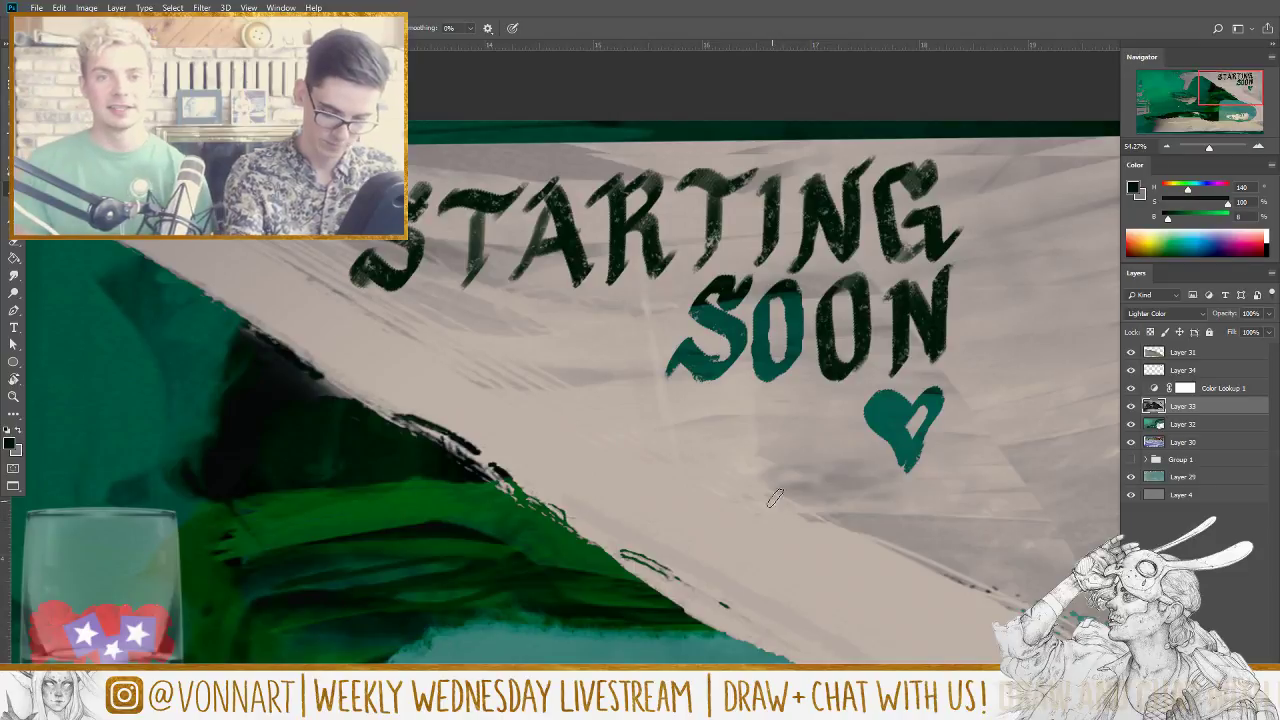
Step: Brush the @ handle lettering in dark green below the heart in four strokes
{"action": "mouse_move", "coordinate": [752, 512]}
{"action": "left_mouse_down"}
{"action": "mouse_move", "coordinate": [772, 498]}
{"action": "mouse_move", "coordinate": [762, 532]}
{"action": "left_mouse_up"}
{"action": "mouse_move", "coordinate": [792, 512]}
{"action": "left_mouse_down"}
{"action": "mouse_move", "coordinate": [798, 502]}
{"action": "mouse_move", "coordinate": [826, 518]}
{"action": "mouse_move", "coordinate": [836, 502]}
{"action": "mouse_move", "coordinate": [884, 518]}
{"action": "left_mouse_up"}
{"action": "mouse_move", "coordinate": [893, 498]}
{"action": "left_mouse_down"}
{"action": "mouse_move", "coordinate": [892, 518]}
{"action": "mouse_move", "coordinate": [897, 489]}
{"action": "mouse_move", "coordinate": [942, 518]}
{"action": "left_mouse_up"}
{"action": "mouse_move", "coordinate": [964, 476]}
{"action": "left_mouse_down"}
{"action": "mouse_move", "coordinate": [966, 514]}
{"action": "mouse_move", "coordinate": [1025, 494]}
{"action": "left_mouse_up"}
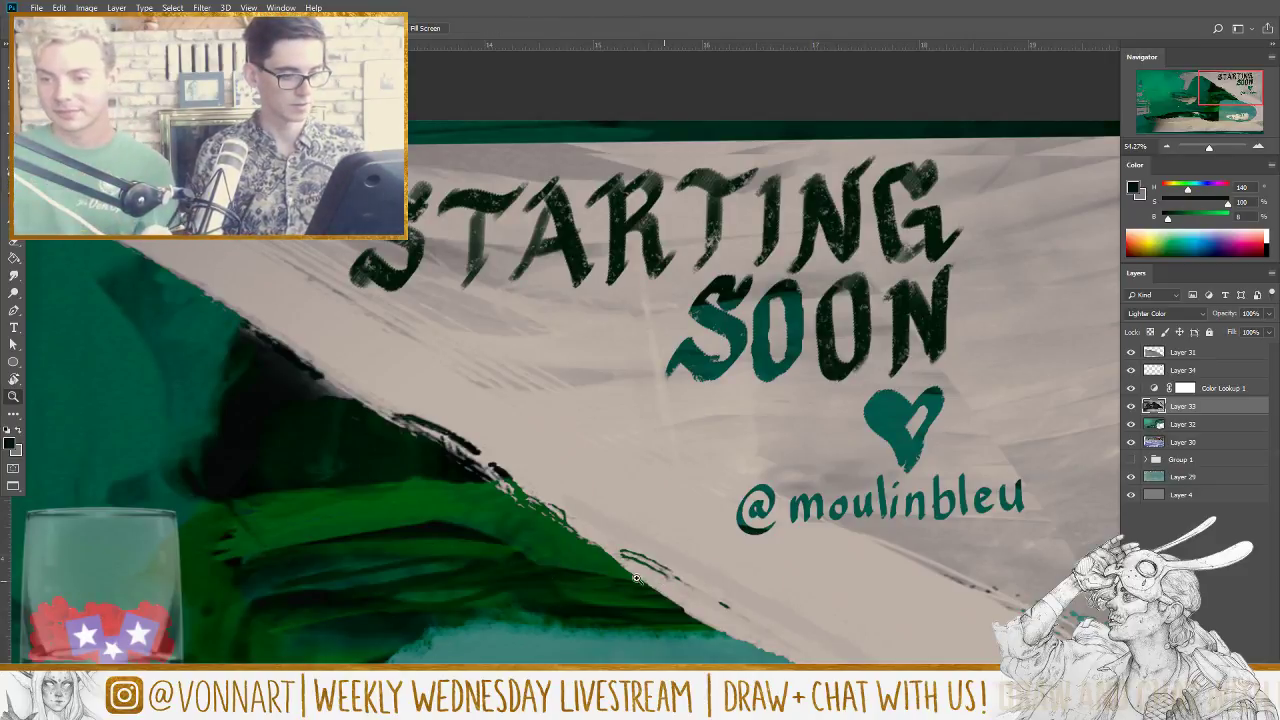
Step: Select Layer 31, then hide it, Layer 34 and the painted layers down to the teal base
{"action": "scroll", "coordinate": [646, 587], "scroll_direction": "down", "scroll_amount": 5}
{"action": "scroll", "coordinate": [700, 540], "scroll_direction": "up", "scroll_amount": 2}
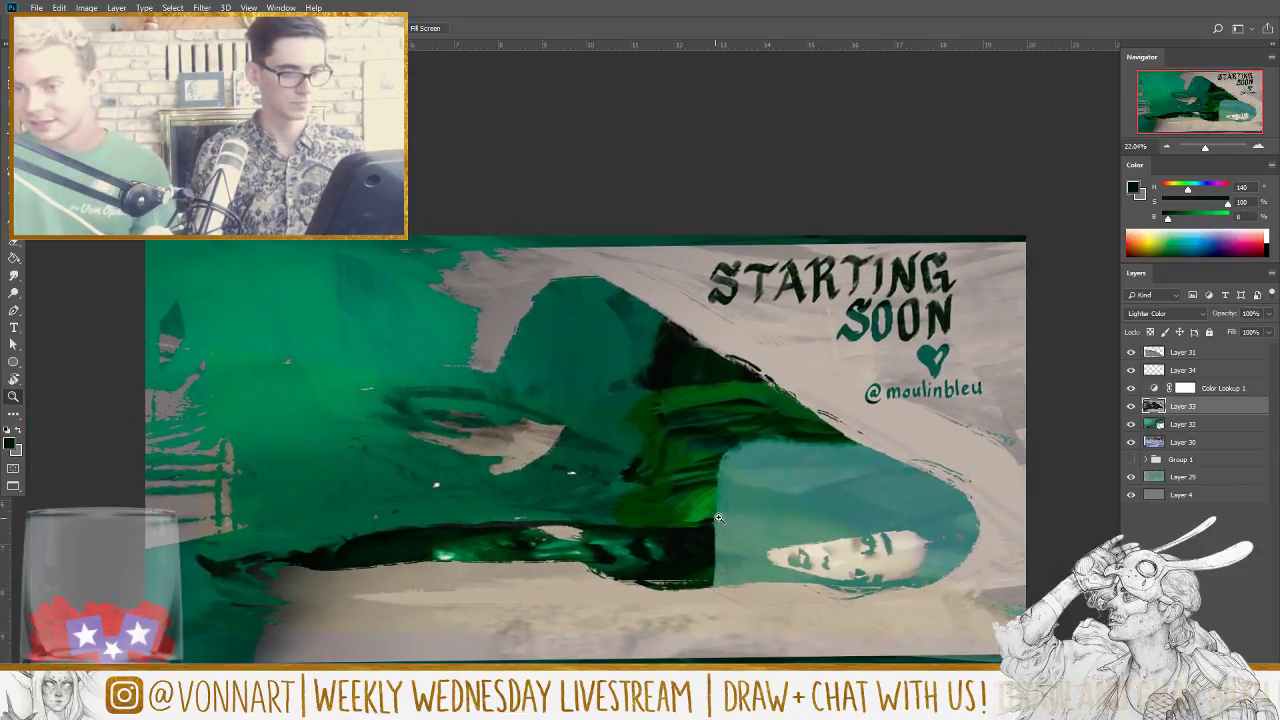
{"action": "scroll", "coordinate": [721, 525], "scroll_direction": "up", "scroll_amount": 1}
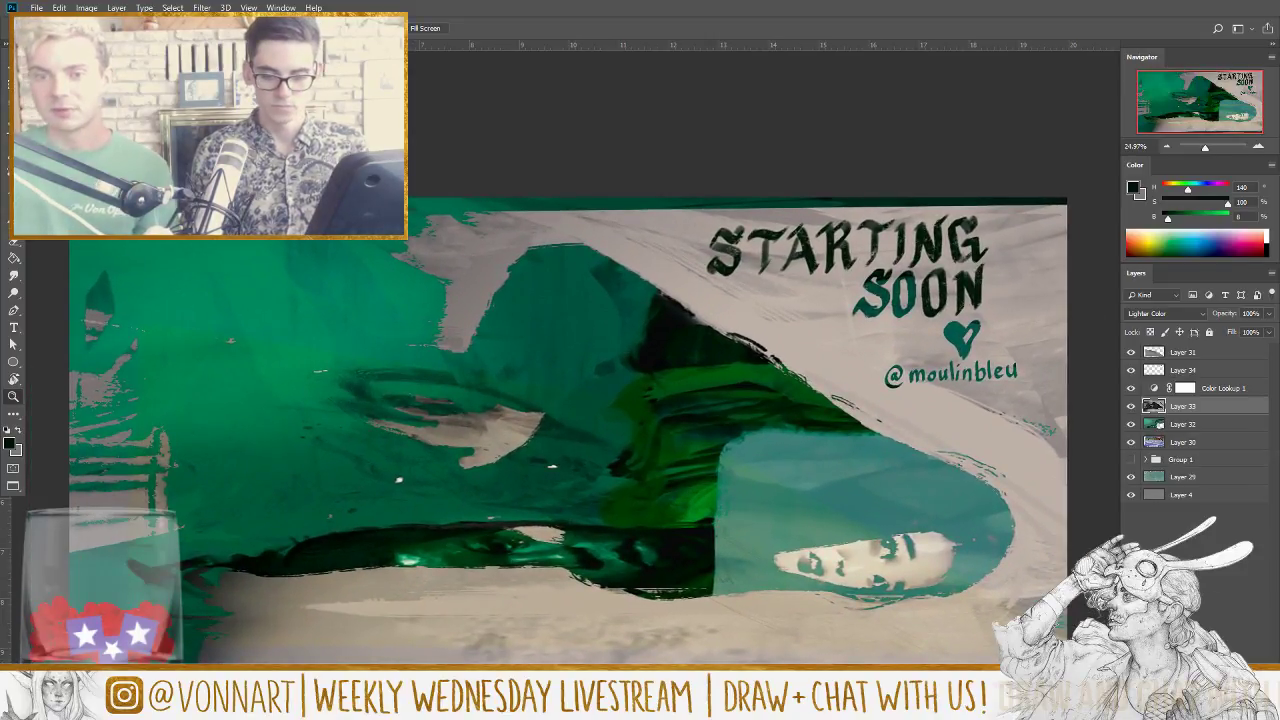
{"action": "left_click", "coordinate": [1190, 352]}
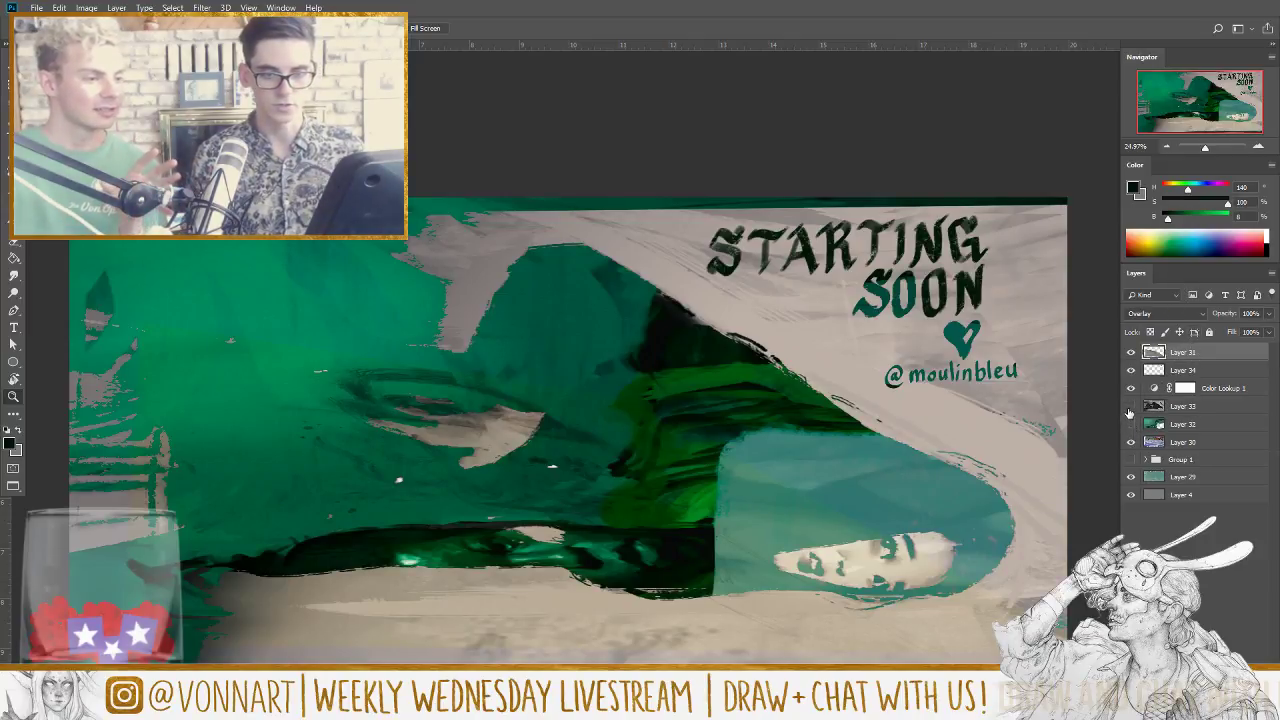
{"action": "left_click_drag", "start_coordinate": [1131, 370], "coordinate": [1131, 352]}
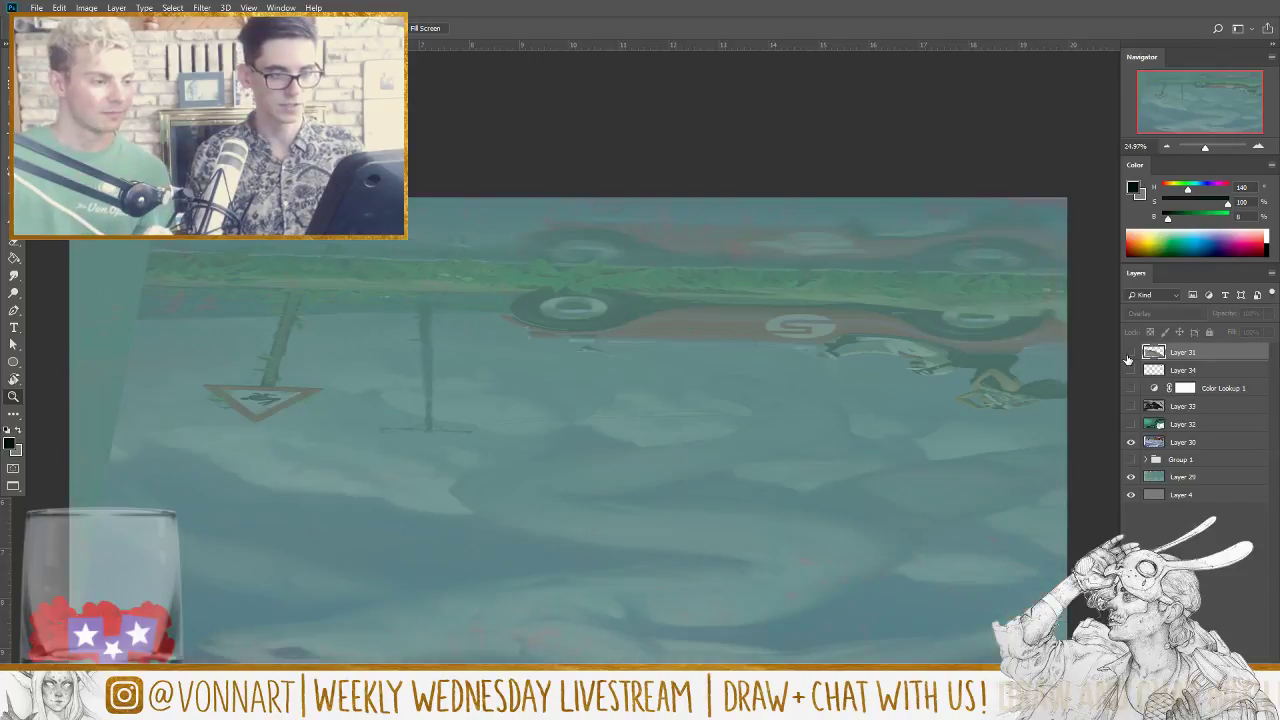
{"action": "left_click_drag", "start_coordinate": [1134, 459], "coordinate": [1131, 441]}
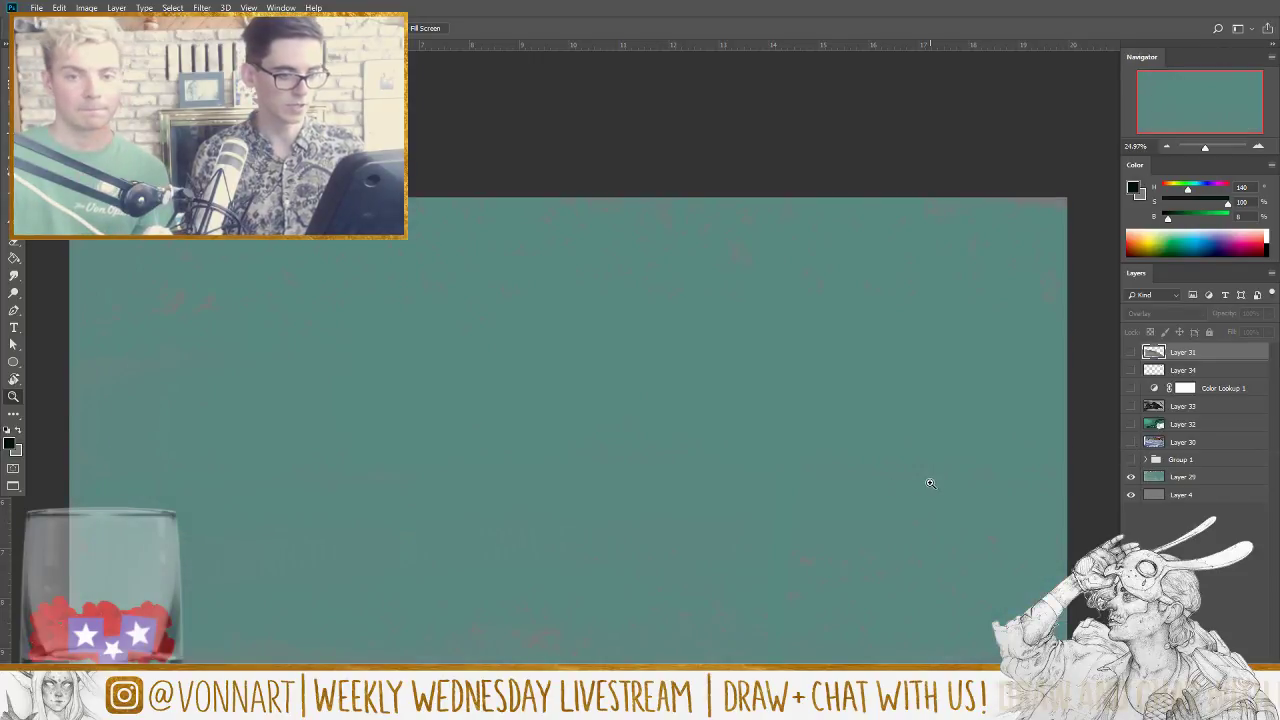
{"action": "left_click_drag", "start_coordinate": [929, 480], "coordinate": [803, 460]}
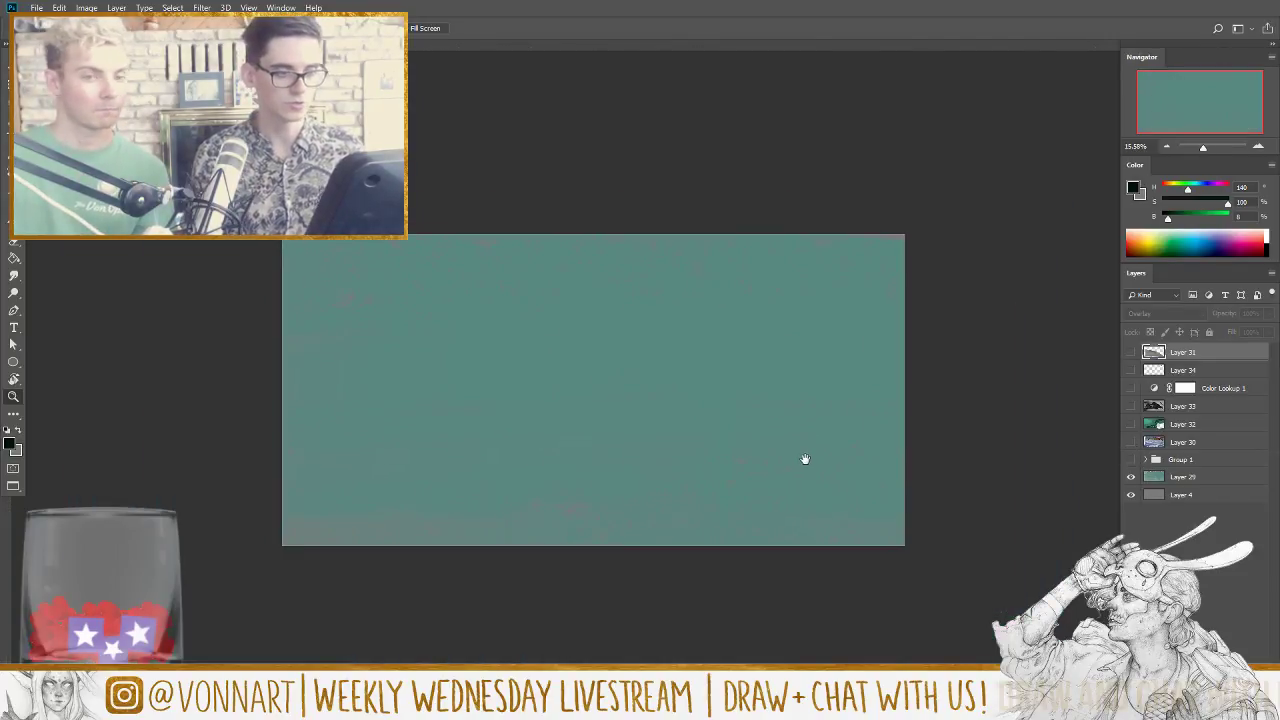
Step: Zoom the canvas back in and turn Layers 30, 32 and 33 back on
{"action": "left_click", "coordinate": [790, 462]}
{"action": "left_click", "coordinate": [800, 474]}
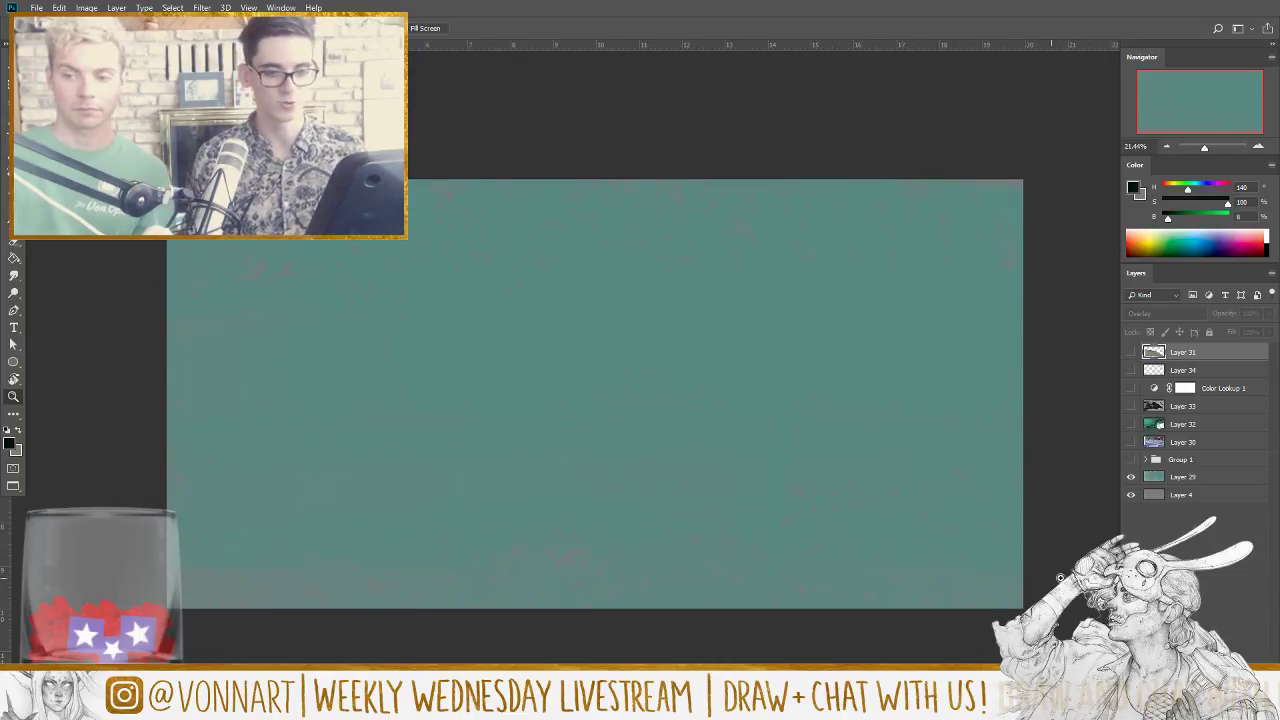
{"action": "left_click", "coordinate": [1131, 442]}
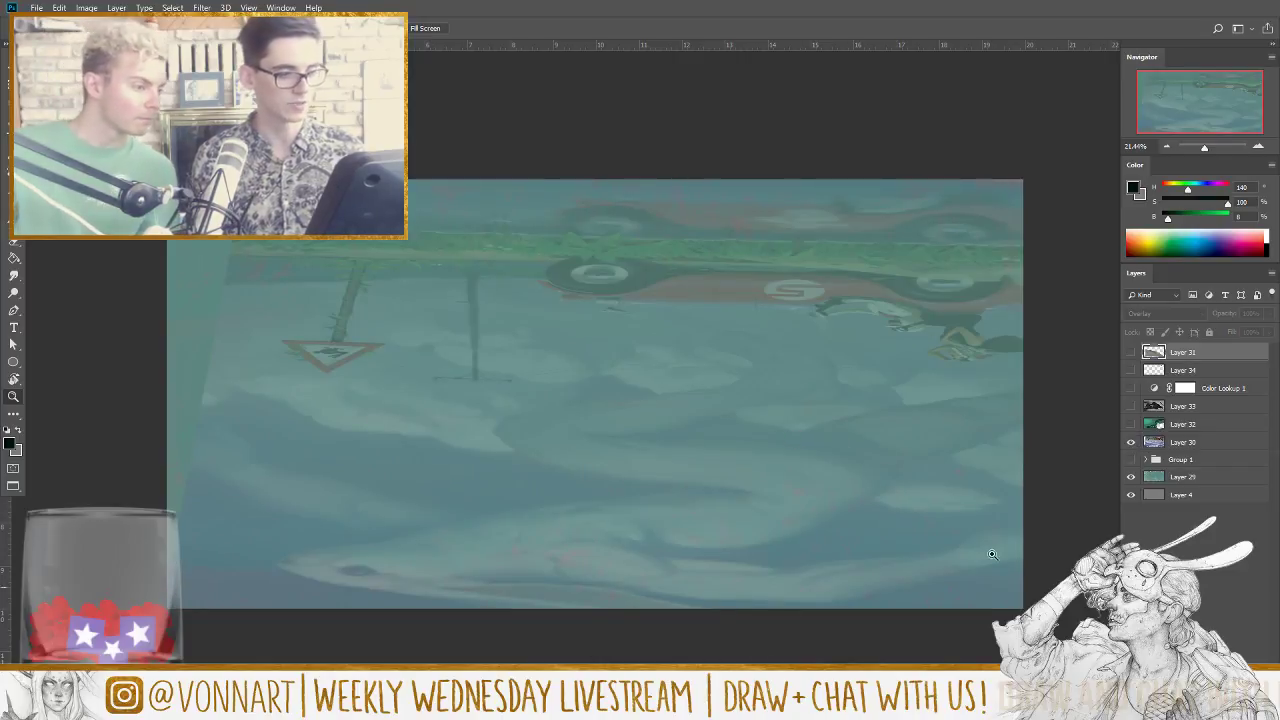
{"action": "left_click", "coordinate": [1131, 424]}
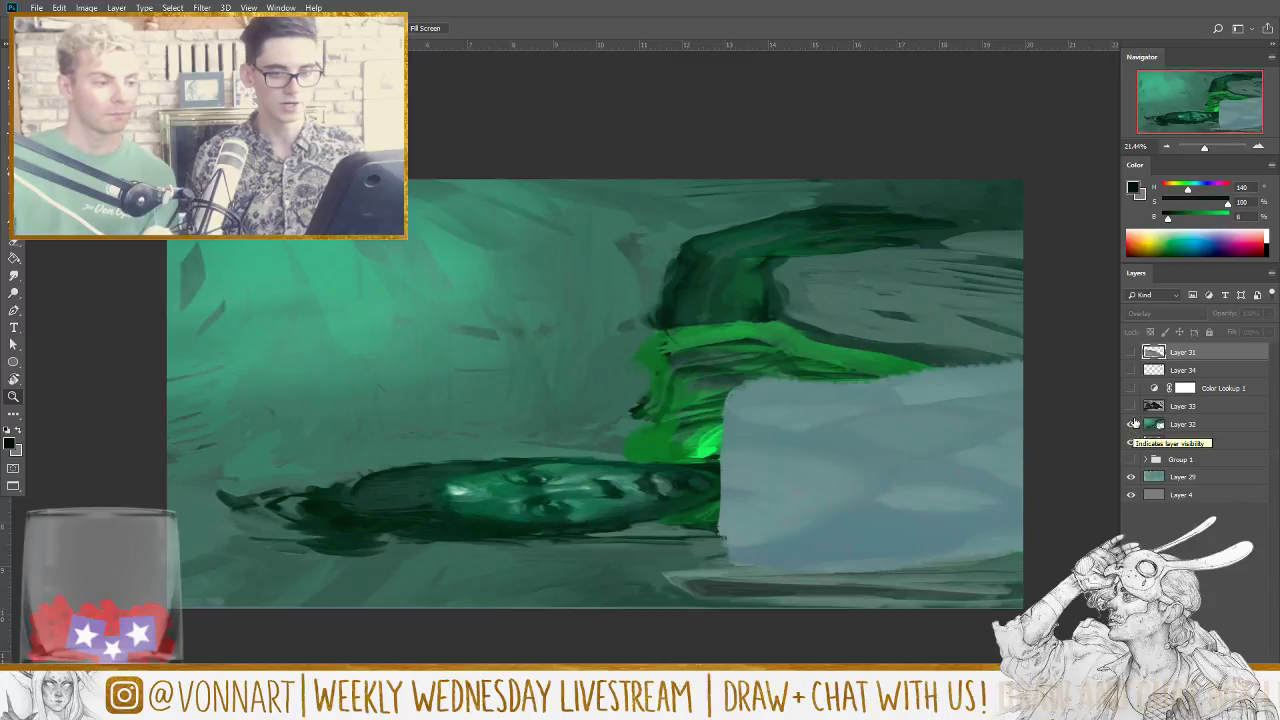
{"action": "left_click", "coordinate": [1131, 406]}
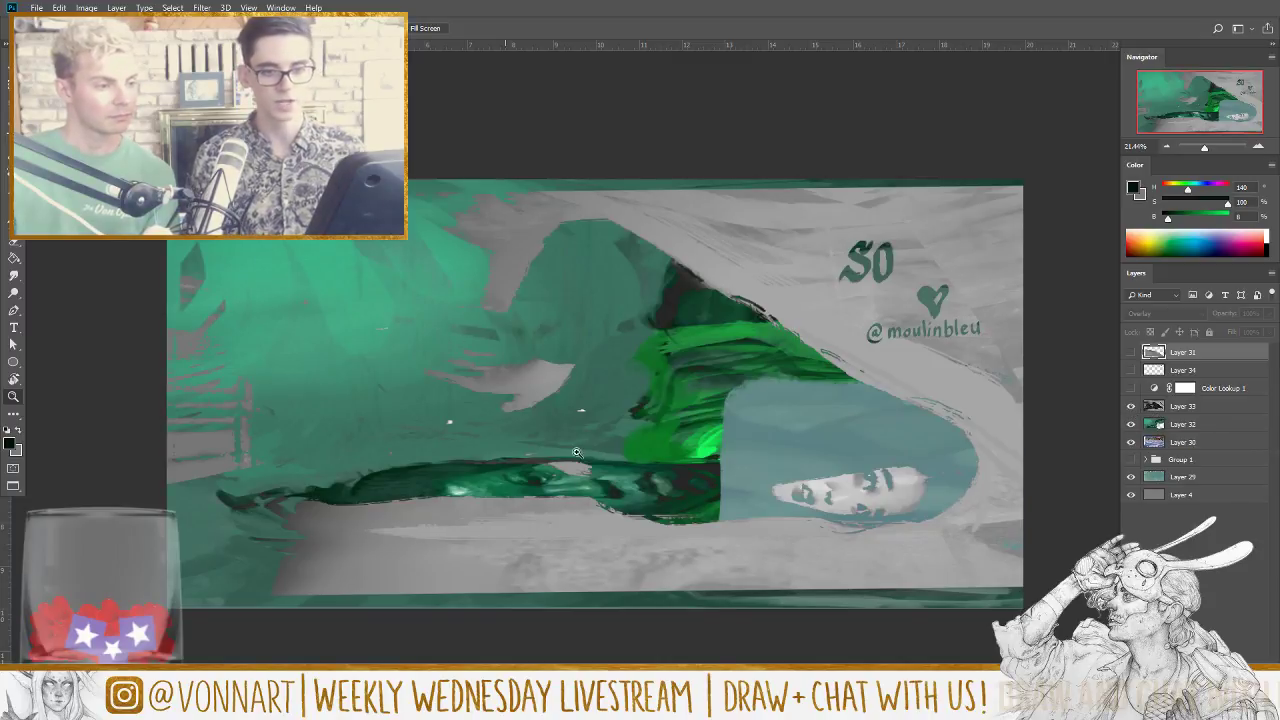
{"action": "left_click", "coordinate": [1186, 408]}
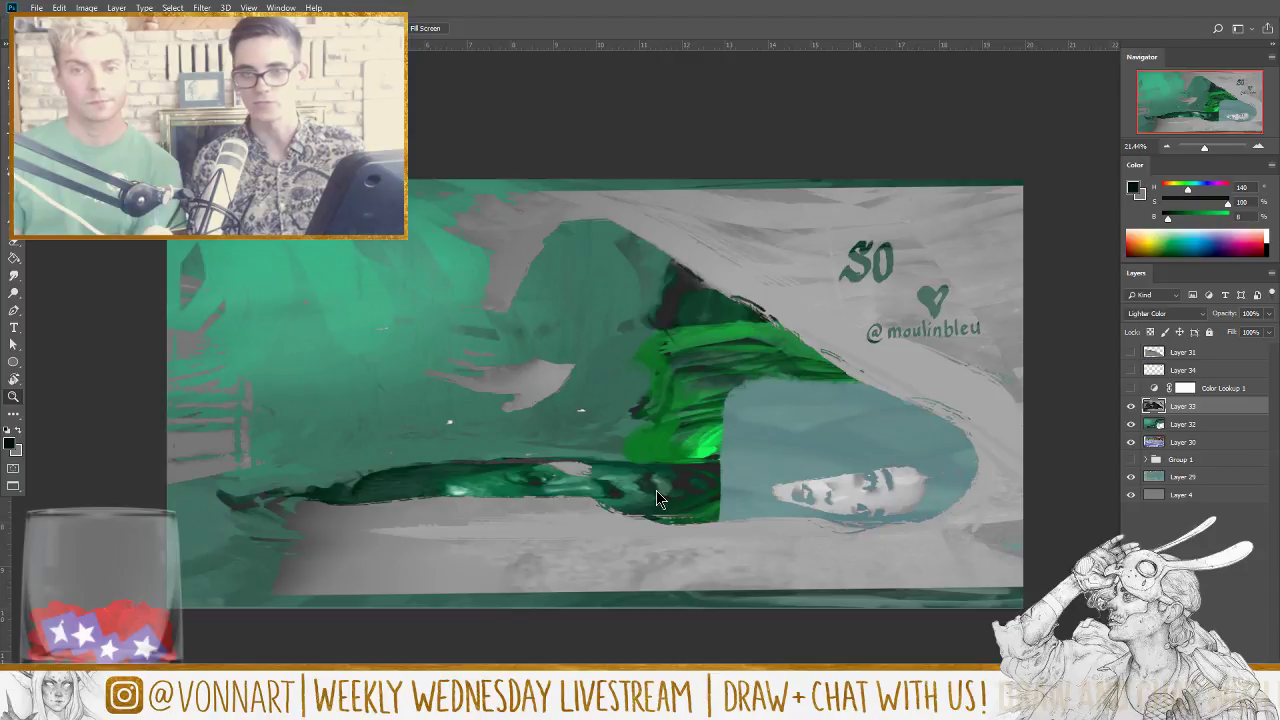
Step: Make Layer 31 visible and active, leaving the colour lookup adjustment off
{"action": "left_click", "coordinate": [1131, 389]}
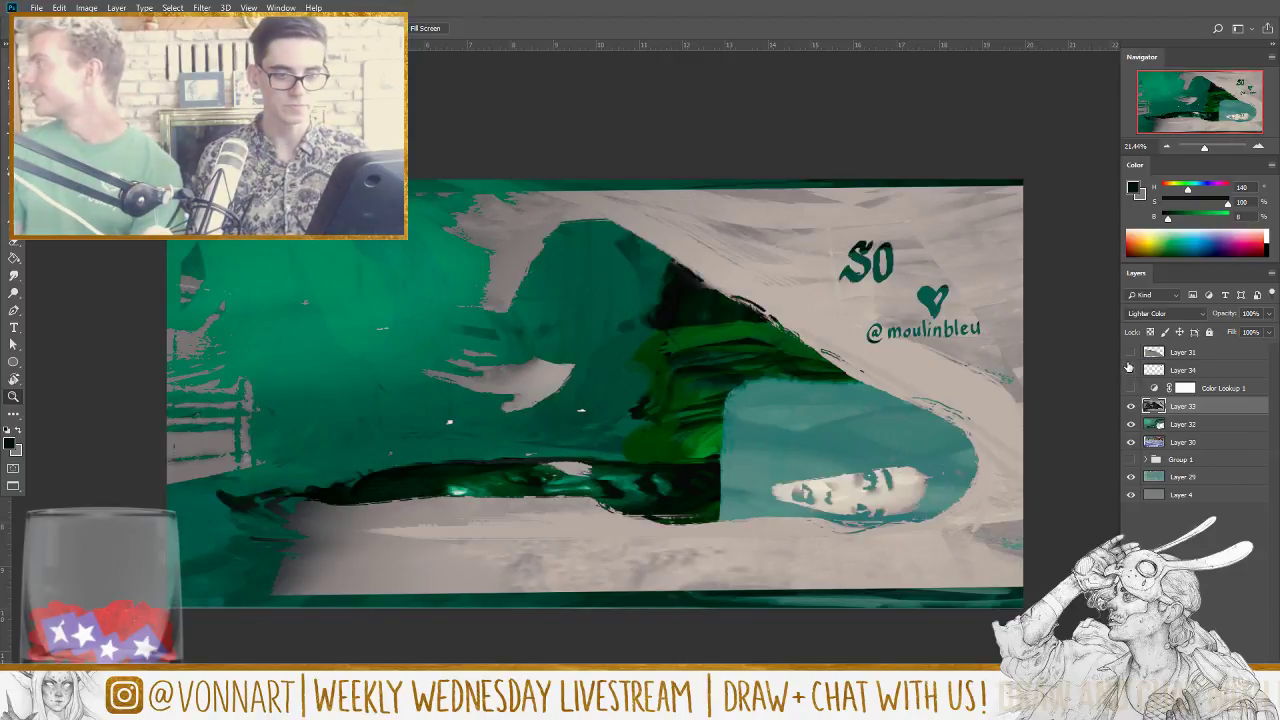
{"action": "left_click", "coordinate": [1128, 368]}
{"action": "left_click", "coordinate": [1128, 368]}
{"action": "left_click", "coordinate": [1131, 354]}
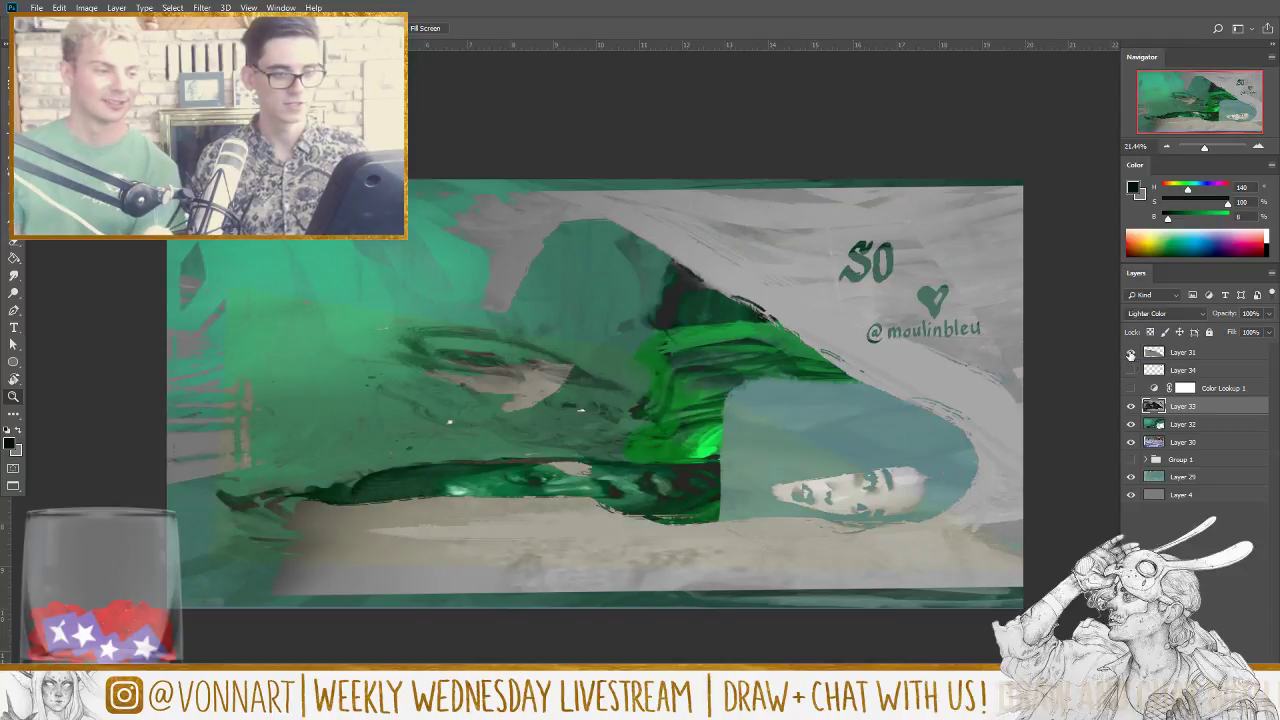
{"action": "left_click", "coordinate": [1212, 356]}
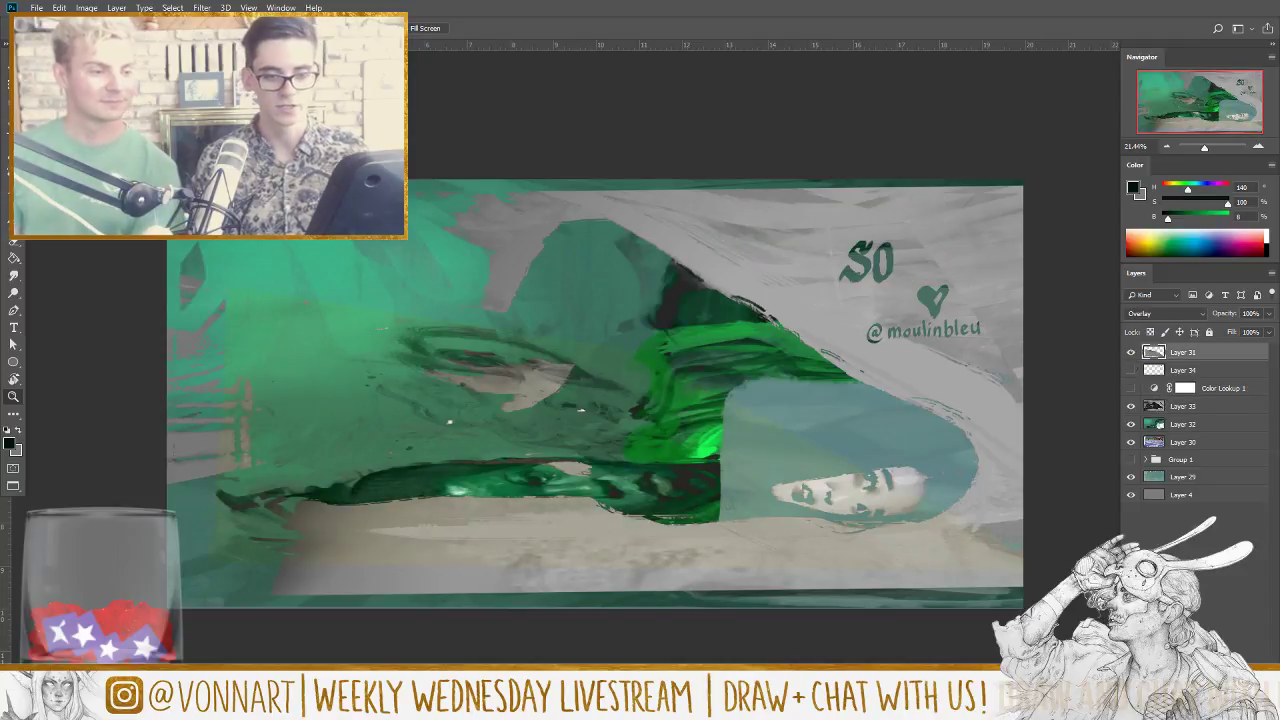
Step: Add a new empty layer above Layer 31 with Lighten blending, using the Brush tool
{"action": "key", "text": "ctrl+shift+alt+n"}
{"action": "key", "text": "b"}
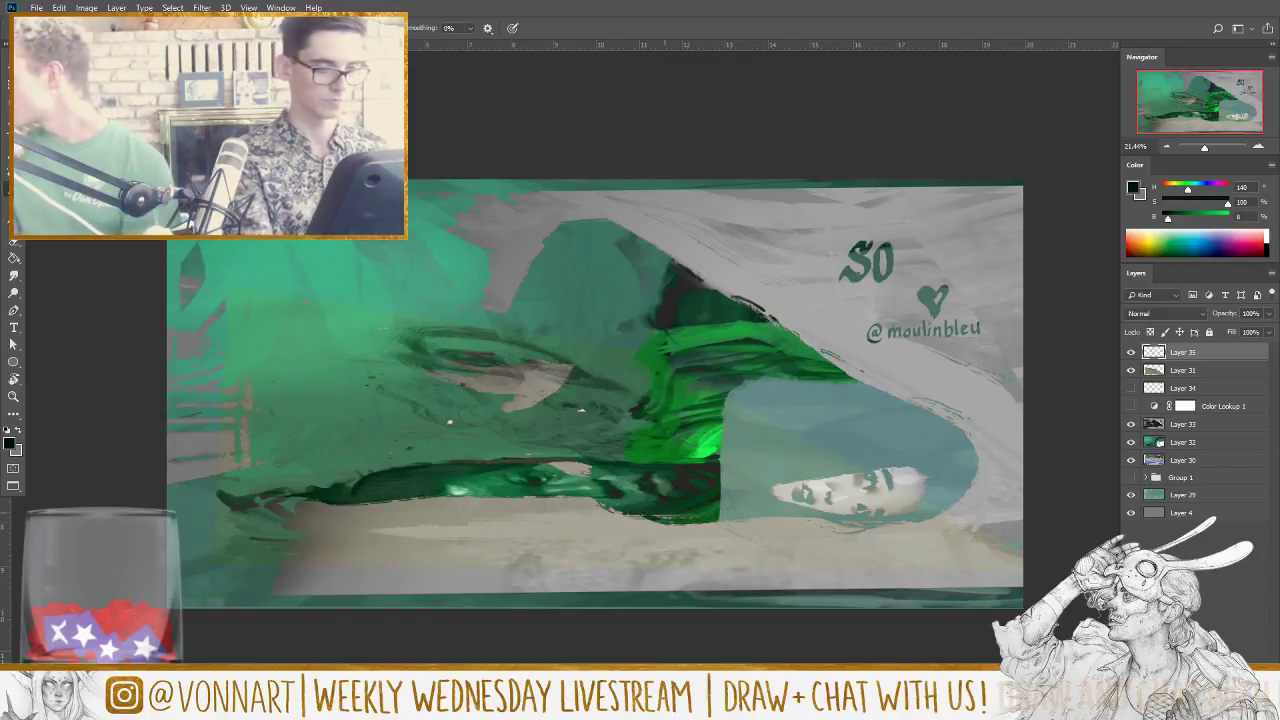
{"action": "left_click", "coordinate": [1162, 313]}
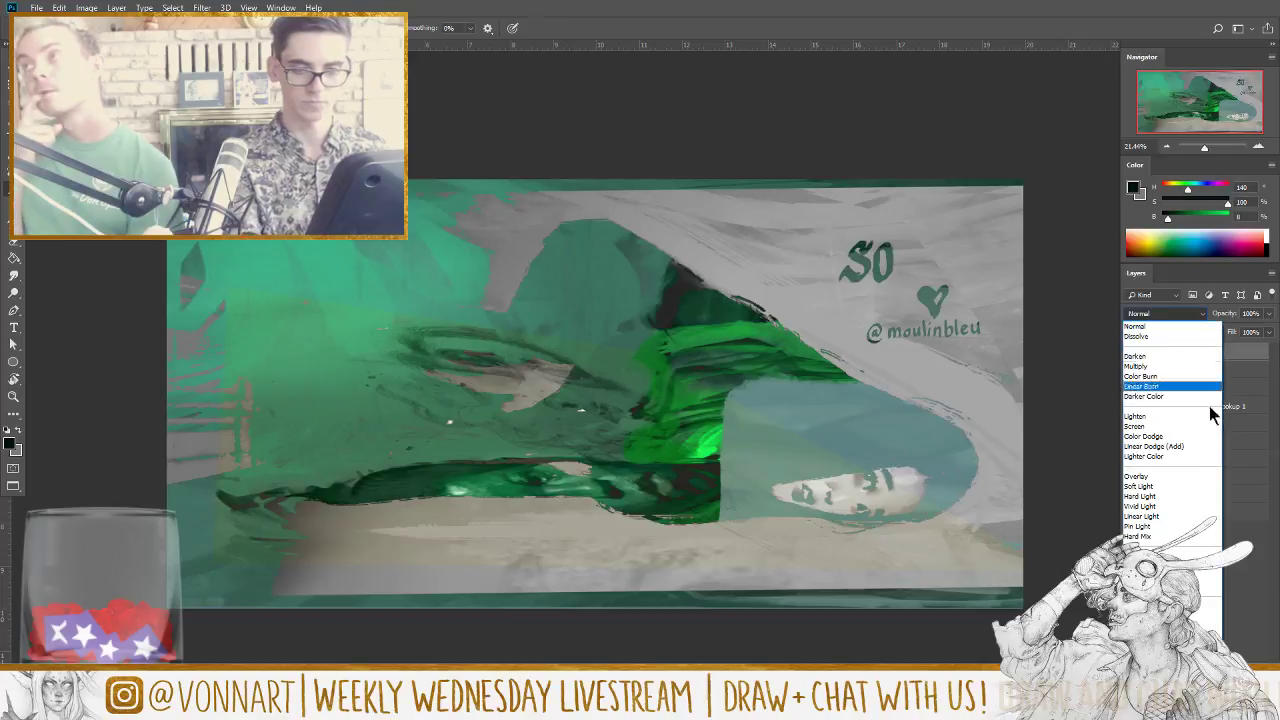
{"action": "left_click", "coordinate": [1160, 416]}
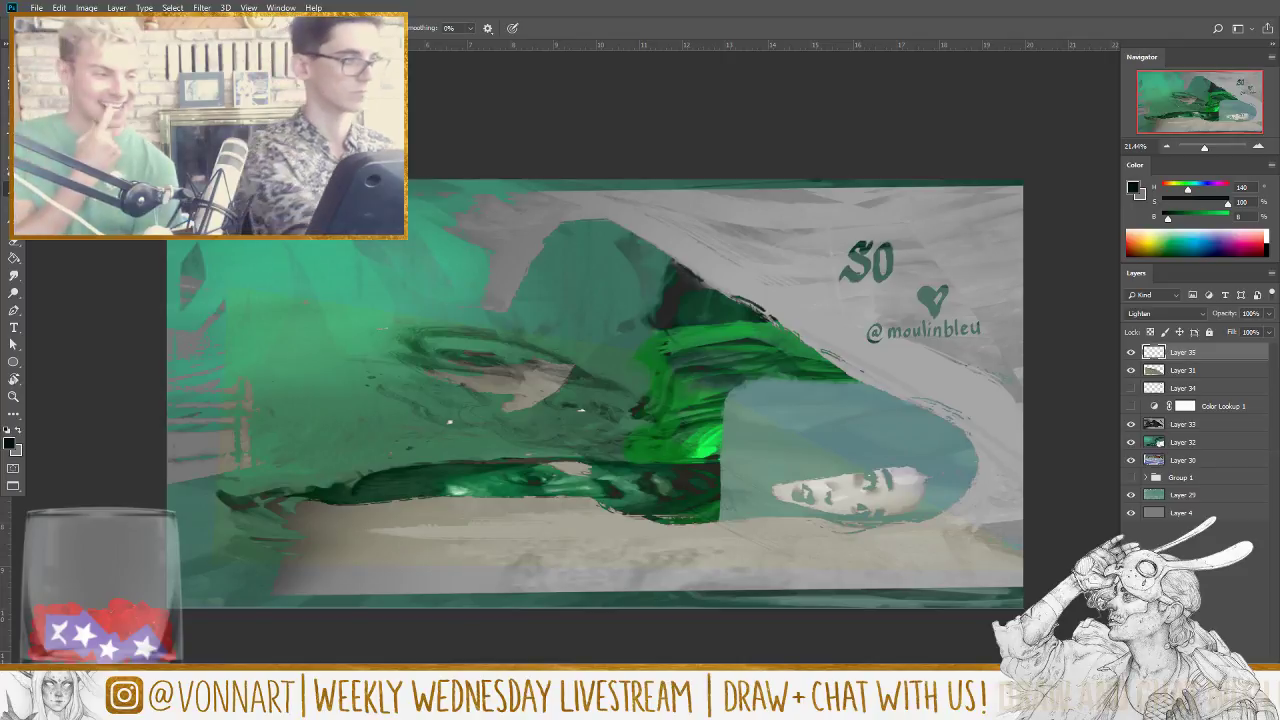
Step: Pick a brush, sample a green, and soften the dark lower stroke and bright middle area
{"action": "left_click", "coordinate": [40, 28]}
{"action": "left_click", "coordinate": [40, 28]}
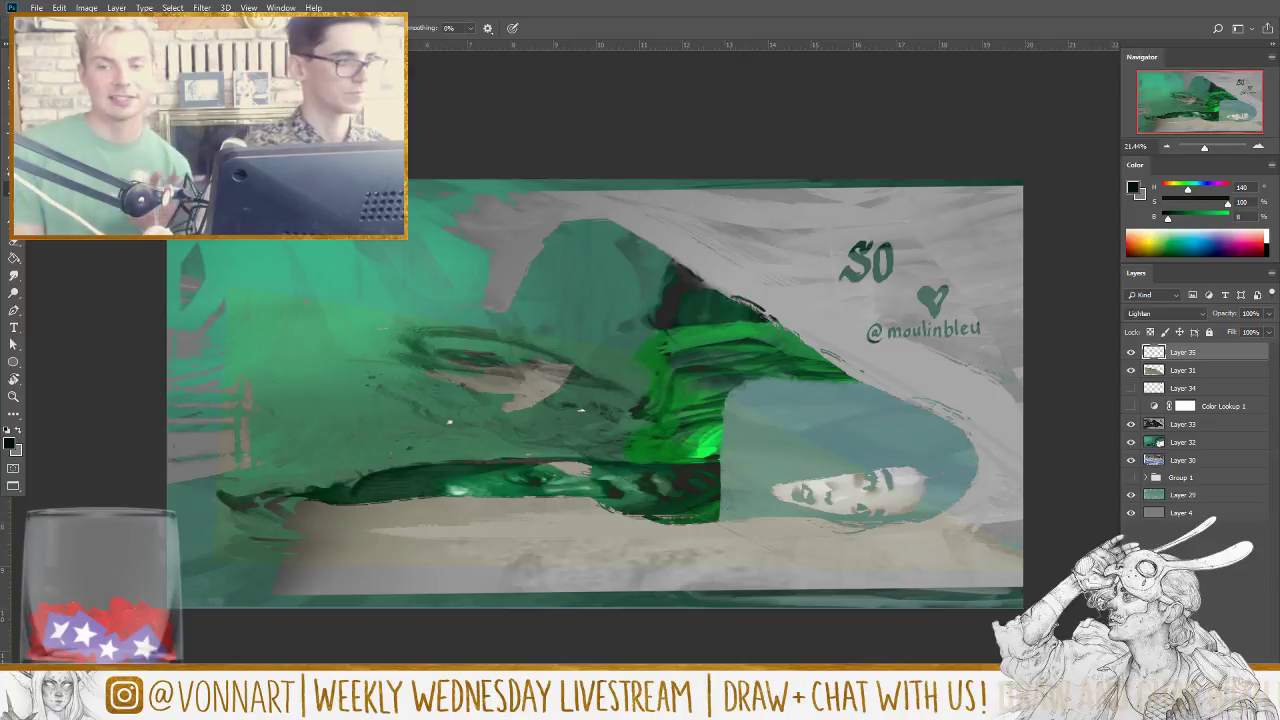
{"action": "right_click", "coordinate": [197, 265]}
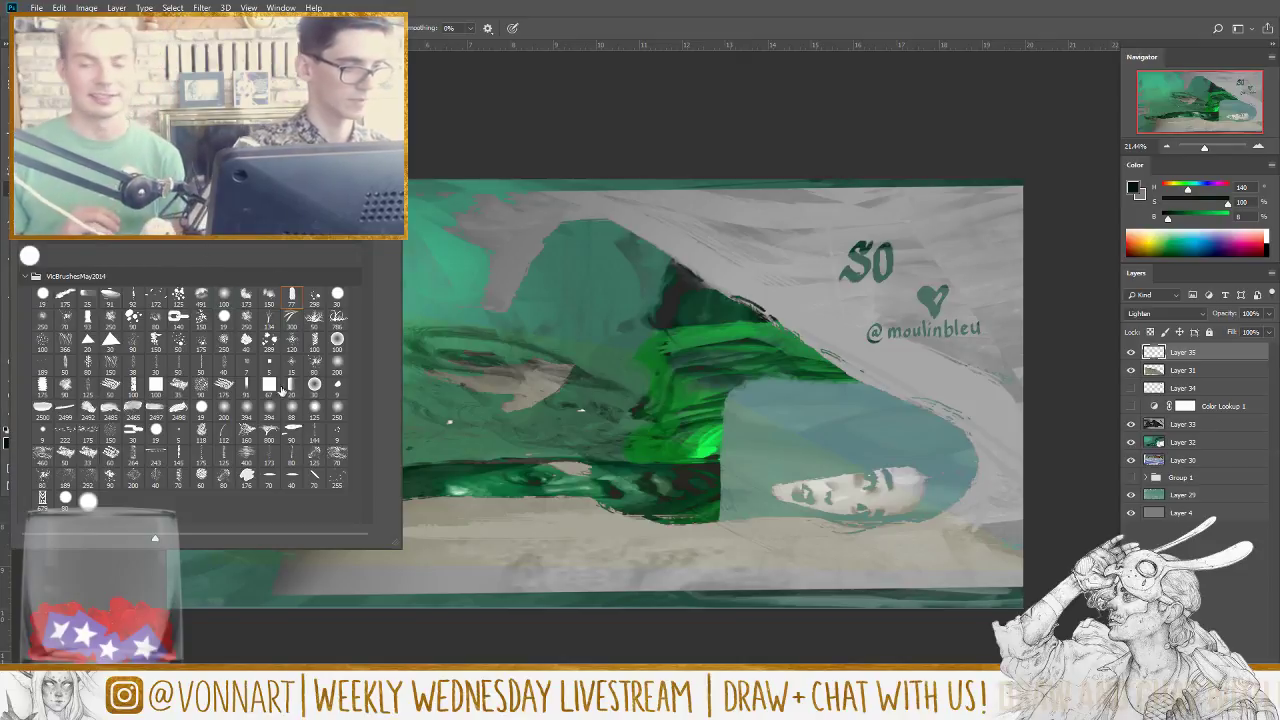
{"action": "double_click", "coordinate": [283, 389]}
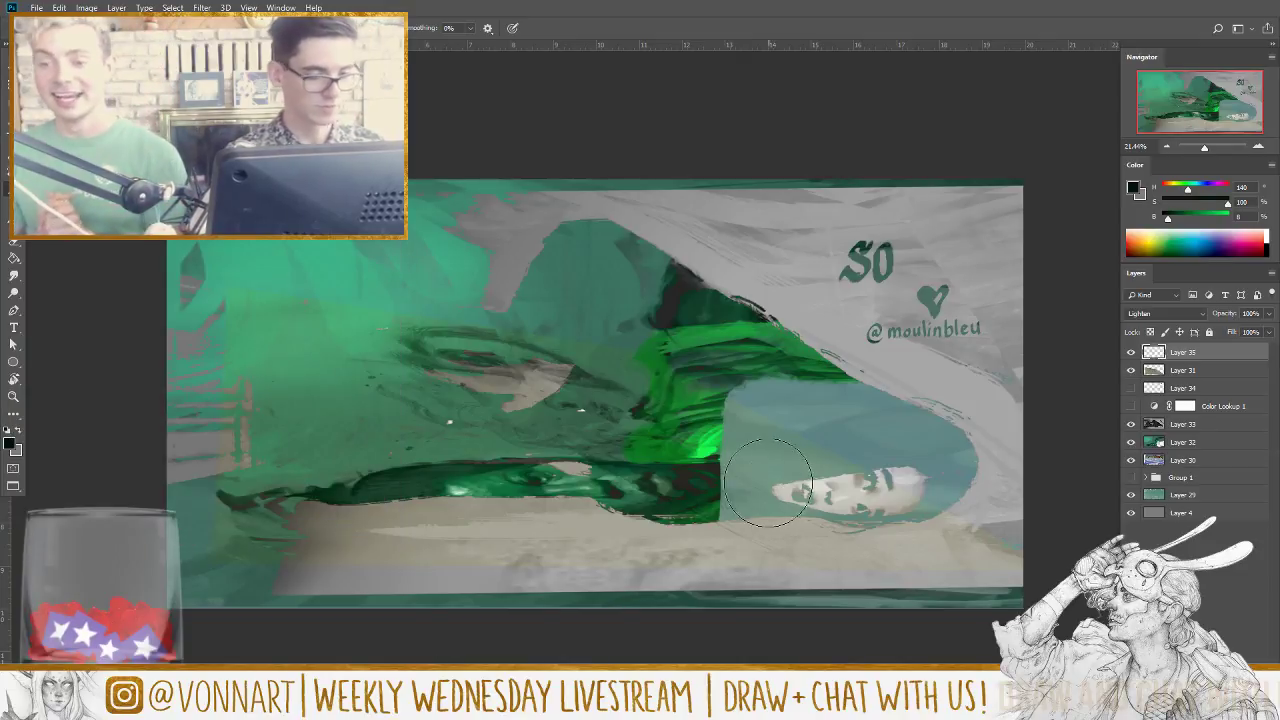
{"action": "left_click", "coordinate": [374, 449], "text": "alt"}
{"action": "mouse_move", "coordinate": [271, 500]}
{"action": "left_mouse_down"}
{"action": "mouse_move", "coordinate": [614, 457]}
{"action": "mouse_move", "coordinate": [718, 490]}
{"action": "left_mouse_up"}
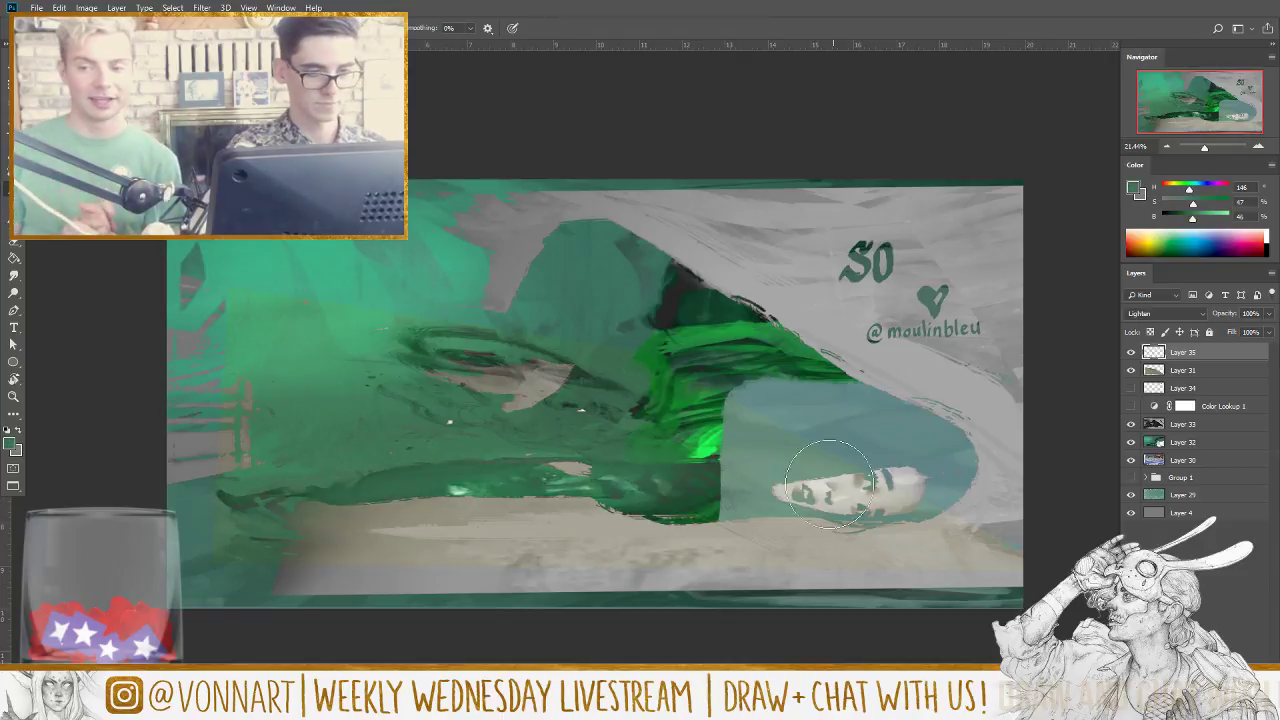
{"action": "mouse_move", "coordinate": [762, 356]}
{"action": "left_mouse_down"}
{"action": "mouse_move", "coordinate": [663, 329]}
{"action": "mouse_move", "coordinate": [650, 290]}
{"action": "left_mouse_up"}
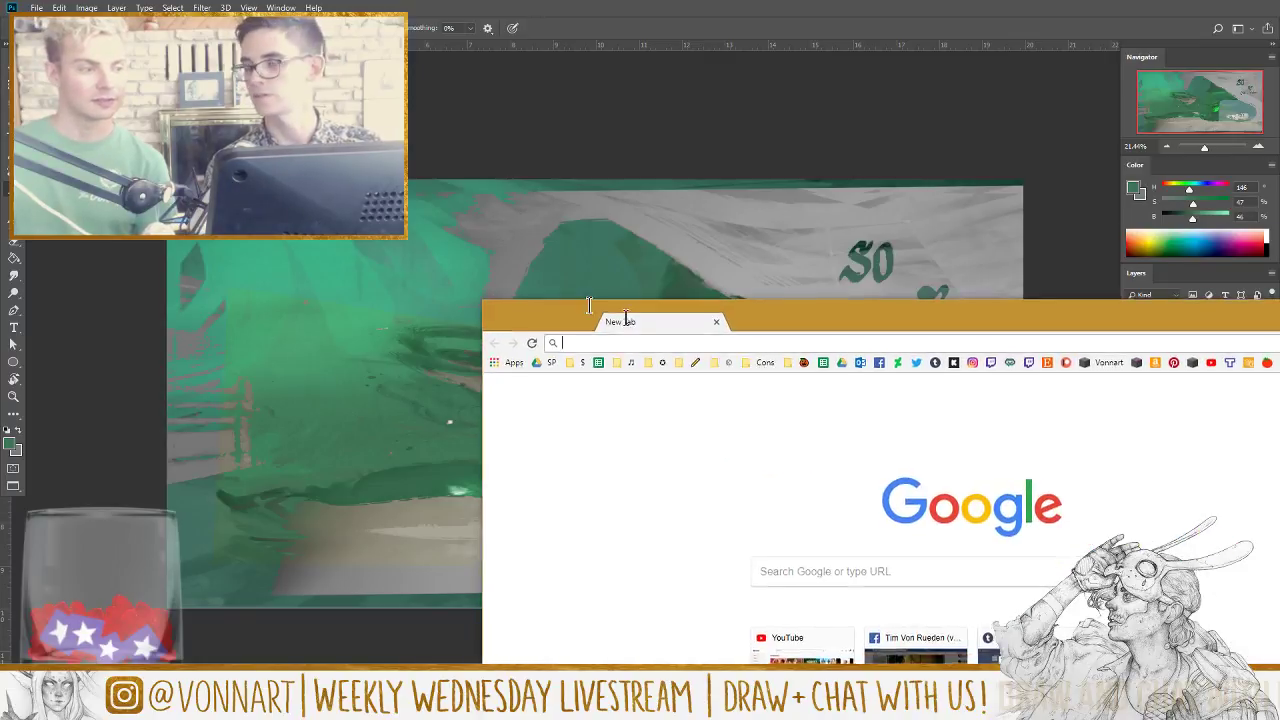
Step: Move the Chrome window over the canvas and load the Victor Maury portfolio address
{"action": "left_click_drag", "start_coordinate": [586, 300], "coordinate": [647, 85]}
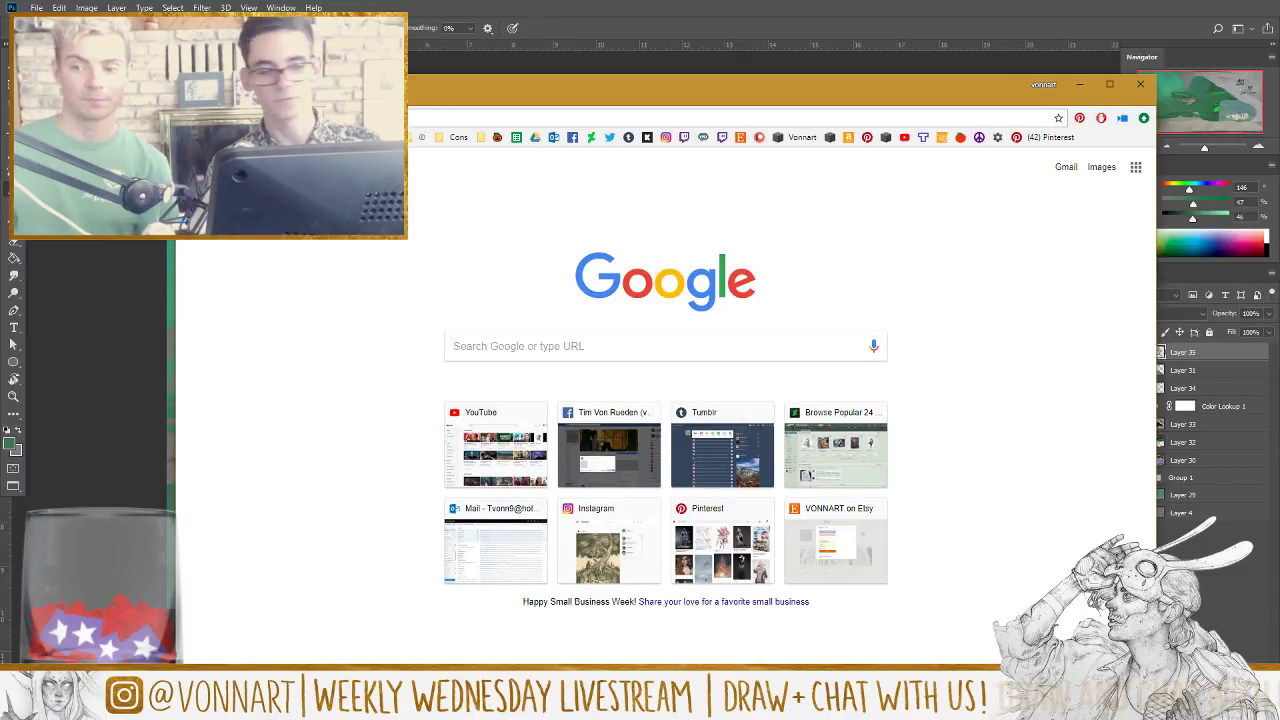
{"action": "left_click_drag", "start_coordinate": [647, 85], "coordinate": [576, 26]}
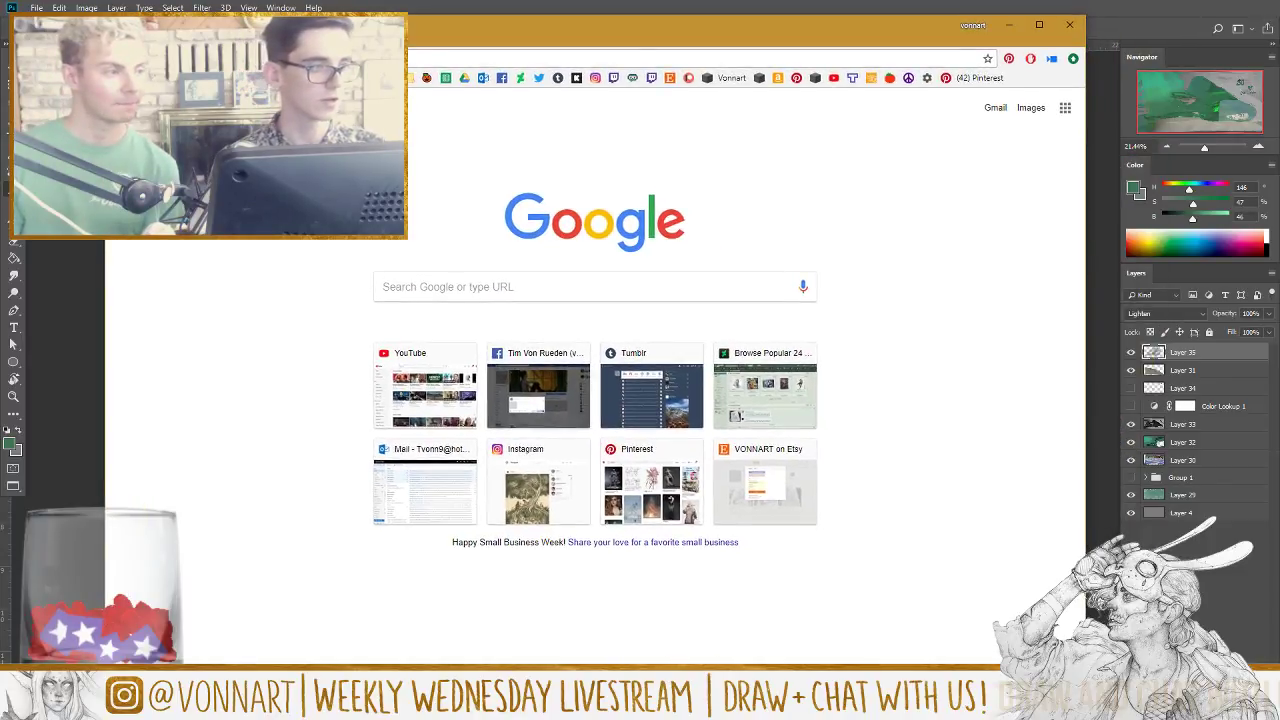
{"action": "key", "text": "ctrl+l"}
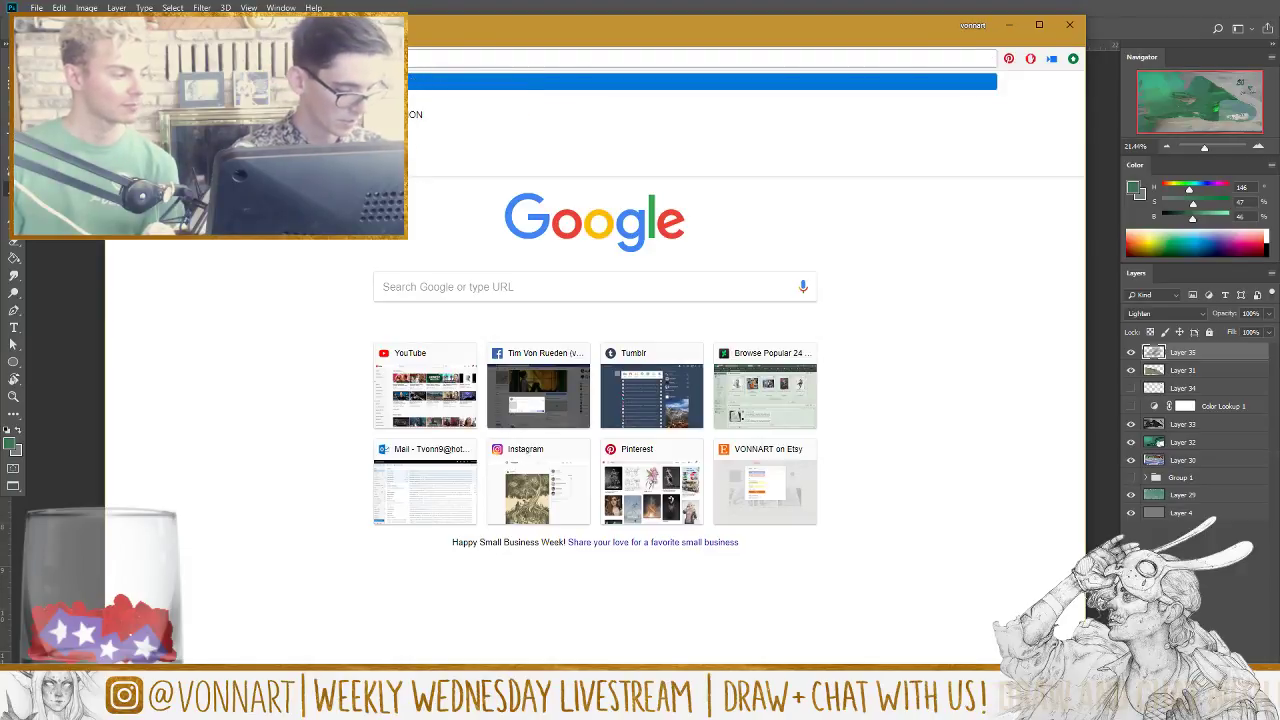
{"action": "key", "text": "Return"}
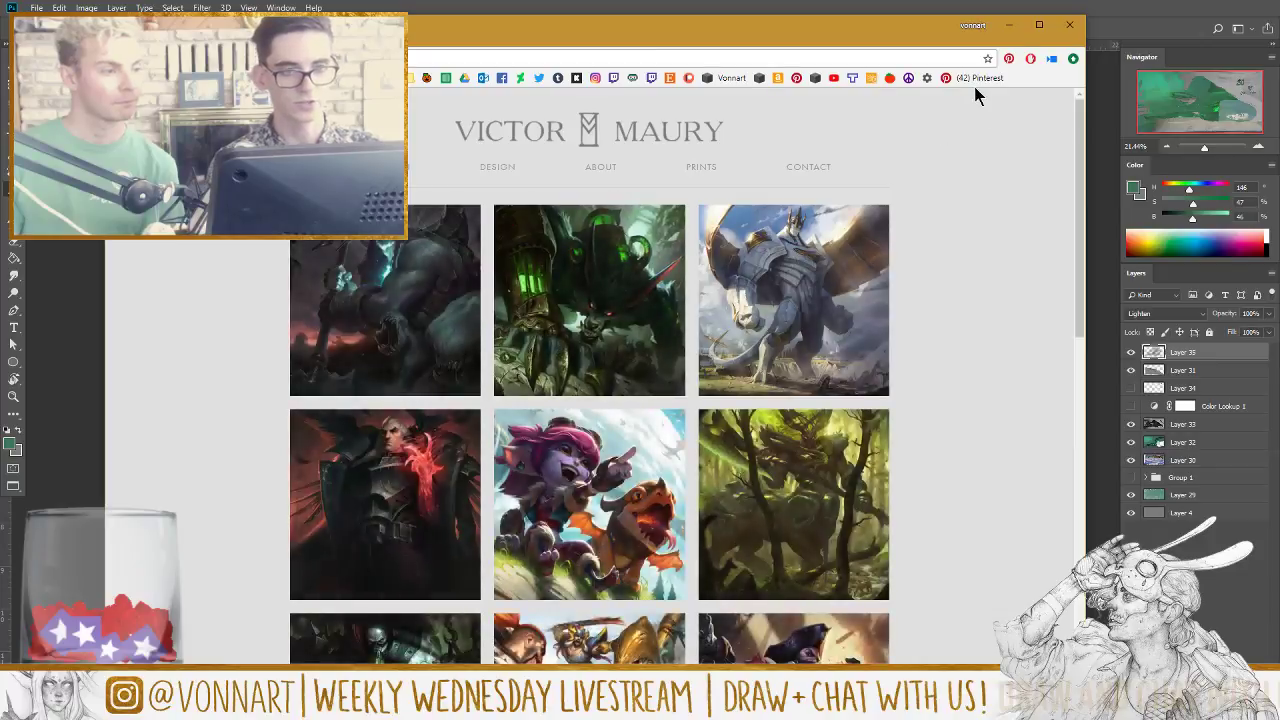
{"action": "left_click", "coordinate": [1039, 24]}
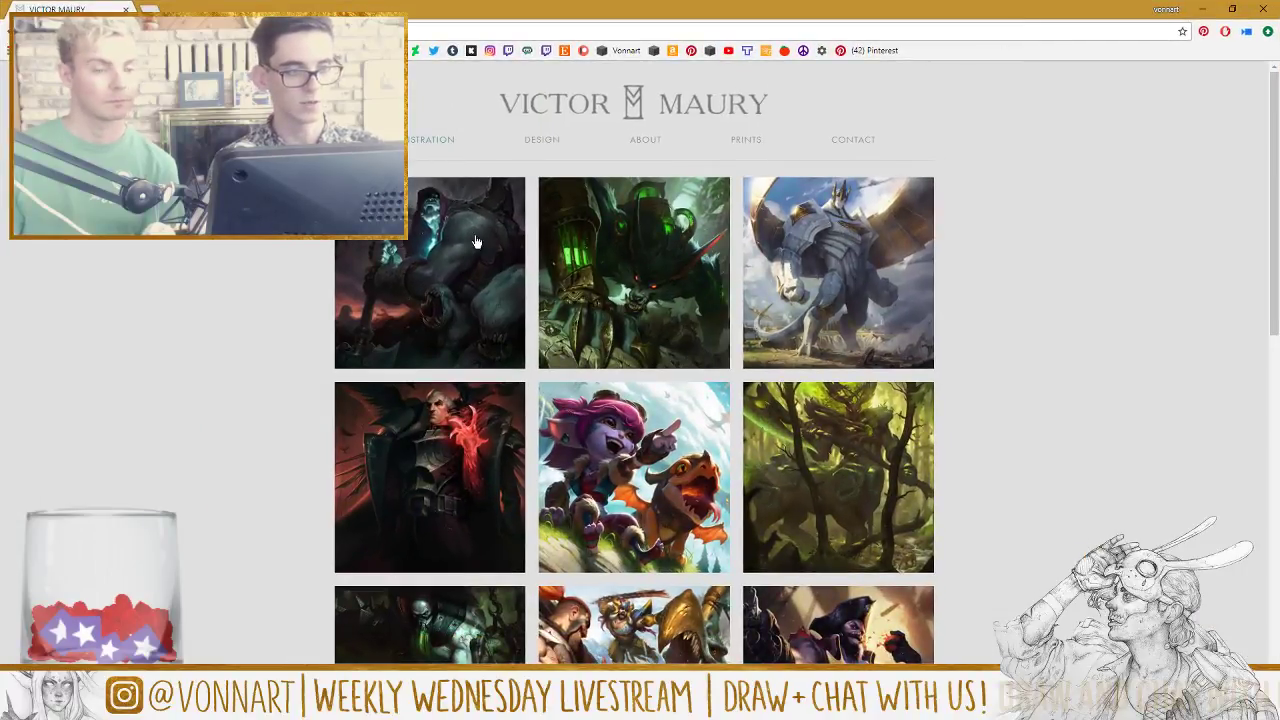
{"action": "left_click", "coordinate": [451, 305]}
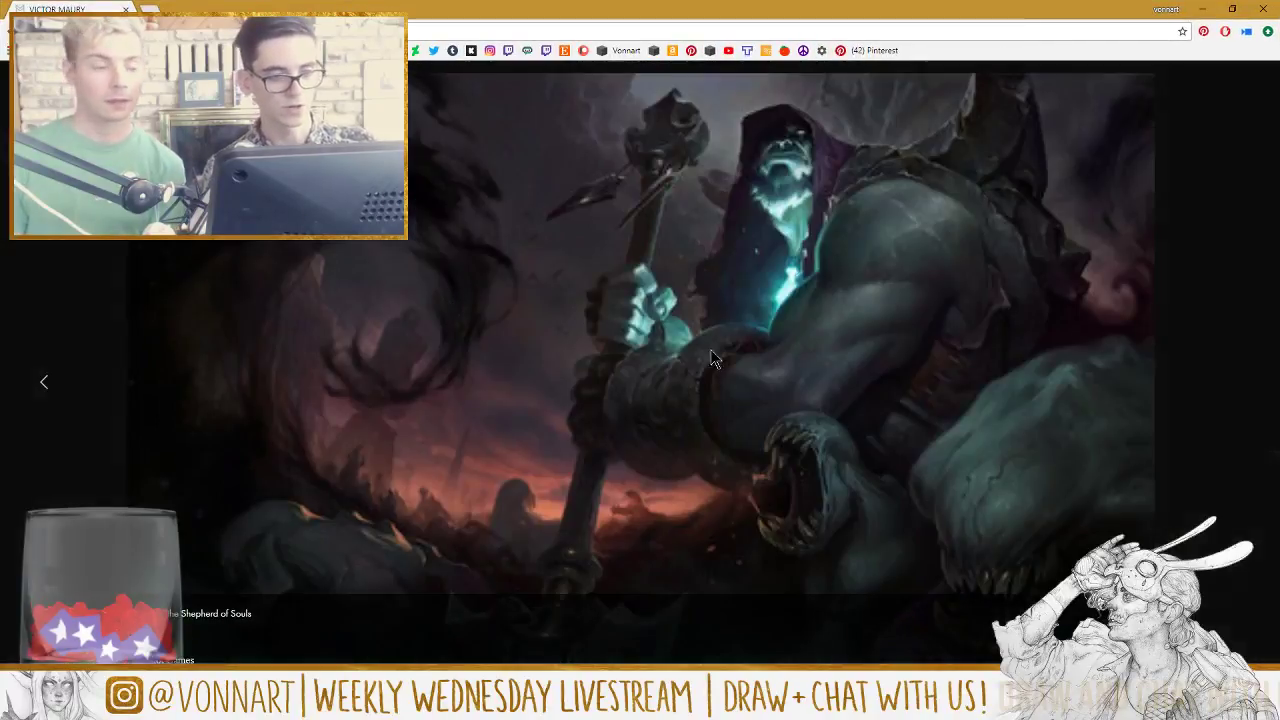
{"action": "left_click", "coordinate": [1246, 385]}
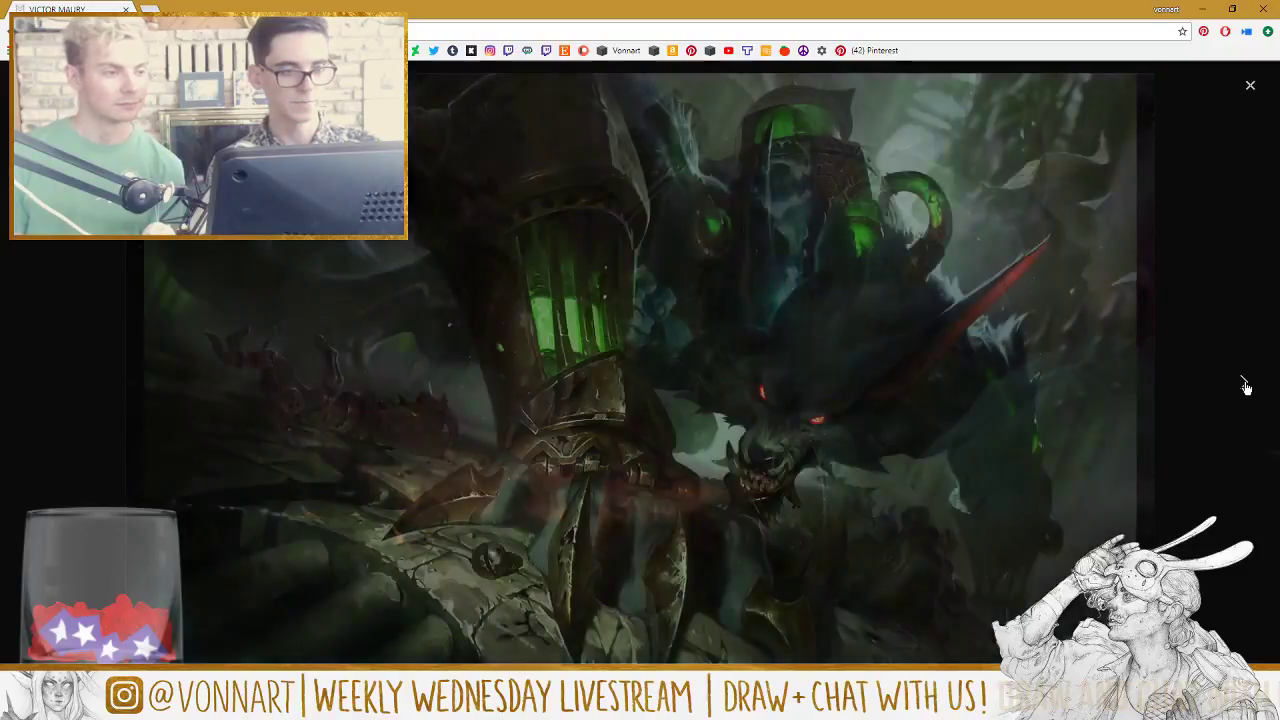
{"action": "left_click", "coordinate": [1246, 385]}
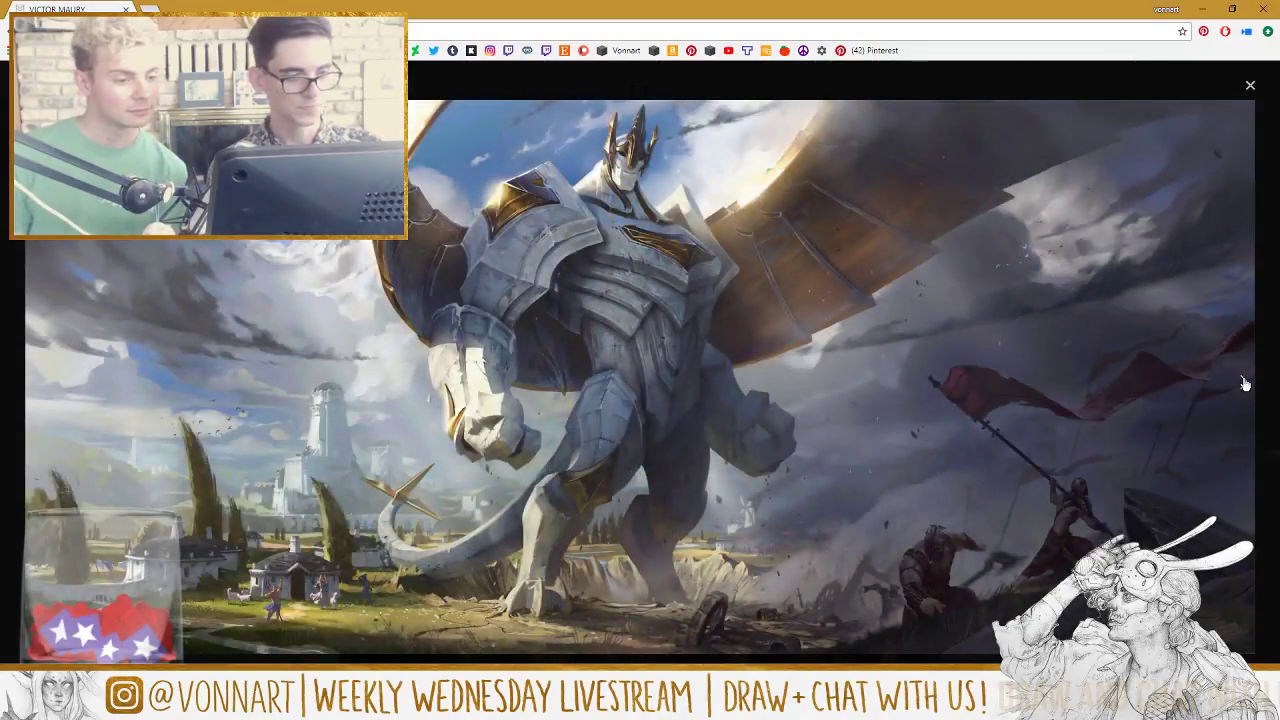
{"action": "left_click", "coordinate": [1245, 385]}
{"action": "left_click", "coordinate": [1245, 384]}
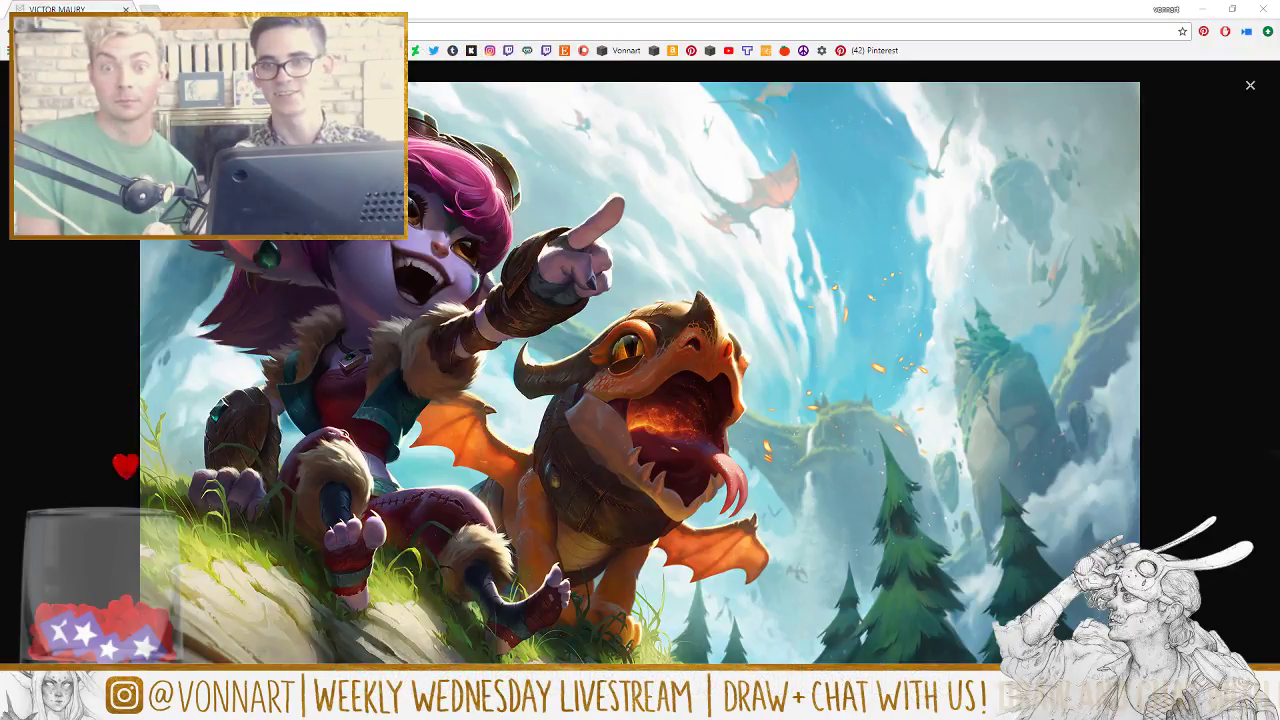
{"action": "left_click", "coordinate": [623, 290]}
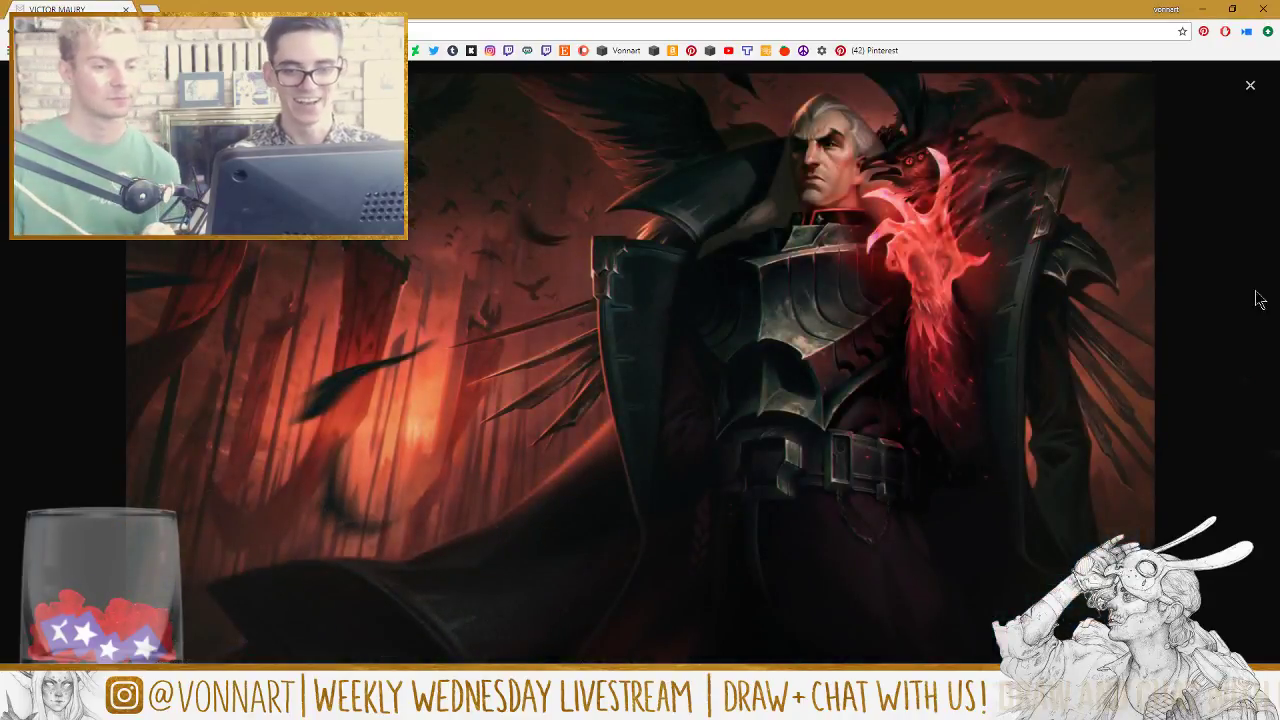
{"action": "left_click", "coordinate": [1242, 379]}
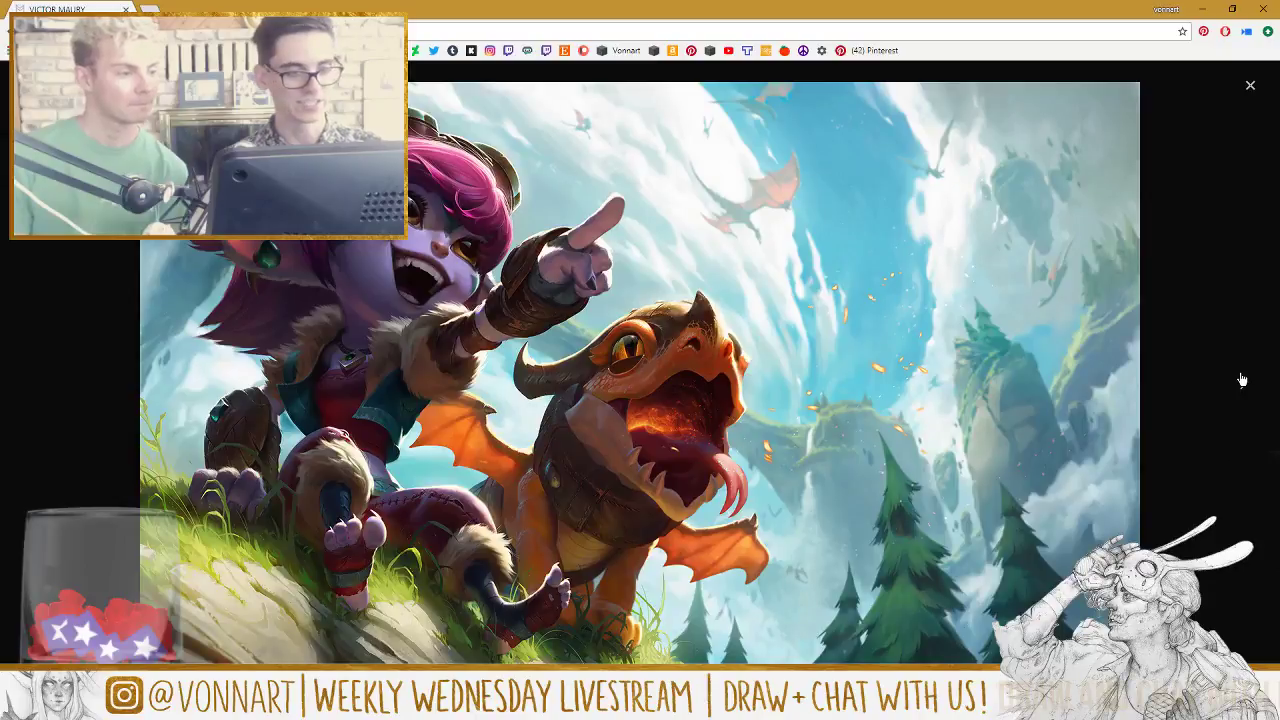
{"action": "left_click", "coordinate": [1243, 383]}
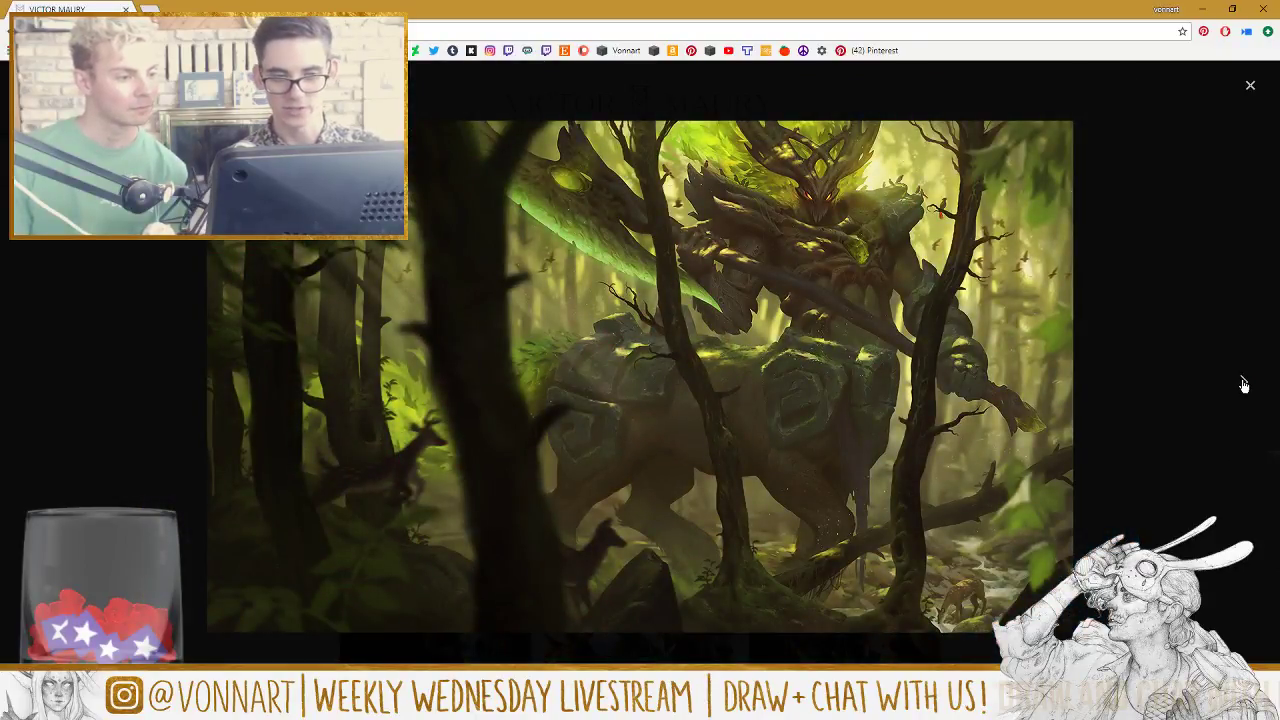
{"action": "left_click", "coordinate": [1243, 384]}
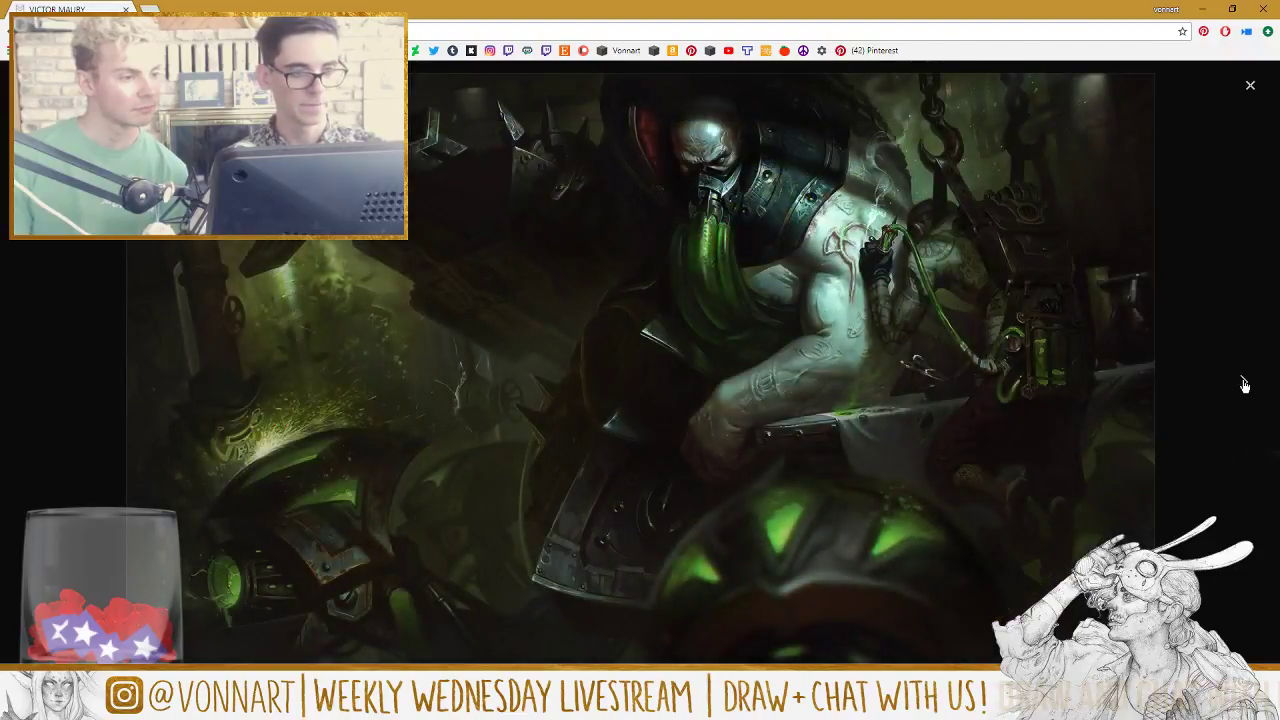
{"action": "left_click", "coordinate": [1243, 383]}
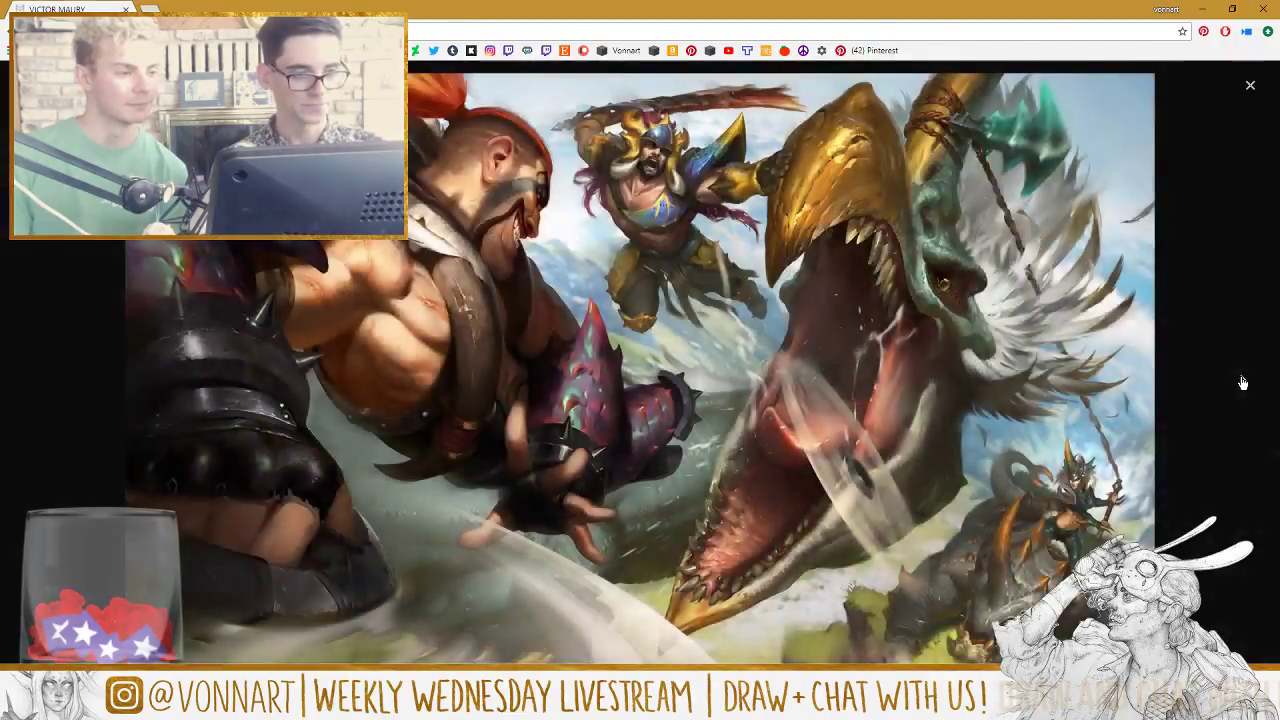
{"action": "left_click", "coordinate": [1243, 383]}
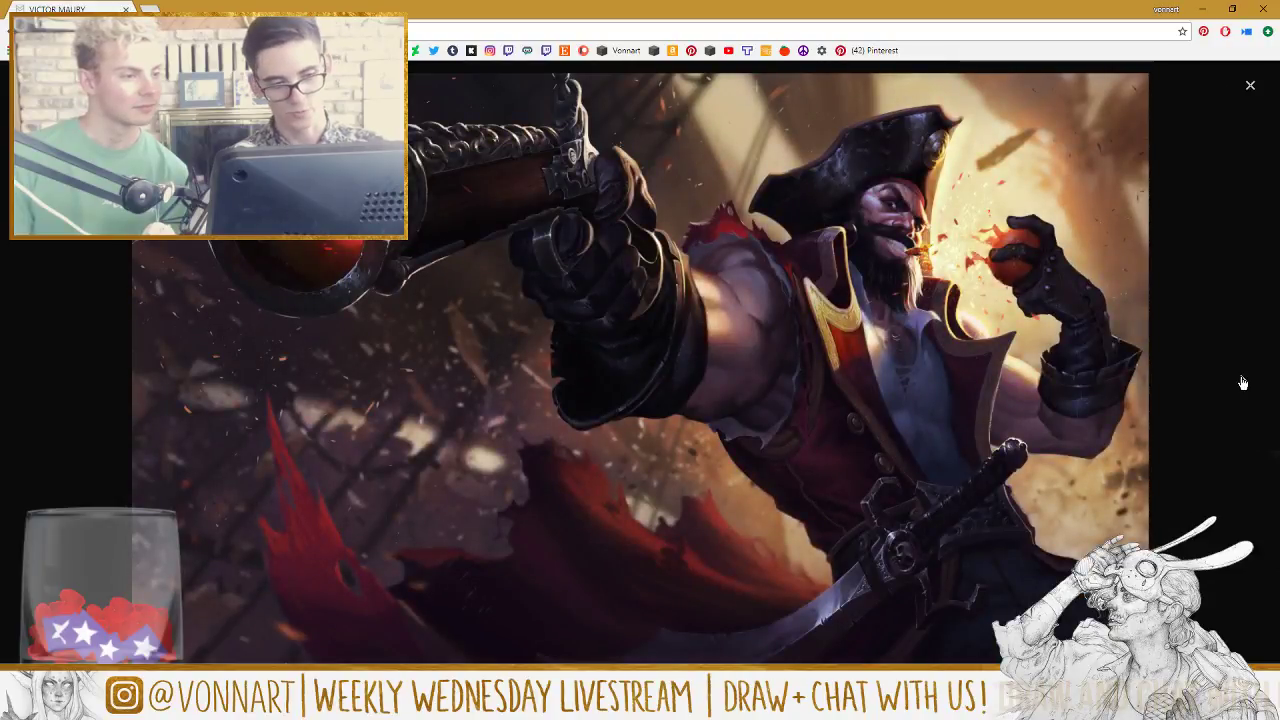
{"action": "left_click", "coordinate": [1243, 383]}
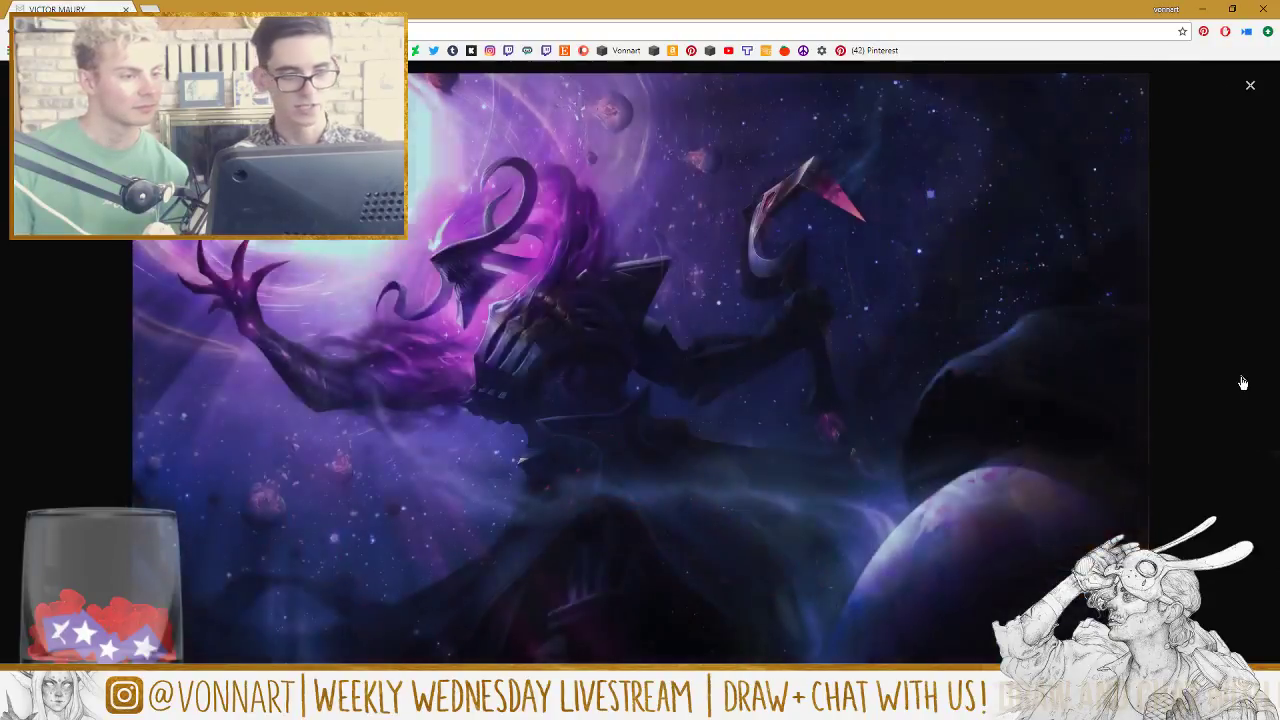
{"action": "left_click", "coordinate": [1250, 86]}
{"action": "scroll", "coordinate": [955, 475], "scroll_direction": "down", "scroll_amount": 3}
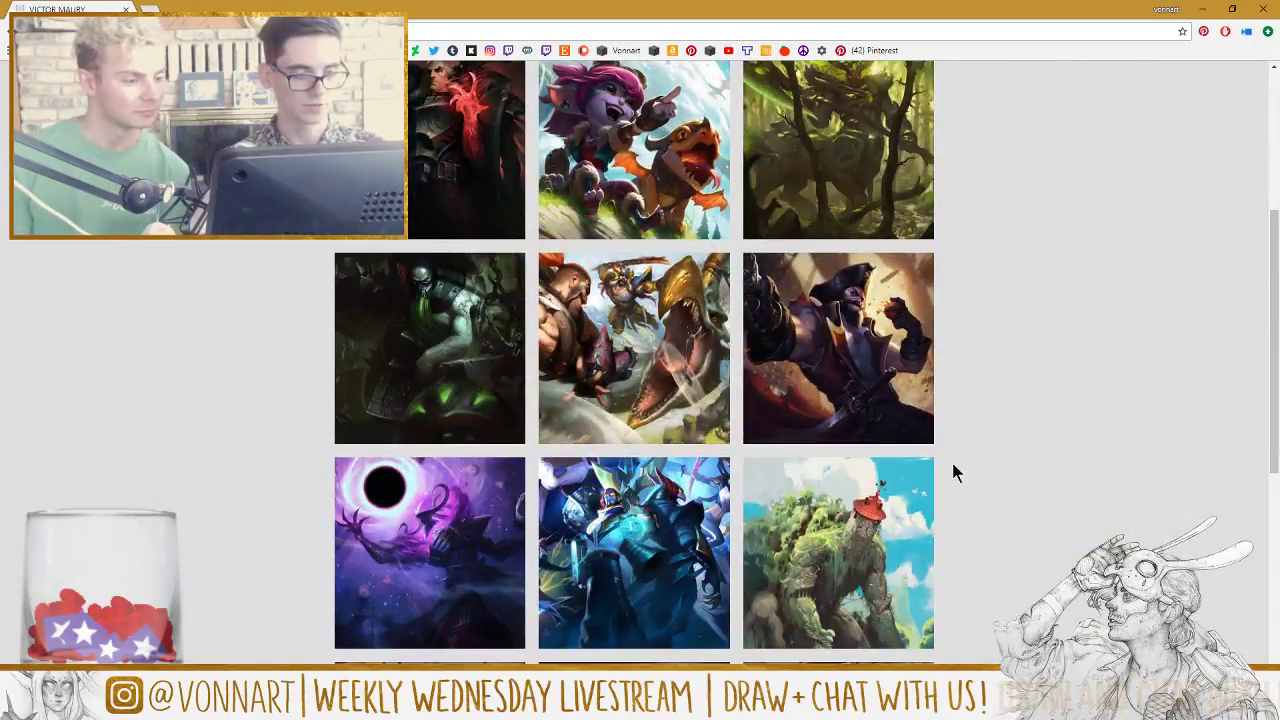
{"action": "left_click", "coordinate": [612, 573]}
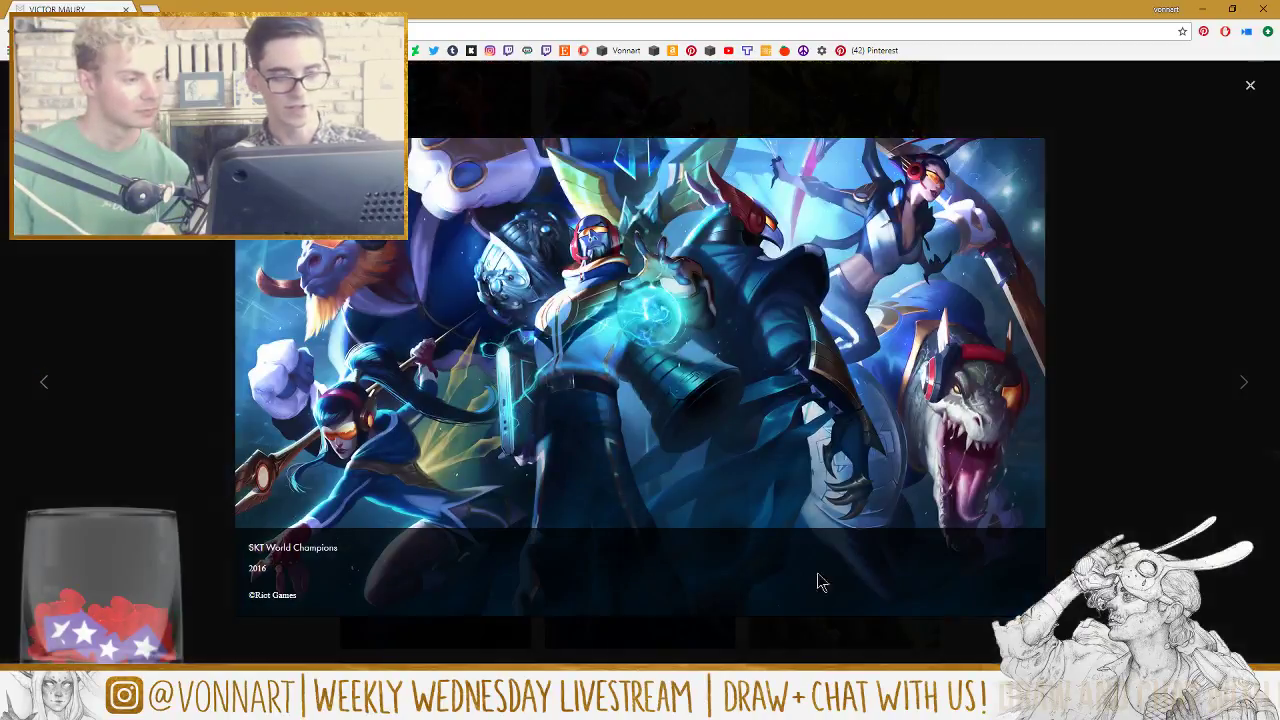
{"action": "left_click", "coordinate": [1250, 85]}
{"action": "scroll", "coordinate": [871, 455], "scroll_direction": "down", "scroll_amount": 1}
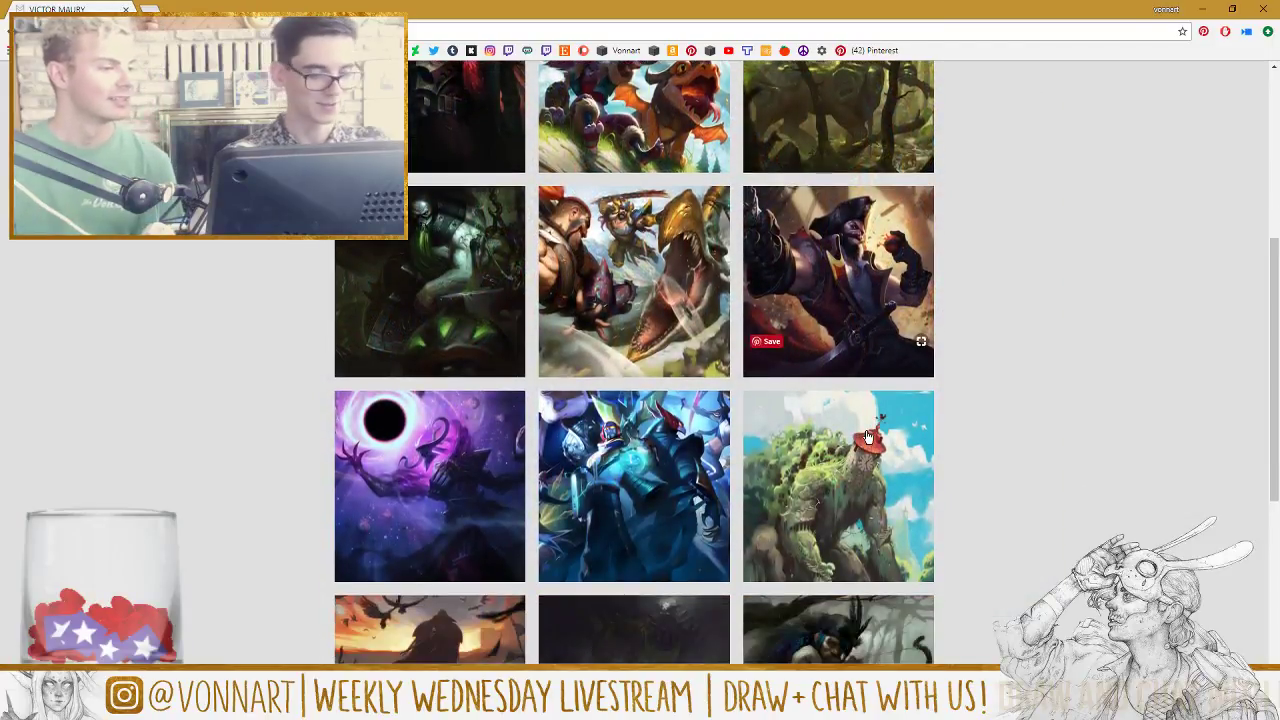
{"action": "scroll", "coordinate": [870, 430], "scroll_direction": "up", "scroll_amount": 4}
{"action": "scroll", "coordinate": [871, 430], "scroll_direction": "up", "scroll_amount": 2}
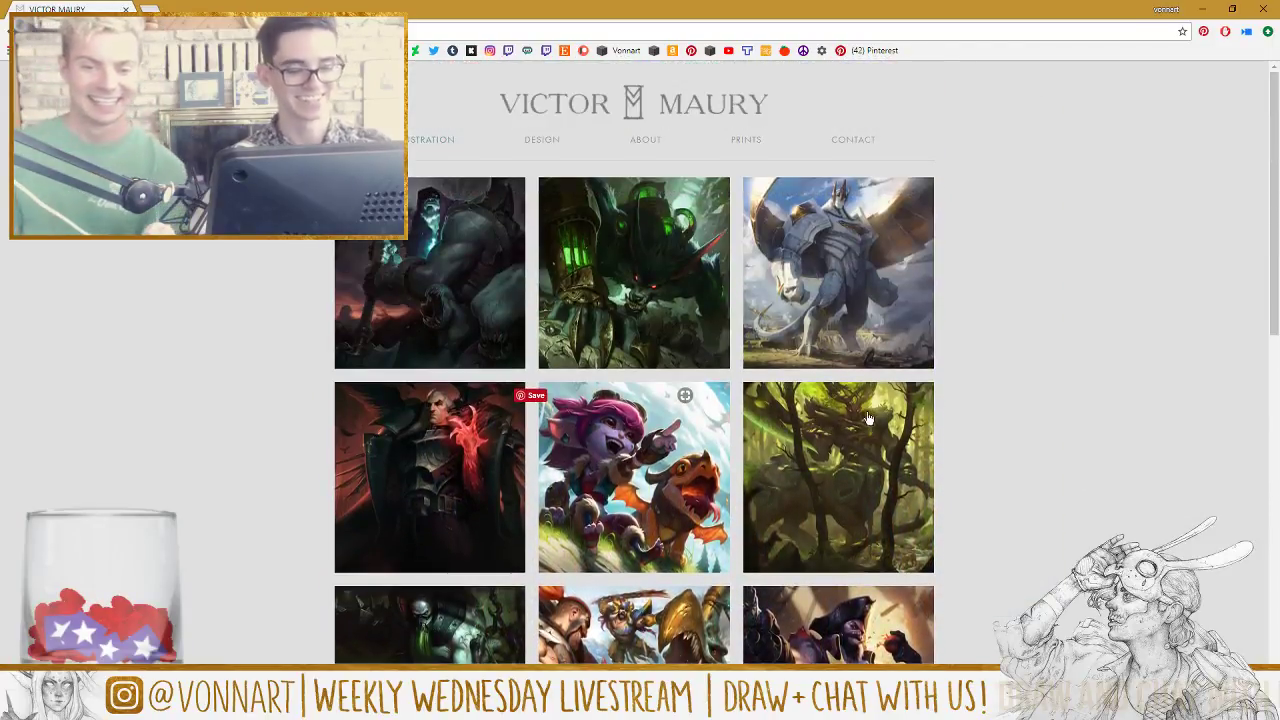
{"action": "scroll", "coordinate": [927, 413], "scroll_direction": "down", "scroll_amount": 2}
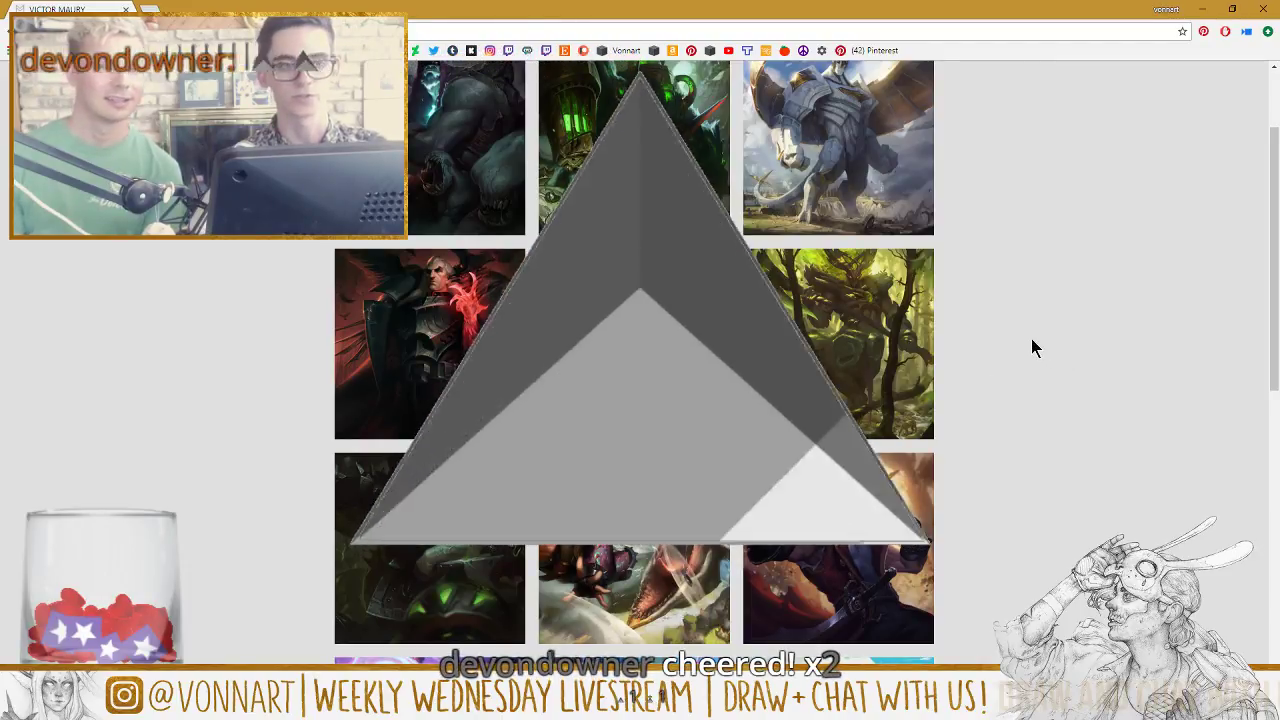
{"action": "scroll", "coordinate": [1030, 345], "scroll_direction": "up", "scroll_amount": 2}
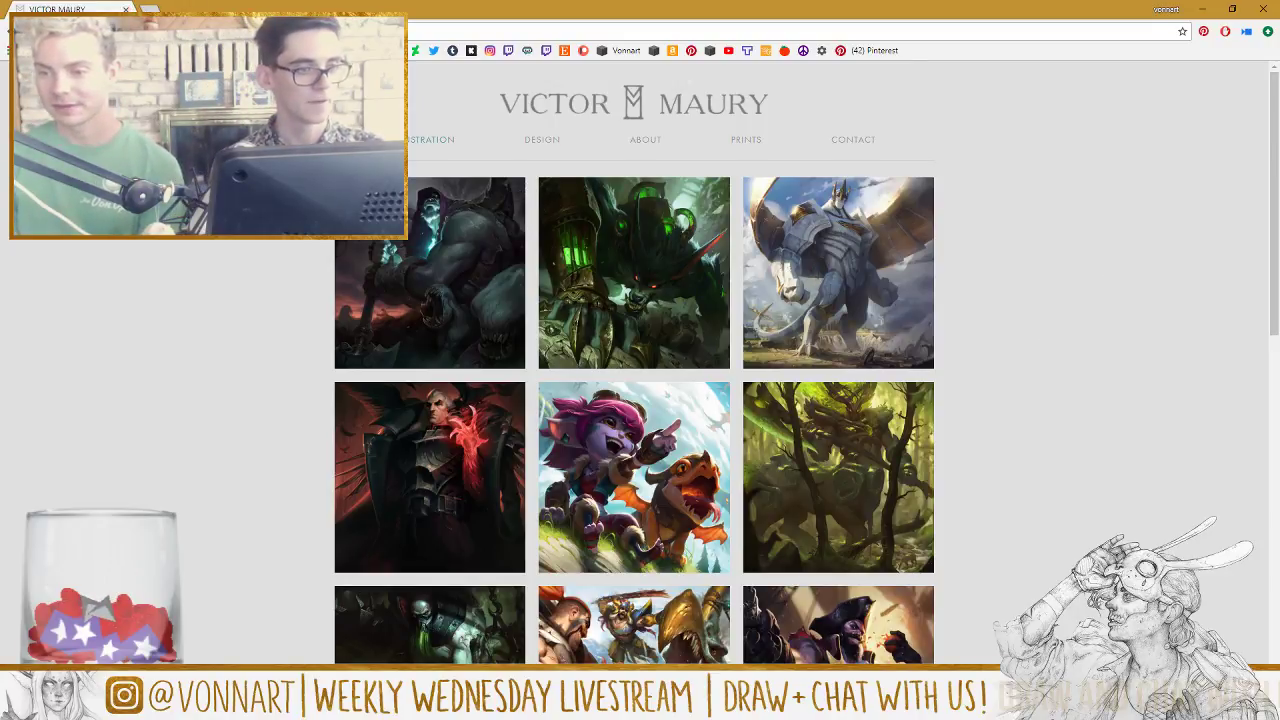
{"action": "scroll", "coordinate": [865, 338], "scroll_direction": "down", "scroll_amount": 8}
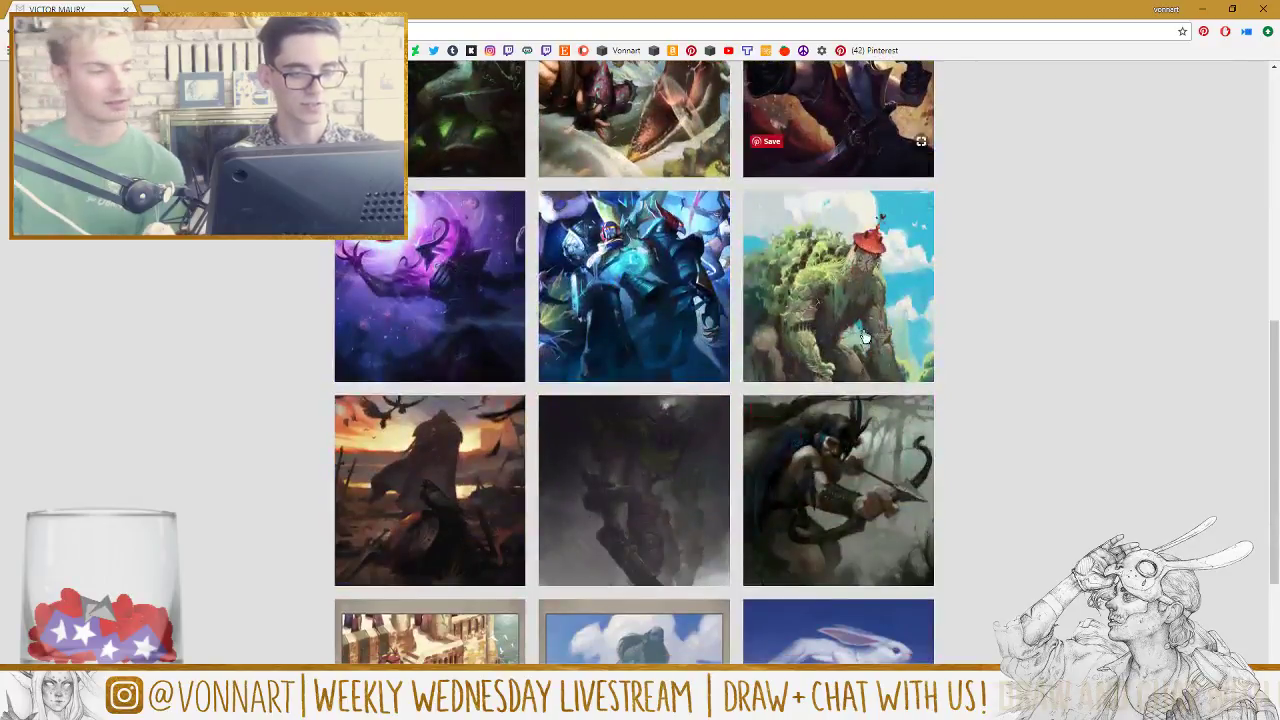
Step: Enlarge the mossy giant artwork, step through seven more images, then close the viewer
{"action": "left_click", "coordinate": [865, 338]}
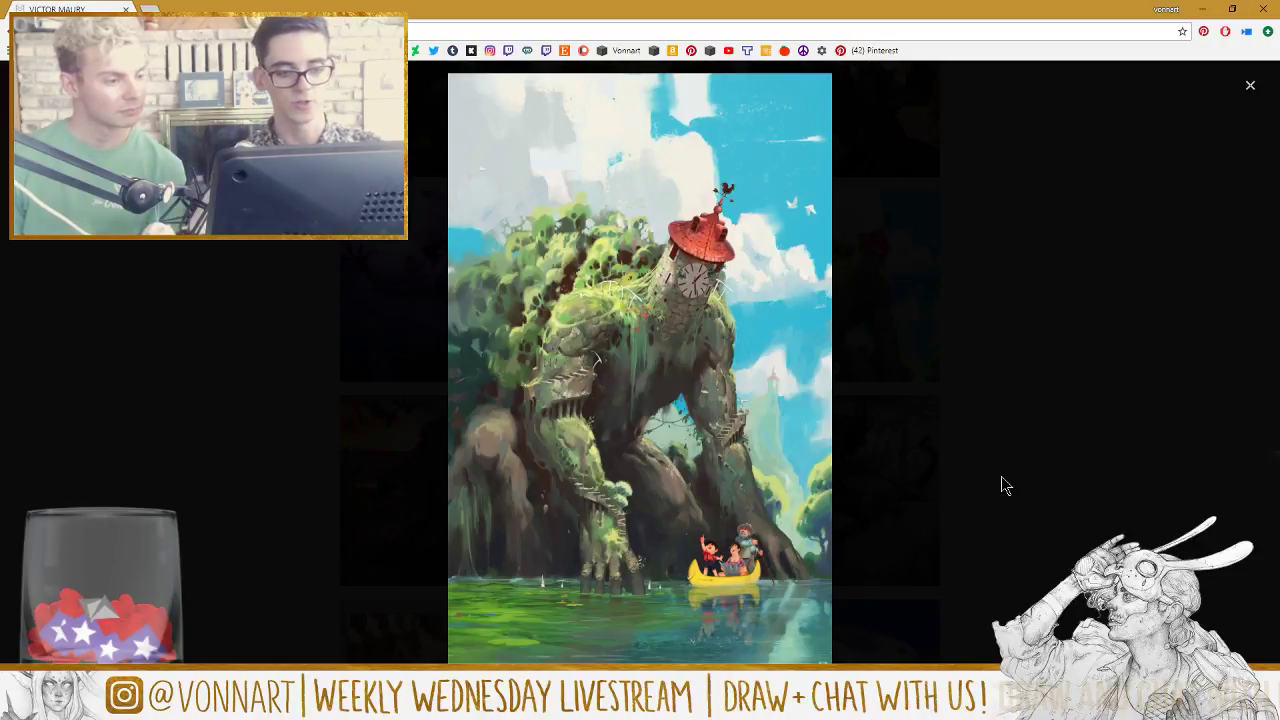
{"action": "mouse_move", "coordinate": [714, 522]}
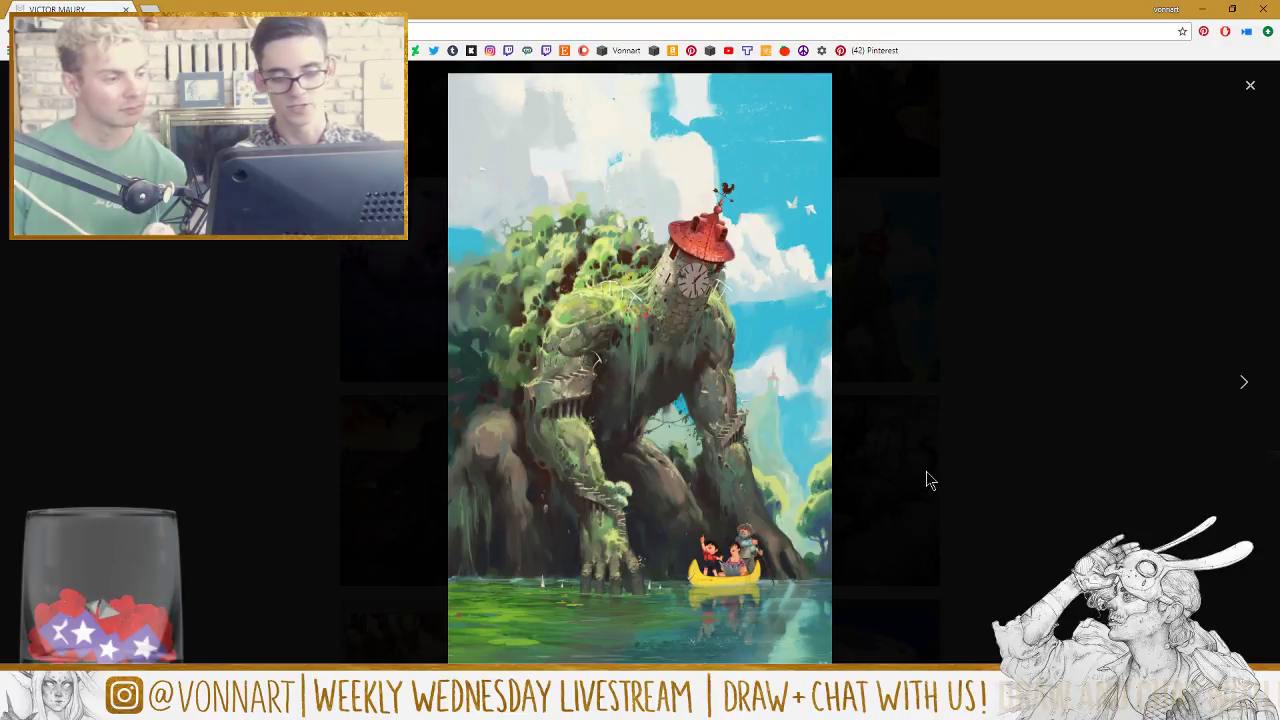
{"action": "key", "text": "Right"}
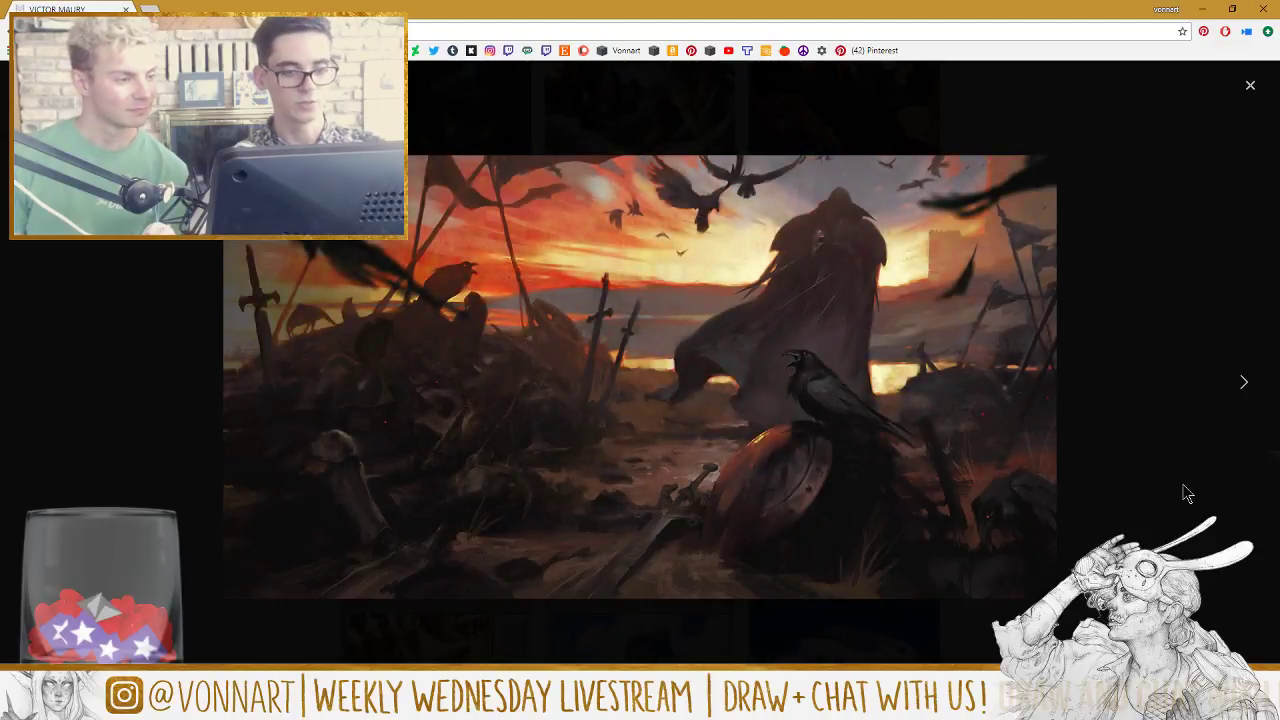
{"action": "key", "text": "Right"}
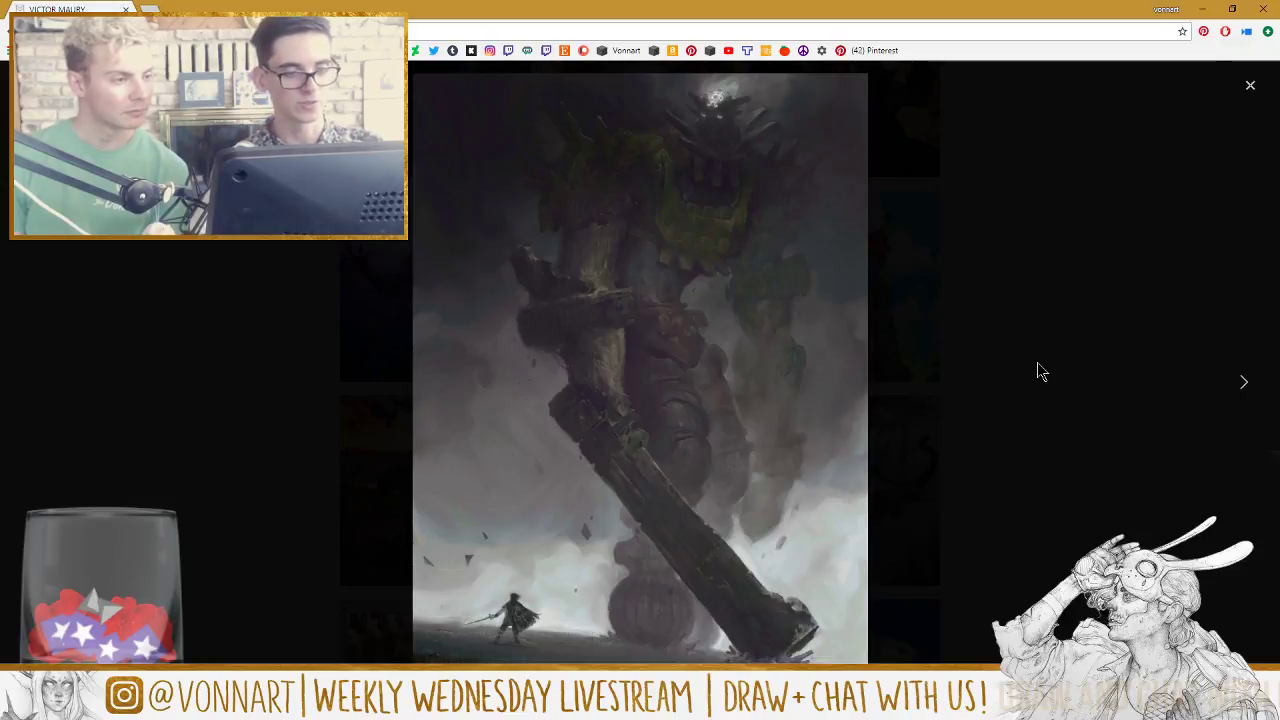
{"action": "key", "text": "Right"}
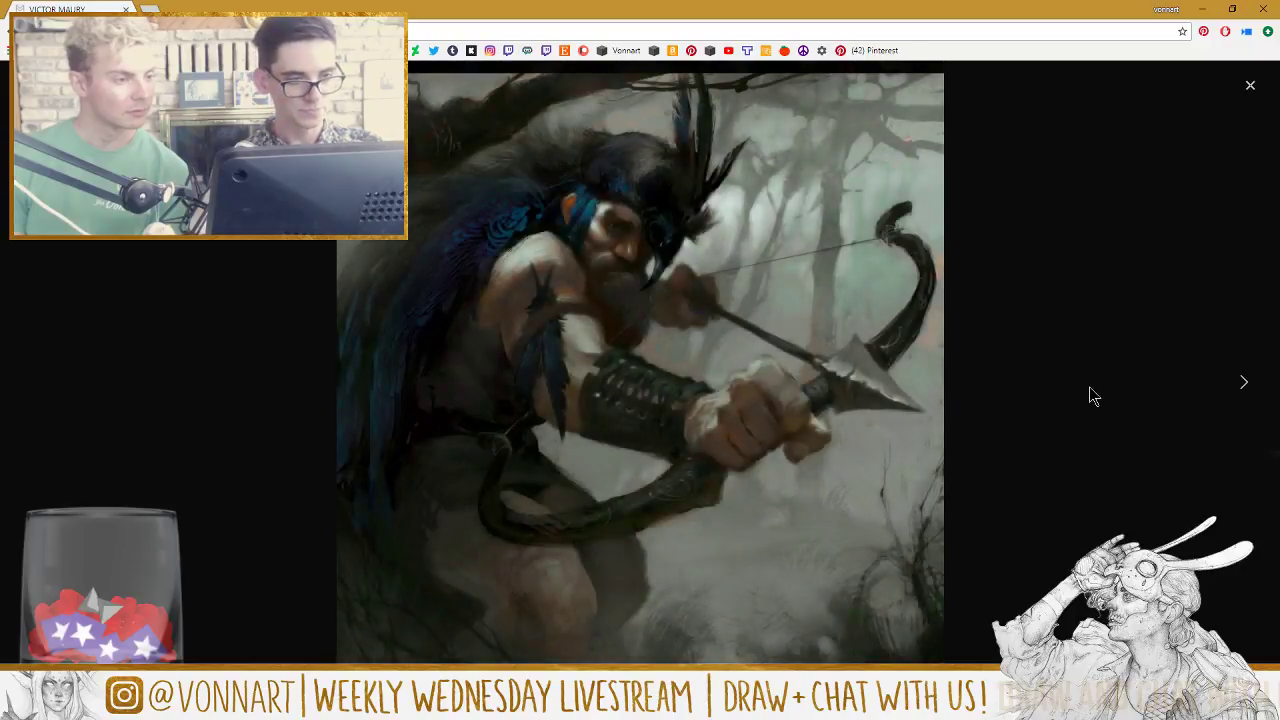
{"action": "key", "text": "Right"}
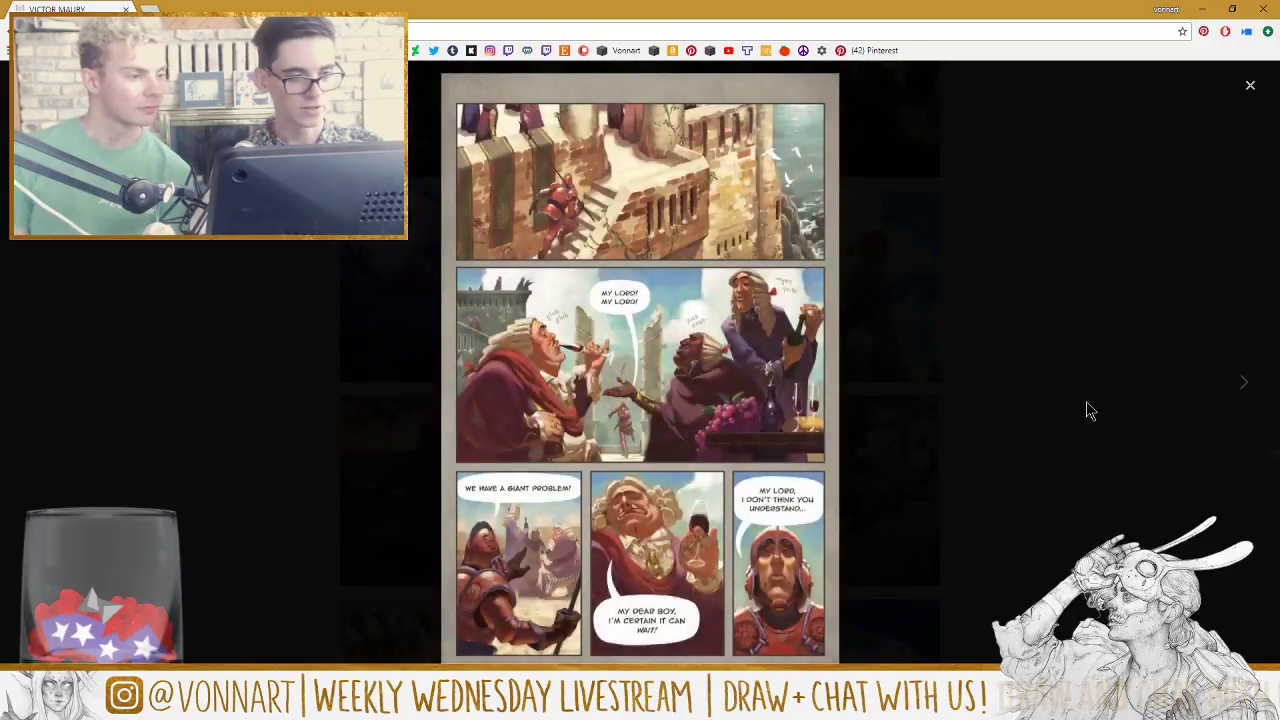
{"action": "key", "text": "Right"}
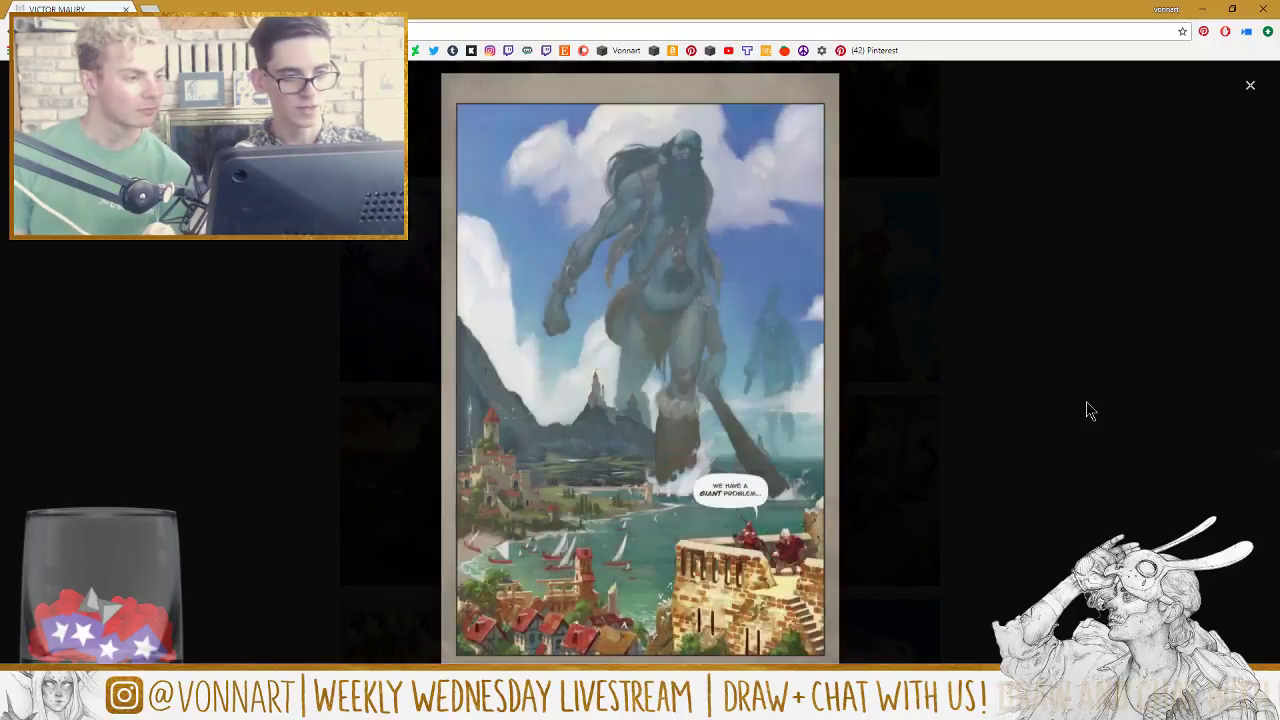
{"action": "key", "text": "Right"}
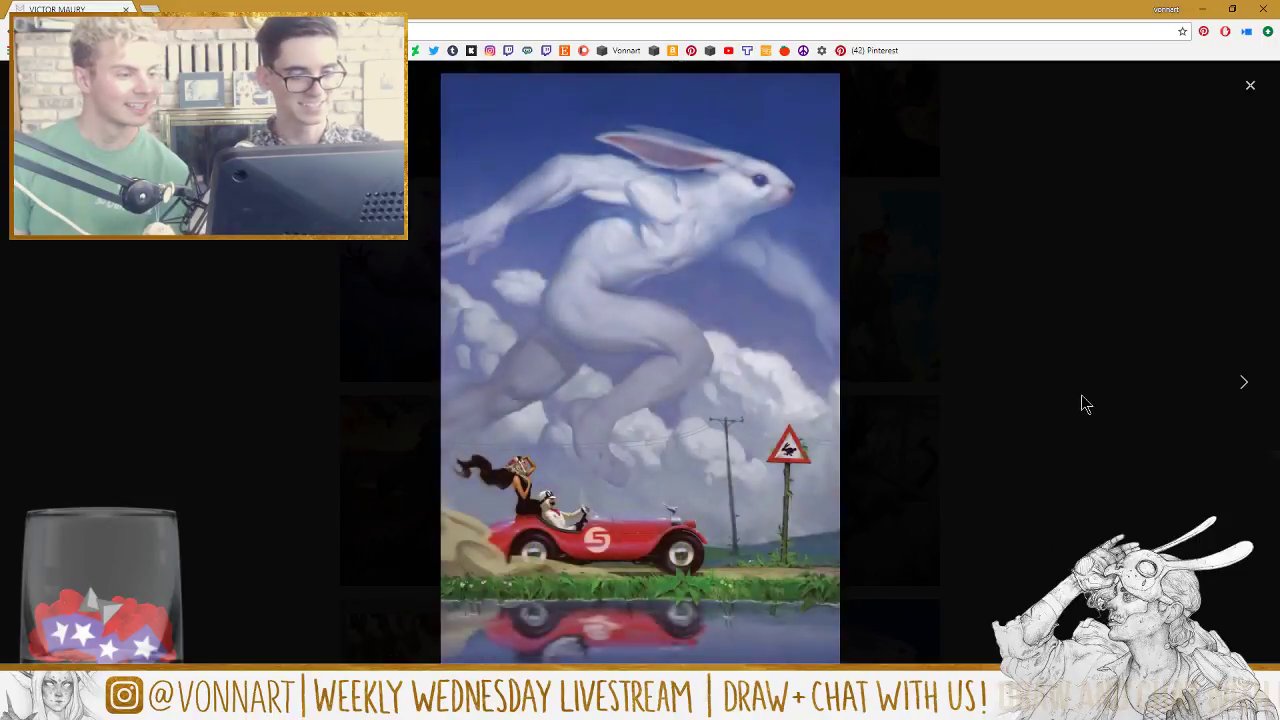
{"action": "key", "text": "Right"}
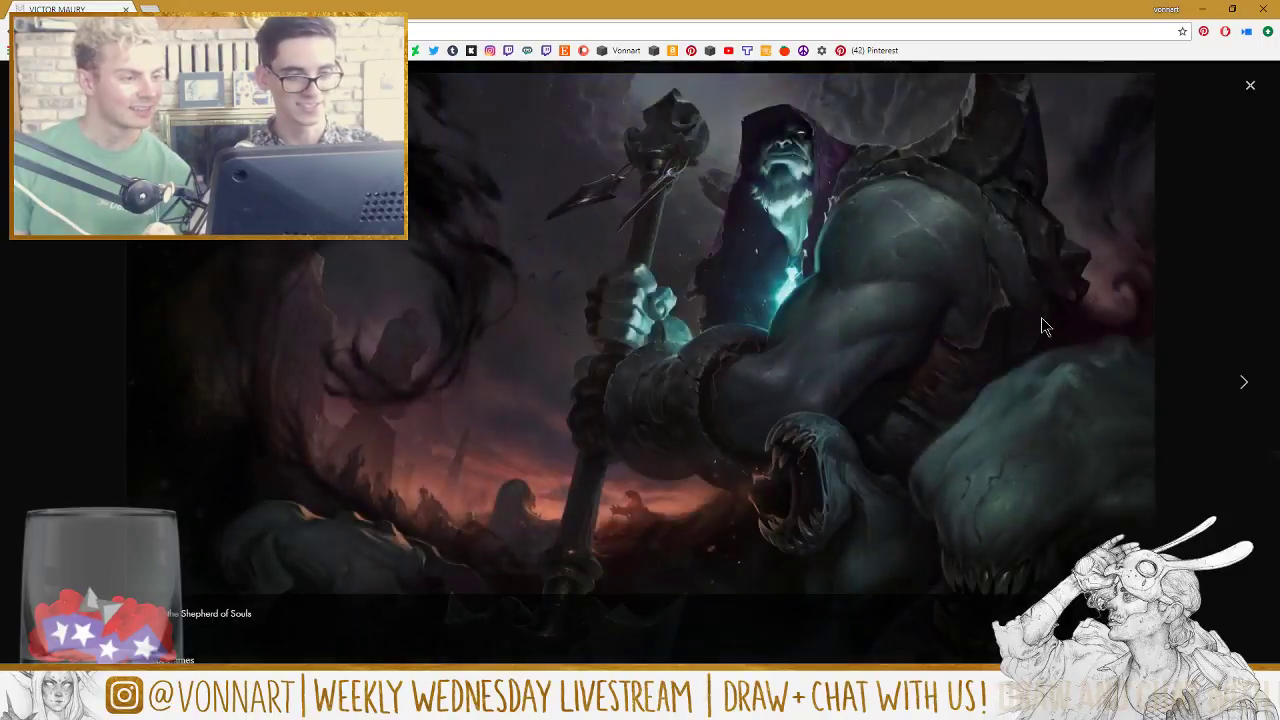
{"action": "left_click", "coordinate": [1246, 84]}
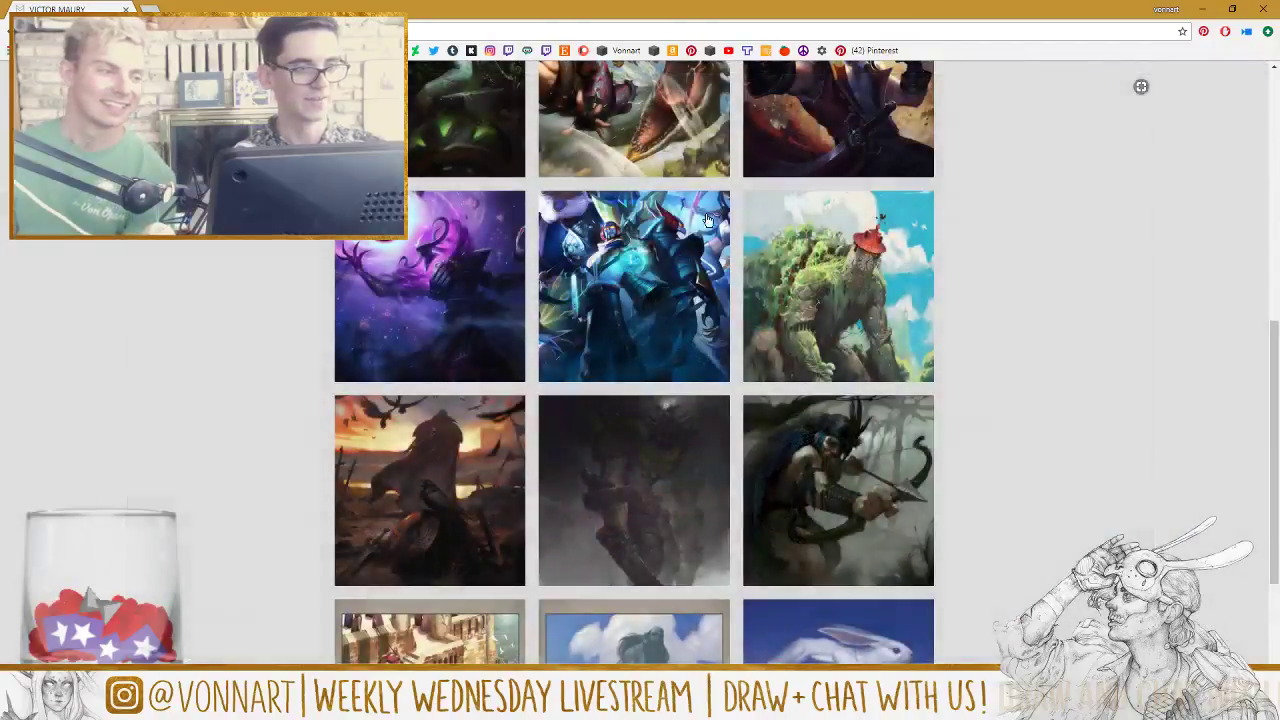
{"action": "scroll", "coordinate": [576, 183], "scroll_direction": "up", "scroll_amount": 5}
Step: Open the Design page and view artworks from the cloaked ink figure to the wine-bottles man
{"action": "left_click", "coordinate": [546, 141]}
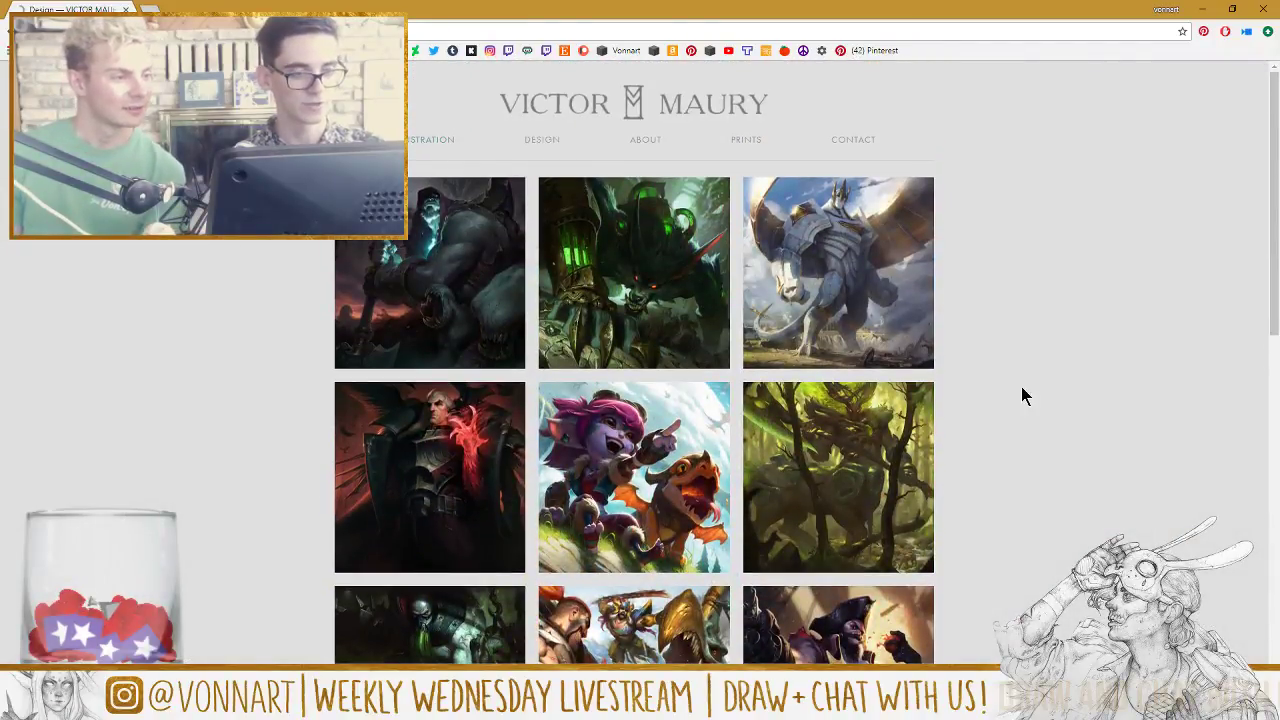
{"action": "scroll", "coordinate": [1001, 418], "scroll_direction": "down", "scroll_amount": 2}
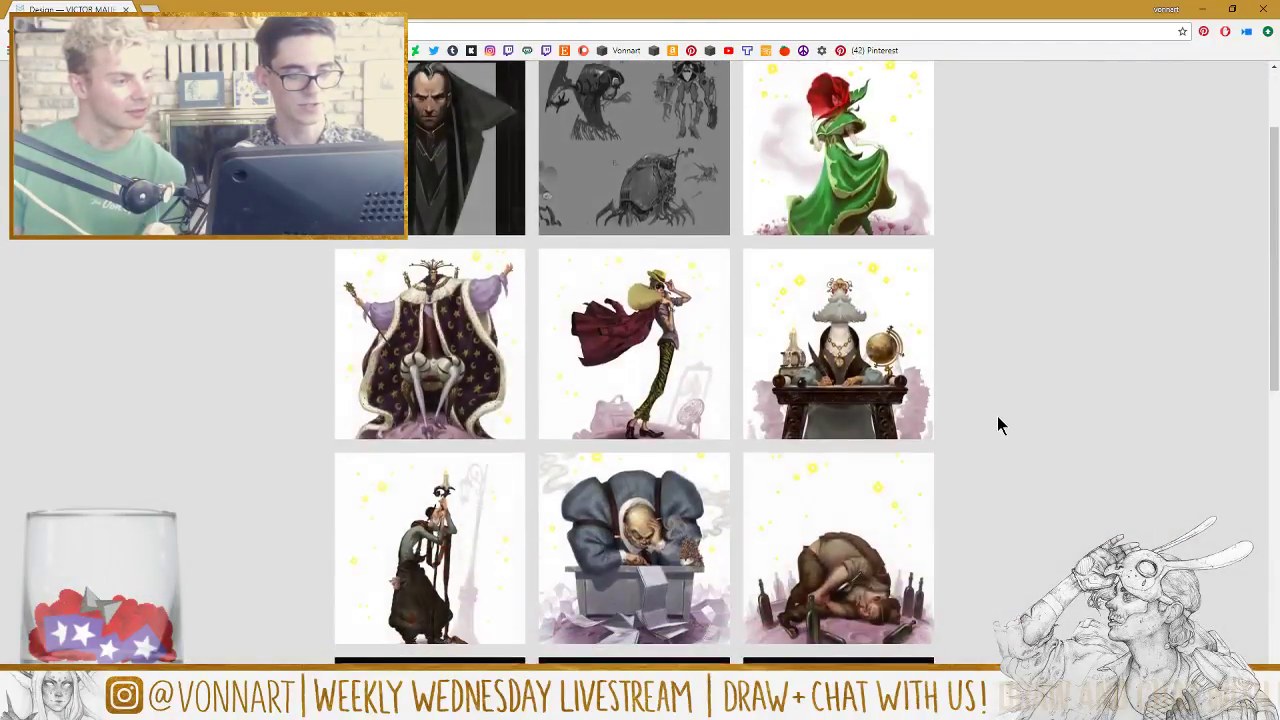
{"action": "scroll", "coordinate": [997, 416], "scroll_direction": "down", "scroll_amount": 5}
{"action": "left_click", "coordinate": [429, 630]}
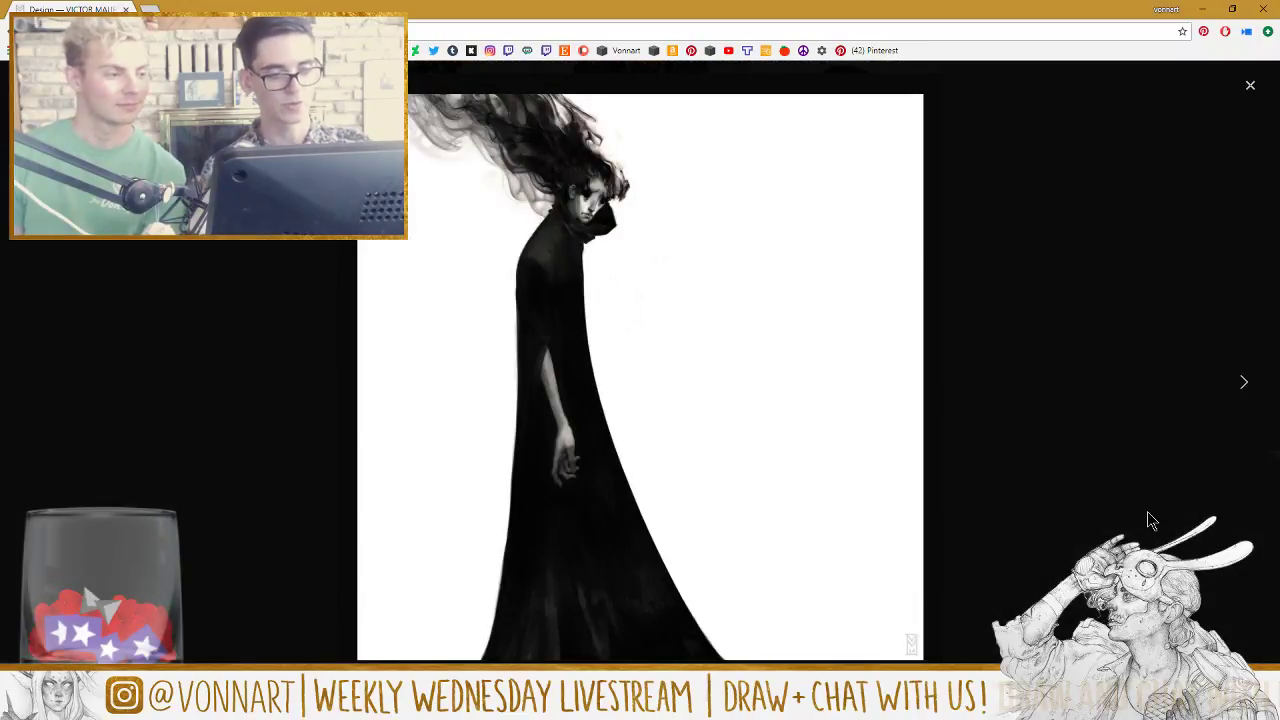
{"action": "key", "text": "Right"}
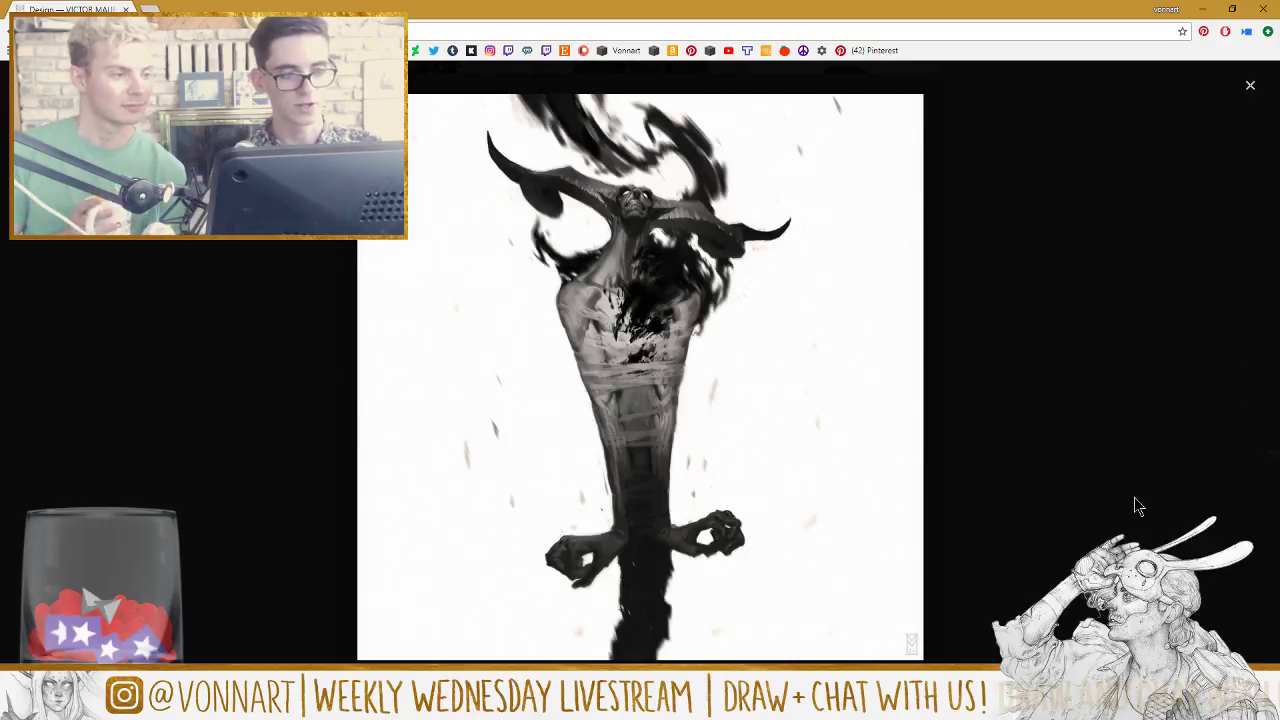
{"action": "key", "text": "Right"}
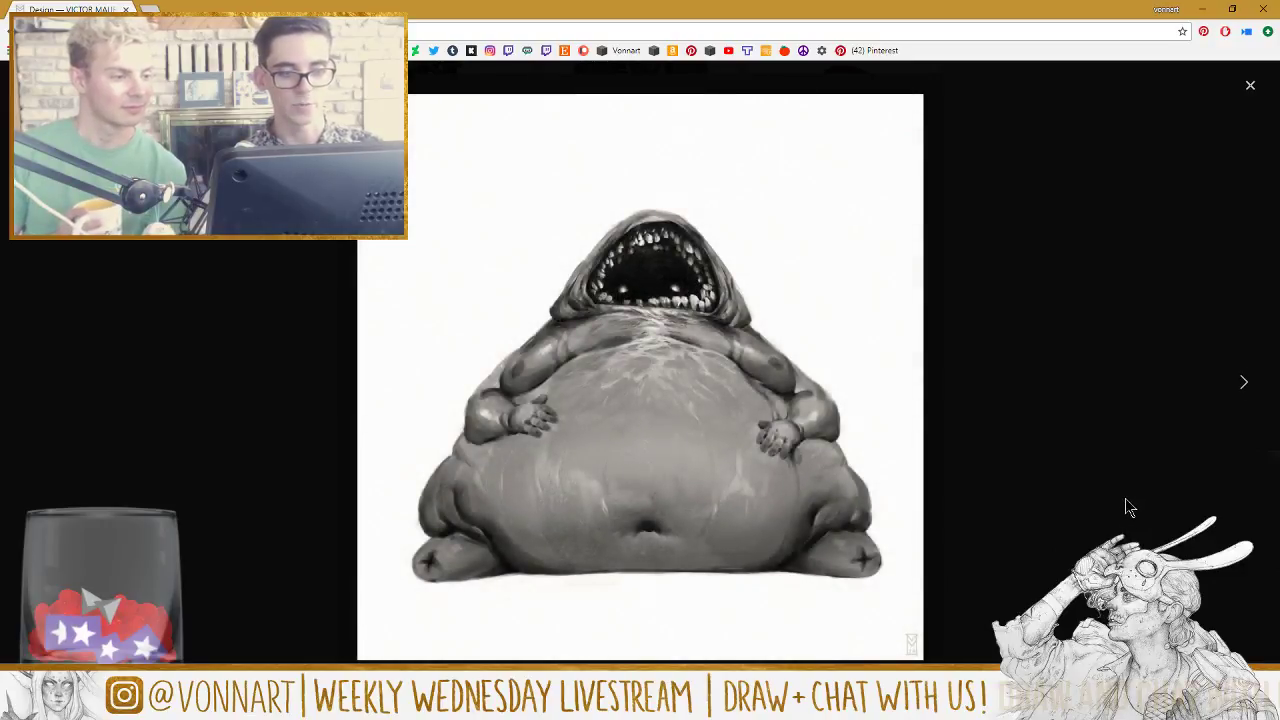
{"action": "key", "text": "Right"}
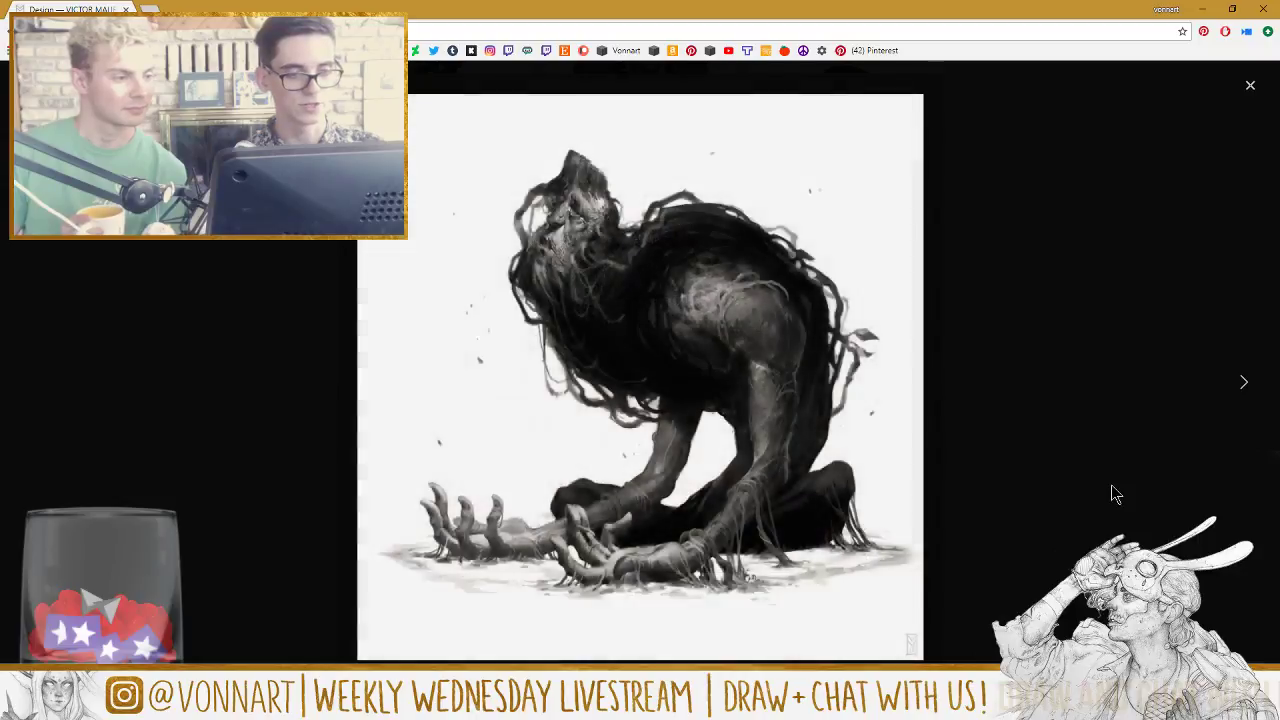
{"action": "key", "text": "Right"}
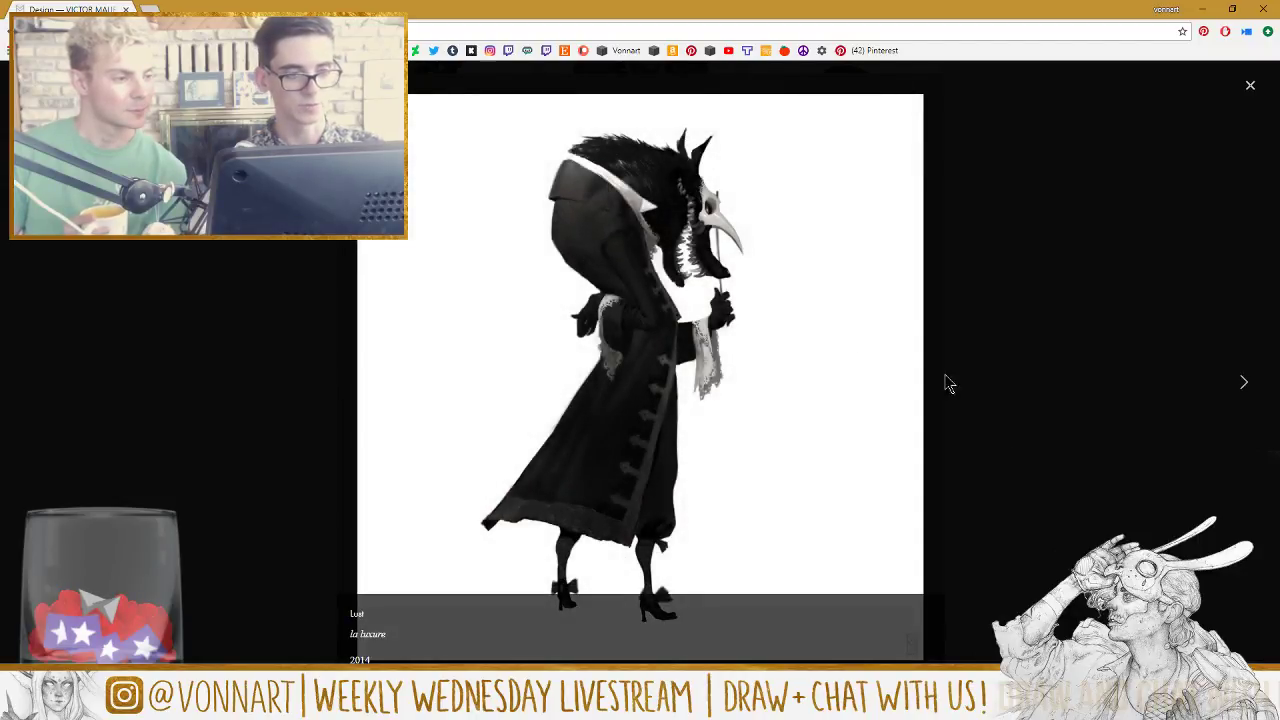
{"action": "key", "text": "Right"}
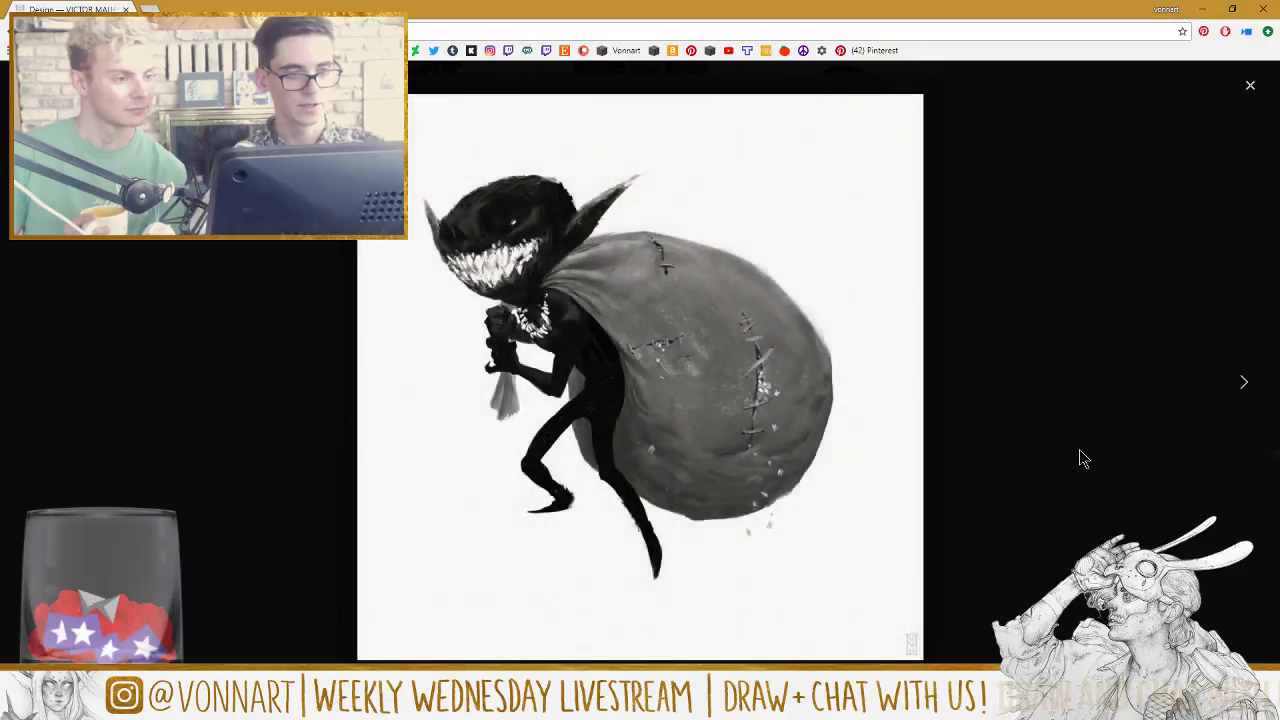
{"action": "key", "text": "Right"}
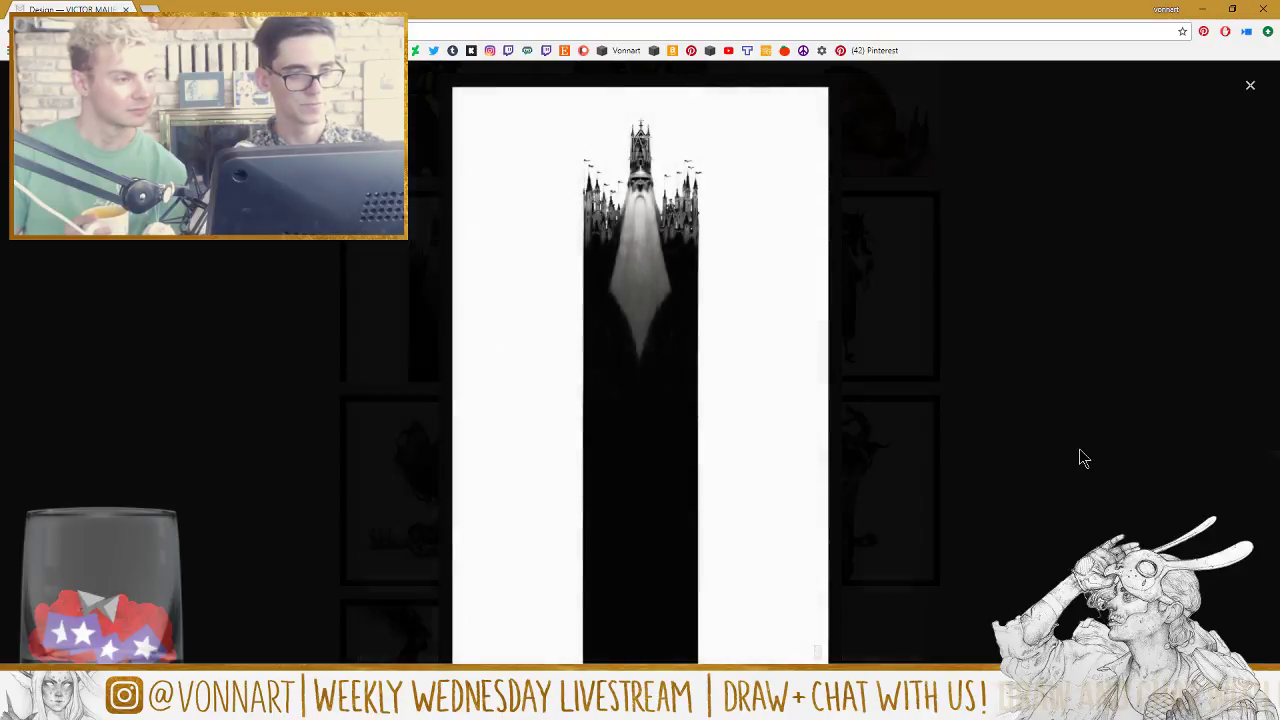
{"action": "key", "text": "Right"}
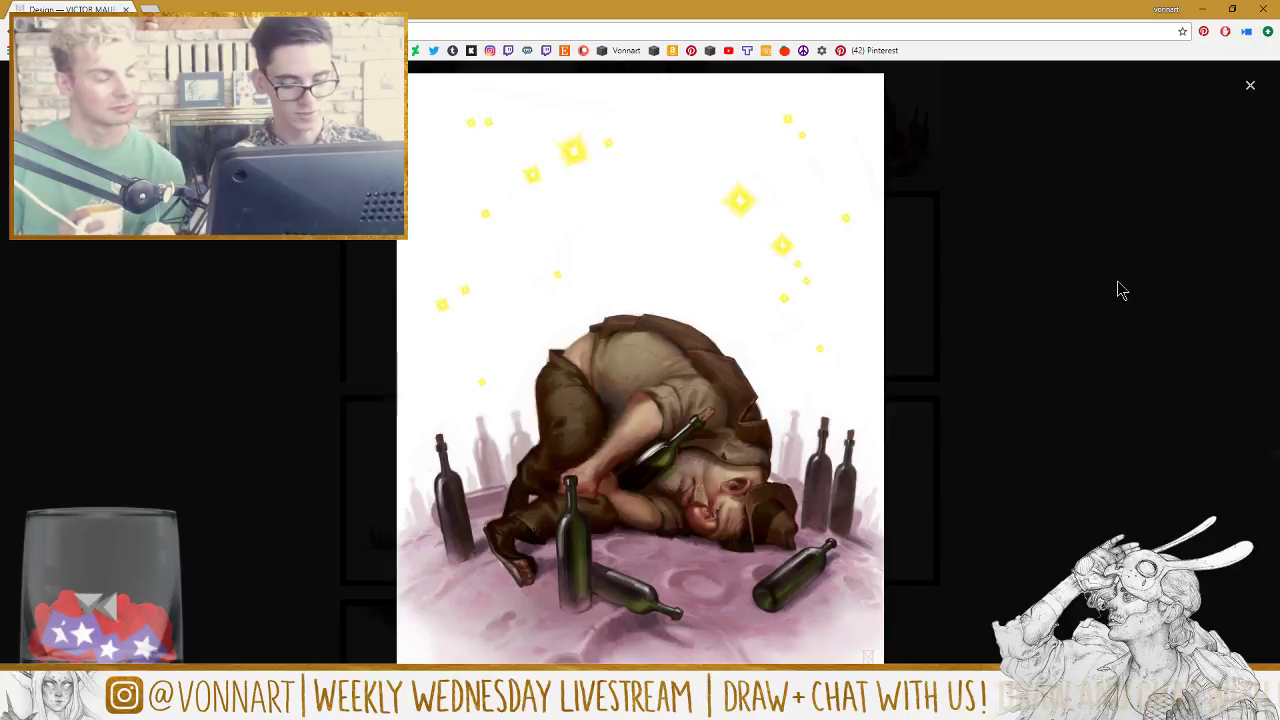
Step: Continue through the office man, candle-staff elder, robed king and robot sketches, then close the viewer
{"action": "left_click", "coordinate": [1045, 279]}
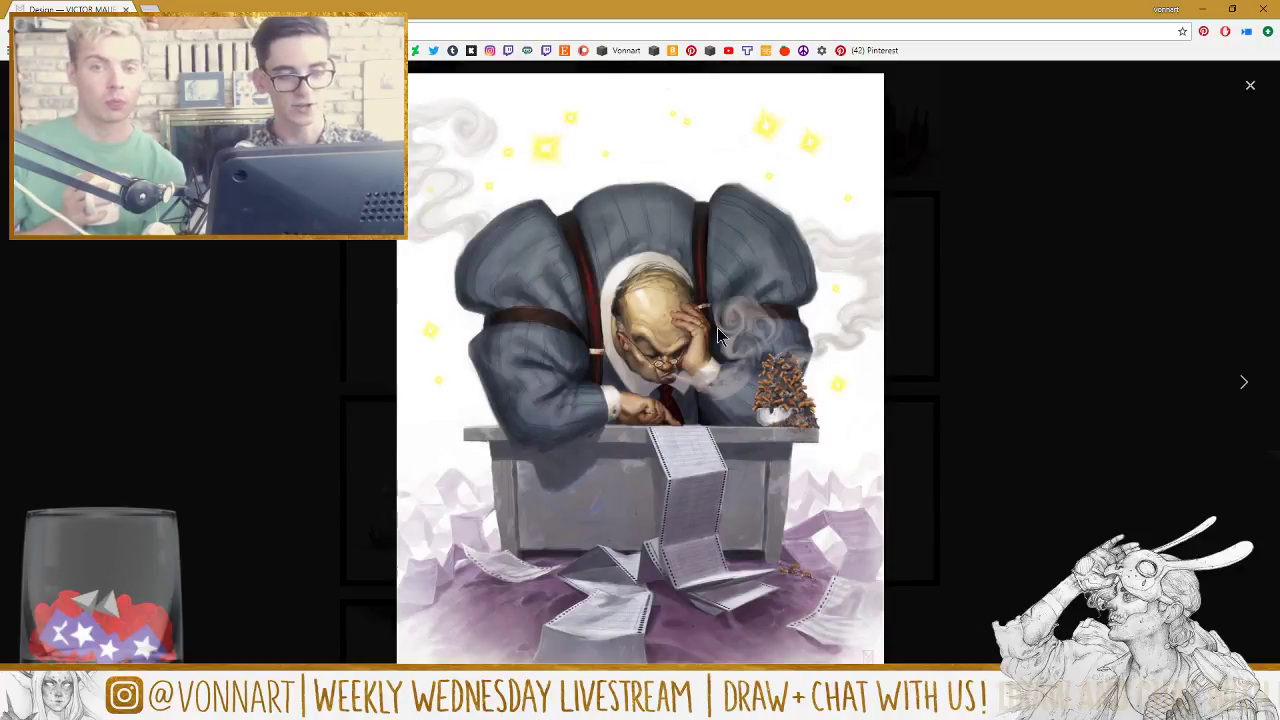
{"action": "left_click", "coordinate": [1020, 436]}
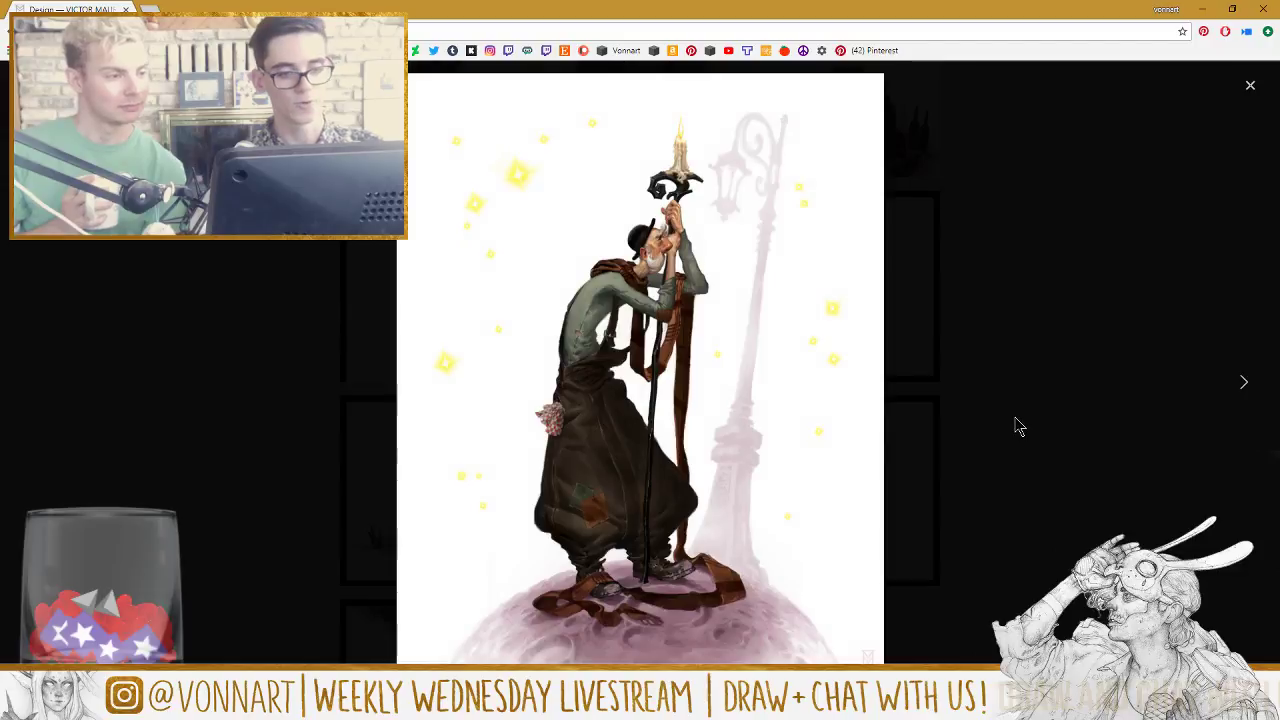
{"action": "left_click", "coordinate": [1017, 420]}
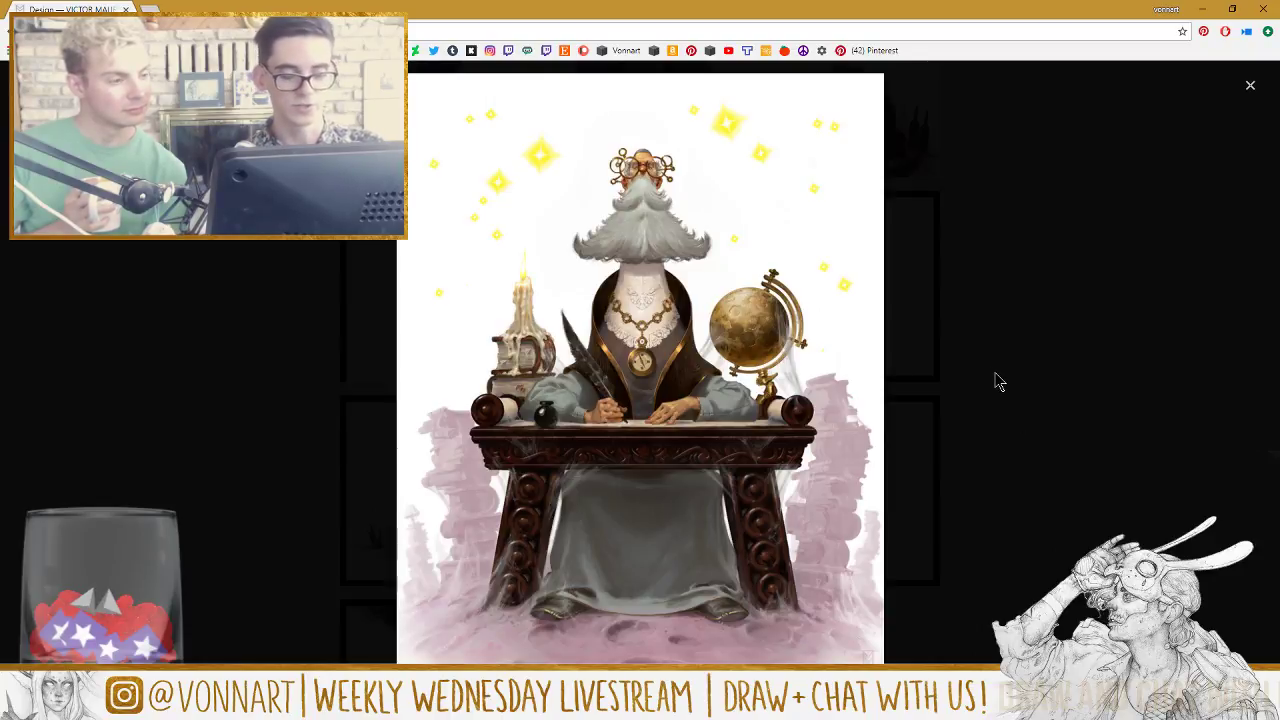
{"action": "key", "text": "Right"}
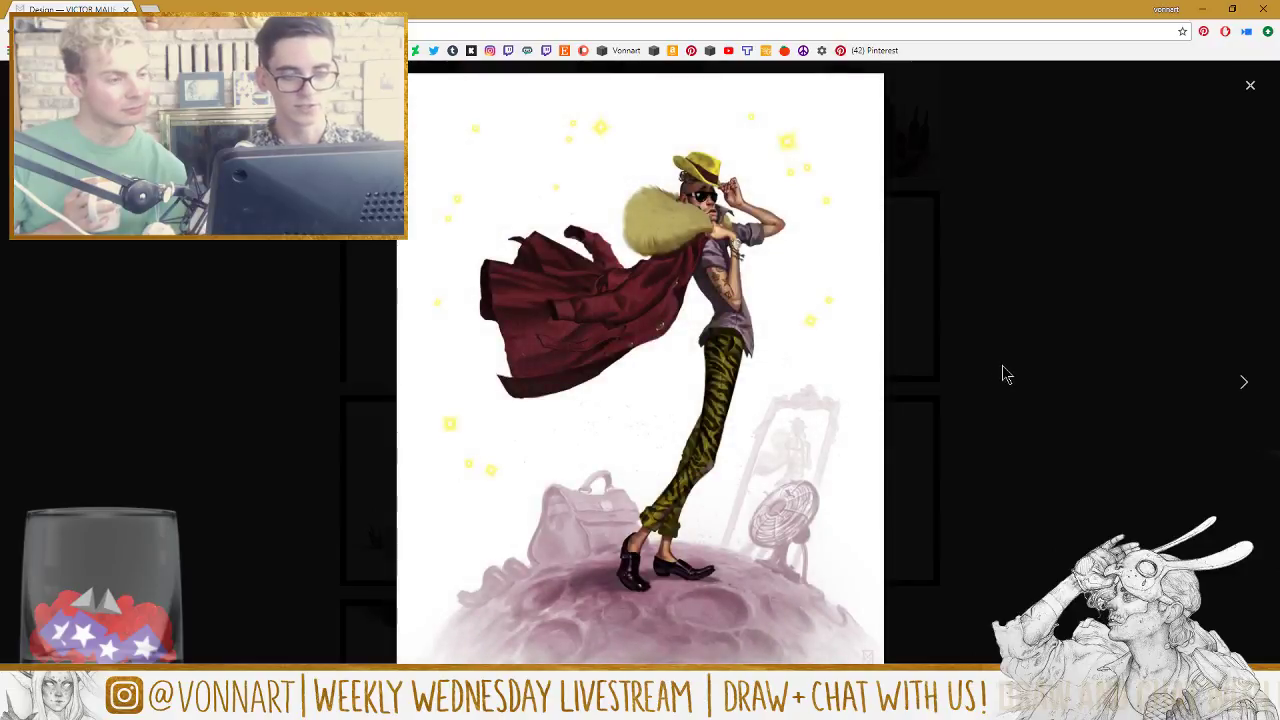
{"action": "key", "text": "Right"}
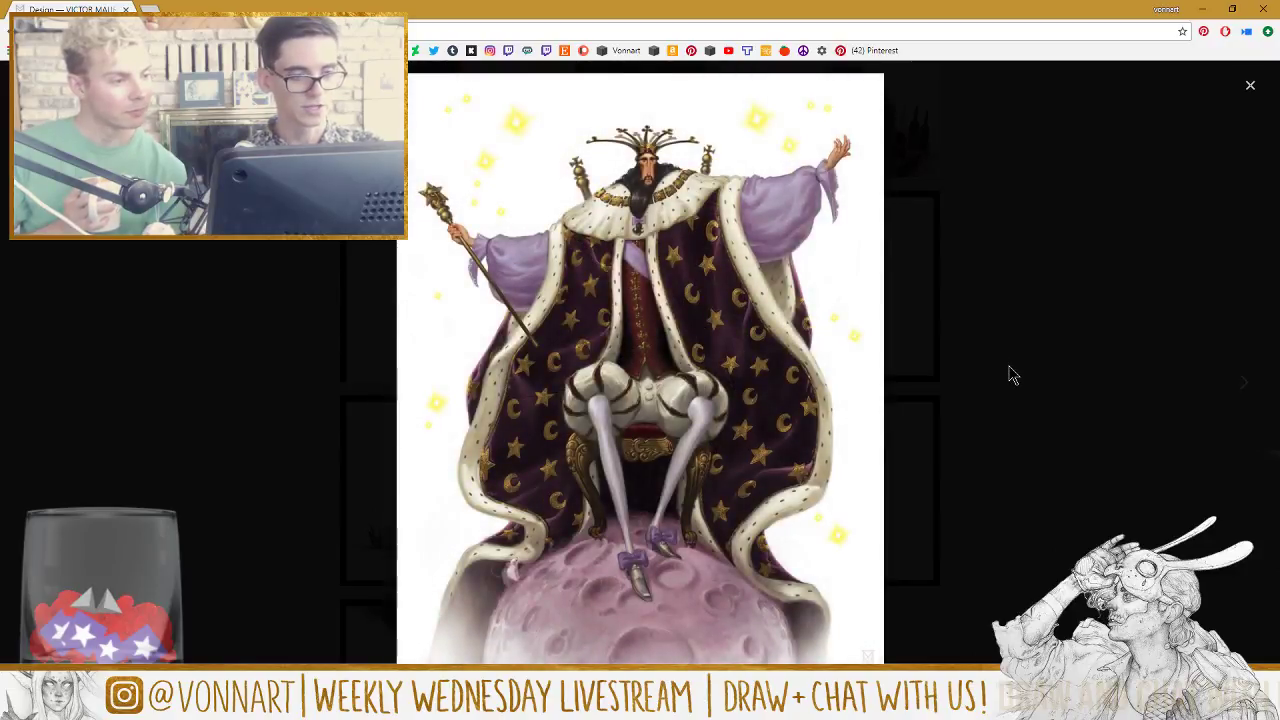
{"action": "key", "text": "Right"}
{"action": "key", "text": "Right"}
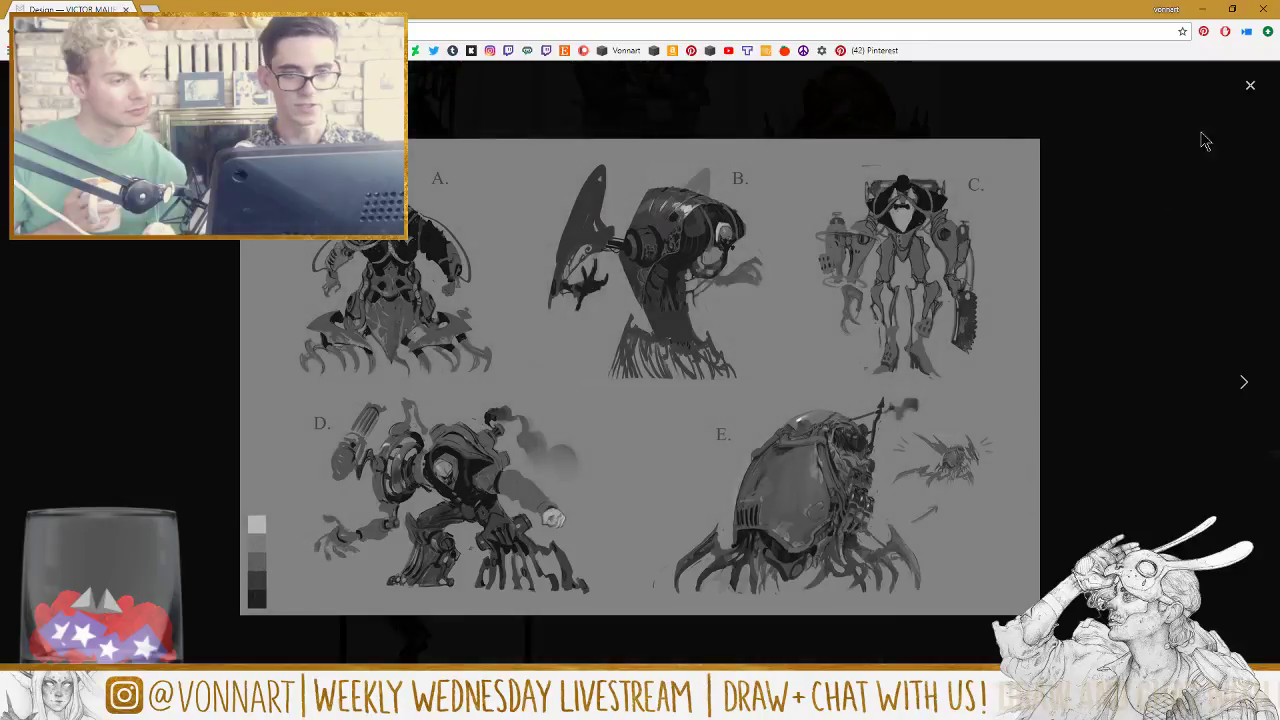
{"action": "left_click", "coordinate": [1250, 86]}
Step: Close Chrome to return to the Photoshop painting
{"action": "scroll", "coordinate": [835, 352], "scroll_direction": "up", "scroll_amount": 5}
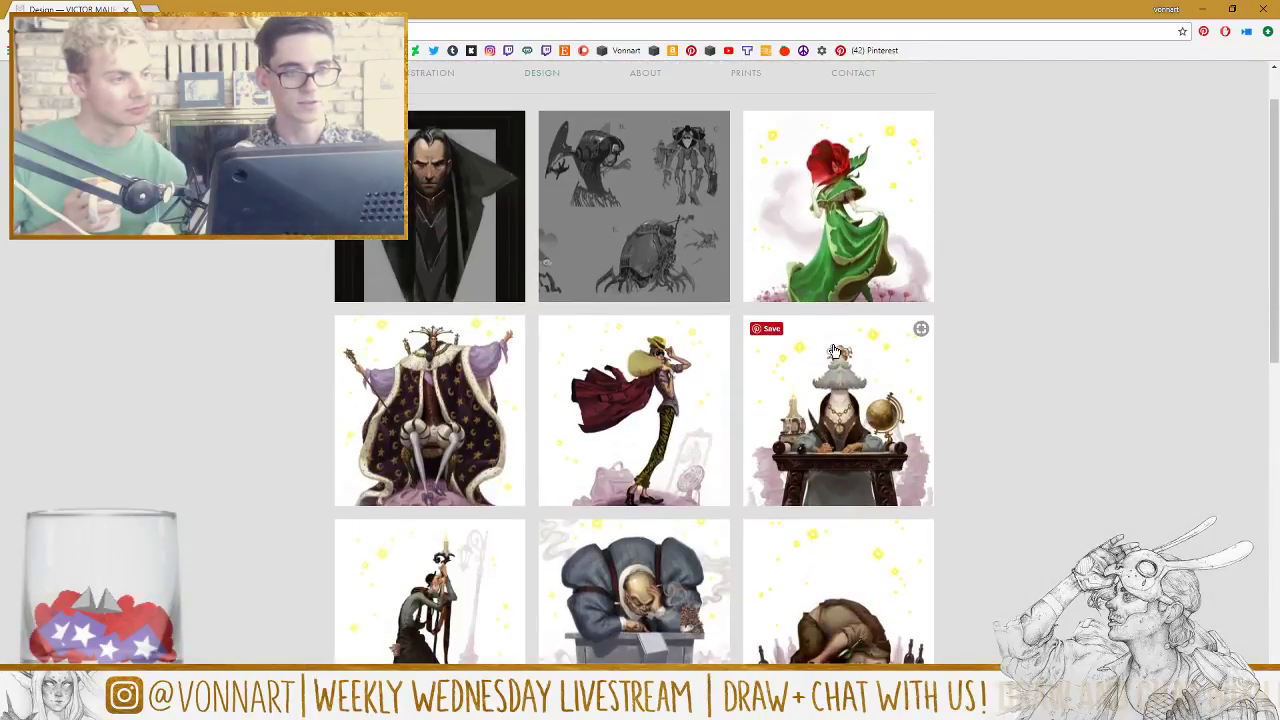
{"action": "scroll", "coordinate": [835, 352], "scroll_direction": "up", "scroll_amount": 1}
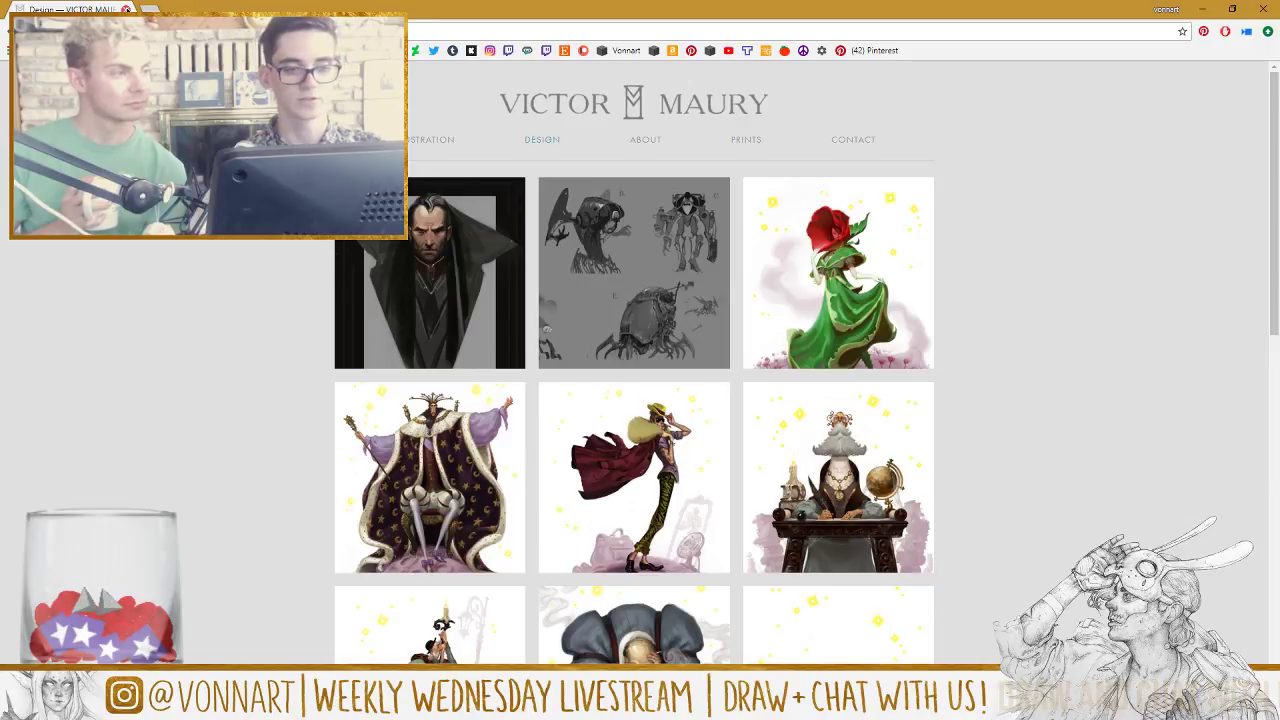
{"action": "left_click", "coordinate": [126, 9]}
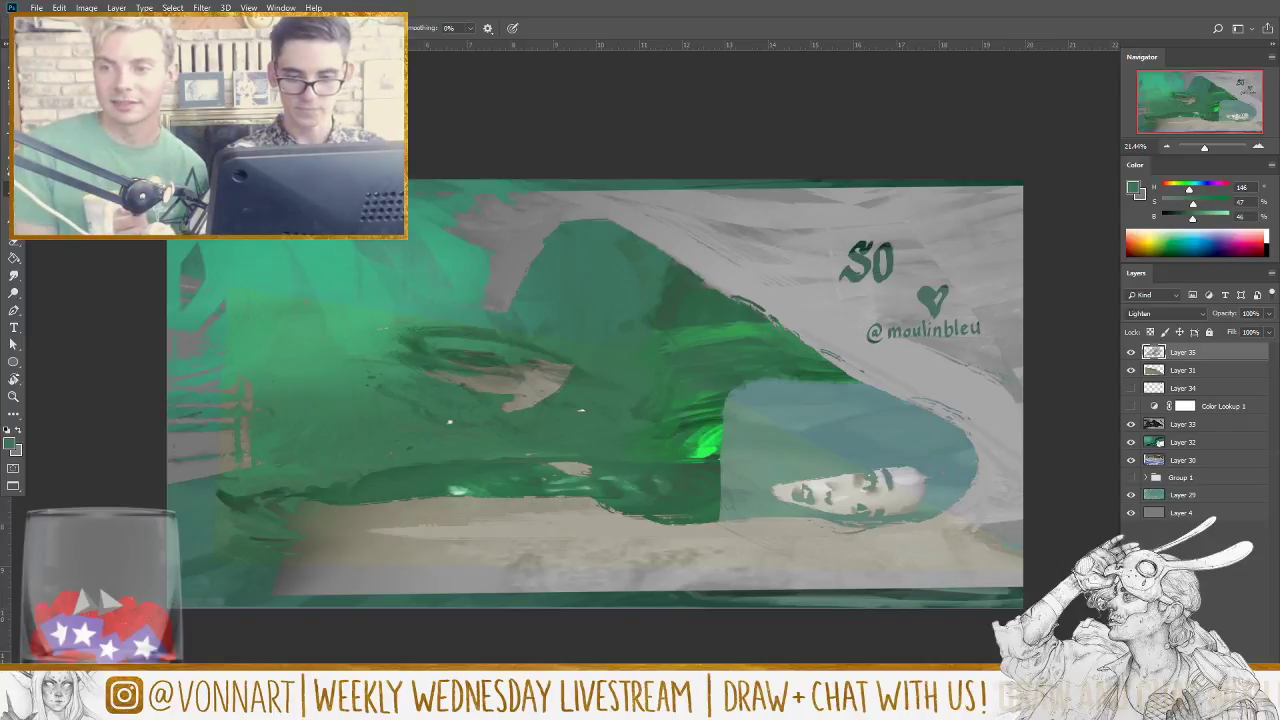
Step: Add empty Layer 36 above Layer 35 with Ctrl+Shift+Alt+N
{"action": "scroll", "coordinate": [595, 400], "scroll_direction": "up", "scroll_amount": 1}
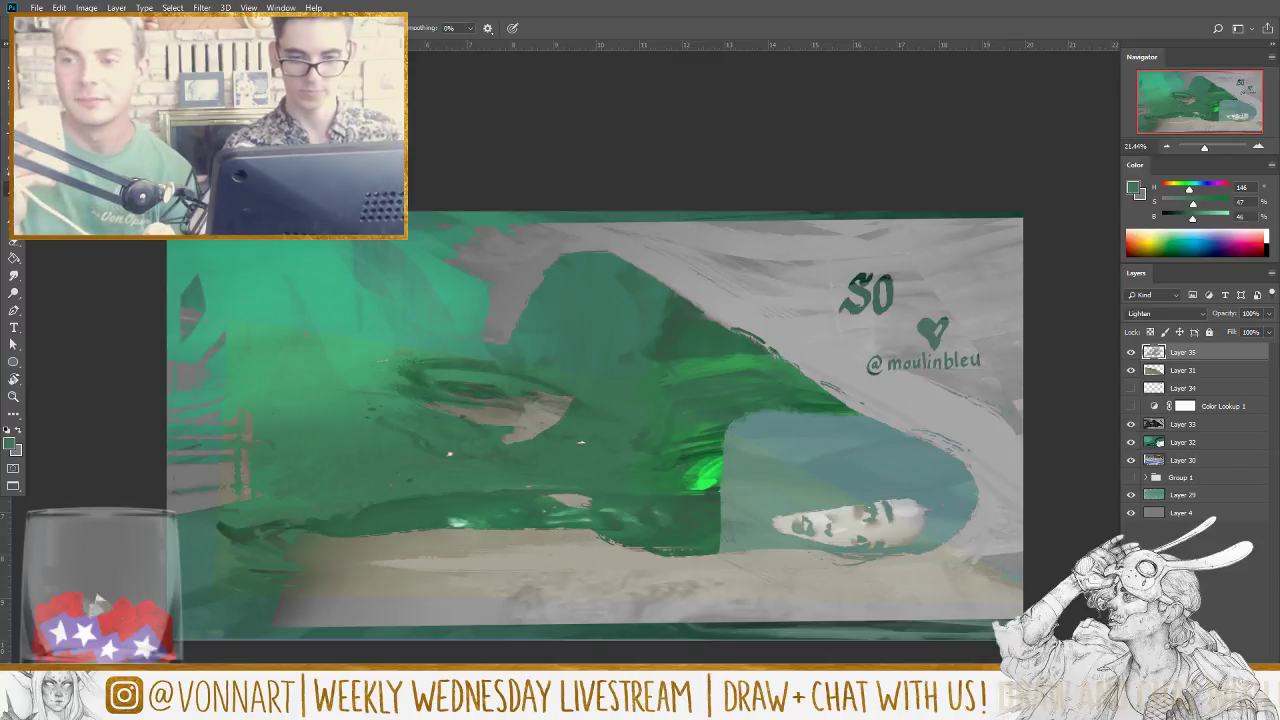
{"action": "key", "text": "ctrl+shift+alt+n"}
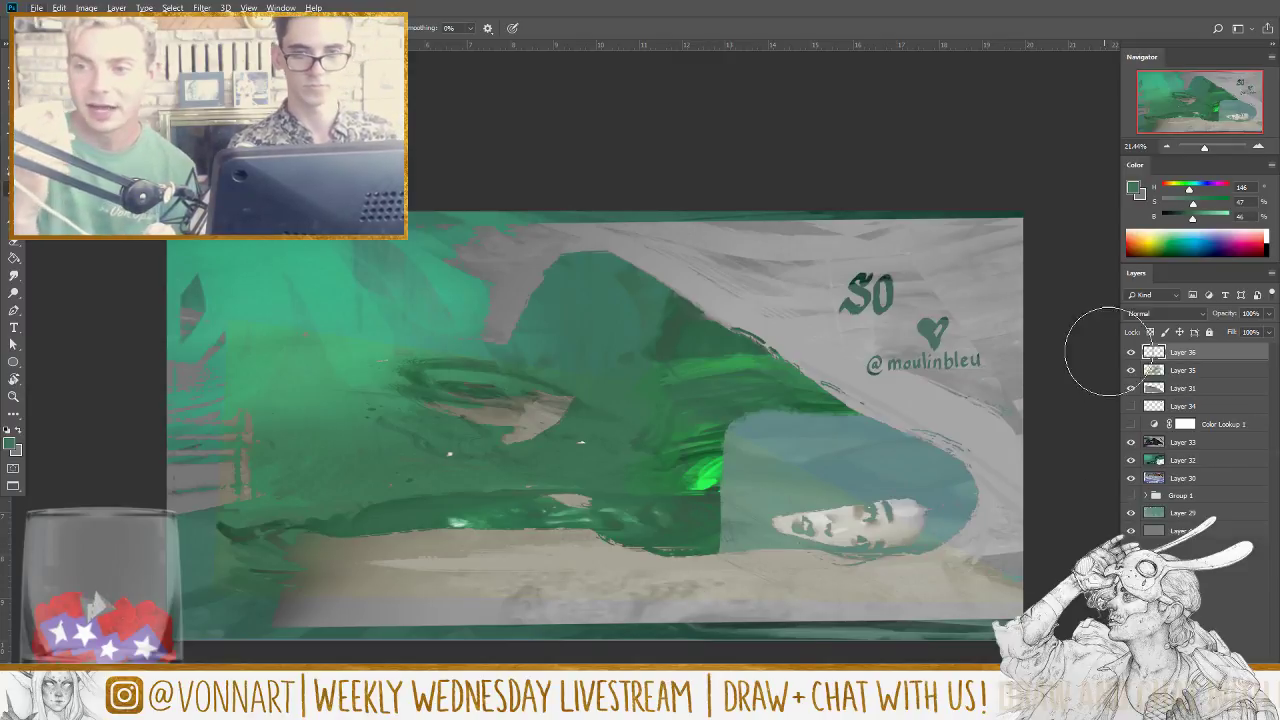
Step: Mix a dark teal paint colour, undoing a trial stroke
{"action": "left_click", "coordinate": [1183, 217]}
{"action": "left_click", "coordinate": [1203, 205]}
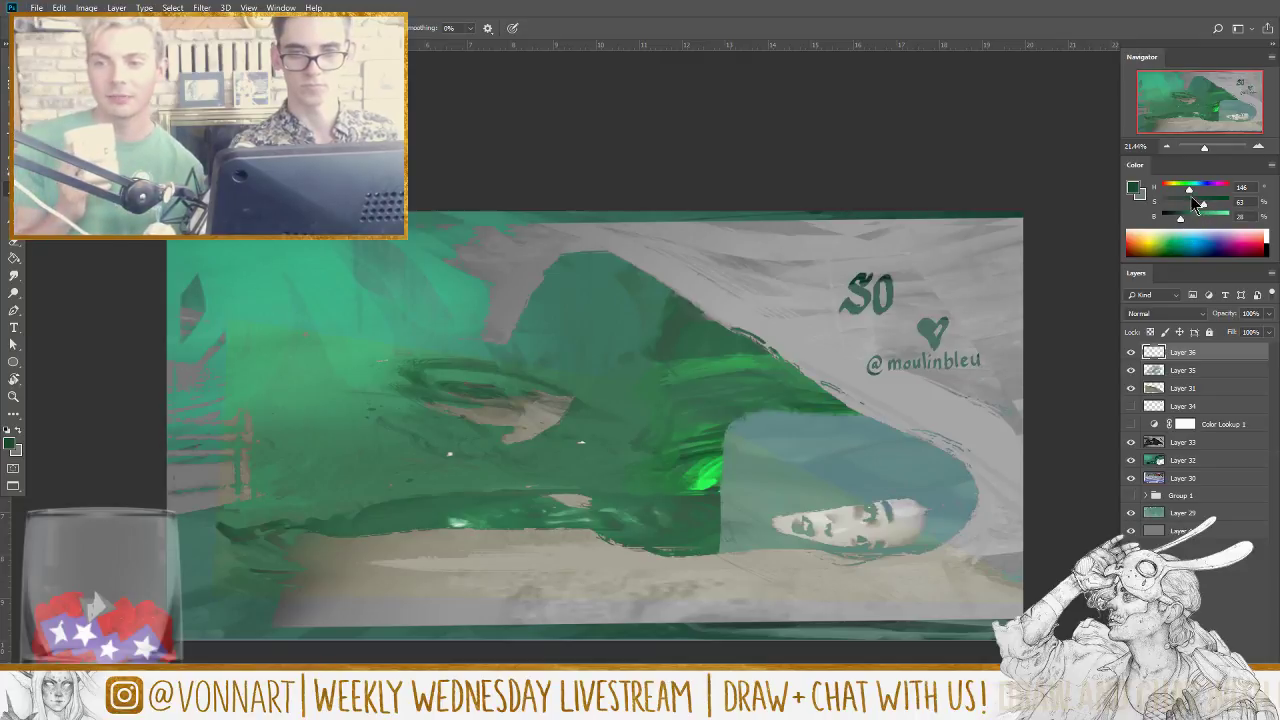
{"action": "left_click", "coordinate": [1197, 188]}
{"action": "left_click", "coordinate": [1183, 216]}
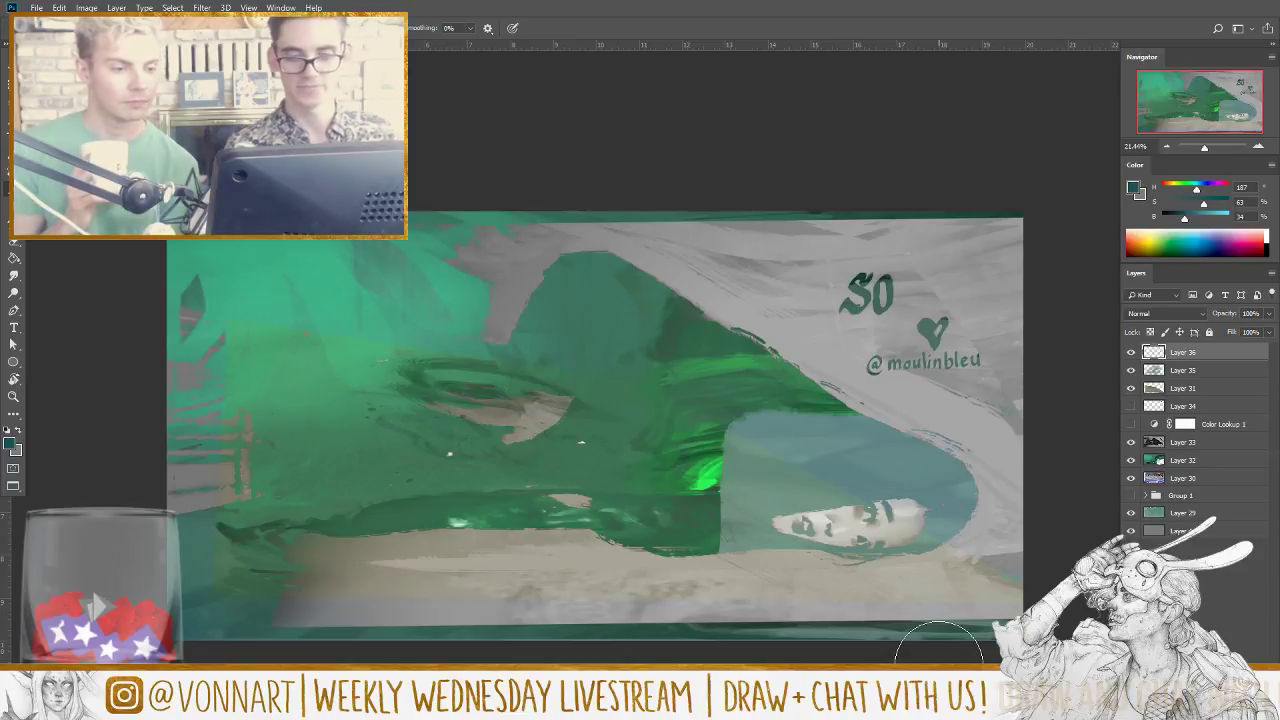
{"action": "left_click_drag", "start_coordinate": [1025, 578], "coordinate": [970, 600]}
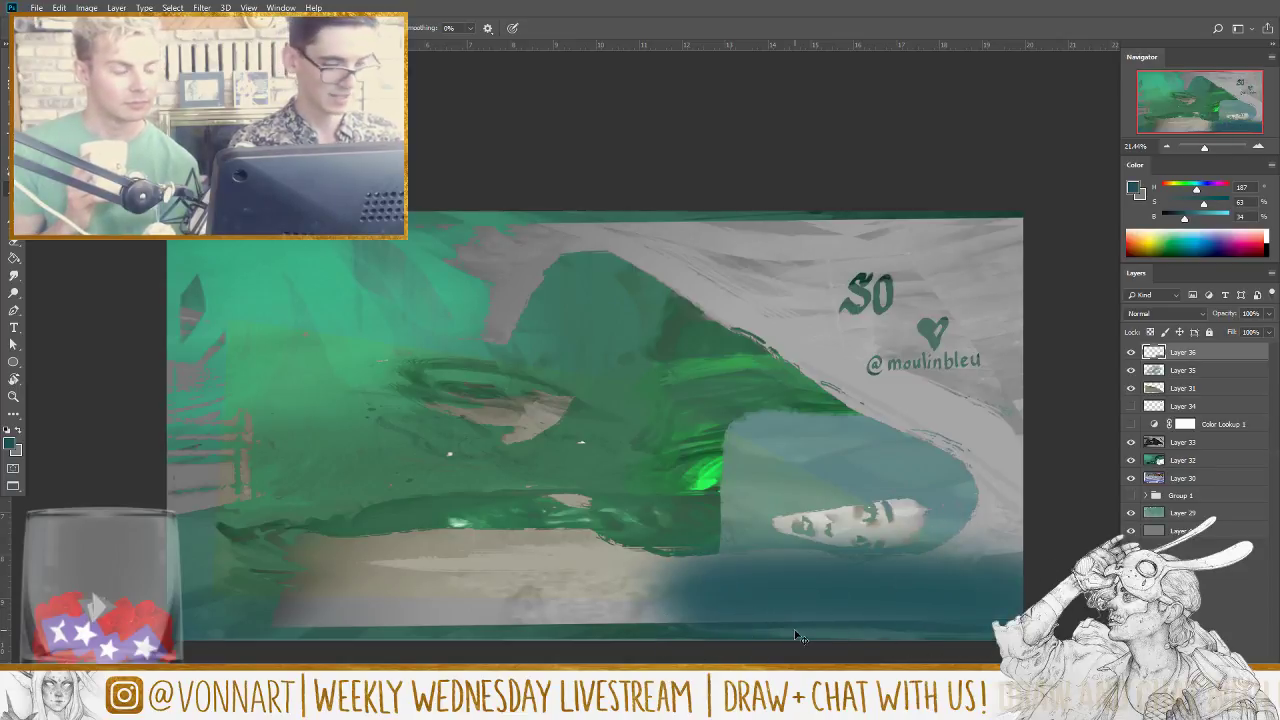
{"action": "key", "text": "ctrl+z"}
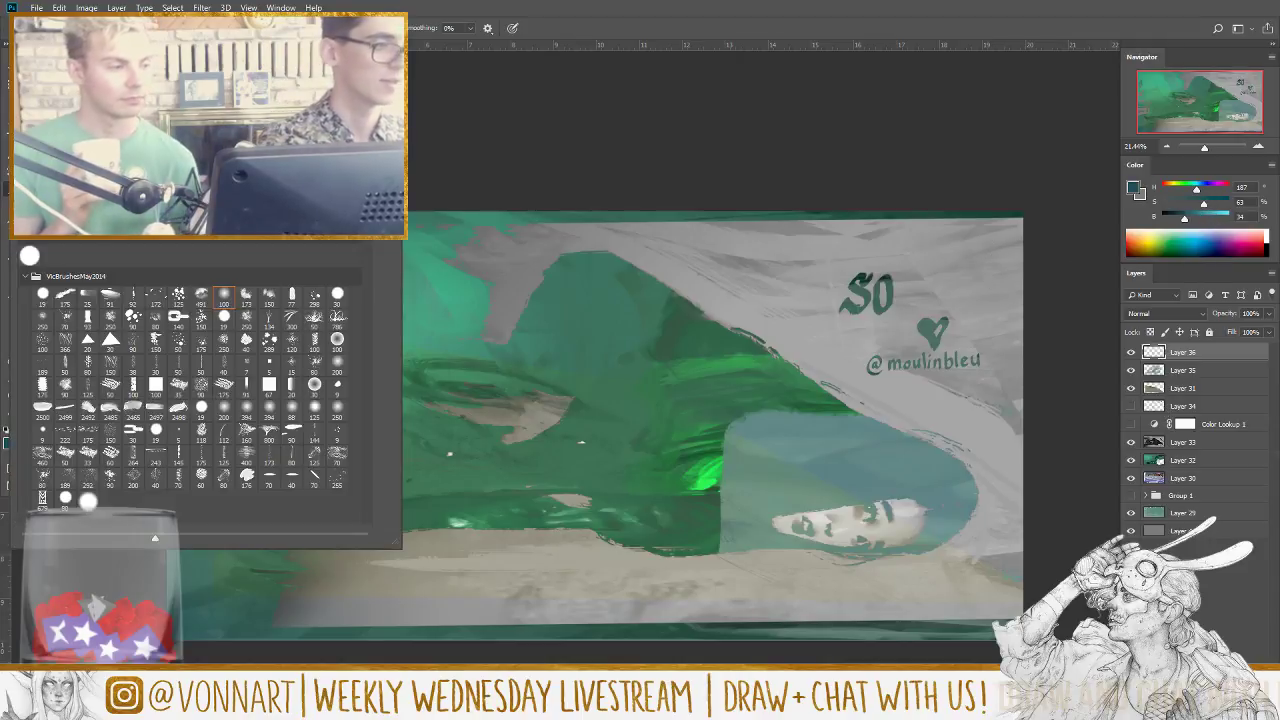
Step: Paint a dark teal band along the bottom and over the white horizon shape
{"action": "right_click", "coordinate": [270, 328]}
{"action": "double_click", "coordinate": [292, 297]}
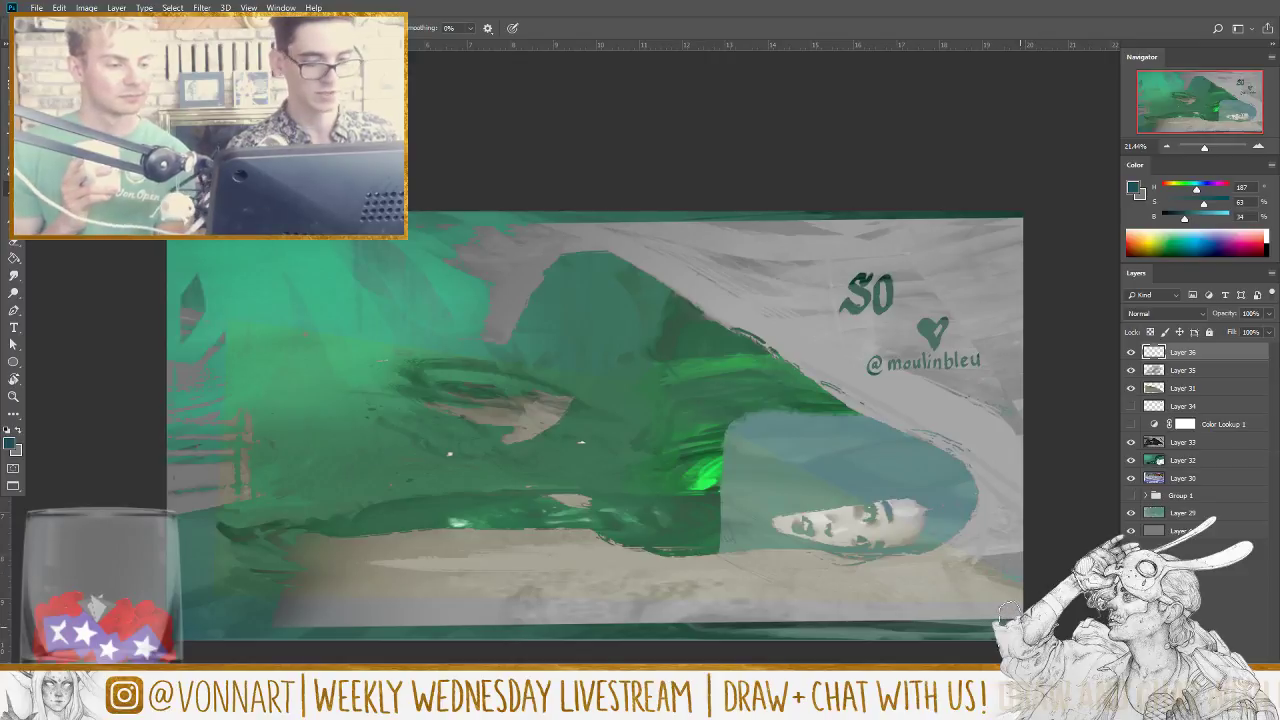
{"action": "left_click_drag", "start_coordinate": [1015, 612], "coordinate": [182, 608]}
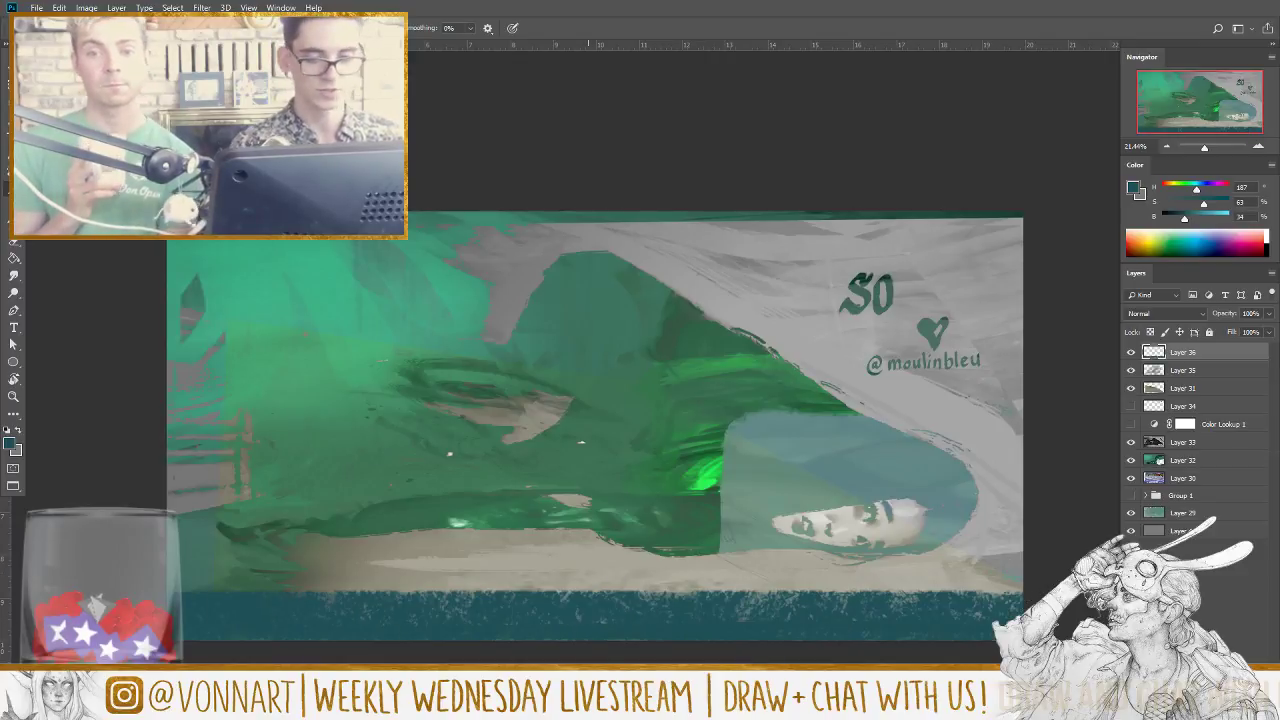
{"action": "left_click_drag", "start_coordinate": [1045, 572], "coordinate": [325, 572]}
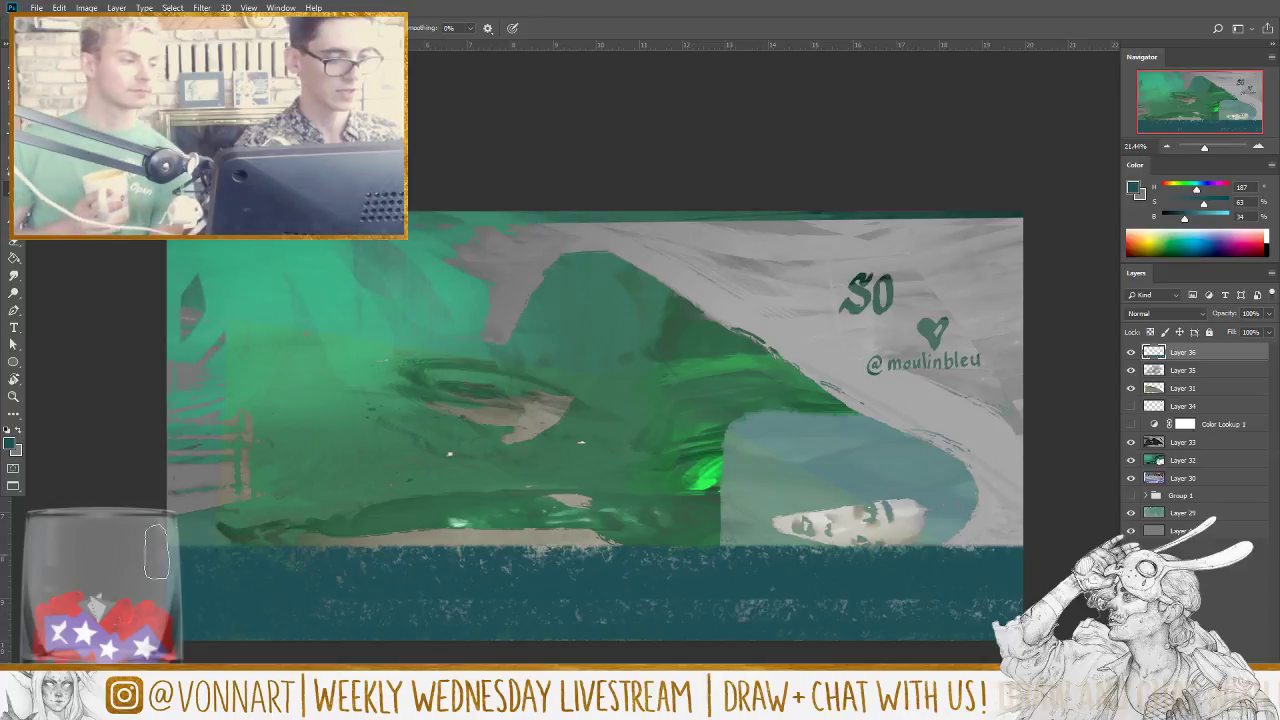
{"action": "mouse_move", "coordinate": [265, 538]}
{"action": "left_mouse_down"}
{"action": "mouse_move", "coordinate": [921, 559]}
{"action": "mouse_move", "coordinate": [1065, 565]}
{"action": "left_mouse_up"}
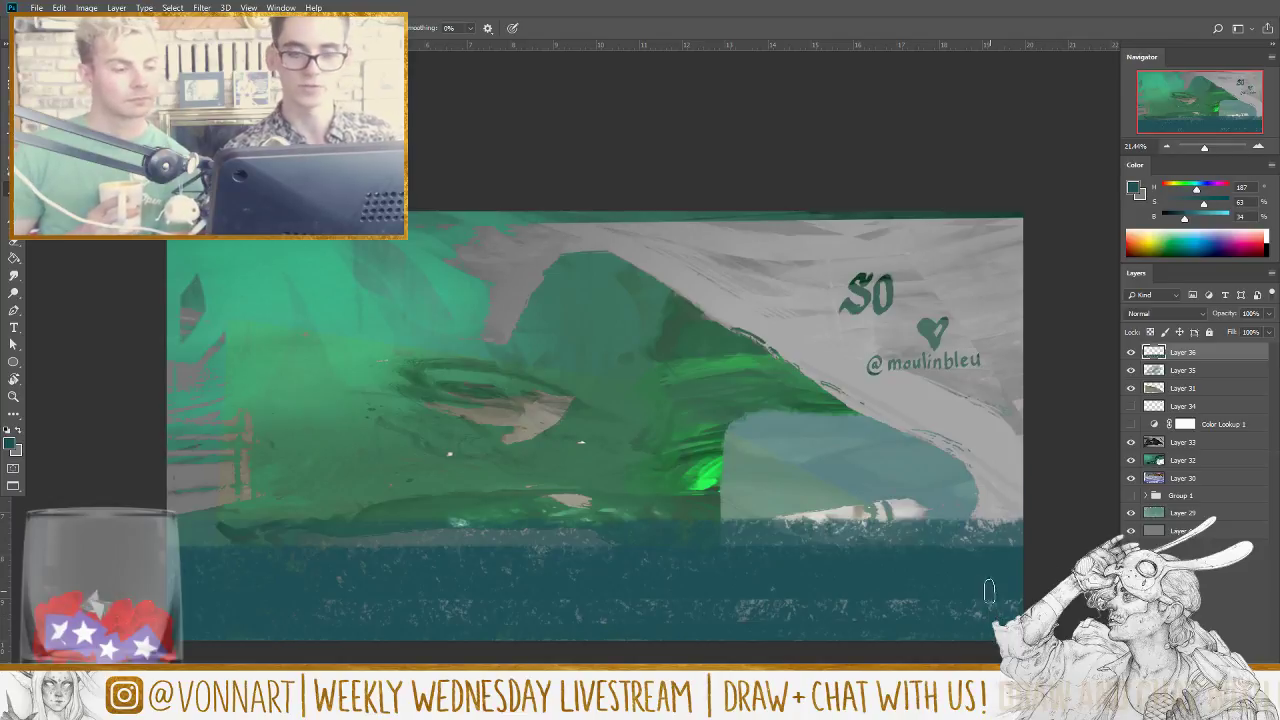
{"action": "left_click", "coordinate": [920, 532], "text": "alt"}
{"action": "left_click_drag", "start_coordinate": [671, 521], "coordinate": [1067, 536]}
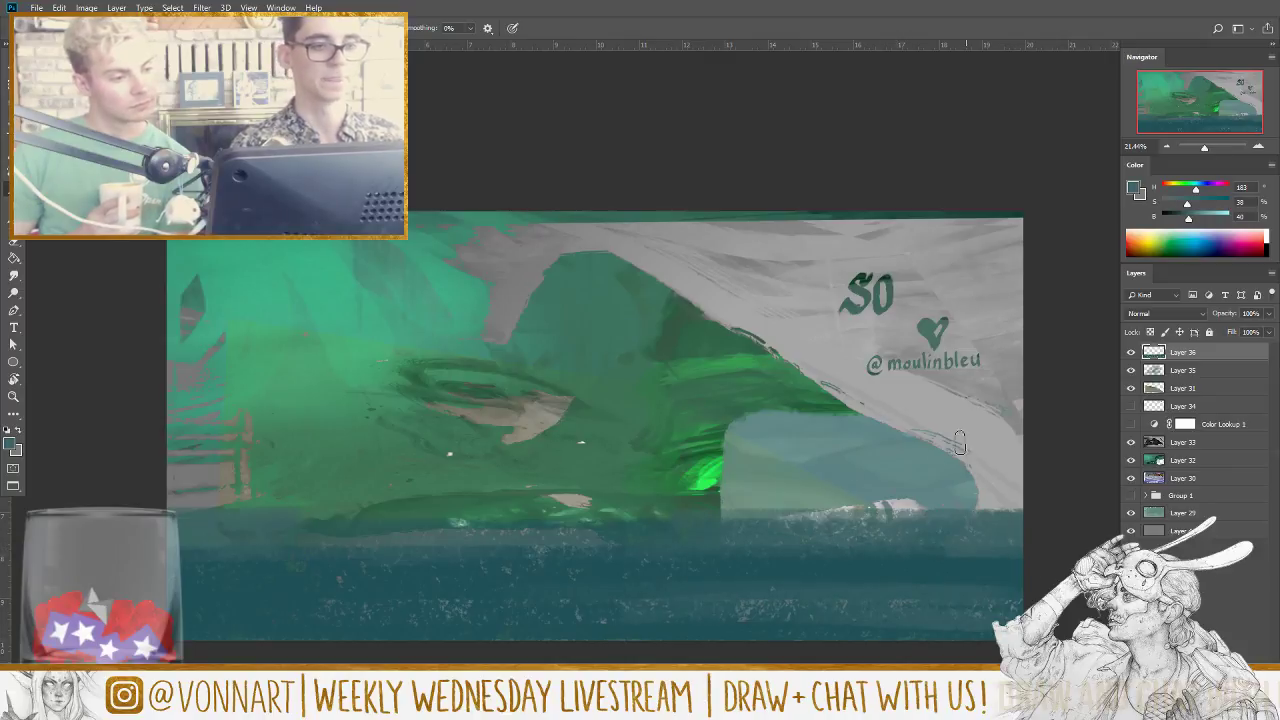
Step: Sample greens and paint over the grey near the peak and along the top edge
{"action": "left_click", "coordinate": [470, 276], "text": "alt"}
{"action": "left_click_drag", "start_coordinate": [447, 260], "coordinate": [543, 262]}
{"action": "left_click", "coordinate": [465, 221], "text": "alt"}
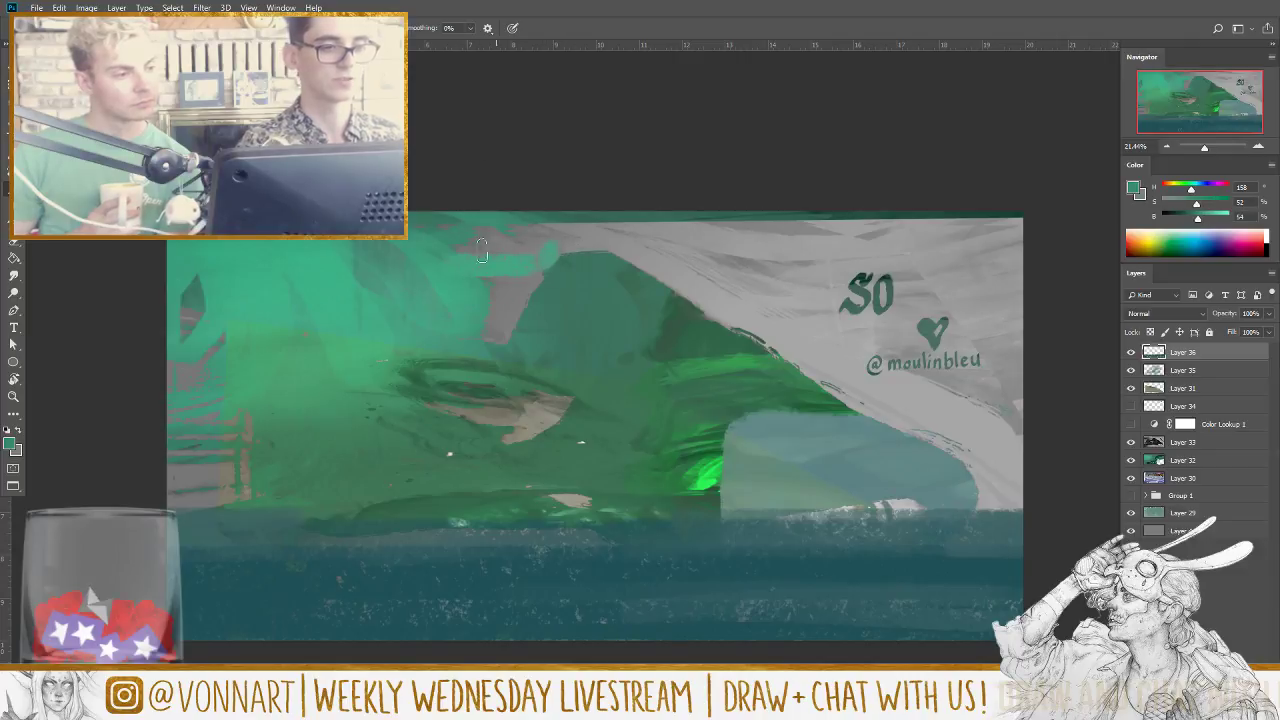
{"action": "mouse_move", "coordinate": [462, 250]}
{"action": "left_mouse_down"}
{"action": "mouse_move", "coordinate": [529, 243]}
{"action": "mouse_move", "coordinate": [478, 231]}
{"action": "mouse_move", "coordinate": [621, 219]}
{"action": "mouse_move", "coordinate": [557, 250]}
{"action": "mouse_move", "coordinate": [591, 241]}
{"action": "mouse_move", "coordinate": [541, 224]}
{"action": "mouse_move", "coordinate": [693, 229]}
{"action": "mouse_move", "coordinate": [812, 263]}
{"action": "mouse_move", "coordinate": [567, 221]}
{"action": "mouse_move", "coordinate": [732, 218]}
{"action": "left_mouse_up"}
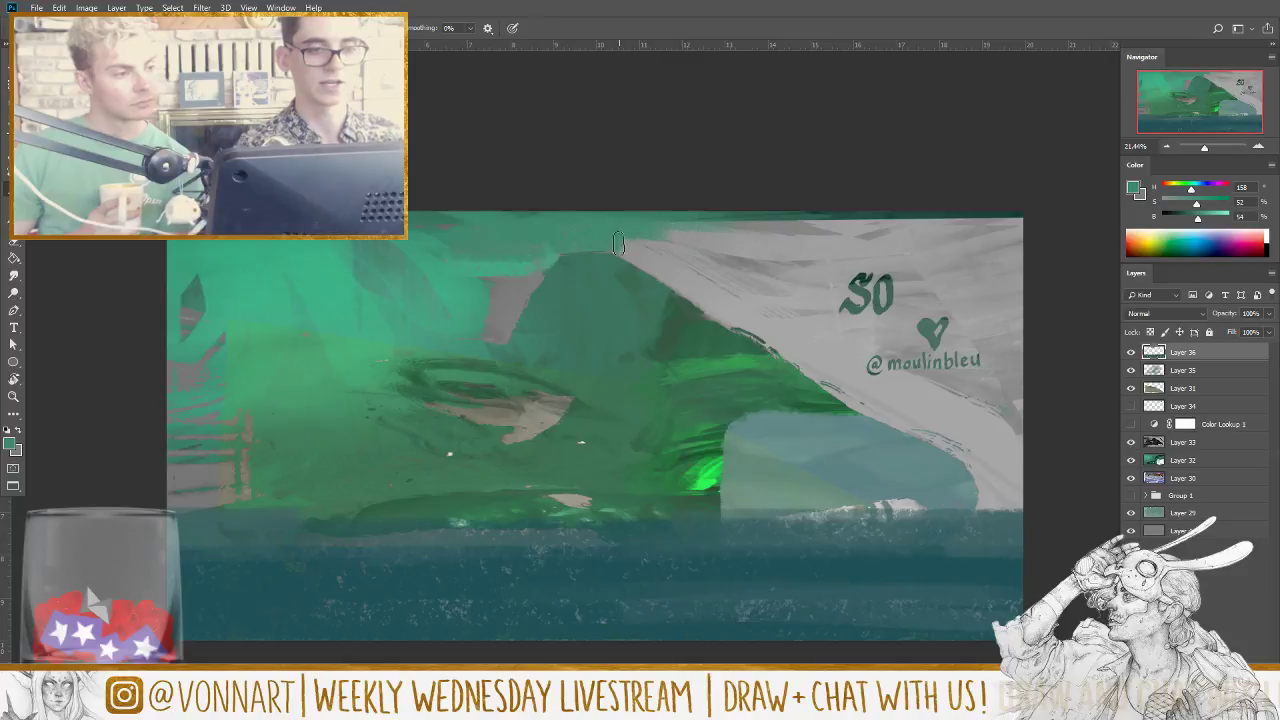
{"action": "left_click_drag", "start_coordinate": [629, 250], "coordinate": [660, 250]}
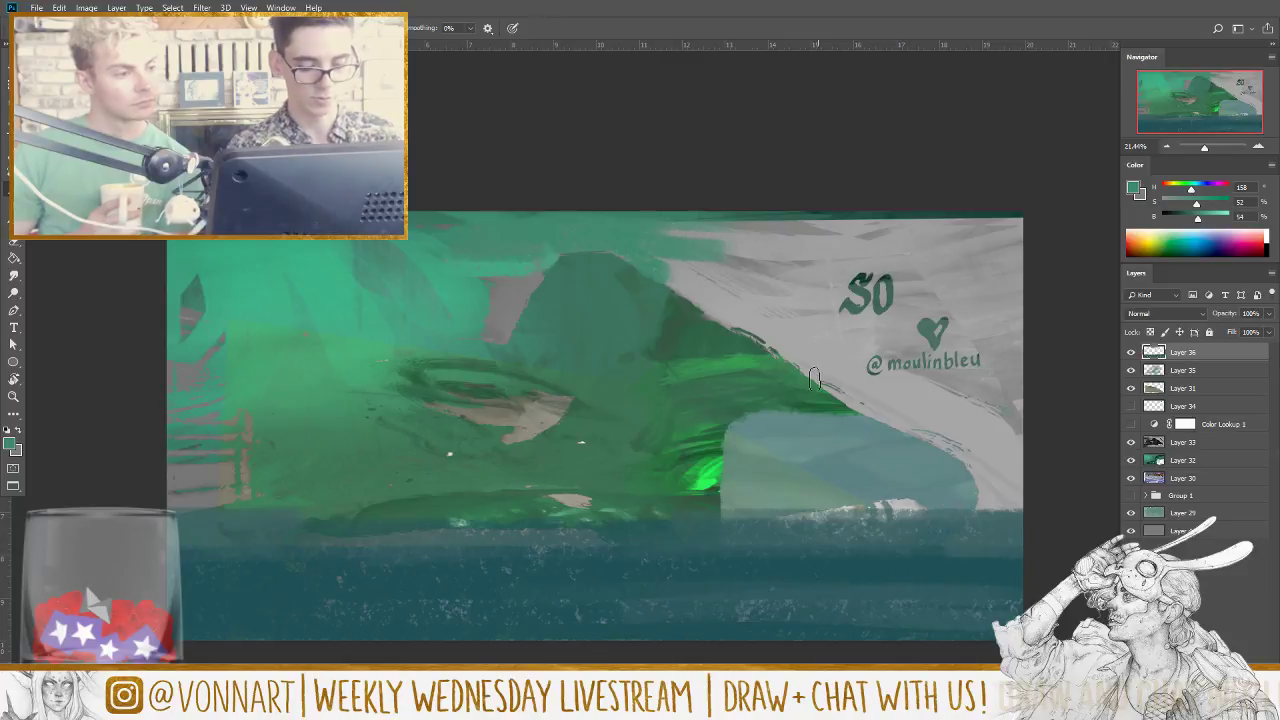
{"action": "left_click_drag", "start_coordinate": [681, 238], "coordinate": [1065, 263]}
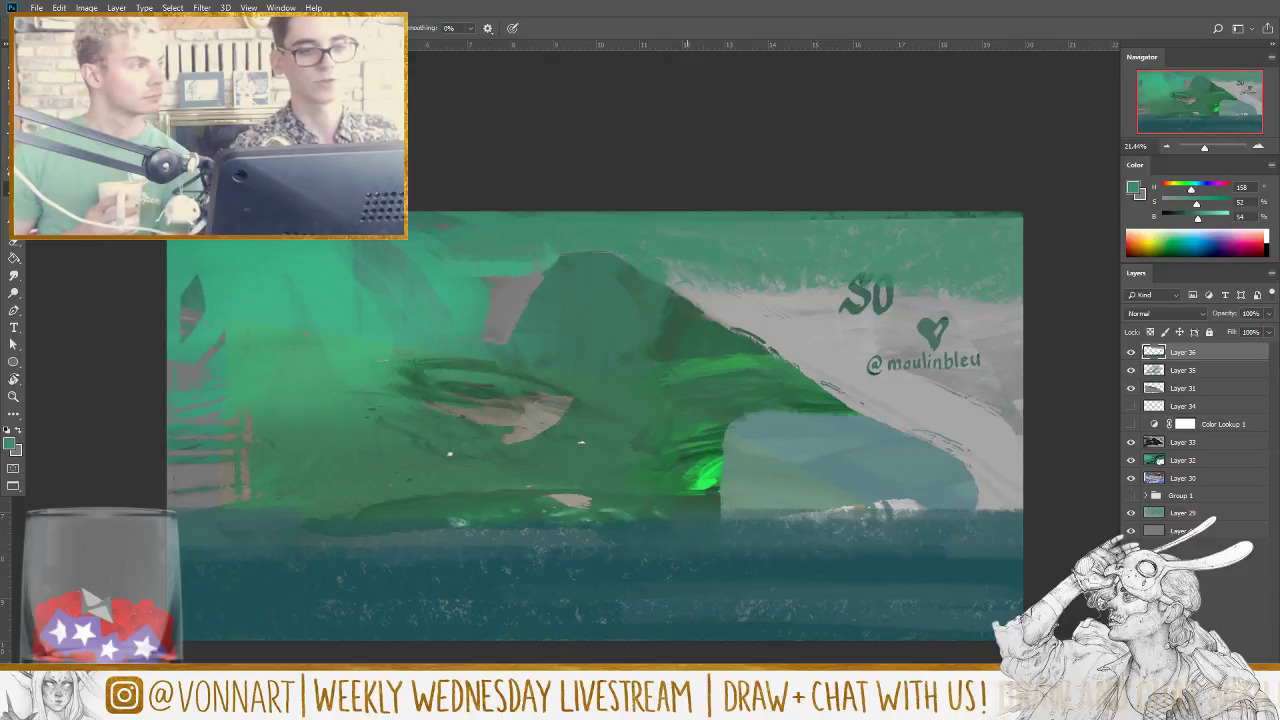
Step: Sample a paler green and paint over the top-right lettering
{"action": "left_click", "coordinate": [732, 262], "text": "alt"}
{"action": "left_click_drag", "start_coordinate": [732, 262], "coordinate": [688, 270]}
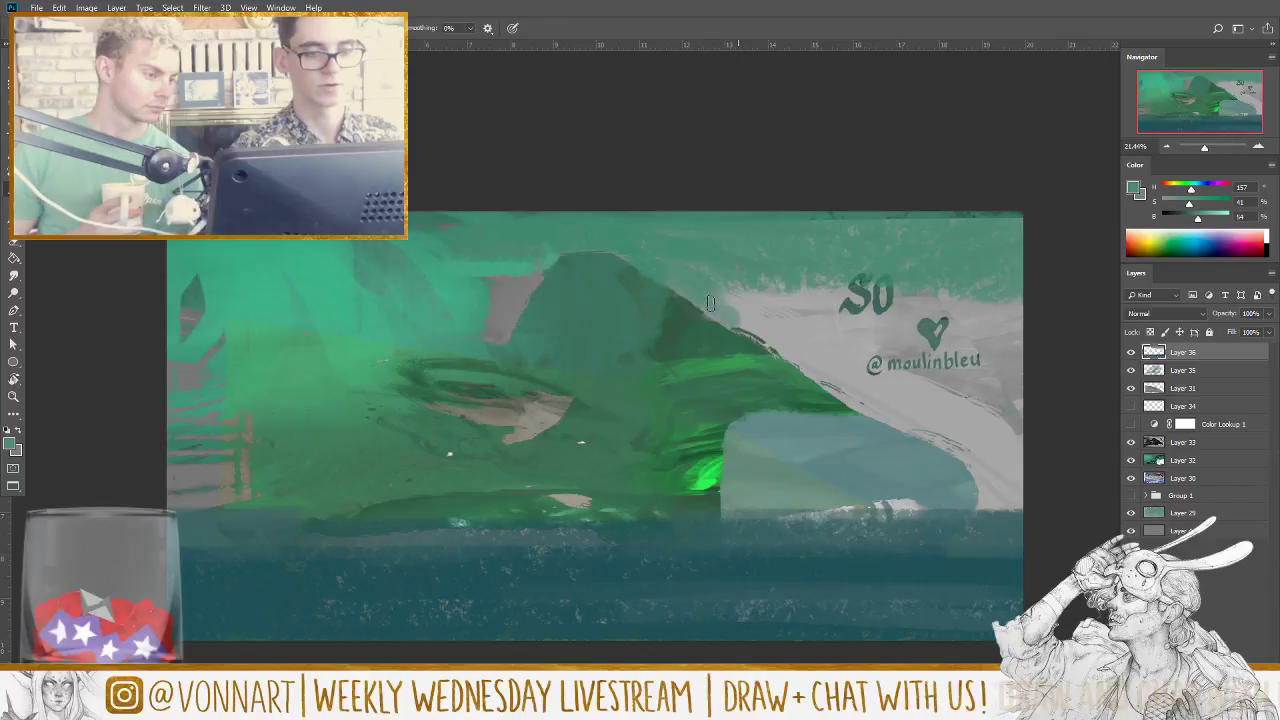
{"action": "mouse_move", "coordinate": [753, 299]}
{"action": "left_mouse_down"}
{"action": "mouse_move", "coordinate": [1027, 296]}
{"action": "mouse_move", "coordinate": [806, 307]}
{"action": "mouse_move", "coordinate": [1034, 311]}
{"action": "mouse_move", "coordinate": [901, 283]}
{"action": "mouse_move", "coordinate": [936, 284]}
{"action": "mouse_move", "coordinate": [832, 308]}
{"action": "mouse_move", "coordinate": [977, 329]}
{"action": "mouse_move", "coordinate": [783, 317]}
{"action": "mouse_move", "coordinate": [912, 320]}
{"action": "mouse_move", "coordinate": [821, 314]}
{"action": "mouse_move", "coordinate": [857, 305]}
{"action": "mouse_move", "coordinate": [1045, 315]}
{"action": "mouse_move", "coordinate": [882, 326]}
{"action": "mouse_move", "coordinate": [1046, 331]}
{"action": "mouse_move", "coordinate": [771, 335]}
{"action": "mouse_move", "coordinate": [894, 378]}
{"action": "mouse_move", "coordinate": [947, 331]}
{"action": "mouse_move", "coordinate": [1004, 367]}
{"action": "mouse_move", "coordinate": [937, 404]}
{"action": "mouse_move", "coordinate": [927, 375]}
{"action": "mouse_move", "coordinate": [971, 375]}
{"action": "mouse_move", "coordinate": [958, 363]}
{"action": "mouse_move", "coordinate": [1019, 344]}
{"action": "mouse_move", "coordinate": [994, 313]}
{"action": "mouse_move", "coordinate": [1059, 311]}
{"action": "left_mouse_up"}
Step: Paint light grey in the top-right and teal over the grey patch by the peak
{"action": "left_click", "coordinate": [934, 398], "text": "alt"}
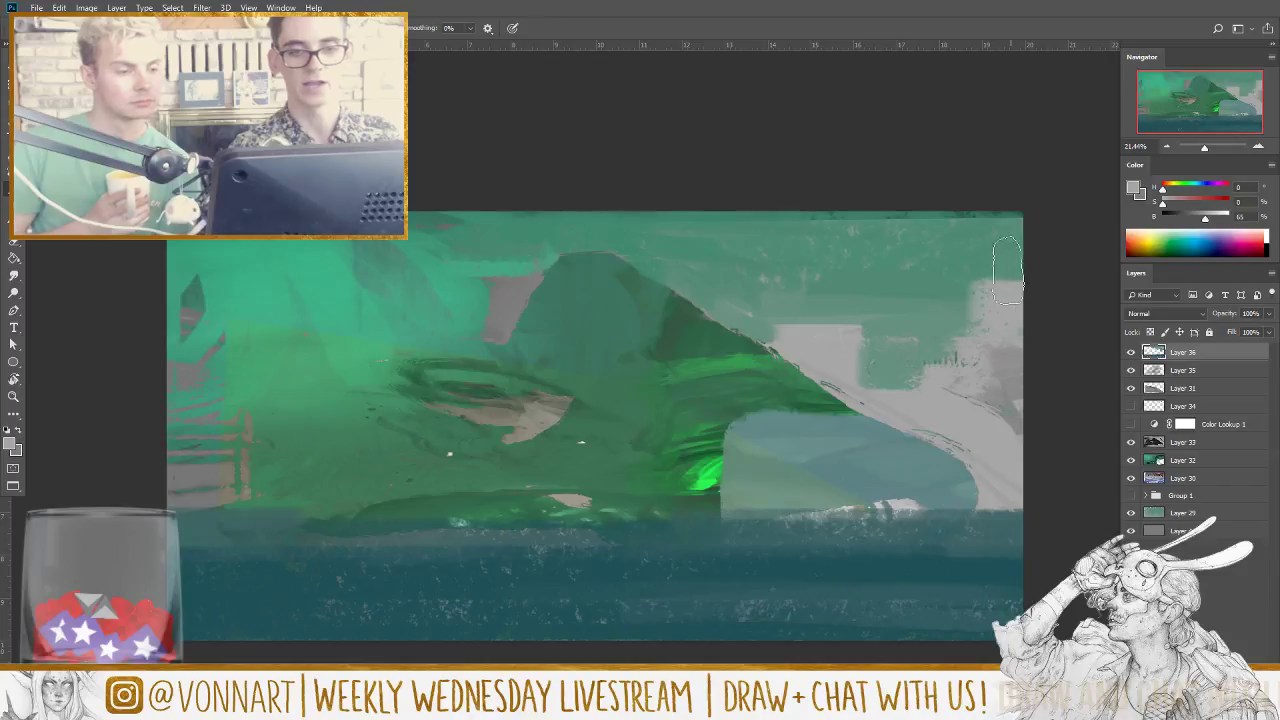
{"action": "mouse_move", "coordinate": [955, 300]}
{"action": "left_mouse_down"}
{"action": "mouse_move", "coordinate": [1060, 281]}
{"action": "mouse_move", "coordinate": [921, 229]}
{"action": "mouse_move", "coordinate": [1015, 227]}
{"action": "mouse_move", "coordinate": [1086, 251]}
{"action": "mouse_move", "coordinate": [1046, 452]}
{"action": "mouse_move", "coordinate": [949, 247]}
{"action": "mouse_move", "coordinate": [1033, 240]}
{"action": "mouse_move", "coordinate": [971, 247]}
{"action": "mouse_move", "coordinate": [1040, 305]}
{"action": "left_mouse_up"}
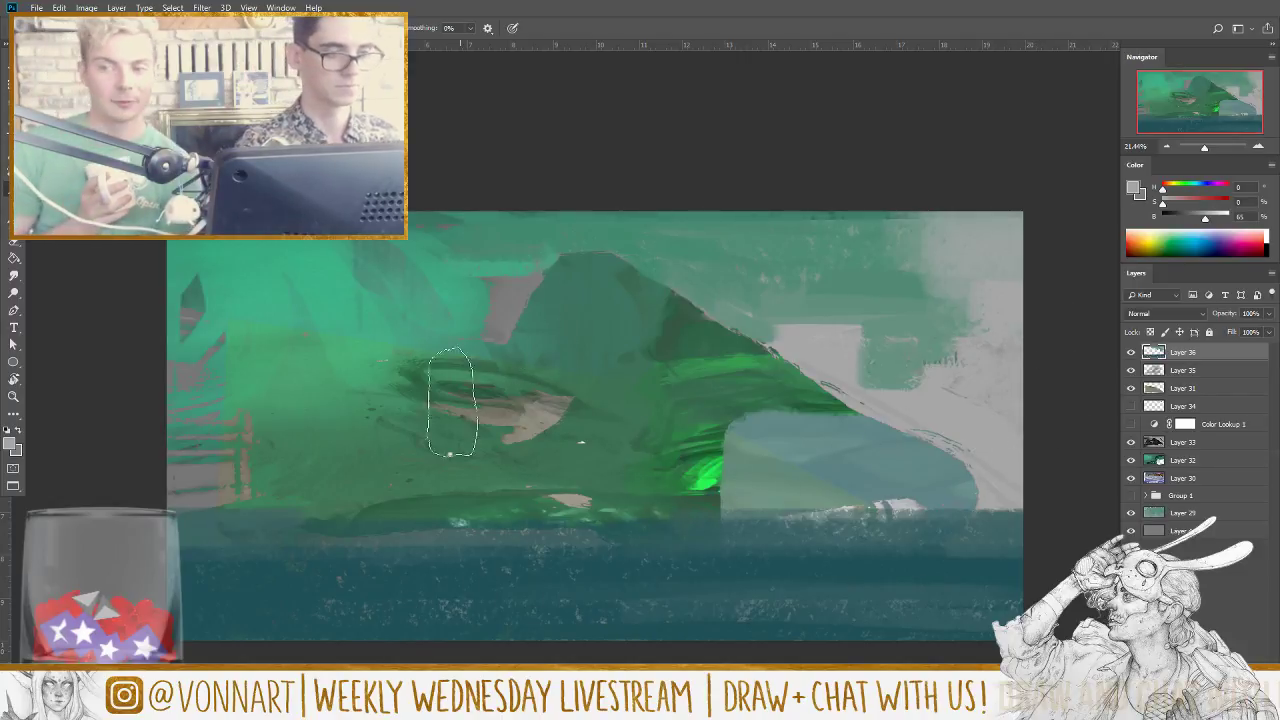
{"action": "left_click", "coordinate": [500, 322], "text": "alt"}
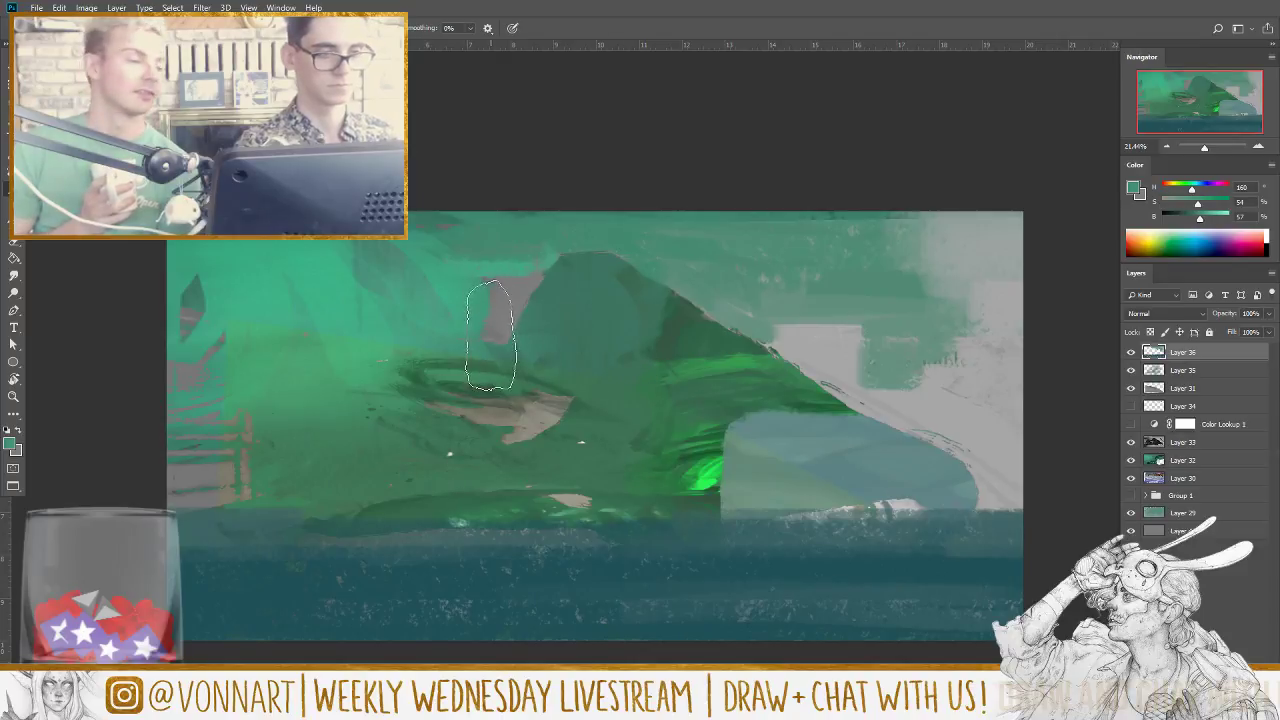
{"action": "mouse_move", "coordinate": [565, 310]}
{"action": "left_mouse_down"}
{"action": "mouse_move", "coordinate": [500, 343]}
{"action": "mouse_move", "coordinate": [545, 315]}
{"action": "left_mouse_up"}
{"action": "mouse_move", "coordinate": [602, 262]}
{"action": "left_mouse_down"}
{"action": "mouse_move", "coordinate": [499, 334]}
{"action": "mouse_move", "coordinate": [538, 286]}
{"action": "mouse_move", "coordinate": [489, 315]}
{"action": "mouse_move", "coordinate": [534, 270]}
{"action": "mouse_move", "coordinate": [475, 286]}
{"action": "mouse_move", "coordinate": [540, 247]}
{"action": "mouse_move", "coordinate": [571, 330]}
{"action": "mouse_move", "coordinate": [618, 266]}
{"action": "mouse_move", "coordinate": [610, 257]}
{"action": "mouse_move", "coordinate": [634, 291]}
{"action": "left_mouse_up"}
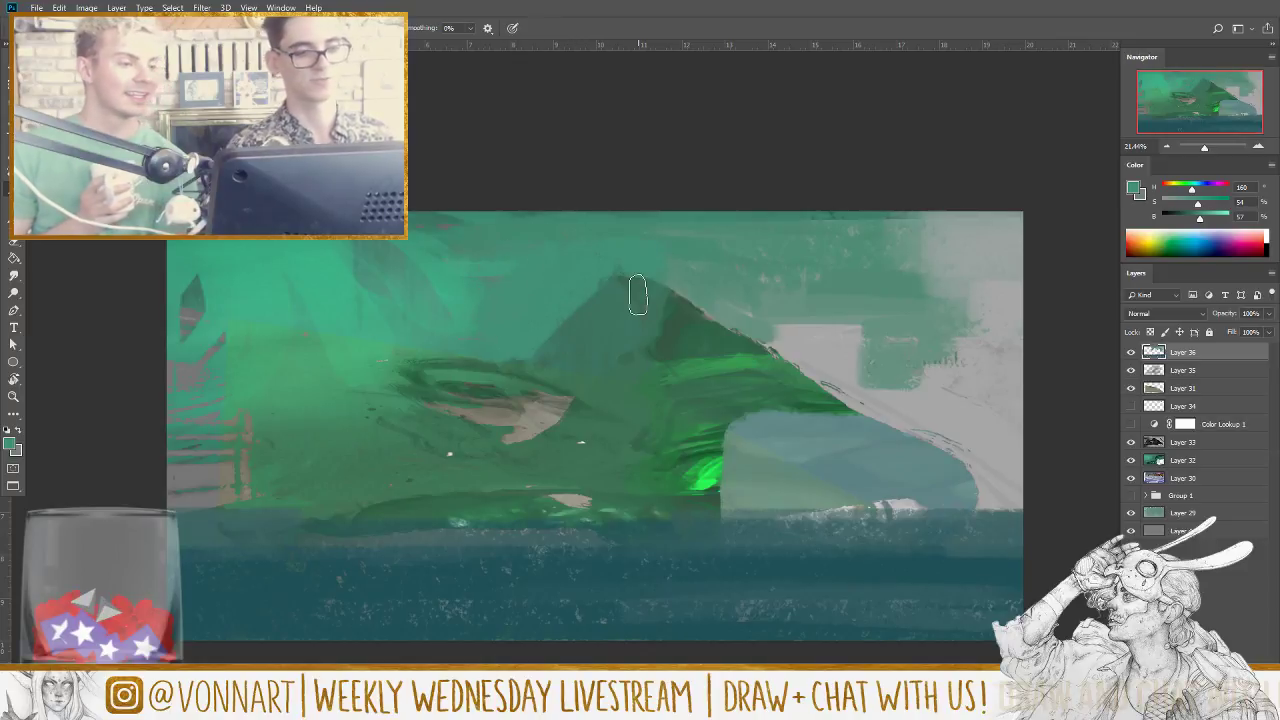
Step: Paint green over the dark left-edge patch and grey onto the area right of the peak
{"action": "left_click", "coordinate": [386, 323], "text": "alt"}
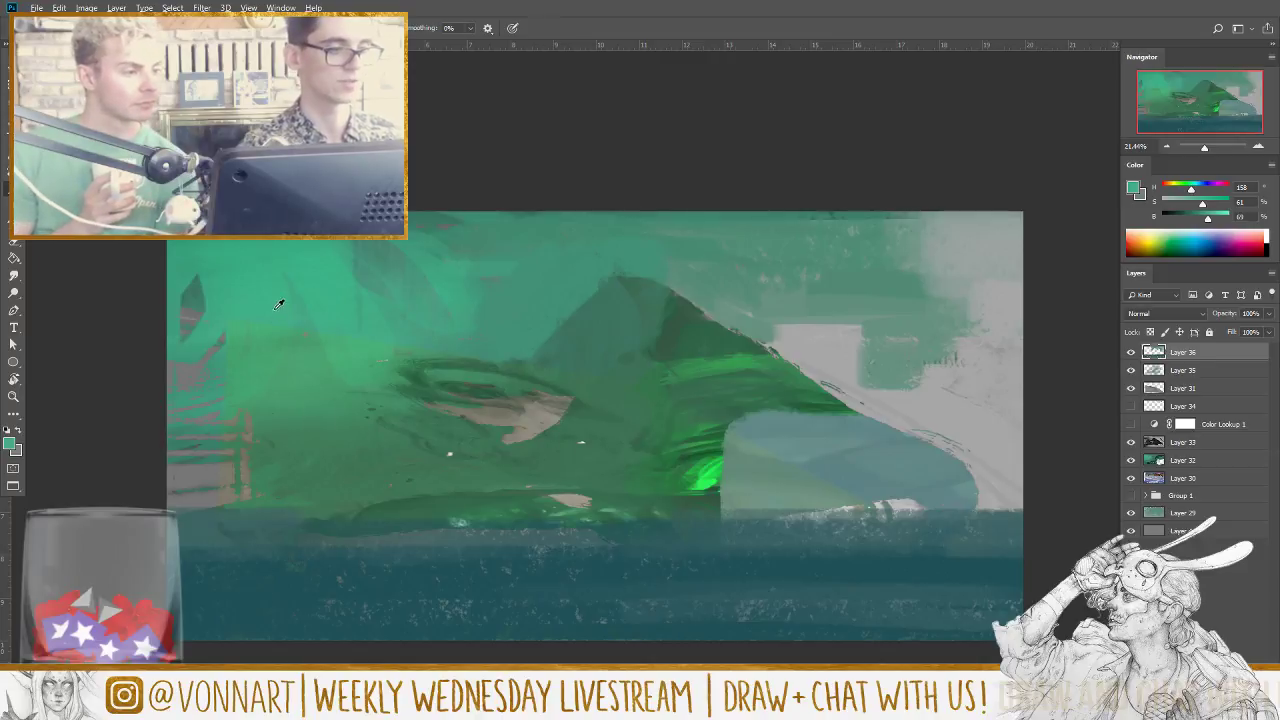
{"action": "left_click_drag", "start_coordinate": [197, 312], "coordinate": [196, 290]}
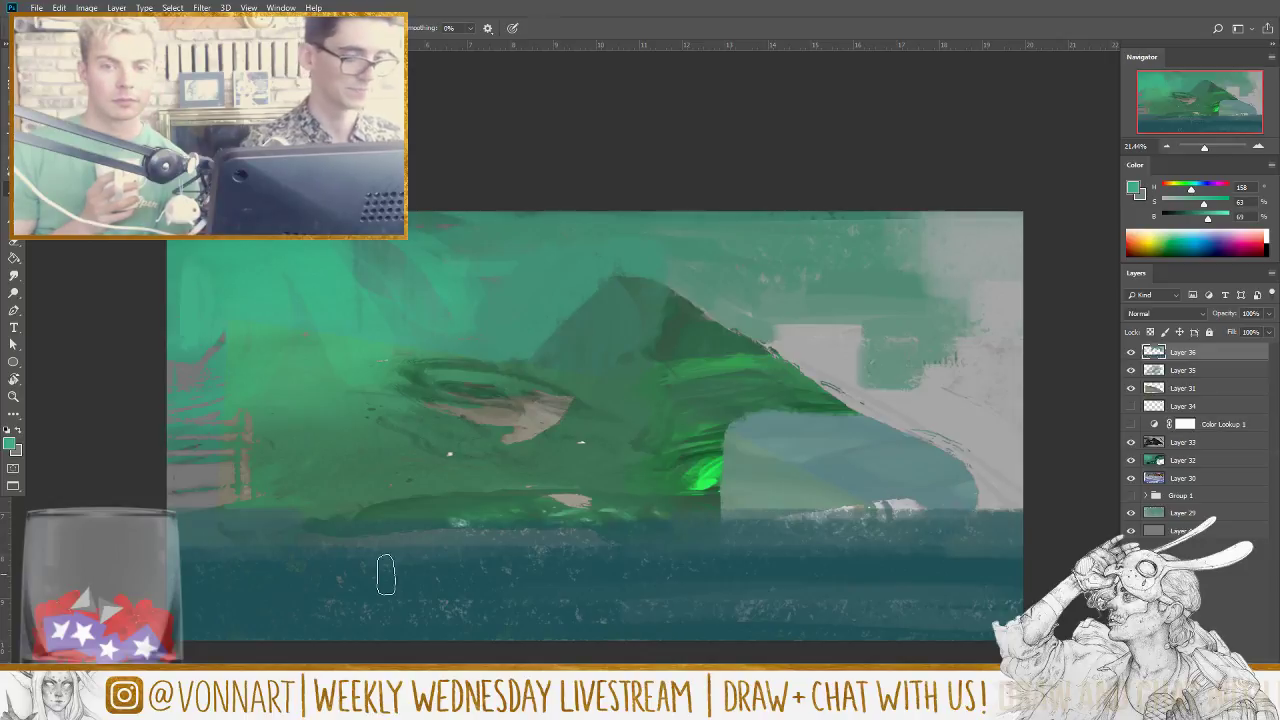
{"action": "left_click", "coordinate": [204, 478], "text": "alt"}
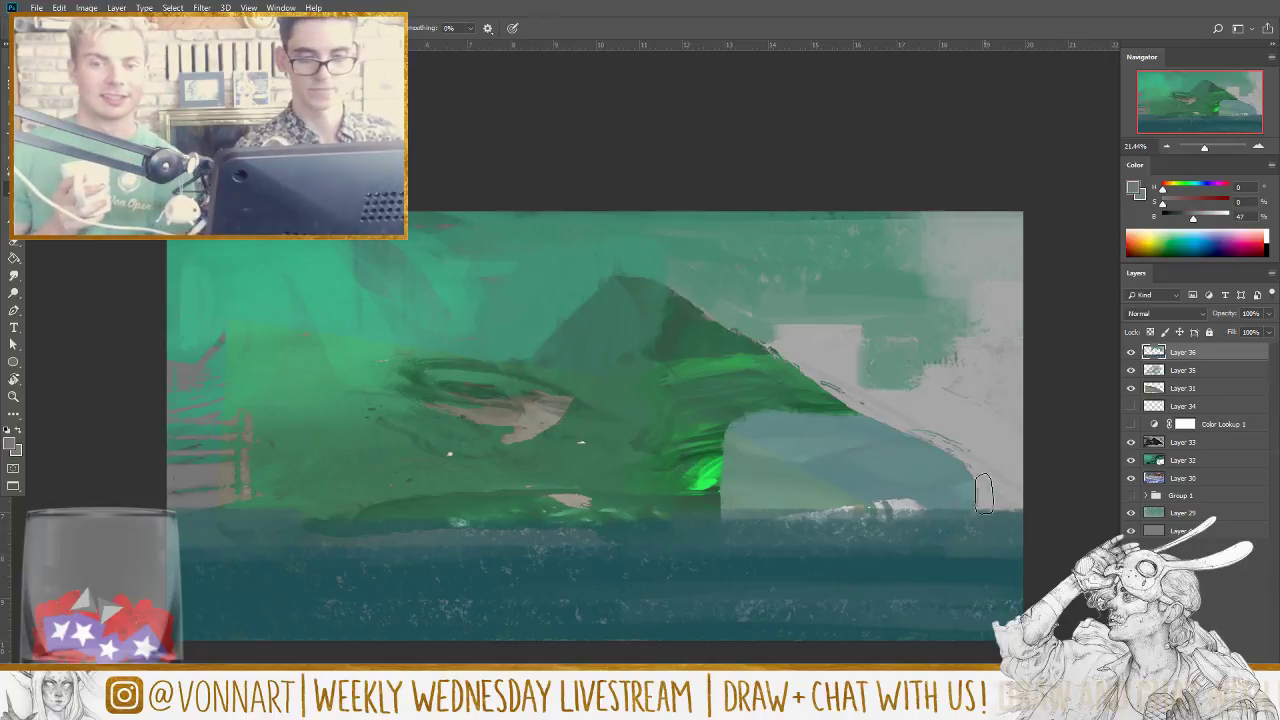
{"action": "left_click_drag", "start_coordinate": [984, 494], "coordinate": [1012, 490]}
{"action": "mouse_move", "coordinate": [876, 403]}
{"action": "left_mouse_down"}
{"action": "mouse_move", "coordinate": [920, 405]}
{"action": "mouse_move", "coordinate": [1000, 368]}
{"action": "mouse_move", "coordinate": [982, 328]}
{"action": "mouse_move", "coordinate": [1012, 340]}
{"action": "mouse_move", "coordinate": [975, 324]}
{"action": "mouse_move", "coordinate": [982, 297]}
{"action": "mouse_move", "coordinate": [938, 281]}
{"action": "mouse_move", "coordinate": [1063, 283]}
{"action": "mouse_move", "coordinate": [1050, 351]}
{"action": "left_mouse_up"}
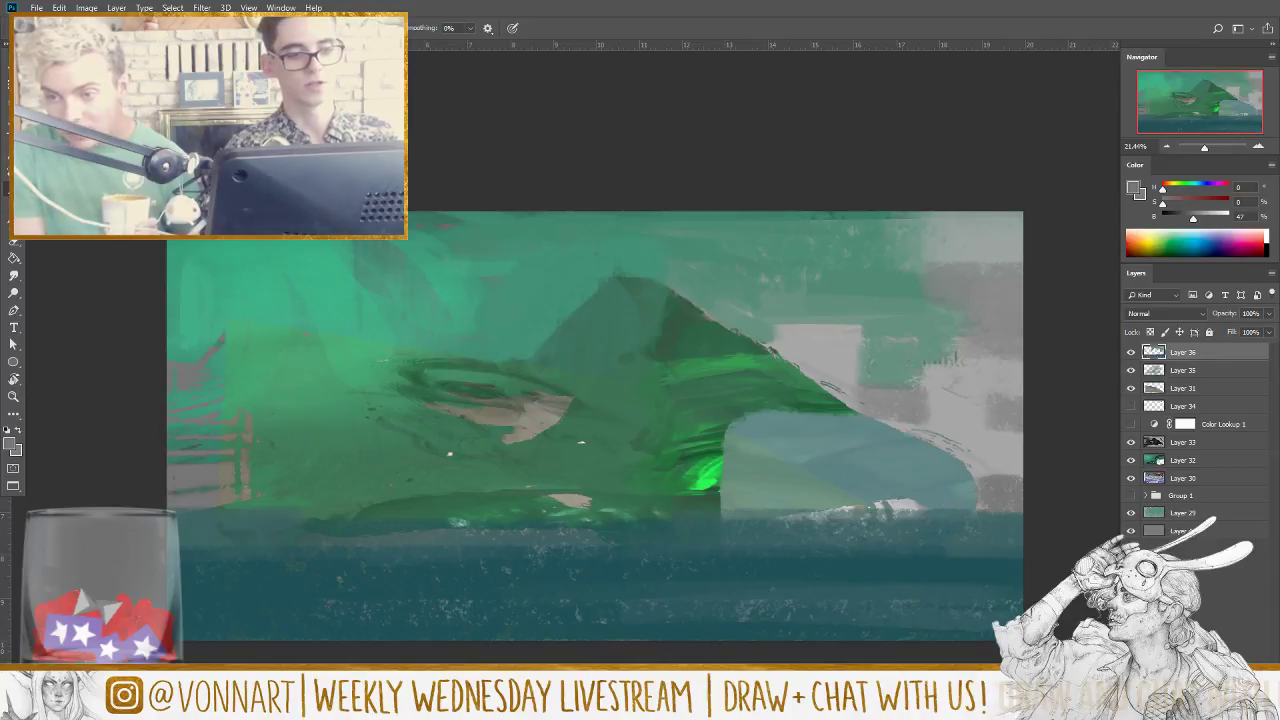
Step: Sample teals and smooth over the brown marks on the left side
{"action": "left_click", "coordinate": [567, 410], "text": "alt"}
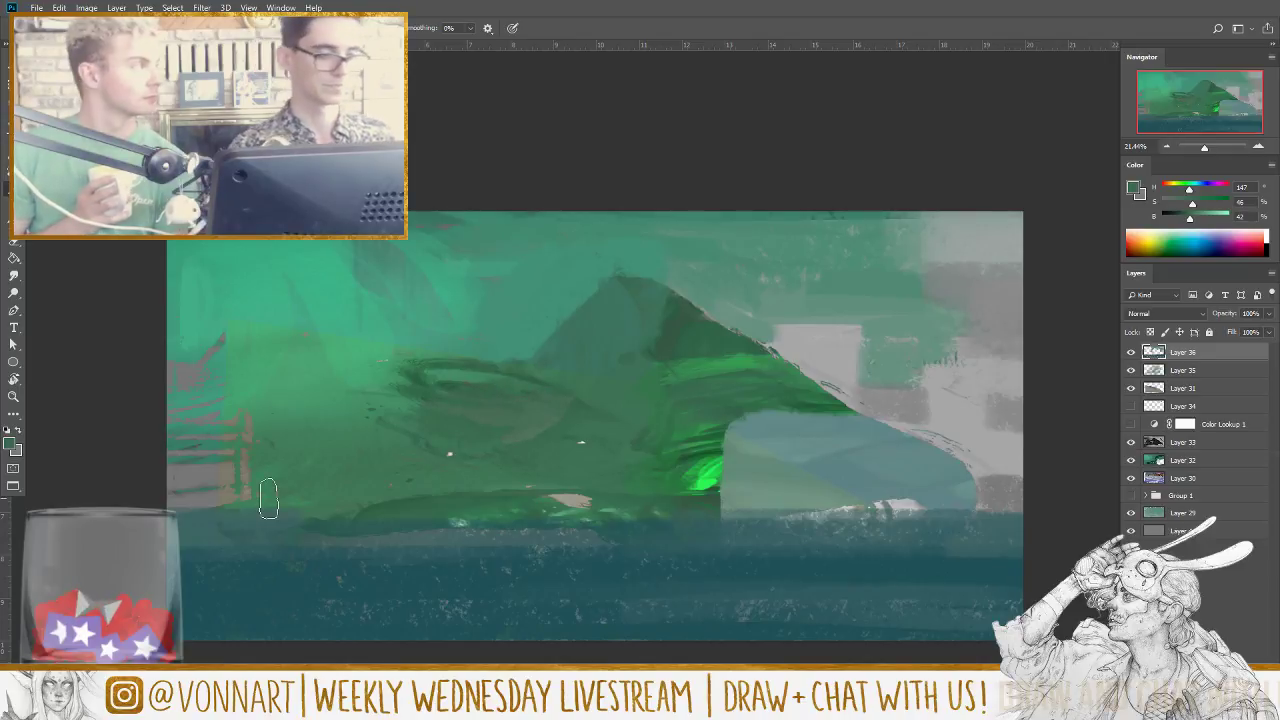
{"action": "left_click", "coordinate": [413, 340], "text": "alt"}
{"action": "left_click_drag", "start_coordinate": [336, 418], "coordinate": [200, 420]}
{"action": "left_click", "coordinate": [333, 330], "text": "alt"}
{"action": "left_click_drag", "start_coordinate": [263, 337], "coordinate": [240, 334]}
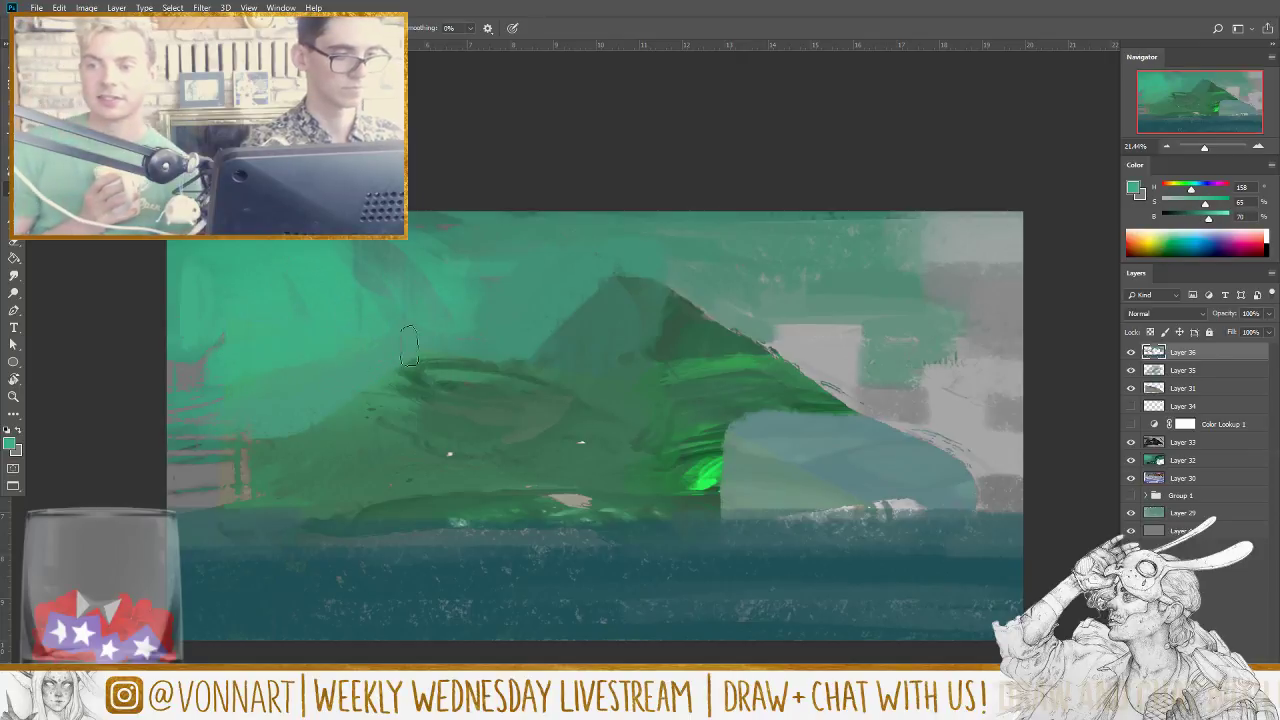
Step: Paint a lighter teal patch at centre and a grey cloud left of the peak, undoing the overreach
{"action": "mouse_move", "coordinate": [502, 342]}
{"action": "left_mouse_down"}
{"action": "mouse_move", "coordinate": [533, 341]}
{"action": "mouse_move", "coordinate": [510, 367]}
{"action": "left_mouse_up"}
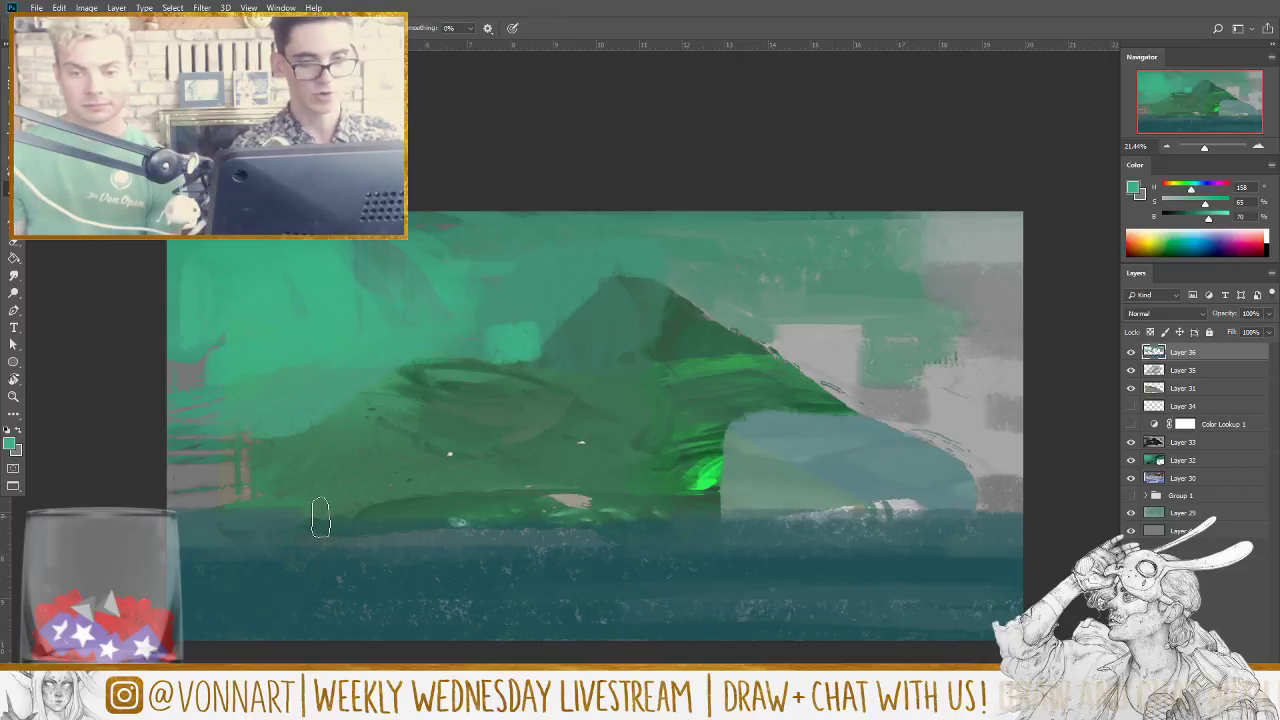
{"action": "left_click", "coordinate": [842, 342], "text": "alt"}
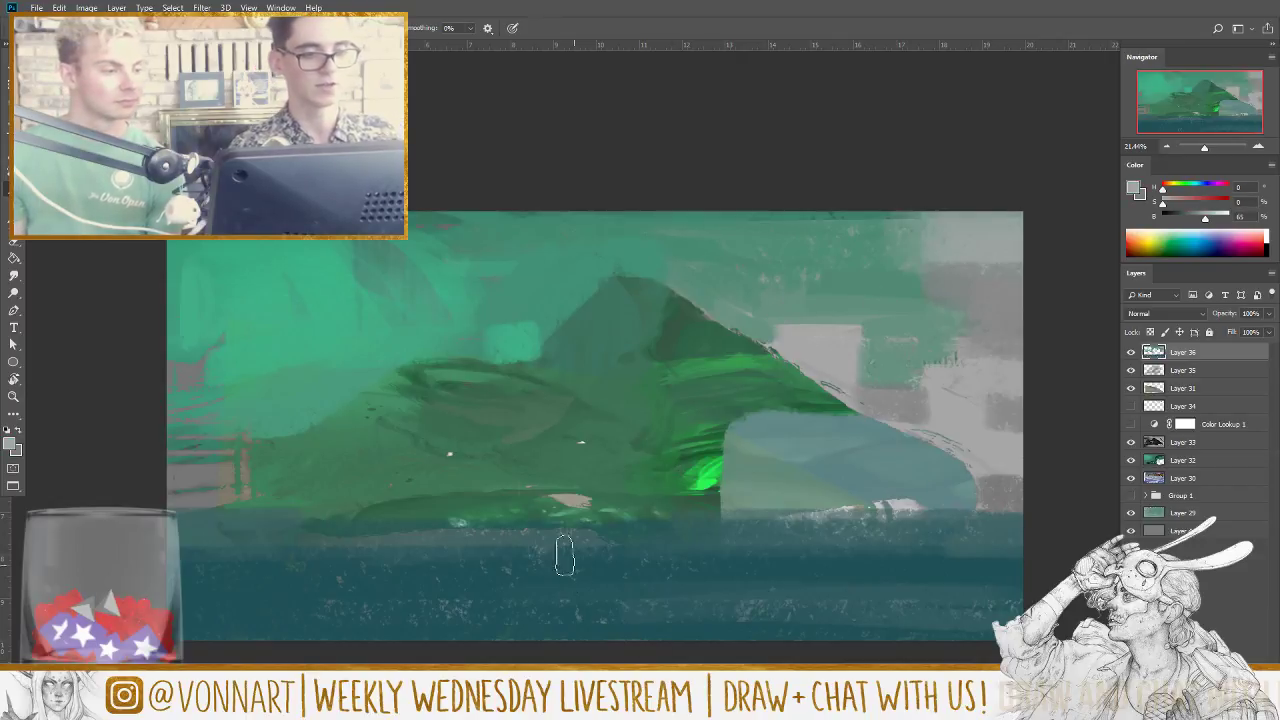
{"action": "mouse_move", "coordinate": [369, 384]}
{"action": "left_mouse_down"}
{"action": "mouse_move", "coordinate": [442, 365]}
{"action": "mouse_move", "coordinate": [379, 379]}
{"action": "mouse_move", "coordinate": [455, 349]}
{"action": "mouse_move", "coordinate": [425, 380]}
{"action": "left_mouse_up"}
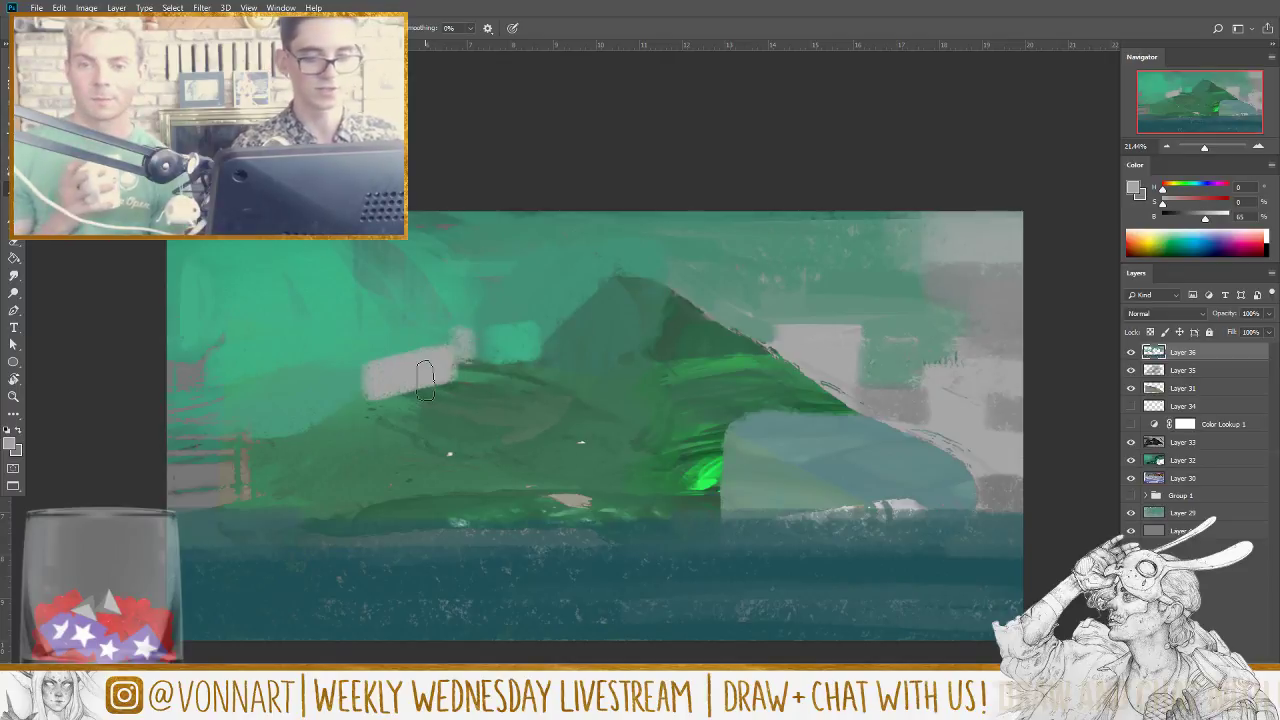
{"action": "mouse_move", "coordinate": [289, 449]}
{"action": "left_mouse_down"}
{"action": "mouse_move", "coordinate": [260, 419]}
{"action": "mouse_move", "coordinate": [225, 448]}
{"action": "mouse_move", "coordinate": [180, 400]}
{"action": "mouse_move", "coordinate": [172, 455]}
{"action": "left_mouse_up"}
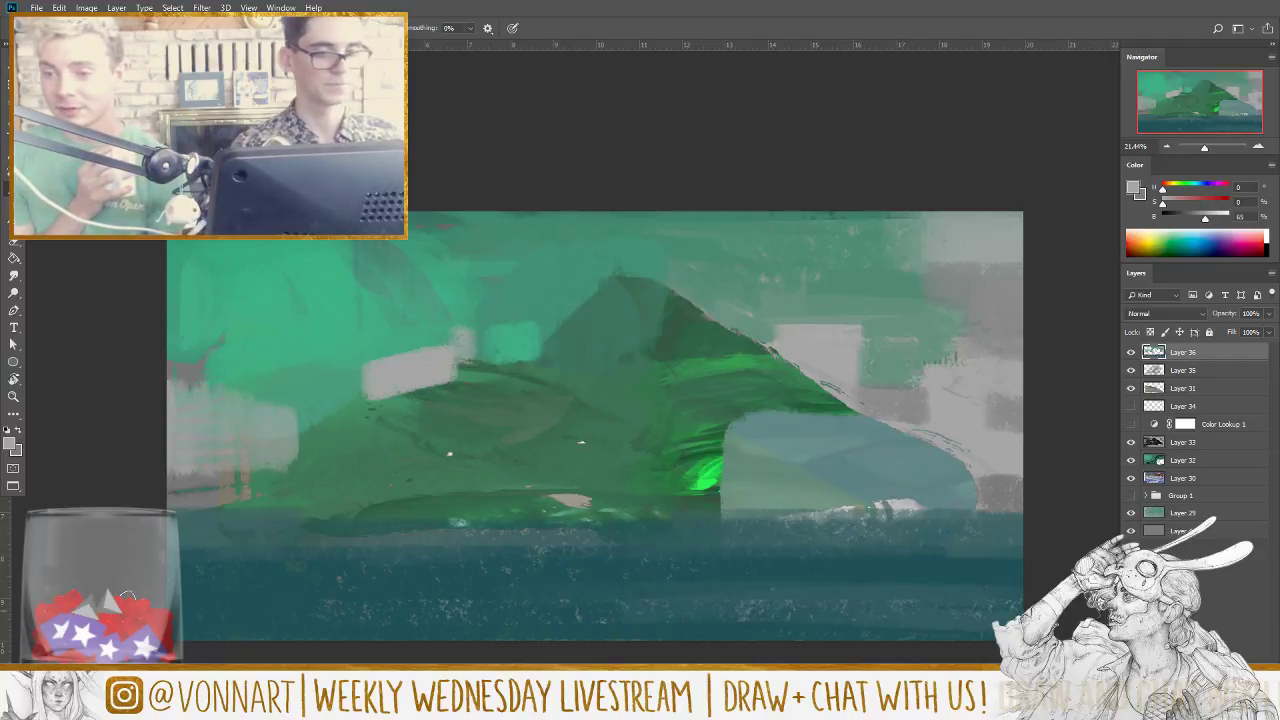
{"action": "key", "text": "ctrl+z"}
{"action": "key", "text": "ctrl+z"}
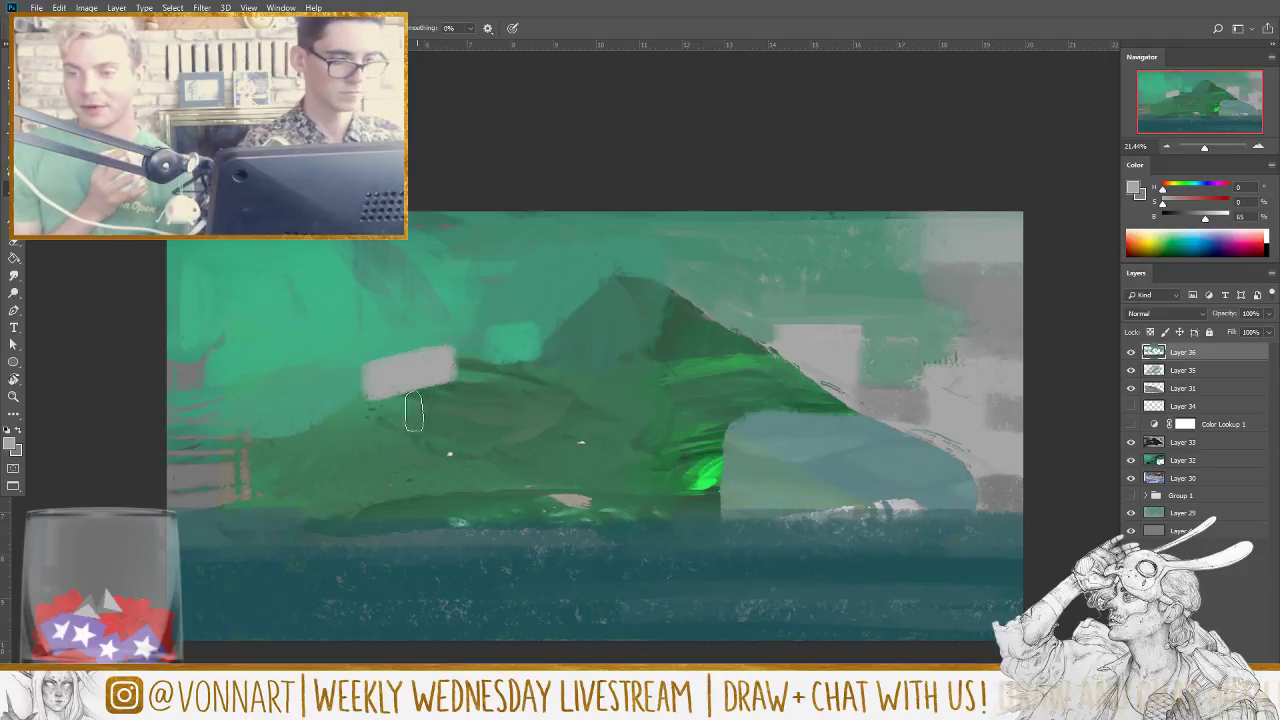
Step: Widen the grey cloud, trim it with green, and paint grey over the upper-right green
{"action": "mouse_move", "coordinate": [402, 398]}
{"action": "left_mouse_down"}
{"action": "mouse_move", "coordinate": [461, 380]}
{"action": "mouse_move", "coordinate": [446, 363]}
{"action": "mouse_move", "coordinate": [461, 357]}
{"action": "mouse_move", "coordinate": [470, 398]}
{"action": "left_mouse_up"}
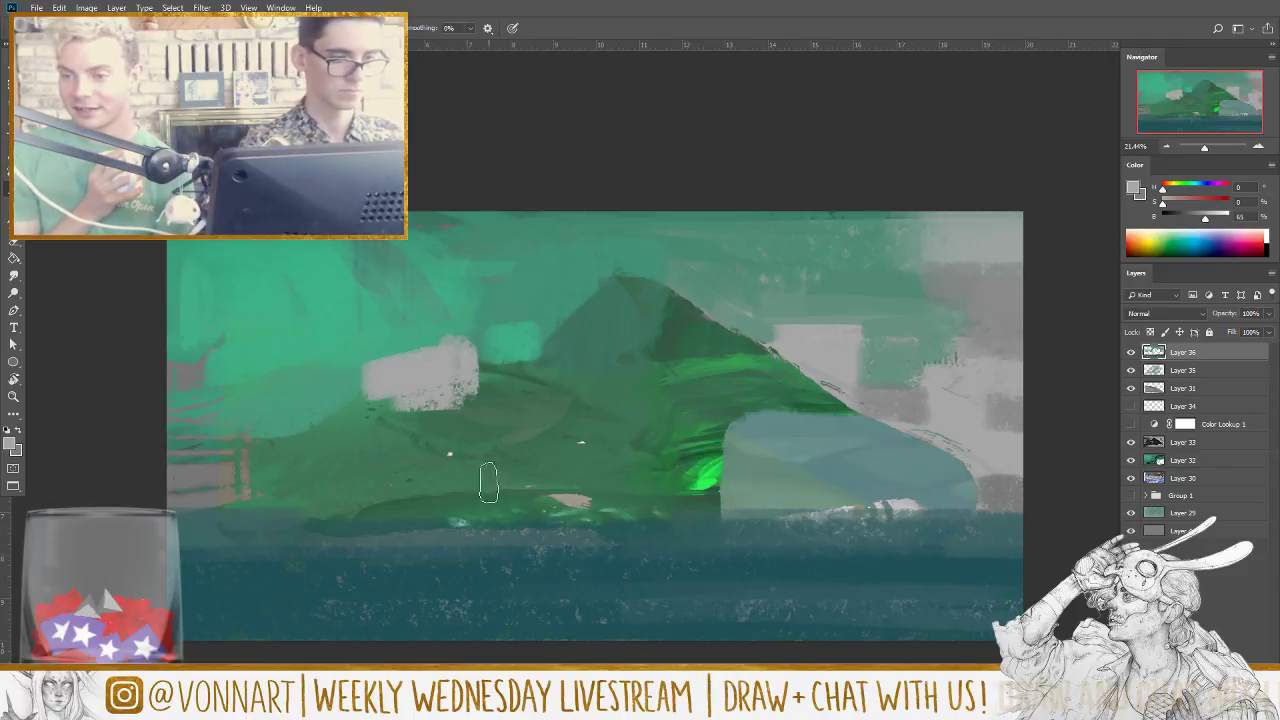
{"action": "left_click", "coordinate": [329, 370], "text": "alt"}
{"action": "mouse_move", "coordinate": [370, 365]}
{"action": "left_mouse_down"}
{"action": "mouse_move", "coordinate": [407, 362]}
{"action": "mouse_move", "coordinate": [427, 339]}
{"action": "mouse_move", "coordinate": [505, 330]}
{"action": "mouse_move", "coordinate": [480, 362]}
{"action": "left_mouse_up"}
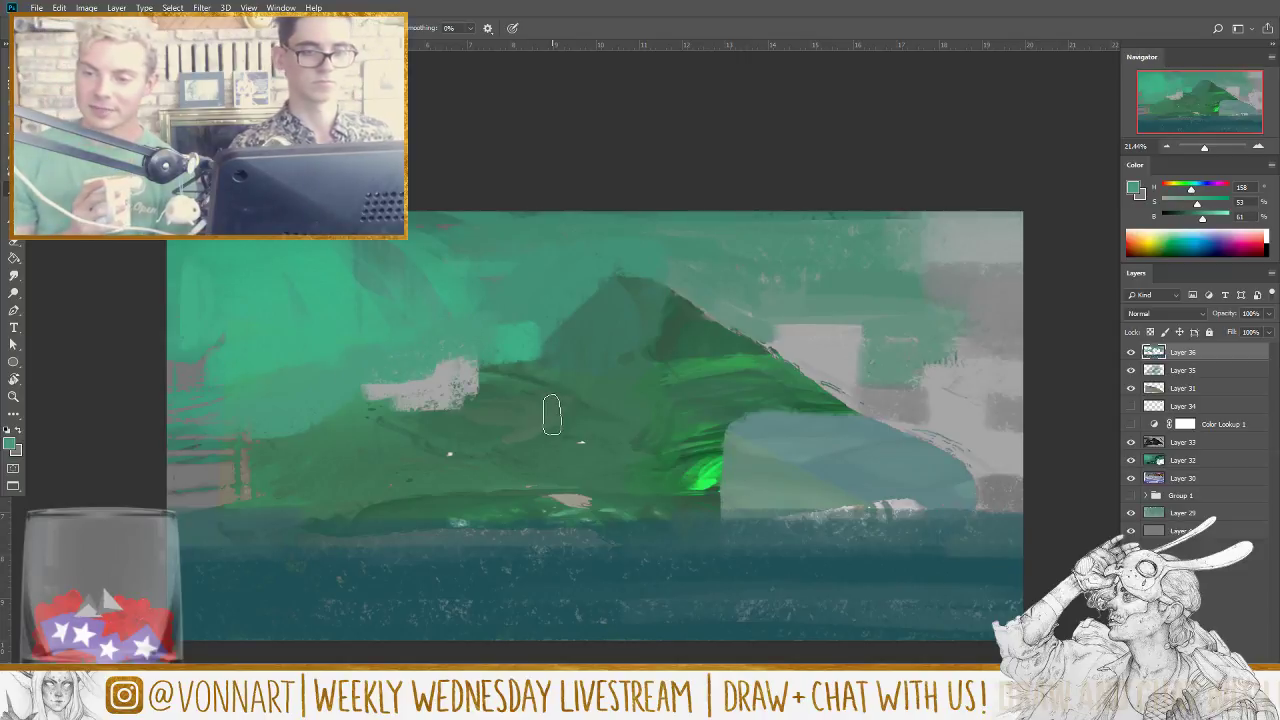
{"action": "left_click", "coordinate": [829, 343], "text": "alt"}
{"action": "mouse_move", "coordinate": [737, 309]}
{"action": "left_mouse_down"}
{"action": "mouse_move", "coordinate": [786, 327]}
{"action": "mouse_move", "coordinate": [814, 317]}
{"action": "mouse_move", "coordinate": [814, 200]}
{"action": "mouse_move", "coordinate": [825, 219]}
{"action": "mouse_move", "coordinate": [884, 200]}
{"action": "mouse_move", "coordinate": [903, 213]}
{"action": "mouse_move", "coordinate": [920, 301]}
{"action": "mouse_move", "coordinate": [906, 293]}
{"action": "mouse_move", "coordinate": [851, 337]}
{"action": "mouse_move", "coordinate": [977, 356]}
{"action": "mouse_move", "coordinate": [814, 284]}
{"action": "mouse_move", "coordinate": [791, 230]}
{"action": "mouse_move", "coordinate": [802, 247]}
{"action": "mouse_move", "coordinate": [879, 250]}
{"action": "left_mouse_up"}
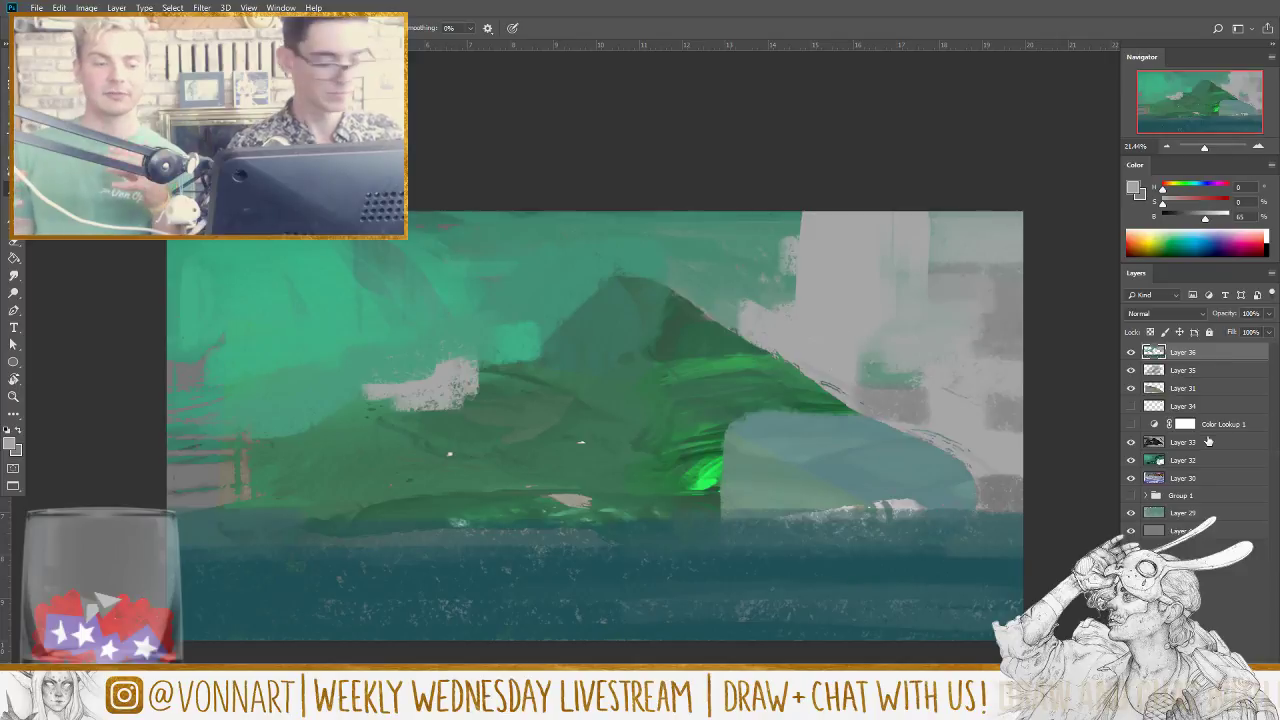
Step: Move the Color Lookup 1 adjustment to the top of the stack and hide it
{"action": "left_click_drag", "start_coordinate": [1233, 423], "coordinate": [1200, 352]}
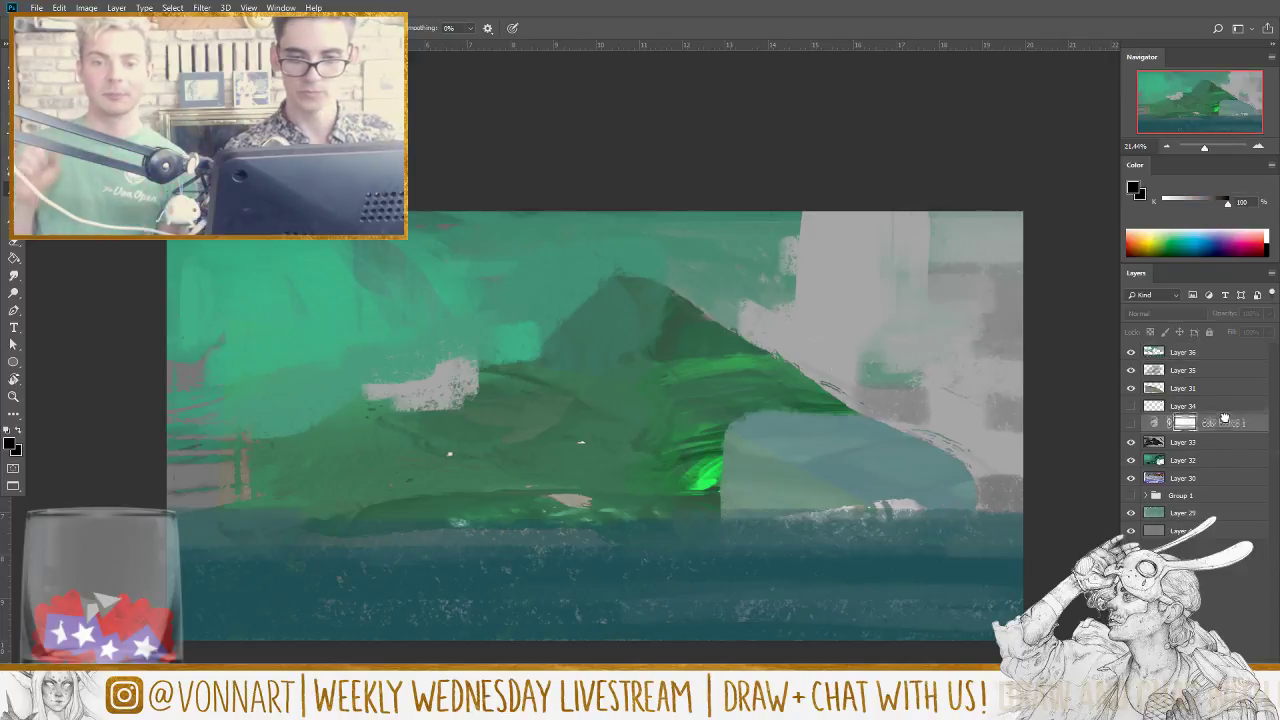
{"action": "left_click", "coordinate": [1131, 352]}
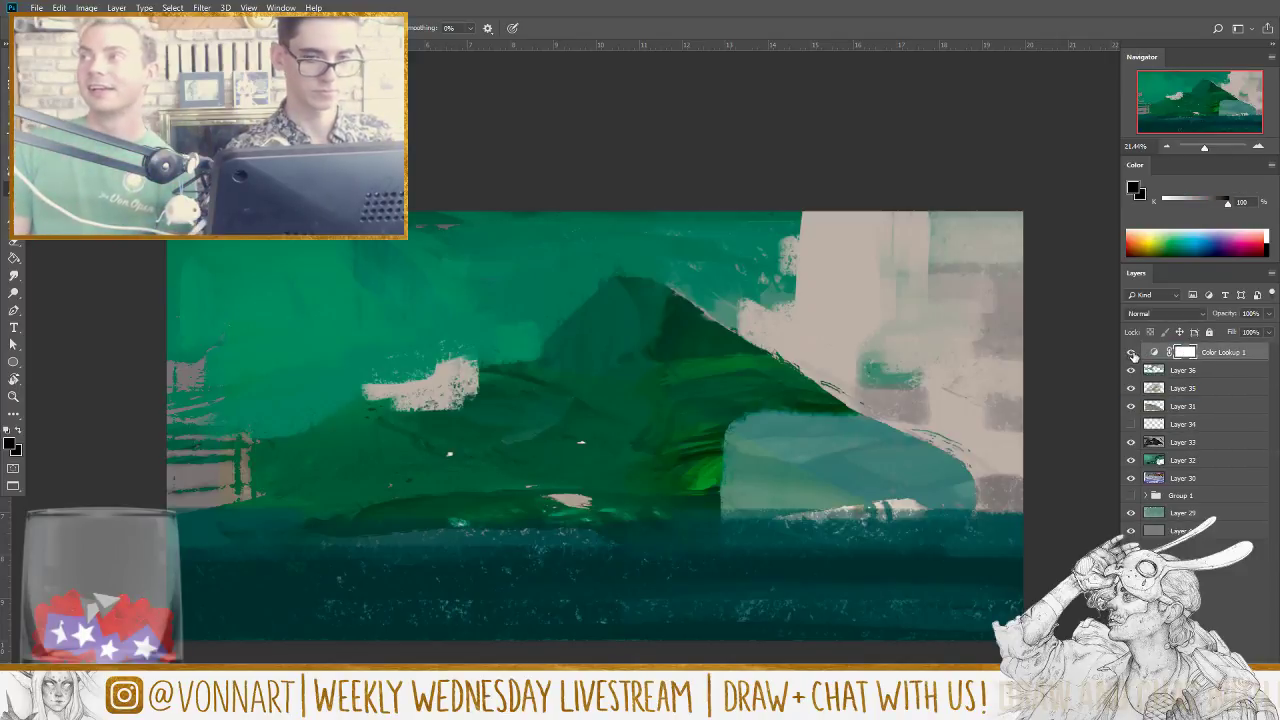
{"action": "left_click", "coordinate": [1131, 352]}
{"action": "left_click_drag", "start_coordinate": [1232, 362], "coordinate": [1258, 610]}
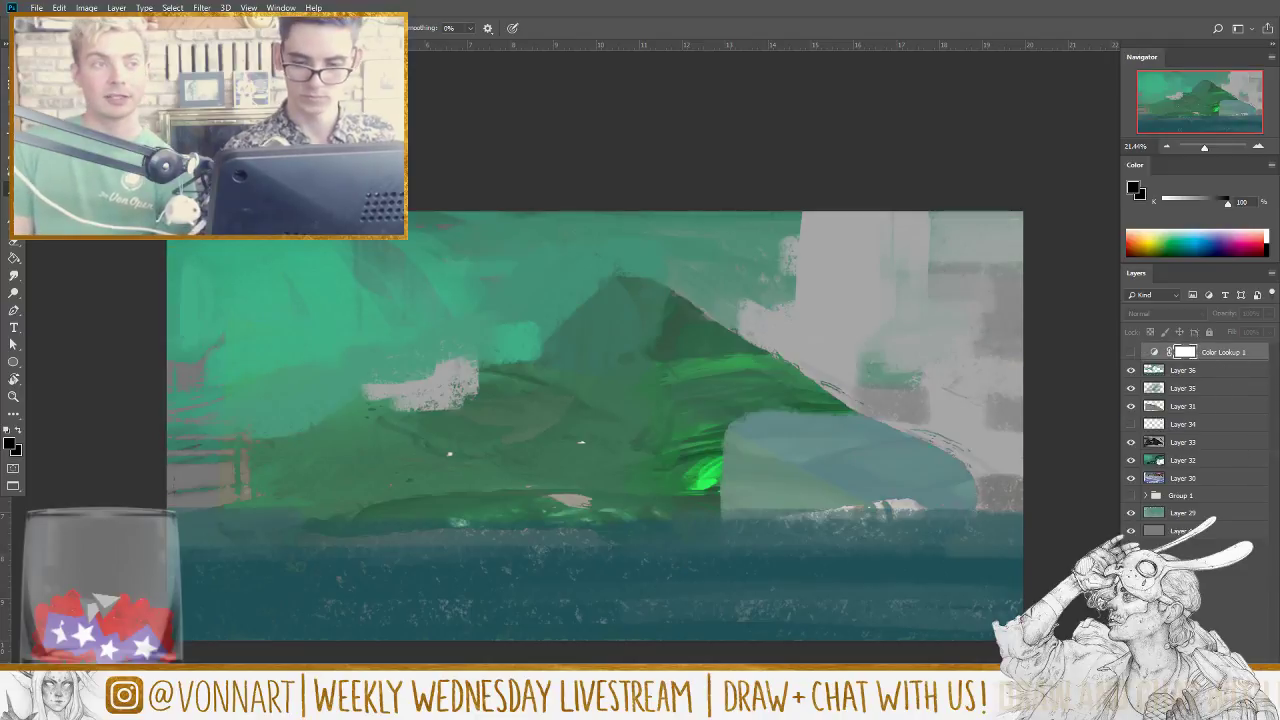
Step: Move Group 1 to the top, check the reference collage, and add a new layer above Layer 36
{"action": "left_click_drag", "start_coordinate": [1213, 482], "coordinate": [1216, 350]}
{"action": "left_click", "coordinate": [1131, 352]}
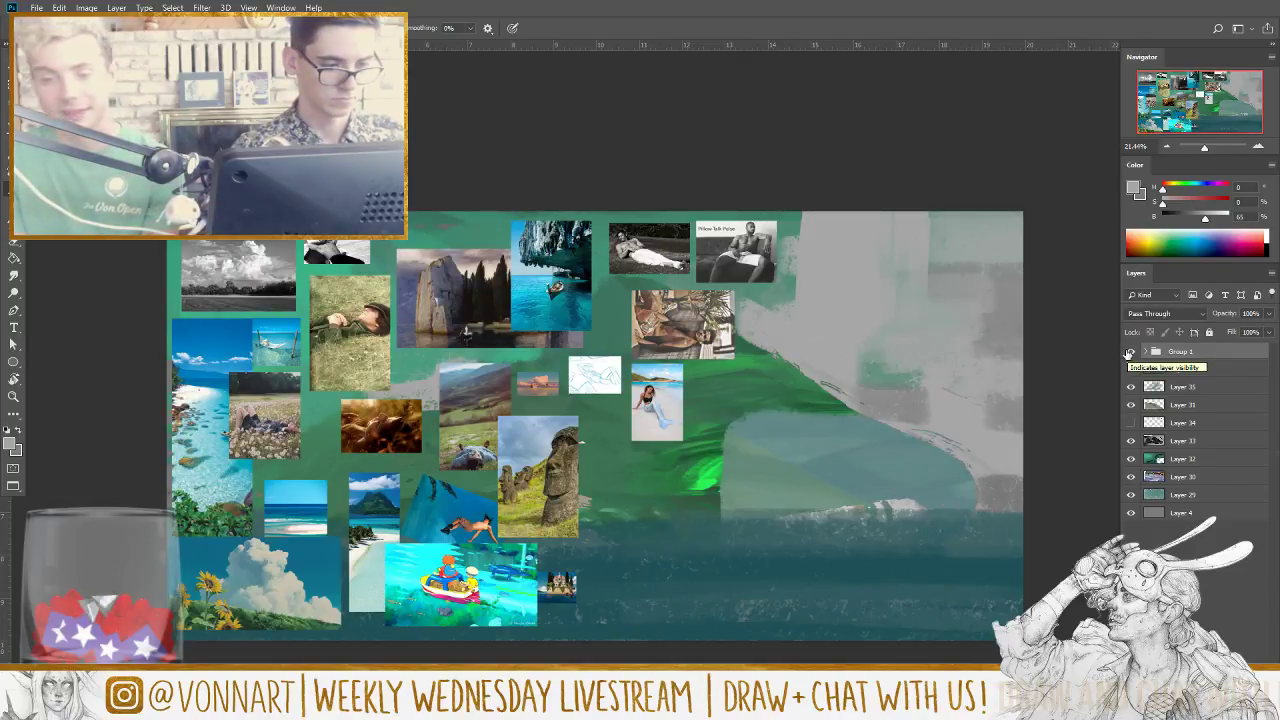
{"action": "left_click", "coordinate": [1131, 352]}
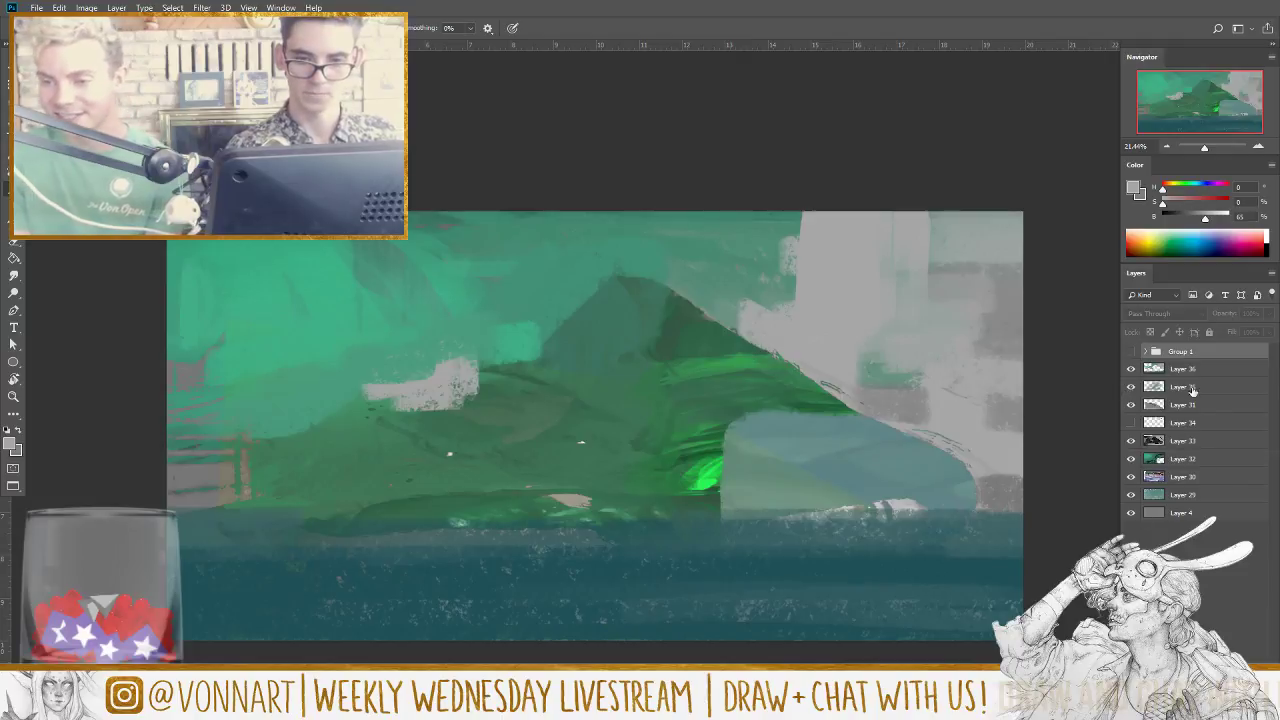
{"action": "left_click", "coordinate": [1196, 368]}
{"action": "key", "text": "ctrl+shift+alt+n"}
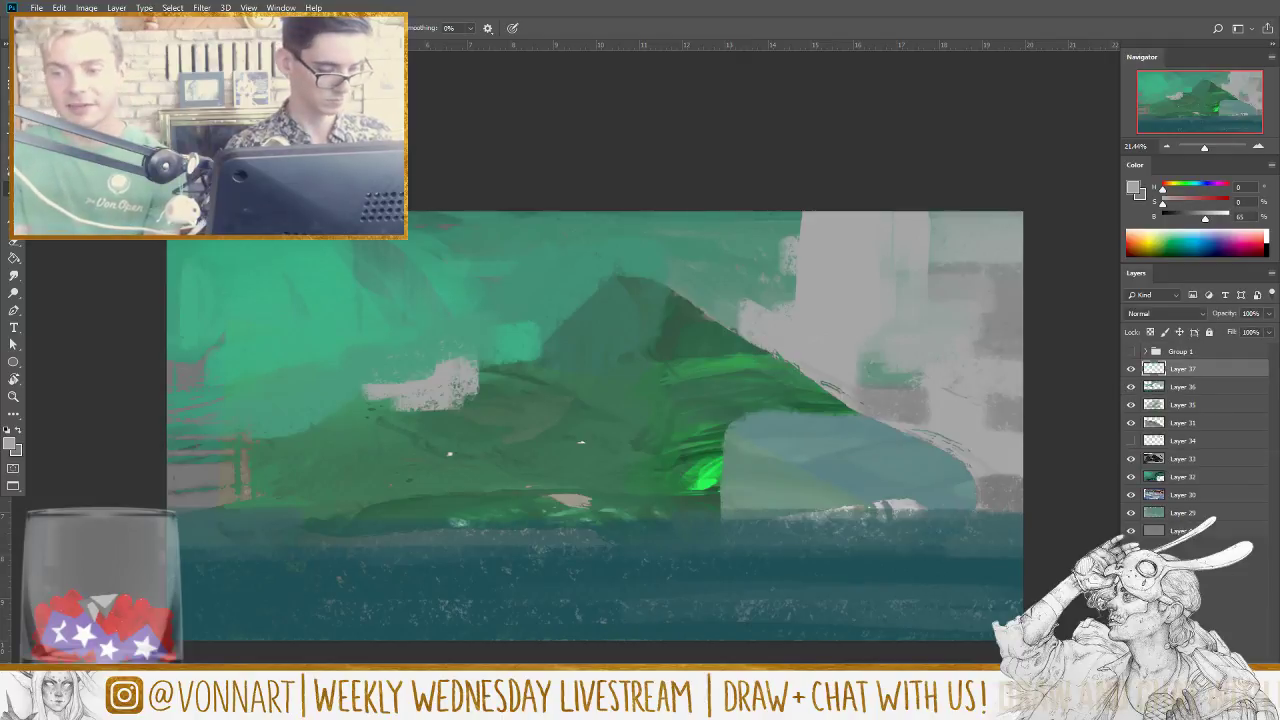
Step: Pick a dark red painting colour, recheck the references, and make Layer 37 active
{"action": "left_click", "coordinate": [1196, 458]}
{"action": "left_click_drag", "start_coordinate": [1162, 203], "coordinate": [1215, 203]}
{"action": "left_click", "coordinate": [1178, 217]}
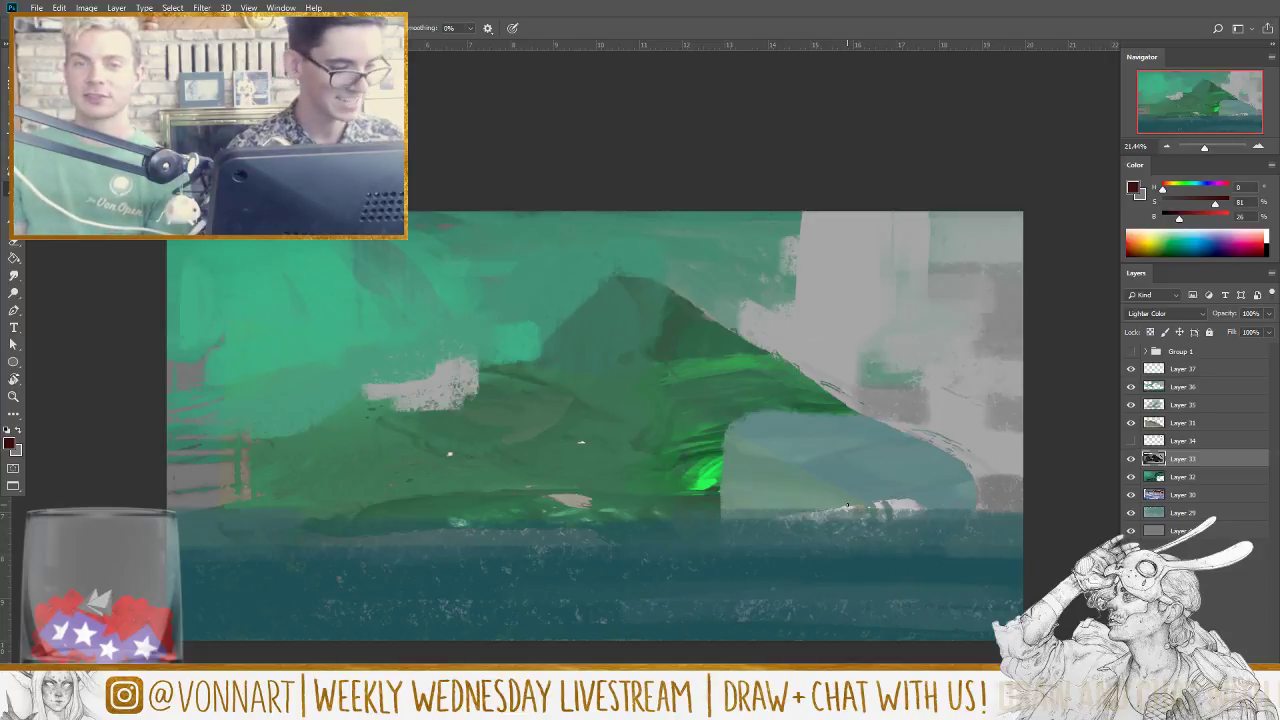
{"action": "left_click", "coordinate": [1131, 351]}
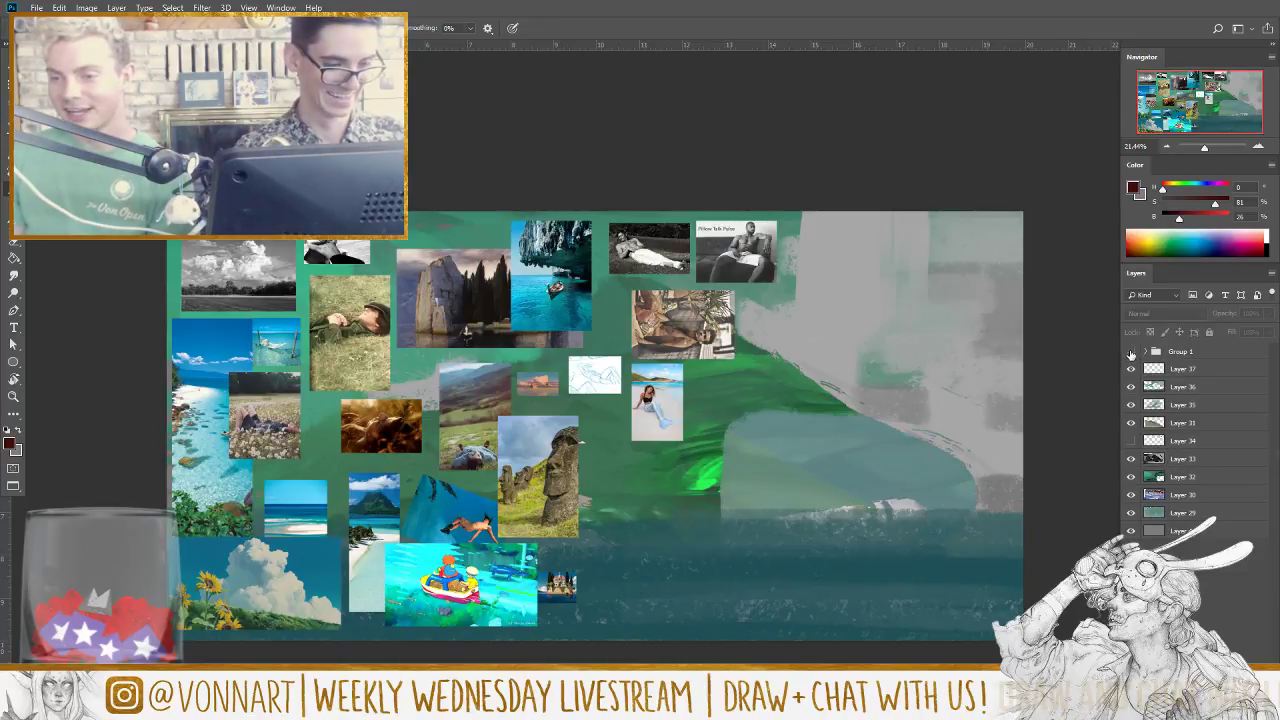
{"action": "left_click", "coordinate": [1131, 351]}
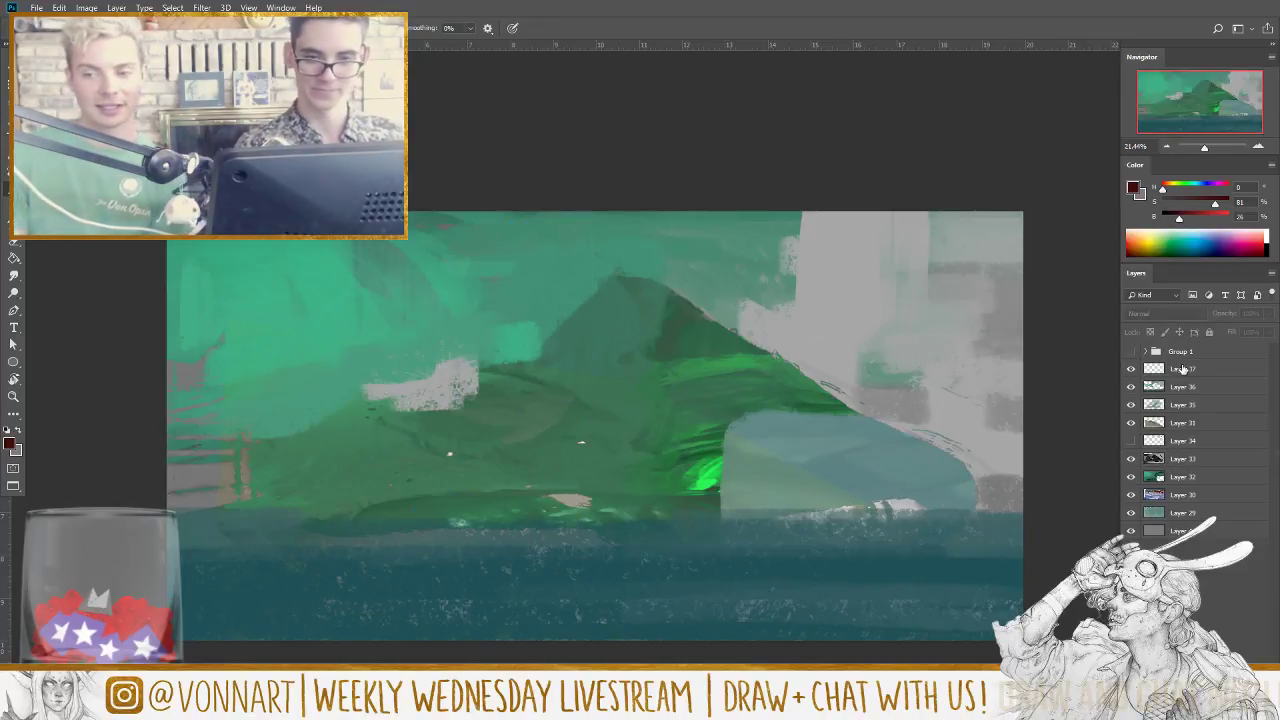
{"action": "left_click", "coordinate": [1182, 369]}
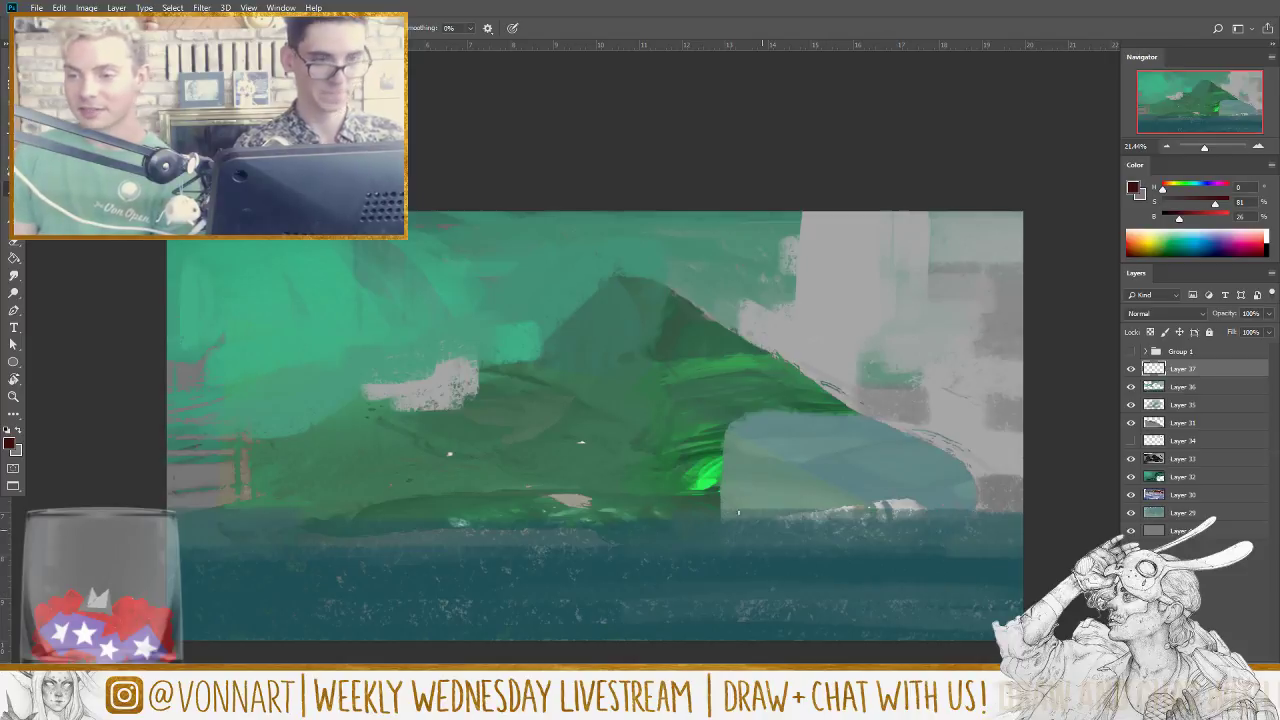
Step: Draw a dark red horizon line at the mountain's base, undoing a stray peak stroke
{"action": "right_click", "coordinate": [449, 454]}
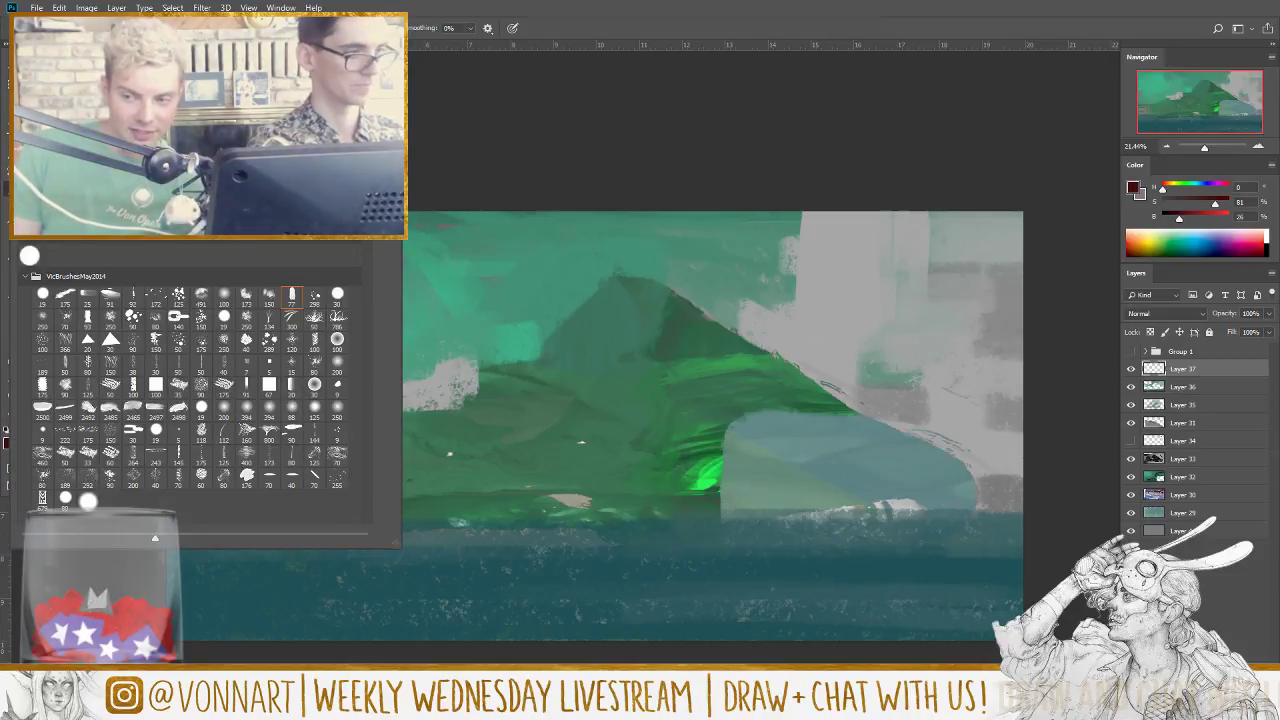
{"action": "key", "text": "Escape"}
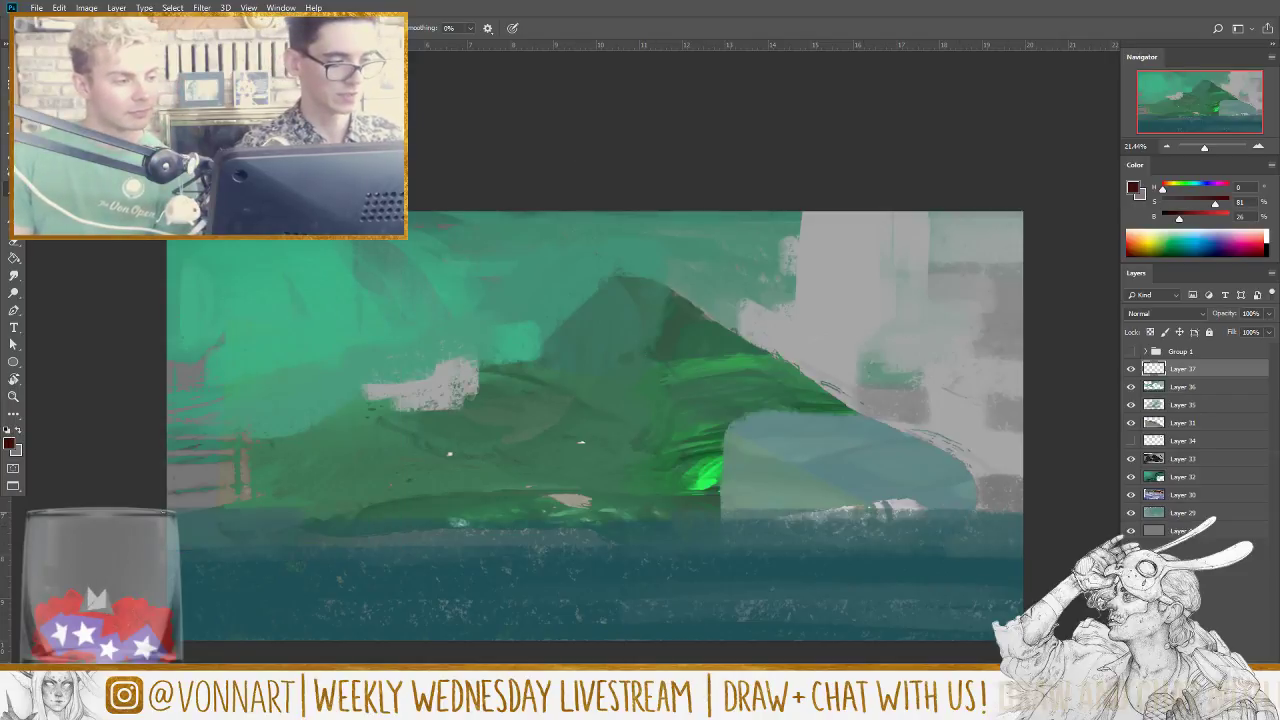
{"action": "left_click_drag", "start_coordinate": [170, 510], "coordinate": [1022, 508]}
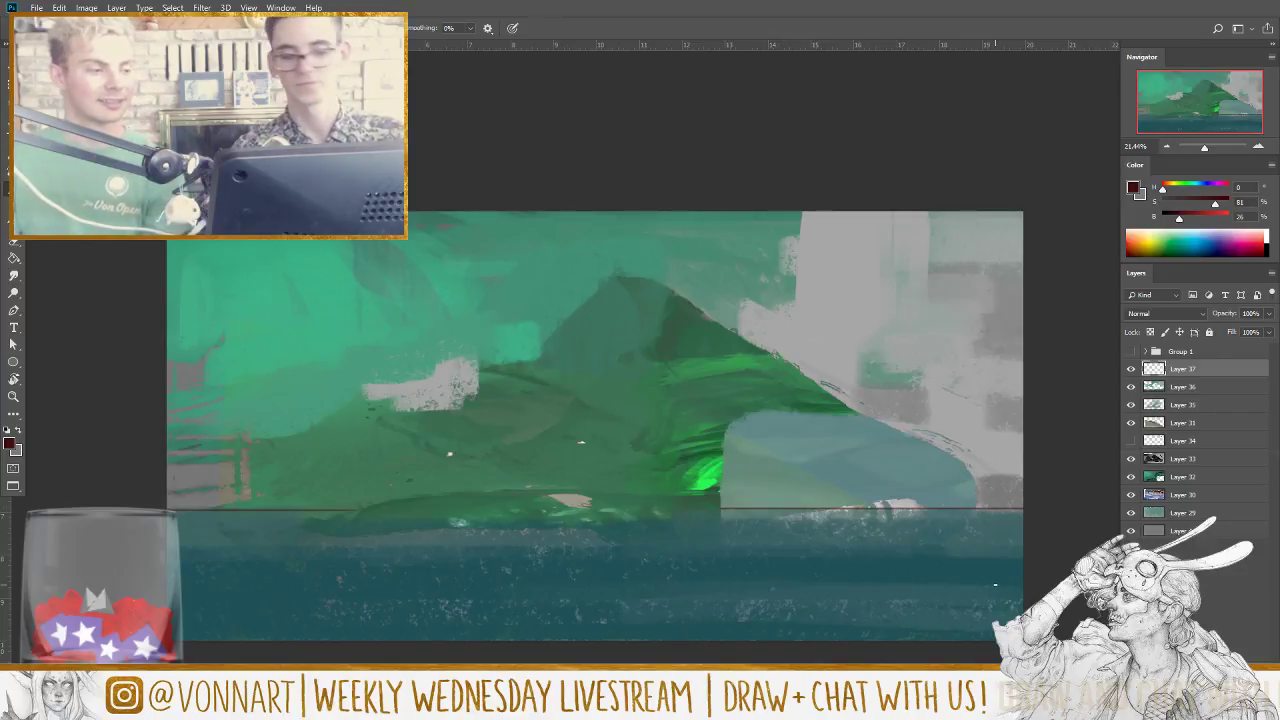
{"action": "mouse_move", "coordinate": [269, 499]}
{"action": "left_mouse_down"}
{"action": "mouse_move", "coordinate": [649, 275]}
{"action": "mouse_move", "coordinate": [1012, 515]}
{"action": "left_mouse_up"}
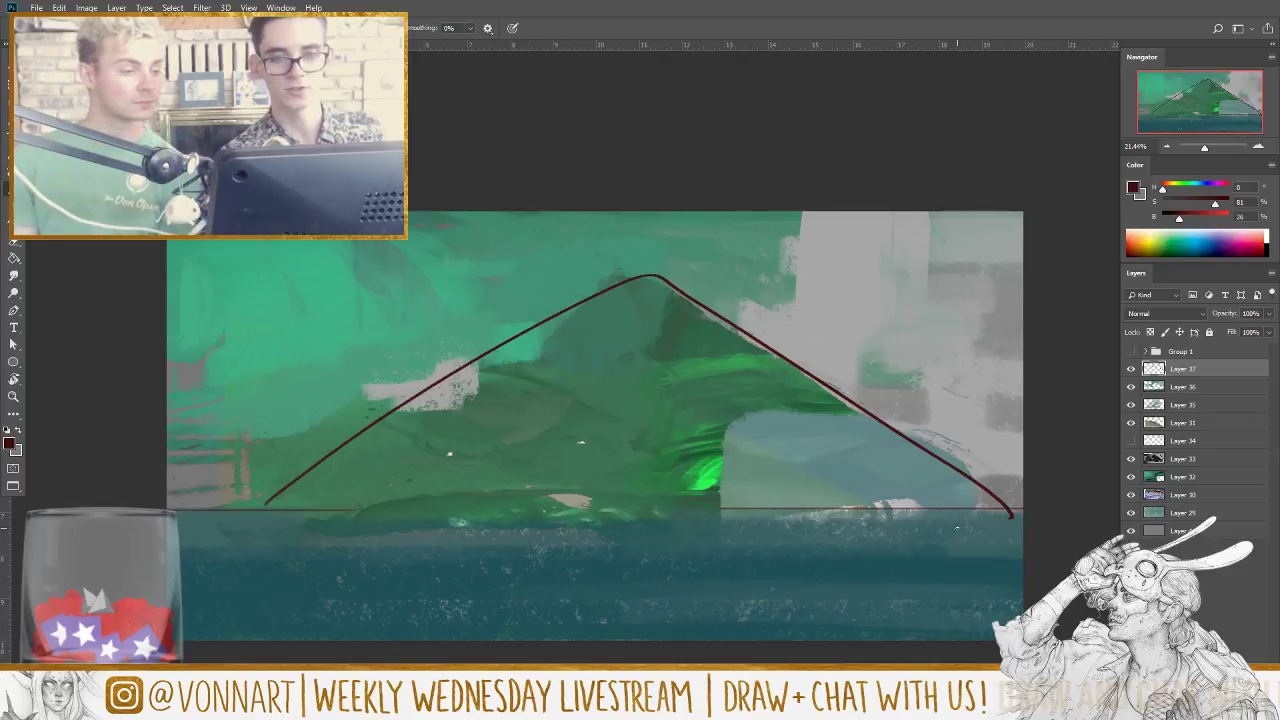
{"action": "key", "text": "ctrl+z"}
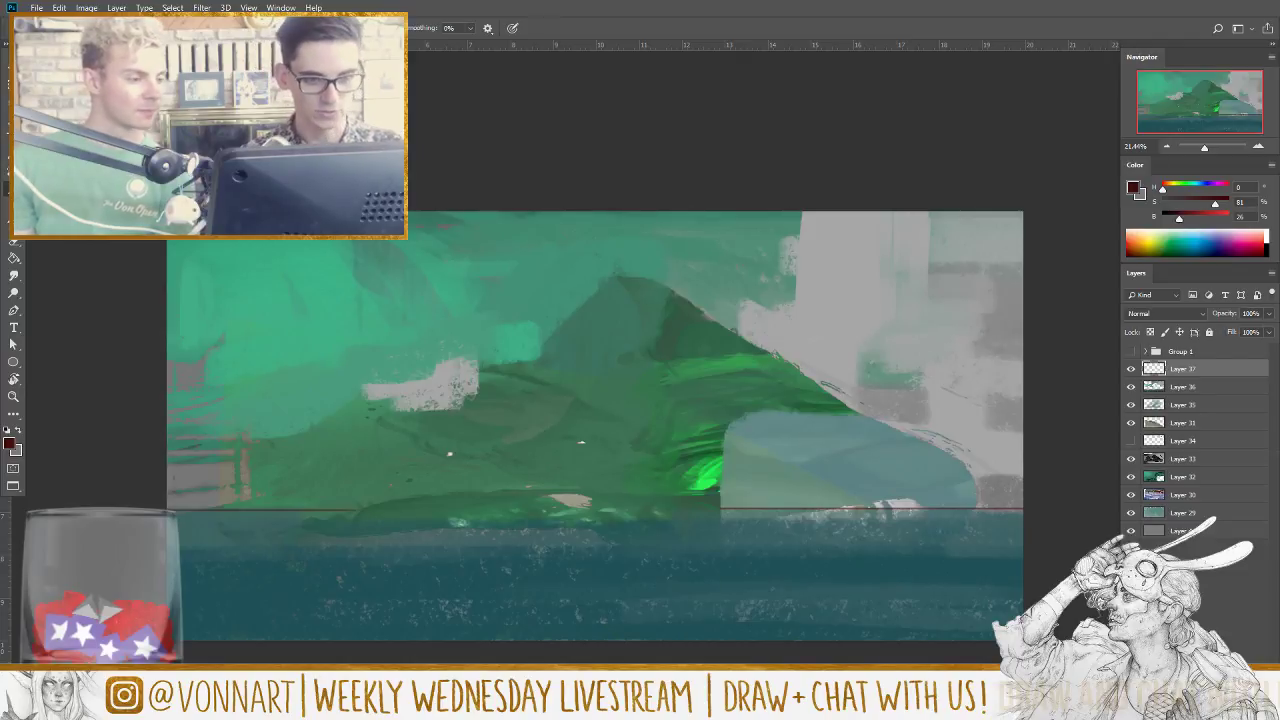
Step: Sketch loose cloud outlines across the grey upper-right sky beside the mountain
{"action": "mouse_move", "coordinate": [739, 330]}
{"action": "left_mouse_down"}
{"action": "mouse_move", "coordinate": [745, 301]}
{"action": "mouse_move", "coordinate": [778, 306]}
{"action": "mouse_move", "coordinate": [794, 278]}
{"action": "mouse_move", "coordinate": [783, 271]}
{"action": "left_mouse_up"}
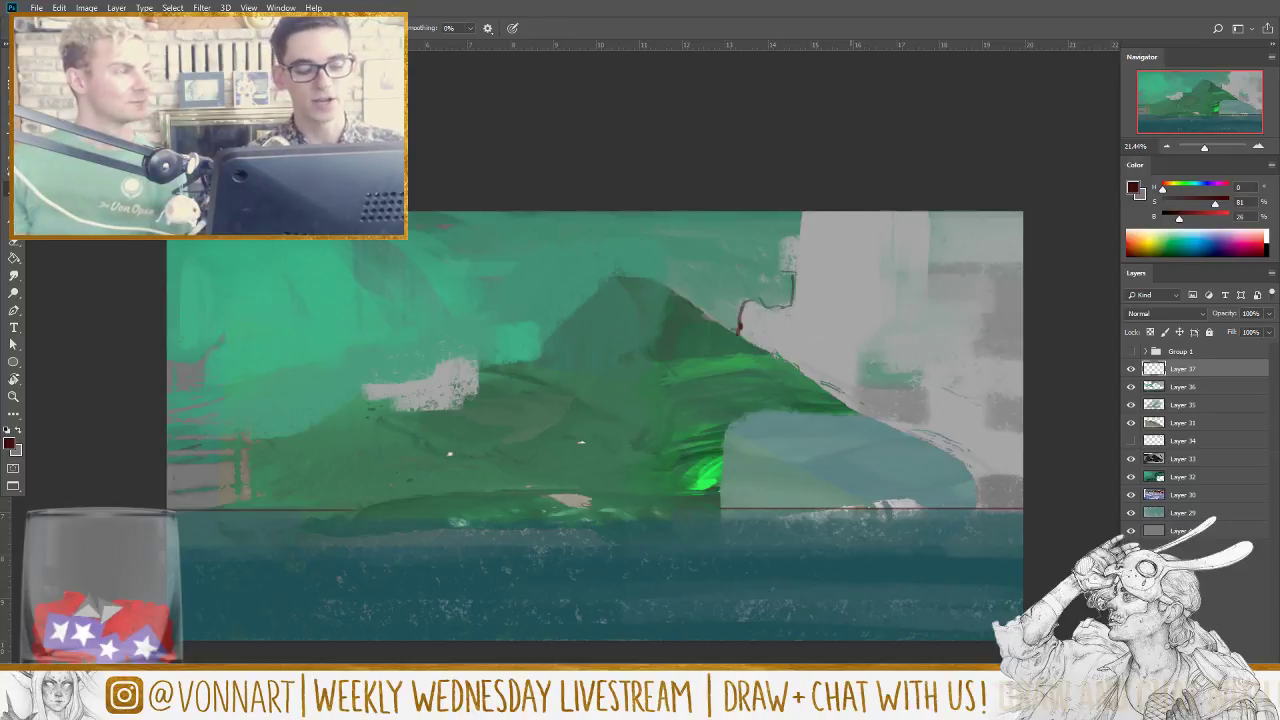
{"action": "mouse_move", "coordinate": [786, 270]}
{"action": "left_mouse_down"}
{"action": "mouse_move", "coordinate": [792, 237]}
{"action": "mouse_move", "coordinate": [821, 245]}
{"action": "mouse_move", "coordinate": [803, 212]}
{"action": "left_mouse_up"}
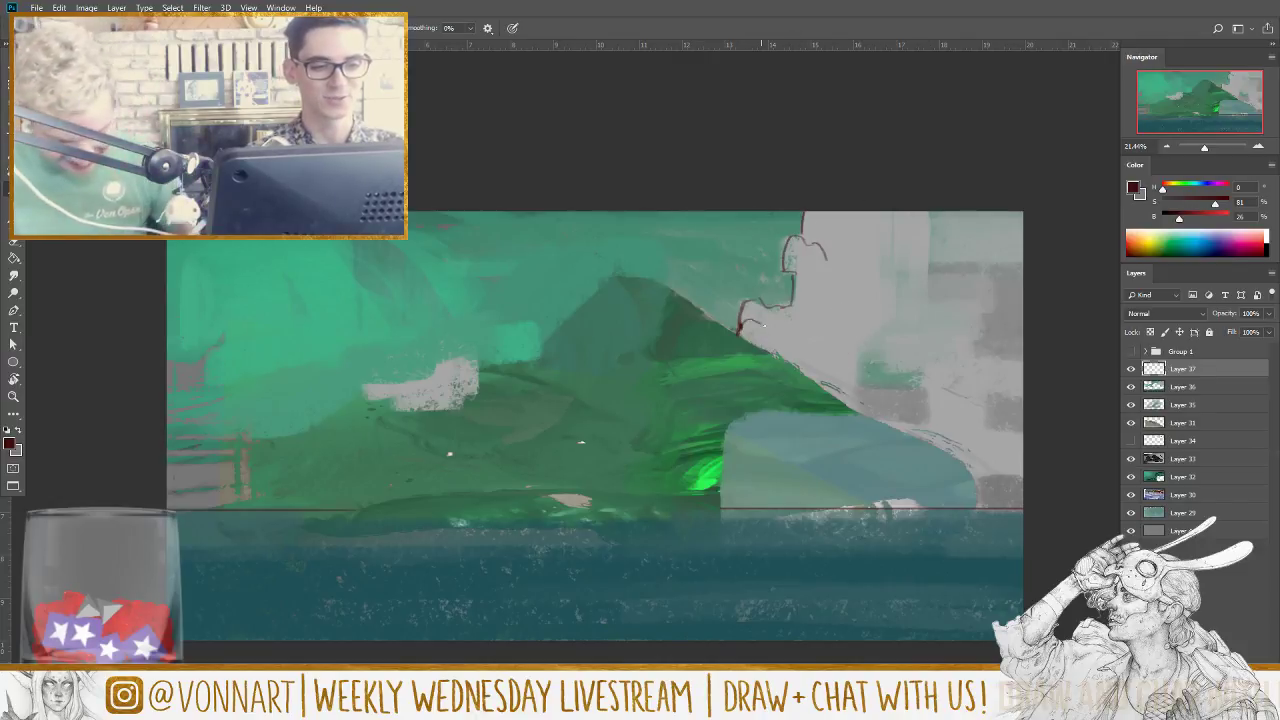
{"action": "mouse_move", "coordinate": [760, 324]}
{"action": "left_mouse_down"}
{"action": "mouse_move", "coordinate": [771, 340]}
{"action": "mouse_move", "coordinate": [756, 300]}
{"action": "mouse_move", "coordinate": [847, 356]}
{"action": "mouse_move", "coordinate": [842, 386]}
{"action": "left_mouse_up"}
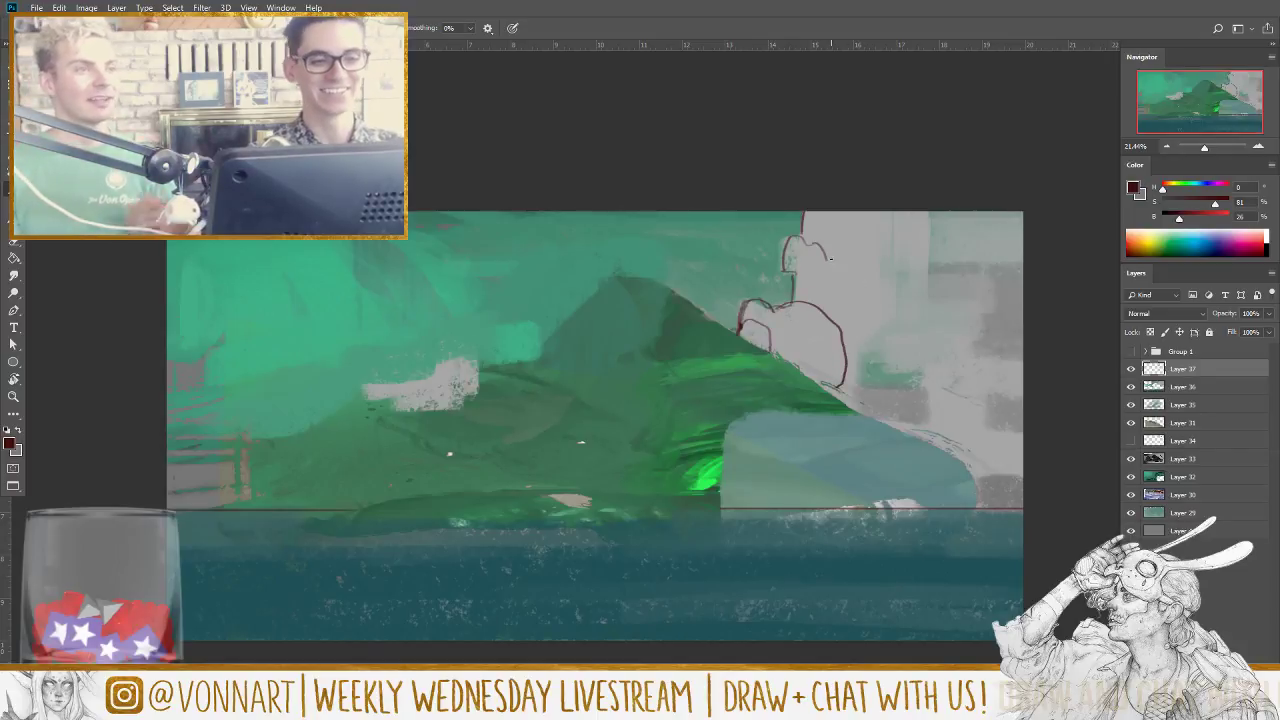
{"action": "mouse_move", "coordinate": [830, 258]}
{"action": "left_mouse_down"}
{"action": "mouse_move", "coordinate": [864, 252]}
{"action": "mouse_move", "coordinate": [893, 211]}
{"action": "left_mouse_up"}
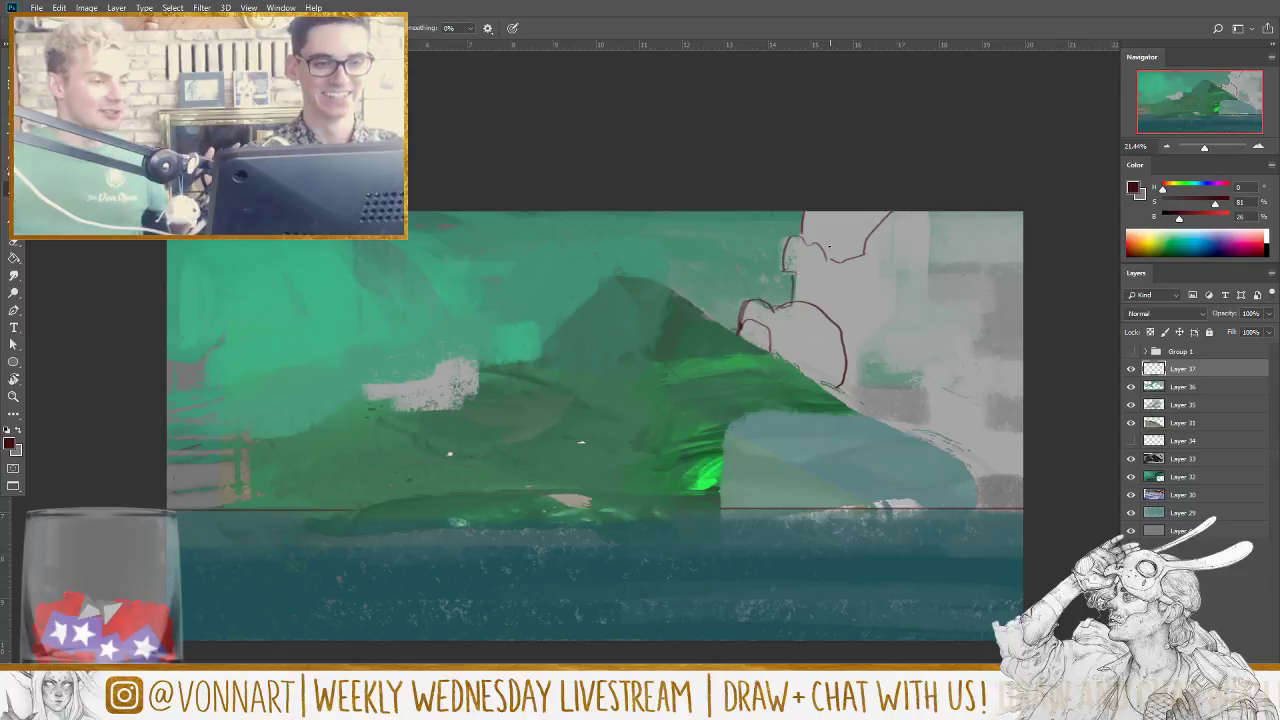
{"action": "mouse_move", "coordinate": [808, 236]}
{"action": "left_mouse_down"}
{"action": "mouse_move", "coordinate": [830, 234]}
{"action": "mouse_move", "coordinate": [830, 260]}
{"action": "mouse_move", "coordinate": [822, 211]}
{"action": "left_mouse_up"}
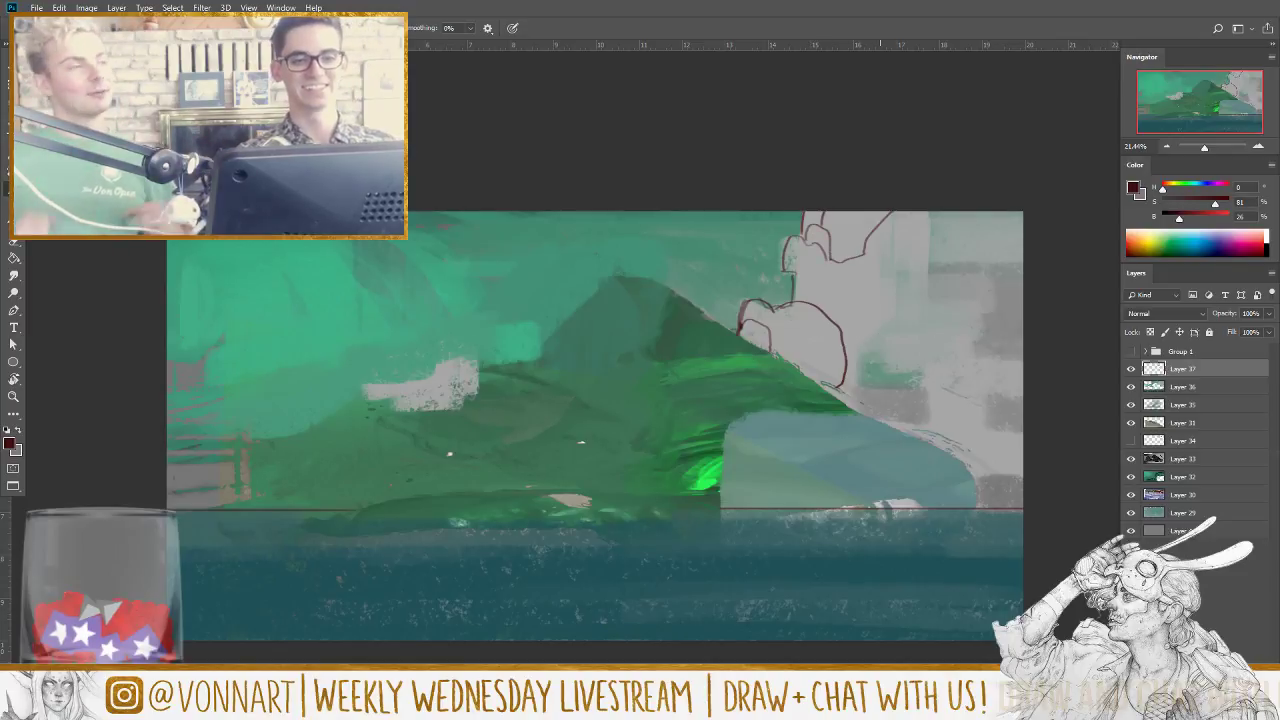
{"action": "mouse_move", "coordinate": [928, 369]}
{"action": "left_mouse_down"}
{"action": "mouse_move", "coordinate": [967, 271]}
{"action": "mouse_move", "coordinate": [1025, 249]}
{"action": "left_mouse_up"}
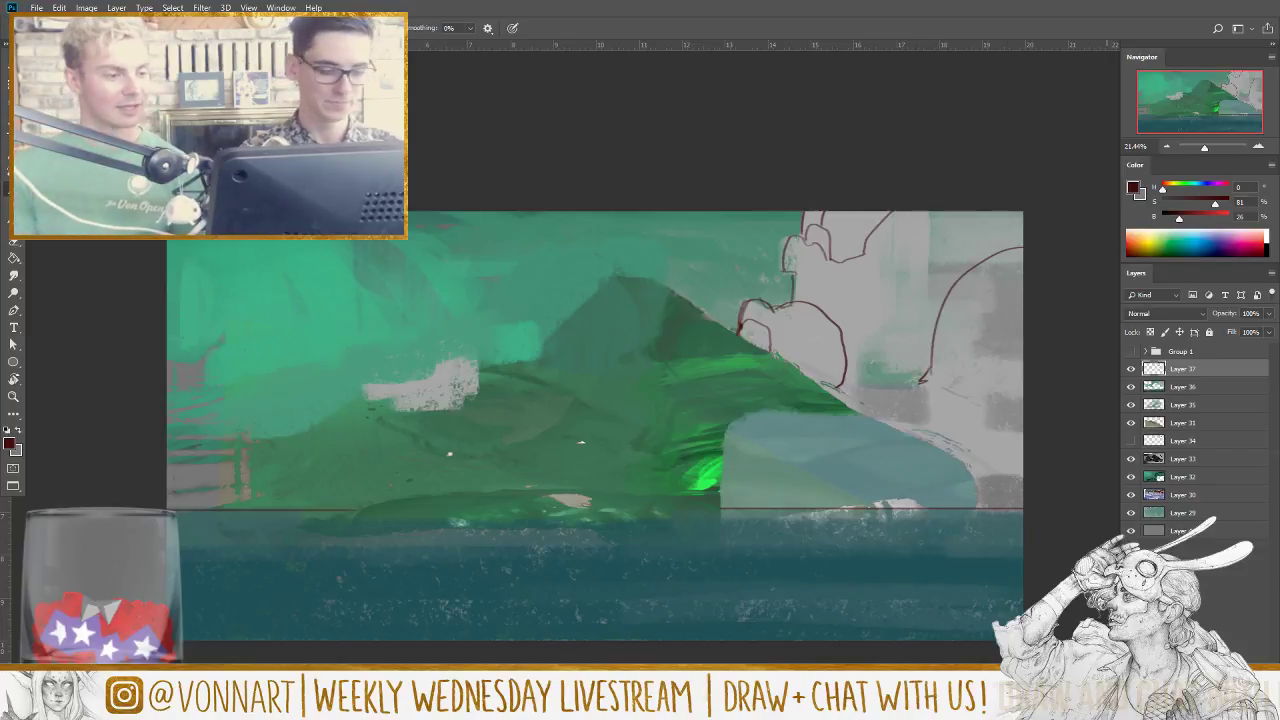
{"action": "left_click_drag", "start_coordinate": [920, 380], "coordinate": [960, 368]}
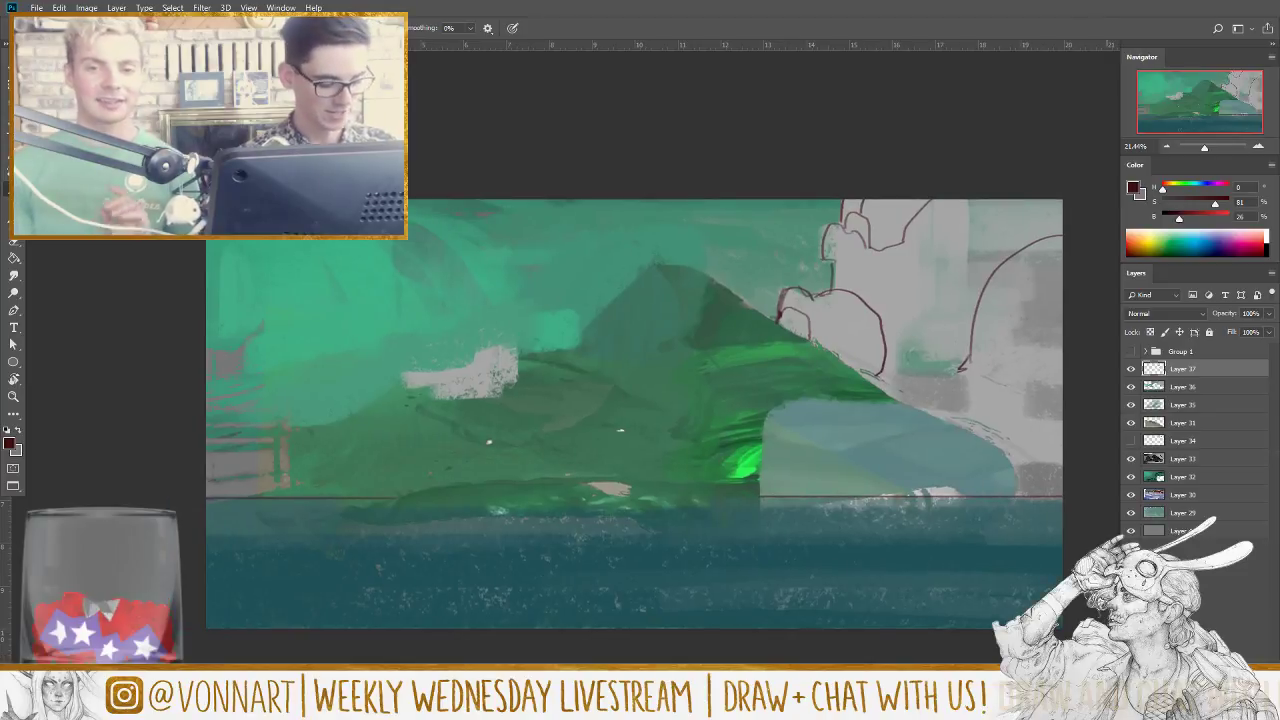
Step: Mirror the canvas, then sketch a face with head and jaw, plus curved and diagonal mountain lines
{"action": "key", "text": "ctrl+shift+h"}
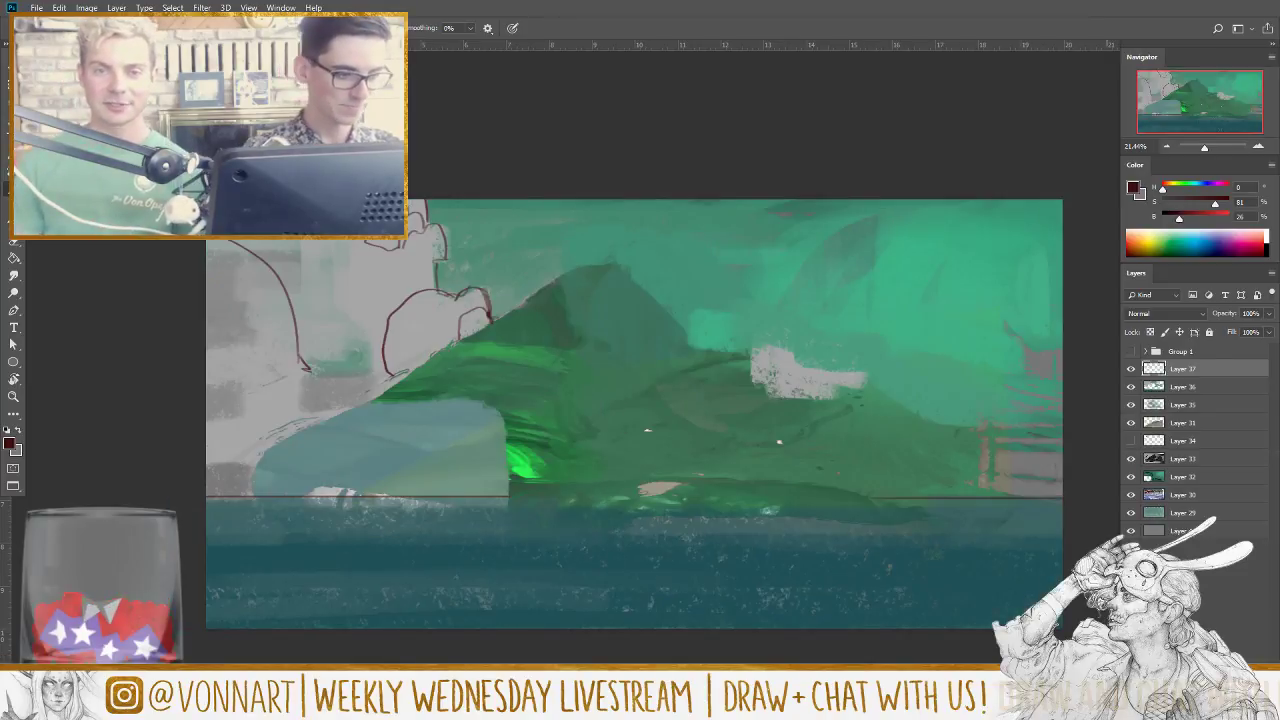
{"action": "mouse_move", "coordinate": [300, 496]}
{"action": "left_mouse_down"}
{"action": "mouse_move", "coordinate": [286, 464]}
{"action": "mouse_move", "coordinate": [297, 439]}
{"action": "mouse_move", "coordinate": [358, 425]}
{"action": "left_mouse_up"}
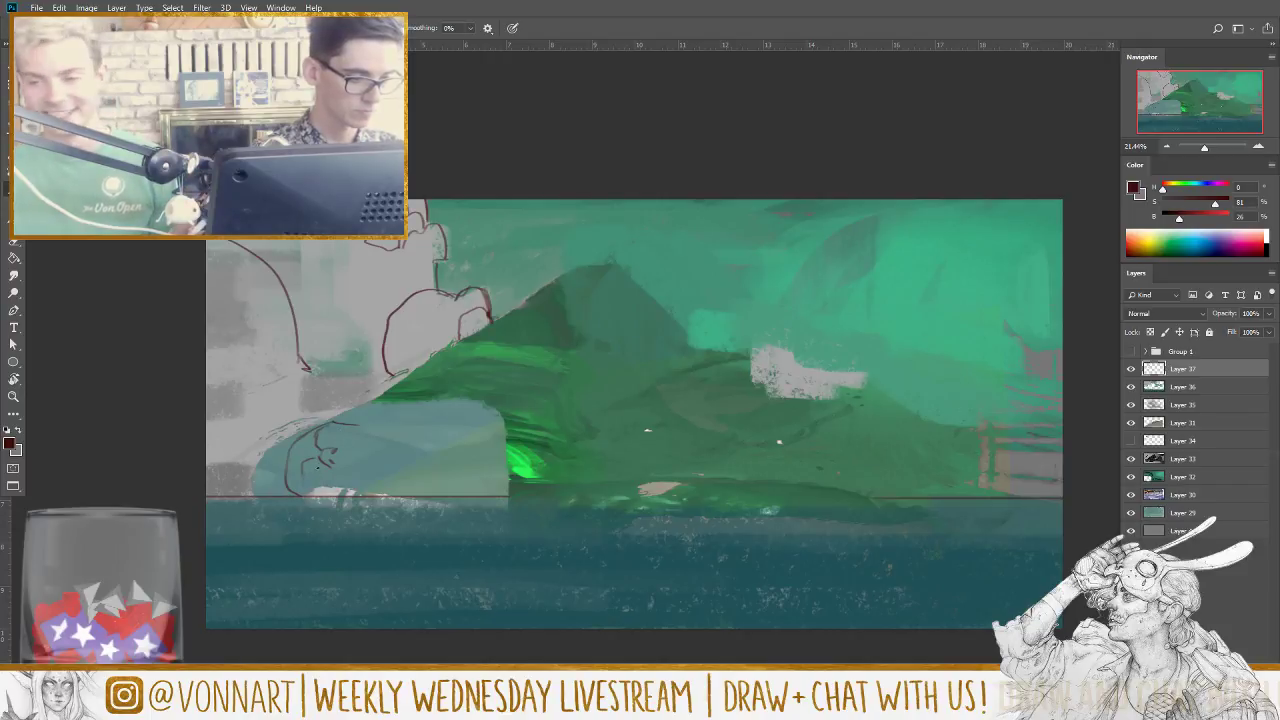
{"action": "left_click_drag", "start_coordinate": [316, 464], "coordinate": [320, 481]}
{"action": "left_click_drag", "start_coordinate": [325, 420], "coordinate": [330, 440]}
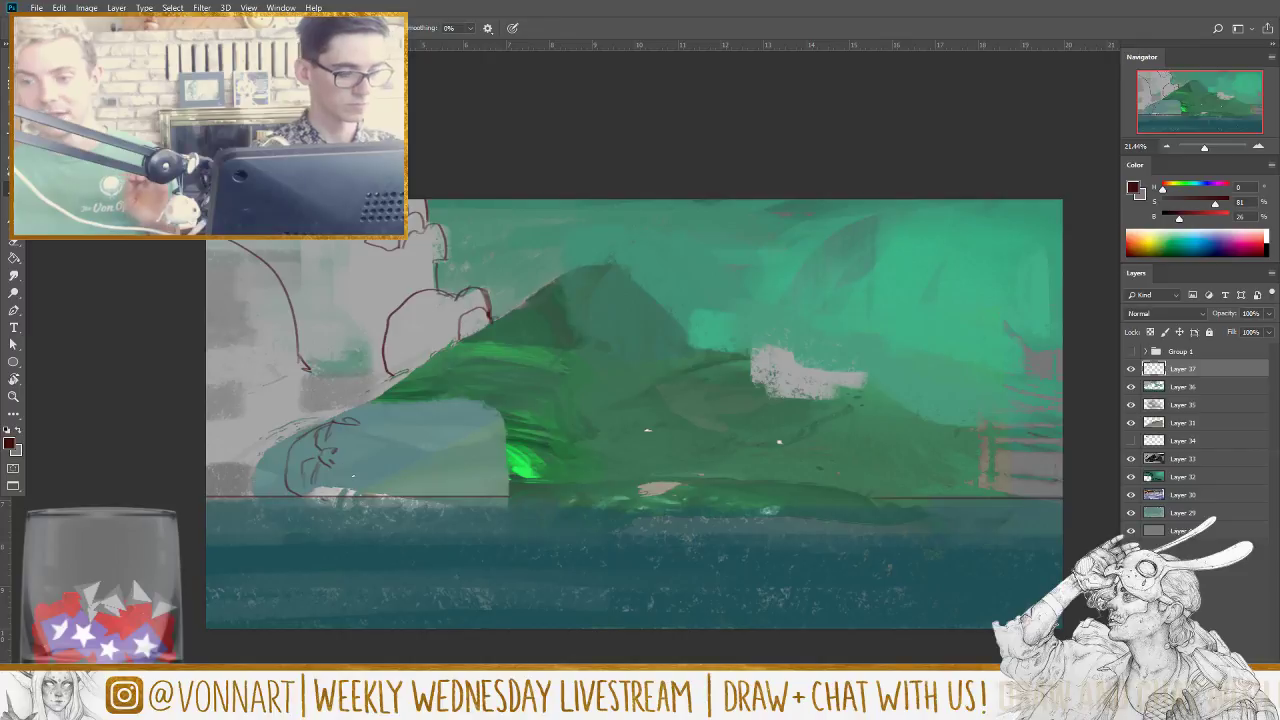
{"action": "left_click_drag", "start_coordinate": [336, 470], "coordinate": [340, 490]}
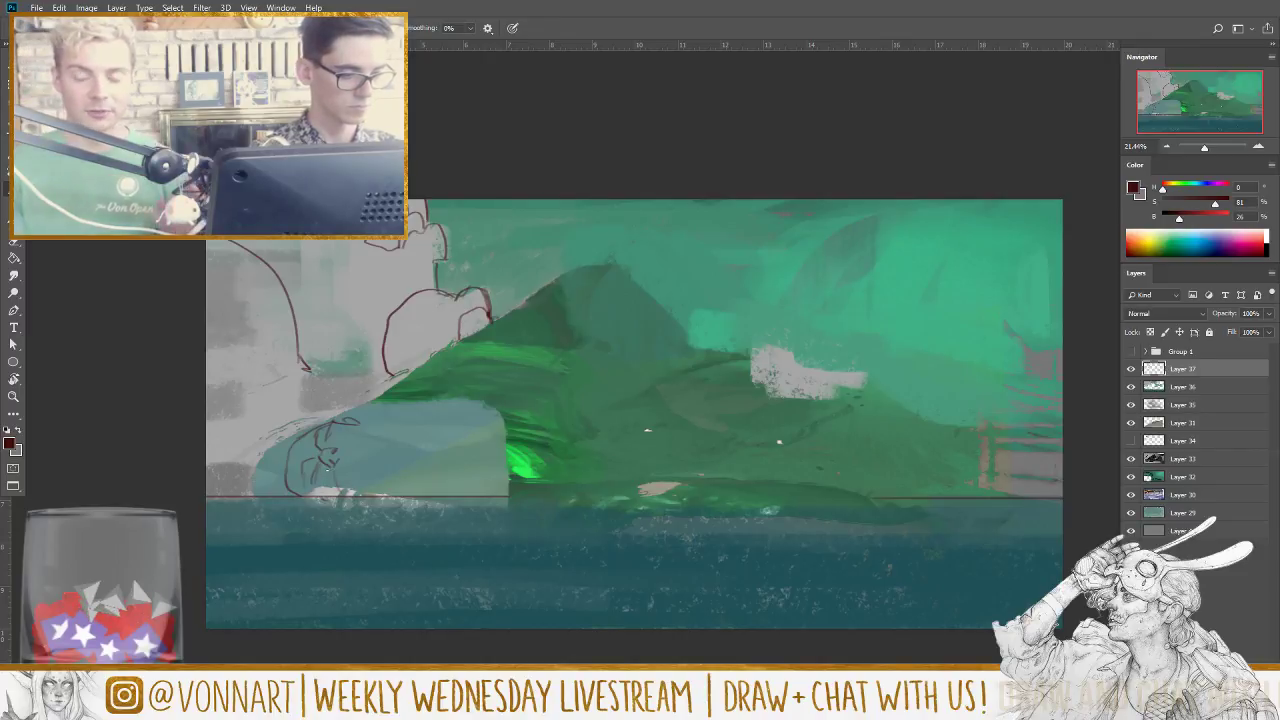
{"action": "left_click_drag", "start_coordinate": [345, 440], "coordinate": [360, 423]}
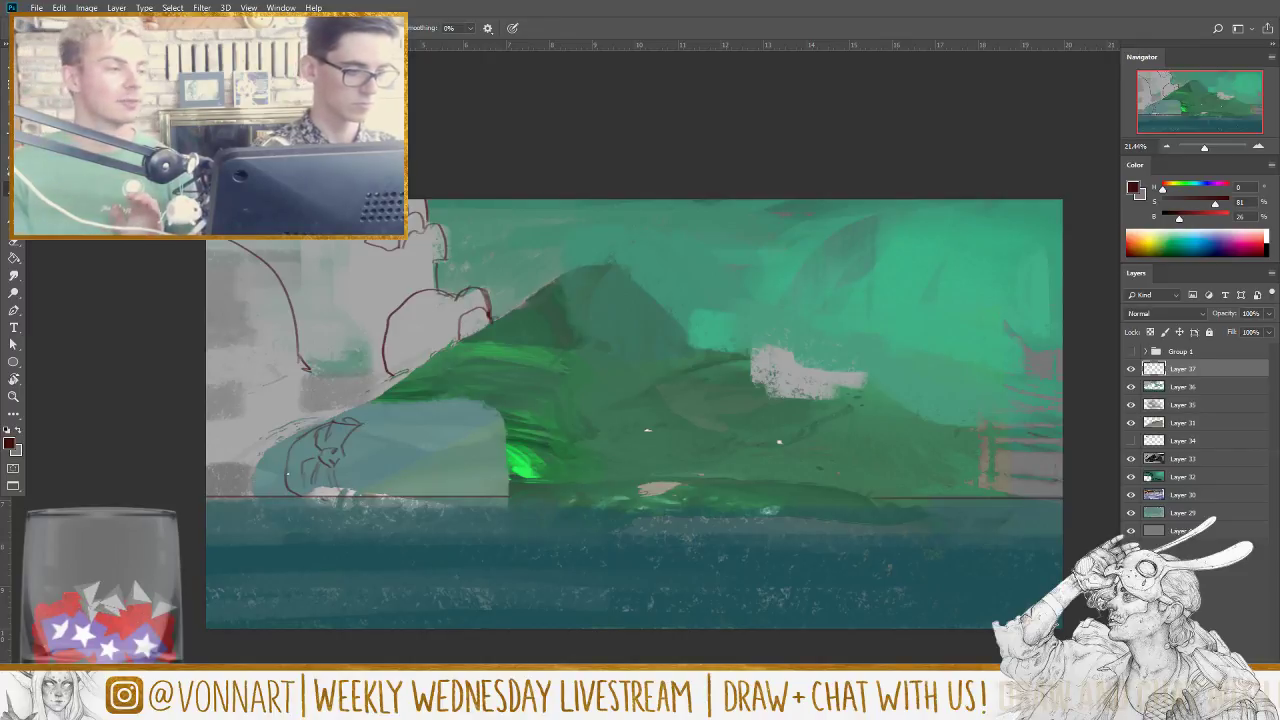
{"action": "left_click_drag", "start_coordinate": [284, 436], "coordinate": [248, 490]}
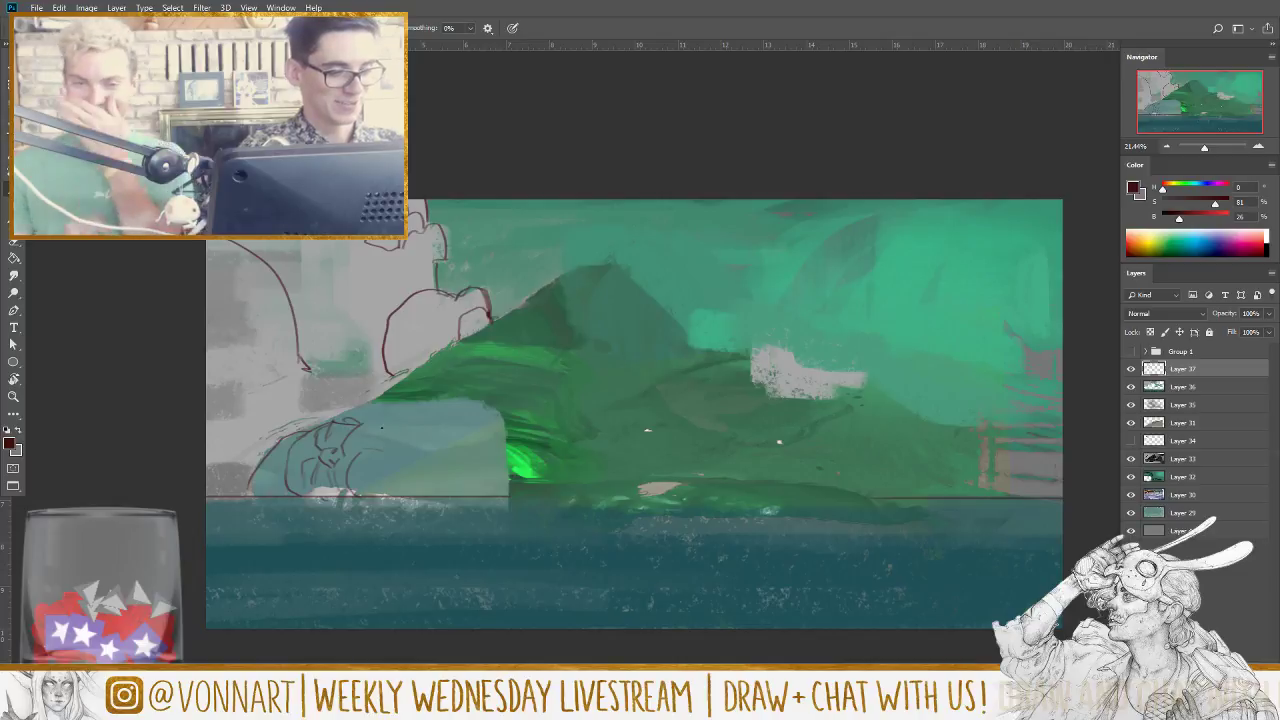
{"action": "mouse_move", "coordinate": [372, 447]}
{"action": "left_mouse_down"}
{"action": "mouse_move", "coordinate": [422, 382]}
{"action": "mouse_move", "coordinate": [480, 372]}
{"action": "left_mouse_up"}
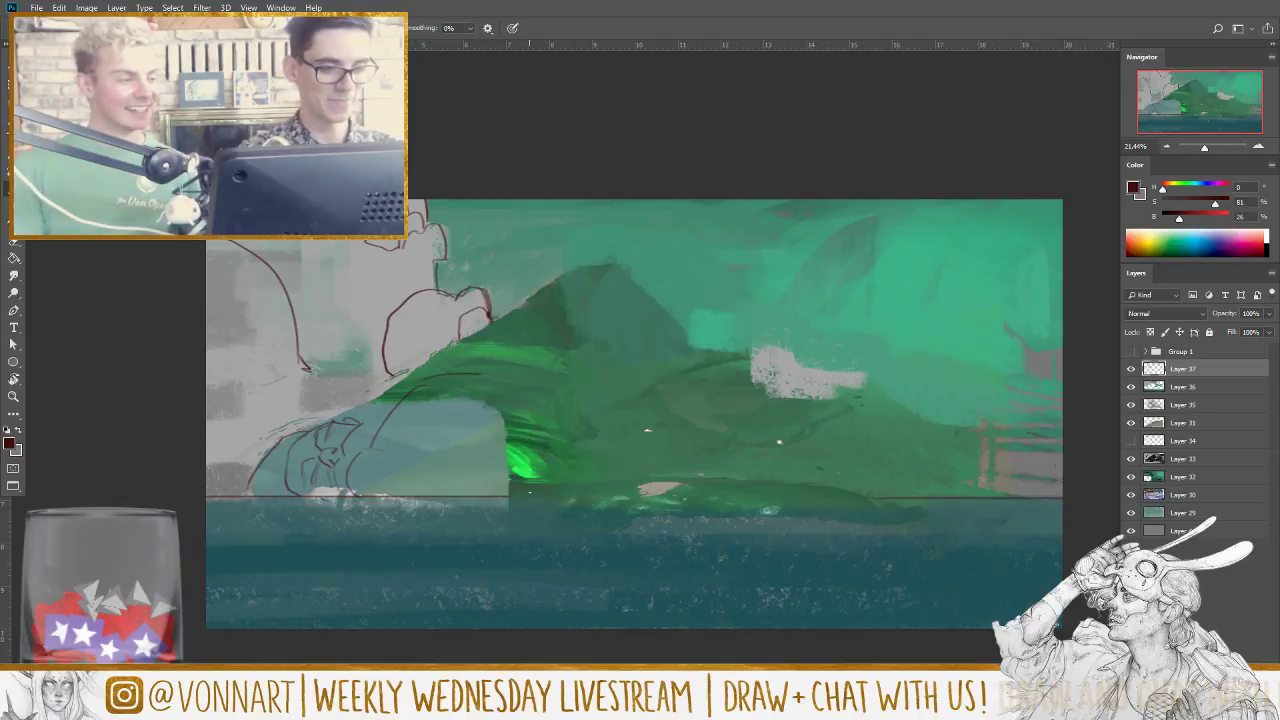
{"action": "mouse_move", "coordinate": [528, 494]}
{"action": "left_mouse_down"}
{"action": "mouse_move", "coordinate": [650, 357]}
{"action": "mouse_move", "coordinate": [724, 301]}
{"action": "mouse_move", "coordinate": [788, 279]}
{"action": "mouse_move", "coordinate": [754, 287]}
{"action": "mouse_move", "coordinate": [821, 321]}
{"action": "mouse_move", "coordinate": [734, 370]}
{"action": "mouse_move", "coordinate": [786, 518]}
{"action": "left_mouse_up"}
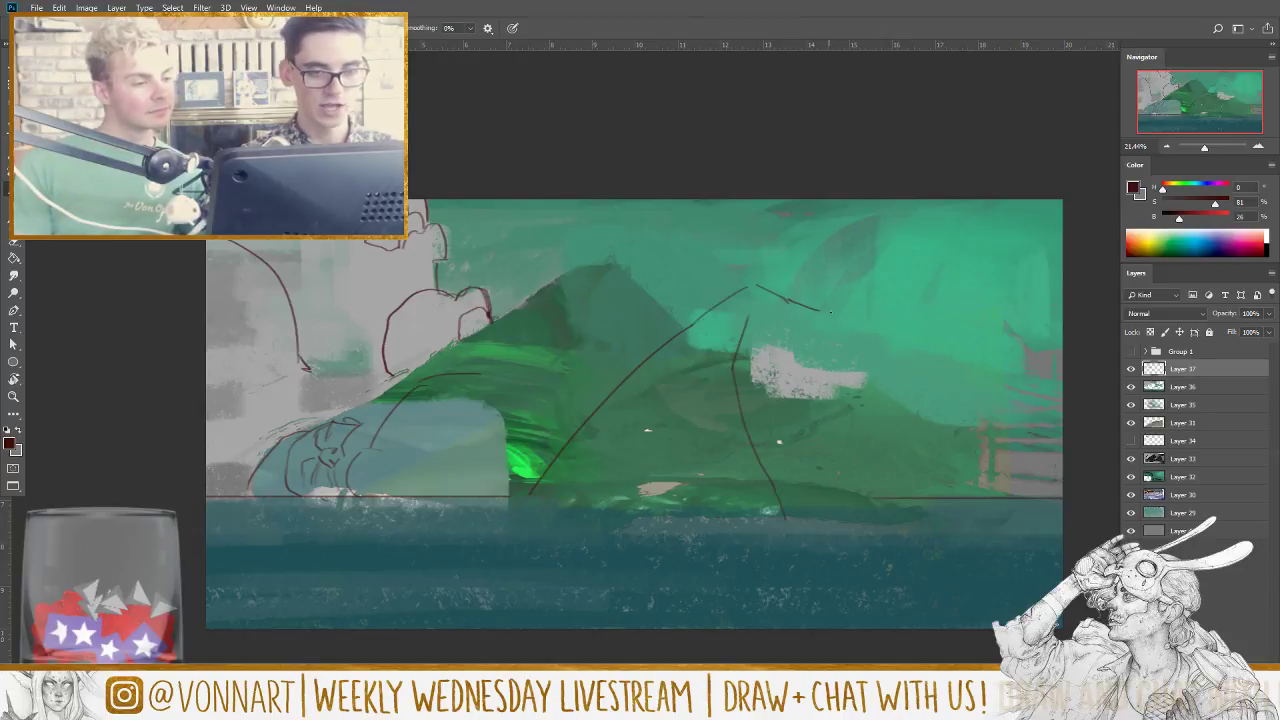
Step: Add dark red outline strokes on Layer 37 to the left and right figures and the arch curves
{"action": "left_click_drag", "start_coordinate": [830, 312], "coordinate": [876, 506]}
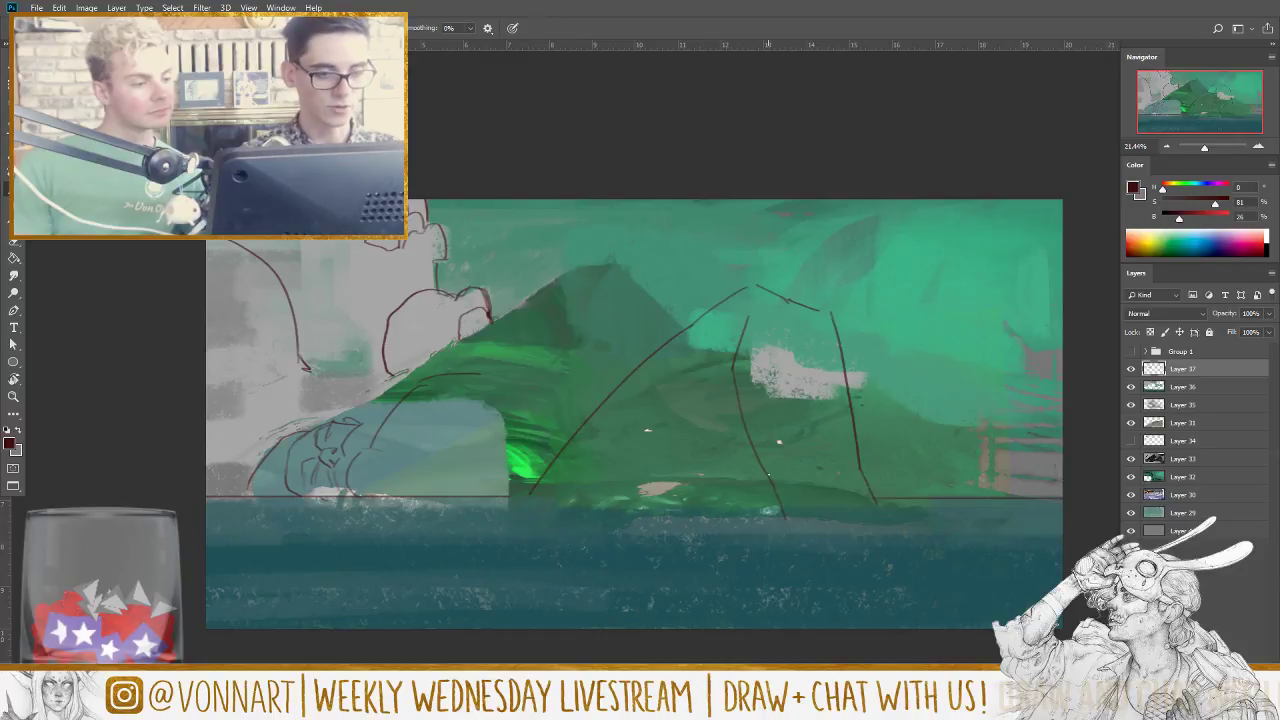
{"action": "left_click_drag", "start_coordinate": [768, 474], "coordinate": [748, 500]}
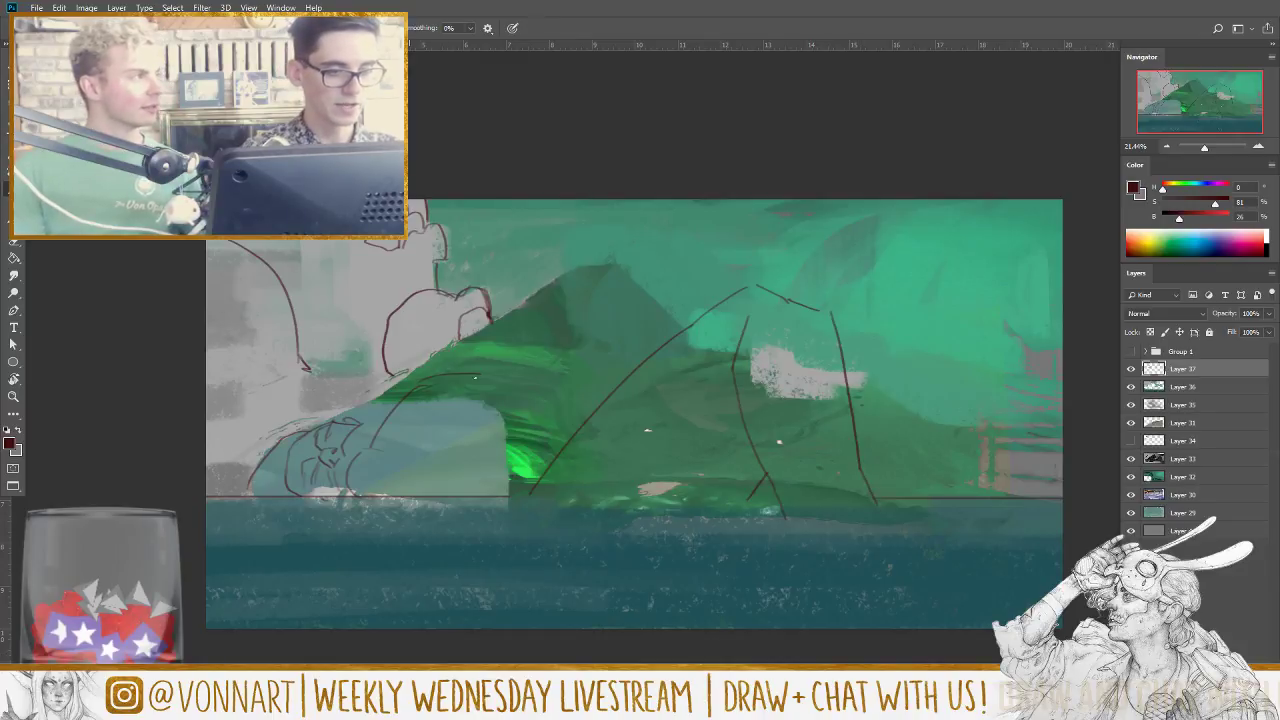
{"action": "left_click_drag", "start_coordinate": [440, 376], "coordinate": [508, 381]}
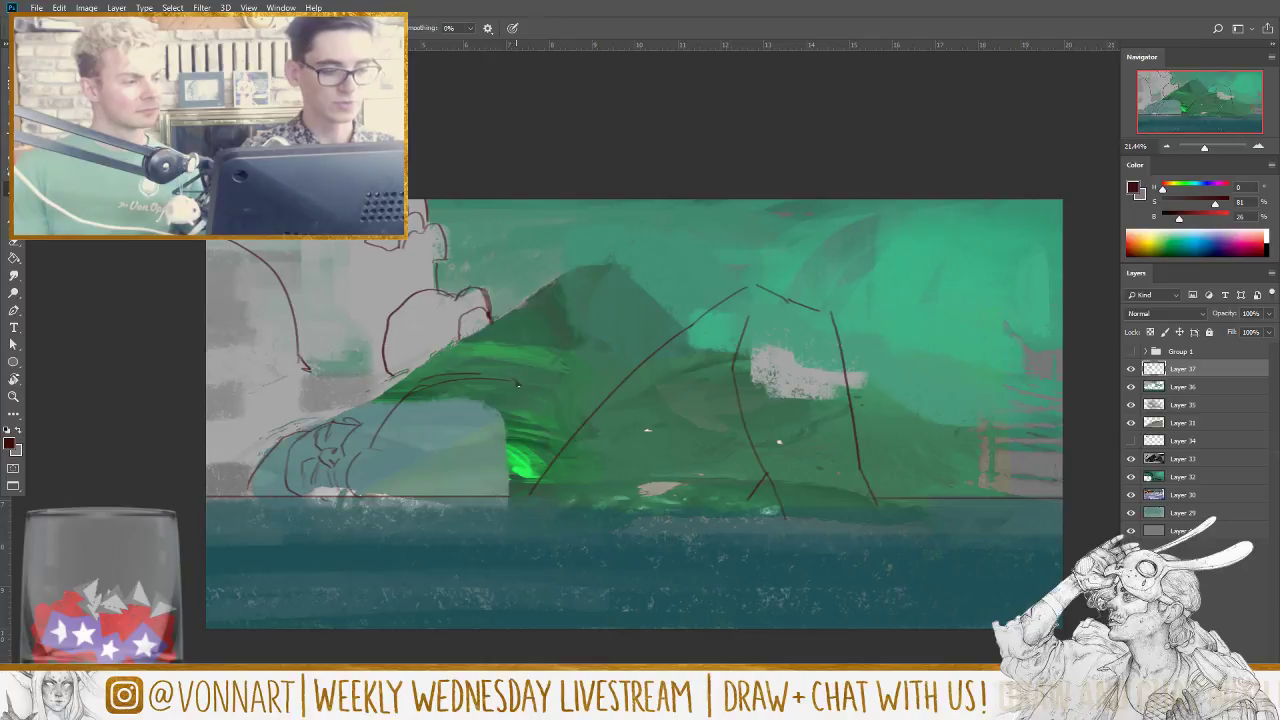
{"action": "mouse_move", "coordinate": [507, 401]}
{"action": "left_mouse_down"}
{"action": "mouse_move", "coordinate": [592, 386]}
{"action": "mouse_move", "coordinate": [561, 396]}
{"action": "mouse_move", "coordinate": [601, 398]}
{"action": "left_mouse_up"}
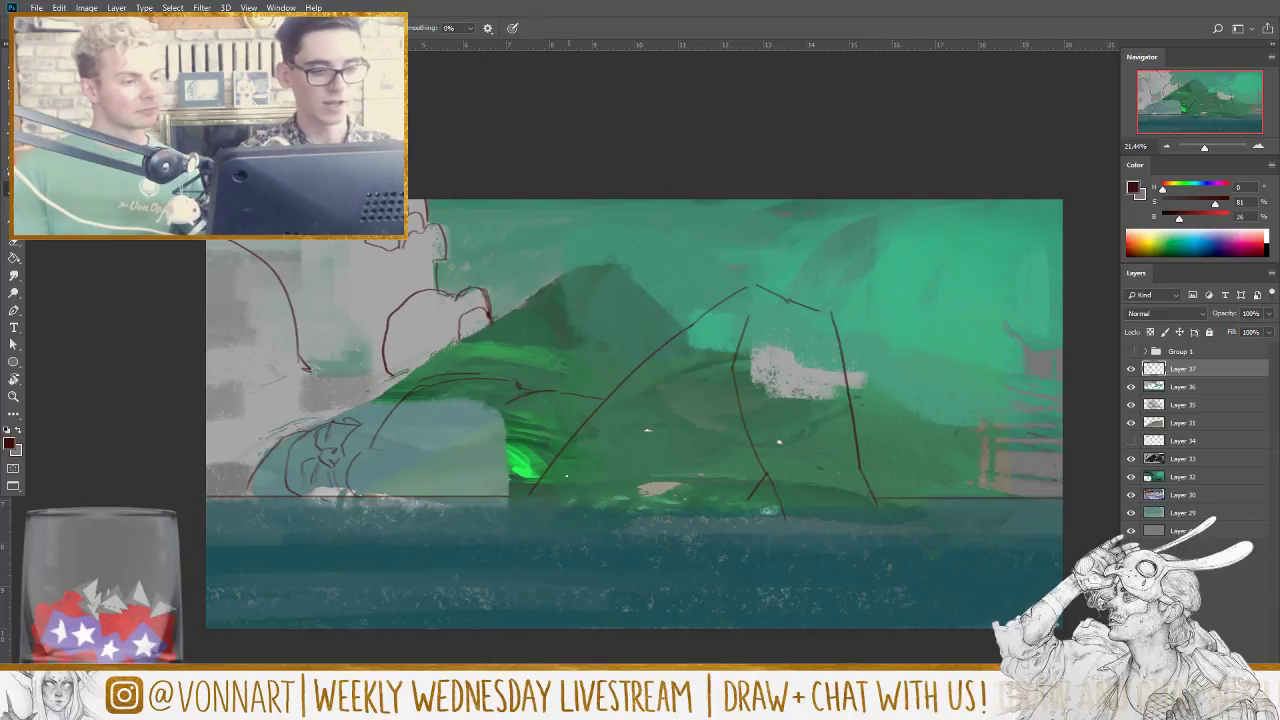
{"action": "left_click_drag", "start_coordinate": [512, 476], "coordinate": [584, 424]}
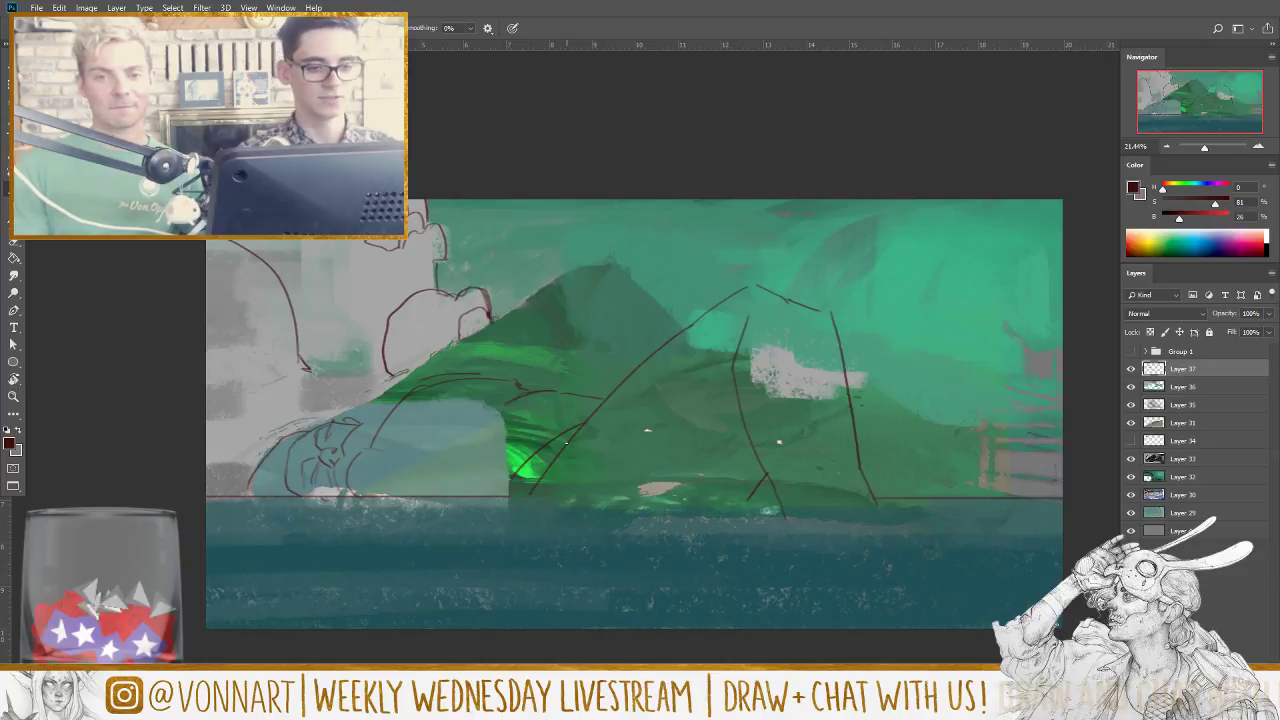
{"action": "mouse_move", "coordinate": [782, 458]}
{"action": "left_mouse_down"}
{"action": "mouse_move", "coordinate": [830, 280]}
{"action": "mouse_move", "coordinate": [786, 256]}
{"action": "mouse_move", "coordinate": [704, 310]}
{"action": "left_mouse_up"}
{"action": "left_click_drag", "start_coordinate": [834, 274], "coordinate": [846, 380]}
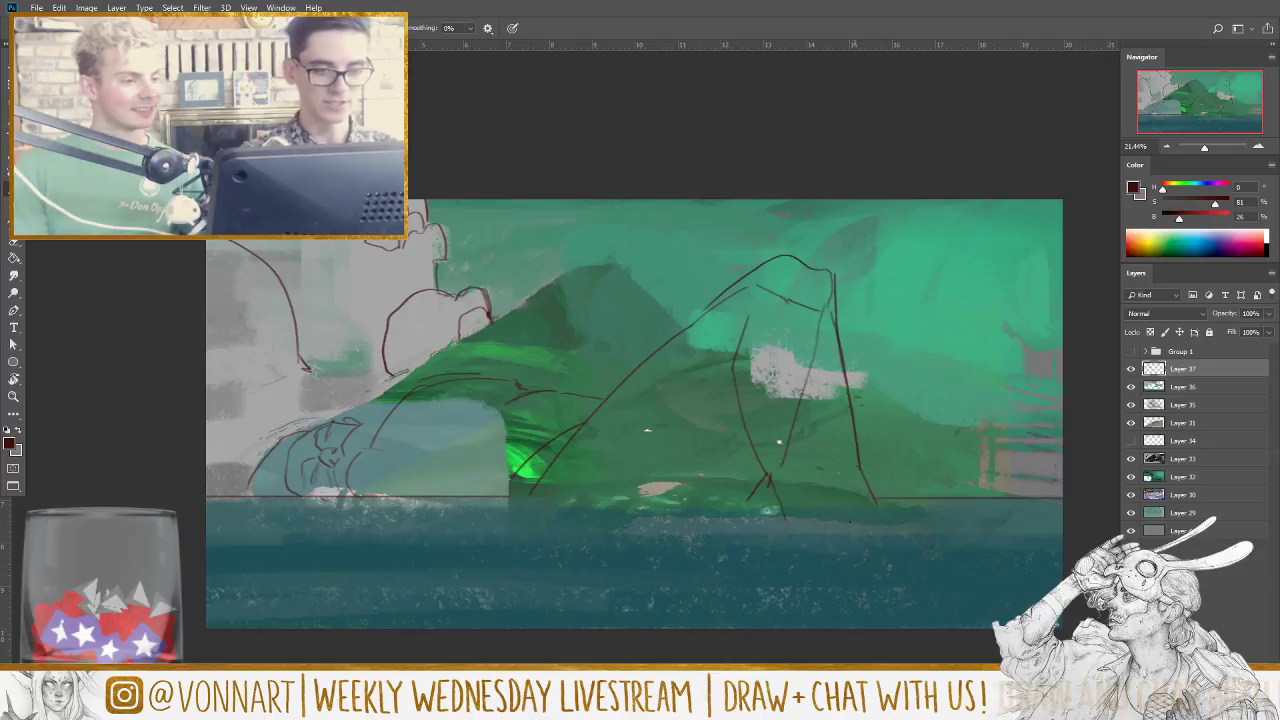
{"action": "mouse_move", "coordinate": [378, 449]}
{"action": "left_mouse_down"}
{"action": "mouse_move", "coordinate": [478, 475]}
{"action": "mouse_move", "coordinate": [506, 490]}
{"action": "left_mouse_up"}
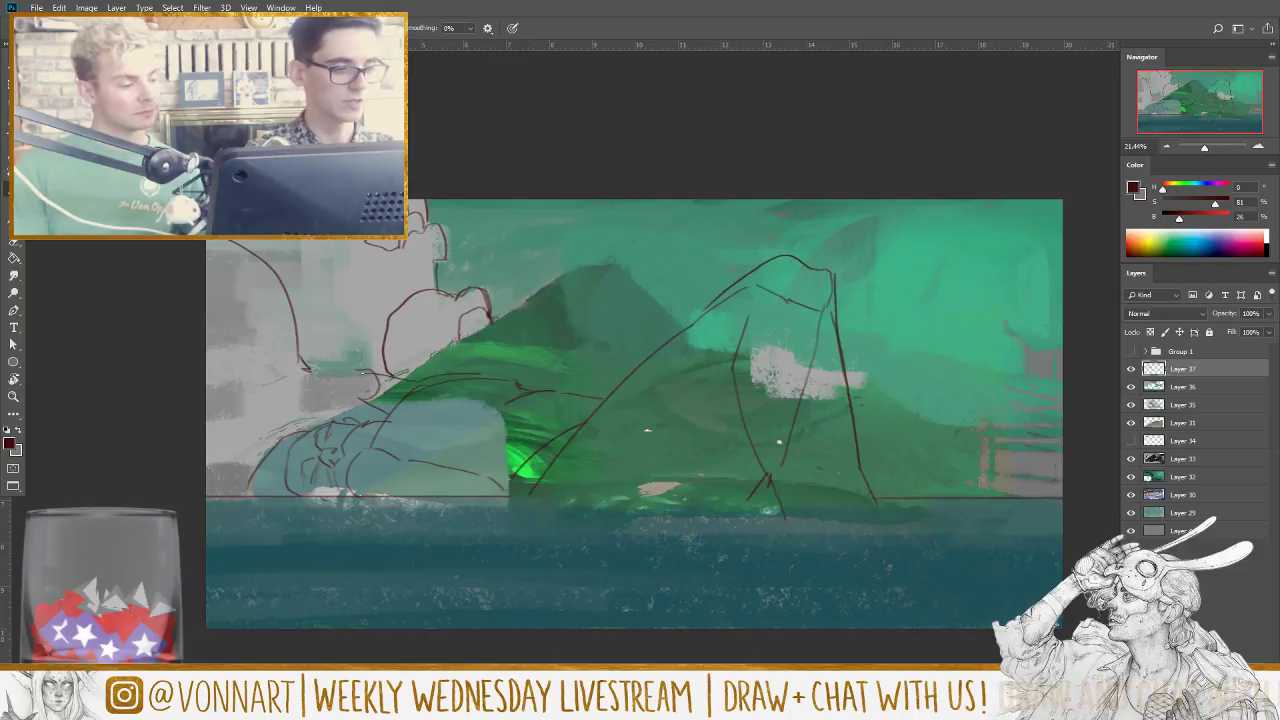
{"action": "left_click_drag", "start_coordinate": [362, 372], "coordinate": [300, 396]}
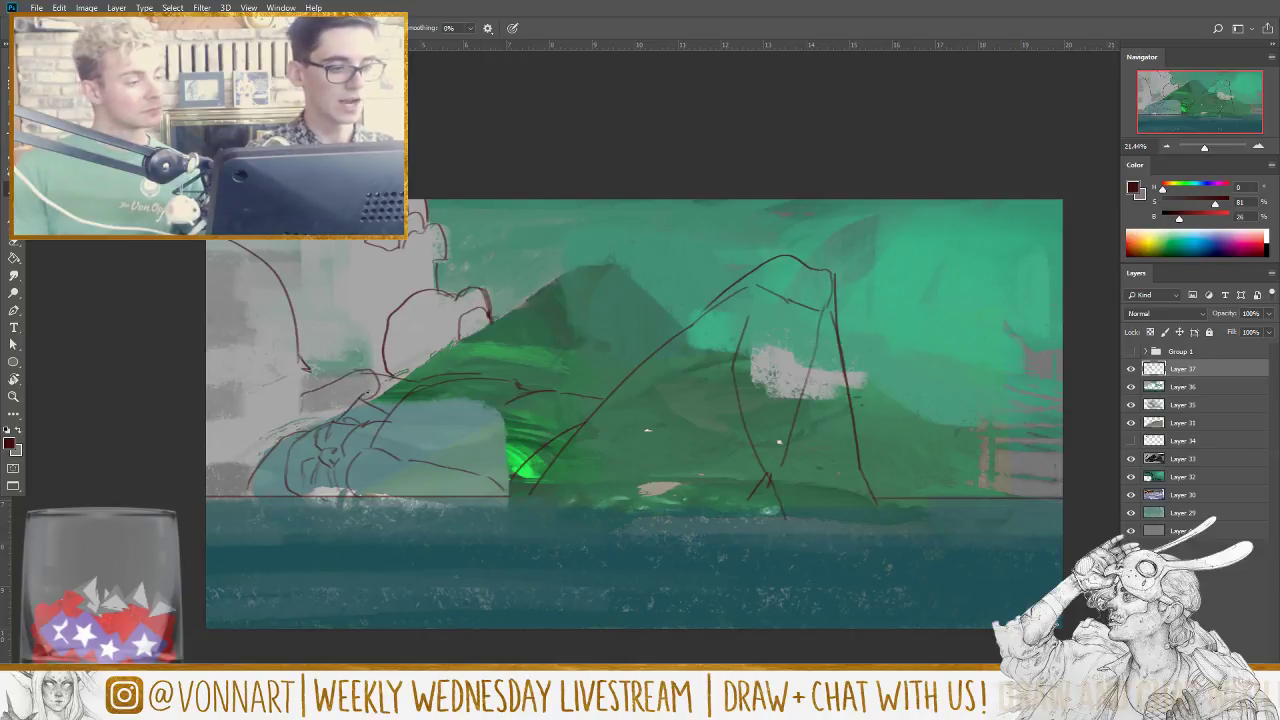
Step: Dismiss the tablet radial menu and add rising curved strokes up the left arch
{"action": "right_click", "coordinate": [465, 473]}
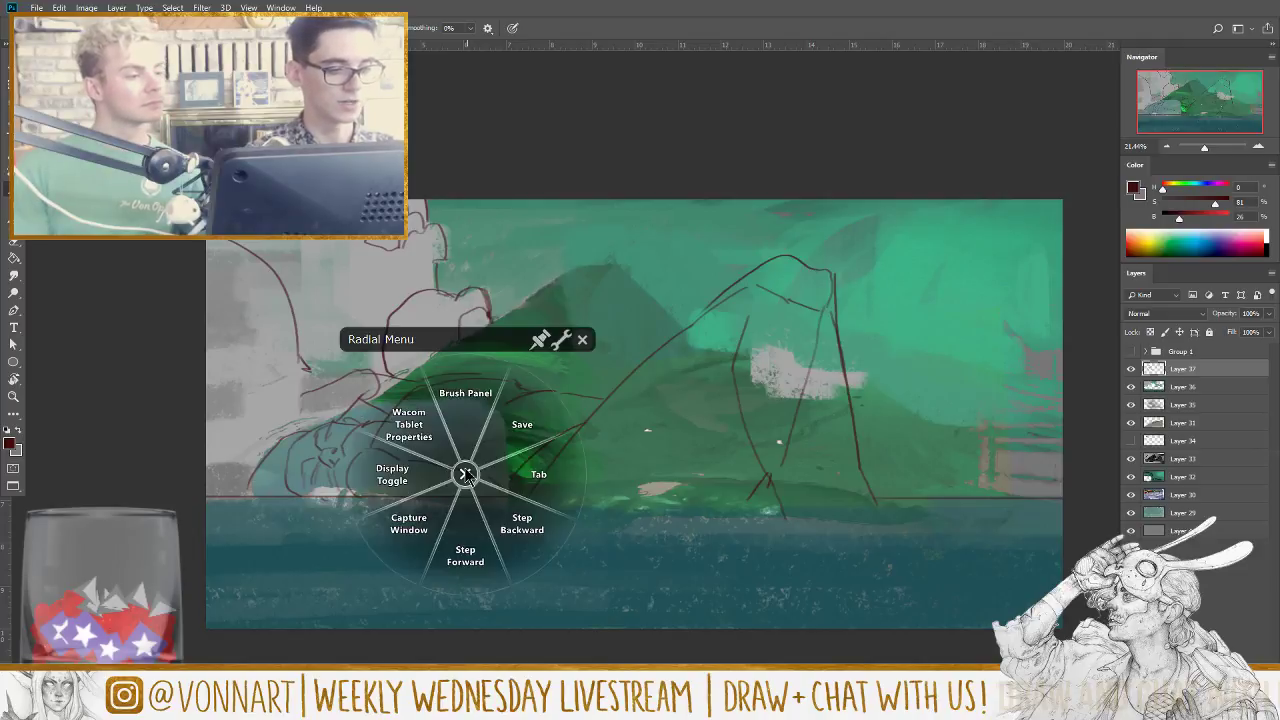
{"action": "left_click", "coordinate": [582, 339]}
{"action": "left_click_drag", "start_coordinate": [462, 468], "coordinate": [515, 386]}
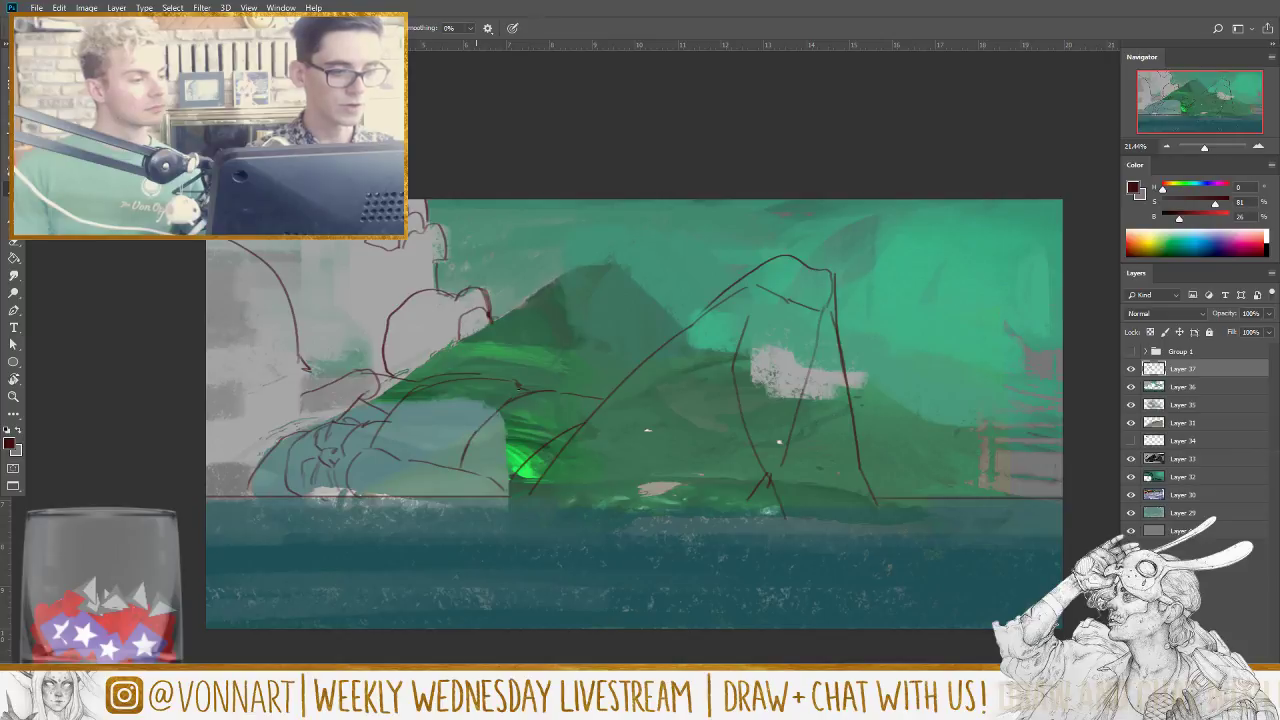
{"action": "left_click_drag", "start_coordinate": [512, 474], "coordinate": [536, 407]}
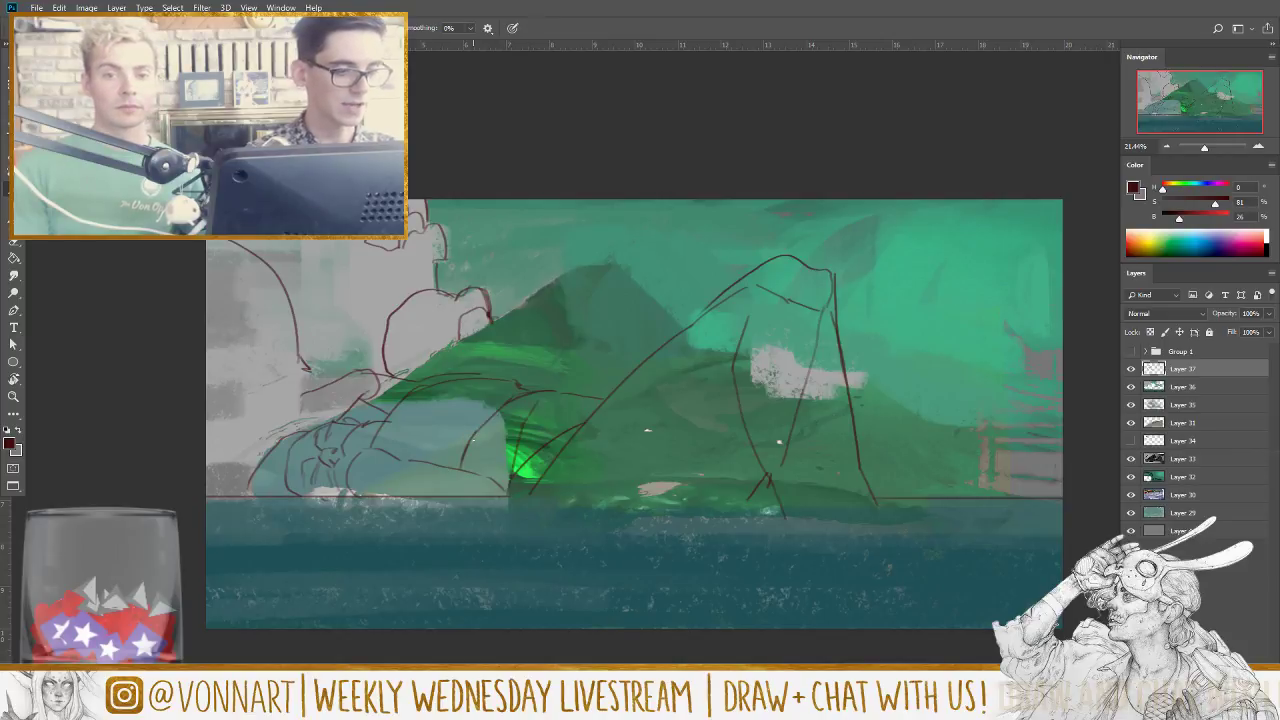
{"action": "left_click_drag", "start_coordinate": [457, 463], "coordinate": [392, 455]}
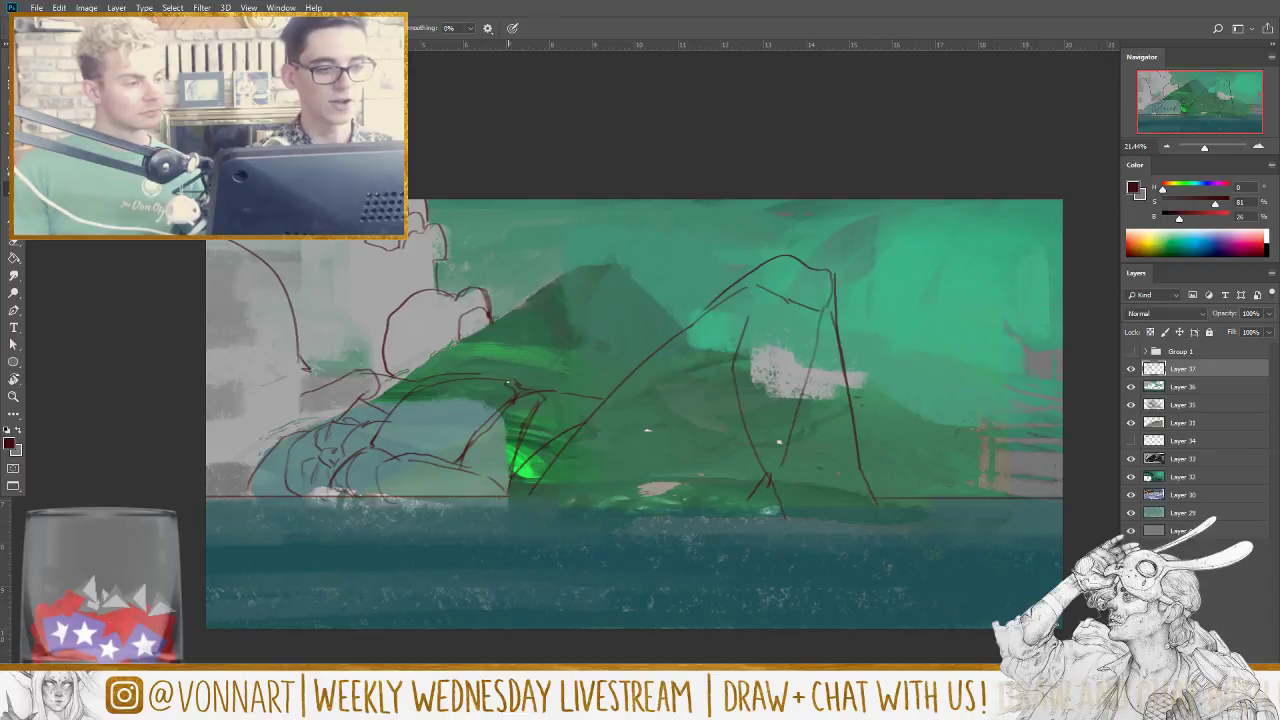
{"action": "mouse_move", "coordinate": [538, 358]}
{"action": "left_mouse_down"}
{"action": "mouse_move", "coordinate": [560, 354]}
{"action": "mouse_move", "coordinate": [591, 399]}
{"action": "left_mouse_up"}
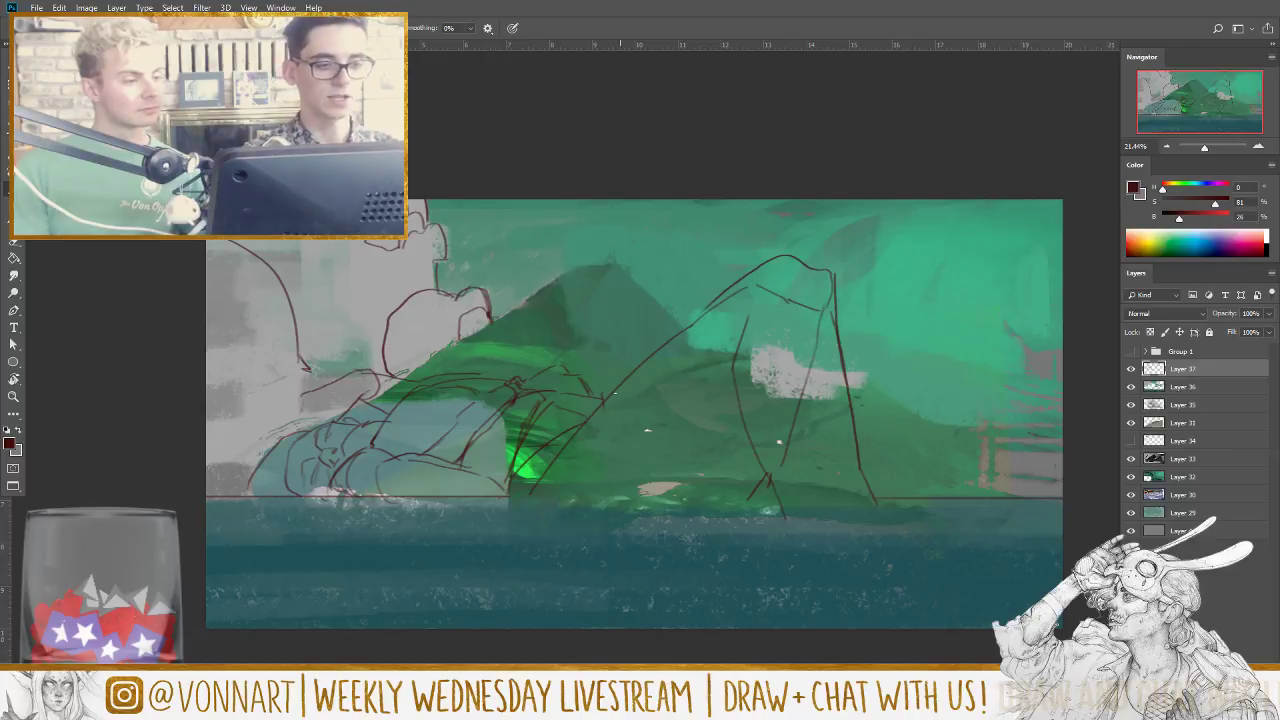
Step: Draw a long line across the green rock, a horizontal waterline, and right-figure strokes
{"action": "mouse_move", "coordinate": [573, 478]}
{"action": "left_mouse_down"}
{"action": "mouse_move", "coordinate": [652, 356]}
{"action": "mouse_move", "coordinate": [712, 298]}
{"action": "left_mouse_up"}
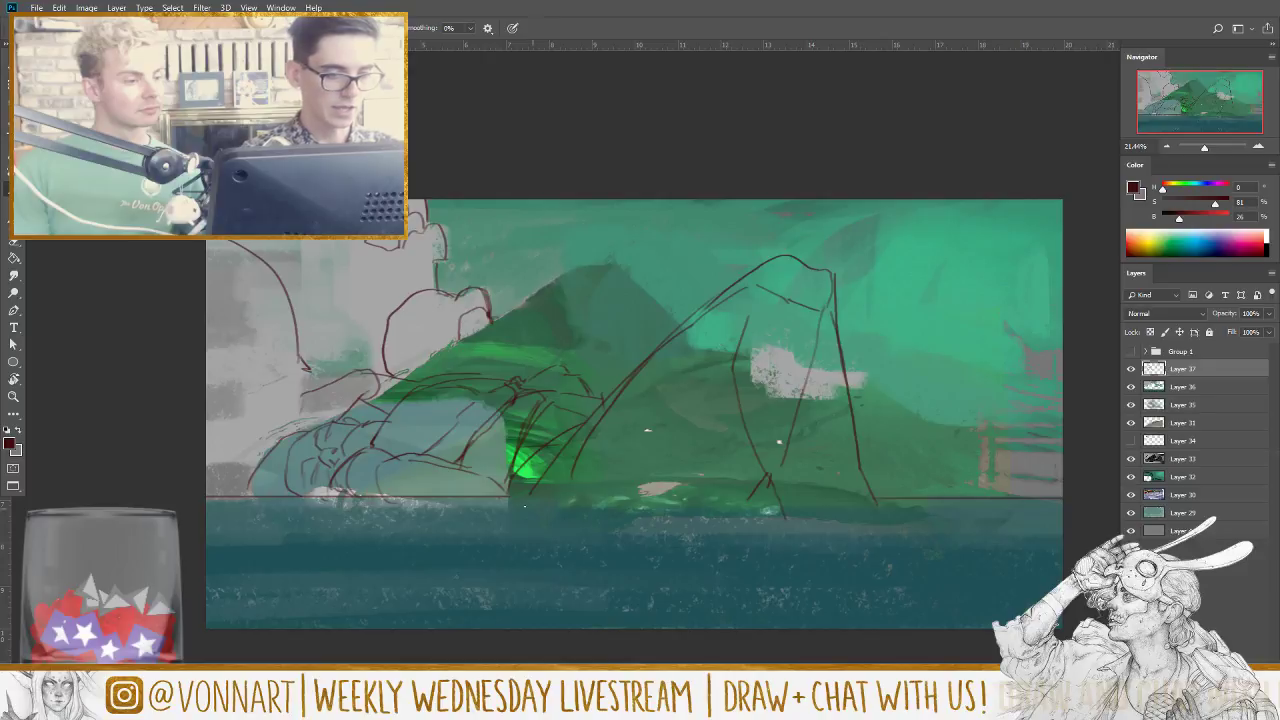
{"action": "left_click_drag", "start_coordinate": [243, 505], "coordinate": [300, 509]}
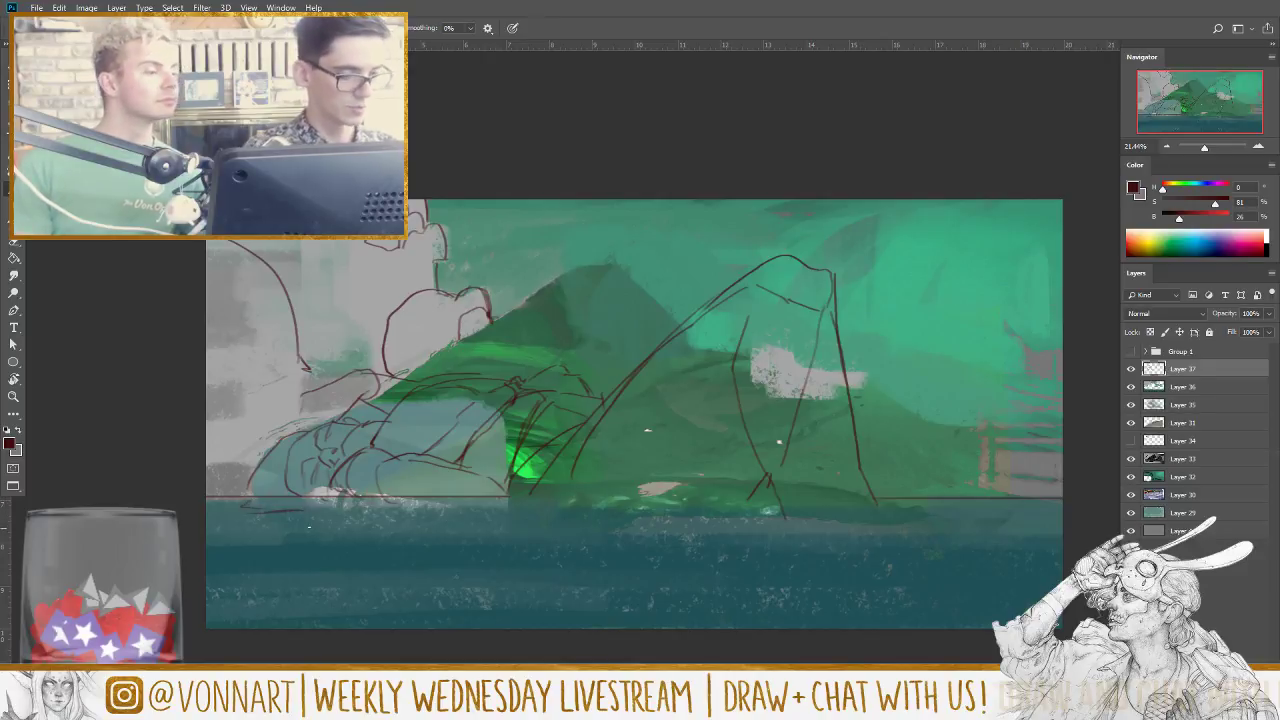
{"action": "left_click_drag", "start_coordinate": [340, 511], "coordinate": [644, 511]}
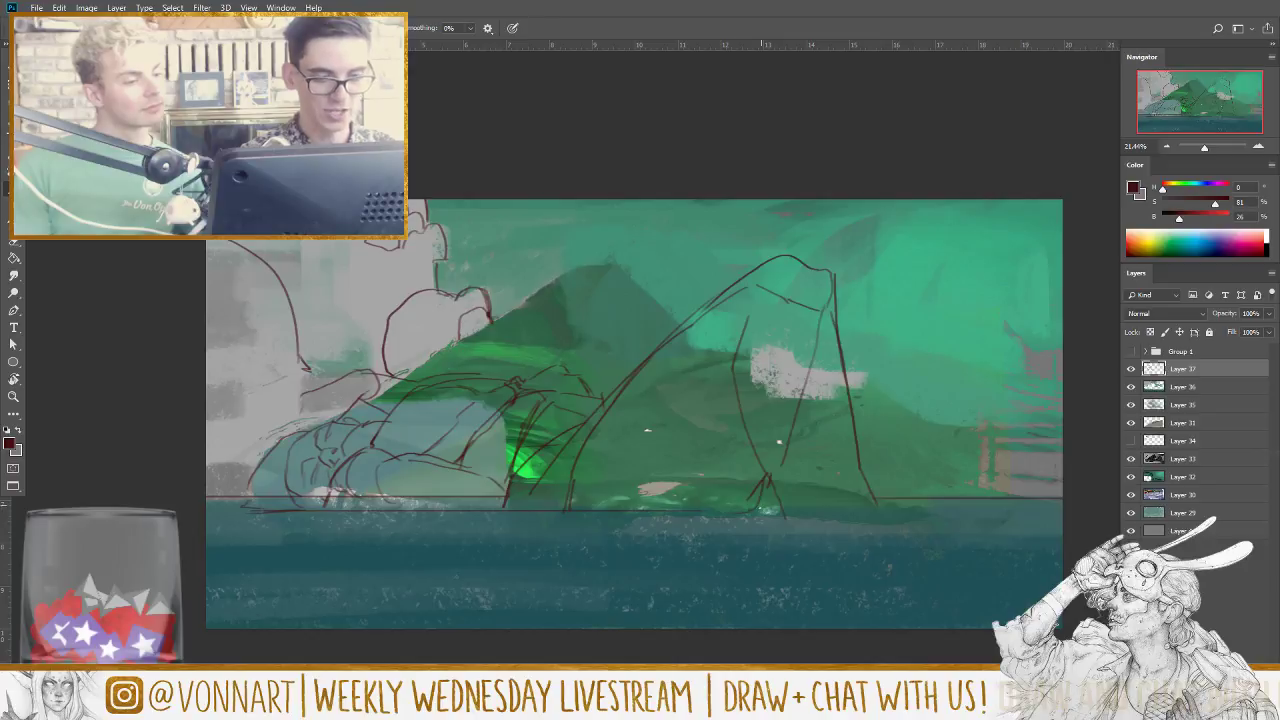
{"action": "left_click_drag", "start_coordinate": [776, 458], "coordinate": [832, 270]}
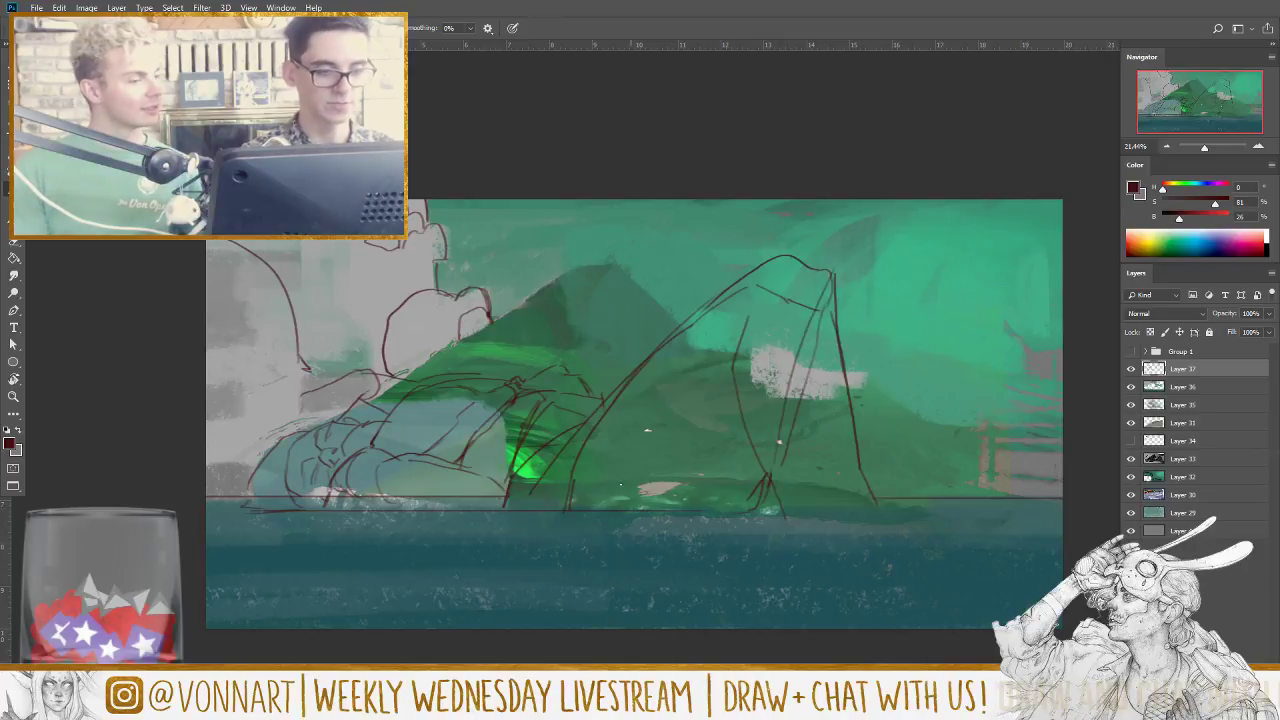
{"action": "mouse_move", "coordinate": [576, 506]}
{"action": "left_mouse_down"}
{"action": "mouse_move", "coordinate": [640, 376]}
{"action": "mouse_move", "coordinate": [790, 260]}
{"action": "mouse_move", "coordinate": [752, 330]}
{"action": "mouse_move", "coordinate": [762, 428]}
{"action": "mouse_move", "coordinate": [797, 522]}
{"action": "left_mouse_up"}
Step: Sketch long curves up the right side and small strokes near the left figure's face
{"action": "mouse_move", "coordinate": [762, 412]}
{"action": "left_mouse_down"}
{"action": "mouse_move", "coordinate": [852, 530]}
{"action": "mouse_move", "coordinate": [906, 490]}
{"action": "left_mouse_up"}
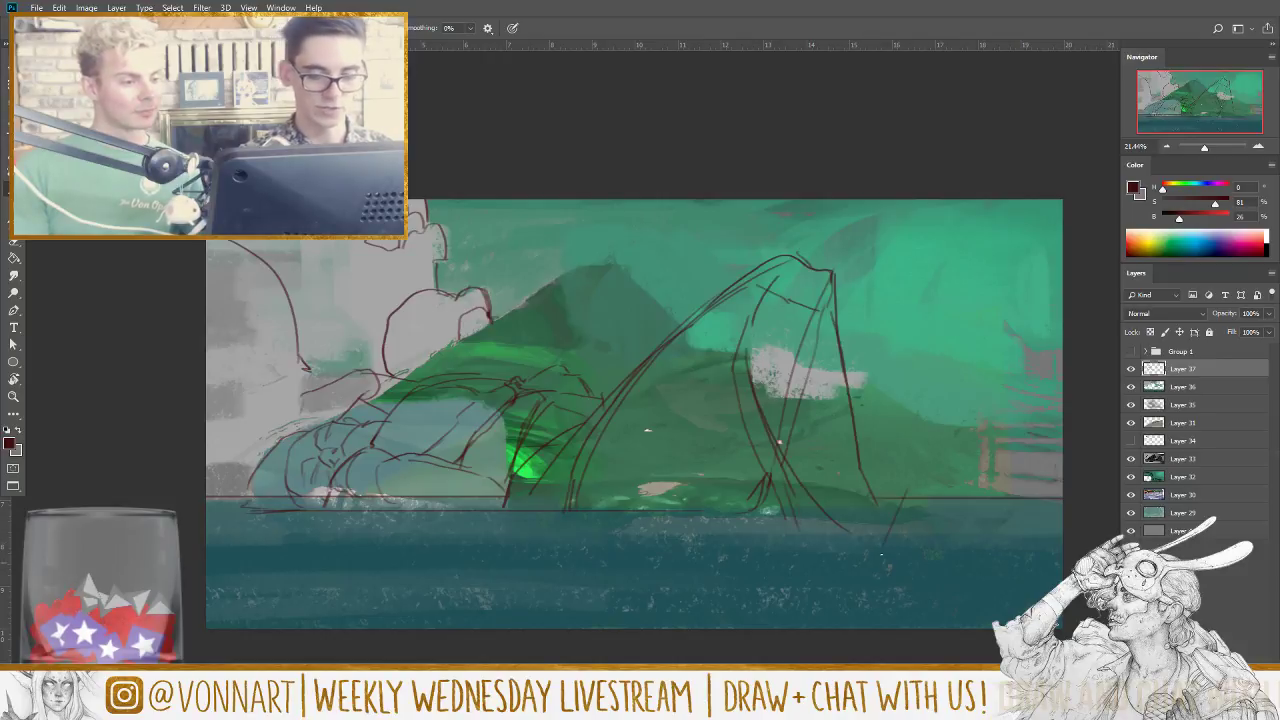
{"action": "mouse_move", "coordinate": [924, 555]}
{"action": "left_mouse_down"}
{"action": "mouse_move", "coordinate": [942, 389]}
{"action": "mouse_move", "coordinate": [943, 404]}
{"action": "mouse_move", "coordinate": [900, 268]}
{"action": "left_mouse_up"}
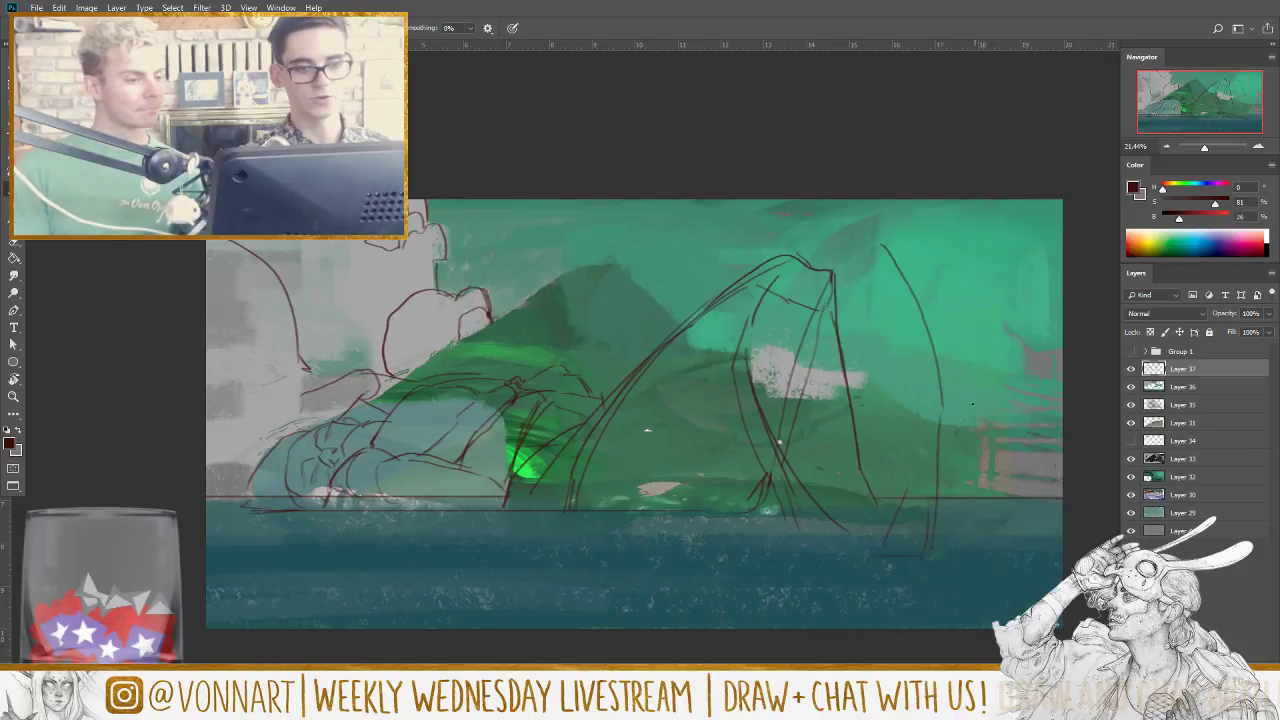
{"action": "left_click_drag", "start_coordinate": [888, 248], "coordinate": [850, 200]}
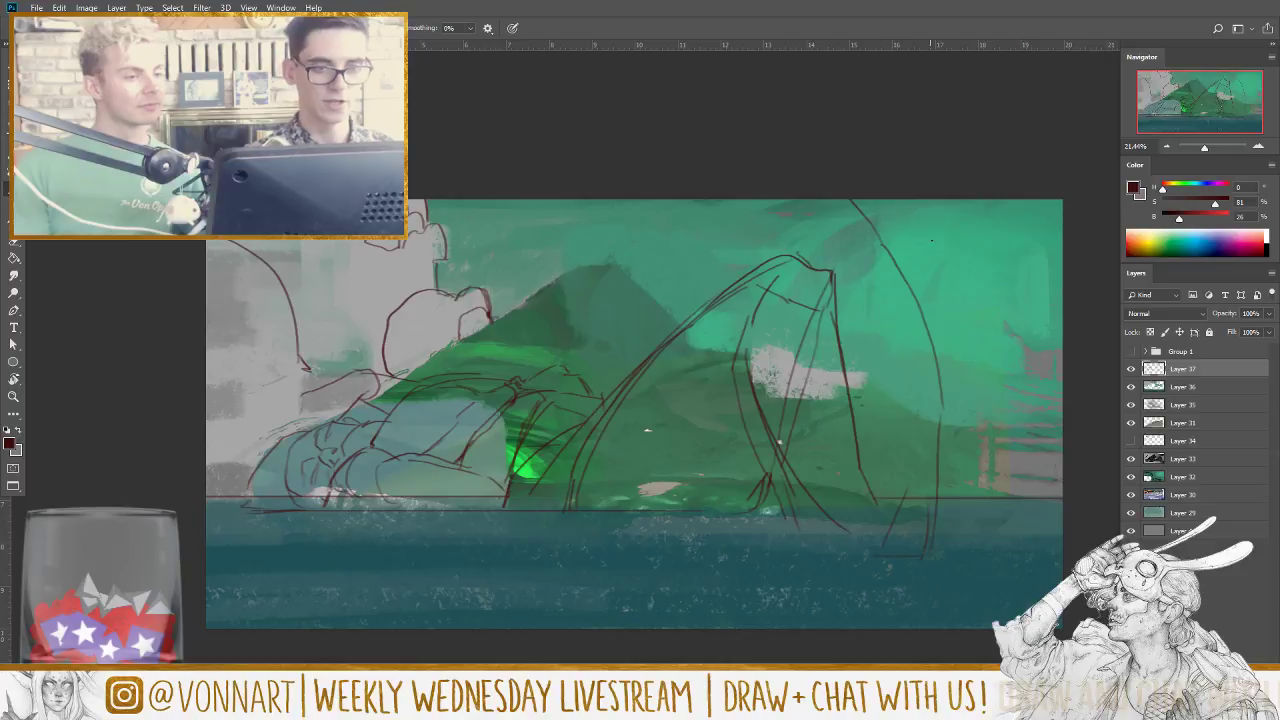
{"action": "mouse_move", "coordinate": [938, 456]}
{"action": "left_mouse_down"}
{"action": "mouse_move", "coordinate": [963, 352]}
{"action": "mouse_move", "coordinate": [957, 298]}
{"action": "mouse_move", "coordinate": [866, 176]}
{"action": "mouse_move", "coordinate": [843, 204]}
{"action": "mouse_move", "coordinate": [821, 188]}
{"action": "mouse_move", "coordinate": [896, 397]}
{"action": "mouse_move", "coordinate": [895, 368]}
{"action": "mouse_move", "coordinate": [939, 398]}
{"action": "mouse_move", "coordinate": [897, 414]}
{"action": "mouse_move", "coordinate": [920, 490]}
{"action": "left_mouse_up"}
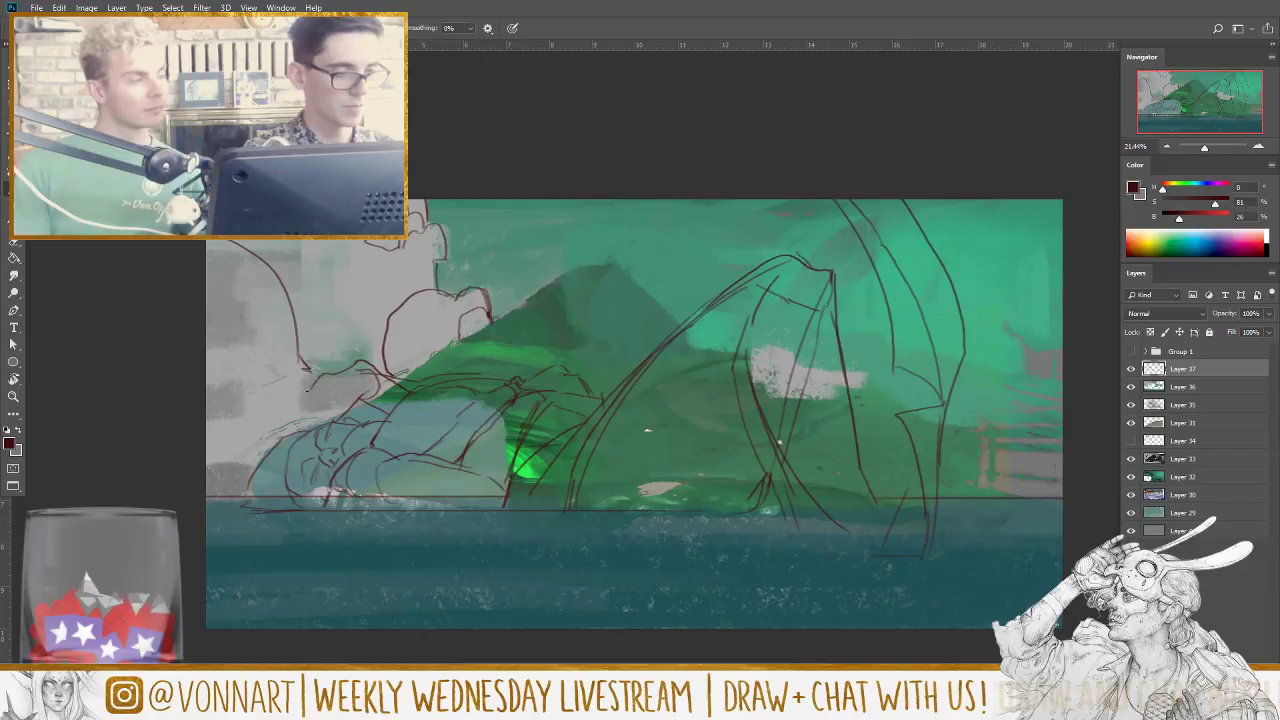
{"action": "left_click_drag", "start_coordinate": [318, 403], "coordinate": [322, 394]}
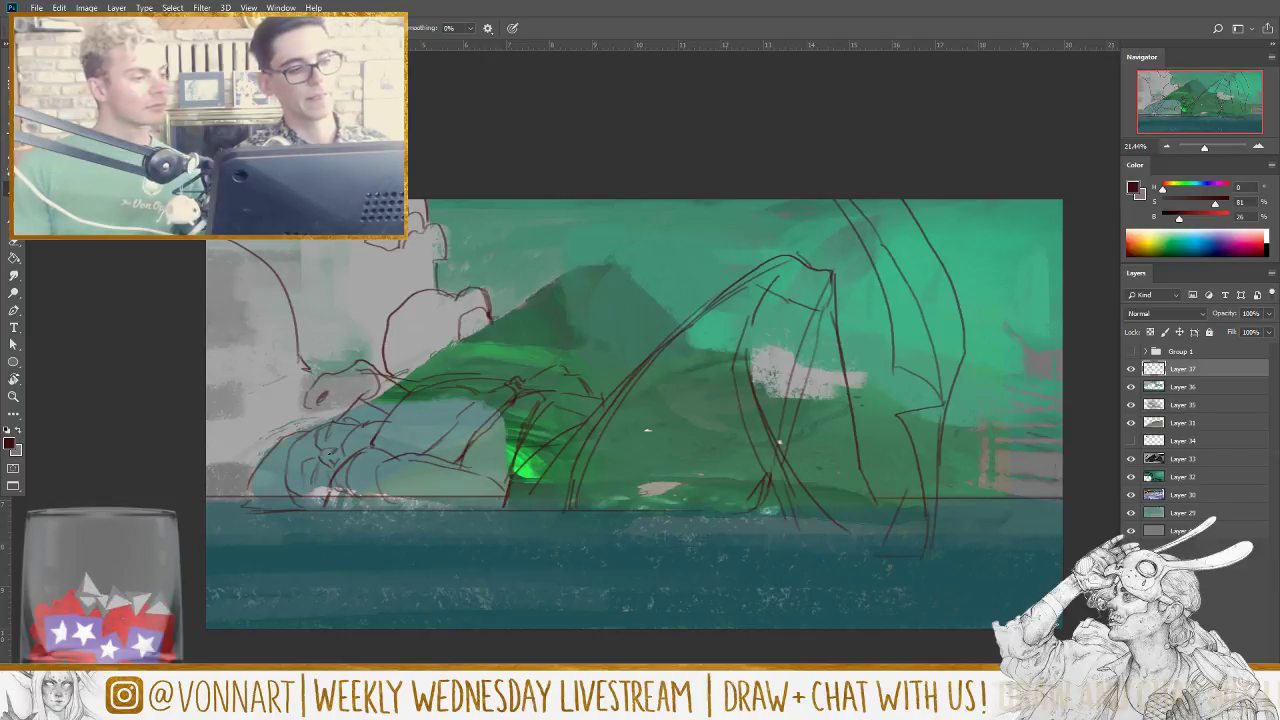
{"action": "key", "text": "ctrl+z"}
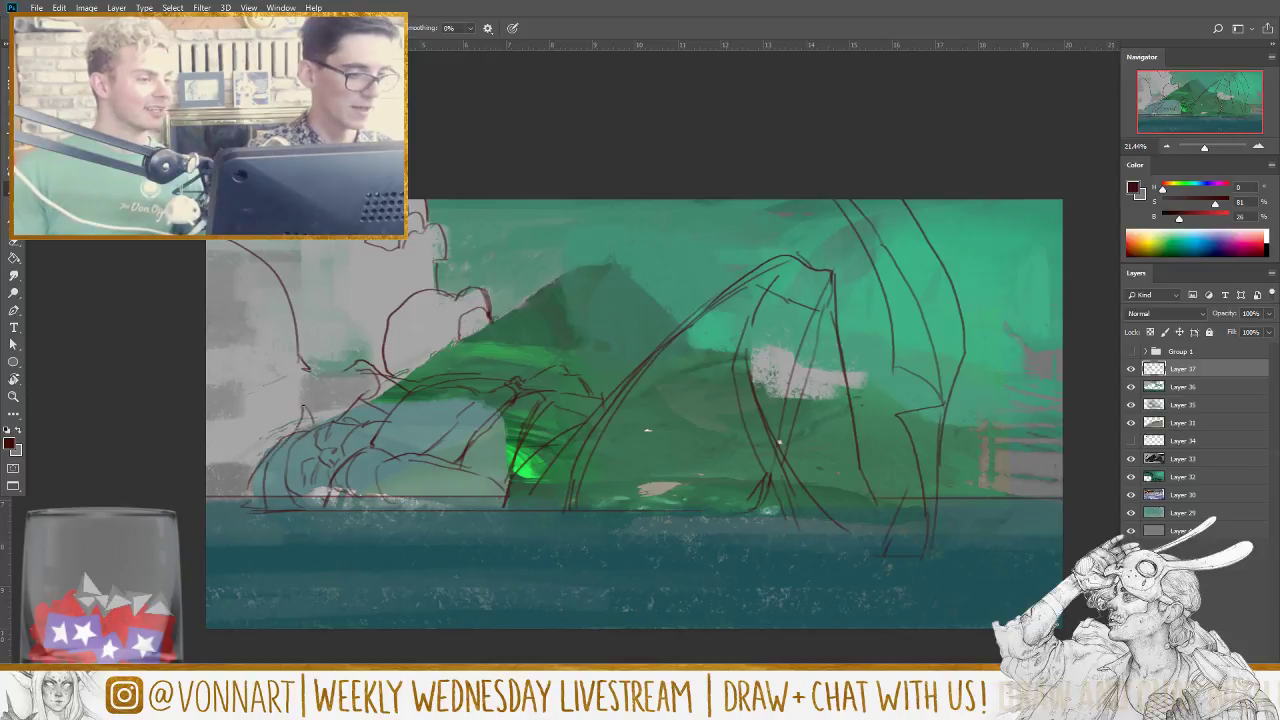
{"action": "mouse_move", "coordinate": [304, 407]}
{"action": "left_mouse_down"}
{"action": "mouse_move", "coordinate": [316, 418]}
{"action": "mouse_move", "coordinate": [266, 468]}
{"action": "mouse_move", "coordinate": [272, 498]}
{"action": "mouse_move", "coordinate": [263, 434]}
{"action": "left_mouse_up"}
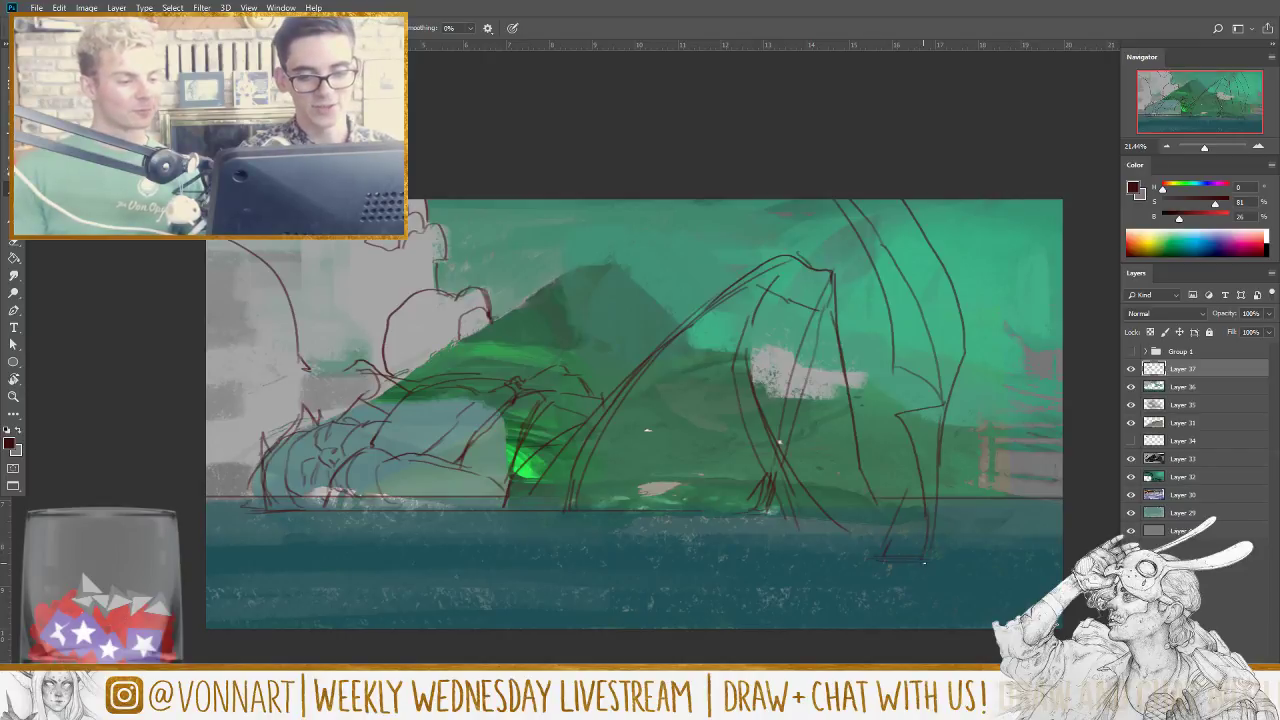
Step: Add several horizontal lines below the horizon across the bottom of the scene
{"action": "left_click_drag", "start_coordinate": [923, 562], "coordinate": [974, 561]}
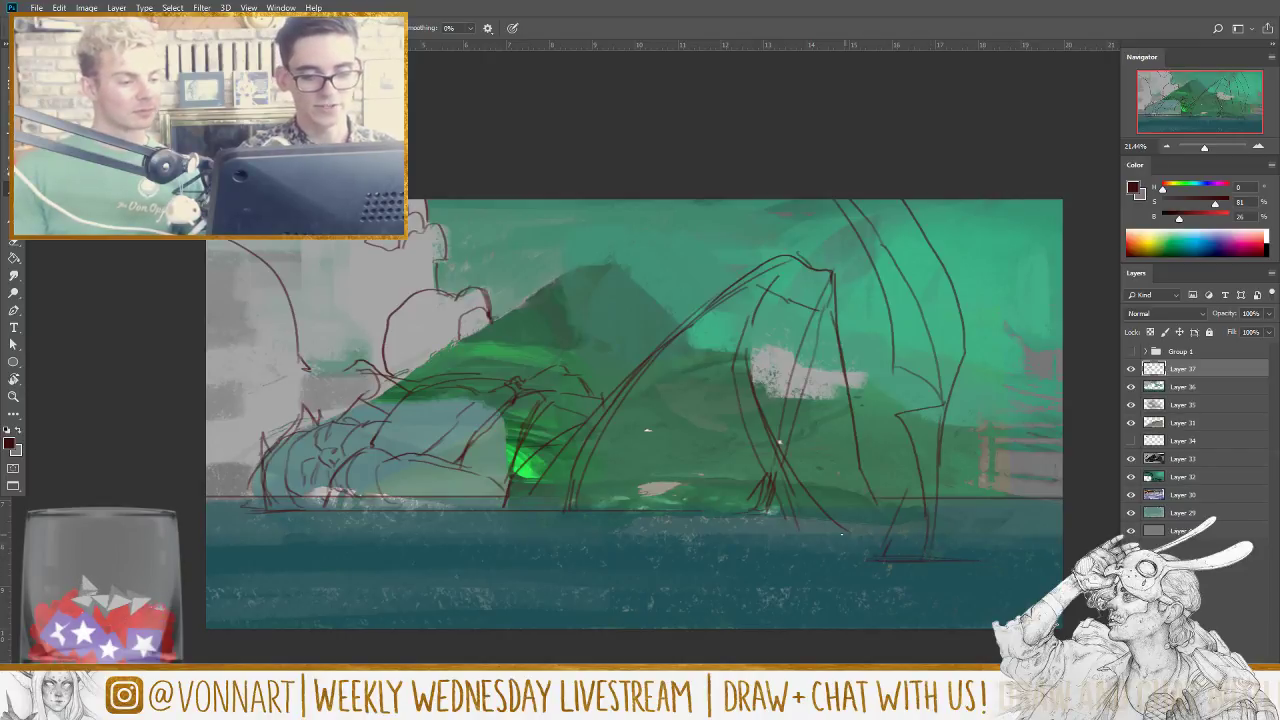
{"action": "left_click_drag", "start_coordinate": [862, 535], "coordinate": [884, 537]}
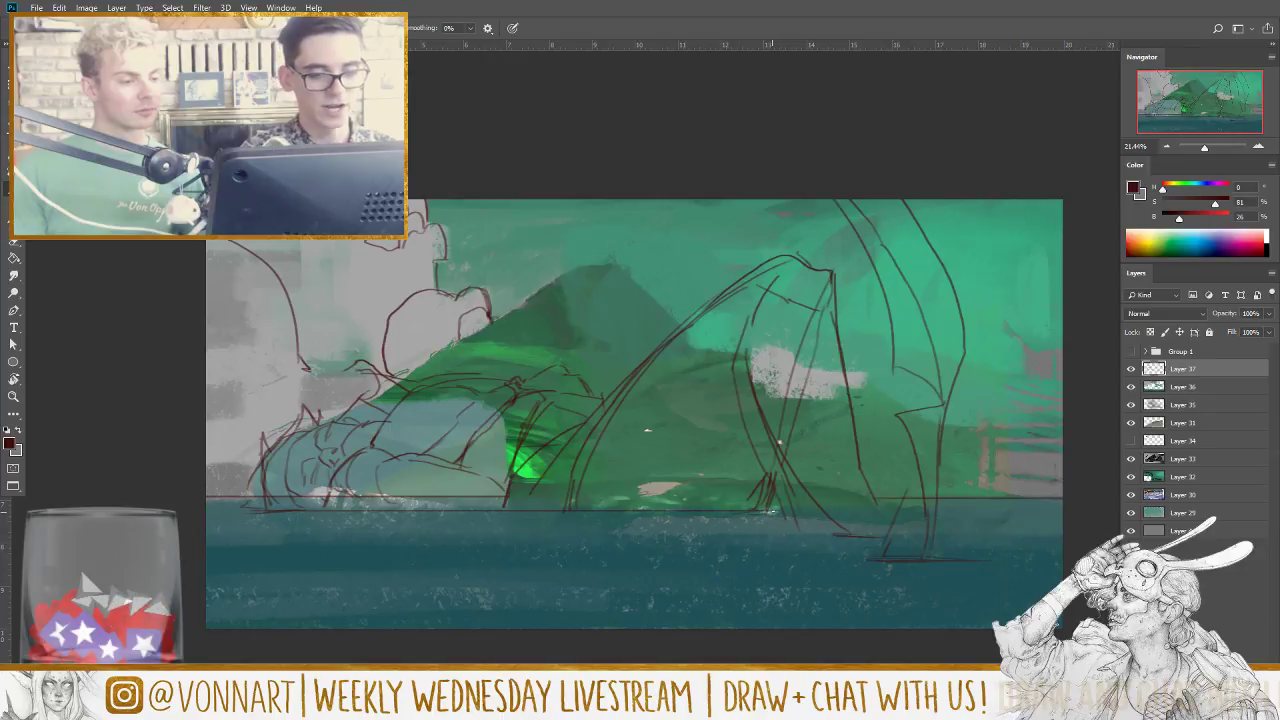
{"action": "left_click_drag", "start_coordinate": [248, 515], "coordinate": [678, 516]}
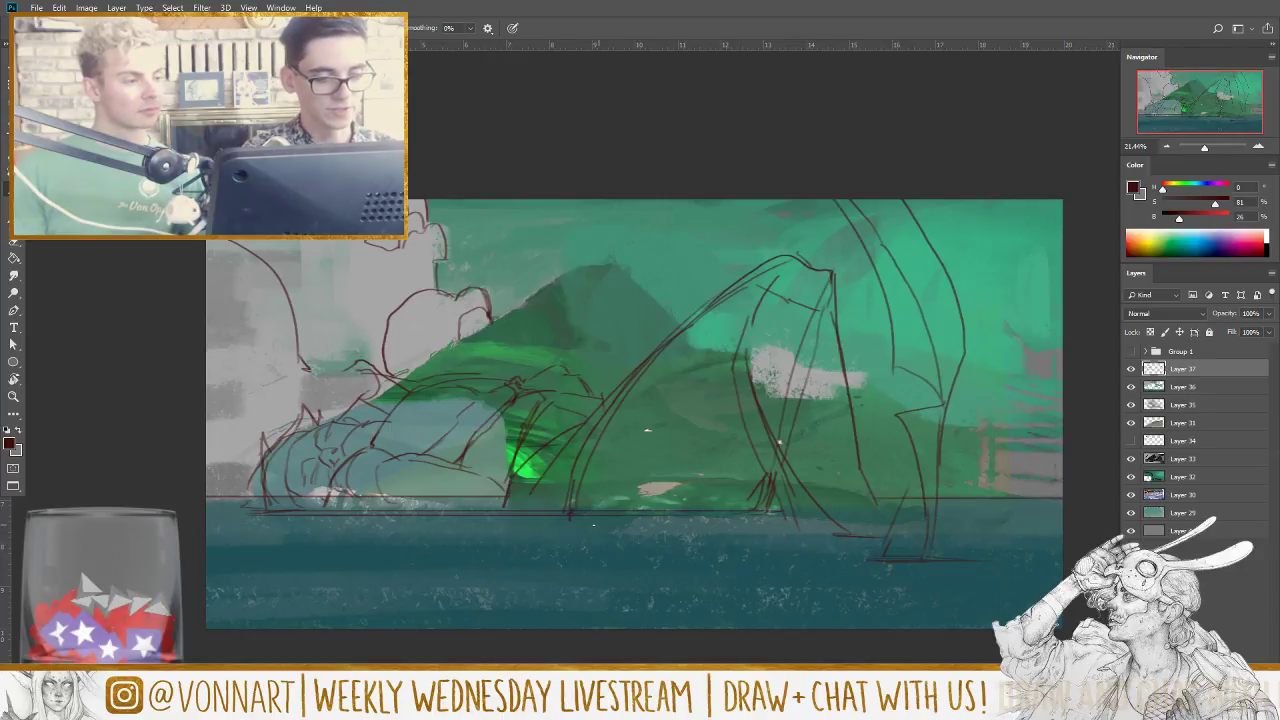
{"action": "left_click_drag", "start_coordinate": [566, 521], "coordinate": [774, 517]}
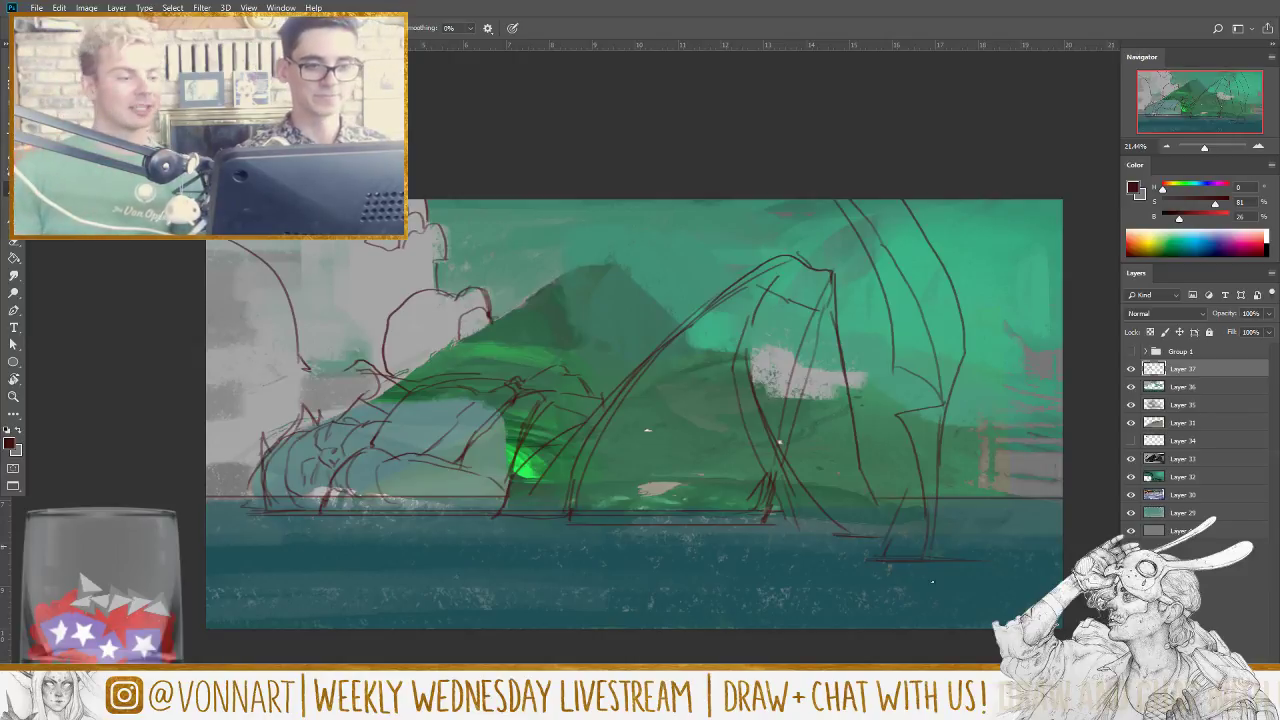
Step: Sketch legs below the right figure and flip the canvas to check the composition
{"action": "mouse_move", "coordinate": [887, 568]}
{"action": "left_mouse_down"}
{"action": "mouse_move", "coordinate": [880, 625]}
{"action": "mouse_move", "coordinate": [920, 625]}
{"action": "left_mouse_up"}
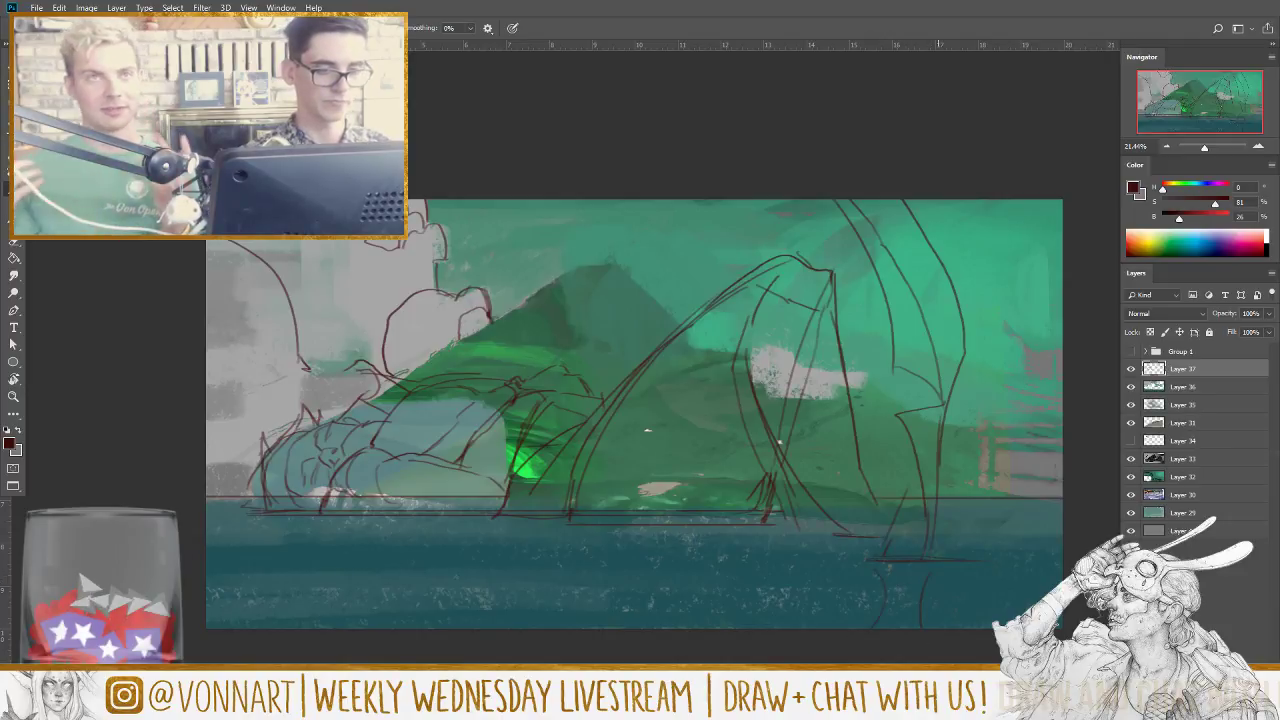
{"action": "key", "text": "ctrl+shift+h"}
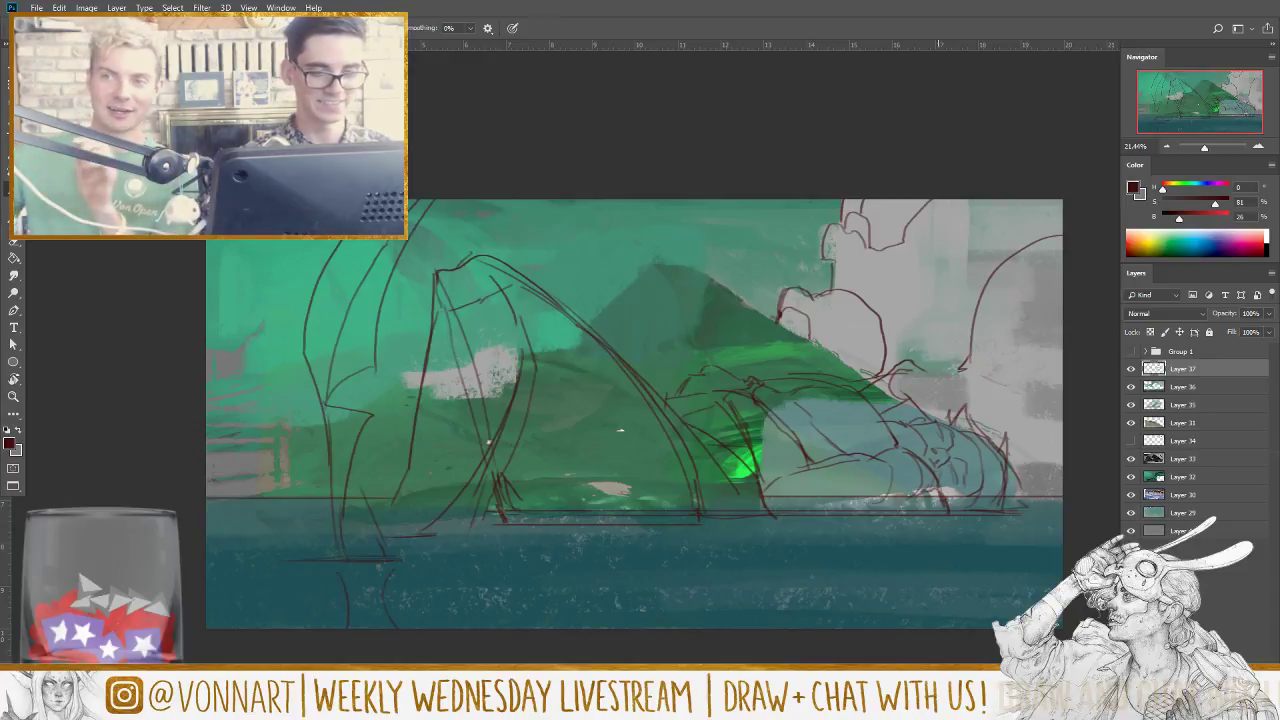
{"action": "key", "text": "ctrl+shift+h"}
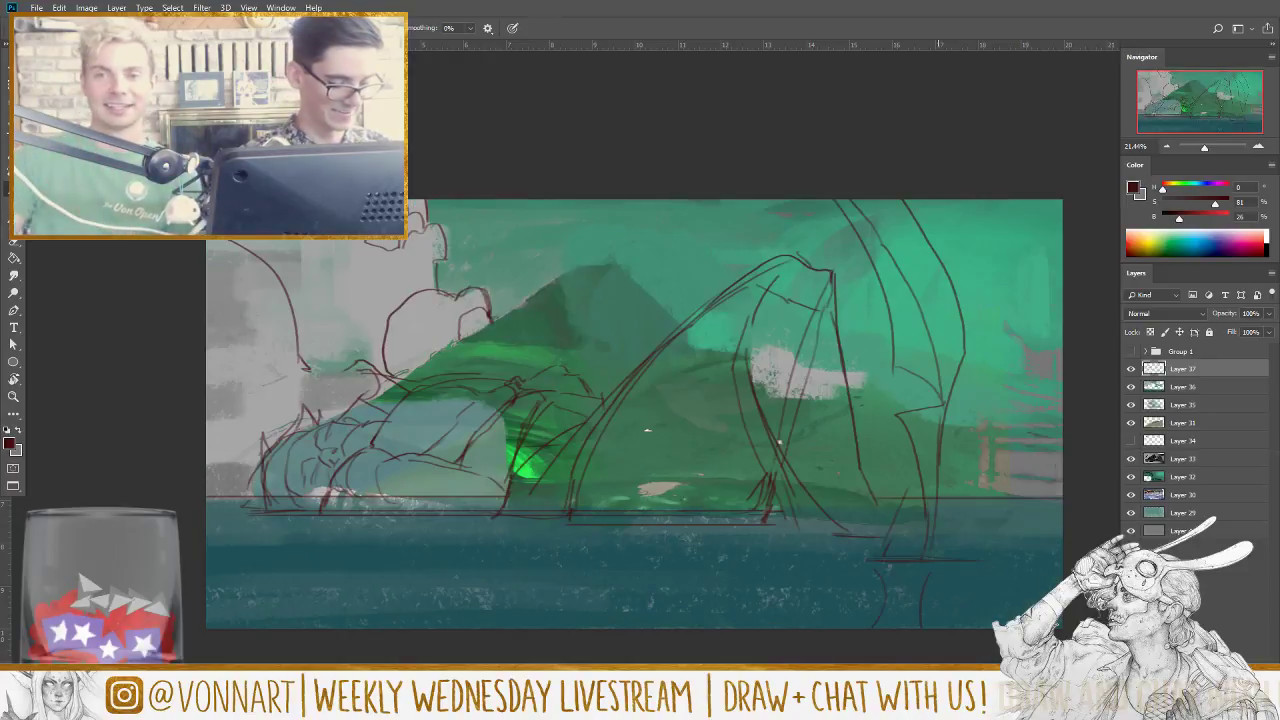
Step: Repaint the mountain ridge and slopes in sampled teal and darker greens, then show Group 1
{"action": "left_click", "coordinate": [681, 289], "text": "alt"}
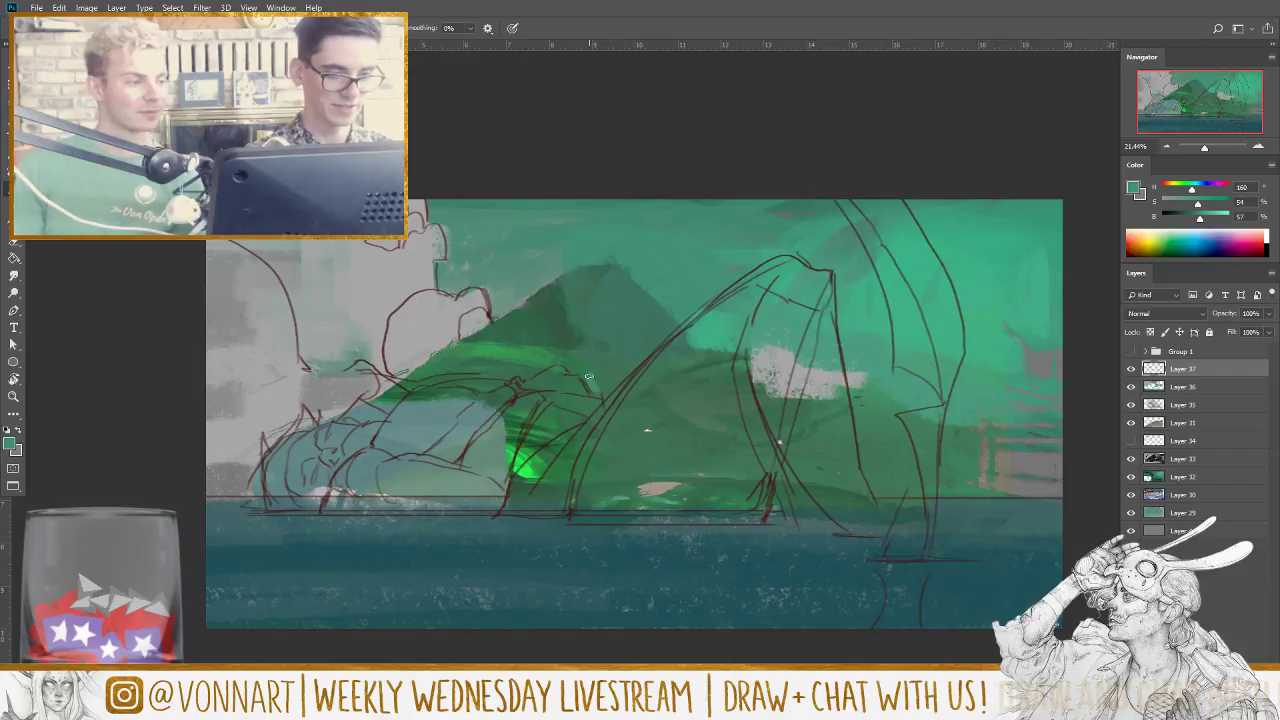
{"action": "left_click_drag", "start_coordinate": [602, 392], "coordinate": [646, 352]}
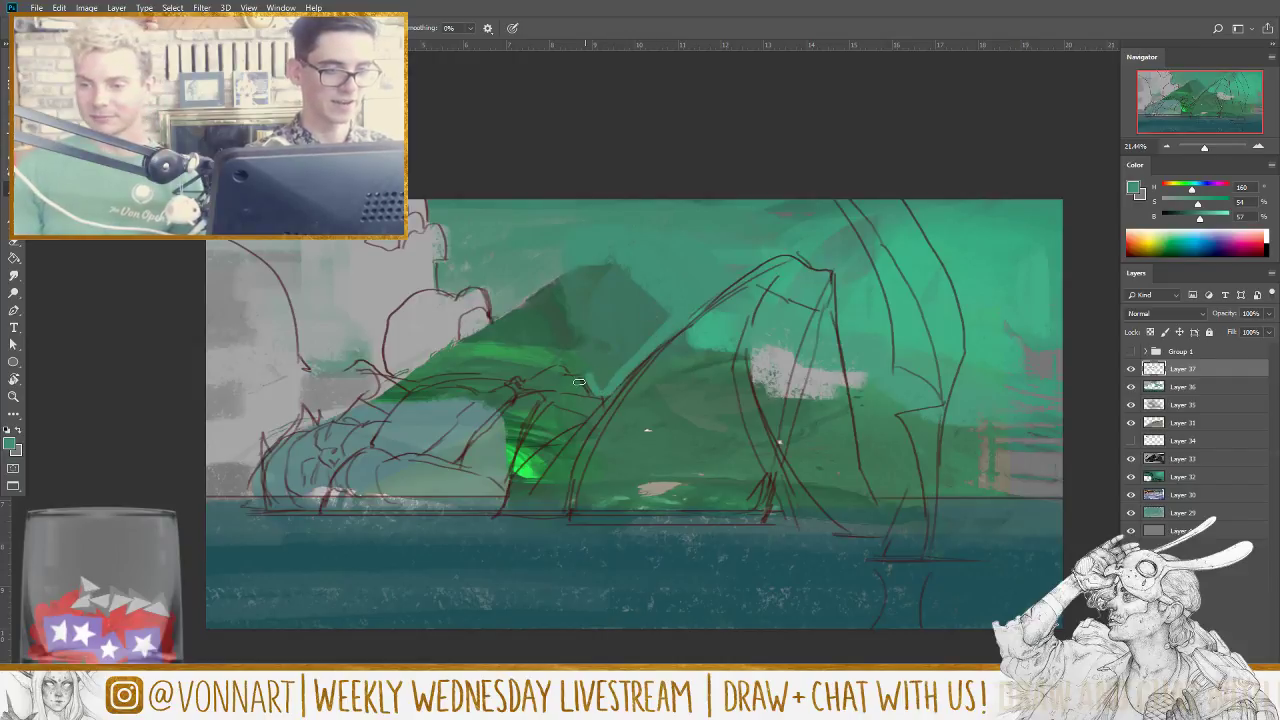
{"action": "mouse_move", "coordinate": [575, 371]}
{"action": "left_mouse_down"}
{"action": "mouse_move", "coordinate": [526, 371]}
{"action": "mouse_move", "coordinate": [512, 315]}
{"action": "mouse_move", "coordinate": [530, 295]}
{"action": "mouse_move", "coordinate": [550, 364]}
{"action": "mouse_move", "coordinate": [555, 305]}
{"action": "mouse_move", "coordinate": [581, 368]}
{"action": "mouse_move", "coordinate": [580, 287]}
{"action": "mouse_move", "coordinate": [601, 384]}
{"action": "mouse_move", "coordinate": [601, 247]}
{"action": "mouse_move", "coordinate": [606, 336]}
{"action": "mouse_move", "coordinate": [618, 281]}
{"action": "mouse_move", "coordinate": [685, 349]}
{"action": "mouse_move", "coordinate": [731, 351]}
{"action": "left_mouse_up"}
{"action": "left_click", "coordinate": [672, 357], "text": "alt"}
{"action": "mouse_move", "coordinate": [818, 306]}
{"action": "left_mouse_down"}
{"action": "mouse_move", "coordinate": [798, 389]}
{"action": "mouse_move", "coordinate": [790, 329]}
{"action": "mouse_move", "coordinate": [824, 419]}
{"action": "mouse_move", "coordinate": [814, 340]}
{"action": "mouse_move", "coordinate": [818, 397]}
{"action": "left_mouse_up"}
{"action": "left_click", "coordinate": [778, 414], "text": "alt"}
{"action": "mouse_move", "coordinate": [758, 302]}
{"action": "left_mouse_down"}
{"action": "mouse_move", "coordinate": [813, 462]}
{"action": "mouse_move", "coordinate": [787, 433]}
{"action": "mouse_move", "coordinate": [833, 500]}
{"action": "mouse_move", "coordinate": [864, 499]}
{"action": "mouse_move", "coordinate": [808, 350]}
{"action": "mouse_move", "coordinate": [842, 414]}
{"action": "mouse_move", "coordinate": [805, 397]}
{"action": "mouse_move", "coordinate": [784, 267]}
{"action": "mouse_move", "coordinate": [828, 284]}
{"action": "mouse_move", "coordinate": [857, 449]}
{"action": "left_mouse_up"}
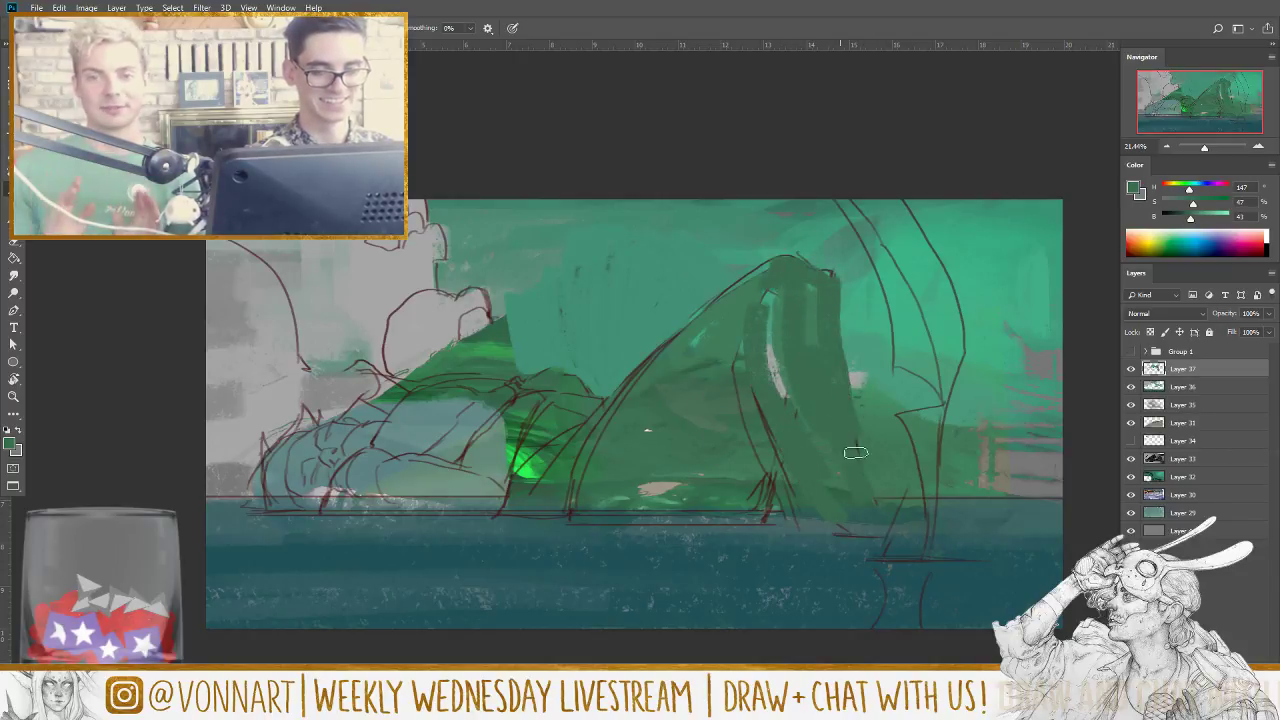
{"action": "mouse_move", "coordinate": [790, 262]}
{"action": "left_mouse_down"}
{"action": "mouse_move", "coordinate": [676, 364]}
{"action": "mouse_move", "coordinate": [640, 490]}
{"action": "mouse_move", "coordinate": [688, 496]}
{"action": "left_mouse_up"}
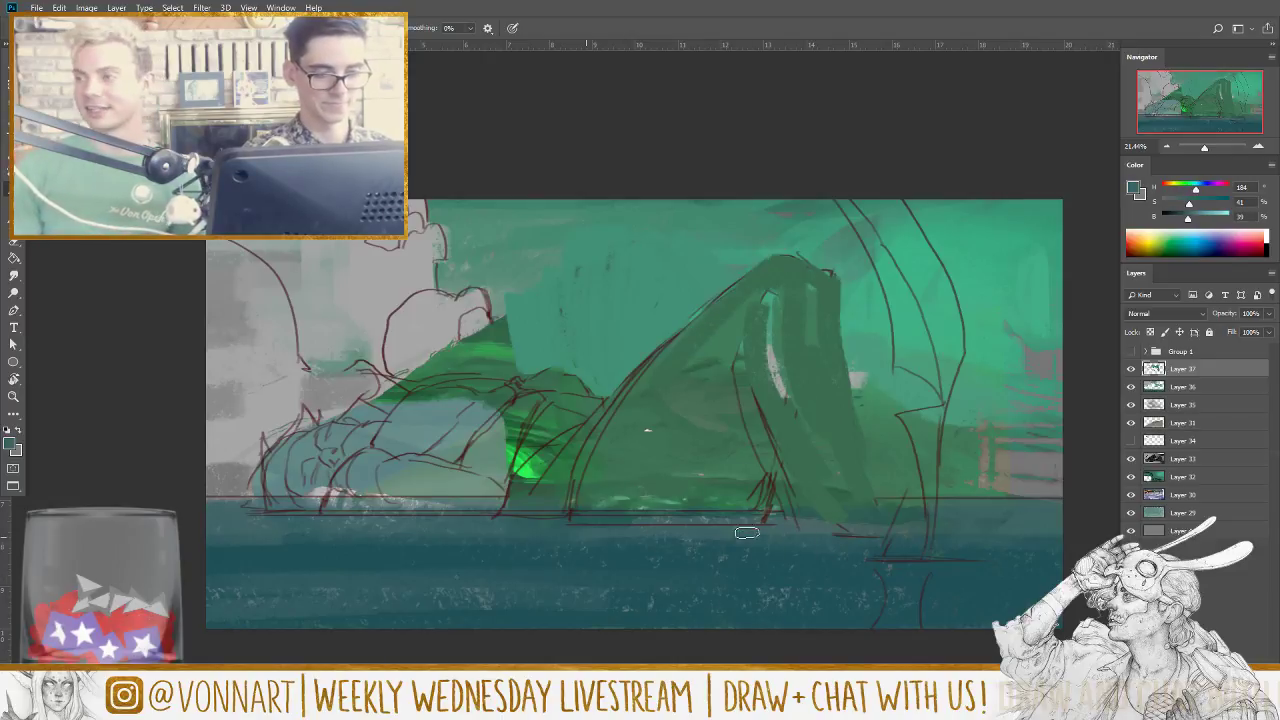
{"action": "left_click", "coordinate": [714, 559], "text": "alt"}
{"action": "left_click", "coordinate": [1132, 351]}
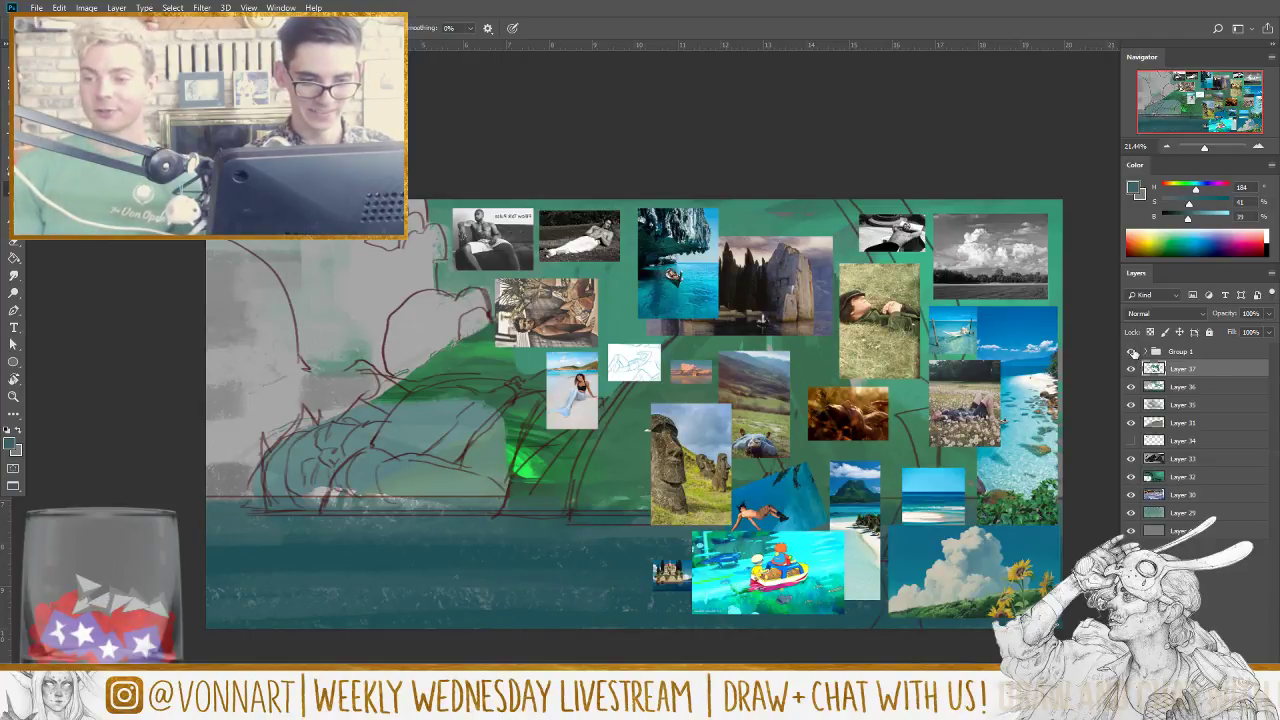
Step: Compare the painting with the reference collage, hide it, and add a new empty layer
{"action": "left_click", "coordinate": [1133, 352]}
{"action": "left_click", "coordinate": [1132, 351]}
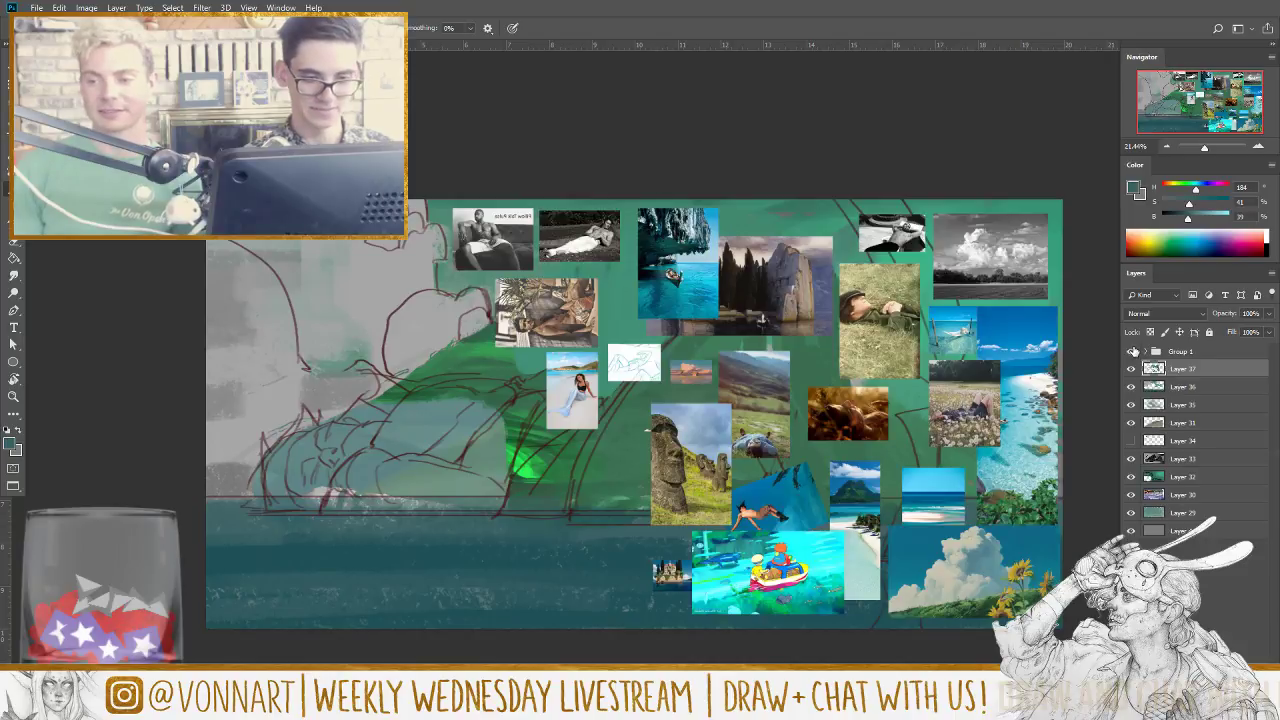
{"action": "left_click", "coordinate": [1132, 351]}
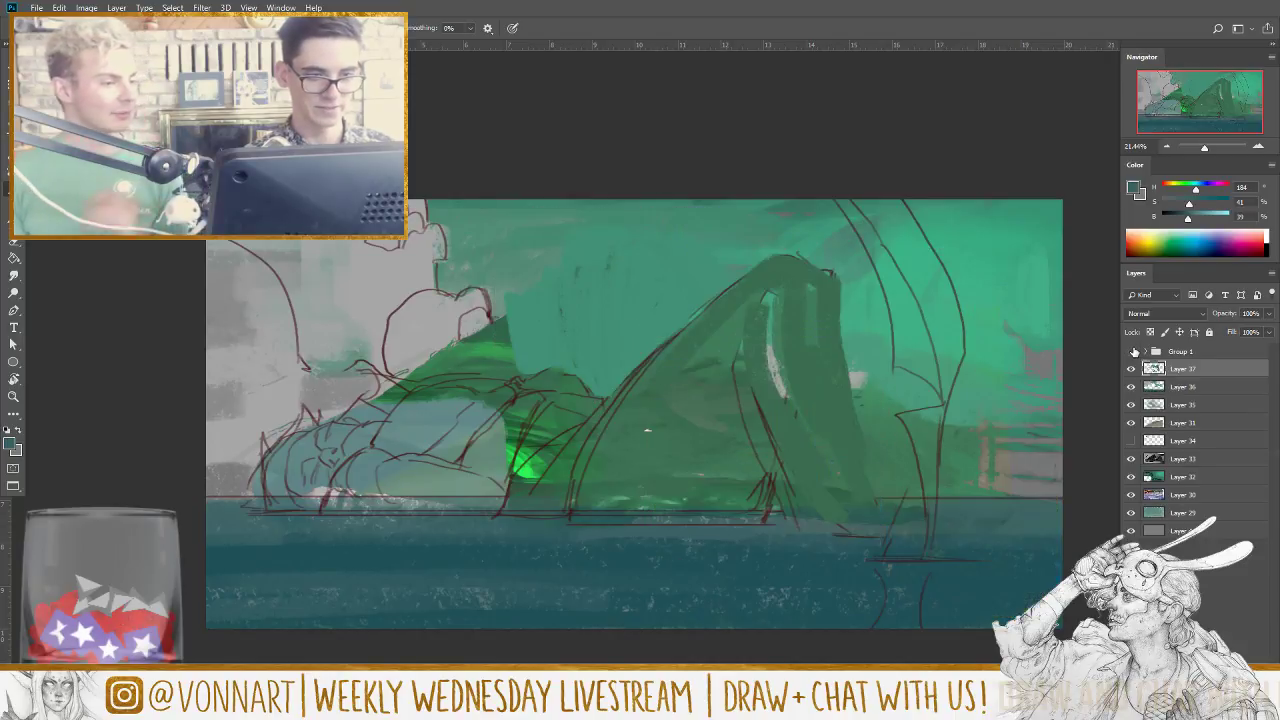
{"action": "left_click", "coordinate": [1132, 351]}
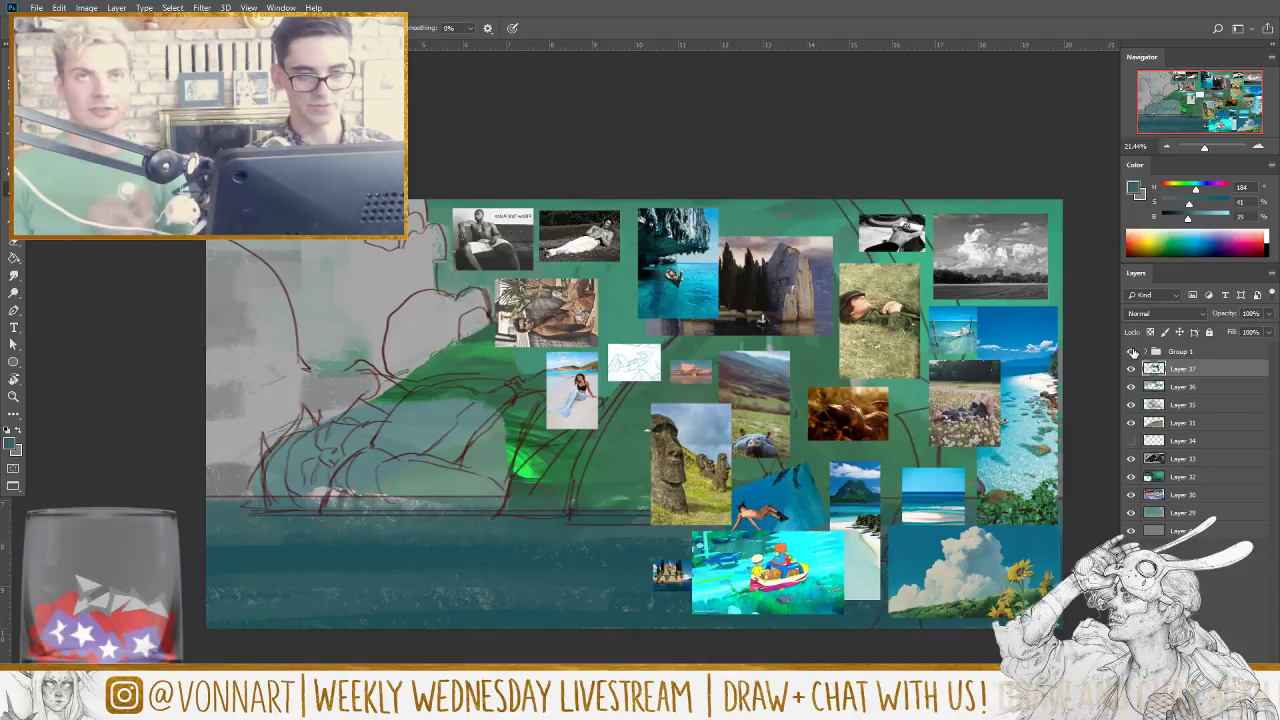
{"action": "left_click", "coordinate": [1132, 351]}
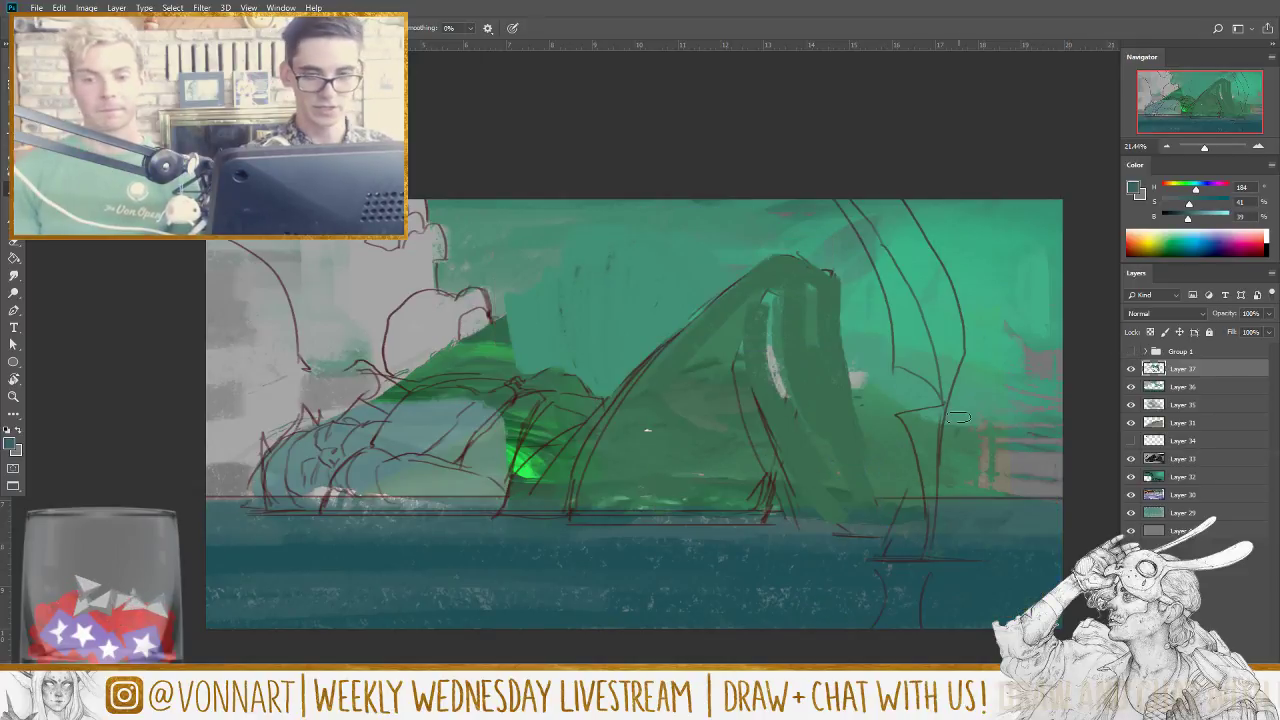
{"action": "key", "text": "ctrl+shift+alt+n"}
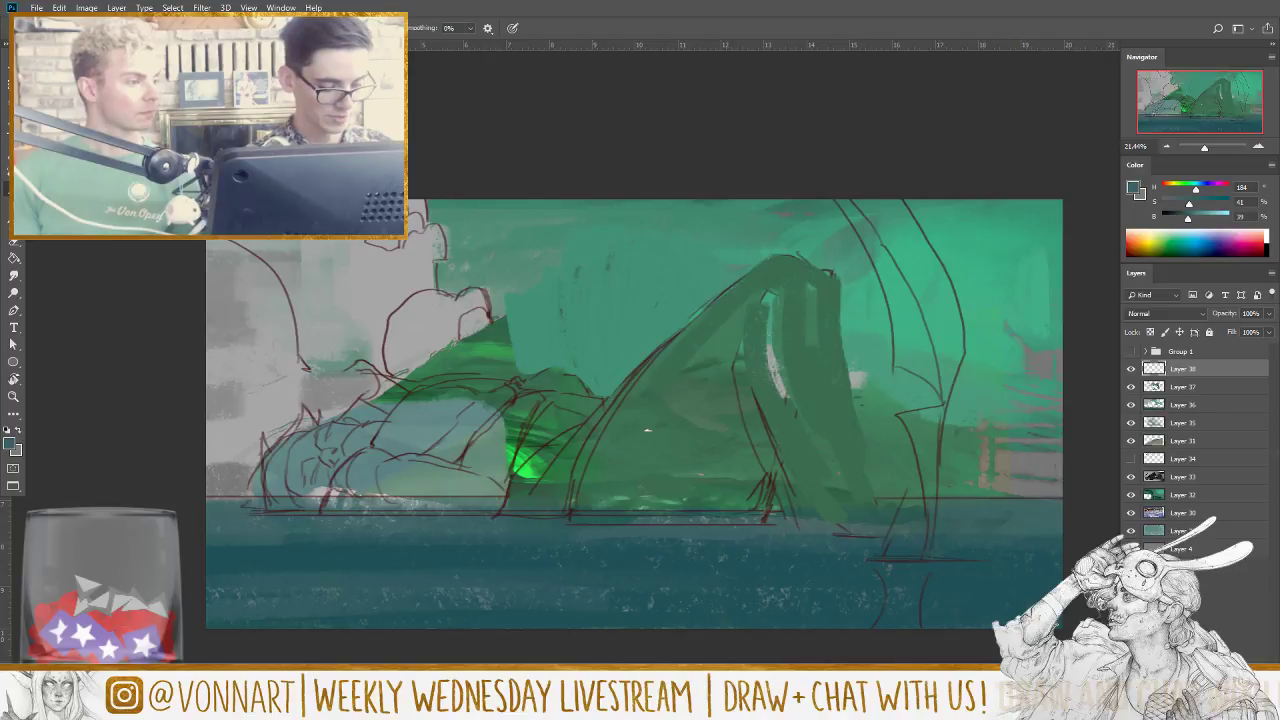
Step: Darken the upper sky with a sampled teal gradient using the Gradient tool
{"action": "key", "text": "g"}
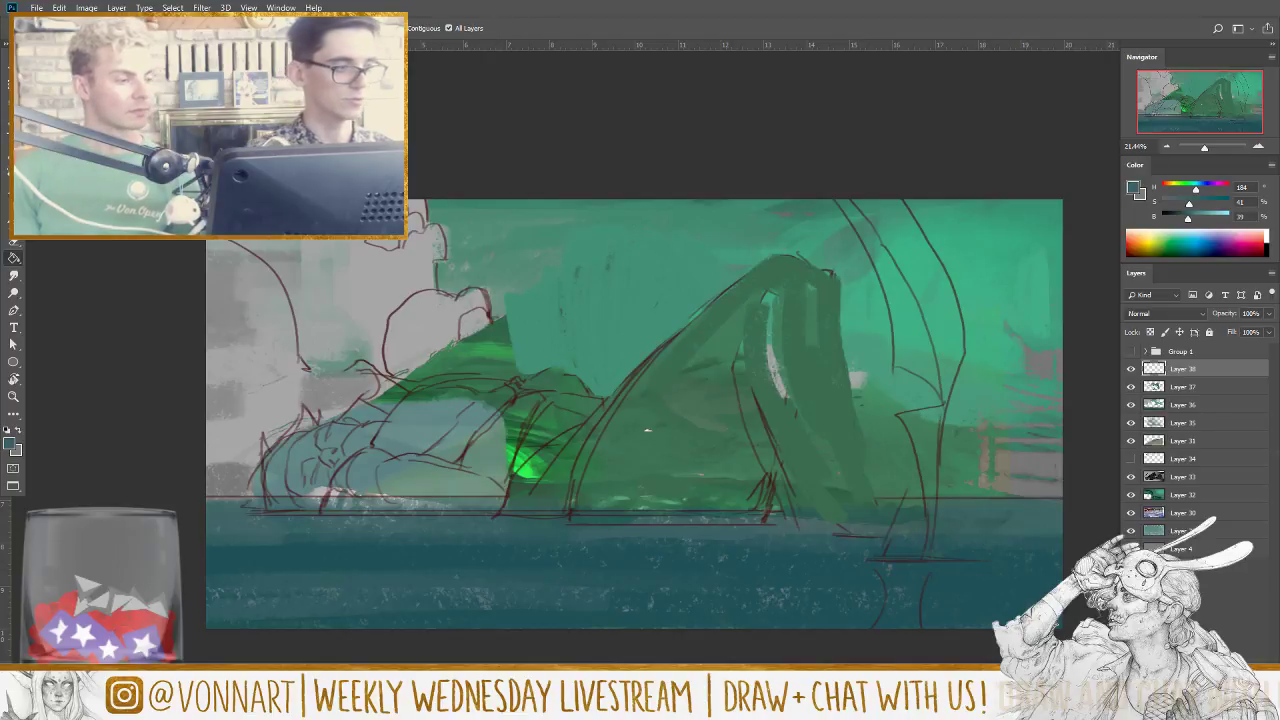
{"action": "right_click", "coordinate": [14, 257]}
{"action": "left_click", "coordinate": [60, 264]}
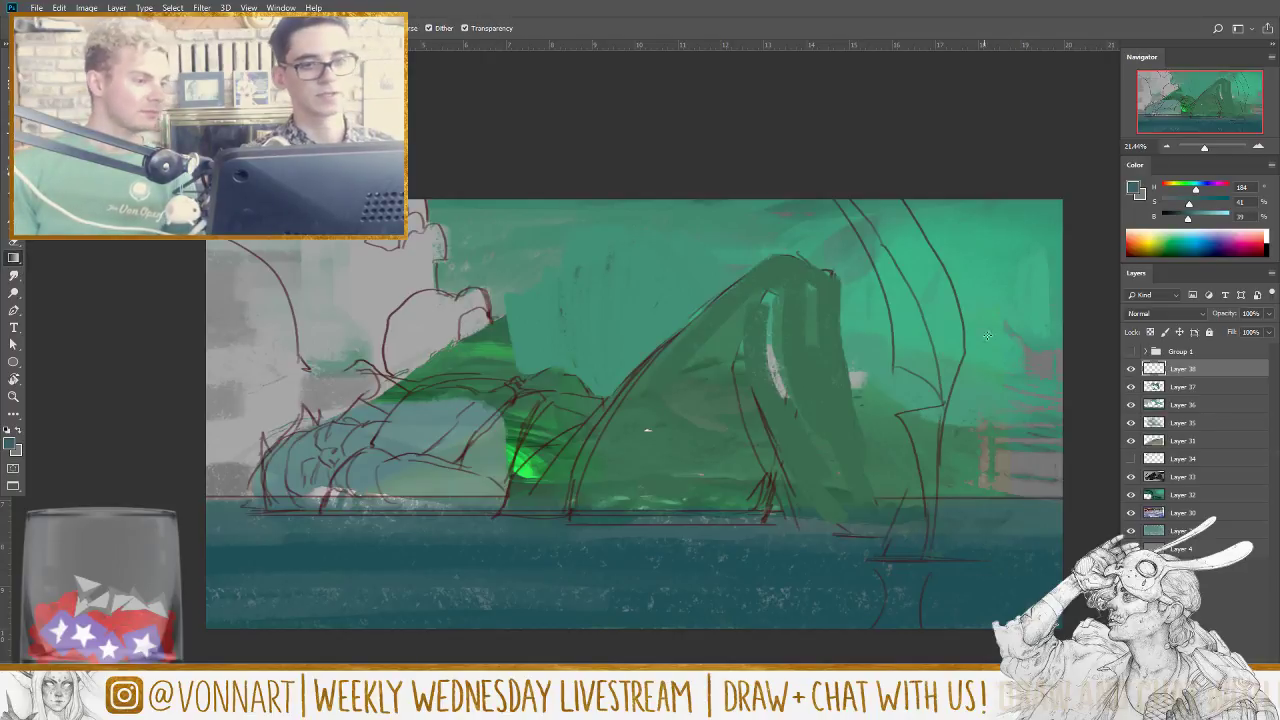
{"action": "left_click", "coordinate": [658, 314], "text": "alt"}
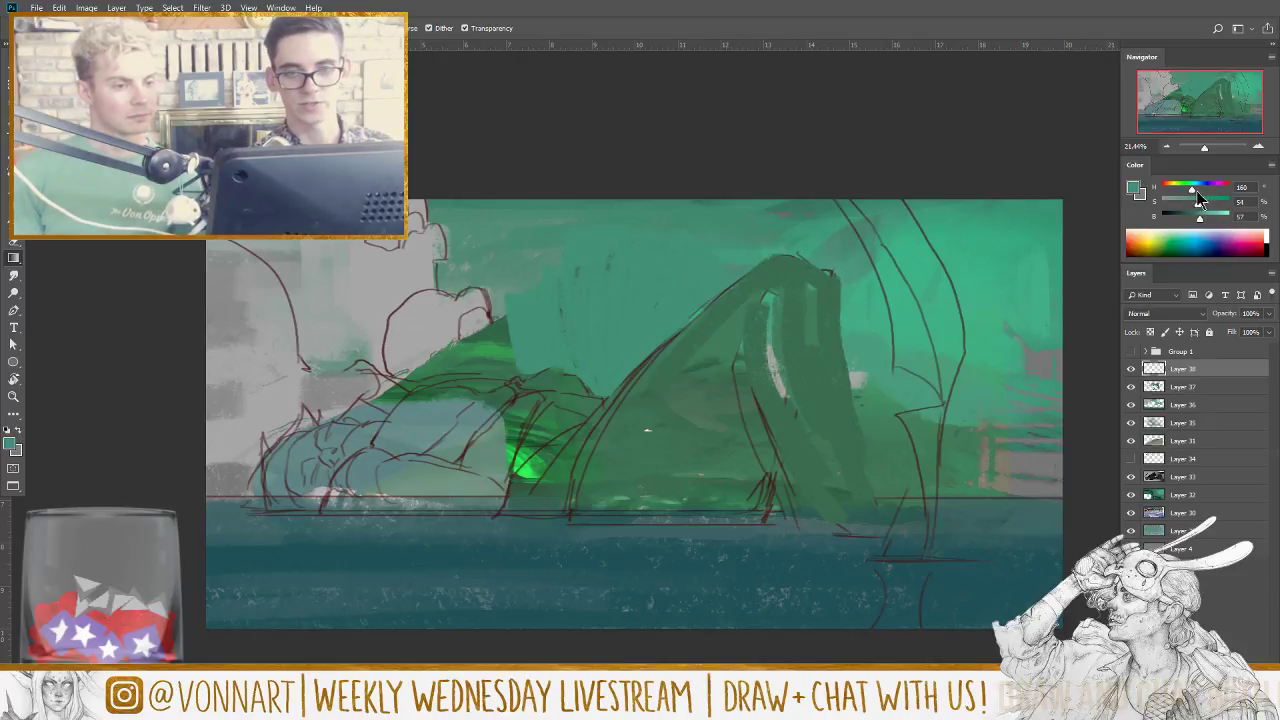
{"action": "left_click_drag", "start_coordinate": [1203, 221], "coordinate": [1195, 219]}
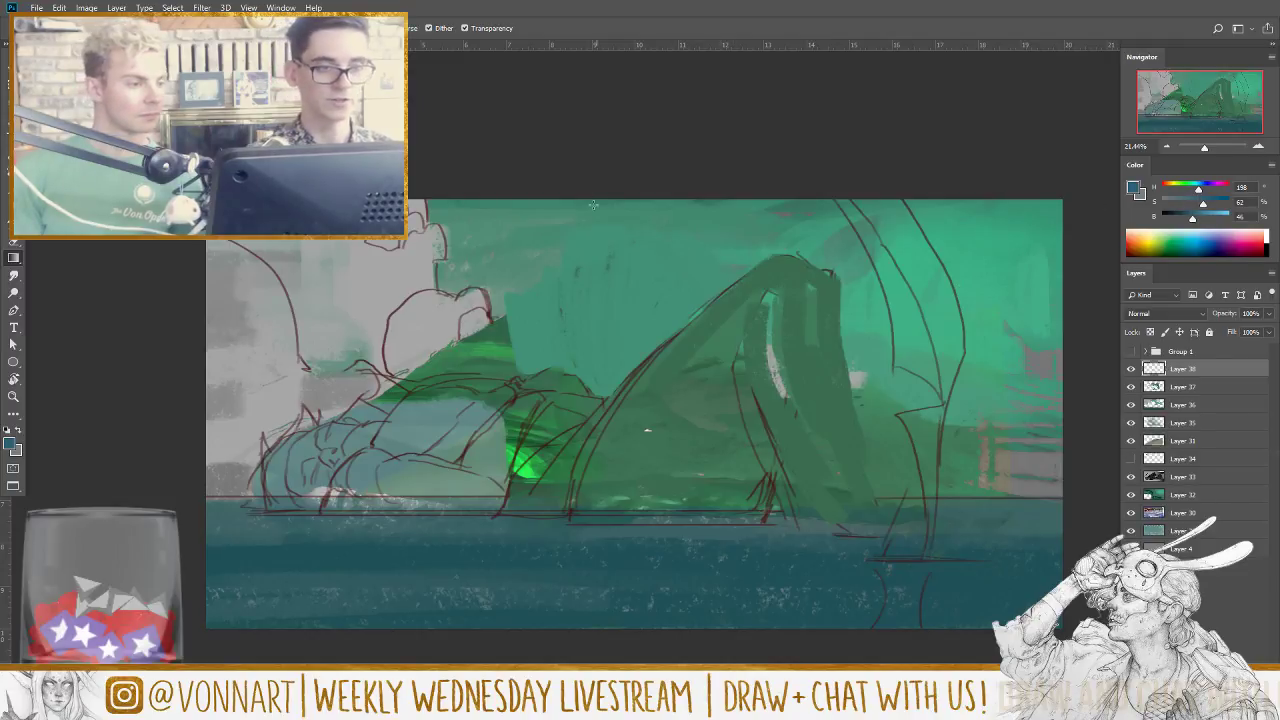
{"action": "key", "text": "super+Tab"}
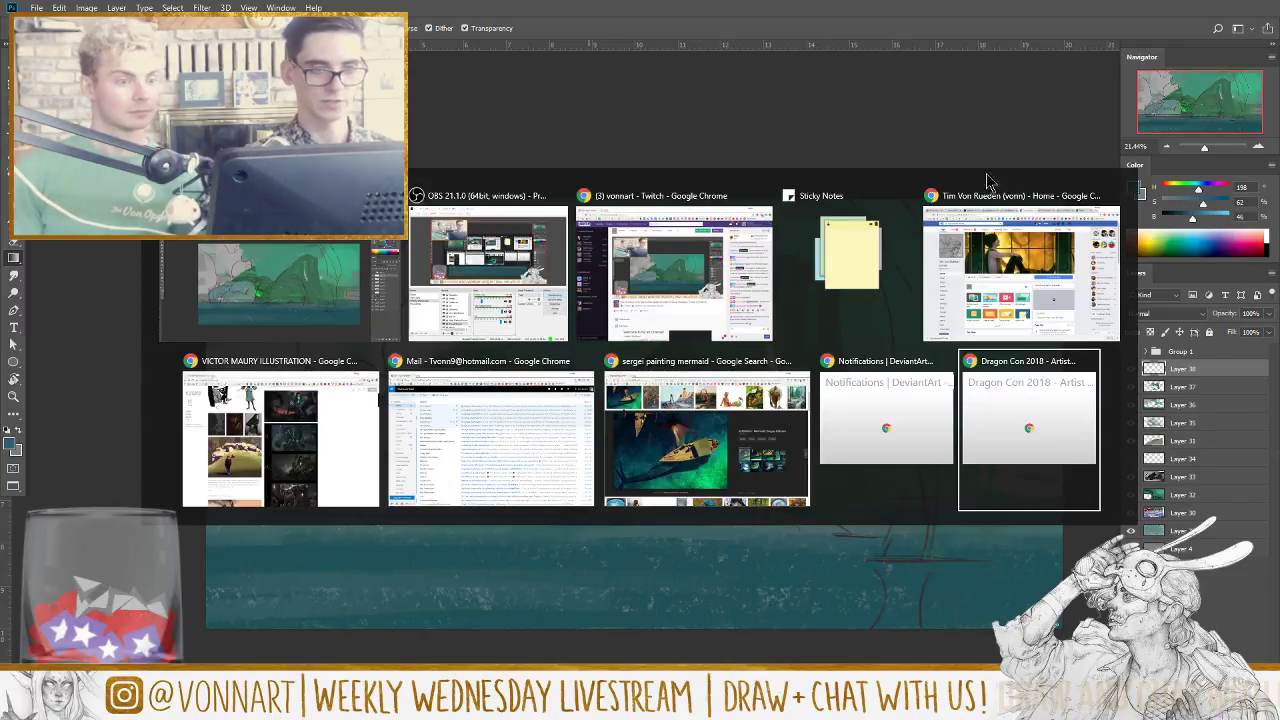
{"action": "left_click", "coordinate": [1105, 196]}
{"action": "left_click", "coordinate": [909, 115]}
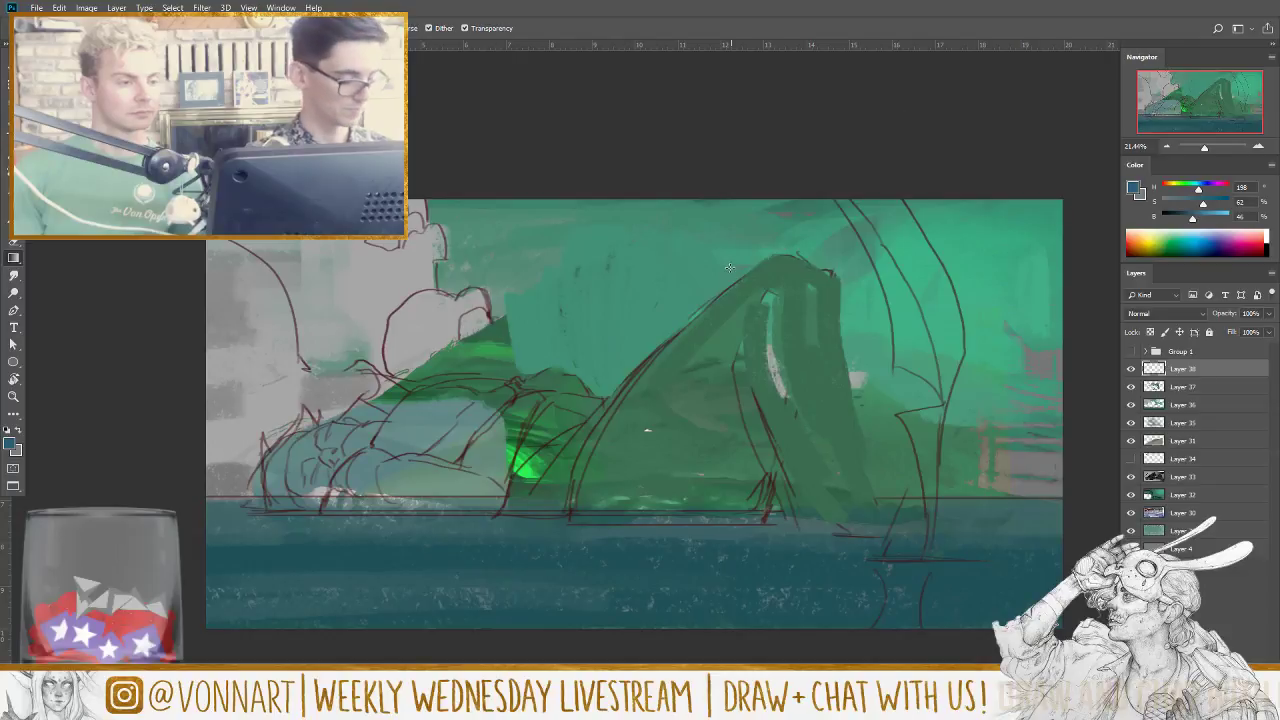
{"action": "left_click_drag", "start_coordinate": [634, 199], "coordinate": [589, 629]}
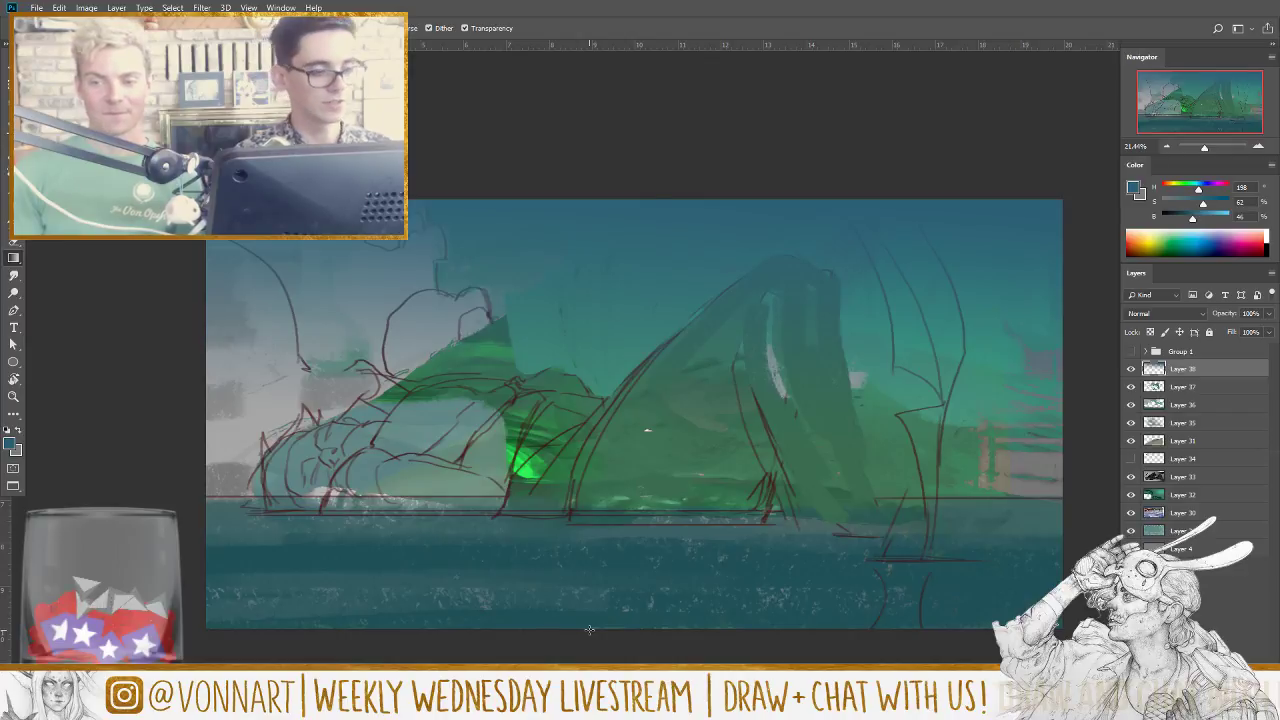
Step: Toggle the gradient layer to compare and pick a much darker teal colour
{"action": "key", "text": "b"}
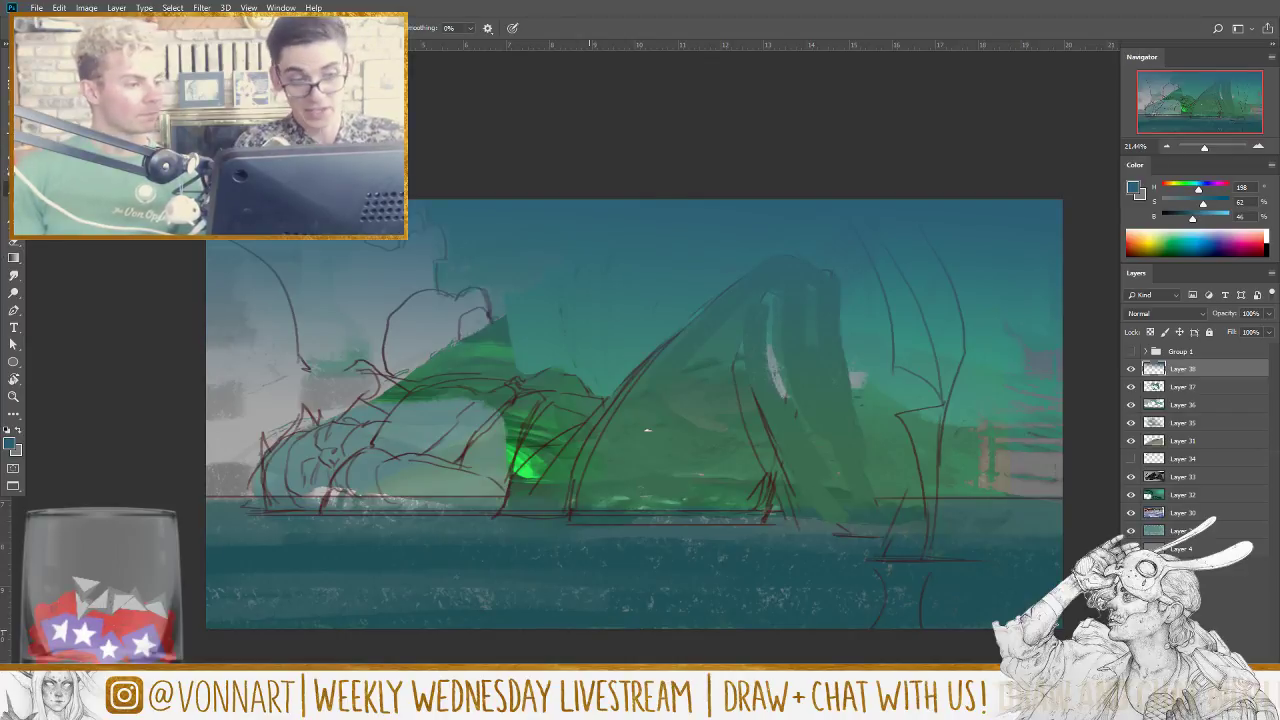
{"action": "left_click", "coordinate": [1131, 369]}
{"action": "left_click", "coordinate": [1131, 369]}
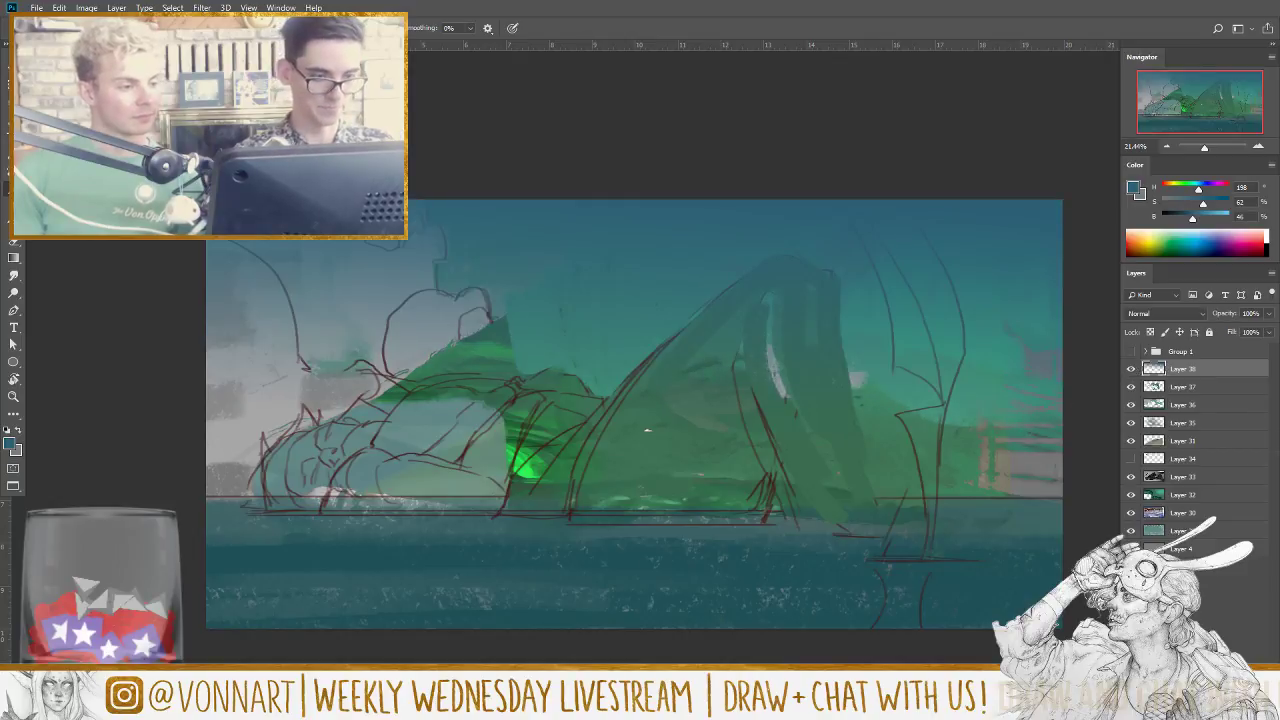
{"action": "left_click", "coordinate": [1185, 369], "text": "ctrl"}
{"action": "left_click_drag", "start_coordinate": [1183, 220], "coordinate": [1176, 220]}
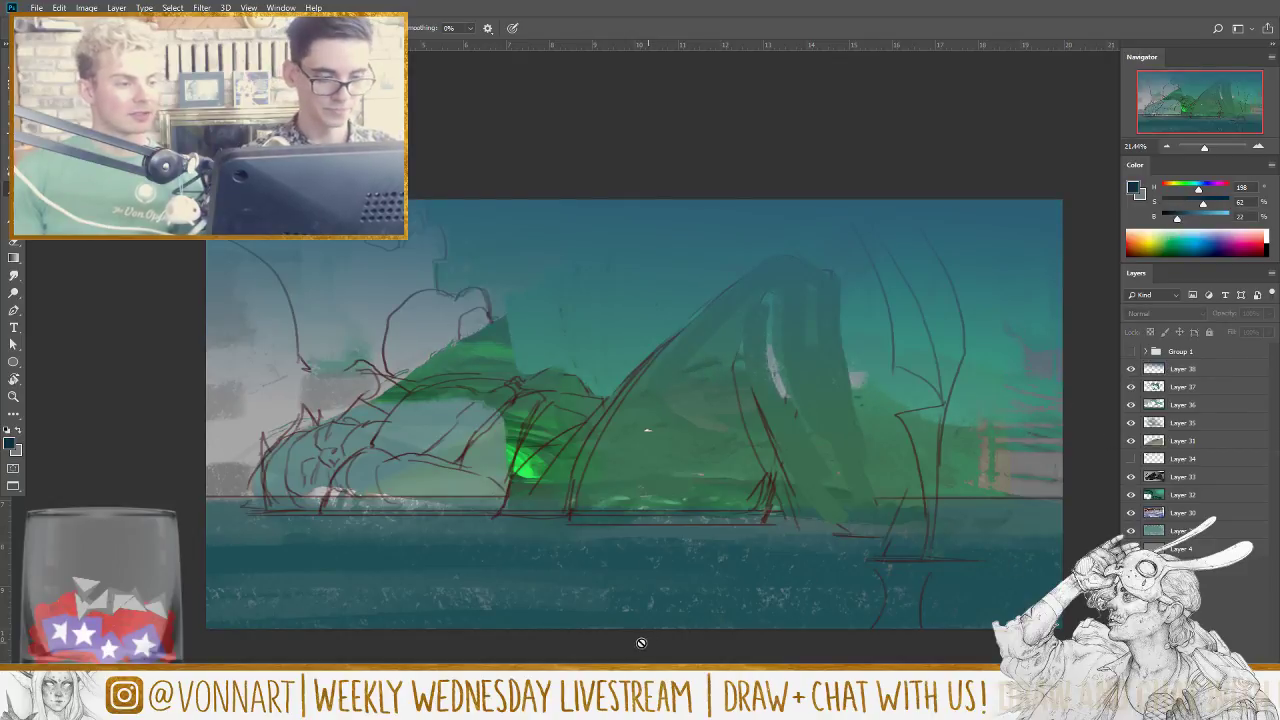
{"action": "left_click", "coordinate": [1205, 369]}
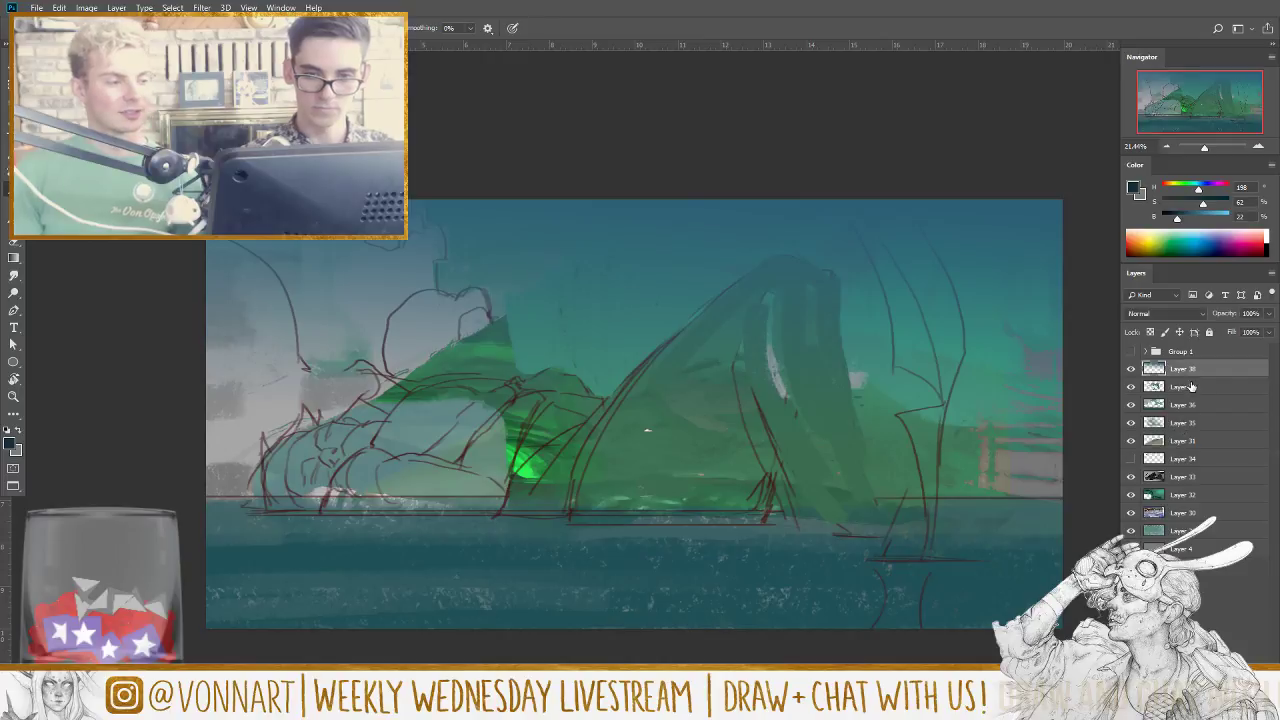
{"action": "left_click_drag", "start_coordinate": [632, 624], "coordinate": [632, 500]}
{"action": "key", "text": "ctrl+z"}
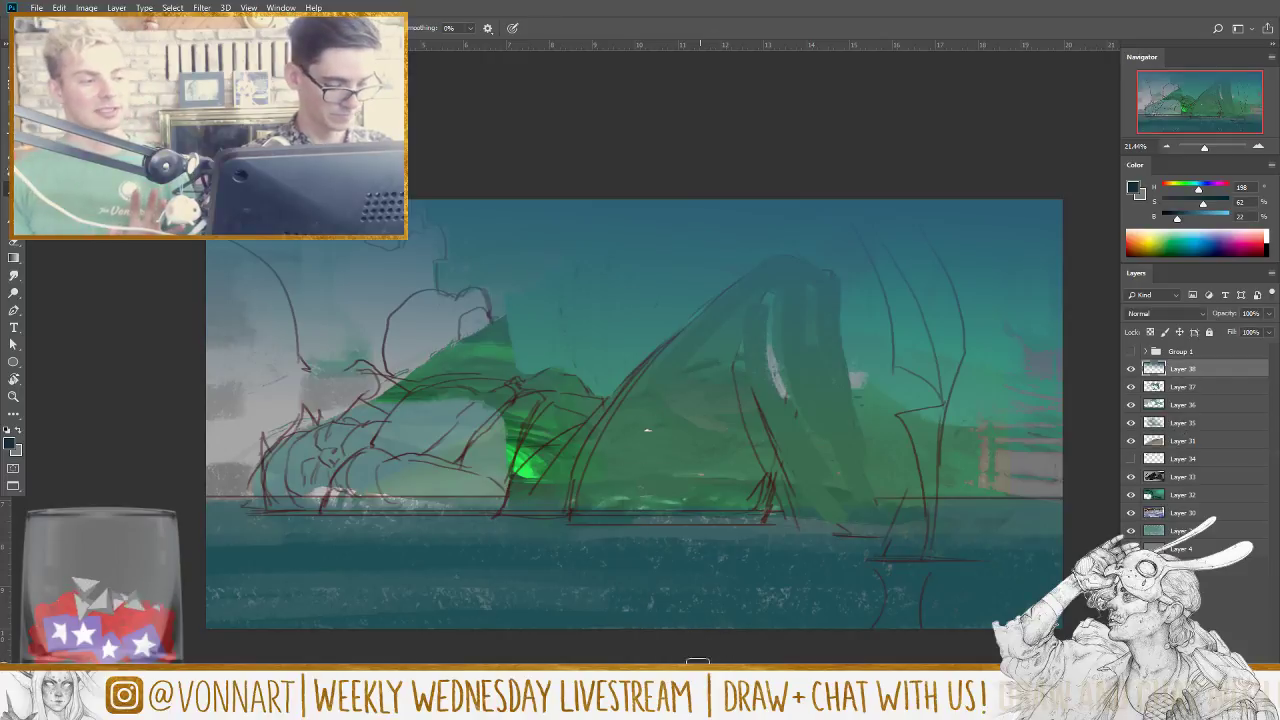
Step: Lay a dark gradient across the lower water, then add a new empty Layer 39
{"action": "key", "text": "g"}
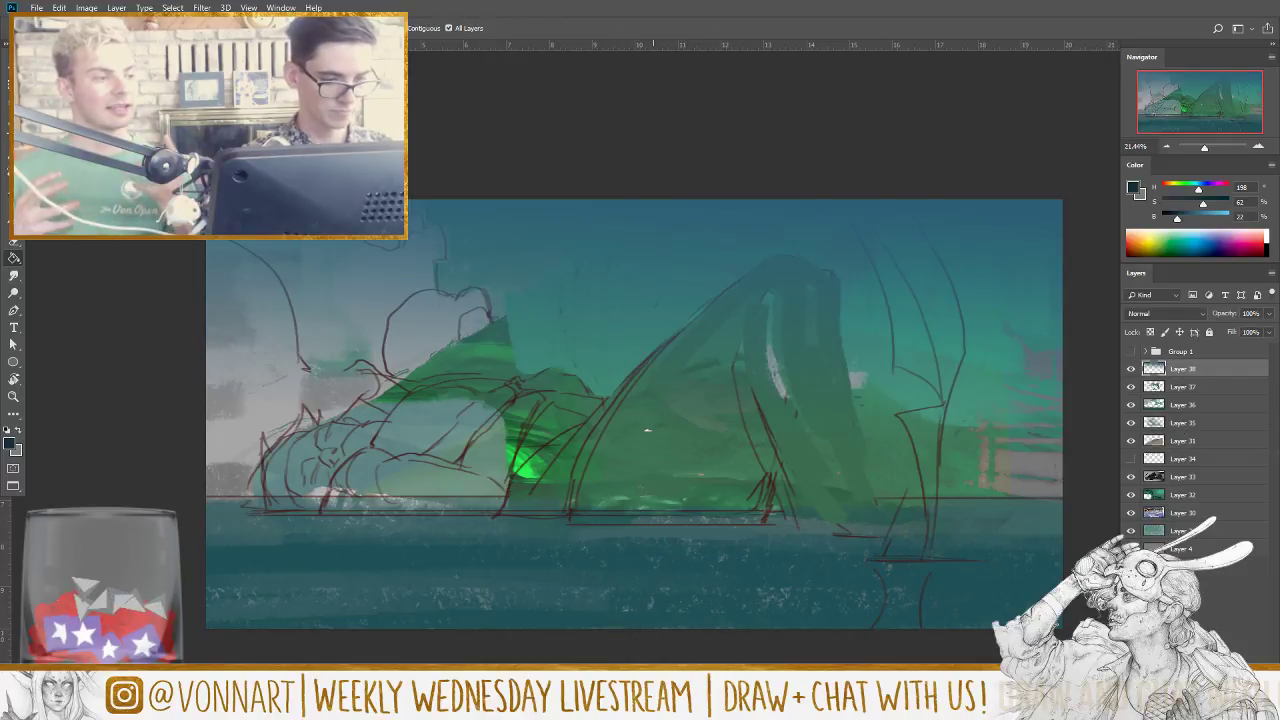
{"action": "right_click", "coordinate": [13, 262]}
{"action": "left_click", "coordinate": [14, 262]}
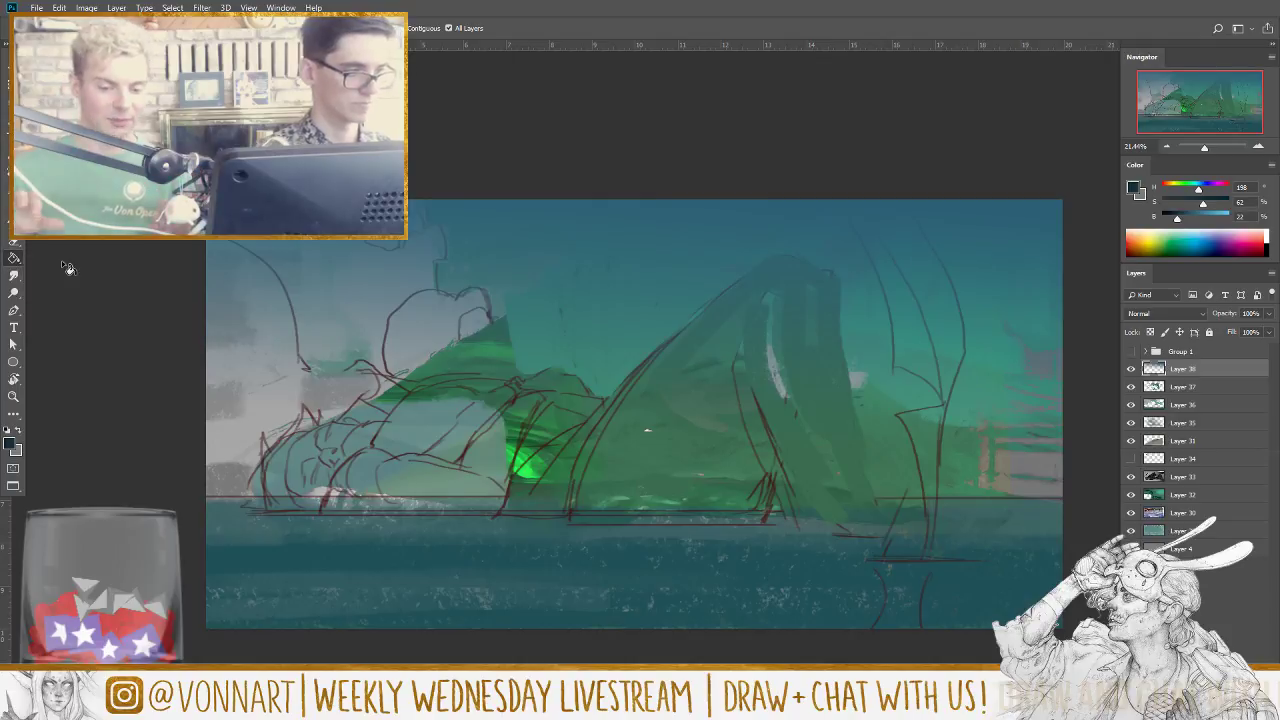
{"action": "right_click", "coordinate": [22, 262]}
{"action": "left_click", "coordinate": [66, 258]}
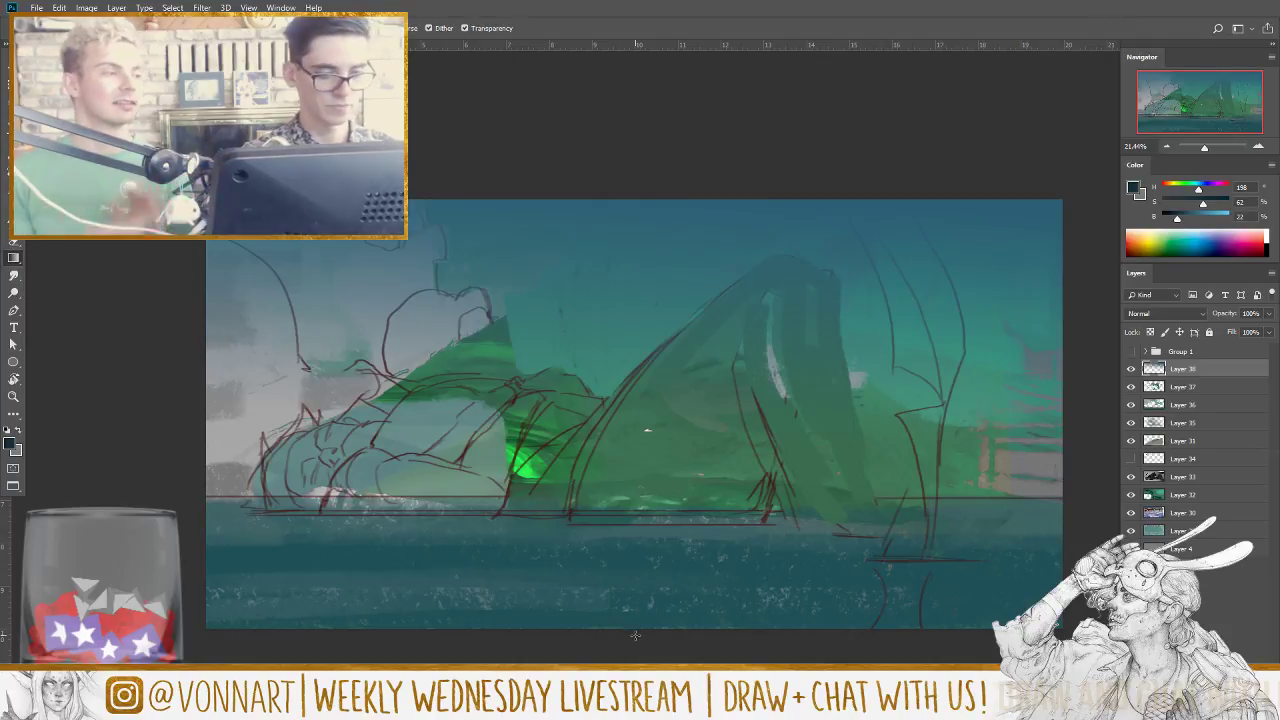
{"action": "left_click_drag", "start_coordinate": [704, 630], "coordinate": [720, 640]}
{"action": "key", "text": "ctrl+z"}
{"action": "left_click_drag", "start_coordinate": [616, 645], "coordinate": [626, 535]}
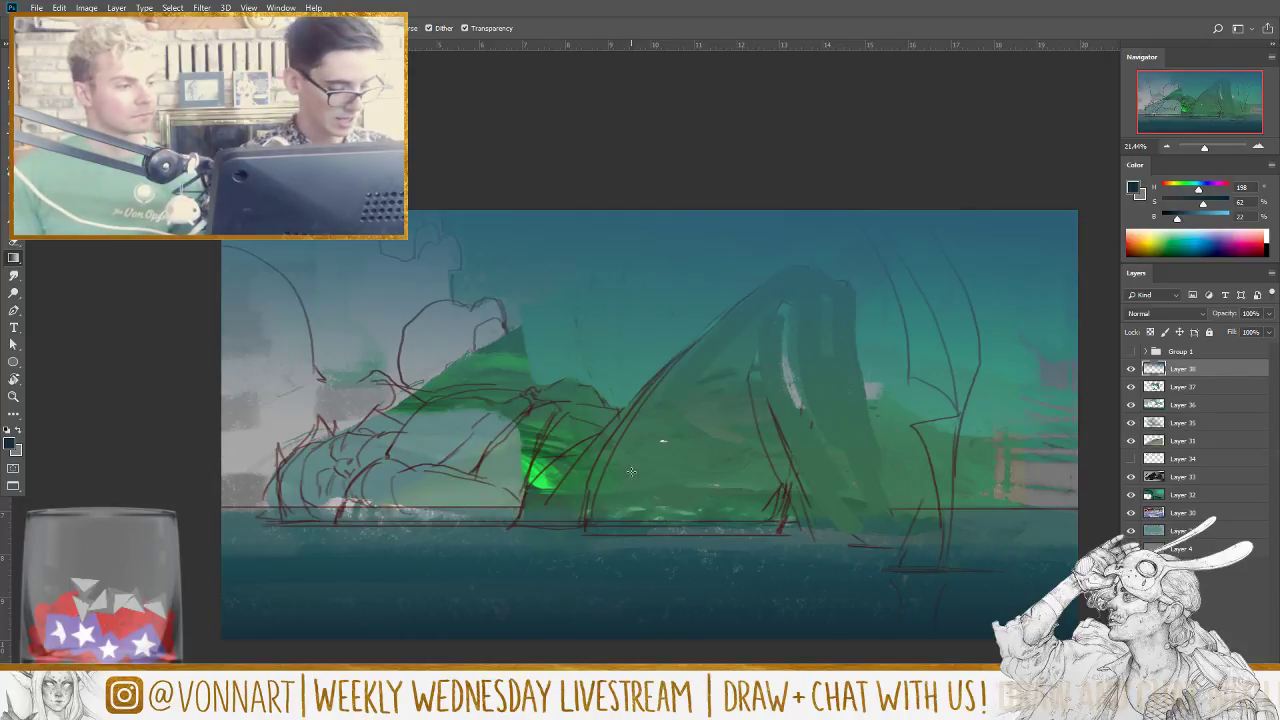
{"action": "key", "text": "b"}
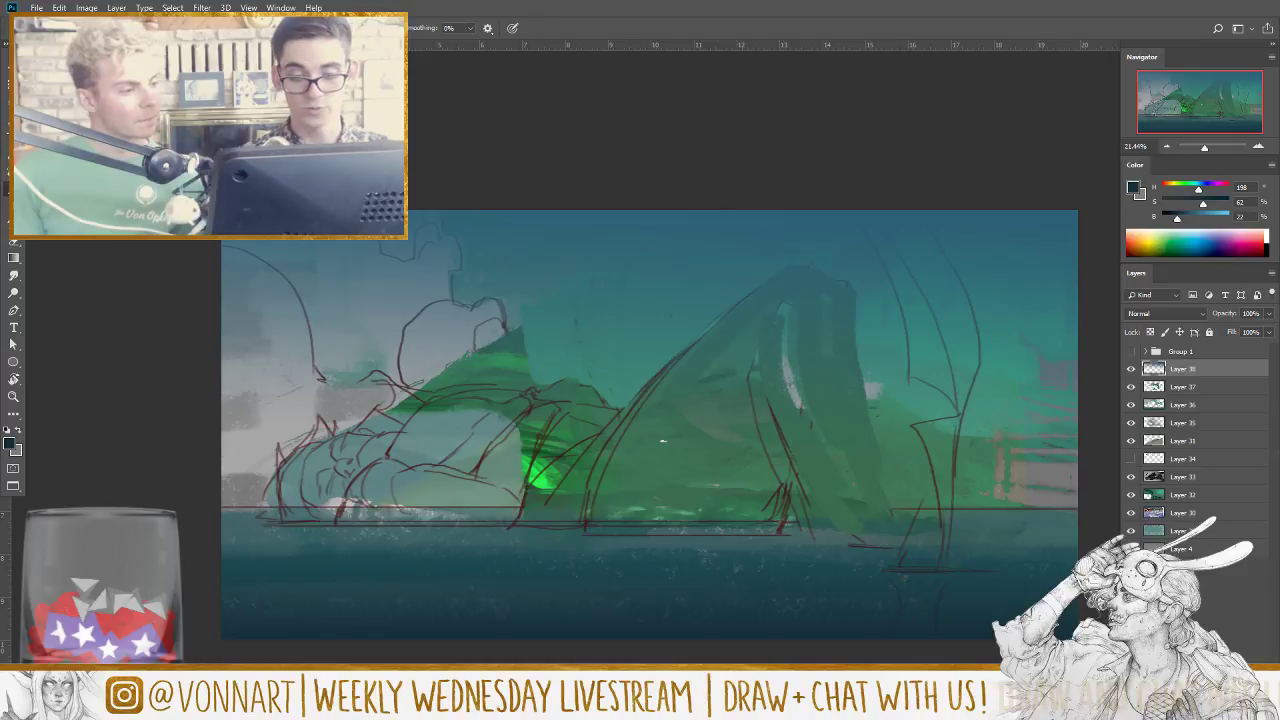
{"action": "key", "text": "ctrl+shift+alt+n"}
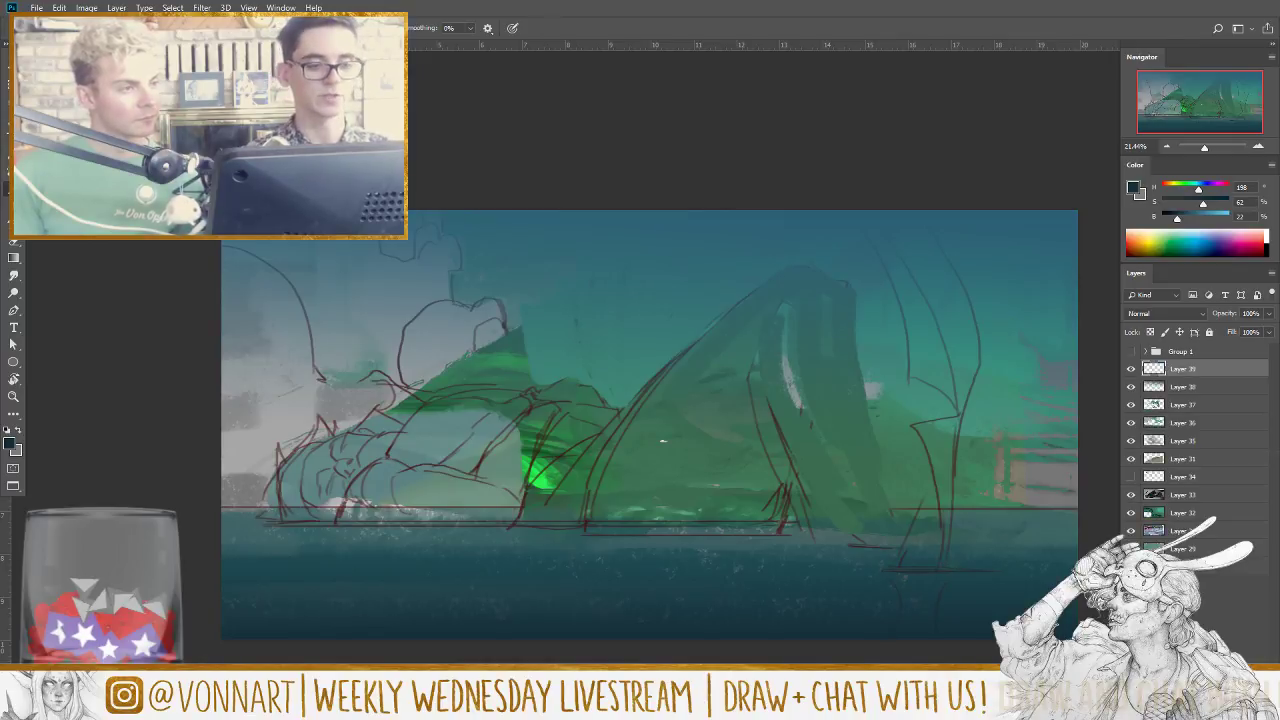
Step: Block in the arch rock's base and right side in dark teal over a dark red patch
{"action": "left_click", "coordinate": [788, 487], "text": "alt"}
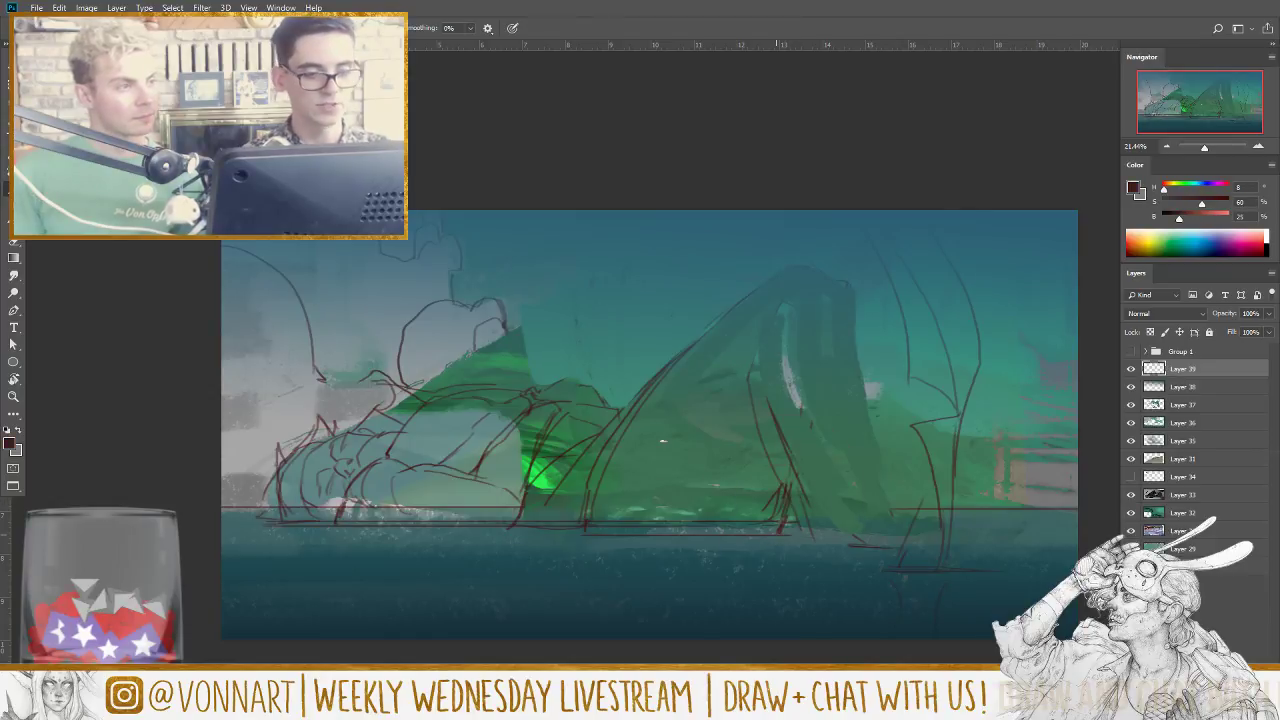
{"action": "mouse_move", "coordinate": [770, 556]}
{"action": "left_mouse_down"}
{"action": "mouse_move", "coordinate": [762, 530]}
{"action": "mouse_move", "coordinate": [779, 502]}
{"action": "left_mouse_up"}
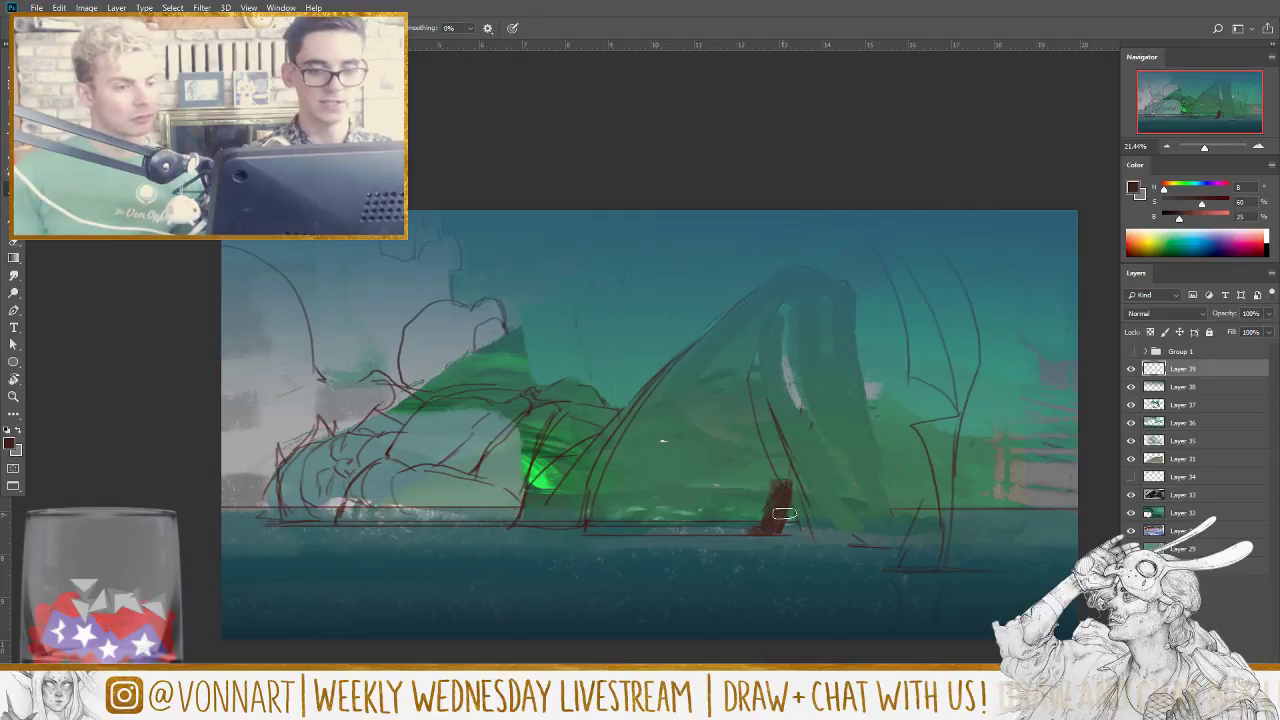
{"action": "left_click", "coordinate": [608, 557], "text": "alt"}
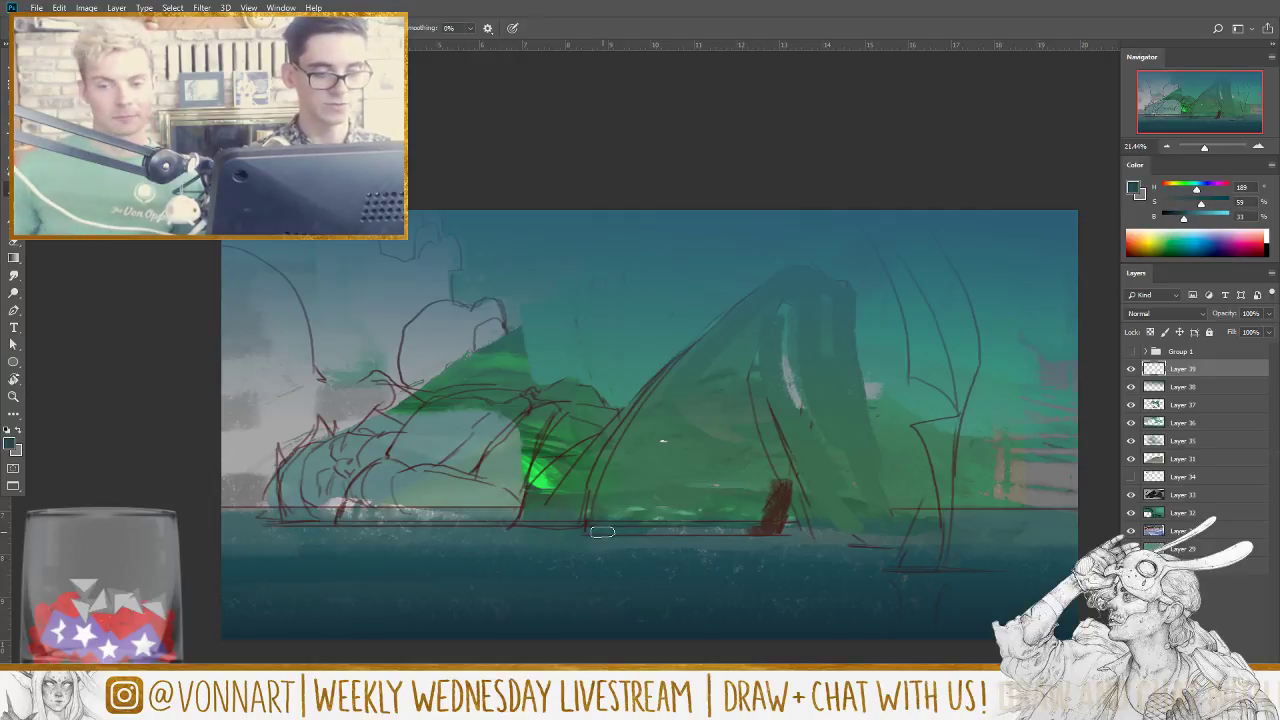
{"action": "mouse_move", "coordinate": [665, 523]}
{"action": "left_mouse_down"}
{"action": "mouse_move", "coordinate": [767, 514]}
{"action": "mouse_move", "coordinate": [762, 504]}
{"action": "mouse_move", "coordinate": [760, 532]}
{"action": "mouse_move", "coordinate": [772, 465]}
{"action": "mouse_move", "coordinate": [716, 528]}
{"action": "mouse_move", "coordinate": [772, 427]}
{"action": "mouse_move", "coordinate": [714, 521]}
{"action": "mouse_move", "coordinate": [752, 407]}
{"action": "mouse_move", "coordinate": [680, 507]}
{"action": "mouse_move", "coordinate": [707, 439]}
{"action": "mouse_move", "coordinate": [664, 503]}
{"action": "mouse_move", "coordinate": [616, 515]}
{"action": "mouse_move", "coordinate": [667, 393]}
{"action": "mouse_move", "coordinate": [758, 314]}
{"action": "mouse_move", "coordinate": [648, 502]}
{"action": "mouse_move", "coordinate": [649, 450]}
{"action": "mouse_move", "coordinate": [771, 291]}
{"action": "left_mouse_up"}
{"action": "left_click_drag", "start_coordinate": [775, 410], "coordinate": [815, 492]}
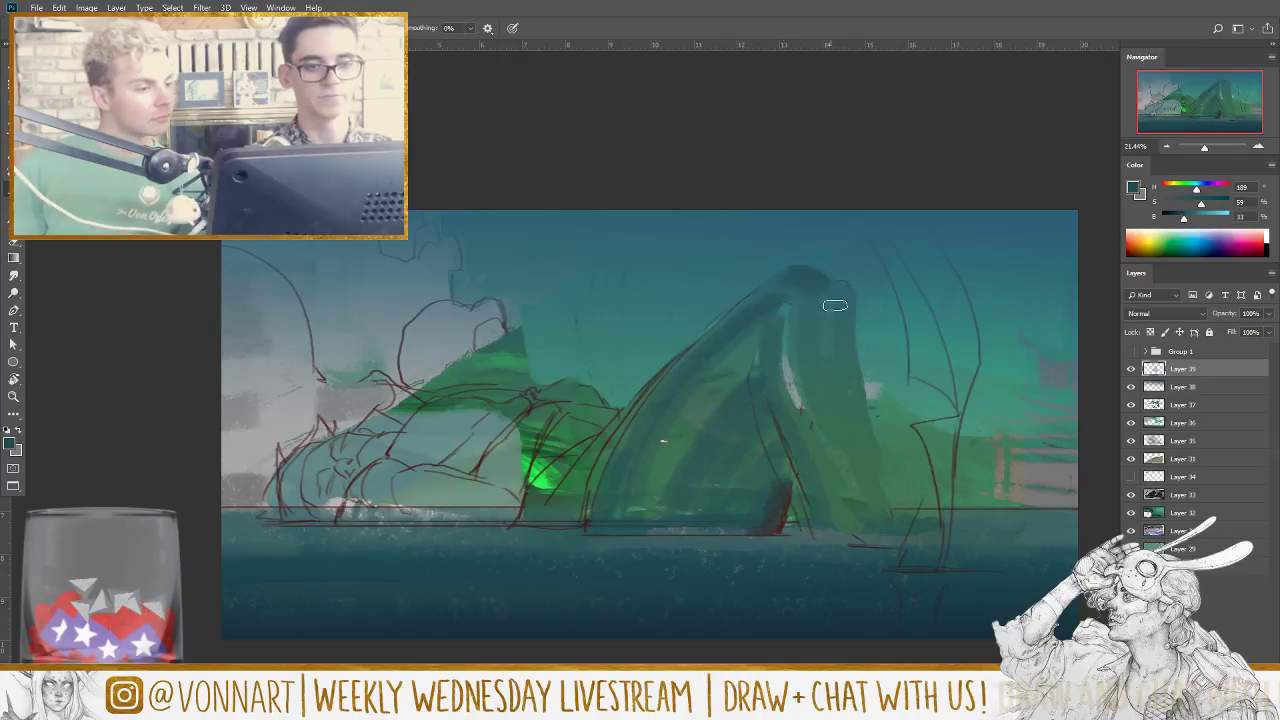
{"action": "left_click_drag", "start_coordinate": [807, 365], "coordinate": [845, 500]}
{"action": "mouse_move", "coordinate": [848, 342]}
{"action": "left_mouse_down"}
{"action": "mouse_move", "coordinate": [847, 394]}
{"action": "mouse_move", "coordinate": [838, 370]}
{"action": "mouse_move", "coordinate": [870, 511]}
{"action": "left_mouse_up"}
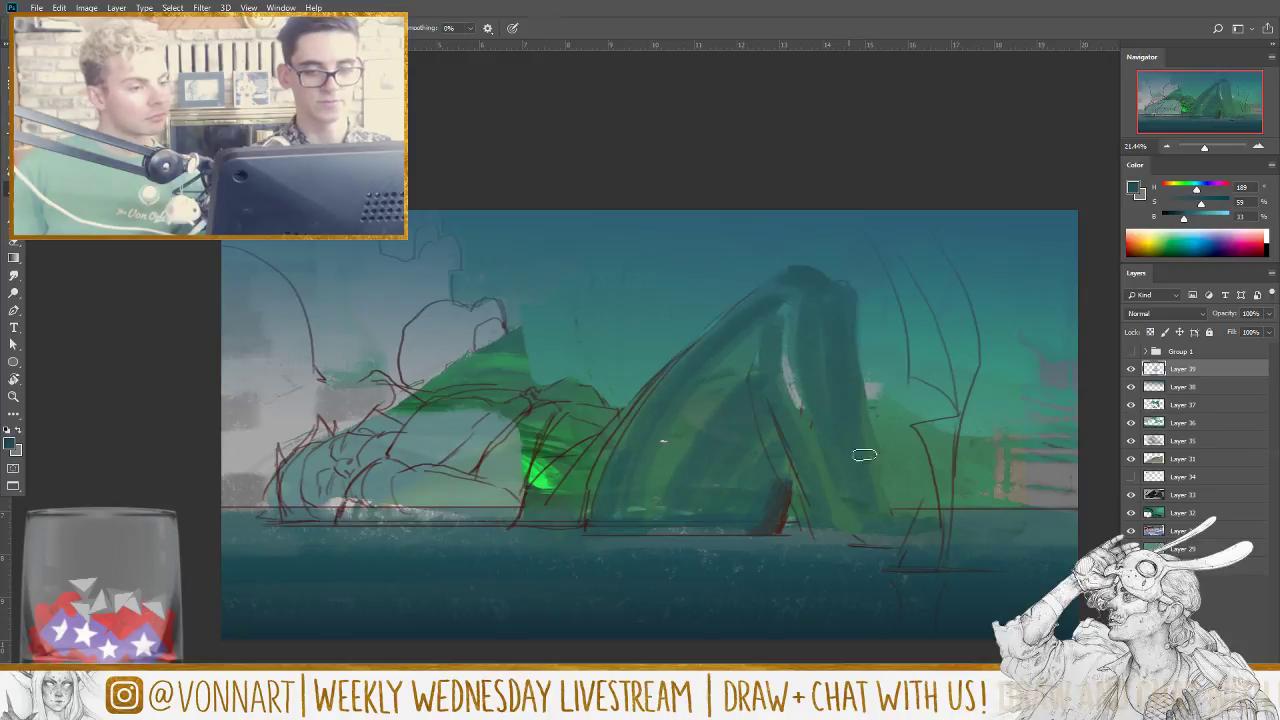
{"action": "left_click_drag", "start_coordinate": [857, 451], "coordinate": [882, 523]}
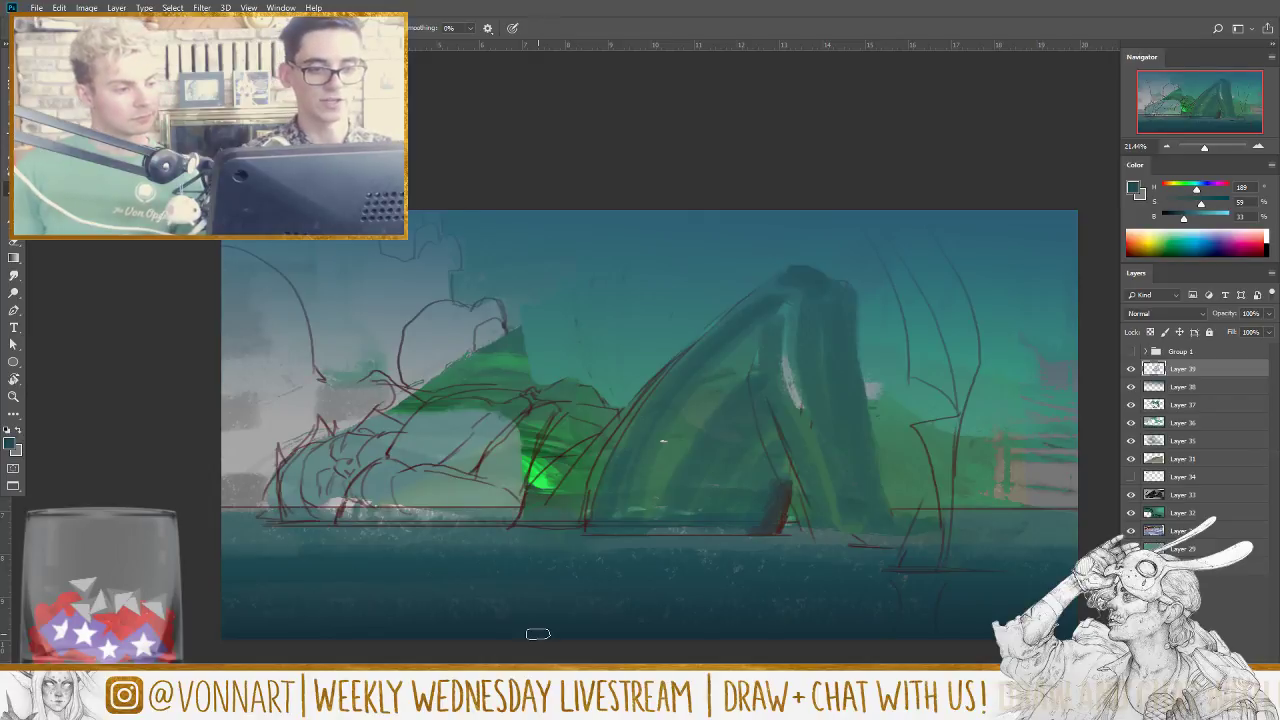
Step: Paint pale grey-blue curved highlights onto the arch rock
{"action": "left_click", "coordinate": [614, 472], "text": "alt"}
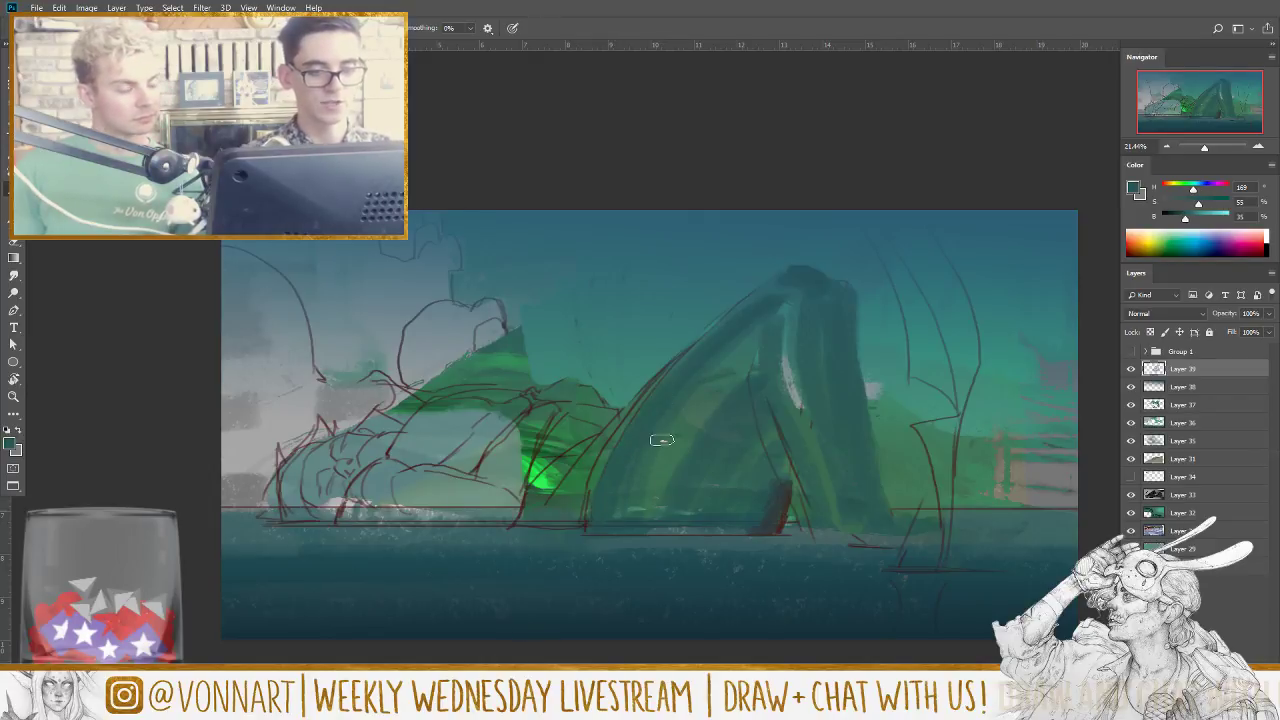
{"action": "left_click", "coordinate": [790, 358], "text": "alt"}
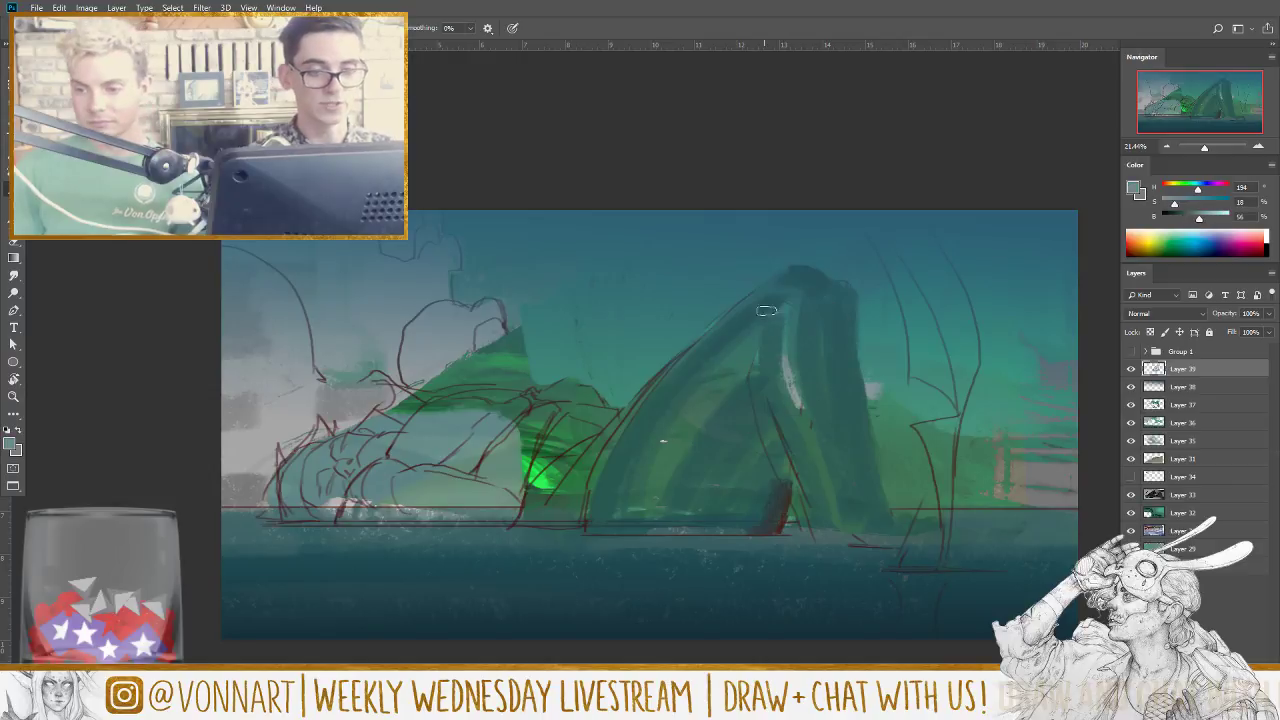
{"action": "left_click_drag", "start_coordinate": [783, 311], "coordinate": [755, 349]}
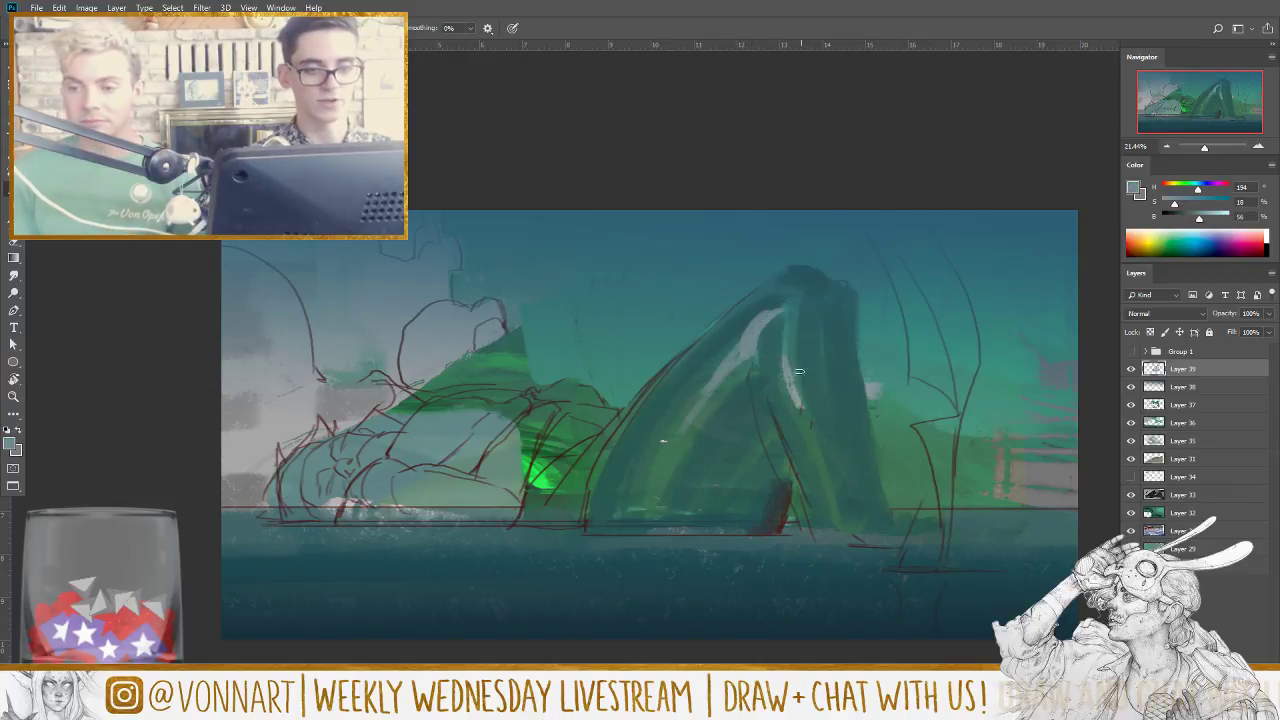
{"action": "left_click_drag", "start_coordinate": [806, 411], "coordinate": [814, 427]}
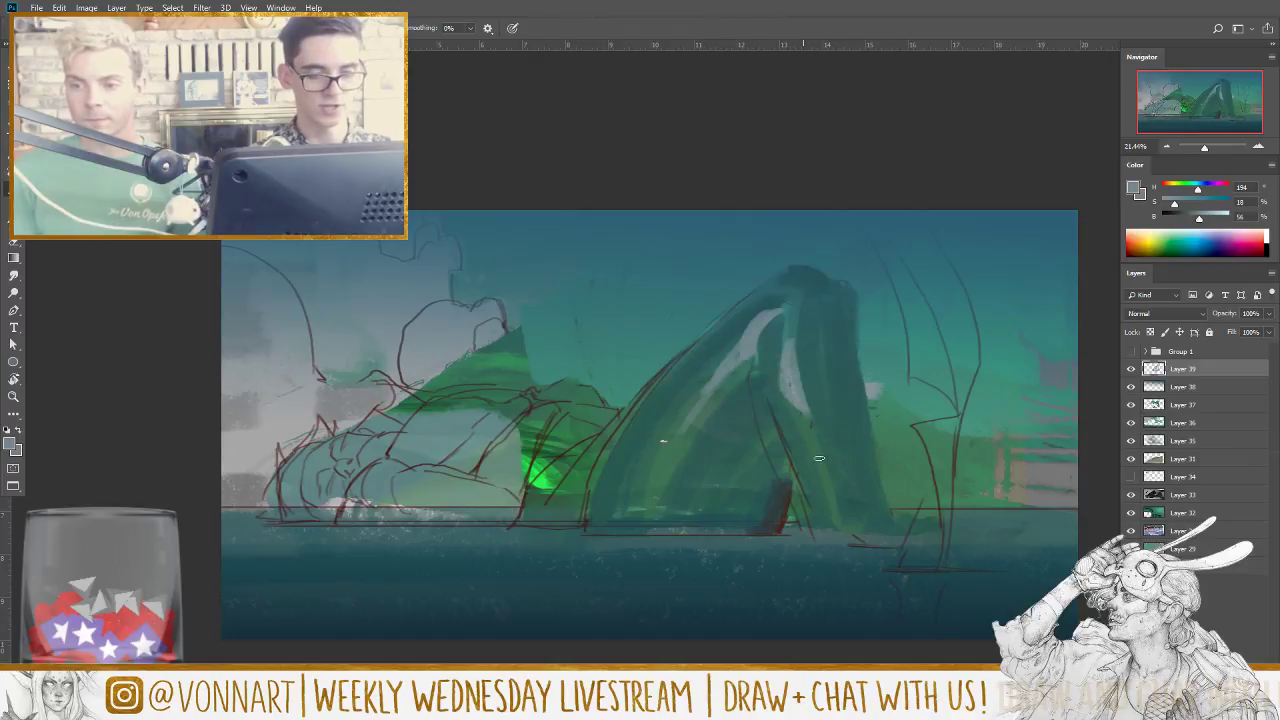
Step: Enlarge the brush and paint the right-hand tree's trunk and upper branches in dark teal
{"action": "left_click", "coordinate": [819, 458], "text": "alt"}
{"action": "middle_click", "coordinate": [722, 410]}
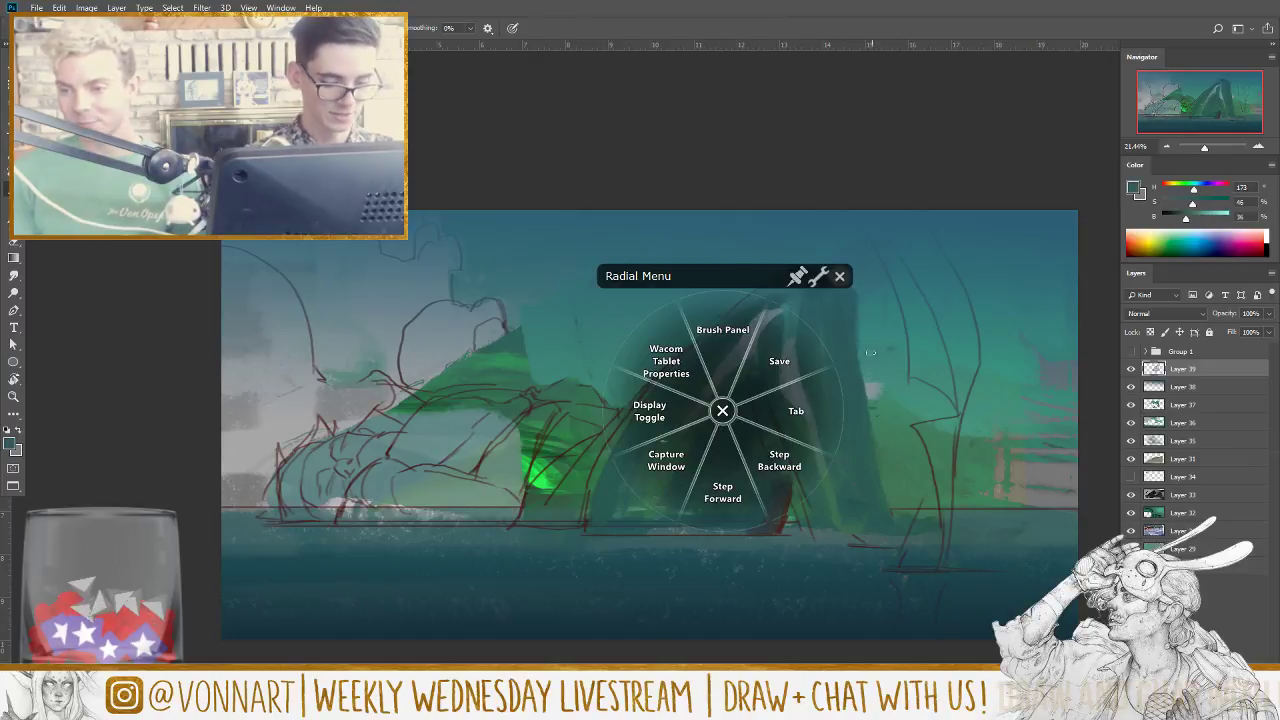
{"action": "left_click", "coordinate": [840, 276]}
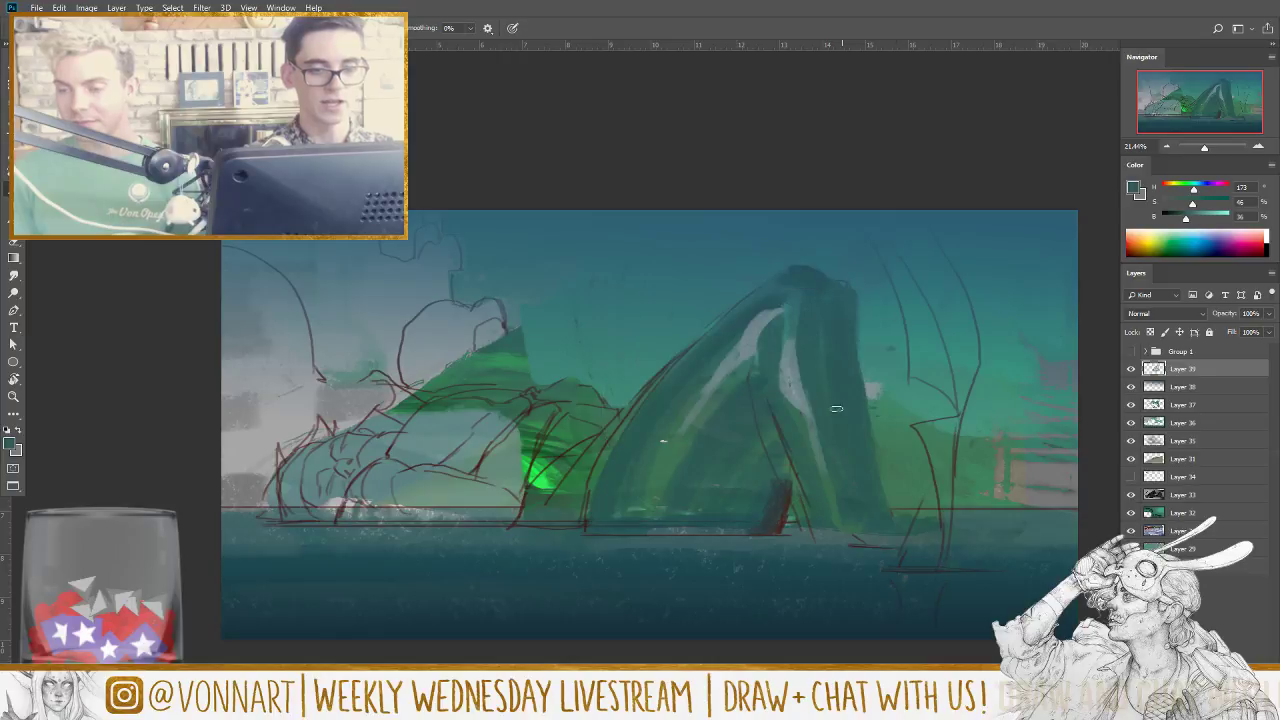
{"action": "key", "text": "bracketright"}
{"action": "left_click", "coordinate": [714, 428], "text": "alt"}
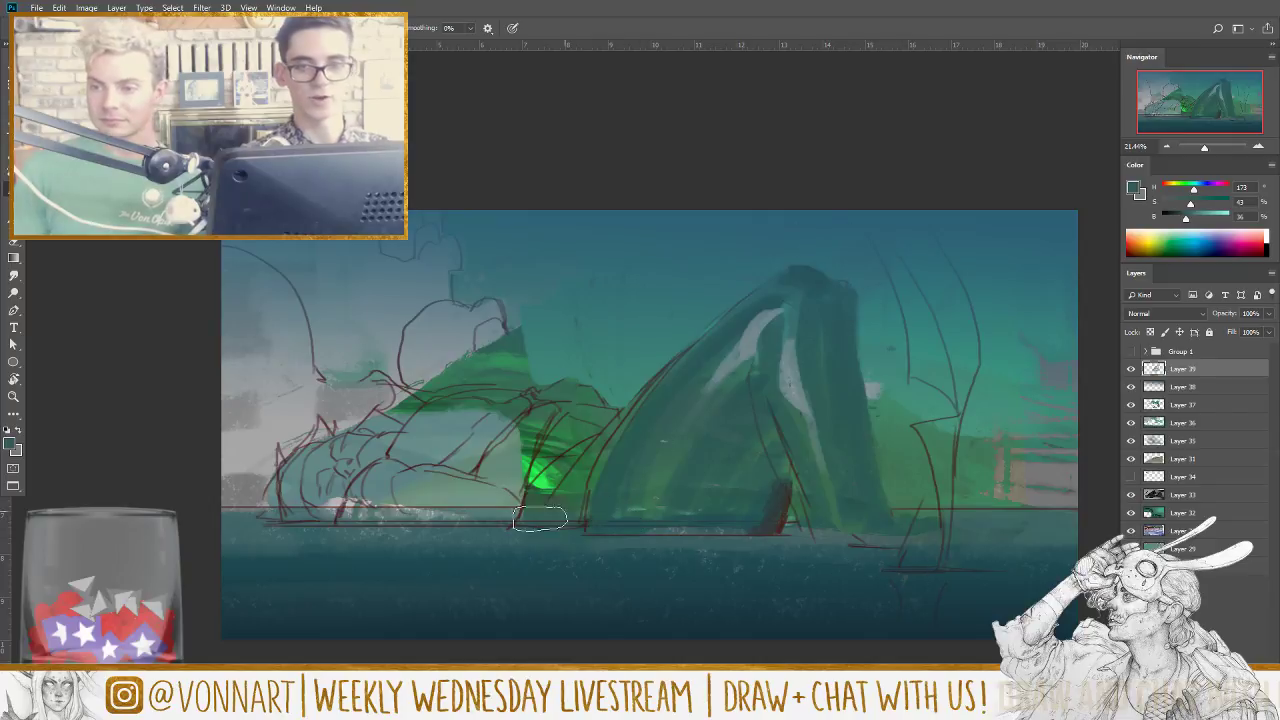
{"action": "left_click", "coordinate": [943, 520], "text": "alt"}
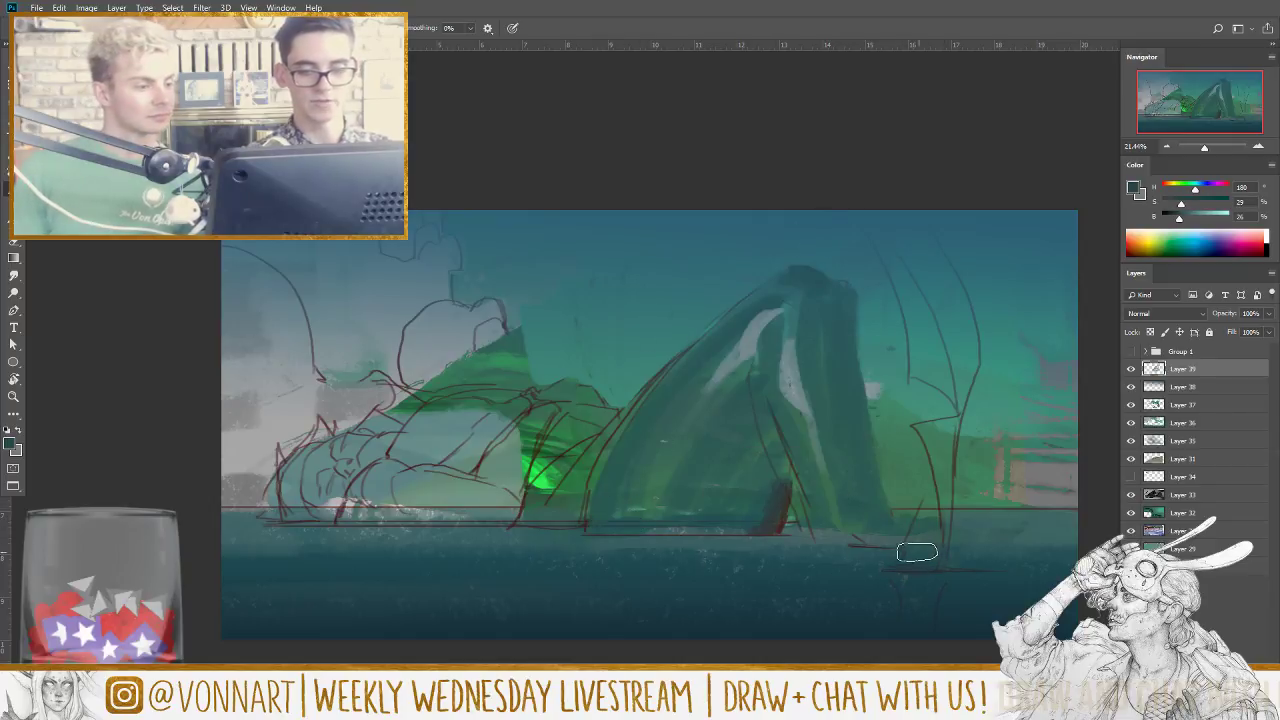
{"action": "mouse_move", "coordinate": [906, 565]}
{"action": "left_mouse_down"}
{"action": "mouse_move", "coordinate": [939, 460]}
{"action": "mouse_move", "coordinate": [924, 430]}
{"action": "mouse_move", "coordinate": [951, 415]}
{"action": "mouse_move", "coordinate": [926, 429]}
{"action": "mouse_move", "coordinate": [941, 488]}
{"action": "mouse_move", "coordinate": [945, 441]}
{"action": "mouse_move", "coordinate": [949, 467]}
{"action": "mouse_move", "coordinate": [925, 550]}
{"action": "left_mouse_up"}
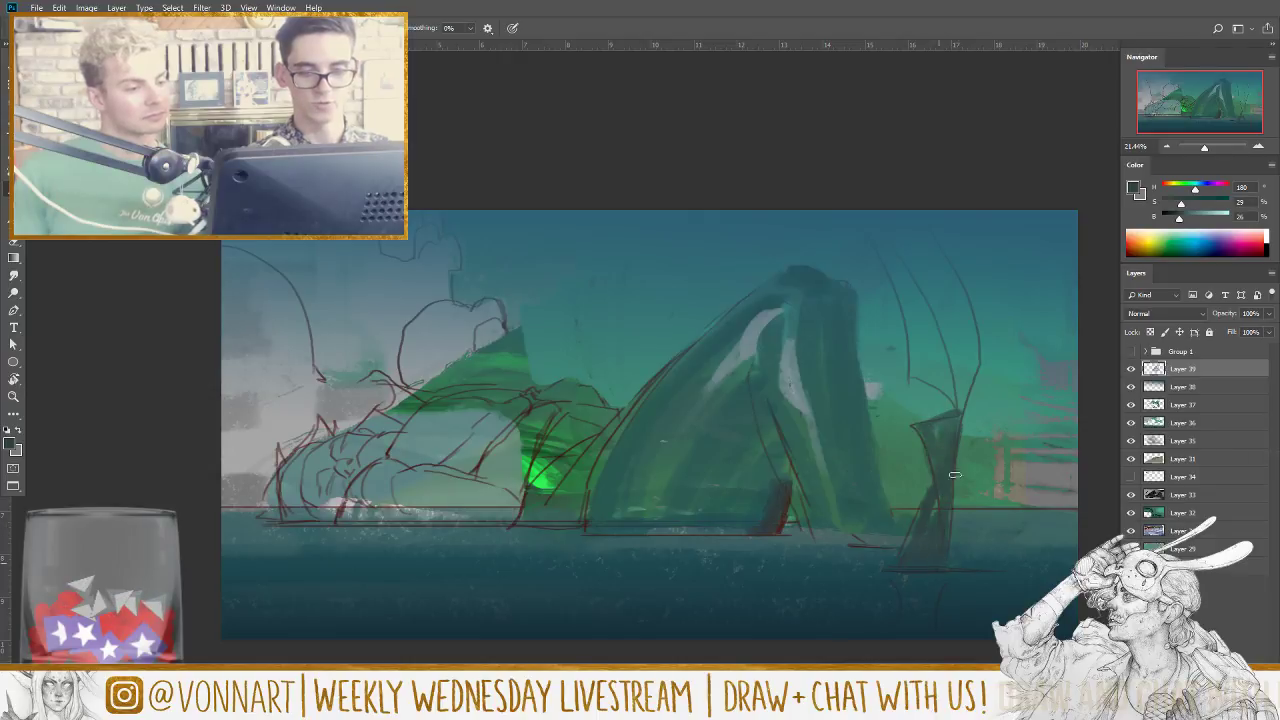
{"action": "mouse_move", "coordinate": [901, 311]}
{"action": "left_mouse_down"}
{"action": "mouse_move", "coordinate": [900, 258]}
{"action": "mouse_move", "coordinate": [960, 380]}
{"action": "mouse_move", "coordinate": [952, 280]}
{"action": "mouse_move", "coordinate": [895, 265]}
{"action": "mouse_move", "coordinate": [925, 362]}
{"action": "mouse_move", "coordinate": [887, 207]}
{"action": "mouse_move", "coordinate": [944, 270]}
{"action": "mouse_move", "coordinate": [894, 191]}
{"action": "left_mouse_up"}
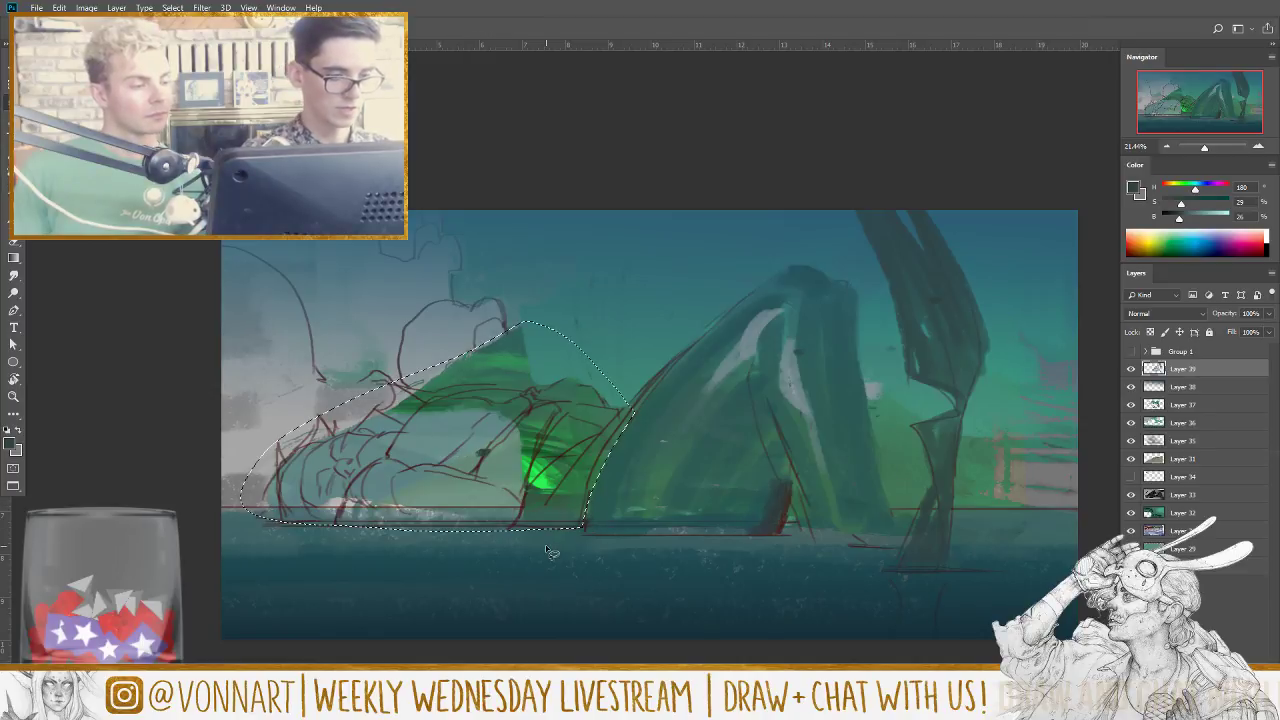
Step: Copy the left rock patch to a new layer, halve its size, move it lower, and skew it up-right
{"action": "key", "text": "ctrl+shift+alt+n"}
{"action": "key", "text": "ctrl+t"}
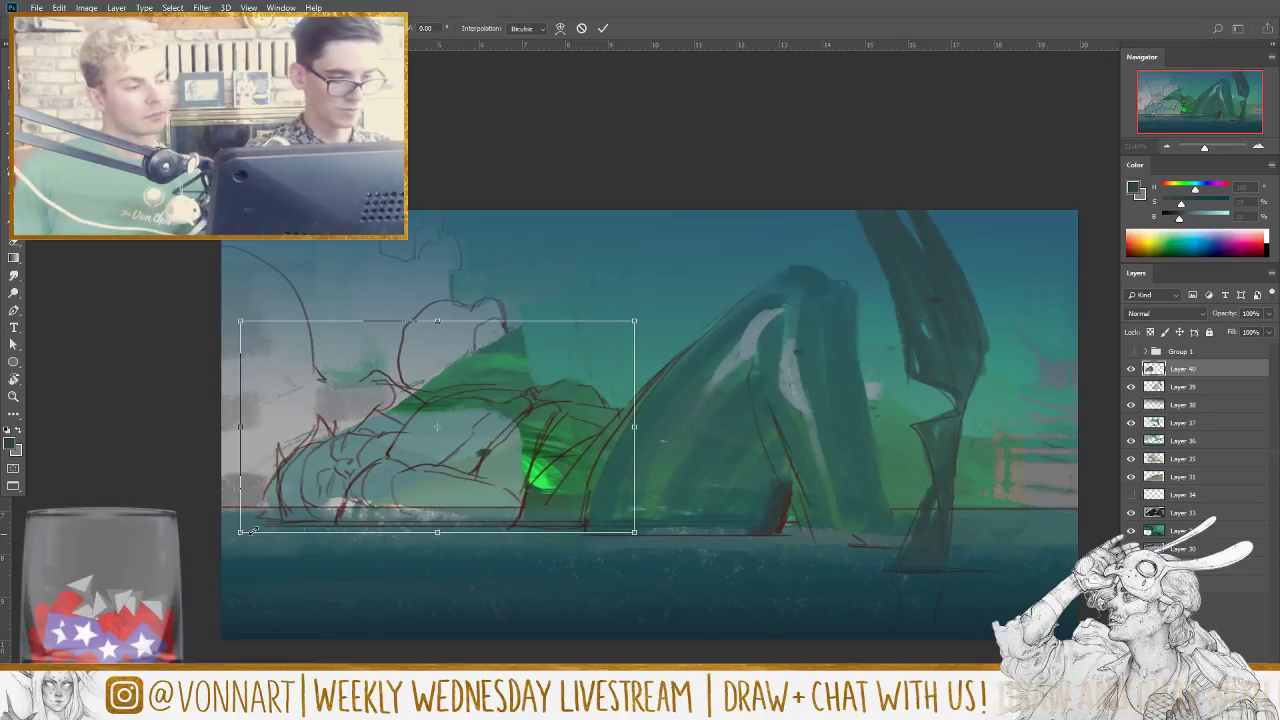
{"action": "mouse_move", "coordinate": [253, 530]}
{"action": "left_mouse_down"}
{"action": "mouse_move", "coordinate": [326, 509]}
{"action": "mouse_move", "coordinate": [343, 471]}
{"action": "left_mouse_up"}
{"action": "left_click_drag", "start_coordinate": [609, 429], "coordinate": [590, 483]}
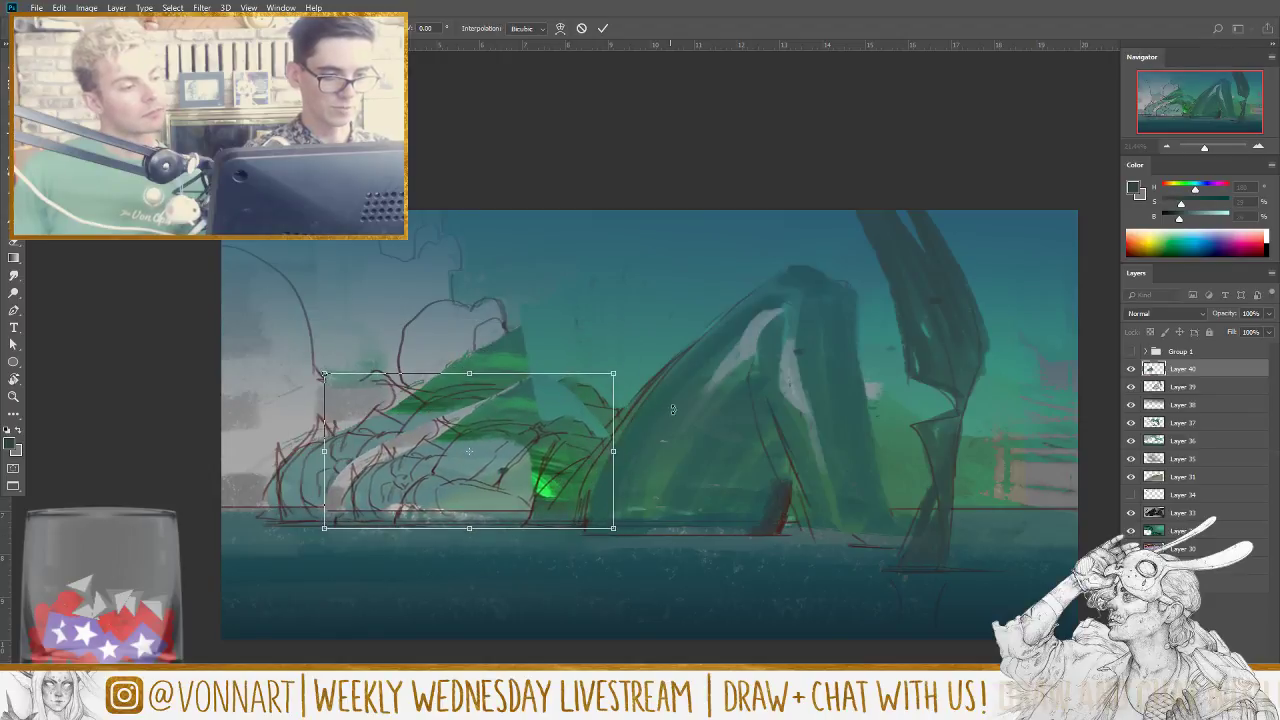
{"action": "left_click_drag", "start_coordinate": [616, 375], "coordinate": [653, 328]}
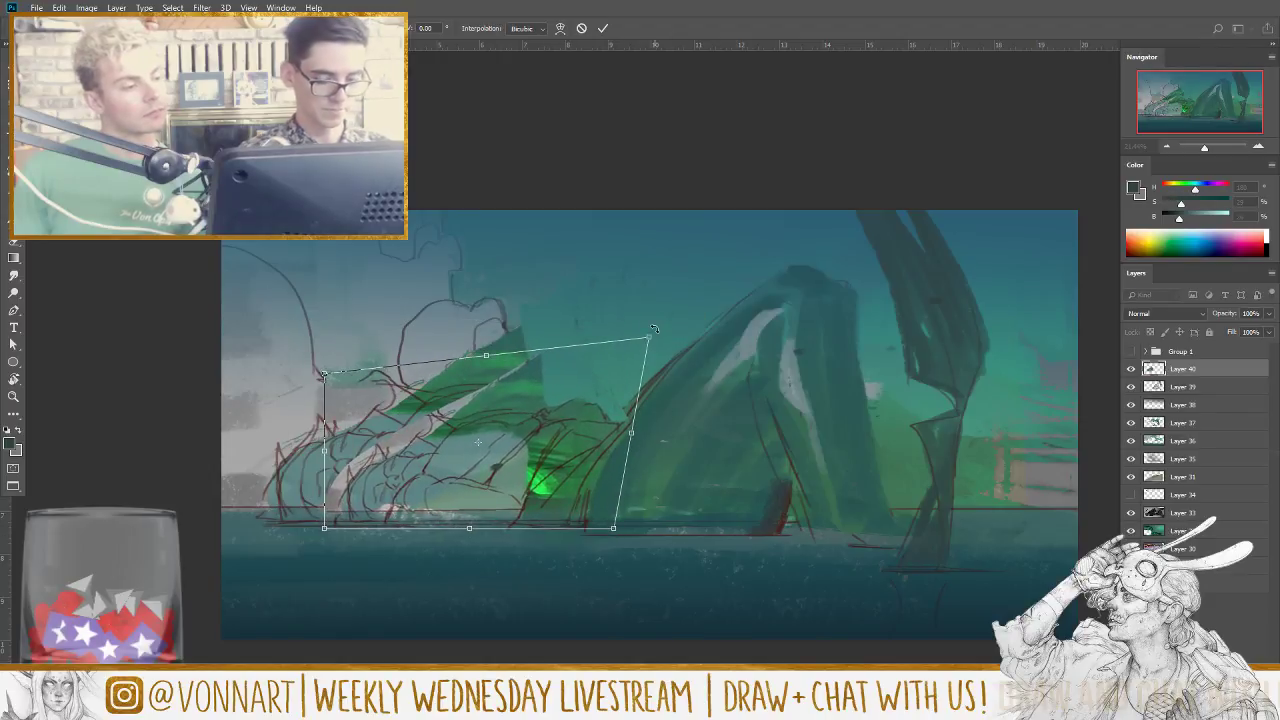
{"action": "key", "text": "Return"}
{"action": "key", "text": "b"}
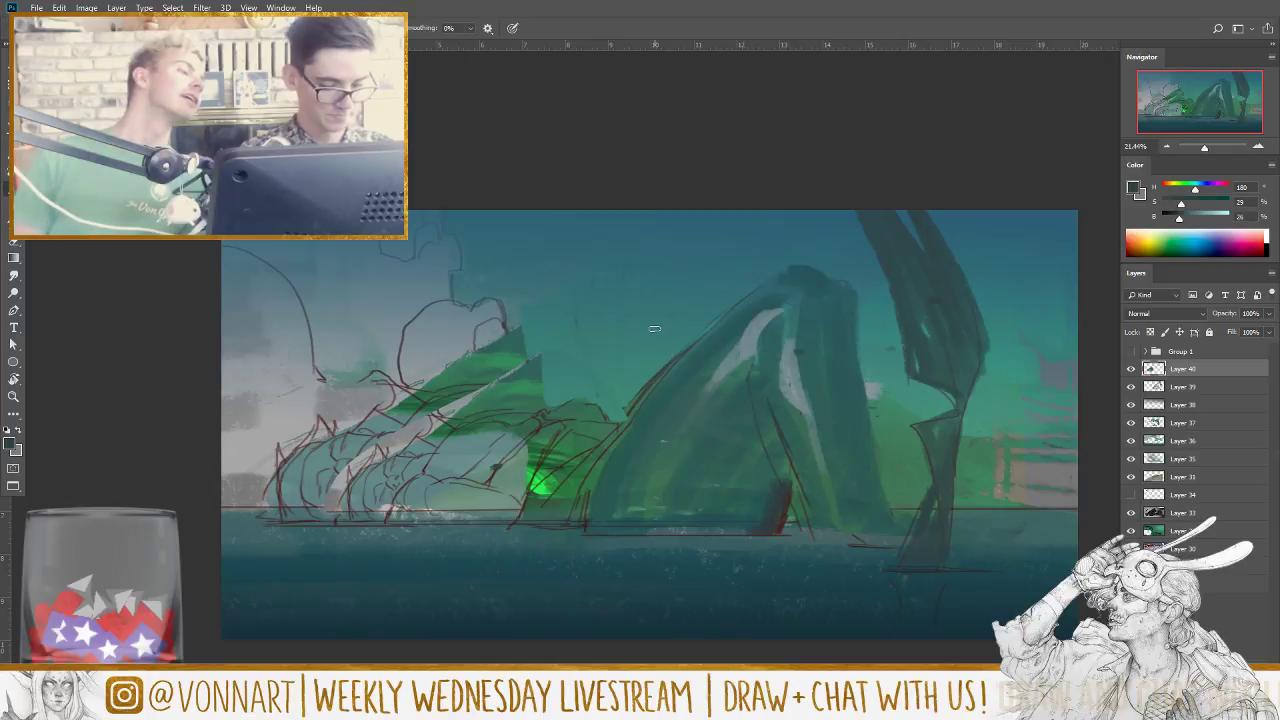
{"action": "scroll", "coordinate": [420, 527], "scroll_direction": "up", "scroll_amount": 1}
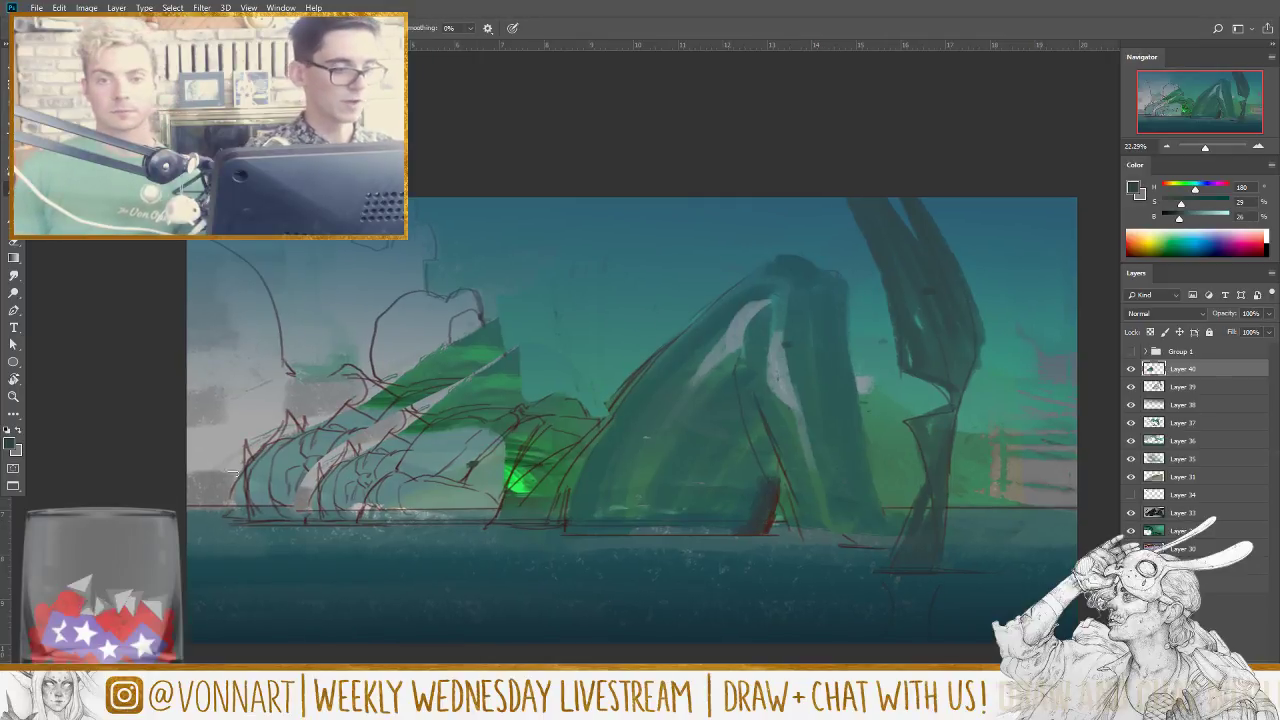
Step: Brush sampled grey cloud over the lower-left sketch lines
{"action": "left_click", "coordinate": [232, 462], "text": "alt"}
{"action": "mouse_move", "coordinate": [243, 459]}
{"action": "left_mouse_down"}
{"action": "mouse_move", "coordinate": [300, 460]}
{"action": "mouse_move", "coordinate": [329, 416]}
{"action": "mouse_move", "coordinate": [380, 428]}
{"action": "mouse_move", "coordinate": [420, 385]}
{"action": "left_mouse_up"}
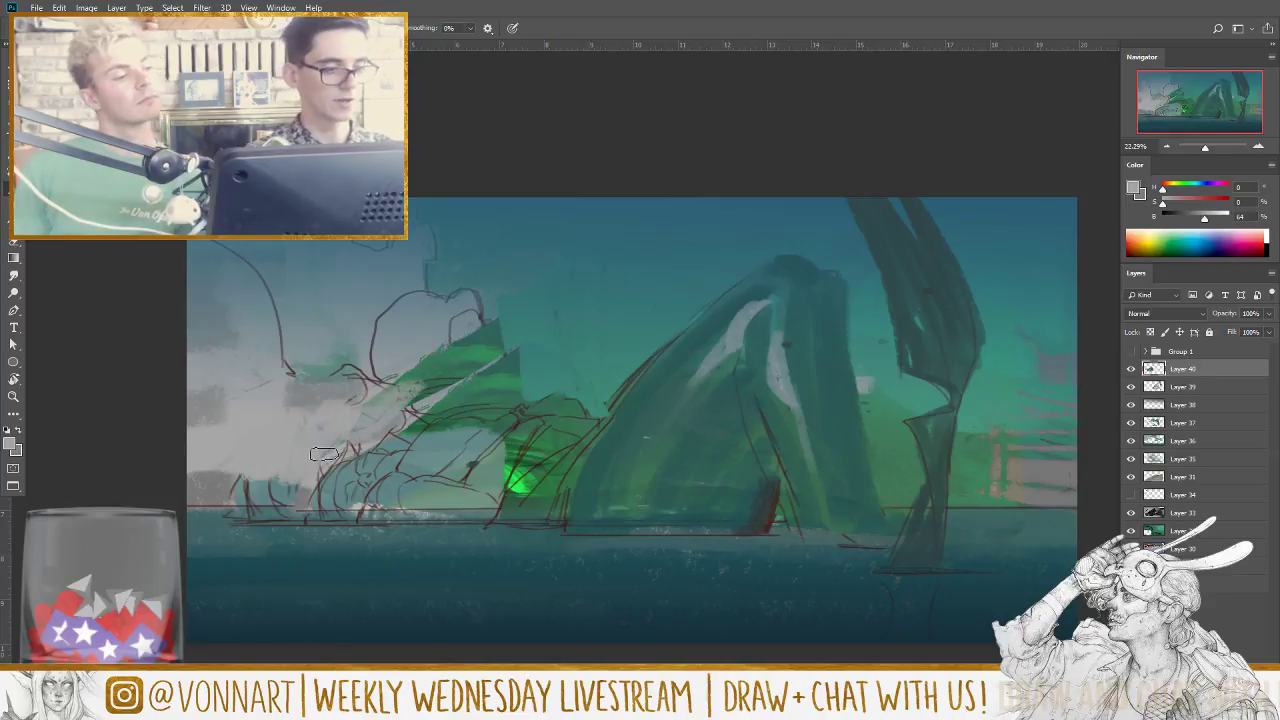
{"action": "mouse_move", "coordinate": [324, 455]}
{"action": "left_mouse_down"}
{"action": "mouse_move", "coordinate": [415, 421]}
{"action": "mouse_move", "coordinate": [360, 427]}
{"action": "mouse_move", "coordinate": [425, 377]}
{"action": "mouse_move", "coordinate": [410, 413]}
{"action": "mouse_move", "coordinate": [439, 348]}
{"action": "mouse_move", "coordinate": [493, 315]}
{"action": "mouse_move", "coordinate": [452, 381]}
{"action": "mouse_move", "coordinate": [465, 326]}
{"action": "mouse_move", "coordinate": [495, 355]}
{"action": "left_mouse_up"}
{"action": "left_click", "coordinate": [508, 318], "text": "alt"}
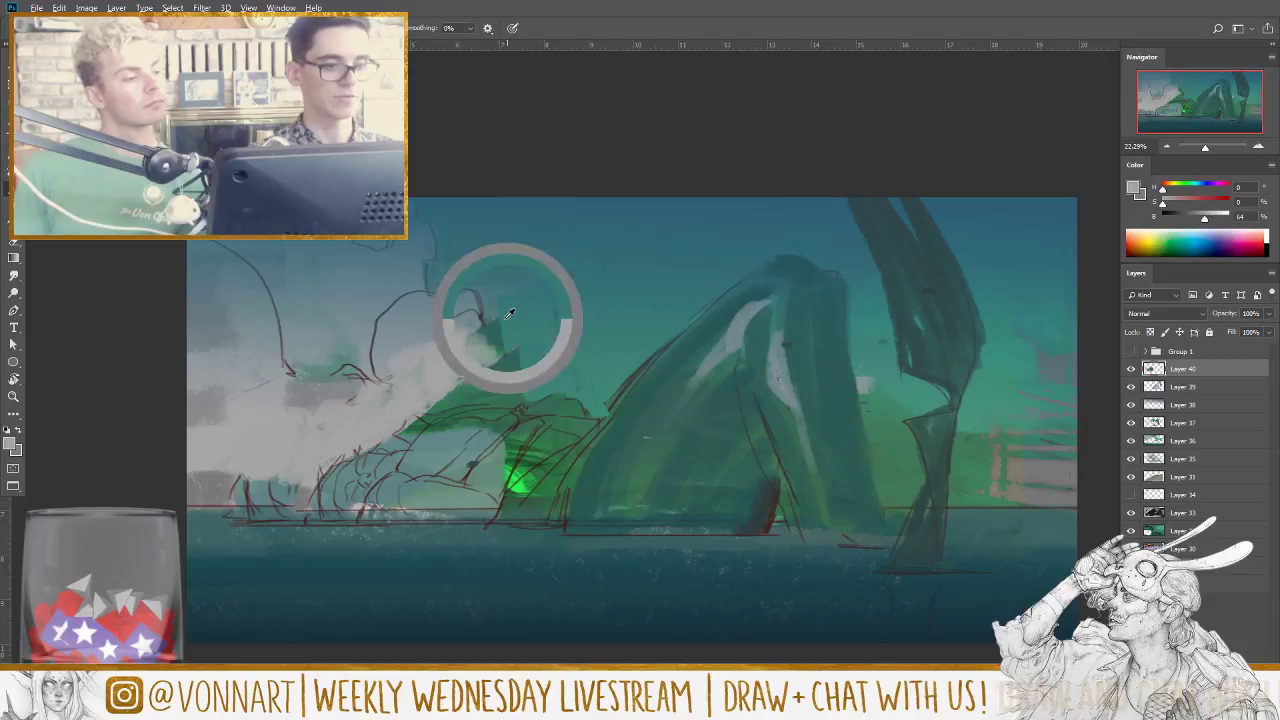
{"action": "left_click", "coordinate": [451, 376], "text": "alt"}
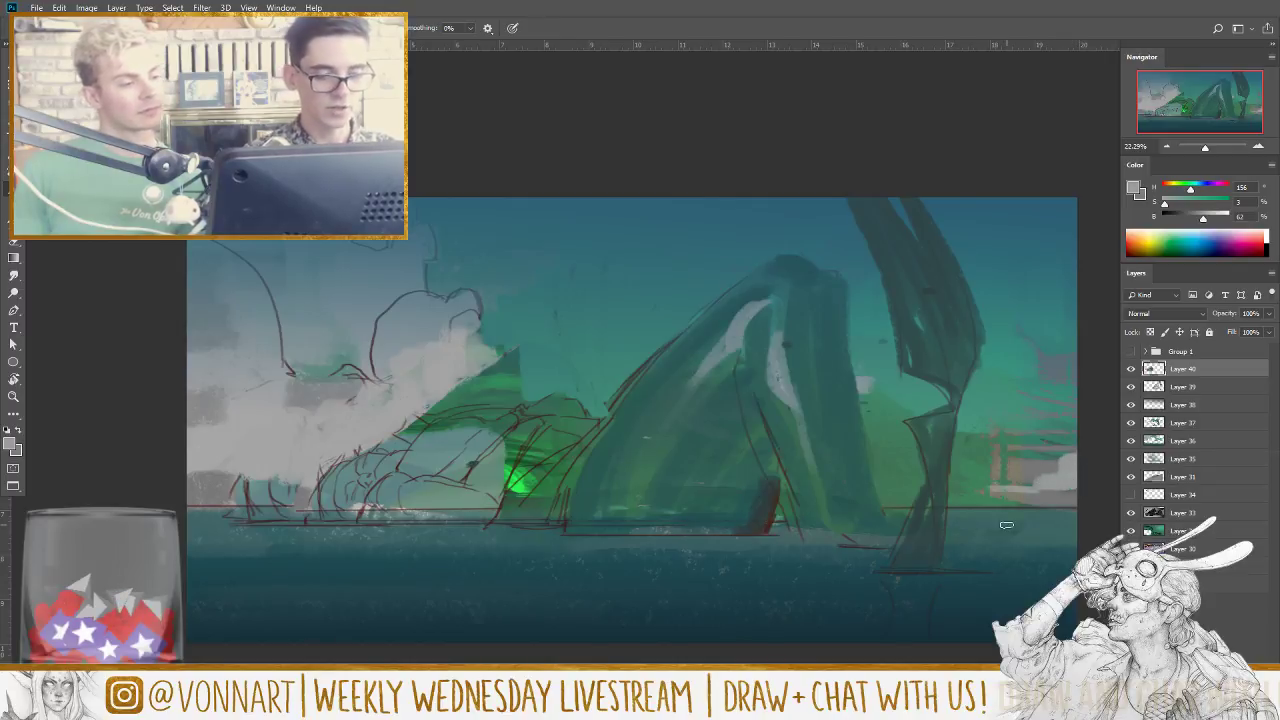
Step: Darken the tall rock's right edge with a sampled dark teal stroke
{"action": "left_click", "coordinate": [647, 522], "text": "alt"}
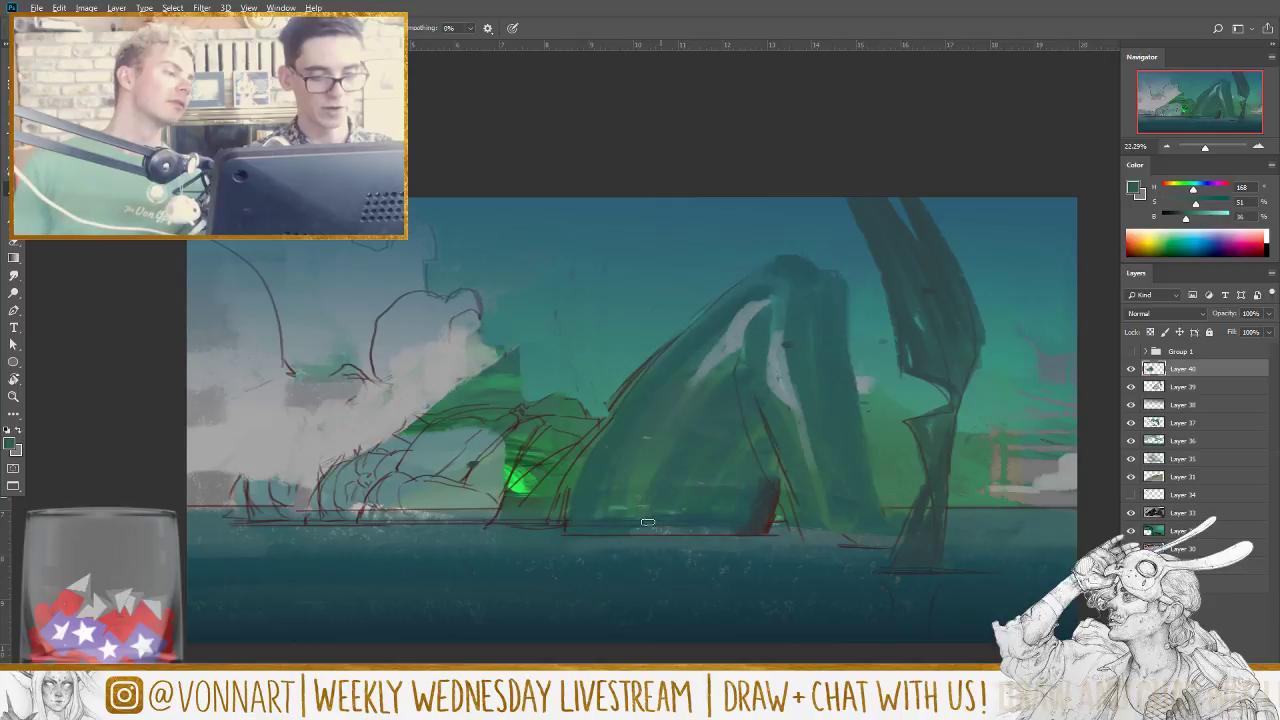
{"action": "left_click", "coordinate": [735, 524], "text": "alt"}
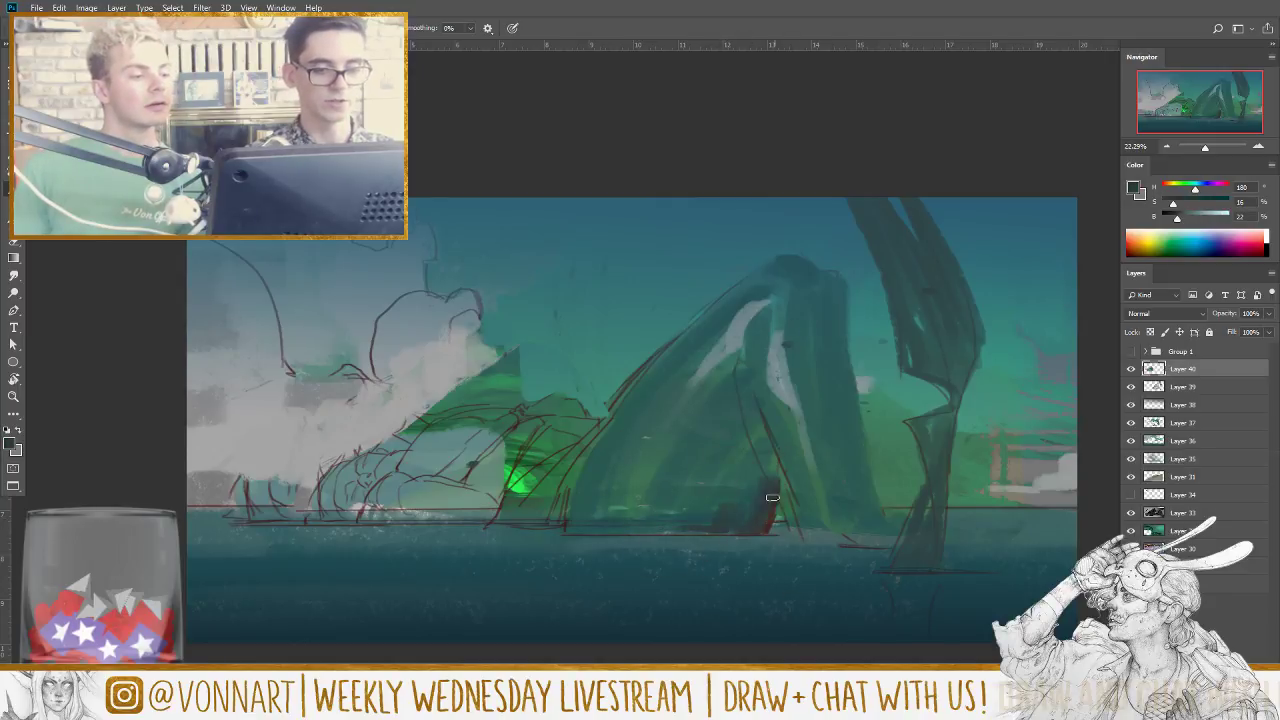
{"action": "mouse_move", "coordinate": [747, 372]}
{"action": "left_mouse_down"}
{"action": "mouse_move", "coordinate": [790, 444]}
{"action": "mouse_move", "coordinate": [760, 394]}
{"action": "mouse_move", "coordinate": [805, 530]}
{"action": "left_mouse_up"}
{"action": "left_click", "coordinate": [902, 460], "text": "alt"}
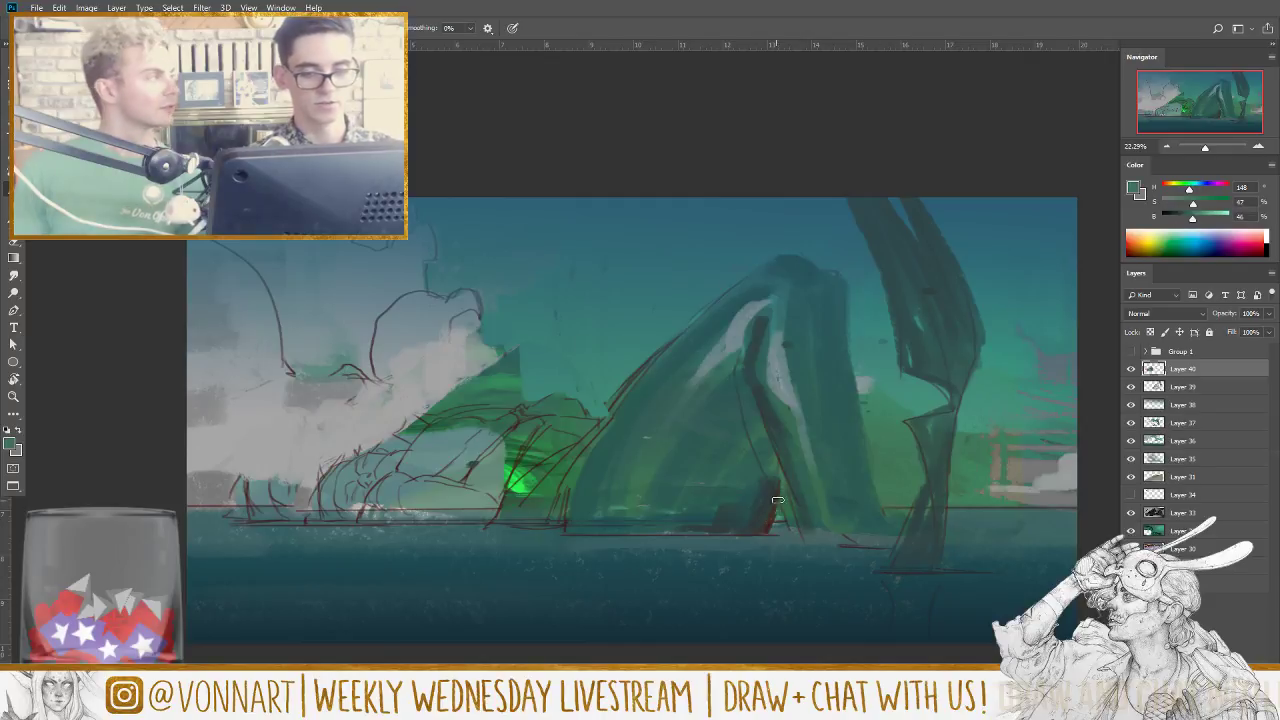
{"action": "left_click", "coordinate": [867, 430], "text": "alt"}
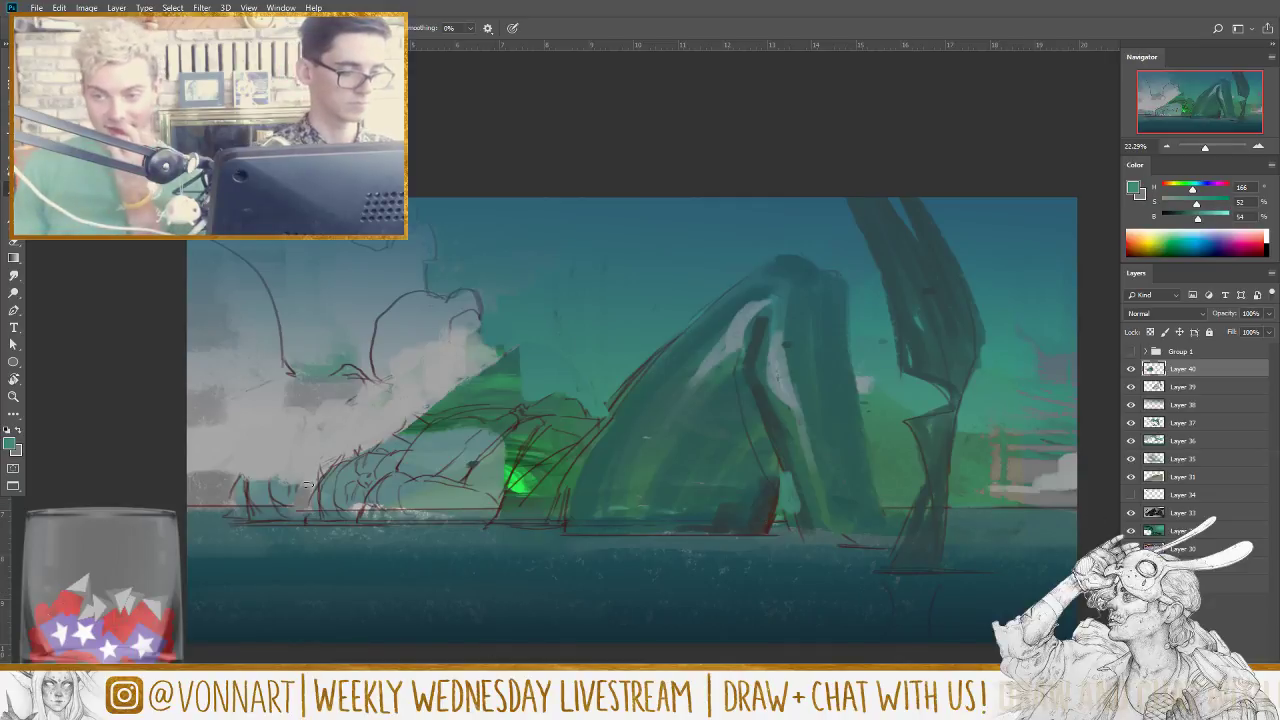
Step: Paint smoke grey over the dark band and red line, then add a new empty layer
{"action": "left_click", "coordinate": [290, 486], "text": "alt"}
{"action": "mouse_move", "coordinate": [249, 489]}
{"action": "left_mouse_down"}
{"action": "mouse_move", "coordinate": [274, 472]}
{"action": "mouse_move", "coordinate": [296, 523]}
{"action": "mouse_move", "coordinate": [390, 528]}
{"action": "left_mouse_up"}
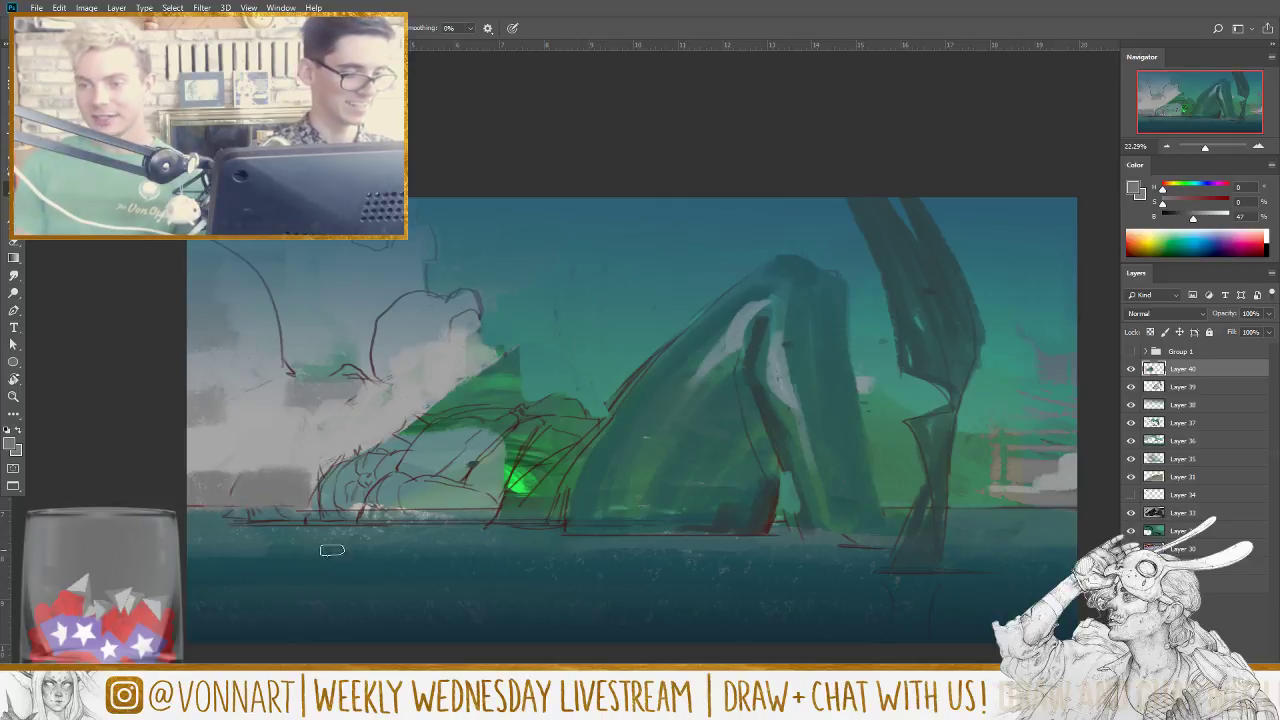
{"action": "left_click", "coordinate": [235, 492], "text": "alt"}
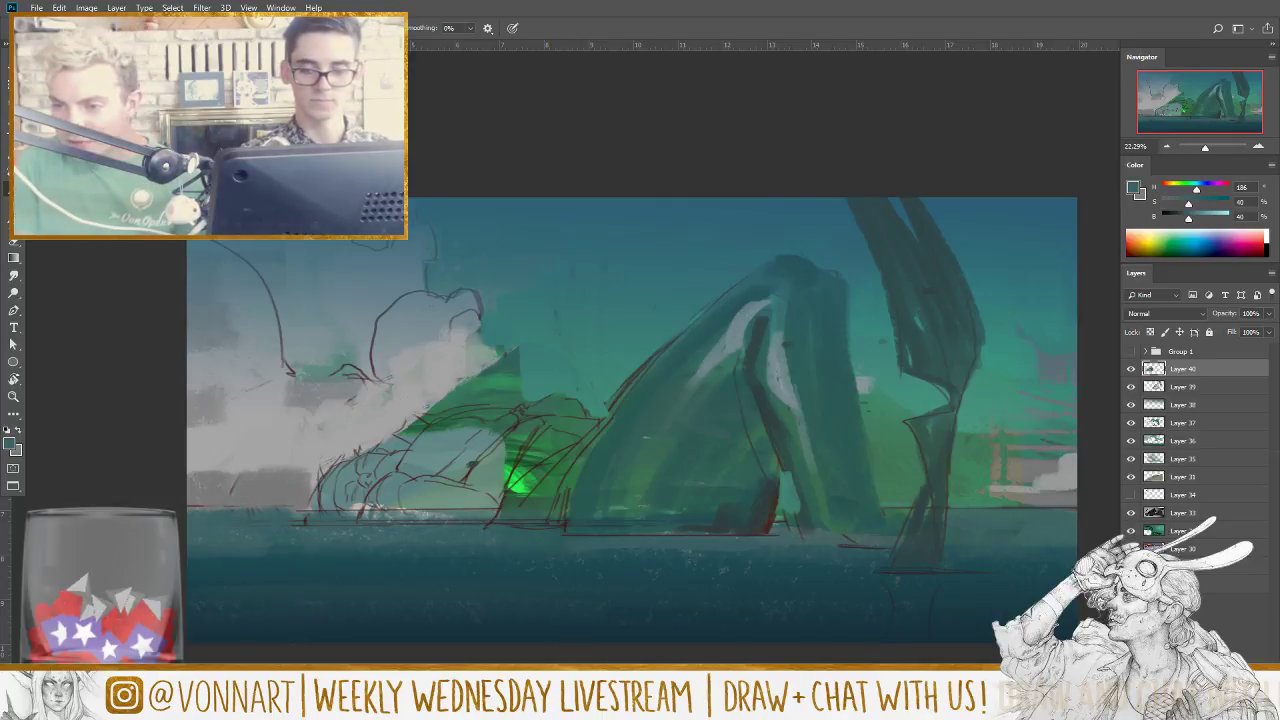
{"action": "key", "text": "ctrl+shift+alt+n"}
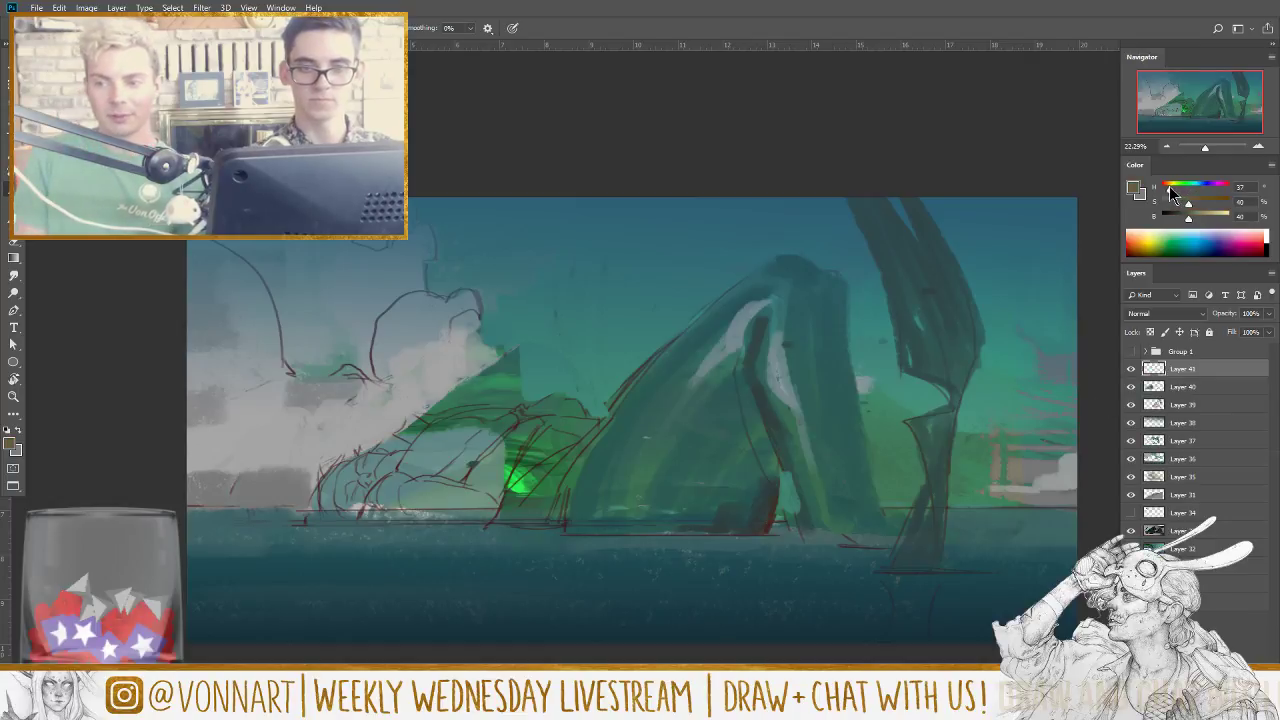
Step: Paint a saturated orange-tan over the lower-left green glow, then stamp a merged copy onto a new layer
{"action": "left_click_drag", "start_coordinate": [1169, 186], "coordinate": [1172, 187]}
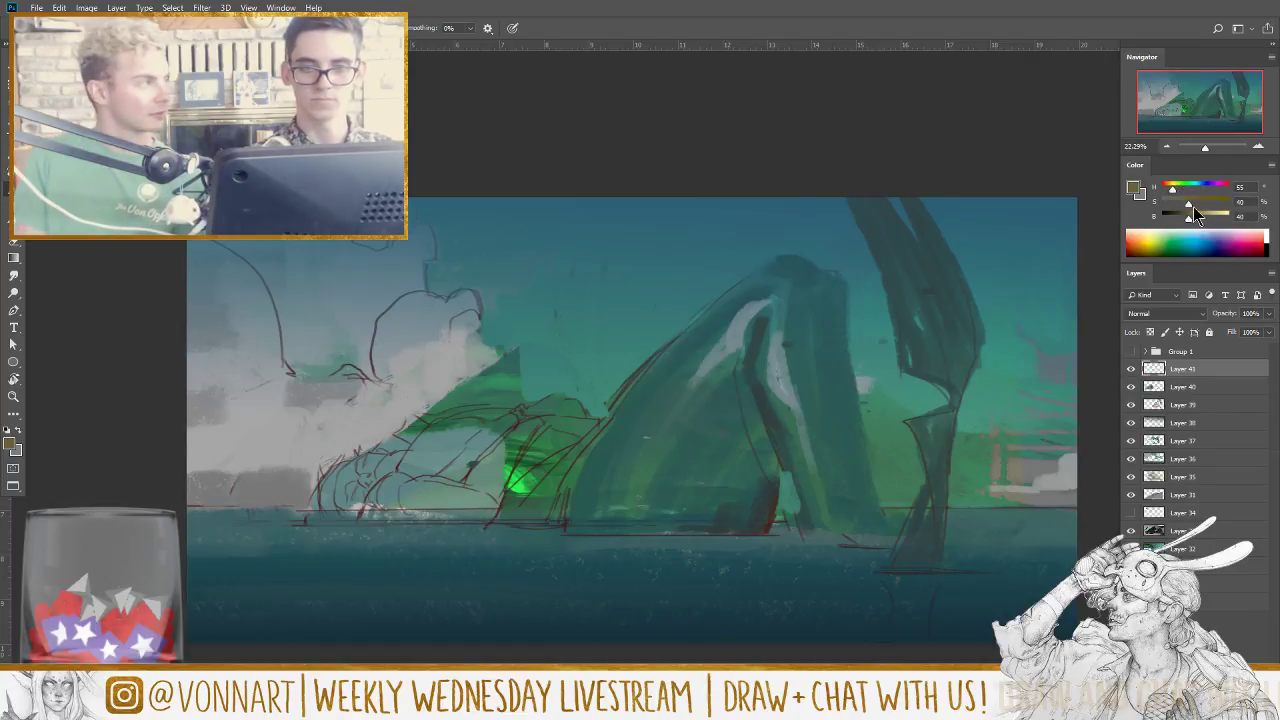
{"action": "left_click_drag", "start_coordinate": [1172, 188], "coordinate": [1196, 202]}
{"action": "left_click", "coordinate": [1210, 219]}
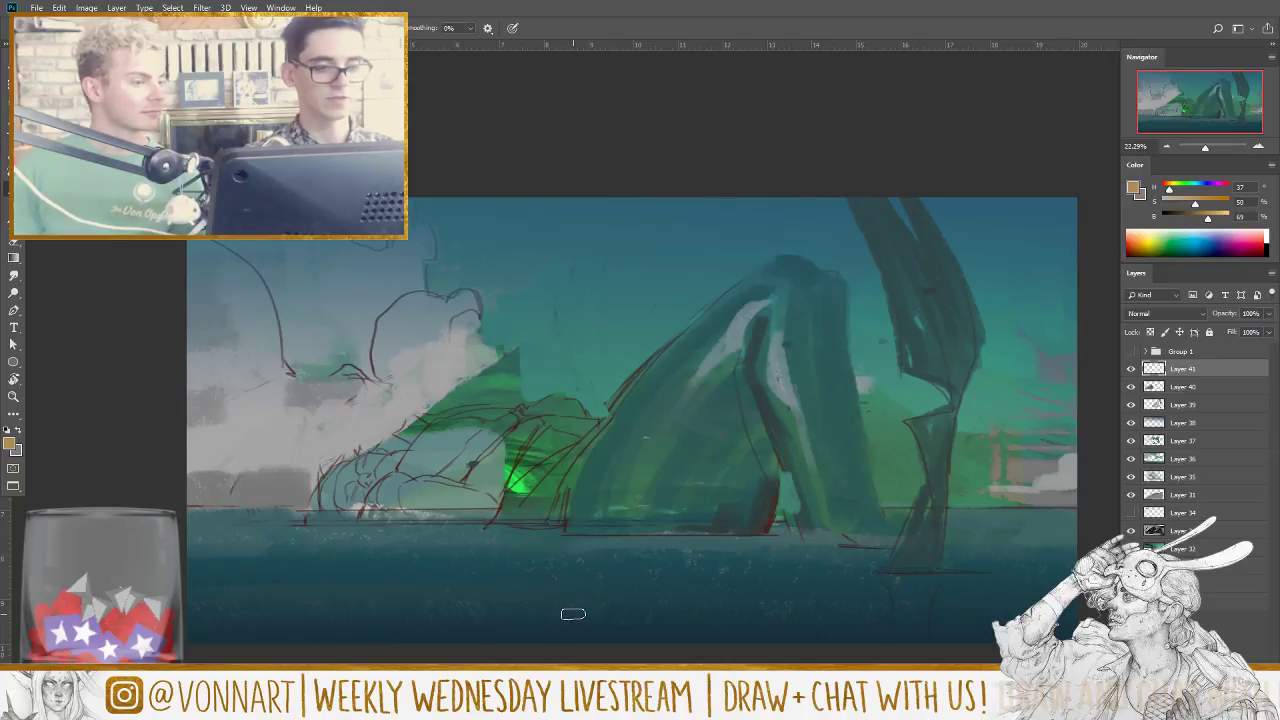
{"action": "mouse_move", "coordinate": [524, 510]}
{"action": "left_mouse_down"}
{"action": "mouse_move", "coordinate": [587, 427]}
{"action": "mouse_move", "coordinate": [526, 520]}
{"action": "mouse_move", "coordinate": [551, 436]}
{"action": "mouse_move", "coordinate": [522, 464]}
{"action": "mouse_move", "coordinate": [573, 413]}
{"action": "mouse_move", "coordinate": [553, 403]}
{"action": "mouse_move", "coordinate": [492, 520]}
{"action": "mouse_move", "coordinate": [525, 421]}
{"action": "mouse_move", "coordinate": [473, 508]}
{"action": "mouse_move", "coordinate": [483, 417]}
{"action": "mouse_move", "coordinate": [414, 509]}
{"action": "mouse_move", "coordinate": [421, 451]}
{"action": "mouse_move", "coordinate": [408, 483]}
{"action": "mouse_move", "coordinate": [388, 483]}
{"action": "mouse_move", "coordinate": [375, 505]}
{"action": "mouse_move", "coordinate": [386, 459]}
{"action": "mouse_move", "coordinate": [336, 495]}
{"action": "left_mouse_up"}
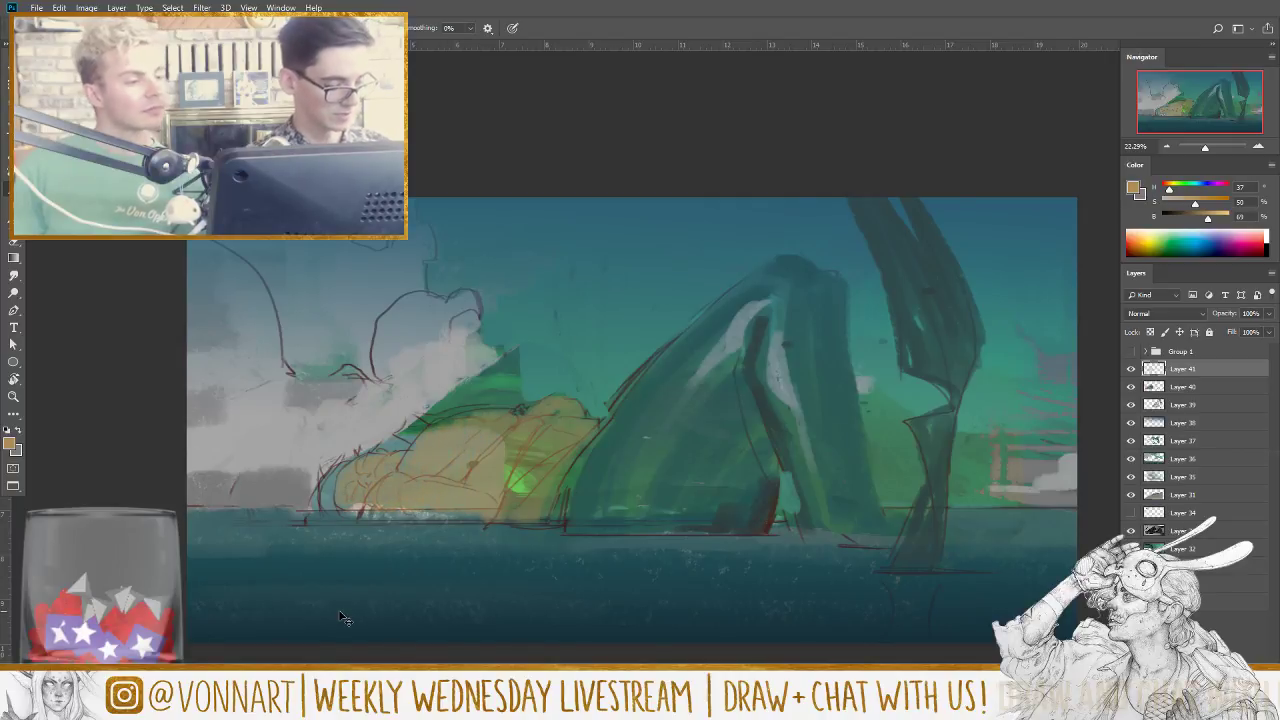
{"action": "key", "text": "ctrl+shift+alt+e"}
{"action": "left_click", "coordinate": [201, 7]}
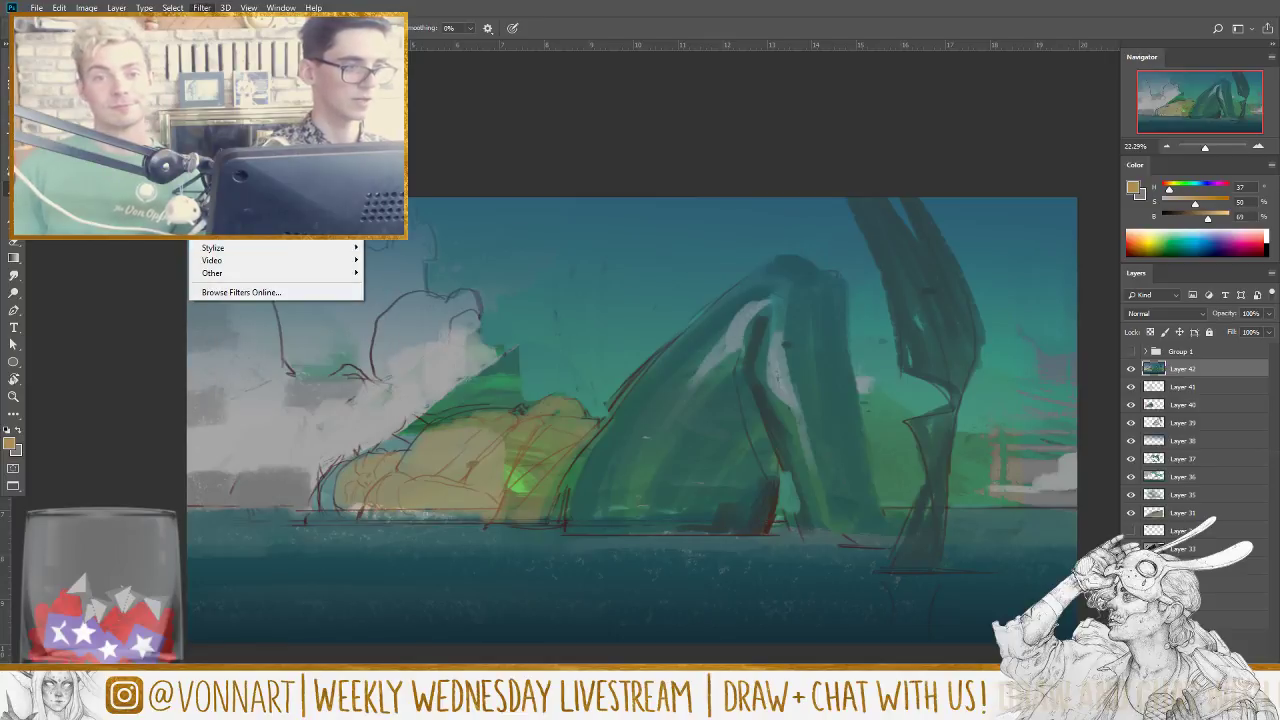
Step: In Liquify, push the green mountain, clouds and hills up and rightward with a 2200 brush
{"action": "key", "text": "Escape"}
{"action": "key", "text": "ctrl+shift+x"}
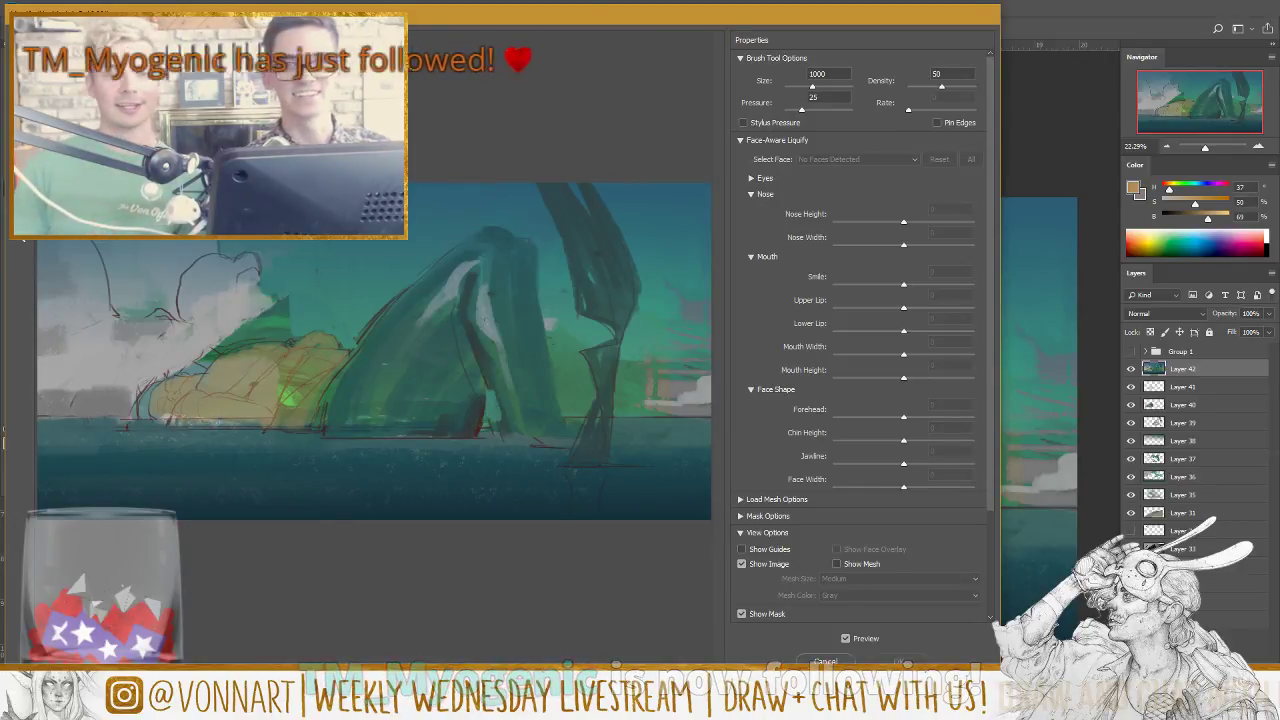
{"action": "key", "text": "bracketright"}
{"action": "key", "text": "bracketright"}
{"action": "key", "text": "bracketright"}
{"action": "key", "text": "bracketright"}
{"action": "key", "text": "bracketright"}
{"action": "key", "text": "bracketright"}
{"action": "key", "text": "bracketright"}
{"action": "key", "text": "bracketright"}
{"action": "key", "text": "bracketright"}
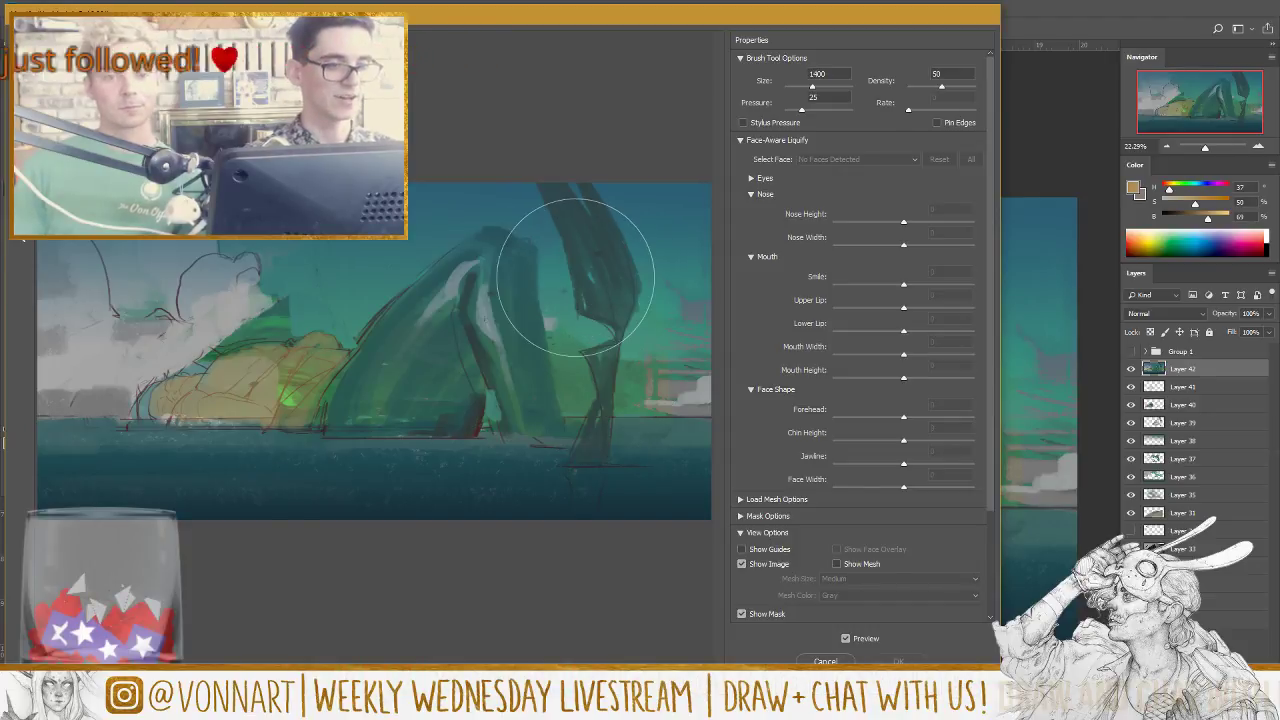
{"action": "mouse_move", "coordinate": [395, 360]}
{"action": "left_mouse_down"}
{"action": "mouse_move", "coordinate": [370, 320]}
{"action": "mouse_move", "coordinate": [460, 300]}
{"action": "mouse_move", "coordinate": [480, 270]}
{"action": "mouse_move", "coordinate": [436, 283]}
{"action": "left_mouse_up"}
{"action": "key", "text": "bracketleft"}
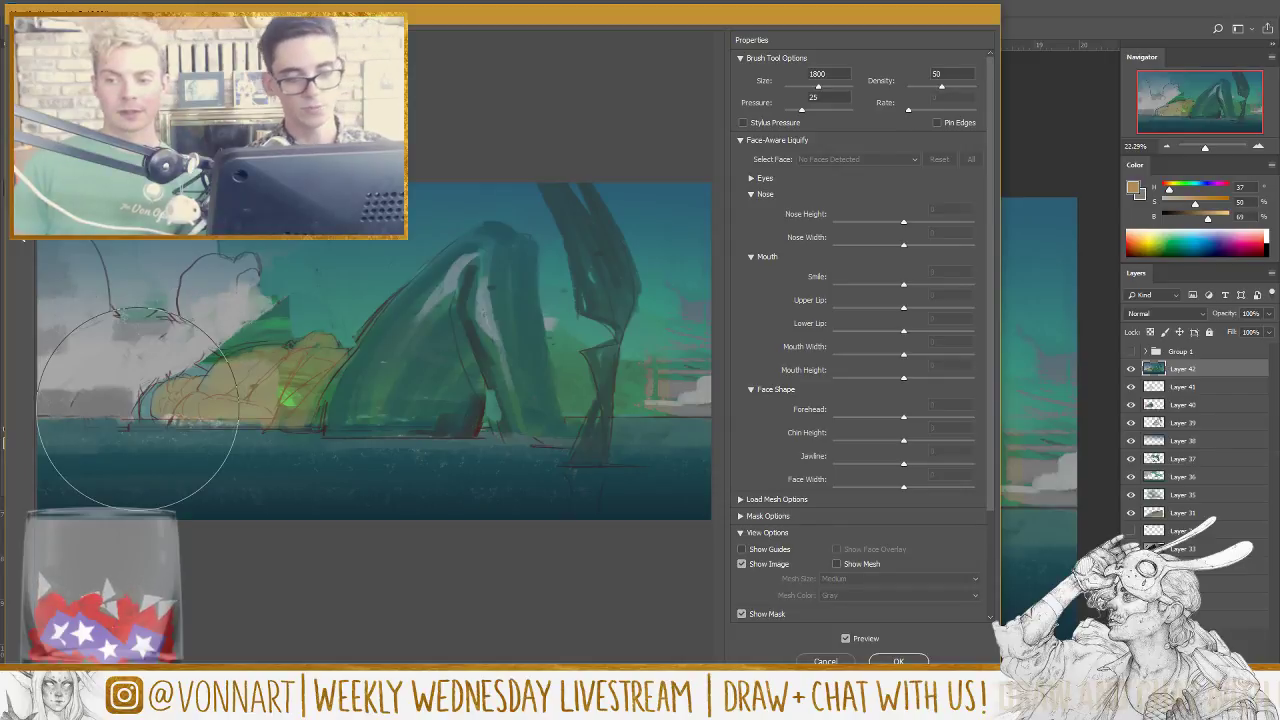
{"action": "key", "text": "bracketright"}
{"action": "mouse_move", "coordinate": [134, 394]}
{"action": "left_mouse_down"}
{"action": "mouse_move", "coordinate": [200, 290]}
{"action": "mouse_move", "coordinate": [250, 330]}
{"action": "mouse_move", "coordinate": [716, 434]}
{"action": "mouse_move", "coordinate": [214, 425]}
{"action": "mouse_move", "coordinate": [370, 92]}
{"action": "left_mouse_up"}
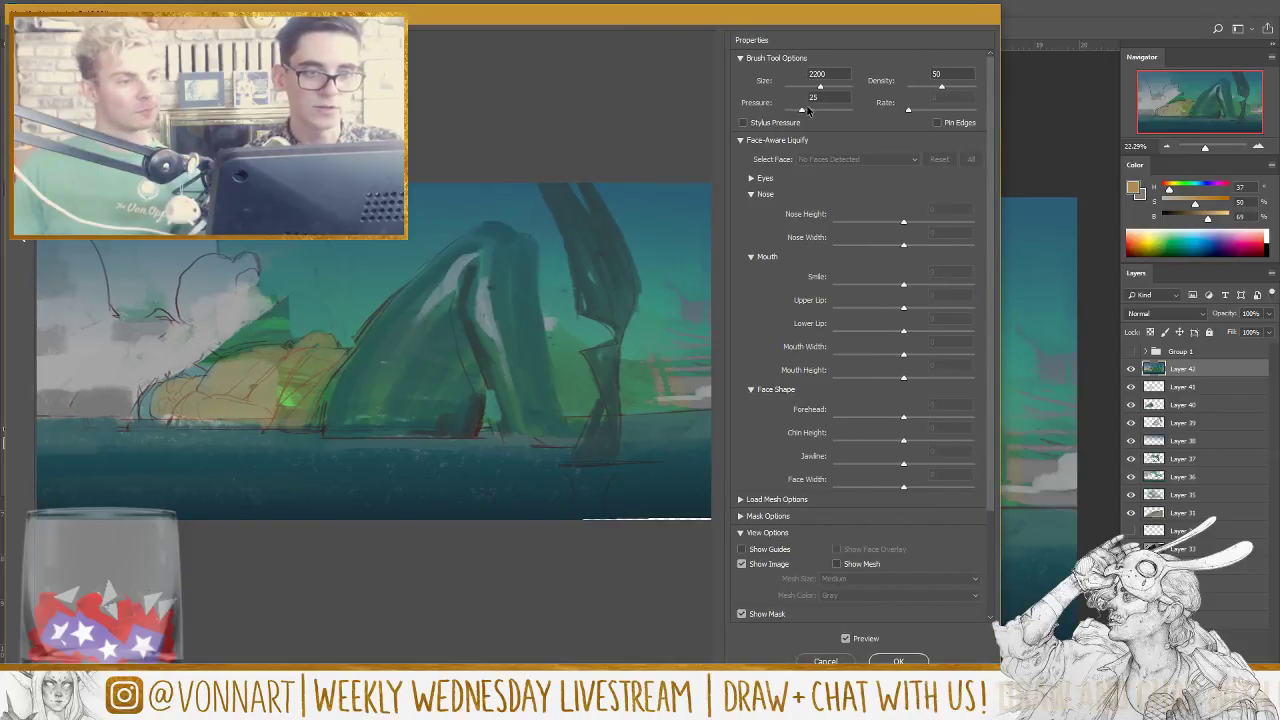
Step: Raise warp pressure to 61 and try warping the green rock into the water, then undo it
{"action": "left_click_drag", "start_coordinate": [830, 113], "coordinate": [826, 112]}
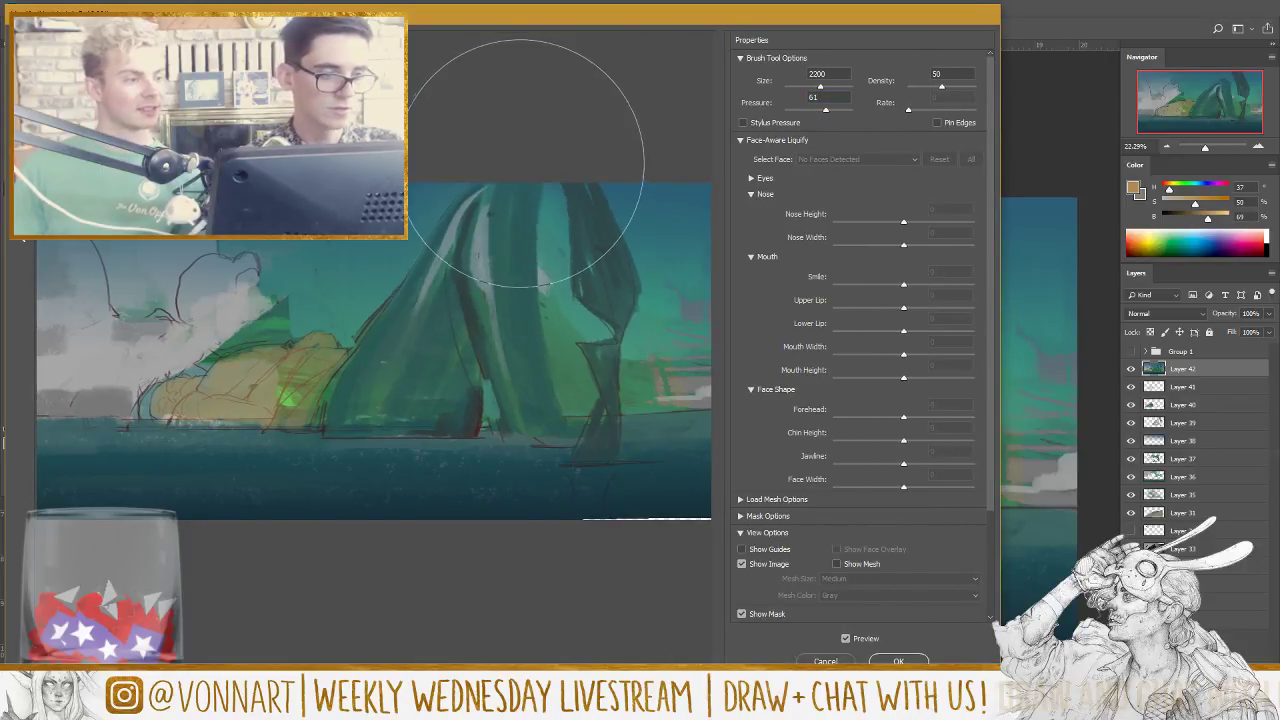
{"action": "mouse_move", "coordinate": [540, 150]}
{"action": "left_mouse_down"}
{"action": "mouse_move", "coordinate": [482, 244]}
{"action": "mouse_move", "coordinate": [451, 634]}
{"action": "mouse_move", "coordinate": [693, 540]}
{"action": "left_mouse_up"}
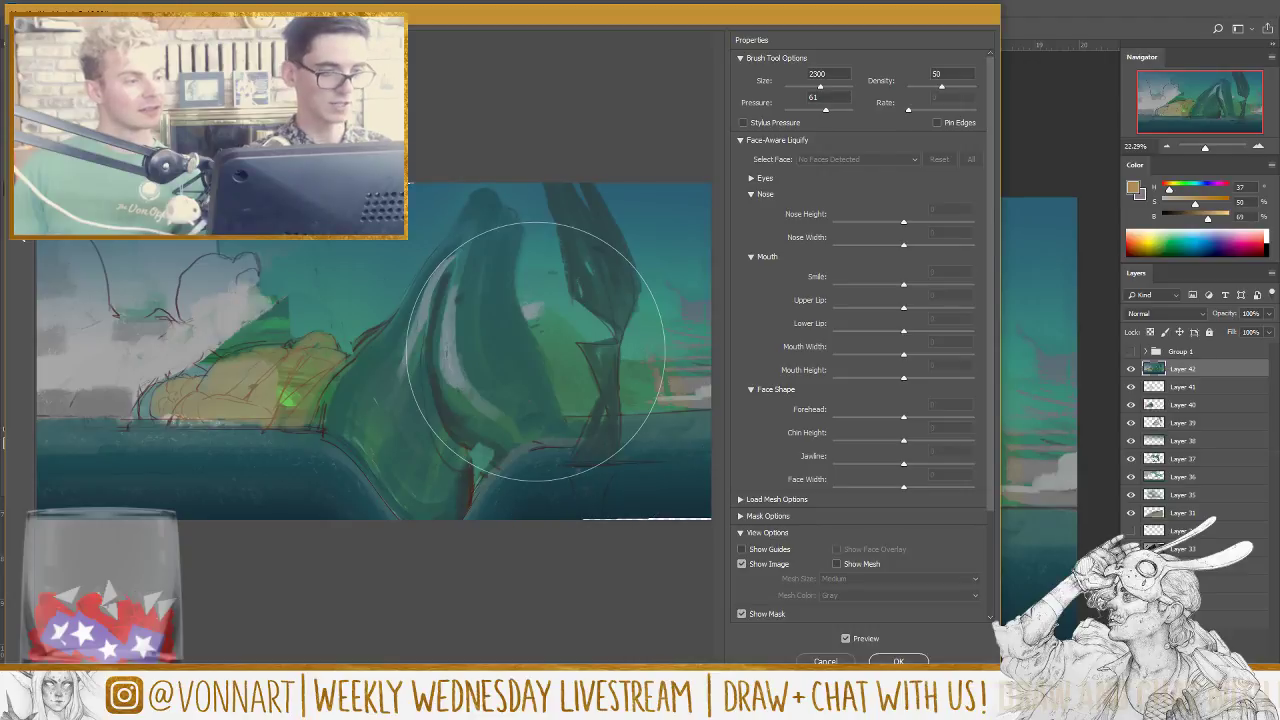
{"action": "key", "text": "bracketright"}
{"action": "key", "text": "bracketright"}
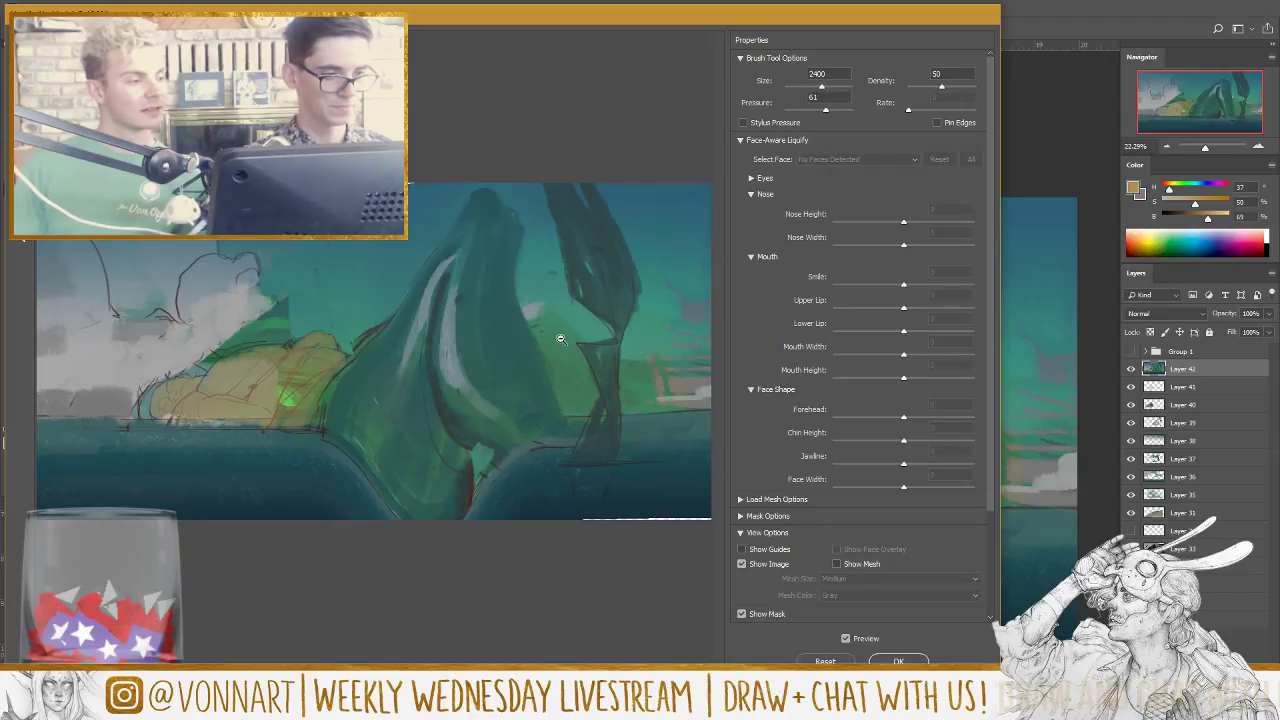
{"action": "key", "text": "ctrl+alt+z"}
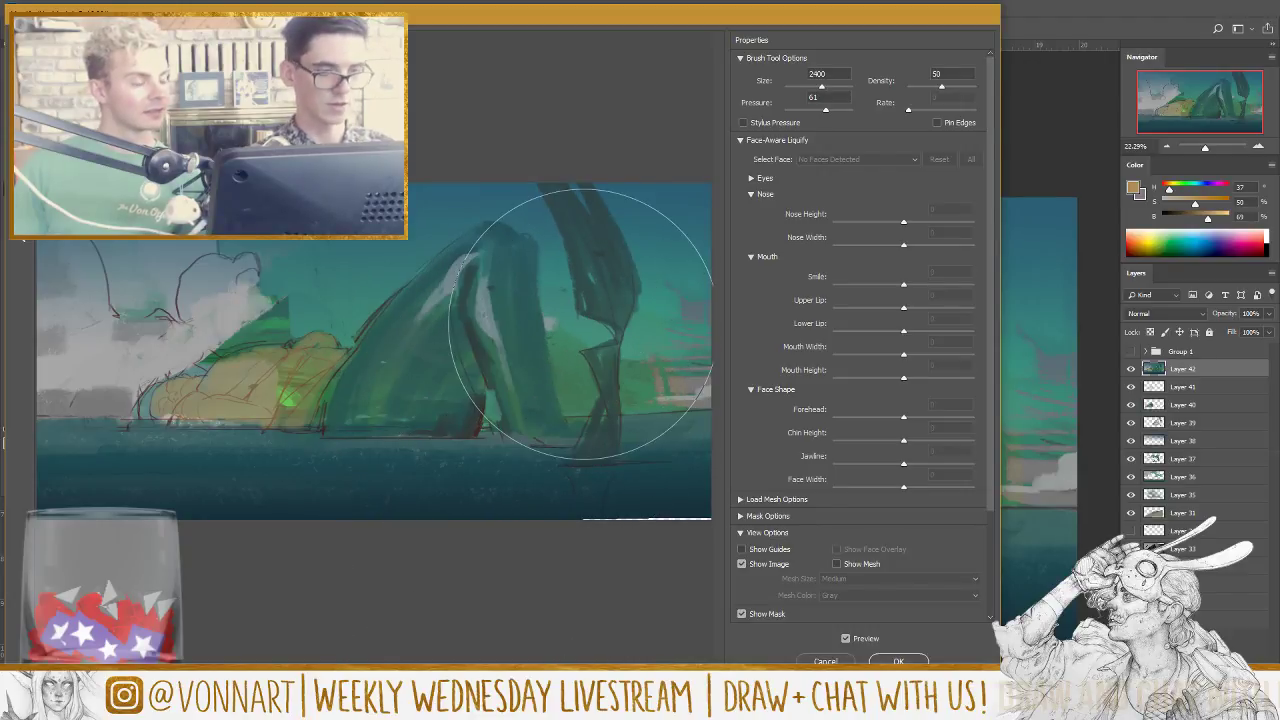
Step: Push the rock's lower-left part up, stretch the right pillar, and lift the yellow shape and shoreline
{"action": "mouse_move", "coordinate": [343, 385]}
{"action": "left_mouse_down"}
{"action": "mouse_move", "coordinate": [353, 306]}
{"action": "mouse_move", "coordinate": [308, 344]}
{"action": "mouse_move", "coordinate": [309, 299]}
{"action": "mouse_move", "coordinate": [404, 297]}
{"action": "mouse_move", "coordinate": [370, 290]}
{"action": "mouse_move", "coordinate": [437, 250]}
{"action": "mouse_move", "coordinate": [440, 140]}
{"action": "left_mouse_up"}
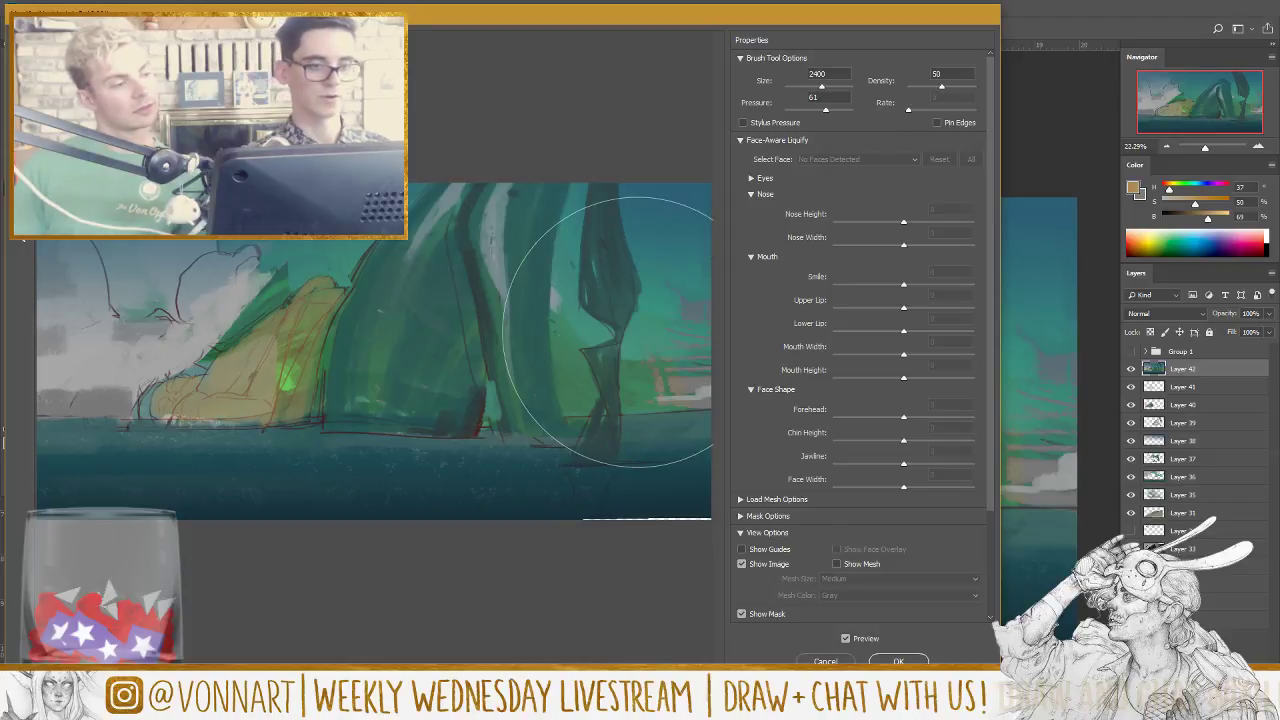
{"action": "mouse_move", "coordinate": [637, 332]}
{"action": "left_mouse_down"}
{"action": "mouse_move", "coordinate": [660, 377]}
{"action": "mouse_move", "coordinate": [645, 247]}
{"action": "mouse_move", "coordinate": [676, 163]}
{"action": "mouse_move", "coordinate": [671, 125]}
{"action": "mouse_move", "coordinate": [669, 400]}
{"action": "mouse_move", "coordinate": [651, 368]}
{"action": "mouse_move", "coordinate": [661, 338]}
{"action": "mouse_move", "coordinate": [591, 357]}
{"action": "left_mouse_up"}
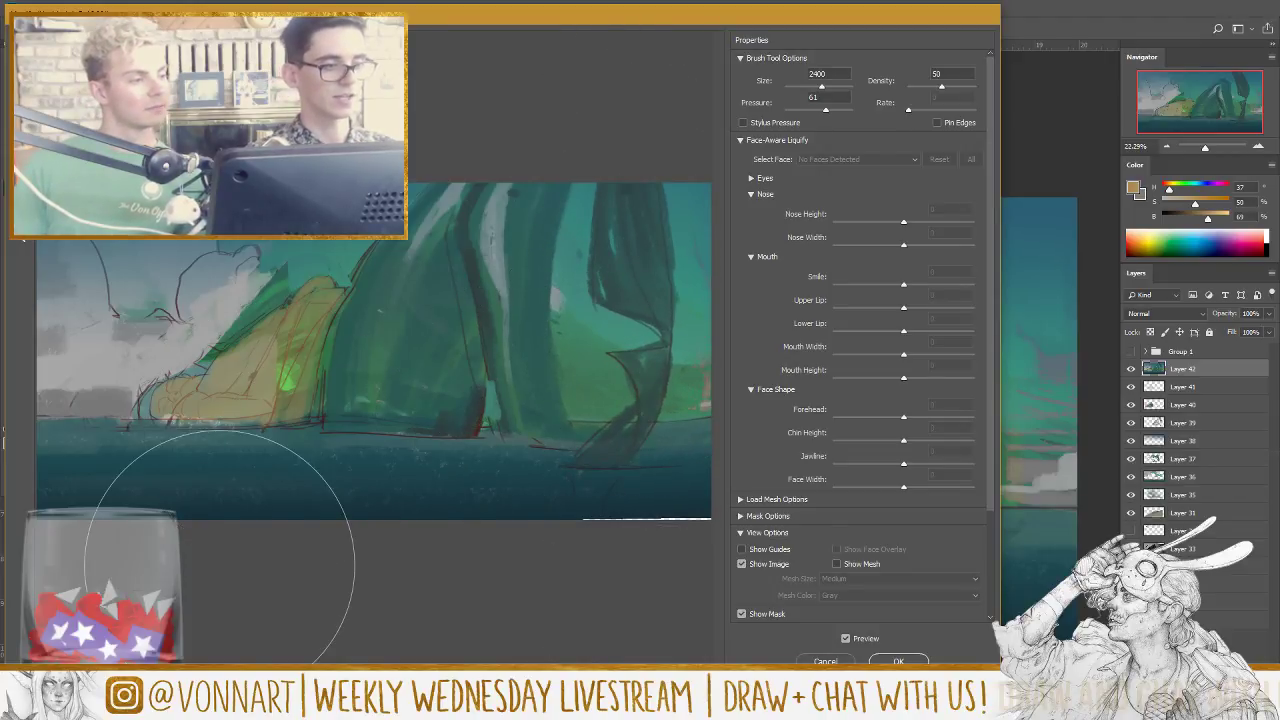
{"action": "mouse_move", "coordinate": [250, 390]}
{"action": "left_mouse_down"}
{"action": "mouse_move", "coordinate": [285, 300]}
{"action": "mouse_move", "coordinate": [292, 312]}
{"action": "left_mouse_up"}
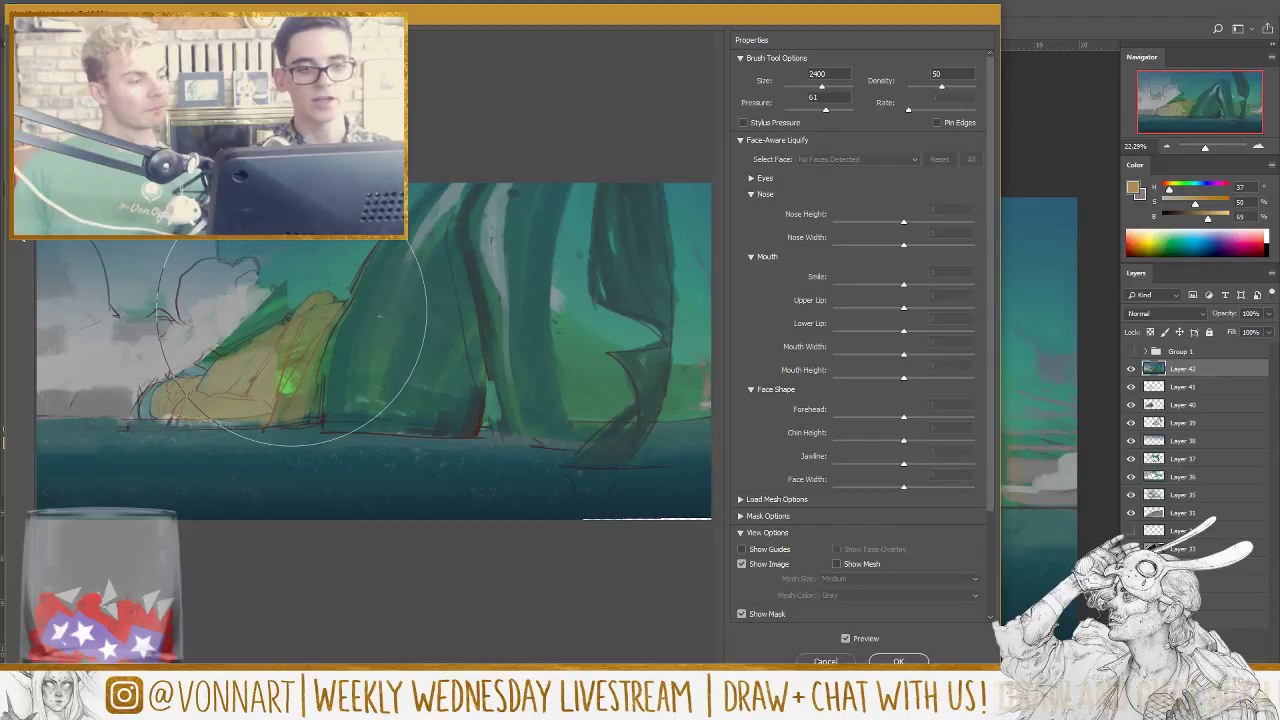
{"action": "key", "text": "["}
{"action": "key", "text": "["}
{"action": "key", "text": "["}
{"action": "mouse_move", "coordinate": [366, 425]}
{"action": "left_mouse_down"}
{"action": "mouse_move", "coordinate": [489, 423]}
{"action": "mouse_move", "coordinate": [414, 429]}
{"action": "mouse_move", "coordinate": [472, 445]}
{"action": "mouse_move", "coordinate": [463, 486]}
{"action": "left_mouse_up"}
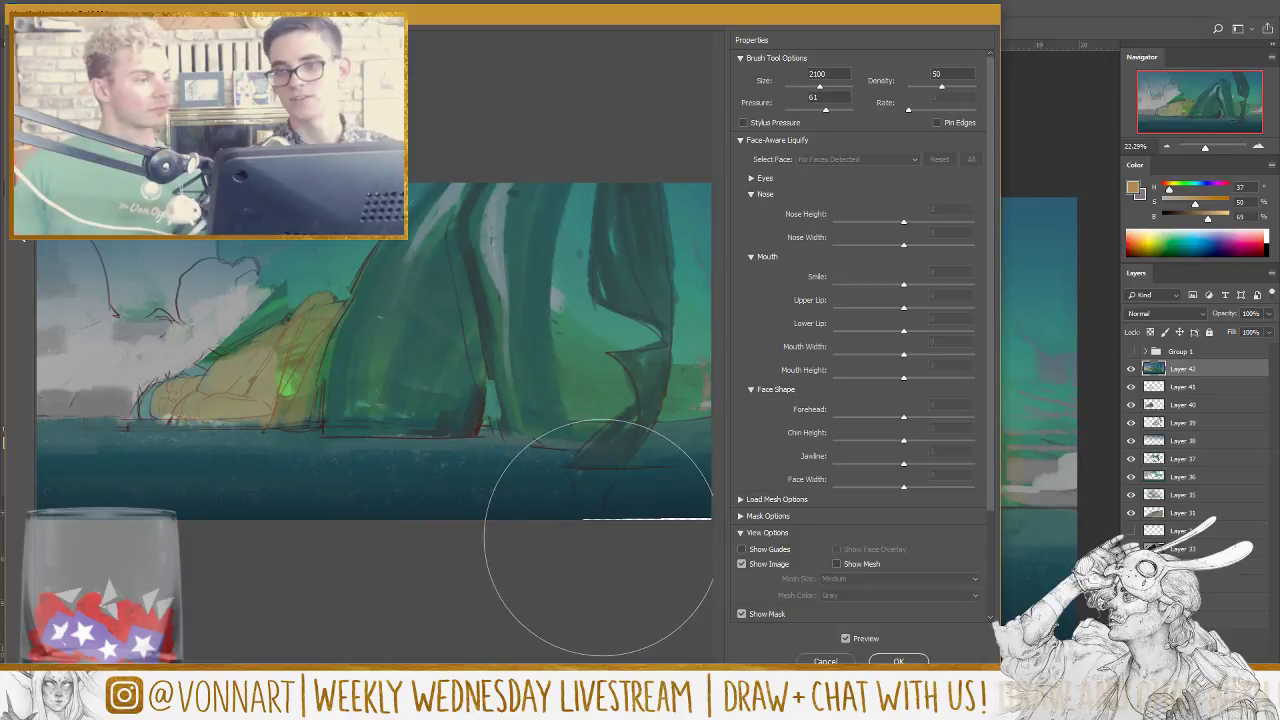
{"action": "key", "text": "["}
{"action": "key", "text": "["}
{"action": "key", "text": "["}
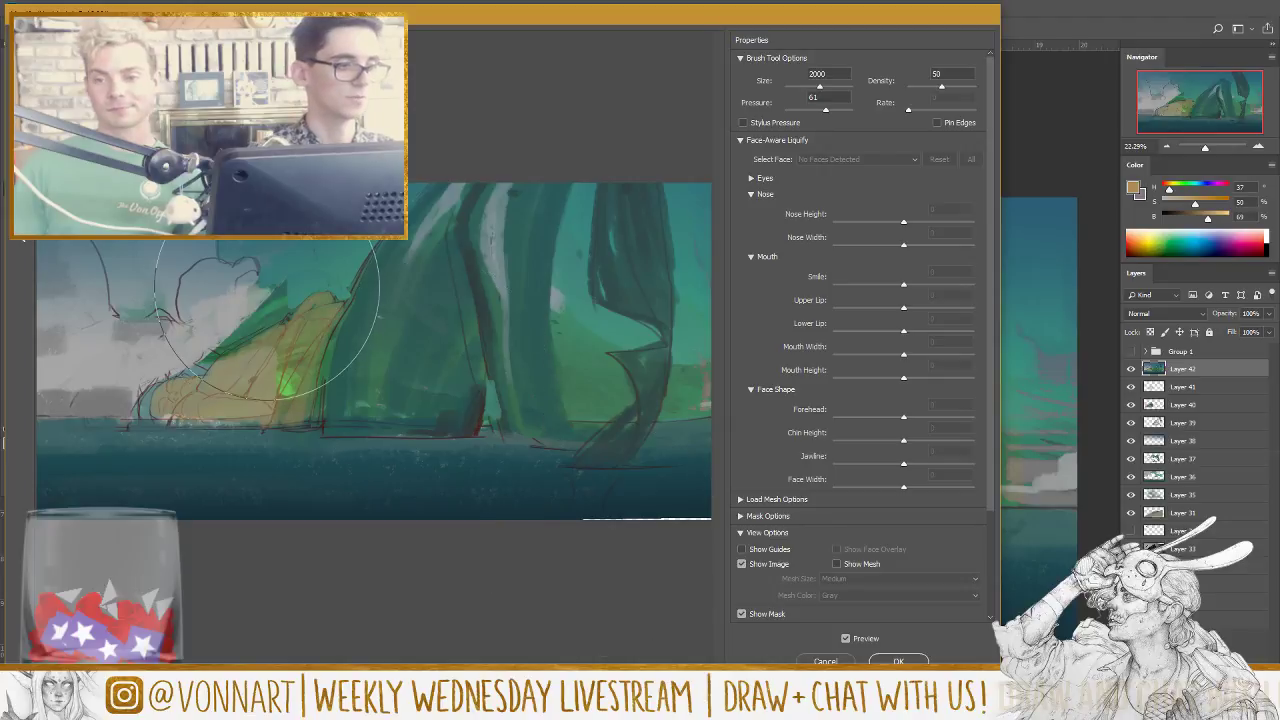
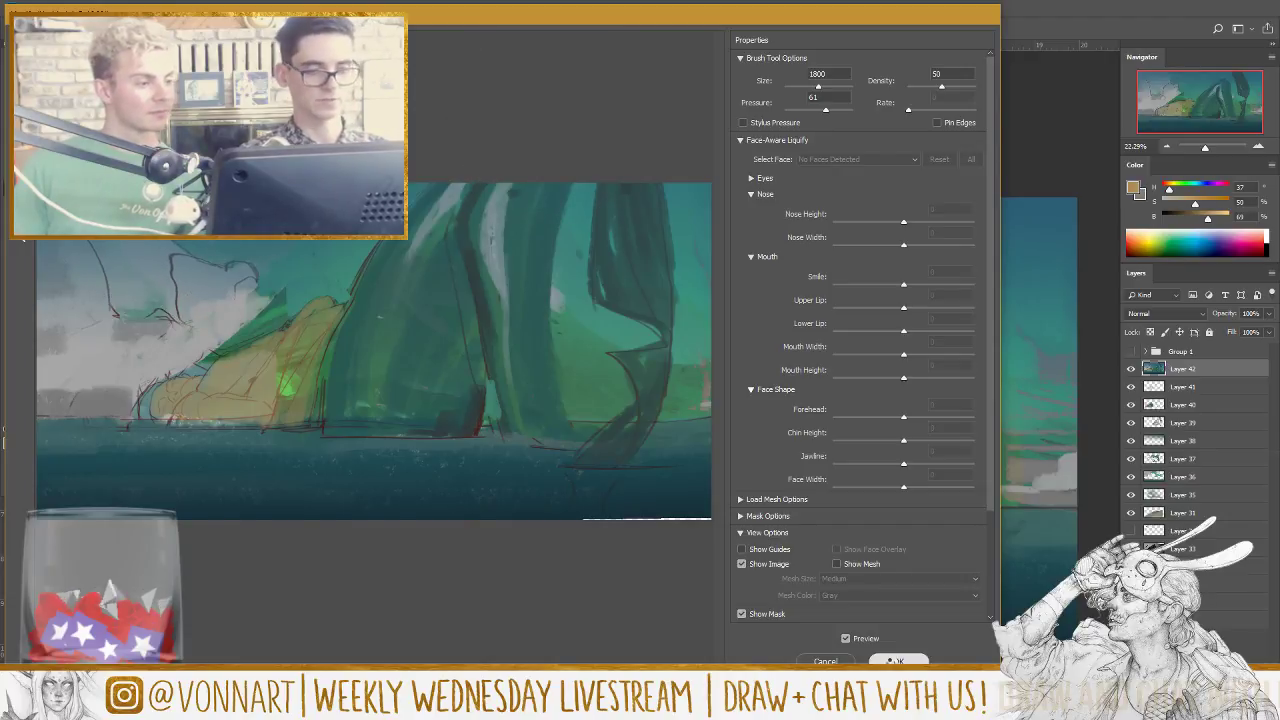
Step: Commit the Liquify reshape of the sweeping green forms and return to the painting
{"action": "left_click", "coordinate": [885, 661]}
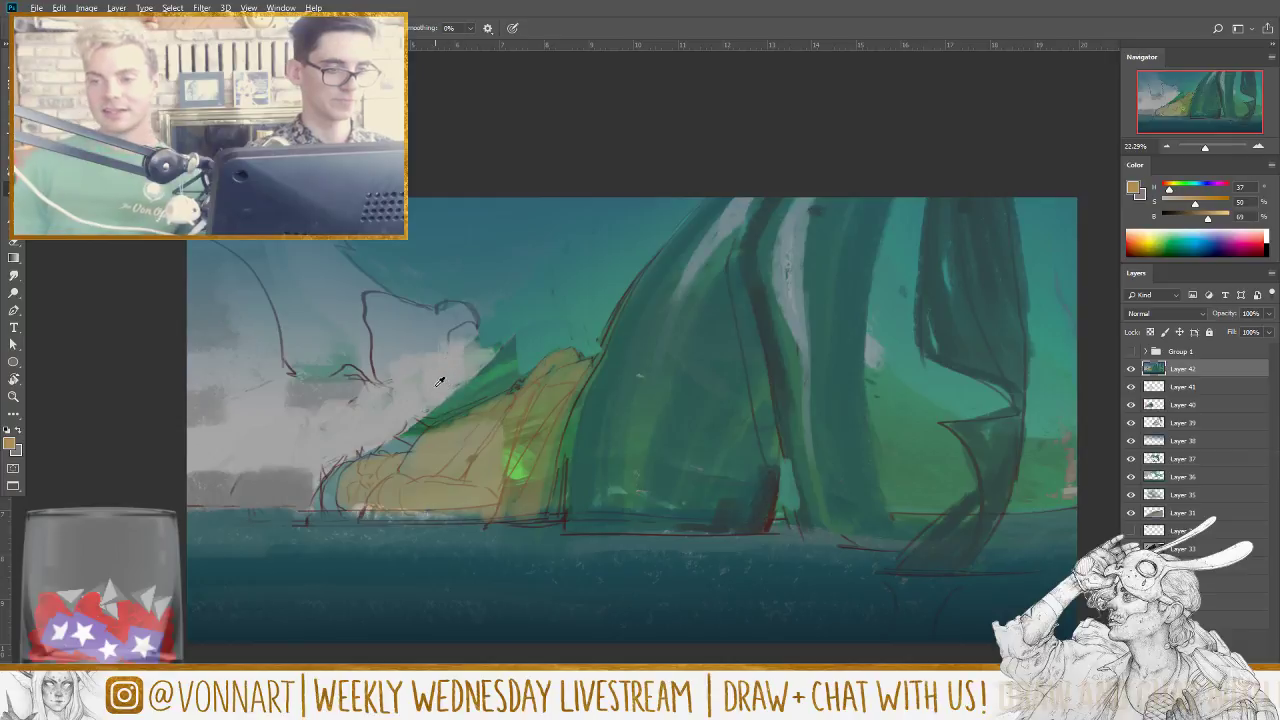
Step: Brush sampled cloud grey, plus a darker grey stroke, over the green patch beside the figure
{"action": "left_click", "coordinate": [418, 406], "text": "alt"}
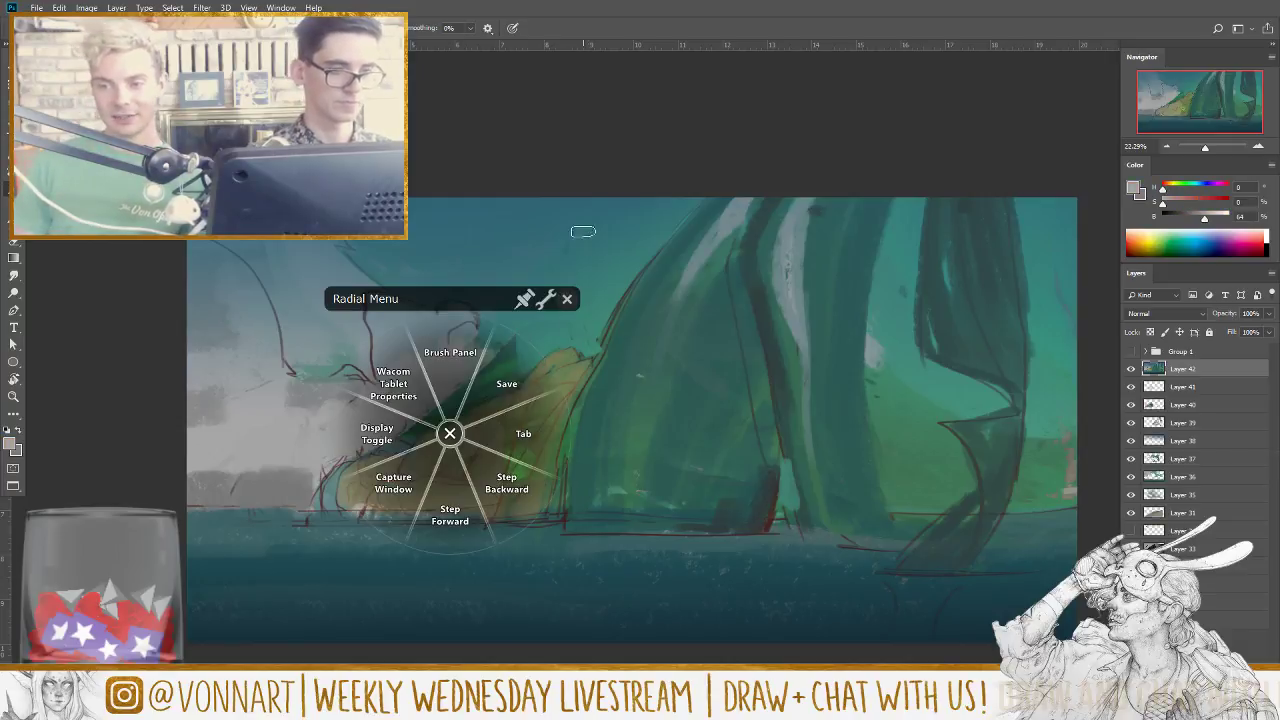
{"action": "left_click", "coordinate": [567, 298]}
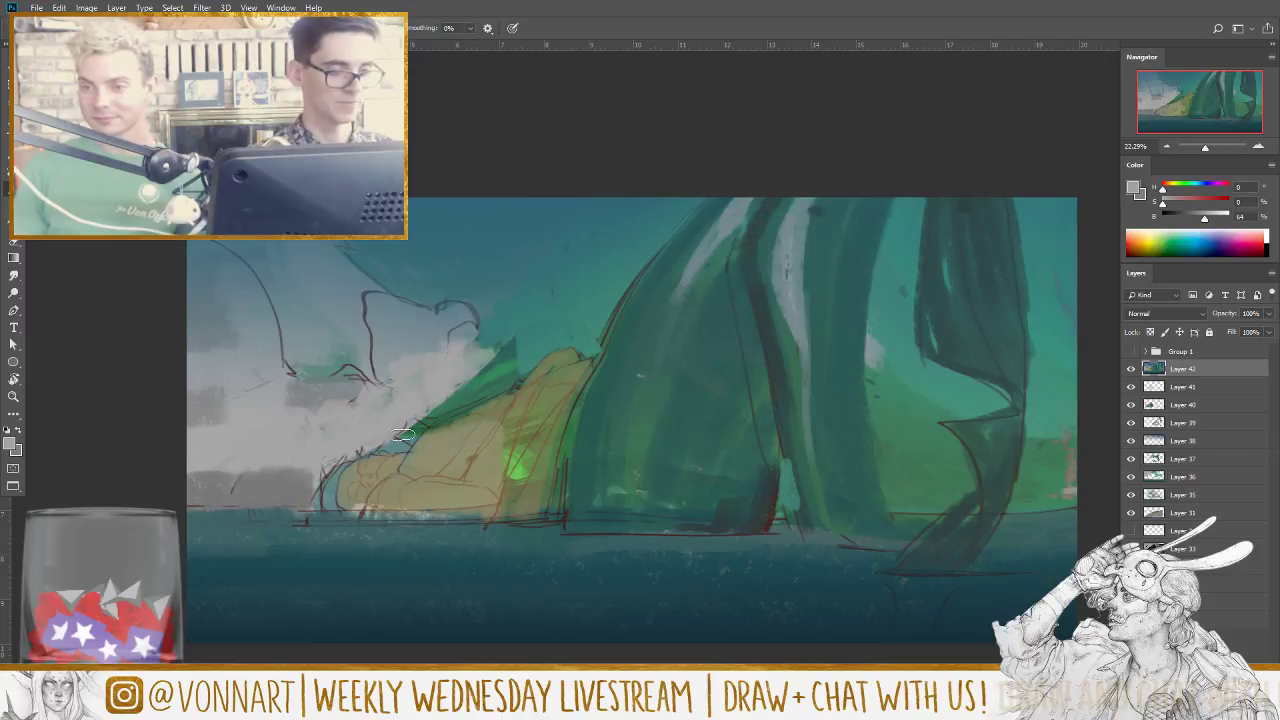
{"action": "mouse_move", "coordinate": [446, 407]}
{"action": "left_mouse_down"}
{"action": "mouse_move", "coordinate": [491, 396]}
{"action": "mouse_move", "coordinate": [488, 367]}
{"action": "mouse_move", "coordinate": [511, 379]}
{"action": "mouse_move", "coordinate": [504, 392]}
{"action": "mouse_move", "coordinate": [505, 322]}
{"action": "mouse_move", "coordinate": [541, 344]}
{"action": "mouse_move", "coordinate": [502, 328]}
{"action": "mouse_move", "coordinate": [522, 344]}
{"action": "mouse_move", "coordinate": [482, 354]}
{"action": "mouse_move", "coordinate": [492, 344]}
{"action": "mouse_move", "coordinate": [517, 374]}
{"action": "left_mouse_up"}
{"action": "left_click", "coordinate": [490, 346], "text": "alt"}
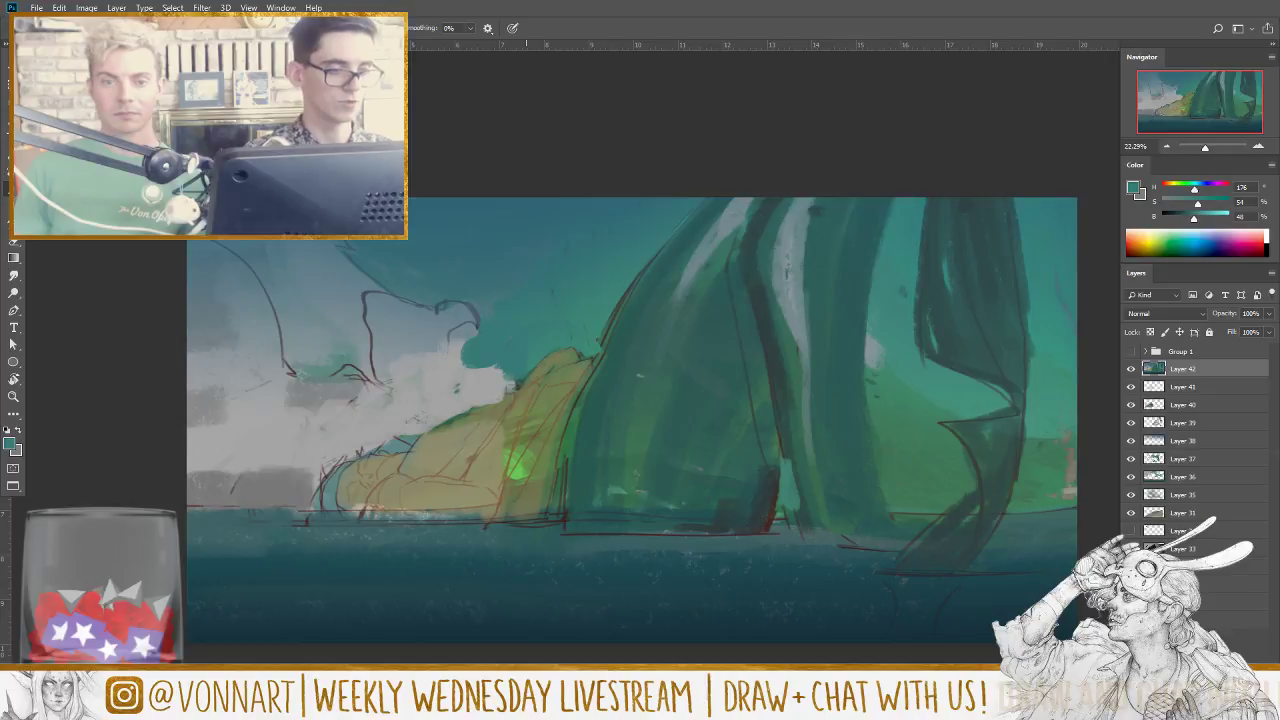
{"action": "left_click", "coordinate": [288, 487], "text": "alt"}
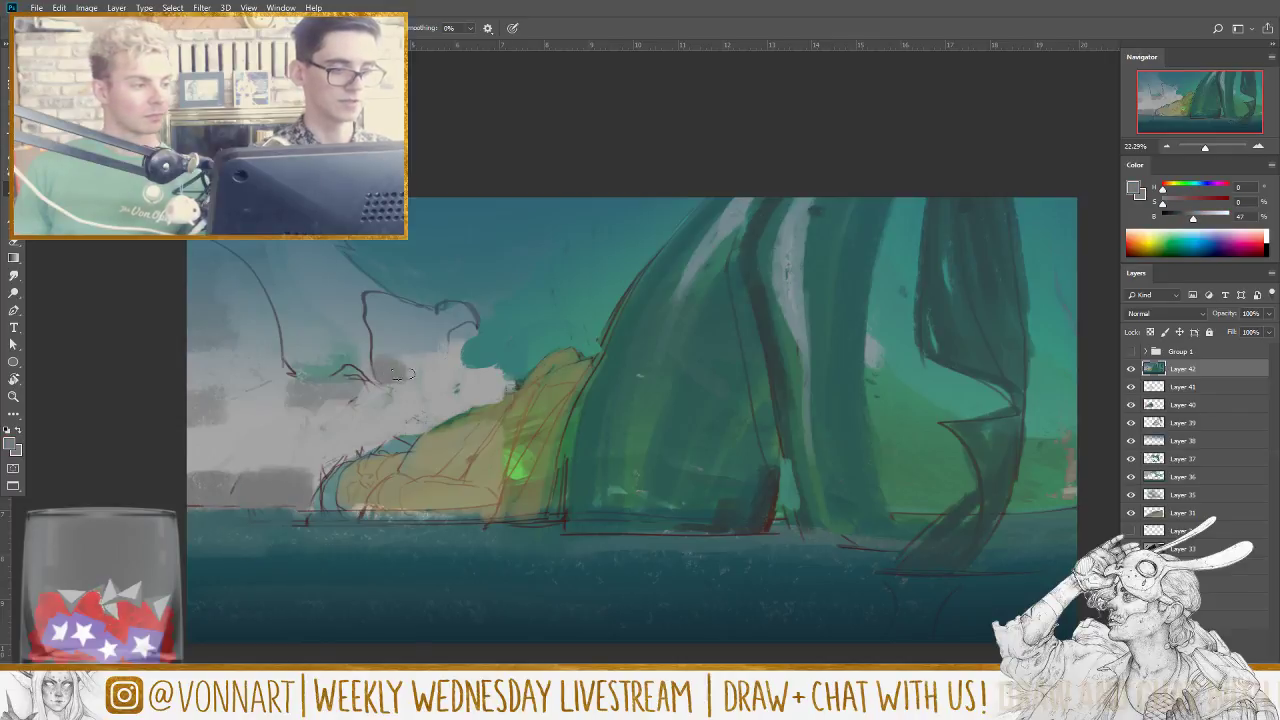
{"action": "left_click_drag", "start_coordinate": [403, 373], "coordinate": [422, 370]}
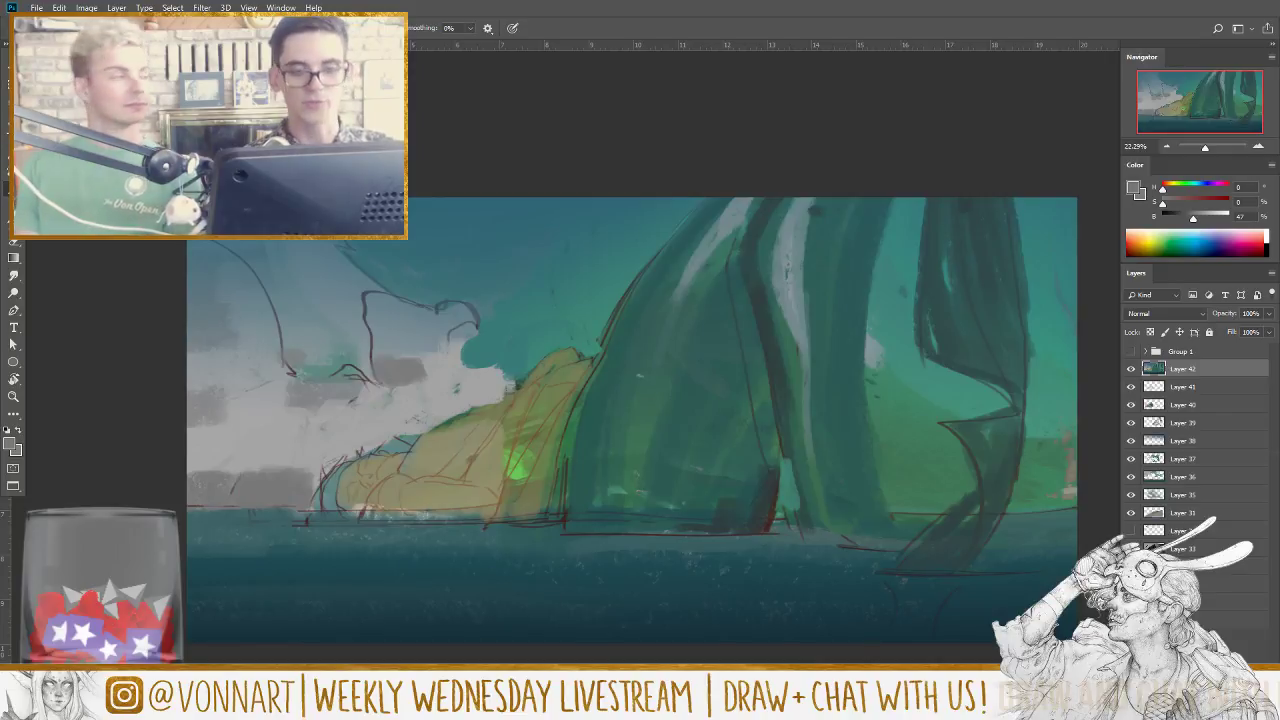
{"action": "left_click_drag", "start_coordinate": [796, 443], "coordinate": [785, 436]}
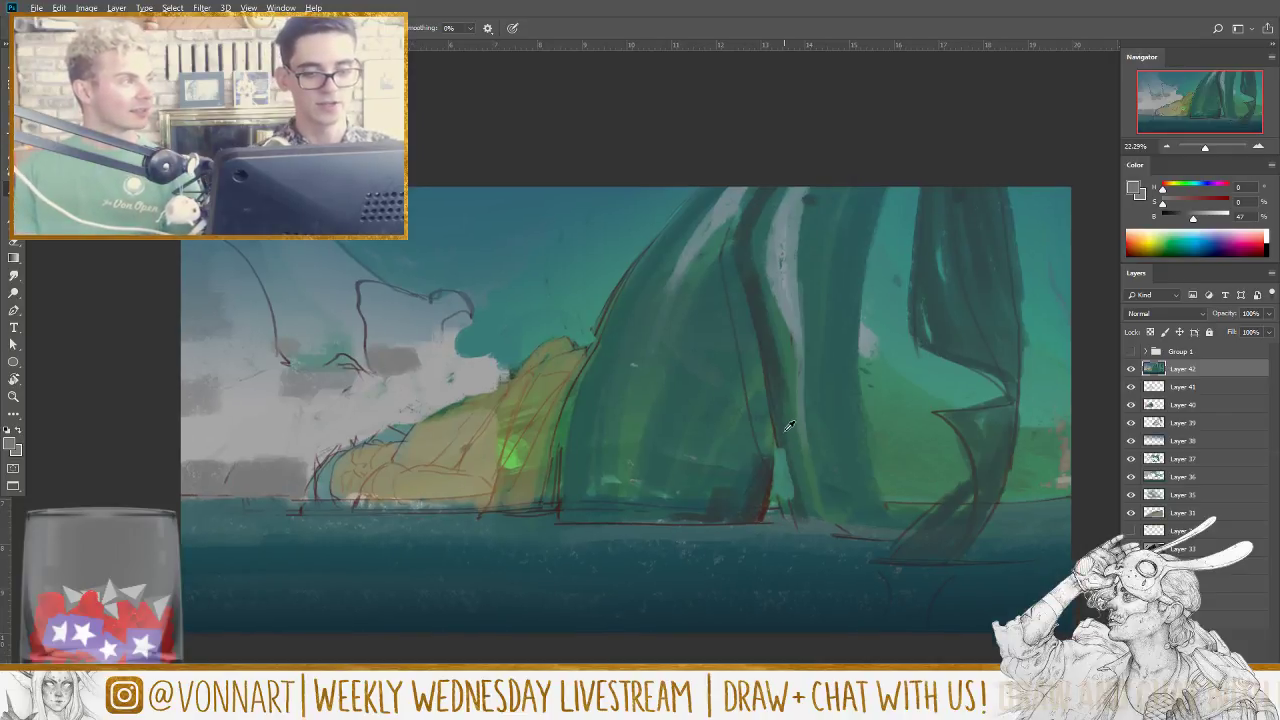
Step: Darken the tall green tentacles with vertical dark and lighter teal strokes
{"action": "left_click", "coordinate": [789, 427], "text": "alt"}
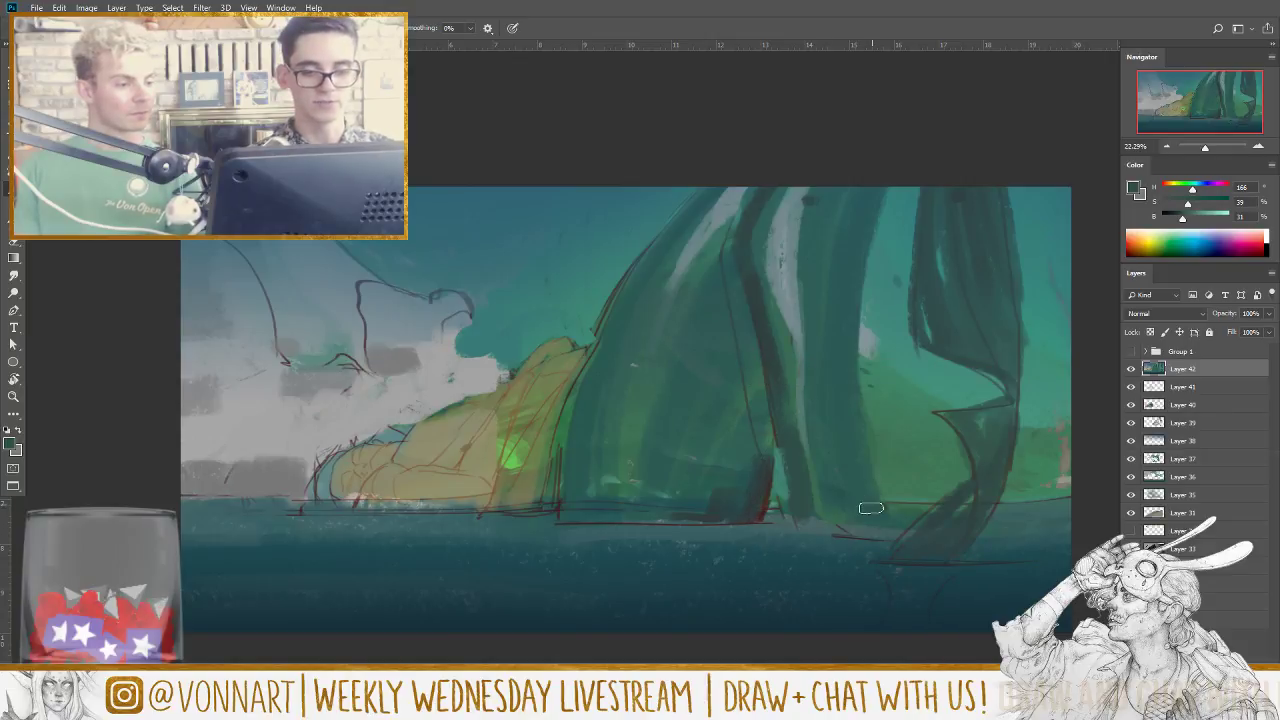
{"action": "left_click_drag", "start_coordinate": [851, 395], "coordinate": [872, 205]}
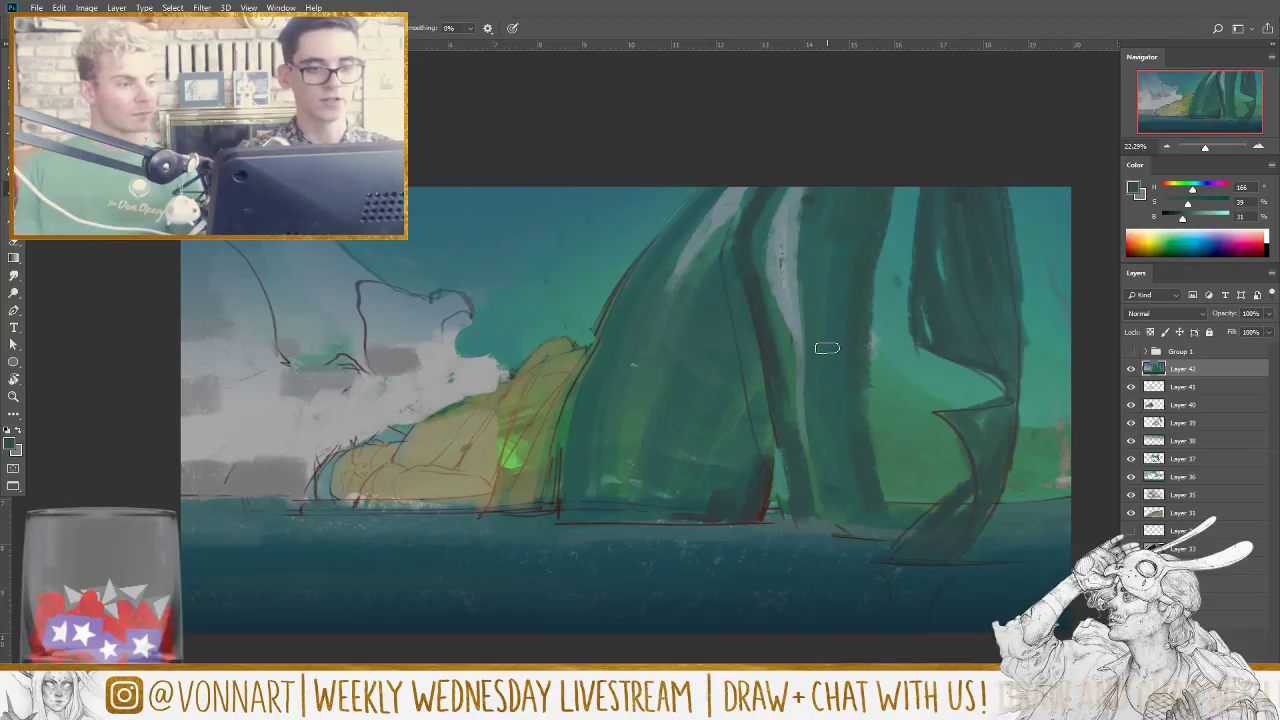
{"action": "left_click", "coordinate": [891, 304], "text": "alt"}
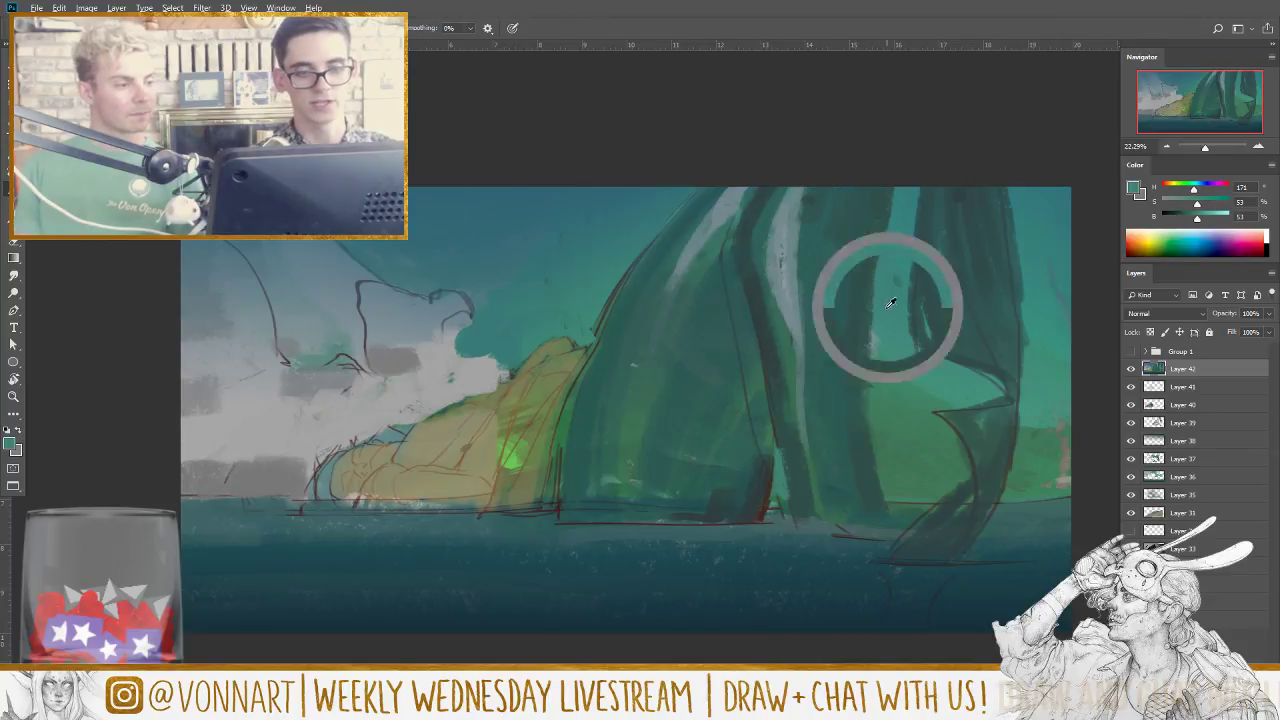
{"action": "mouse_move", "coordinate": [866, 306]}
{"action": "left_mouse_down"}
{"action": "mouse_move", "coordinate": [886, 172]}
{"action": "mouse_move", "coordinate": [871, 298]}
{"action": "mouse_move", "coordinate": [902, 161]}
{"action": "left_mouse_up"}
{"action": "left_click", "coordinate": [899, 320], "text": "alt"}
{"action": "left_click_drag", "start_coordinate": [916, 318], "coordinate": [945, 190]}
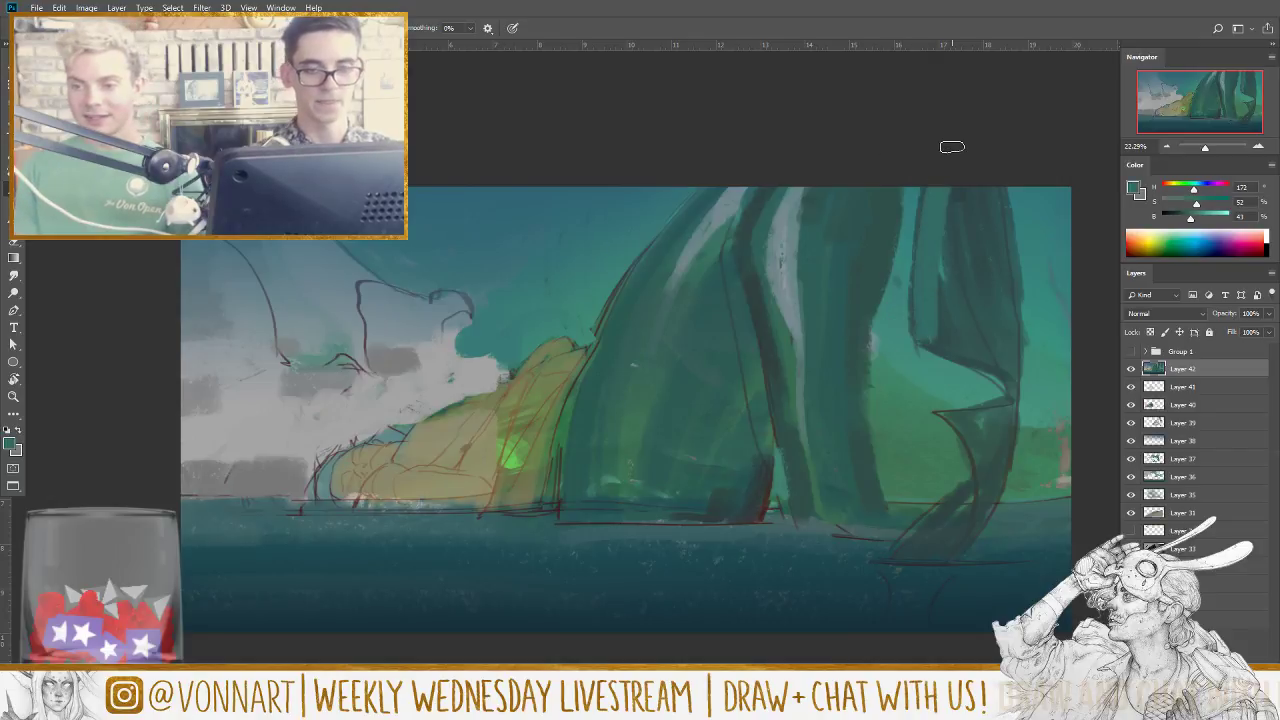
{"action": "left_click", "coordinate": [969, 356], "text": "alt"}
{"action": "left_click_drag", "start_coordinate": [1247, 430], "coordinate": [1175, 219]}
Step: Dismiss the error message and make Layer 42 the active layer
{"action": "left_click", "coordinate": [797, 279]}
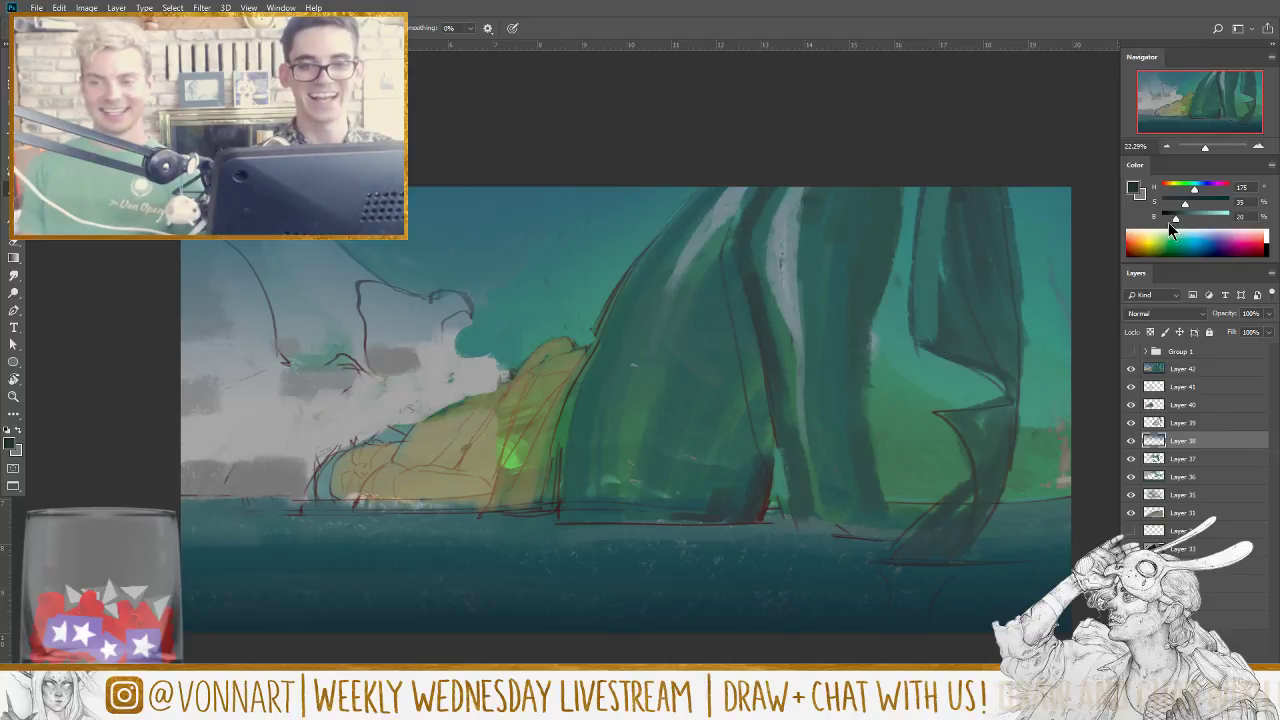
{"action": "middle_click", "coordinate": [1148, 251]}
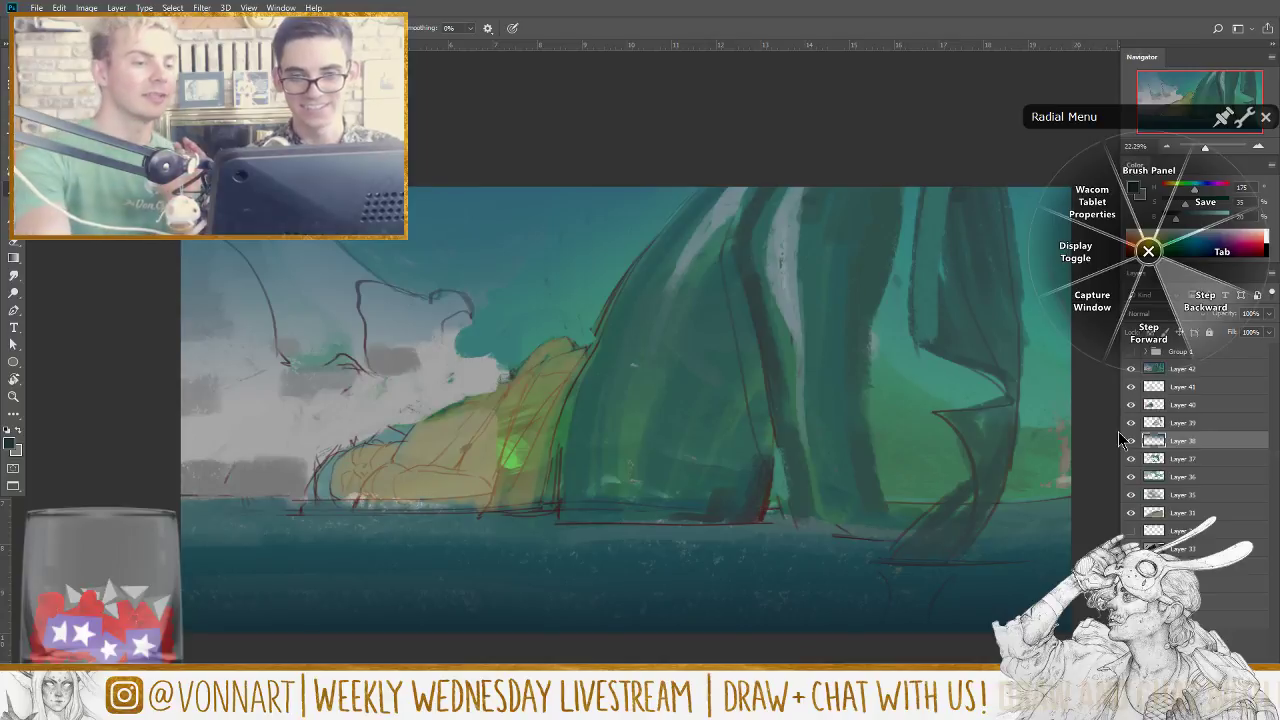
{"action": "left_click", "coordinate": [1120, 438]}
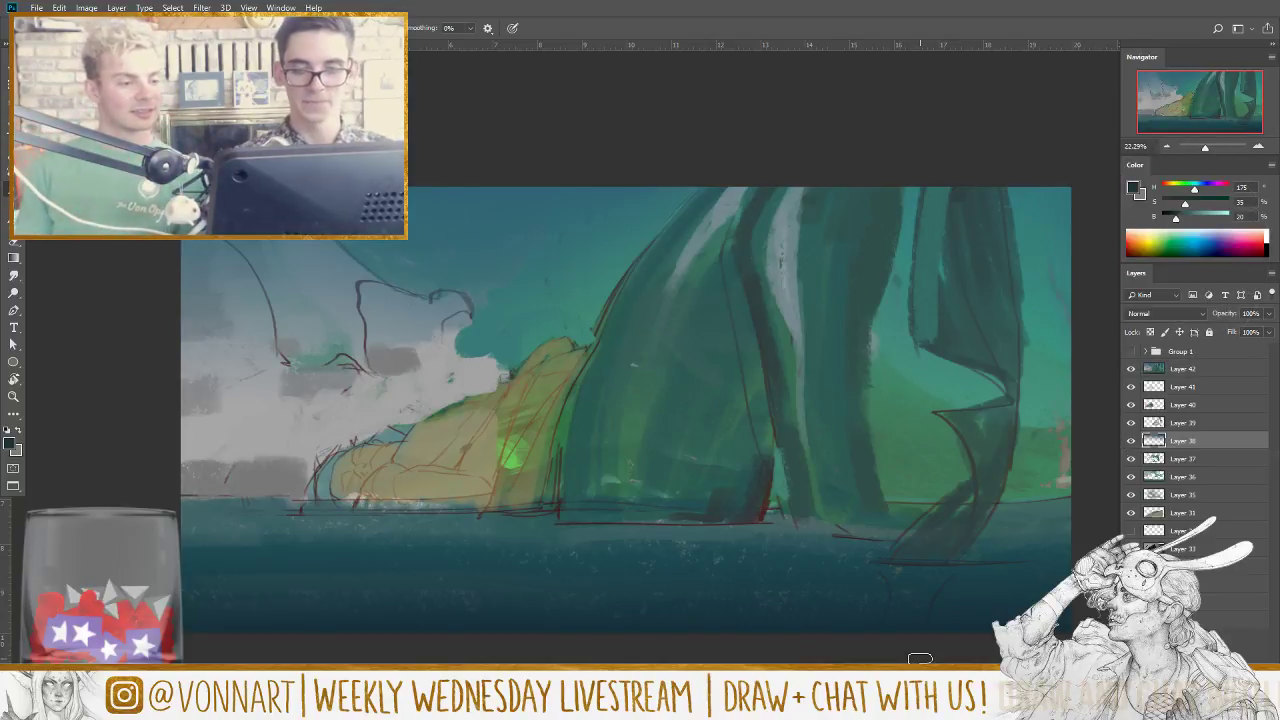
{"action": "left_click", "coordinate": [1184, 370]}
Step: On a new layer, paint a dark teal leg shape across the right tentacle and lighten its left edge
{"action": "key", "text": "ctrl+shift+alt+n"}
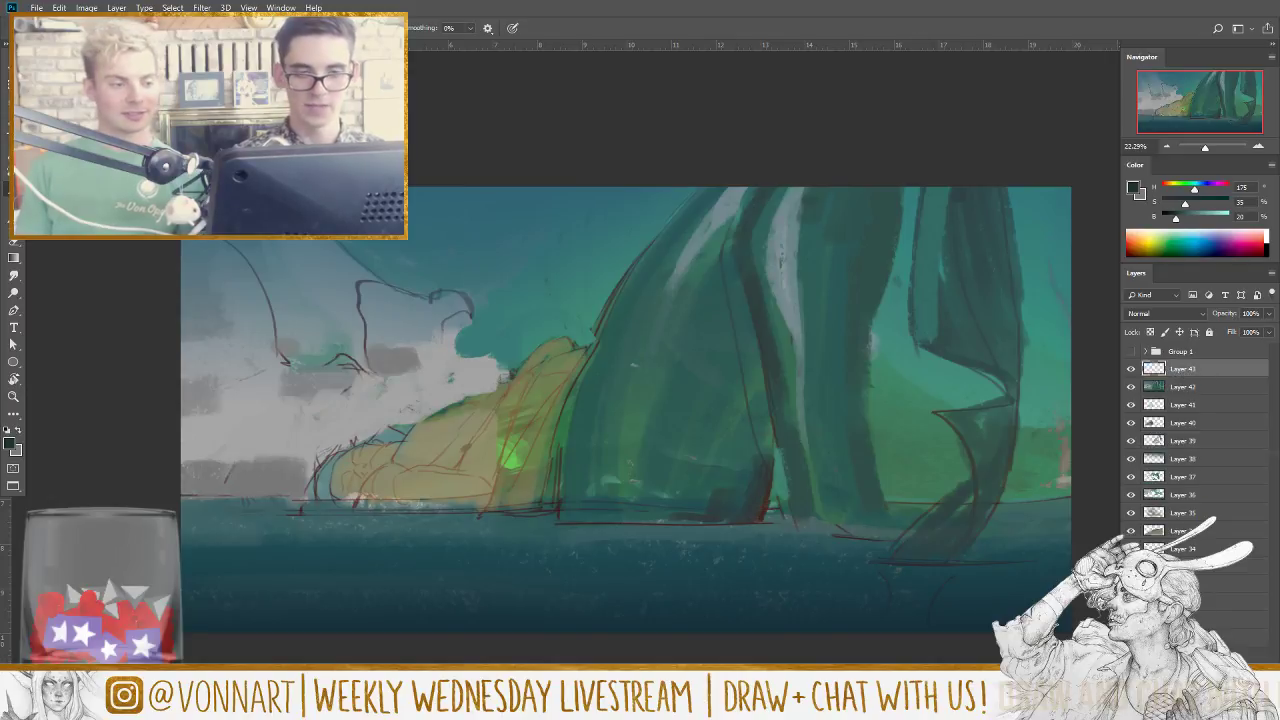
{"action": "mouse_move", "coordinate": [1000, 370]}
{"action": "left_mouse_down"}
{"action": "mouse_move", "coordinate": [932, 341]}
{"action": "mouse_move", "coordinate": [958, 297]}
{"action": "mouse_move", "coordinate": [936, 338]}
{"action": "mouse_move", "coordinate": [919, 337]}
{"action": "mouse_move", "coordinate": [924, 265]}
{"action": "mouse_move", "coordinate": [877, 166]}
{"action": "mouse_move", "coordinate": [911, 179]}
{"action": "mouse_move", "coordinate": [892, 165]}
{"action": "mouse_move", "coordinate": [930, 241]}
{"action": "mouse_move", "coordinate": [941, 314]}
{"action": "mouse_move", "coordinate": [957, 234]}
{"action": "mouse_move", "coordinate": [971, 321]}
{"action": "mouse_move", "coordinate": [968, 283]}
{"action": "mouse_move", "coordinate": [982, 305]}
{"action": "mouse_move", "coordinate": [974, 186]}
{"action": "mouse_move", "coordinate": [1025, 403]}
{"action": "left_mouse_up"}
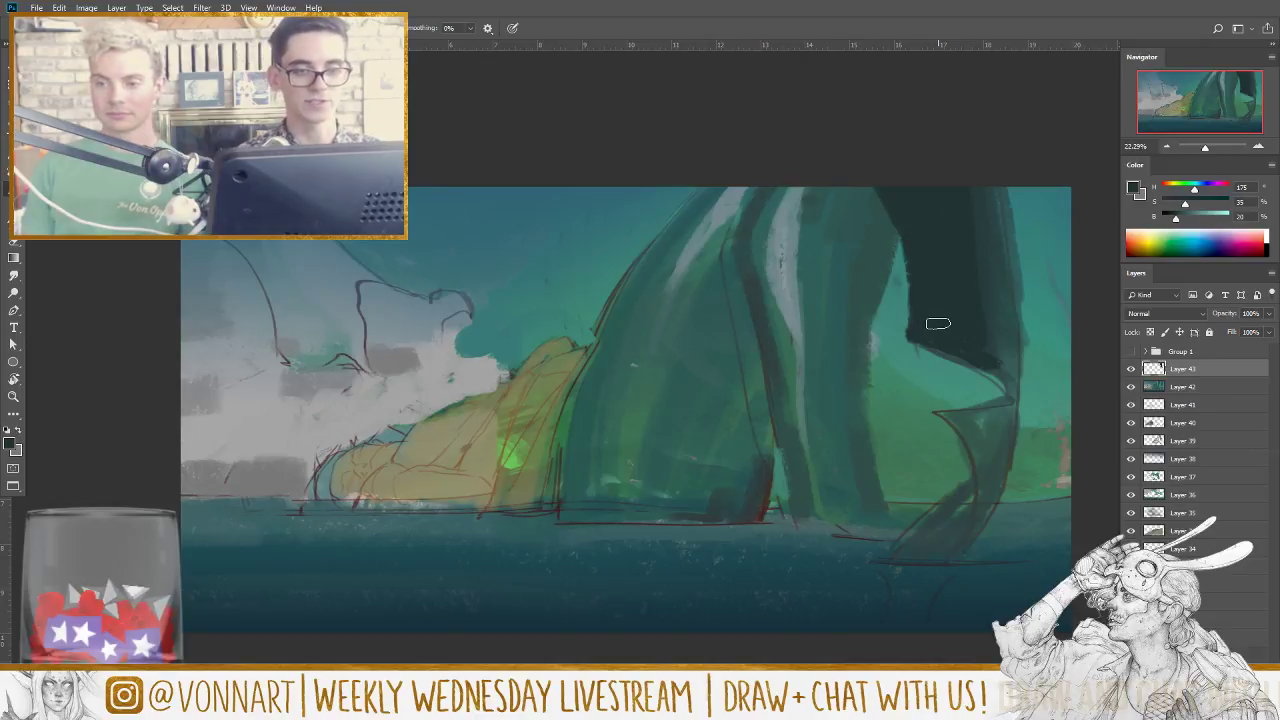
{"action": "left_click", "coordinate": [605, 305], "text": "alt"}
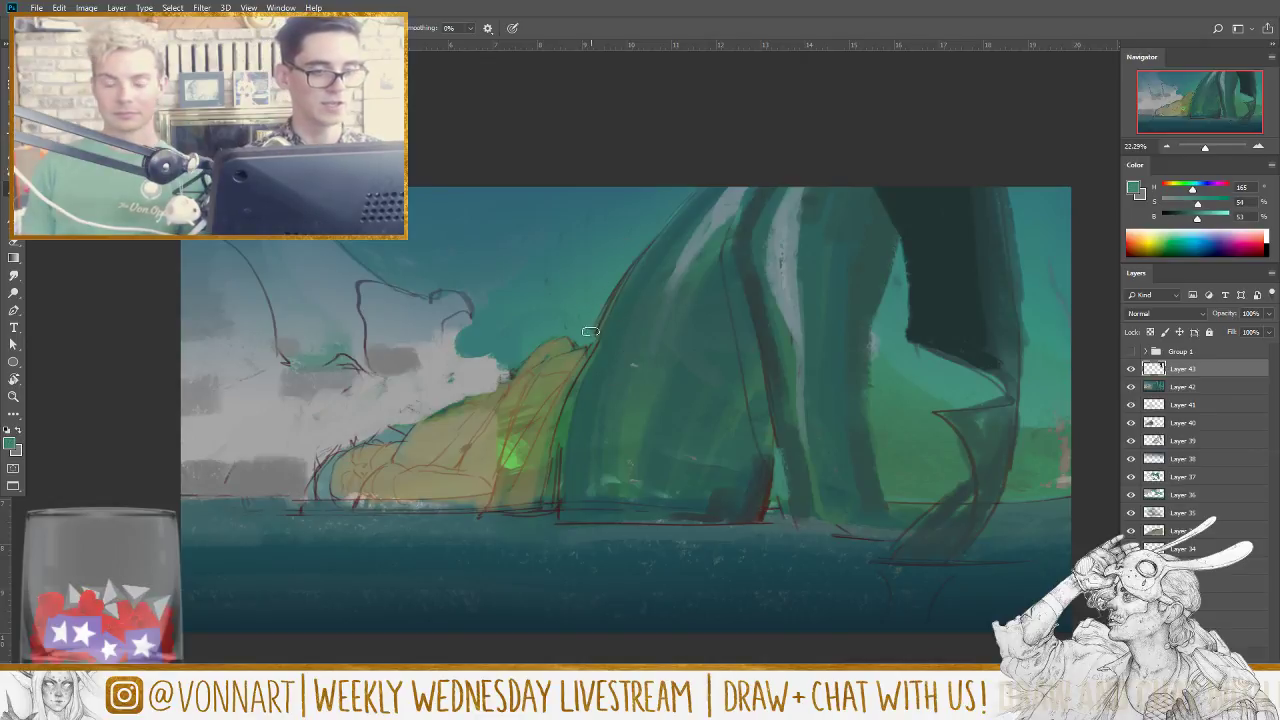
{"action": "mouse_move", "coordinate": [601, 310]}
{"action": "left_mouse_down"}
{"action": "mouse_move", "coordinate": [593, 330]}
{"action": "mouse_move", "coordinate": [639, 258]}
{"action": "left_mouse_up"}
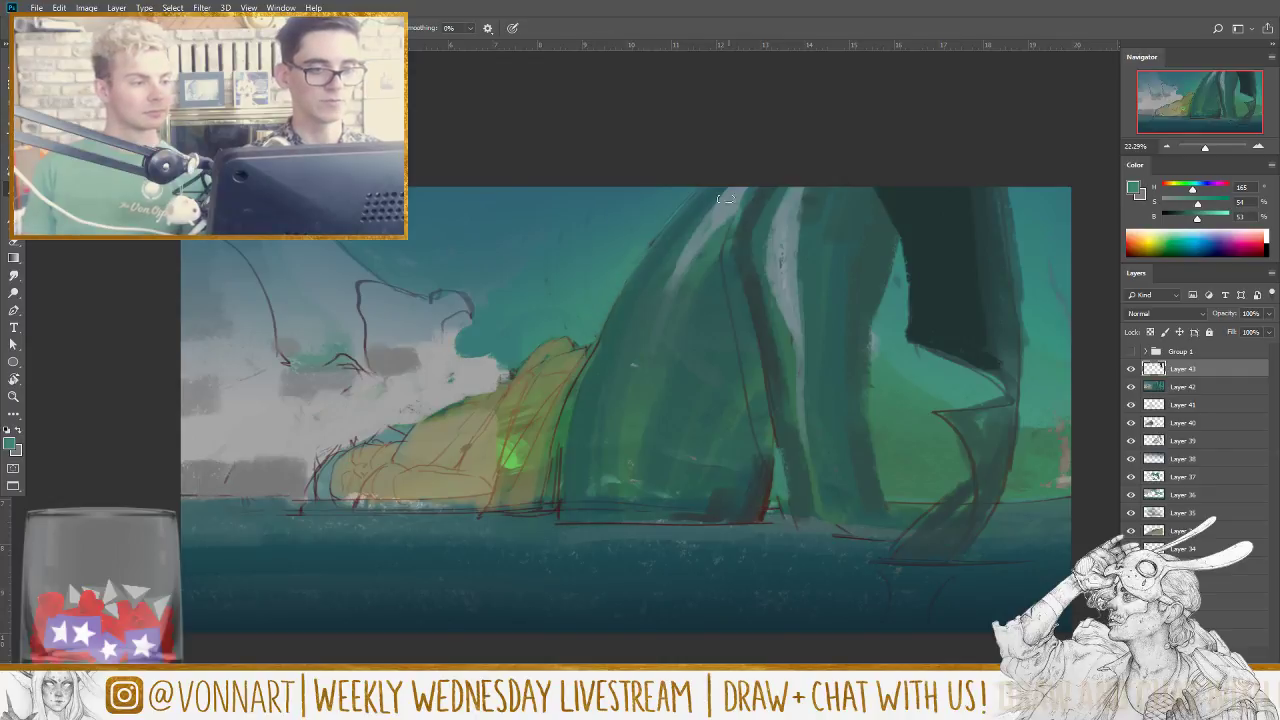
{"action": "left_click", "coordinate": [612, 330], "text": "alt"}
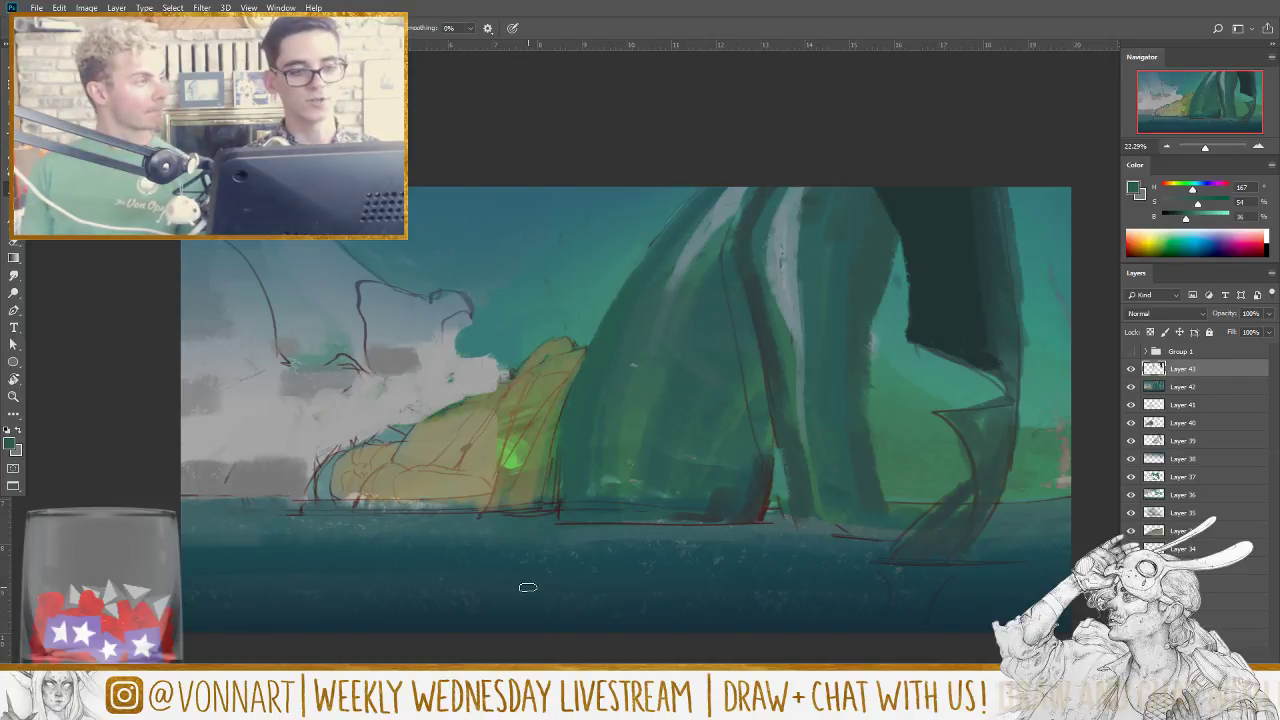
{"action": "left_click", "coordinate": [765, 467], "text": "alt"}
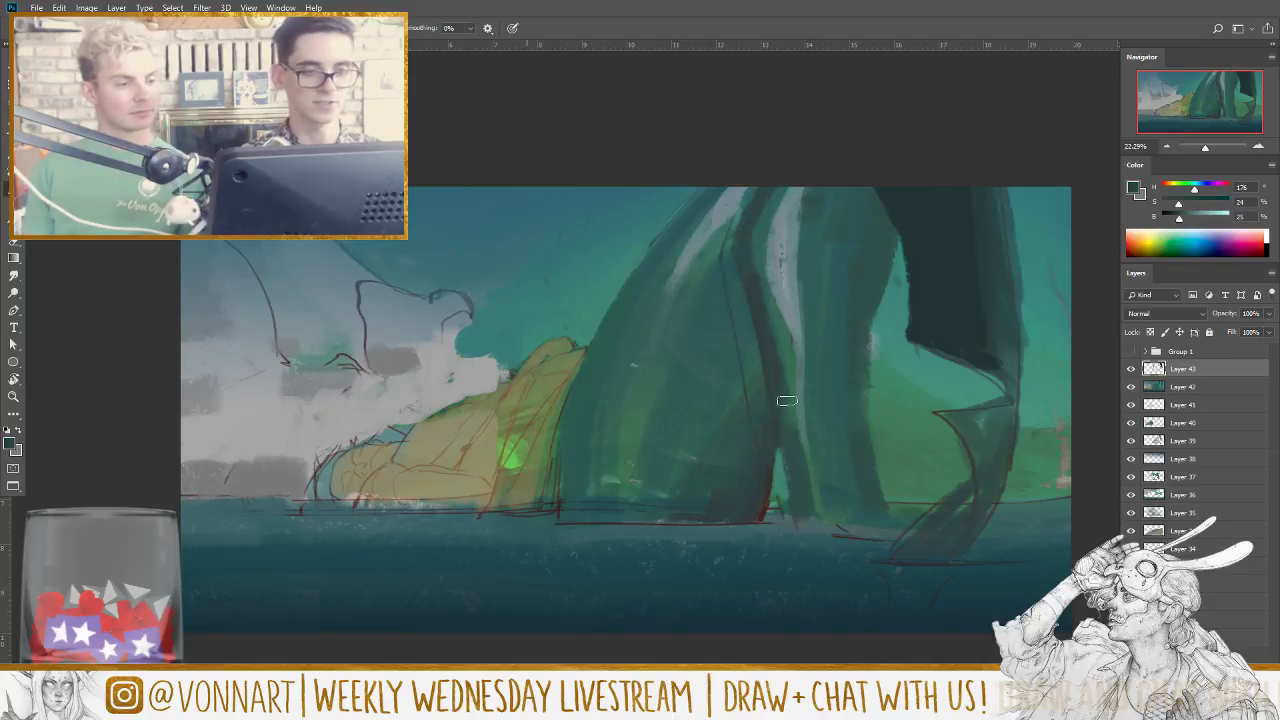
Step: With a larger brush, brighten the leg's lower edge in green, then paint dark teal along it
{"action": "key", "text": "bracketright"}
{"action": "key", "text": "bracketright"}
{"action": "key", "text": "bracketright"}
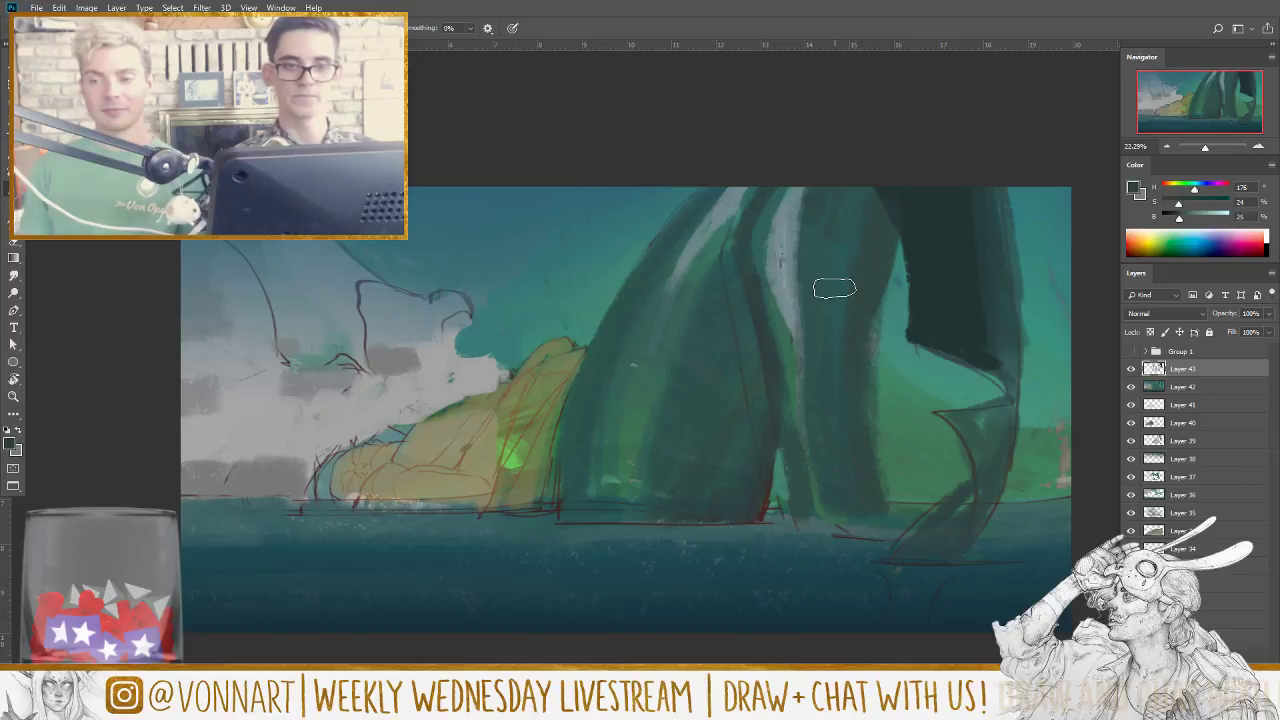
{"action": "left_click", "coordinate": [942, 373], "text": "alt"}
{"action": "left_click_drag", "start_coordinate": [975, 371], "coordinate": [992, 376]}
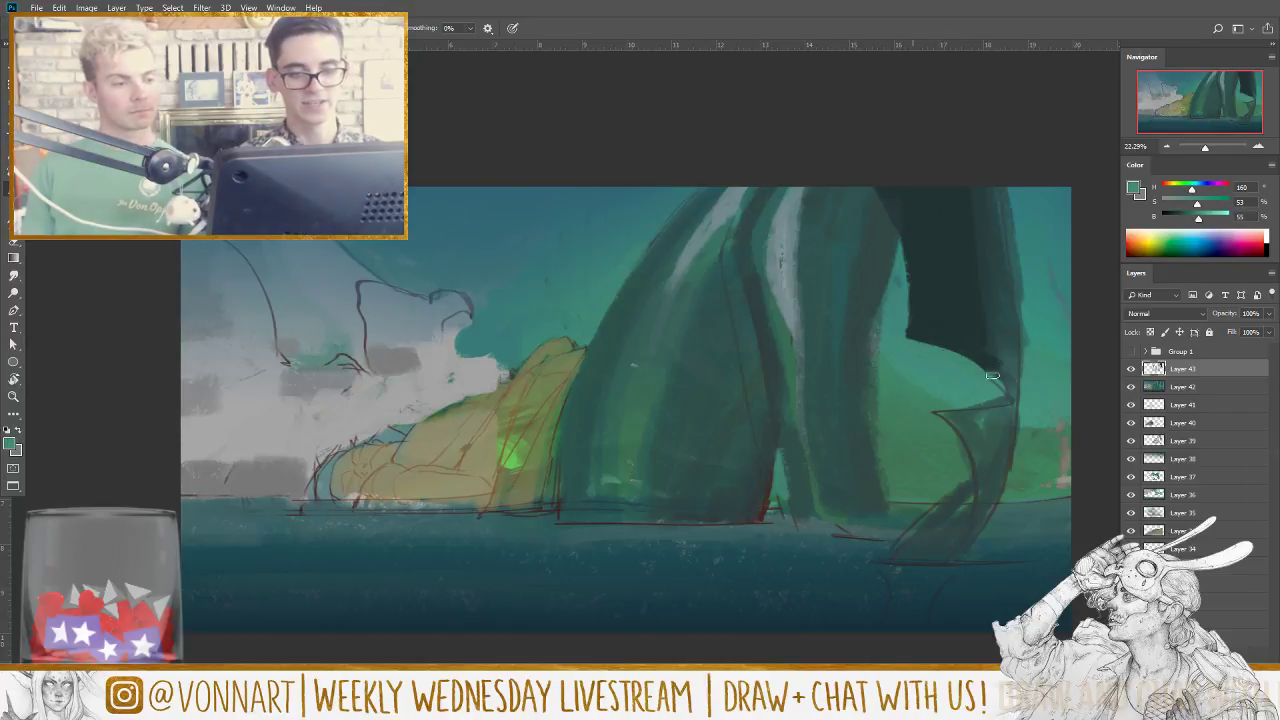
{"action": "left_click", "coordinate": [1006, 387], "text": "alt"}
{"action": "mouse_move", "coordinate": [913, 390]}
{"action": "left_mouse_down"}
{"action": "mouse_move", "coordinate": [1005, 385]}
{"action": "mouse_move", "coordinate": [984, 377]}
{"action": "mouse_move", "coordinate": [917, 395]}
{"action": "mouse_move", "coordinate": [968, 426]}
{"action": "mouse_move", "coordinate": [923, 394]}
{"action": "mouse_move", "coordinate": [954, 421]}
{"action": "mouse_move", "coordinate": [927, 395]}
{"action": "mouse_move", "coordinate": [949, 390]}
{"action": "mouse_move", "coordinate": [954, 418]}
{"action": "mouse_move", "coordinate": [992, 386]}
{"action": "mouse_move", "coordinate": [981, 442]}
{"action": "mouse_move", "coordinate": [962, 420]}
{"action": "mouse_move", "coordinate": [1000, 470]}
{"action": "left_mouse_up"}
Step: Darken the dark leg's right edge with deeper teal and extend it down toward the water
{"action": "left_click", "coordinate": [1018, 362], "text": "alt"}
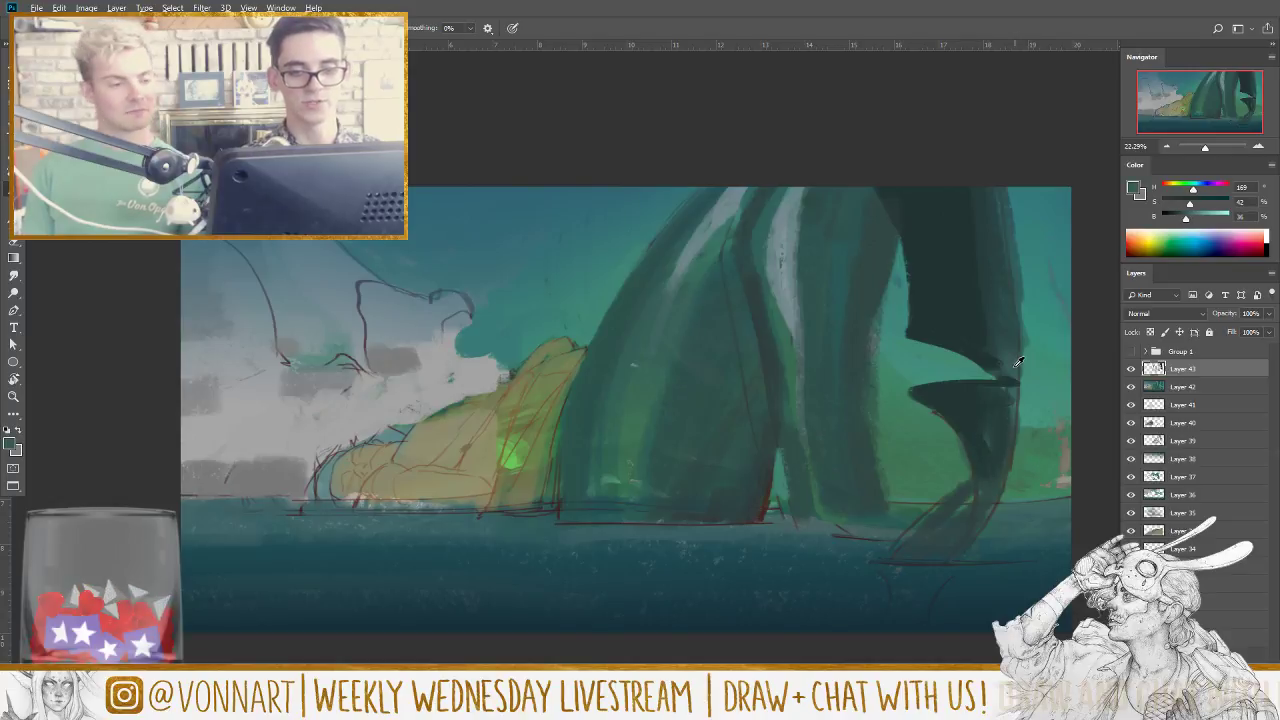
{"action": "left_click", "coordinate": [1016, 366], "text": "alt"}
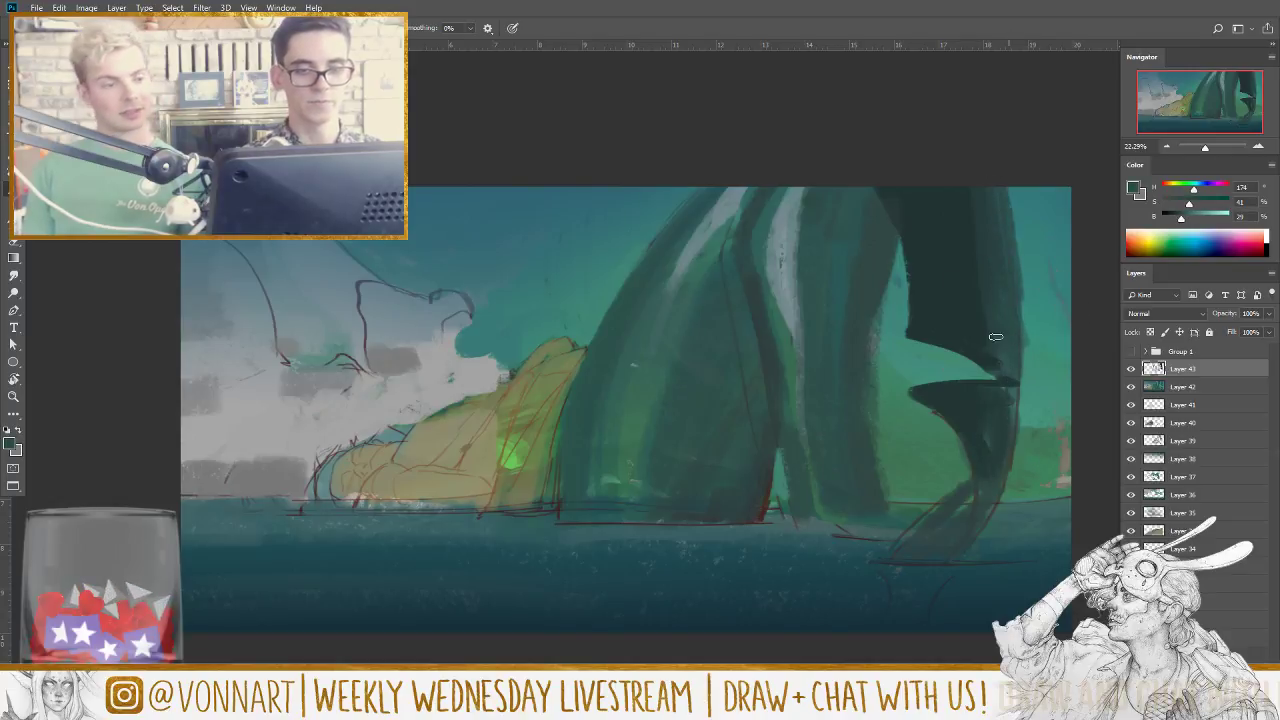
{"action": "left_click_drag", "start_coordinate": [1020, 350], "coordinate": [986, 461]}
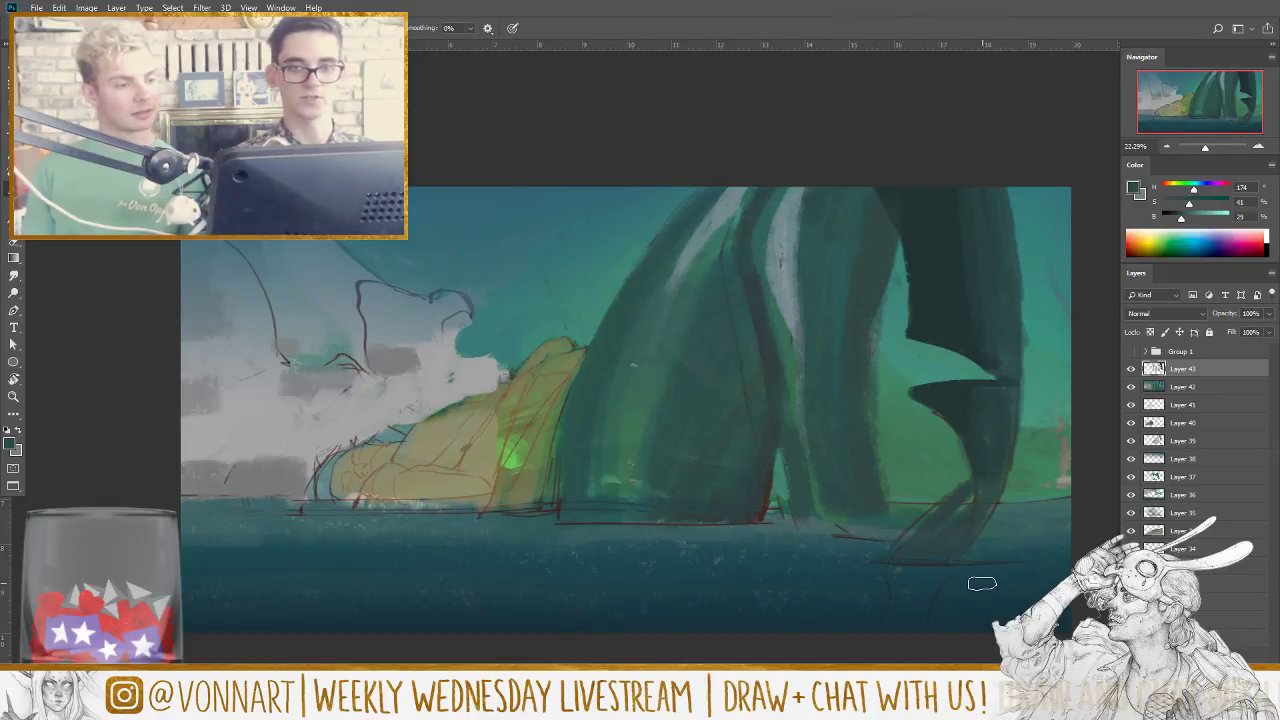
{"action": "left_click", "coordinate": [956, 425], "text": "alt"}
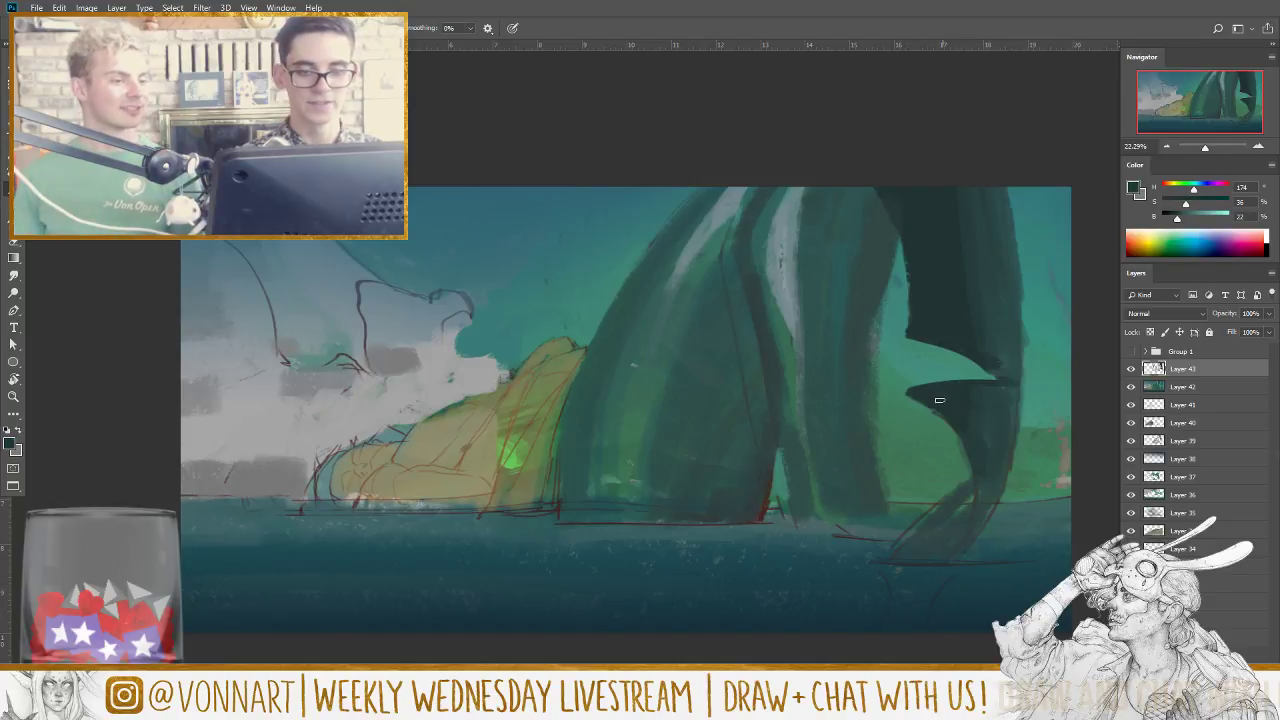
{"action": "mouse_move", "coordinate": [975, 465]}
{"action": "left_mouse_down"}
{"action": "mouse_move", "coordinate": [978, 533]}
{"action": "mouse_move", "coordinate": [979, 517]}
{"action": "mouse_move", "coordinate": [956, 555]}
{"action": "mouse_move", "coordinate": [973, 526]}
{"action": "mouse_move", "coordinate": [966, 479]}
{"action": "mouse_move", "coordinate": [884, 558]}
{"action": "left_mouse_up"}
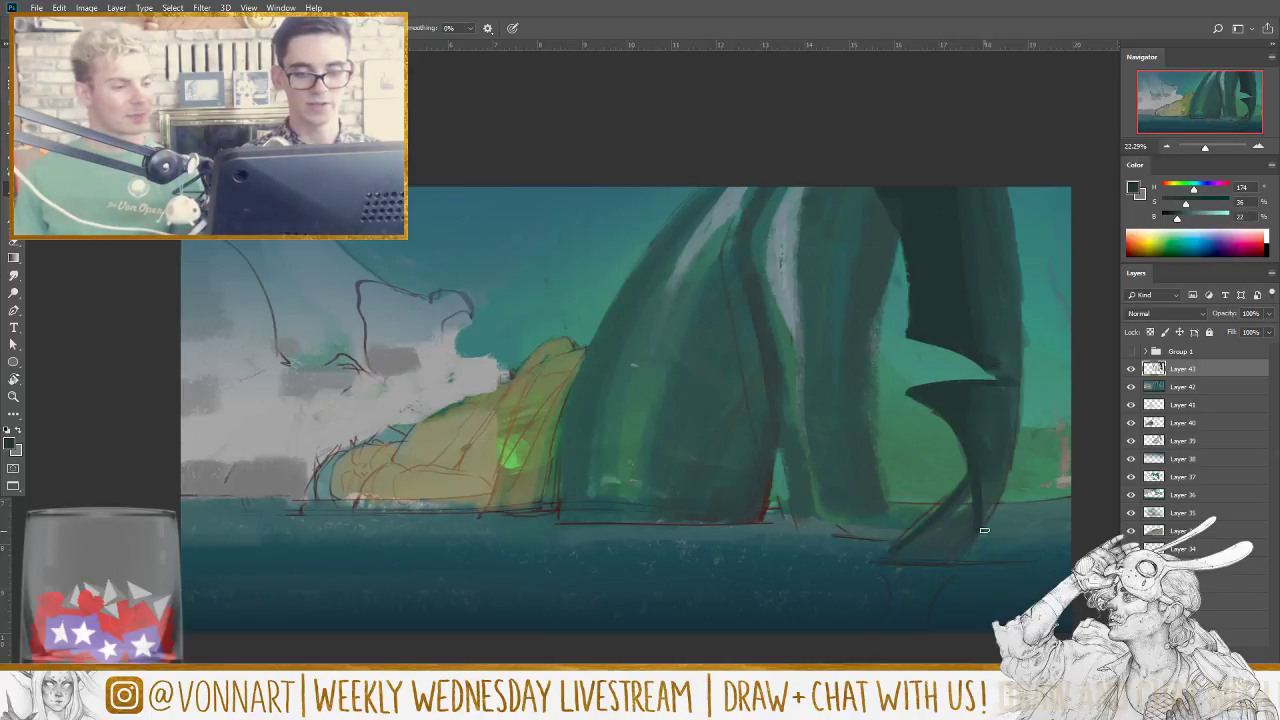
{"action": "mouse_move", "coordinate": [984, 526]}
{"action": "left_mouse_down"}
{"action": "mouse_move", "coordinate": [930, 594]}
{"action": "mouse_move", "coordinate": [915, 558]}
{"action": "mouse_move", "coordinate": [882, 576]}
{"action": "mouse_move", "coordinate": [966, 484]}
{"action": "mouse_move", "coordinate": [907, 558]}
{"action": "mouse_move", "coordinate": [962, 556]}
{"action": "mouse_move", "coordinate": [926, 567]}
{"action": "mouse_move", "coordinate": [960, 553]}
{"action": "left_mouse_up"}
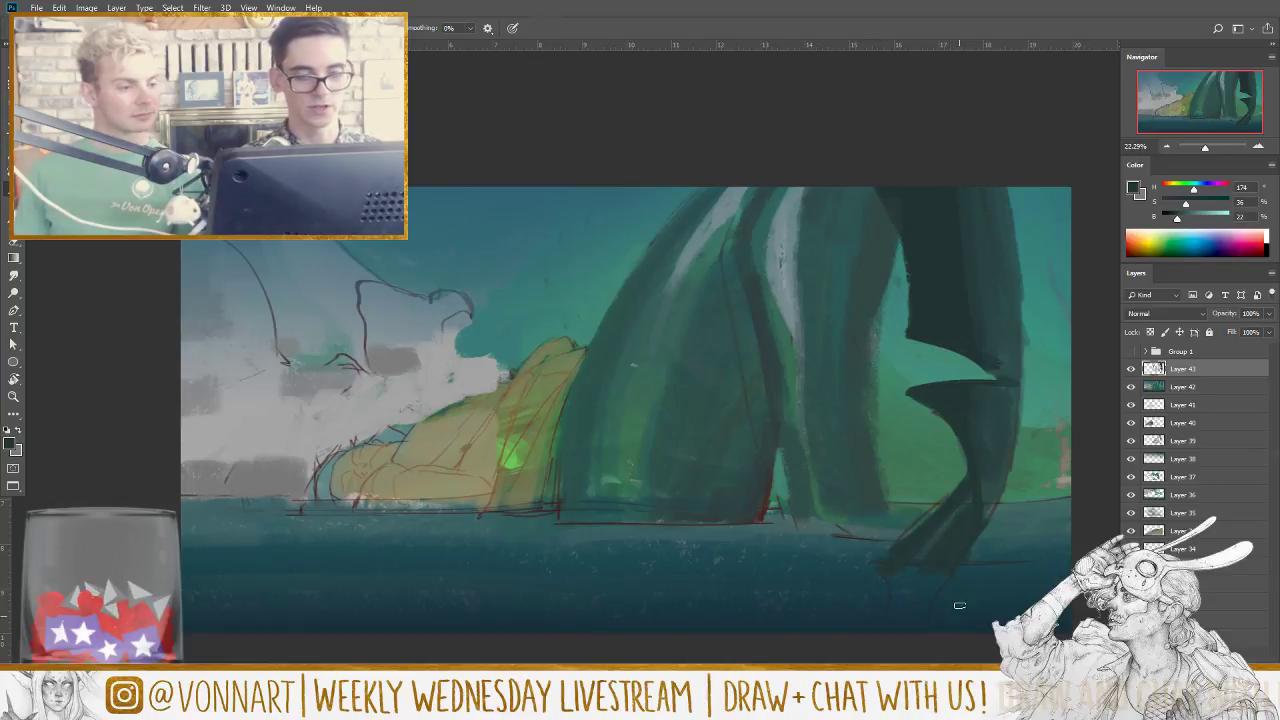
Step: Lighten the dark leg's left edge with lighter teal strokes
{"action": "left_click", "coordinate": [866, 470], "text": "alt"}
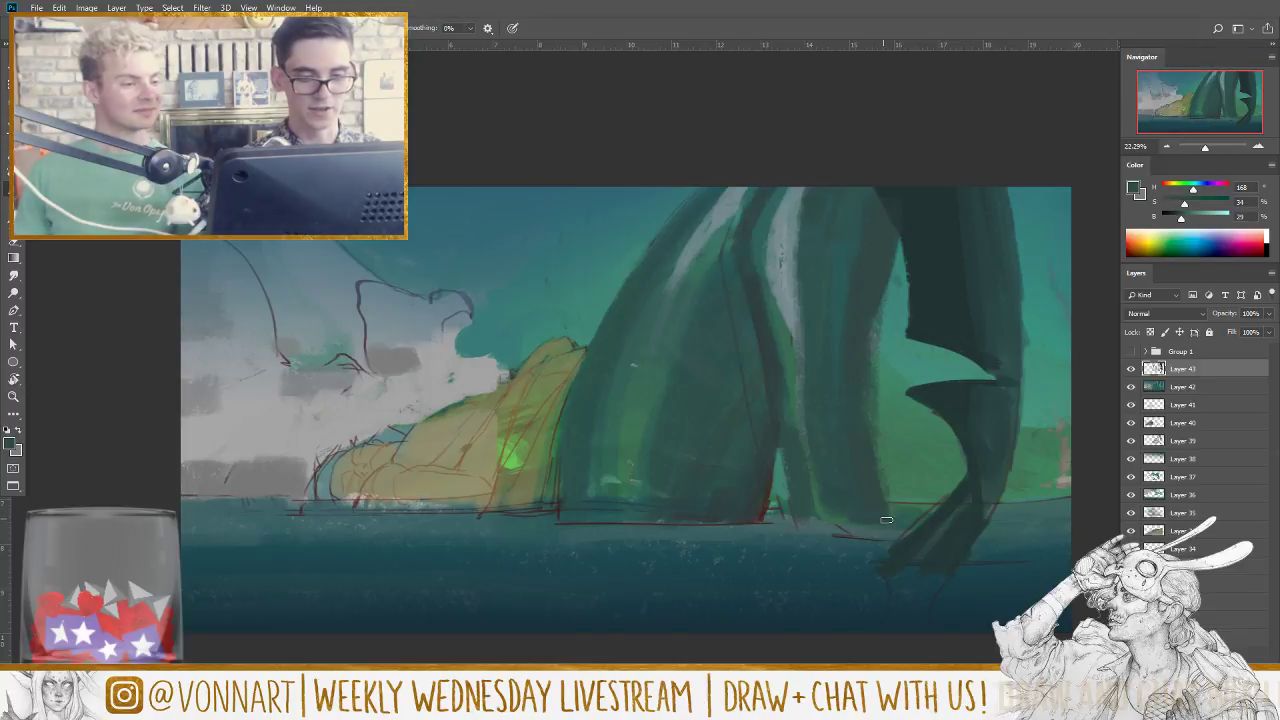
{"action": "mouse_move", "coordinate": [886, 520]}
{"action": "left_mouse_down"}
{"action": "mouse_move", "coordinate": [875, 312]}
{"action": "mouse_move", "coordinate": [895, 460]}
{"action": "left_mouse_up"}
{"action": "left_click", "coordinate": [893, 390], "text": "alt"}
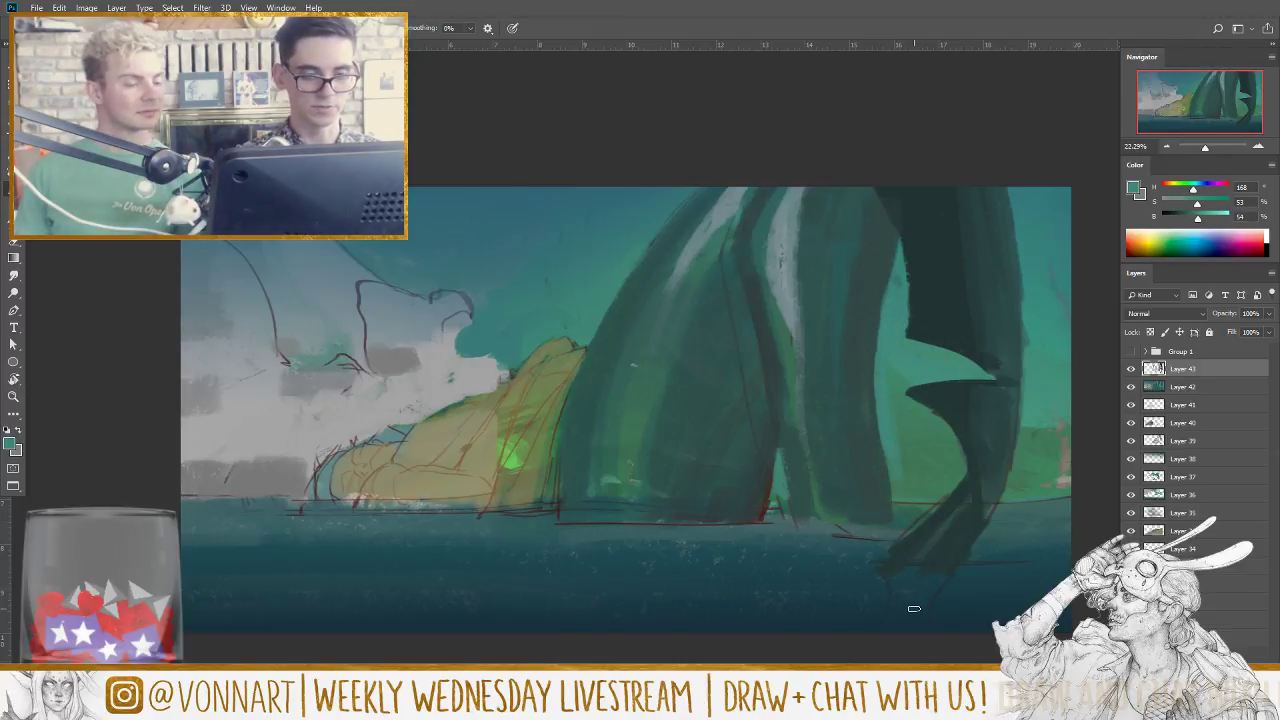
{"action": "left_click_drag", "start_coordinate": [881, 410], "coordinate": [891, 472]}
{"action": "left_click_drag", "start_coordinate": [881, 381], "coordinate": [895, 500]}
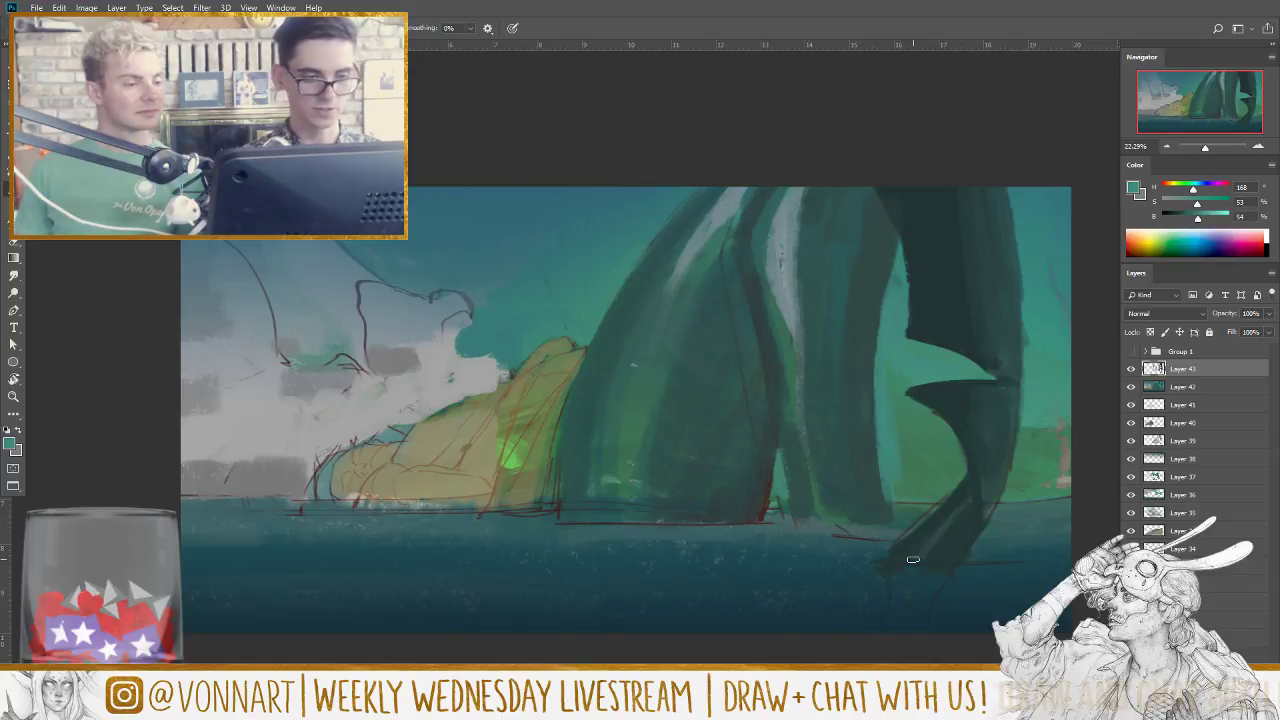
Step: Darken the tentacle's base along the waterline and sample nearby teal and olive tones
{"action": "left_click", "coordinate": [807, 510], "text": "alt"}
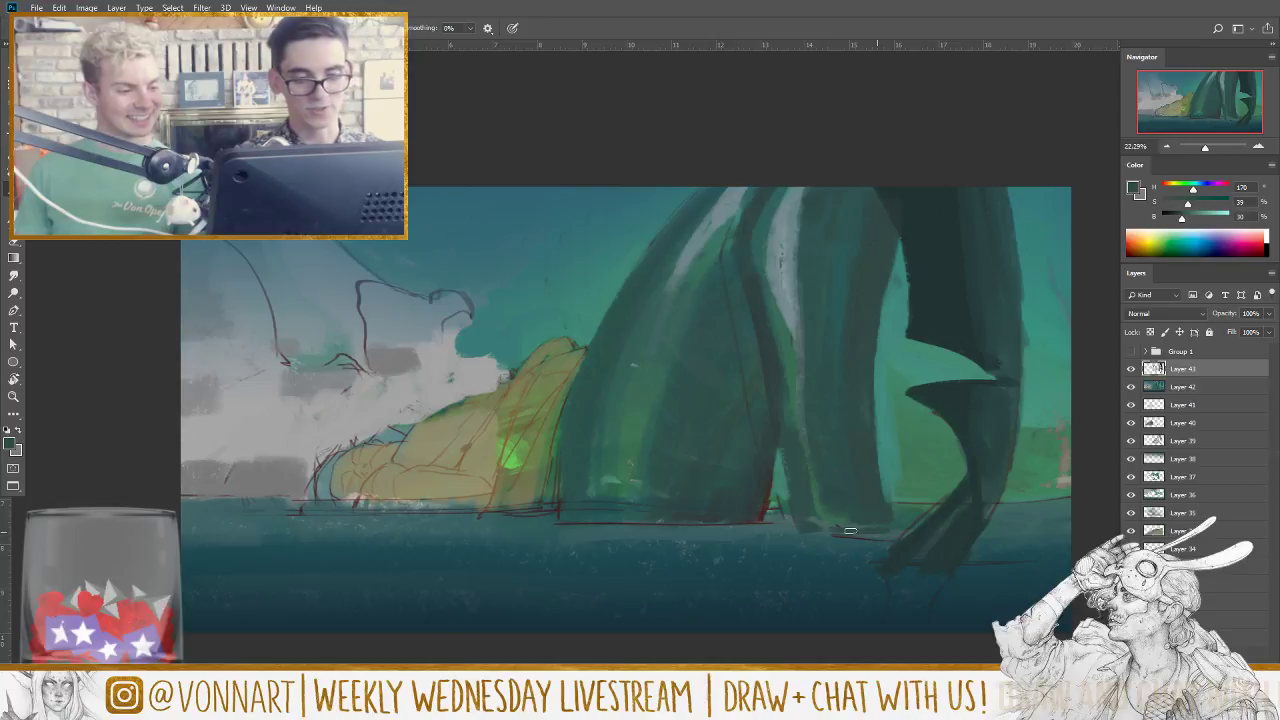
{"action": "left_click_drag", "start_coordinate": [834, 530], "coordinate": [888, 531]}
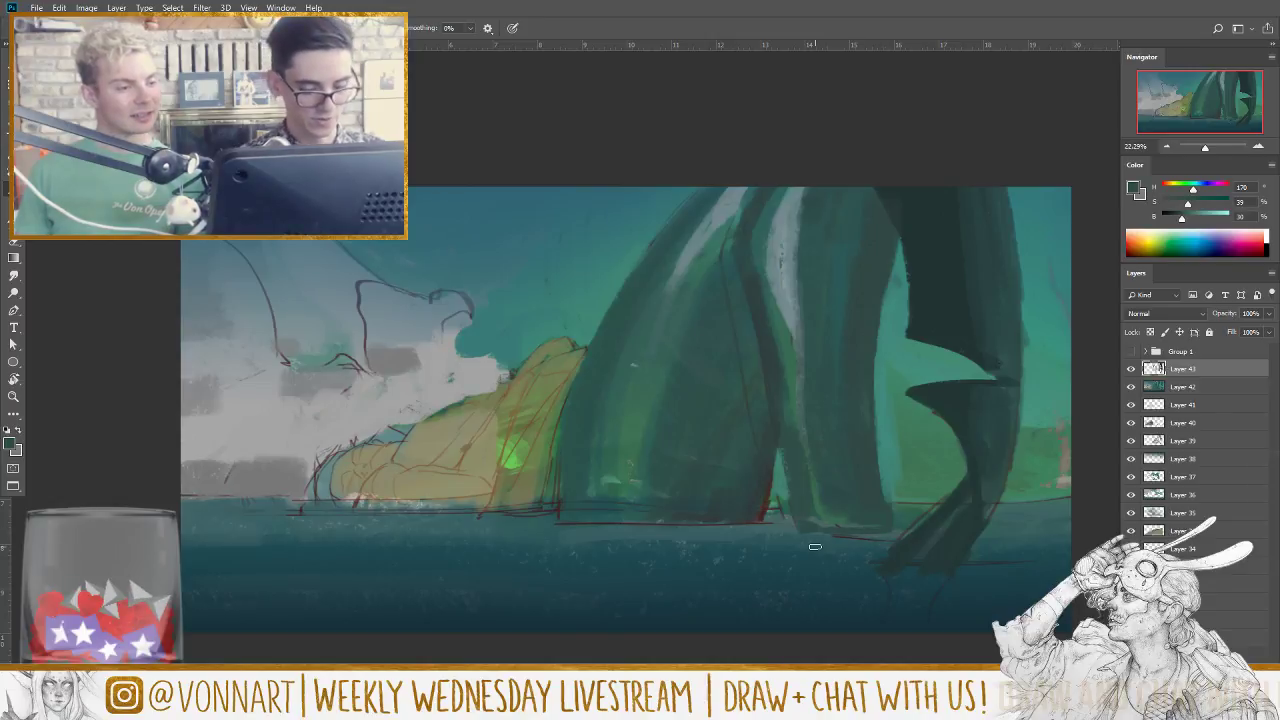
{"action": "left_click", "coordinate": [728, 528], "text": "alt"}
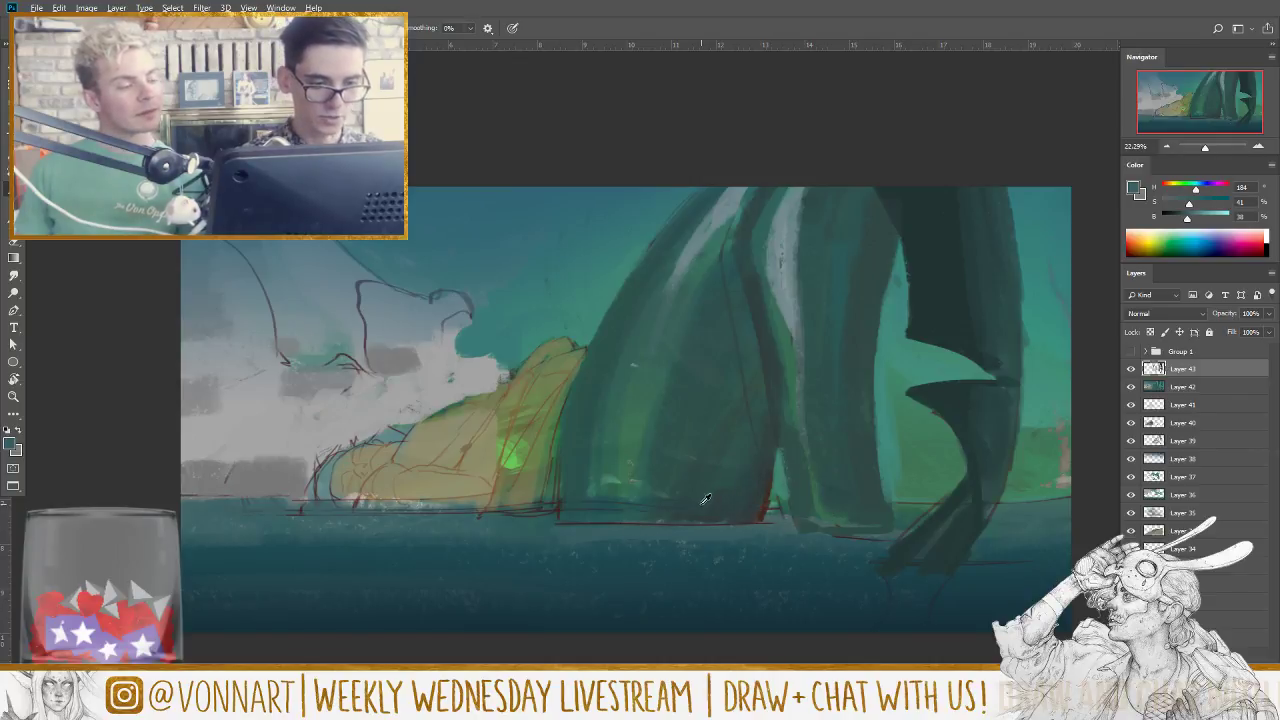
{"action": "left_click", "coordinate": [708, 500], "text": "alt"}
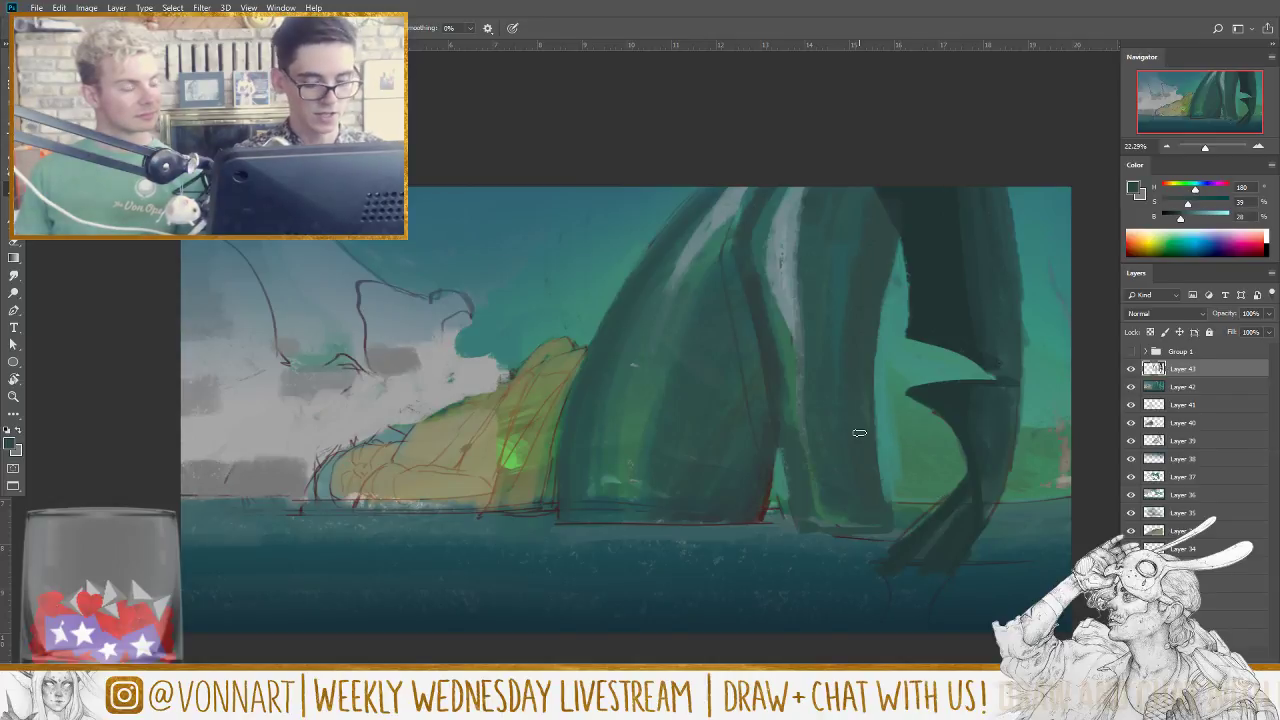
{"action": "left_click", "coordinate": [520, 480], "text": "alt"}
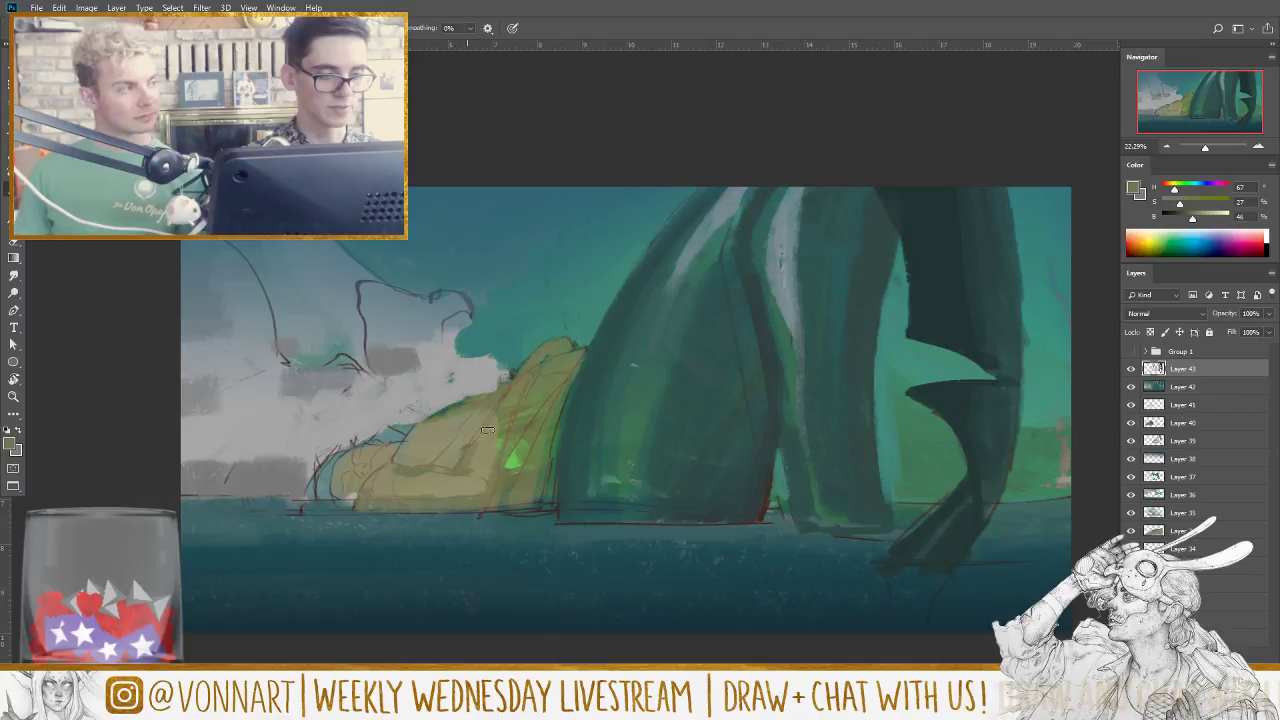
Step: Paint sampled tan tones over the figure's bright green patch and reshape its left edge
{"action": "left_click", "coordinate": [487, 456], "text": "alt"}
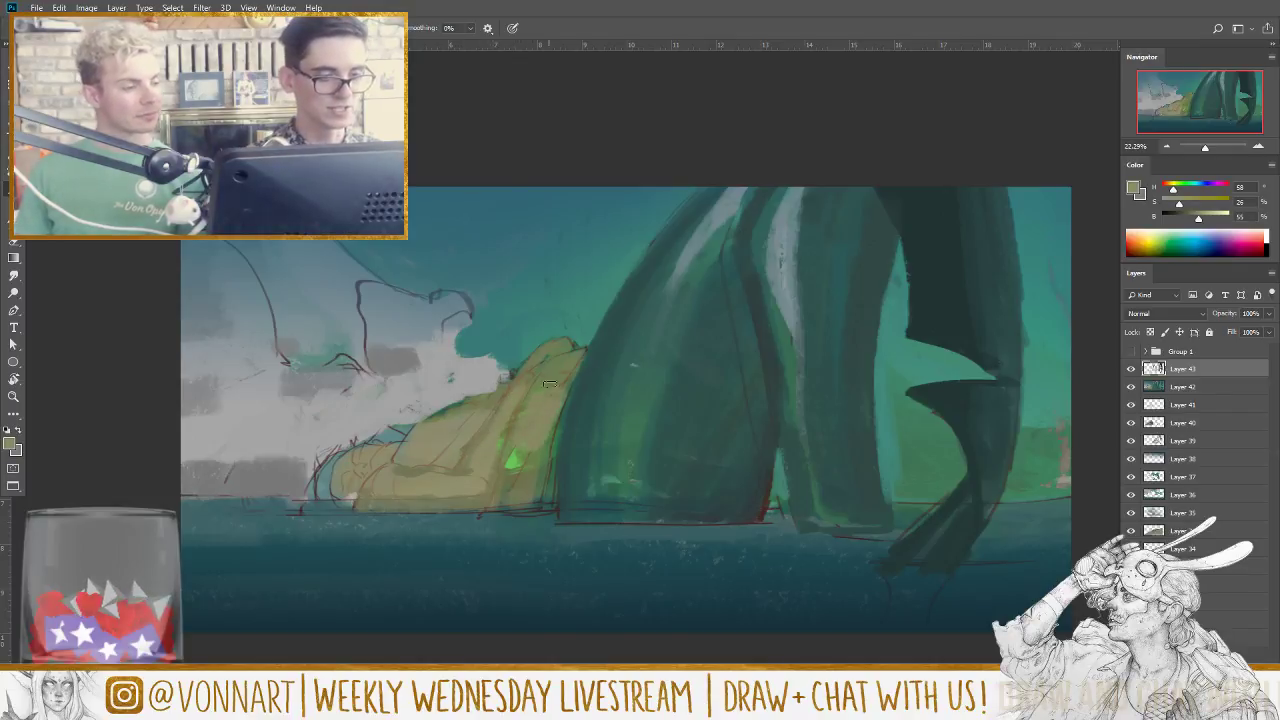
{"action": "left_click_drag", "start_coordinate": [514, 464], "coordinate": [516, 476]}
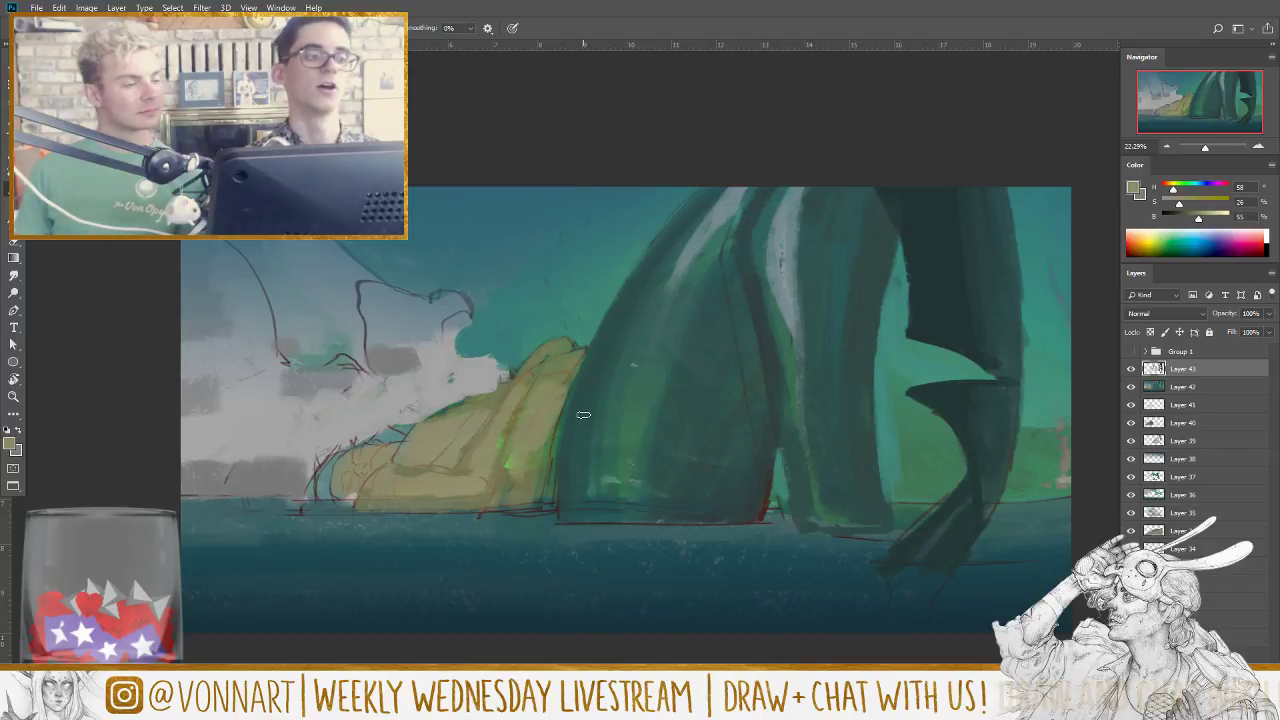
{"action": "left_click", "coordinate": [527, 491], "text": "alt"}
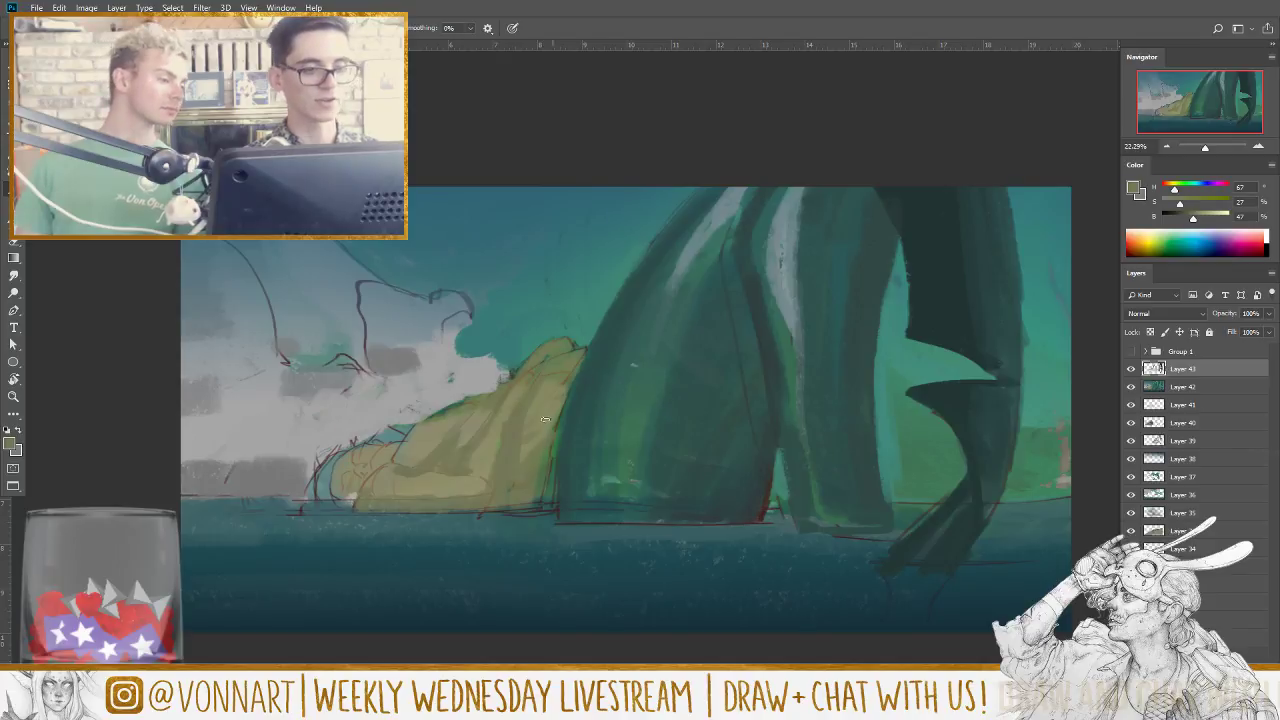
{"action": "left_click", "coordinate": [543, 449], "text": "alt"}
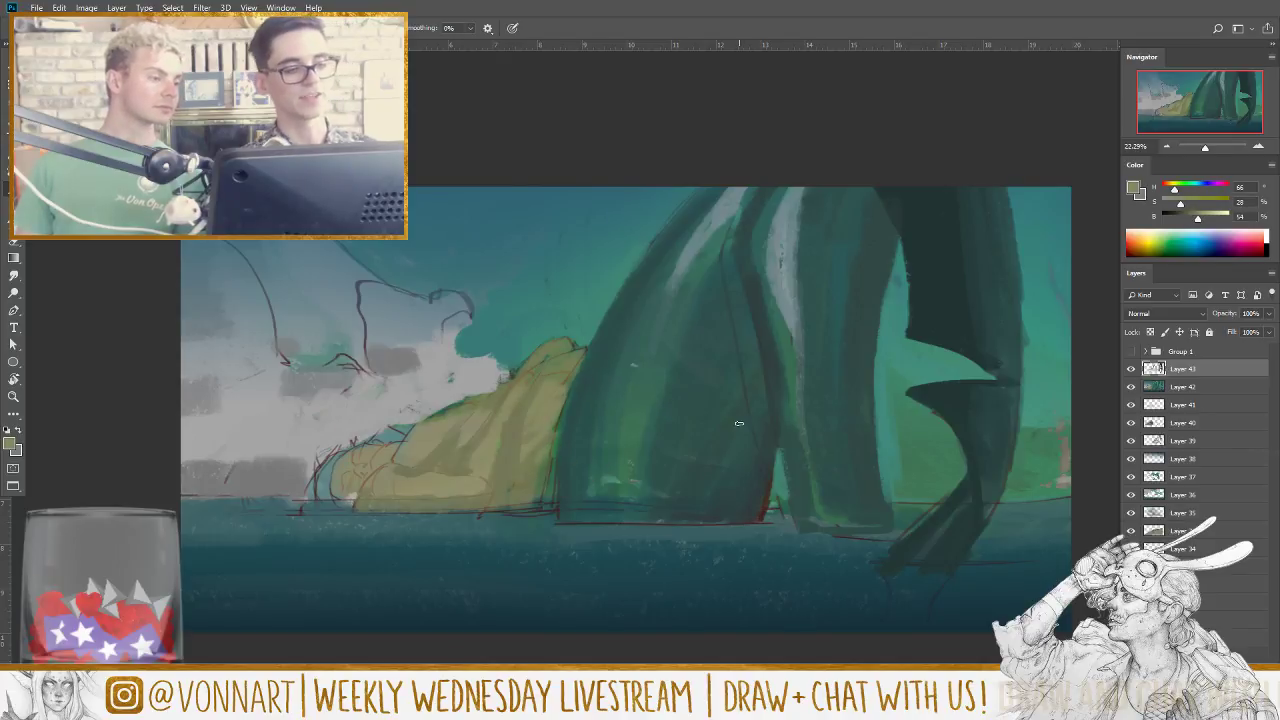
{"action": "left_click", "coordinate": [561, 380], "text": "alt"}
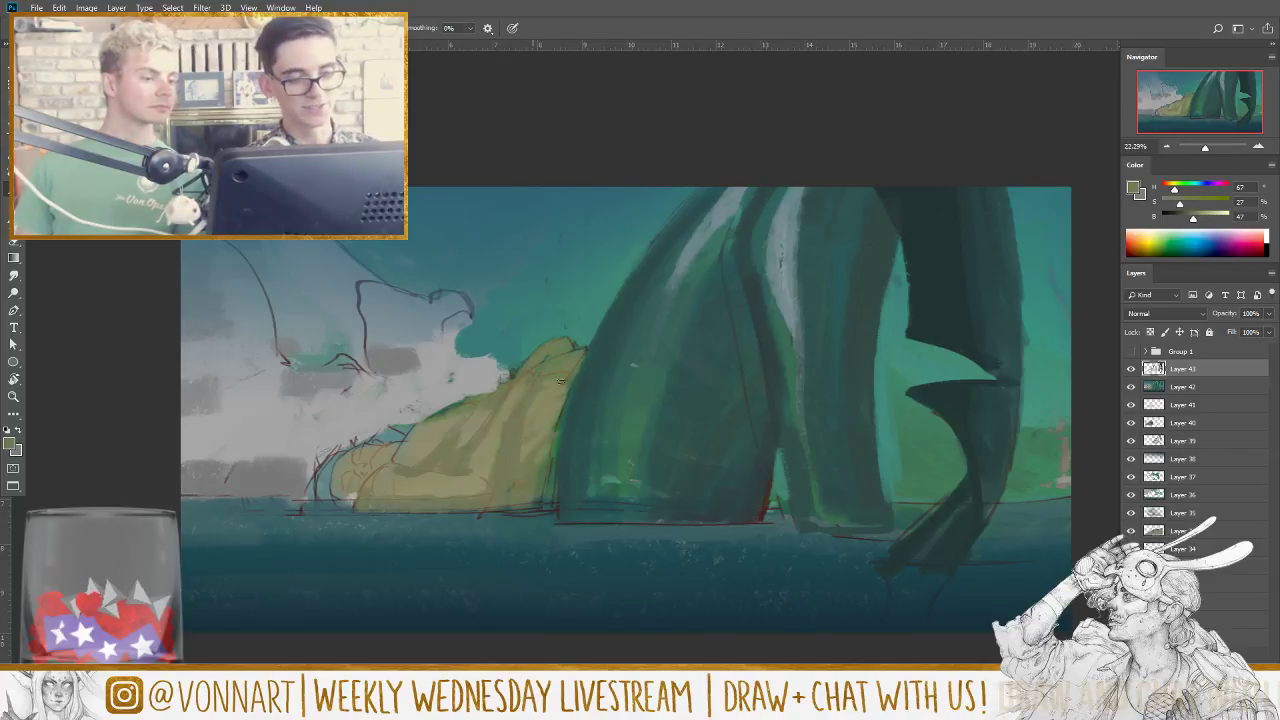
{"action": "left_click", "coordinate": [530, 387], "text": "alt"}
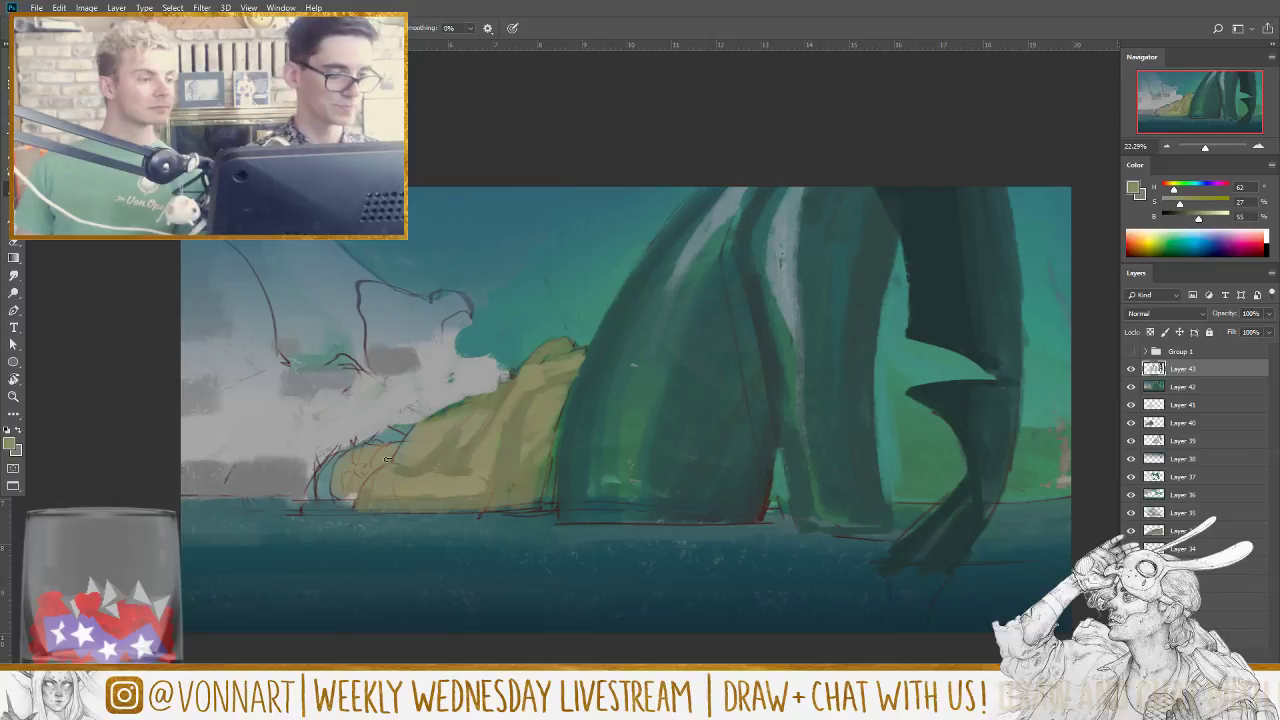
{"action": "left_click", "coordinate": [383, 481], "text": "alt"}
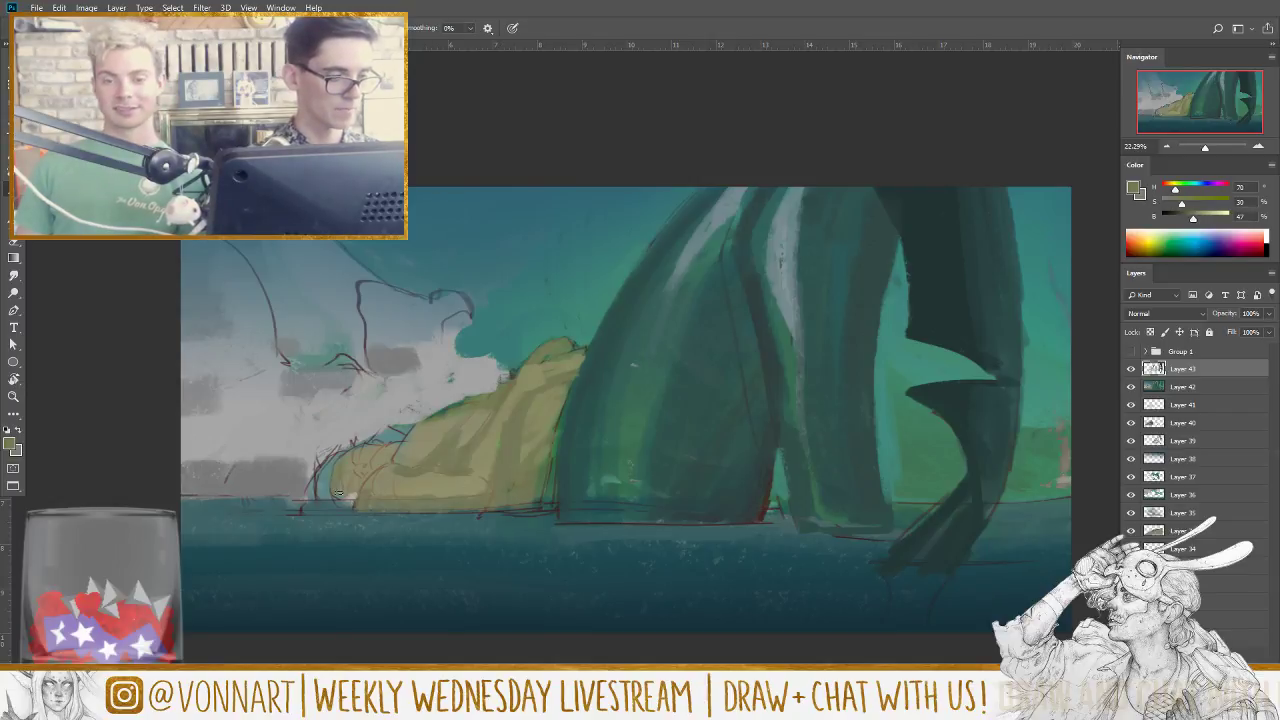
{"action": "mouse_move", "coordinate": [339, 492]}
{"action": "left_mouse_down"}
{"action": "mouse_move", "coordinate": [372, 458]}
{"action": "mouse_move", "coordinate": [368, 474]}
{"action": "left_mouse_up"}
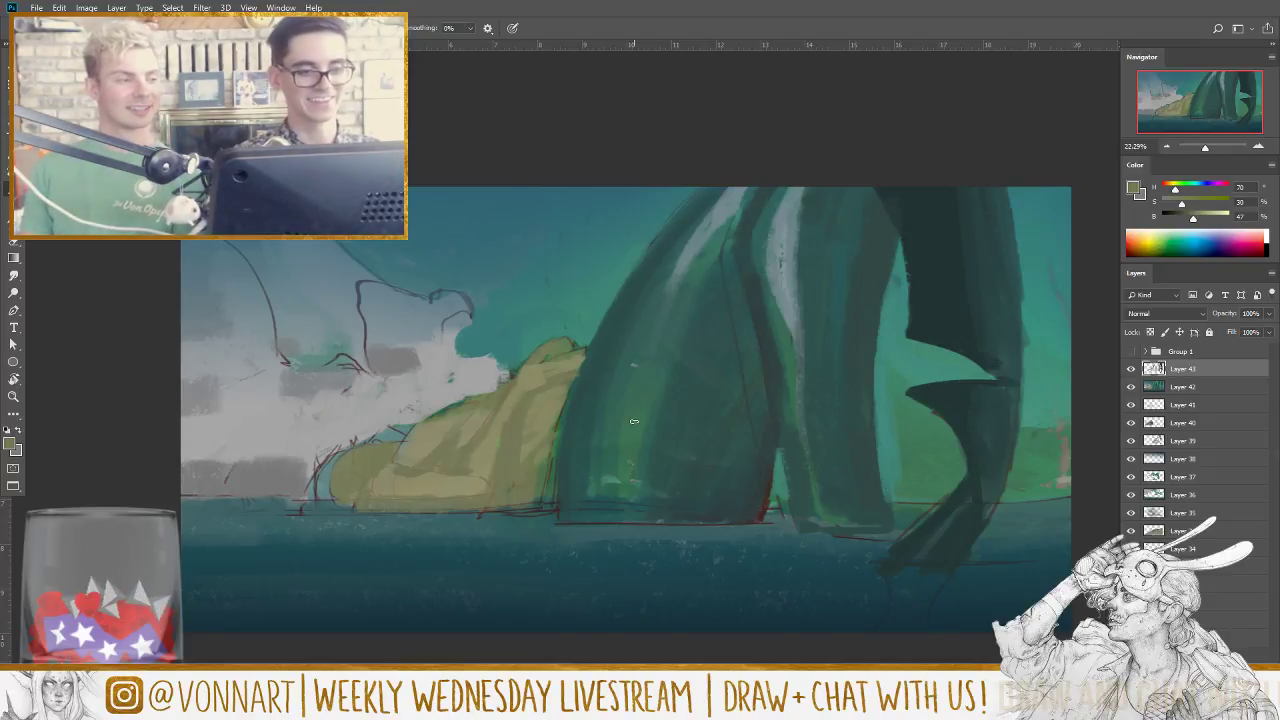
{"action": "left_click", "coordinate": [557, 505], "text": "alt"}
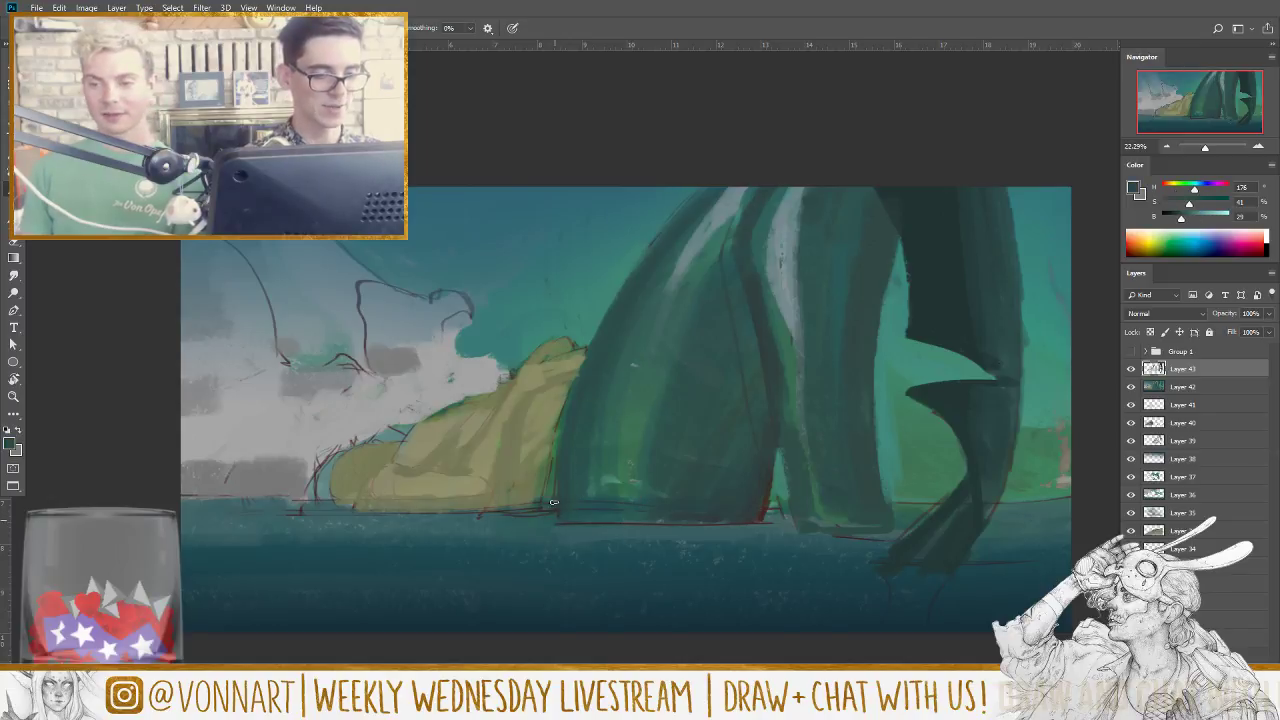
Step: Trim the figure's right edge and the tentacle outline with dark teal and dark red strokes
{"action": "left_click_drag", "start_coordinate": [553, 503], "coordinate": [558, 449]}
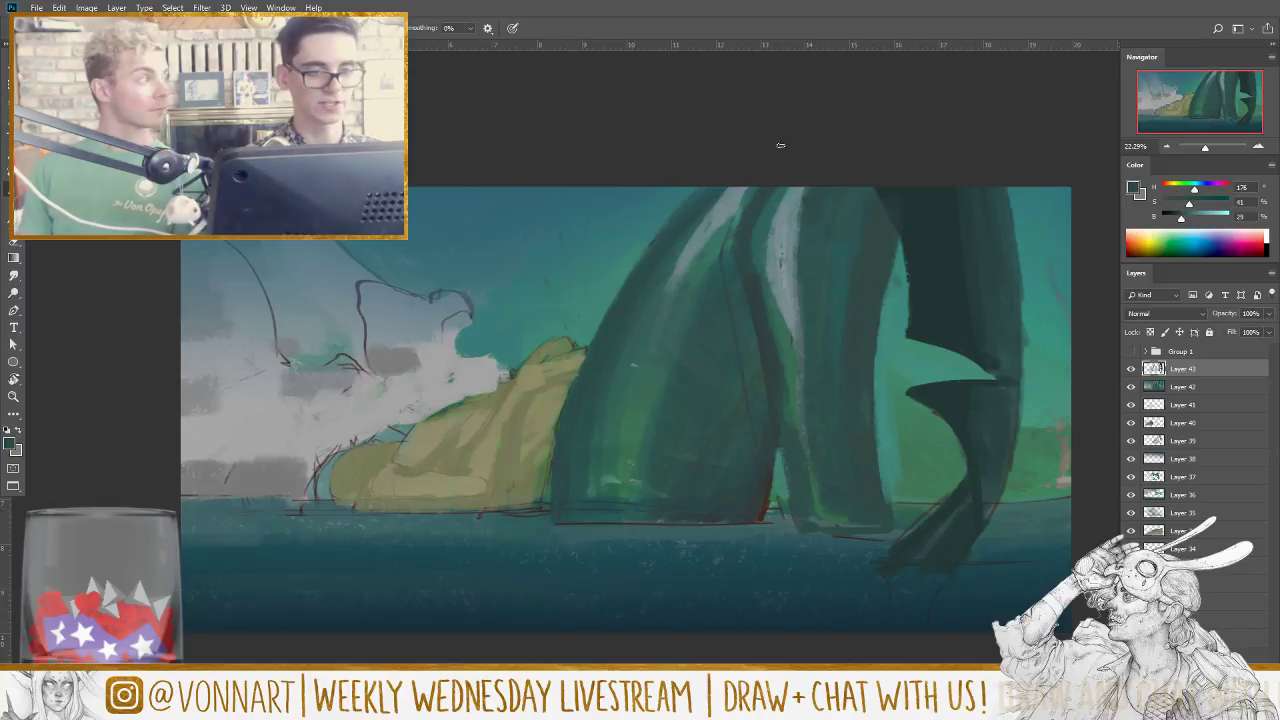
{"action": "left_click", "coordinate": [766, 510], "text": "alt"}
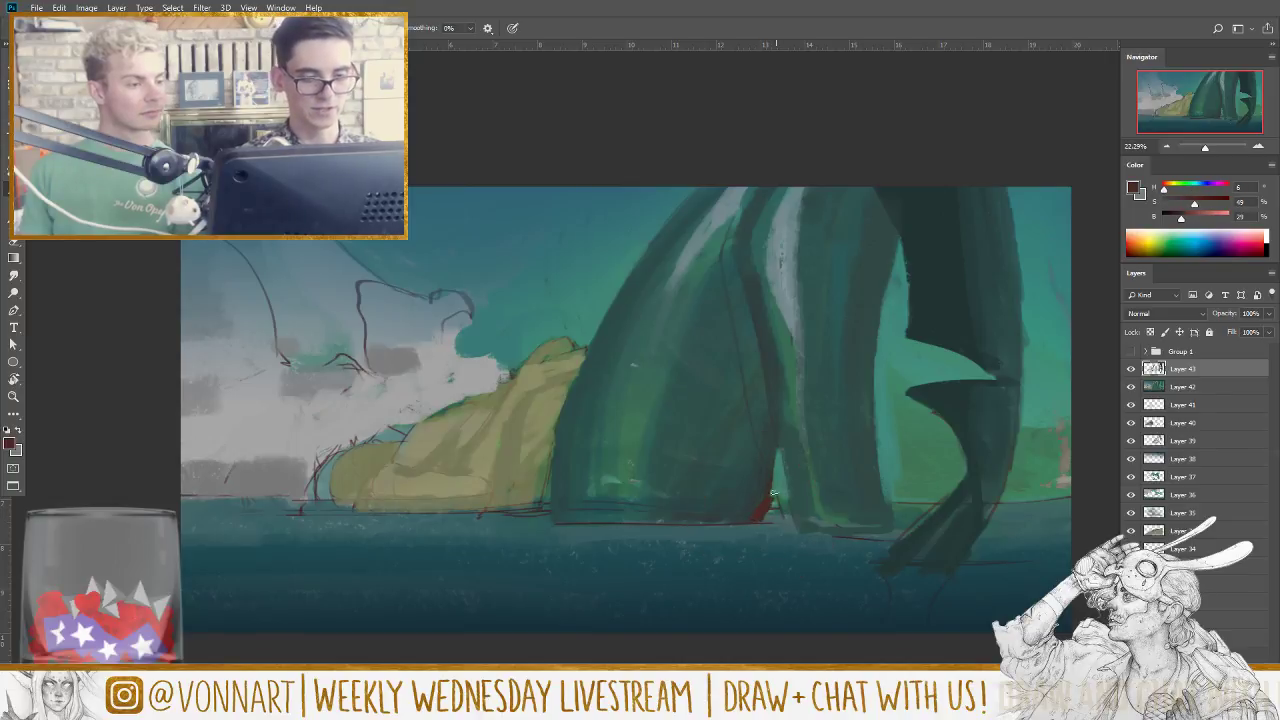
{"action": "left_click_drag", "start_coordinate": [772, 492], "coordinate": [779, 444]}
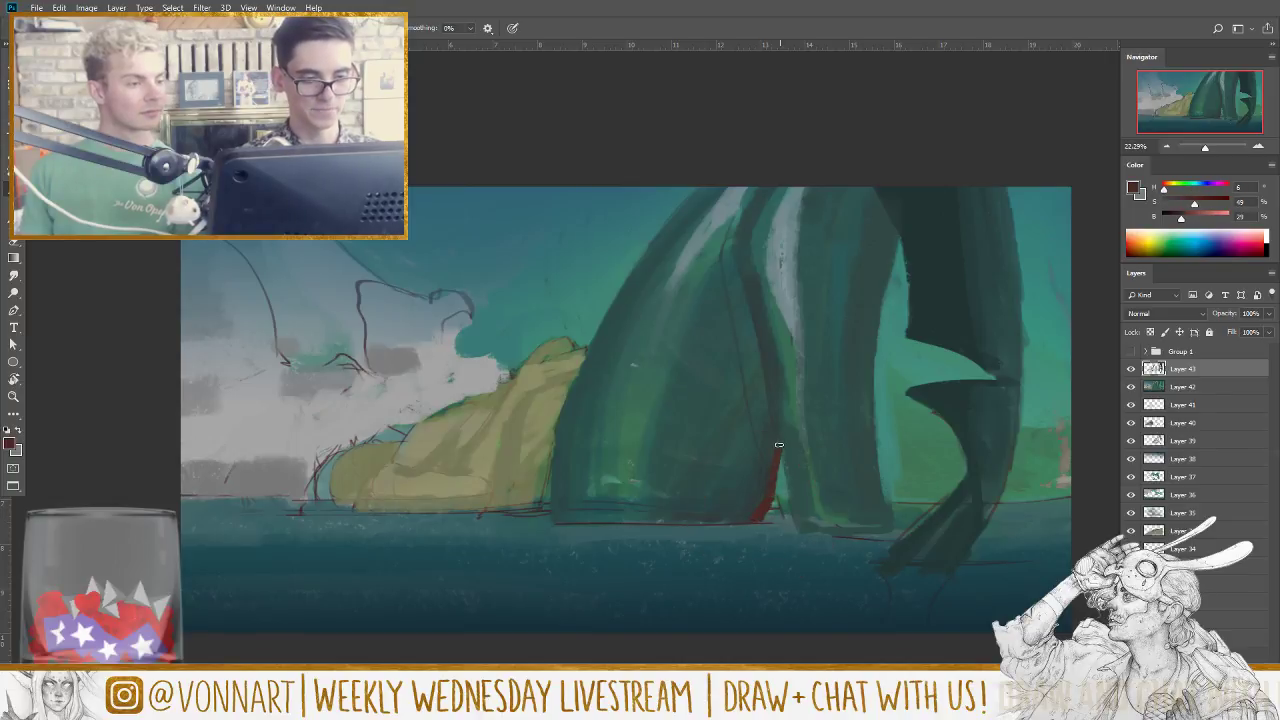
{"action": "left_click", "coordinate": [763, 500], "text": "alt"}
{"action": "left_click_drag", "start_coordinate": [783, 428], "coordinate": [790, 496]}
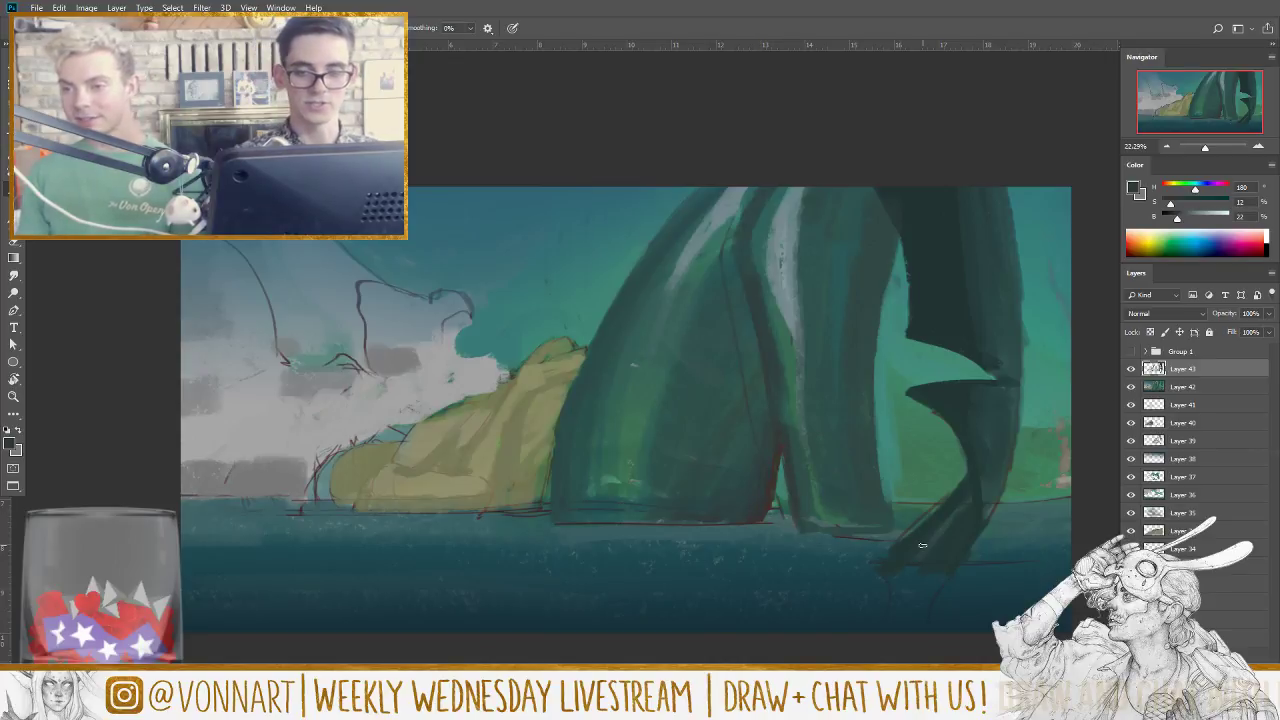
Step: Toggle Layer 43 and Layer 42 visibility to compare the painting against the sketch
{"action": "mouse_move", "coordinate": [1131, 368]}
{"action": "left_mouse_down"}
{"action": "mouse_move", "coordinate": [1133, 389]}
{"action": "mouse_move", "coordinate": [1131, 369]}
{"action": "left_mouse_up"}
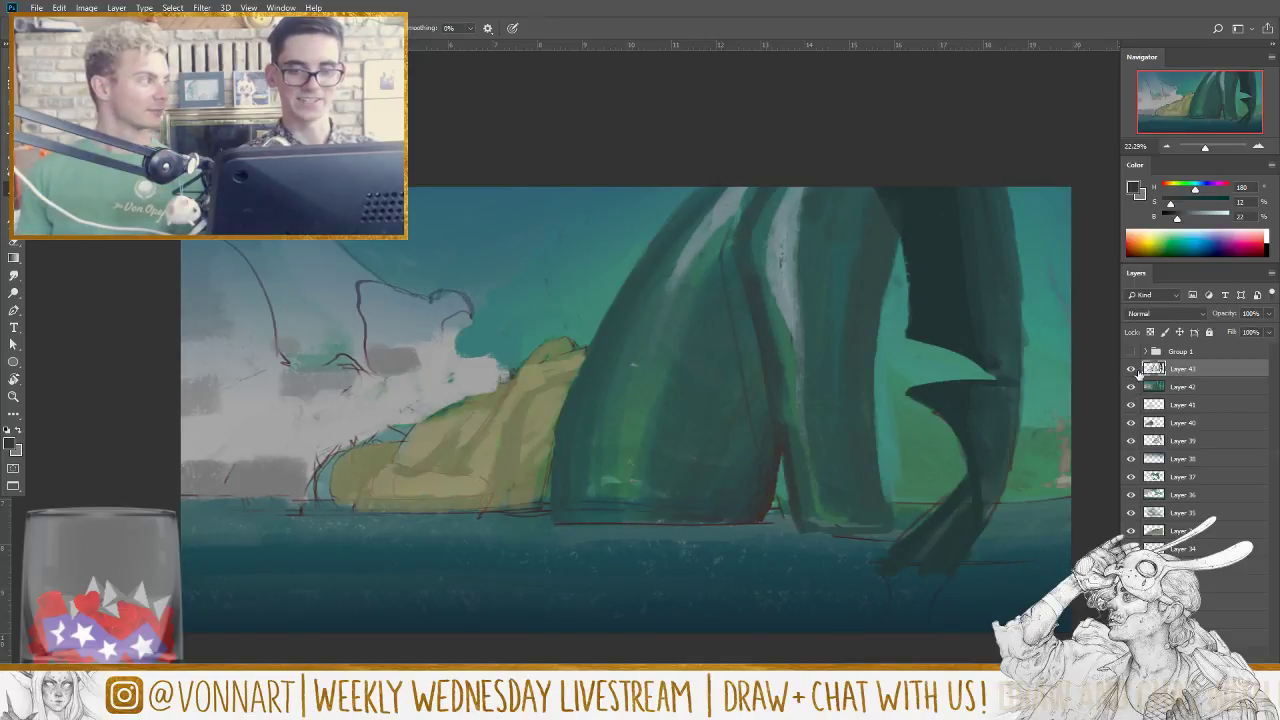
{"action": "left_click", "coordinate": [1132, 369]}
{"action": "left_click", "coordinate": [1131, 369]}
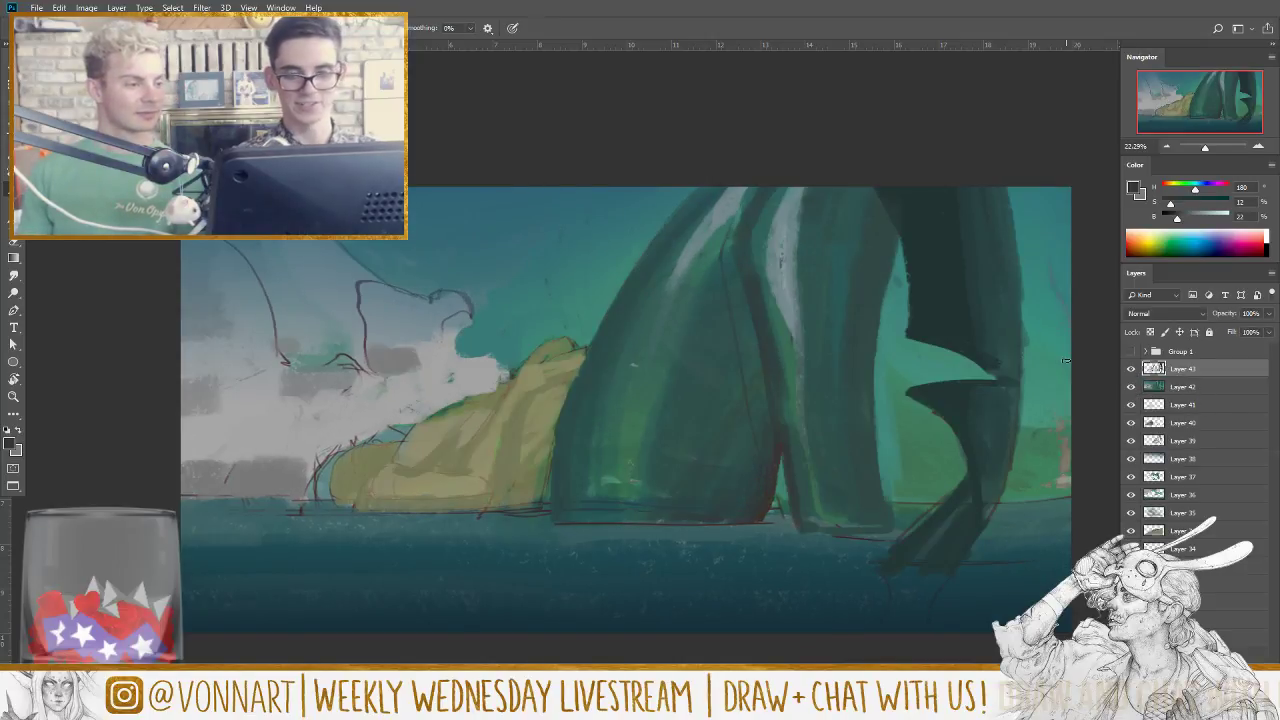
Step: Sample the teal sky behind the tentacles with Alt-click as the foreground colour
{"action": "left_click", "coordinate": [540, 331], "text": "alt"}
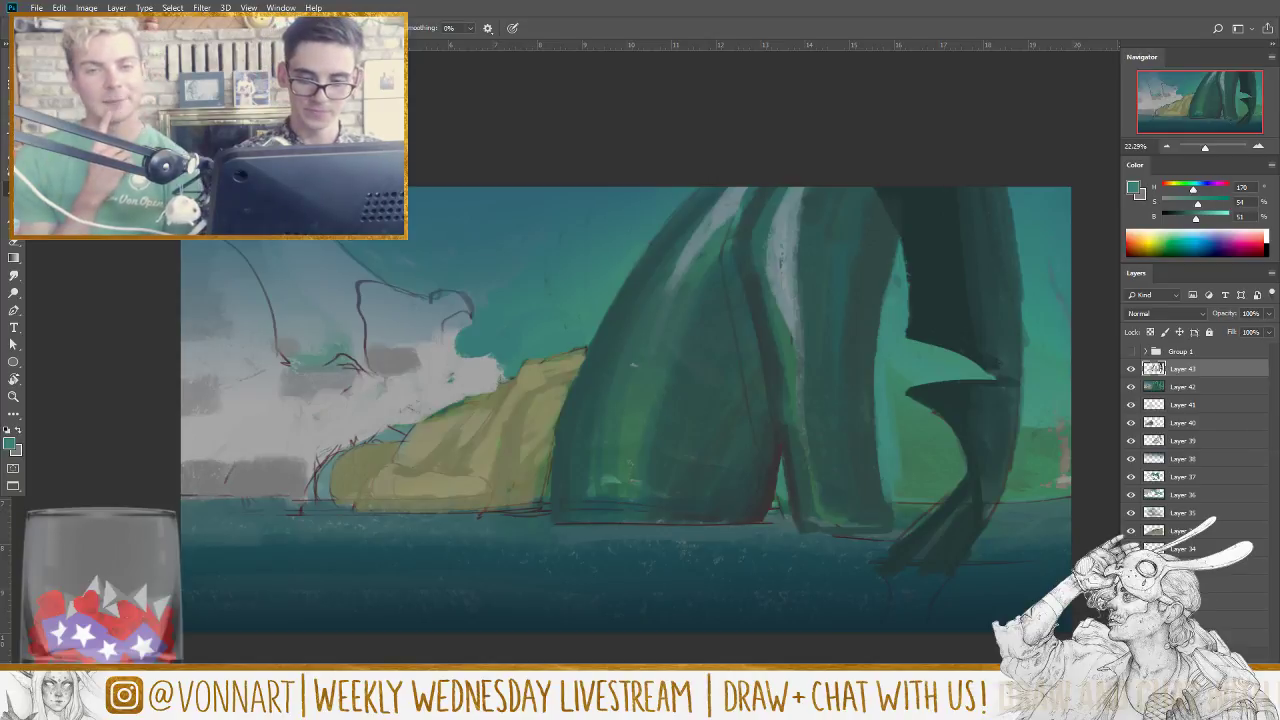
Step: Create new Layer 44 and glance through the brush presets without changing brush
{"action": "key", "text": "ctrl+shift+alt+n"}
{"action": "right_click", "coordinate": [30, 236]}
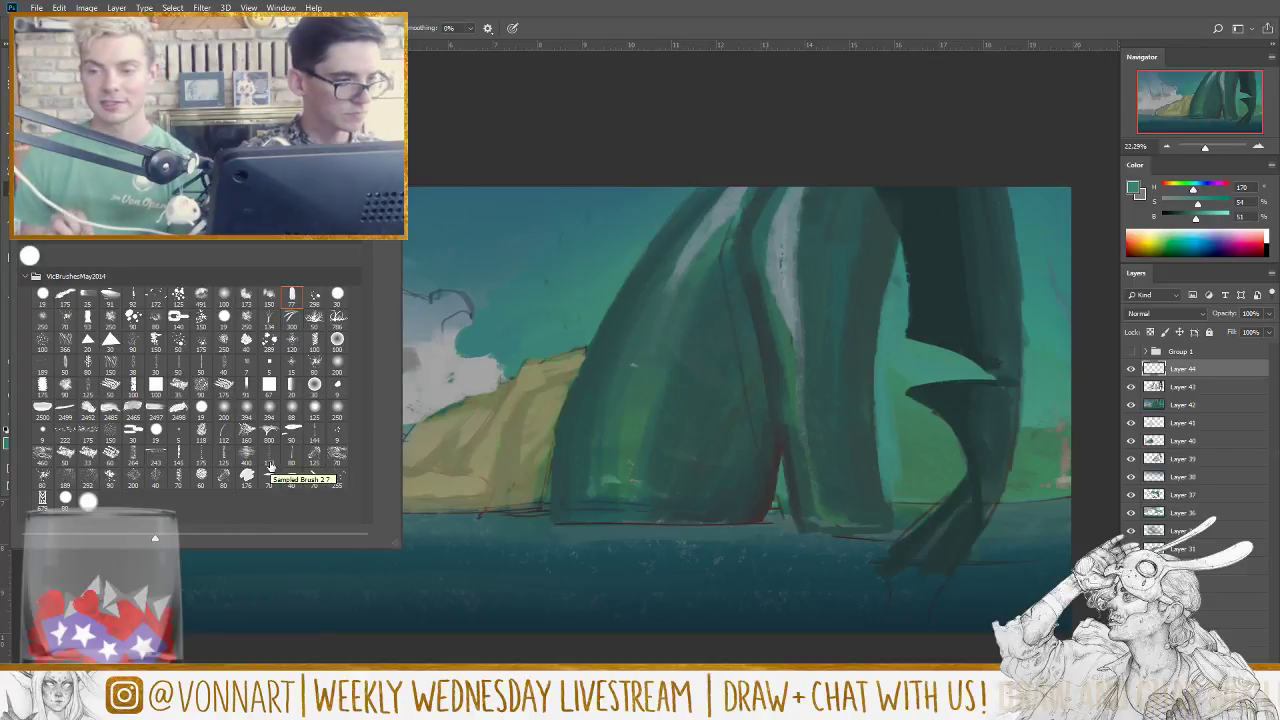
{"action": "left_click", "coordinate": [614, 140]}
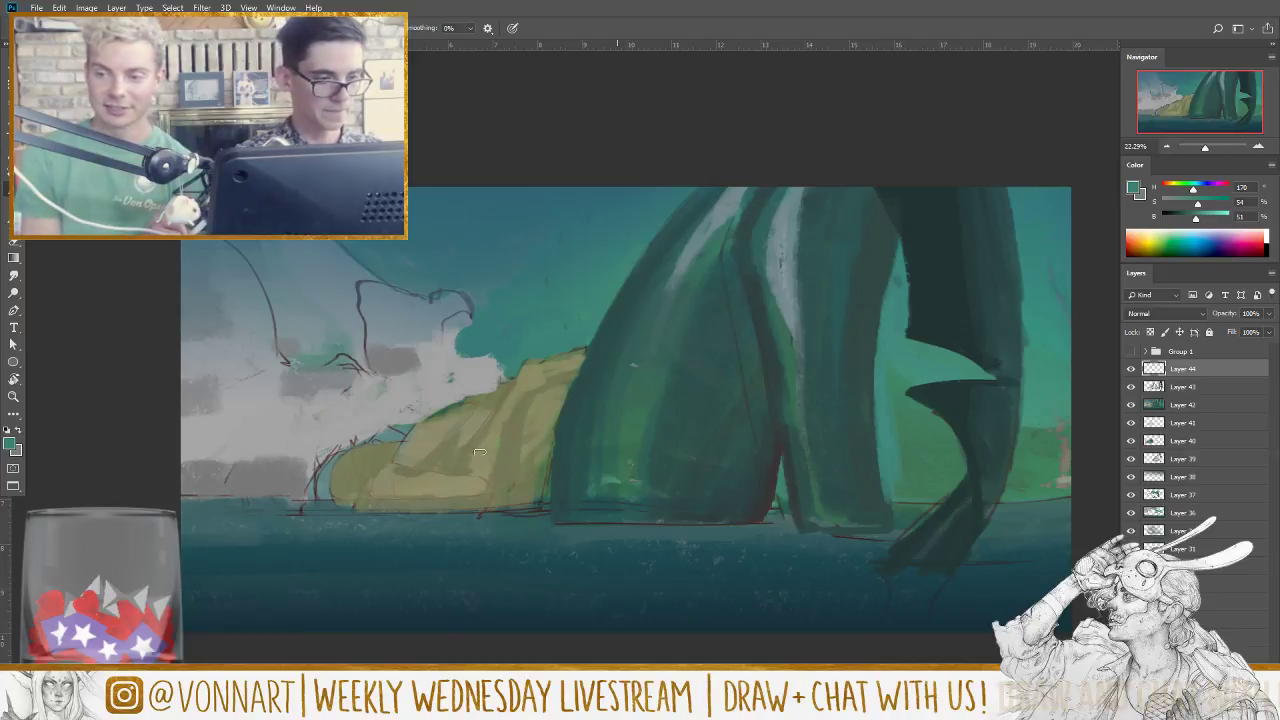
Step: Trim the reclining figure's top outline with teal sampled from the sky
{"action": "left_click", "coordinate": [436, 408], "text": "alt"}
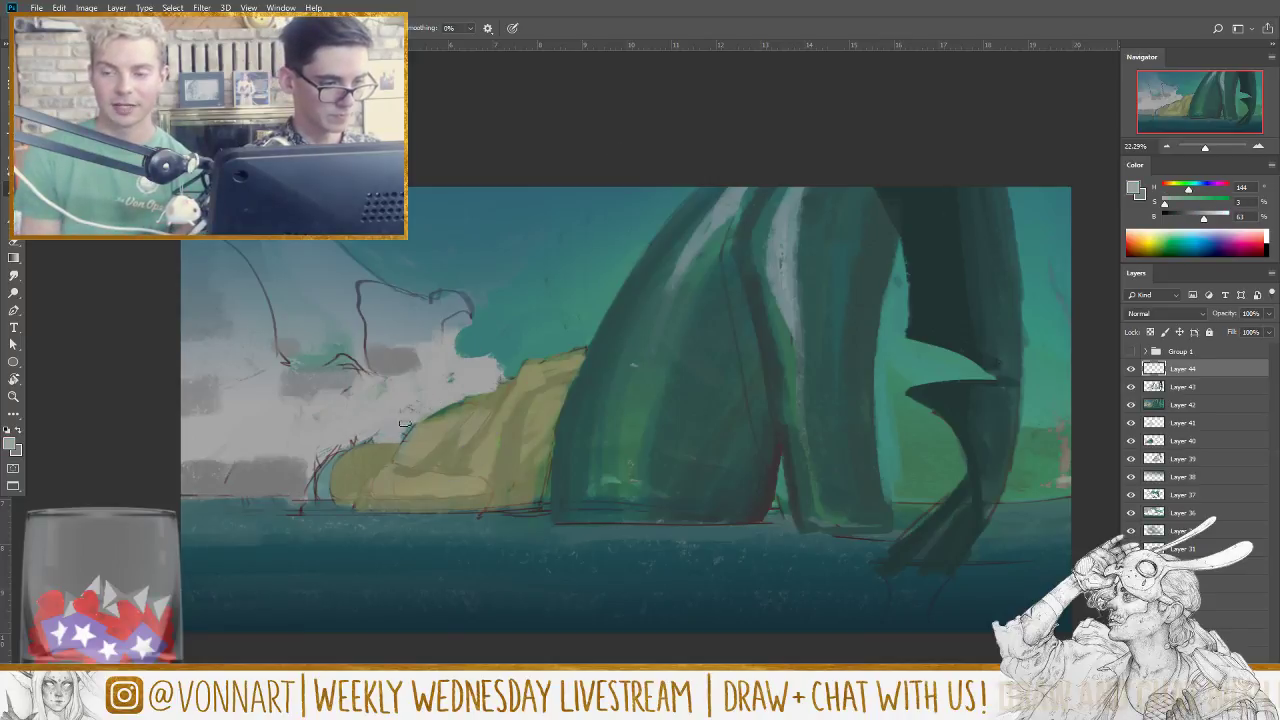
{"action": "left_click", "coordinate": [428, 440], "text": "alt"}
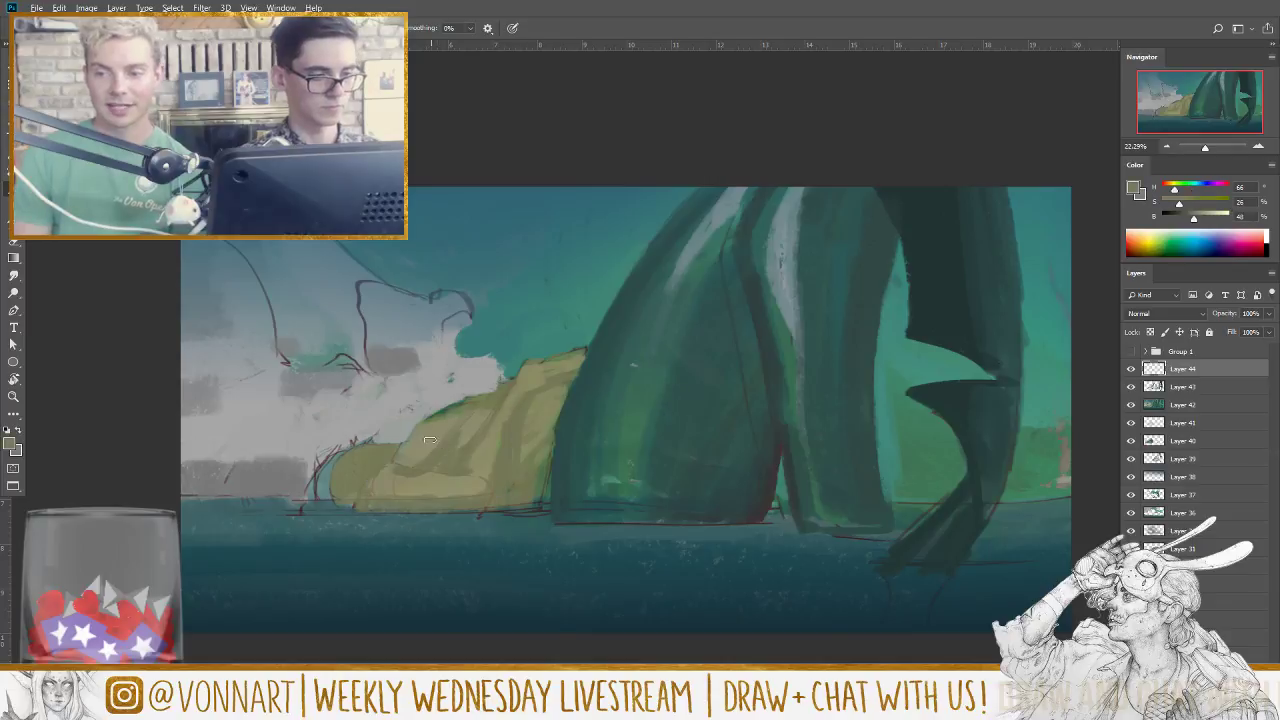
{"action": "left_click", "coordinate": [513, 281], "text": "alt"}
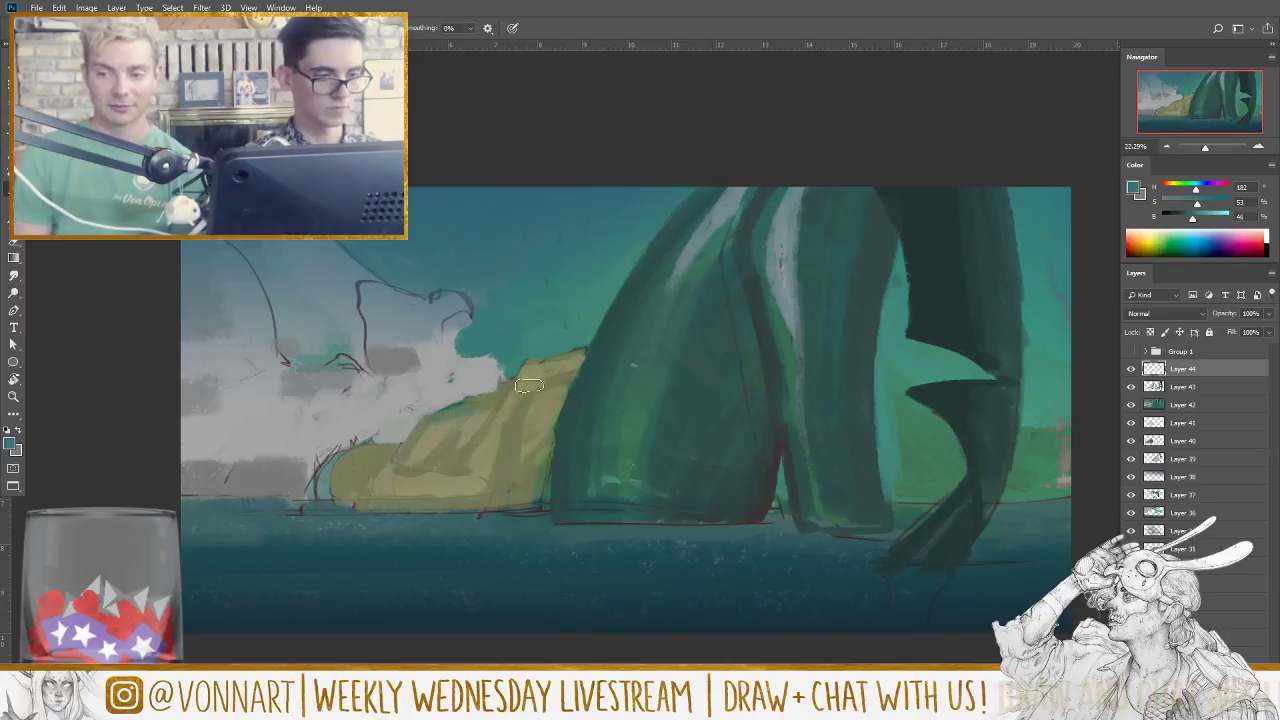
{"action": "left_click_drag", "start_coordinate": [499, 402], "coordinate": [562, 362]}
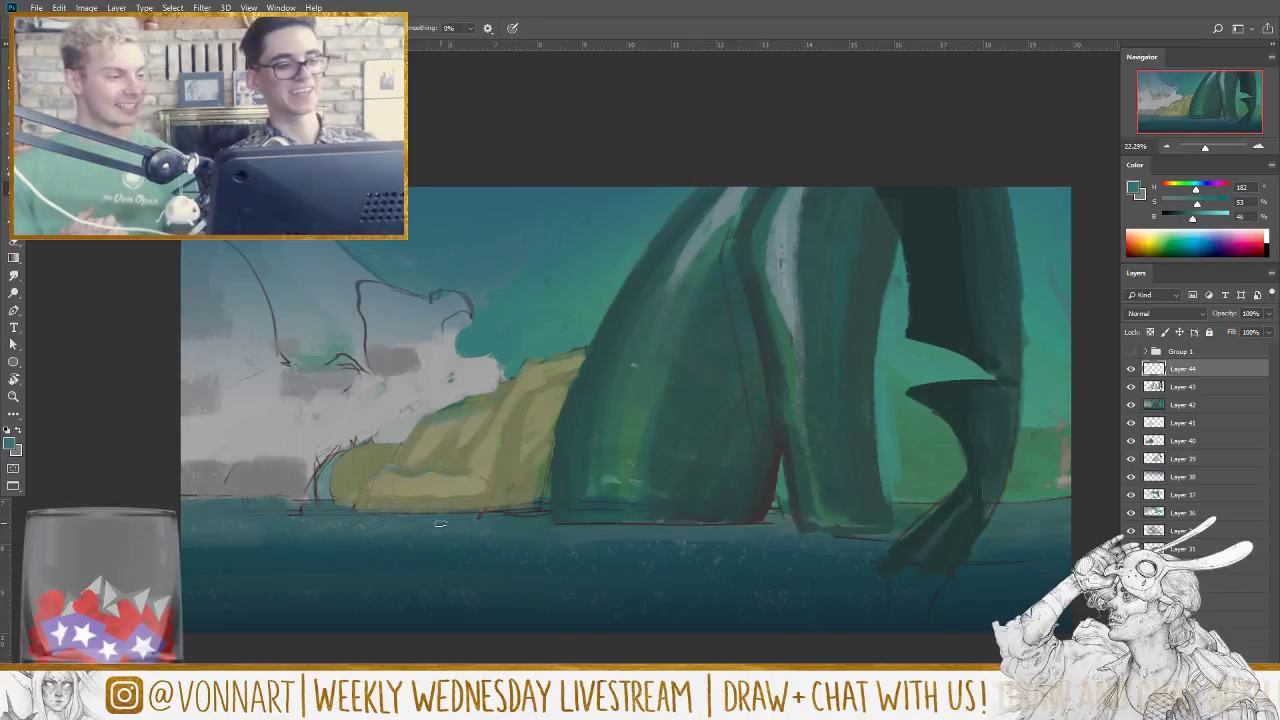
Step: Sample olive, yellow and darker tan tones from the hill and waterline
{"action": "left_click", "coordinate": [421, 473], "text": "alt"}
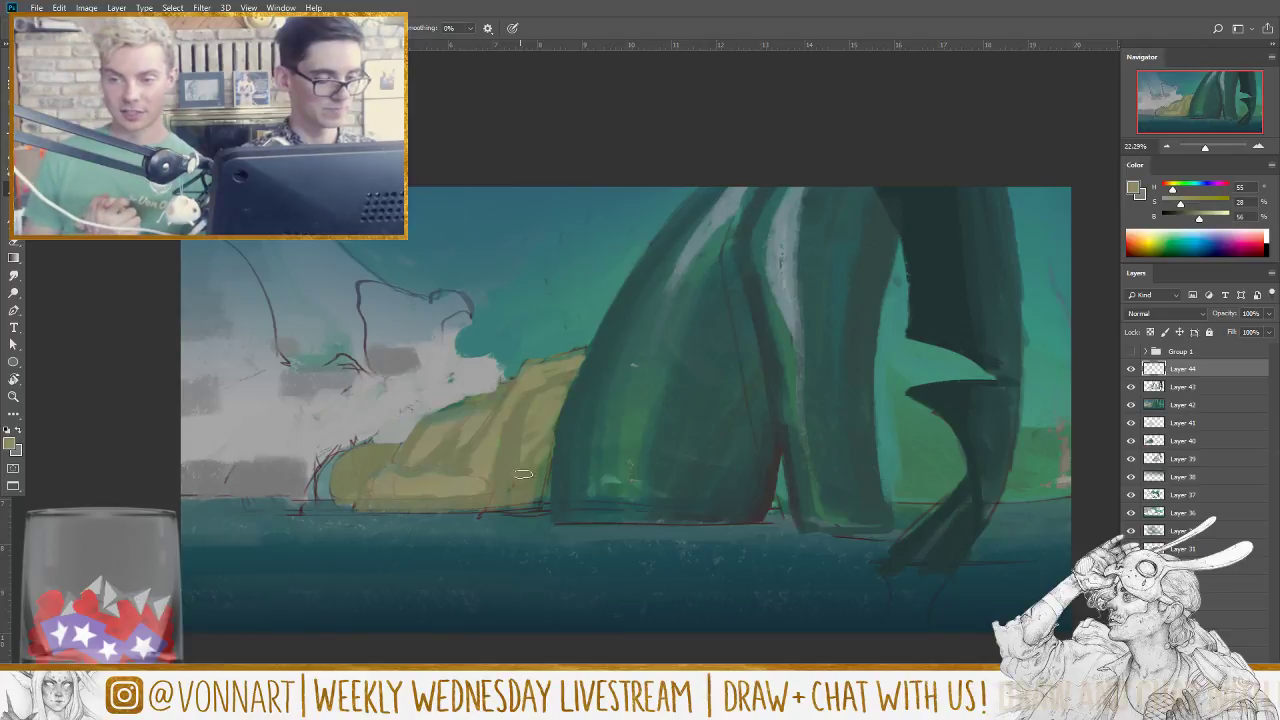
{"action": "left_click", "coordinate": [428, 501], "text": "alt"}
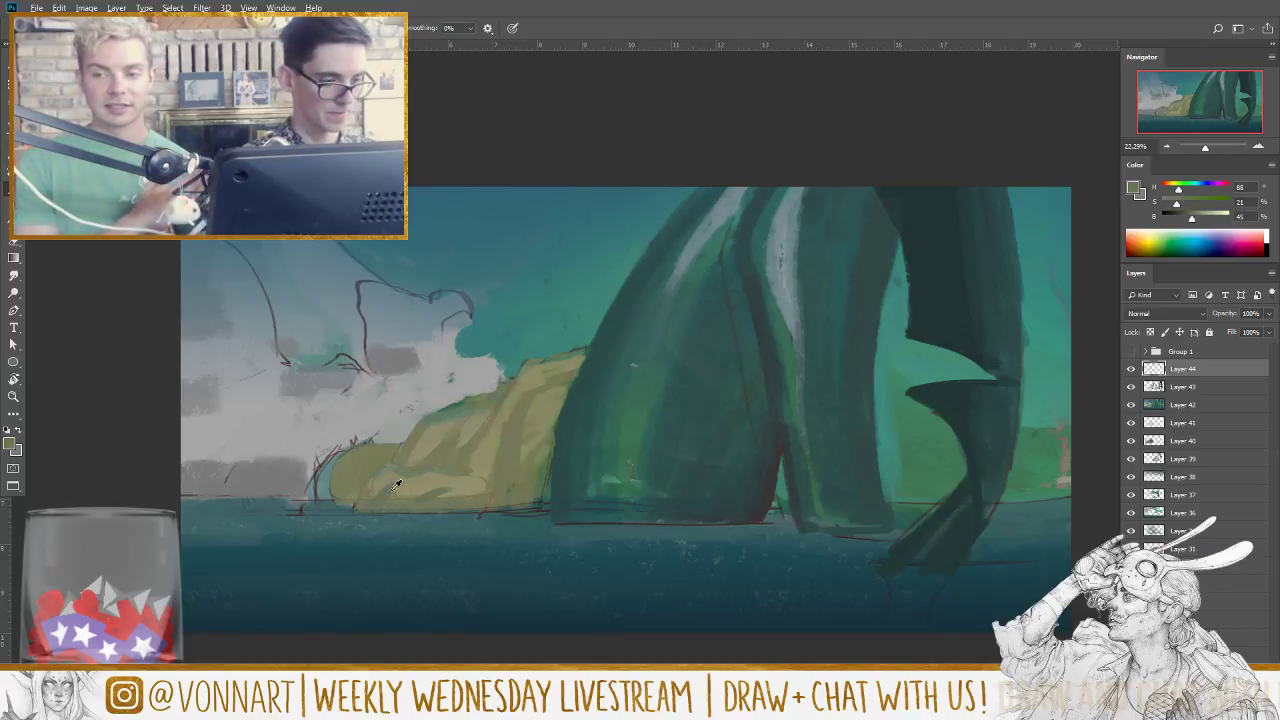
{"action": "left_click", "coordinate": [413, 490], "text": "alt"}
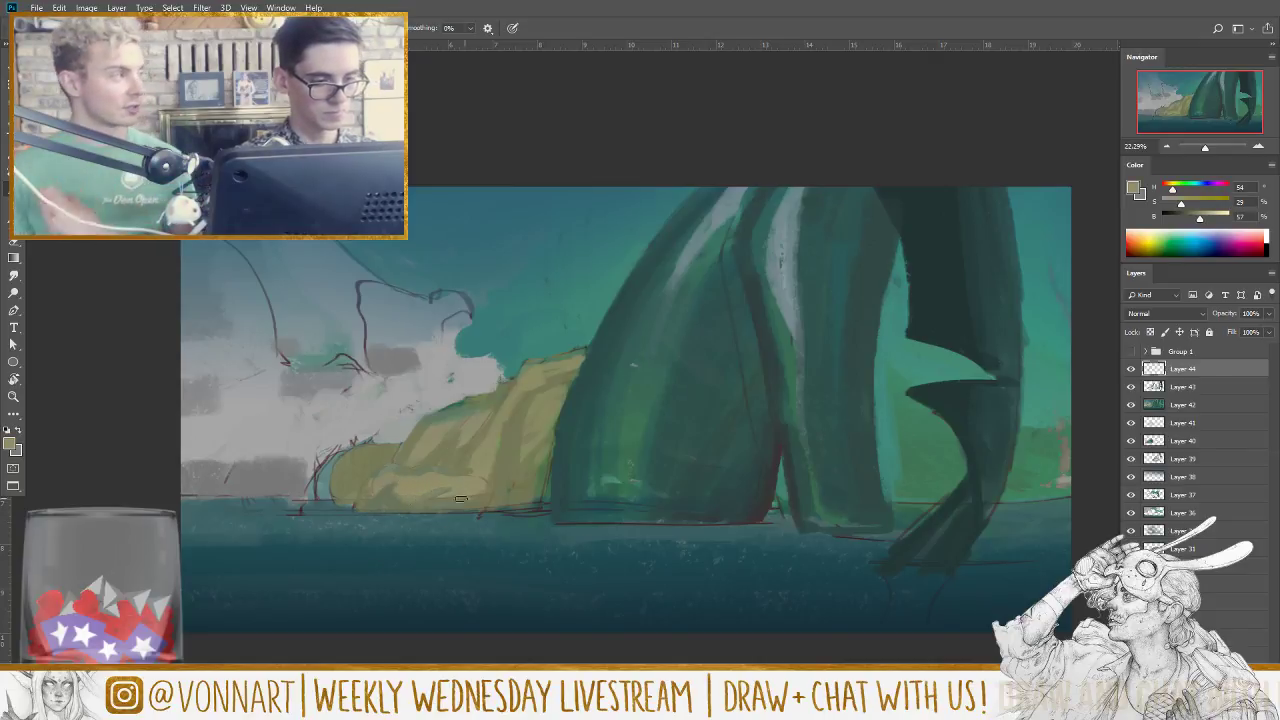
{"action": "left_click", "coordinate": [490, 490], "text": "alt"}
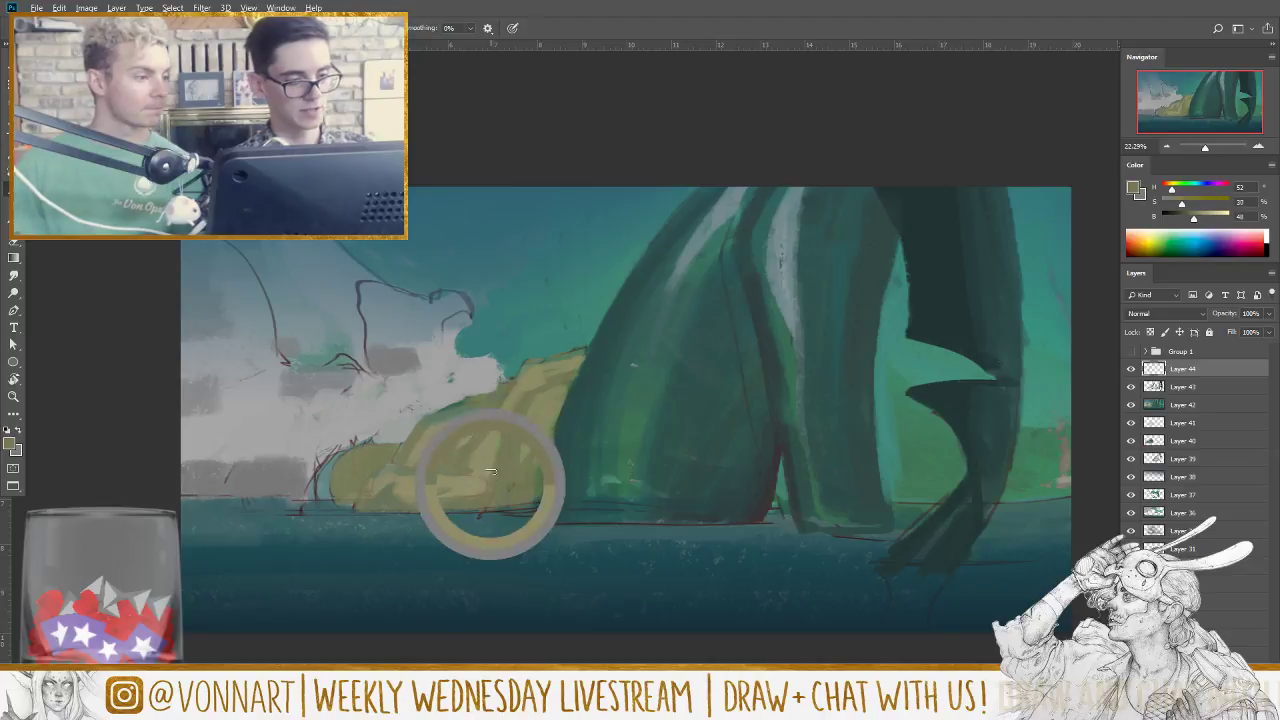
{"action": "left_click", "coordinate": [476, 484], "text": "alt"}
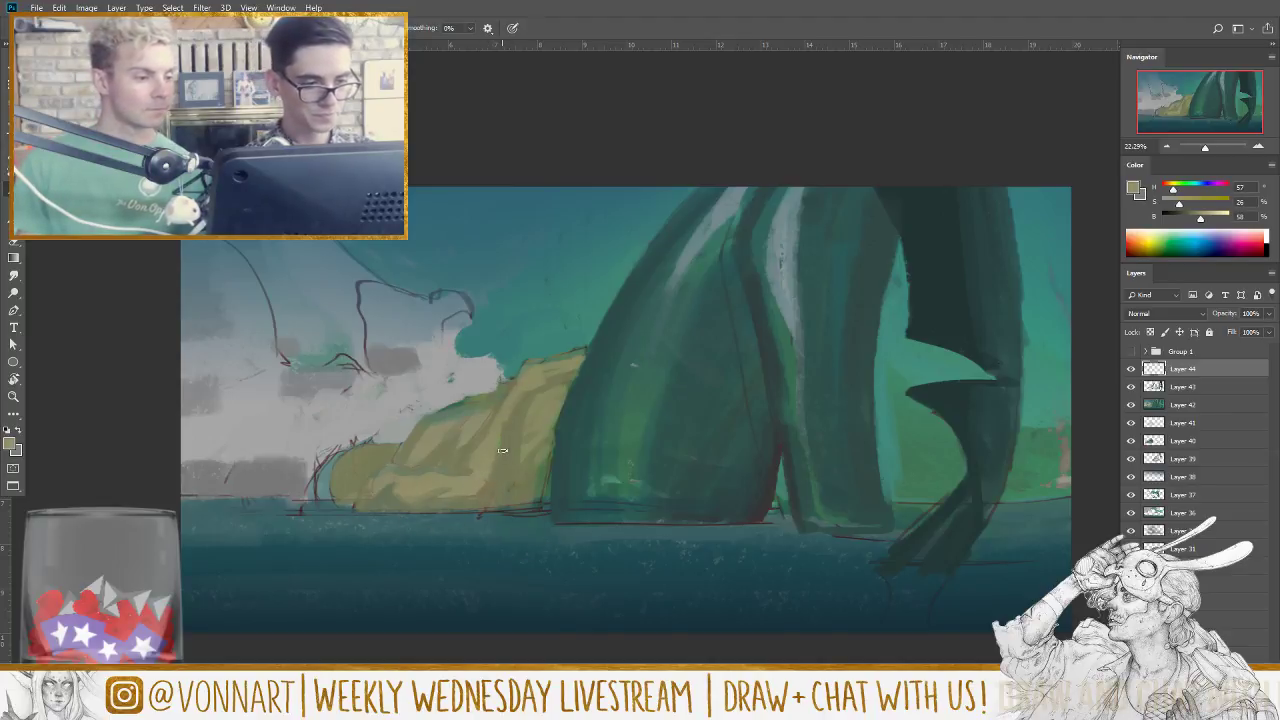
{"action": "left_click", "coordinate": [494, 480], "text": "alt"}
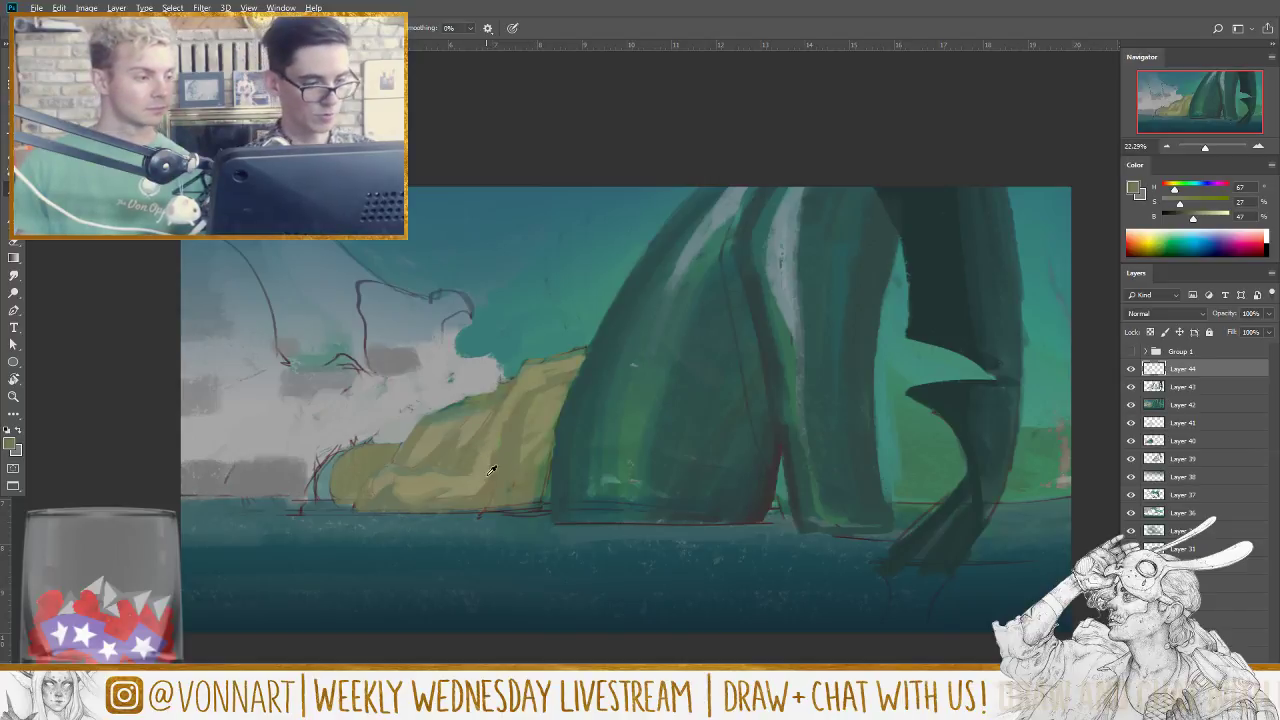
Step: Sample light tan, olive and darker base tones across the hill, ending on the cloud's light grey
{"action": "left_click", "coordinate": [483, 488], "text": "alt"}
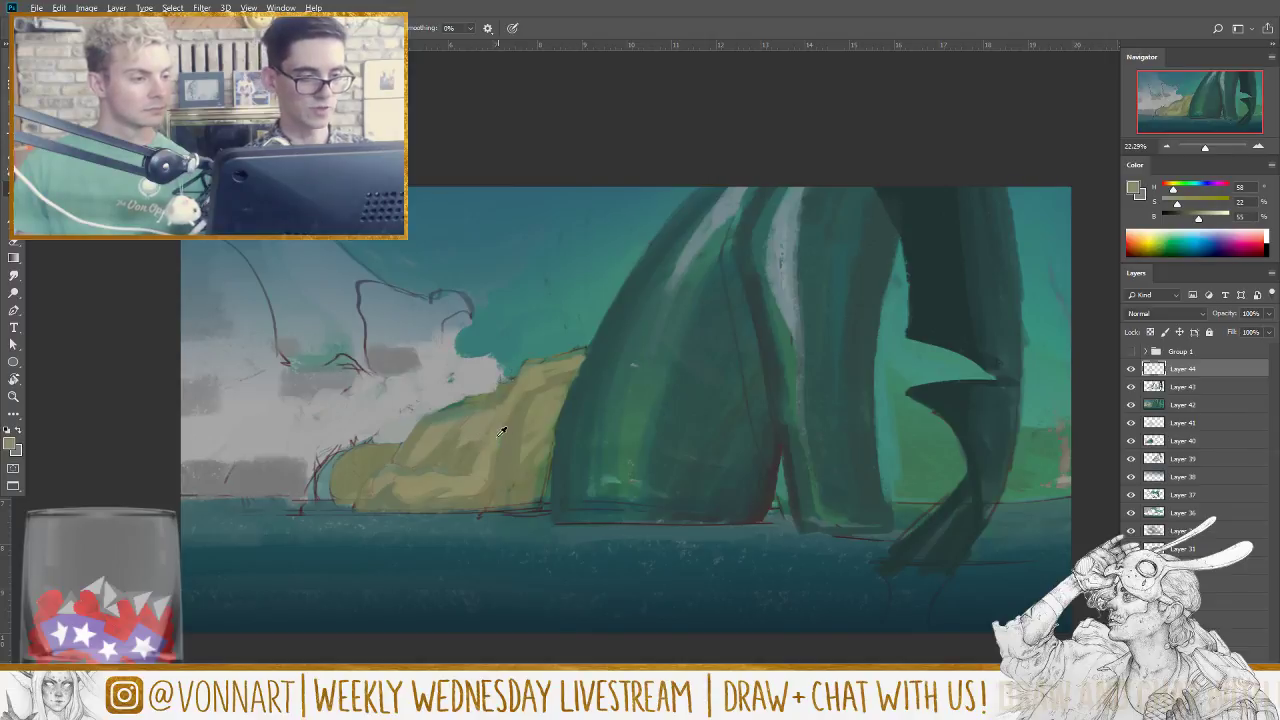
{"action": "left_click", "coordinate": [488, 447], "text": "alt"}
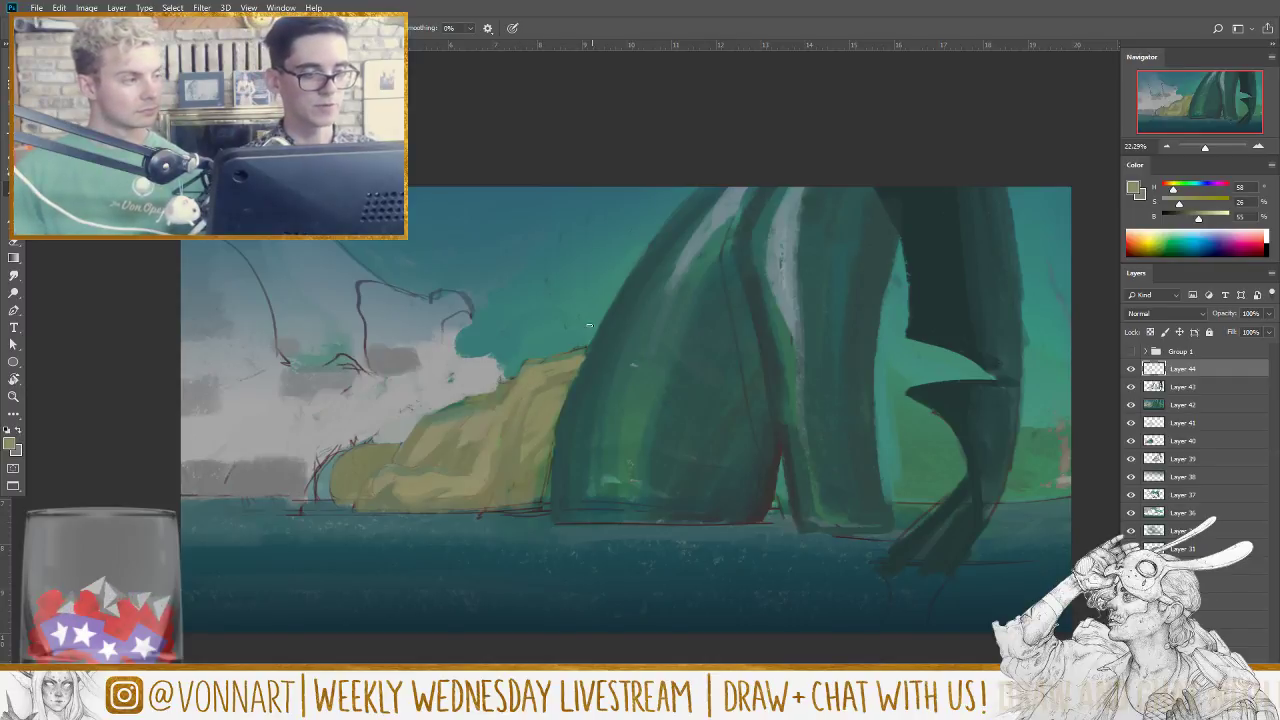
{"action": "left_click", "coordinate": [529, 403], "text": "alt"}
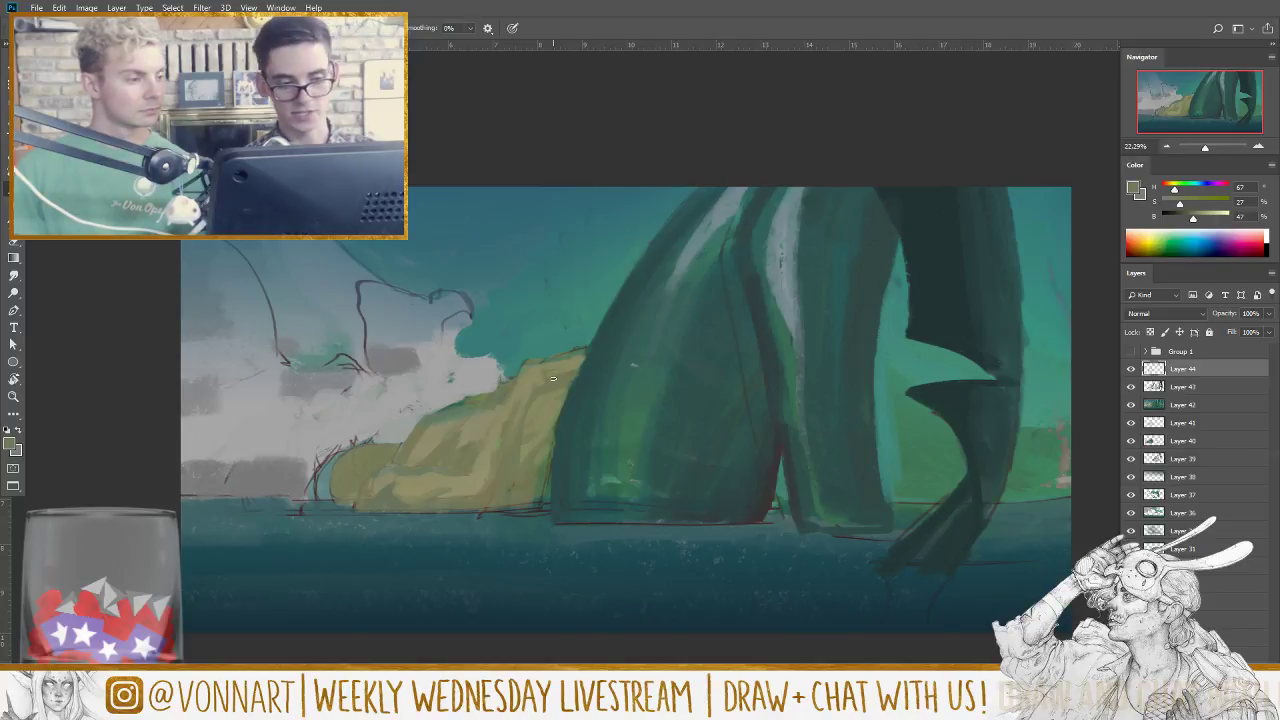
{"action": "left_click", "coordinate": [522, 500], "text": "alt"}
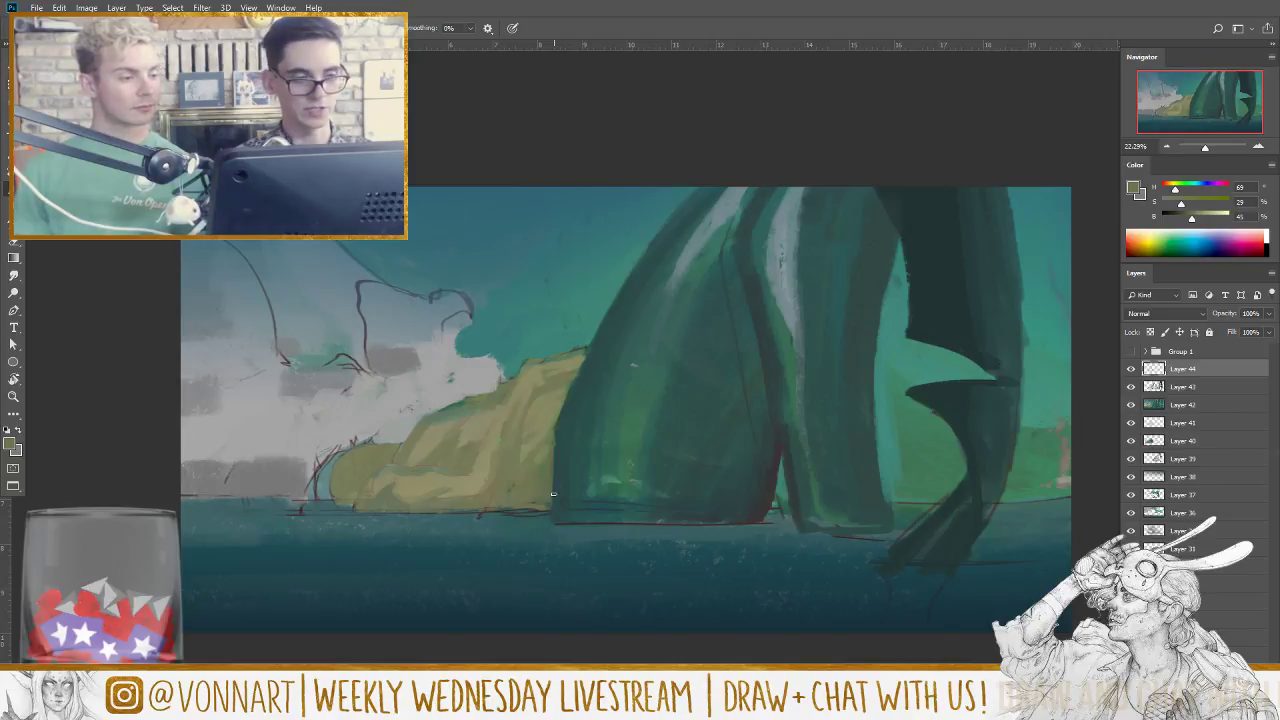
{"action": "left_click", "coordinate": [468, 374], "text": "alt"}
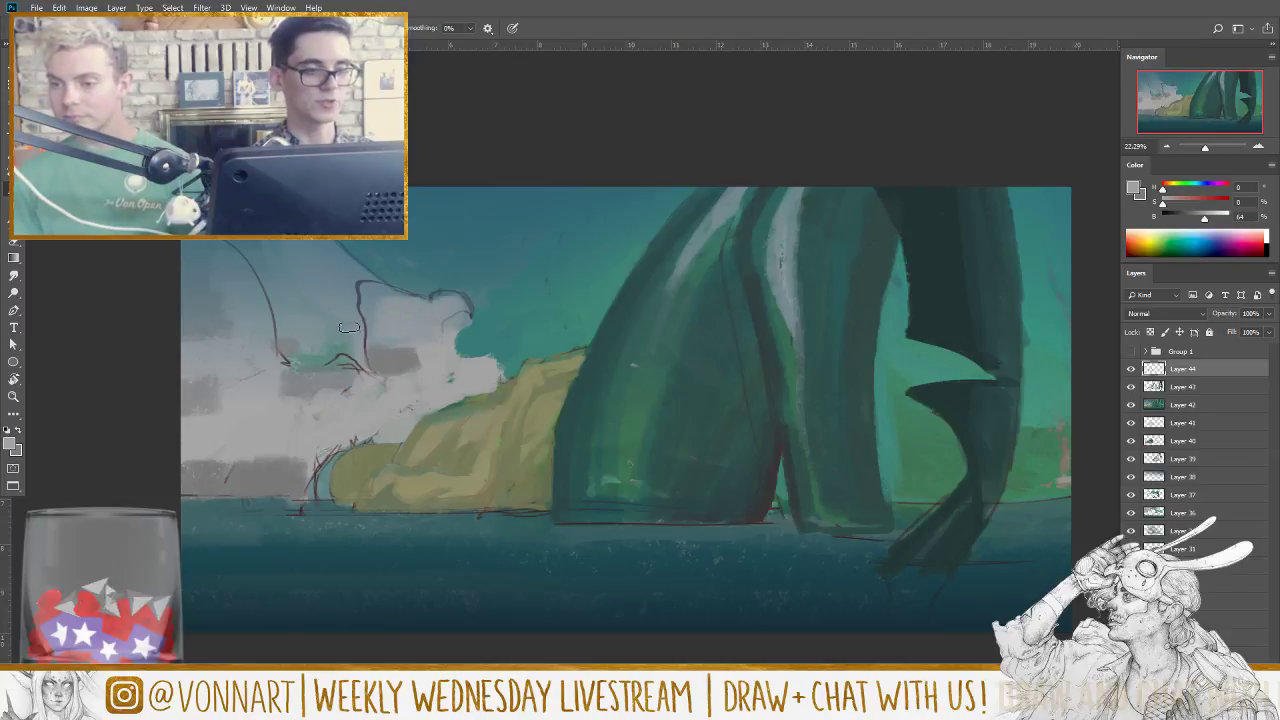
Step: Paint light grey up the cloud's left edge and over its top-left
{"action": "mouse_move", "coordinate": [355, 331]}
{"action": "left_mouse_down"}
{"action": "mouse_move", "coordinate": [369, 249]}
{"action": "mouse_move", "coordinate": [352, 312]}
{"action": "mouse_move", "coordinate": [350, 281]}
{"action": "mouse_move", "coordinate": [378, 257]}
{"action": "mouse_move", "coordinate": [358, 273]}
{"action": "mouse_move", "coordinate": [376, 281]}
{"action": "mouse_move", "coordinate": [333, 241]}
{"action": "mouse_move", "coordinate": [366, 274]}
{"action": "mouse_move", "coordinate": [349, 274]}
{"action": "mouse_move", "coordinate": [343, 318]}
{"action": "mouse_move", "coordinate": [344, 268]}
{"action": "left_mouse_up"}
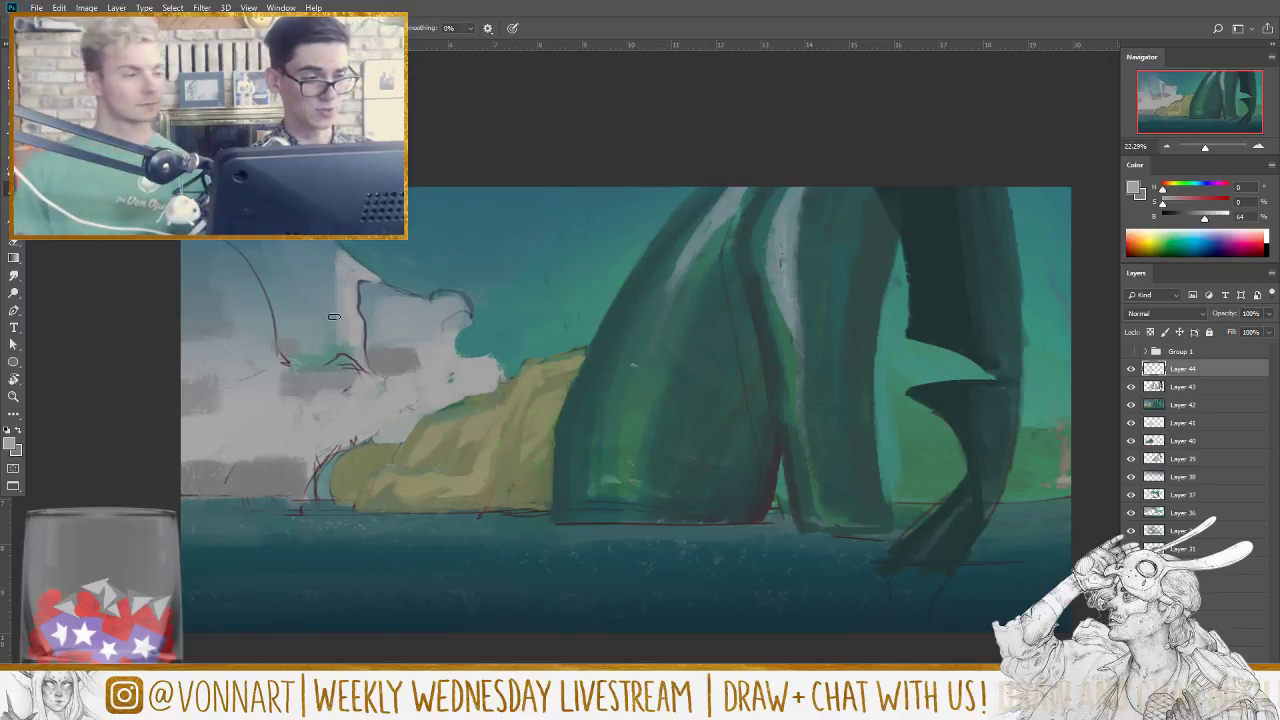
{"action": "left_click_drag", "start_coordinate": [334, 338], "coordinate": [328, 258]}
{"action": "mouse_move", "coordinate": [336, 326]}
{"action": "left_mouse_down"}
{"action": "mouse_move", "coordinate": [320, 325]}
{"action": "mouse_move", "coordinate": [320, 255]}
{"action": "mouse_move", "coordinate": [308, 293]}
{"action": "mouse_move", "coordinate": [296, 249]}
{"action": "left_mouse_up"}
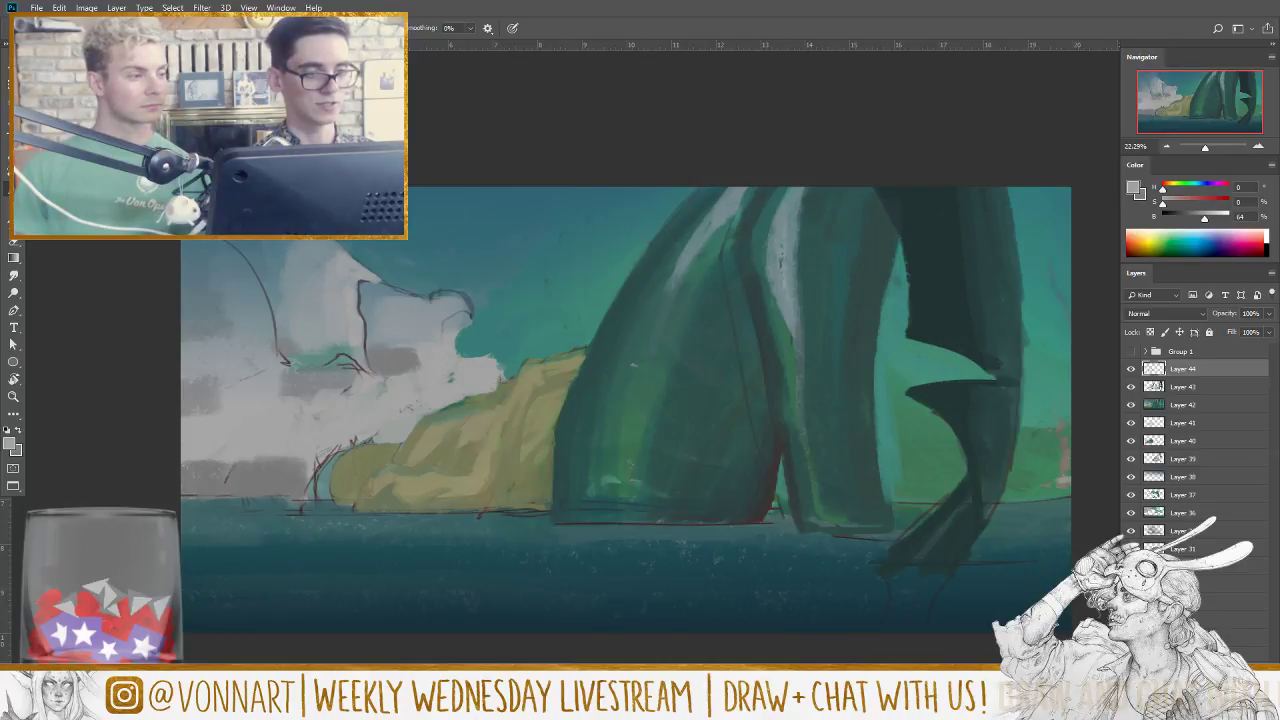
Step: Sample muted teal and paint it over the cloud's upper left, then pick brighter teals
{"action": "left_click", "coordinate": [277, 251], "text": "alt"}
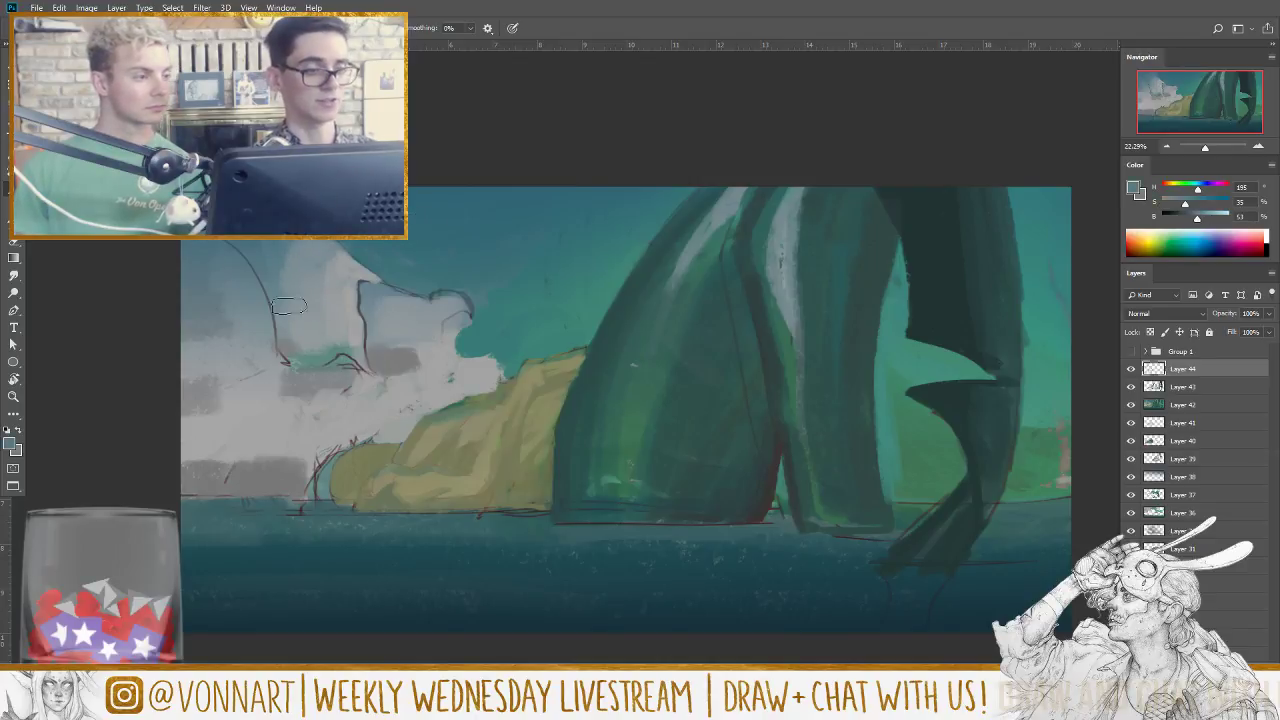
{"action": "mouse_move", "coordinate": [280, 290]}
{"action": "left_mouse_down"}
{"action": "mouse_move", "coordinate": [300, 343]}
{"action": "mouse_move", "coordinate": [288, 241]}
{"action": "mouse_move", "coordinate": [320, 254]}
{"action": "mouse_move", "coordinate": [340, 285]}
{"action": "mouse_move", "coordinate": [311, 251]}
{"action": "mouse_move", "coordinate": [340, 309]}
{"action": "mouse_move", "coordinate": [325, 337]}
{"action": "mouse_move", "coordinate": [339, 336]}
{"action": "mouse_move", "coordinate": [315, 308]}
{"action": "left_mouse_up"}
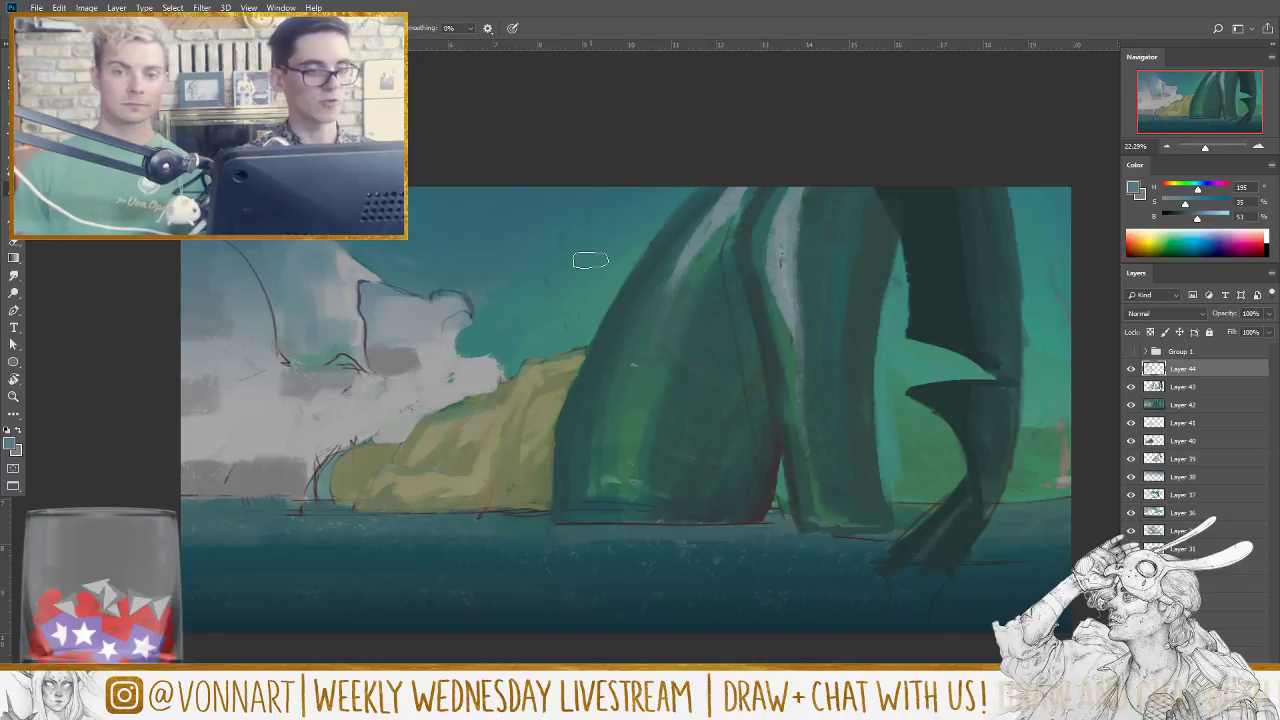
{"action": "left_click", "coordinate": [340, 300], "text": "alt"}
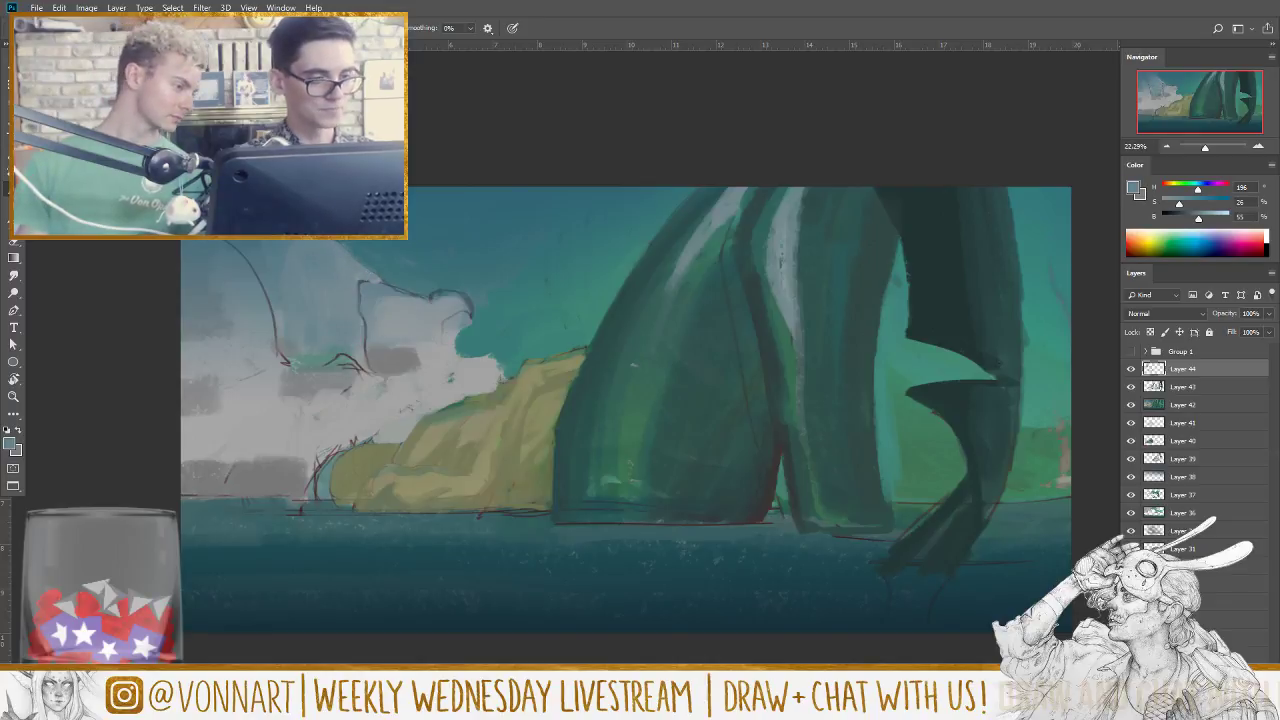
{"action": "left_click", "coordinate": [221, 220], "text": "alt"}
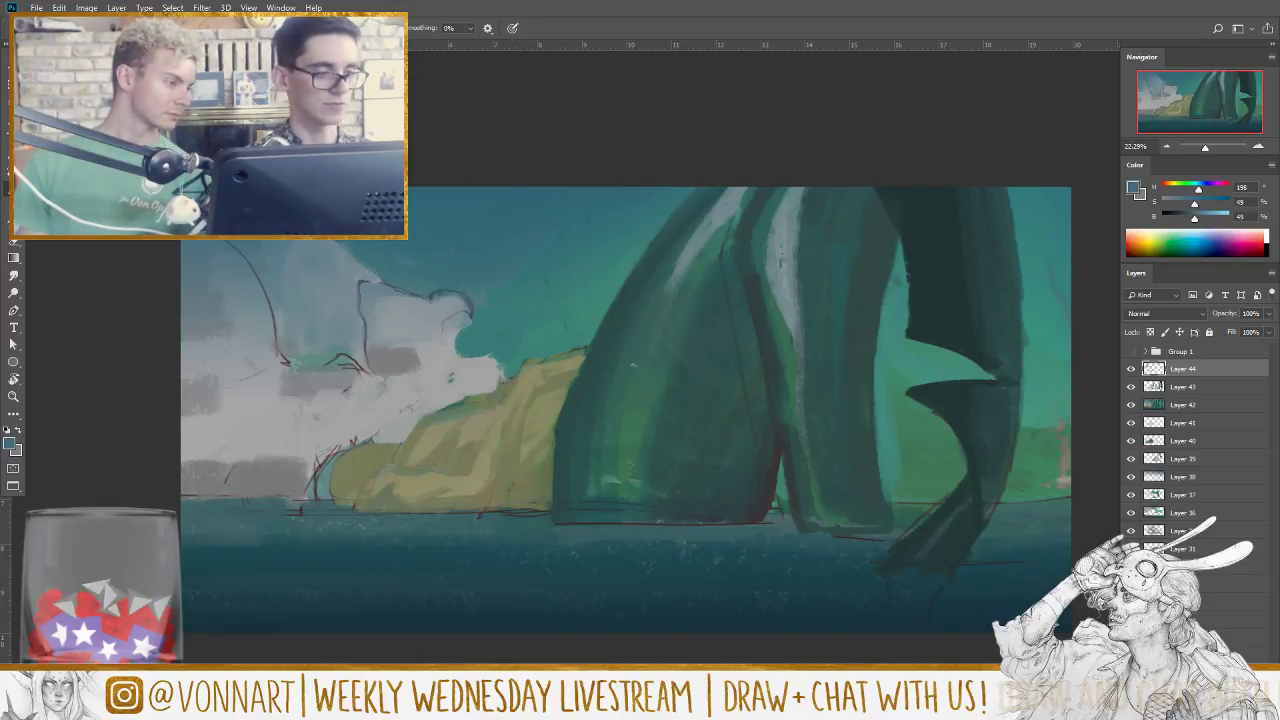
Step: Switch to a different brush tip and paint teal-blue strokes defining the cloud's outline
{"action": "right_click", "coordinate": [221, 220]}
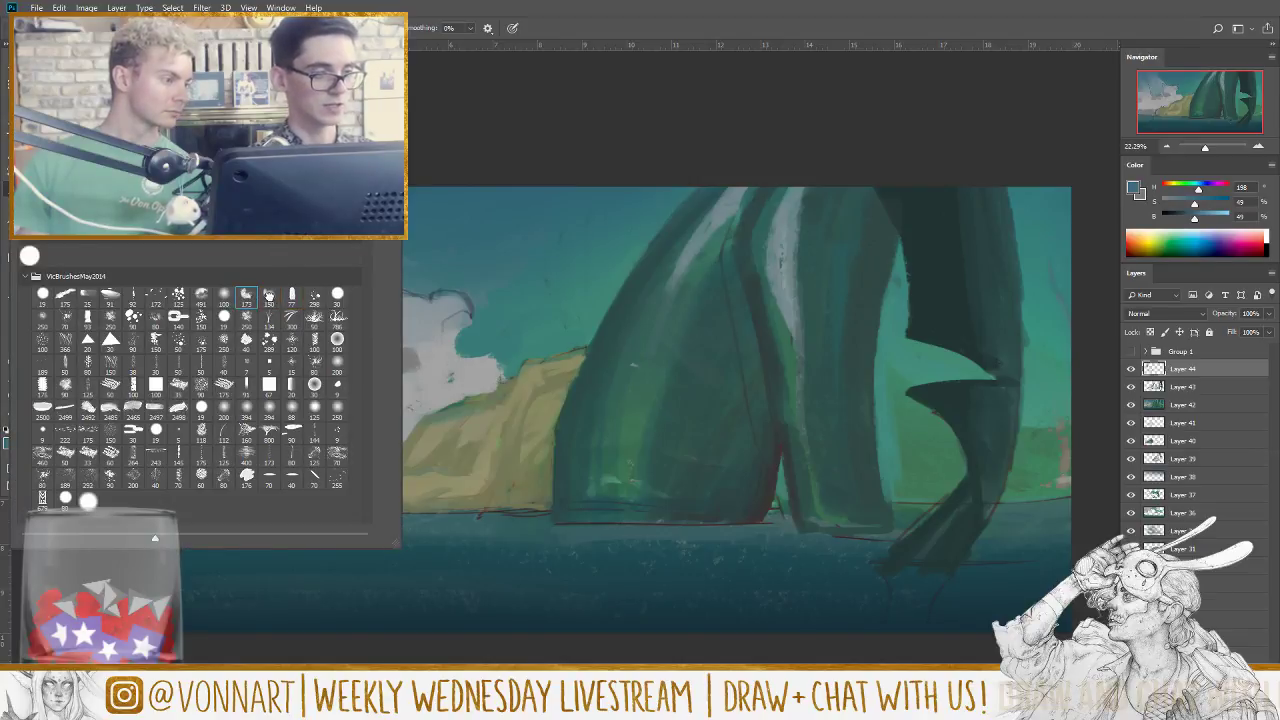
{"action": "left_click", "coordinate": [502, 114]}
{"action": "mouse_move", "coordinate": [367, 341]}
{"action": "left_mouse_down"}
{"action": "mouse_move", "coordinate": [378, 350]}
{"action": "mouse_move", "coordinate": [374, 322]}
{"action": "left_mouse_up"}
{"action": "right_click", "coordinate": [210, 228]}
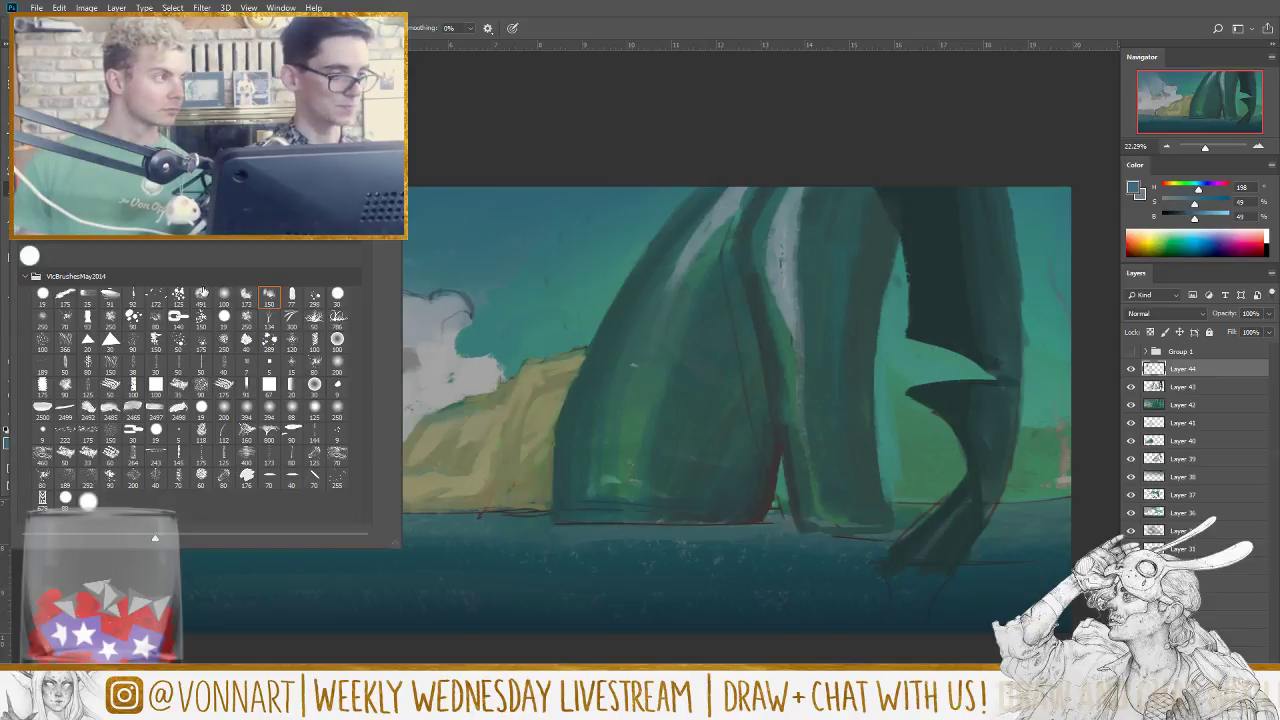
{"action": "left_click", "coordinate": [109, 296]}
{"action": "left_click", "coordinate": [561, 106]}
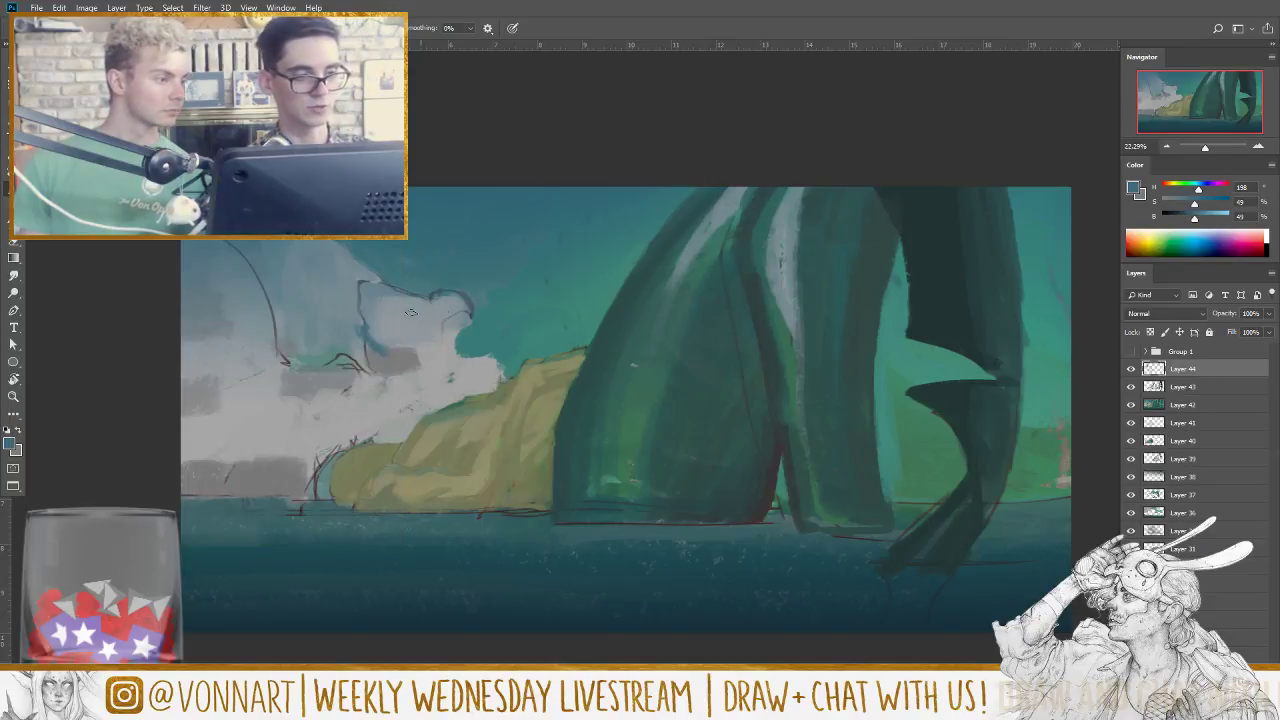
{"action": "mouse_move", "coordinate": [369, 307]}
{"action": "left_mouse_down"}
{"action": "mouse_move", "coordinate": [400, 330]}
{"action": "mouse_move", "coordinate": [374, 312]}
{"action": "mouse_move", "coordinate": [376, 327]}
{"action": "left_mouse_up"}
Step: Sample grey-blue and background teal, and blend teal over the cloud's right edge
{"action": "left_click", "coordinate": [377, 323], "text": "alt"}
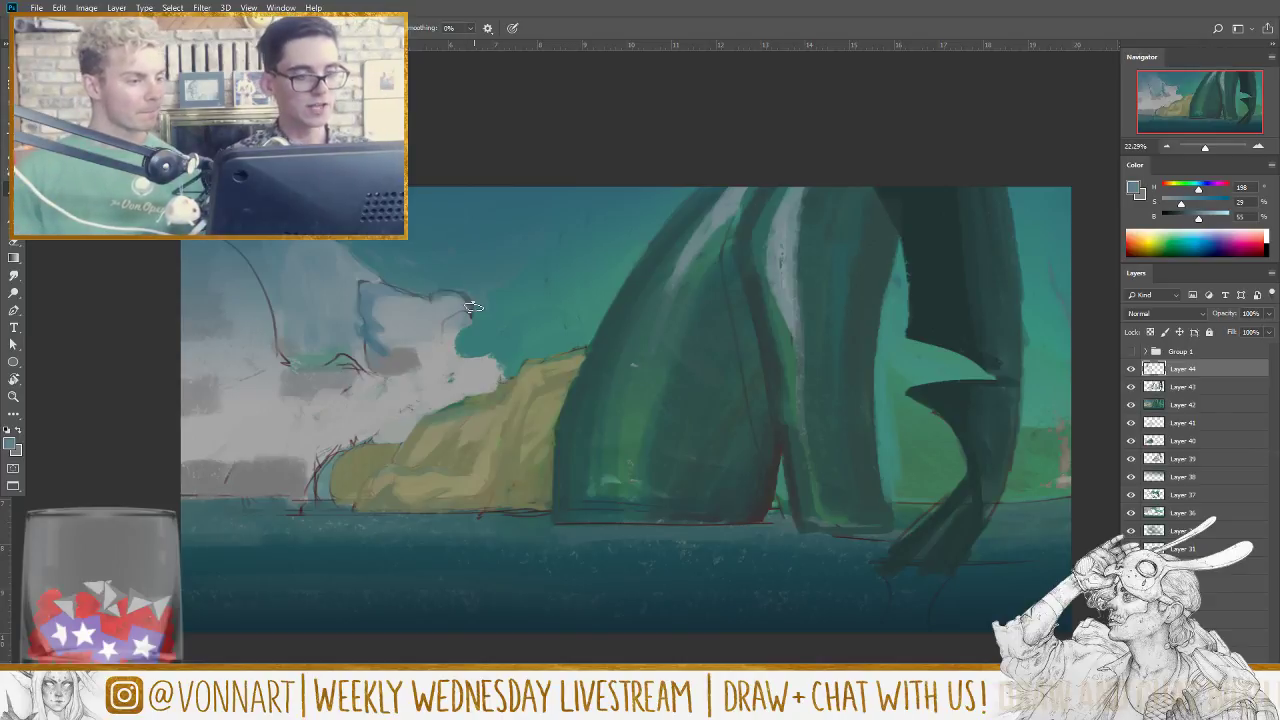
{"action": "left_click", "coordinate": [406, 359], "text": "alt"}
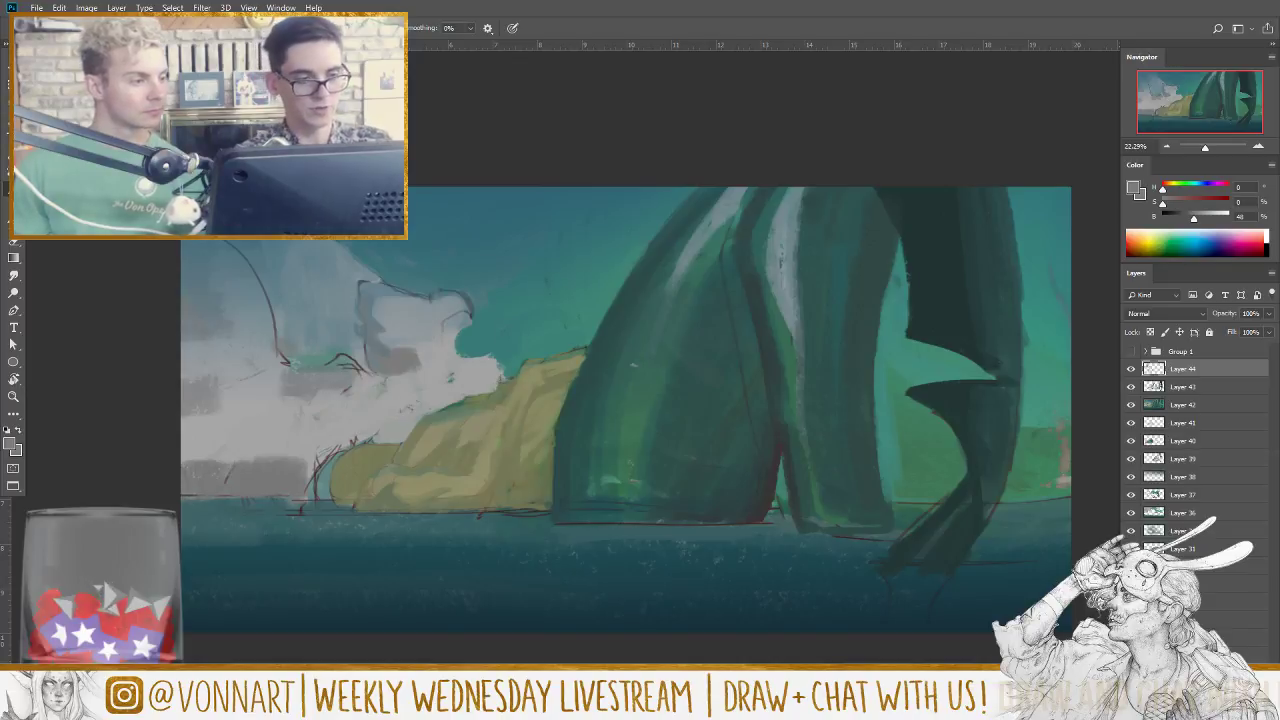
{"action": "left_click", "coordinate": [477, 344], "text": "alt"}
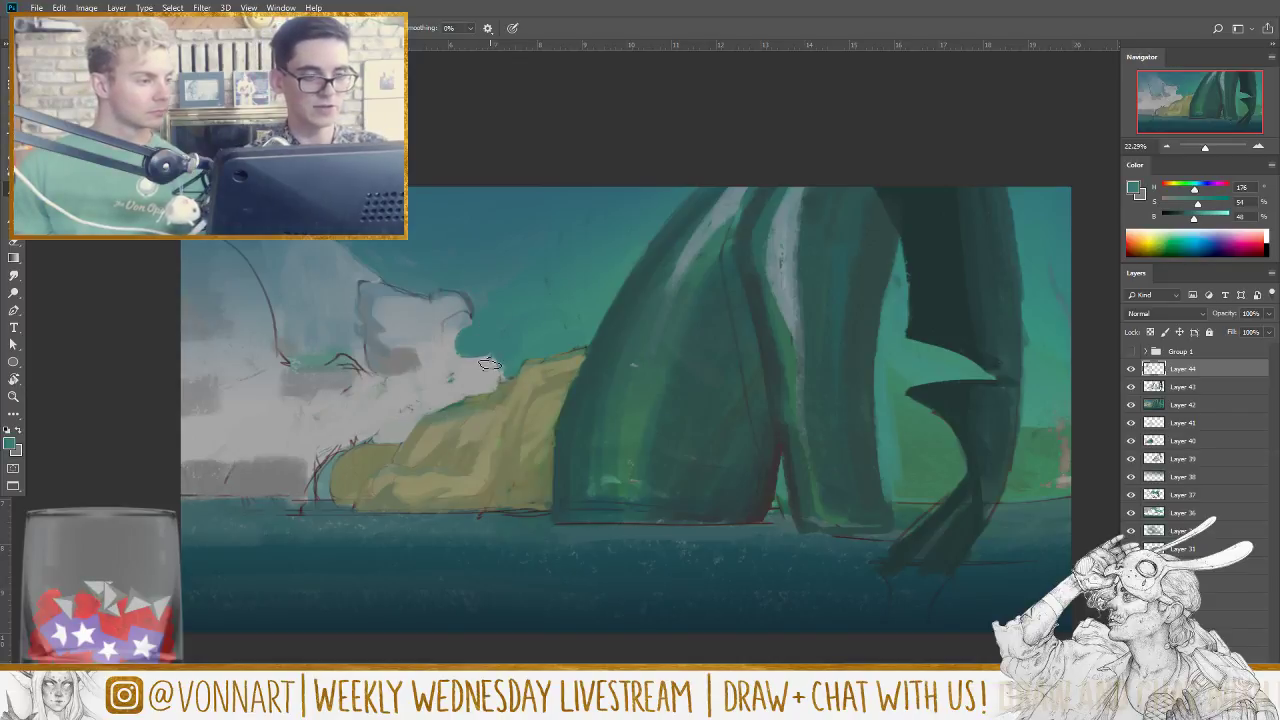
{"action": "mouse_move", "coordinate": [490, 363]}
{"action": "left_mouse_down"}
{"action": "mouse_move", "coordinate": [480, 368]}
{"action": "mouse_move", "coordinate": [500, 360]}
{"action": "mouse_move", "coordinate": [478, 372]}
{"action": "mouse_move", "coordinate": [504, 376]}
{"action": "left_mouse_up"}
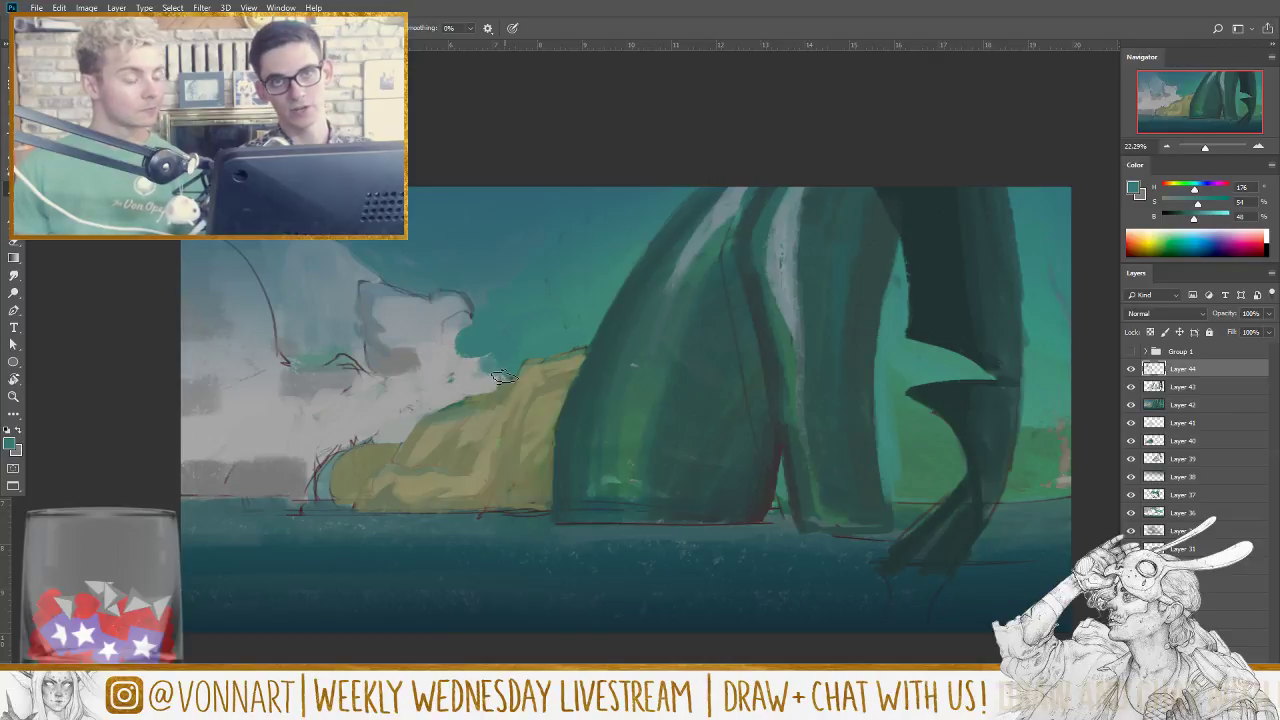
Step: Paint a lighter grey puff on the cloud top, then extend the dark fin downward on Layer 44
{"action": "left_click", "coordinate": [432, 364], "text": "alt"}
{"action": "mouse_move", "coordinate": [349, 283]}
{"action": "left_mouse_down"}
{"action": "mouse_move", "coordinate": [331, 293]}
{"action": "mouse_move", "coordinate": [343, 262]}
{"action": "left_mouse_up"}
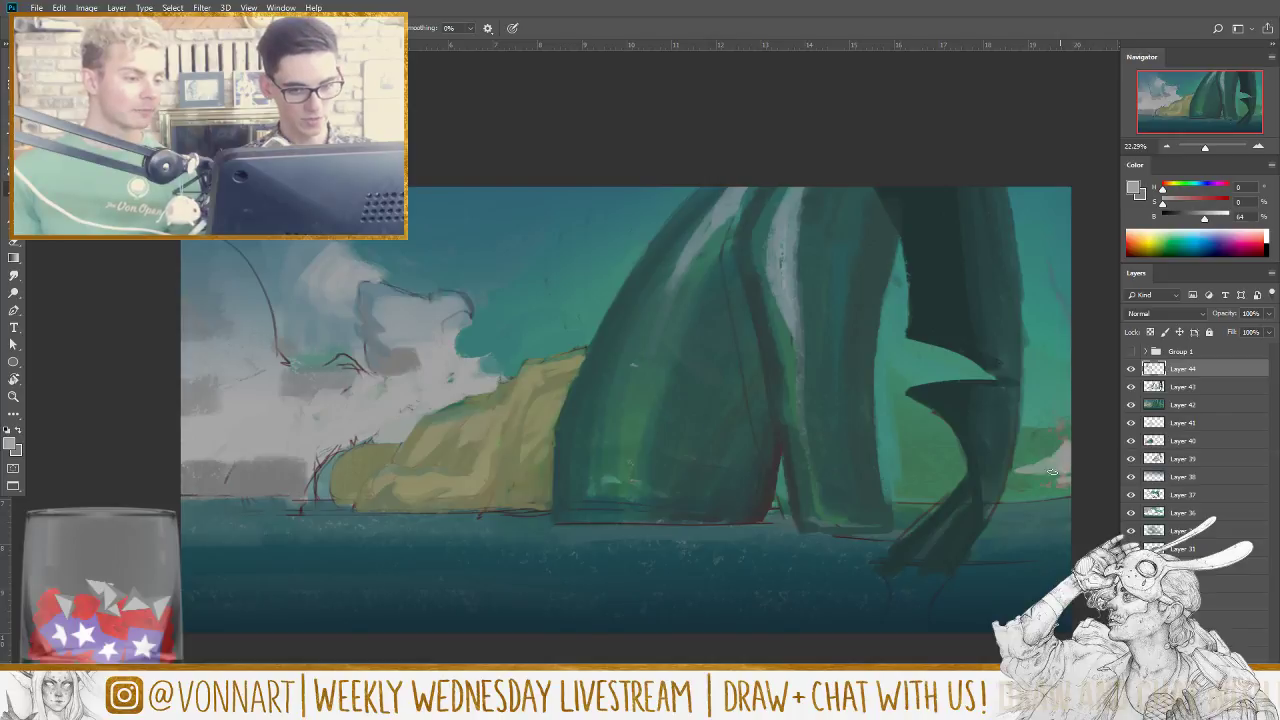
{"action": "left_click", "coordinate": [1041, 418], "text": "alt"}
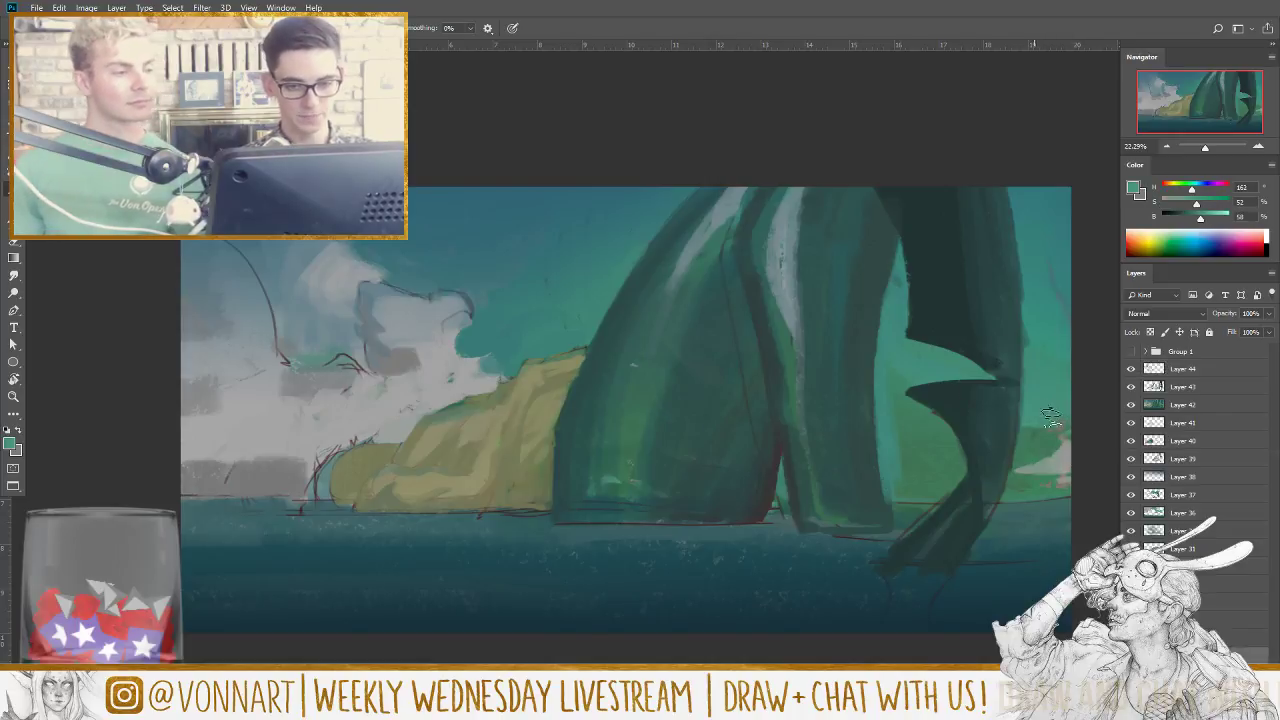
{"action": "left_click", "coordinate": [1188, 369]}
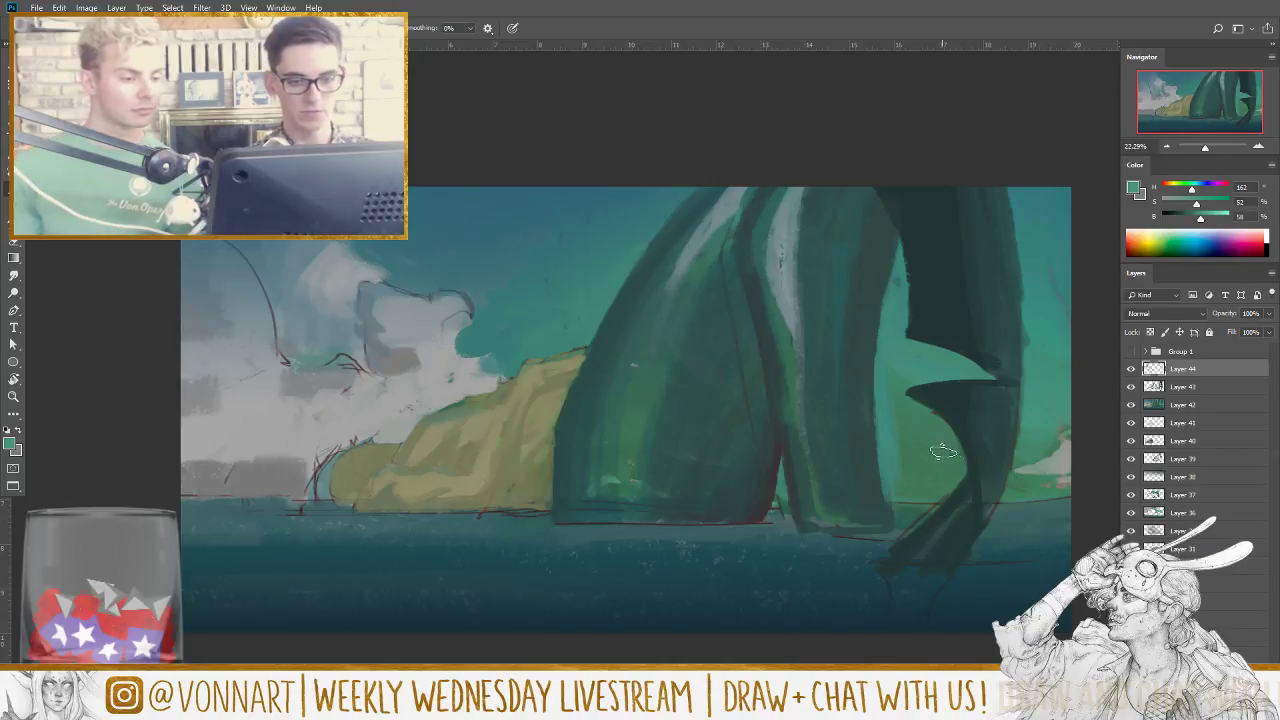
{"action": "mouse_move", "coordinate": [900, 384]}
{"action": "left_mouse_down"}
{"action": "mouse_move", "coordinate": [928, 420]}
{"action": "mouse_move", "coordinate": [940, 468]}
{"action": "left_mouse_up"}
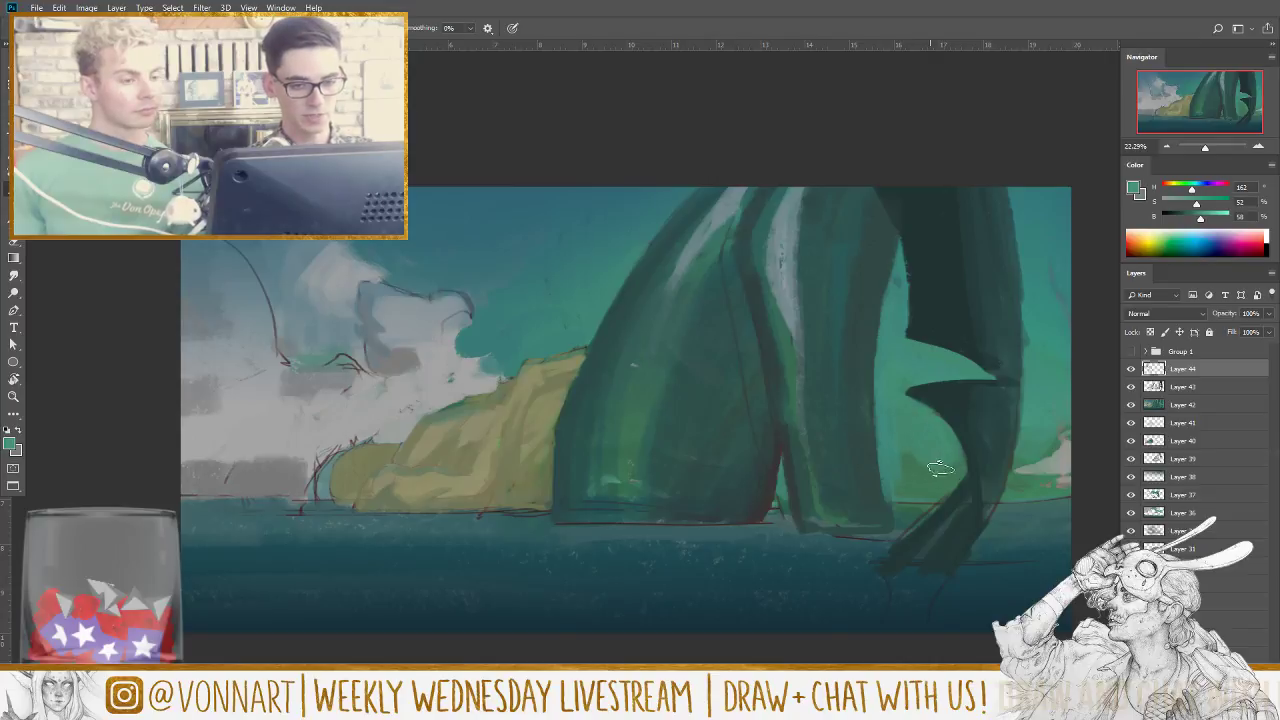
{"action": "left_click", "coordinate": [1007, 500], "text": "alt"}
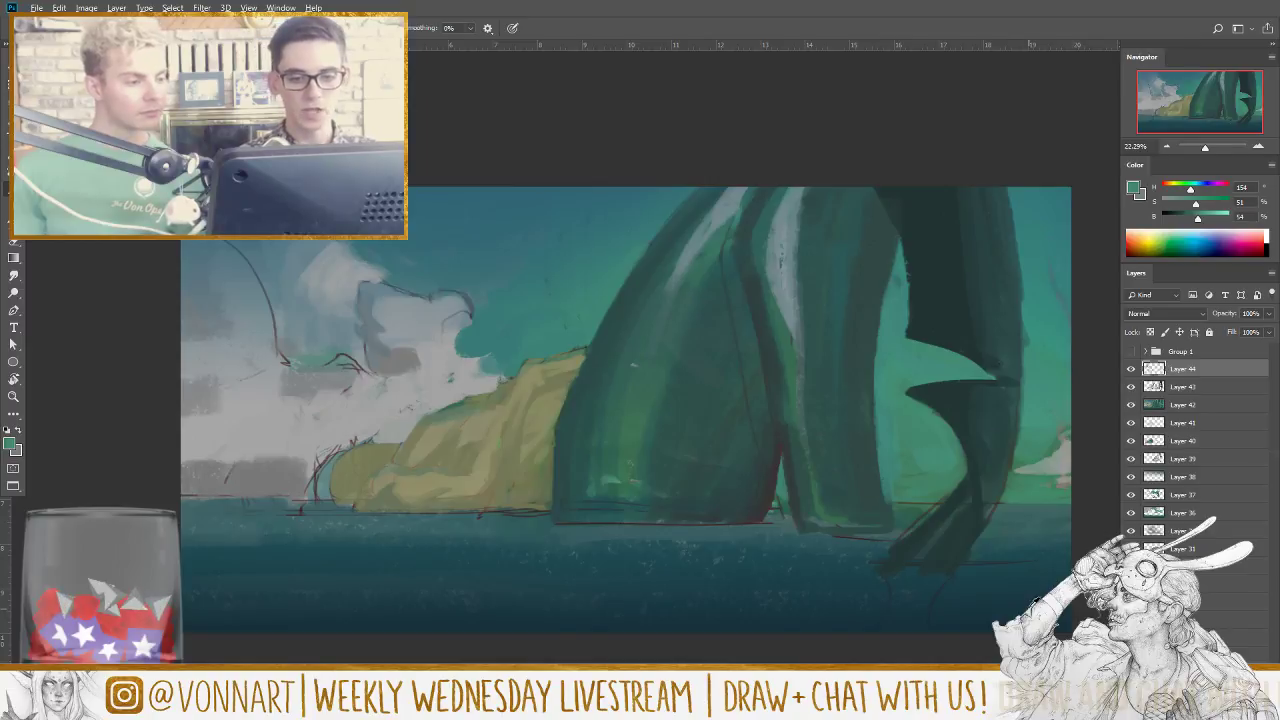
{"action": "left_click", "coordinate": [1024, 578], "text": "alt"}
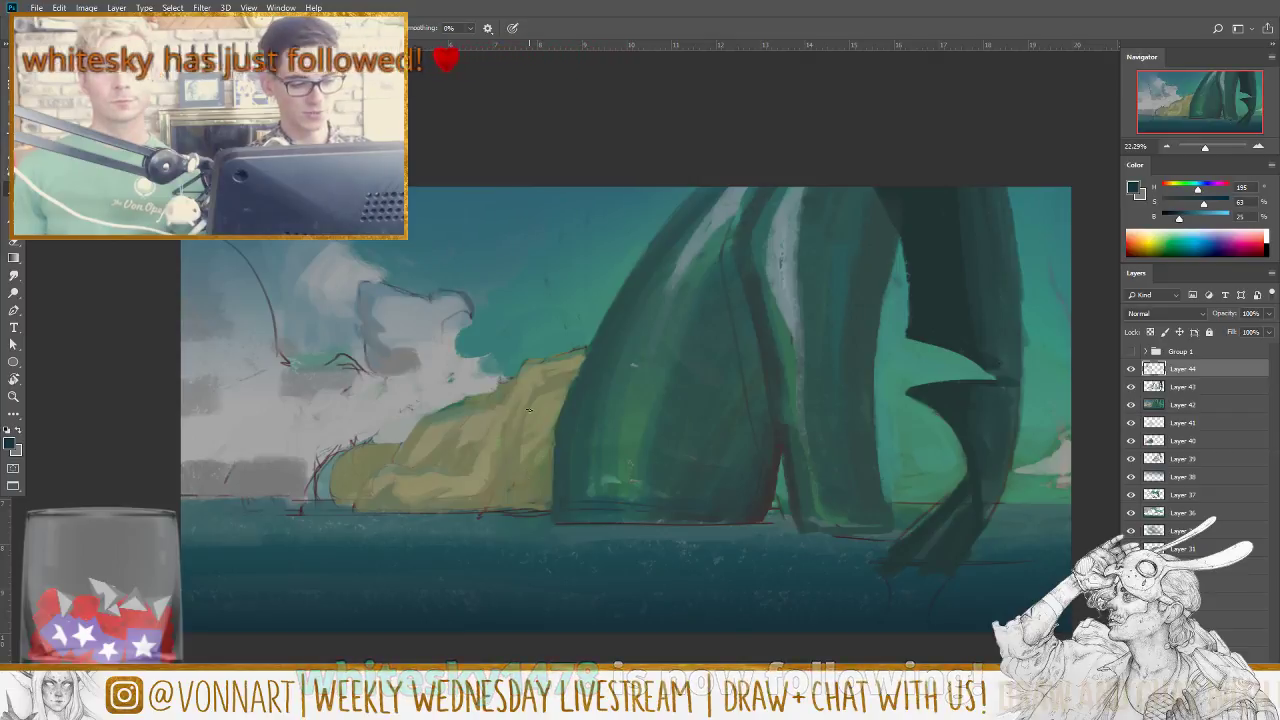
Step: Sample olive and teal from the hill and tweak Color panel brightness and saturation to dull olive
{"action": "left_click", "coordinate": [493, 474], "text": "alt"}
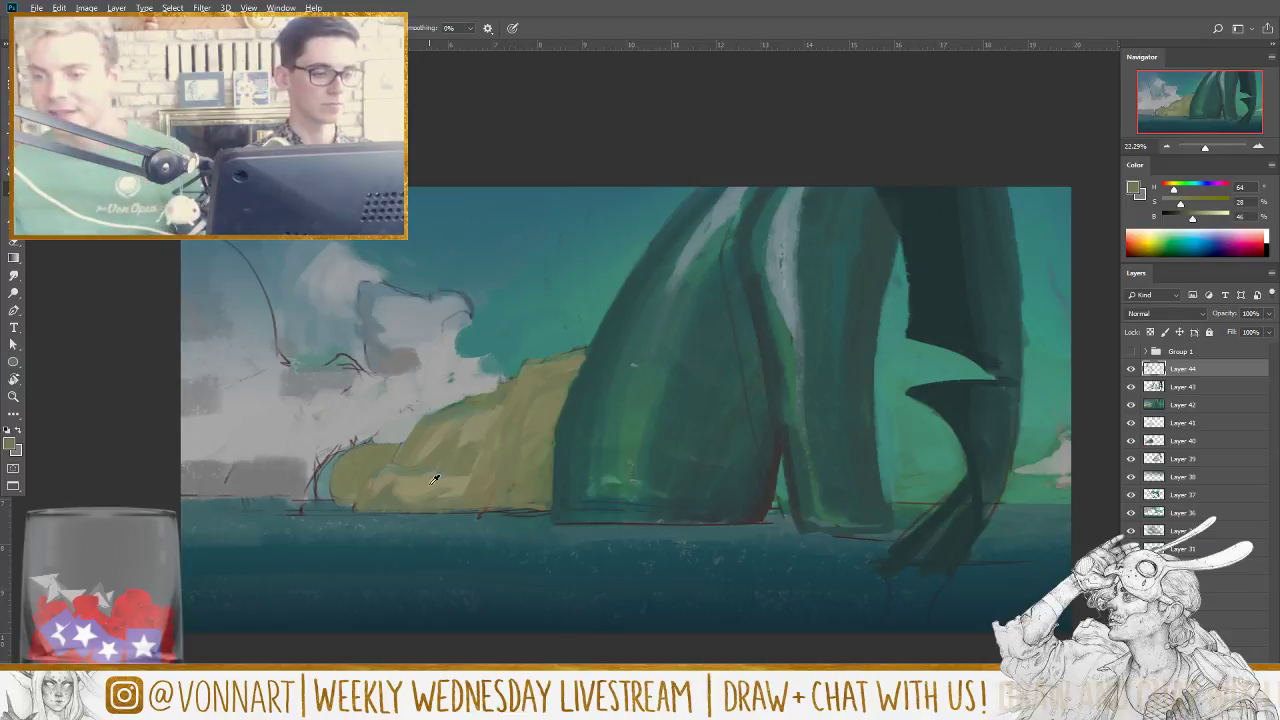
{"action": "left_click_drag", "start_coordinate": [1191, 218], "coordinate": [1214, 218]}
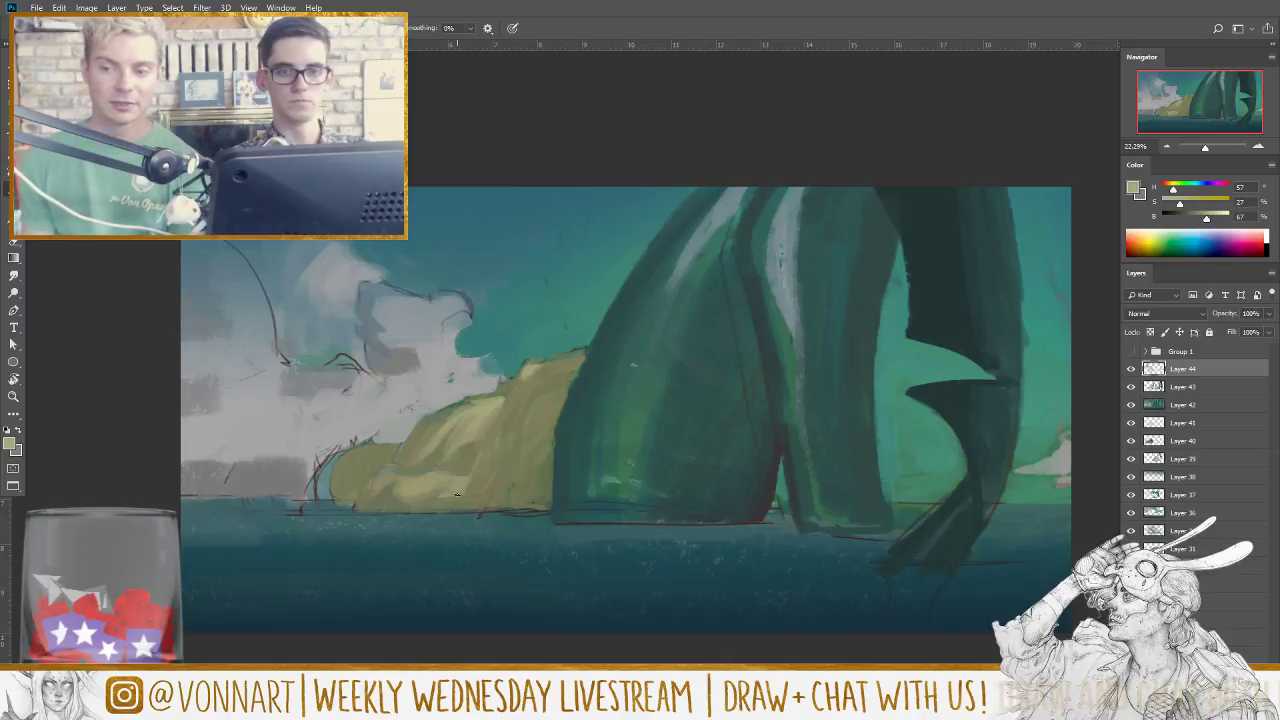
{"action": "left_click", "coordinate": [540, 375], "text": "alt"}
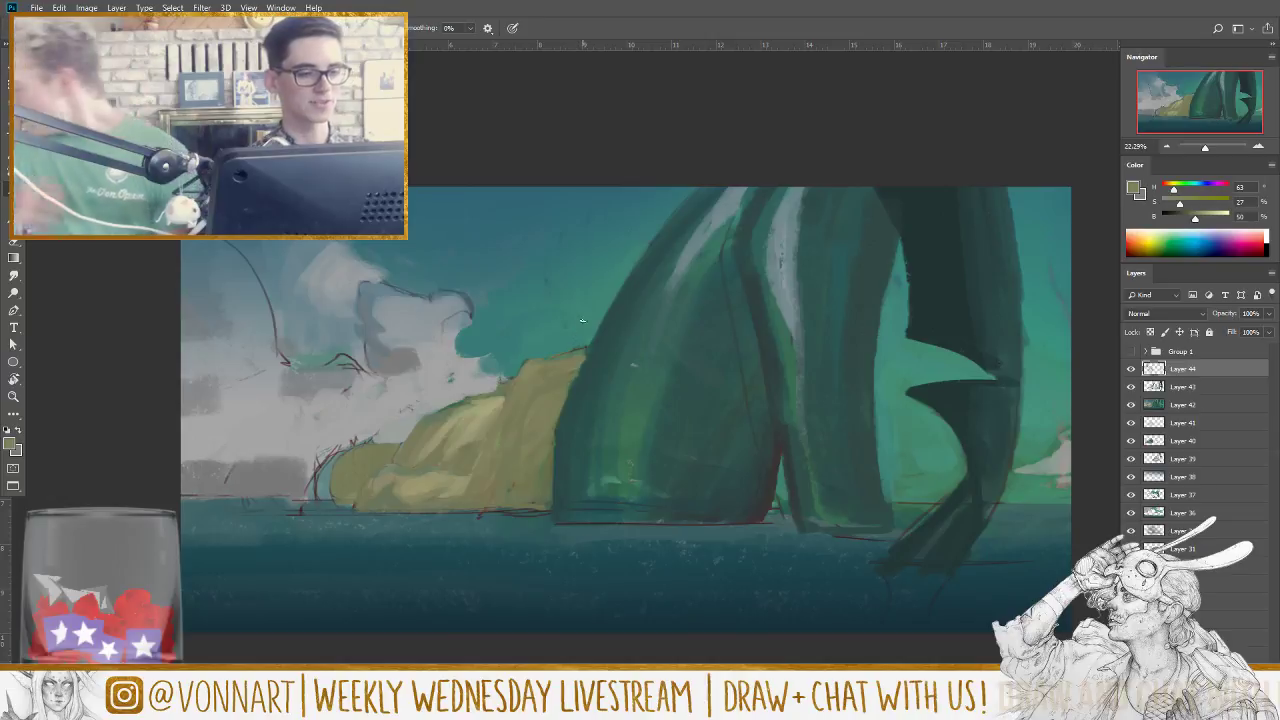
{"action": "left_click", "coordinate": [506, 377], "text": "alt"}
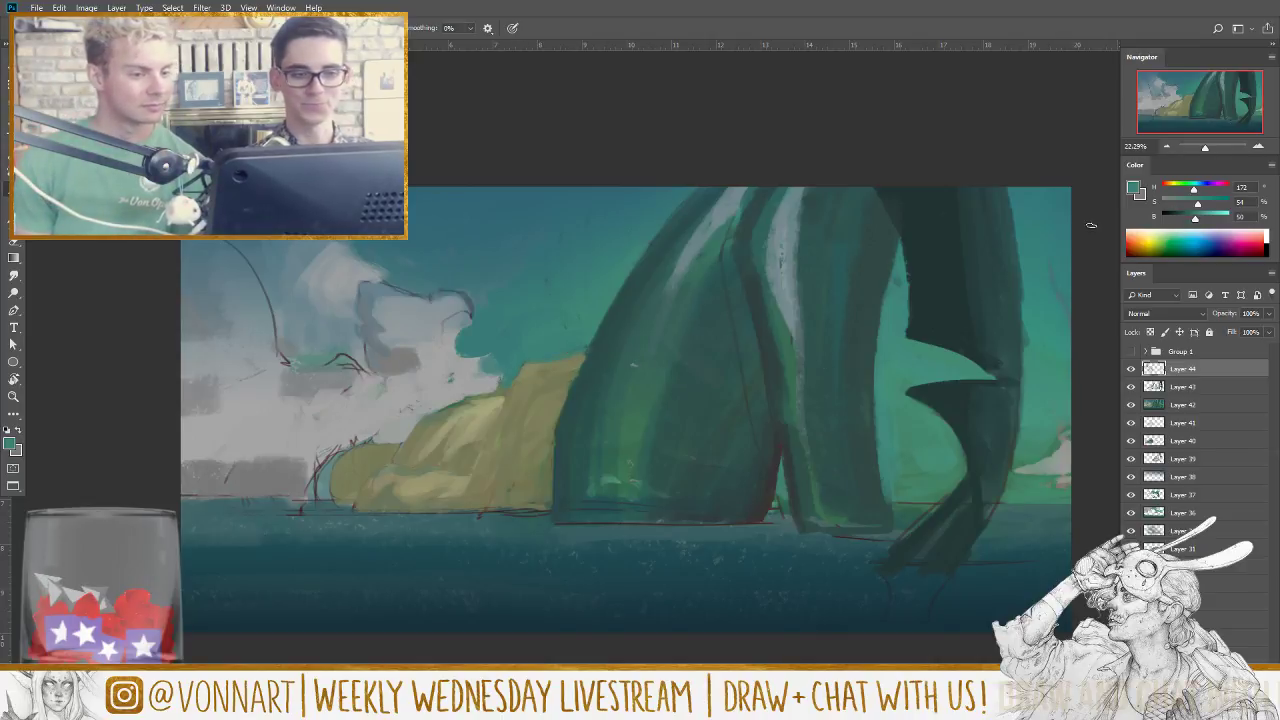
{"action": "left_click", "coordinate": [551, 375], "text": "alt"}
{"action": "left_click", "coordinate": [1188, 216]}
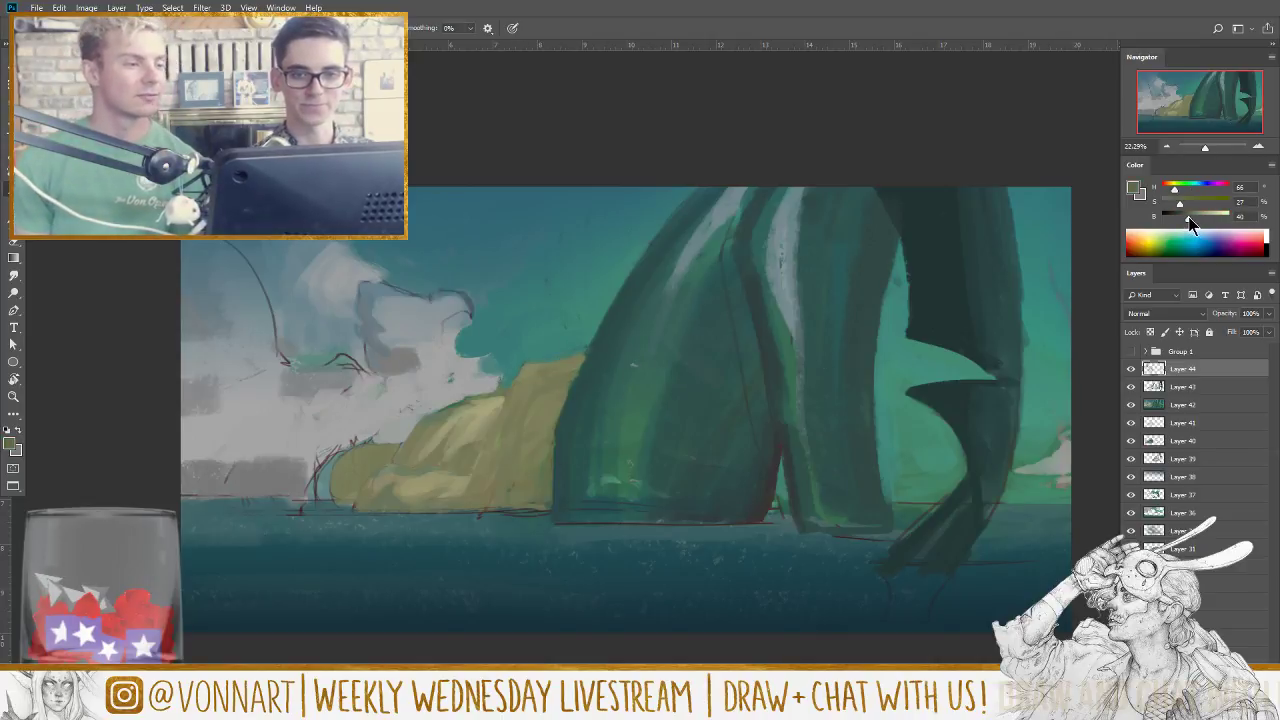
{"action": "left_click", "coordinate": [1188, 204]}
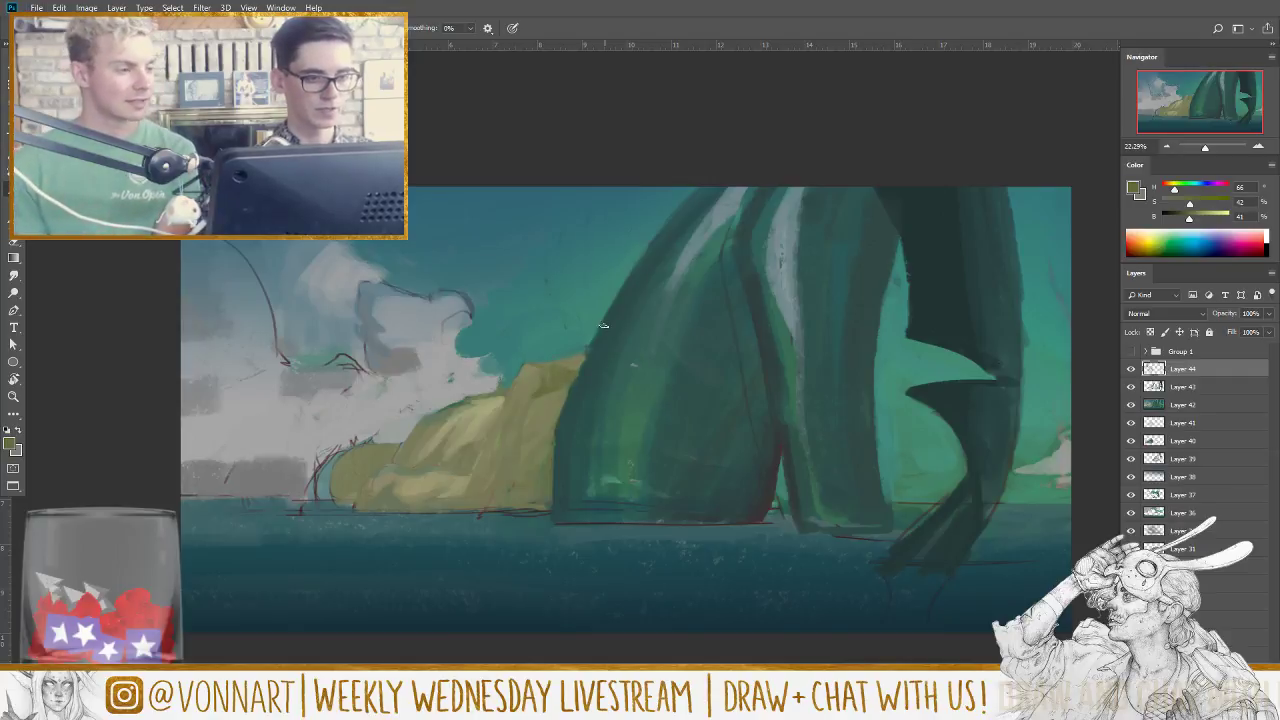
{"action": "left_click", "coordinate": [548, 362], "text": "alt"}
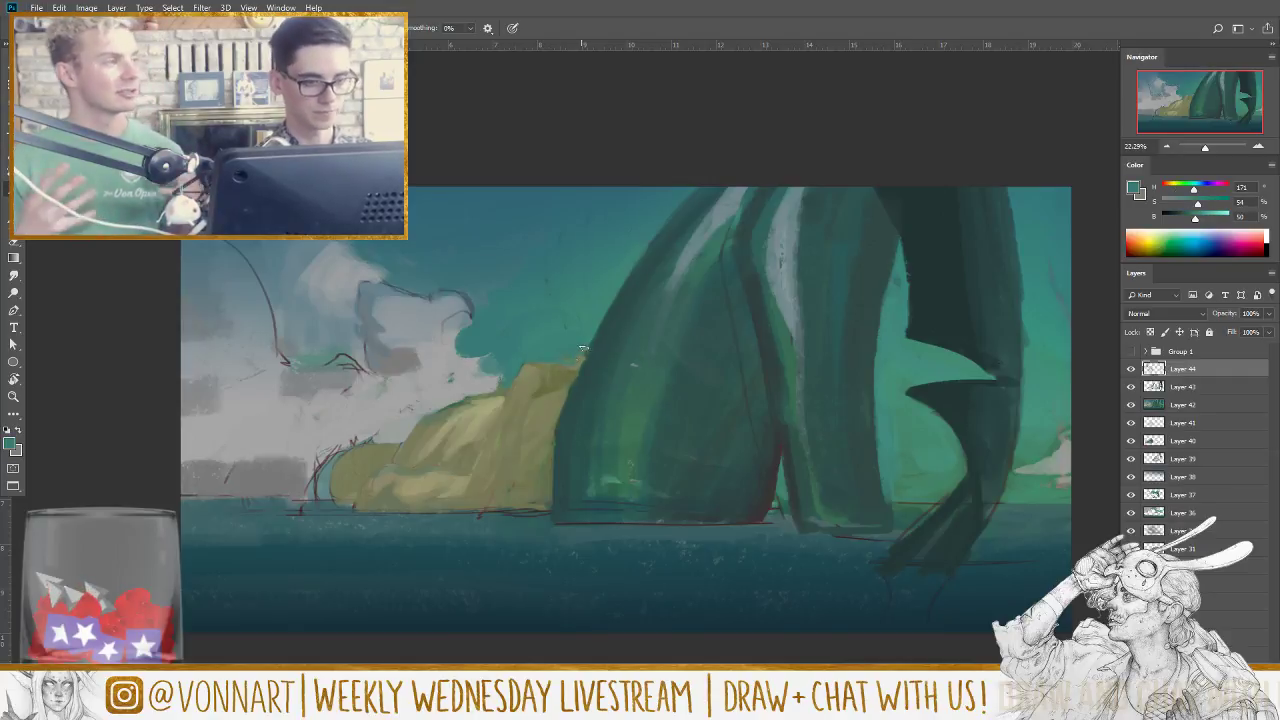
{"action": "left_click", "coordinate": [562, 378], "text": "alt"}
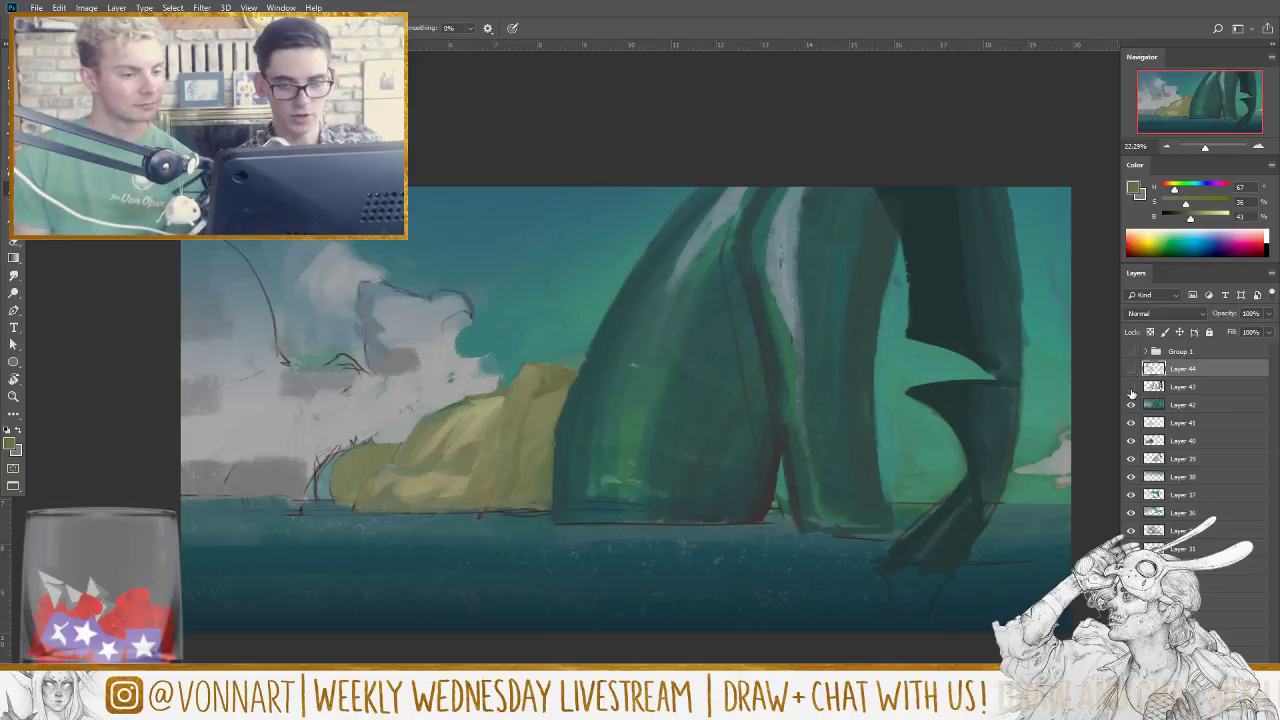
Step: Toggle Layers 42–44 and the reference collage on and off to compare the overhang with the sketch
{"action": "left_click", "coordinate": [1131, 369]}
{"action": "left_click", "coordinate": [1131, 385]}
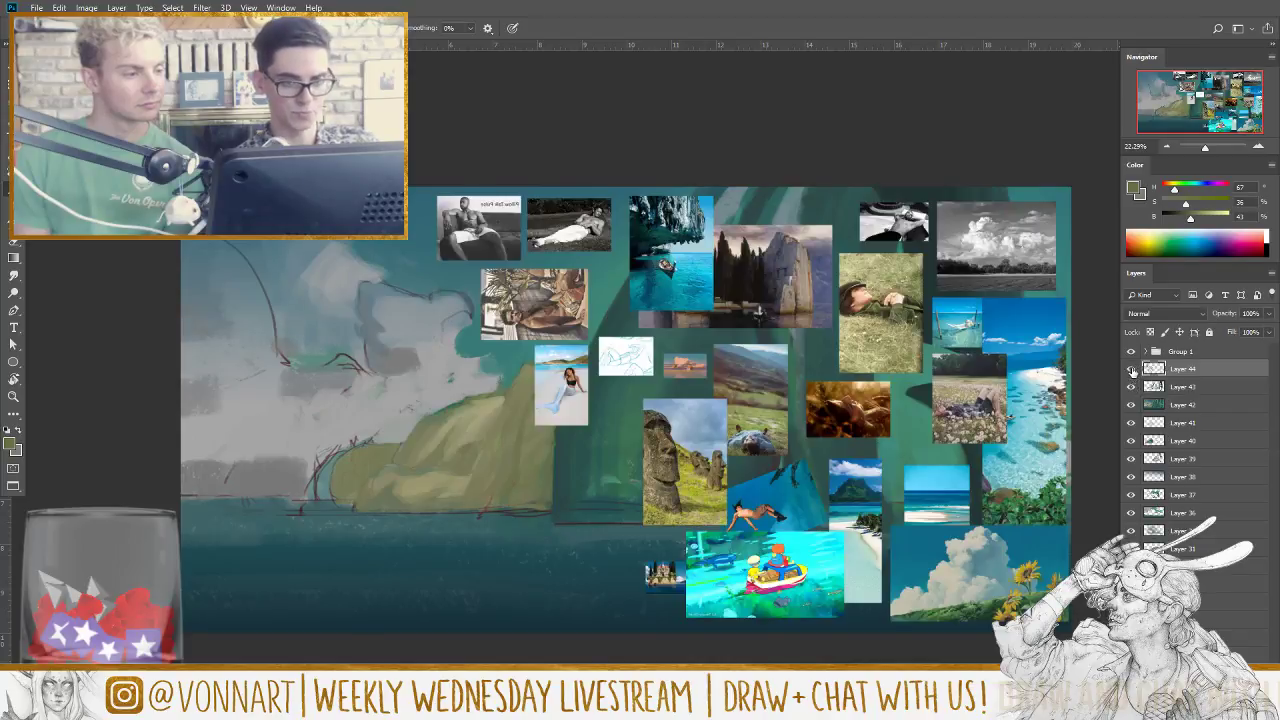
{"action": "left_click", "coordinate": [1131, 383]}
{"action": "left_click", "coordinate": [1131, 372]}
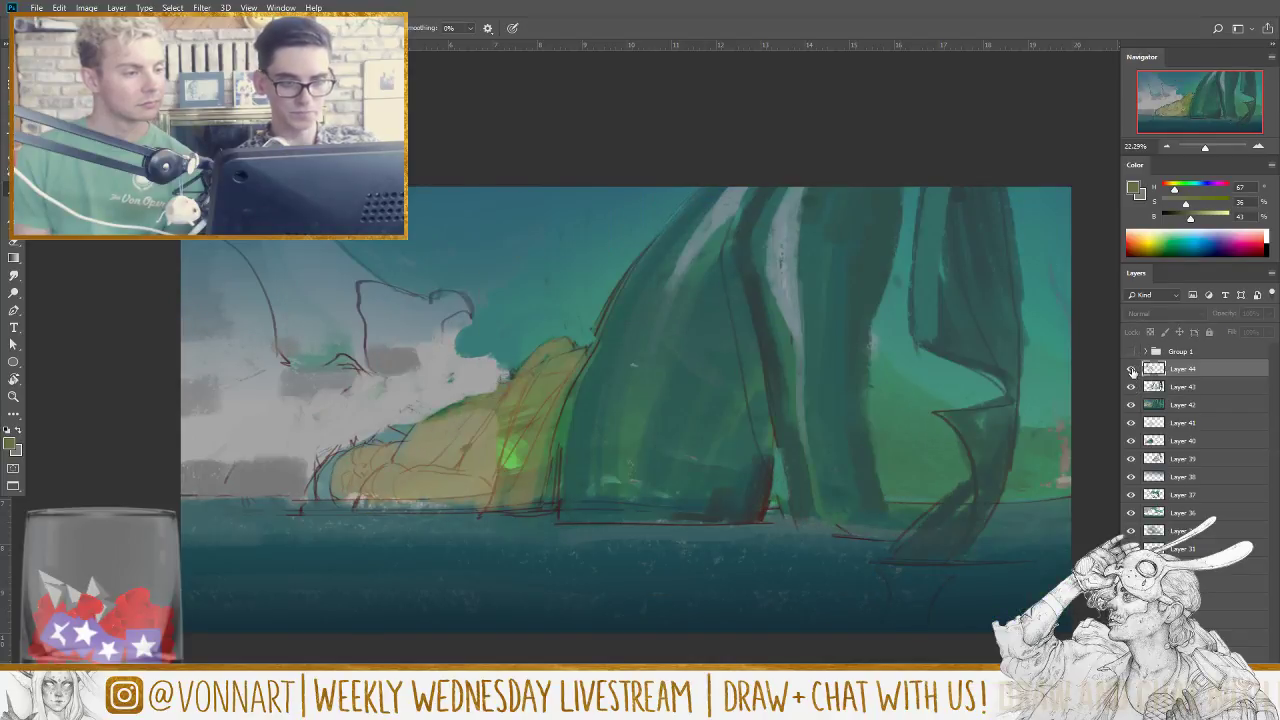
{"action": "left_click", "coordinate": [1131, 372]}
{"action": "left_click", "coordinate": [1131, 369]}
{"action": "left_click", "coordinate": [1131, 369]}
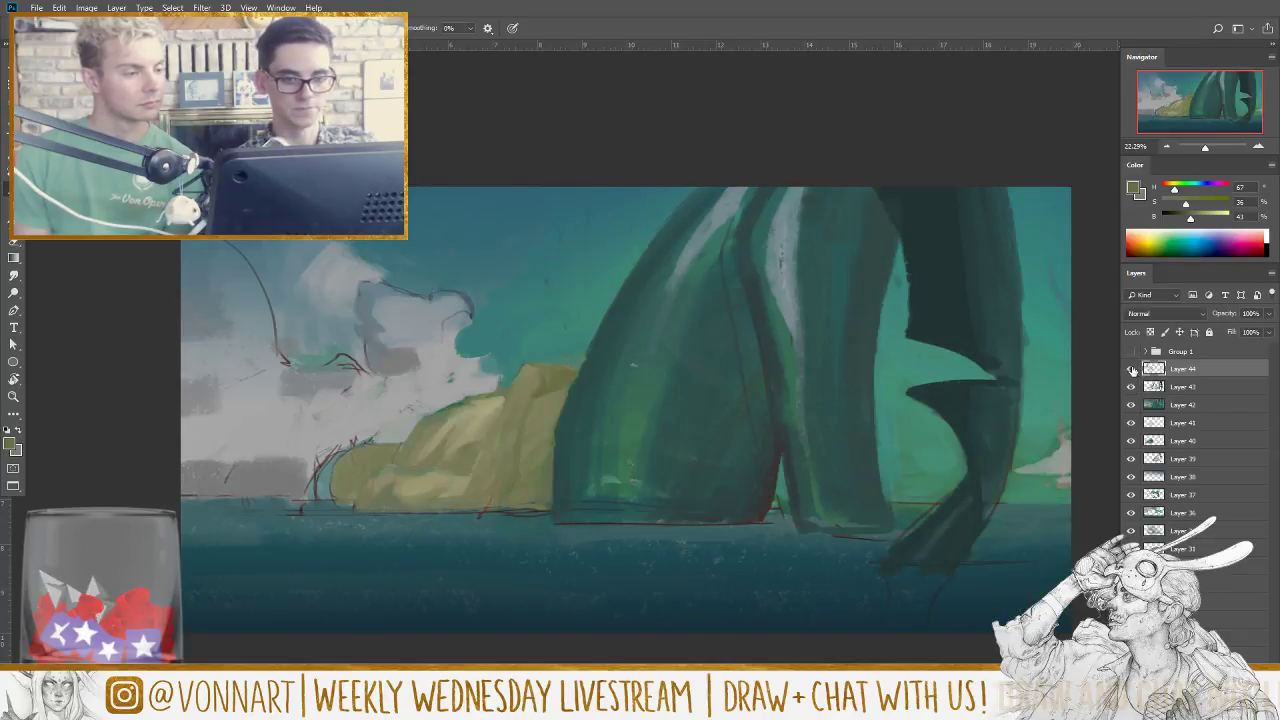
{"action": "left_click", "coordinate": [1131, 387]}
{"action": "left_click", "coordinate": [1131, 387]}
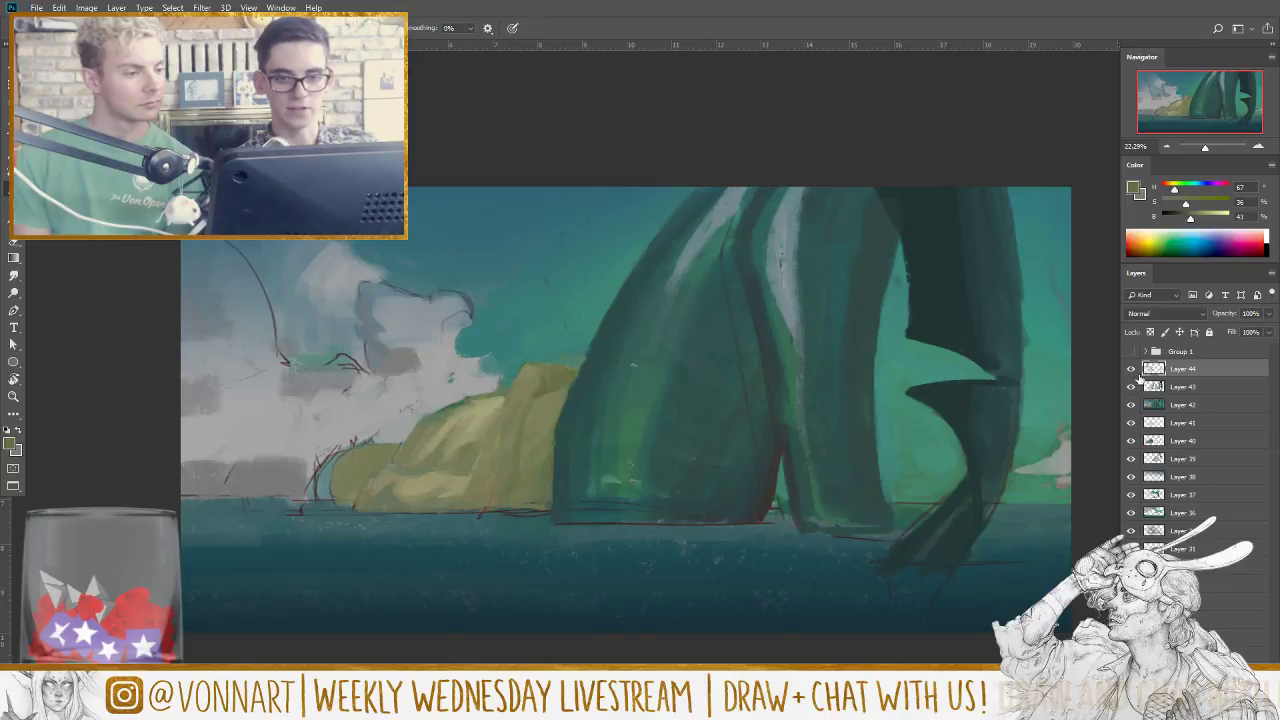
{"action": "left_click", "coordinate": [1131, 369]}
{"action": "left_click", "coordinate": [1131, 387]}
{"action": "left_click", "coordinate": [1131, 387]}
{"action": "left_click", "coordinate": [1131, 369]}
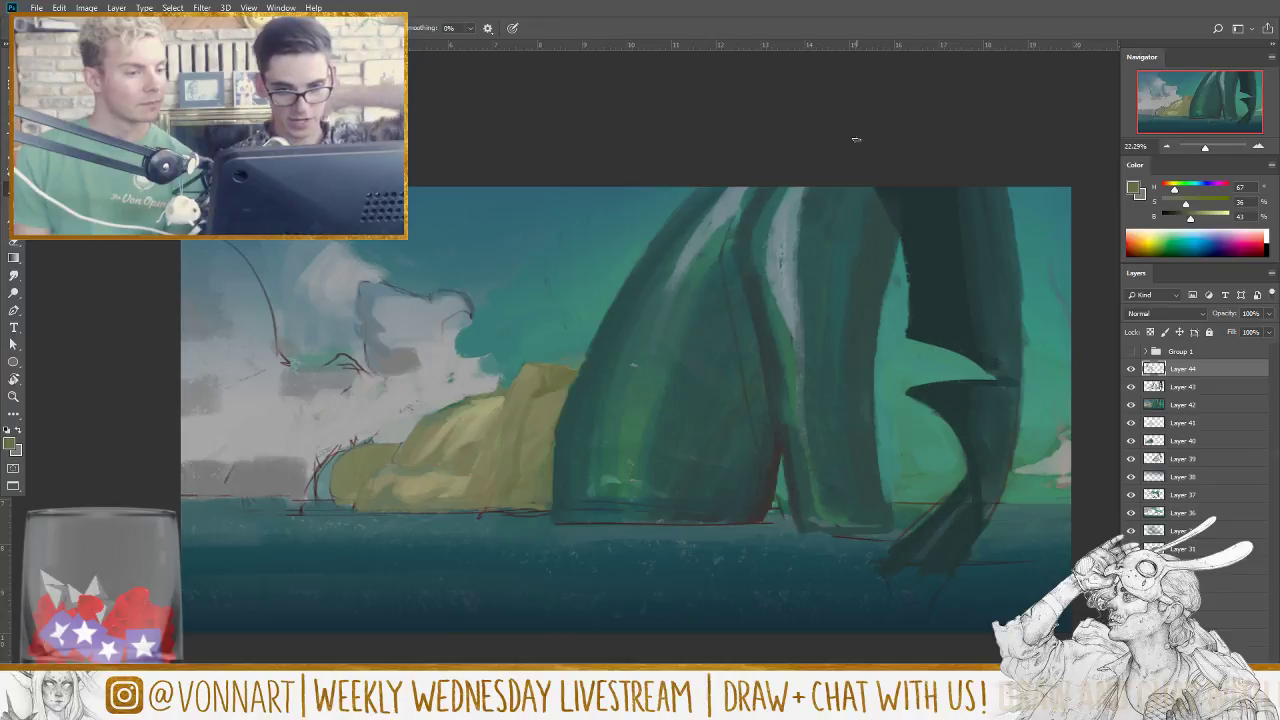
{"action": "left_click", "coordinate": [1133, 405]}
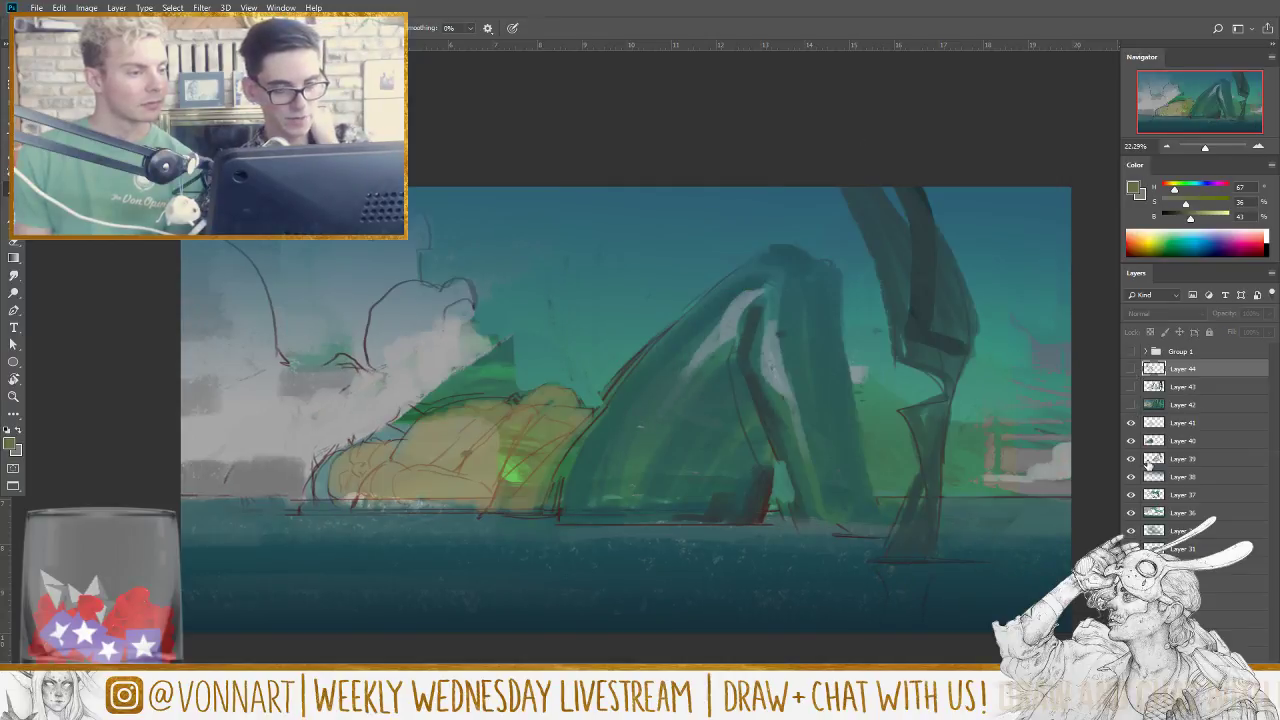
{"action": "left_click", "coordinate": [1132, 369]}
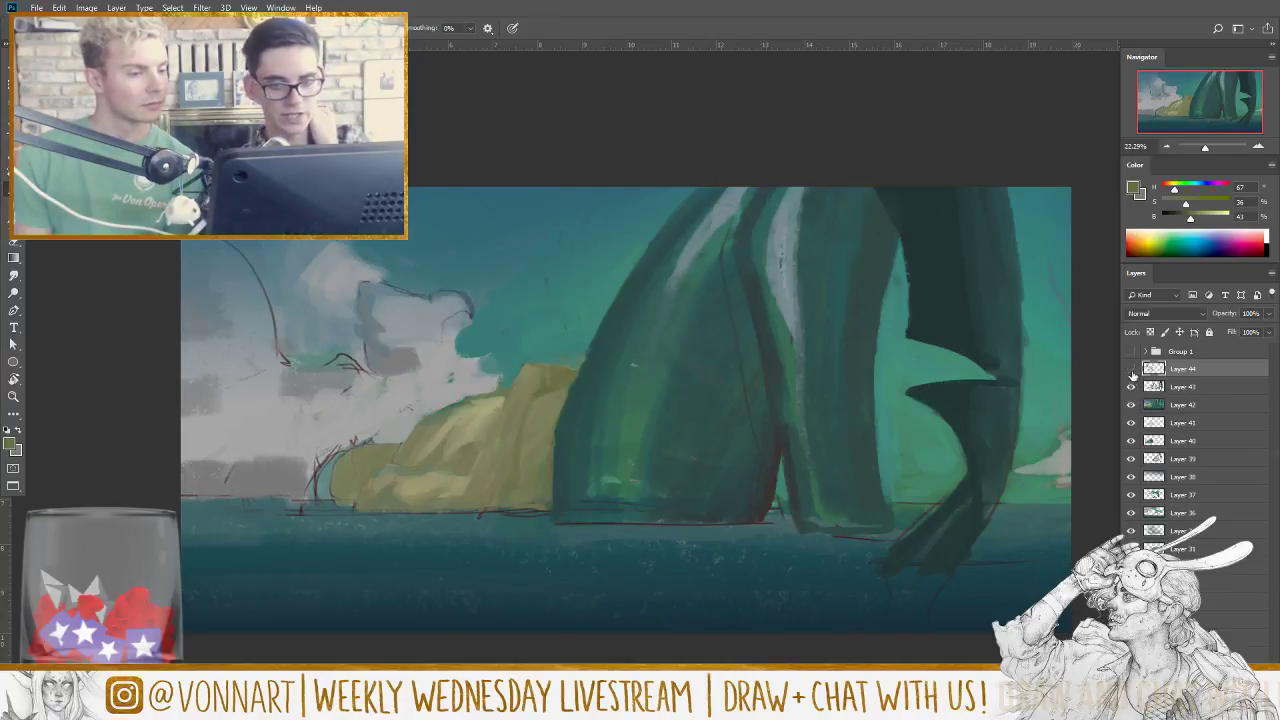
{"action": "left_click_drag", "start_coordinate": [1132, 373], "coordinate": [1134, 415]}
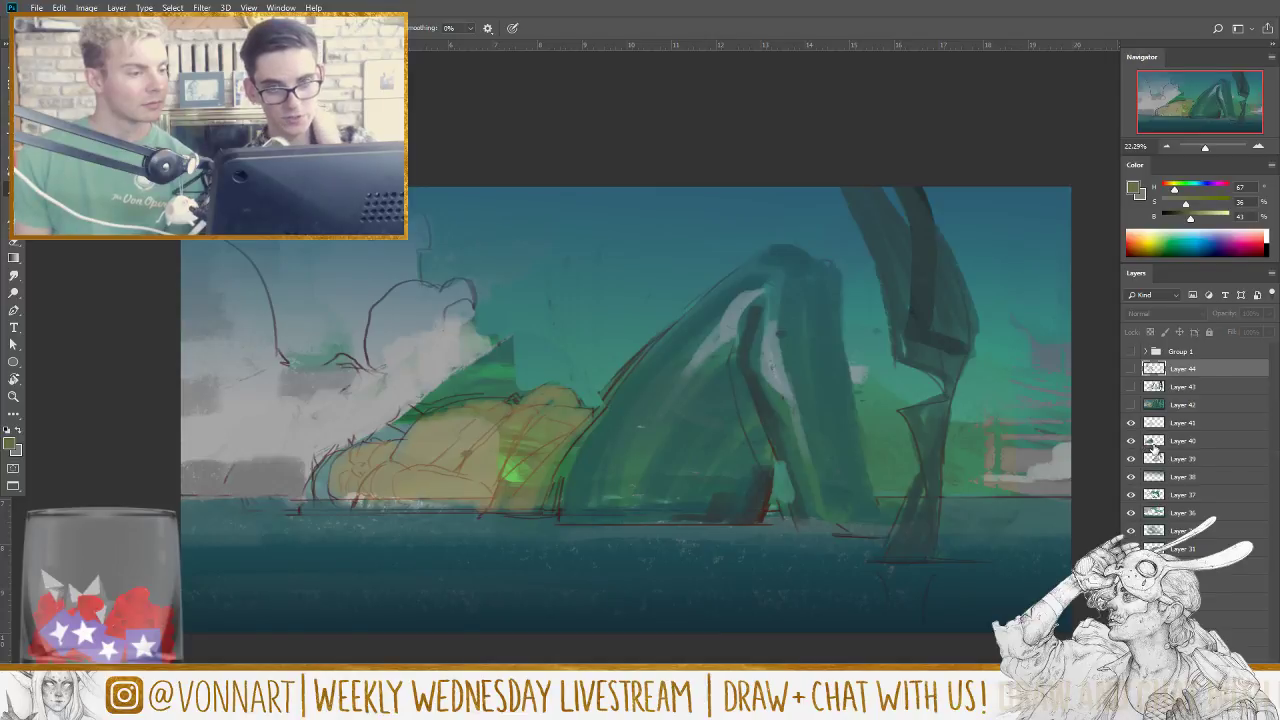
{"action": "left_click_drag", "start_coordinate": [1135, 403], "coordinate": [1133, 370]}
Step: On a new layer, paint a greener tone over the sketch lines in the mound's left part
{"action": "left_click", "coordinate": [1188, 424]}
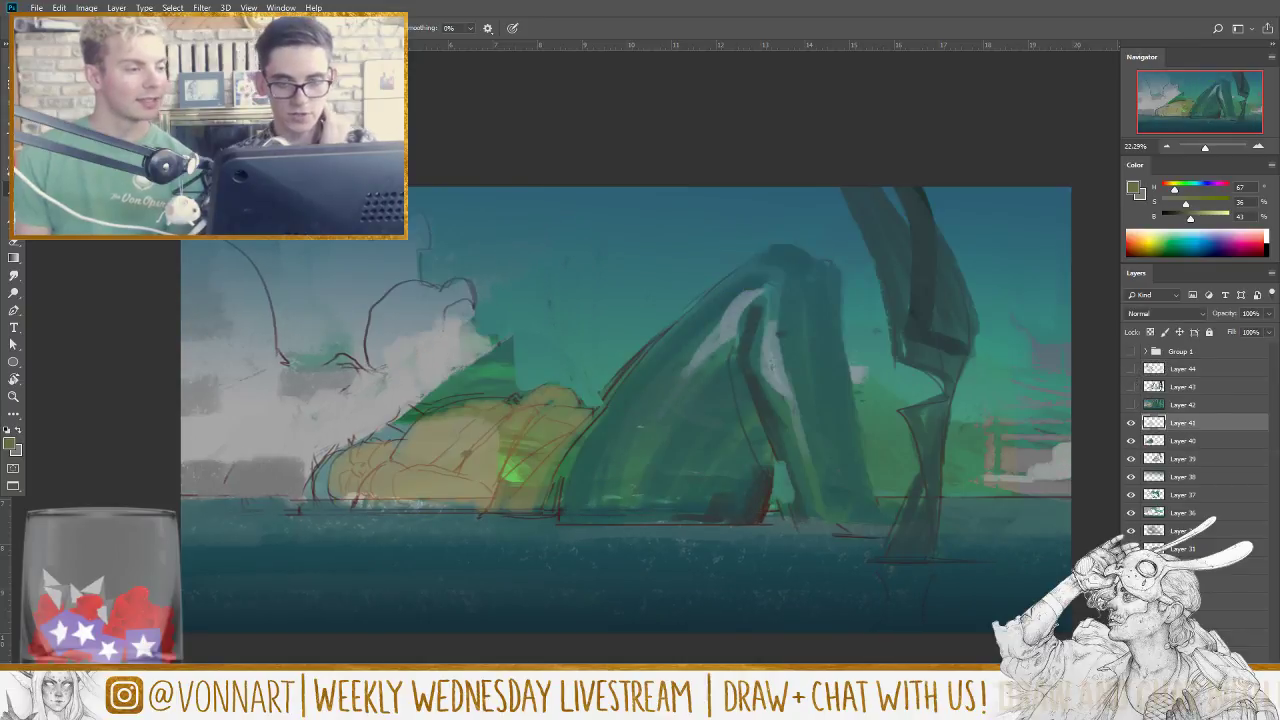
{"action": "key", "text": "ctrl+j"}
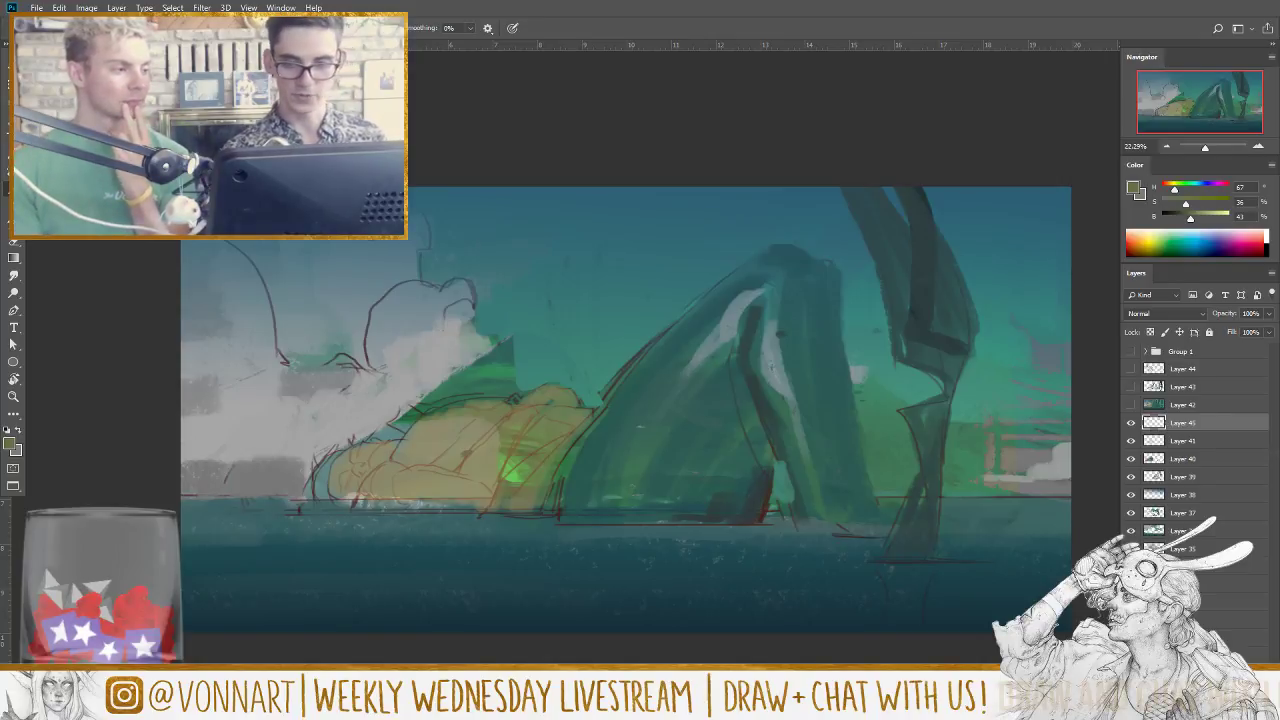
{"action": "left_click", "coordinate": [545, 429], "text": "alt"}
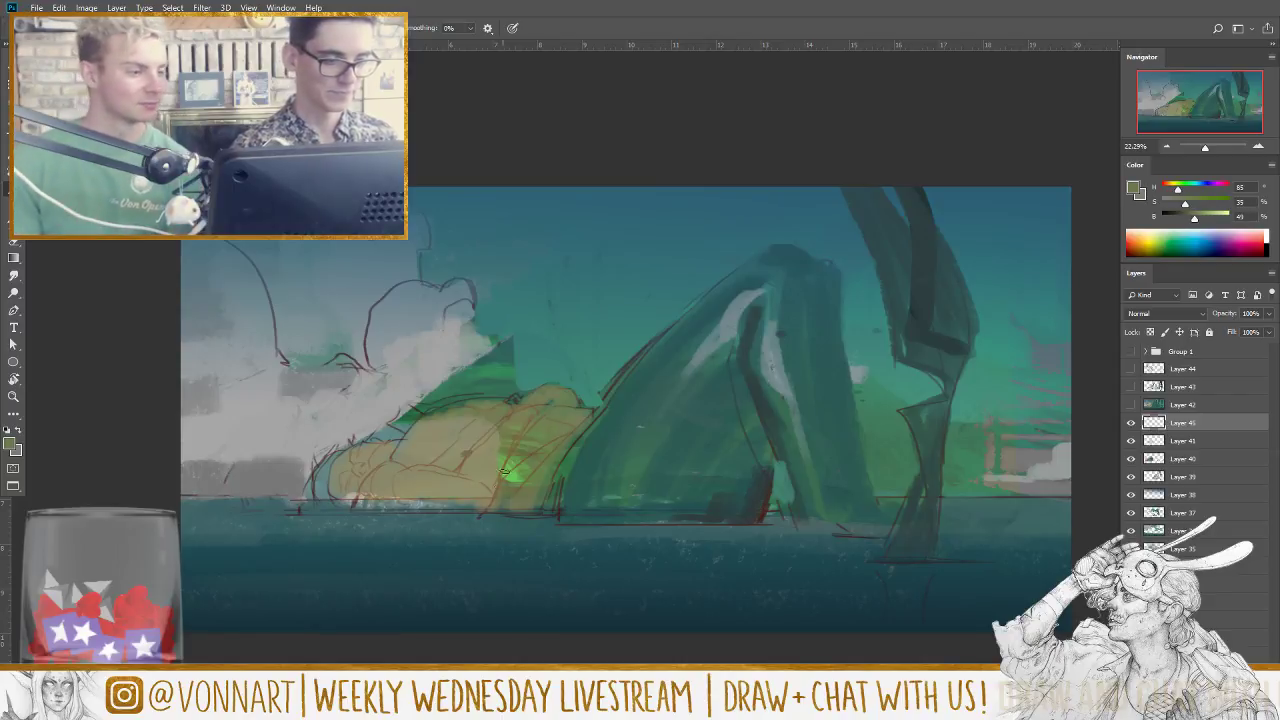
{"action": "mouse_move", "coordinate": [449, 488]}
{"action": "left_mouse_down"}
{"action": "mouse_move", "coordinate": [414, 460]}
{"action": "mouse_move", "coordinate": [430, 420]}
{"action": "mouse_move", "coordinate": [377, 493]}
{"action": "mouse_move", "coordinate": [392, 448]}
{"action": "mouse_move", "coordinate": [372, 494]}
{"action": "mouse_move", "coordinate": [370, 450]}
{"action": "mouse_move", "coordinate": [340, 464]}
{"action": "mouse_move", "coordinate": [336, 506]}
{"action": "left_mouse_up"}
Step: Sample cloud grey and carry the grey clouds over the mound's green edge
{"action": "left_click", "coordinate": [388, 425], "text": "alt"}
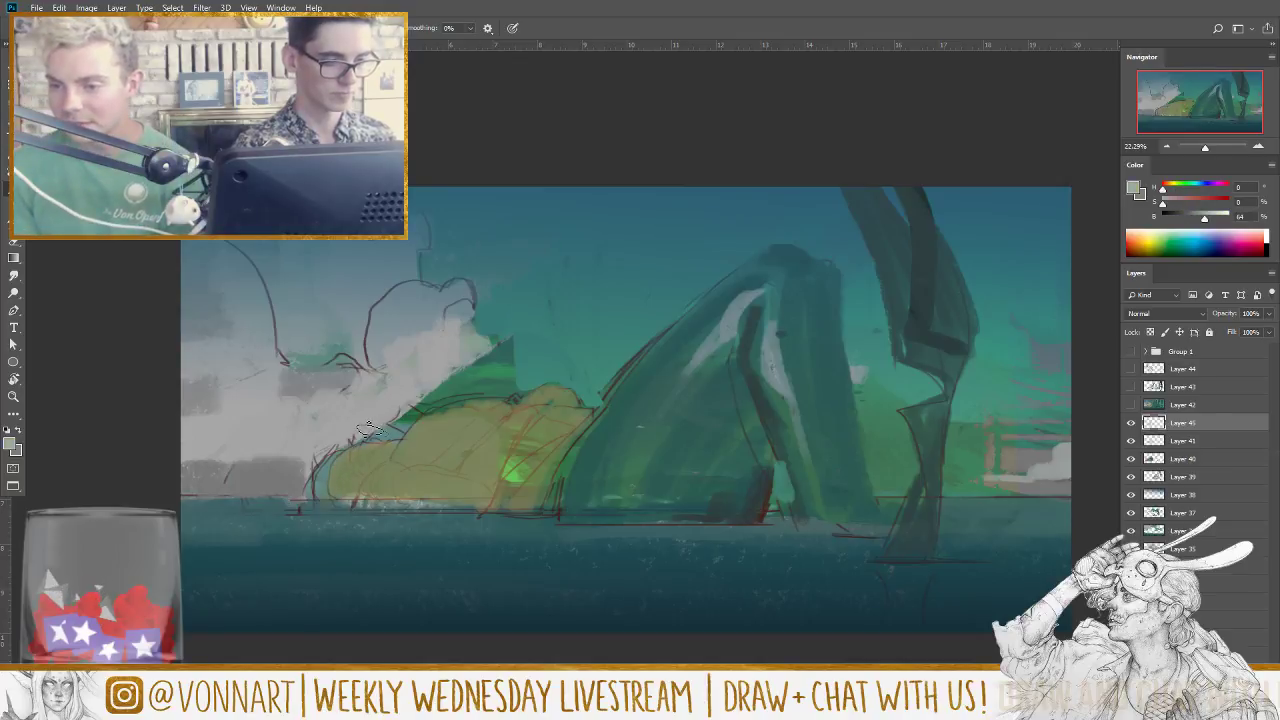
{"action": "mouse_move", "coordinate": [388, 425]}
{"action": "left_mouse_down"}
{"action": "mouse_move", "coordinate": [400, 430]}
{"action": "mouse_move", "coordinate": [425, 395]}
{"action": "mouse_move", "coordinate": [475, 376]}
{"action": "left_mouse_up"}
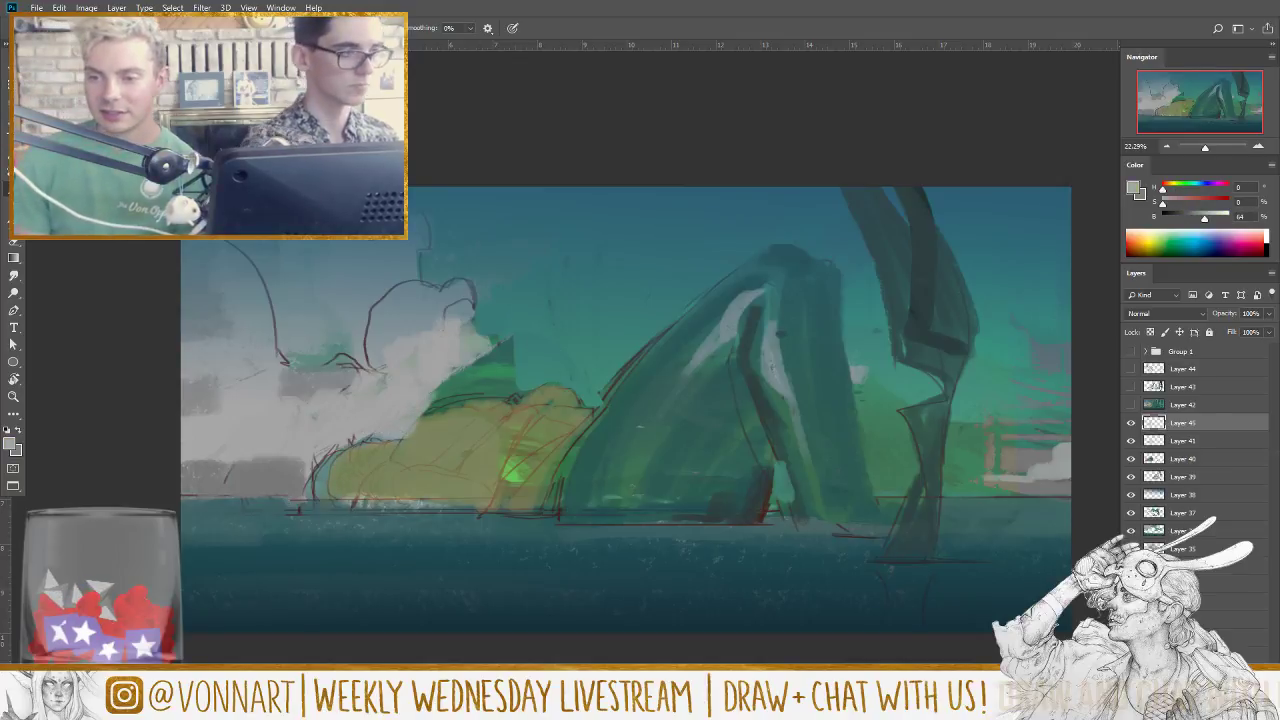
{"action": "right_click", "coordinate": [418, 226]}
{"action": "key", "text": "Escape"}
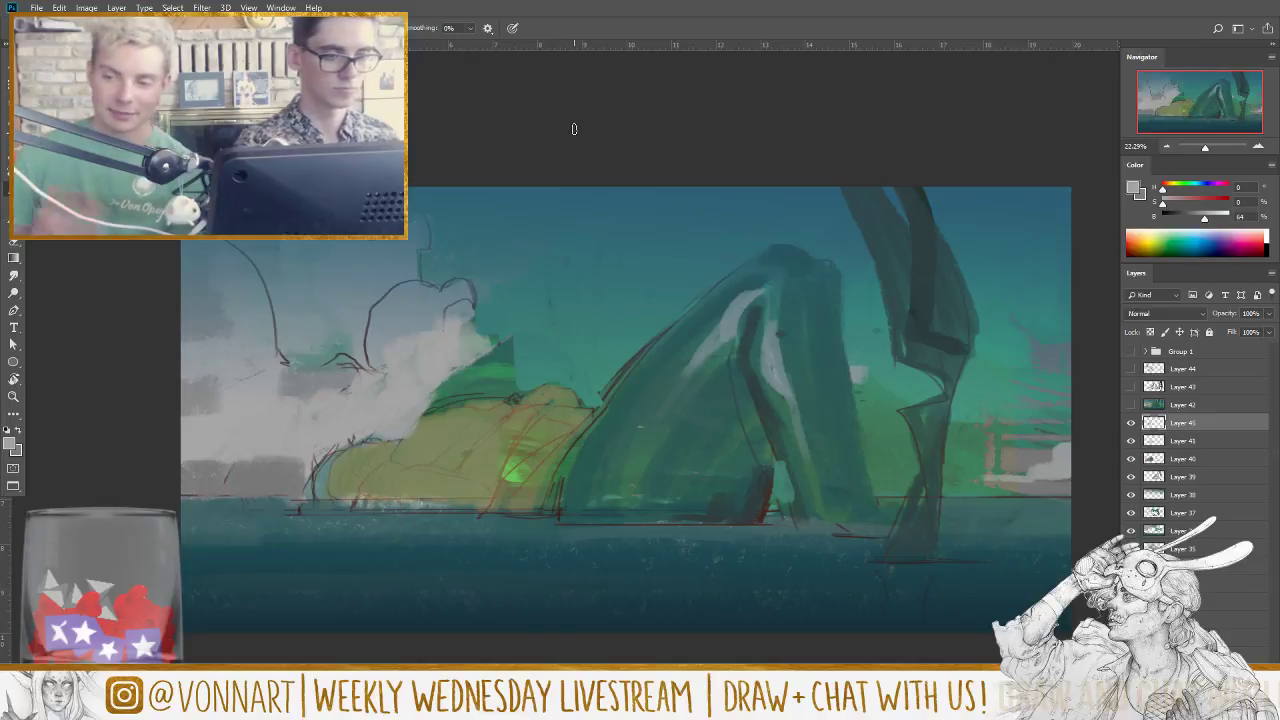
{"action": "mouse_move", "coordinate": [450, 388]}
{"action": "left_mouse_down"}
{"action": "mouse_move", "coordinate": [435, 398]}
{"action": "mouse_move", "coordinate": [488, 385]}
{"action": "mouse_move", "coordinate": [518, 355]}
{"action": "mouse_move", "coordinate": [497, 353]}
{"action": "mouse_move", "coordinate": [505, 392]}
{"action": "mouse_move", "coordinate": [516, 352]}
{"action": "mouse_move", "coordinate": [534, 386]}
{"action": "mouse_move", "coordinate": [531, 331]}
{"action": "left_mouse_up"}
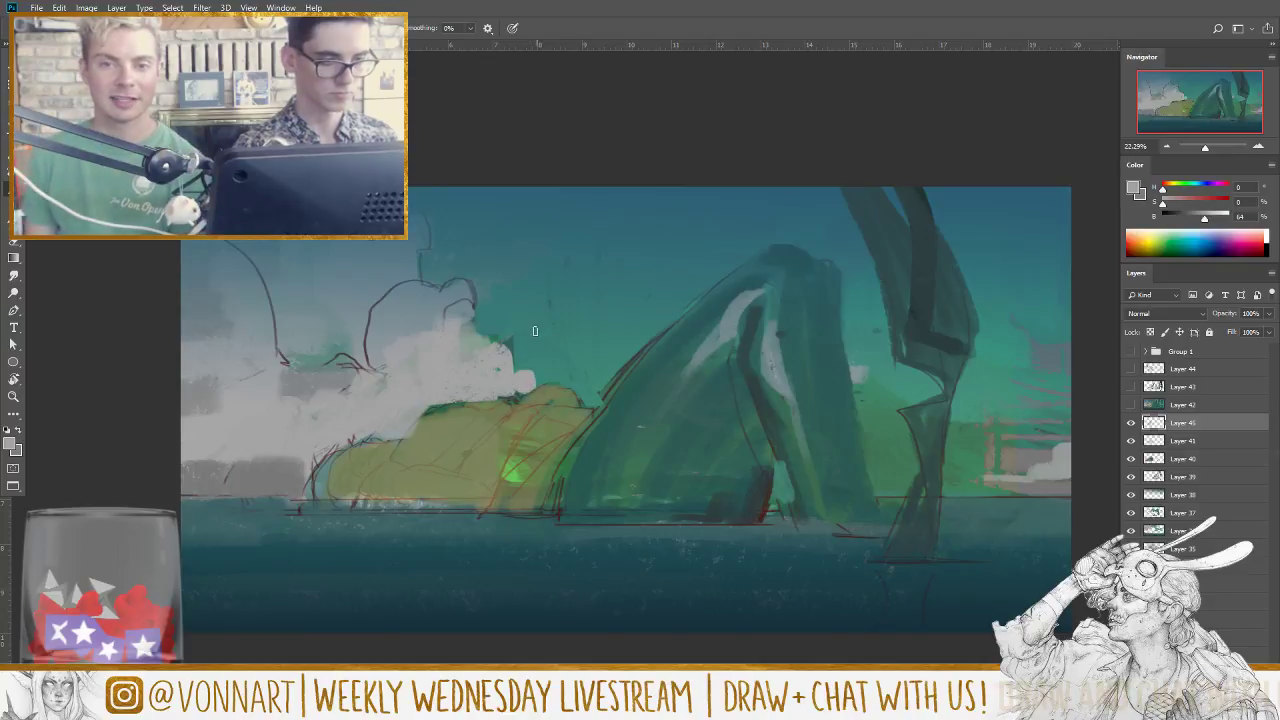
{"action": "left_click", "coordinate": [514, 366], "text": "alt"}
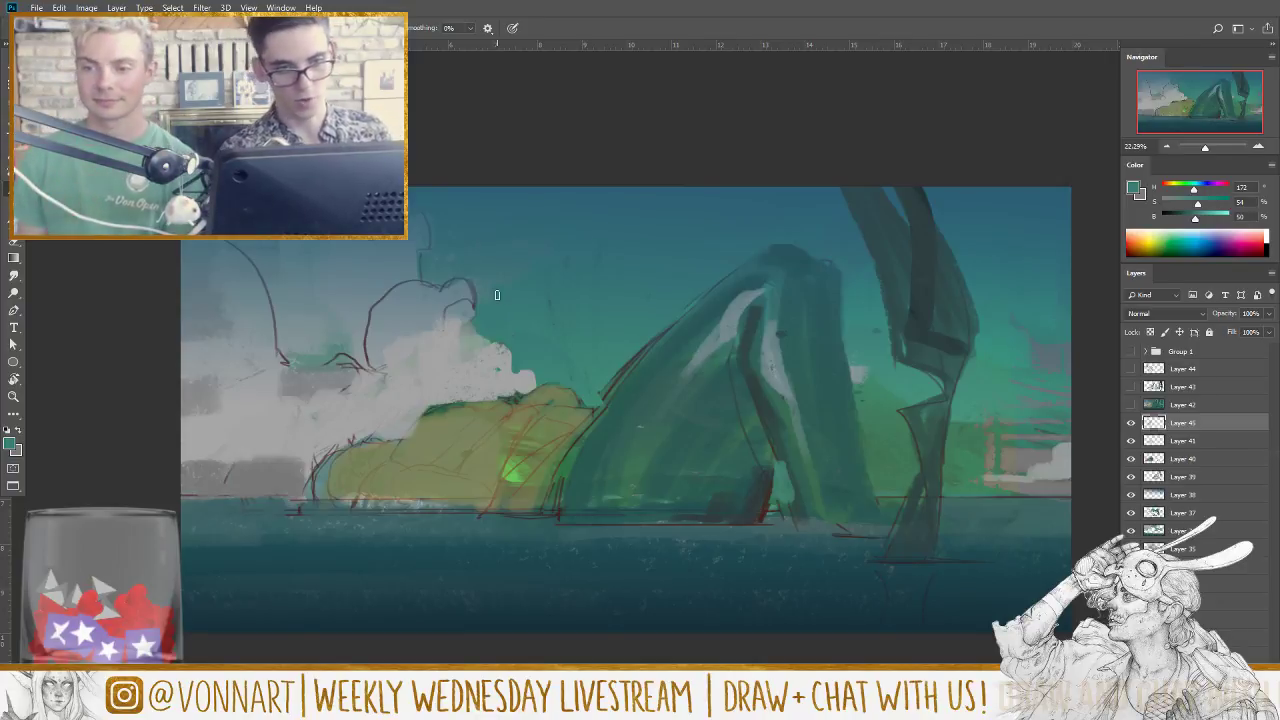
Step: Sample dark teal and paint the tall dark tentacle shape from the top down and right
{"action": "left_click", "coordinate": [929, 188], "text": "alt"}
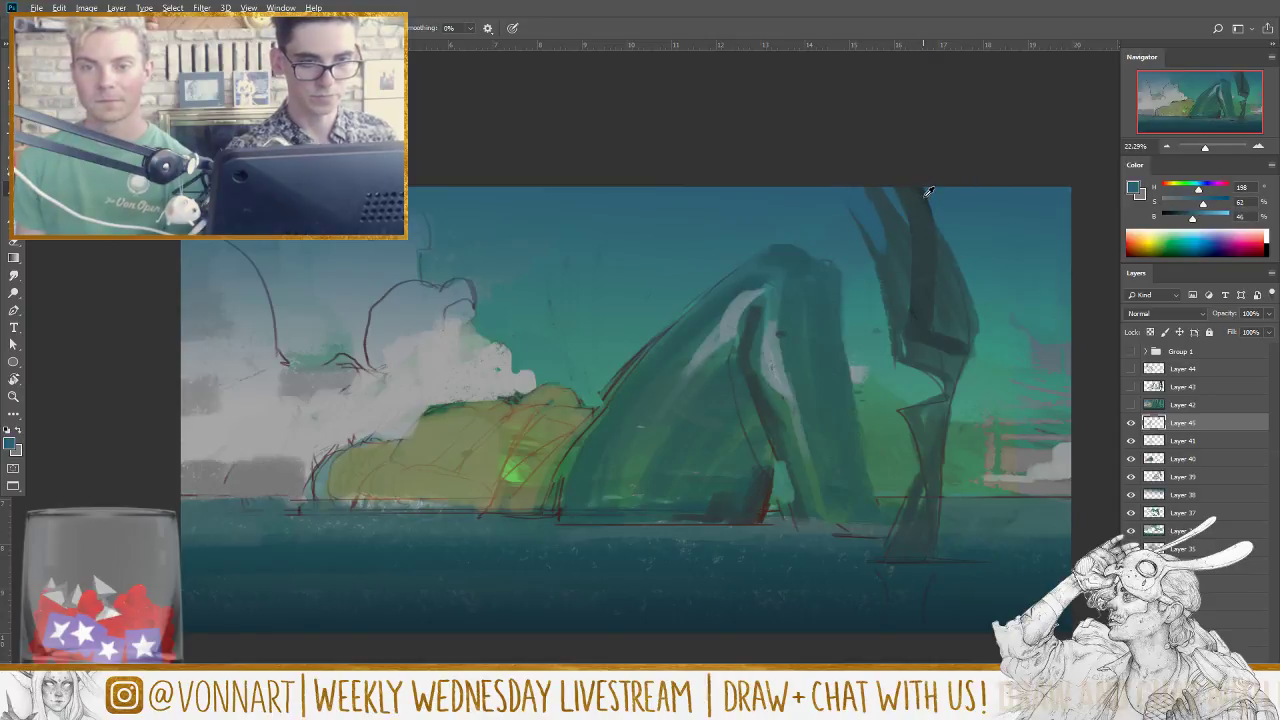
{"action": "left_click", "coordinate": [925, 196], "text": "alt"}
{"action": "mouse_move", "coordinate": [859, 191]}
{"action": "left_mouse_down"}
{"action": "mouse_move", "coordinate": [876, 245]}
{"action": "mouse_move", "coordinate": [848, 174]}
{"action": "mouse_move", "coordinate": [922, 234]}
{"action": "mouse_move", "coordinate": [887, 259]}
{"action": "mouse_move", "coordinate": [874, 238]}
{"action": "mouse_move", "coordinate": [909, 300]}
{"action": "left_mouse_up"}
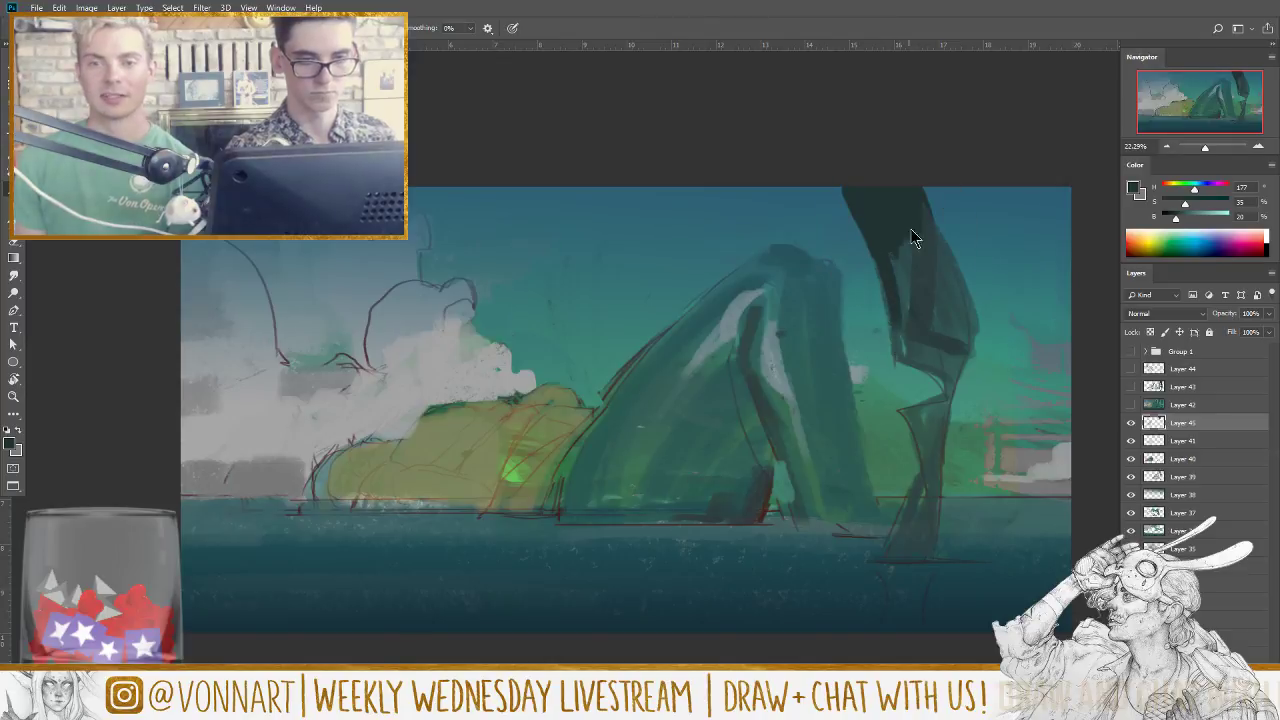
{"action": "mouse_move", "coordinate": [895, 255]}
{"action": "left_mouse_down"}
{"action": "mouse_move", "coordinate": [902, 307]}
{"action": "mouse_move", "coordinate": [932, 292]}
{"action": "mouse_move", "coordinate": [915, 311]}
{"action": "mouse_move", "coordinate": [926, 328]}
{"action": "mouse_move", "coordinate": [903, 337]}
{"action": "mouse_move", "coordinate": [972, 340]}
{"action": "mouse_move", "coordinate": [954, 371]}
{"action": "mouse_move", "coordinate": [911, 350]}
{"action": "mouse_move", "coordinate": [958, 386]}
{"action": "mouse_move", "coordinate": [904, 416]}
{"action": "mouse_move", "coordinate": [933, 456]}
{"action": "mouse_move", "coordinate": [913, 418]}
{"action": "mouse_move", "coordinate": [940, 417]}
{"action": "mouse_move", "coordinate": [937, 442]}
{"action": "mouse_move", "coordinate": [910, 417]}
{"action": "mouse_move", "coordinate": [943, 418]}
{"action": "mouse_move", "coordinate": [908, 419]}
{"action": "mouse_move", "coordinate": [926, 432]}
{"action": "mouse_move", "coordinate": [935, 416]}
{"action": "mouse_move", "coordinate": [941, 433]}
{"action": "mouse_move", "coordinate": [926, 469]}
{"action": "mouse_move", "coordinate": [937, 519]}
{"action": "mouse_move", "coordinate": [930, 456]}
{"action": "mouse_move", "coordinate": [932, 486]}
{"action": "left_mouse_up"}
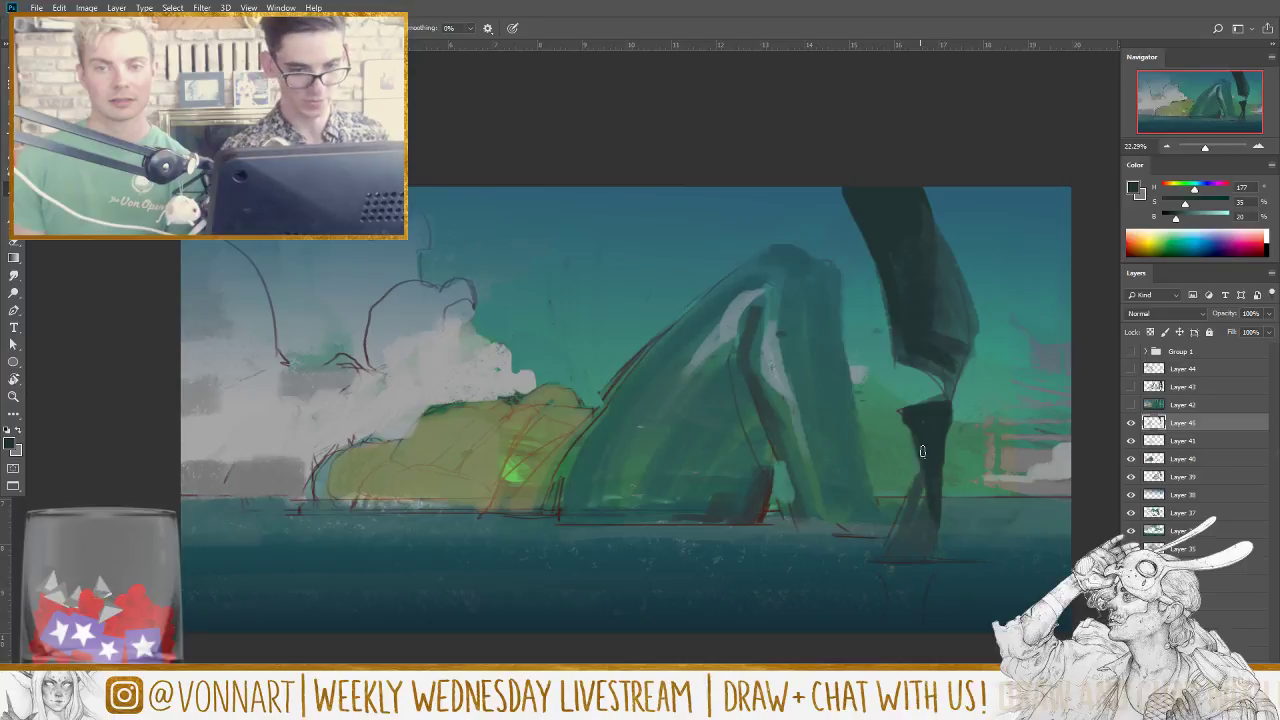
Step: Paint mid green over the dark leg's left side and fine-tune a dark teal painting colour
{"action": "left_click", "coordinate": [900, 428], "text": "alt"}
{"action": "mouse_move", "coordinate": [900, 410]}
{"action": "left_mouse_down"}
{"action": "mouse_move", "coordinate": [920, 458]}
{"action": "mouse_move", "coordinate": [920, 440]}
{"action": "left_mouse_up"}
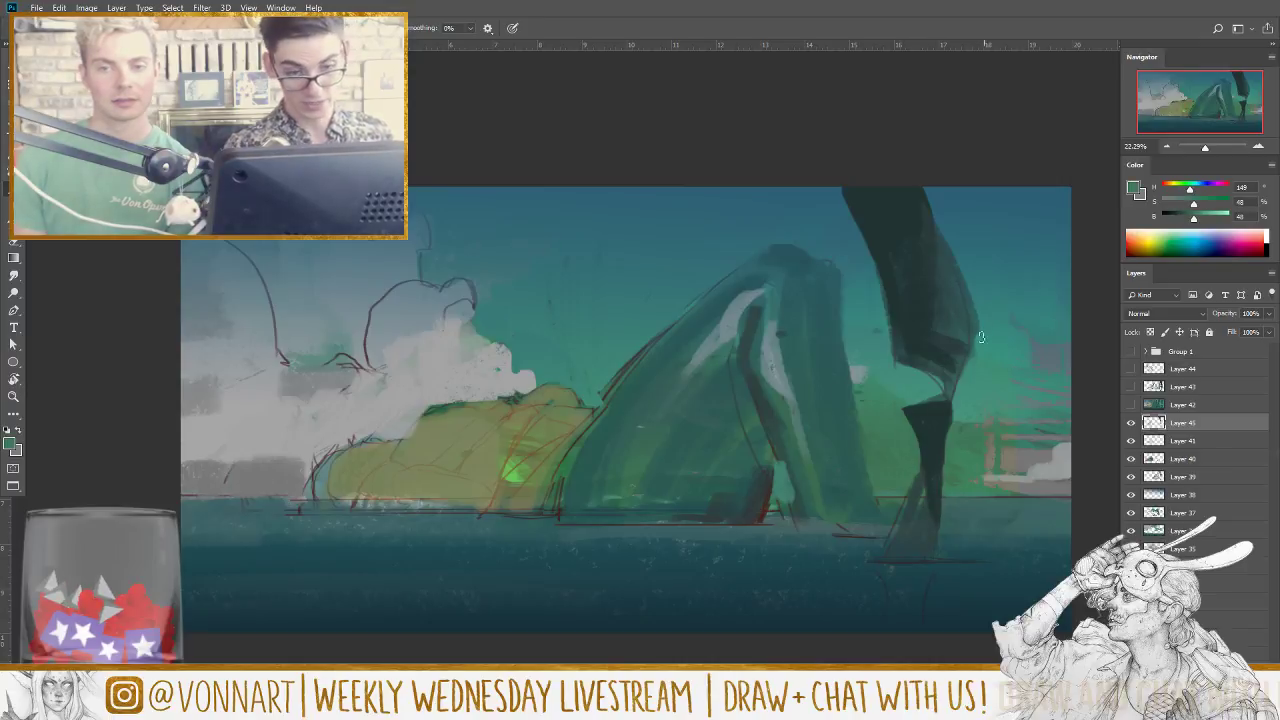
{"action": "left_click", "coordinate": [934, 397], "text": "alt"}
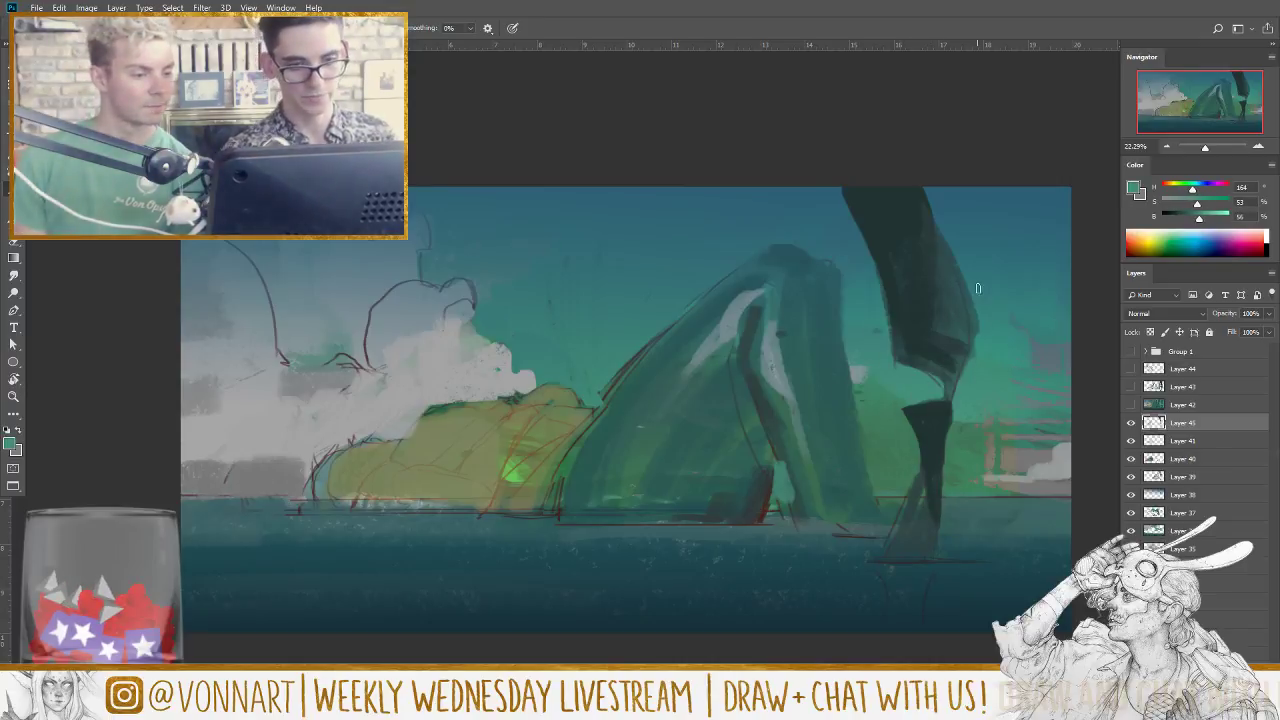
{"action": "left_click", "coordinate": [946, 376], "text": "alt"}
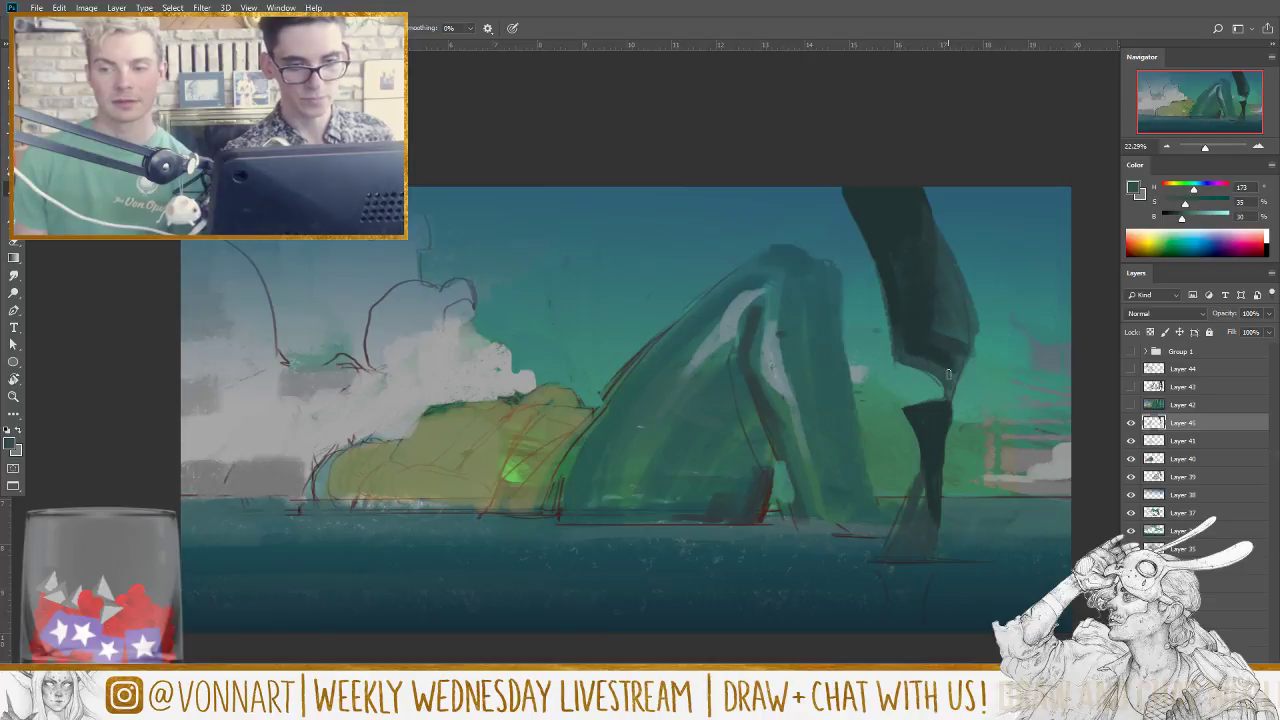
{"action": "left_click", "coordinate": [953, 355], "text": "alt"}
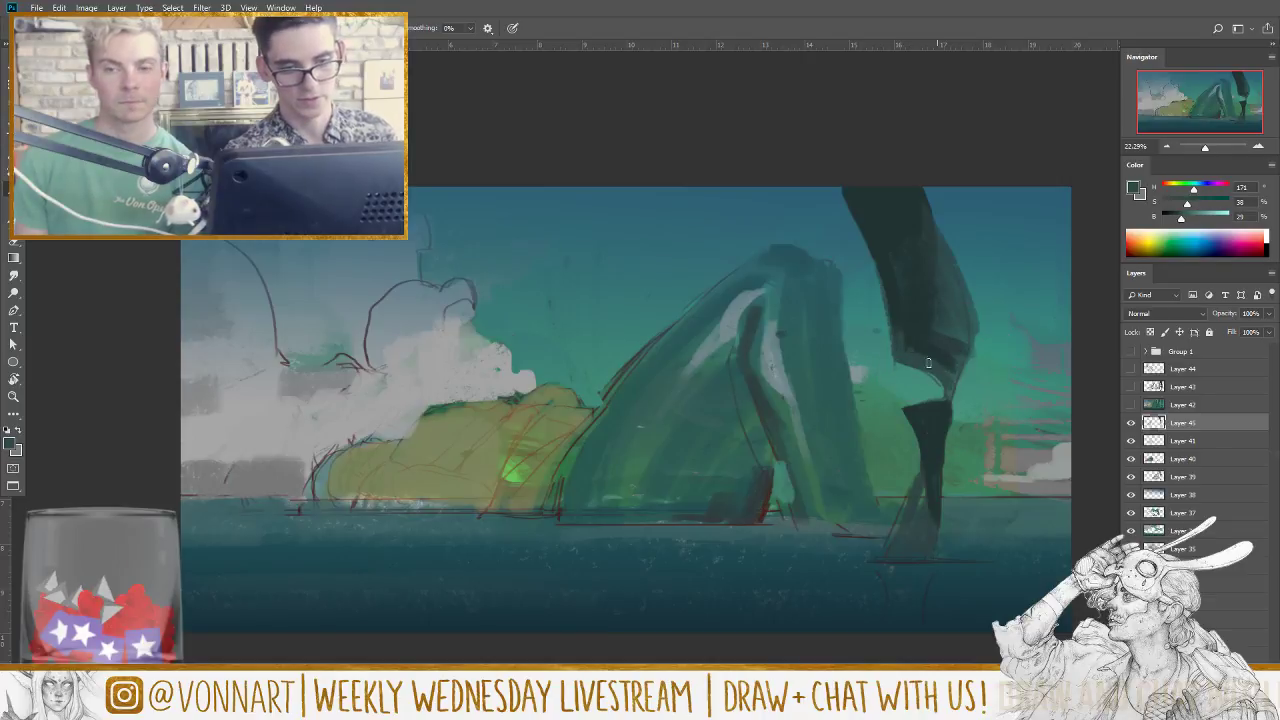
{"action": "left_click", "coordinate": [890, 330], "text": "alt"}
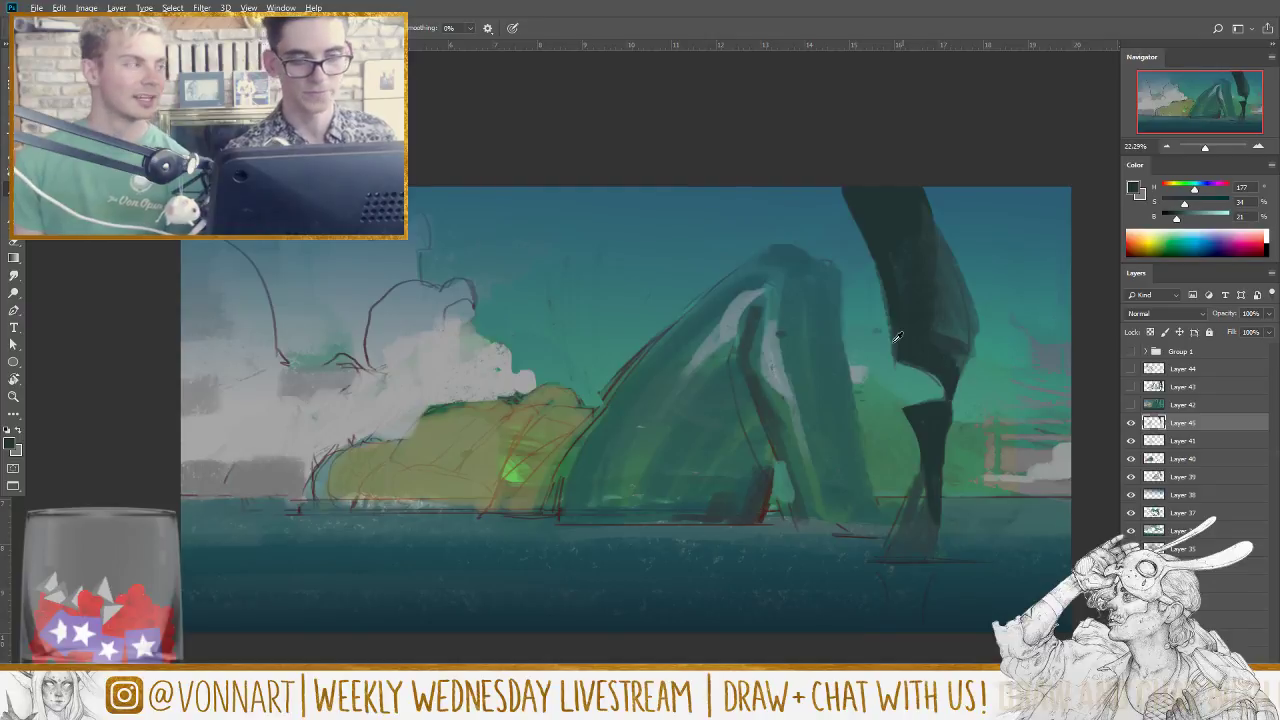
{"action": "left_click", "coordinate": [883, 355], "text": "alt"}
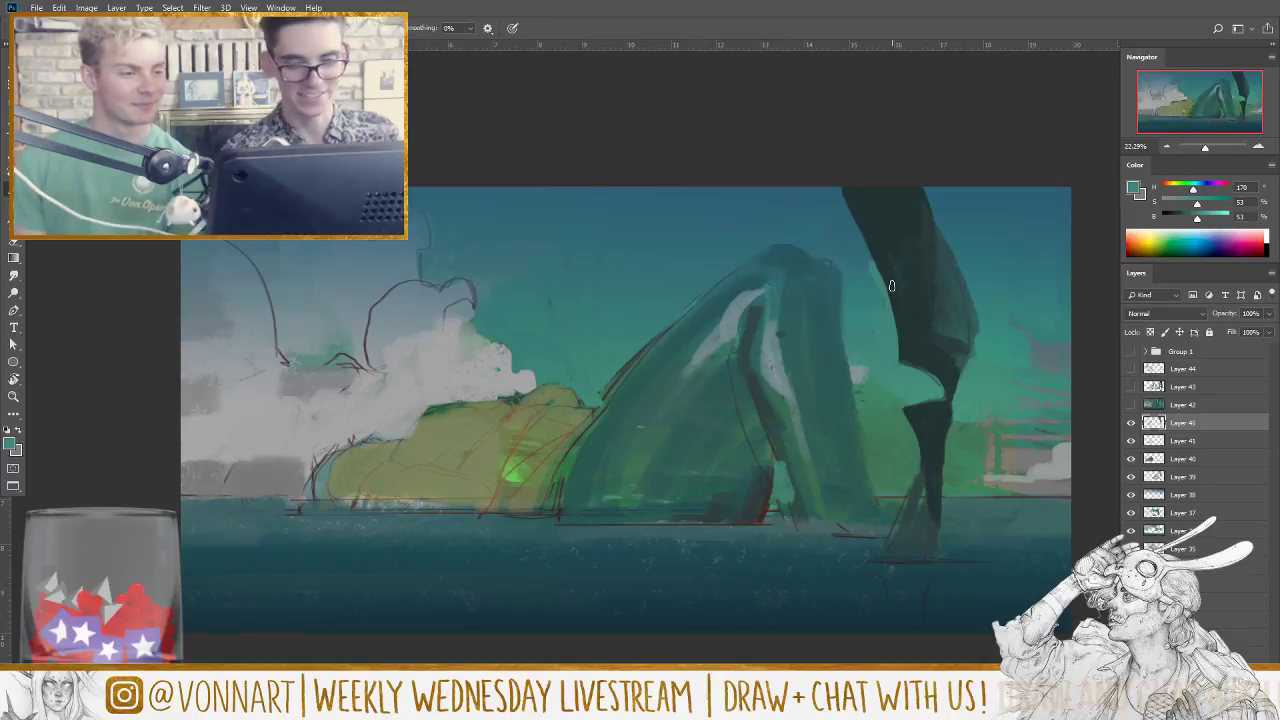
{"action": "left_click", "coordinate": [983, 366], "text": "alt"}
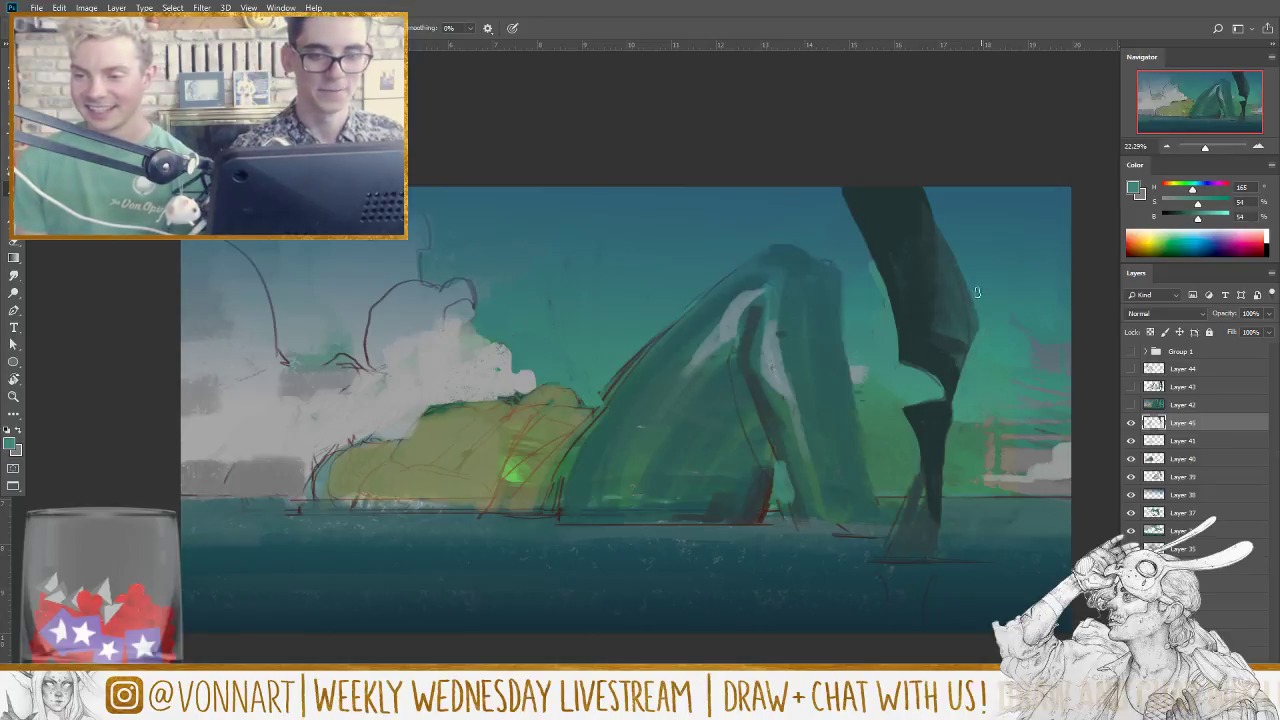
{"action": "left_click", "coordinate": [930, 212], "text": "alt"}
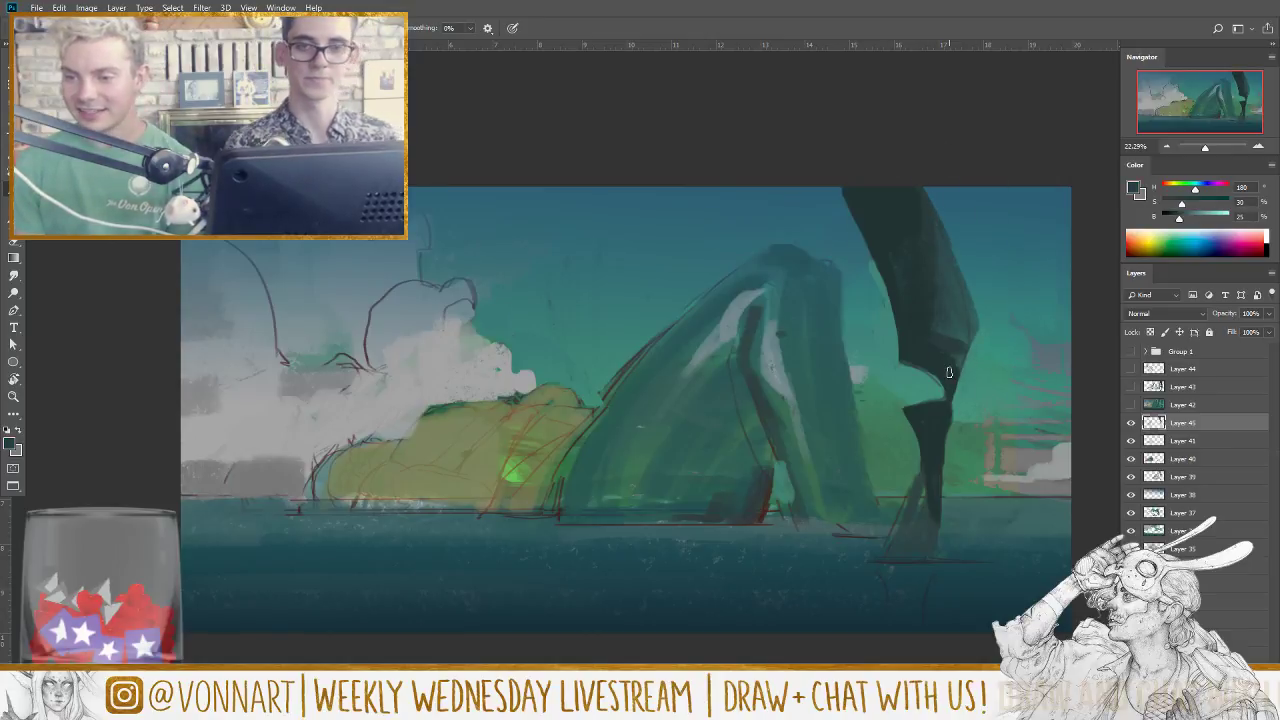
{"action": "left_click", "coordinate": [918, 484], "text": "alt"}
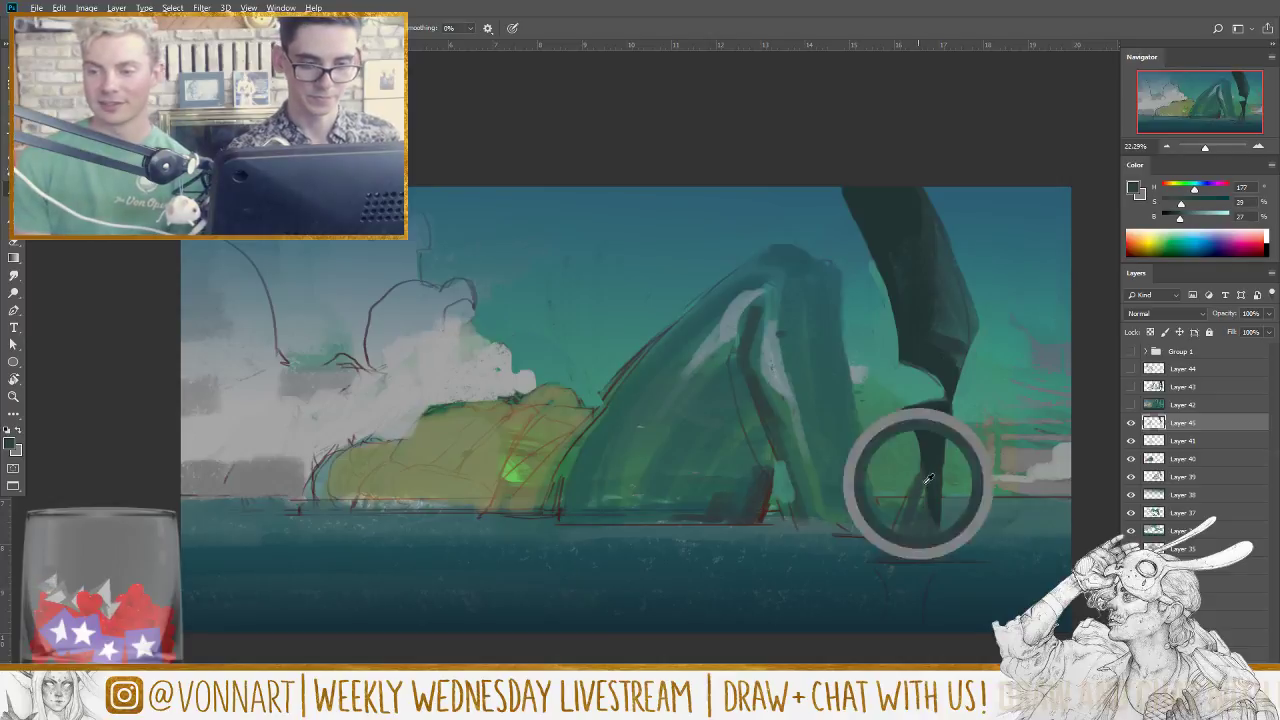
Step: Extend the dark pillar down into the water and widen and darken its base
{"action": "mouse_move", "coordinate": [914, 491]}
{"action": "left_mouse_down"}
{"action": "mouse_move", "coordinate": [897, 549]}
{"action": "mouse_move", "coordinate": [934, 555]}
{"action": "left_mouse_up"}
{"action": "left_click", "coordinate": [914, 490], "text": "alt"}
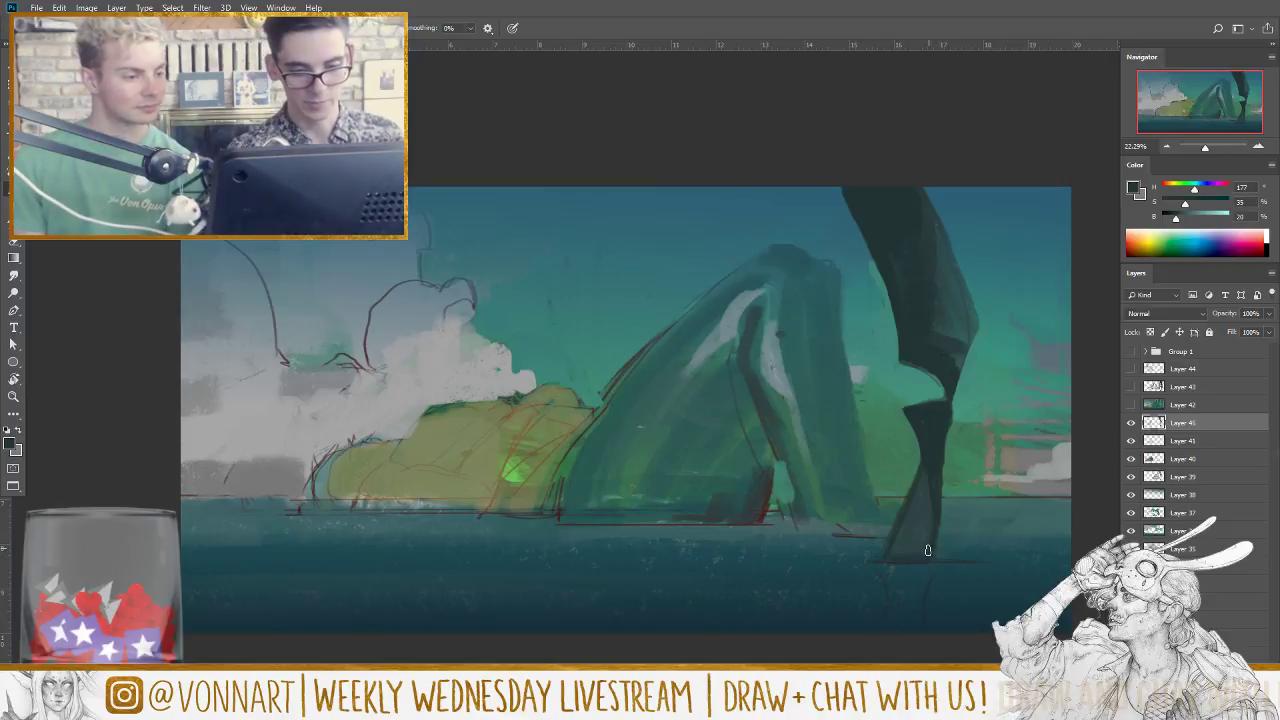
{"action": "mouse_move", "coordinate": [928, 532]}
{"action": "left_mouse_down"}
{"action": "mouse_move", "coordinate": [909, 563]}
{"action": "mouse_move", "coordinate": [891, 543]}
{"action": "left_mouse_up"}
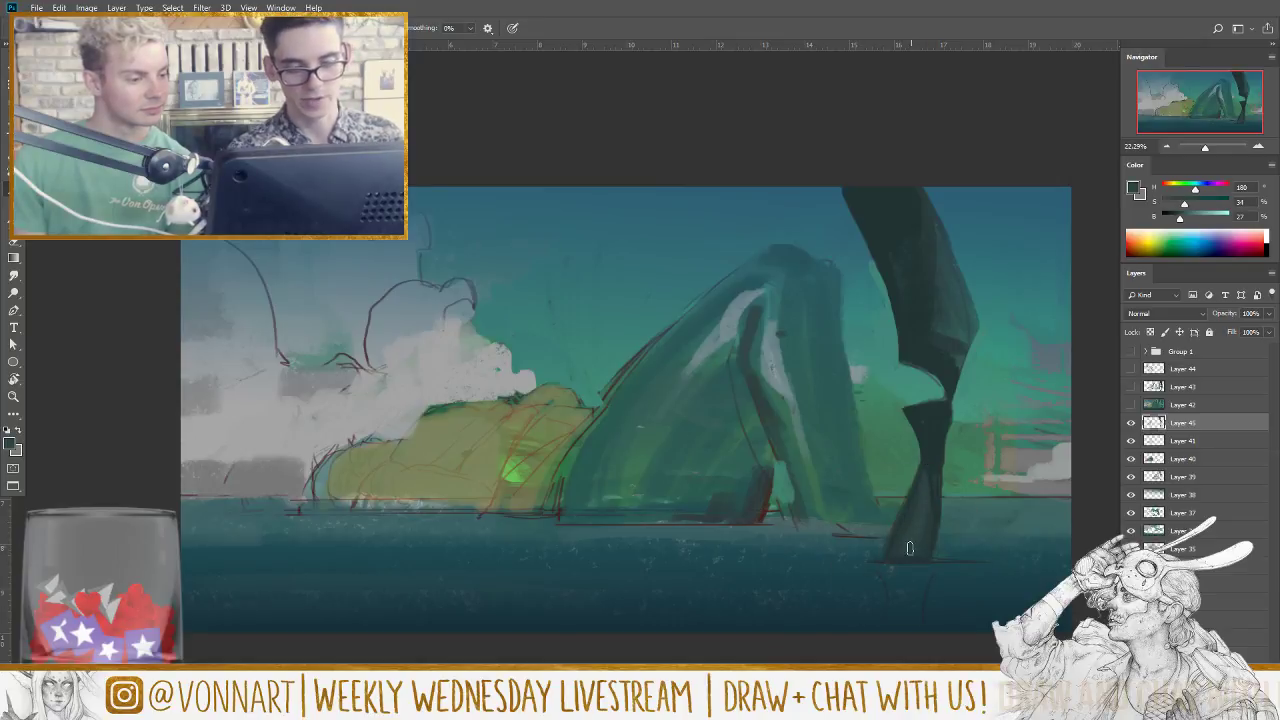
{"action": "left_click", "coordinate": [911, 543], "text": "alt"}
{"action": "left_click", "coordinate": [935, 540], "text": "alt"}
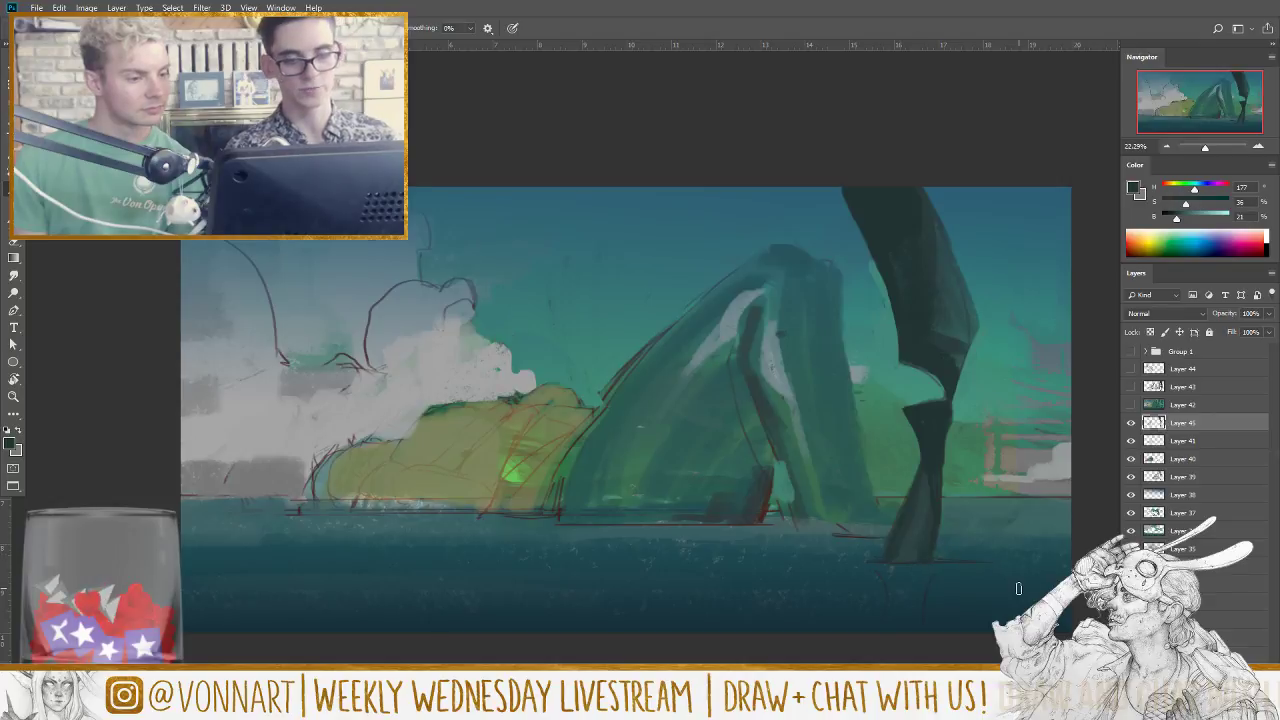
Step: Sample teal sky tones near the hilltop and a muted dark teal from the canvas
{"action": "left_click", "coordinate": [858, 280], "text": "alt"}
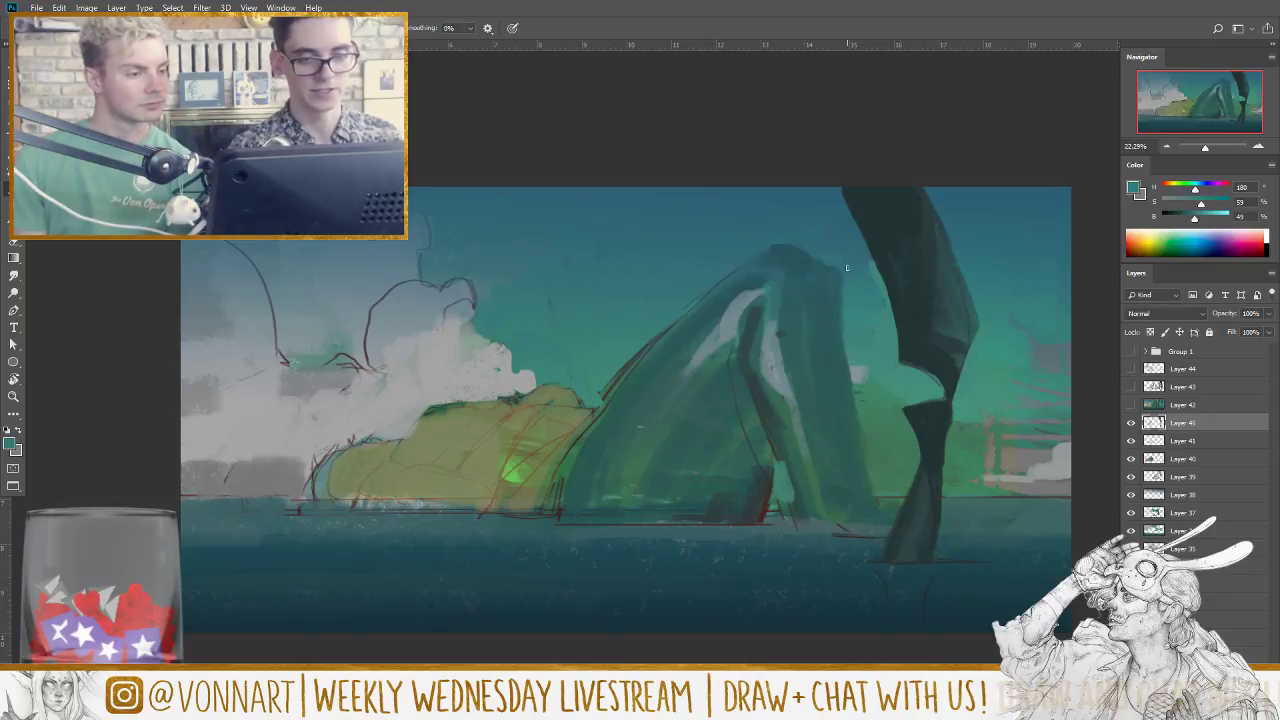
{"action": "left_click", "coordinate": [790, 244], "text": "alt"}
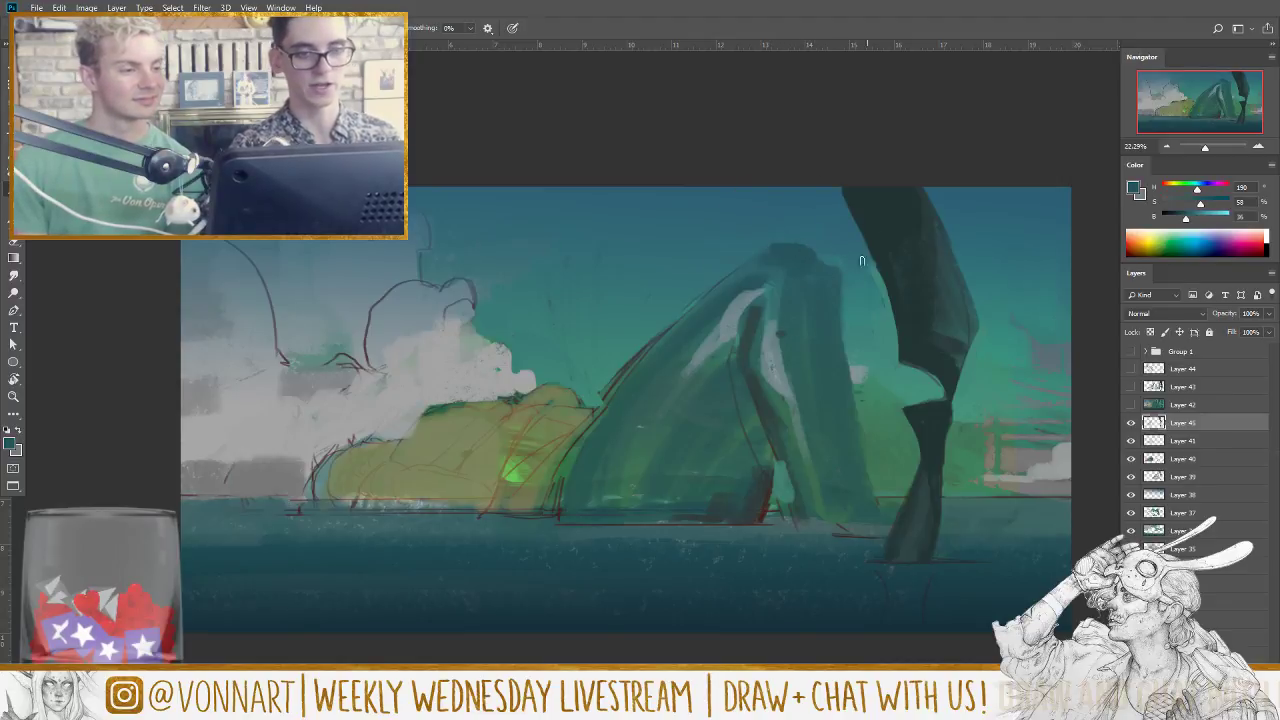
{"action": "left_click", "coordinate": [826, 248], "text": "alt"}
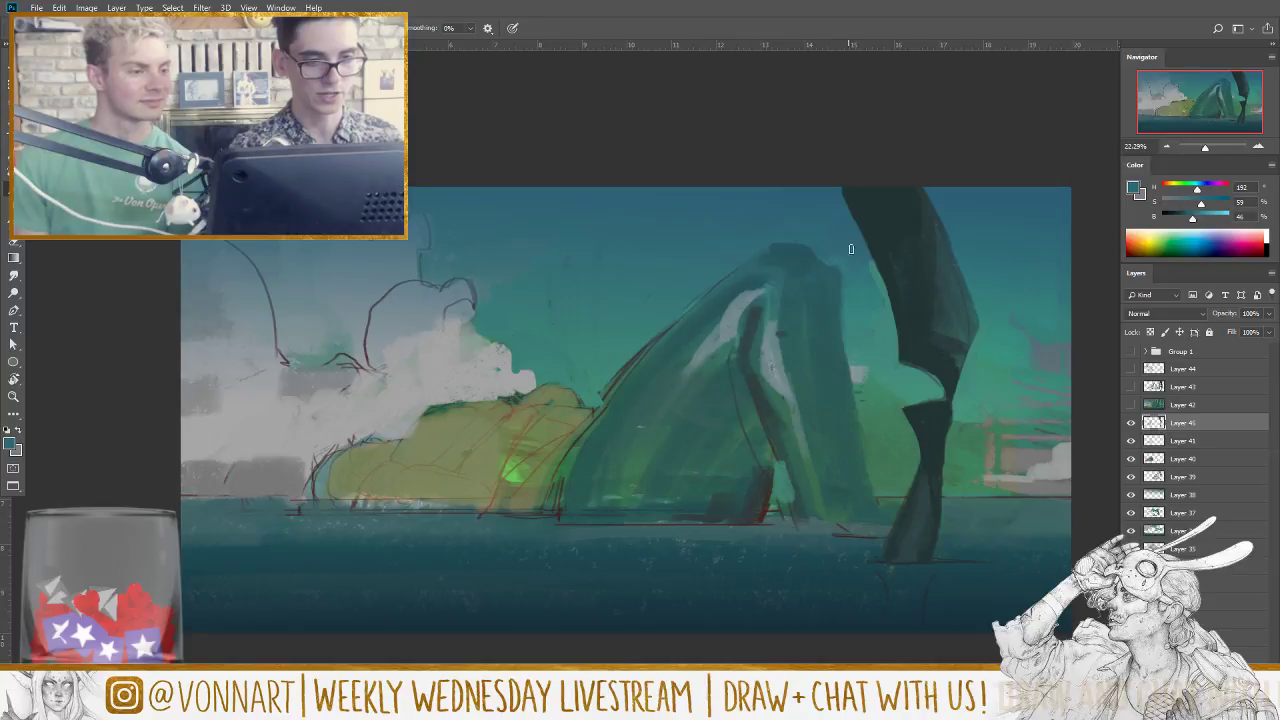
{"action": "left_click", "coordinate": [853, 281], "text": "alt"}
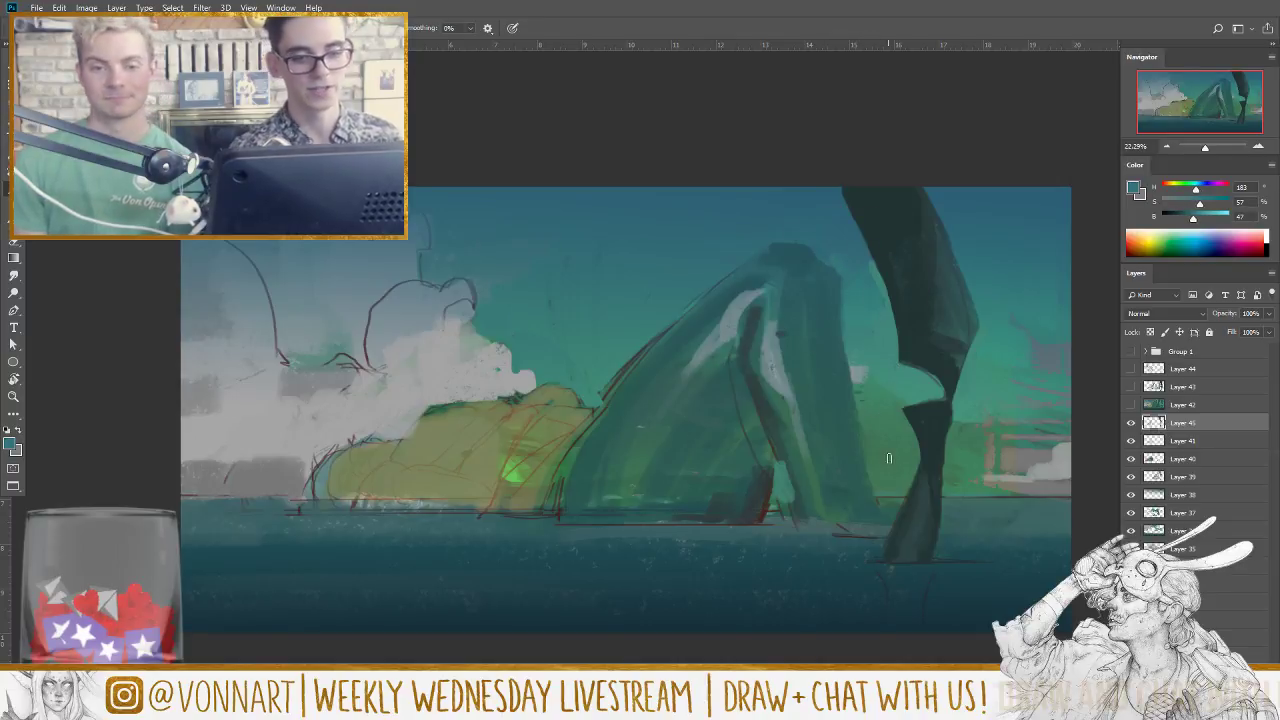
{"action": "left_click", "coordinate": [786, 456], "text": "alt"}
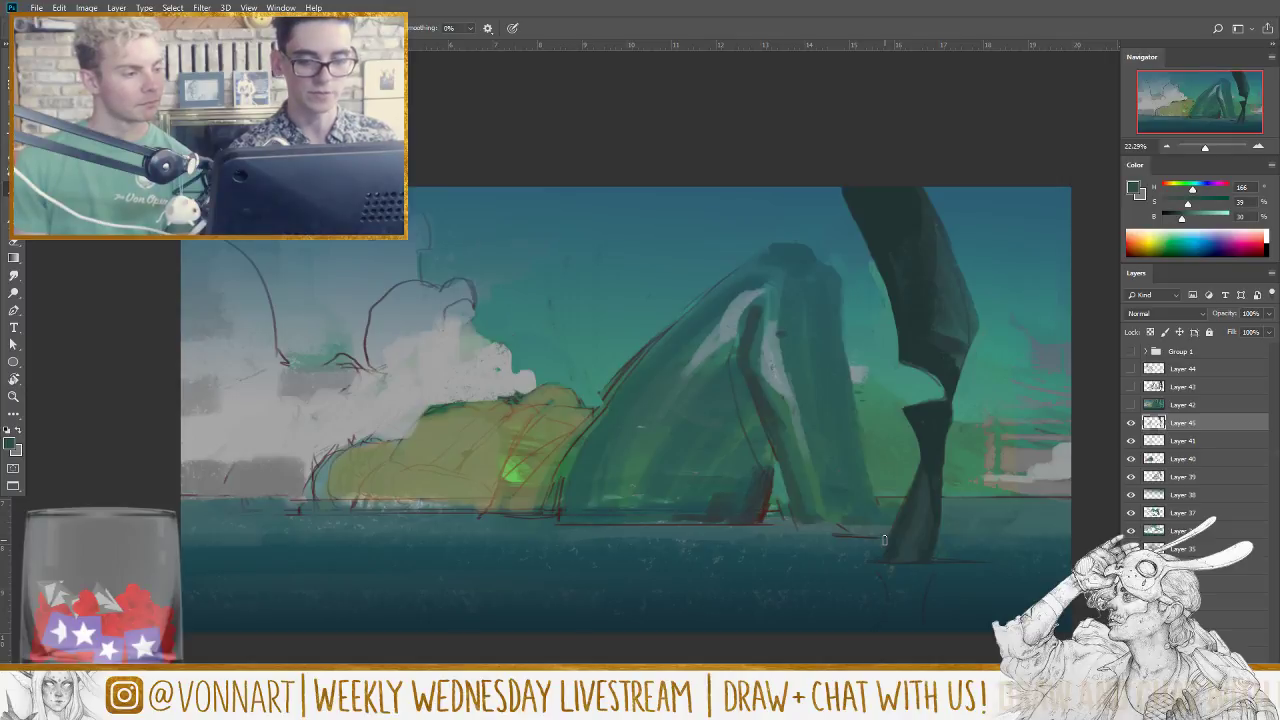
Step: On a new layer, paint dark teal strokes below the pillar's base, widening it
{"action": "key", "text": "ctrl+shift+alt+n"}
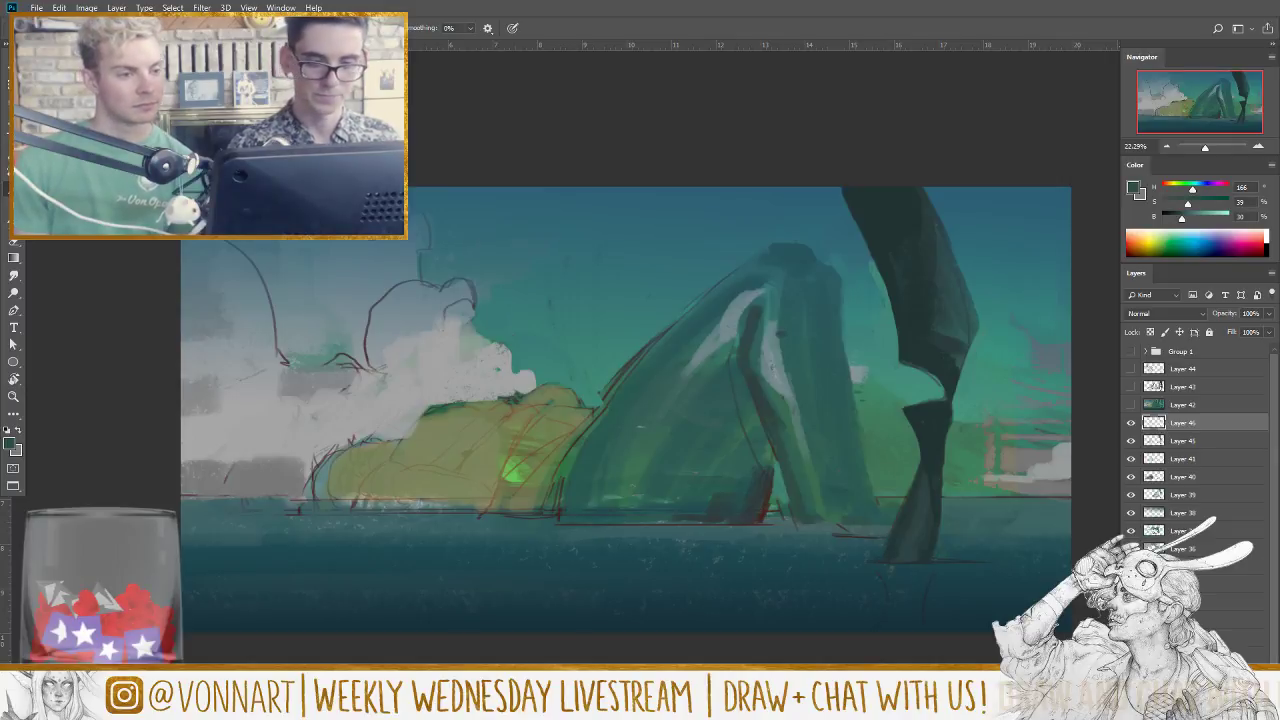
{"action": "left_click", "coordinate": [904, 533], "text": "alt"}
{"action": "left_click_drag", "start_coordinate": [906, 560], "coordinate": [908, 630]}
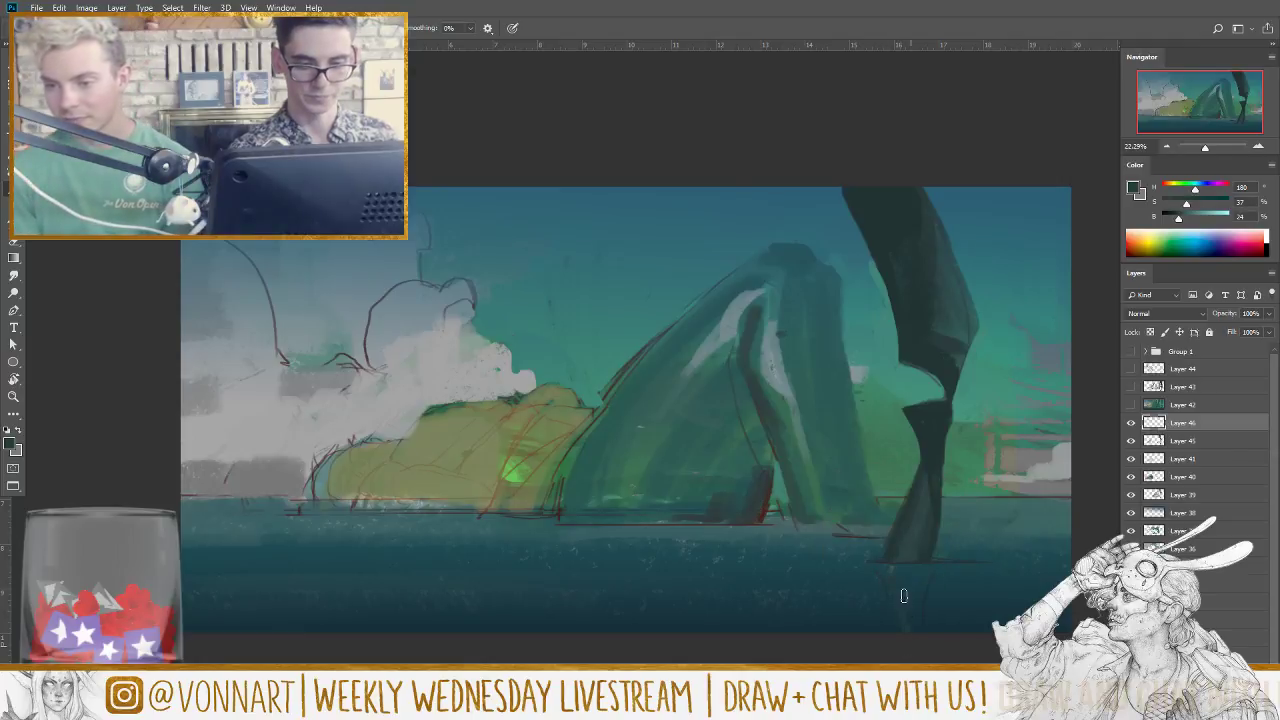
{"action": "left_click", "coordinate": [923, 560], "text": "alt"}
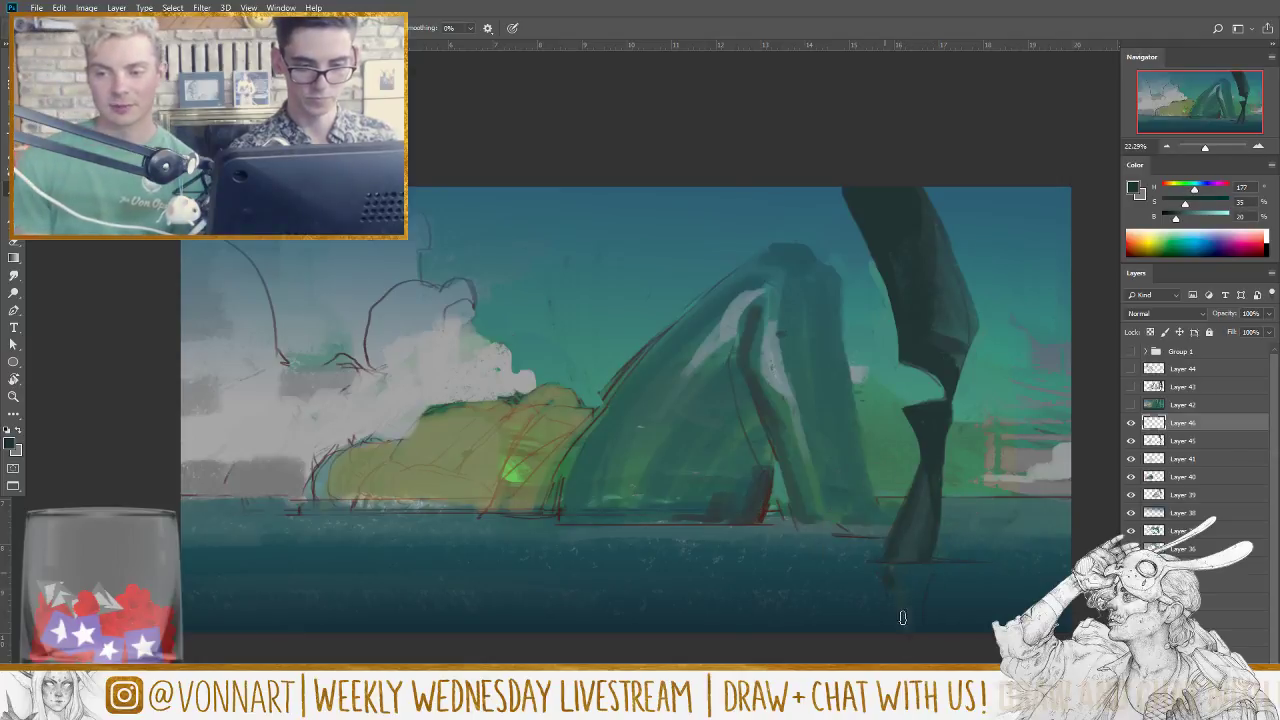
{"action": "left_click_drag", "start_coordinate": [888, 568], "coordinate": [926, 572]}
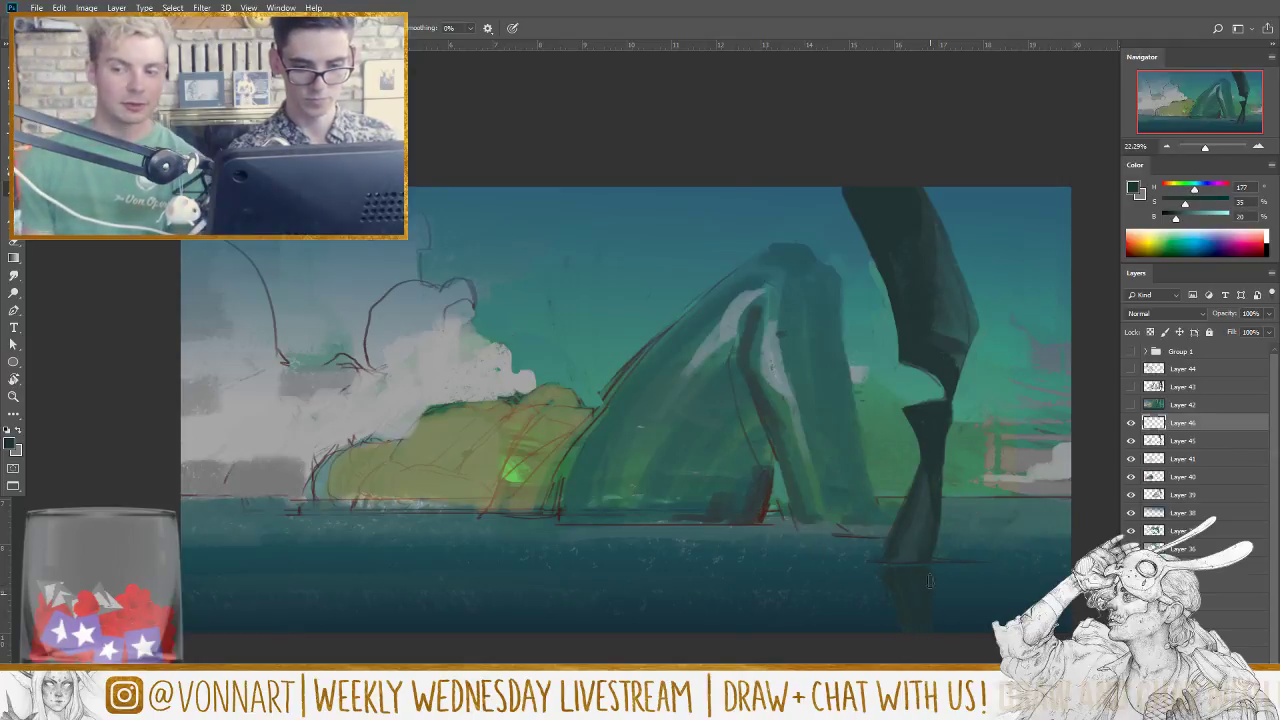
Step: Soften the dark reflection under the pillar with the Smudge tool
{"action": "key", "text": "r"}
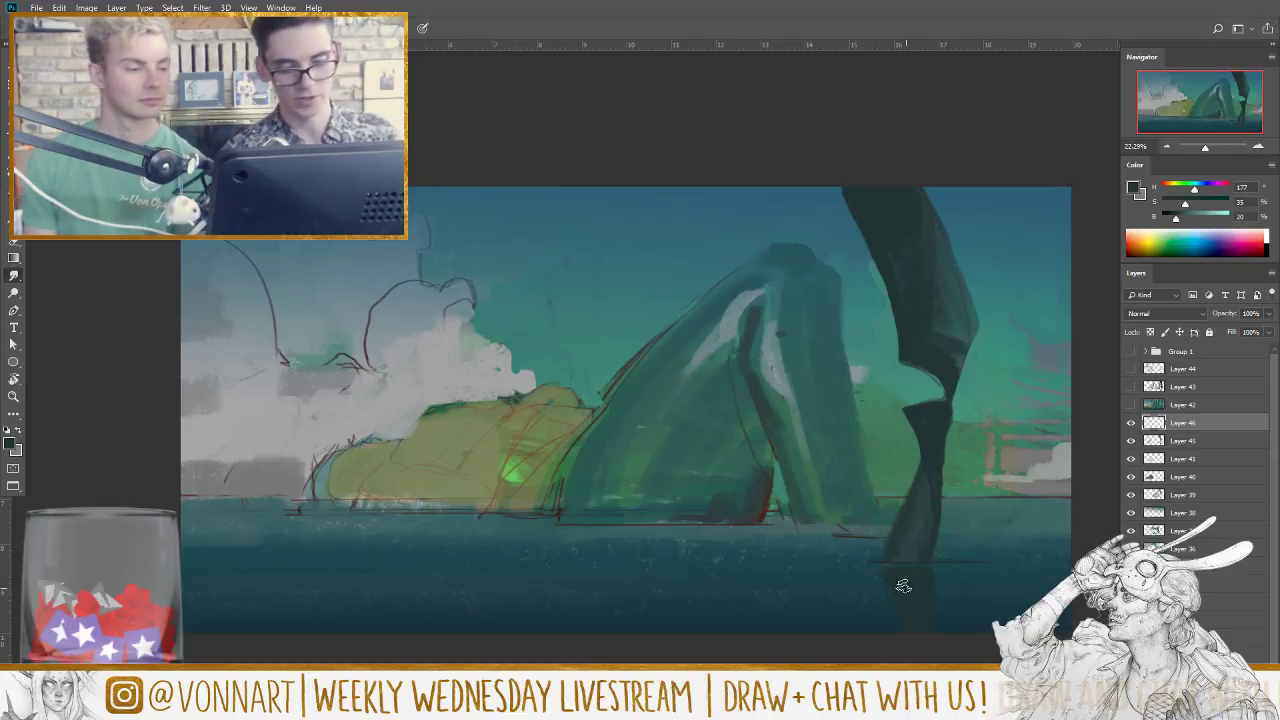
{"action": "mouse_move", "coordinate": [900, 586]}
{"action": "left_mouse_down"}
{"action": "mouse_move", "coordinate": [951, 571]}
{"action": "mouse_move", "coordinate": [851, 580]}
{"action": "mouse_move", "coordinate": [934, 580]}
{"action": "mouse_move", "coordinate": [891, 611]}
{"action": "mouse_move", "coordinate": [904, 608]}
{"action": "left_mouse_up"}
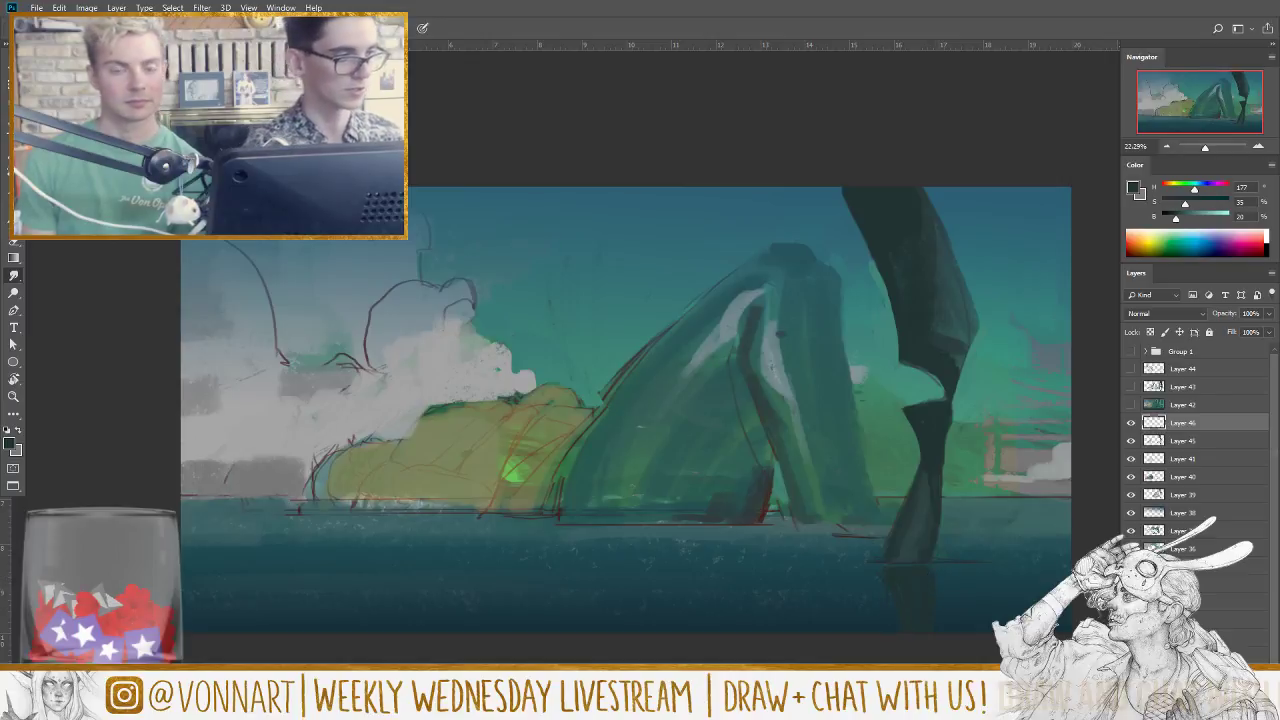
{"action": "left_click", "coordinate": [40, 28]}
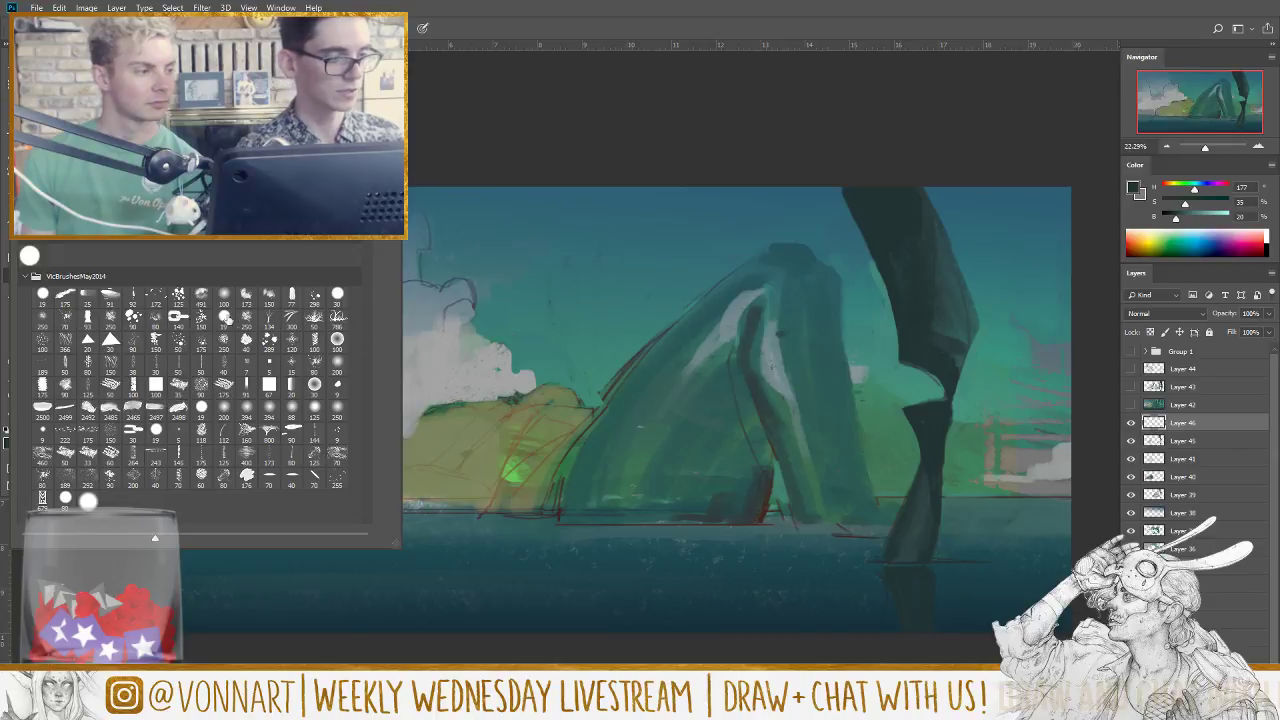
Step: Choose a brush preset and paint a short dark horizontal ripple beneath the pillar's base
{"action": "double_click", "coordinate": [220, 298]}
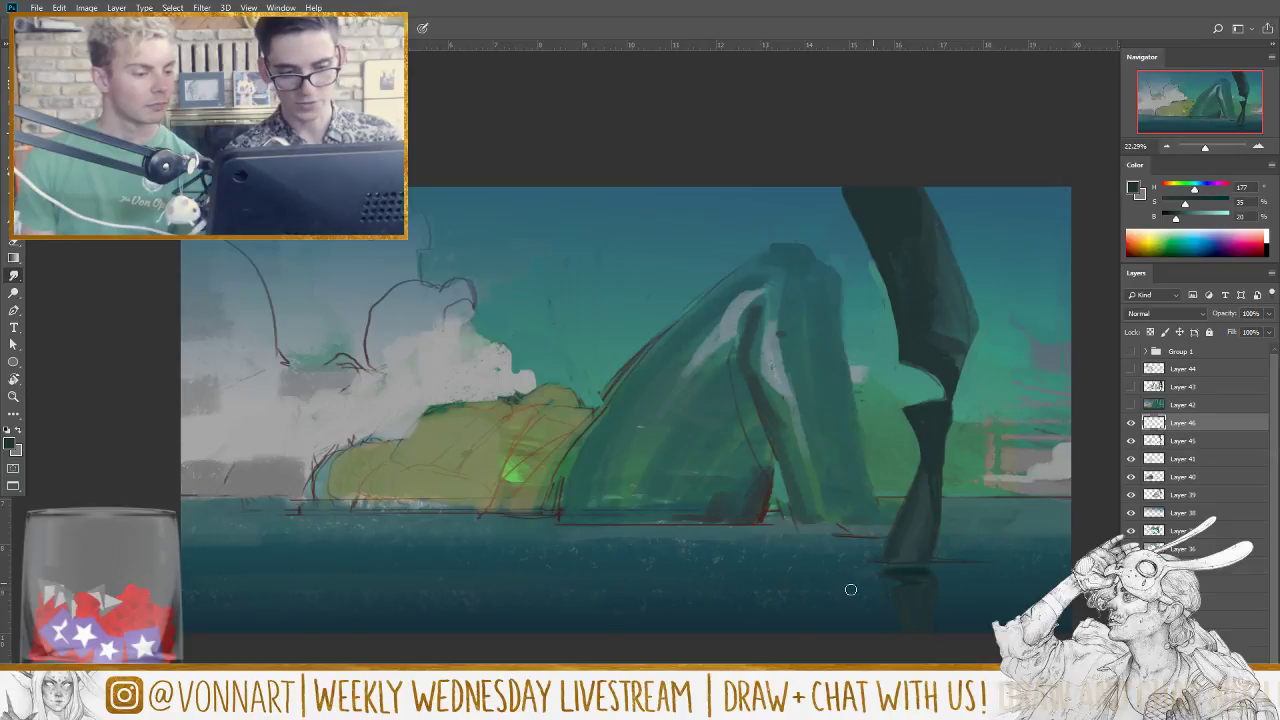
{"action": "left_click_drag", "start_coordinate": [943, 583], "coordinate": [962, 586]}
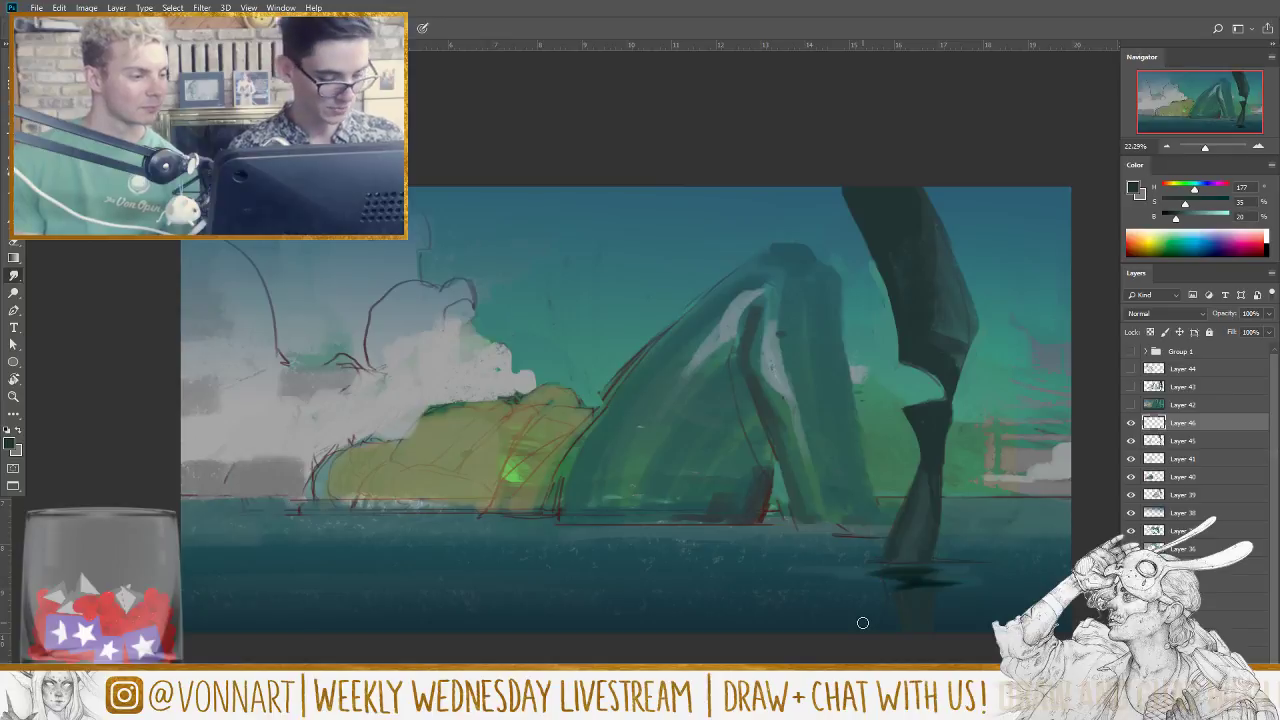
{"action": "key", "text": "b"}
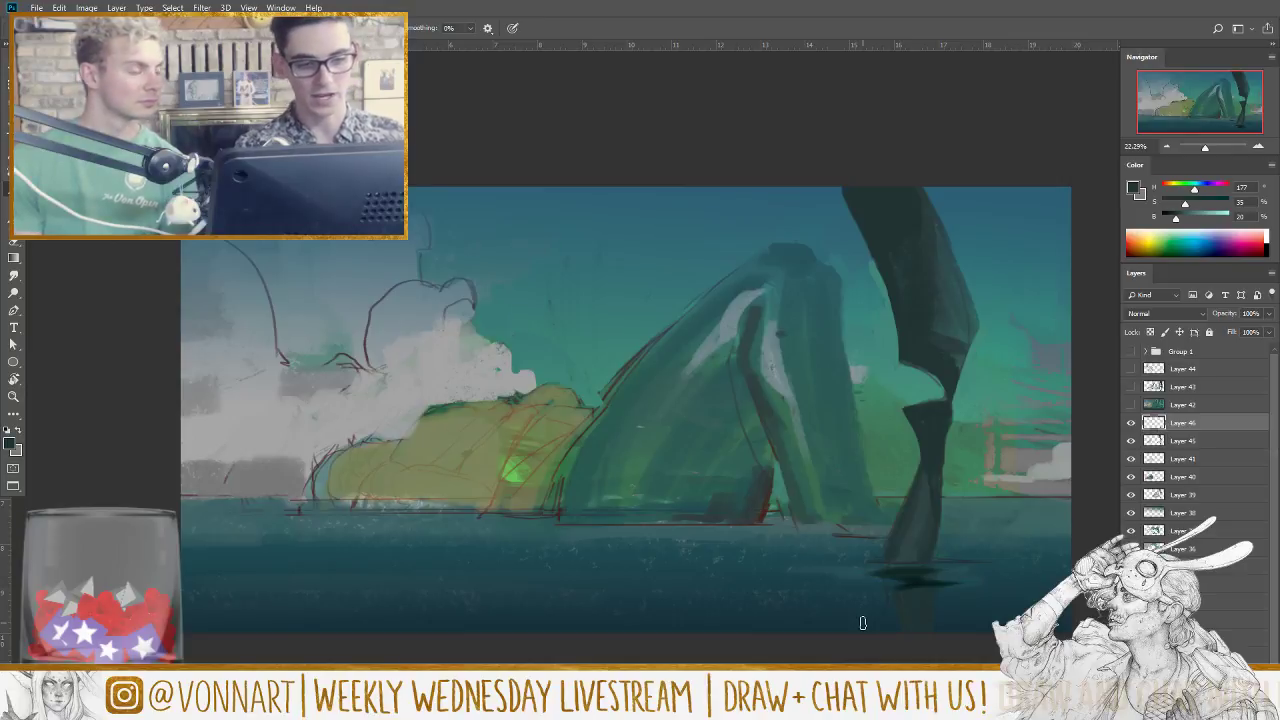
Step: Sample greens from the hill and a dark colour from the rock base, then lay a dark stroke below the rock
{"action": "left_click", "coordinate": [610, 370], "text": "alt"}
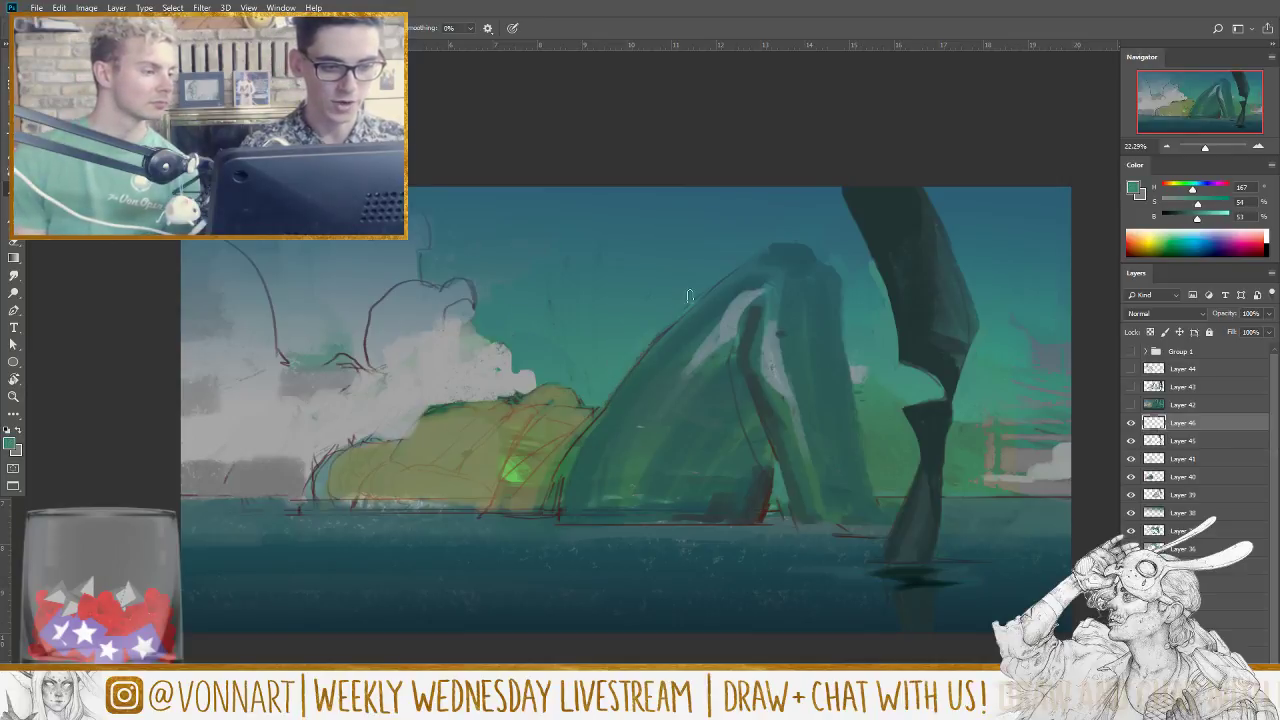
{"action": "left_click", "coordinate": [643, 372], "text": "alt"}
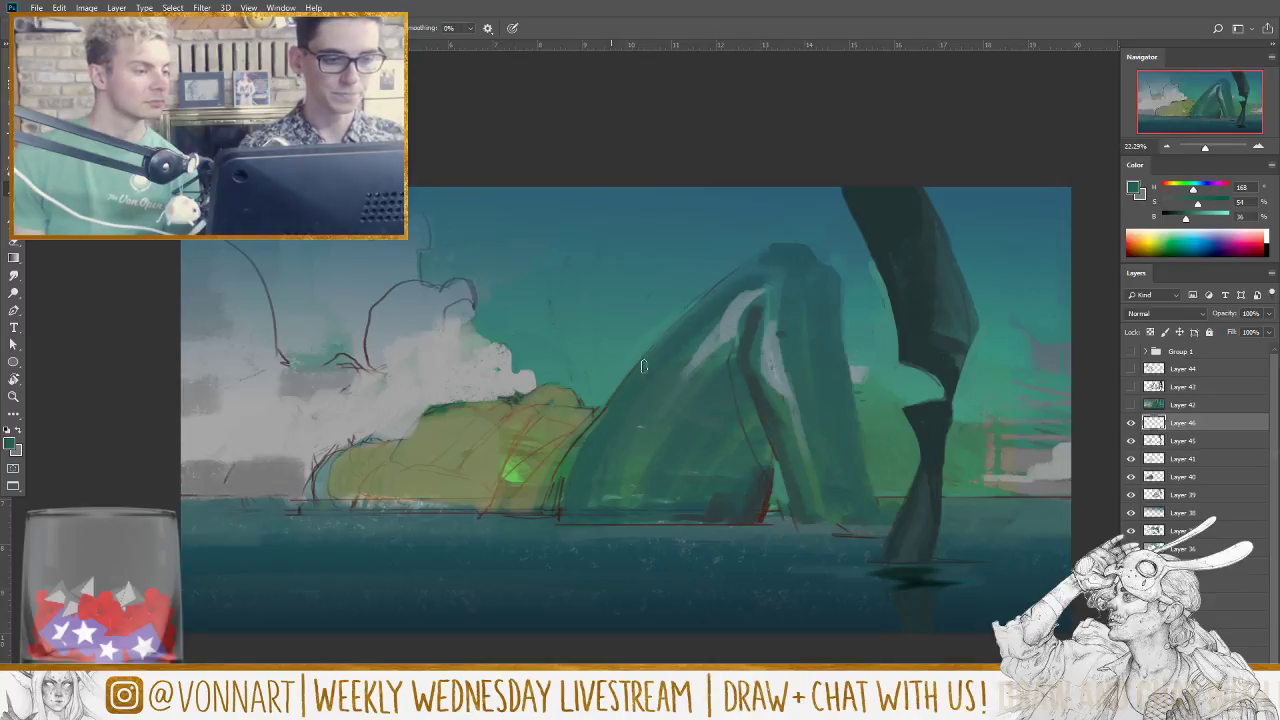
{"action": "left_click", "coordinate": [757, 515], "text": "alt"}
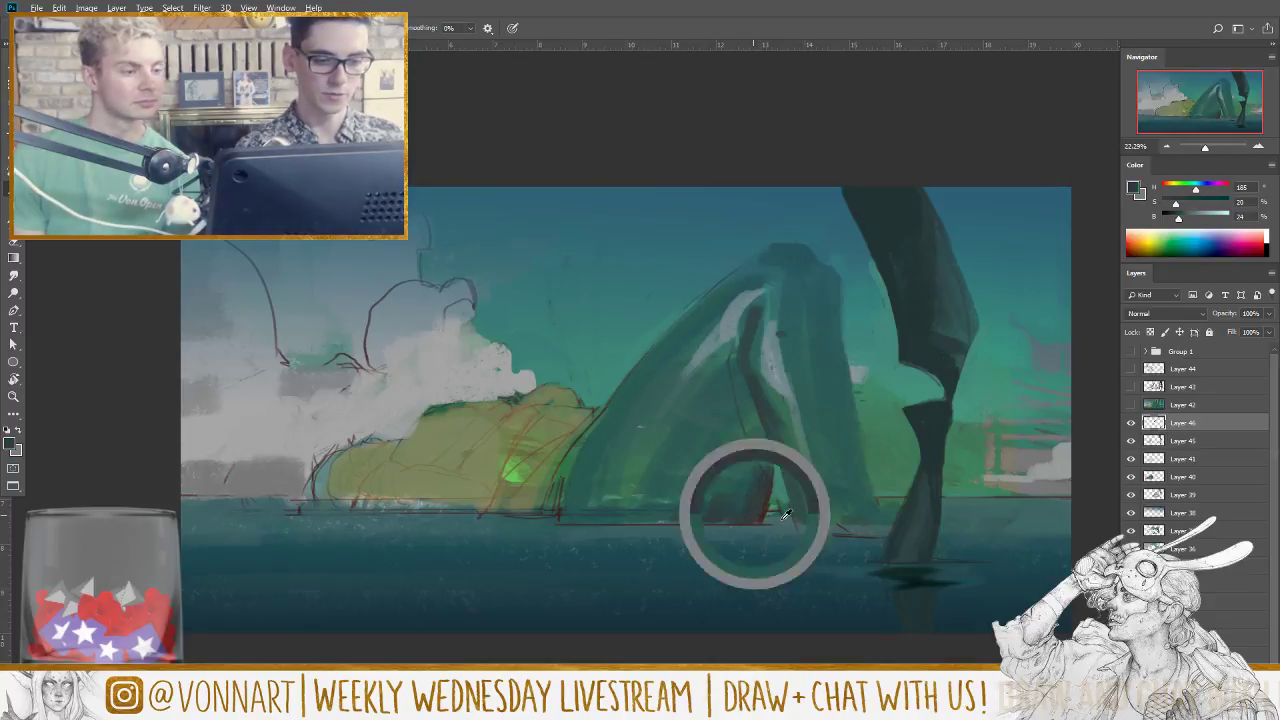
{"action": "left_click_drag", "start_coordinate": [758, 530], "coordinate": [766, 556]}
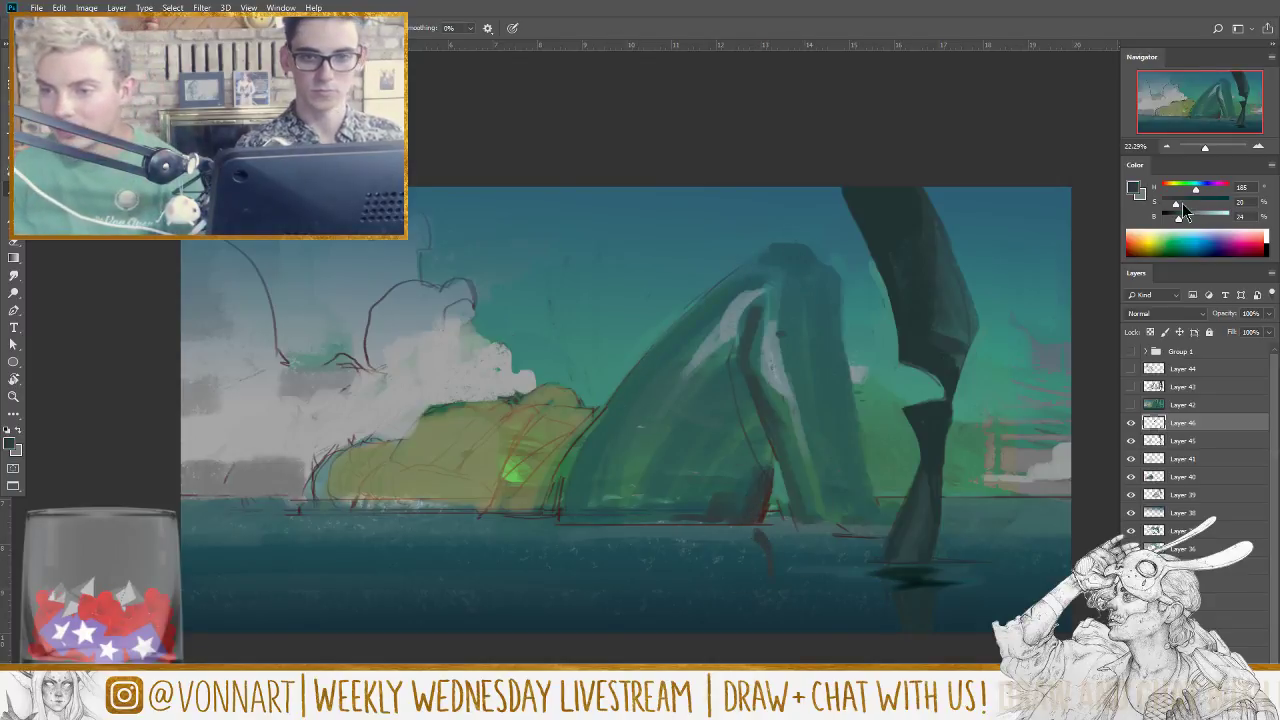
Step: Shift the hue to reddish-brown (29) and paint the hill's reflection across the water
{"action": "left_click", "coordinate": [1168, 190]}
{"action": "mouse_move", "coordinate": [758, 528]}
{"action": "left_mouse_down"}
{"action": "mouse_move", "coordinate": [811, 566]}
{"action": "mouse_move", "coordinate": [800, 538]}
{"action": "mouse_move", "coordinate": [796, 584]}
{"action": "left_mouse_up"}
{"action": "left_click_drag", "start_coordinate": [818, 540], "coordinate": [882, 534]}
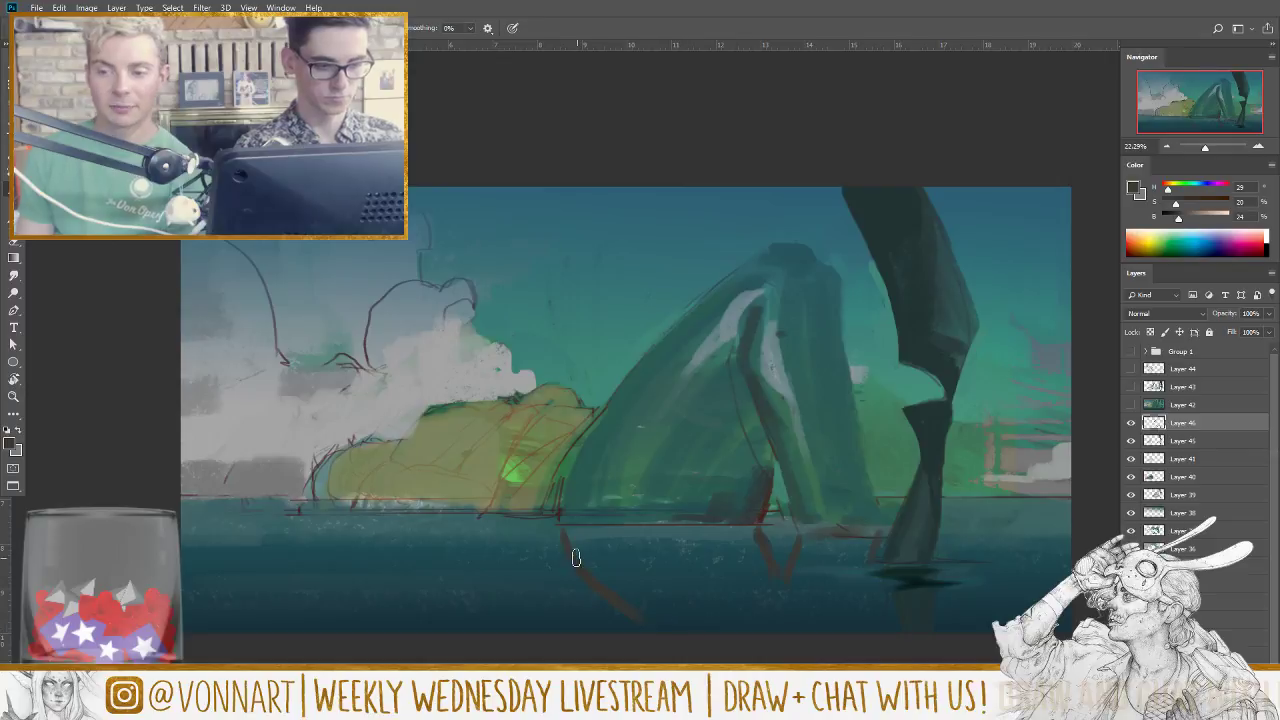
{"action": "left_click_drag", "start_coordinate": [565, 535], "coordinate": [640, 620]}
{"action": "mouse_move", "coordinate": [615, 546]}
{"action": "left_mouse_down"}
{"action": "mouse_move", "coordinate": [677, 557]}
{"action": "mouse_move", "coordinate": [594, 563]}
{"action": "mouse_move", "coordinate": [667, 609]}
{"action": "mouse_move", "coordinate": [642, 564]}
{"action": "mouse_move", "coordinate": [636, 592]}
{"action": "mouse_move", "coordinate": [696, 627]}
{"action": "mouse_move", "coordinate": [746, 557]}
{"action": "mouse_move", "coordinate": [758, 554]}
{"action": "mouse_move", "coordinate": [793, 582]}
{"action": "left_mouse_up"}
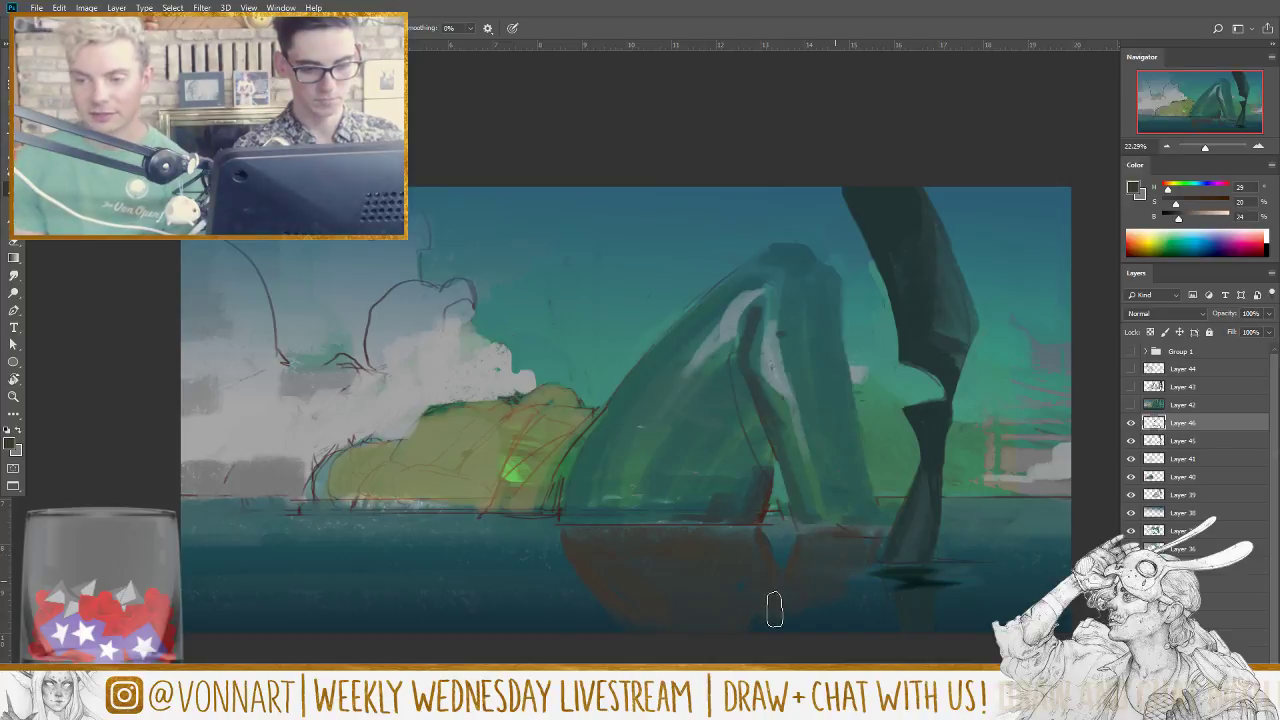
Step: Darken the colour to brightness 14, add a dark diagonal water stroke, and view in greyscale
{"action": "left_click_drag", "start_coordinate": [1178, 216], "coordinate": [1172, 216]}
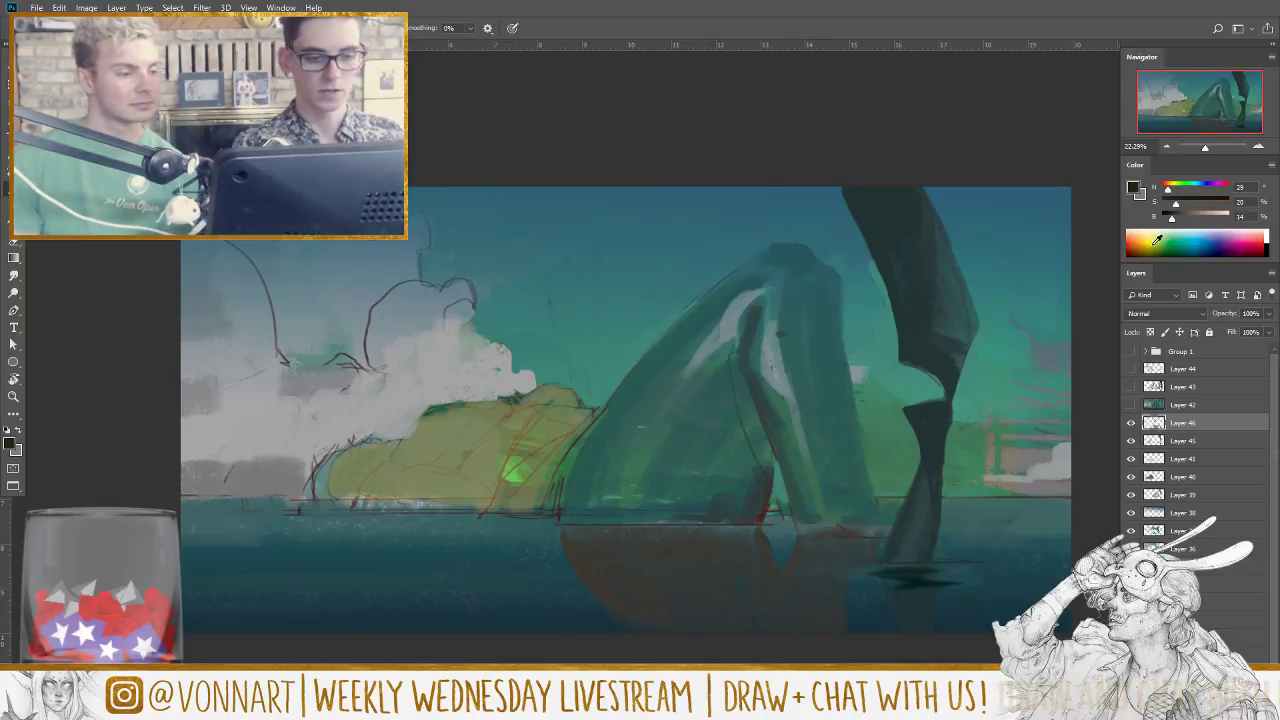
{"action": "mouse_move", "coordinate": [571, 543]}
{"action": "left_mouse_down"}
{"action": "mouse_move", "coordinate": [632, 623]}
{"action": "mouse_move", "coordinate": [574, 538]}
{"action": "mouse_move", "coordinate": [736, 556]}
{"action": "mouse_move", "coordinate": [609, 565]}
{"action": "mouse_move", "coordinate": [673, 624]}
{"action": "mouse_move", "coordinate": [666, 571]}
{"action": "mouse_move", "coordinate": [655, 608]}
{"action": "mouse_move", "coordinate": [670, 616]}
{"action": "mouse_move", "coordinate": [775, 595]}
{"action": "mouse_move", "coordinate": [755, 558]}
{"action": "mouse_move", "coordinate": [725, 583]}
{"action": "mouse_move", "coordinate": [740, 621]}
{"action": "mouse_move", "coordinate": [811, 556]}
{"action": "mouse_move", "coordinate": [787, 606]}
{"action": "mouse_move", "coordinate": [855, 555]}
{"action": "mouse_move", "coordinate": [816, 587]}
{"action": "mouse_move", "coordinate": [809, 627]}
{"action": "mouse_move", "coordinate": [736, 635]}
{"action": "left_mouse_up"}
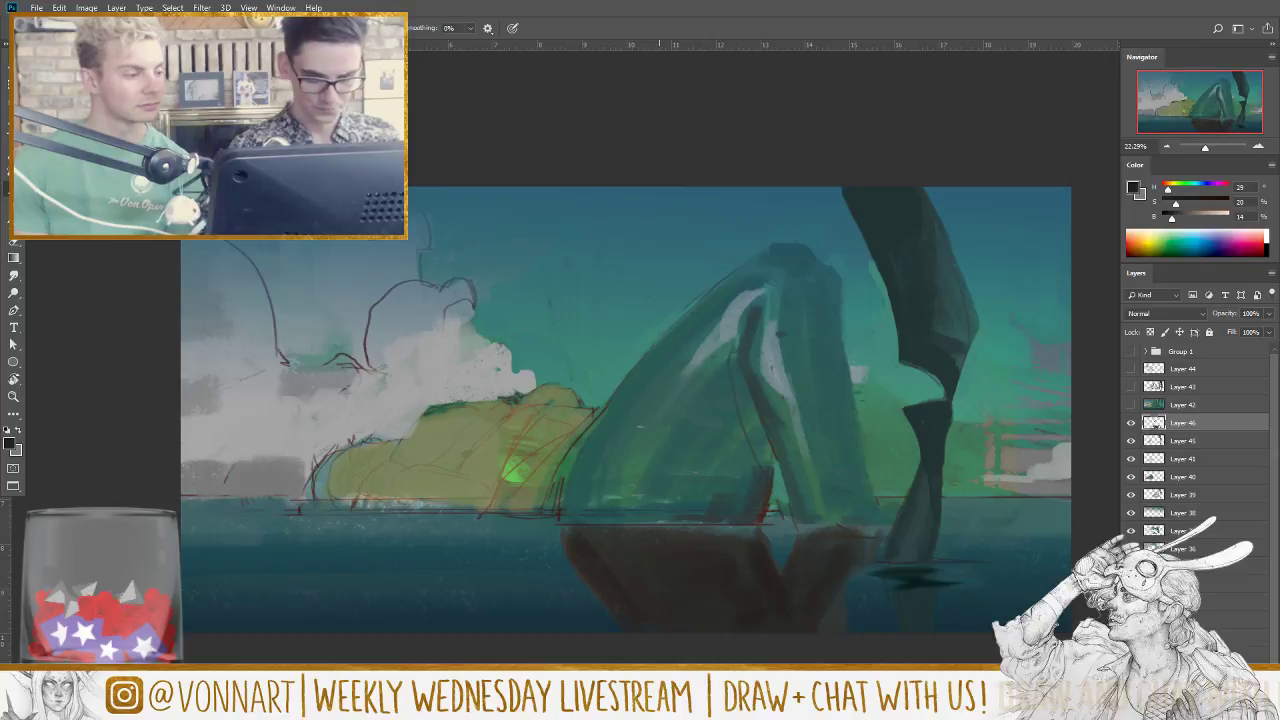
{"action": "key", "text": "ctrl+y"}
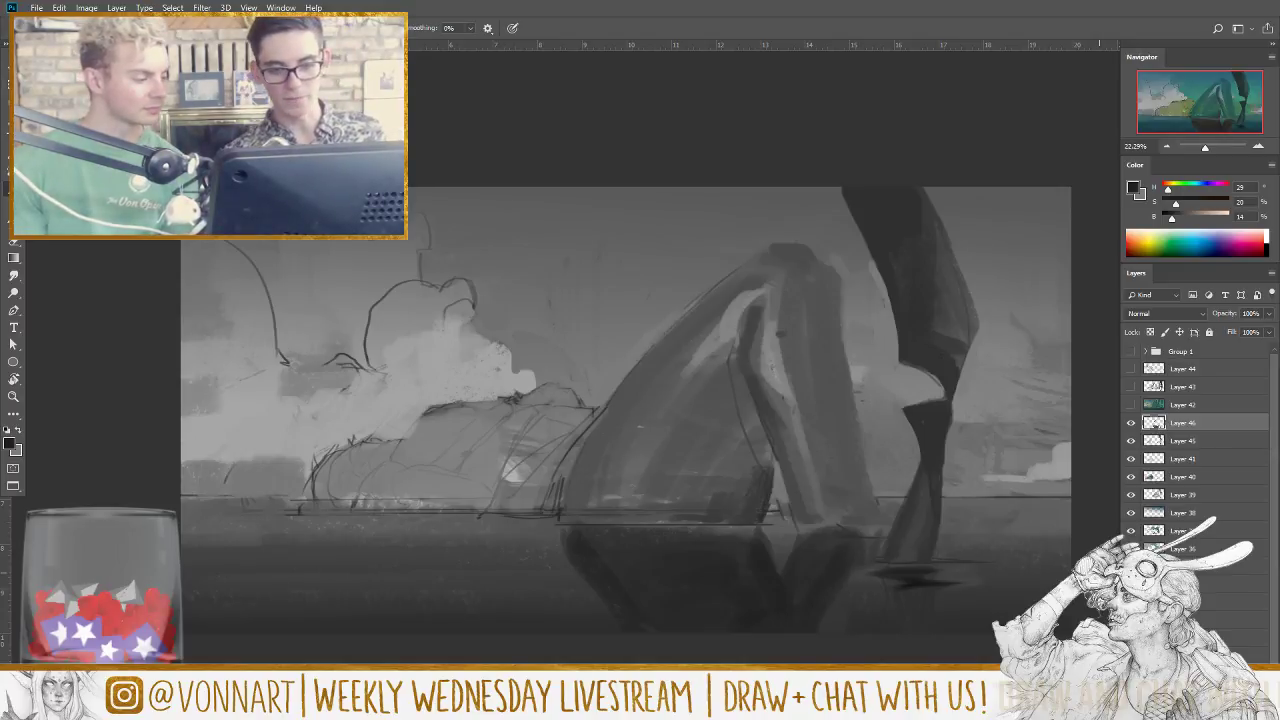
Step: Set a custom proof condition simulating Dot Gain 20% greyscale
{"action": "left_click", "coordinate": [247, 7]}
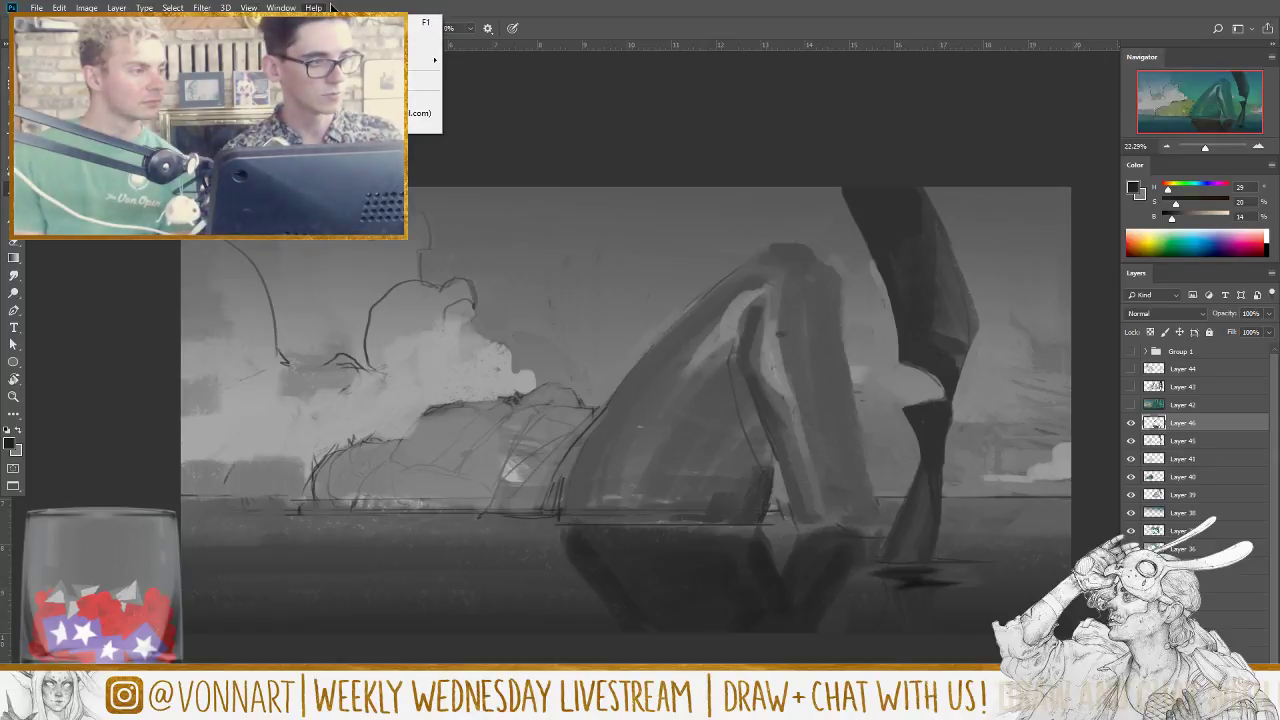
{"action": "mouse_move", "coordinate": [283, 8]}
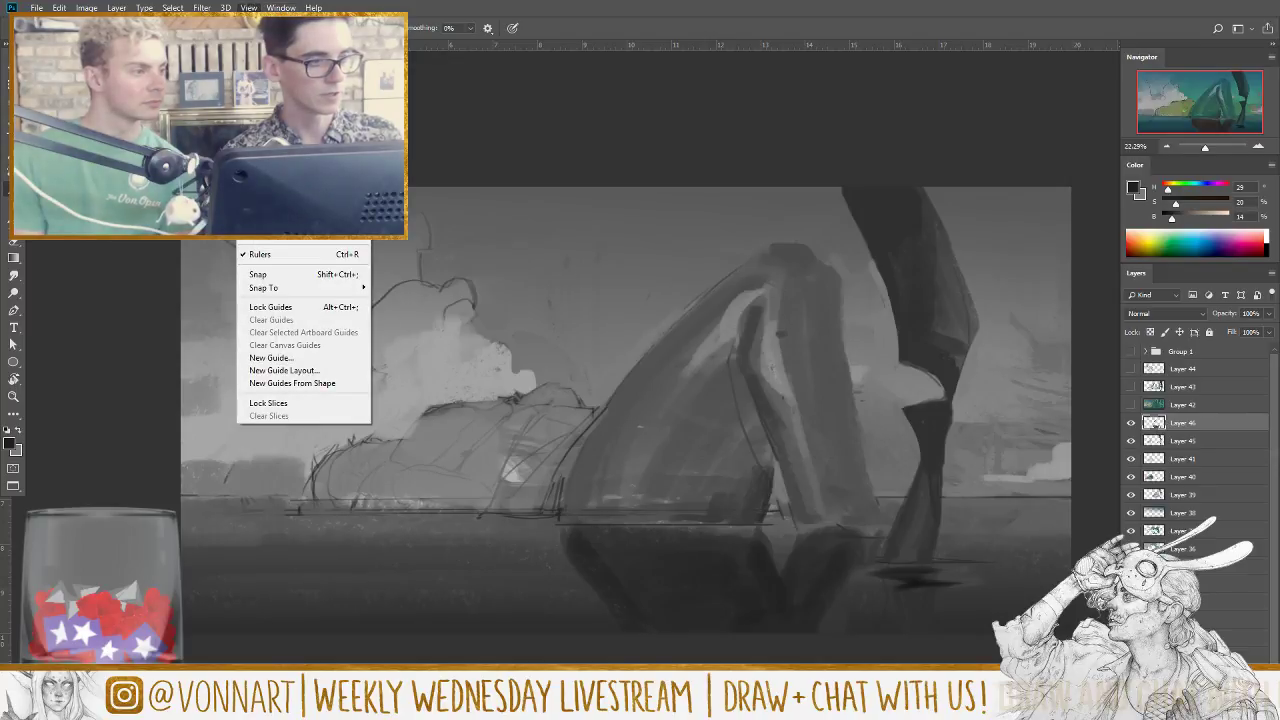
{"action": "left_click", "coordinate": [395, 30]}
{"action": "left_click", "coordinate": [590, 212]}
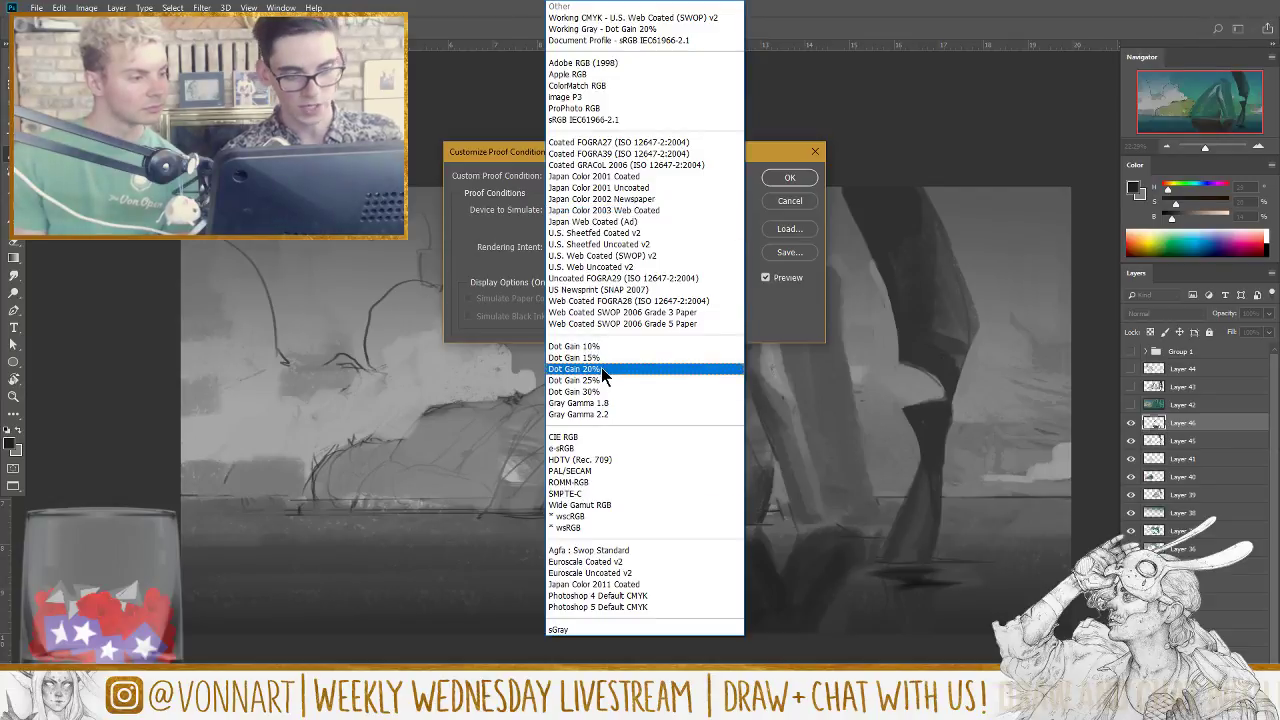
{"action": "left_click", "coordinate": [601, 369]}
{"action": "left_click", "coordinate": [790, 177]}
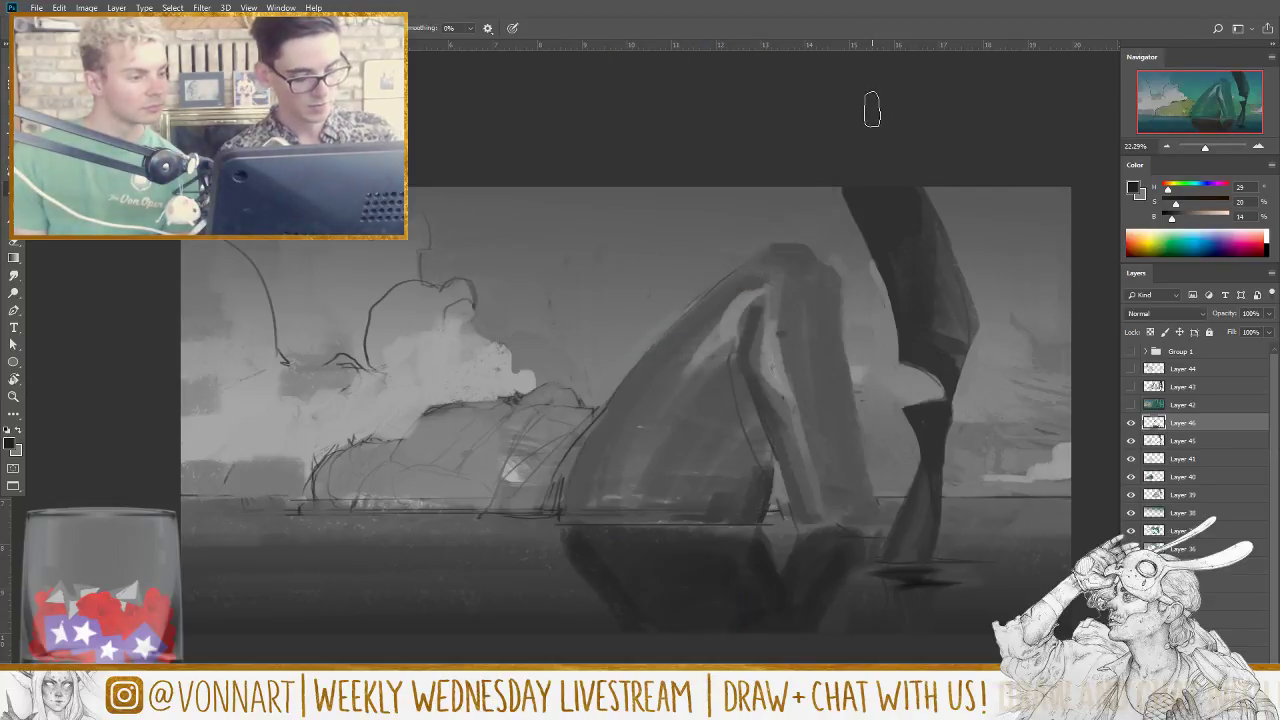
Step: Toggle the Dot Gain 20% proof off and on to compare values, then pick the Eraser
{"action": "key", "text": "ctrl+y"}
{"action": "key", "text": "ctrl+y"}
{"action": "key", "text": "ctrl+y"}
{"action": "key", "text": "ctrl+y"}
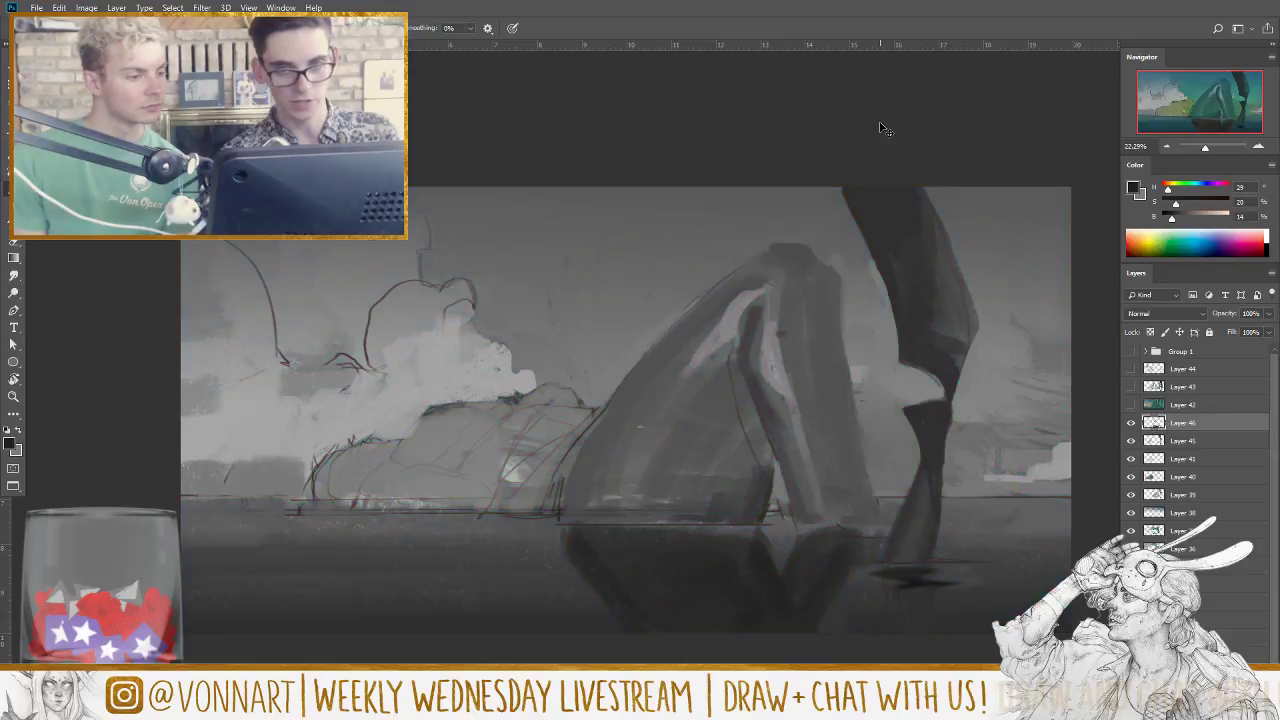
{"action": "key", "text": "ctrl+y"}
{"action": "key", "text": "ctrl+y"}
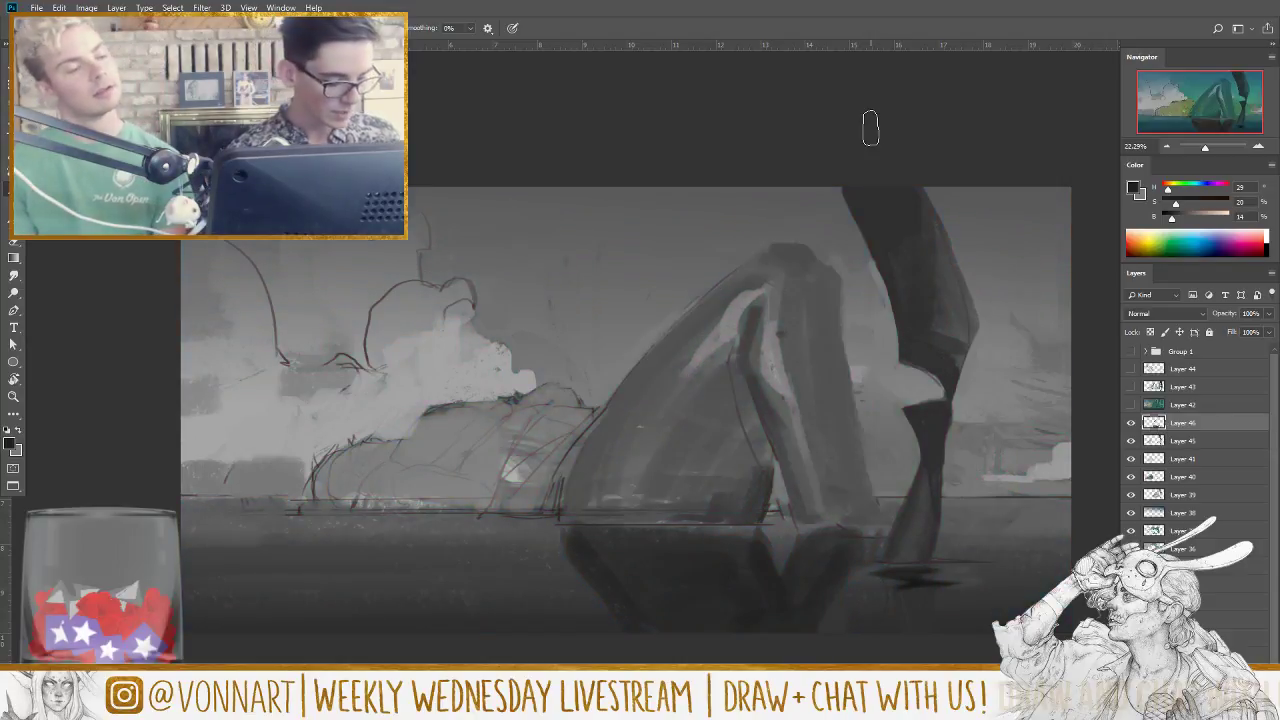
{"action": "key", "text": "e"}
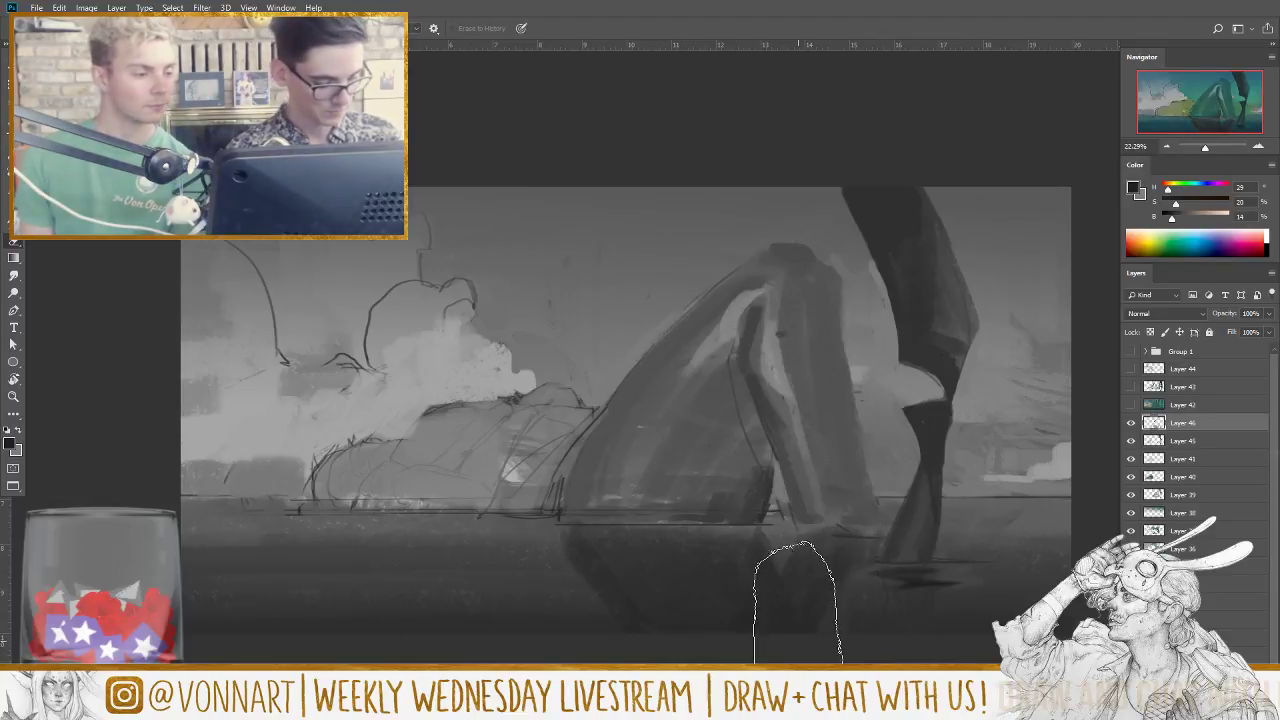
Step: Darken the reflection under the rock, toggling greyscale proof to compare with full colour
{"action": "key", "text": "r"}
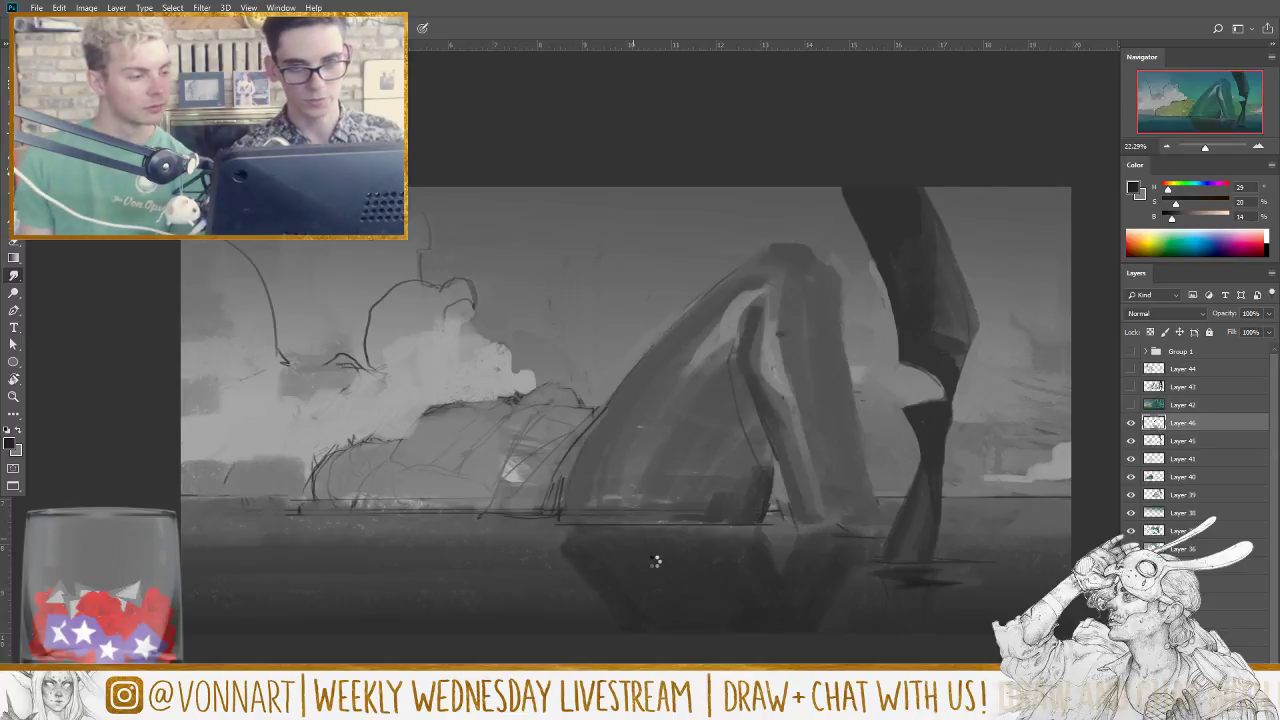
{"action": "left_click_drag", "start_coordinate": [653, 564], "coordinate": [654, 562]}
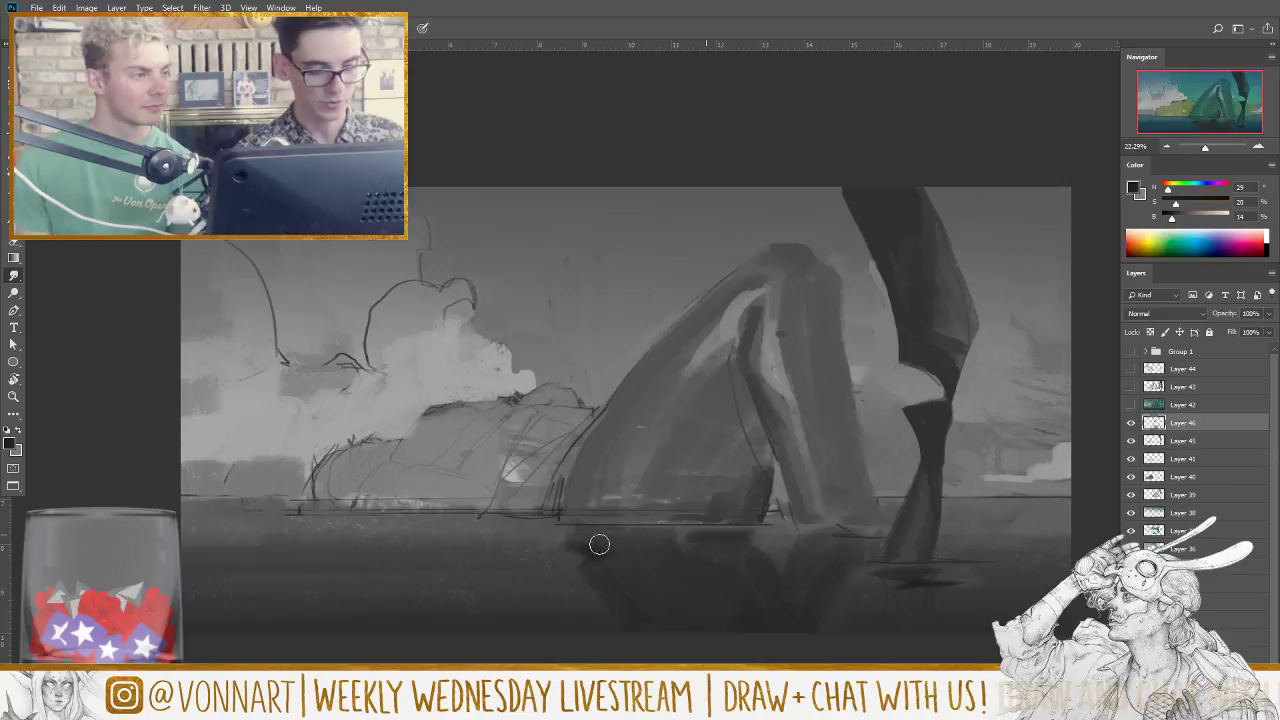
{"action": "key", "text": "ctrl+y"}
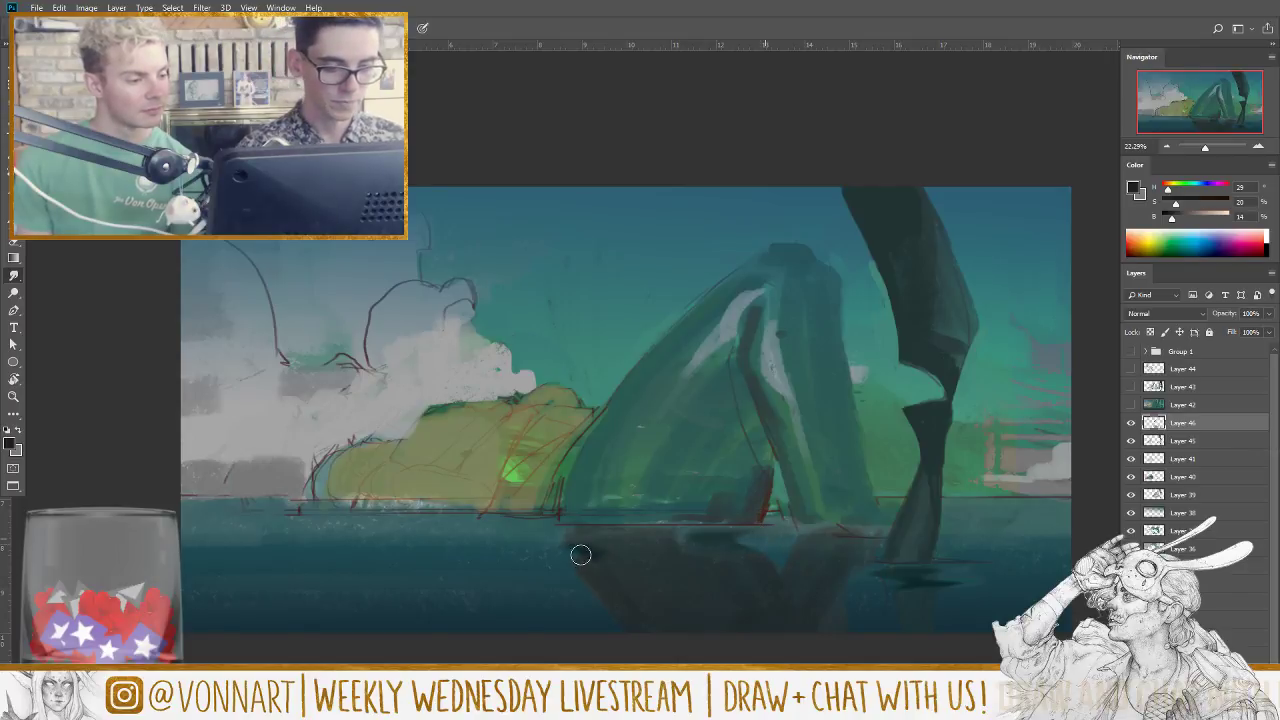
{"action": "key", "text": "ctrl+y"}
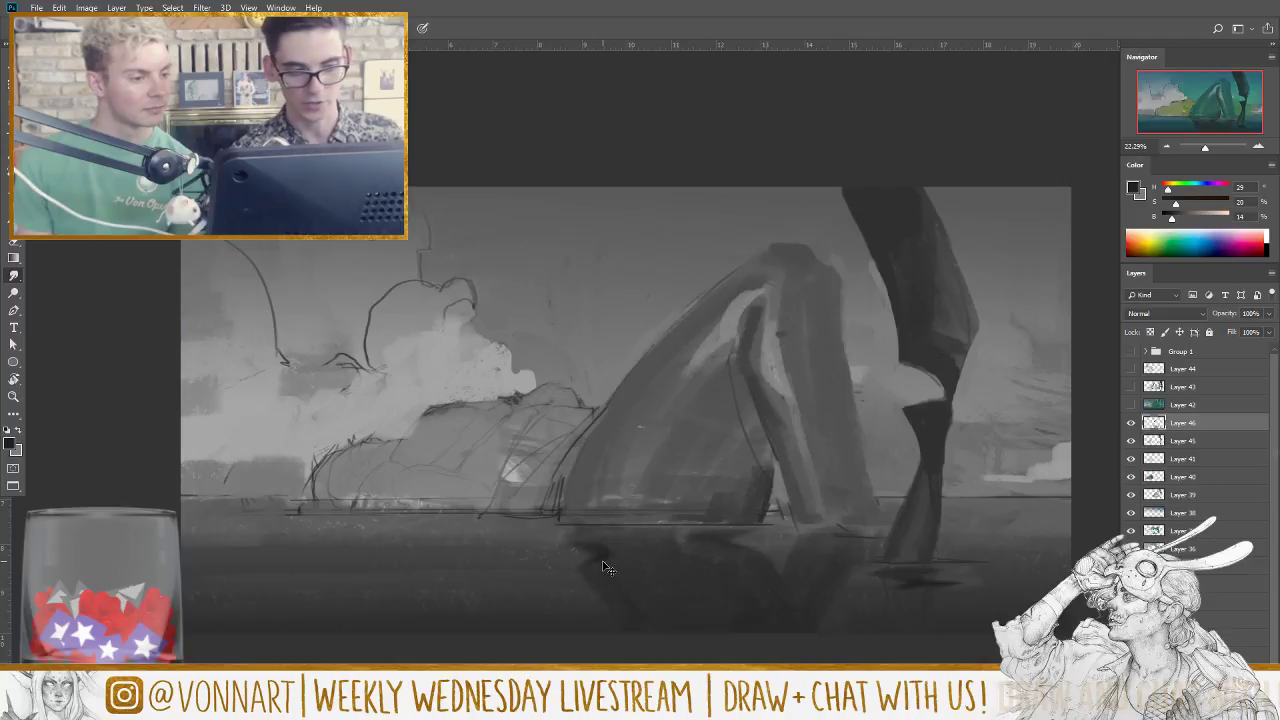
{"action": "key", "text": "ctrl+y"}
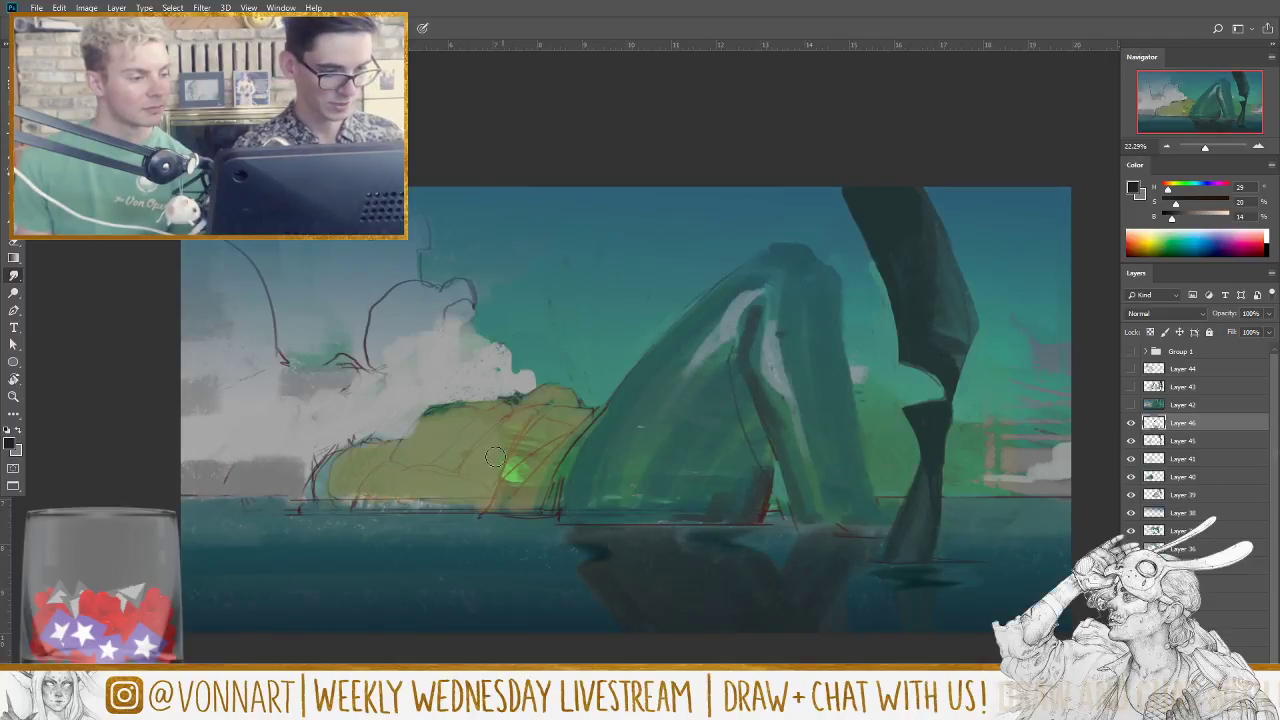
Step: Sample green and select the first round brush preset, undoing the test strokes
{"action": "key", "text": "r"}
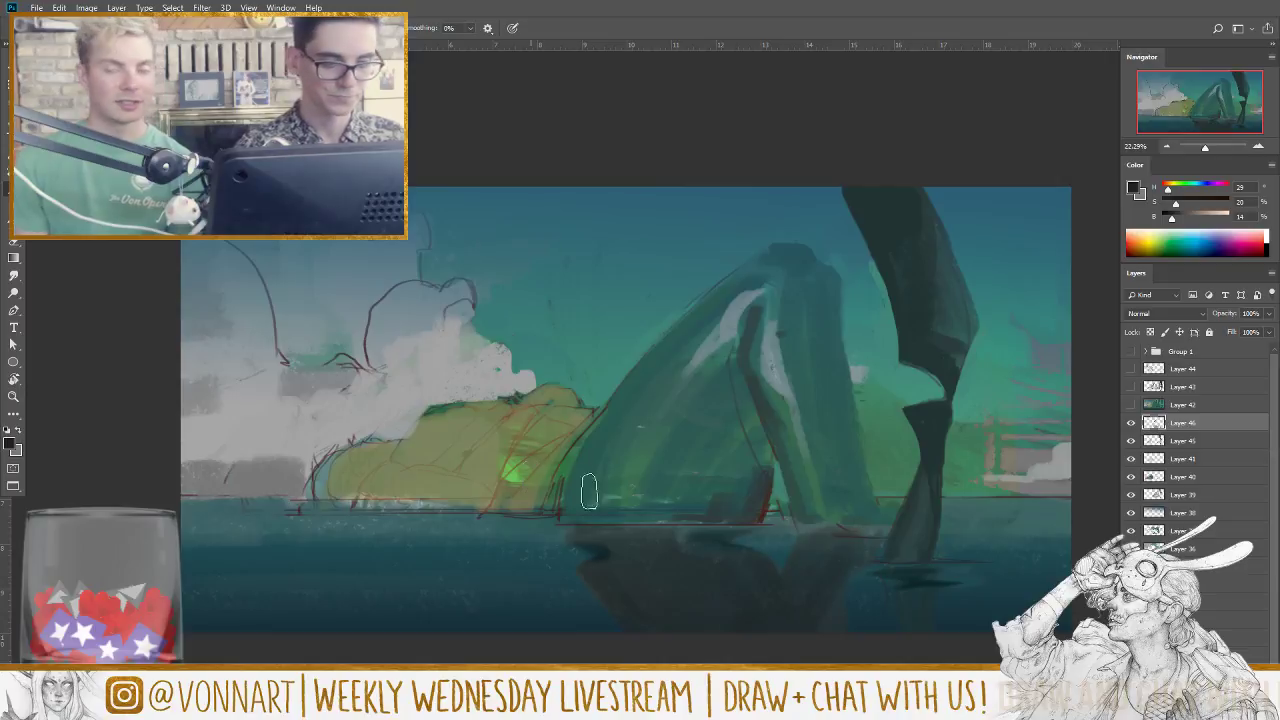
{"action": "left_click", "coordinate": [532, 460], "text": "alt"}
{"action": "key", "text": "F5"}
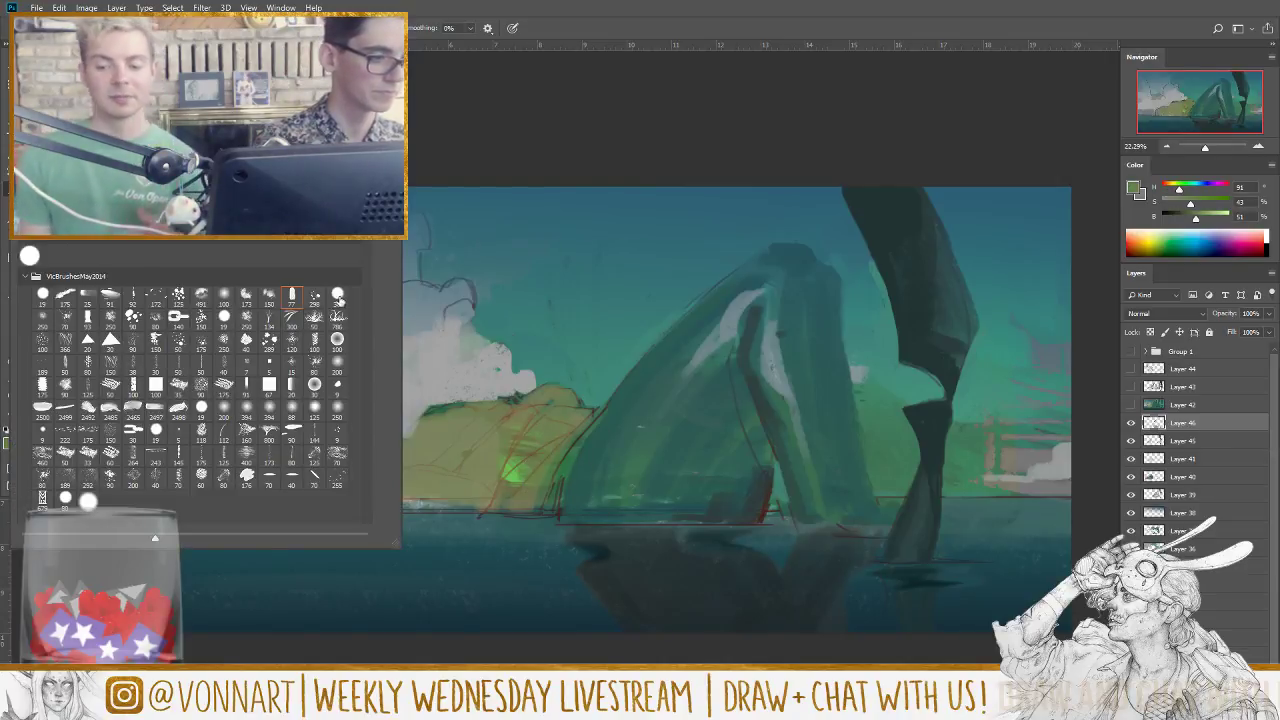
{"action": "key", "text": "F5"}
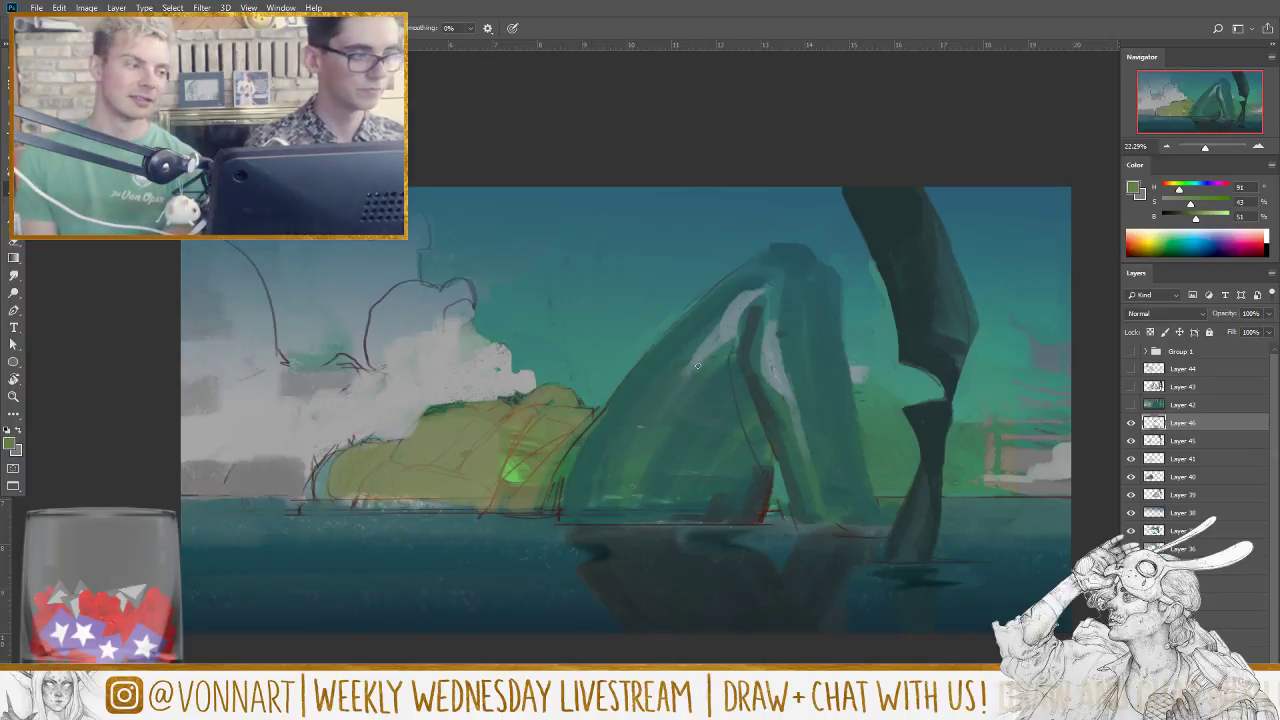
{"action": "mouse_move", "coordinate": [580, 316]}
{"action": "left_mouse_down"}
{"action": "mouse_move", "coordinate": [653, 292]}
{"action": "mouse_move", "coordinate": [705, 250]}
{"action": "left_mouse_up"}
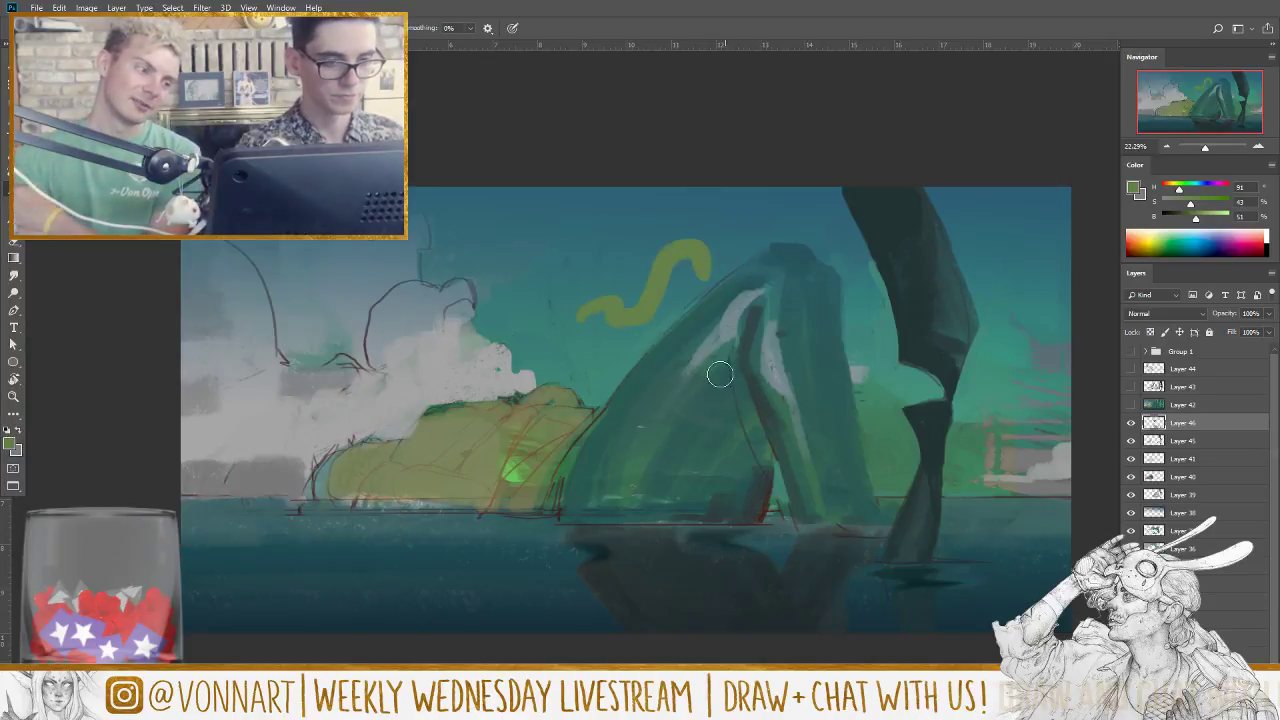
{"action": "key", "text": "ctrl+z"}
{"action": "key", "text": "F5"}
{"action": "left_click", "coordinate": [43, 297]}
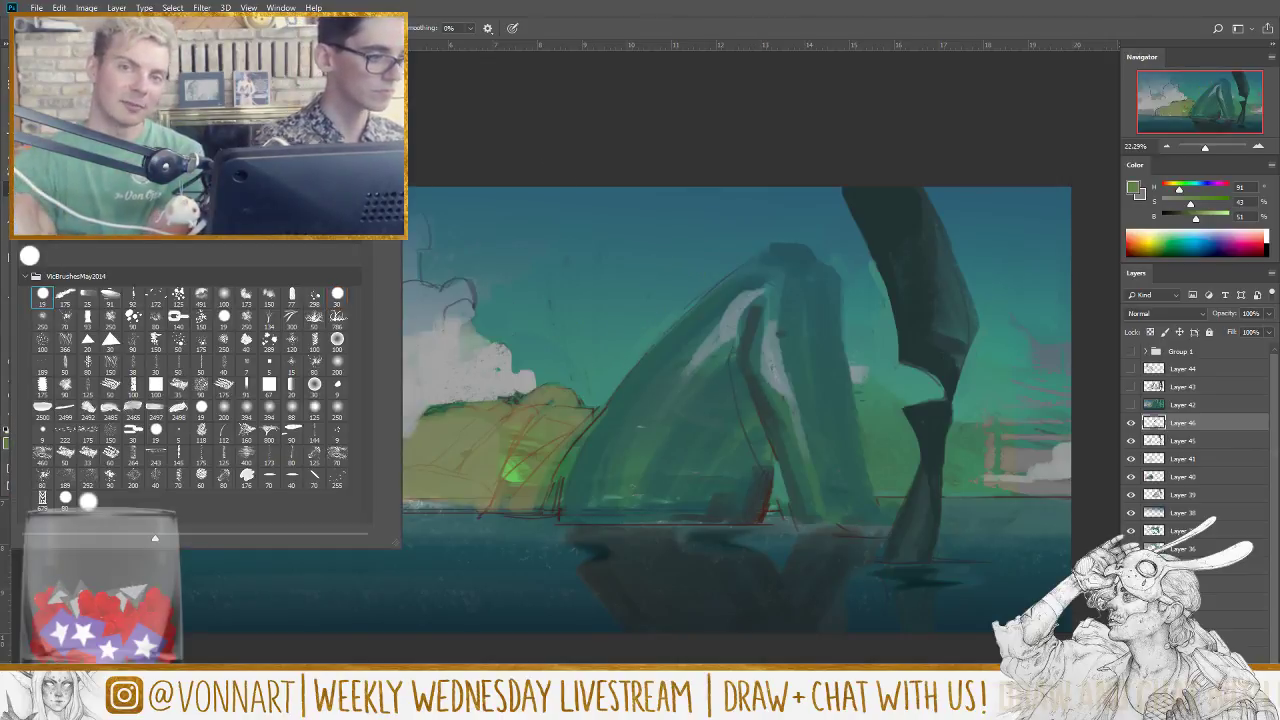
{"action": "key", "text": "F5"}
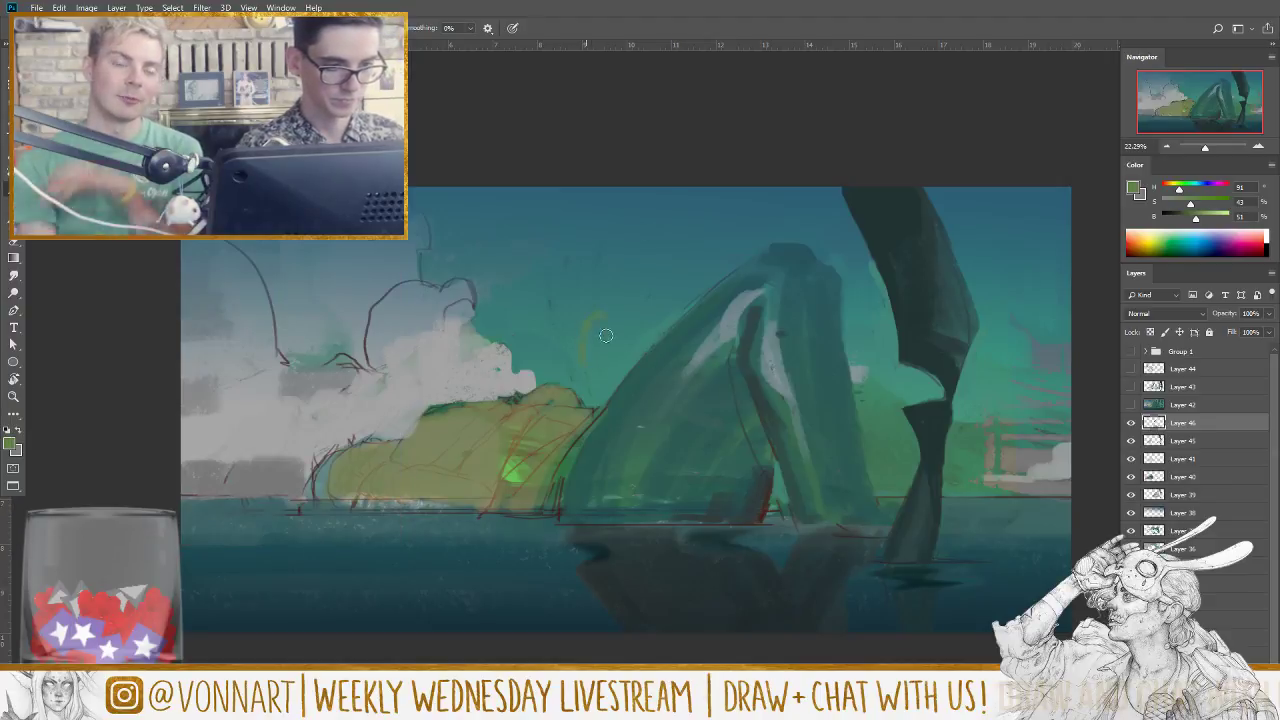
{"action": "mouse_move", "coordinate": [622, 300]}
{"action": "left_mouse_down"}
{"action": "mouse_move", "coordinate": [728, 313]}
{"action": "mouse_move", "coordinate": [705, 460]}
{"action": "left_mouse_up"}
{"action": "key", "text": "ctrl+z"}
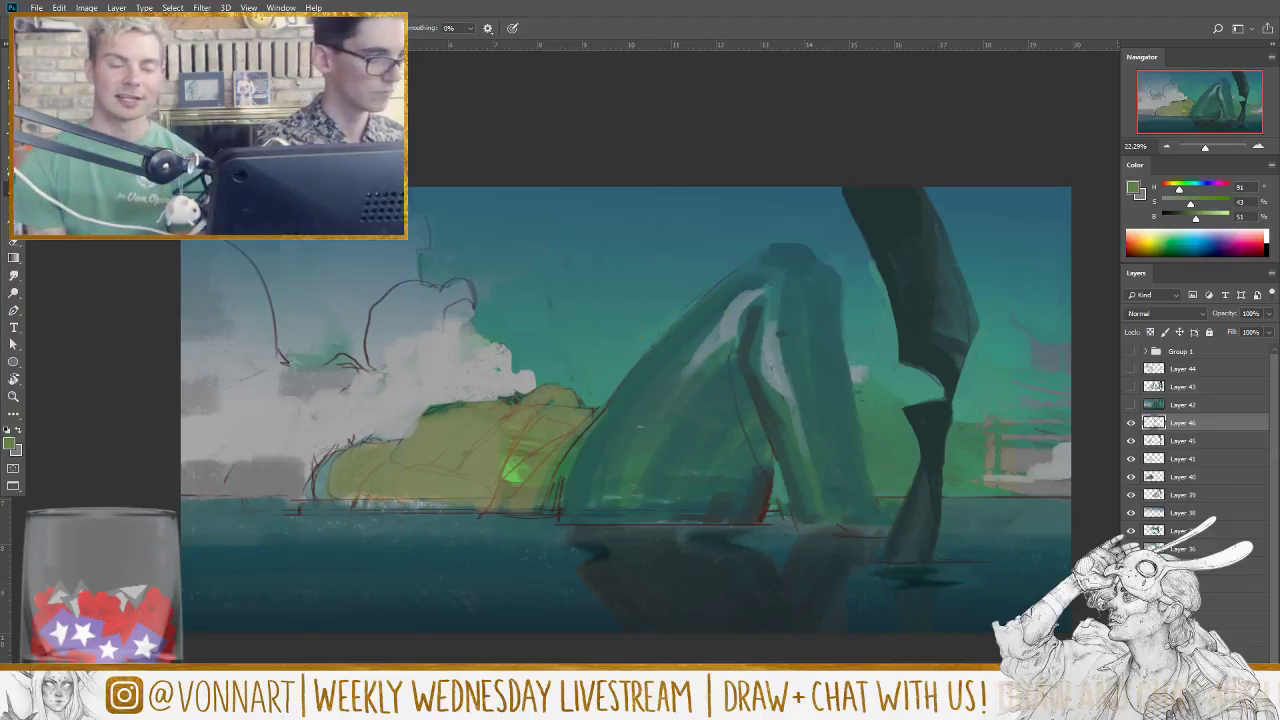
Step: Undo another test stroke, sample a colour, and shift its hue to a warm tan (37)
{"action": "key", "text": "F5"}
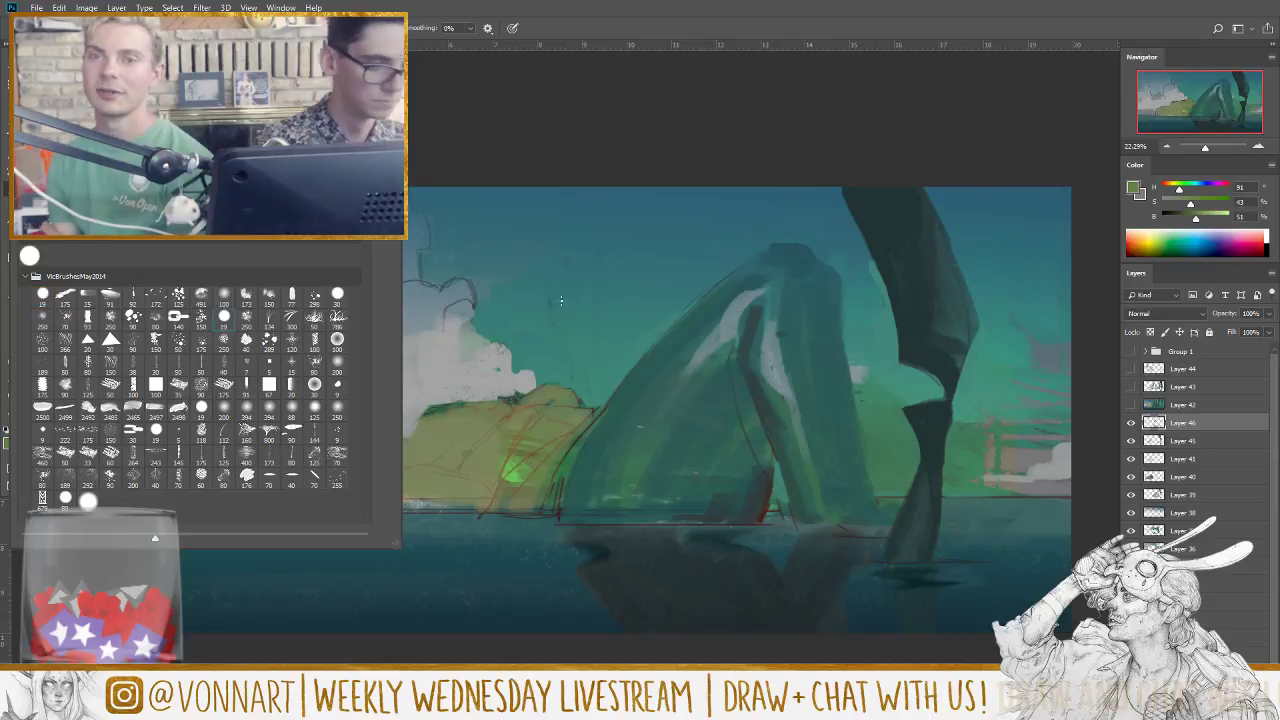
{"action": "key", "text": "F5"}
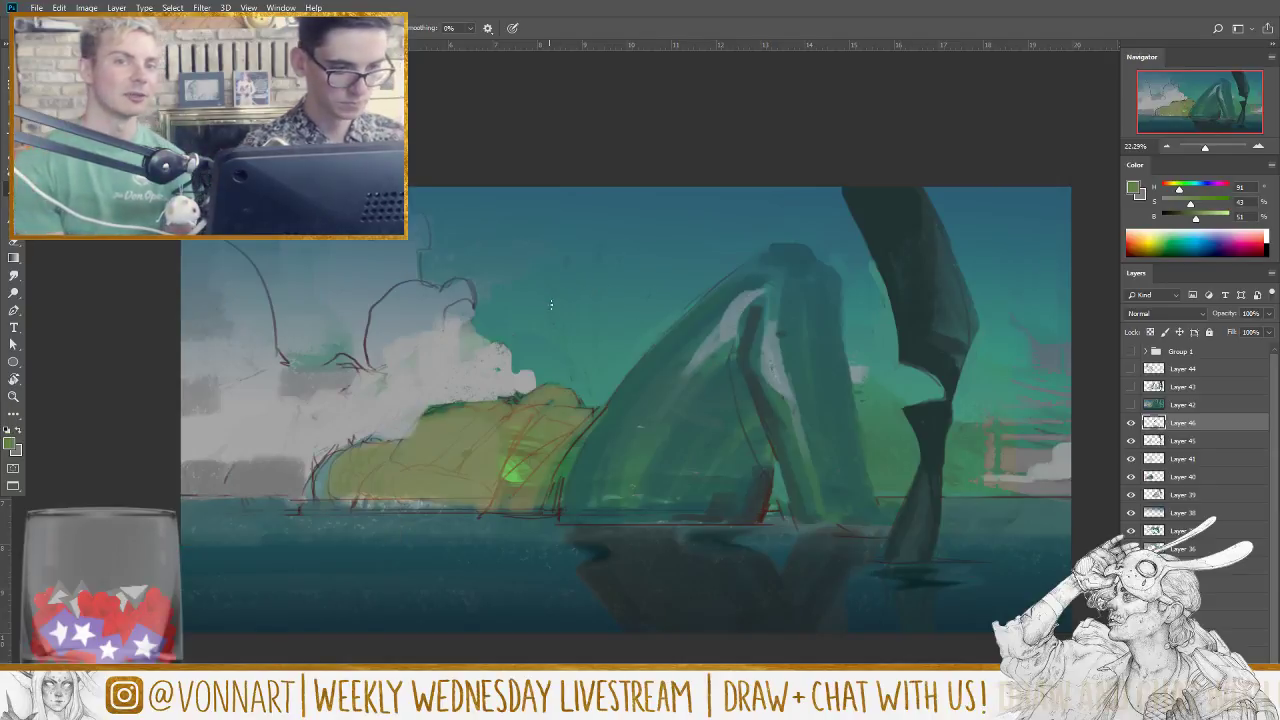
{"action": "mouse_move", "coordinate": [535, 306]}
{"action": "left_mouse_down"}
{"action": "mouse_move", "coordinate": [586, 297]}
{"action": "mouse_move", "coordinate": [606, 318]}
{"action": "mouse_move", "coordinate": [672, 262]}
{"action": "left_mouse_up"}
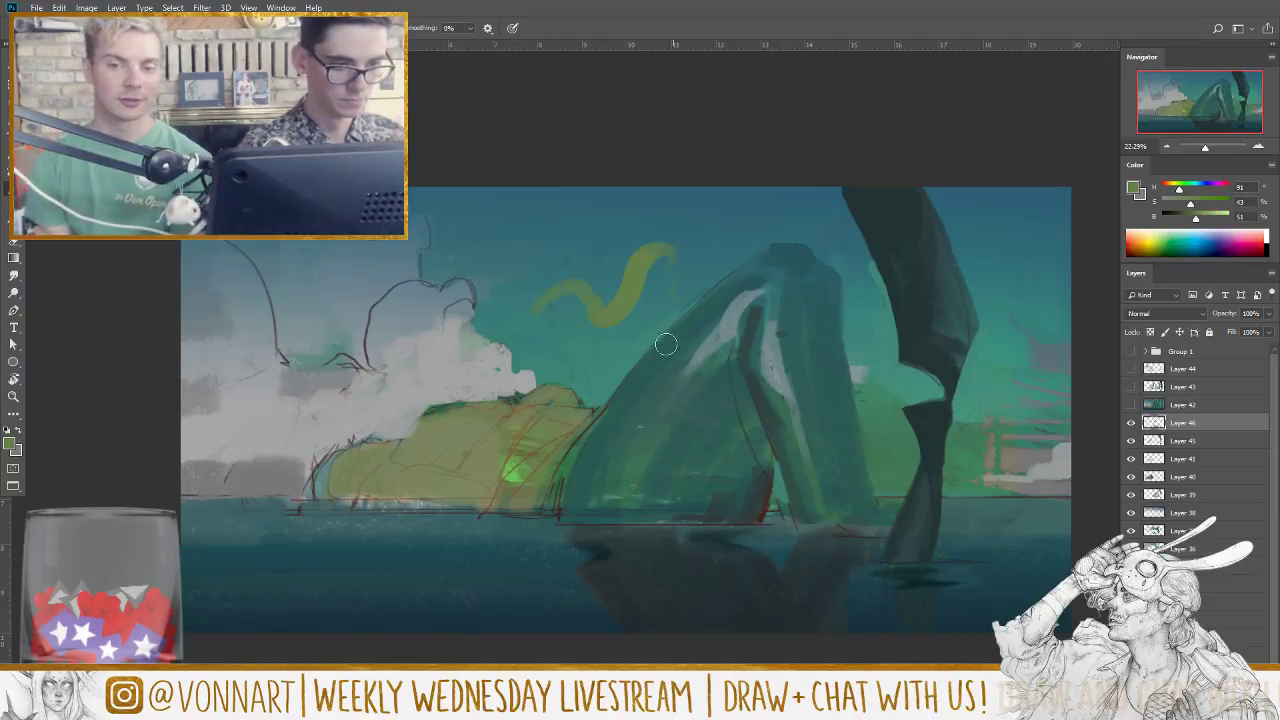
{"action": "key", "text": "ctrl+z"}
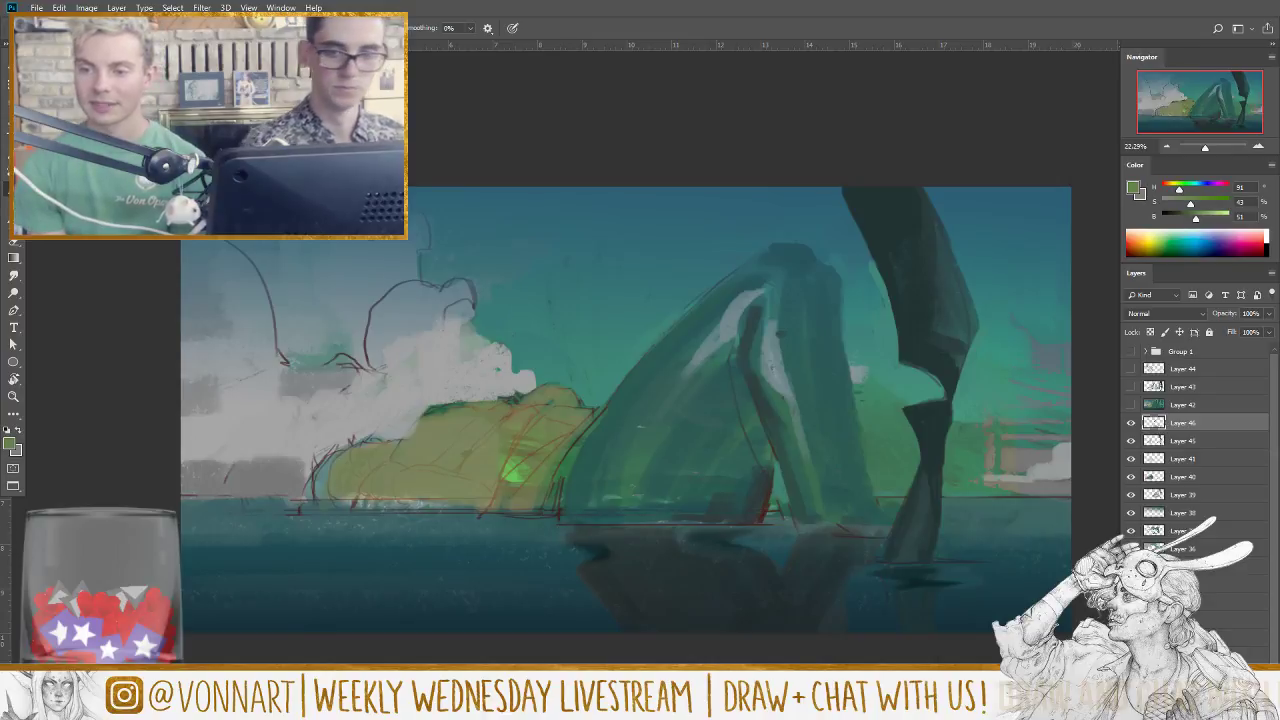
{"action": "left_click", "coordinate": [557, 457], "text": "alt"}
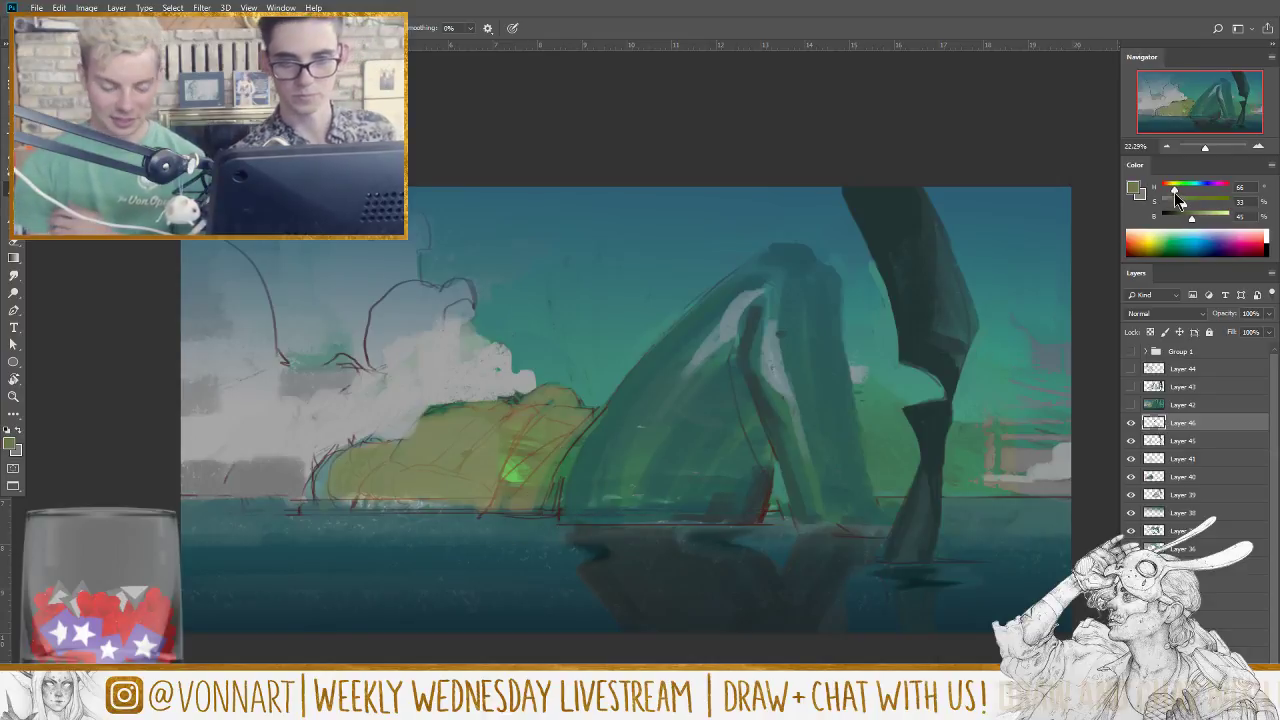
{"action": "left_click_drag", "start_coordinate": [1174, 192], "coordinate": [1169, 189]}
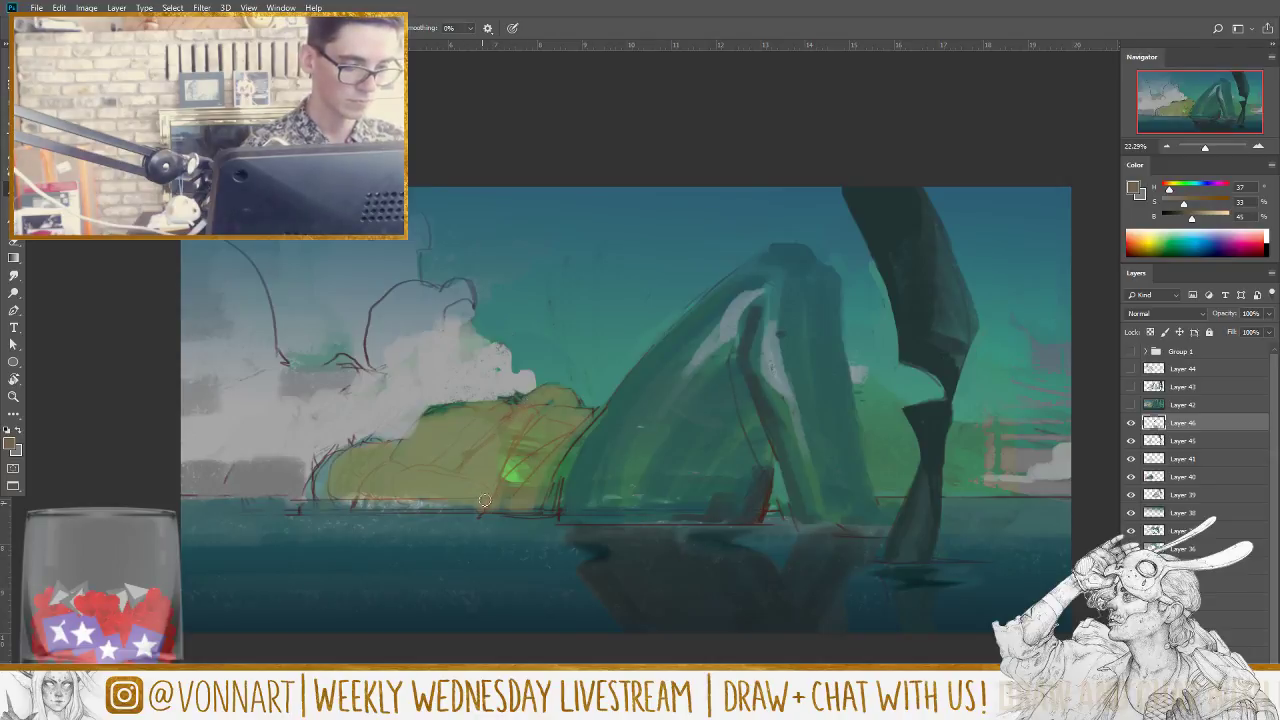
Step: Paint orange-red and brownish strokes over the yellow-green mound and check values in greyscale
{"action": "left_click_drag", "start_coordinate": [484, 500], "coordinate": [538, 414]}
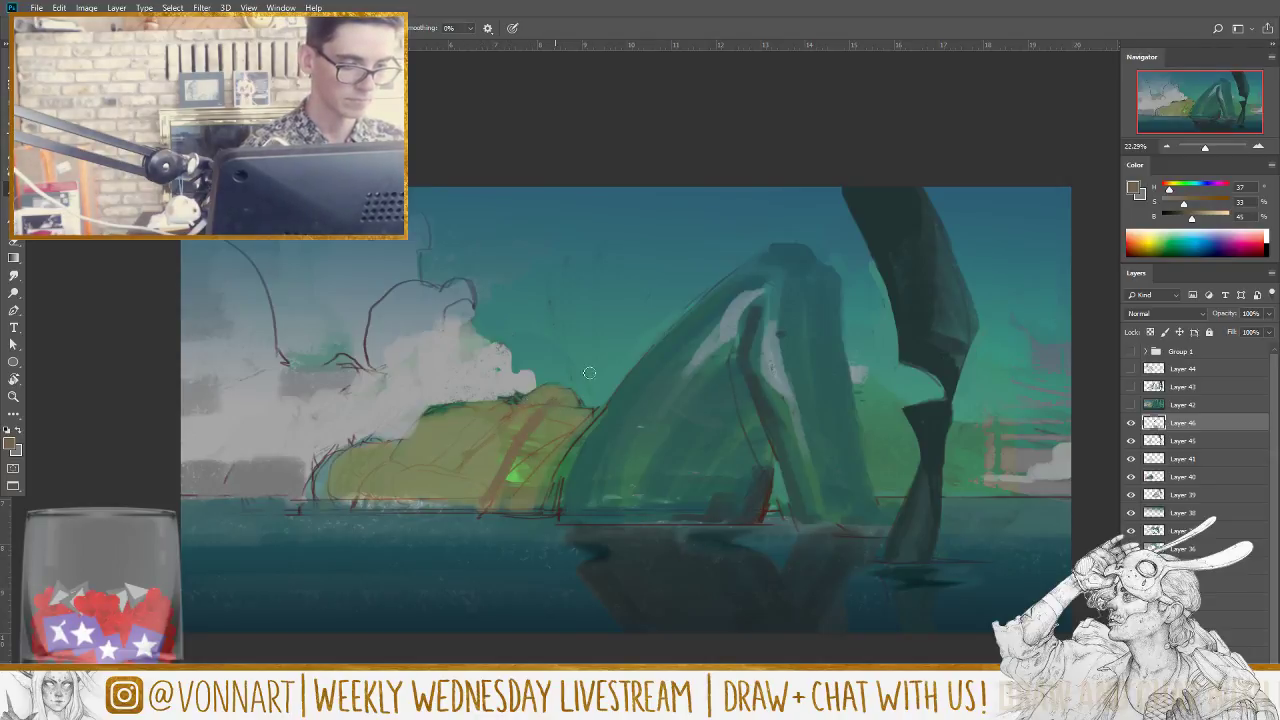
{"action": "left_click_drag", "start_coordinate": [358, 503], "coordinate": [398, 455]}
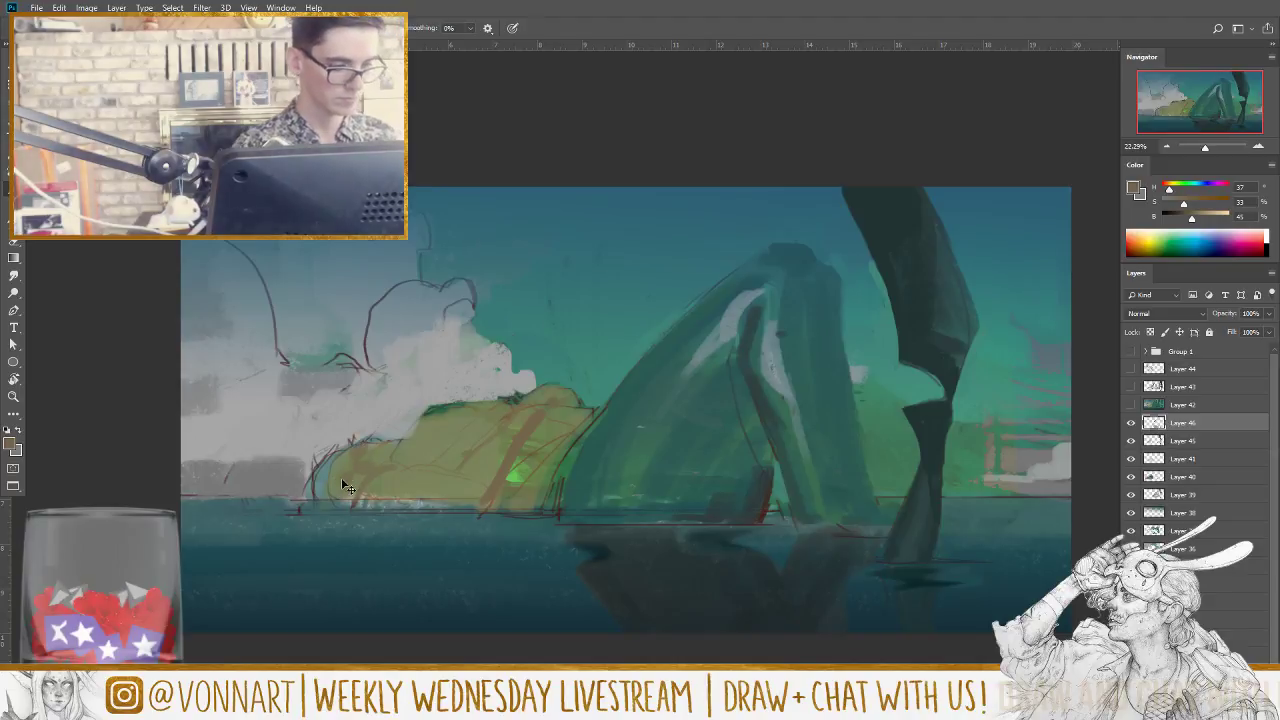
{"action": "key", "text": "ctrl+y"}
{"action": "key", "text": "ctrl+y"}
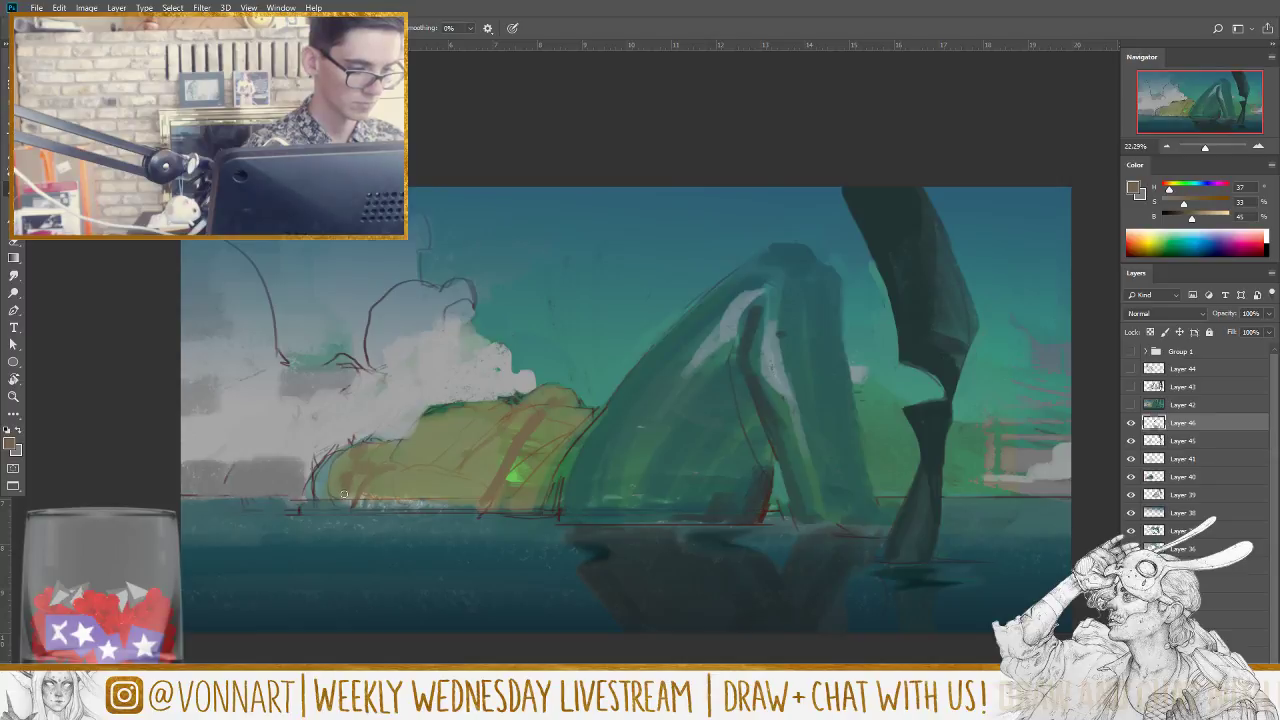
Step: Sample a dark grey-teal, lower its saturation, and shade the mound's left end
{"action": "left_click", "coordinate": [340, 483], "text": "alt"}
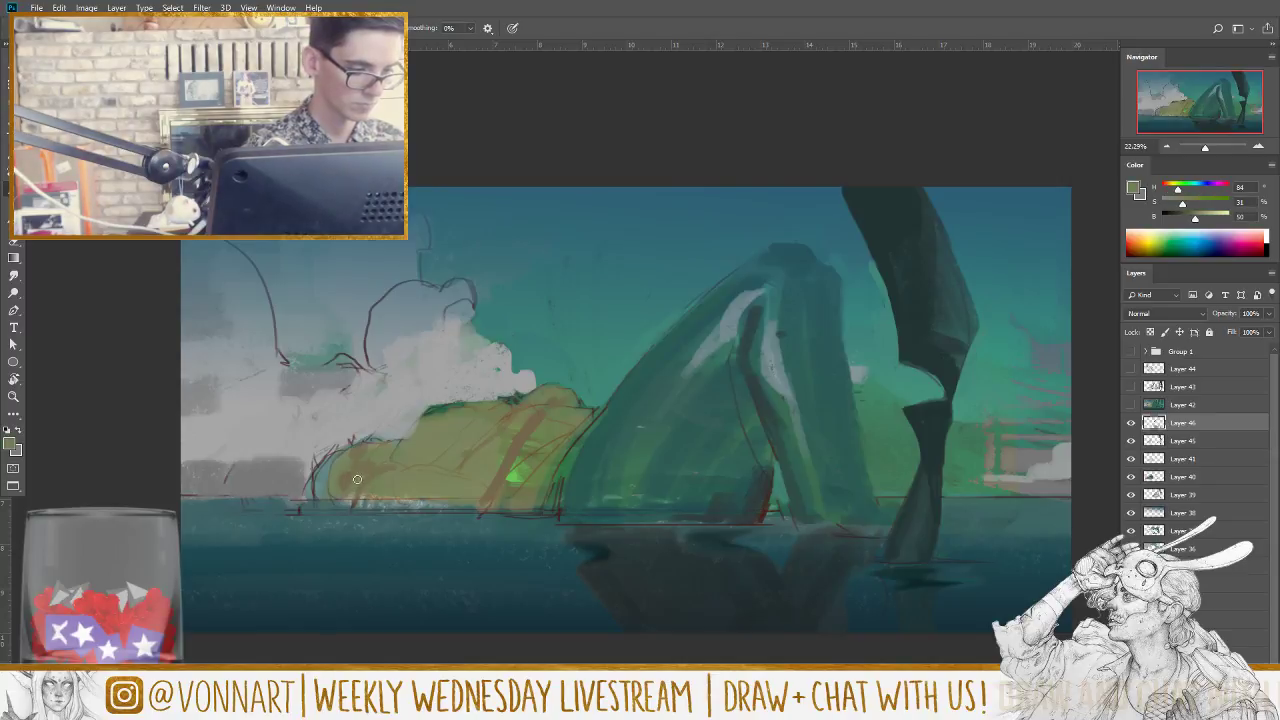
{"action": "left_click", "coordinate": [352, 477], "text": "alt"}
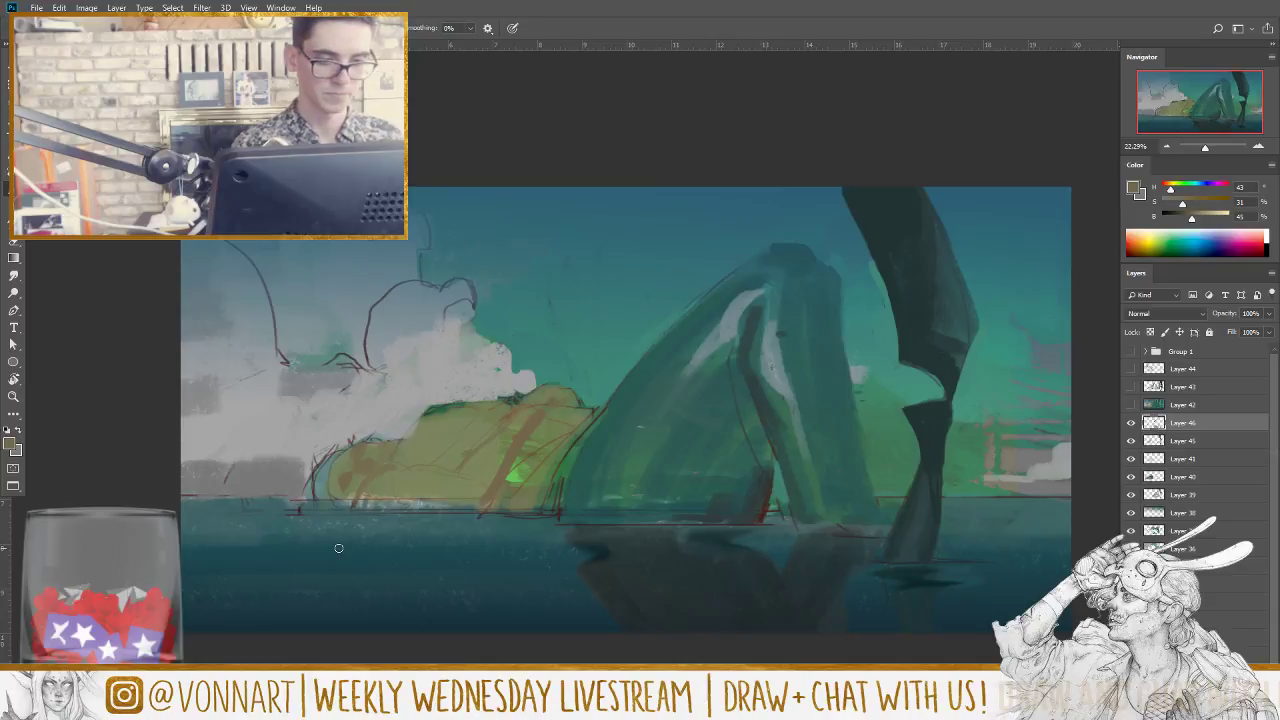
{"action": "left_click", "coordinate": [762, 489], "text": "alt"}
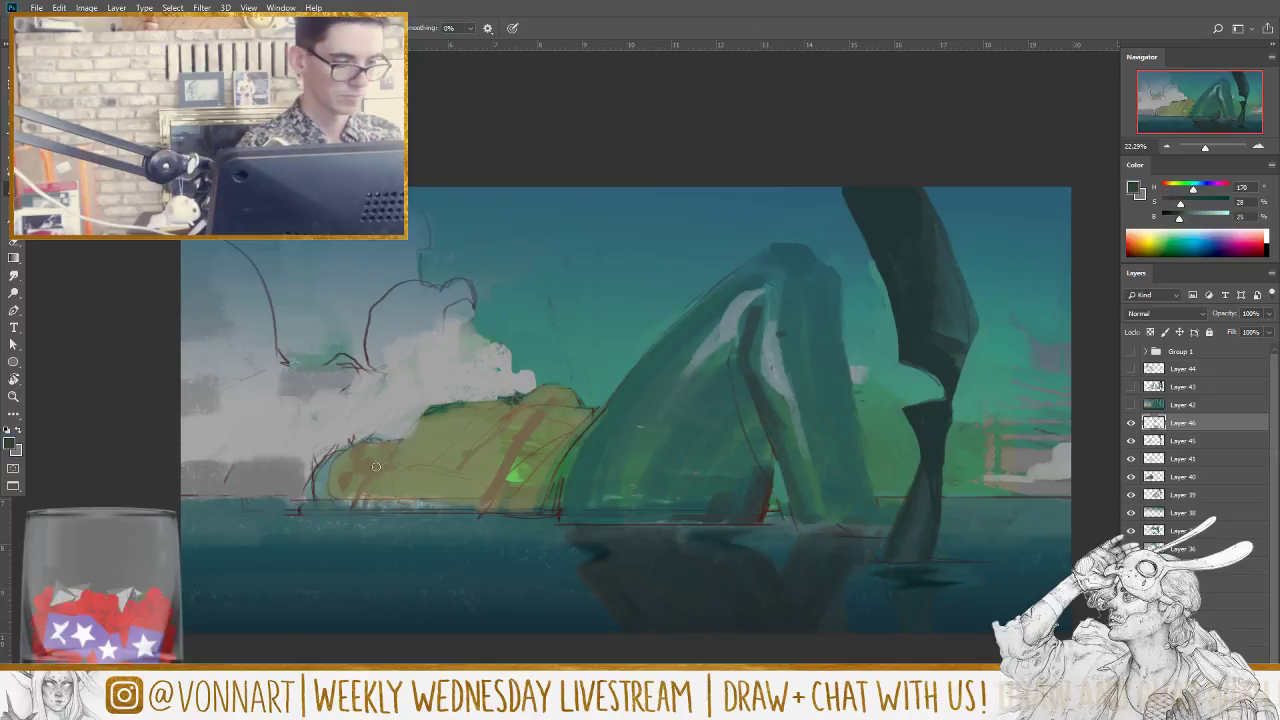
{"action": "left_click", "coordinate": [1168, 203]}
{"action": "left_click_drag", "start_coordinate": [1170, 205], "coordinate": [1167, 205]}
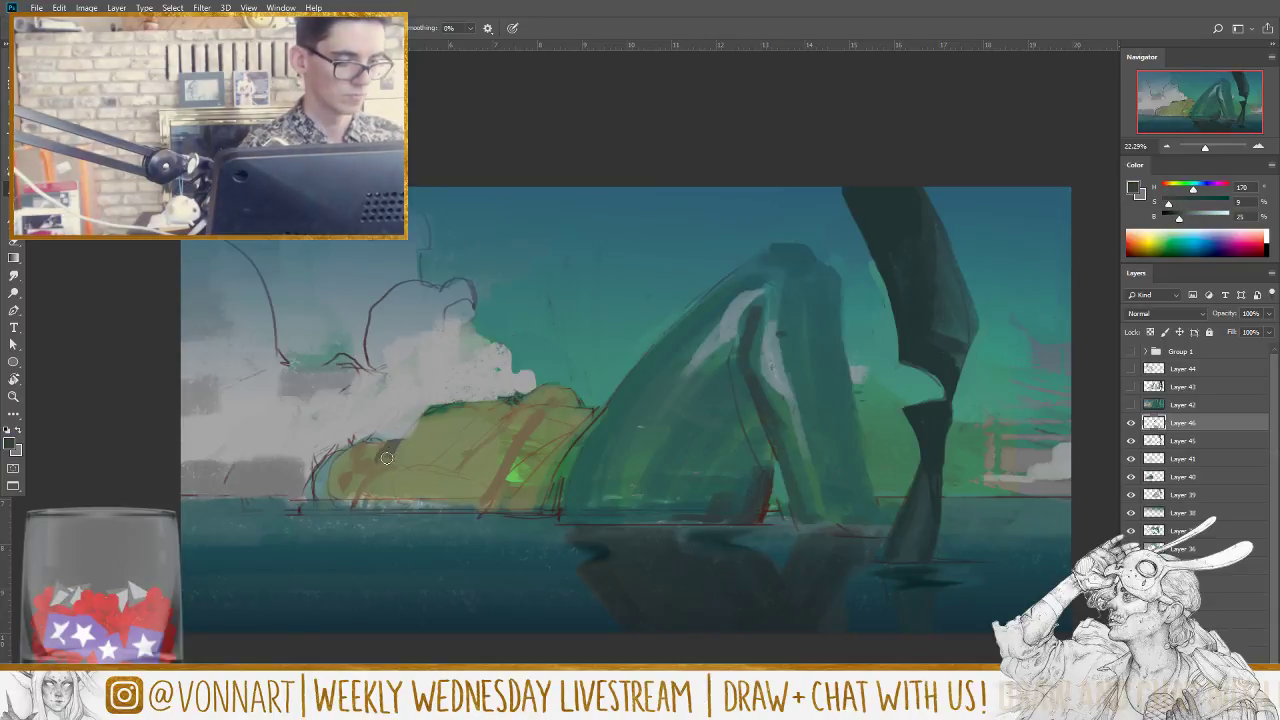
{"action": "mouse_move", "coordinate": [389, 447]}
{"action": "left_mouse_down"}
{"action": "mouse_move", "coordinate": [334, 492]}
{"action": "mouse_move", "coordinate": [337, 464]}
{"action": "mouse_move", "coordinate": [341, 490]}
{"action": "mouse_move", "coordinate": [339, 473]}
{"action": "mouse_move", "coordinate": [327, 494]}
{"action": "mouse_move", "coordinate": [330, 467]}
{"action": "mouse_move", "coordinate": [312, 499]}
{"action": "mouse_move", "coordinate": [327, 497]}
{"action": "mouse_move", "coordinate": [314, 498]}
{"action": "mouse_move", "coordinate": [317, 481]}
{"action": "mouse_move", "coordinate": [360, 439]}
{"action": "mouse_move", "coordinate": [338, 485]}
{"action": "left_mouse_up"}
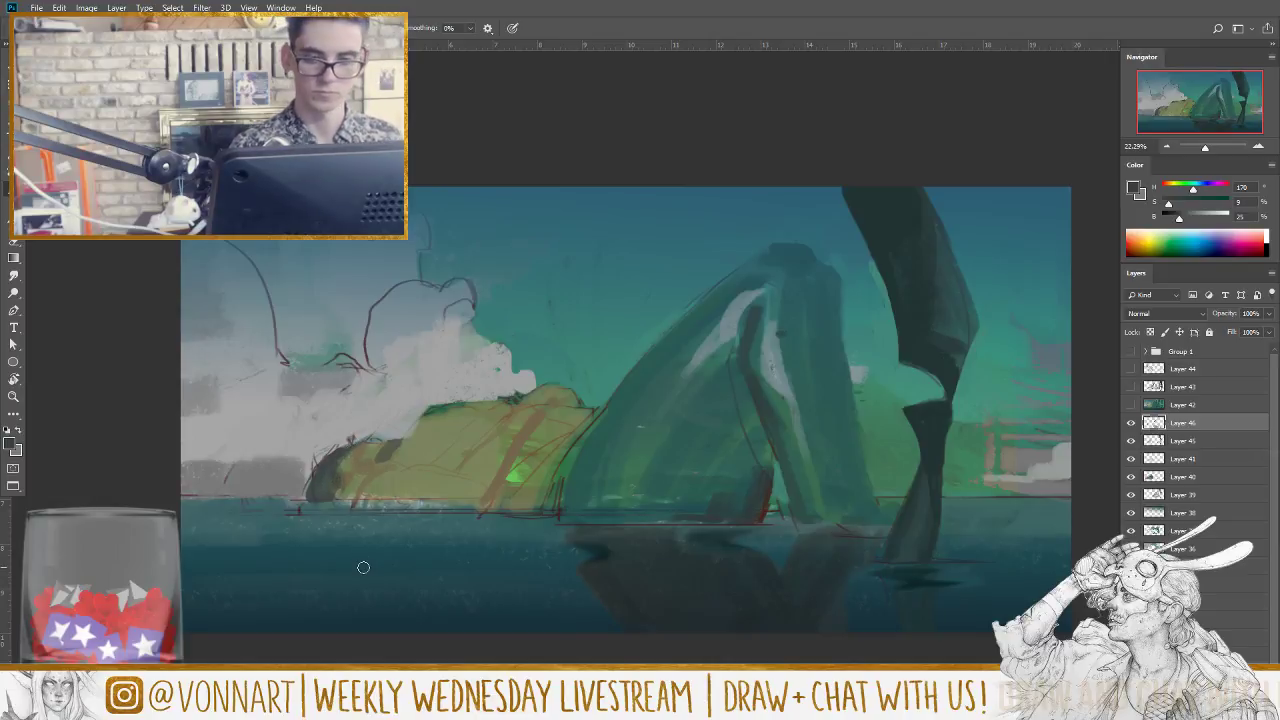
Step: Fill a new layer entirely with light grey, current layer only, at 51% opacity
{"action": "key", "text": "ctrl+shift+alt+n"}
{"action": "key", "text": "g"}
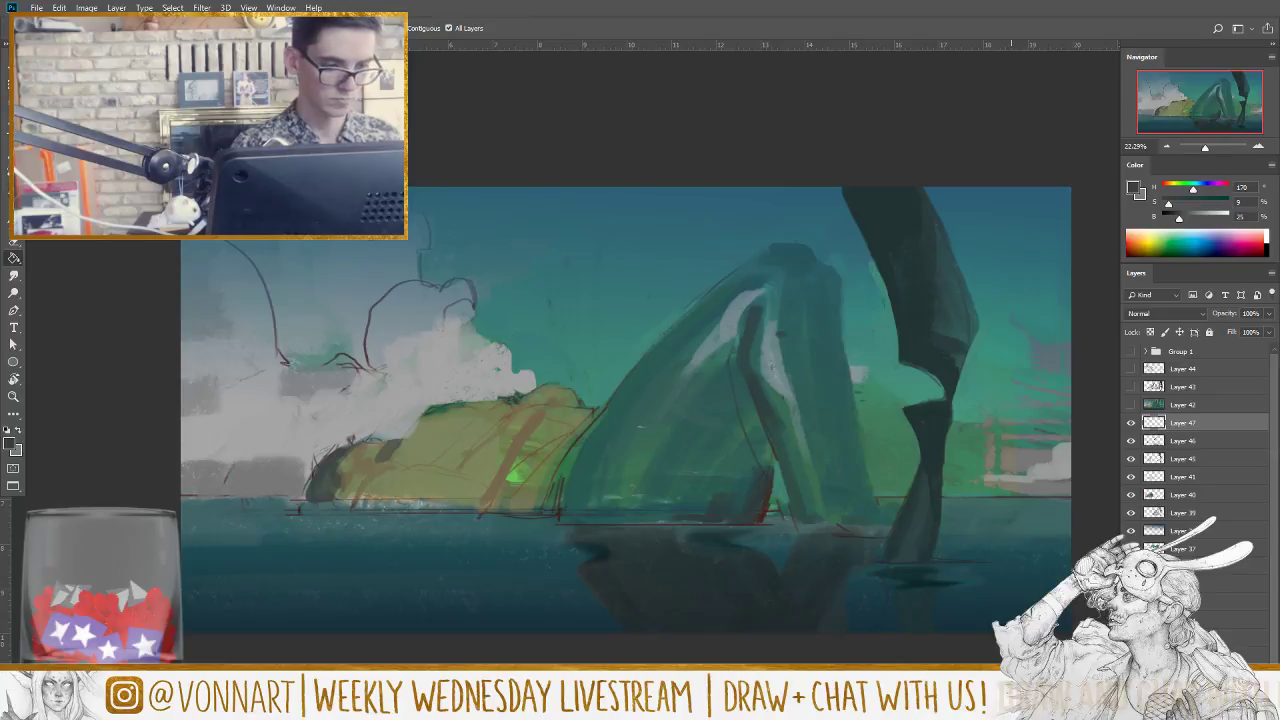
{"action": "left_click", "coordinate": [510, 378], "text": "alt"}
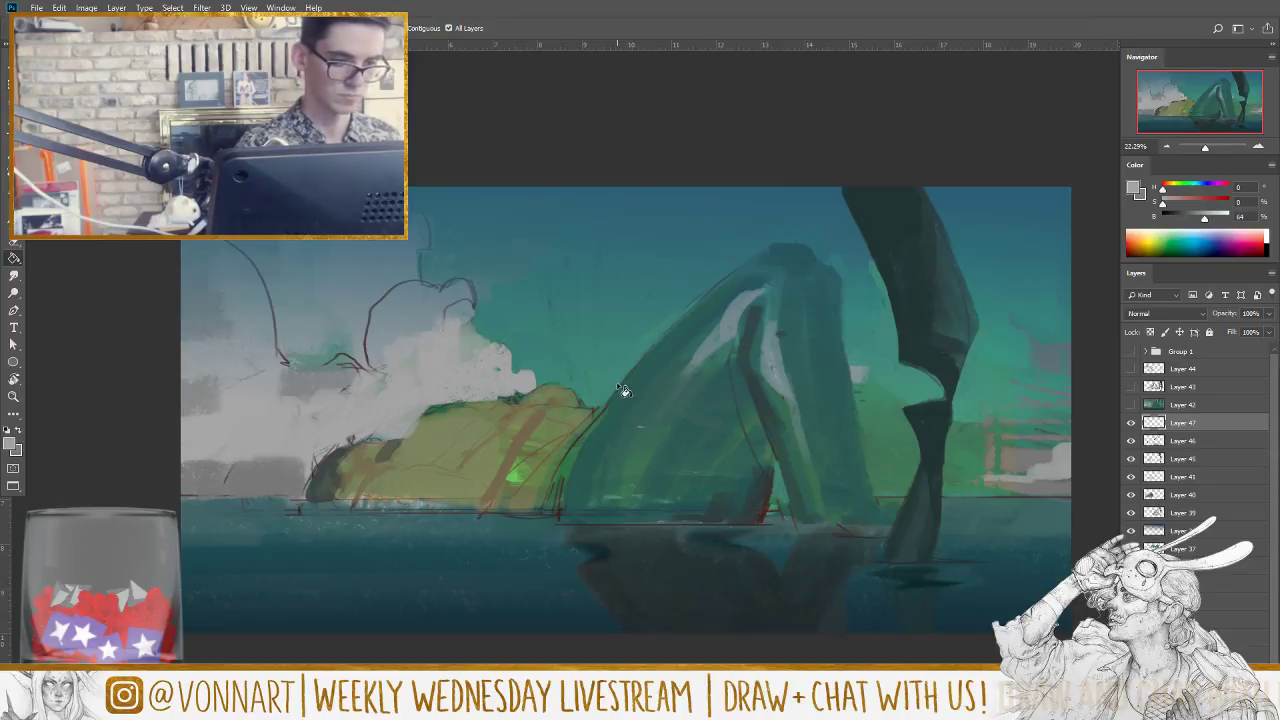
{"action": "left_click", "coordinate": [843, 356]}
{"action": "key", "text": "ctrl+z"}
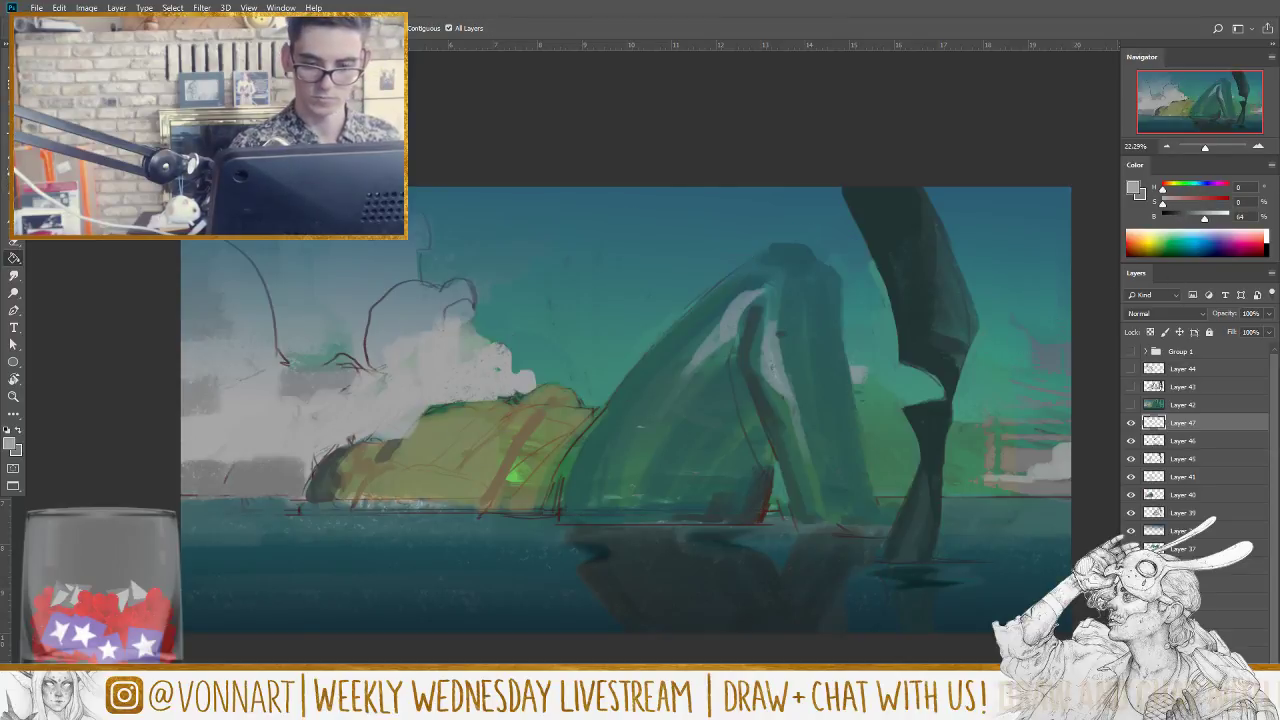
{"action": "key", "text": "ctrl+shift+alt+n"}
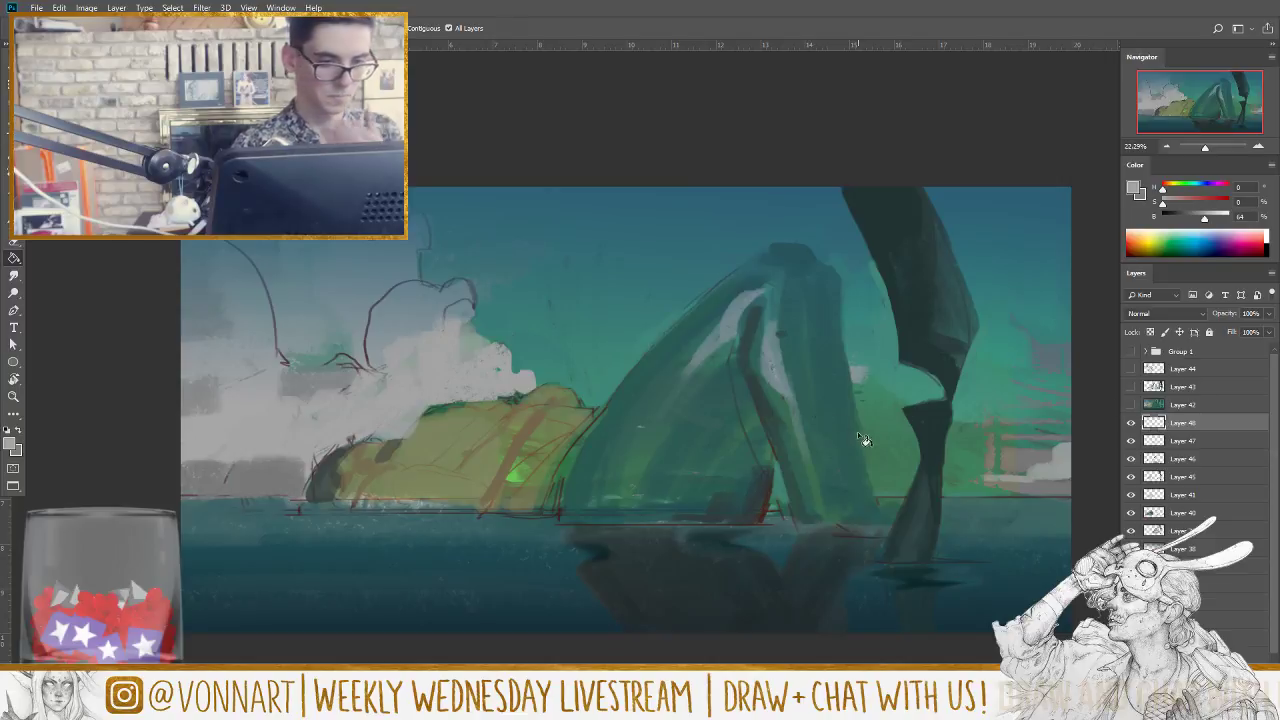
{"action": "left_click", "coordinate": [870, 440]}
{"action": "key", "text": "ctrl+z"}
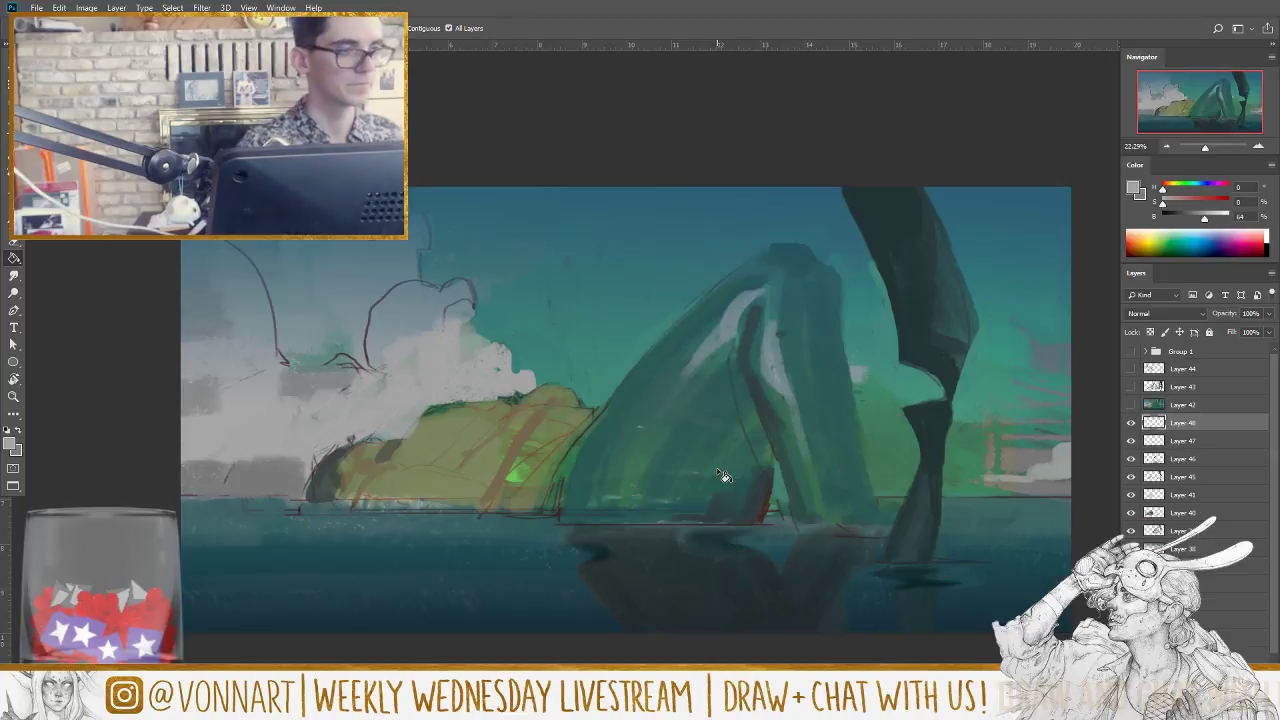
{"action": "left_click", "coordinate": [448, 28]}
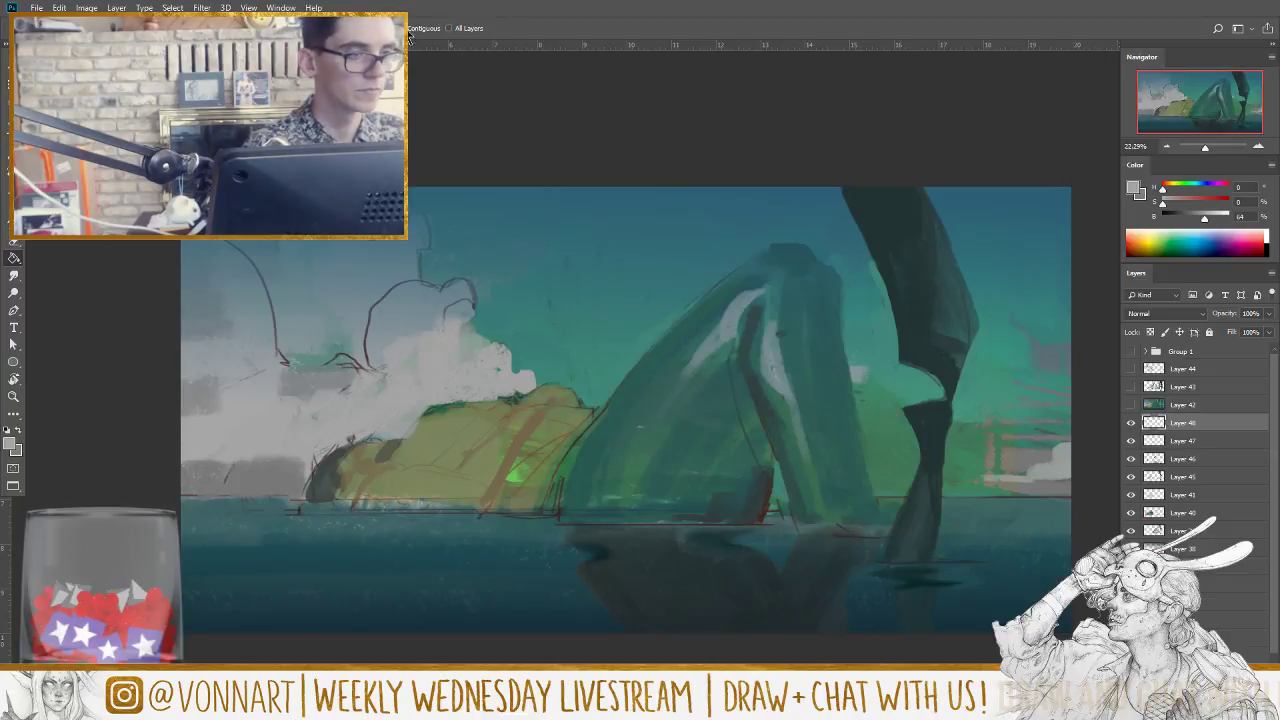
{"action": "left_click", "coordinate": [522, 278]}
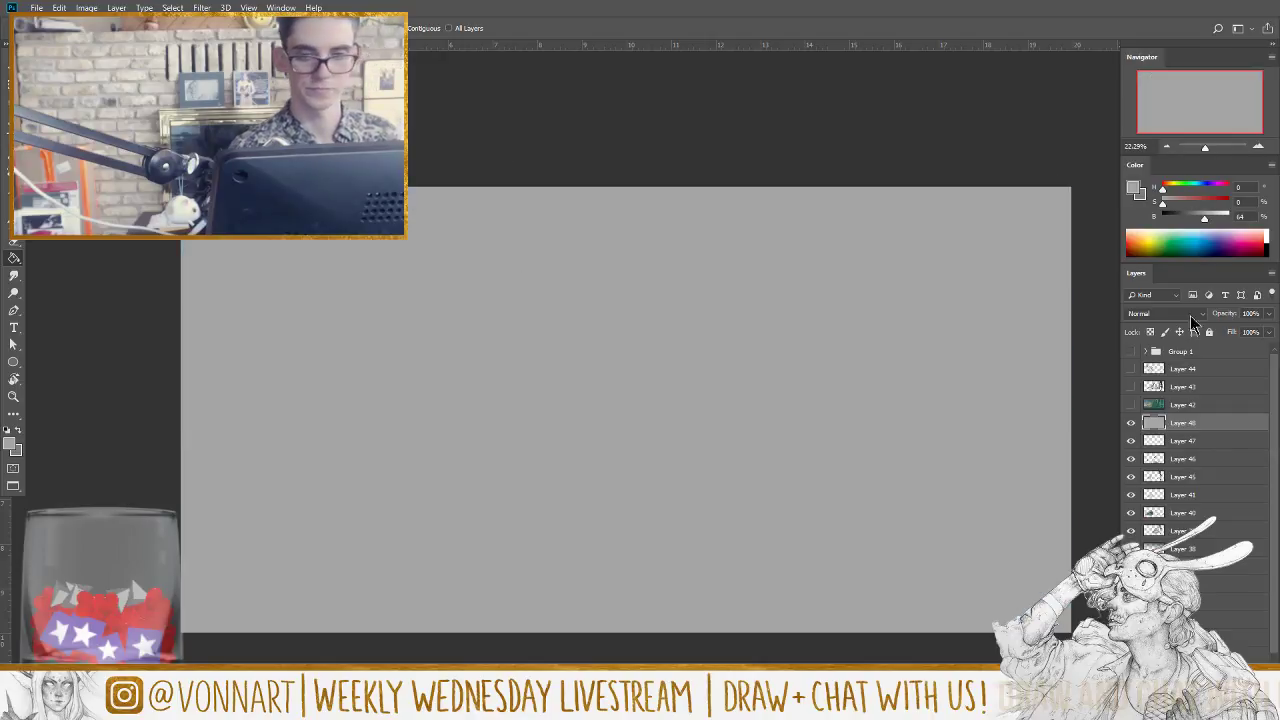
{"action": "mouse_move", "coordinate": [1228, 315]}
{"action": "left_mouse_down"}
{"action": "mouse_move", "coordinate": [1188, 352]}
{"action": "mouse_move", "coordinate": [1234, 318]}
{"action": "mouse_move", "coordinate": [1222, 378]}
{"action": "left_mouse_up"}
Step: Add a new empty layer above the grey wash and zoom in on the mound
{"action": "key", "text": "ctrl+shift+alt+n"}
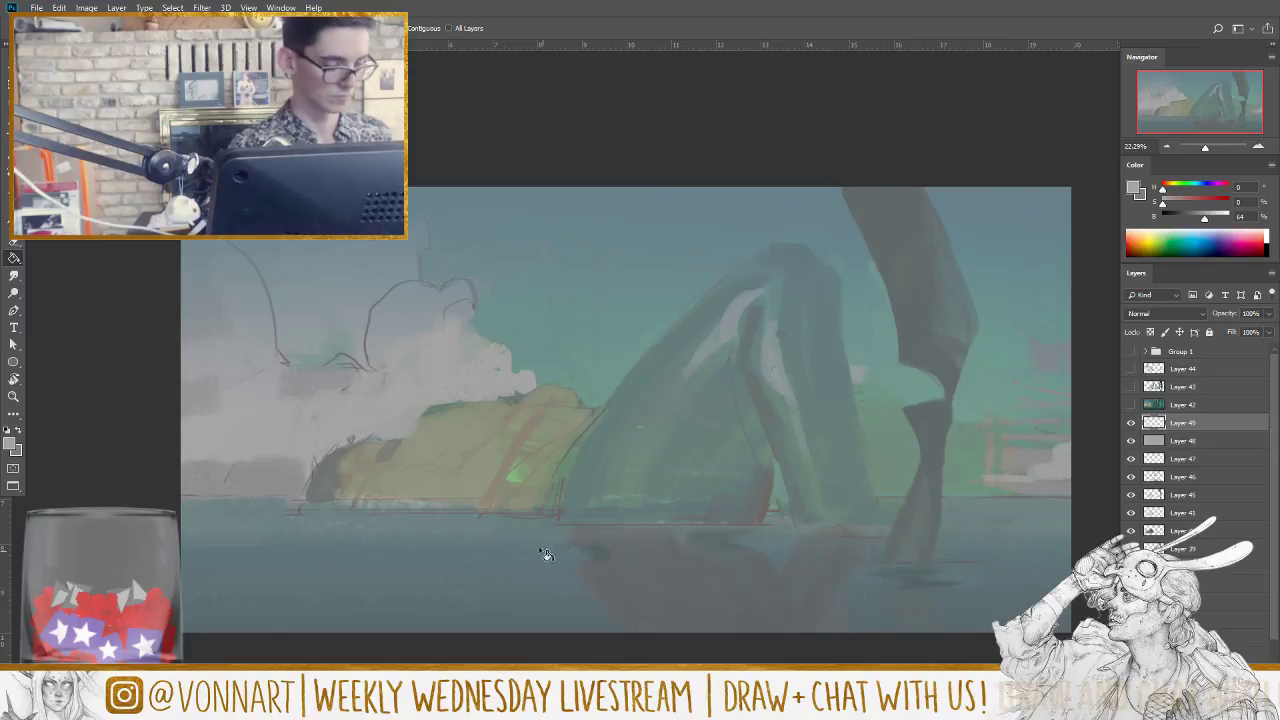
{"action": "key", "text": "z"}
{"action": "left_click", "coordinate": [514, 482]}
Step: Zoom to the mound's left end and sketch the figure's head and face contours in dark grey
{"action": "mouse_move", "coordinate": [514, 482]}
{"action": "left_mouse_down"}
{"action": "mouse_move", "coordinate": [777, 471]}
{"action": "mouse_move", "coordinate": [674, 509]}
{"action": "mouse_move", "coordinate": [700, 520]}
{"action": "left_mouse_up"}
{"action": "key", "text": "b"}
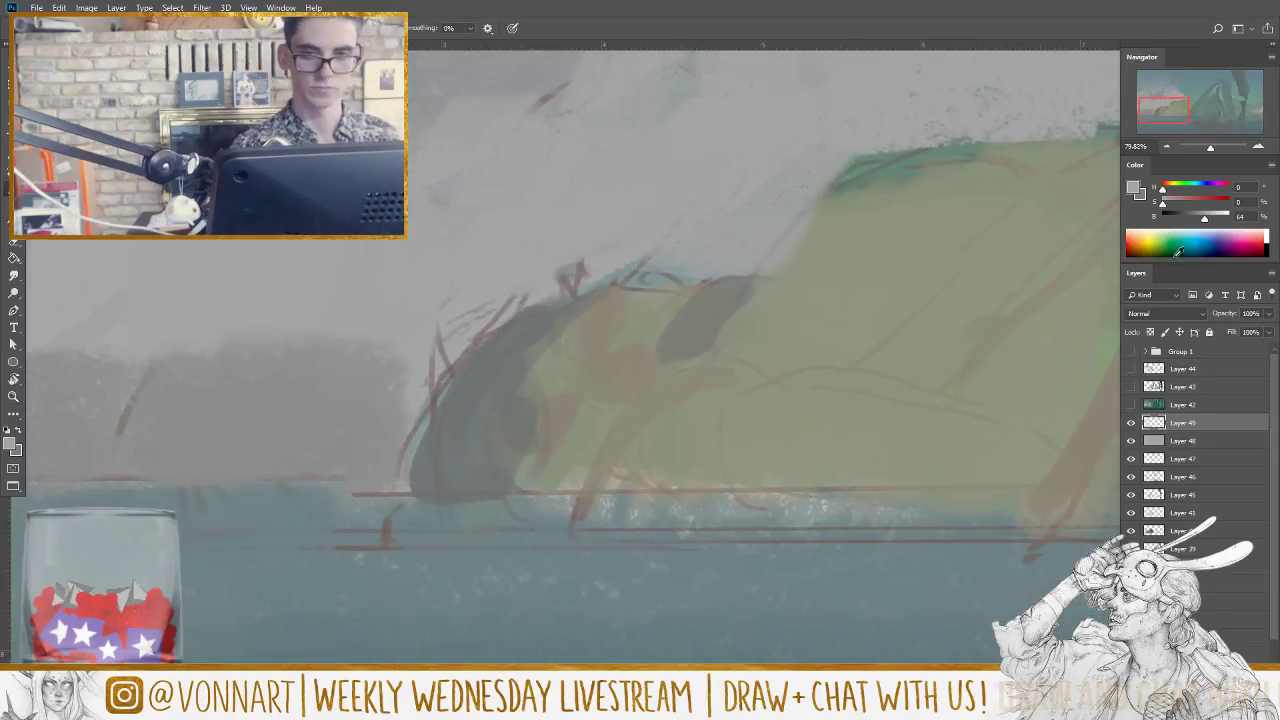
{"action": "left_click", "coordinate": [1176, 217]}
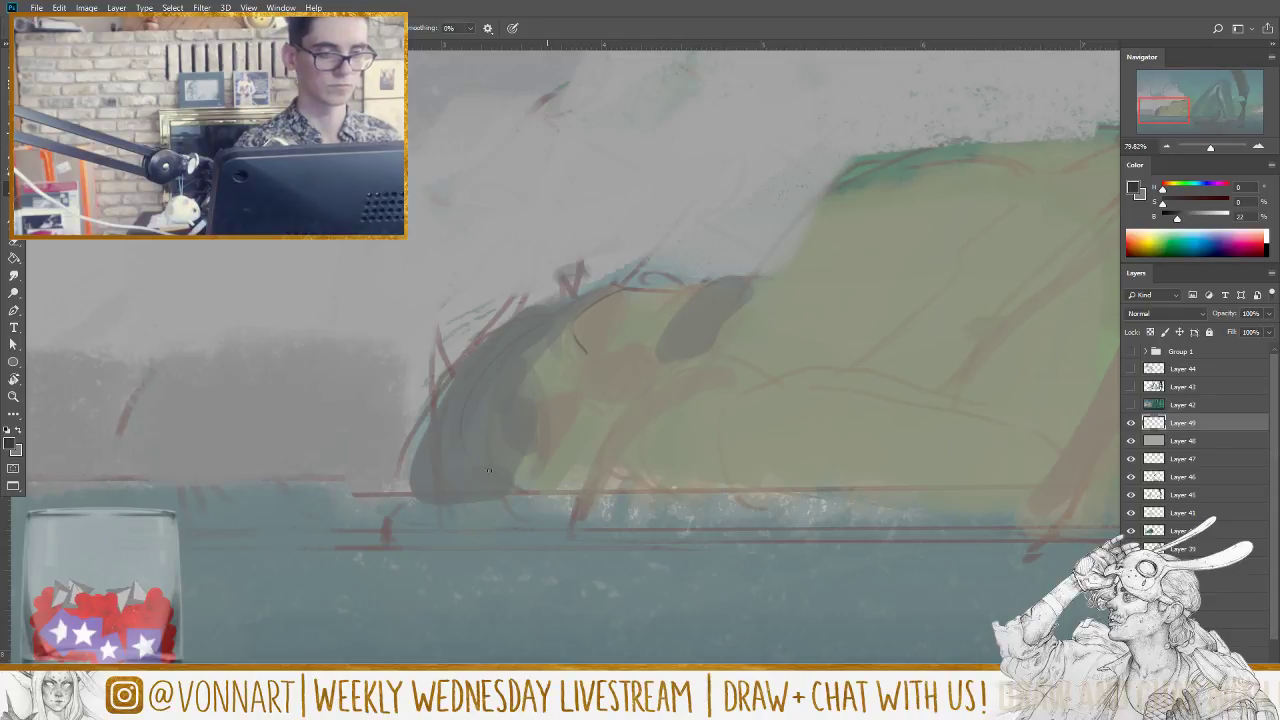
{"action": "left_click_drag", "start_coordinate": [505, 337], "coordinate": [478, 494]}
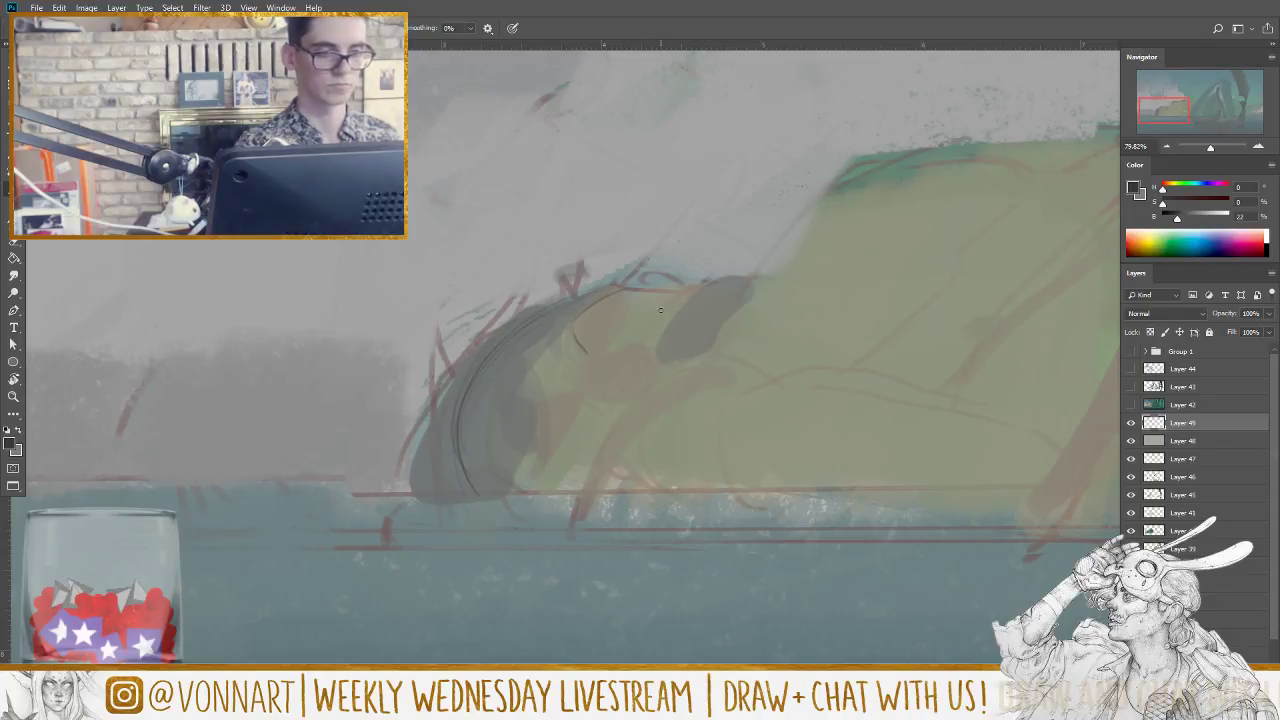
{"action": "mouse_move", "coordinate": [590, 292]}
{"action": "left_mouse_down"}
{"action": "mouse_move", "coordinate": [692, 302]}
{"action": "mouse_move", "coordinate": [738, 290]}
{"action": "left_mouse_up"}
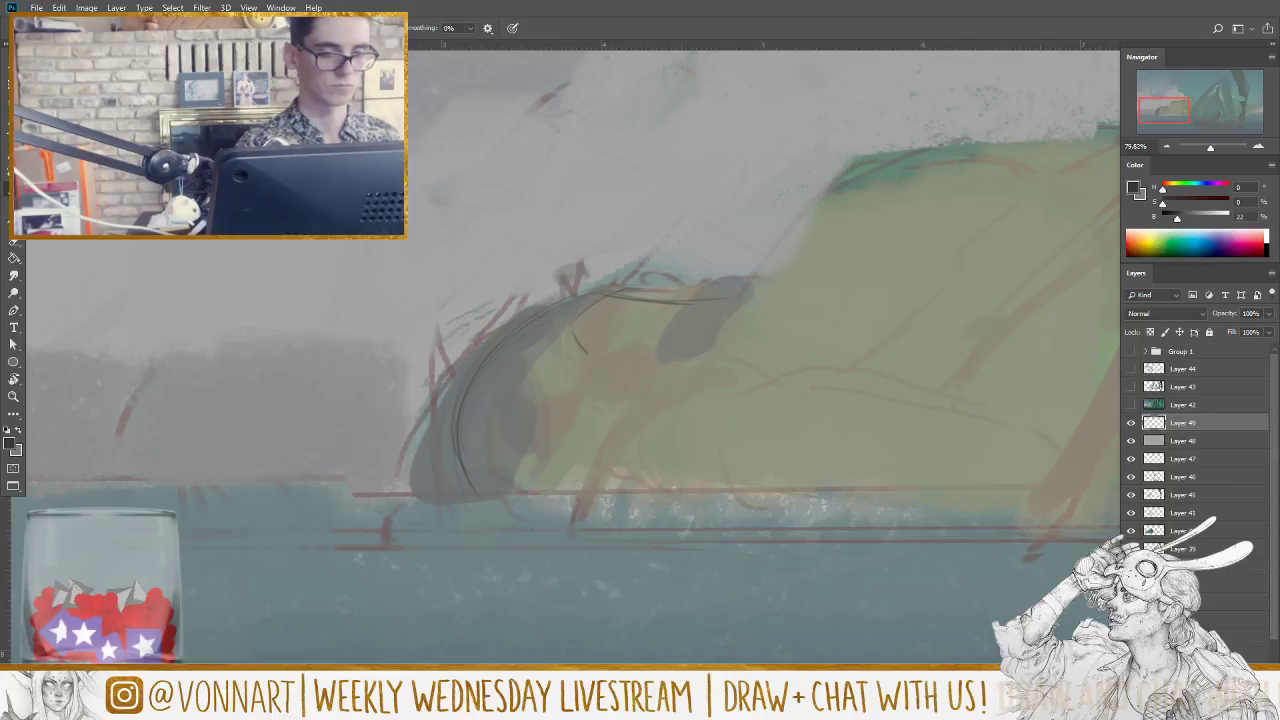
{"action": "left_click_drag", "start_coordinate": [556, 438], "coordinate": [548, 488]}
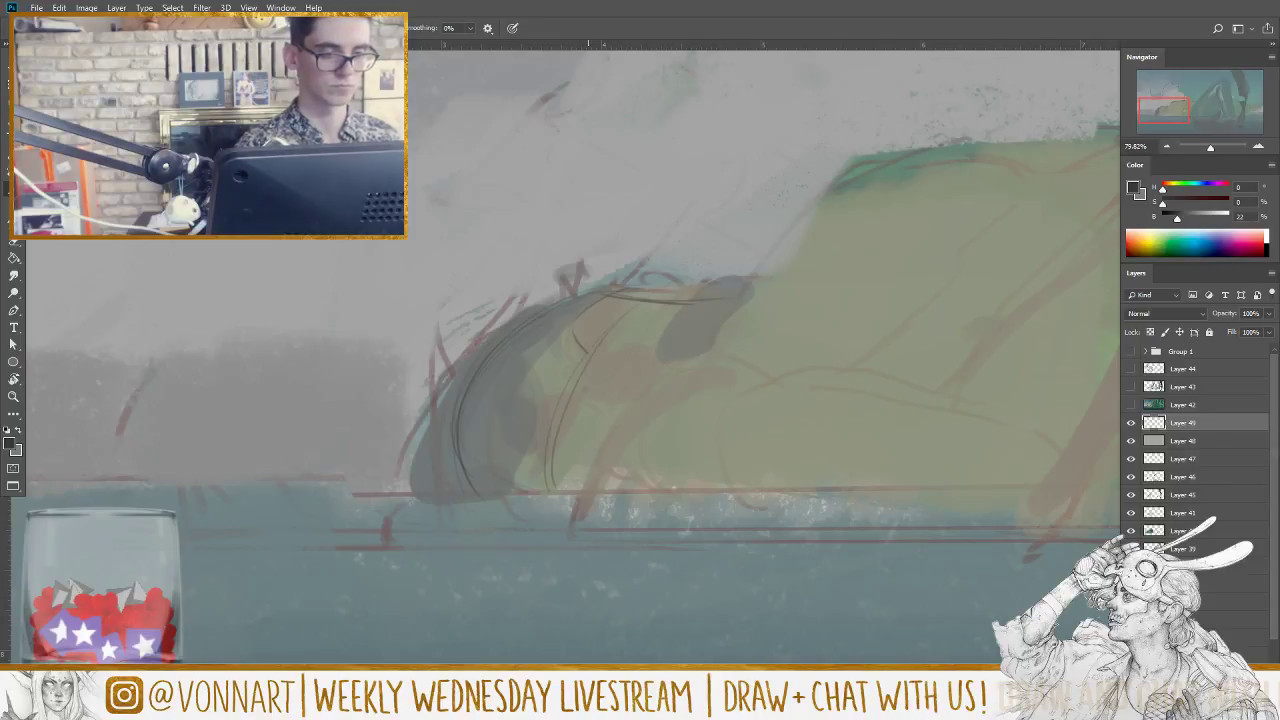
{"action": "left_click_drag", "start_coordinate": [572, 326], "coordinate": [522, 460]}
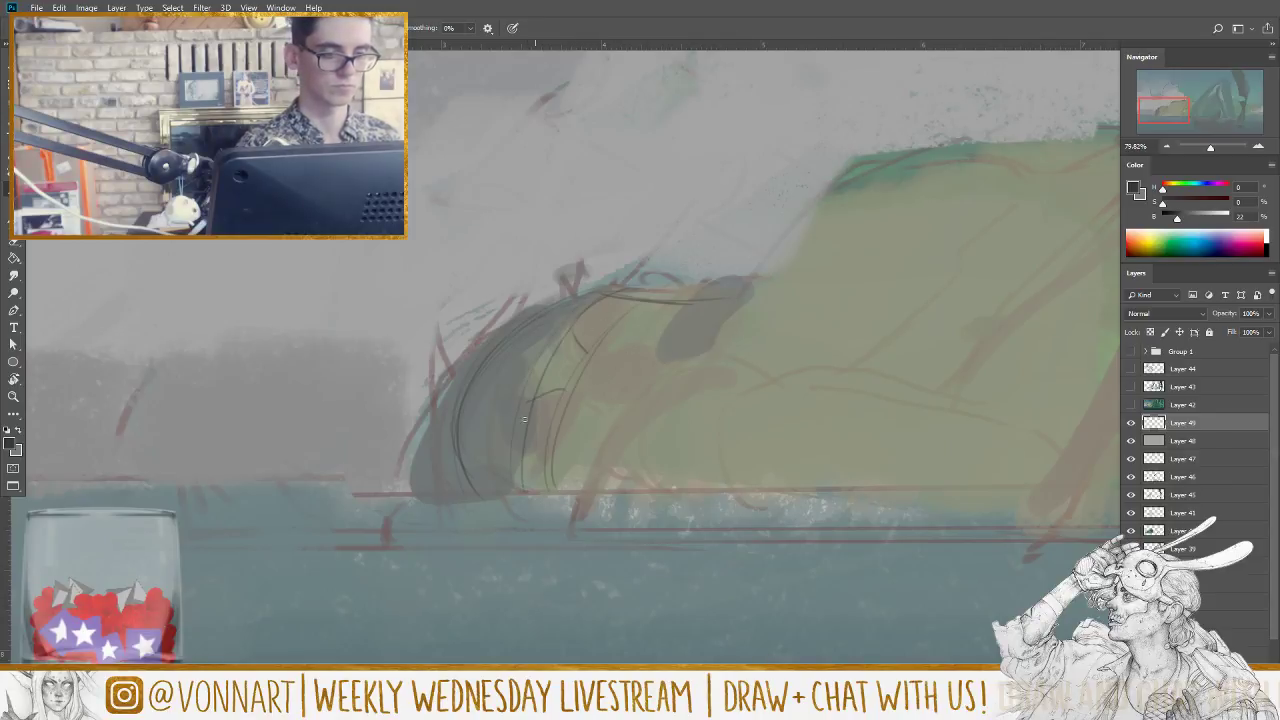
{"action": "left_click_drag", "start_coordinate": [622, 368], "coordinate": [619, 400]}
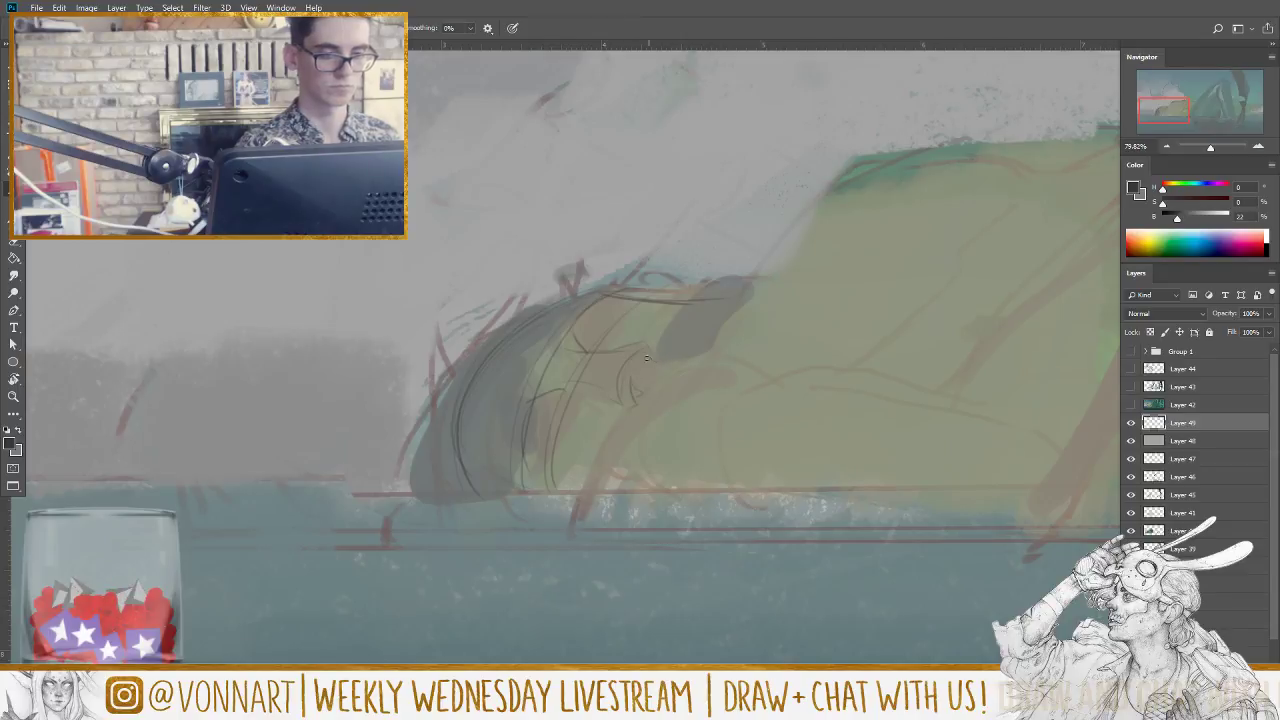
{"action": "left_click_drag", "start_coordinate": [640, 412], "coordinate": [622, 472]}
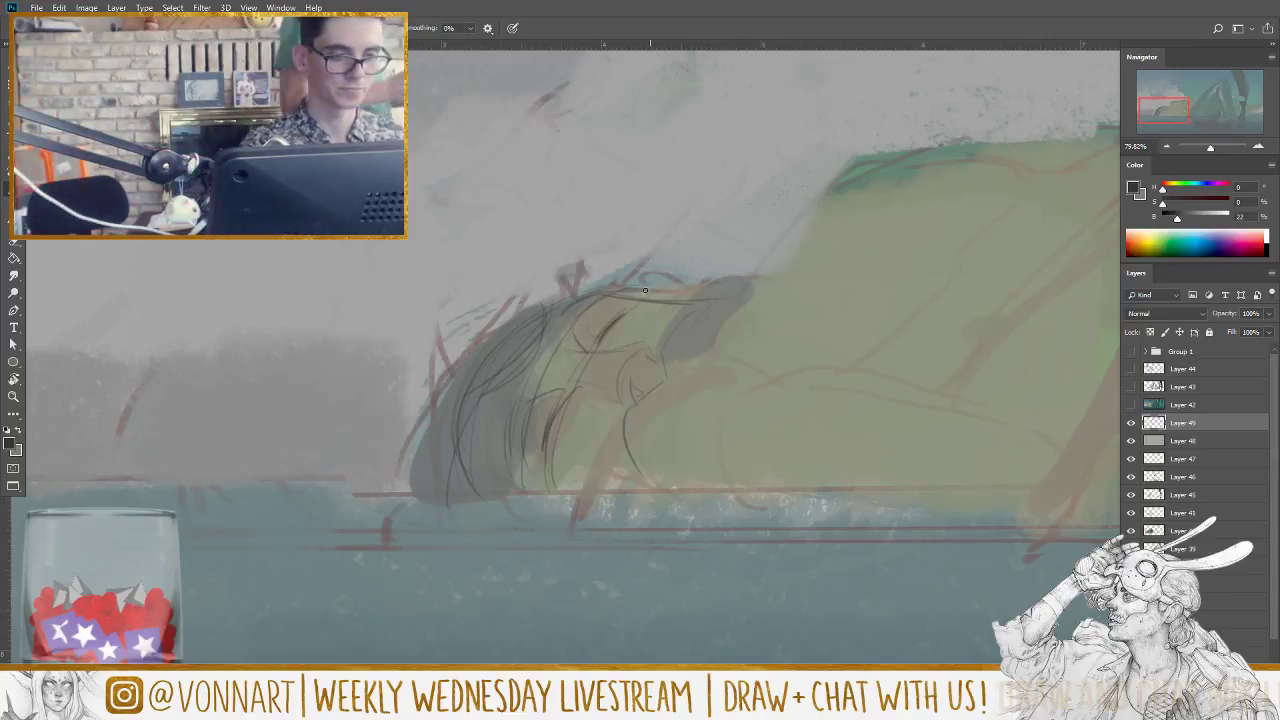
Step: Sketch the hair's top edge, a line below the face, and the shoulder curve along the mound
{"action": "left_click_drag", "start_coordinate": [646, 290], "coordinate": [690, 281]}
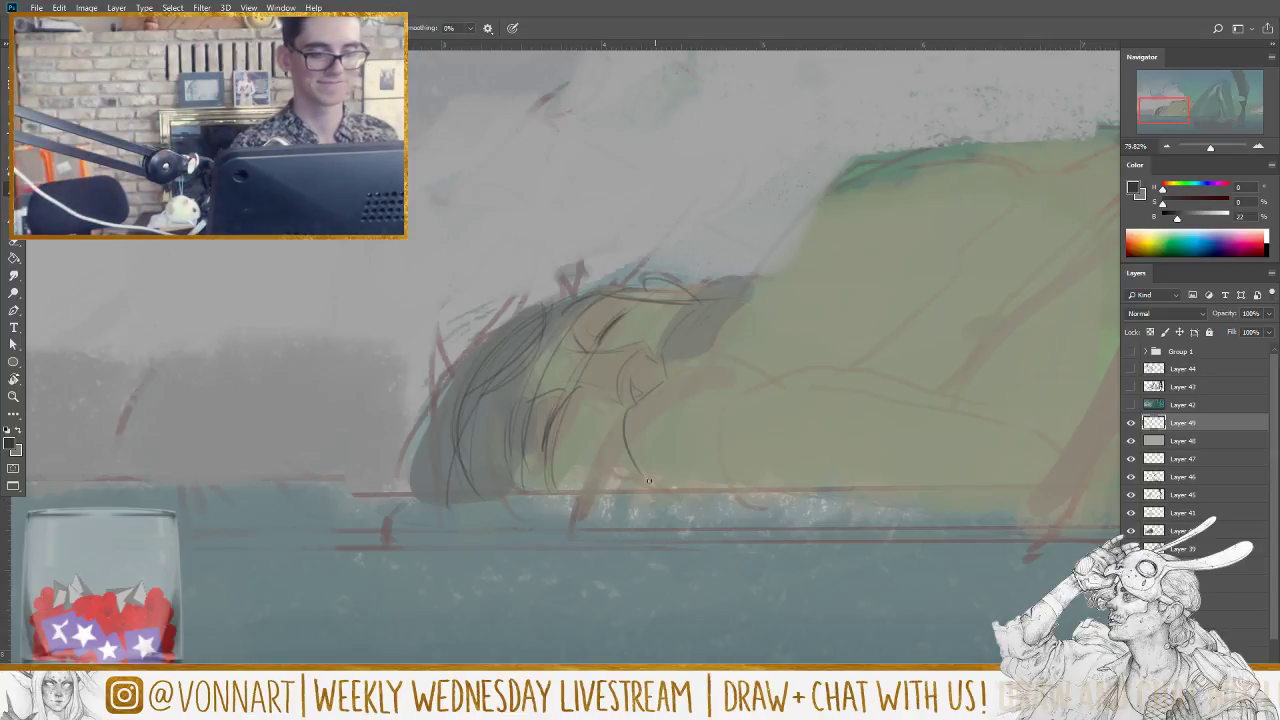
{"action": "left_click_drag", "start_coordinate": [590, 493], "coordinate": [614, 434]}
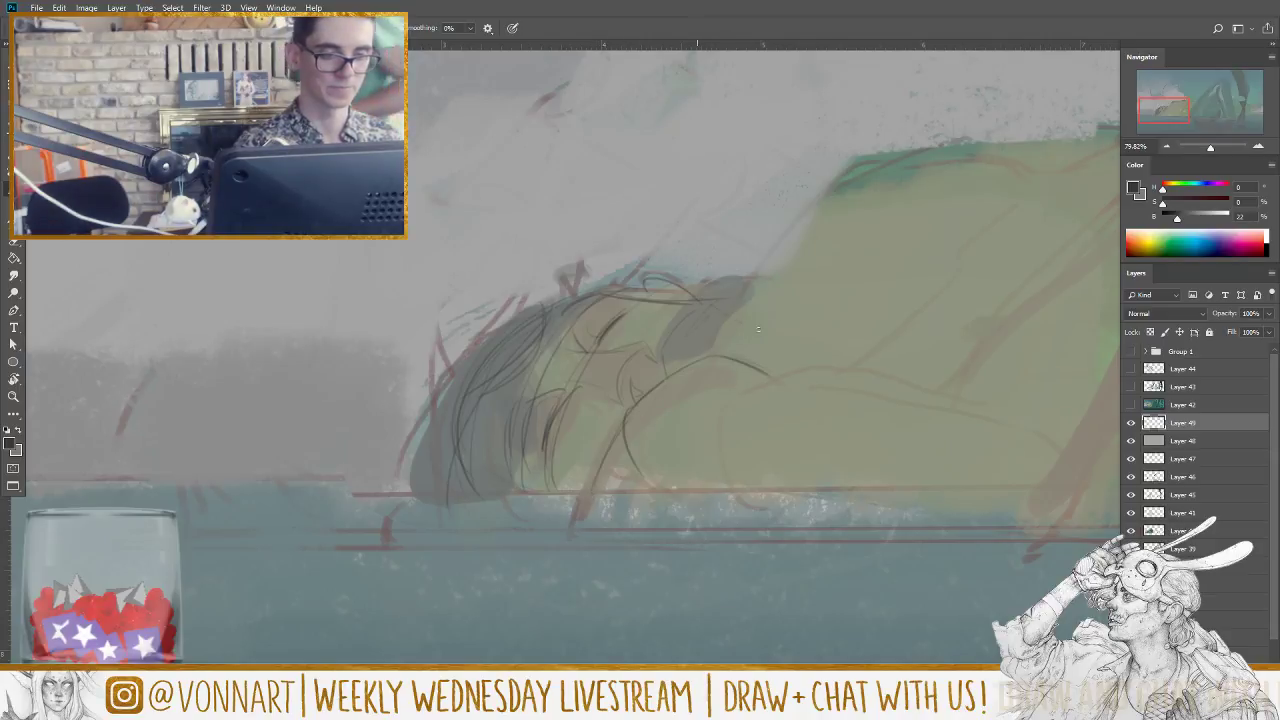
{"action": "mouse_move", "coordinate": [726, 352]}
{"action": "left_mouse_down"}
{"action": "mouse_move", "coordinate": [781, 242]}
{"action": "mouse_move", "coordinate": [745, 317]}
{"action": "mouse_move", "coordinate": [926, 156]}
{"action": "left_mouse_up"}
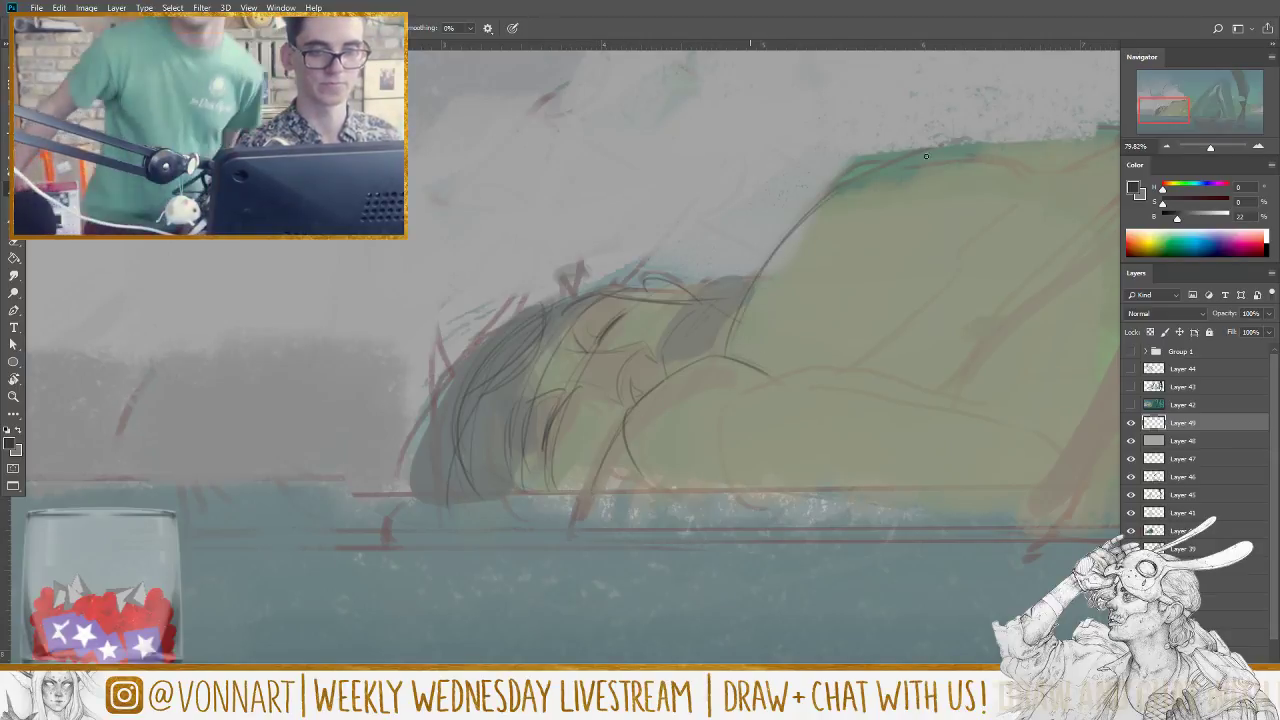
{"action": "left_click_drag", "start_coordinate": [838, 186], "coordinate": [1000, 165]}
Step: Zoom out, hide grey wash Layer 48, and reselect sketch Layer 49
{"action": "key", "text": "z"}
{"action": "left_click_drag", "start_coordinate": [874, 436], "coordinate": [657, 471]}
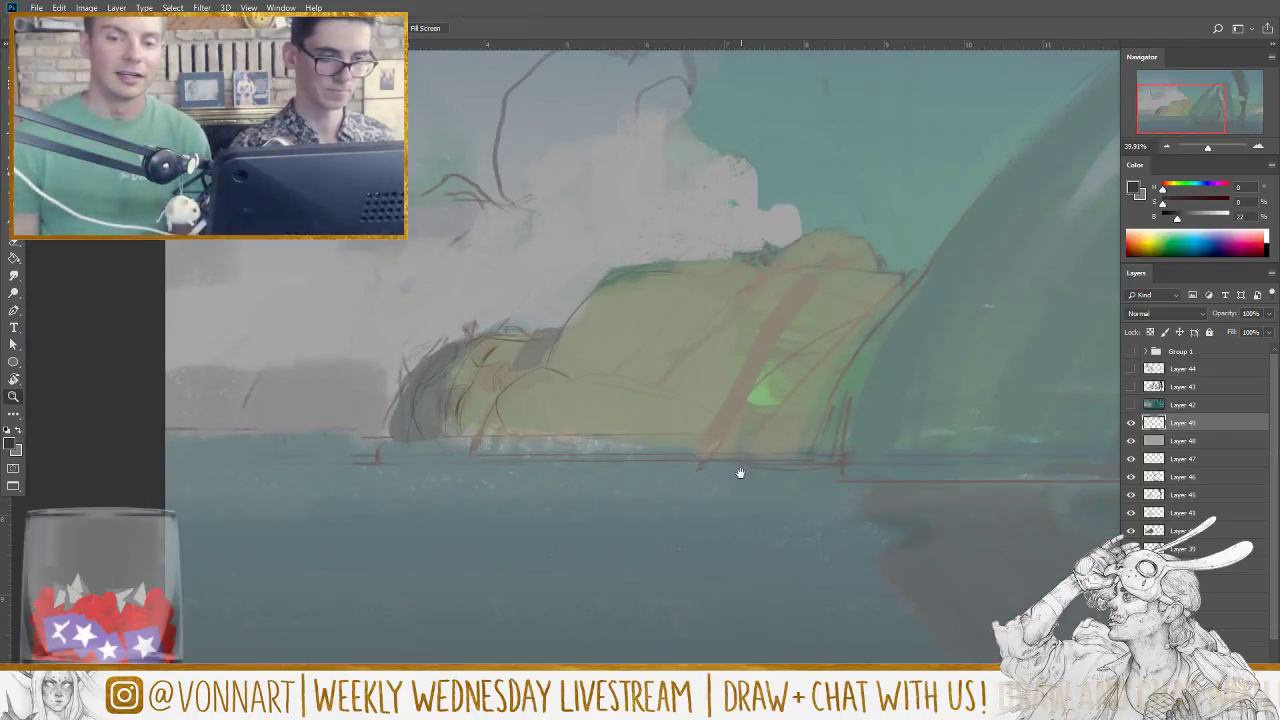
{"action": "left_click_drag", "start_coordinate": [740, 472], "coordinate": [676, 476]}
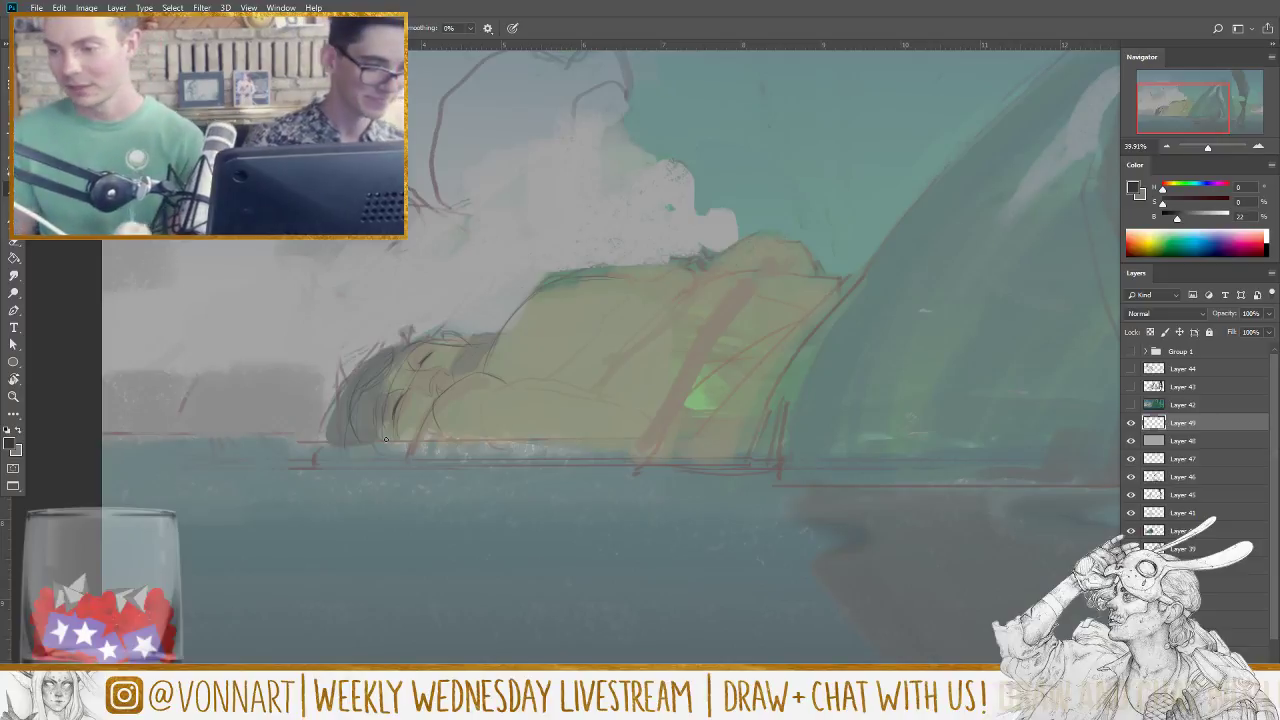
{"action": "left_click", "coordinate": [1131, 440]}
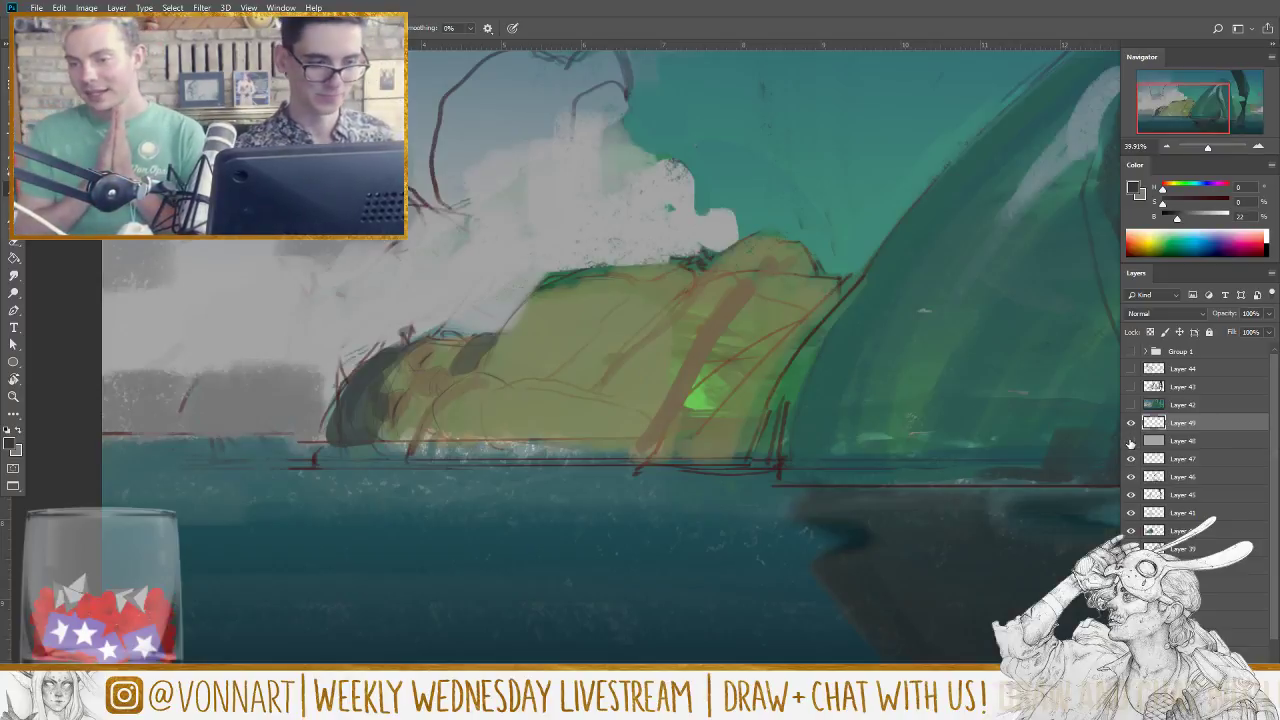
{"action": "left_click", "coordinate": [1178, 460]}
{"action": "left_click", "coordinate": [1184, 424]}
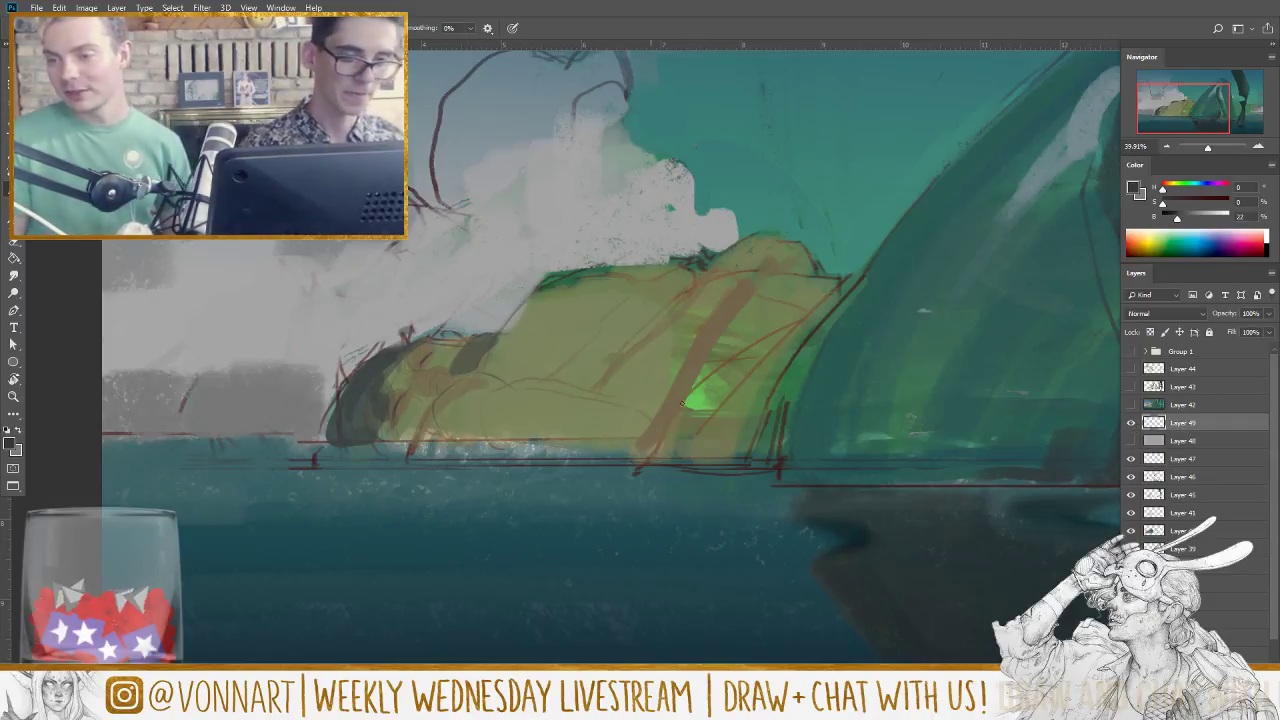
Step: Zoom out to the whole scene and sample olive green from the mound with the brush
{"action": "key", "text": "z"}
{"action": "left_click_drag", "start_coordinate": [757, 378], "coordinate": [705, 428]}
{"action": "key", "text": "b"}
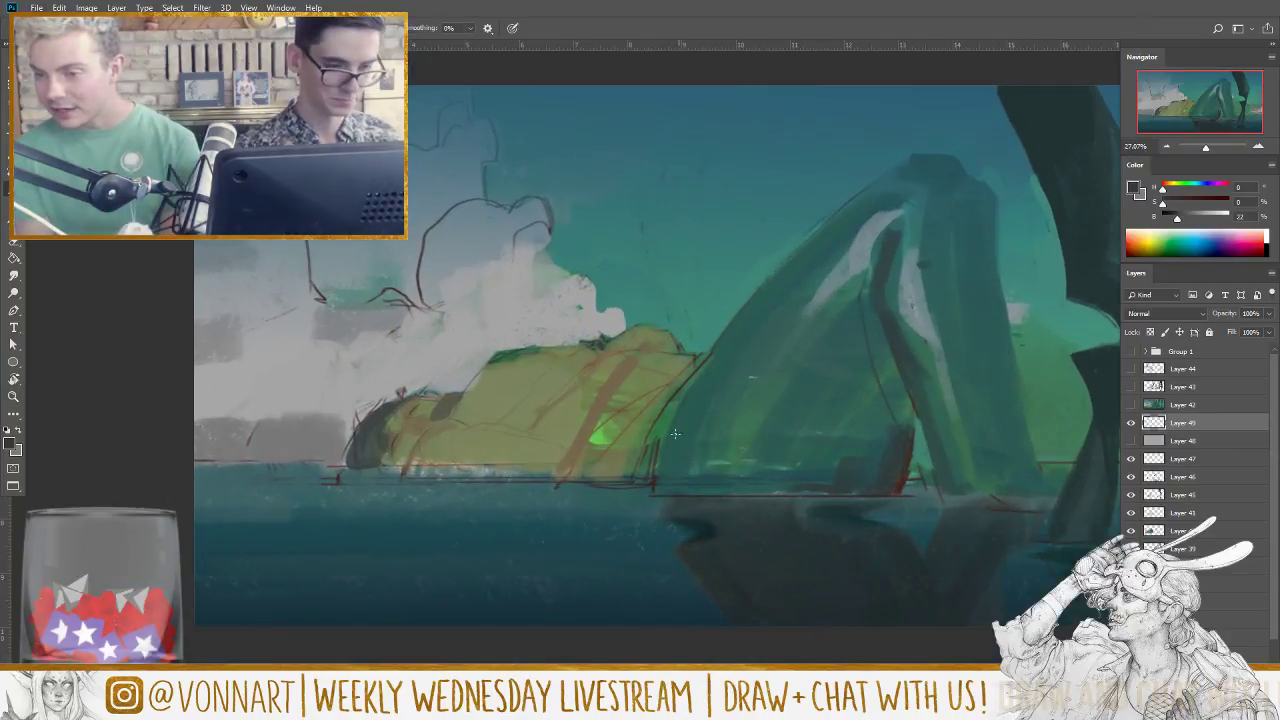
{"action": "left_click", "coordinate": [598, 422], "text": "alt"}
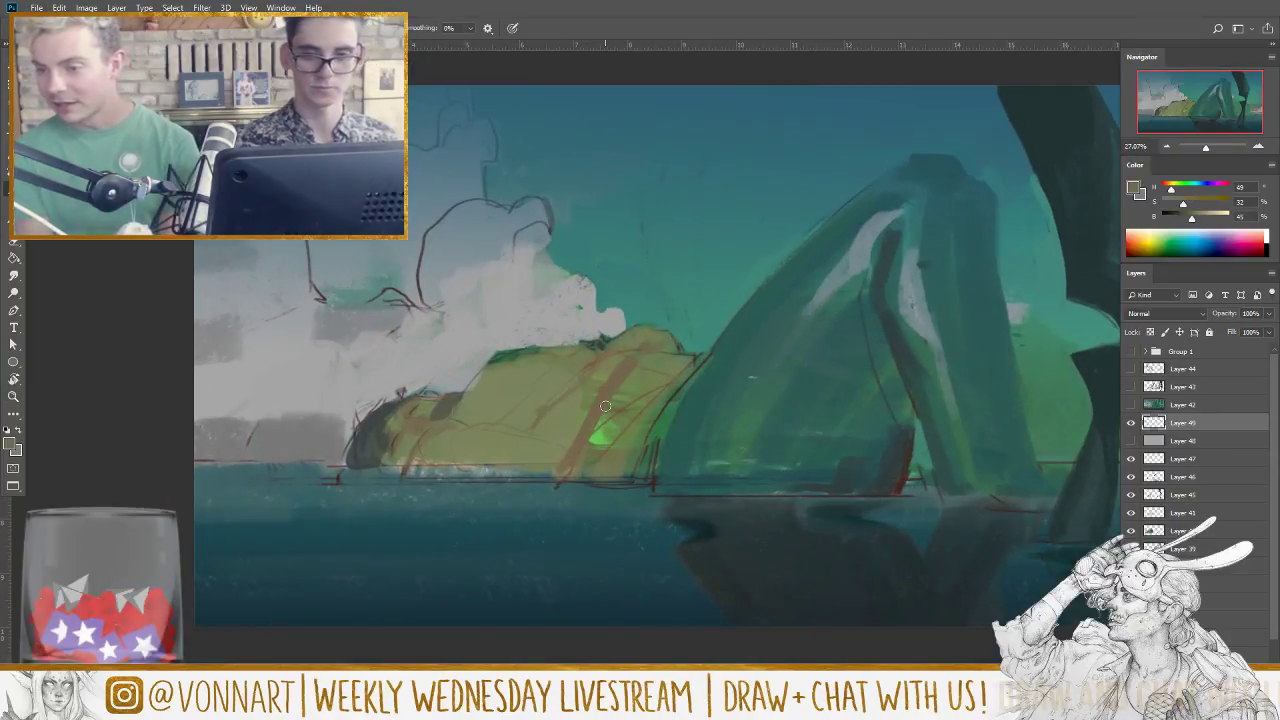
Step: Lasso the diver photo from the Group 1 reference collage and copy it to a new layer
{"action": "left_click", "coordinate": [1131, 352]}
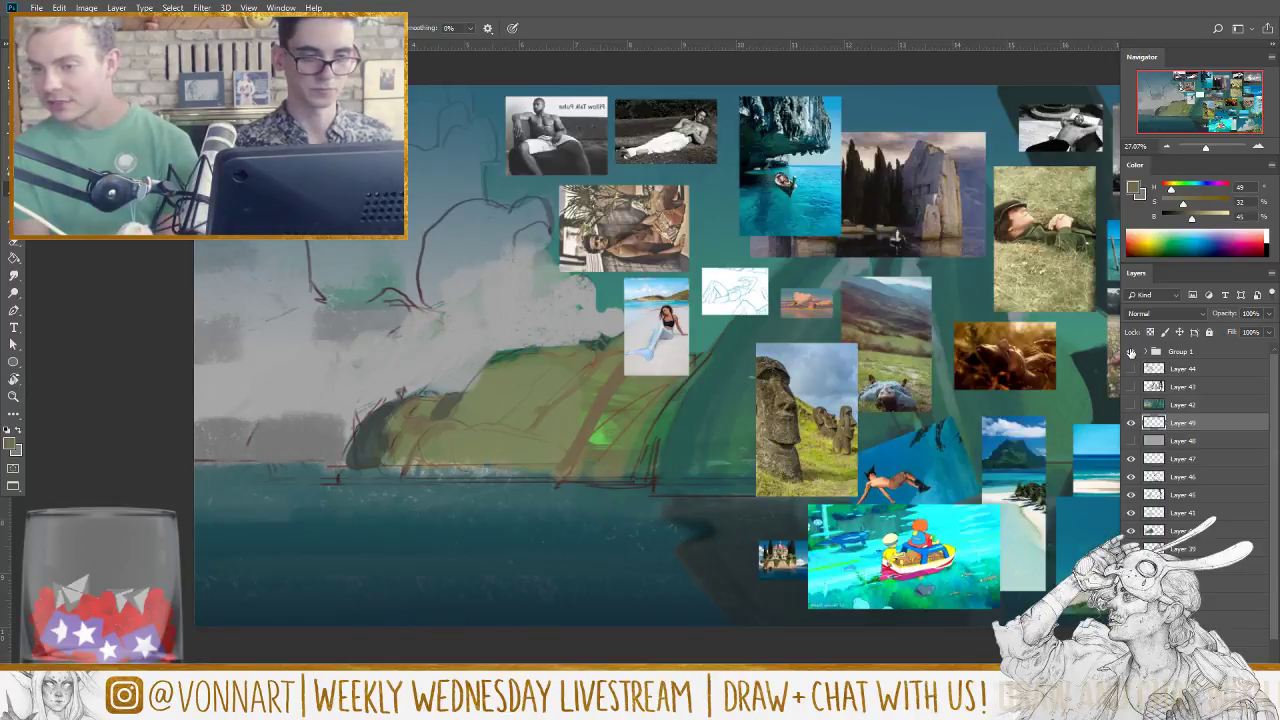
{"action": "scroll", "coordinate": [838, 332], "scroll_direction": "right", "scroll_amount": 3}
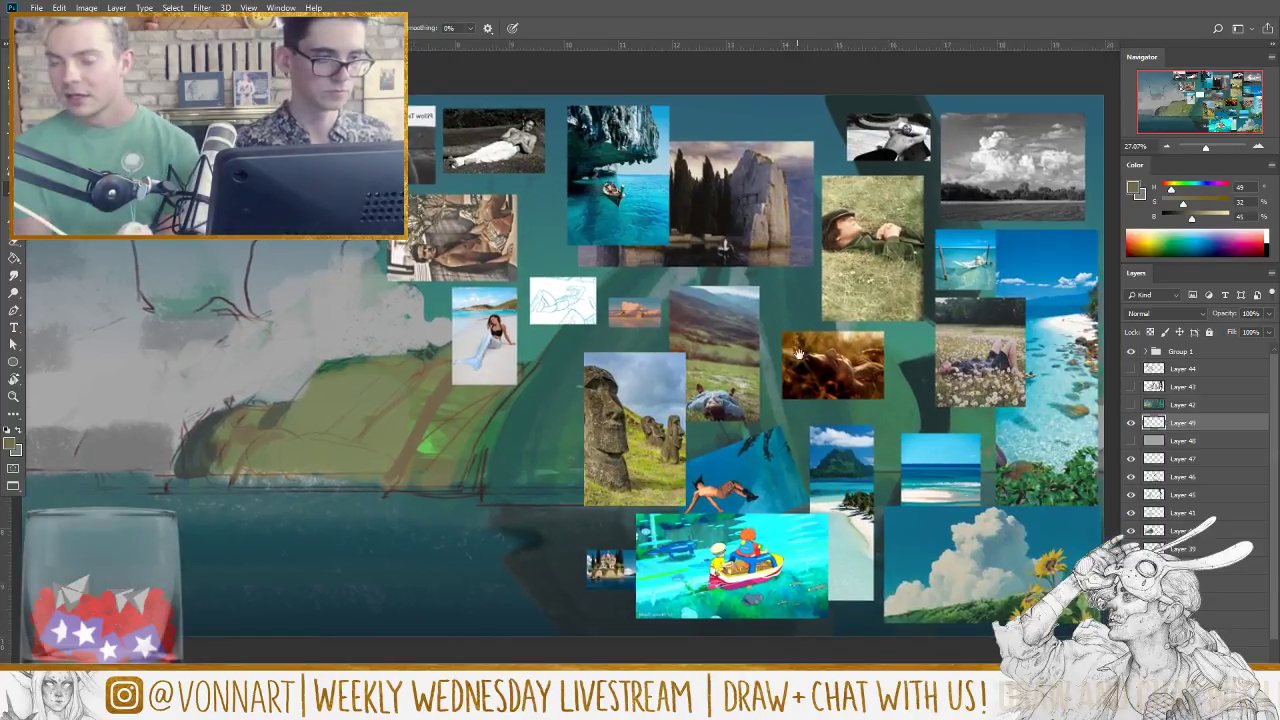
{"action": "key", "text": "z"}
{"action": "left_click_drag", "start_coordinate": [722, 500], "coordinate": [737, 448]}
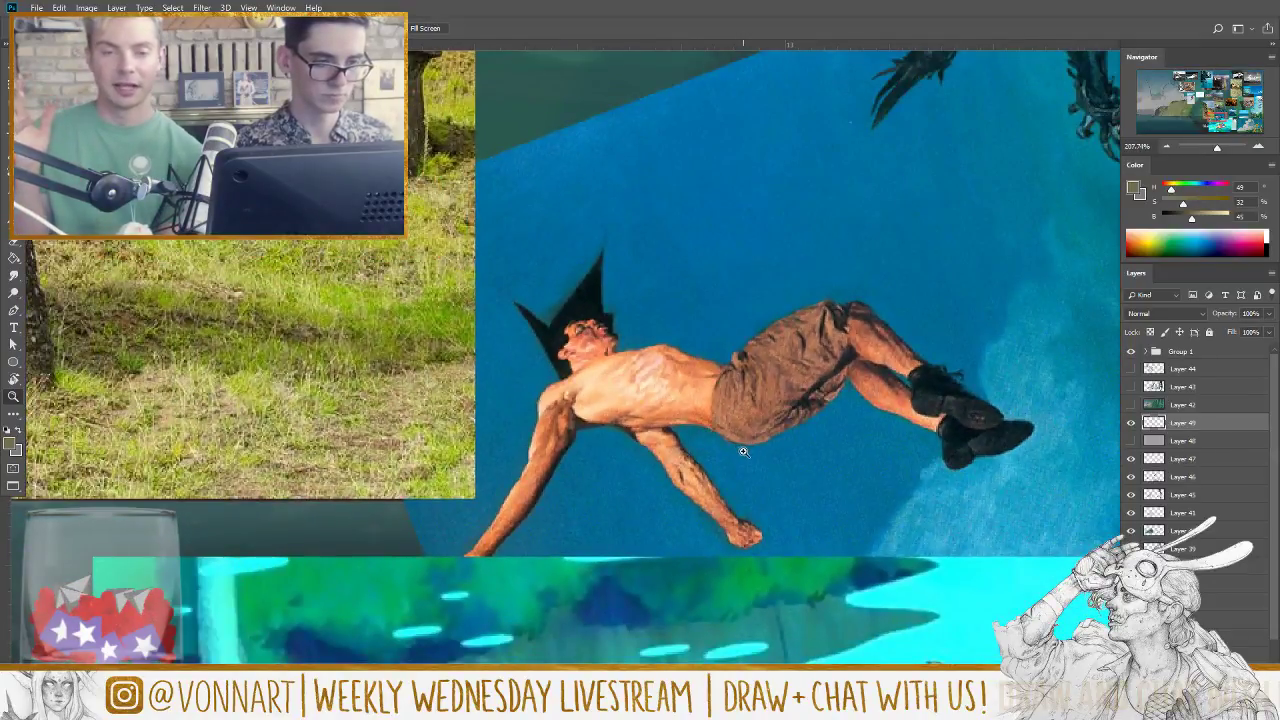
{"action": "key", "text": "l"}
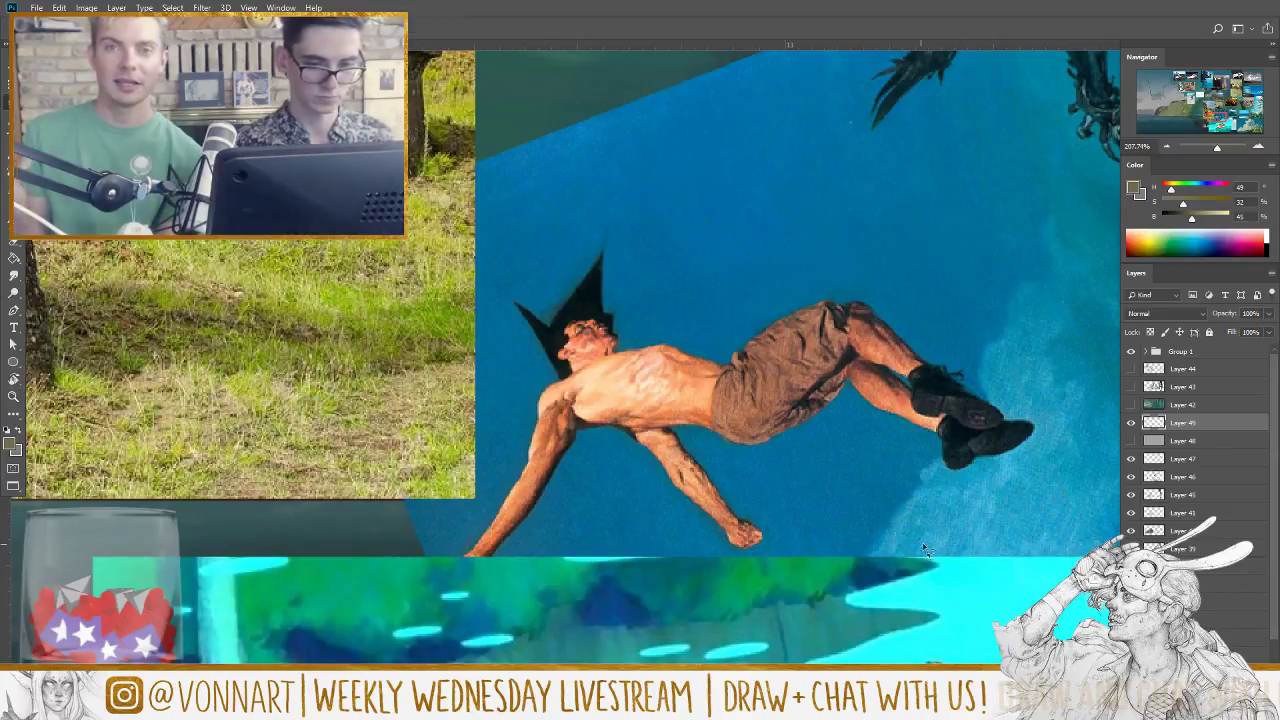
{"action": "mouse_move", "coordinate": [924, 546]}
{"action": "left_mouse_down"}
{"action": "mouse_move", "coordinate": [736, 145]}
{"action": "mouse_move", "coordinate": [720, 672]}
{"action": "mouse_move", "coordinate": [695, 649]}
{"action": "left_mouse_up"}
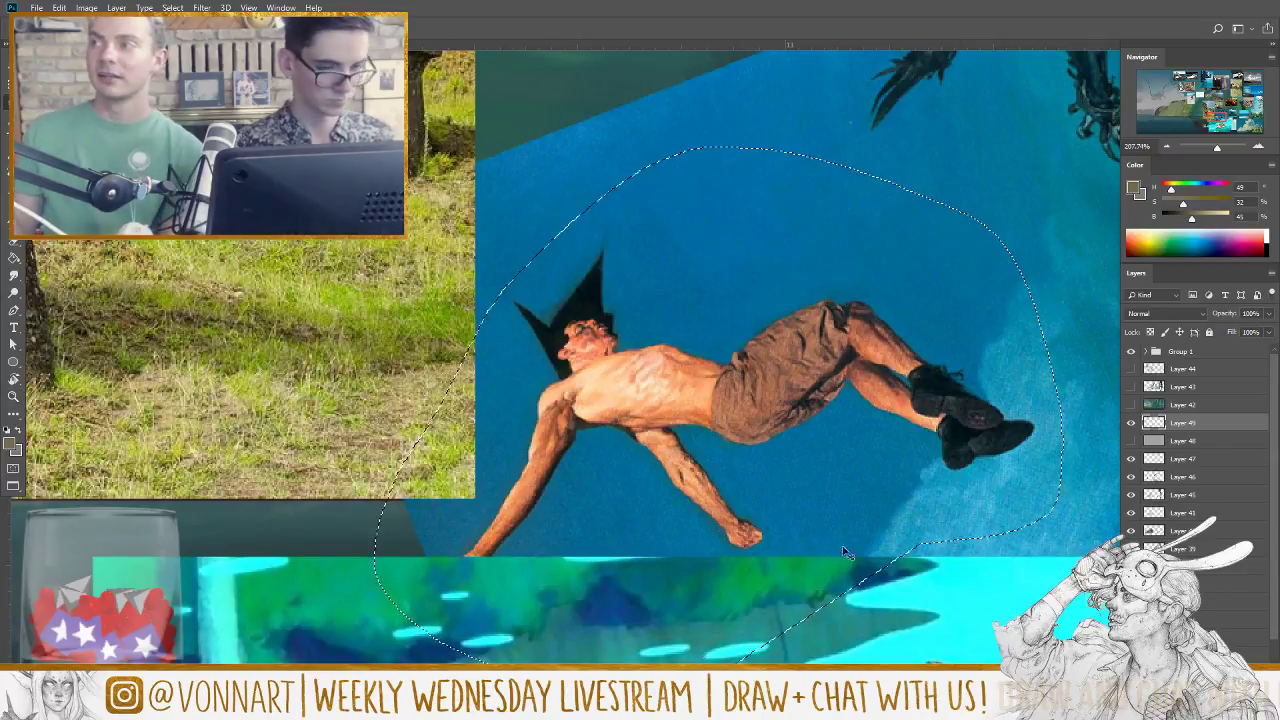
{"action": "left_click", "coordinate": [1133, 353]}
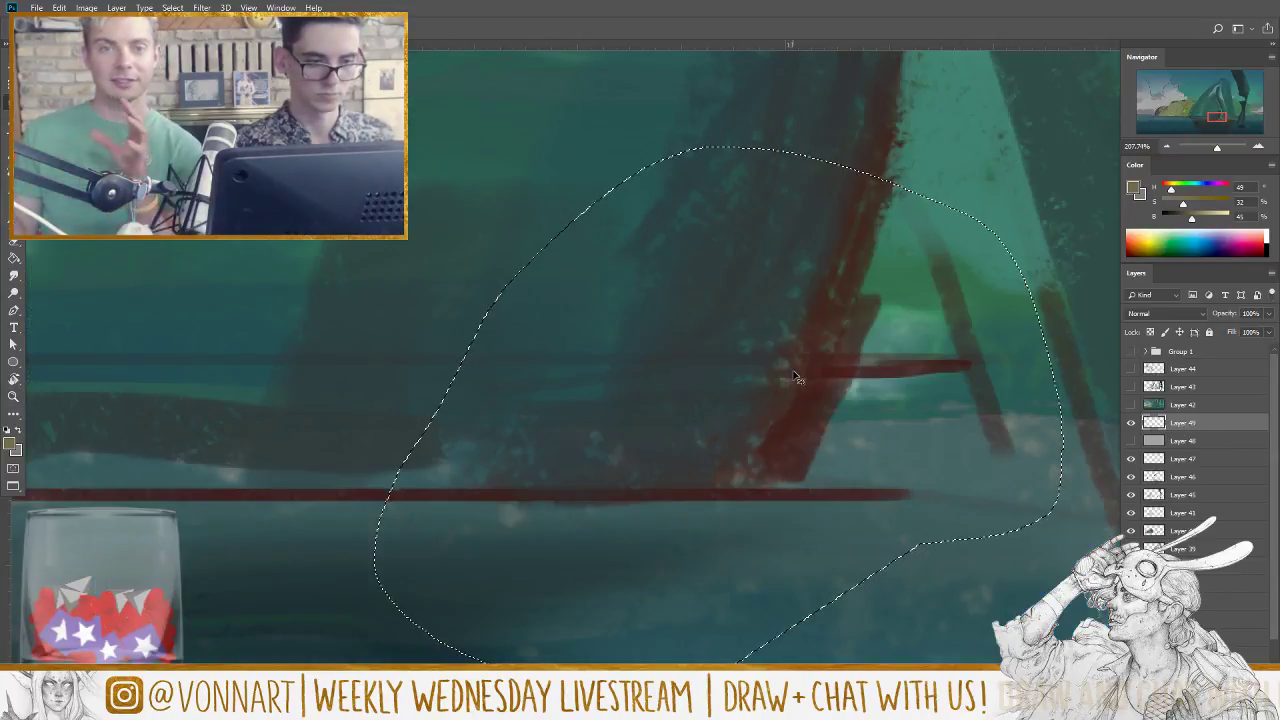
{"action": "key", "text": "ctrl+j"}
Step: Zoom out and use Free Transform to move the diver up-left and enlarge it above the clouds
{"action": "key", "text": "z"}
{"action": "mouse_move", "coordinate": [812, 398]}
{"action": "left_mouse_down"}
{"action": "mouse_move", "coordinate": [732, 387]}
{"action": "mouse_move", "coordinate": [700, 400]}
{"action": "mouse_move", "coordinate": [772, 428]}
{"action": "mouse_move", "coordinate": [840, 530]}
{"action": "mouse_move", "coordinate": [443, 200]}
{"action": "mouse_move", "coordinate": [413, 243]}
{"action": "left_mouse_up"}
{"action": "key", "text": "ctrl+t"}
{"action": "left_click_drag", "start_coordinate": [467, 189], "coordinate": [575, 102]}
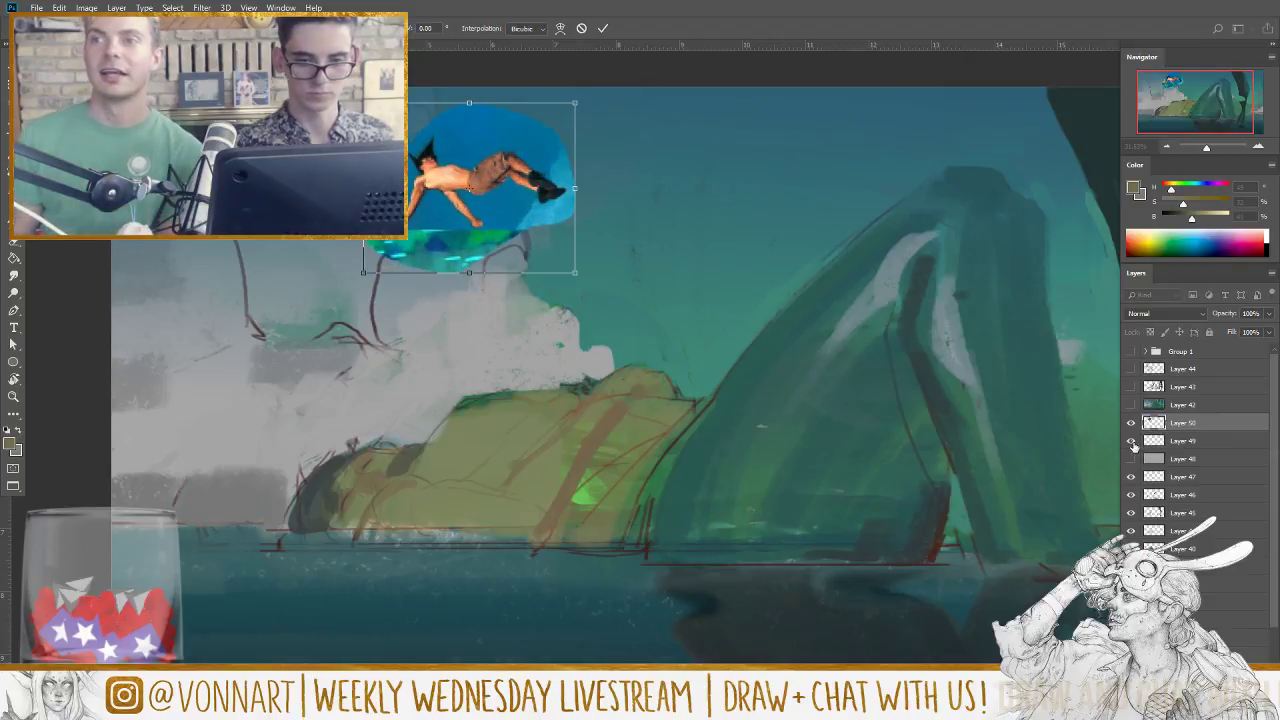
{"action": "key", "text": "Return"}
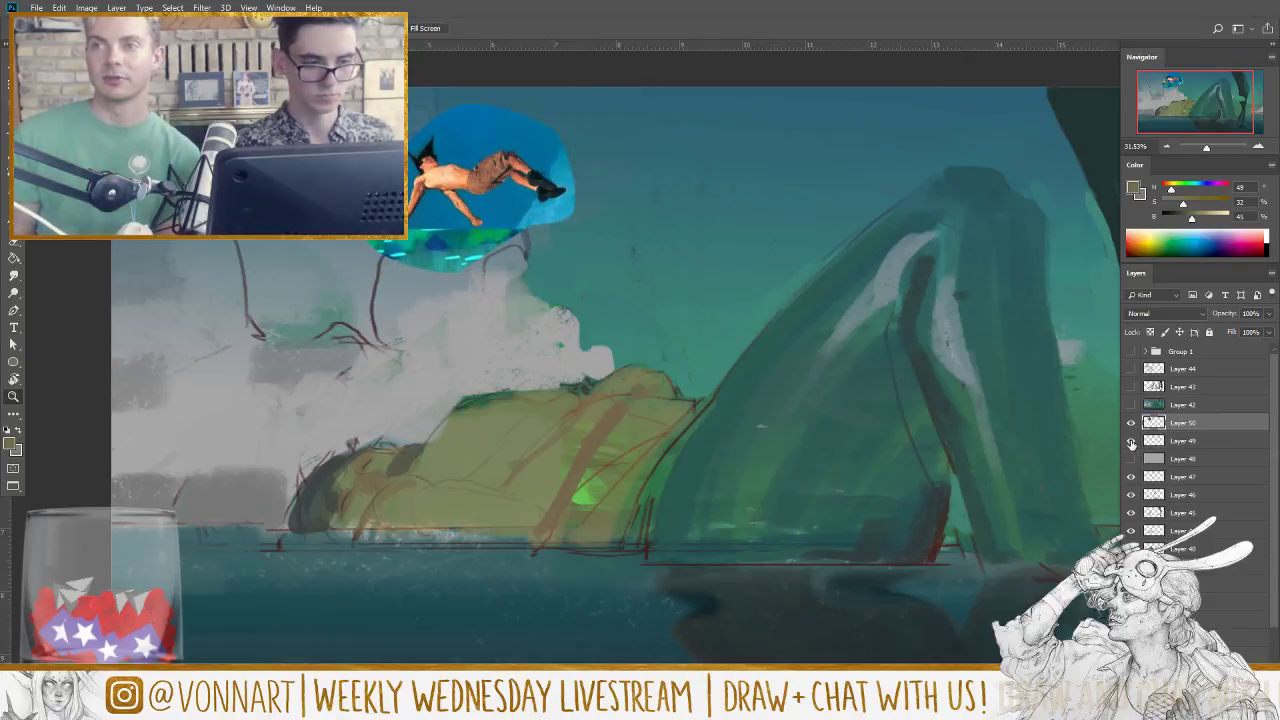
Step: On Layer 49, paint peach strokes sampled from the diver's skin over the green mound
{"action": "left_click", "coordinate": [1184, 446]}
{"action": "key", "text": "b"}
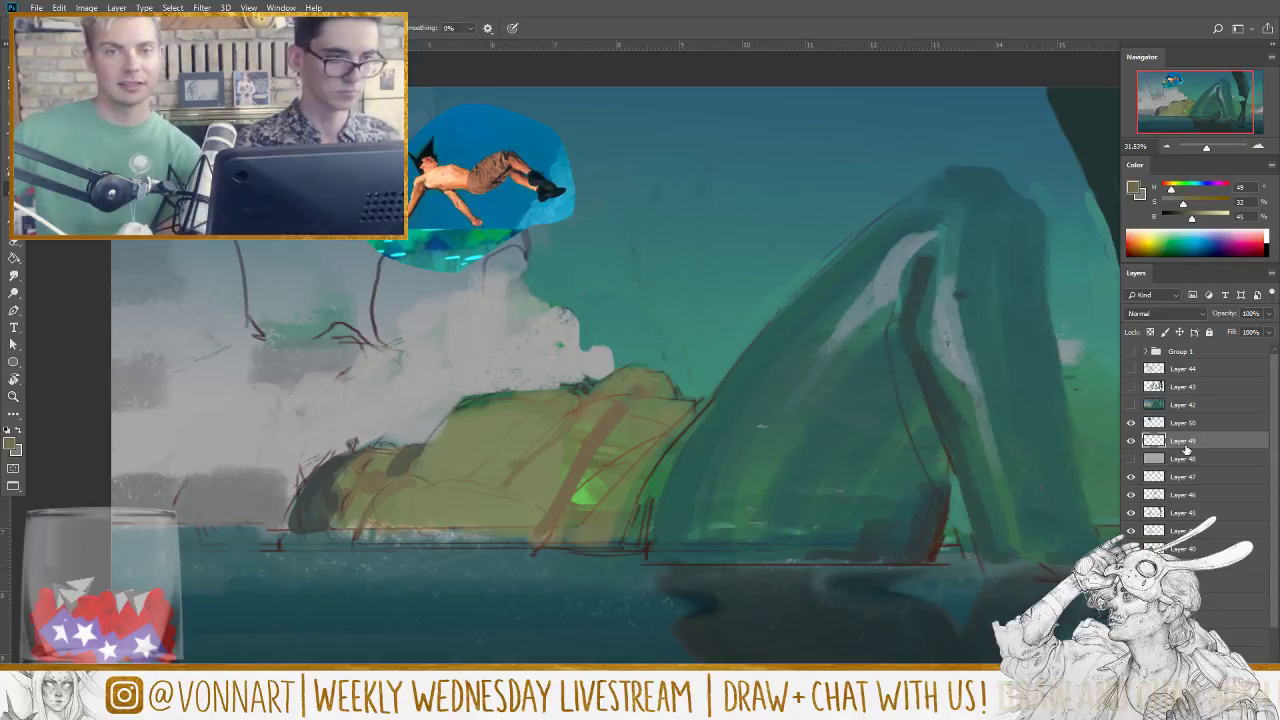
{"action": "left_click", "coordinate": [450, 176], "text": "alt"}
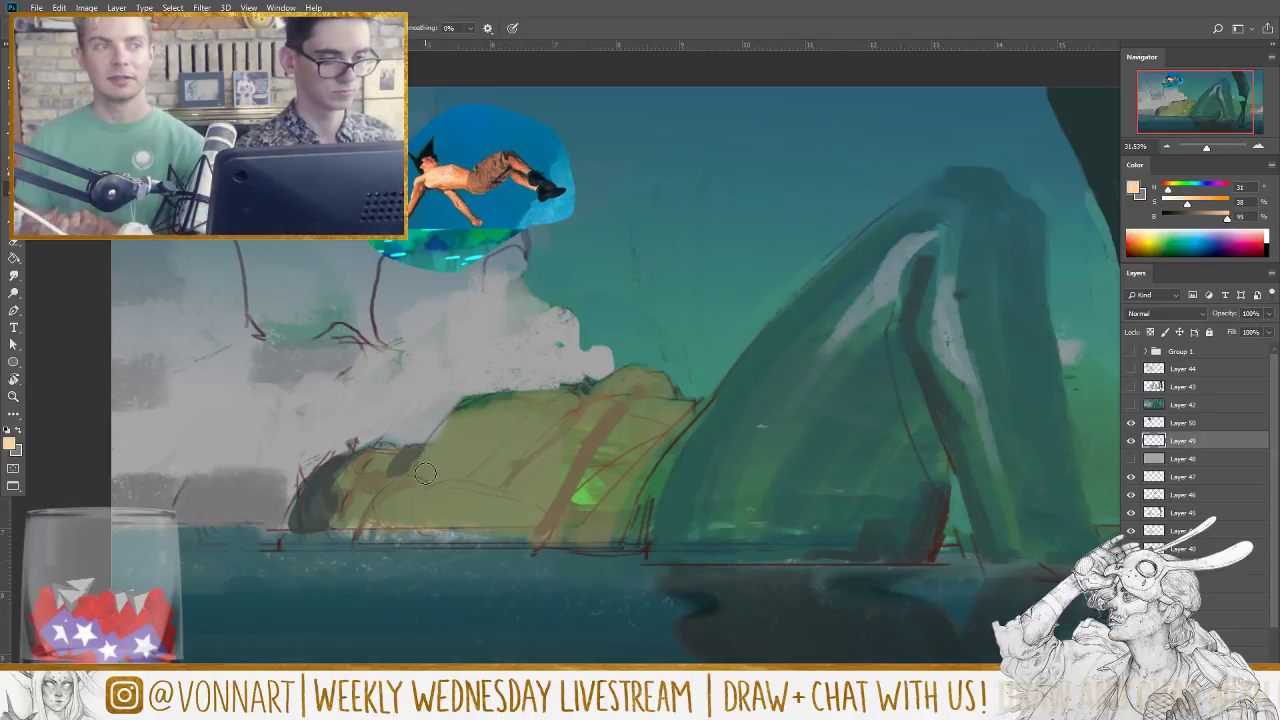
{"action": "left_click_drag", "start_coordinate": [428, 480], "coordinate": [476, 425]}
{"action": "left_click", "coordinate": [468, 432], "text": "alt"}
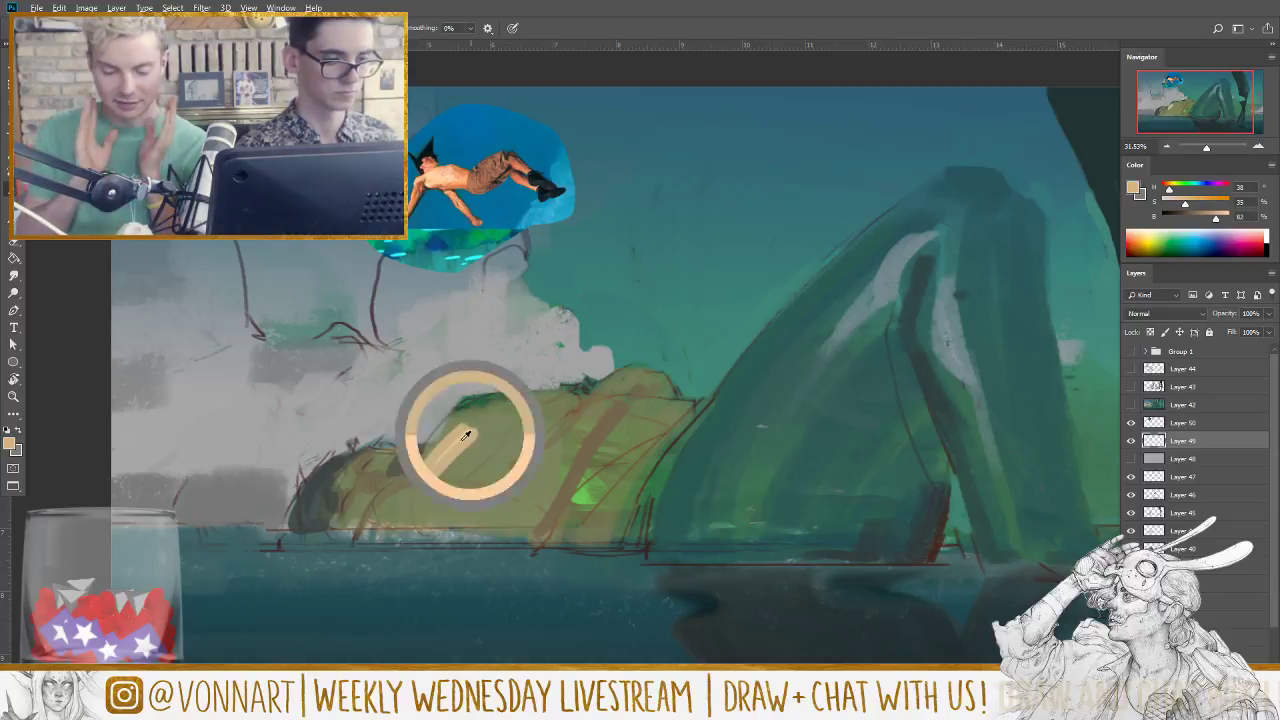
{"action": "left_click_drag", "start_coordinate": [454, 472], "coordinate": [502, 424]}
Step: Paint orange and light peach from the reference figure along the mound's edge and lower left
{"action": "left_click", "coordinate": [468, 180], "text": "alt"}
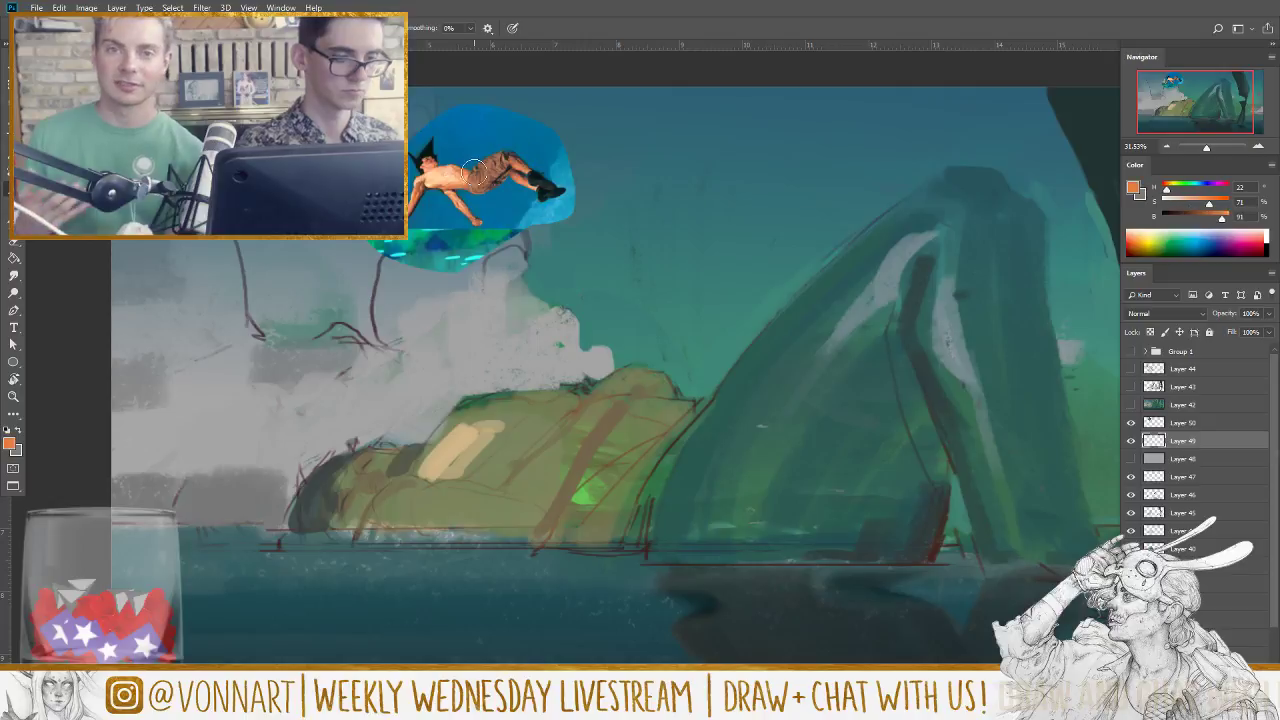
{"action": "left_click_drag", "start_coordinate": [470, 405], "coordinate": [530, 400]}
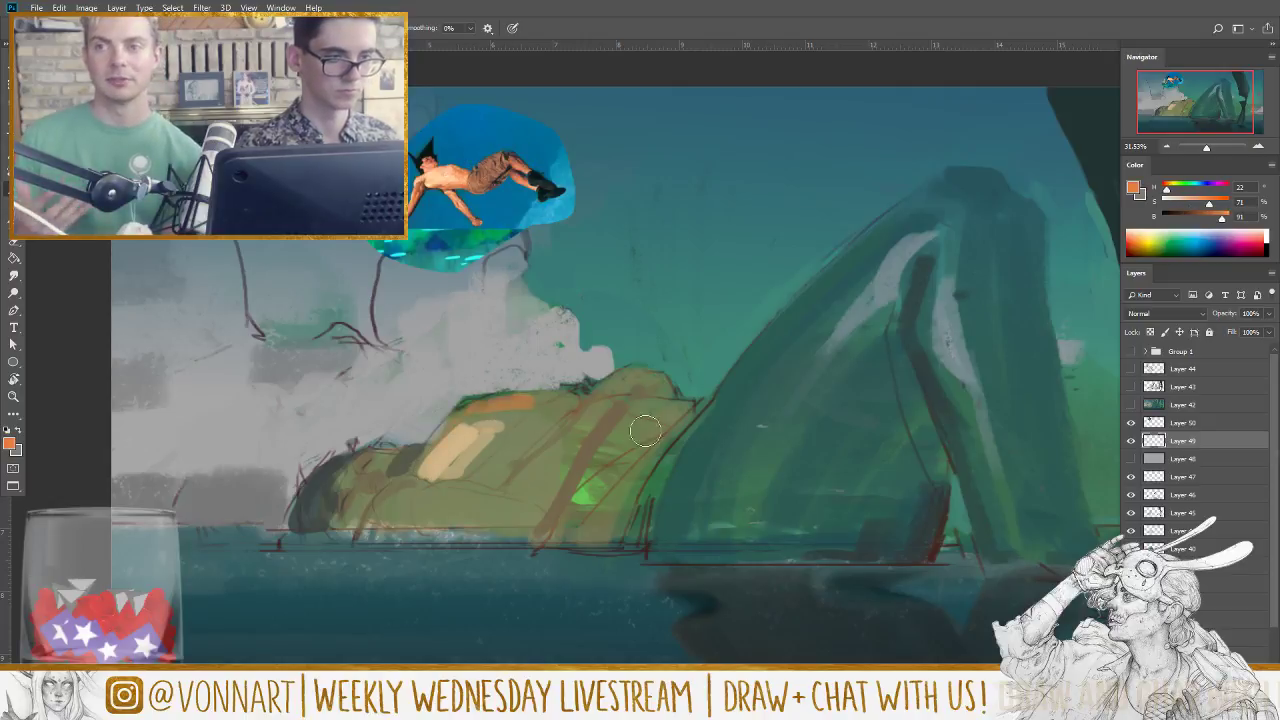
{"action": "mouse_move", "coordinate": [587, 525]}
{"action": "left_mouse_down"}
{"action": "mouse_move", "coordinate": [600, 473]}
{"action": "mouse_move", "coordinate": [660, 425]}
{"action": "mouse_move", "coordinate": [635, 422]}
{"action": "mouse_move", "coordinate": [583, 522]}
{"action": "mouse_move", "coordinate": [675, 410]}
{"action": "mouse_move", "coordinate": [638, 490]}
{"action": "mouse_move", "coordinate": [666, 399]}
{"action": "mouse_move", "coordinate": [598, 422]}
{"action": "mouse_move", "coordinate": [535, 518]}
{"action": "mouse_move", "coordinate": [642, 381]}
{"action": "mouse_move", "coordinate": [511, 509]}
{"action": "mouse_move", "coordinate": [574, 421]}
{"action": "mouse_move", "coordinate": [555, 461]}
{"action": "mouse_move", "coordinate": [580, 460]}
{"action": "mouse_move", "coordinate": [561, 505]}
{"action": "mouse_move", "coordinate": [643, 379]}
{"action": "mouse_move", "coordinate": [668, 393]}
{"action": "mouse_move", "coordinate": [526, 405]}
{"action": "mouse_move", "coordinate": [463, 436]}
{"action": "mouse_move", "coordinate": [524, 436]}
{"action": "mouse_move", "coordinate": [515, 516]}
{"action": "mouse_move", "coordinate": [534, 513]}
{"action": "mouse_move", "coordinate": [464, 536]}
{"action": "mouse_move", "coordinate": [372, 536]}
{"action": "mouse_move", "coordinate": [395, 497]}
{"action": "mouse_move", "coordinate": [431, 511]}
{"action": "mouse_move", "coordinate": [499, 477]}
{"action": "mouse_move", "coordinate": [505, 495]}
{"action": "mouse_move", "coordinate": [364, 527]}
{"action": "mouse_move", "coordinate": [359, 508]}
{"action": "mouse_move", "coordinate": [385, 466]}
{"action": "mouse_move", "coordinate": [369, 455]}
{"action": "mouse_move", "coordinate": [347, 461]}
{"action": "mouse_move", "coordinate": [322, 505]}
{"action": "left_mouse_up"}
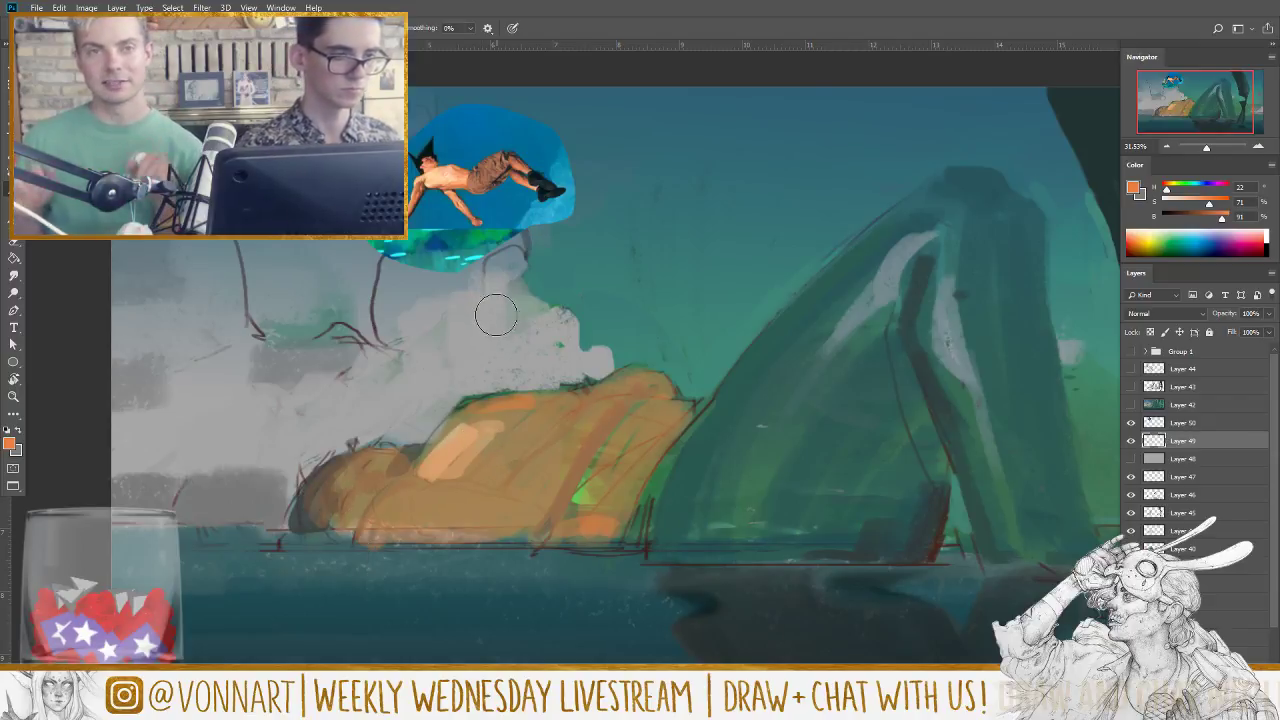
{"action": "left_click", "coordinate": [442, 175], "text": "alt"}
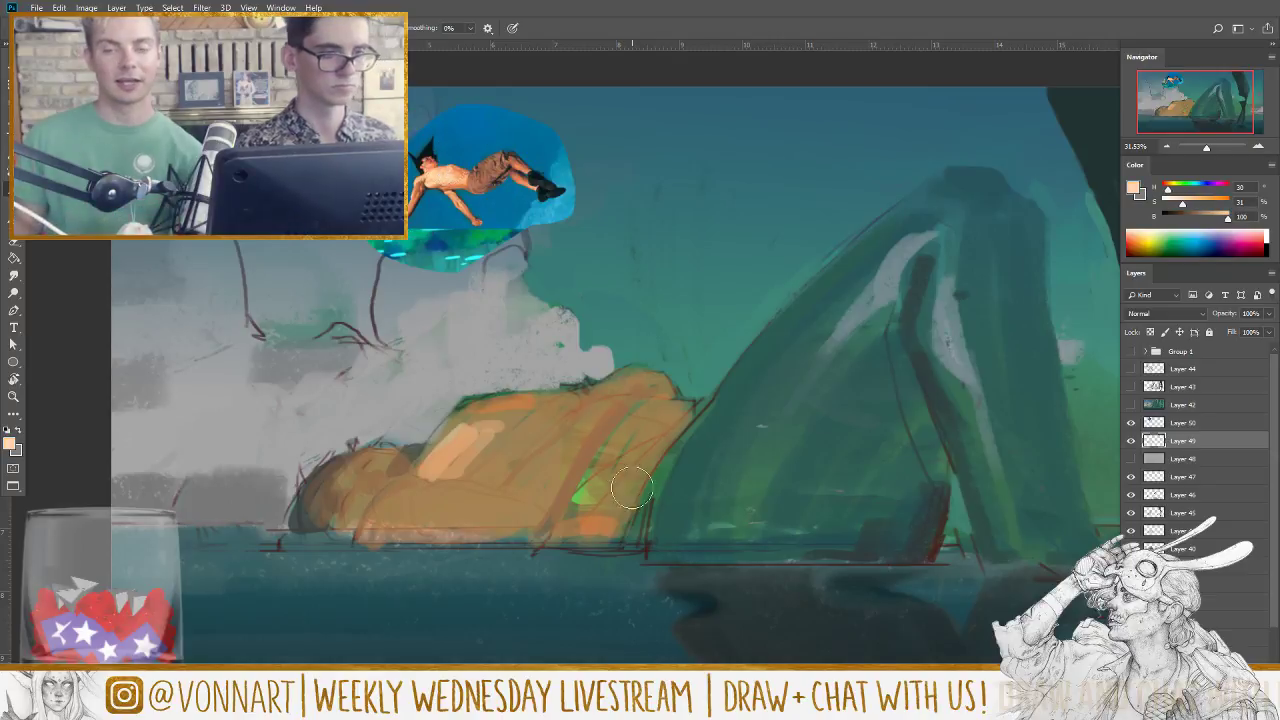
{"action": "mouse_move", "coordinate": [442, 500]}
{"action": "left_mouse_down"}
{"action": "mouse_move", "coordinate": [375, 526]}
{"action": "mouse_move", "coordinate": [400, 524]}
{"action": "mouse_move", "coordinate": [403, 495]}
{"action": "mouse_move", "coordinate": [420, 515]}
{"action": "mouse_move", "coordinate": [409, 496]}
{"action": "mouse_move", "coordinate": [375, 532]}
{"action": "mouse_move", "coordinate": [395, 494]}
{"action": "mouse_move", "coordinate": [395, 525]}
{"action": "left_mouse_up"}
{"action": "left_click", "coordinate": [403, 496], "text": "alt"}
Step: Switch to a different brush preset and enlarge it
{"action": "right_click", "coordinate": [363, 634]}
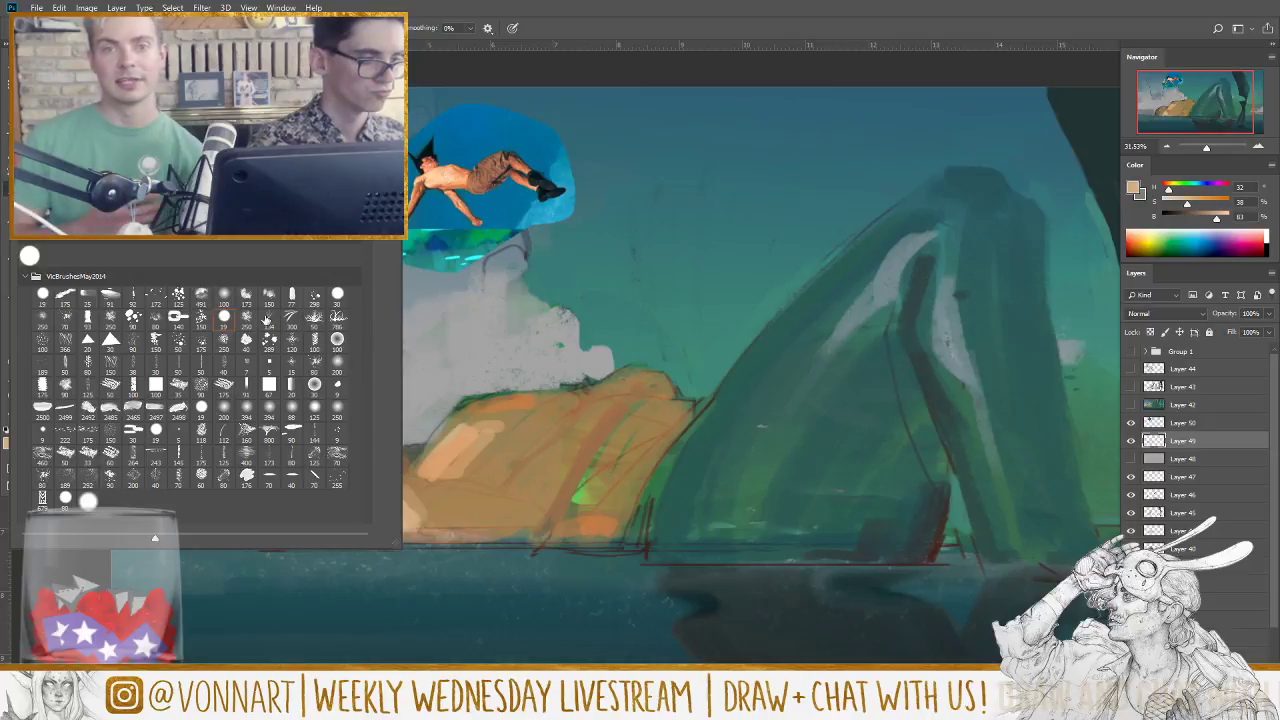
{"action": "left_click", "coordinate": [487, 525]}
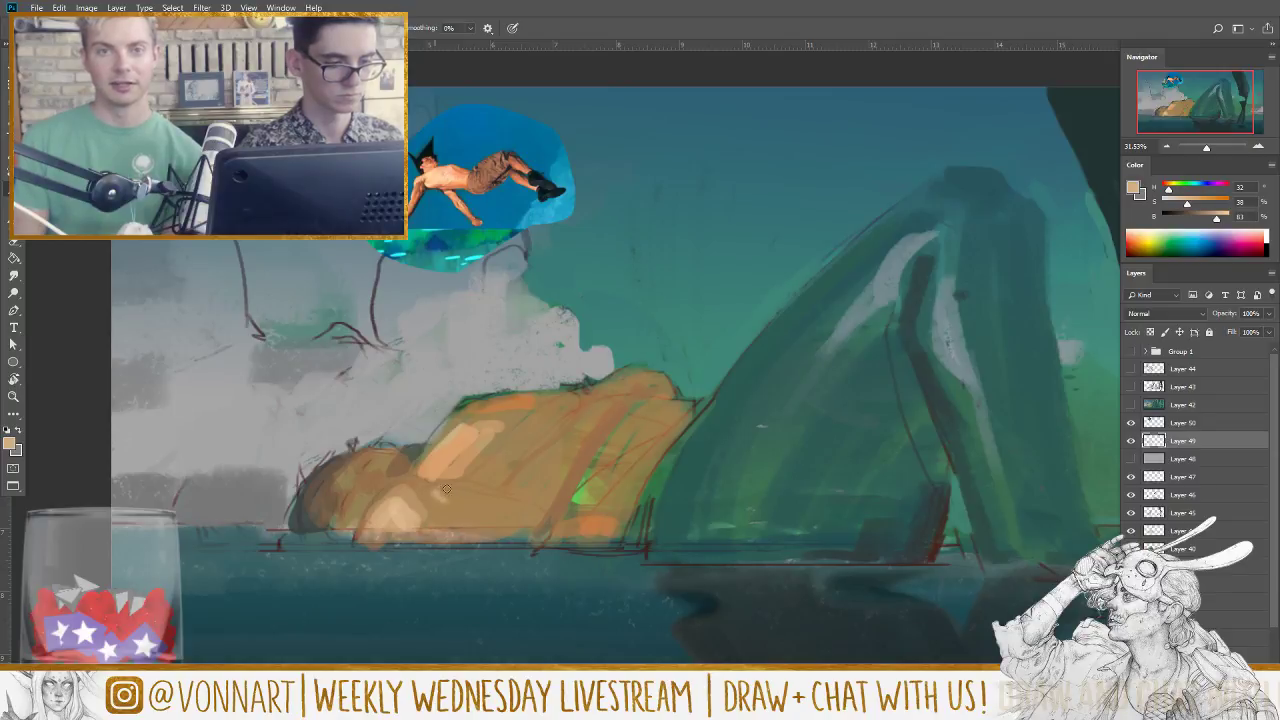
{"action": "key", "text": "bracketright"}
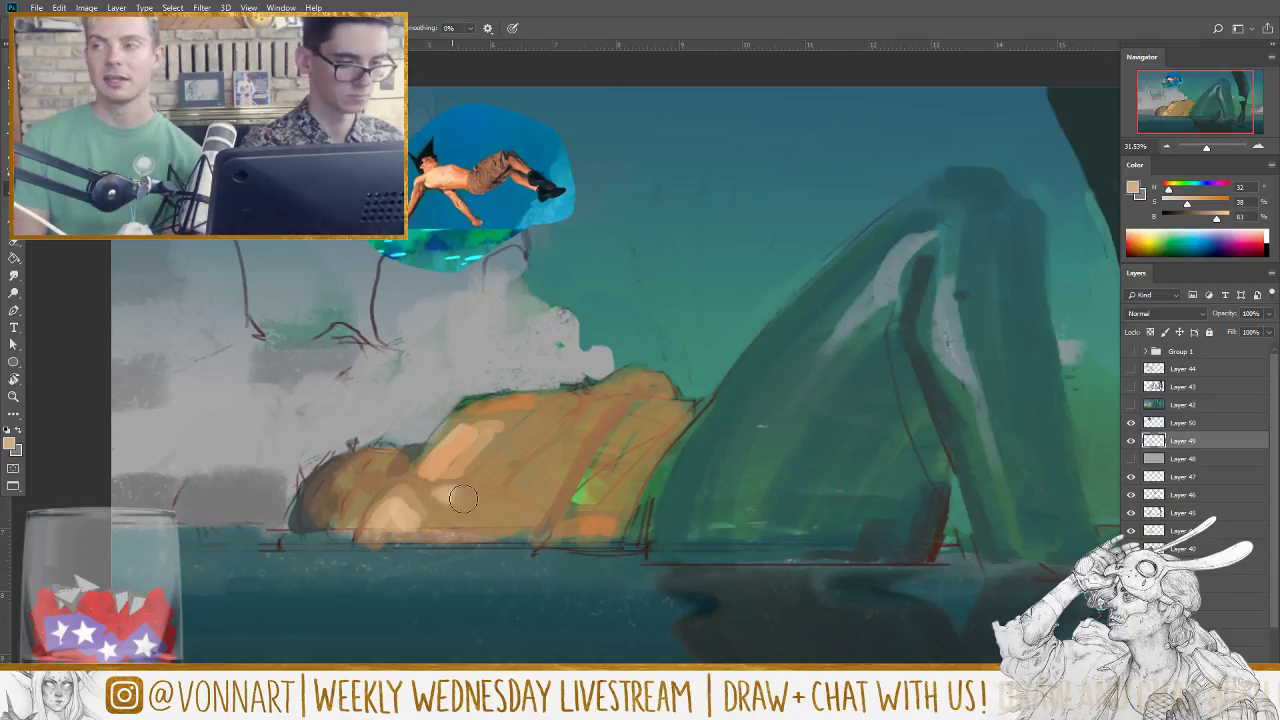
Step: Paint pale and lighter tan strokes across the mound's middle and right part, covering the green glow
{"action": "left_click", "coordinate": [527, 402], "text": "alt"}
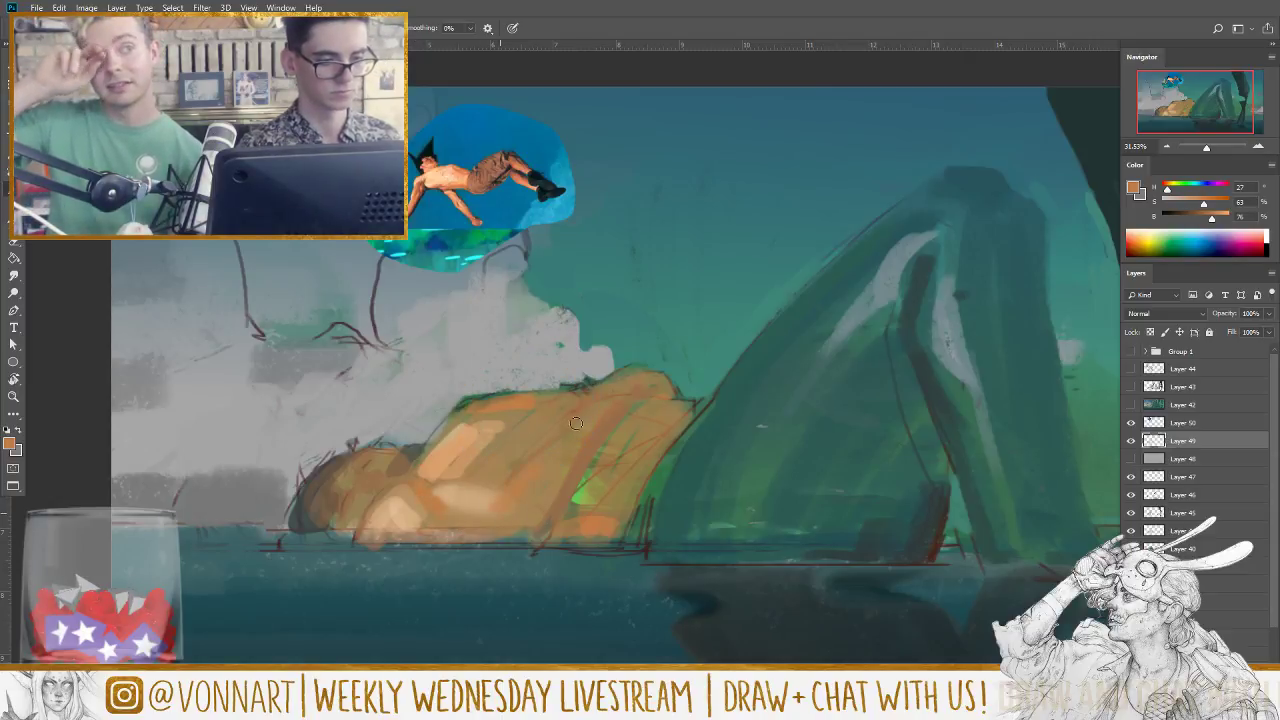
{"action": "left_click", "coordinate": [546, 469], "text": "alt"}
{"action": "mouse_move", "coordinate": [546, 469]}
{"action": "left_mouse_down"}
{"action": "mouse_move", "coordinate": [520, 515]}
{"action": "mouse_move", "coordinate": [555, 455]}
{"action": "left_mouse_up"}
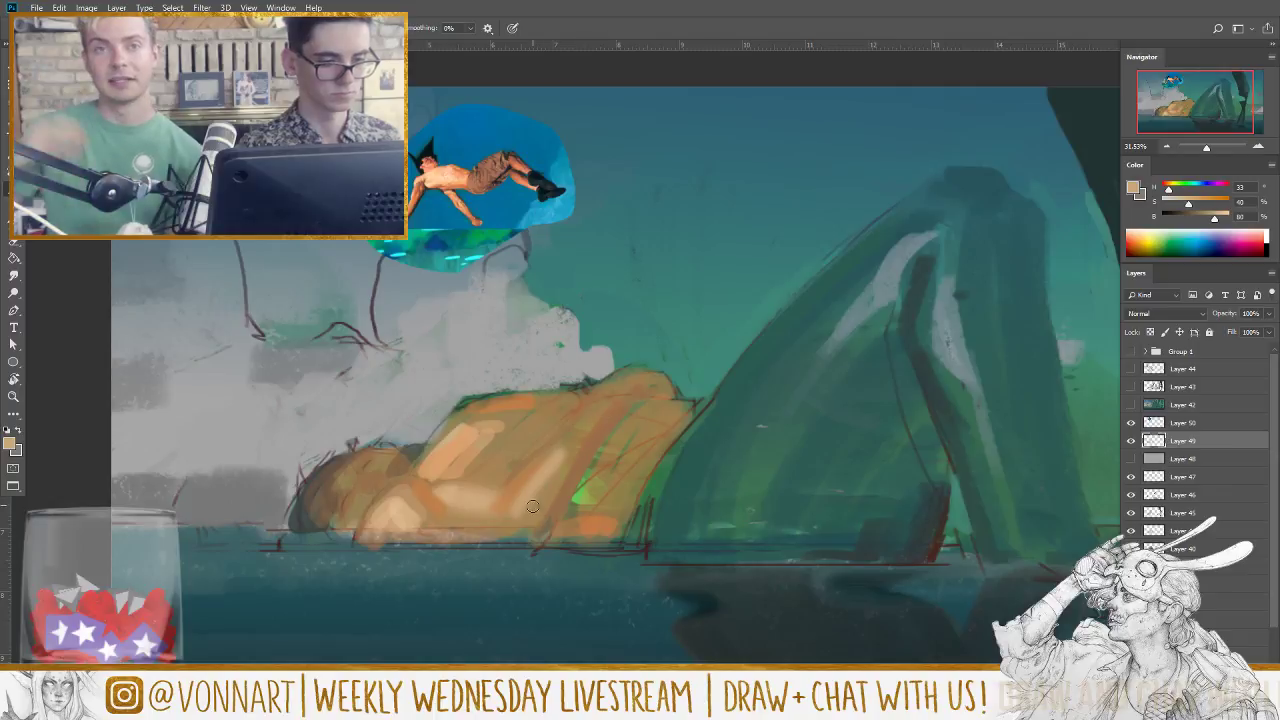
{"action": "mouse_move", "coordinate": [533, 507]}
{"action": "left_mouse_down"}
{"action": "mouse_move", "coordinate": [565, 440]}
{"action": "mouse_move", "coordinate": [603, 411]}
{"action": "left_mouse_up"}
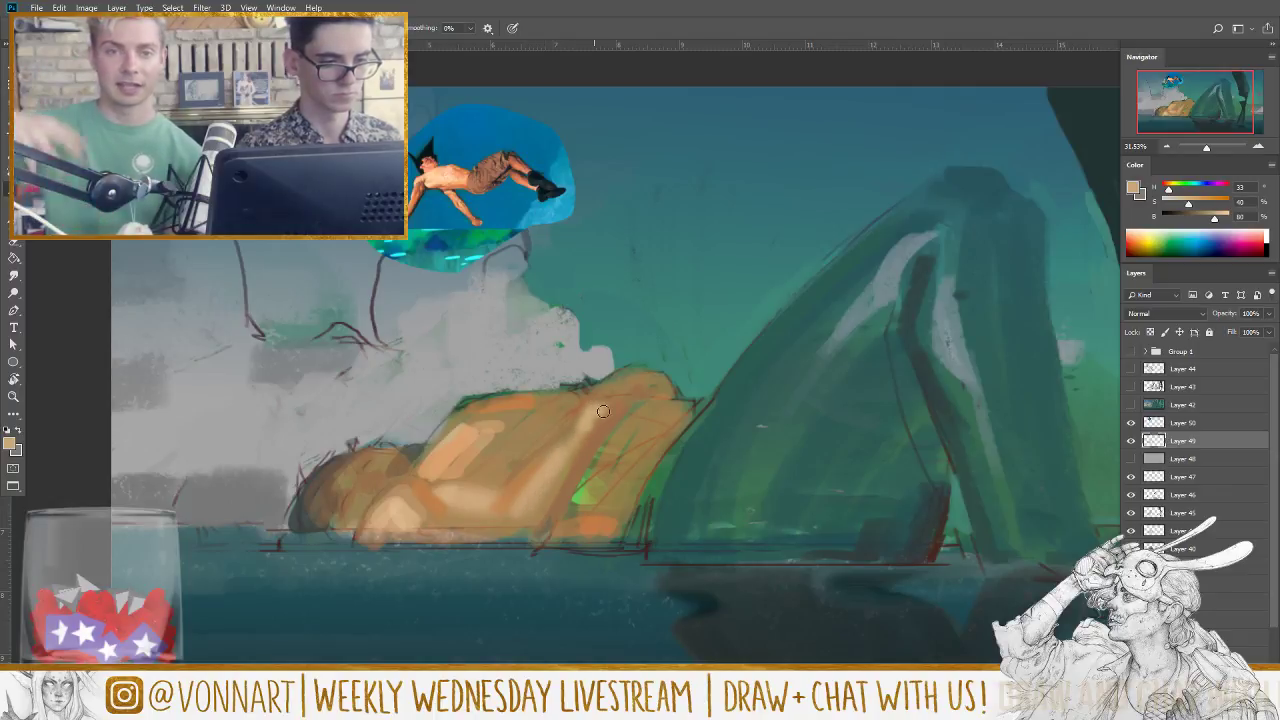
{"action": "left_click", "coordinate": [534, 483], "text": "alt"}
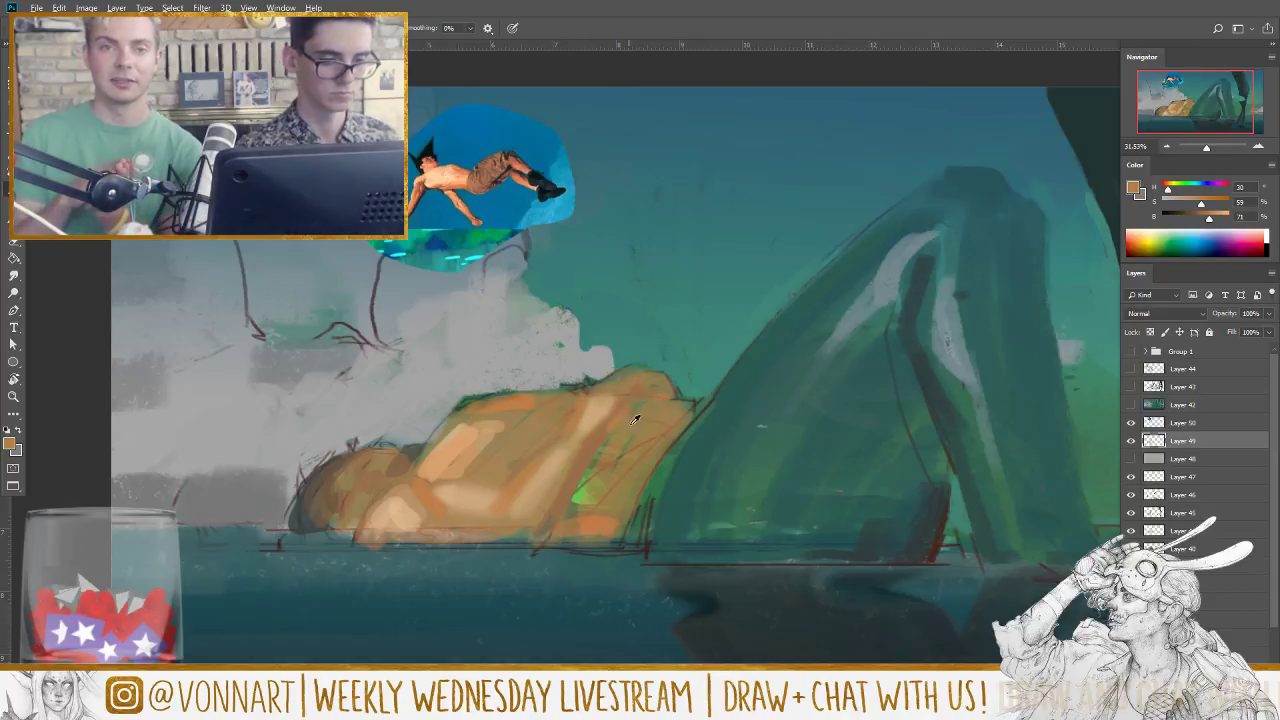
{"action": "left_click", "coordinate": [1150, 234]}
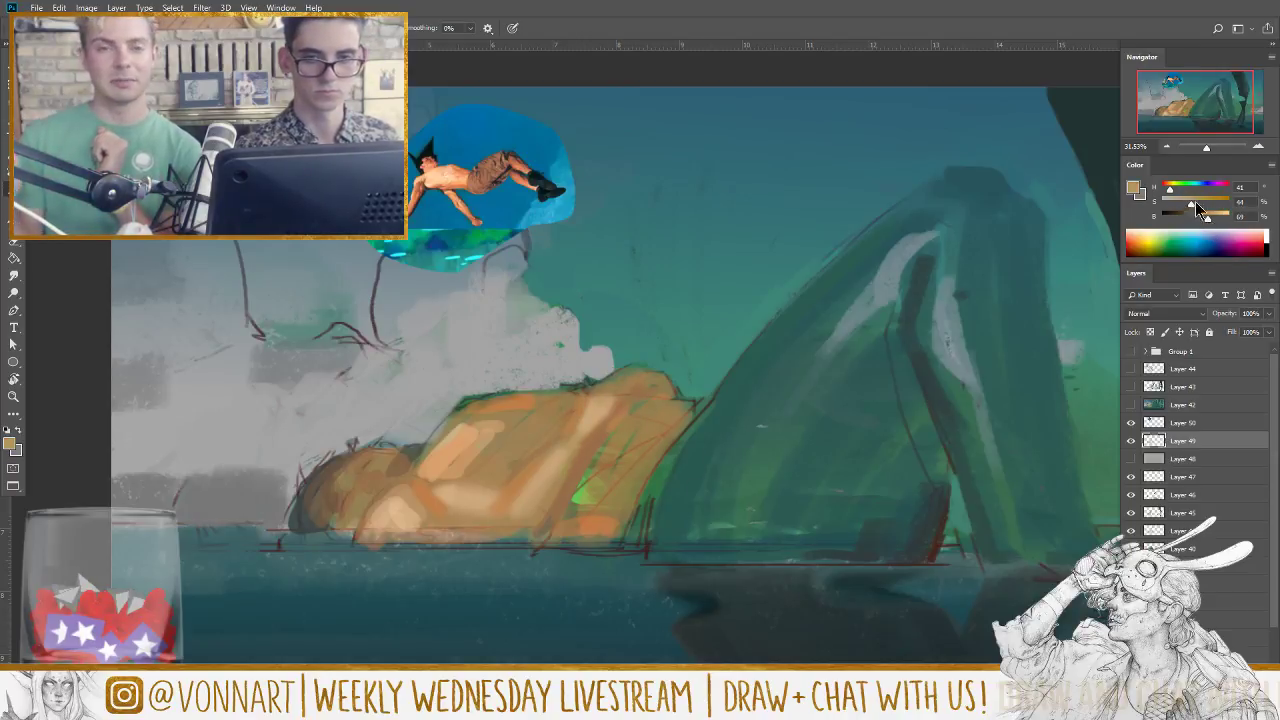
{"action": "mouse_move", "coordinate": [614, 432]}
{"action": "left_mouse_down"}
{"action": "mouse_move", "coordinate": [675, 418]}
{"action": "mouse_move", "coordinate": [668, 442]}
{"action": "mouse_move", "coordinate": [652, 441]}
{"action": "mouse_move", "coordinate": [679, 417]}
{"action": "left_mouse_up"}
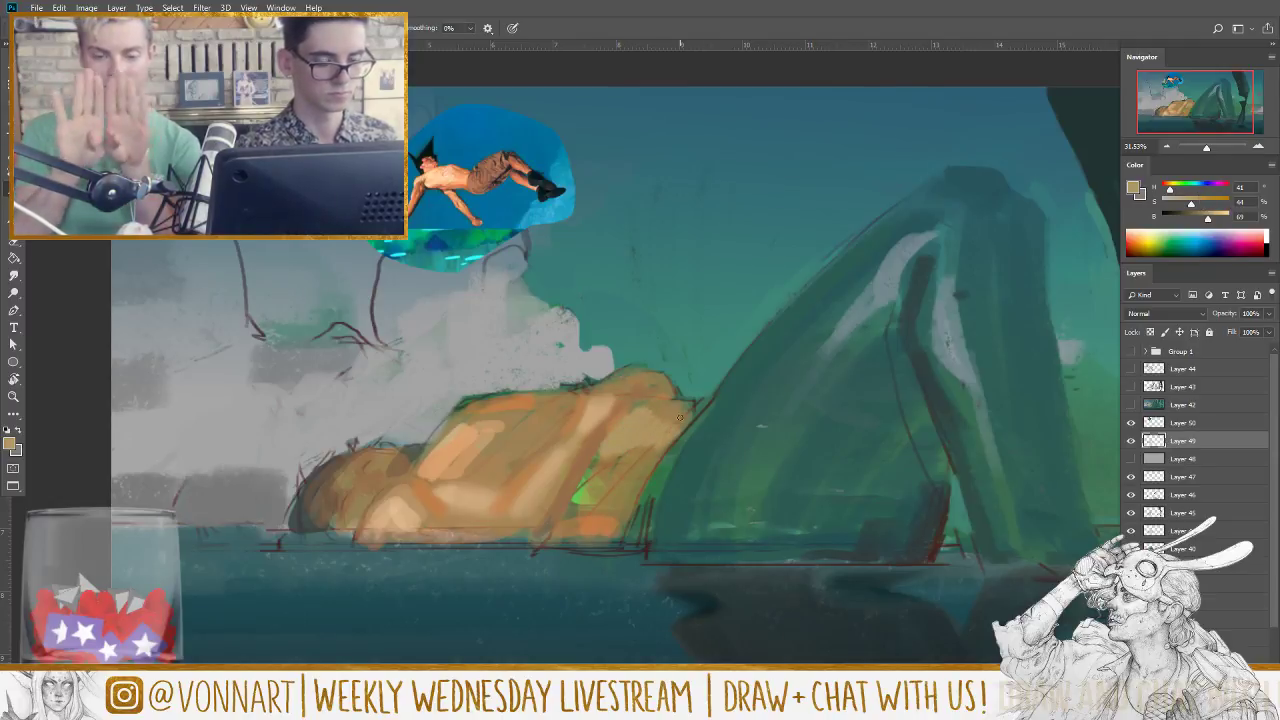
{"action": "left_click", "coordinate": [557, 525], "text": "alt"}
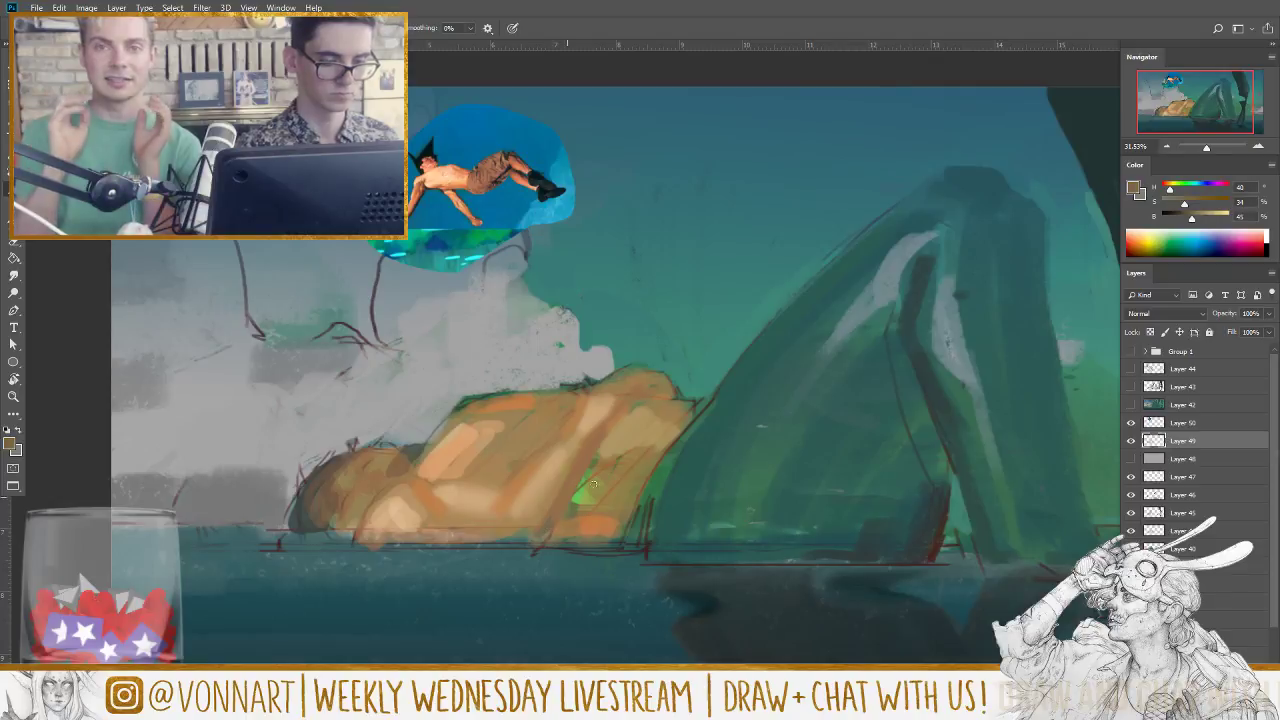
Step: Darken the mound's right edge with brown and rock teal, touch up the rock's top, and show Layer 49 again
{"action": "mouse_move", "coordinate": [613, 467]}
{"action": "left_mouse_down"}
{"action": "mouse_move", "coordinate": [614, 528]}
{"action": "mouse_move", "coordinate": [640, 512]}
{"action": "left_mouse_up"}
{"action": "left_click", "coordinate": [701, 377], "text": "alt"}
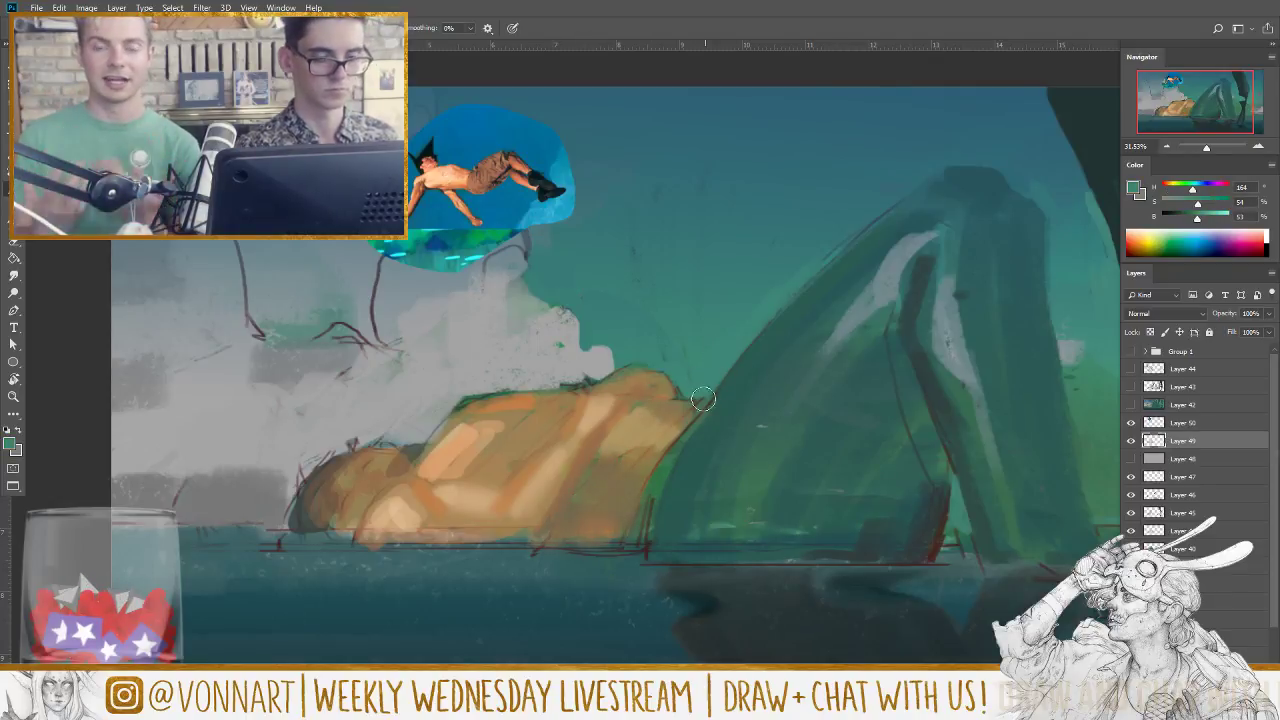
{"action": "mouse_move", "coordinate": [700, 400]}
{"action": "left_mouse_down"}
{"action": "mouse_move", "coordinate": [672, 410]}
{"action": "mouse_move", "coordinate": [700, 395]}
{"action": "left_mouse_up"}
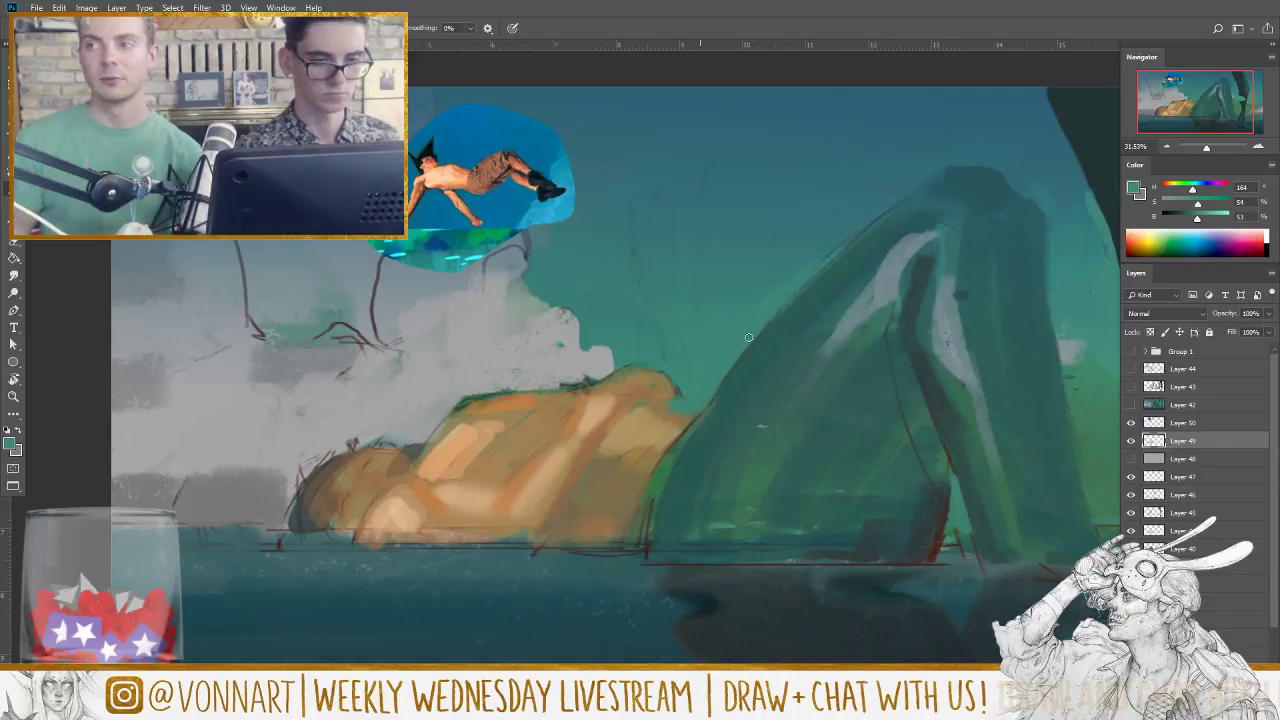
{"action": "left_click_drag", "start_coordinate": [844, 240], "coordinate": [838, 244]}
{"action": "left_click", "coordinate": [827, 236], "text": "alt"}
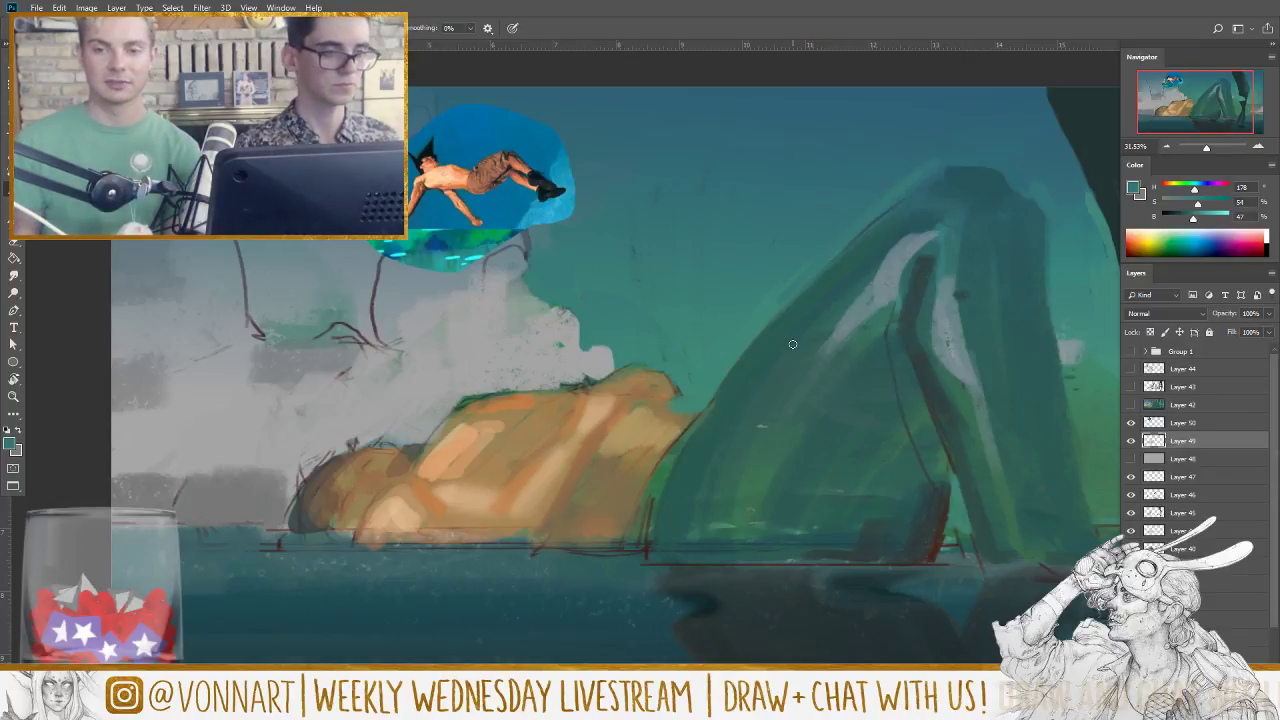
{"action": "left_click", "coordinate": [648, 545], "text": "alt"}
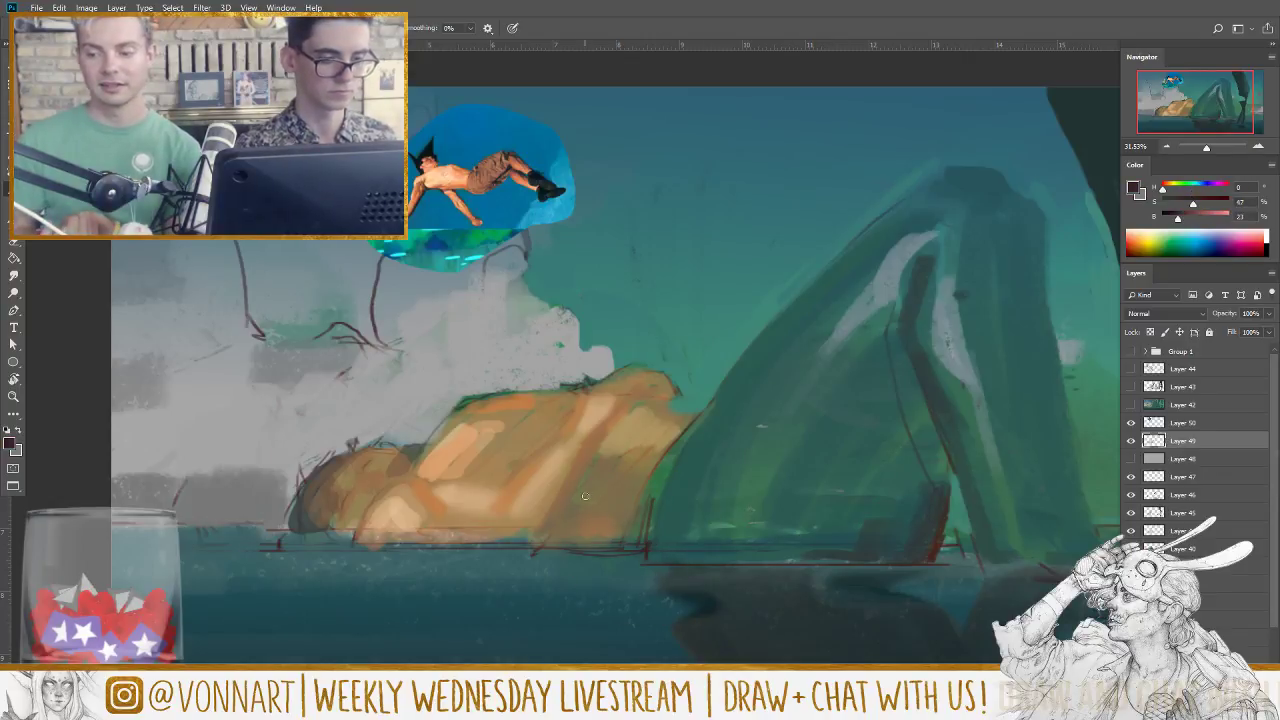
{"action": "left_click", "coordinate": [1131, 440]}
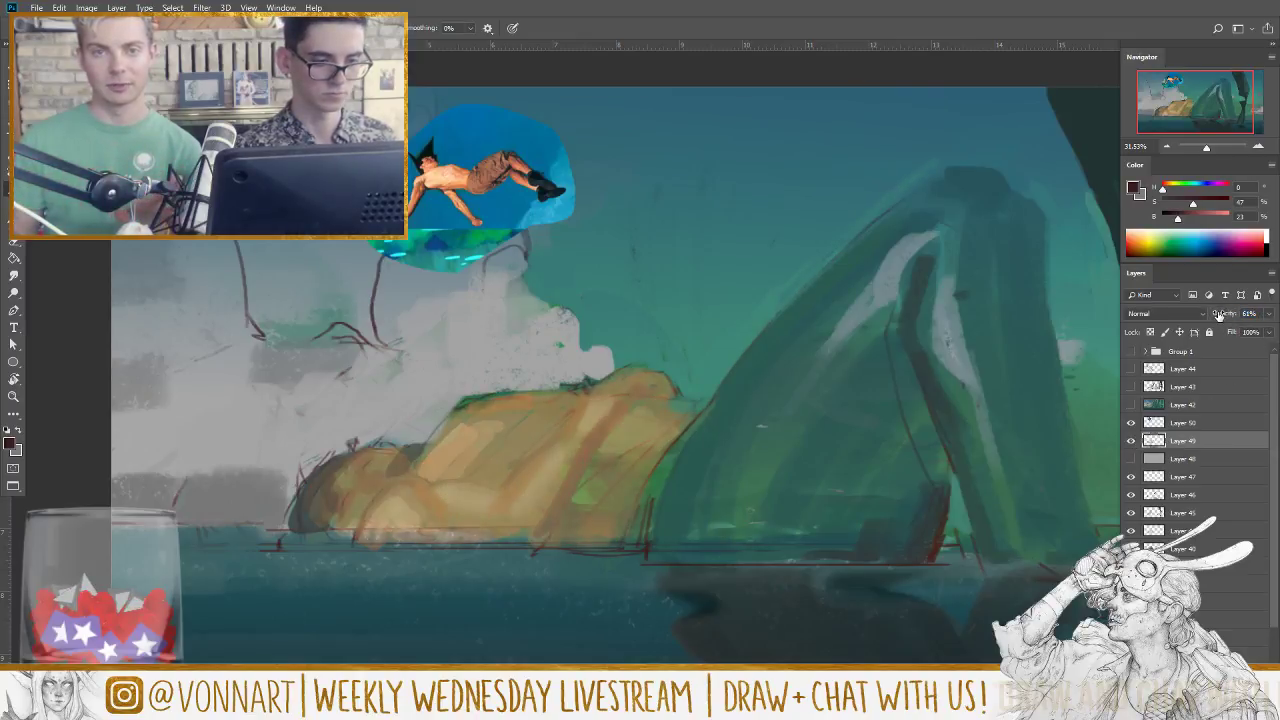
Step: Add Layer 51 and draw three dark reddish-brown diagonal strokes down the mound's right side
{"action": "left_click", "coordinate": [1241, 656]}
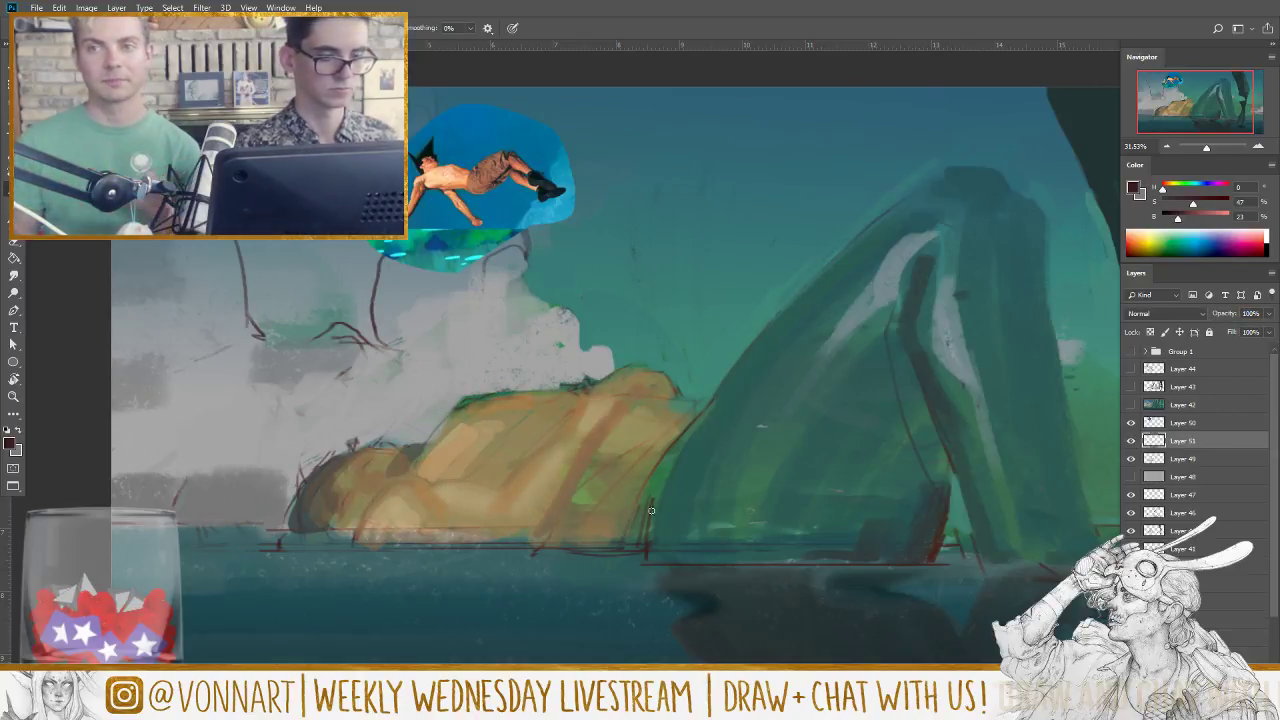
{"action": "left_click_drag", "start_coordinate": [621, 415], "coordinate": [568, 520]}
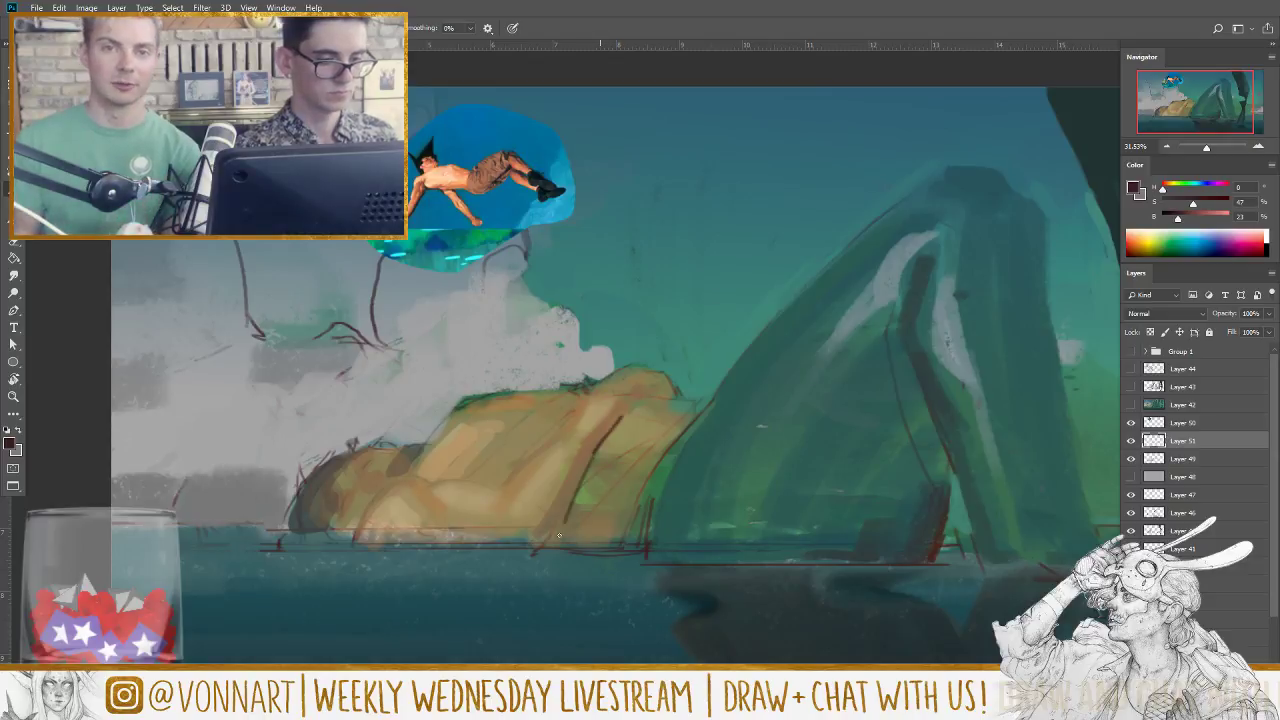
{"action": "left_click_drag", "start_coordinate": [612, 428], "coordinate": [545, 545]}
{"action": "mouse_move", "coordinate": [586, 454]}
{"action": "left_mouse_down"}
{"action": "mouse_move", "coordinate": [556, 541]}
{"action": "mouse_move", "coordinate": [590, 450]}
{"action": "mouse_move", "coordinate": [547, 543]}
{"action": "left_mouse_up"}
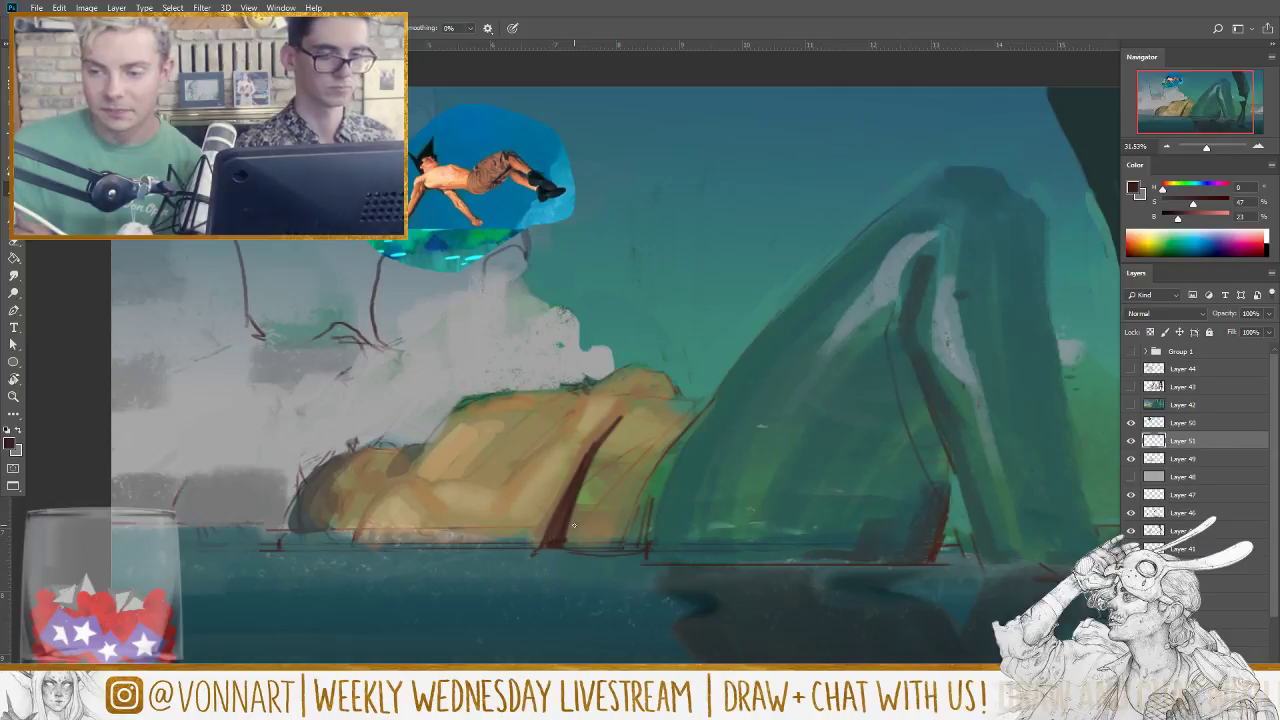
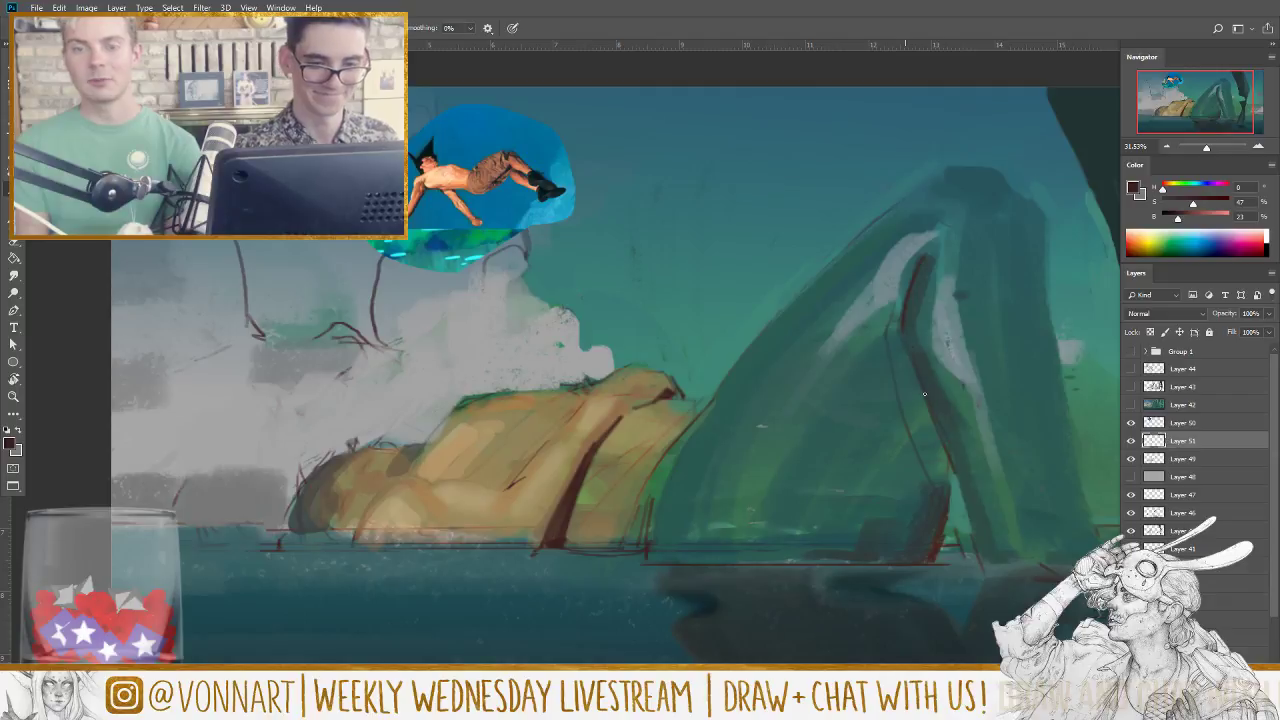
Step: Darken the teal rock's base and right leg, then lasso the figure's left end for painting
{"action": "left_click_drag", "start_coordinate": [950, 443], "coordinate": [988, 548]}
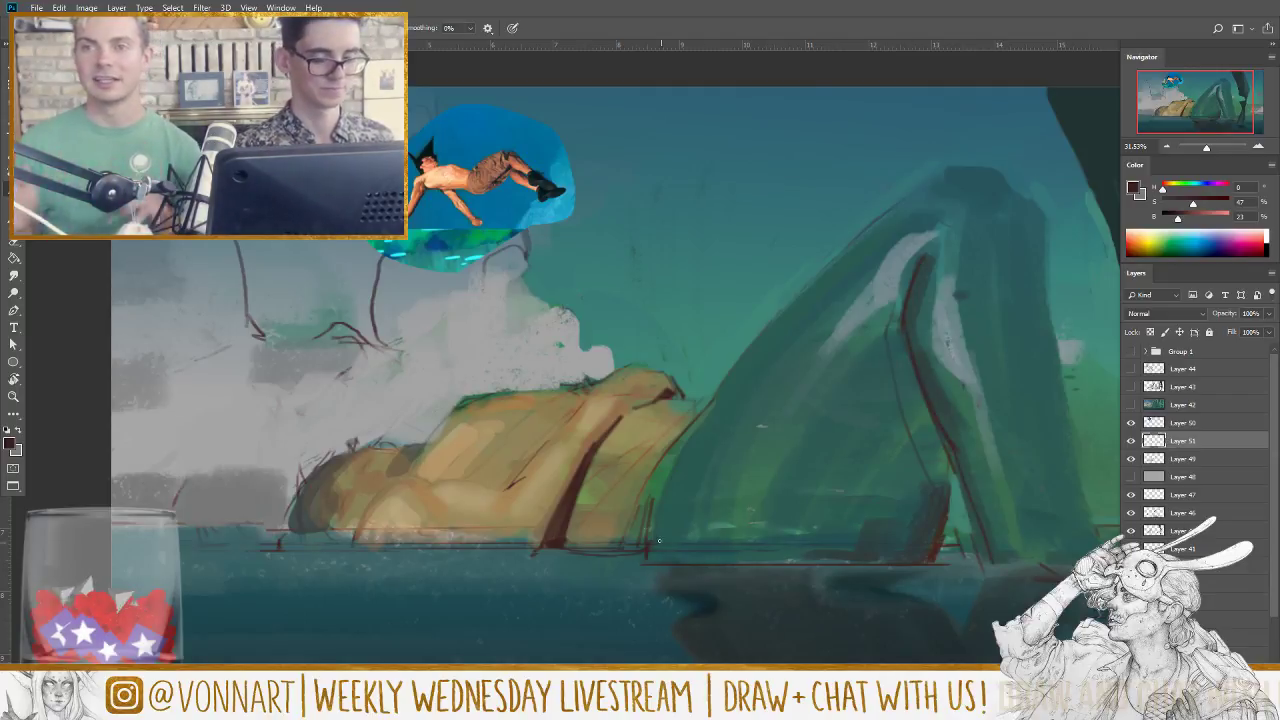
{"action": "key", "text": "bracketright"}
{"action": "key", "text": "bracketright"}
{"action": "key", "text": "bracketright"}
{"action": "key", "text": "bracketright"}
{"action": "key", "text": "bracketright"}
{"action": "key", "text": "bracketright"}
{"action": "key", "text": "bracketright"}
{"action": "key", "text": "bracketright"}
{"action": "key", "text": "bracketright"}
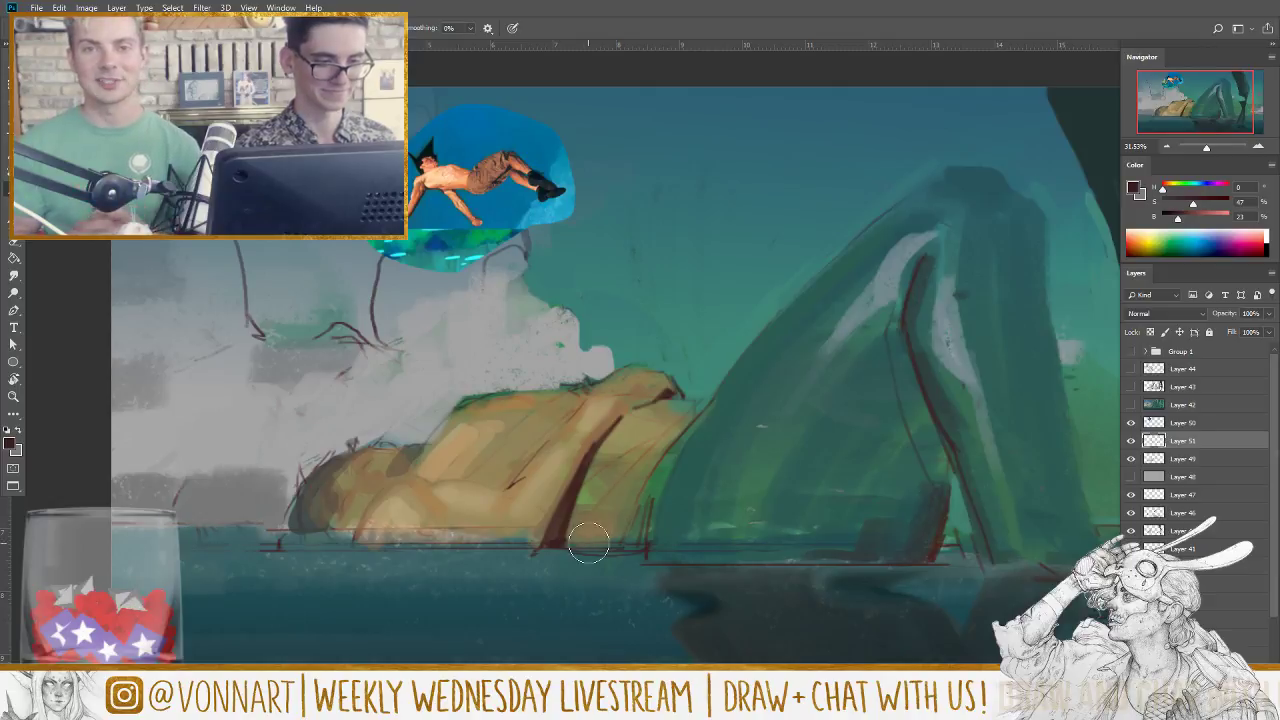
{"action": "mouse_move", "coordinate": [577, 535]}
{"action": "left_mouse_down"}
{"action": "mouse_move", "coordinate": [337, 534]}
{"action": "mouse_move", "coordinate": [762, 532]}
{"action": "left_mouse_up"}
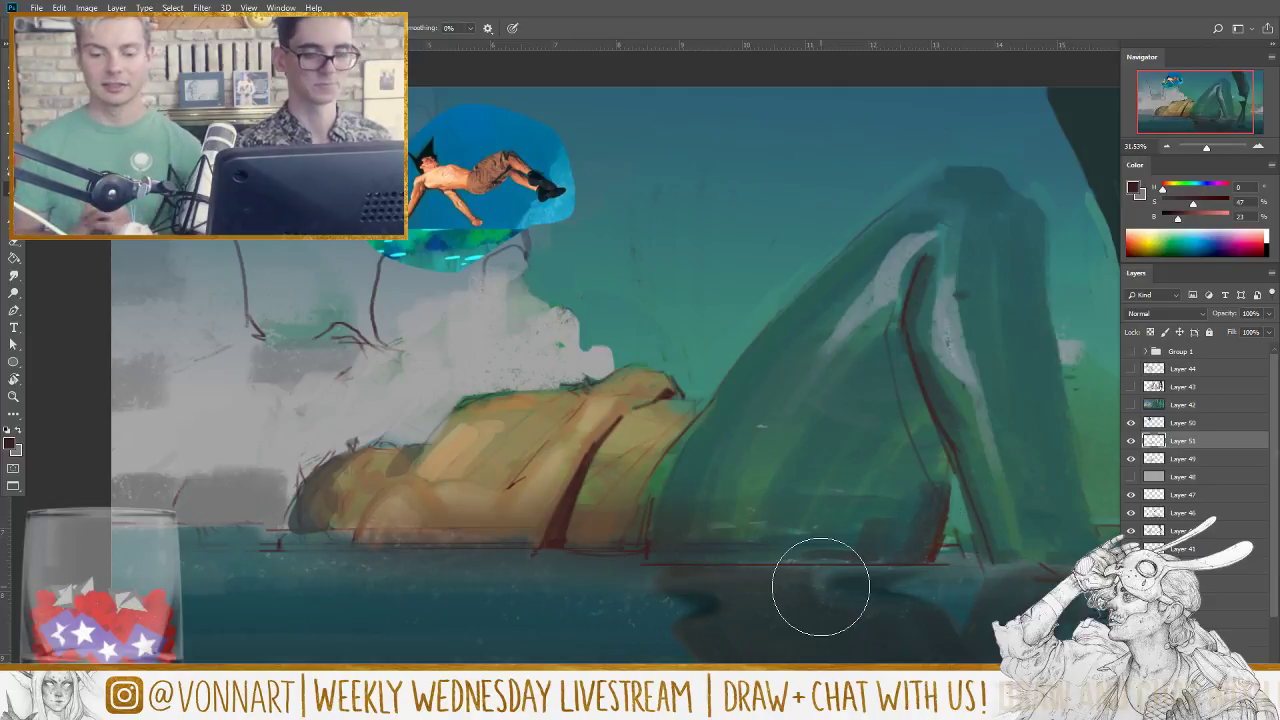
{"action": "key", "text": "bracketright"}
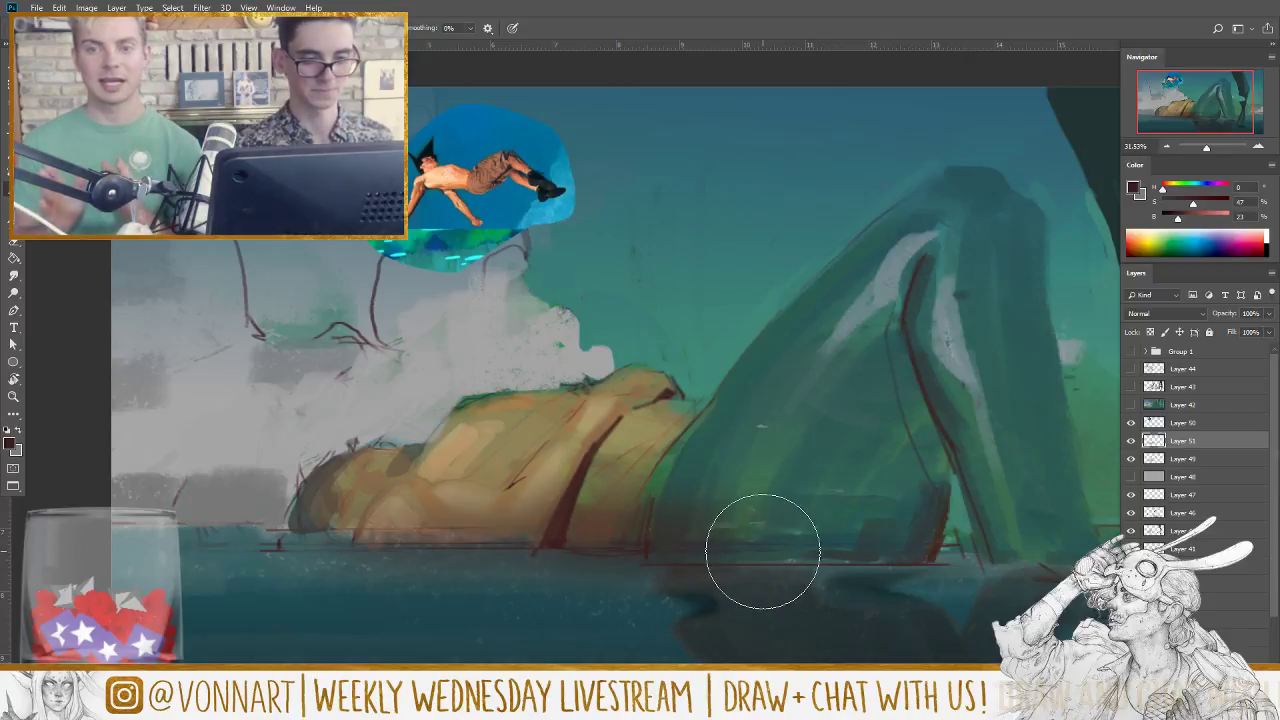
{"action": "mouse_move", "coordinate": [694, 537]}
{"action": "left_mouse_down"}
{"action": "mouse_move", "coordinate": [790, 548]}
{"action": "mouse_move", "coordinate": [937, 409]}
{"action": "mouse_move", "coordinate": [897, 543]}
{"action": "mouse_move", "coordinate": [834, 530]}
{"action": "mouse_move", "coordinate": [715, 543]}
{"action": "mouse_move", "coordinate": [886, 413]}
{"action": "mouse_move", "coordinate": [995, 385]}
{"action": "left_mouse_up"}
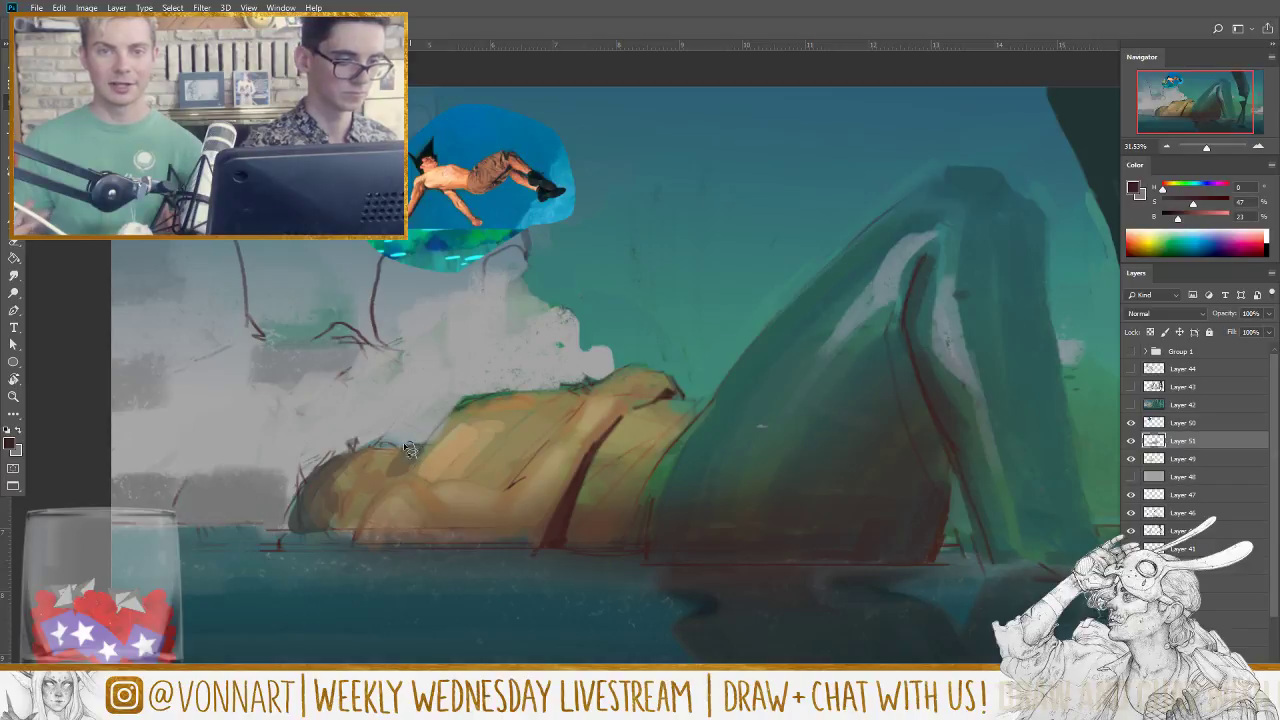
{"action": "mouse_move", "coordinate": [380, 452]}
{"action": "left_mouse_down"}
{"action": "mouse_move", "coordinate": [370, 443]}
{"action": "mouse_move", "coordinate": [342, 458]}
{"action": "mouse_move", "coordinate": [305, 510]}
{"action": "mouse_move", "coordinate": [330, 536]}
{"action": "mouse_move", "coordinate": [362, 534]}
{"action": "mouse_move", "coordinate": [425, 445]}
{"action": "mouse_move", "coordinate": [410, 415]}
{"action": "mouse_move", "coordinate": [370, 430]}
{"action": "mouse_move", "coordinate": [400, 400]}
{"action": "mouse_move", "coordinate": [330, 520]}
{"action": "left_mouse_up"}
{"action": "key", "text": "b"}
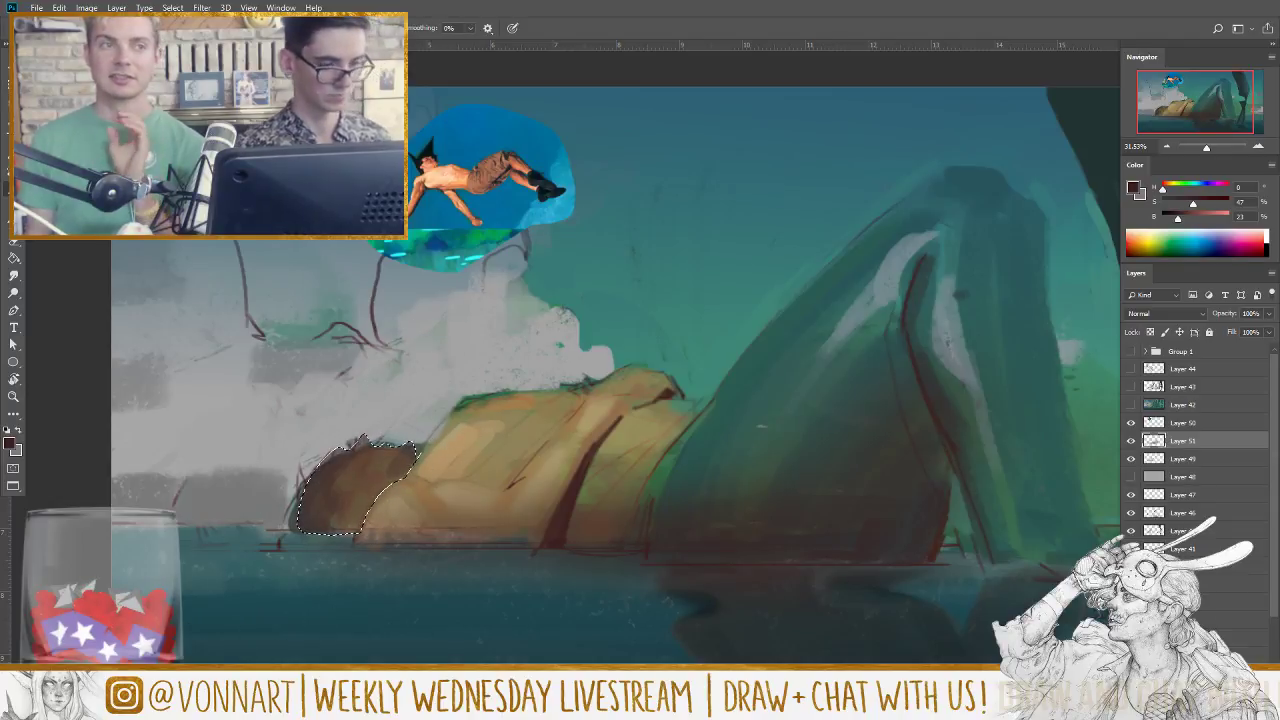
Step: Deselect and rework the dark brown head's left edge with sampled brown
{"action": "key", "text": "ctrl+d"}
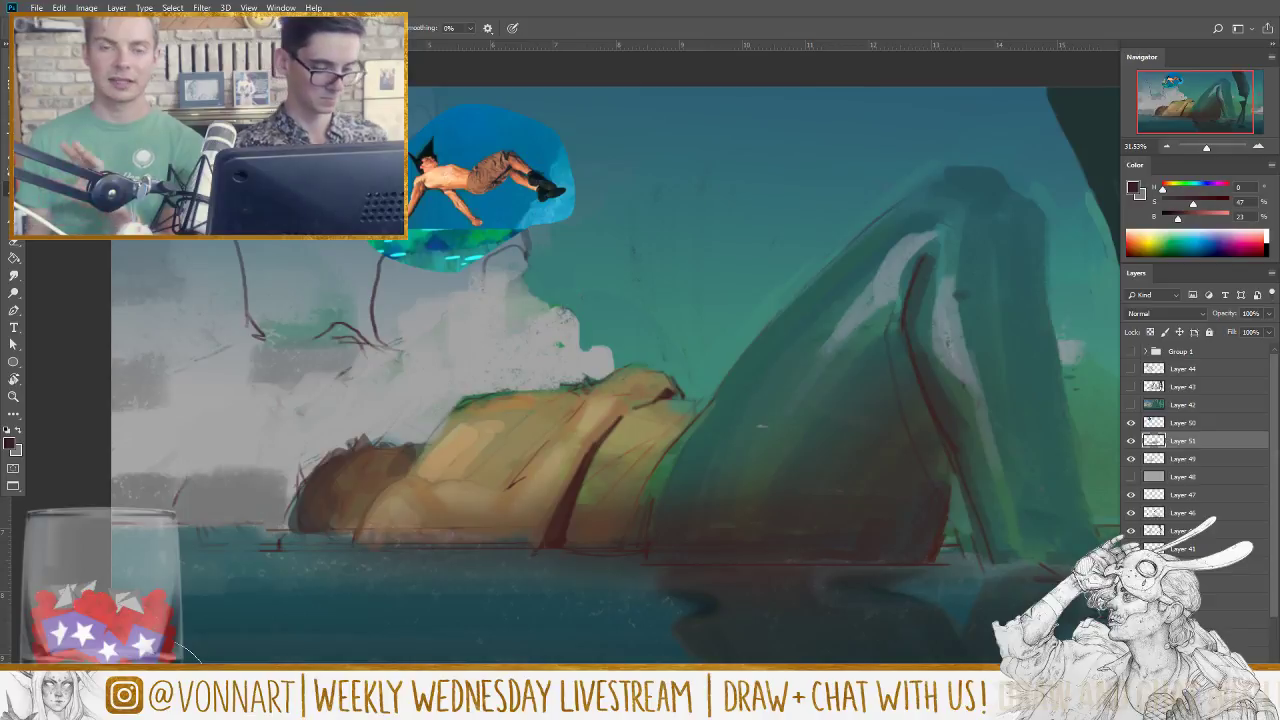
{"action": "left_click", "coordinate": [380, 420], "text": "alt"}
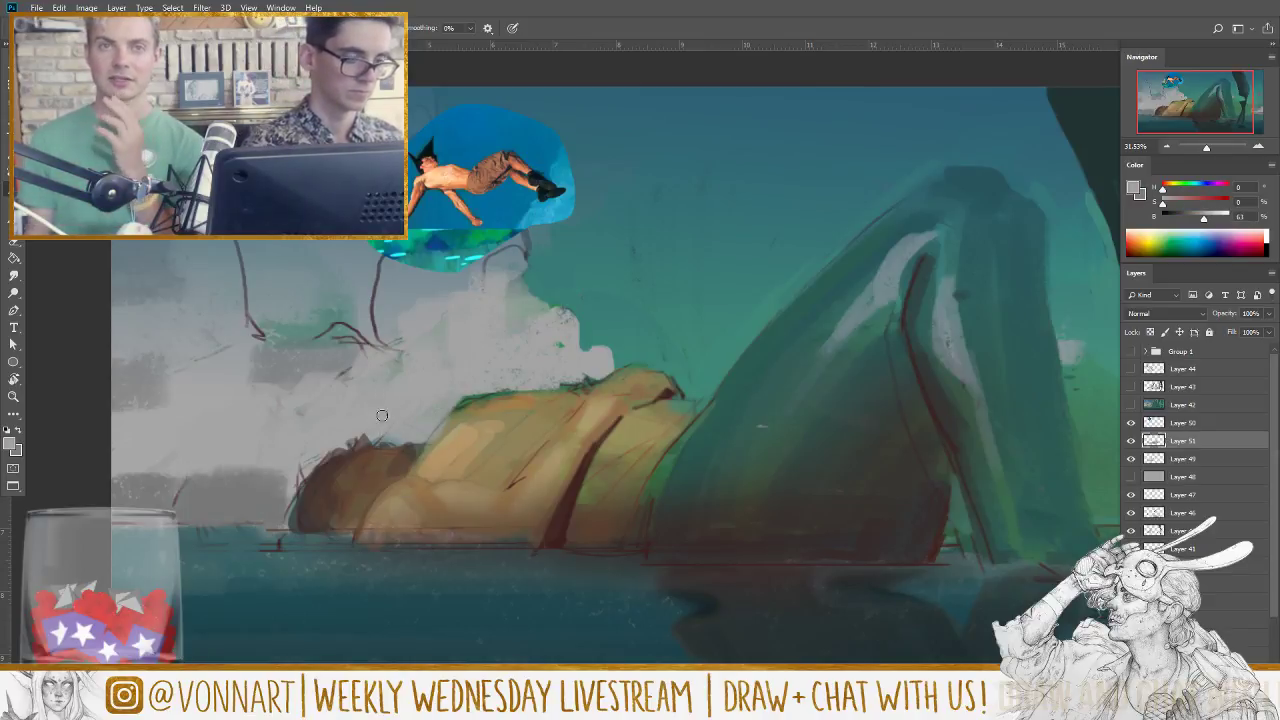
{"action": "left_click", "coordinate": [328, 466], "text": "alt"}
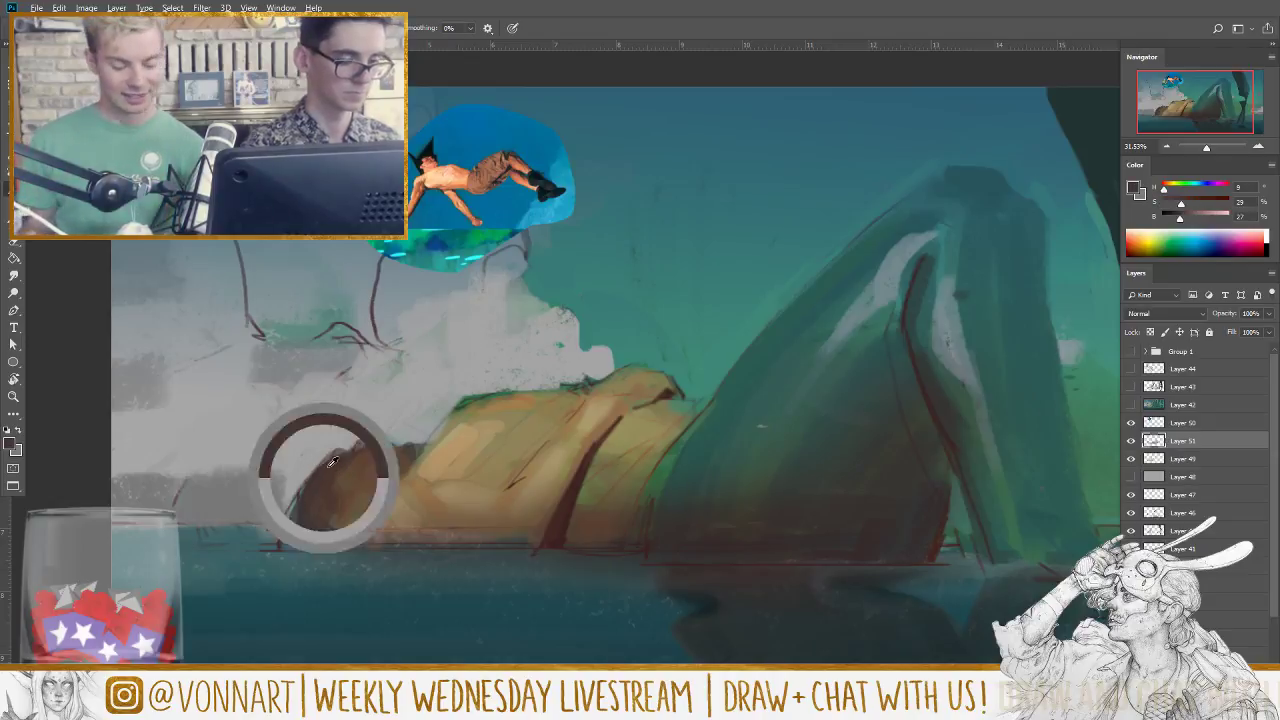
{"action": "left_click_drag", "start_coordinate": [332, 453], "coordinate": [292, 516]}
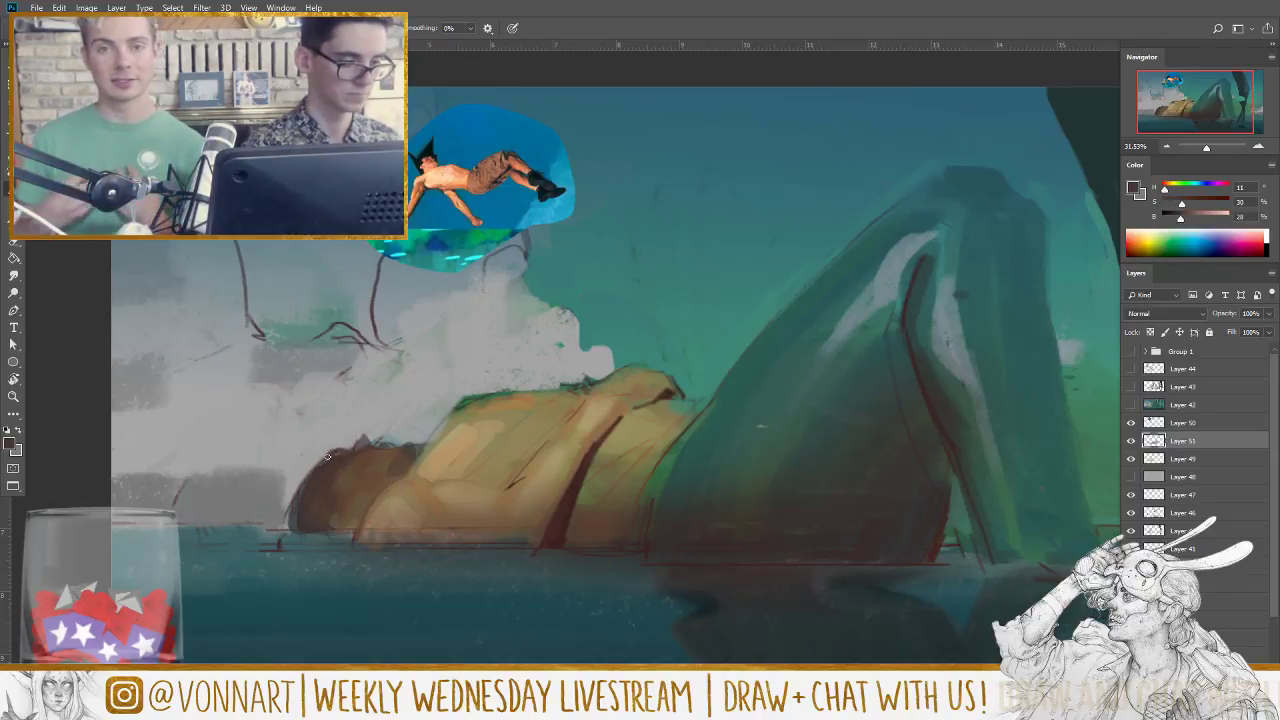
Step: Soften the figure's top edge into the cloud with light grey, then sample the clothing tan
{"action": "left_click", "coordinate": [392, 432], "text": "alt"}
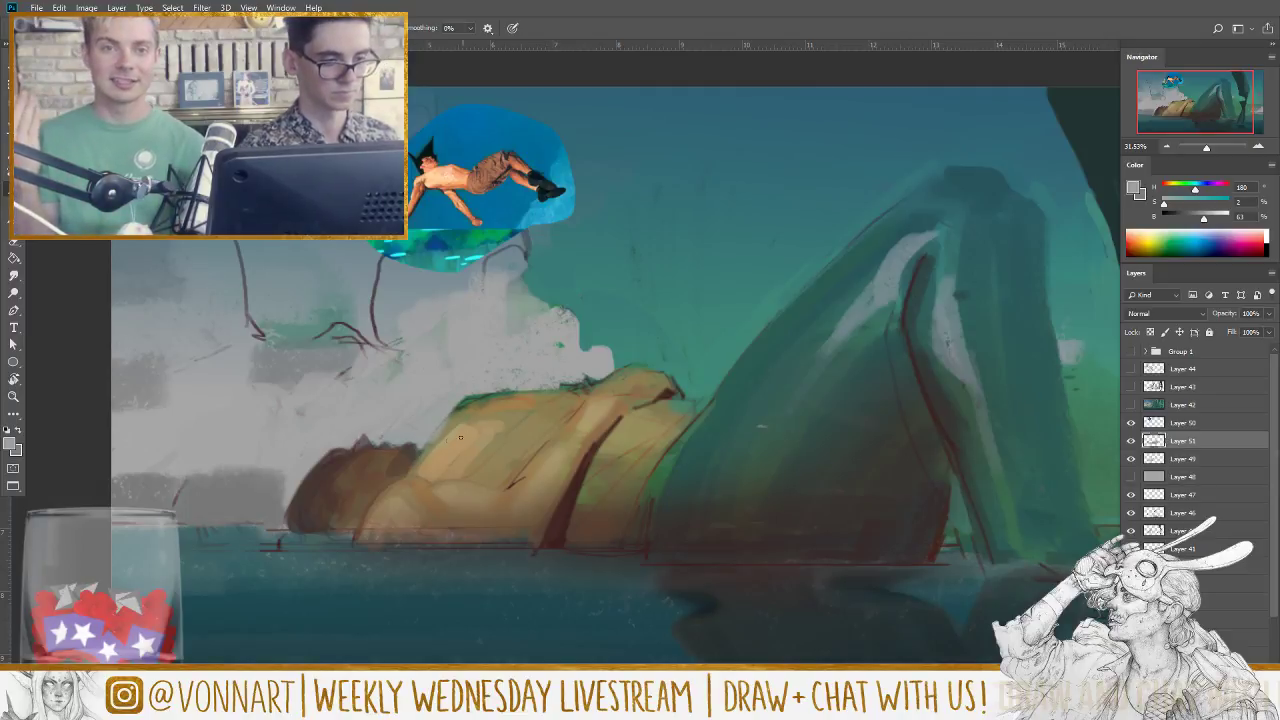
{"action": "mouse_move", "coordinate": [432, 438]}
{"action": "left_mouse_down"}
{"action": "mouse_move", "coordinate": [489, 387]}
{"action": "mouse_move", "coordinate": [433, 421]}
{"action": "mouse_move", "coordinate": [542, 378]}
{"action": "mouse_move", "coordinate": [424, 452]}
{"action": "mouse_move", "coordinate": [507, 393]}
{"action": "mouse_move", "coordinate": [564, 376]}
{"action": "mouse_move", "coordinate": [486, 398]}
{"action": "left_mouse_up"}
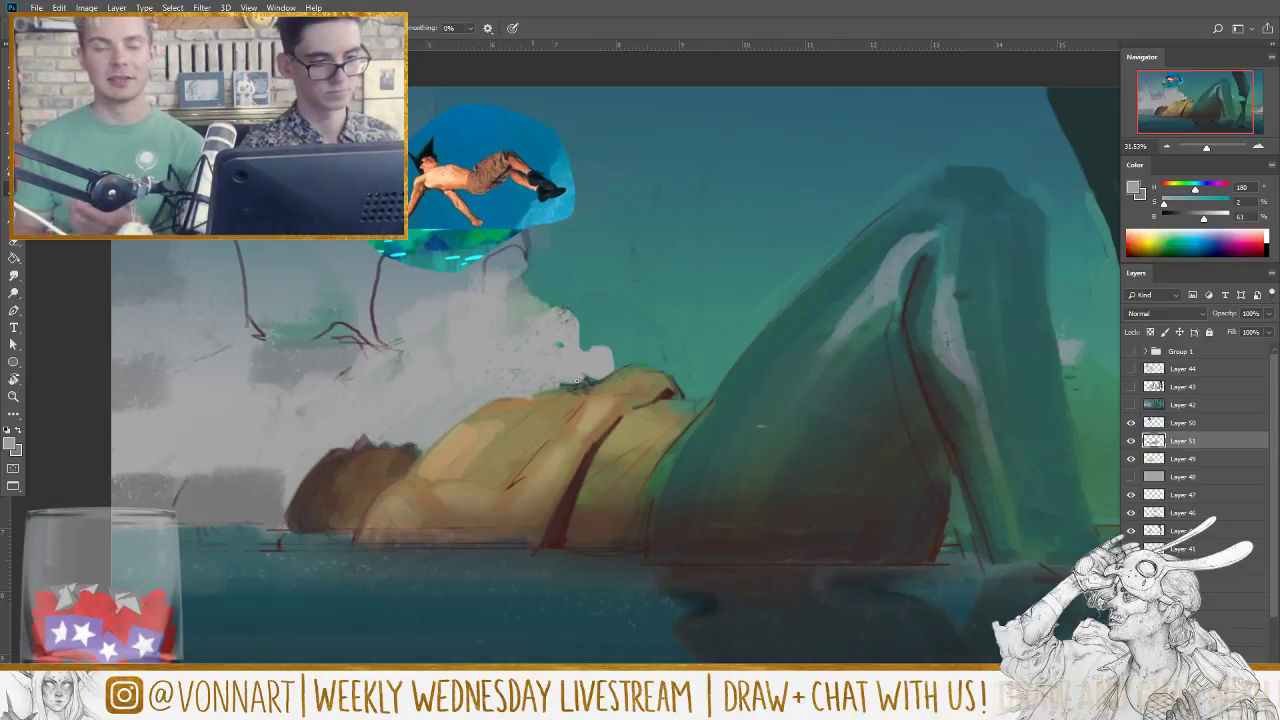
{"action": "mouse_move", "coordinate": [576, 381]}
{"action": "left_mouse_down"}
{"action": "mouse_move", "coordinate": [534, 396]}
{"action": "mouse_move", "coordinate": [579, 385]}
{"action": "left_mouse_up"}
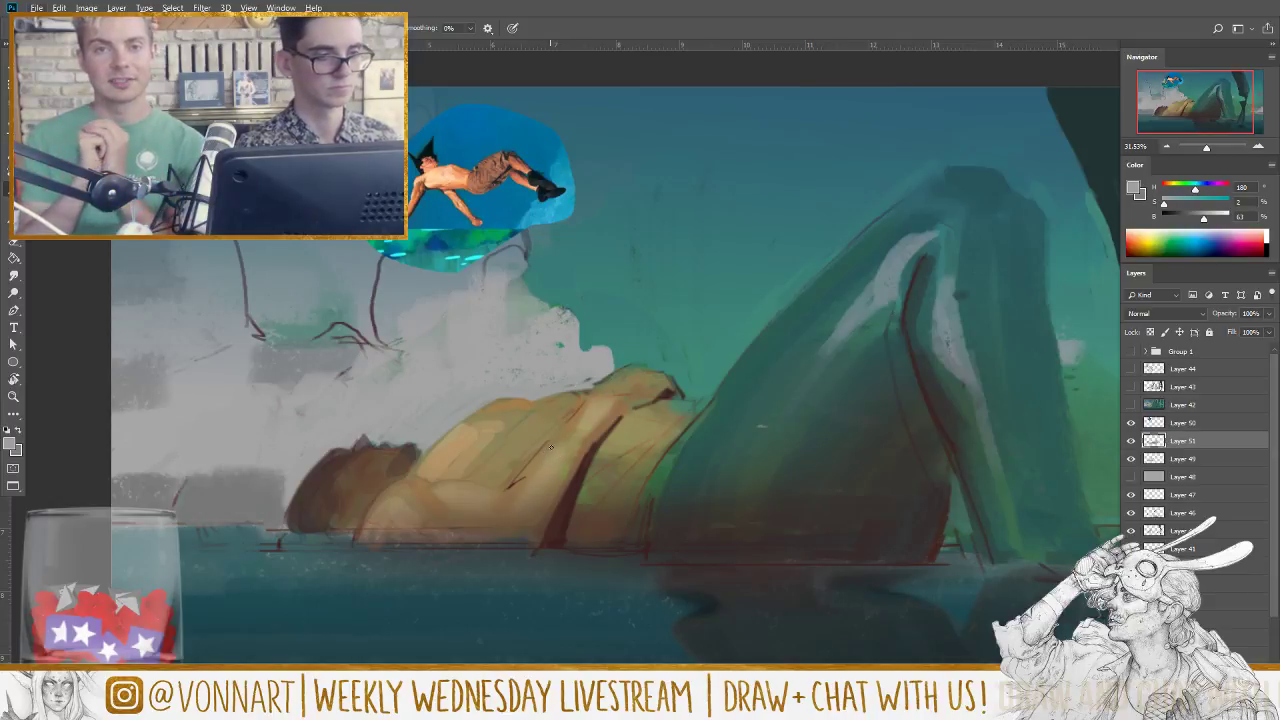
{"action": "left_click", "coordinate": [571, 433], "text": "alt"}
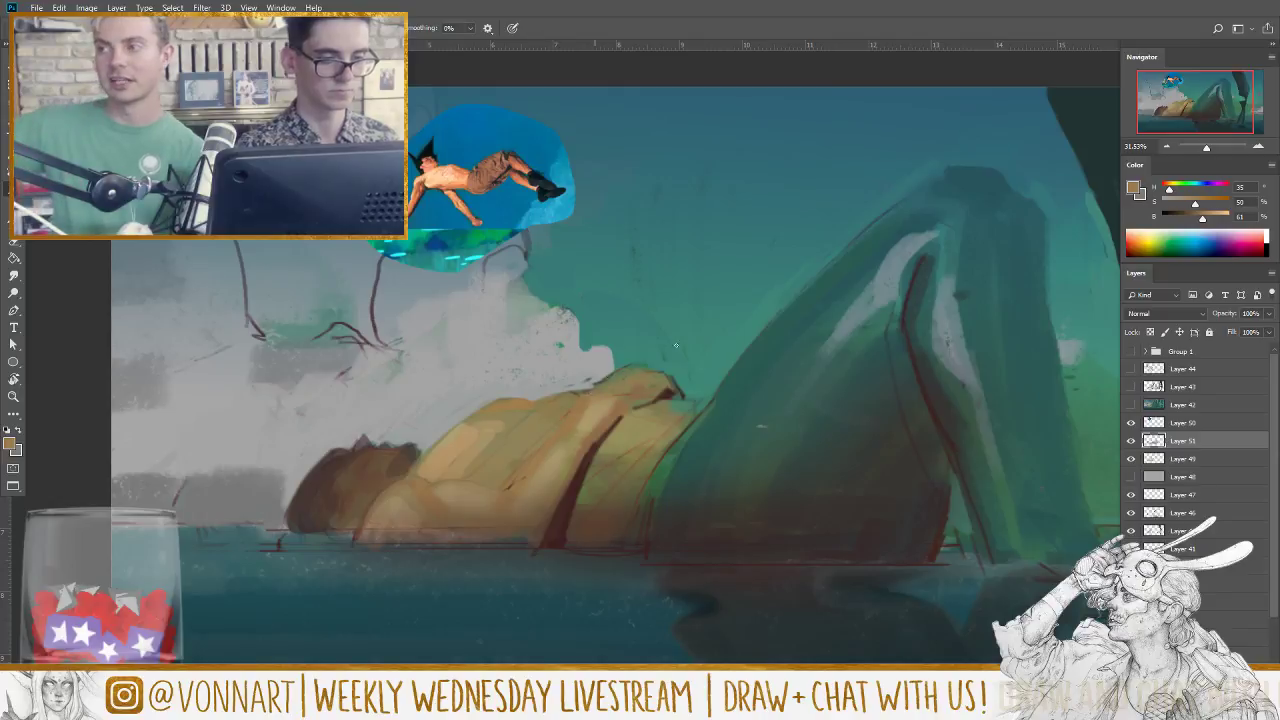
Step: Cover the dark red line with tan and dab light and darker tan highlights on the figure's top
{"action": "left_click", "coordinate": [603, 432], "text": "alt"}
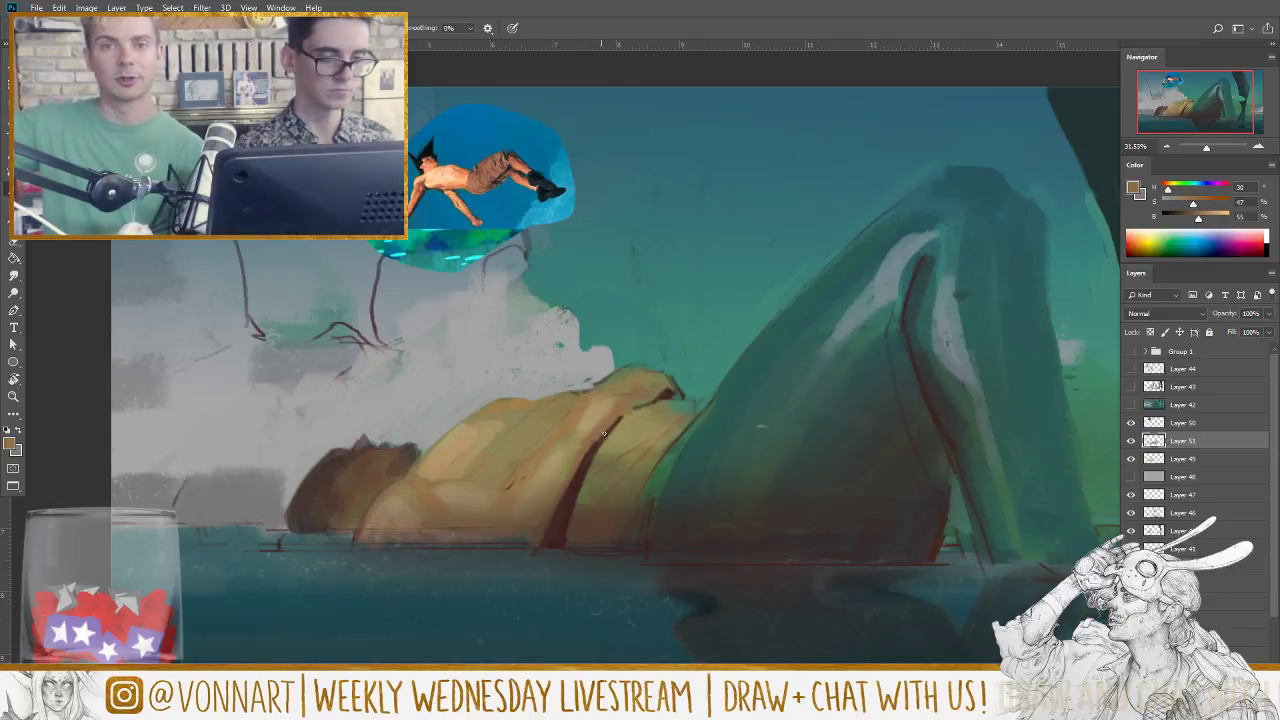
{"action": "left_click_drag", "start_coordinate": [582, 456], "coordinate": [547, 550]}
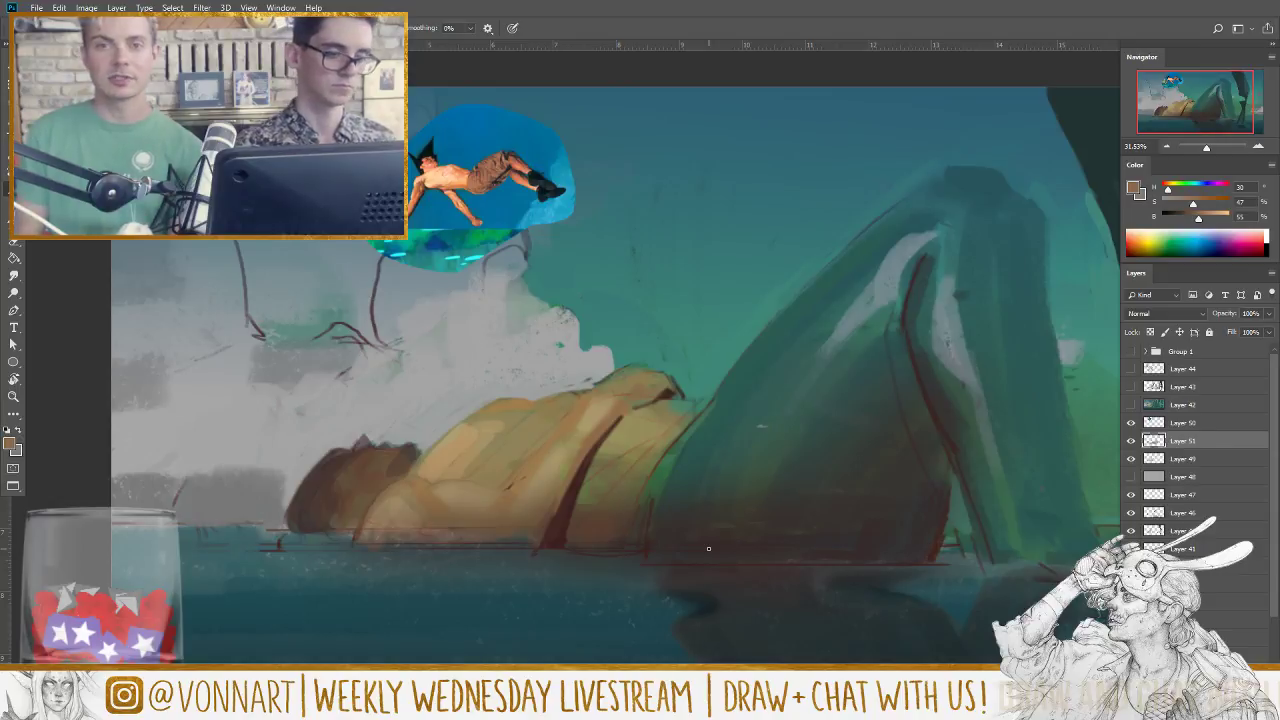
{"action": "left_click", "coordinate": [505, 406], "text": "alt"}
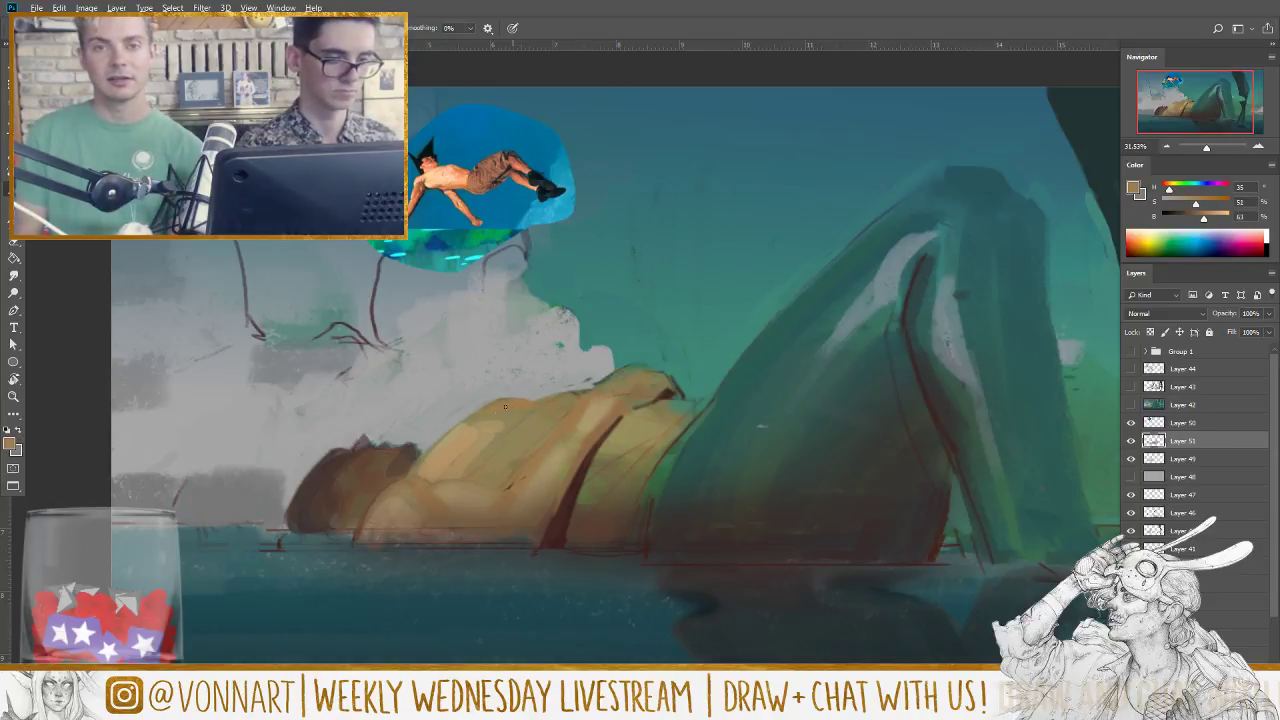
{"action": "left_click", "coordinate": [464, 437], "text": "alt"}
{"action": "mouse_move", "coordinate": [510, 412]}
{"action": "left_mouse_down"}
{"action": "mouse_move", "coordinate": [566, 396]}
{"action": "mouse_move", "coordinate": [544, 408]}
{"action": "left_mouse_up"}
{"action": "left_click", "coordinate": [426, 487], "text": "alt"}
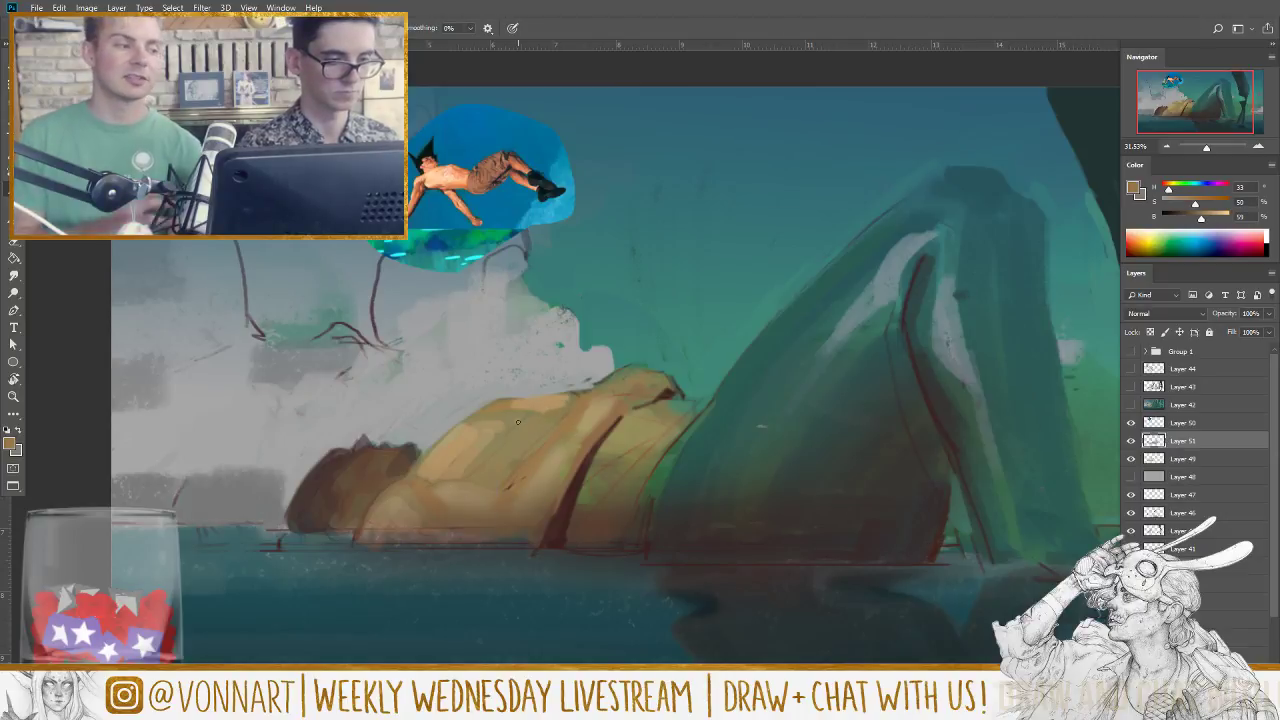
{"action": "mouse_move", "coordinate": [564, 396]}
{"action": "left_mouse_down"}
{"action": "mouse_move", "coordinate": [502, 402]}
{"action": "mouse_move", "coordinate": [526, 399]}
{"action": "left_mouse_up"}
Step: Paint lighter tan strokes across the figure's top and touch up its lower-left edge
{"action": "left_click", "coordinate": [481, 396], "text": "alt"}
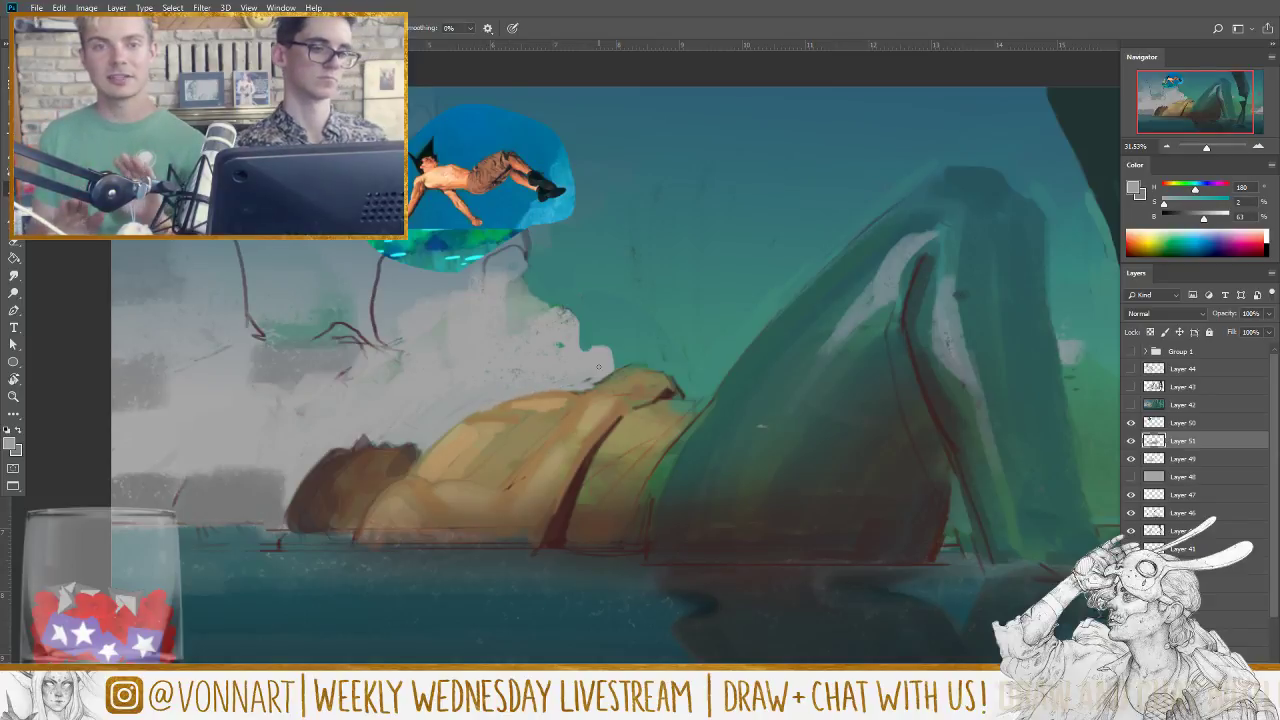
{"action": "left_click", "coordinate": [555, 424], "text": "alt"}
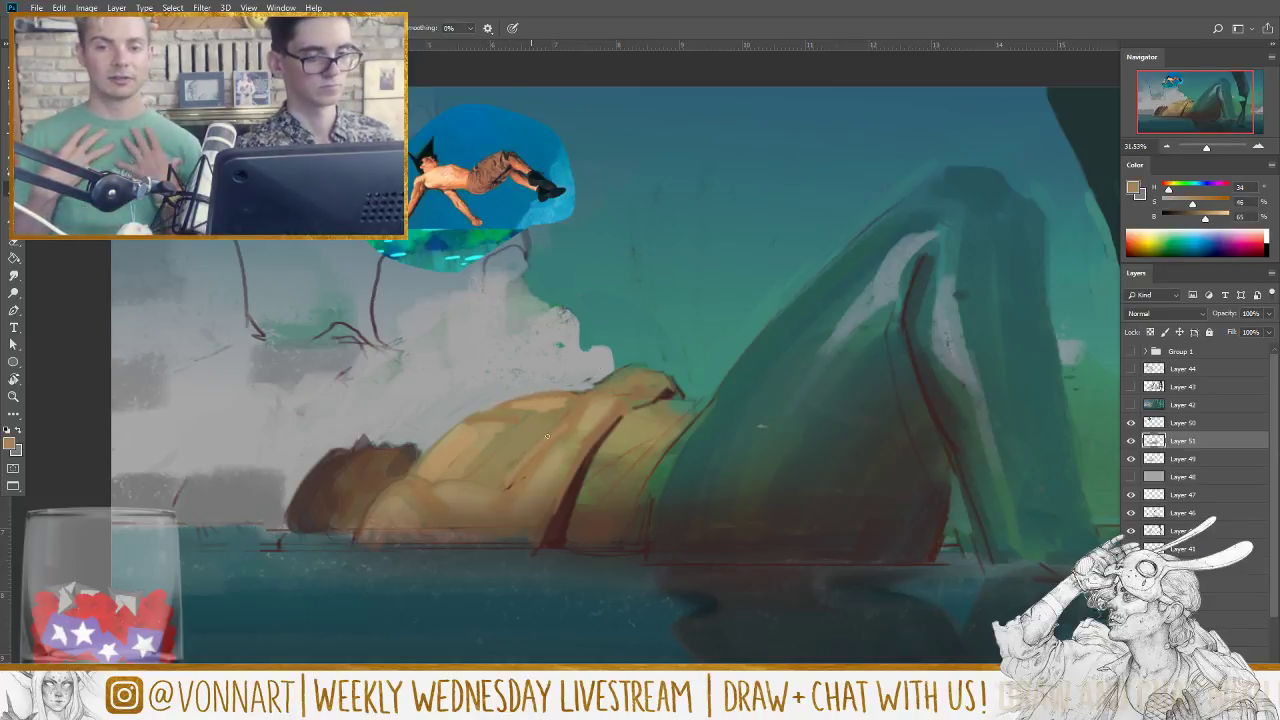
{"action": "left_click", "coordinate": [464, 440], "text": "alt"}
{"action": "mouse_move", "coordinate": [565, 425]}
{"action": "left_mouse_down"}
{"action": "mouse_move", "coordinate": [498, 485]}
{"action": "mouse_move", "coordinate": [487, 479]}
{"action": "mouse_move", "coordinate": [548, 422]}
{"action": "mouse_move", "coordinate": [658, 422]}
{"action": "mouse_move", "coordinate": [674, 440]}
{"action": "mouse_move", "coordinate": [636, 474]}
{"action": "left_mouse_up"}
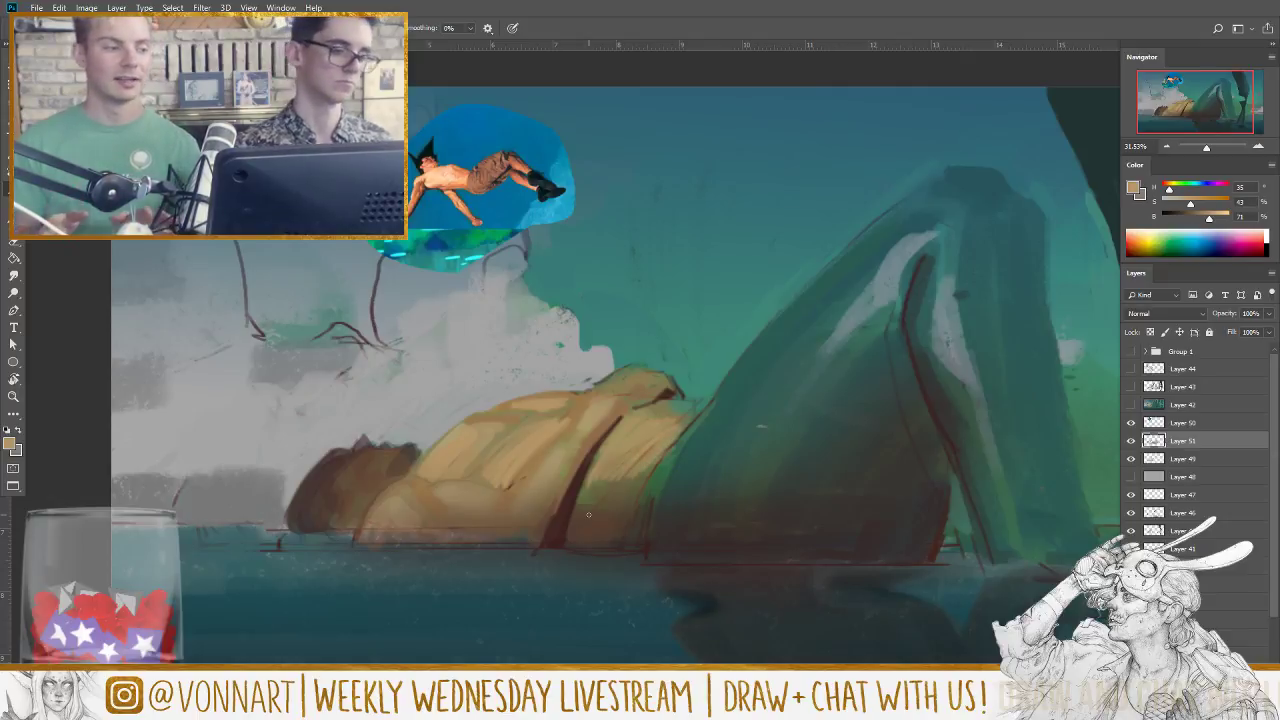
{"action": "left_click", "coordinate": [495, 418], "text": "alt"}
{"action": "mouse_move", "coordinate": [388, 487]}
{"action": "left_mouse_down"}
{"action": "mouse_move", "coordinate": [356, 518]}
{"action": "mouse_move", "coordinate": [386, 493]}
{"action": "left_mouse_up"}
{"action": "left_click_drag", "start_coordinate": [348, 533], "coordinate": [362, 526]}
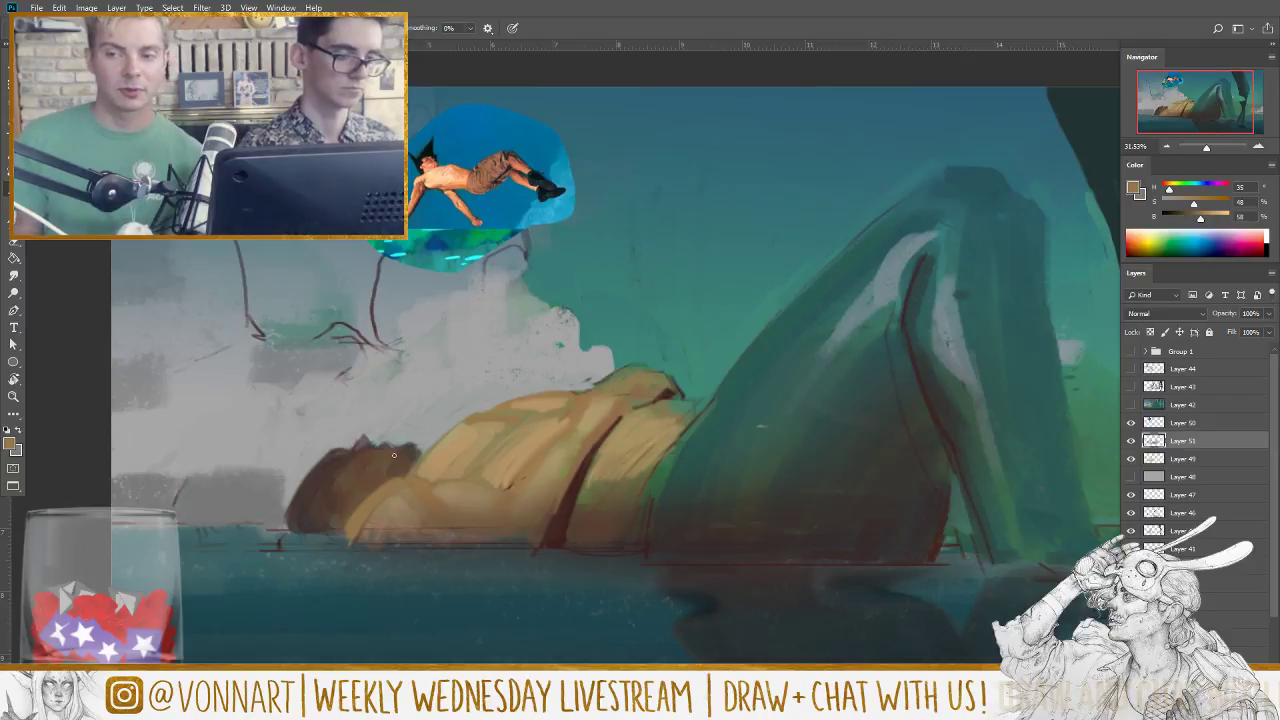
Step: Mix a darker reddish-brown in the Color panel and shade the lower torso with a smaller brush
{"action": "left_click", "coordinate": [384, 461], "text": "alt"}
{"action": "left_click", "coordinate": [1196, 217]}
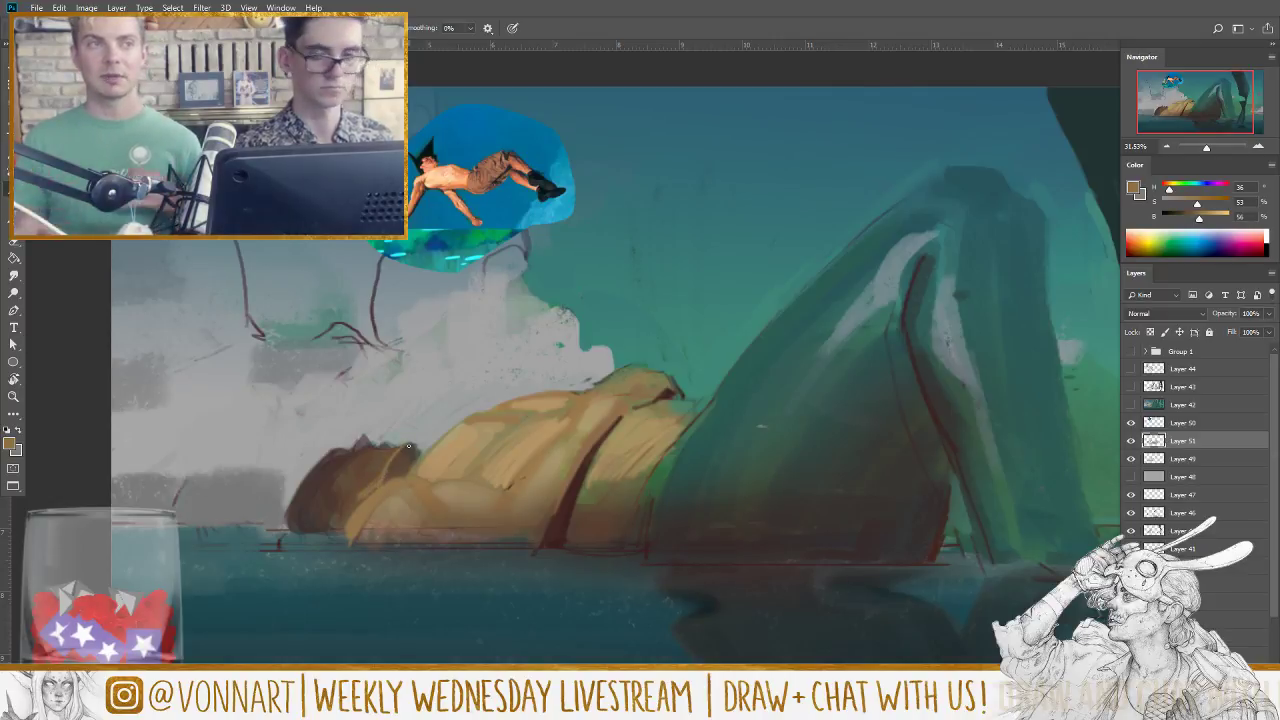
{"action": "left_click_drag", "start_coordinate": [1168, 188], "coordinate": [1164, 186]}
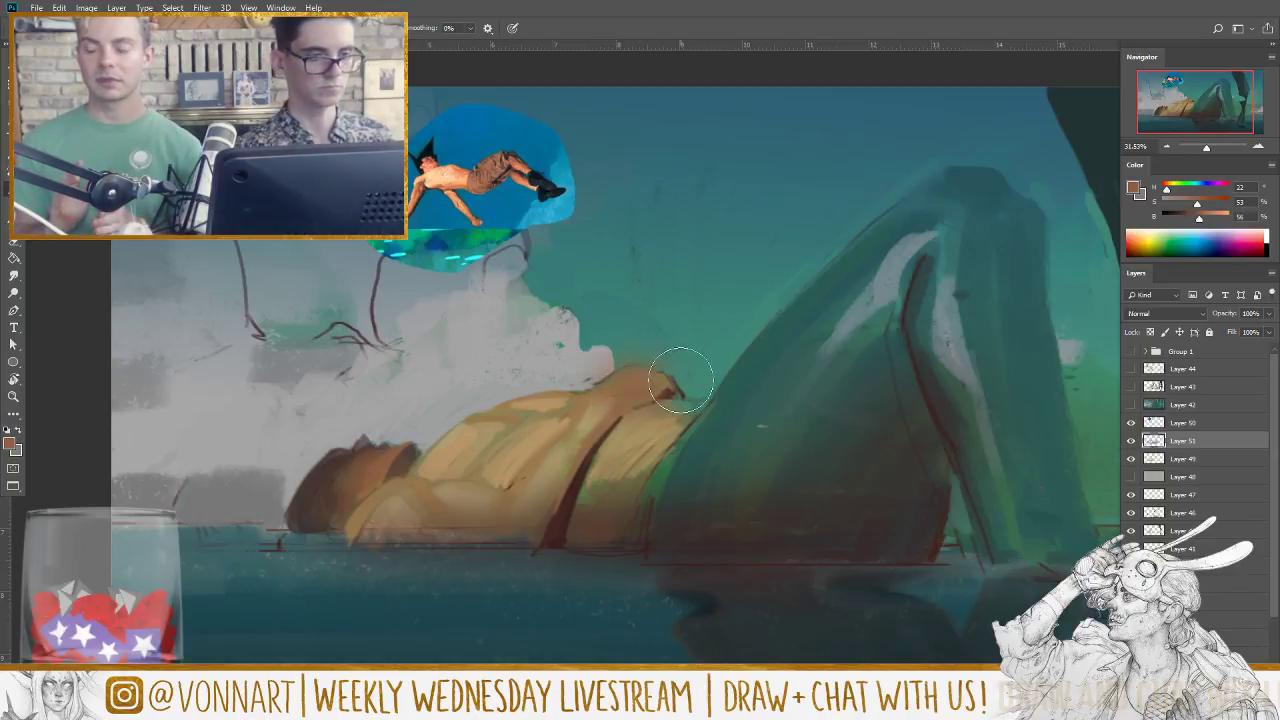
{"action": "key", "text": "bracketleft"}
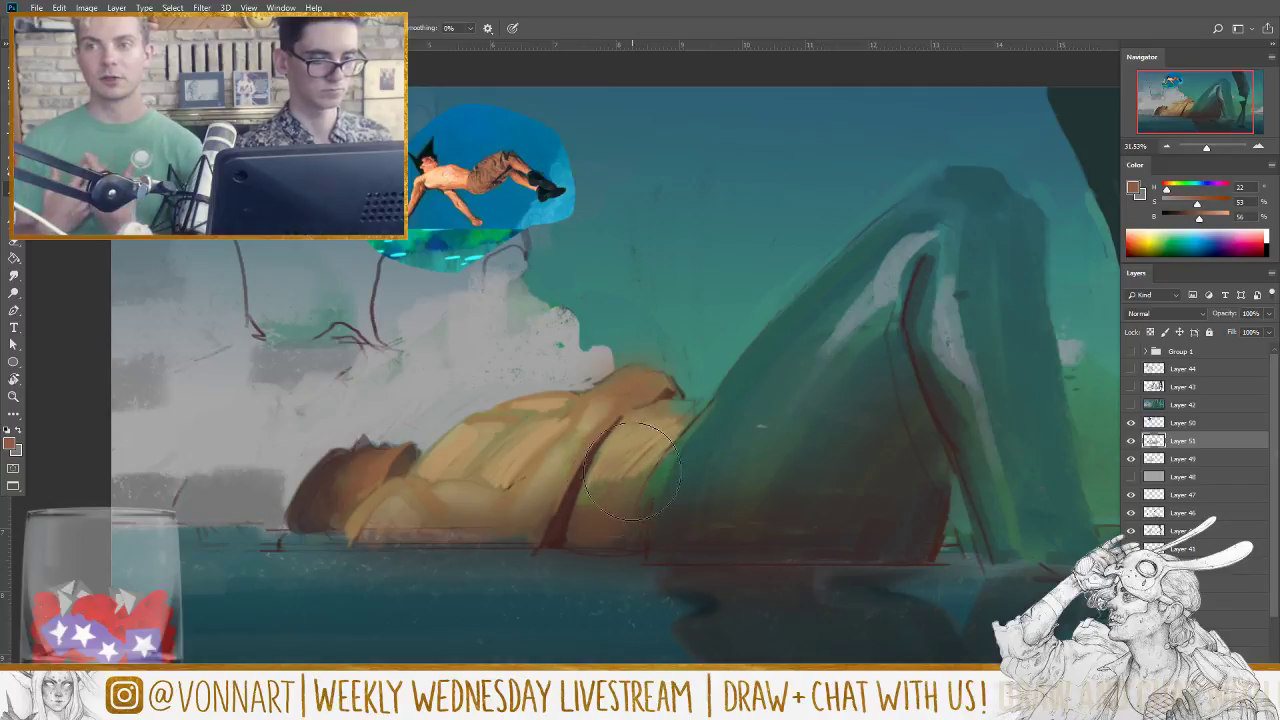
{"action": "key", "text": "bracketleft"}
{"action": "key", "text": "bracketleft"}
{"action": "key", "text": "bracketleft"}
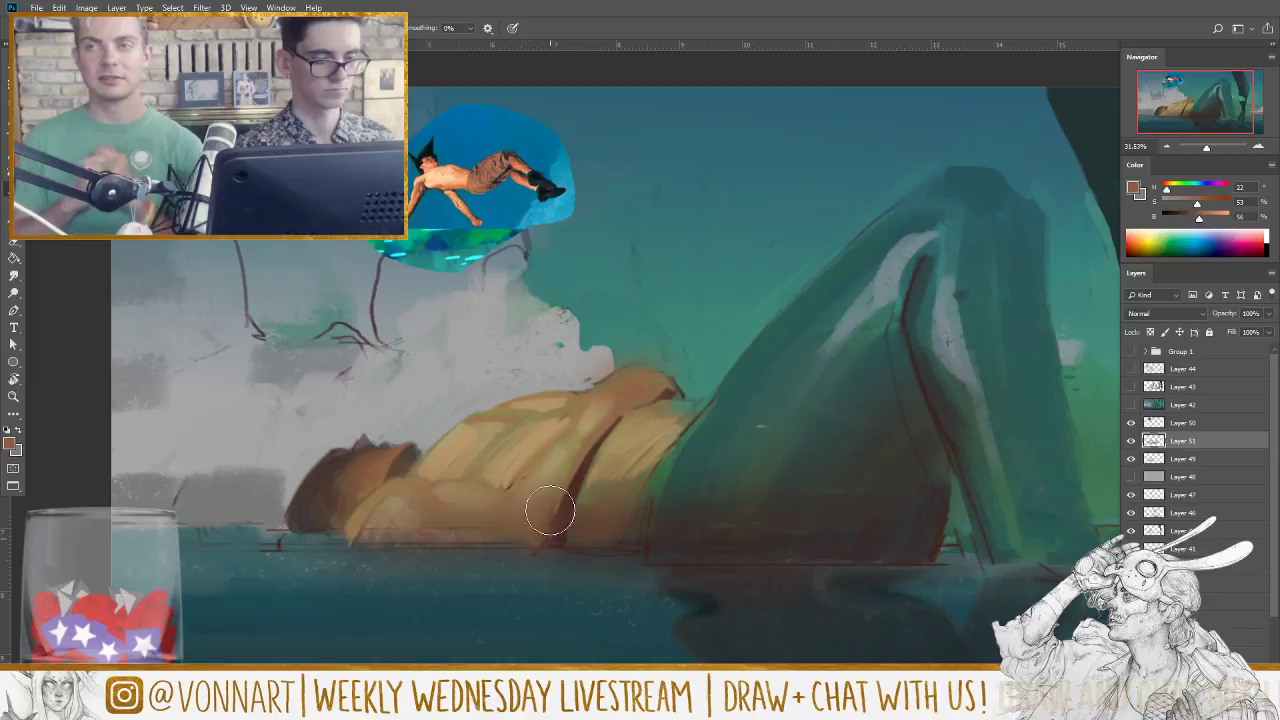
{"action": "left_click_drag", "start_coordinate": [1193, 217], "coordinate": [1186, 215]}
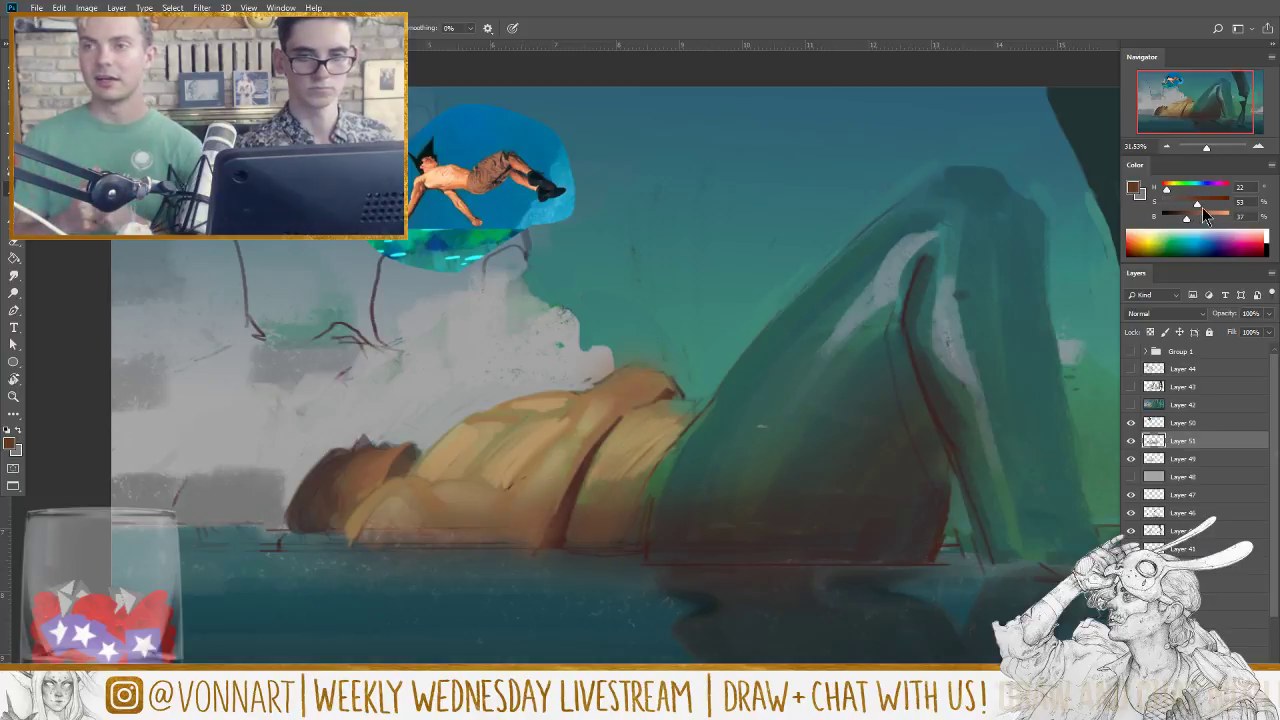
{"action": "mouse_move", "coordinate": [543, 529]}
{"action": "left_mouse_down"}
{"action": "mouse_move", "coordinate": [581, 491]}
{"action": "mouse_move", "coordinate": [538, 531]}
{"action": "left_mouse_up"}
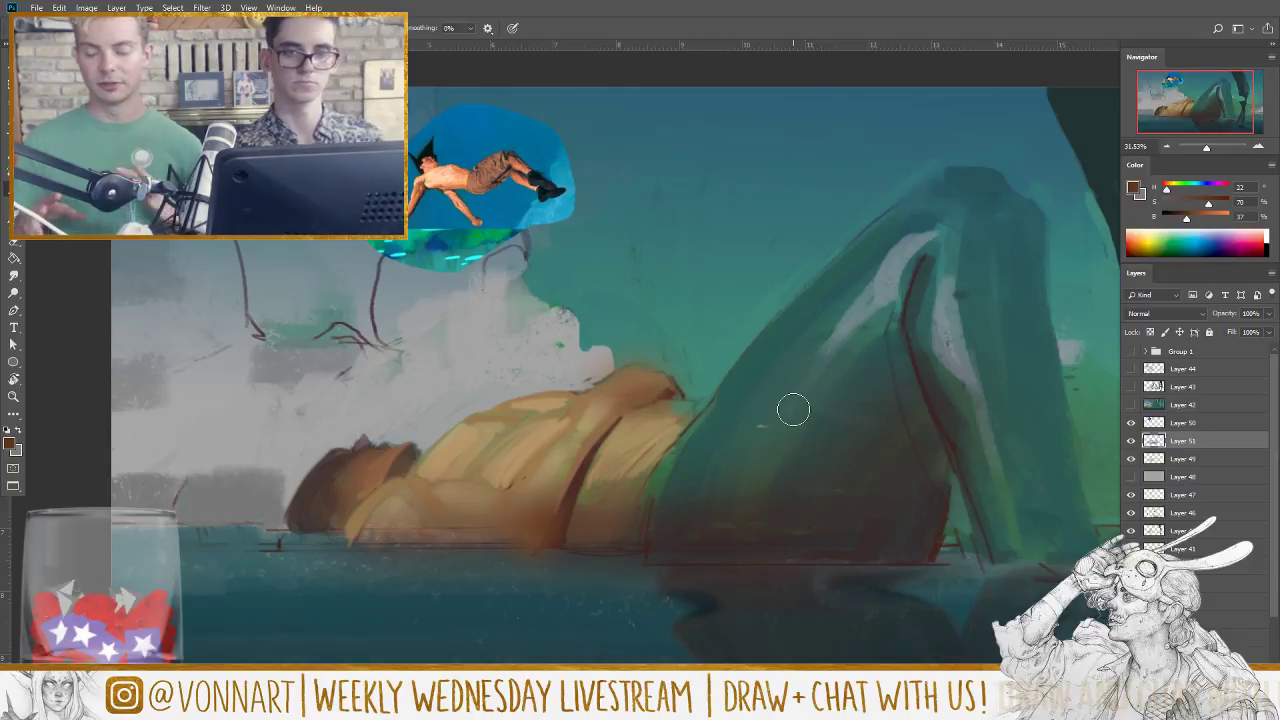
{"action": "mouse_move", "coordinate": [793, 409]}
{"action": "left_mouse_down"}
{"action": "mouse_move", "coordinate": [743, 531]}
{"action": "mouse_move", "coordinate": [894, 543]}
{"action": "mouse_move", "coordinate": [828, 527]}
{"action": "left_mouse_up"}
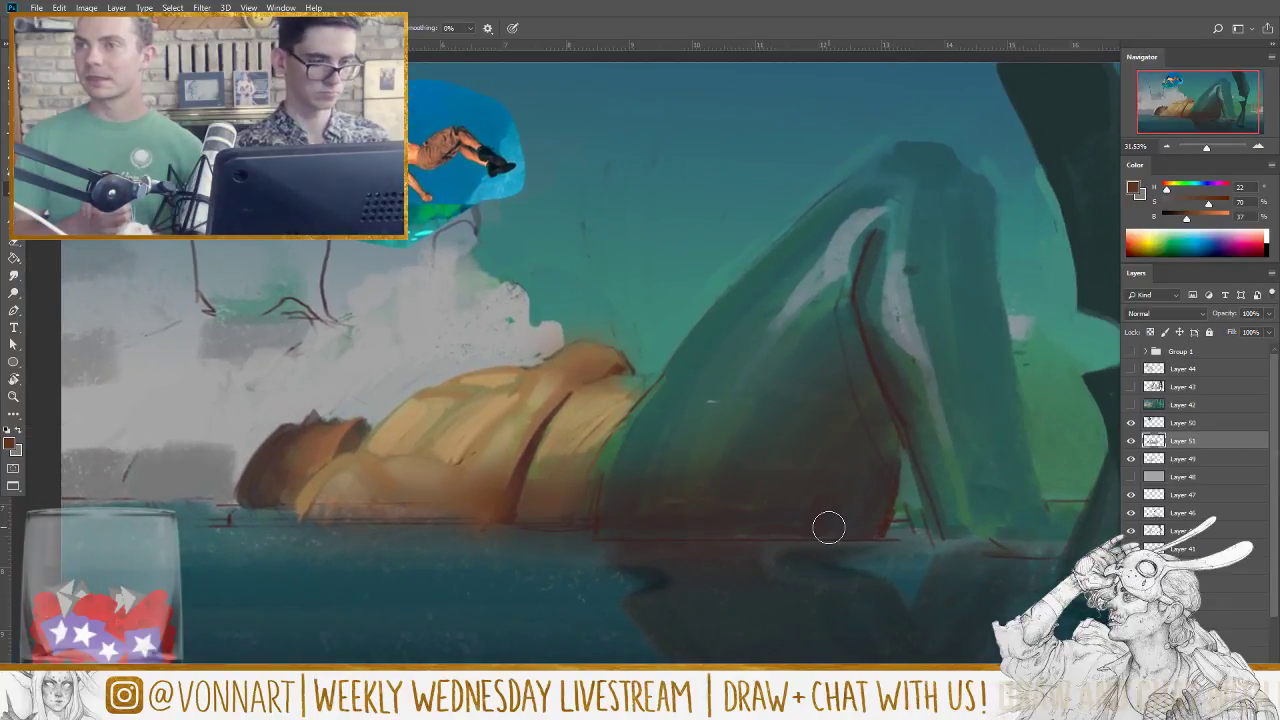
Step: Hide Layer 50, paint warm brown over the figure's back, and stamp visible layers to a new layer
{"action": "left_click", "coordinate": [262, 472], "text": "alt"}
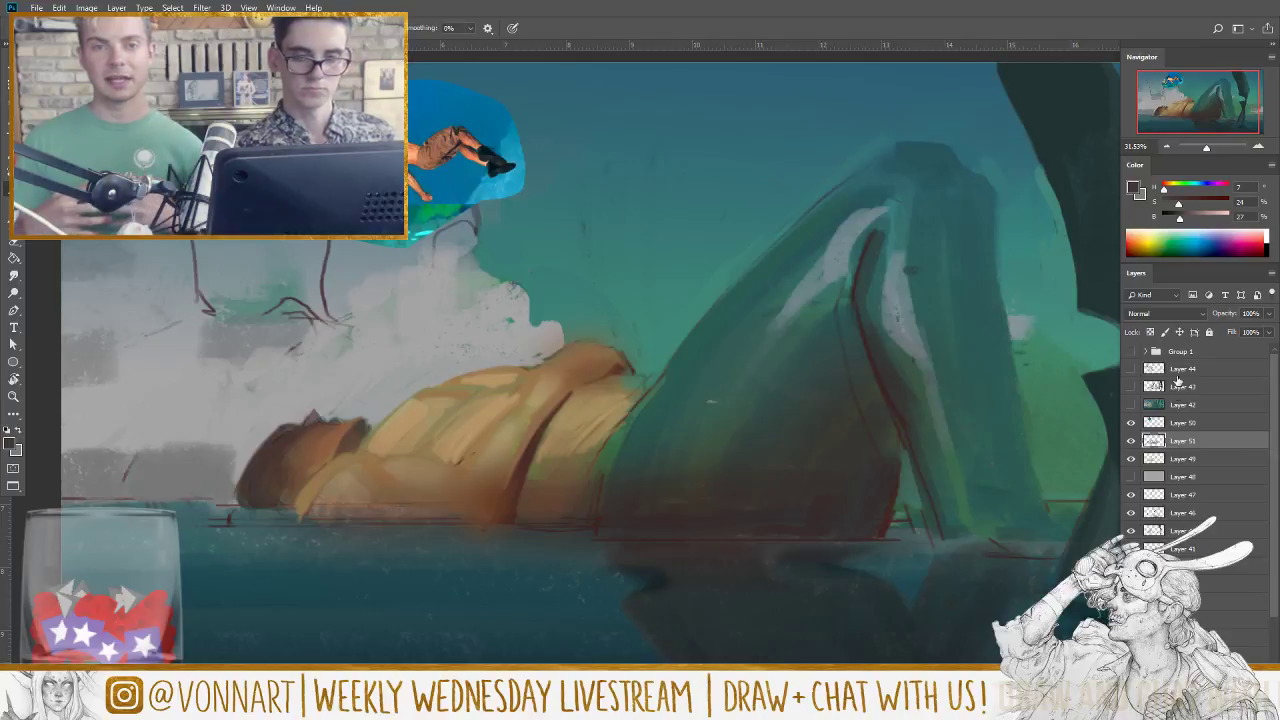
{"action": "left_click", "coordinate": [1131, 423]}
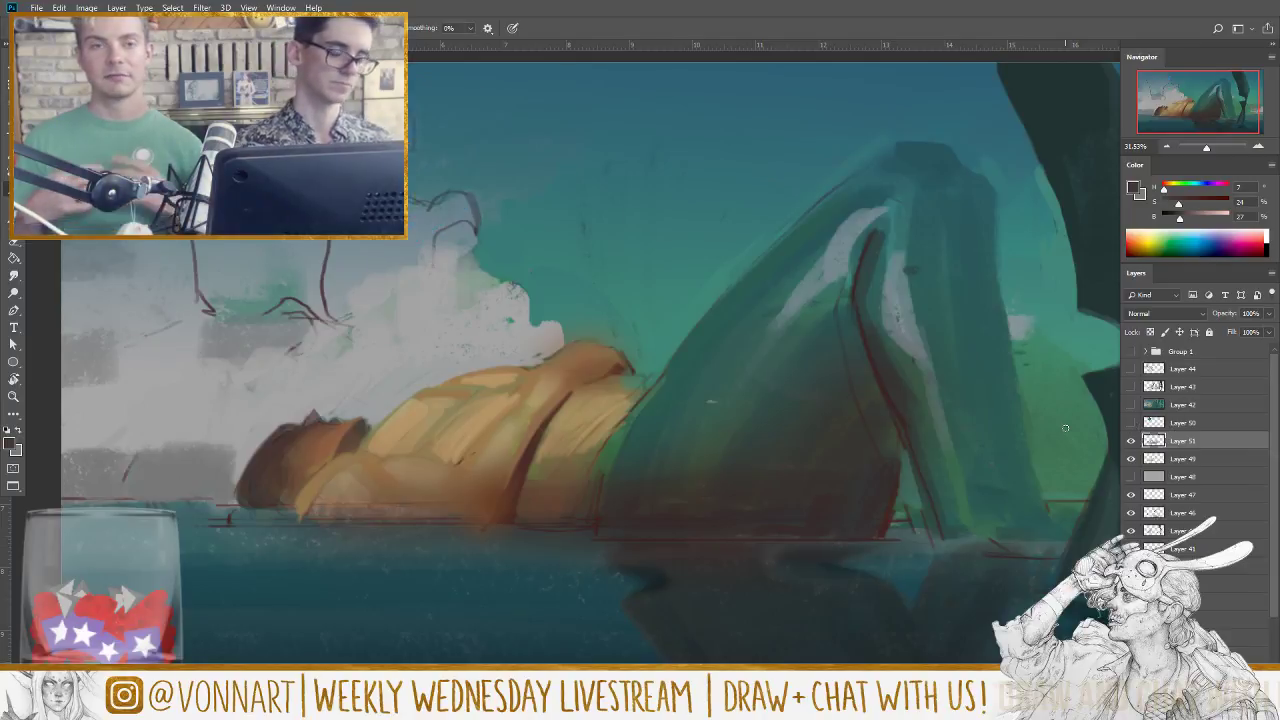
{"action": "left_click", "coordinate": [357, 445], "text": "alt"}
{"action": "mouse_move", "coordinate": [365, 447]}
{"action": "left_mouse_down"}
{"action": "mouse_move", "coordinate": [396, 411]}
{"action": "mouse_move", "coordinate": [381, 433]}
{"action": "mouse_move", "coordinate": [424, 397]}
{"action": "mouse_move", "coordinate": [367, 455]}
{"action": "mouse_move", "coordinate": [453, 395]}
{"action": "mouse_move", "coordinate": [429, 391]}
{"action": "mouse_move", "coordinate": [556, 344]}
{"action": "left_mouse_up"}
{"action": "mouse_move", "coordinate": [436, 435]}
{"action": "left_mouse_down"}
{"action": "mouse_move", "coordinate": [535, 376]}
{"action": "mouse_move", "coordinate": [499, 420]}
{"action": "left_mouse_up"}
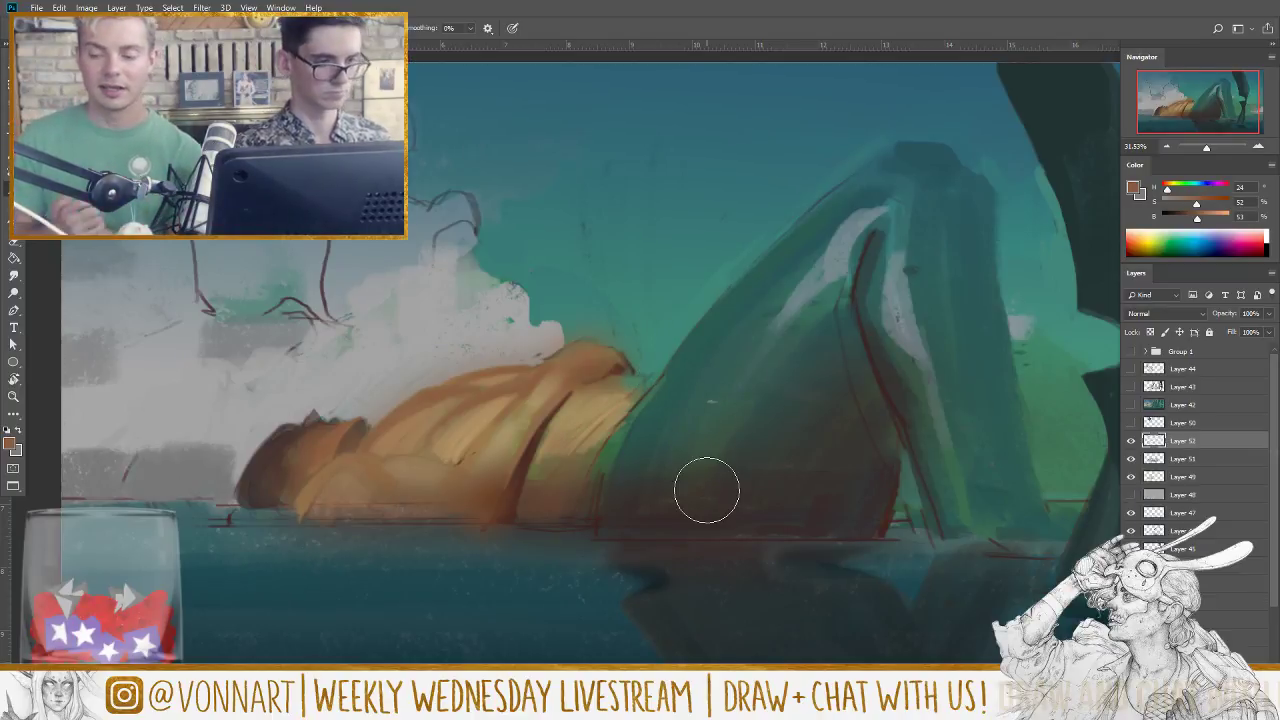
{"action": "key", "text": "ctrl+alt+shift+e"}
{"action": "left_click", "coordinate": [203, 8]}
Step: Liquify the torso with Forward Warp, shrinking the brush from 1600 to 1000, and apply it
{"action": "left_click", "coordinate": [203, 8]}
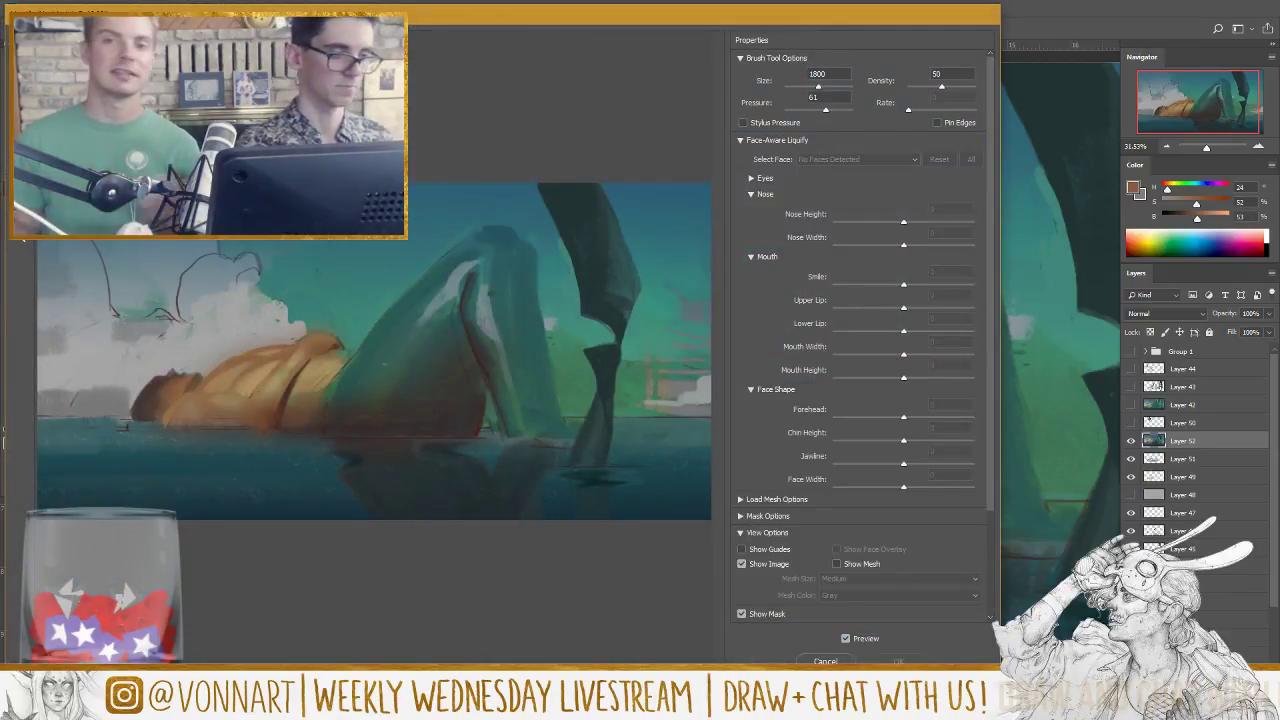
{"action": "mouse_move", "coordinate": [318, 334]}
{"action": "left_mouse_down"}
{"action": "mouse_move", "coordinate": [223, 329]}
{"action": "mouse_move", "coordinate": [308, 330]}
{"action": "mouse_move", "coordinate": [286, 314]}
{"action": "left_mouse_up"}
{"action": "key", "text": "bracketleft"}
{"action": "key", "text": "bracketleft"}
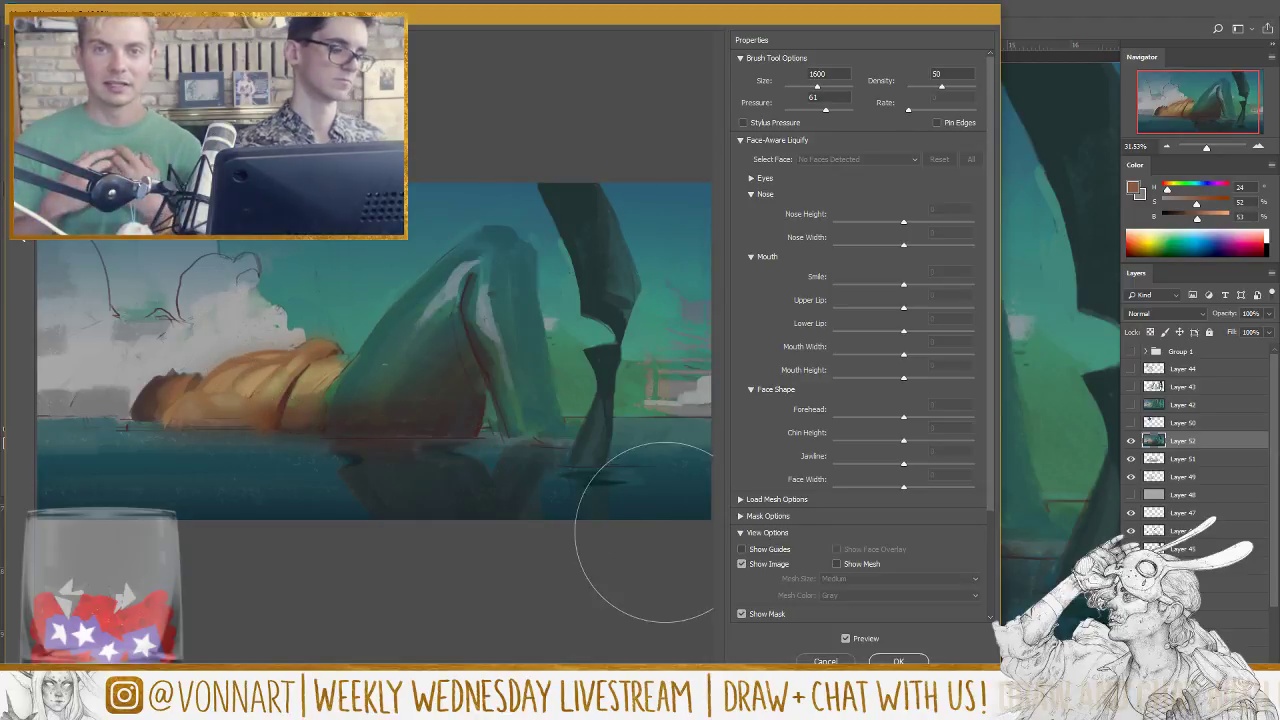
{"action": "left_click_drag", "start_coordinate": [165, 357], "coordinate": [175, 360]}
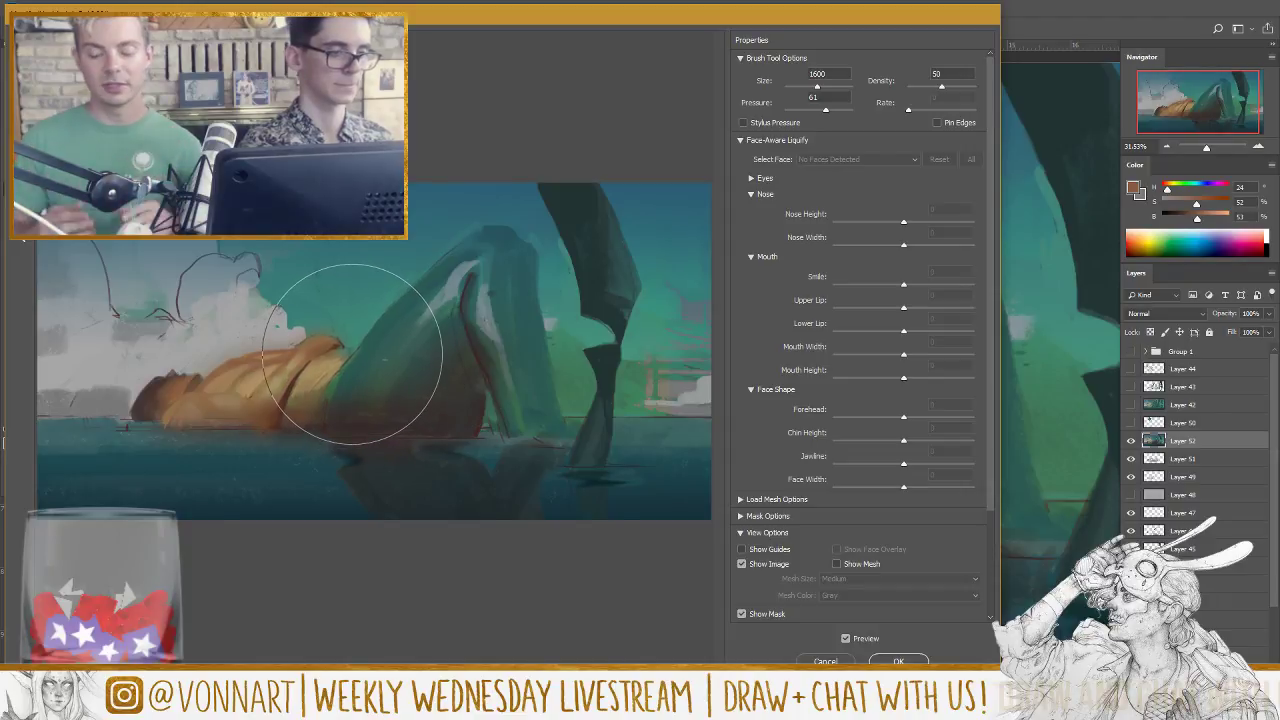
{"action": "key", "text": "bracketleft"}
{"action": "key", "text": "bracketleft"}
{"action": "key", "text": "bracketleft"}
{"action": "key", "text": "bracketleft"}
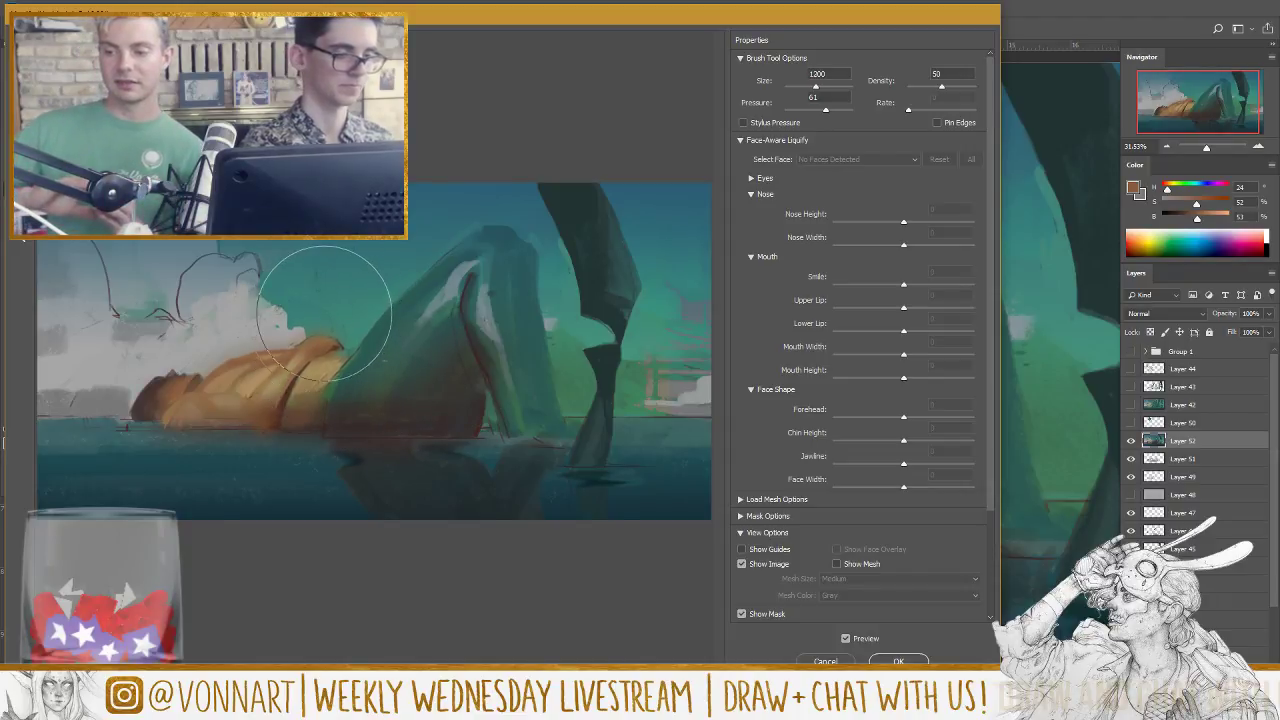
{"action": "key", "text": "bracketleft"}
{"action": "key", "text": "bracketleft"}
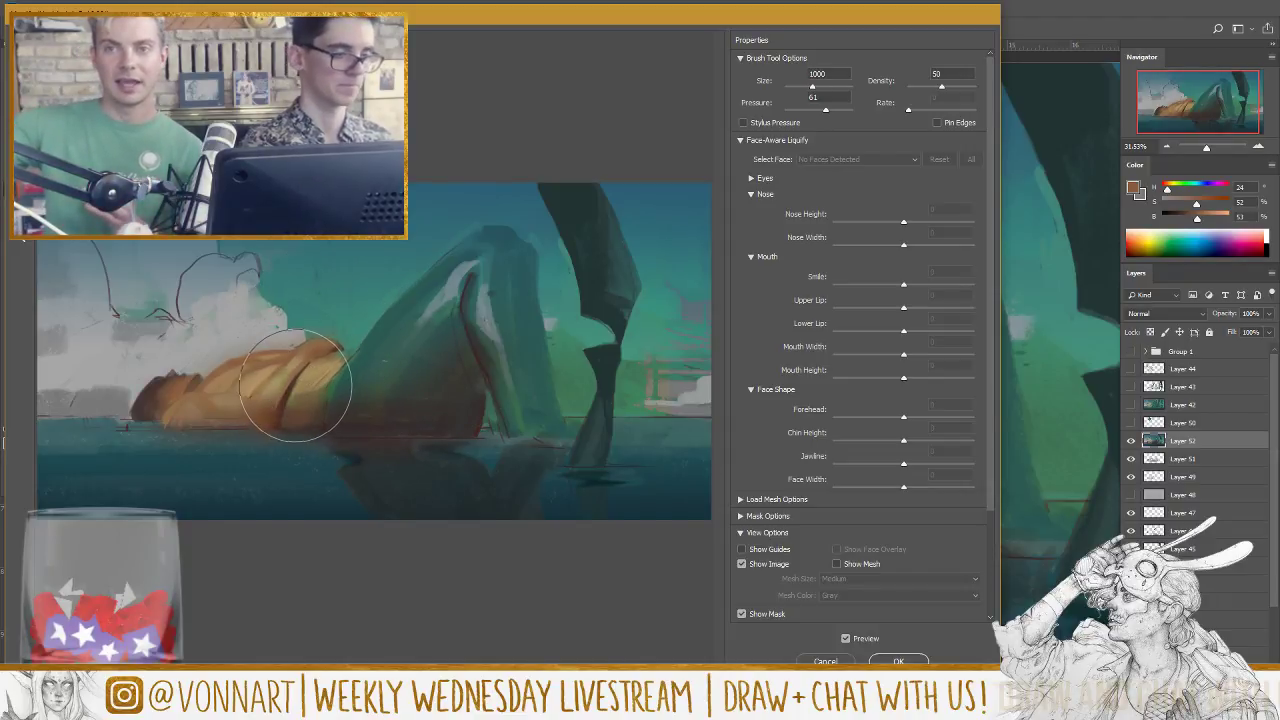
{"action": "mouse_move", "coordinate": [295, 385]}
{"action": "left_mouse_down"}
{"action": "mouse_move", "coordinate": [316, 382]}
{"action": "mouse_move", "coordinate": [328, 348]}
{"action": "left_mouse_up"}
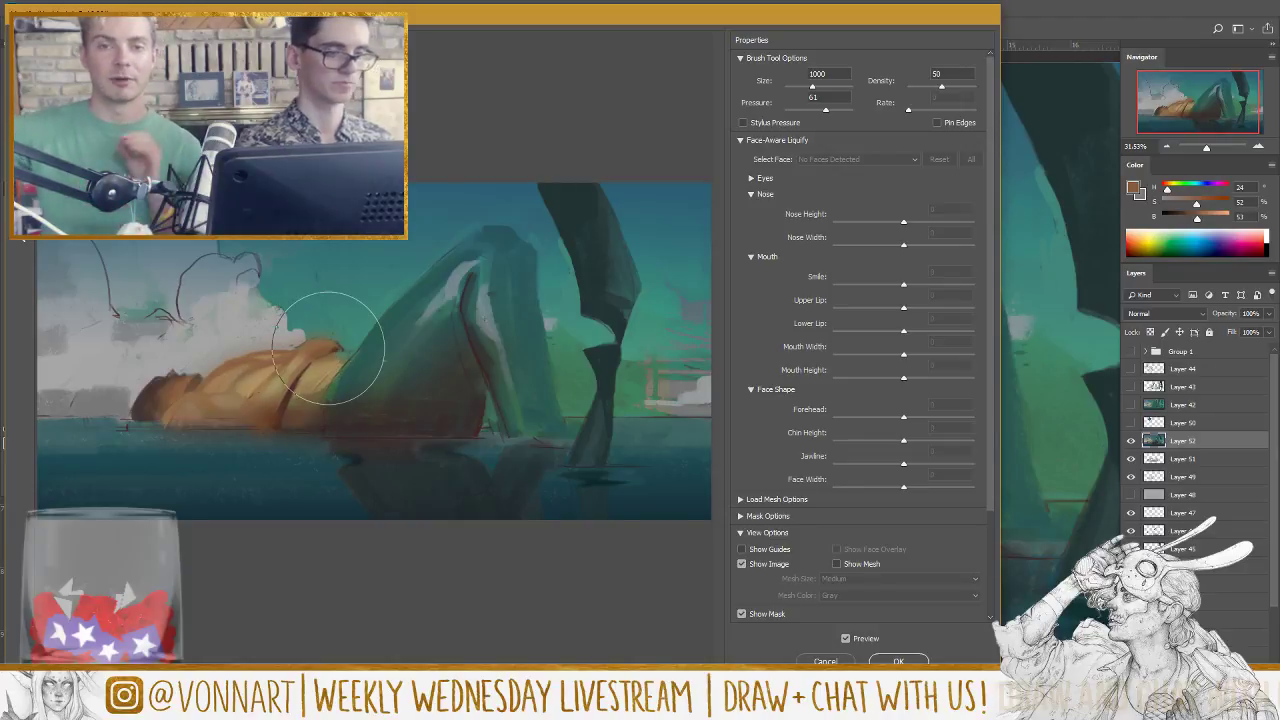
{"action": "left_click", "coordinate": [898, 661]}
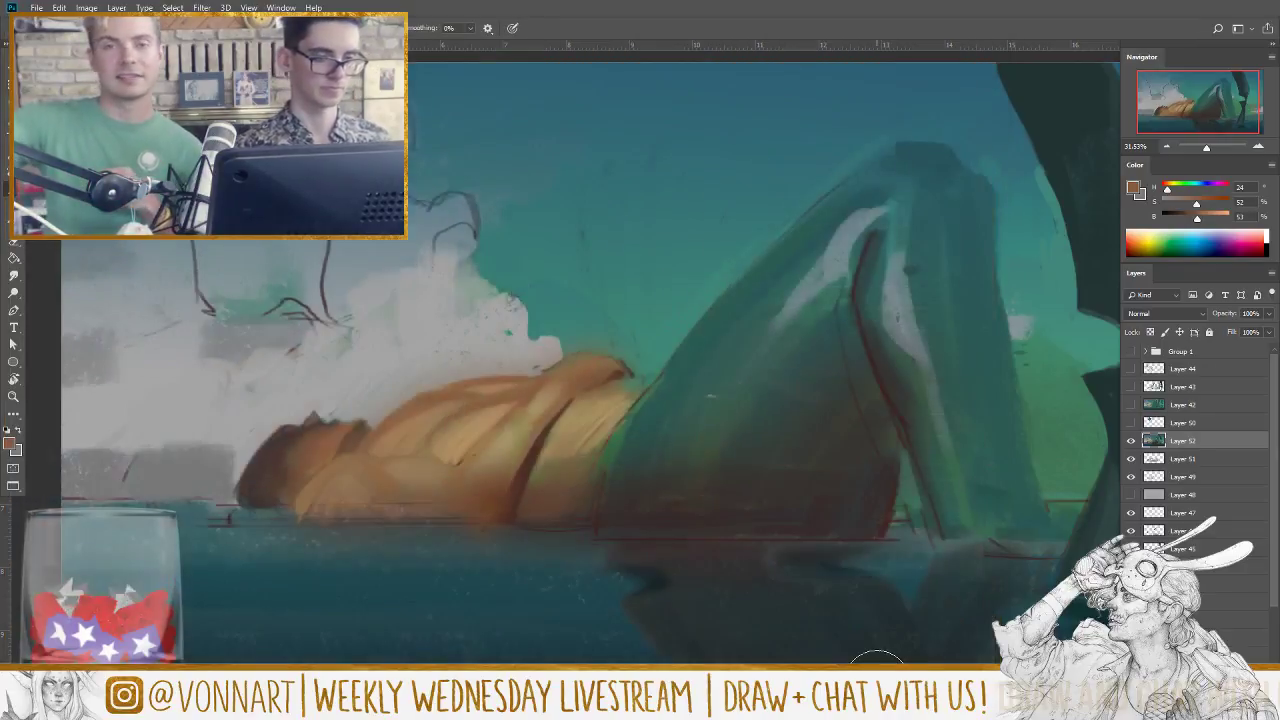
Step: Paint lighter orange over the dark torso line and darken the shoulder's top edge
{"action": "left_click", "coordinate": [547, 425], "text": "alt"}
{"action": "mouse_move", "coordinate": [547, 425]}
{"action": "left_mouse_down"}
{"action": "mouse_move", "coordinate": [569, 398]}
{"action": "mouse_move", "coordinate": [530, 453]}
{"action": "mouse_move", "coordinate": [552, 410]}
{"action": "left_mouse_up"}
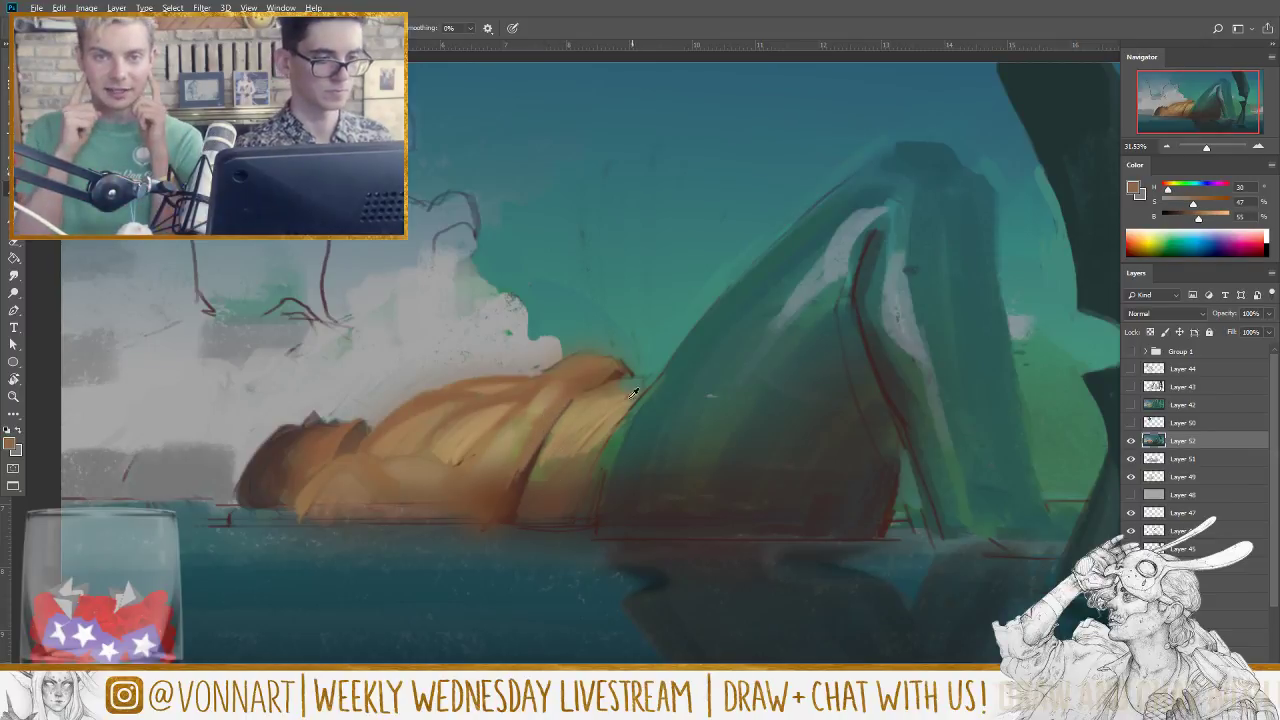
{"action": "left_click", "coordinate": [578, 424], "text": "alt"}
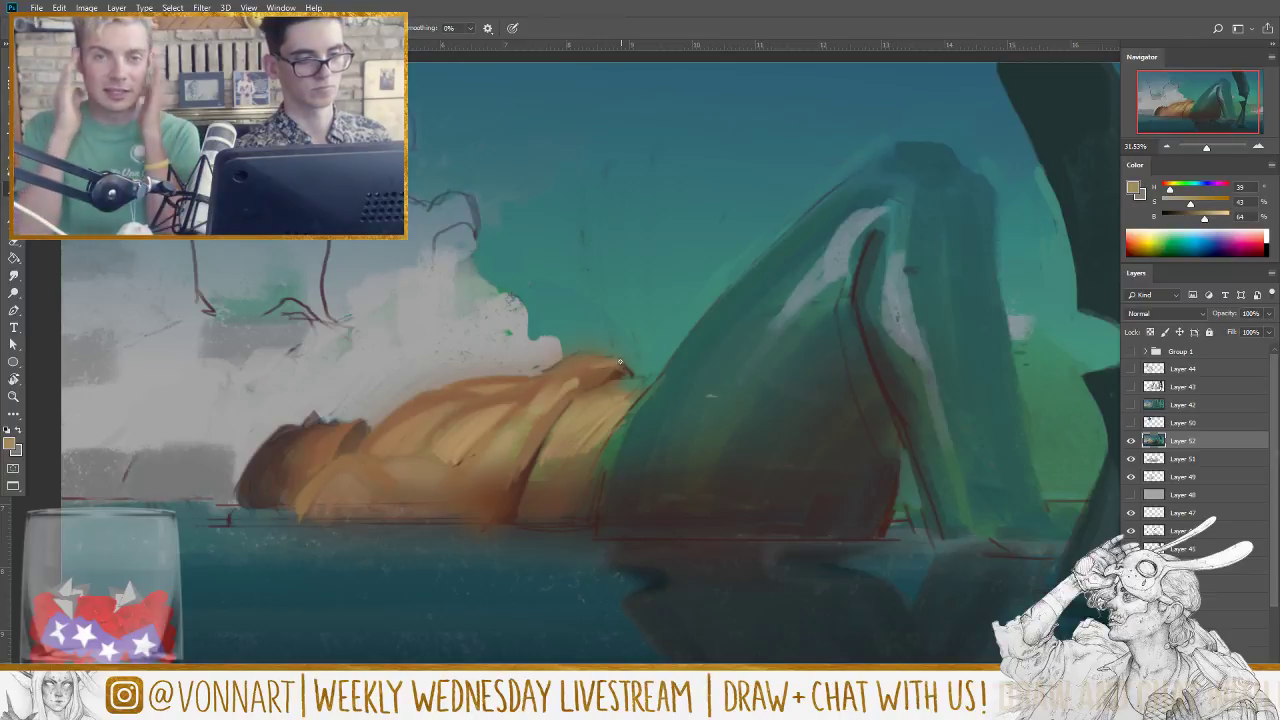
{"action": "left_click", "coordinate": [616, 356], "text": "alt"}
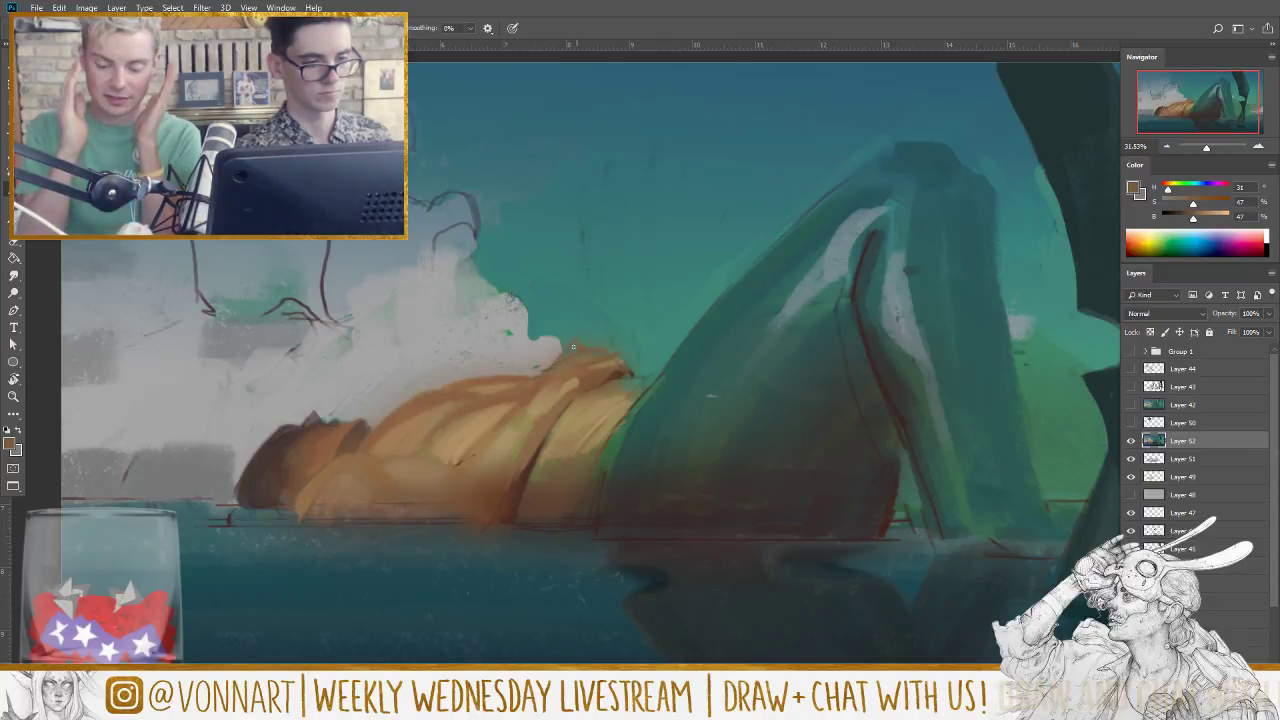
{"action": "left_click", "coordinate": [632, 368], "text": "alt"}
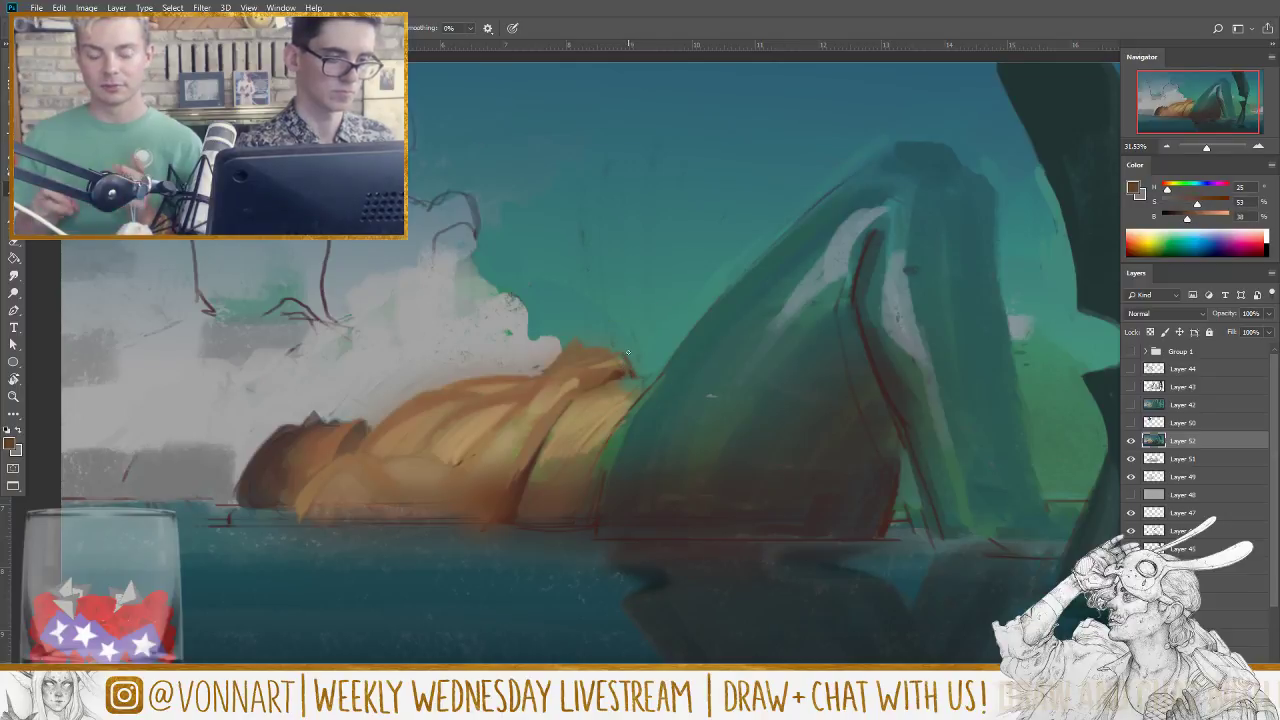
{"action": "left_click", "coordinate": [618, 374], "text": "alt"}
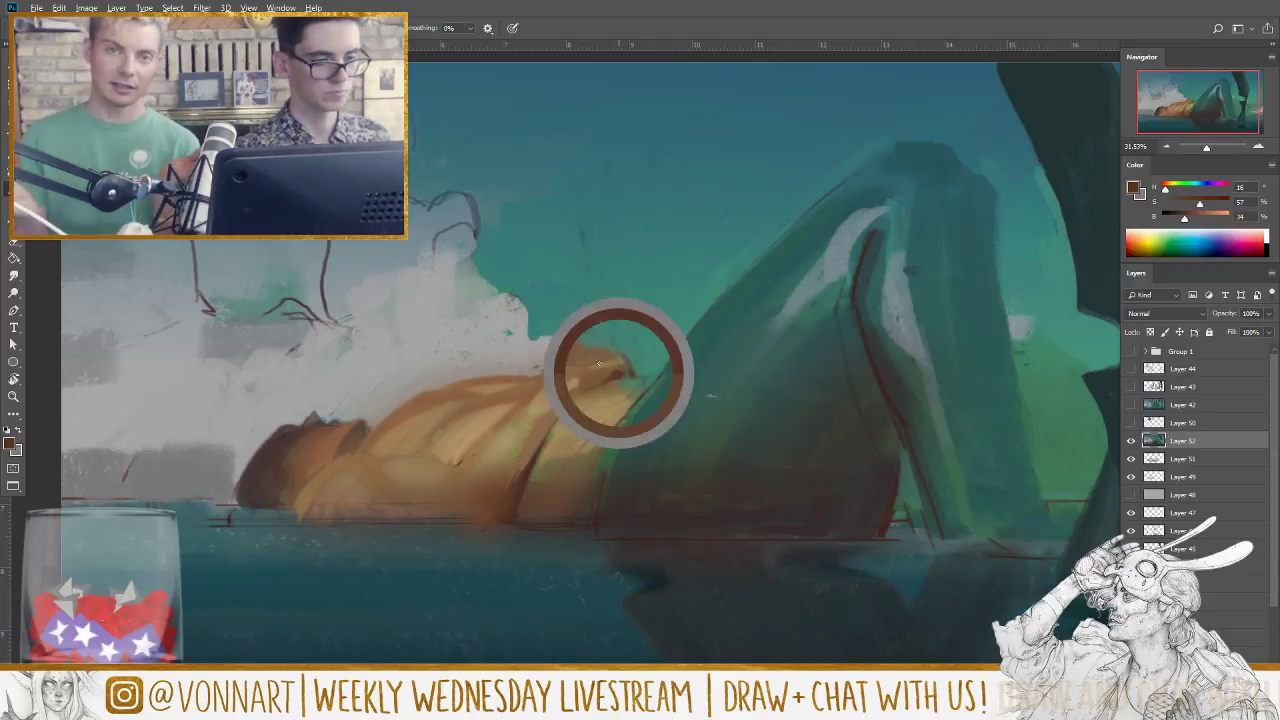
{"action": "left_click_drag", "start_coordinate": [533, 391], "coordinate": [562, 354]}
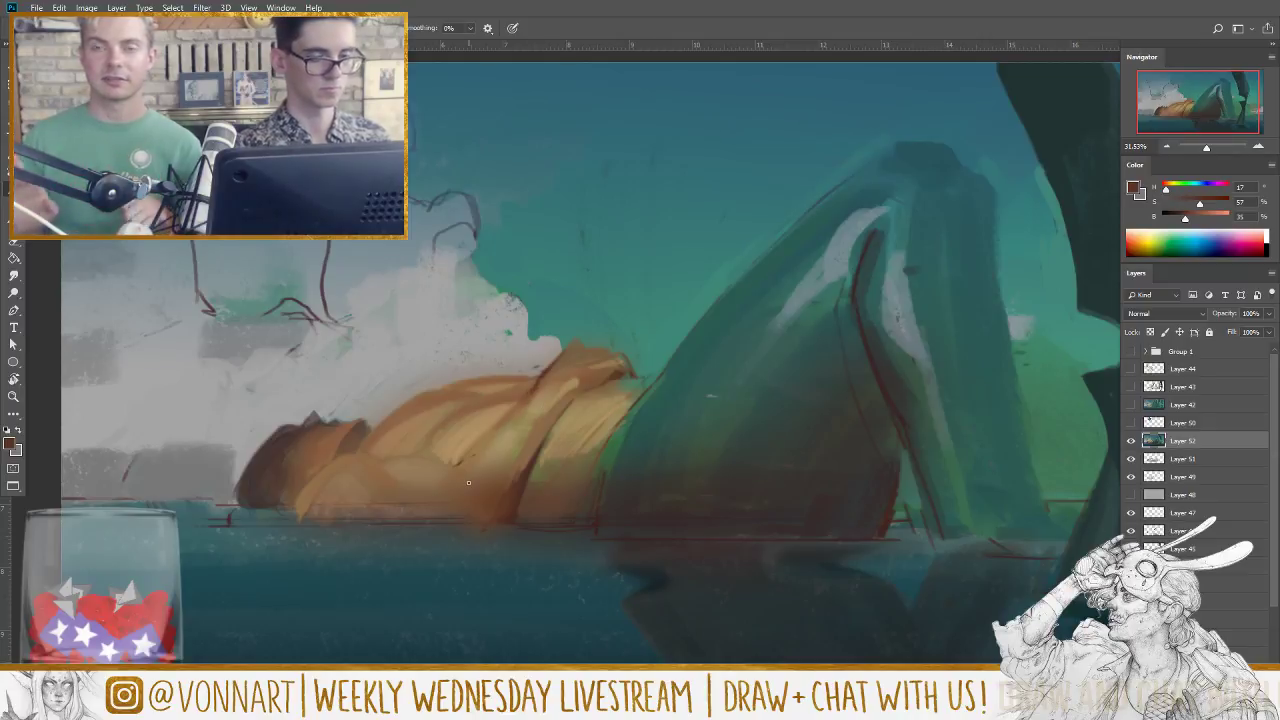
Step: Add small dark marks along the shoulder edge and sample mid browns from the figure
{"action": "left_click", "coordinate": [586, 468], "text": "alt"}
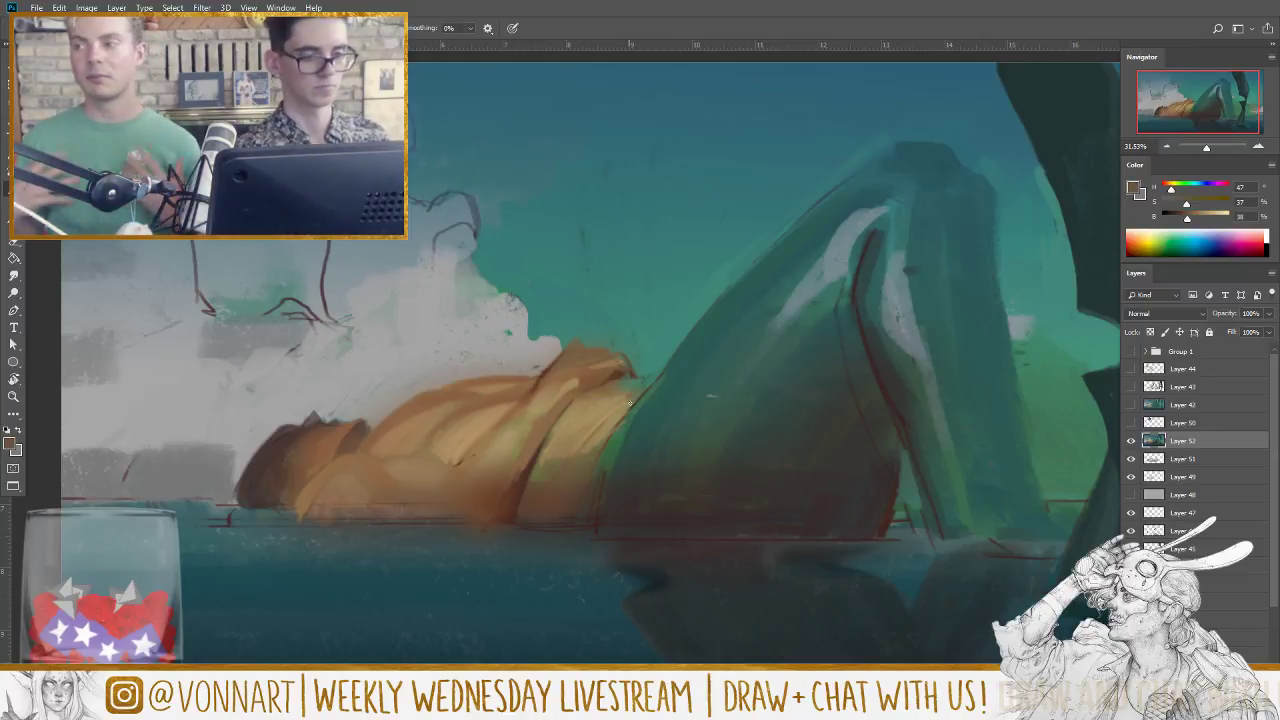
{"action": "left_click_drag", "start_coordinate": [618, 416], "coordinate": [613, 432]}
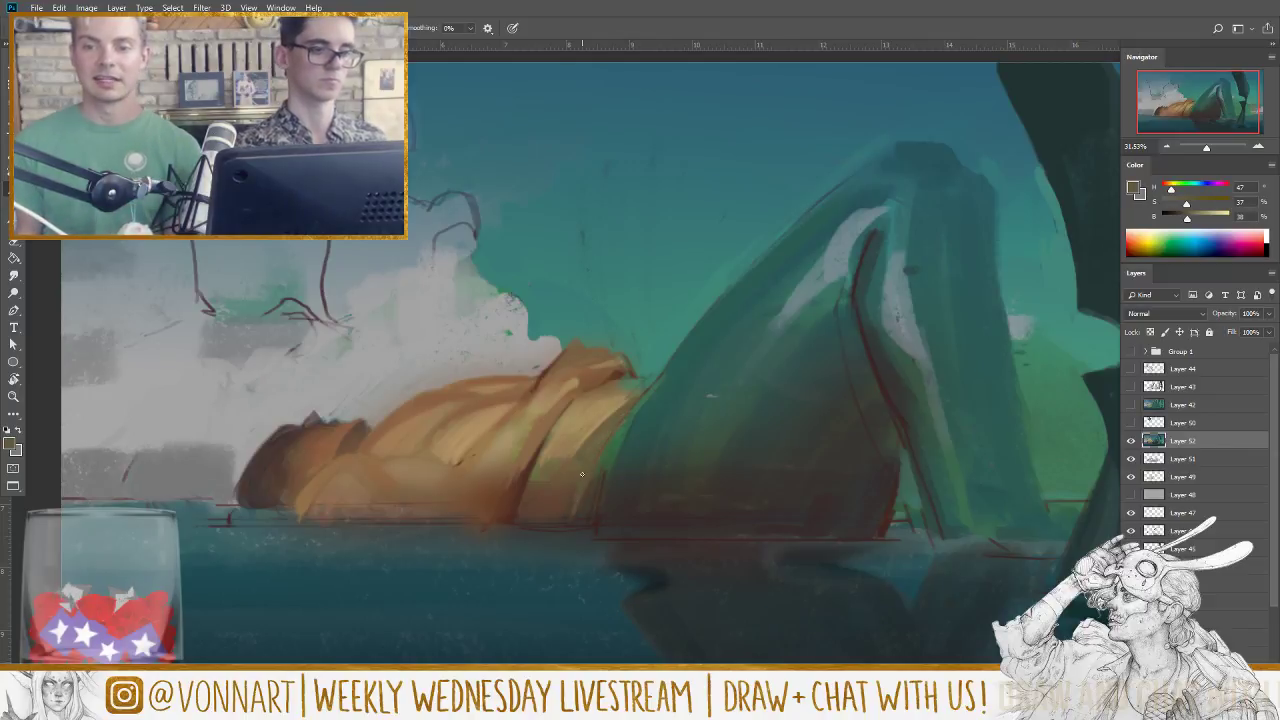
{"action": "left_click", "coordinate": [611, 371], "text": "alt"}
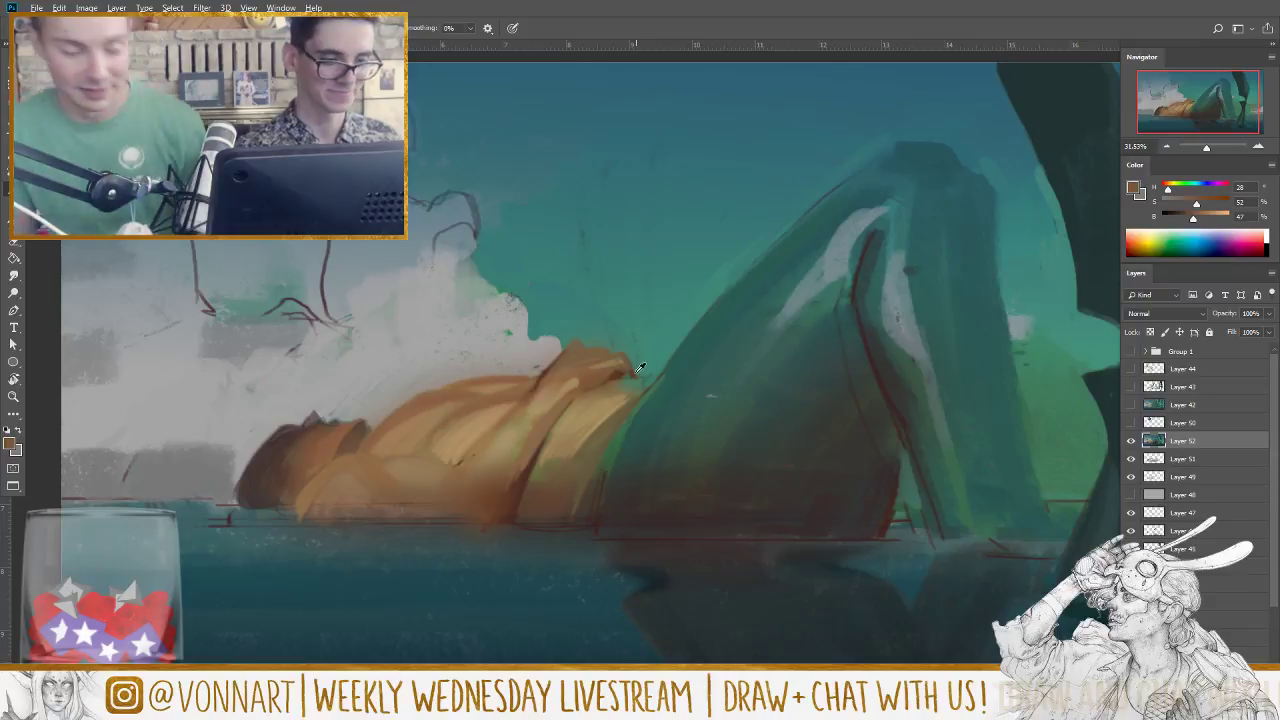
{"action": "left_click", "coordinate": [641, 365], "text": "alt"}
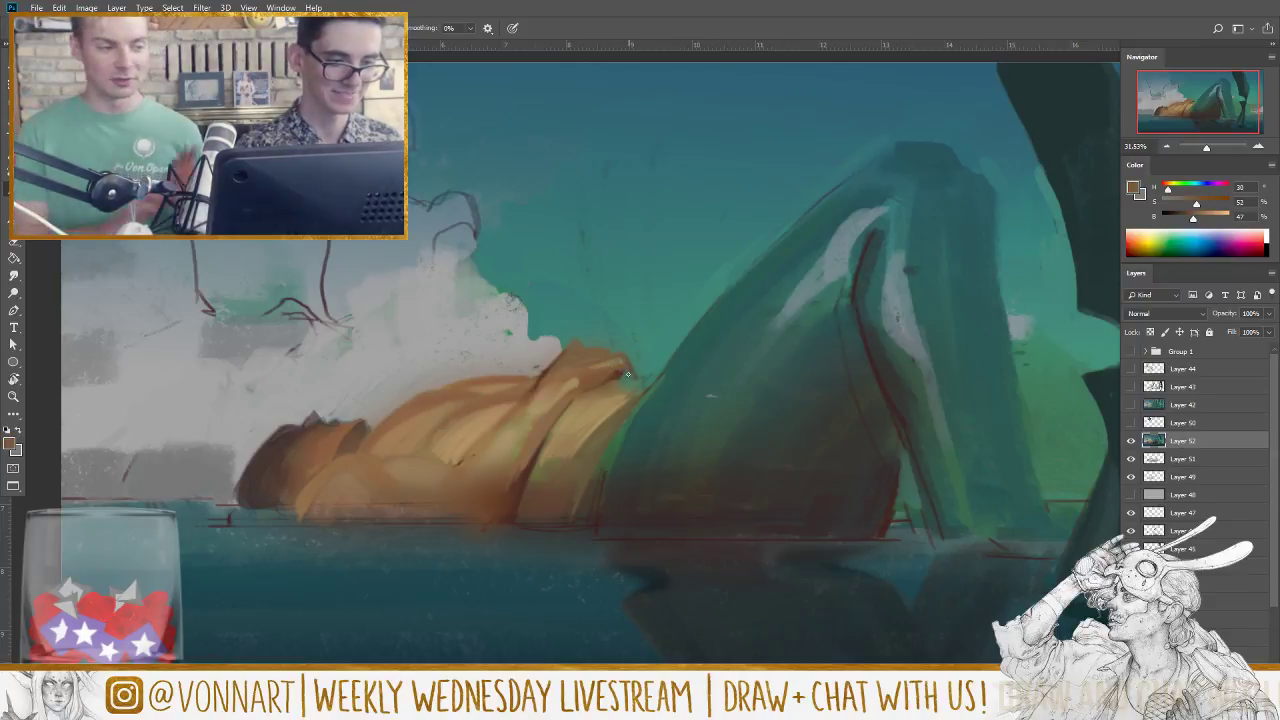
{"action": "left_click", "coordinate": [630, 381], "text": "alt"}
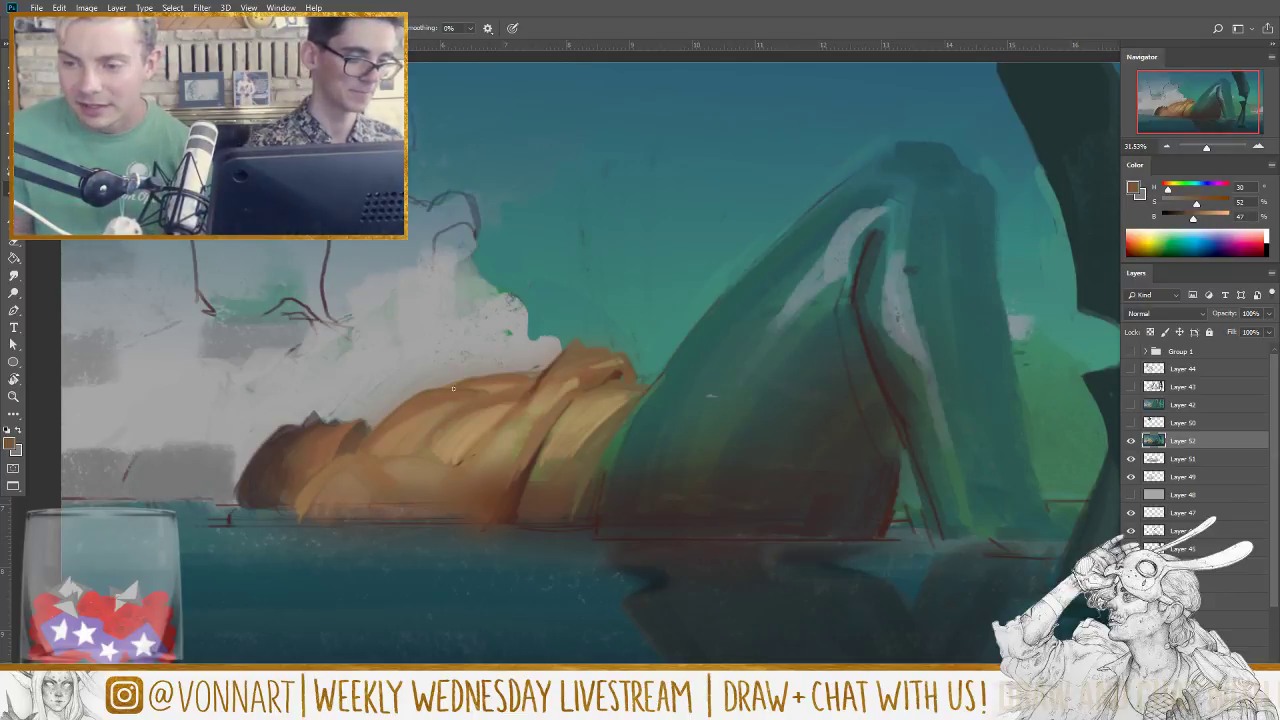
Step: Sample darker muted browns and paint a dark stroke along the figure's base
{"action": "left_click", "coordinate": [348, 458], "text": "alt"}
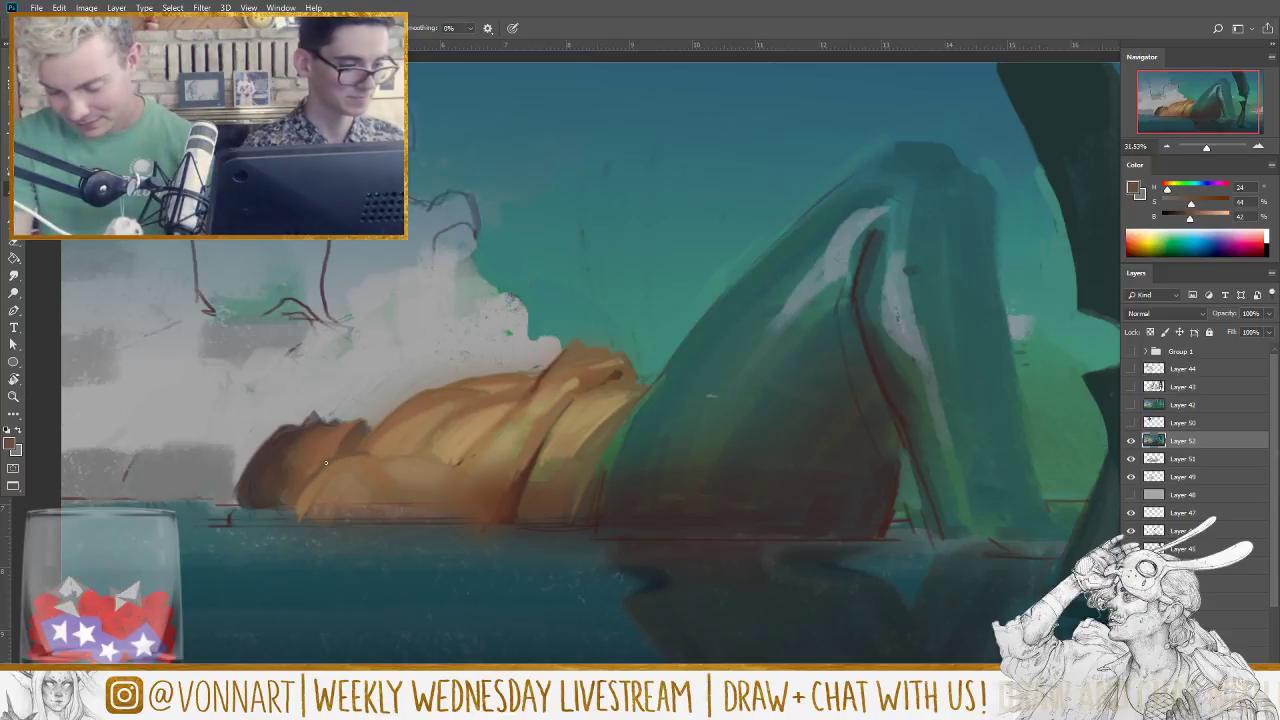
{"action": "left_click", "coordinate": [271, 482], "text": "alt"}
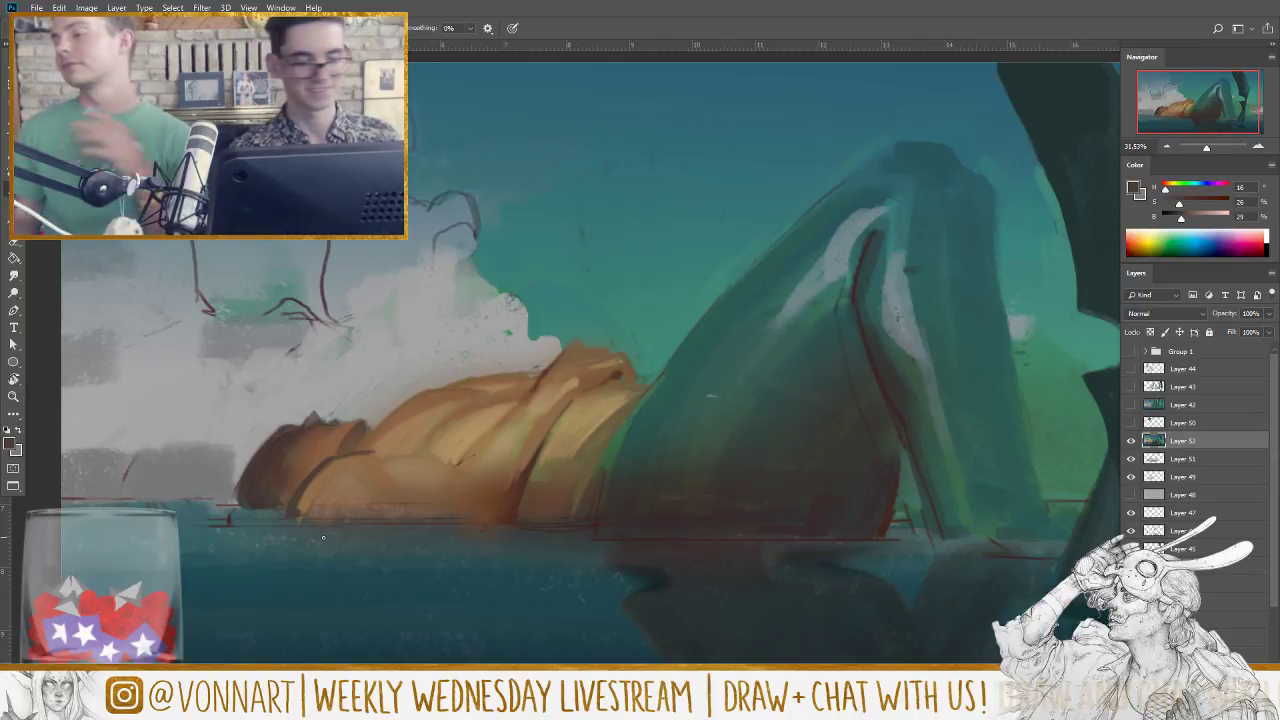
{"action": "left_click", "coordinate": [315, 436], "text": "alt"}
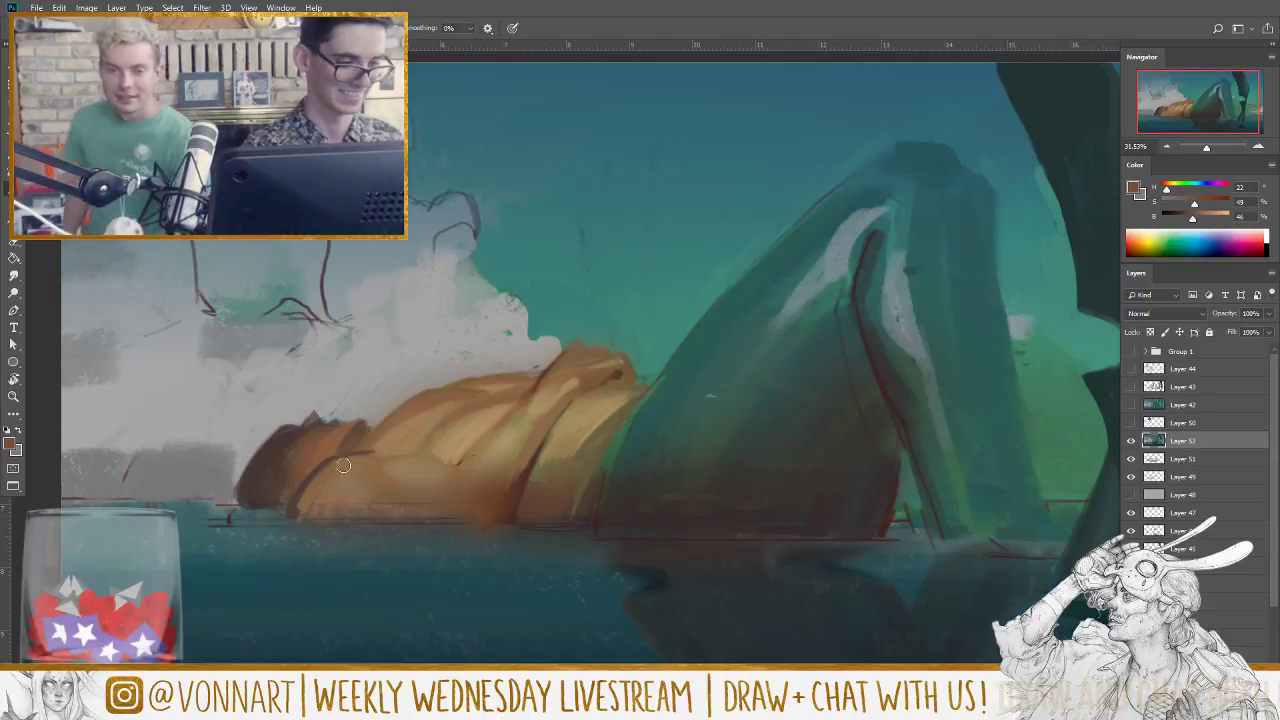
{"action": "left_click", "coordinate": [283, 473], "text": "alt"}
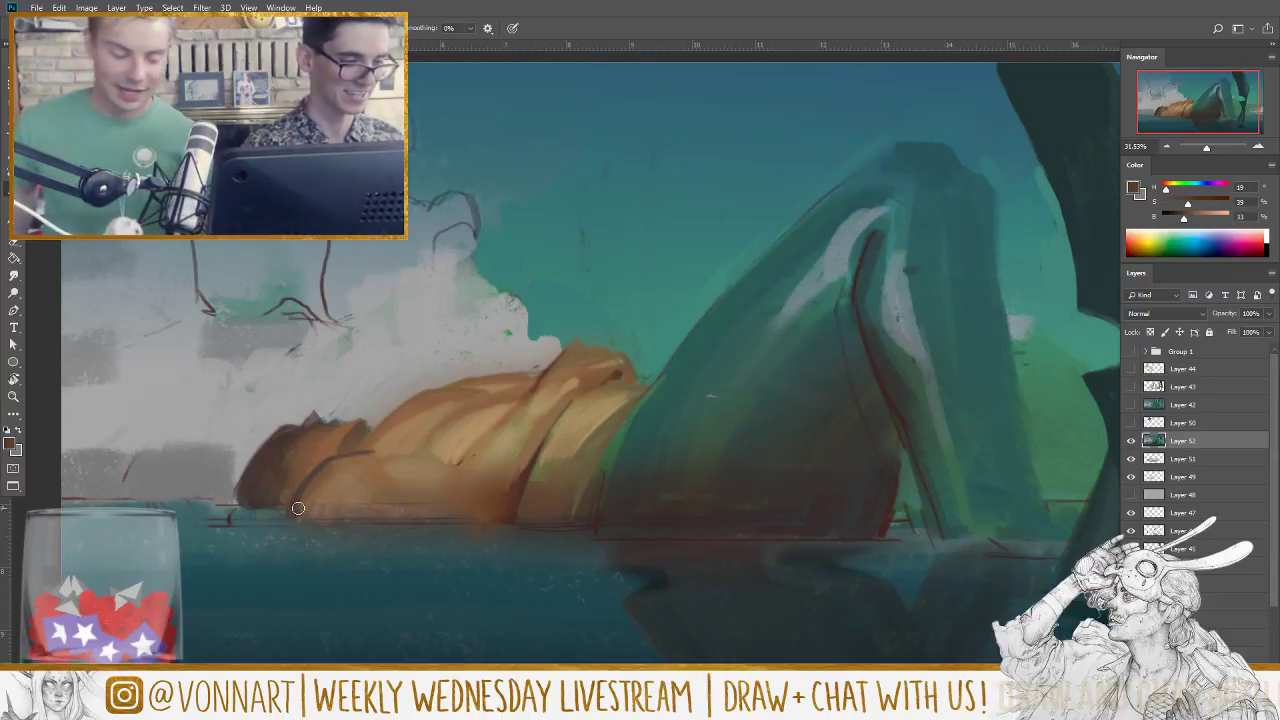
{"action": "left_click", "coordinate": [325, 431], "text": "alt"}
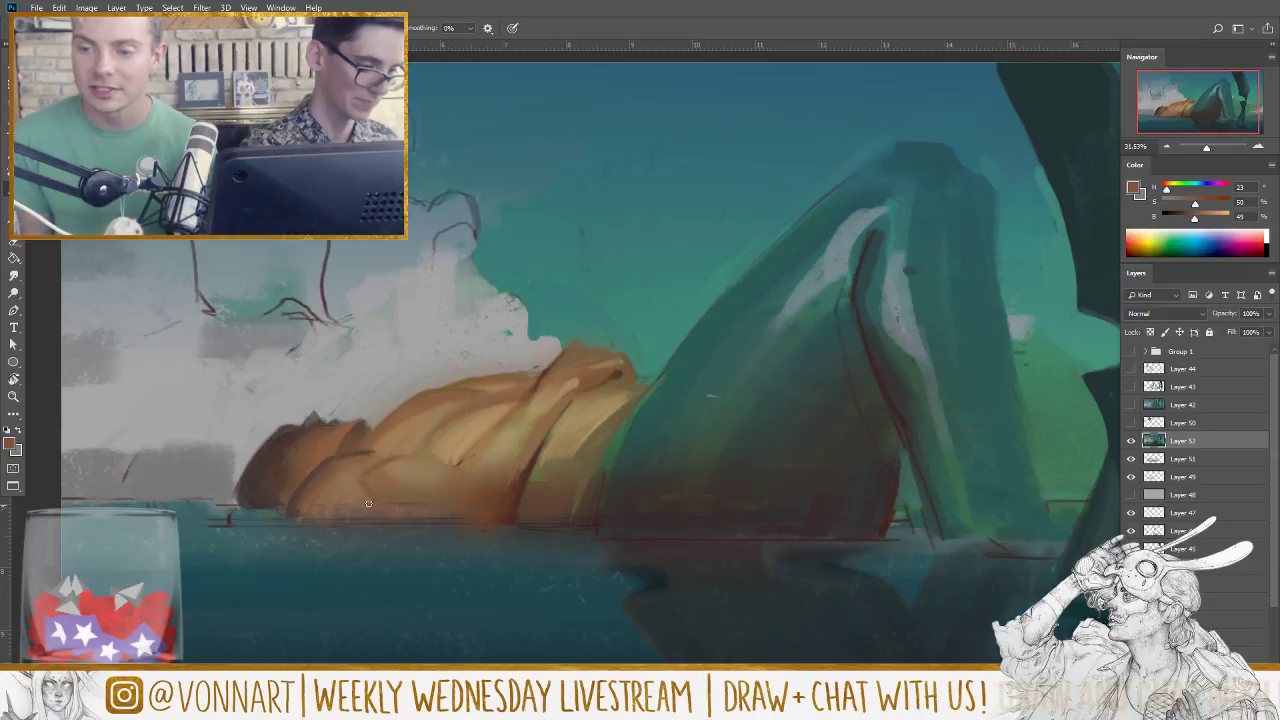
{"action": "left_click", "coordinate": [297, 507], "text": "alt"}
{"action": "mouse_move", "coordinate": [300, 518]}
{"action": "left_mouse_down"}
{"action": "mouse_move", "coordinate": [375, 514]}
{"action": "mouse_move", "coordinate": [334, 512]}
{"action": "mouse_move", "coordinate": [350, 515]}
{"action": "left_mouse_up"}
{"action": "key", "text": "]"}
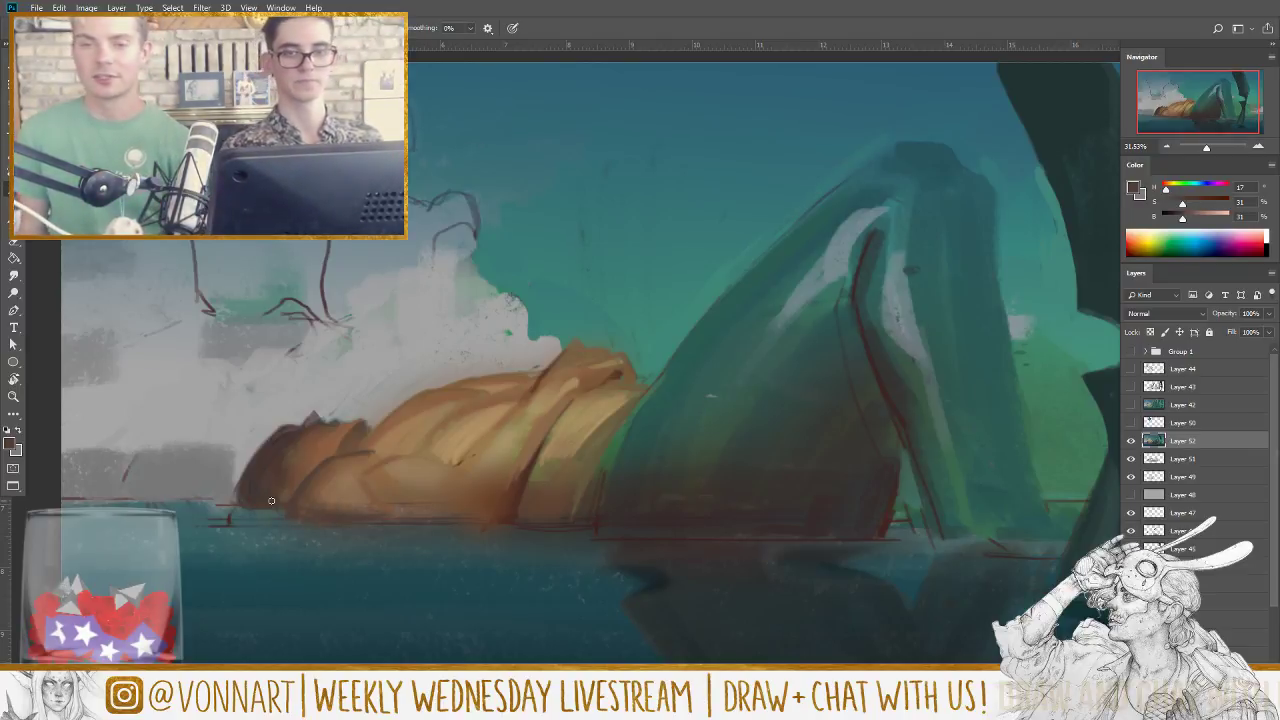
Step: Sample reddish browns near the head and lower the colour's brightness in the Color panel
{"action": "left_click", "coordinate": [338, 420], "text": "alt"}
{"action": "left_click", "coordinate": [328, 418], "text": "alt"}
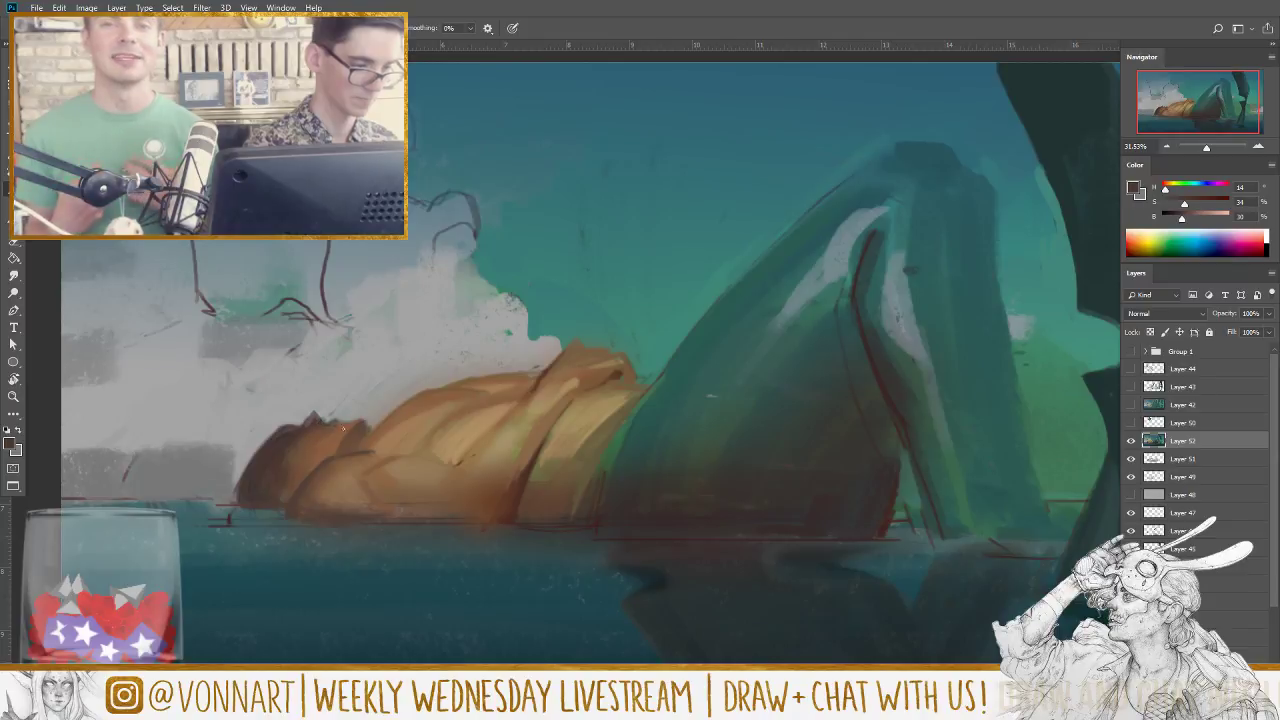
{"action": "left_click", "coordinate": [320, 410], "text": "alt"}
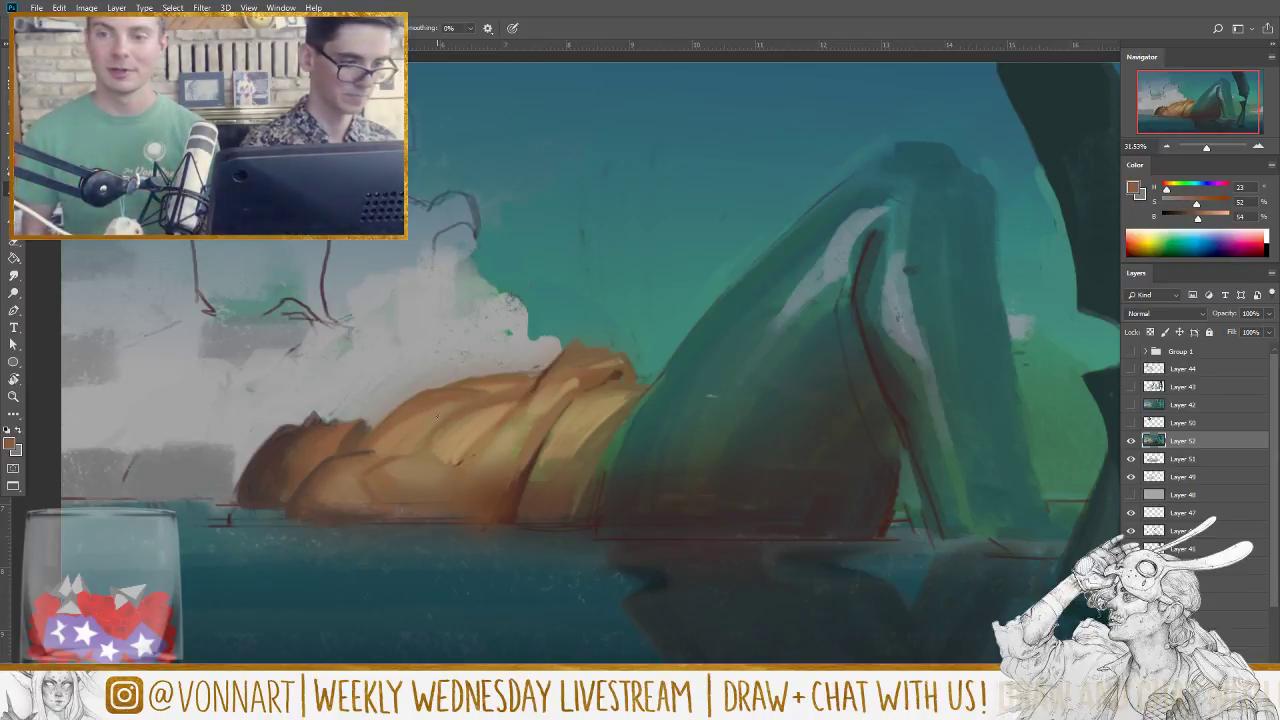
{"action": "left_click", "coordinate": [316, 415], "text": "alt"}
{"action": "left_click_drag", "start_coordinate": [1197, 214], "coordinate": [1190, 203]}
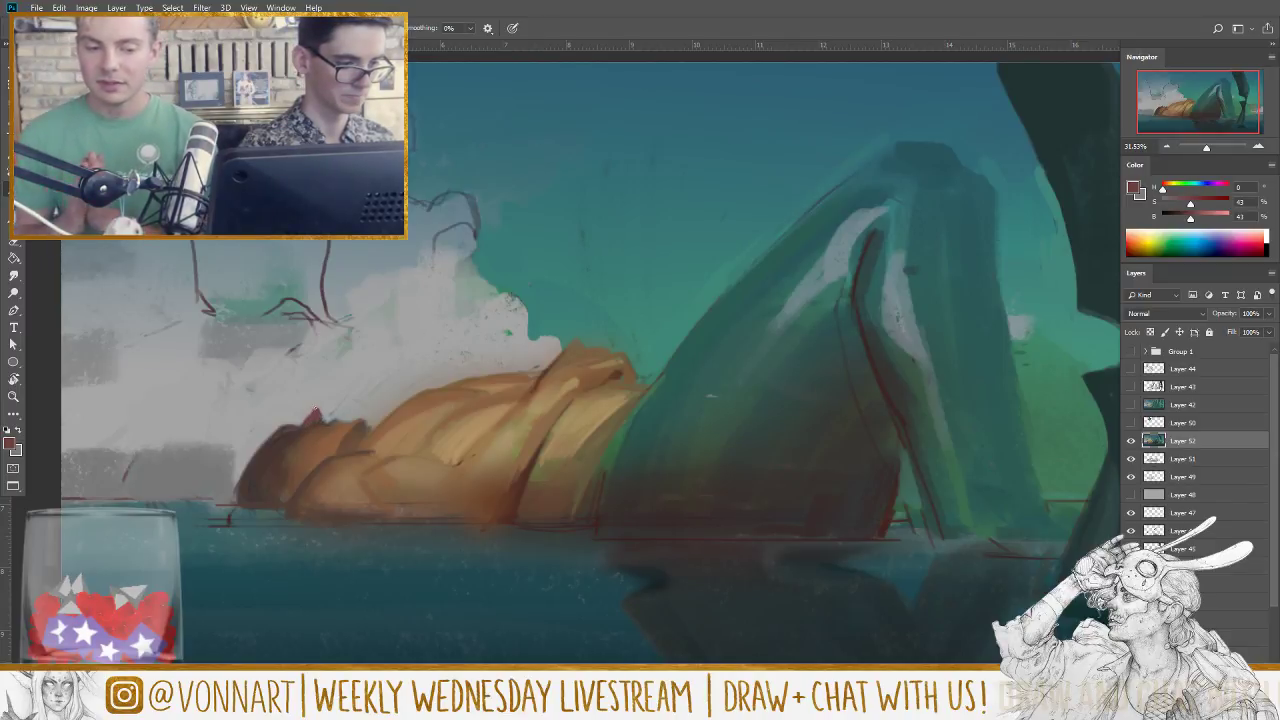
Step: Brighten a sampled brown in the Color panel and switch to a tiny brush on the clothing tan
{"action": "left_click", "coordinate": [300, 420], "text": "alt"}
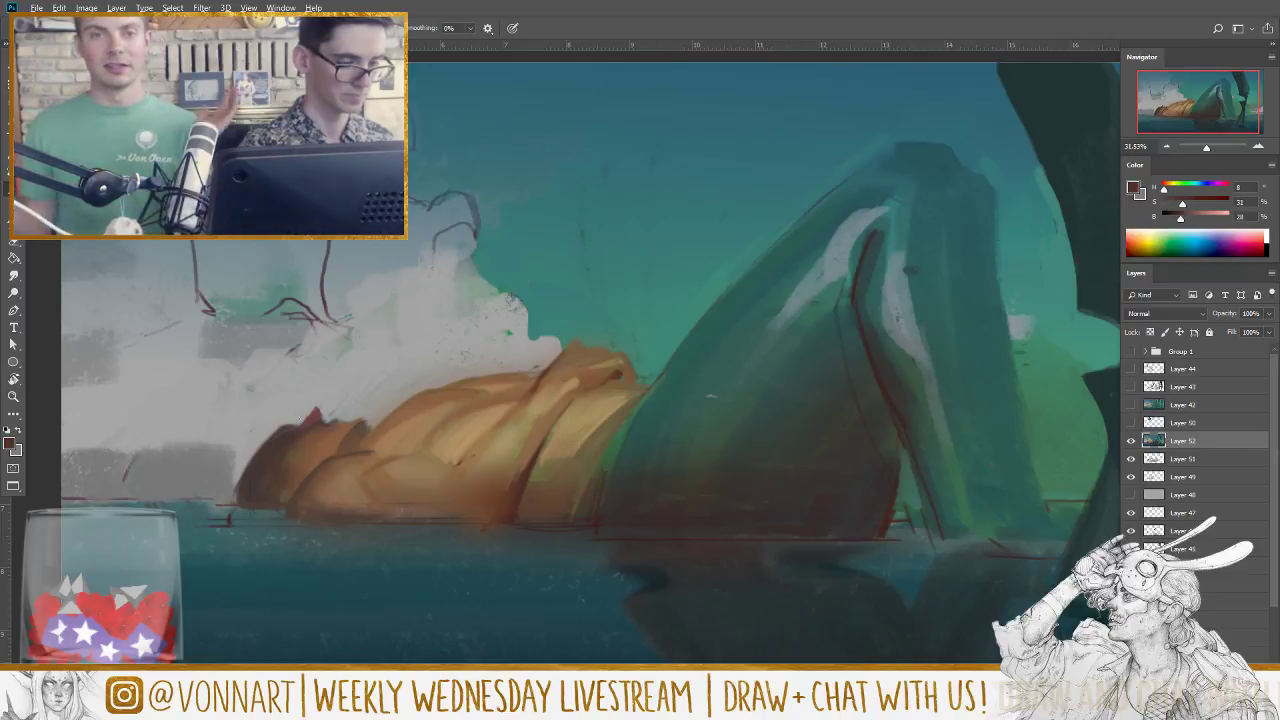
{"action": "left_click", "coordinate": [314, 418], "text": "alt"}
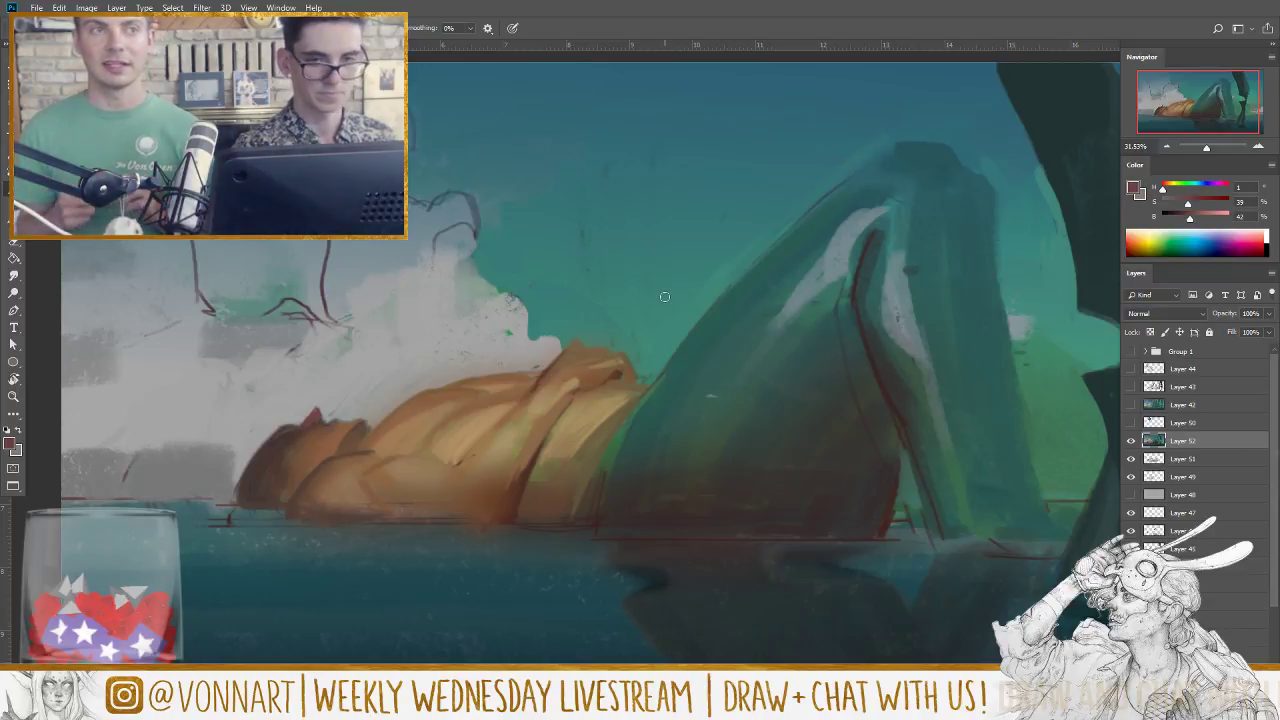
{"action": "left_click", "coordinate": [1195, 203]}
{"action": "left_click", "coordinate": [1195, 217]}
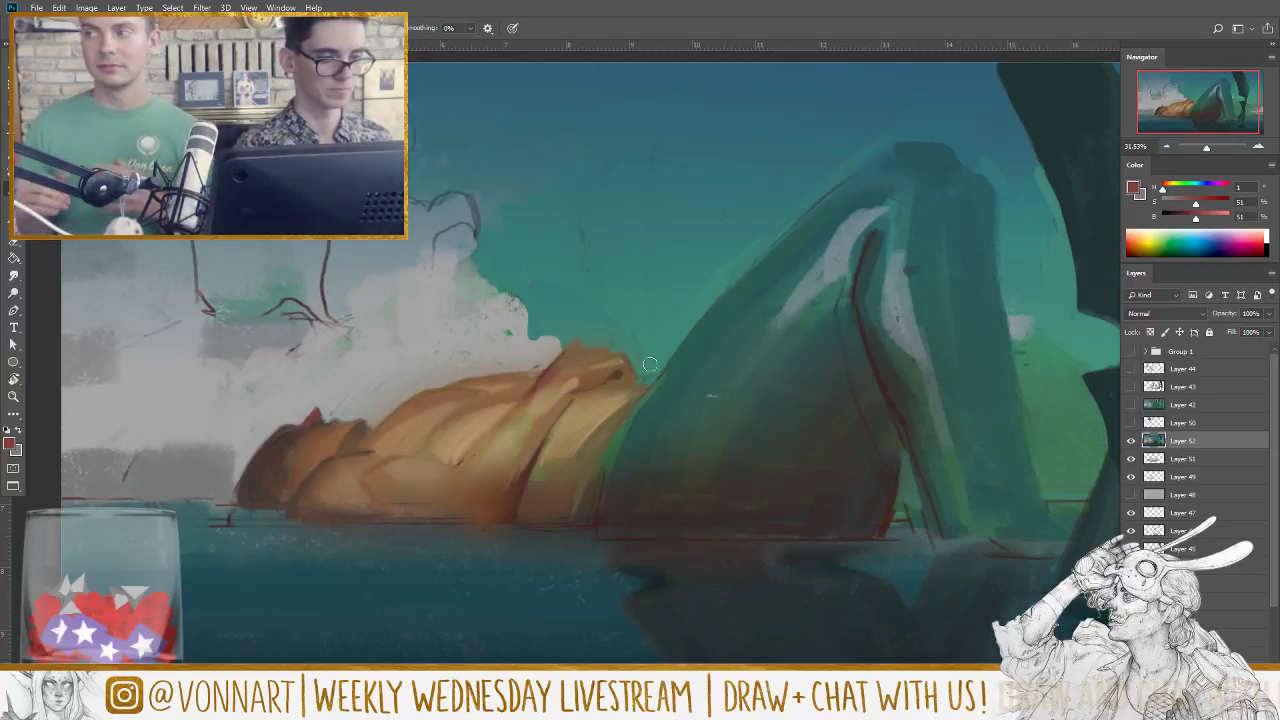
{"action": "left_click", "coordinate": [501, 414], "text": "alt"}
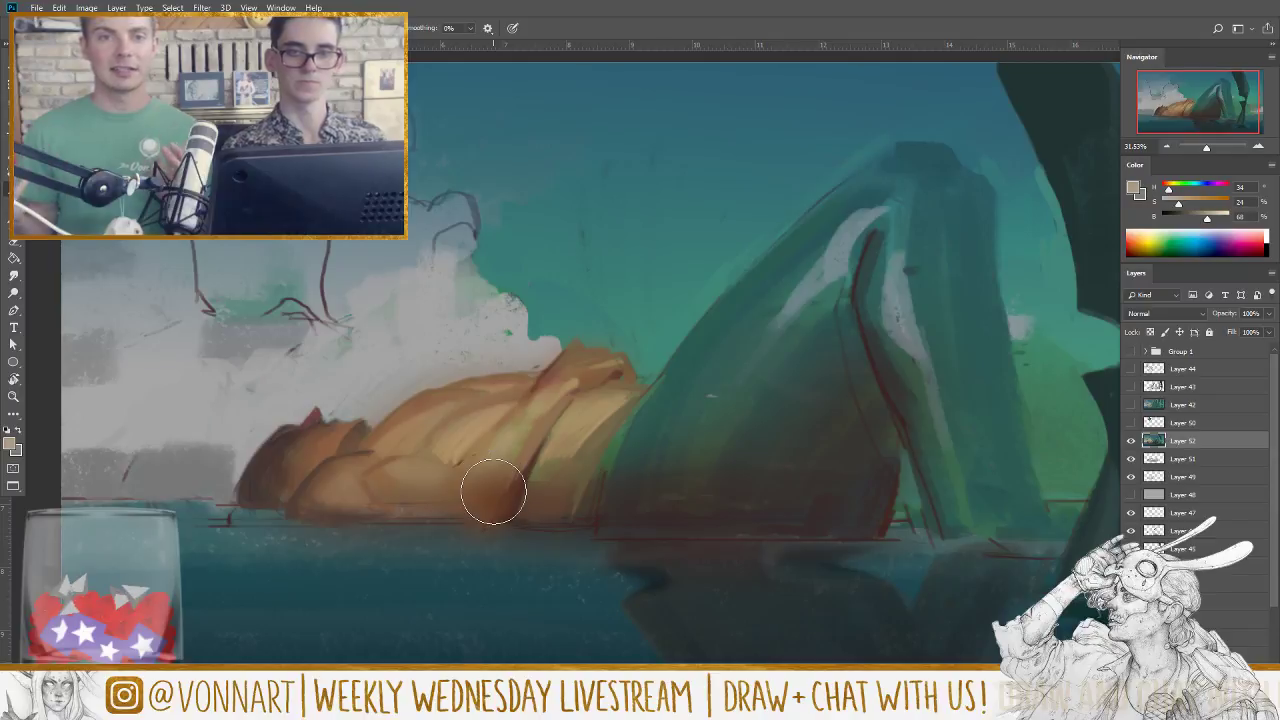
{"action": "key", "text": "bracketleft"}
{"action": "key", "text": "bracketleft"}
{"action": "key", "text": "bracketleft"}
{"action": "key", "text": "bracketleft"}
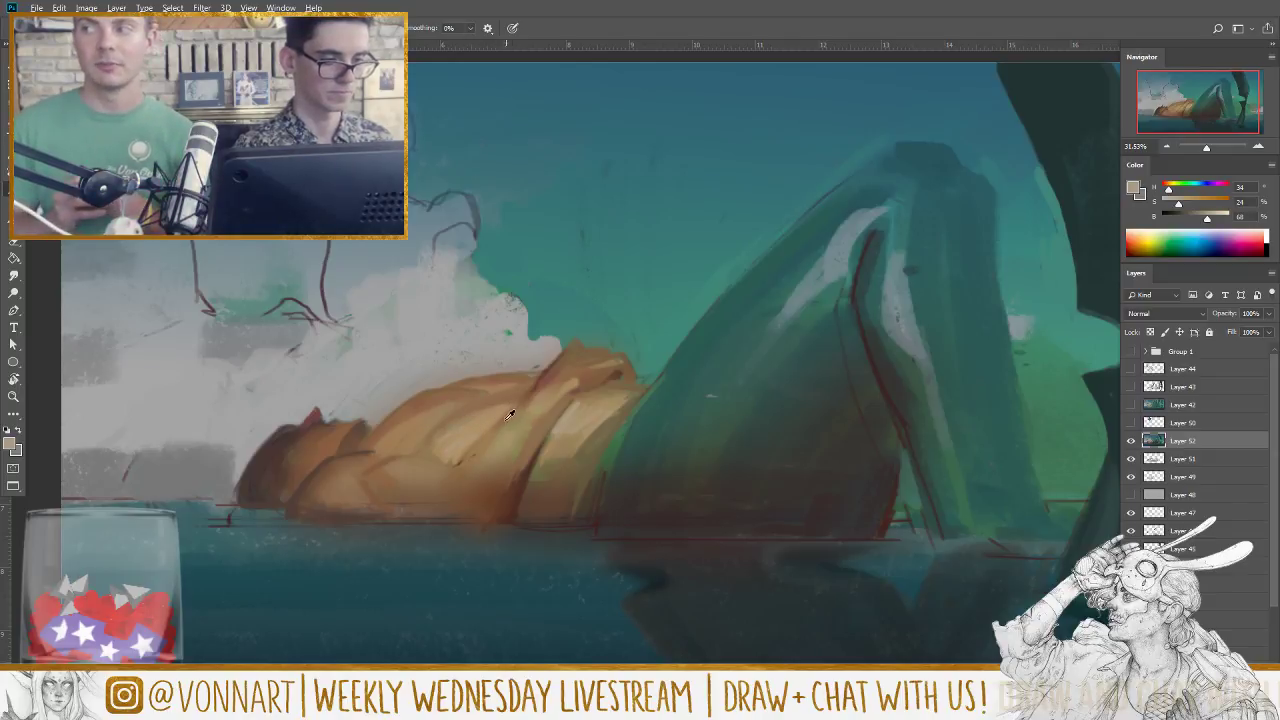
Step: Model the clothing folds with sampled pale tans and orange-browns, then add new empty Layer 53
{"action": "left_click", "coordinate": [480, 429], "text": "alt"}
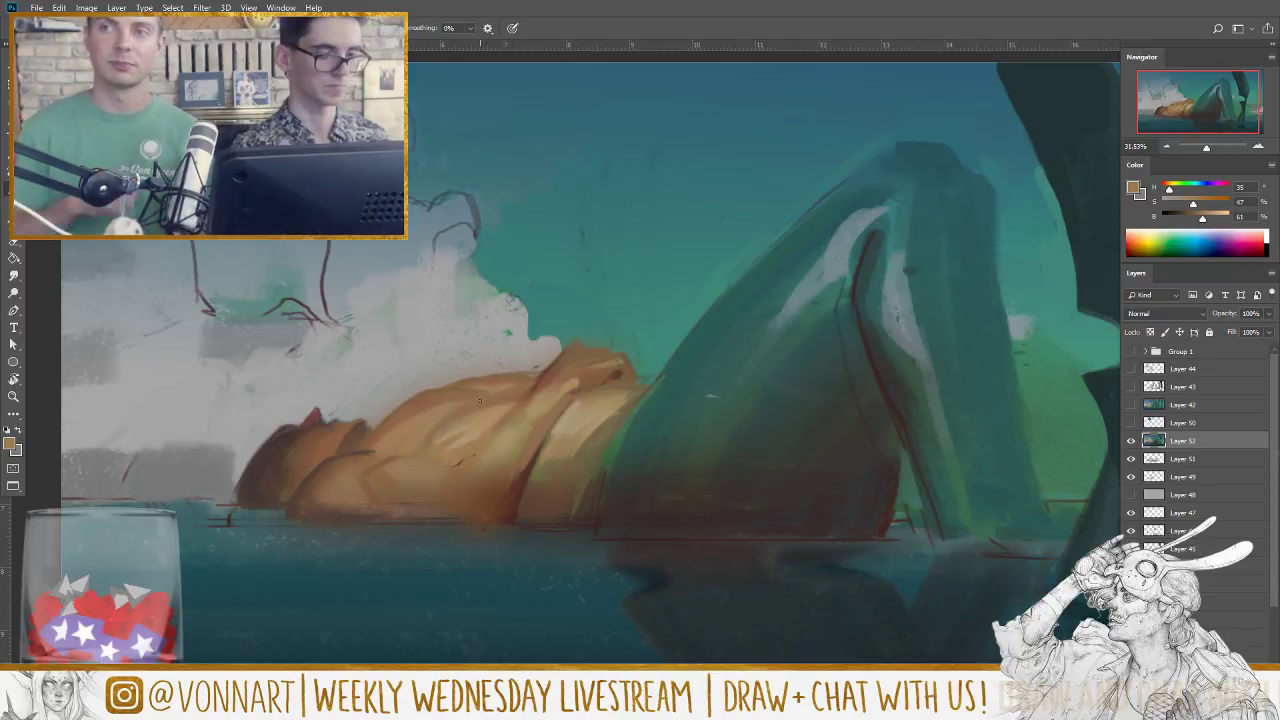
{"action": "left_click", "coordinate": [466, 432], "text": "alt"}
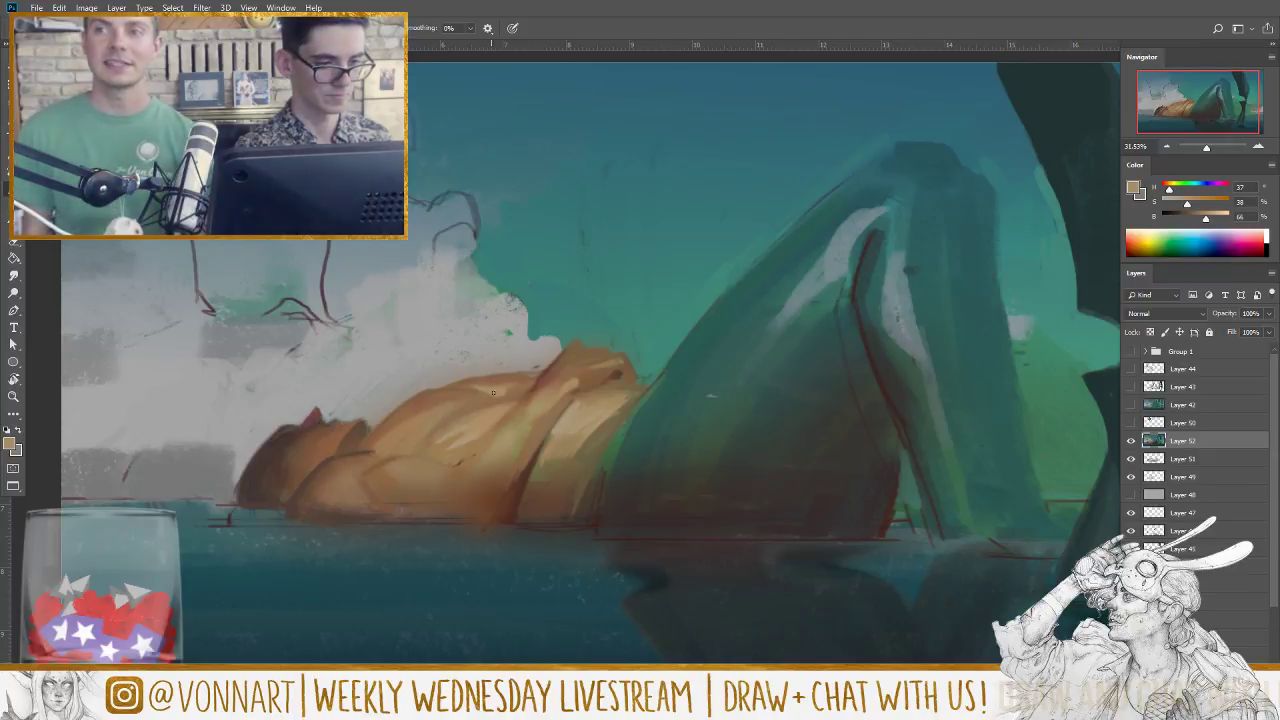
{"action": "left_click", "coordinate": [561, 433], "text": "alt"}
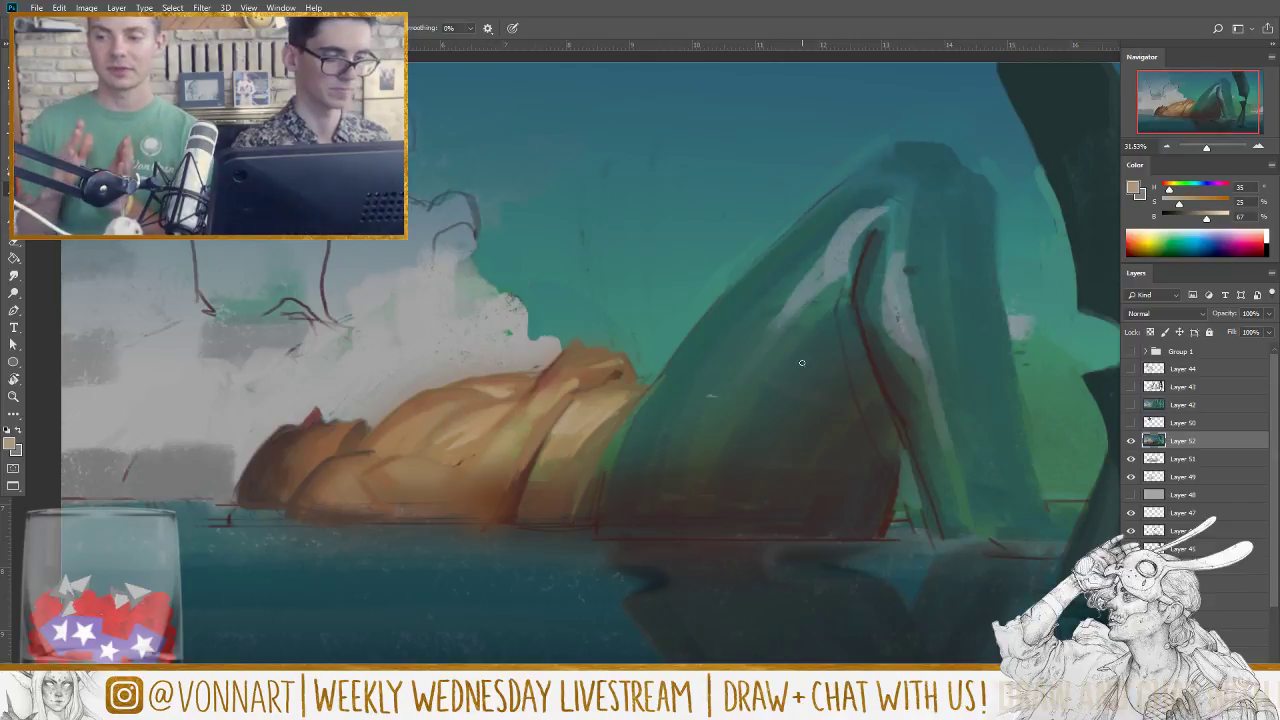
{"action": "left_click", "coordinate": [417, 428], "text": "alt"}
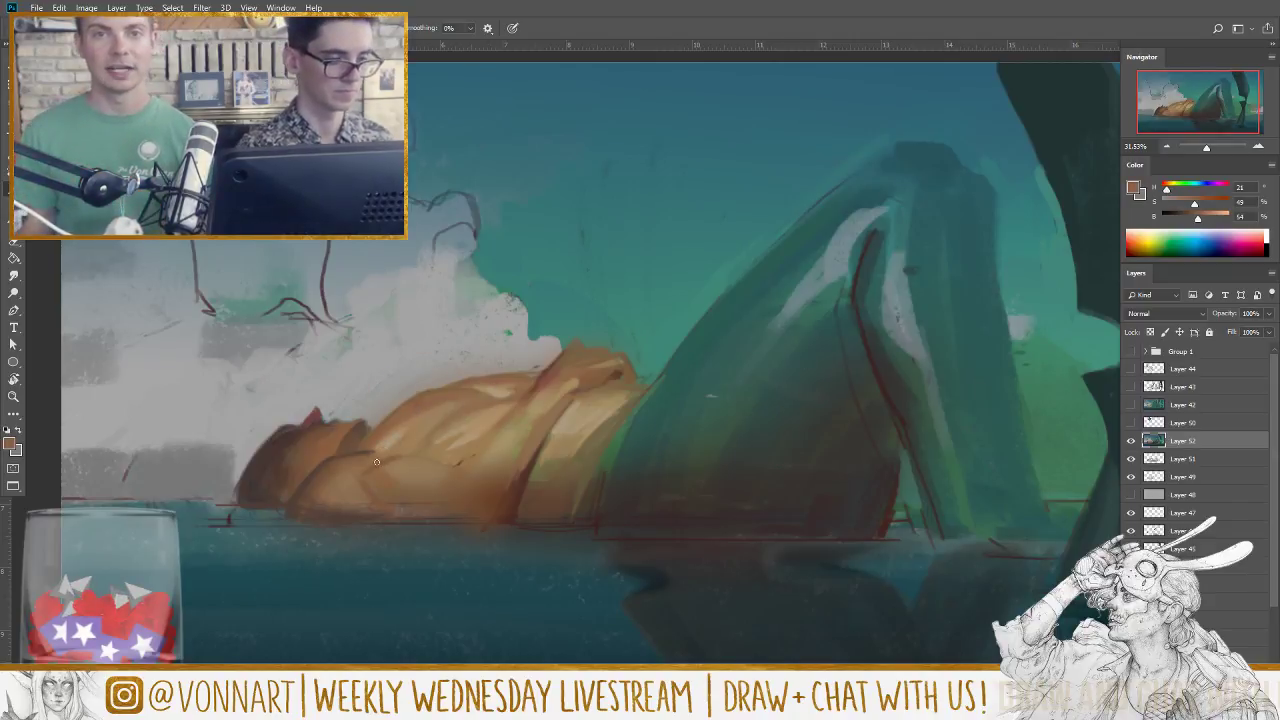
{"action": "left_click", "coordinate": [340, 468], "text": "alt"}
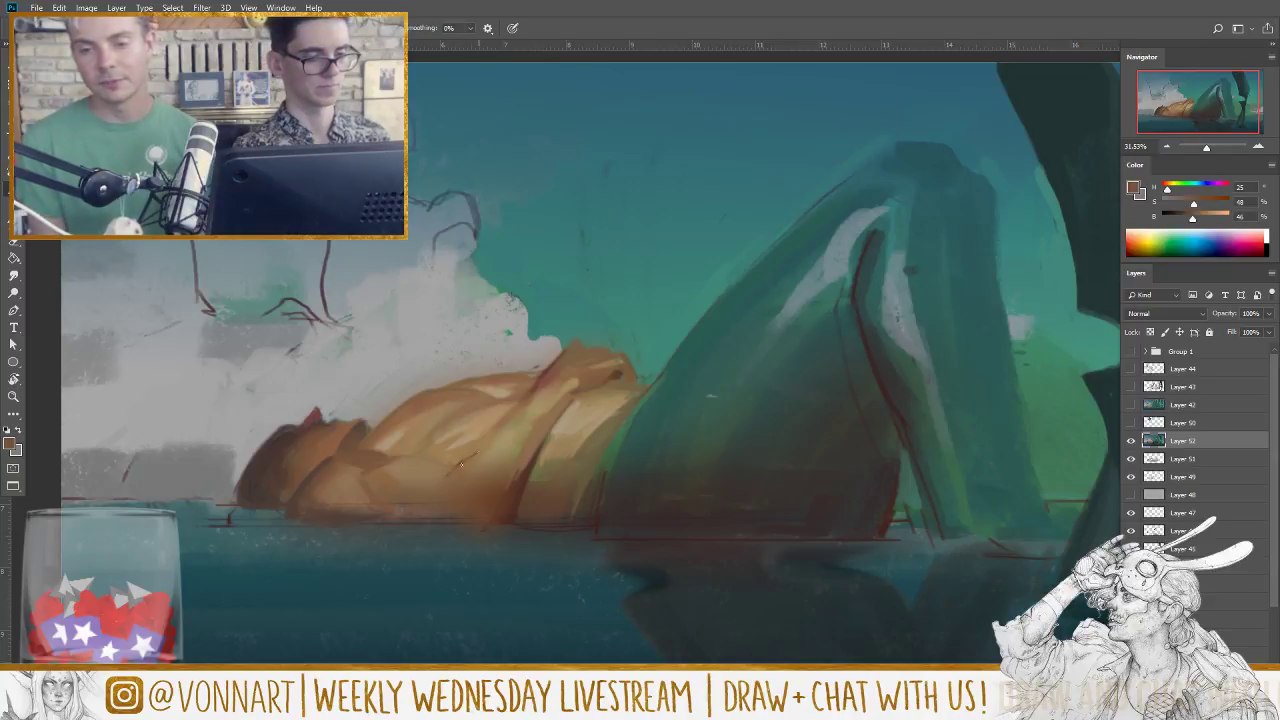
{"action": "left_click", "coordinate": [466, 463], "text": "alt"}
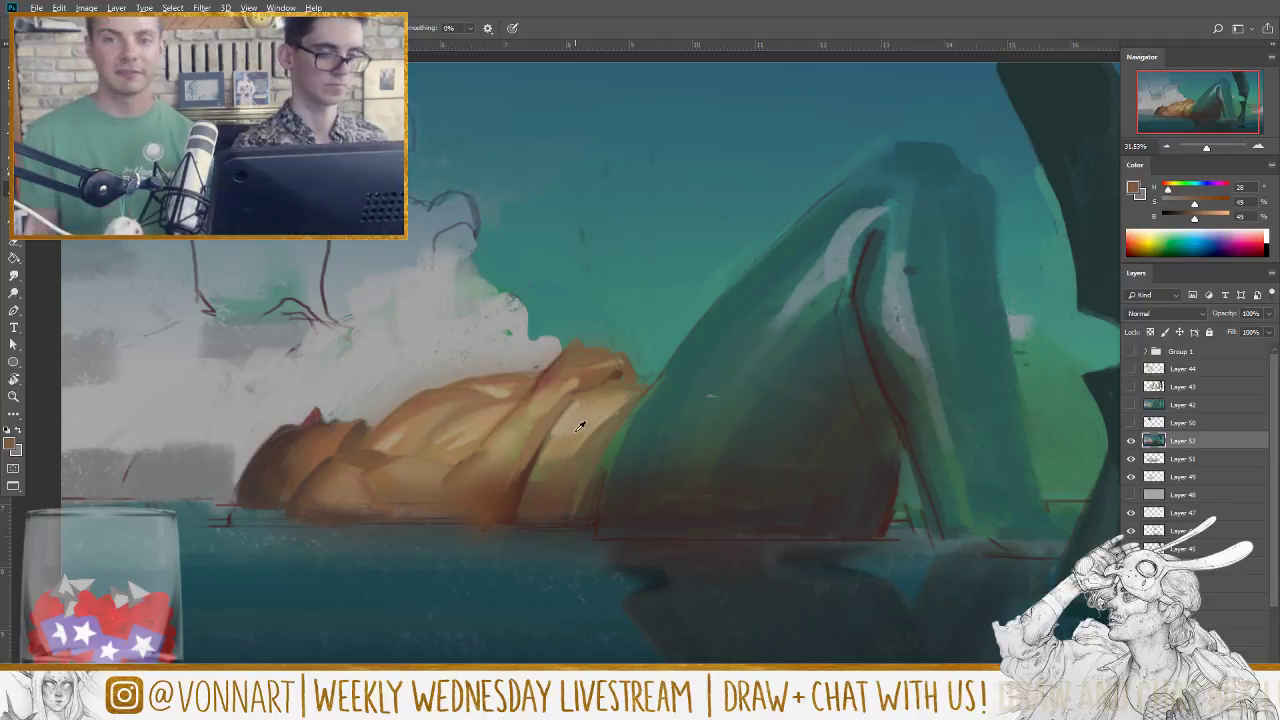
{"action": "left_click", "coordinate": [481, 443], "text": "alt"}
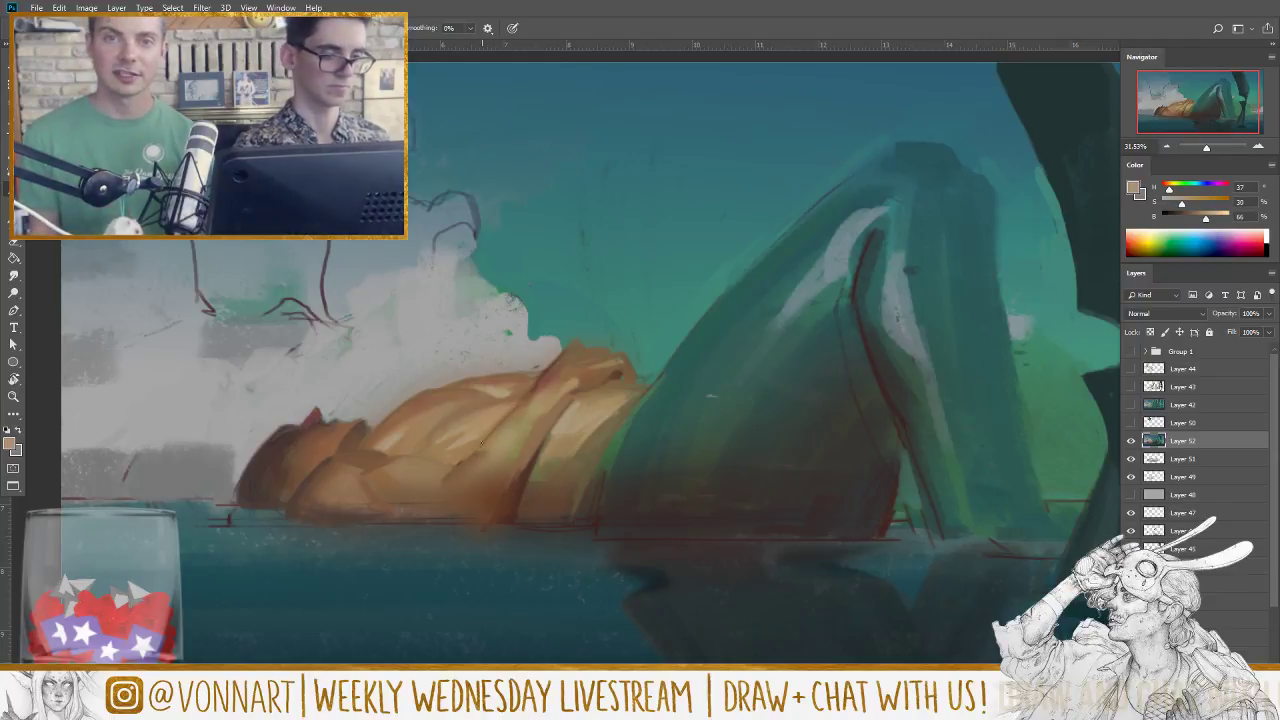
{"action": "left_click", "coordinate": [404, 488], "text": "alt"}
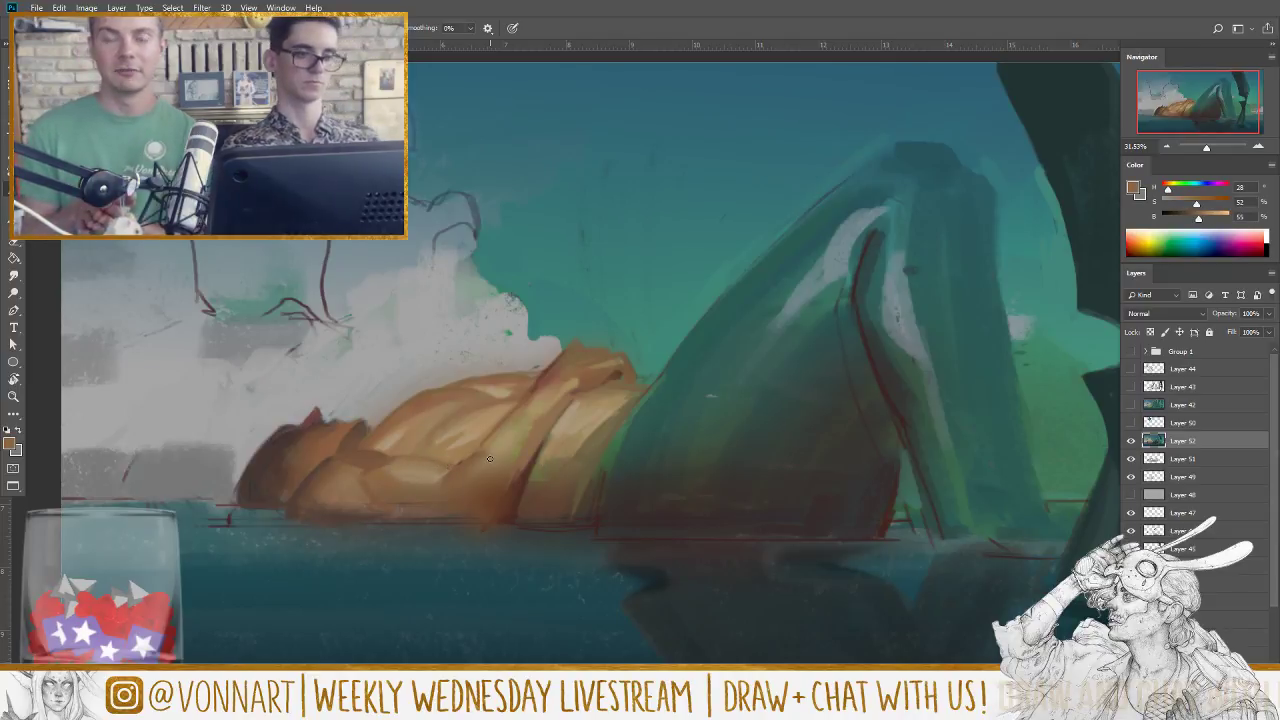
{"action": "key", "text": "ctrl+shift+alt+n"}
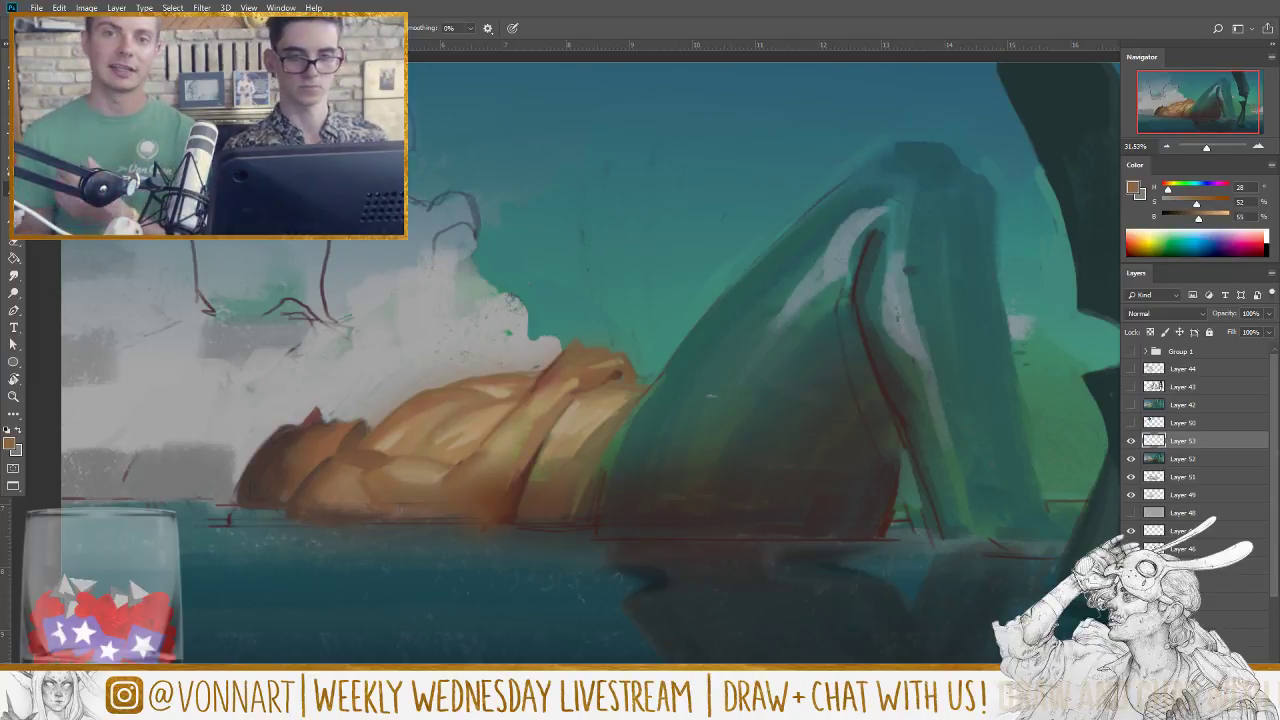
Step: Sample browns from the clothing and rock base with a larger brush and zoom to the water
{"action": "left_click", "coordinate": [603, 375], "text": "alt"}
{"action": "key", "text": "bracketright"}
{"action": "key", "text": "bracketright"}
{"action": "key", "text": "bracketright"}
{"action": "key", "text": "bracketright"}
{"action": "key", "text": "bracketright"}
{"action": "key", "text": "bracketright"}
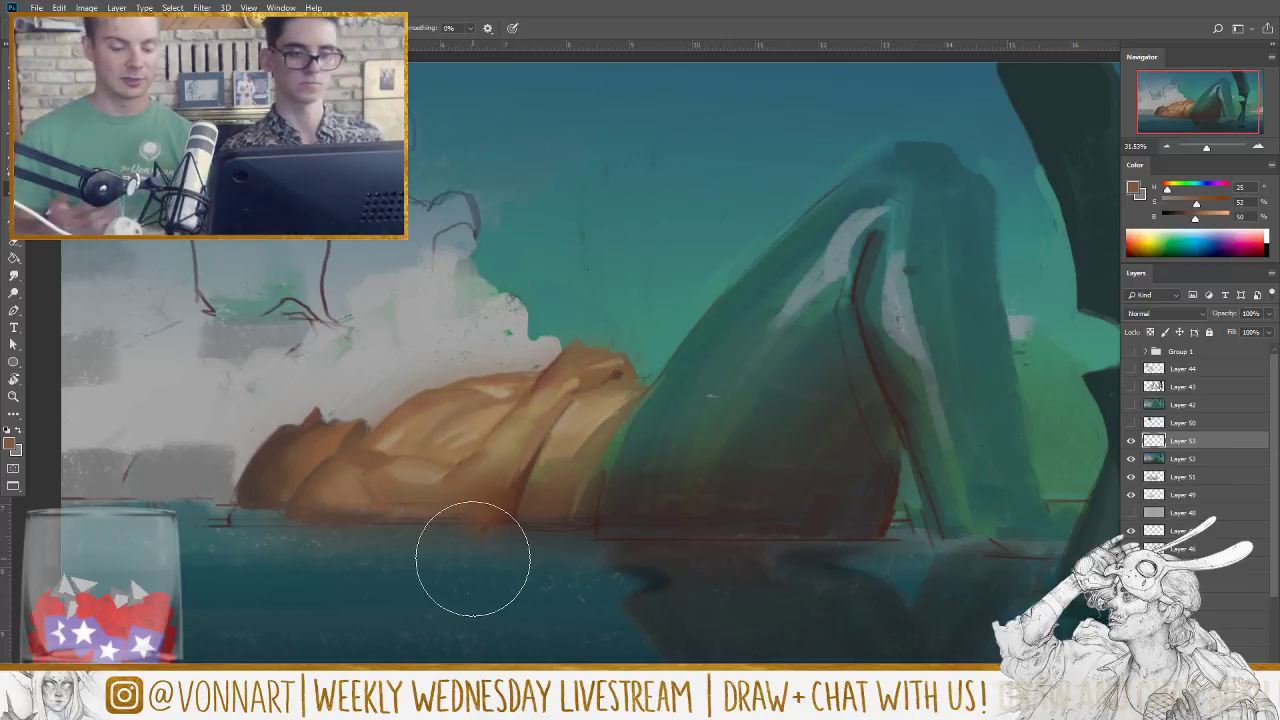
{"action": "left_click", "coordinate": [707, 496], "text": "alt"}
{"action": "key", "text": "bracketright"}
{"action": "key", "text": "bracketright"}
{"action": "key", "text": "bracketright"}
{"action": "key", "text": "bracketright"}
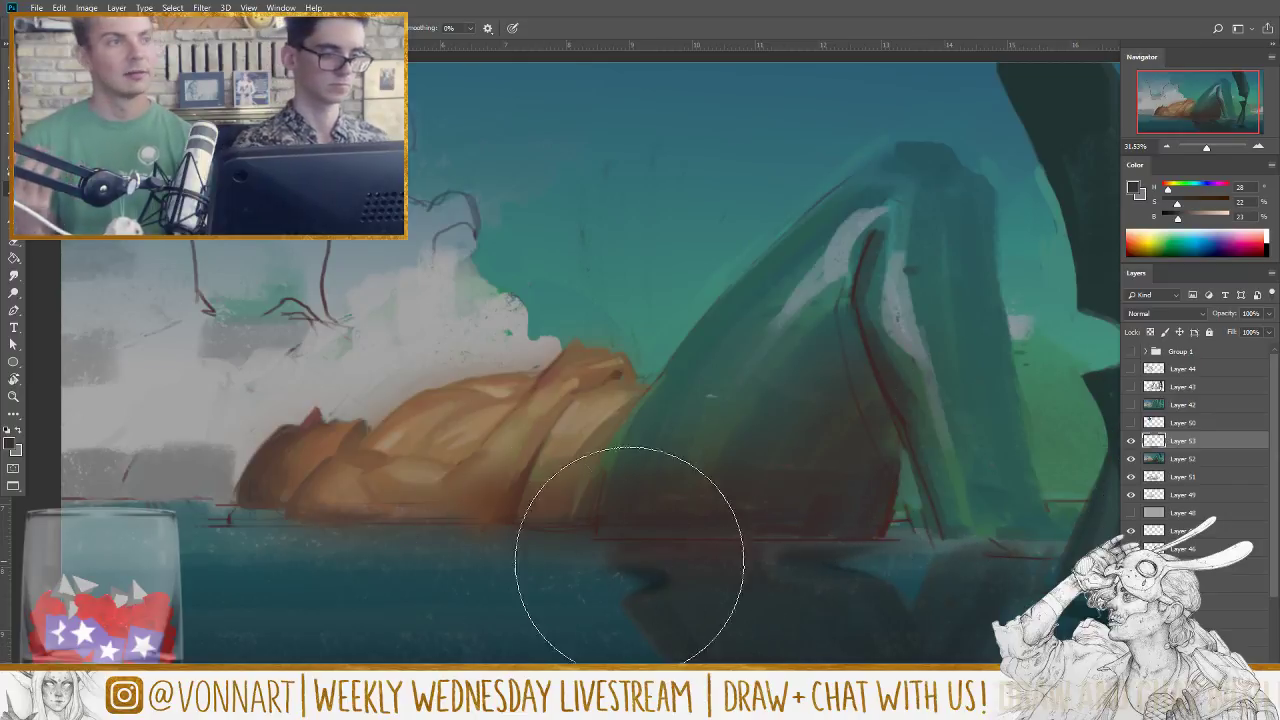
{"action": "key", "text": "z"}
{"action": "left_click", "coordinate": [775, 543], "text": "alt"}
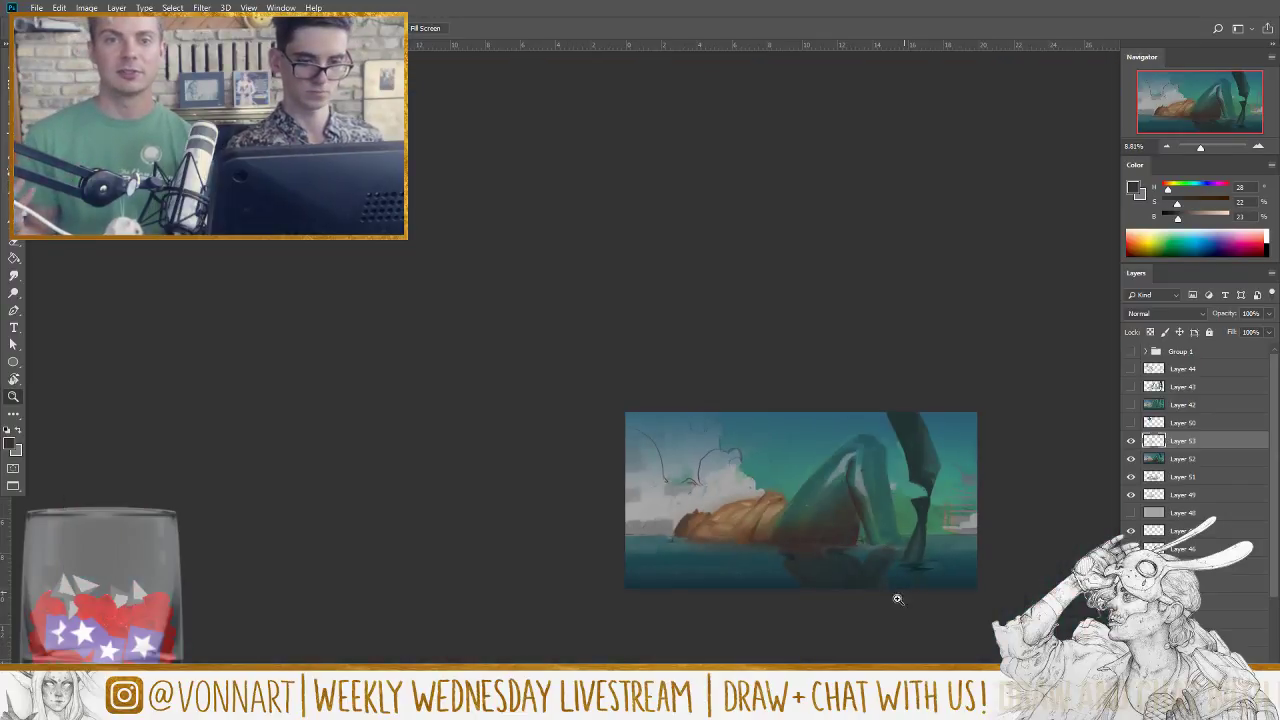
{"action": "mouse_move", "coordinate": [894, 597]}
{"action": "left_mouse_down"}
{"action": "mouse_move", "coordinate": [700, 543]}
{"action": "mouse_move", "coordinate": [673, 494]}
{"action": "mouse_move", "coordinate": [651, 500]}
{"action": "left_mouse_up"}
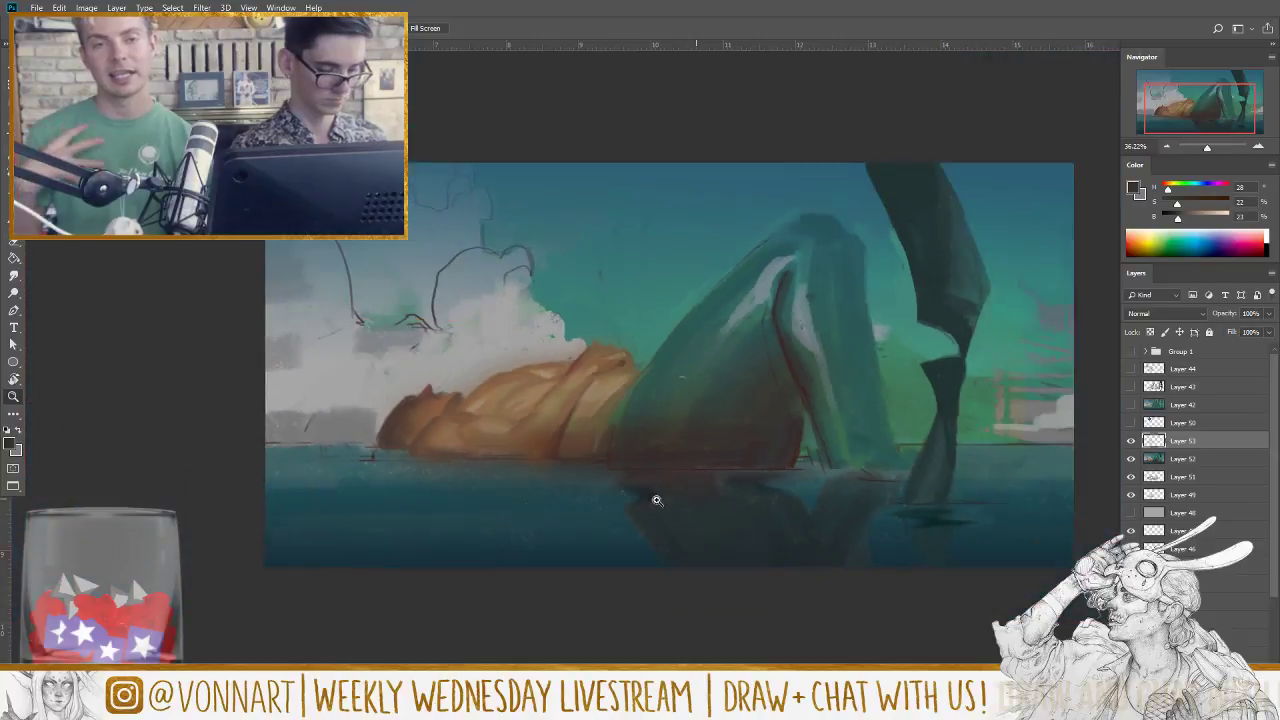
{"action": "key", "text": "b"}
Step: Paint the figure's orange-brown reflection in strokes across the water beneath it
{"action": "key", "text": "bracketleft"}
{"action": "key", "text": "bracketleft"}
{"action": "key", "text": "bracketleft"}
{"action": "key", "text": "bracketleft"}
{"action": "key", "text": "bracketleft"}
{"action": "key", "text": "bracketleft"}
{"action": "key", "text": "bracketleft"}
{"action": "key", "text": "bracketleft"}
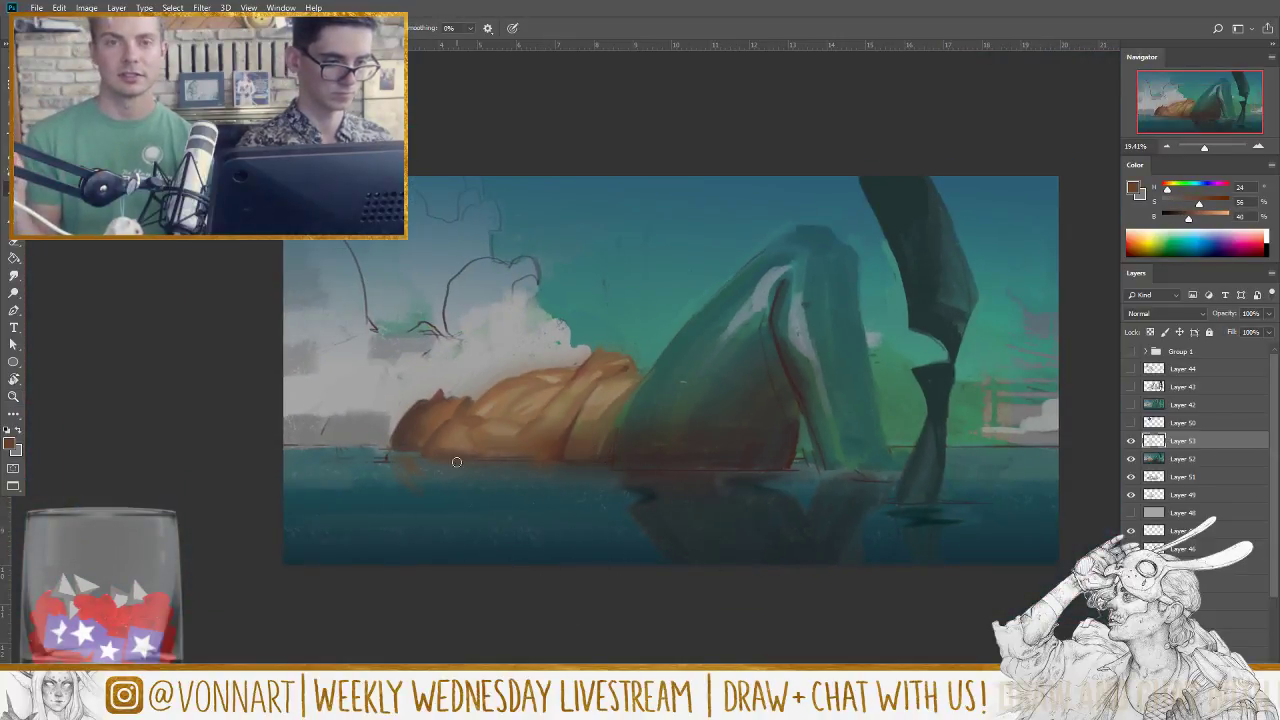
{"action": "left_click", "coordinate": [449, 411], "text": "alt"}
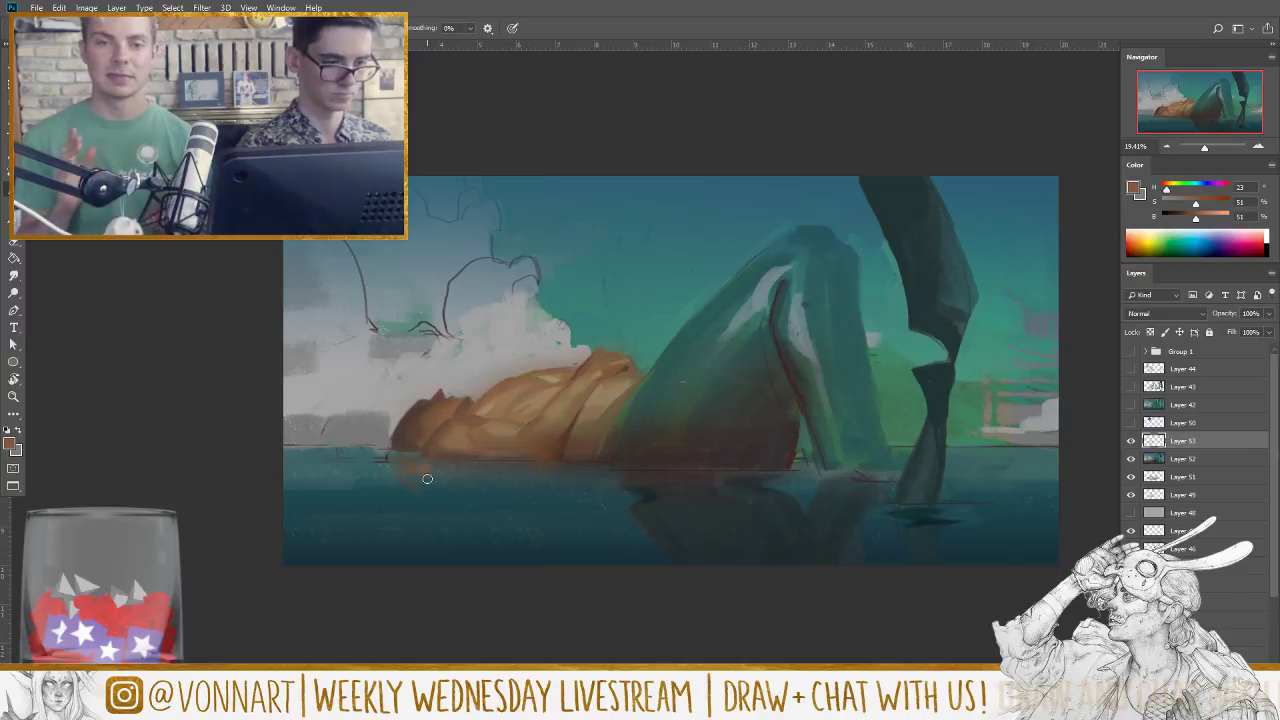
{"action": "key", "text": "bracketright"}
{"action": "key", "text": "bracketright"}
{"action": "key", "text": "bracketright"}
{"action": "key", "text": "bracketright"}
{"action": "key", "text": "bracketright"}
{"action": "key", "text": "bracketright"}
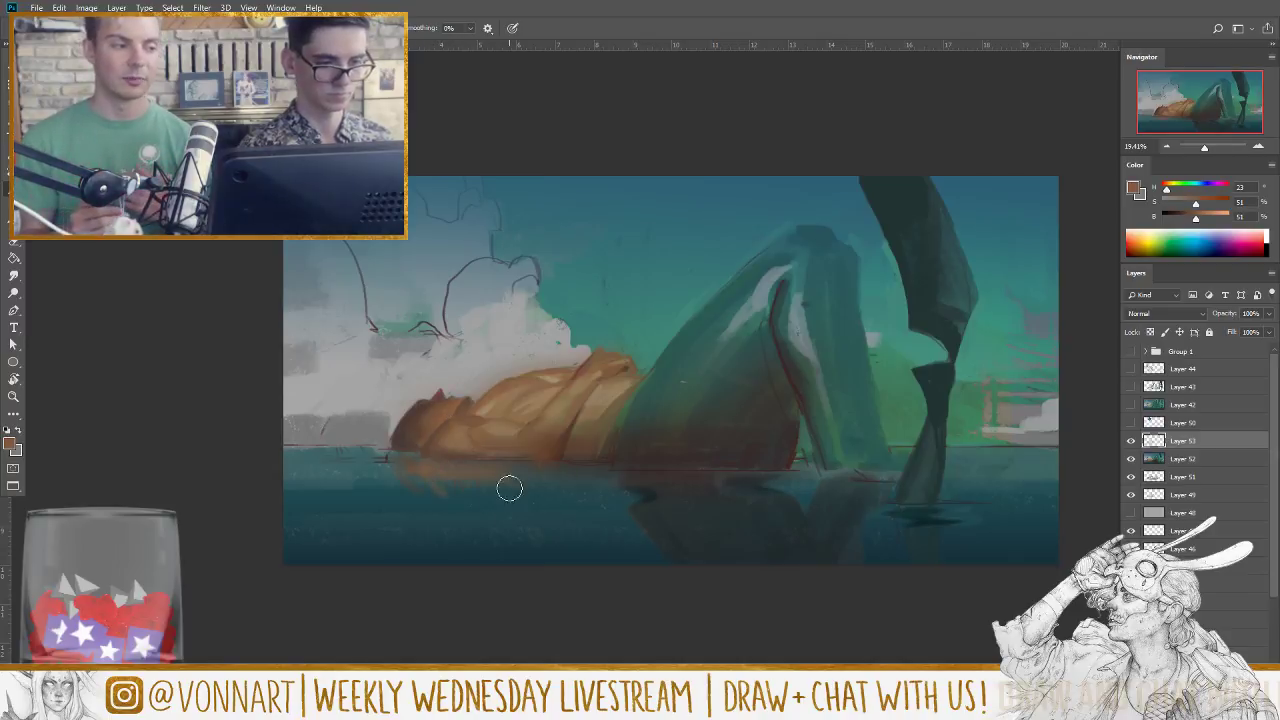
{"action": "left_click", "coordinate": [495, 492], "text": "alt"}
{"action": "left_click_drag", "start_coordinate": [436, 472], "coordinate": [450, 499]}
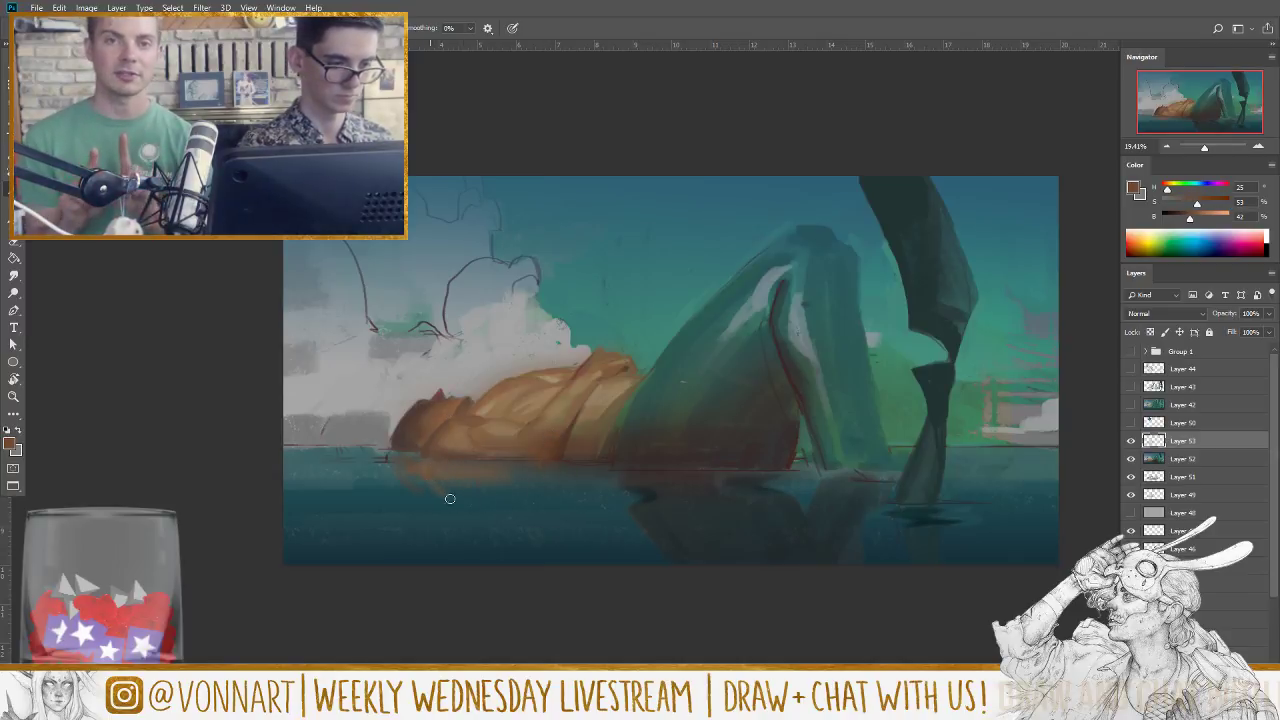
{"action": "mouse_move", "coordinate": [524, 531]}
{"action": "left_mouse_down"}
{"action": "mouse_move", "coordinate": [550, 499]}
{"action": "mouse_move", "coordinate": [450, 475]}
{"action": "mouse_move", "coordinate": [522, 473]}
{"action": "mouse_move", "coordinate": [467, 481]}
{"action": "mouse_move", "coordinate": [583, 494]}
{"action": "mouse_move", "coordinate": [465, 499]}
{"action": "mouse_move", "coordinate": [622, 523]}
{"action": "mouse_move", "coordinate": [557, 487]}
{"action": "mouse_move", "coordinate": [592, 491]}
{"action": "mouse_move", "coordinate": [444, 483]}
{"action": "mouse_move", "coordinate": [590, 501]}
{"action": "mouse_move", "coordinate": [372, 504]}
{"action": "left_mouse_up"}
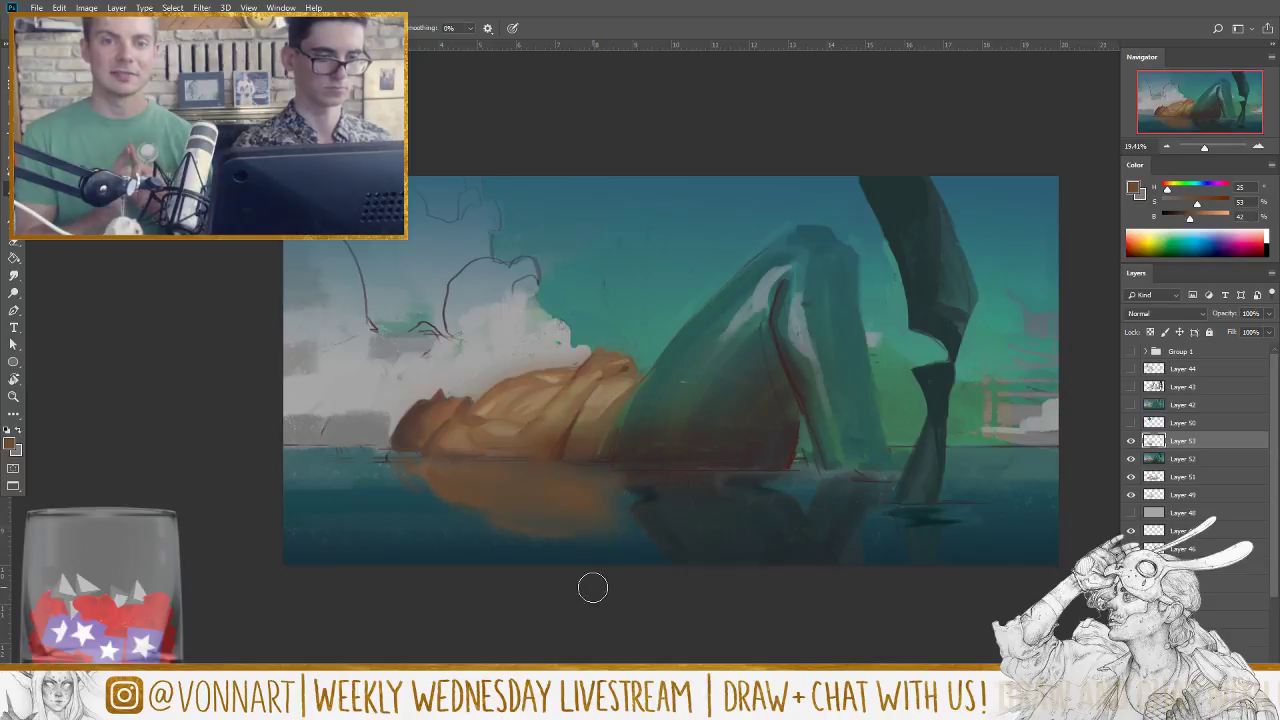
{"action": "left_click_drag", "start_coordinate": [540, 533], "coordinate": [680, 560]}
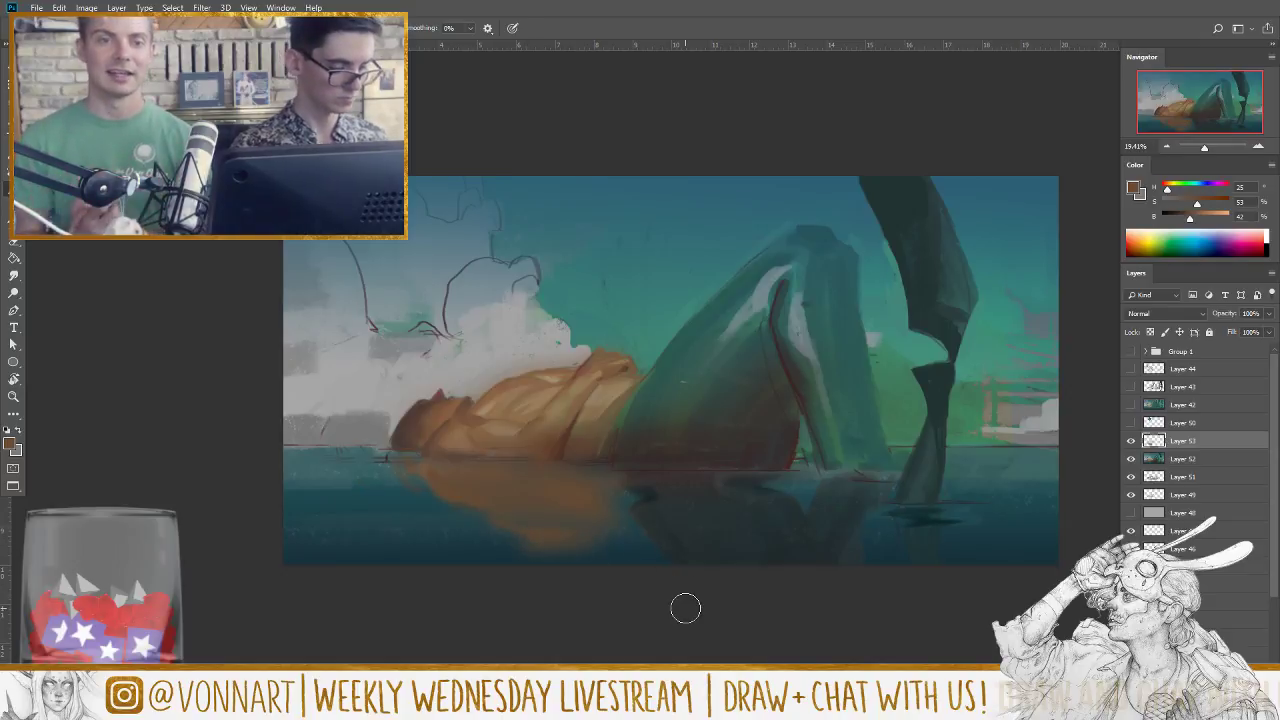
Step: Switch to the Eraser and enlarge its size
{"action": "key", "text": "e"}
{"action": "right_click", "coordinate": [300, 475]}
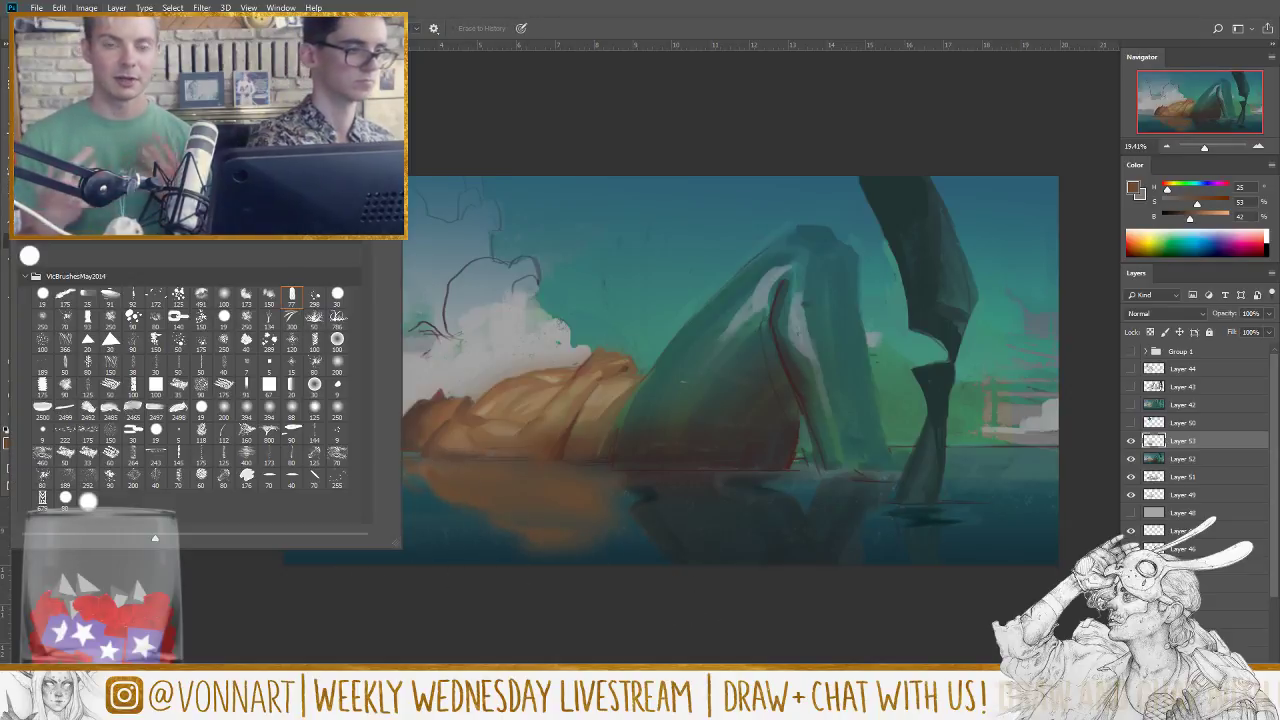
{"action": "left_click", "coordinate": [297, 589]}
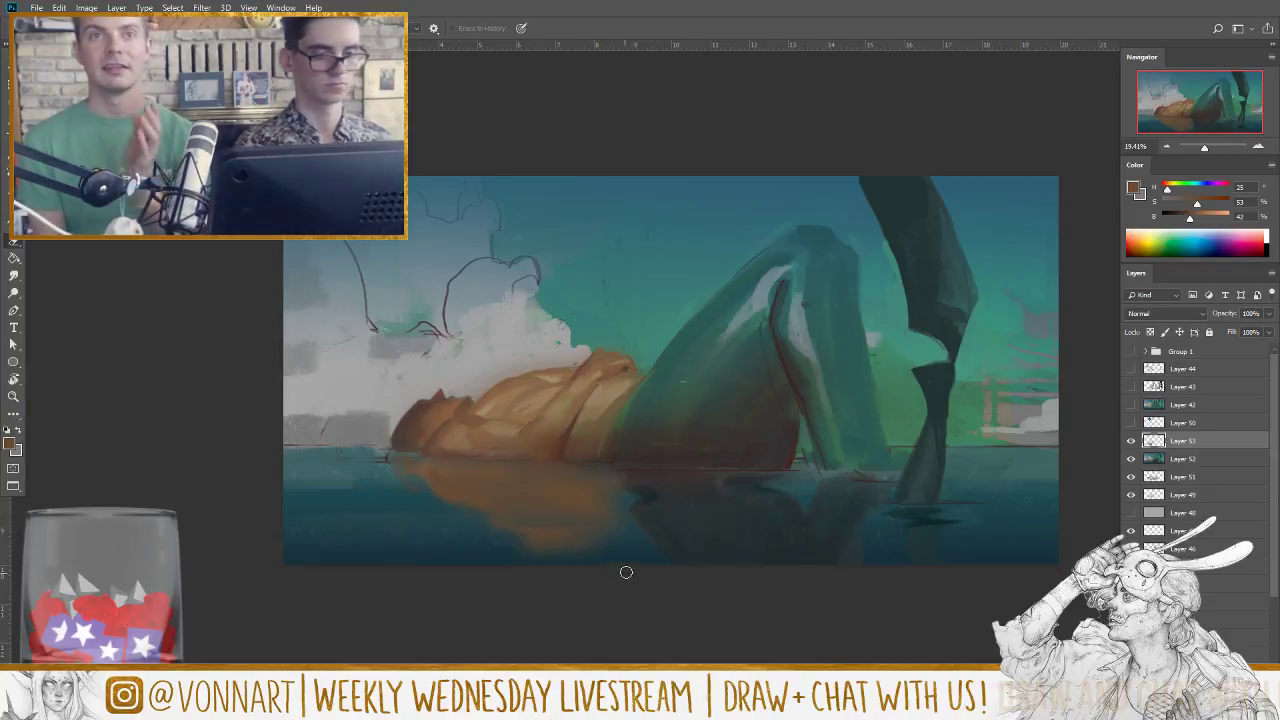
{"action": "key", "text": "bracketright"}
{"action": "key", "text": "bracketright"}
{"action": "key", "text": "bracketright"}
{"action": "key", "text": "bracketright"}
{"action": "key", "text": "bracketright"}
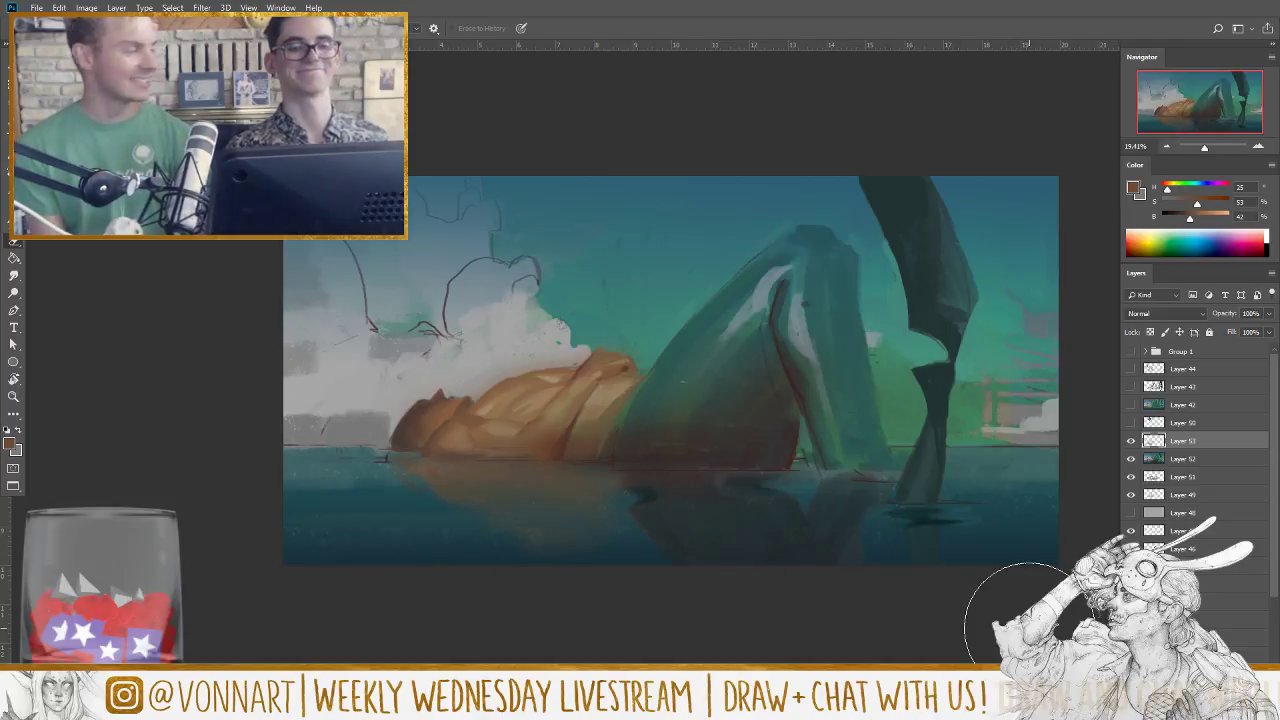
Step: Toggle Layers 51–53 on and off to compare, then add Layer 54 and return to the Brush
{"action": "left_click_drag", "start_coordinate": [1131, 441], "coordinate": [1133, 478]}
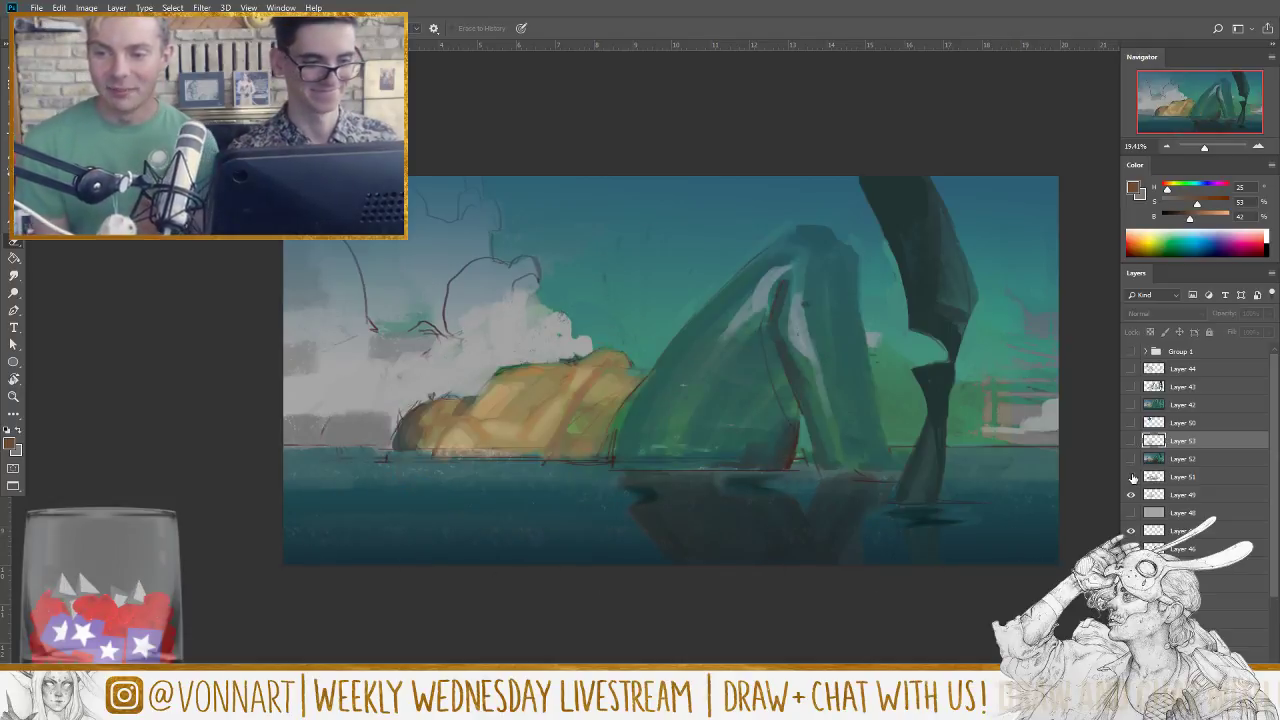
{"action": "left_click", "coordinate": [1133, 478]}
{"action": "left_click", "coordinate": [1131, 459]}
{"action": "left_click", "coordinate": [1131, 441]}
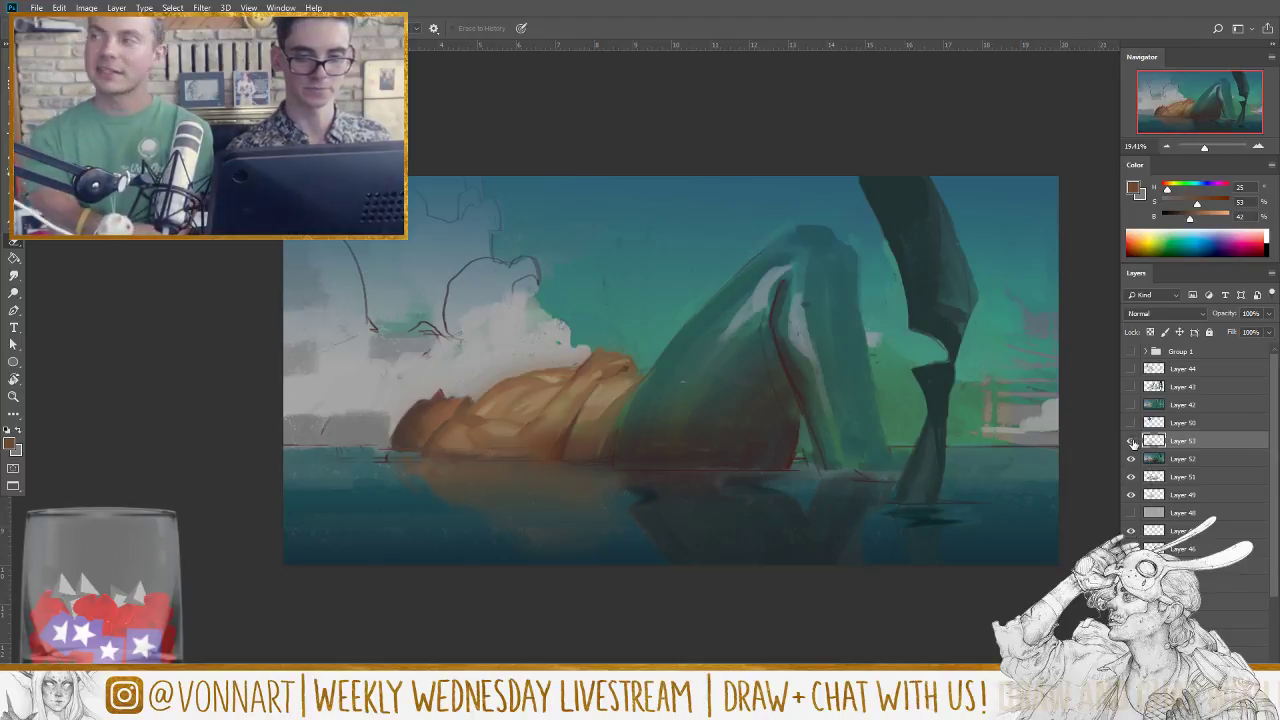
{"action": "left_click", "coordinate": [1131, 441]}
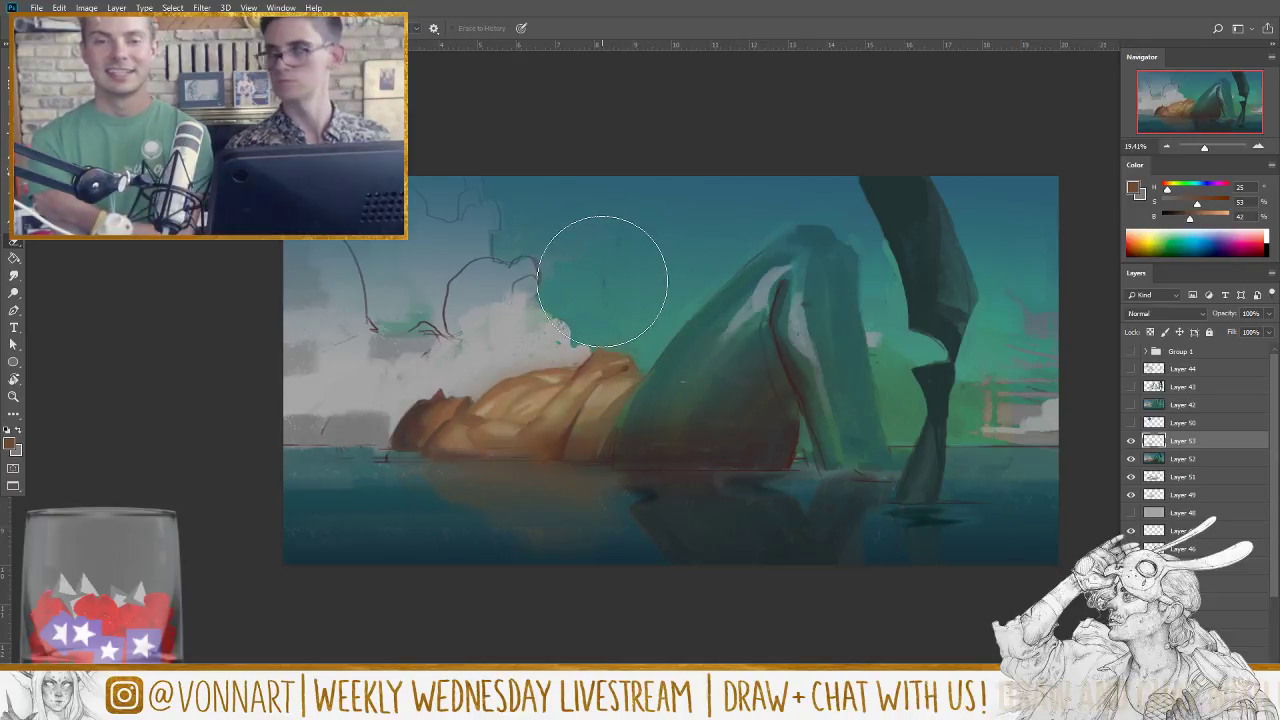
{"action": "left_click", "coordinate": [1131, 441]}
{"action": "left_click", "coordinate": [1131, 441]}
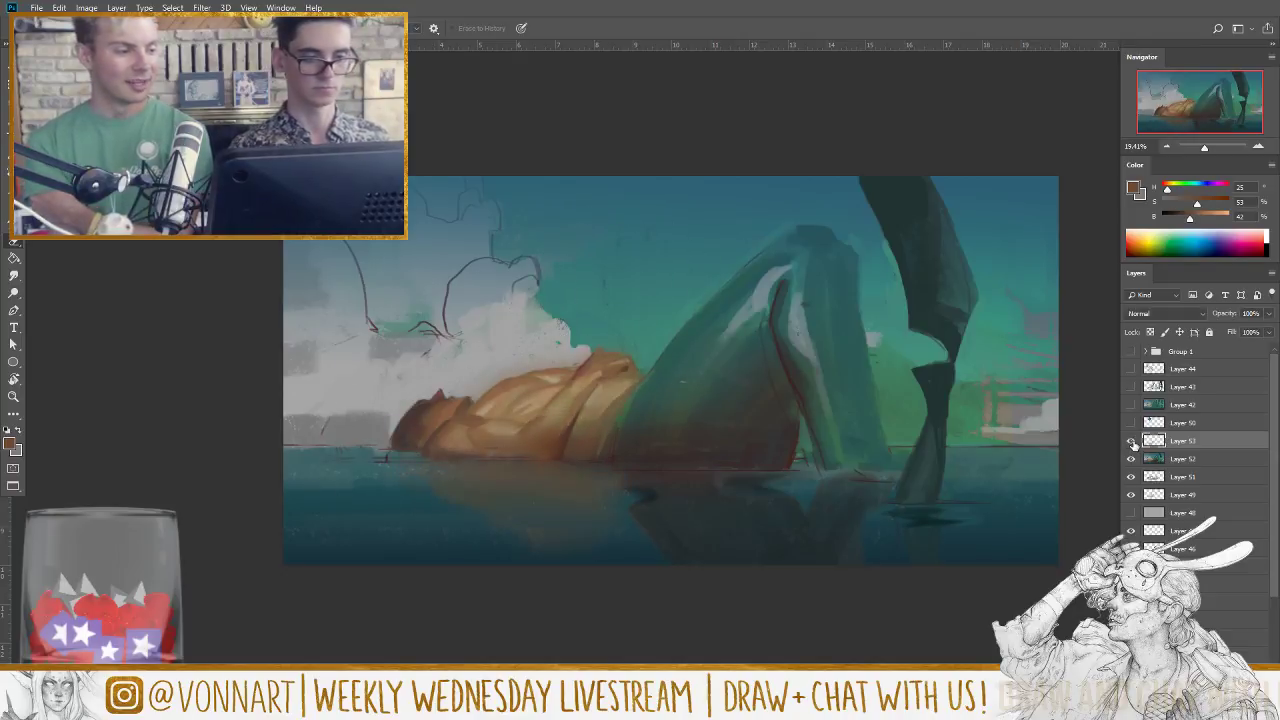
{"action": "key", "text": "ctrl+shift+alt+n"}
{"action": "key", "text": "b"}
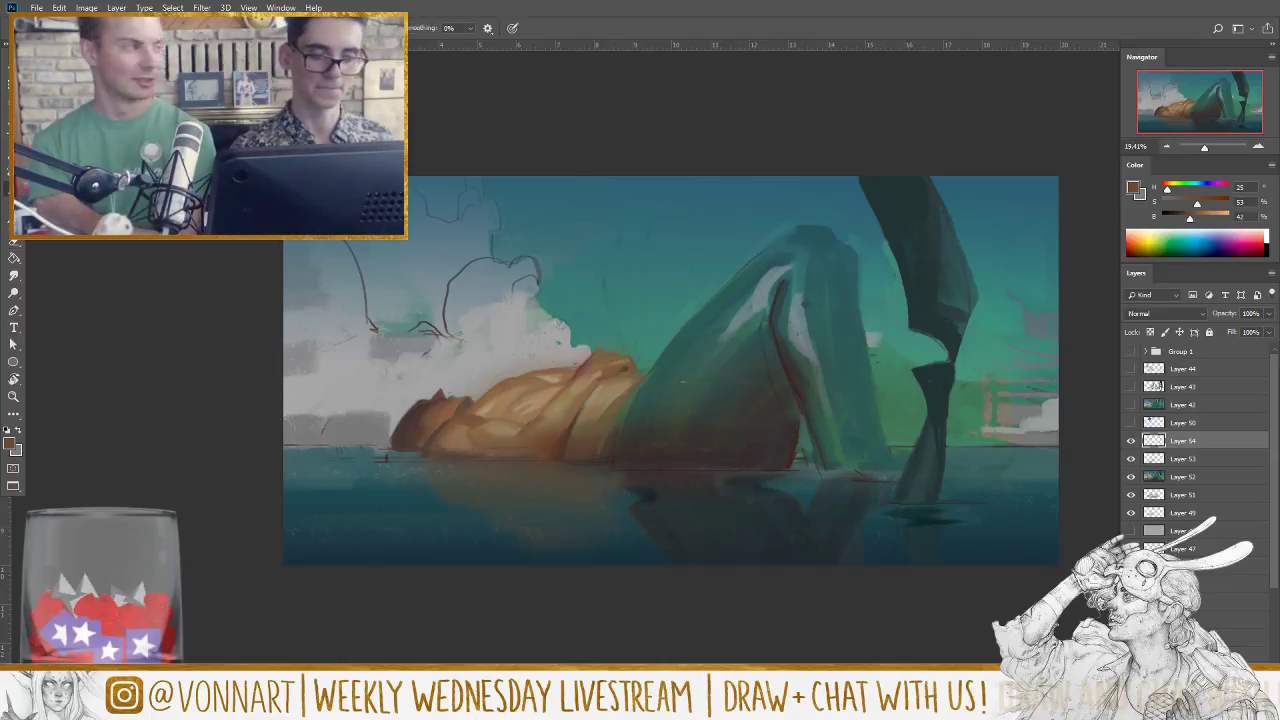
Step: Sample several teals from the water and rocks, settling on a greener mid teal
{"action": "left_click", "coordinate": [872, 452], "text": "alt"}
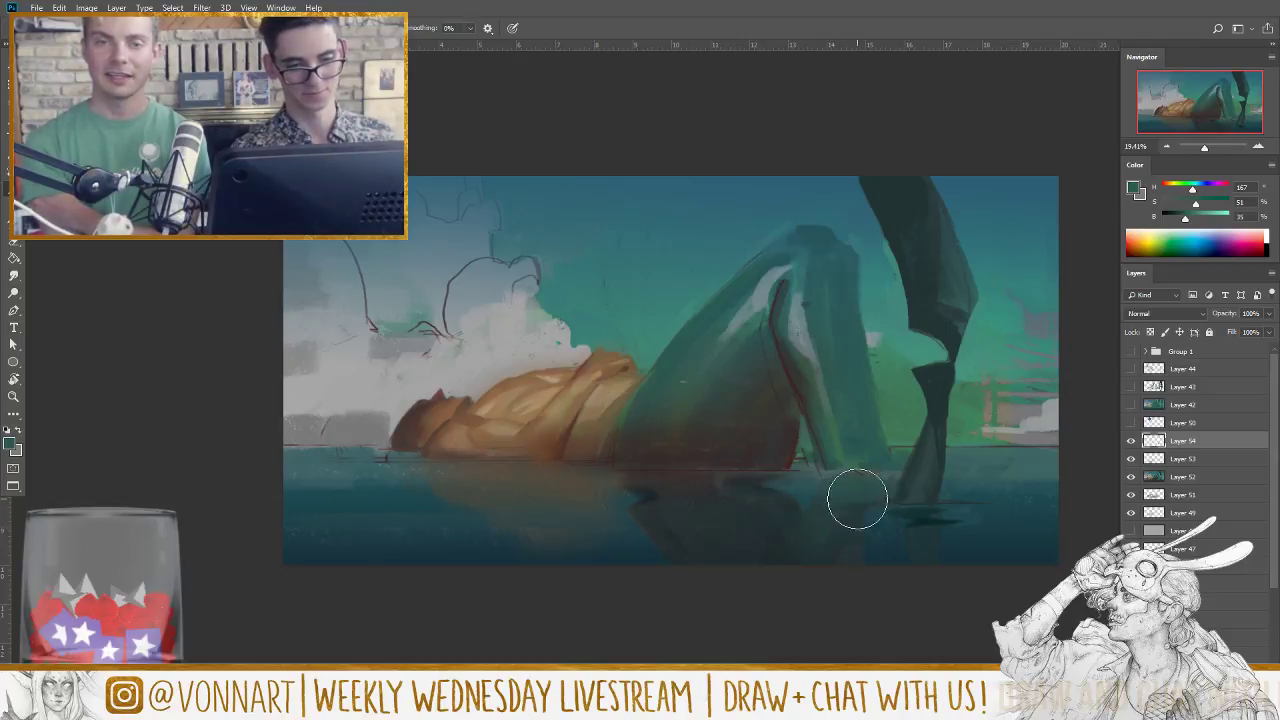
{"action": "left_click", "coordinate": [929, 528], "text": "alt"}
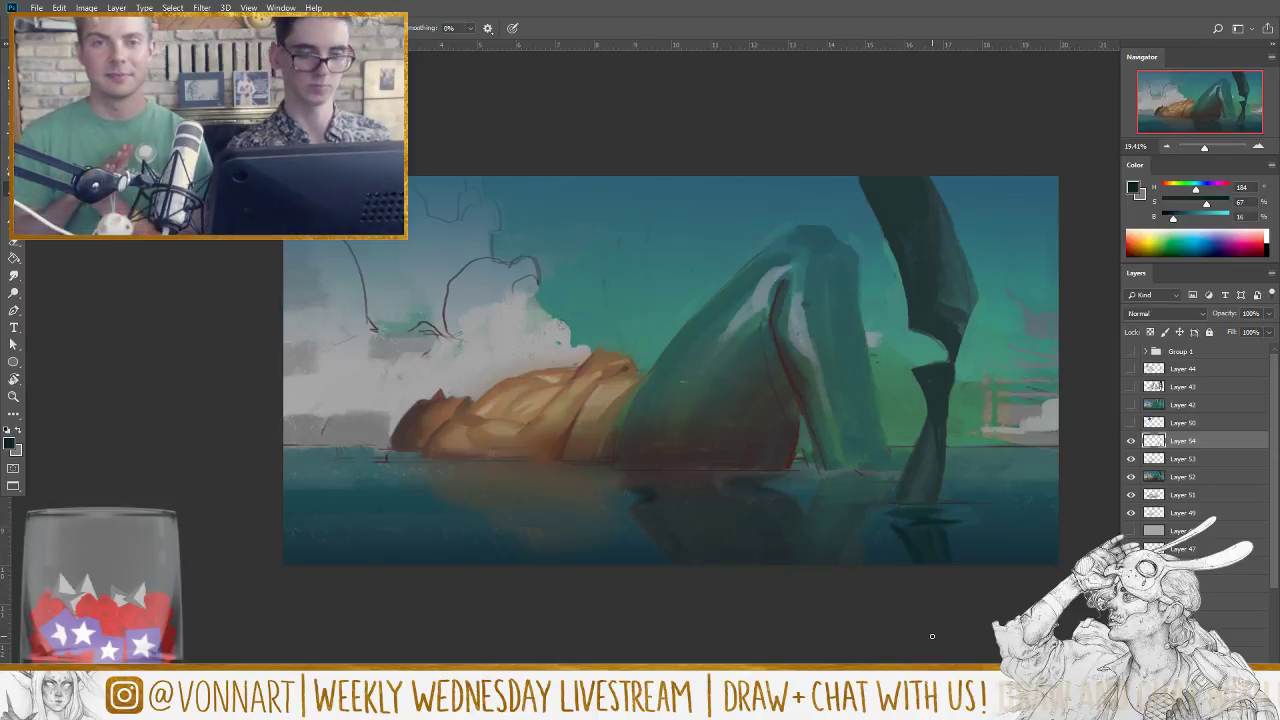
{"action": "left_click", "coordinate": [880, 518], "text": "alt"}
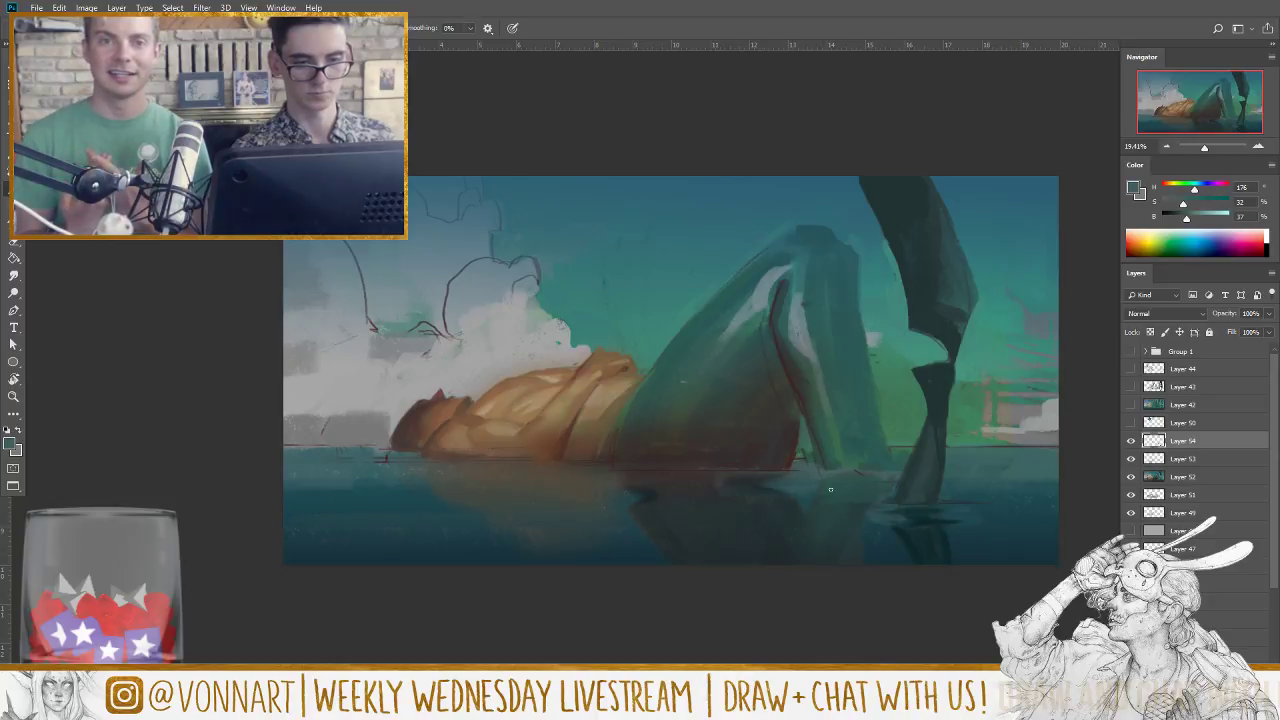
{"action": "left_click", "coordinate": [975, 482], "text": "alt"}
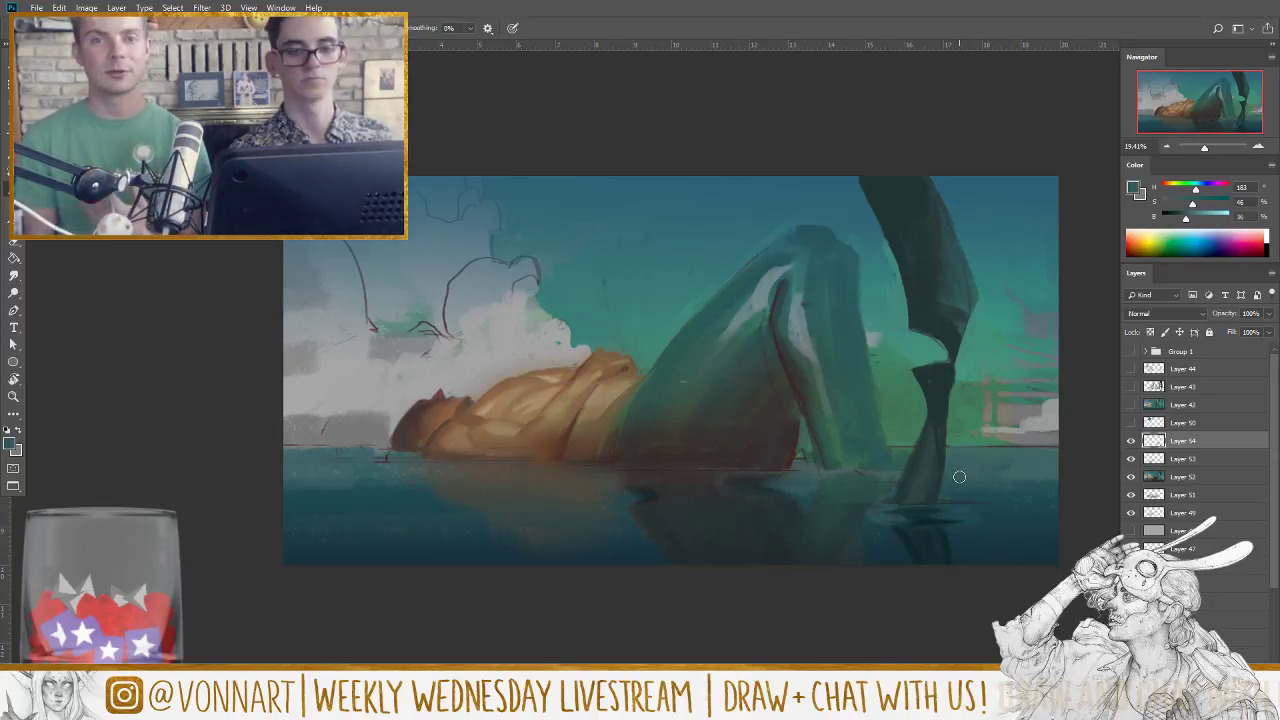
{"action": "left_click", "coordinate": [966, 444], "text": "alt"}
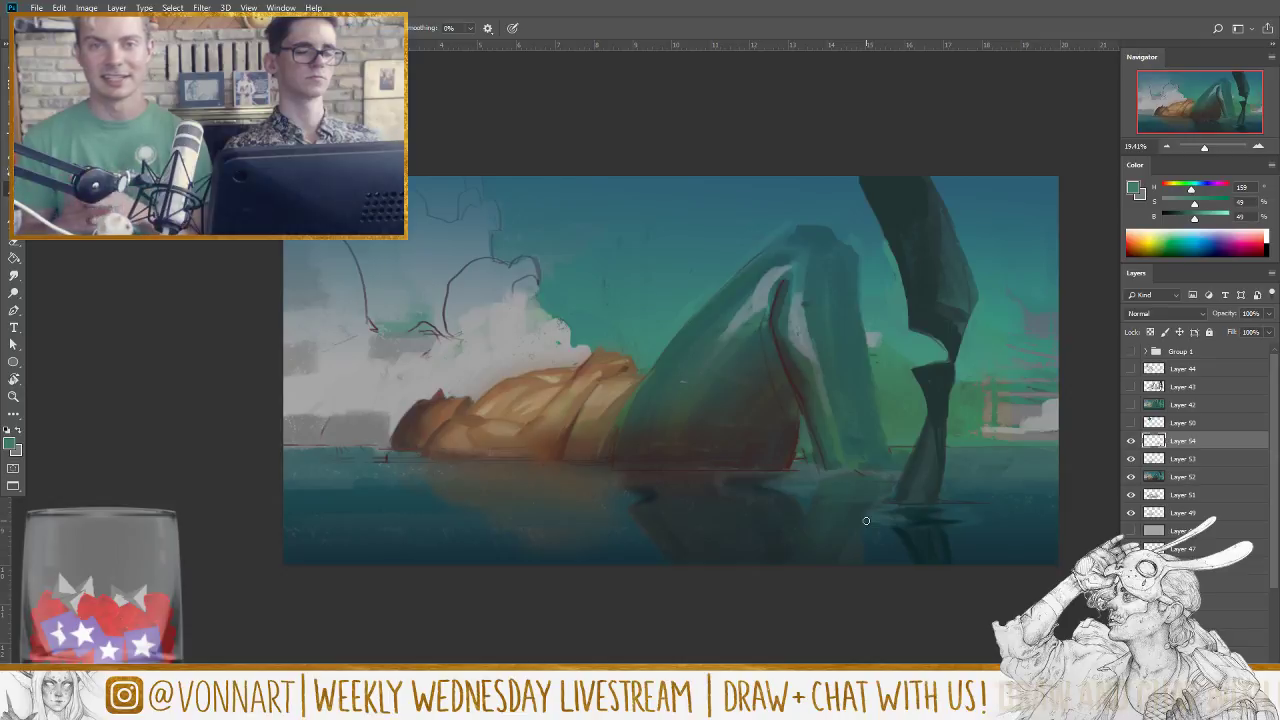
Step: Add Layer 55 in Color Dodge, turn off Blend Clipped Layers as Group and Transparency Shapes, choose olive
{"action": "key", "text": "ctrl+shift+alt+n"}
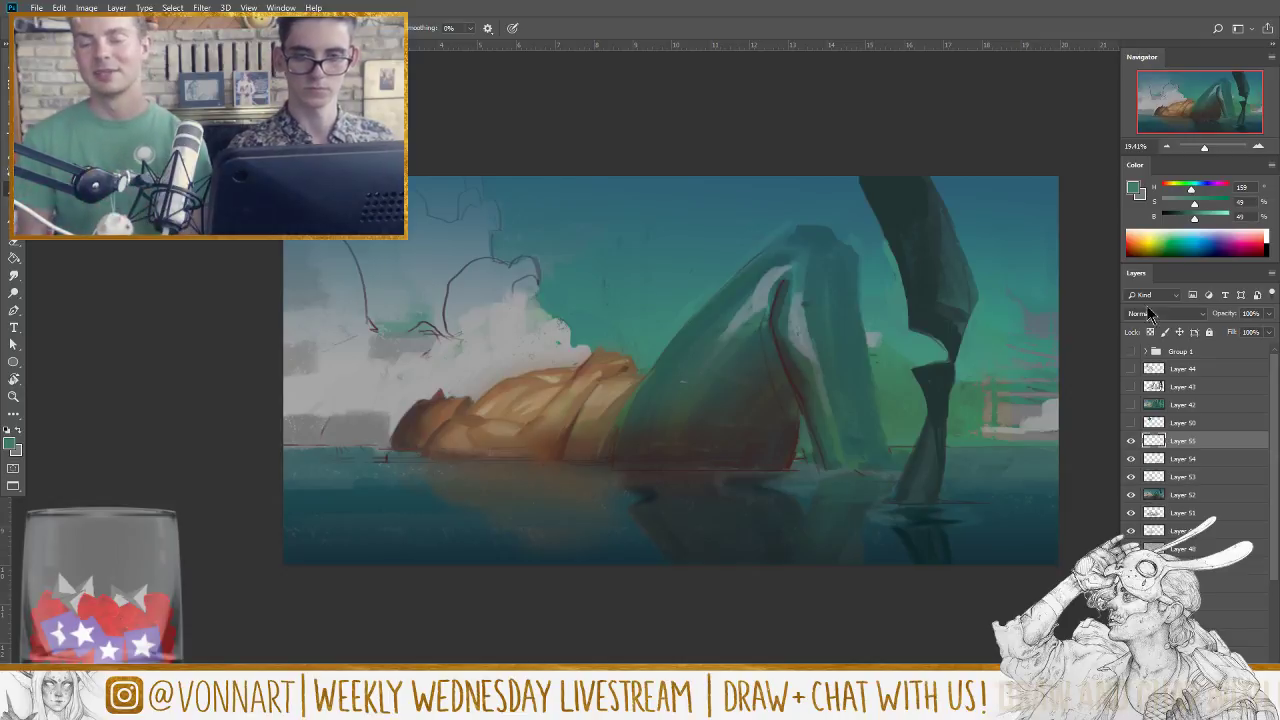
{"action": "left_click", "coordinate": [1162, 313]}
{"action": "left_click", "coordinate": [1170, 432]}
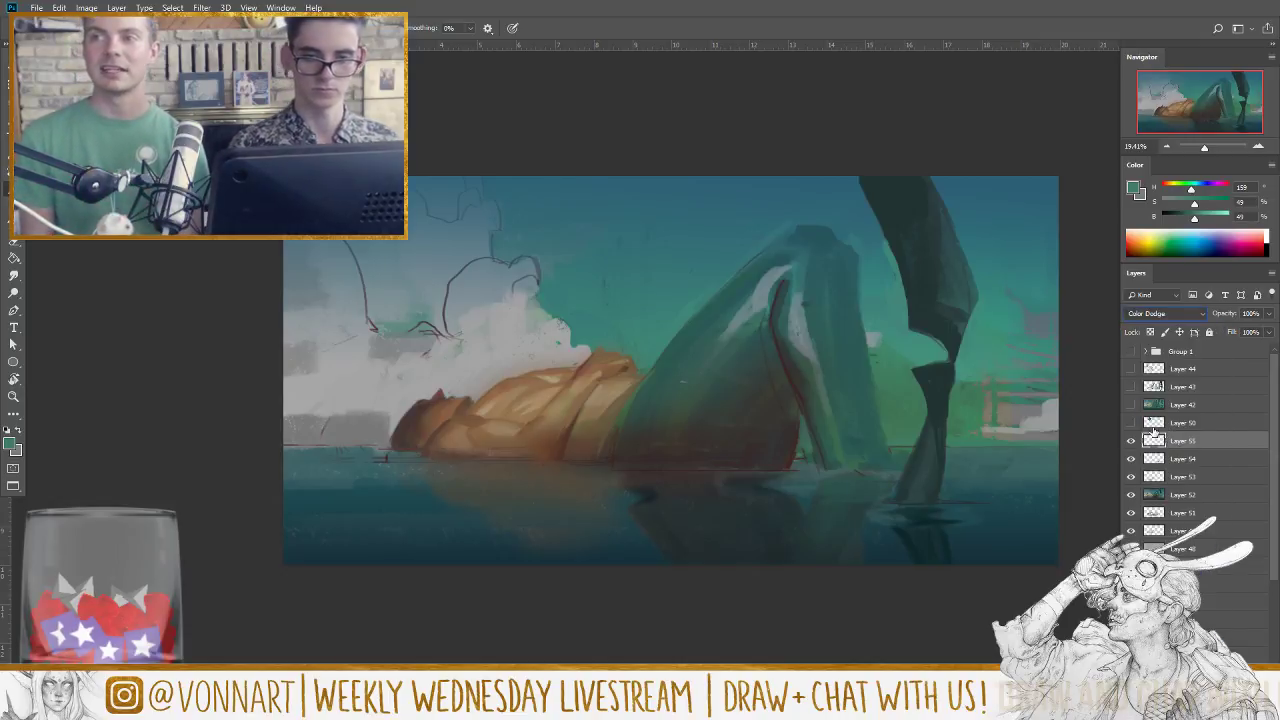
{"action": "right_click", "coordinate": [1185, 440]}
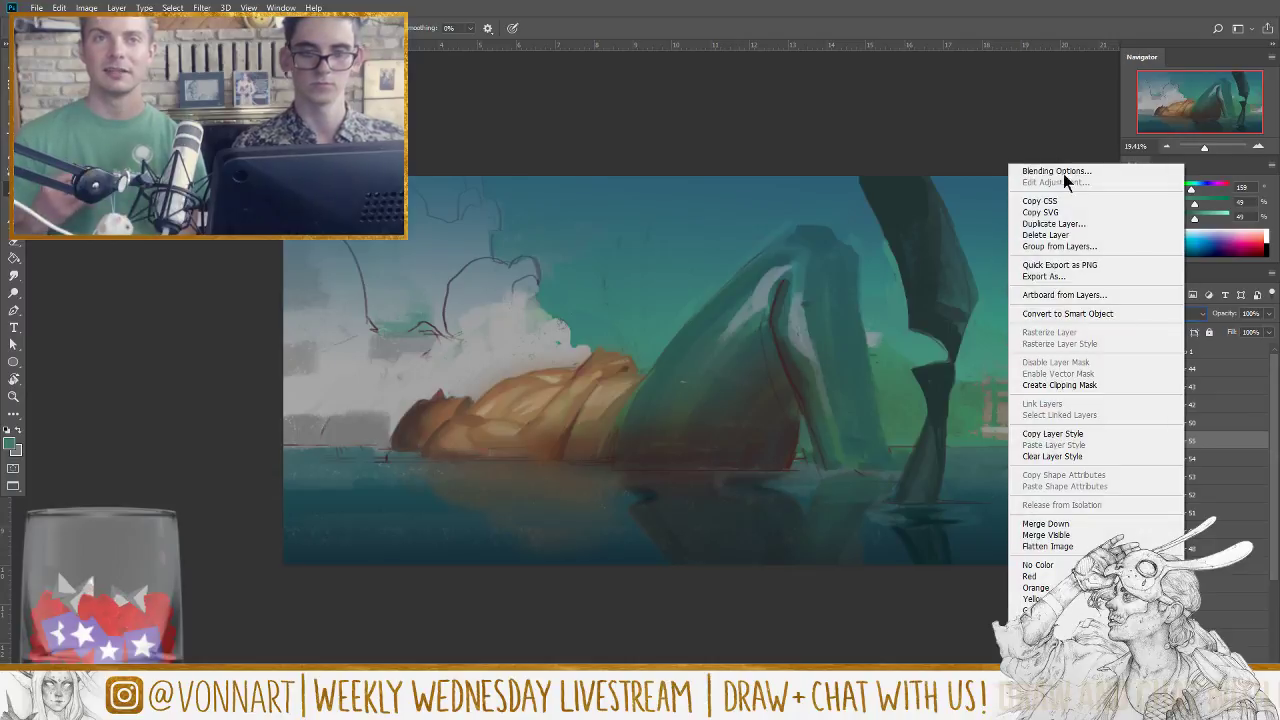
{"action": "left_click", "coordinate": [1060, 172]}
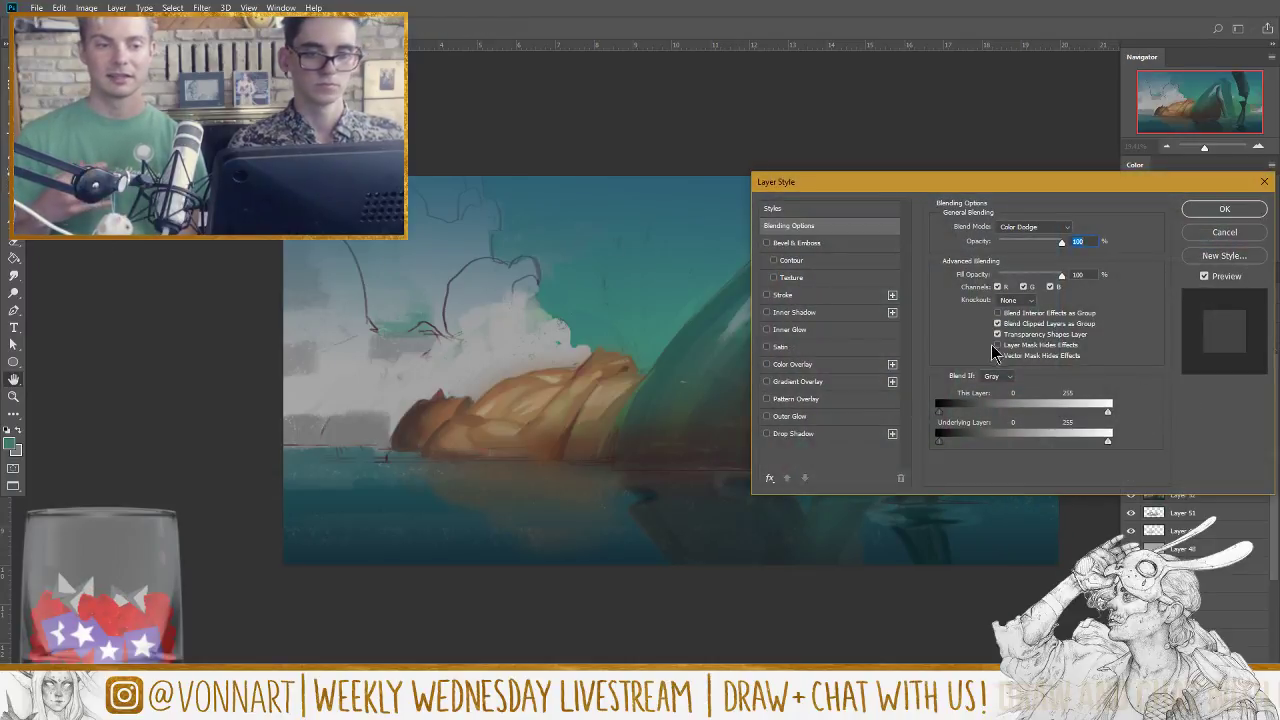
{"action": "left_click", "coordinate": [997, 323]}
{"action": "left_click", "coordinate": [997, 334]}
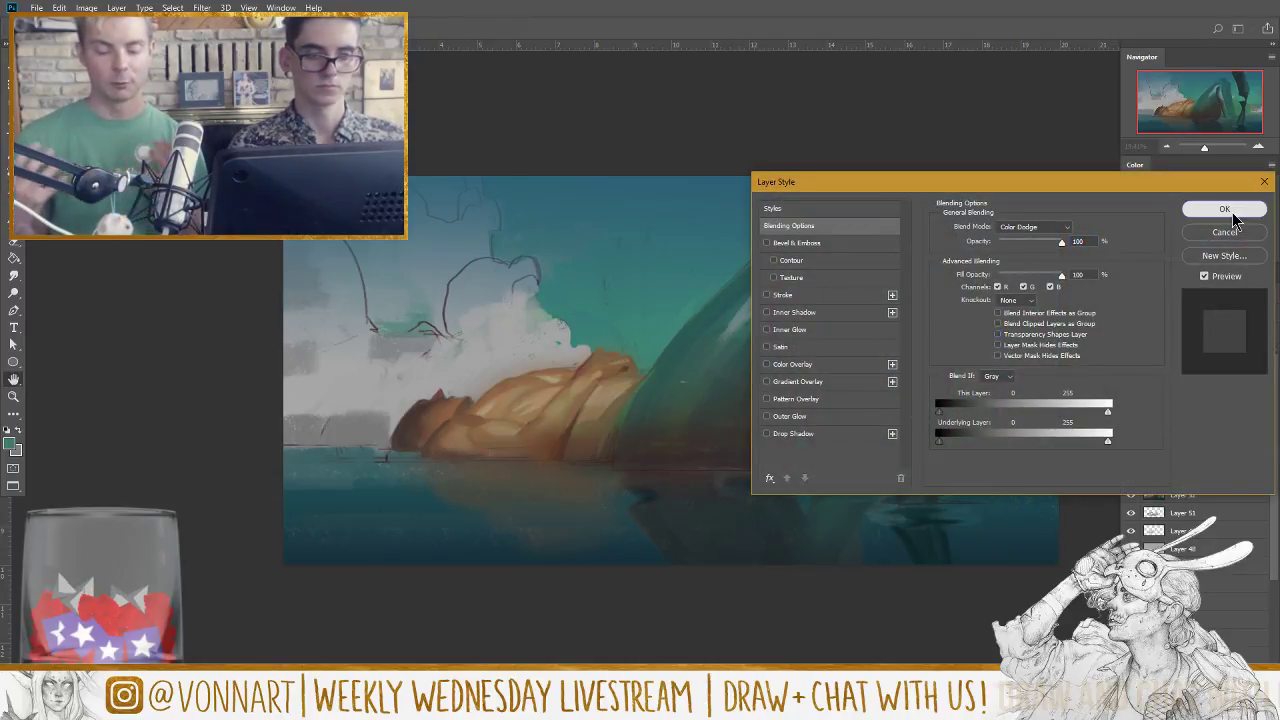
{"action": "left_click", "coordinate": [1226, 210]}
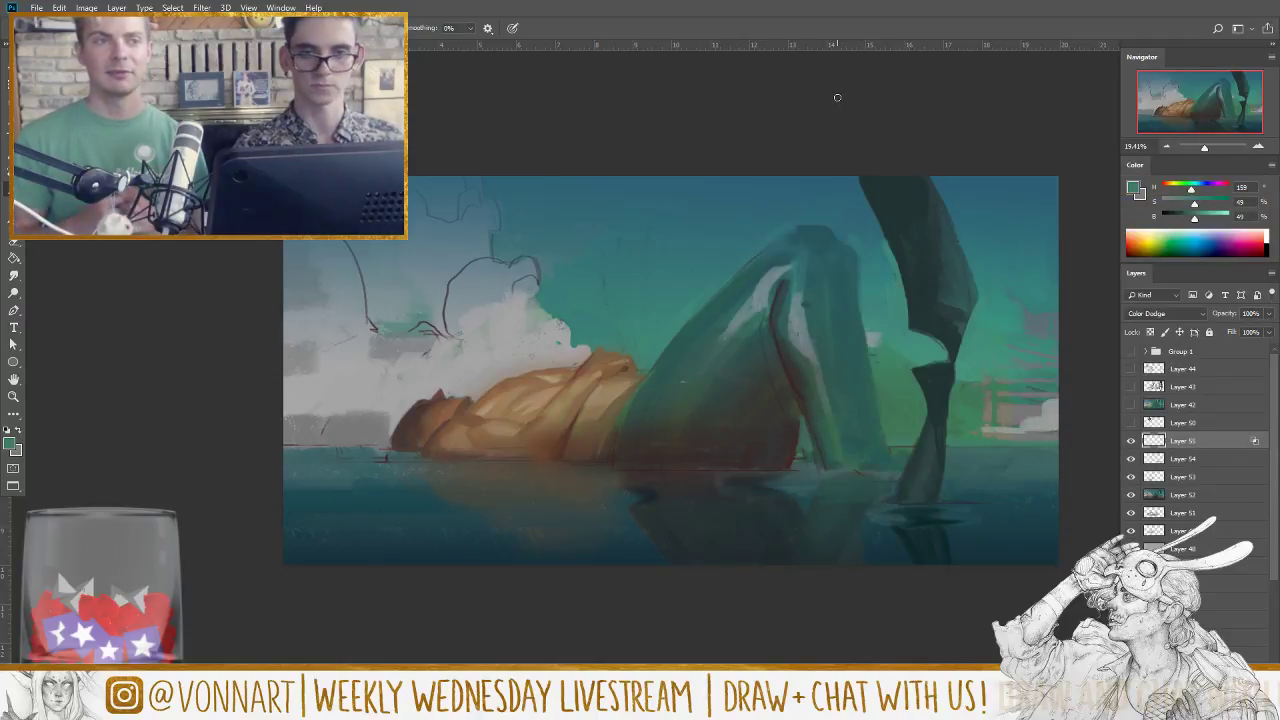
{"action": "left_click", "coordinate": [1174, 187]}
Step: Mix a desaturated olive at brightness 62 and dodge-brighten the rock's upper edge and figure's top
{"action": "left_click_drag", "start_coordinate": [1198, 210], "coordinate": [1181, 210]}
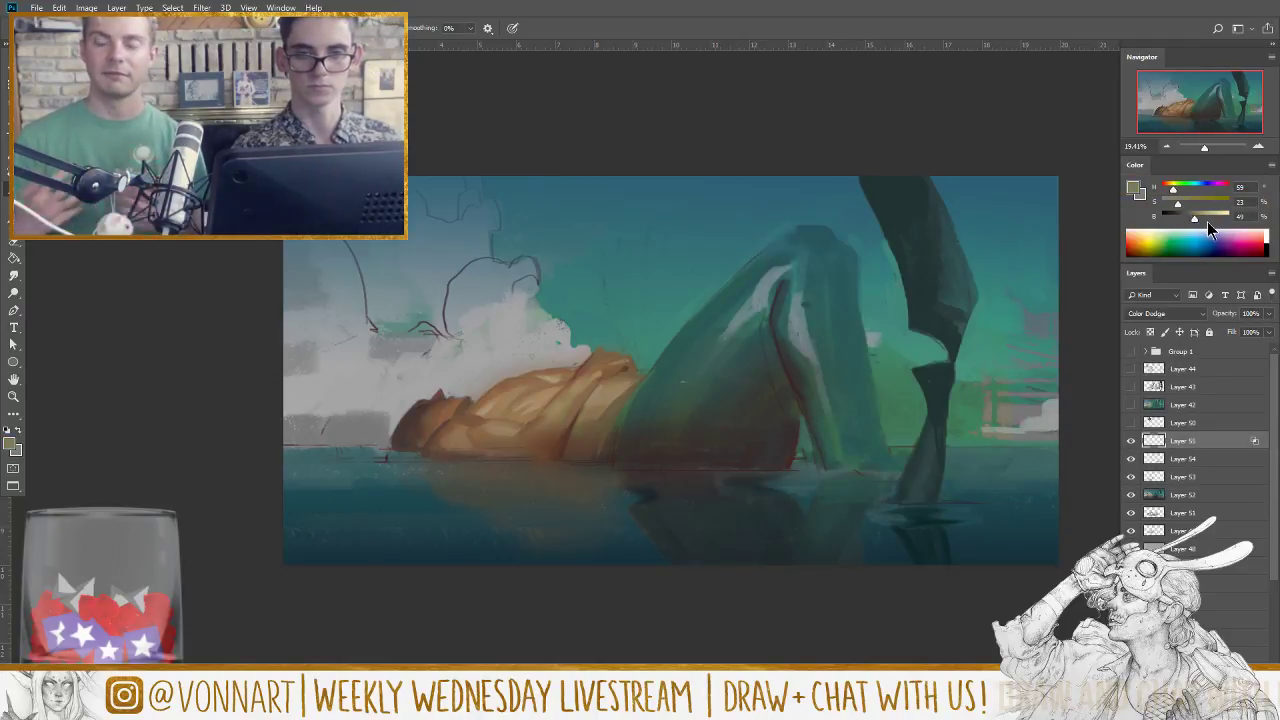
{"action": "left_click", "coordinate": [1203, 218]}
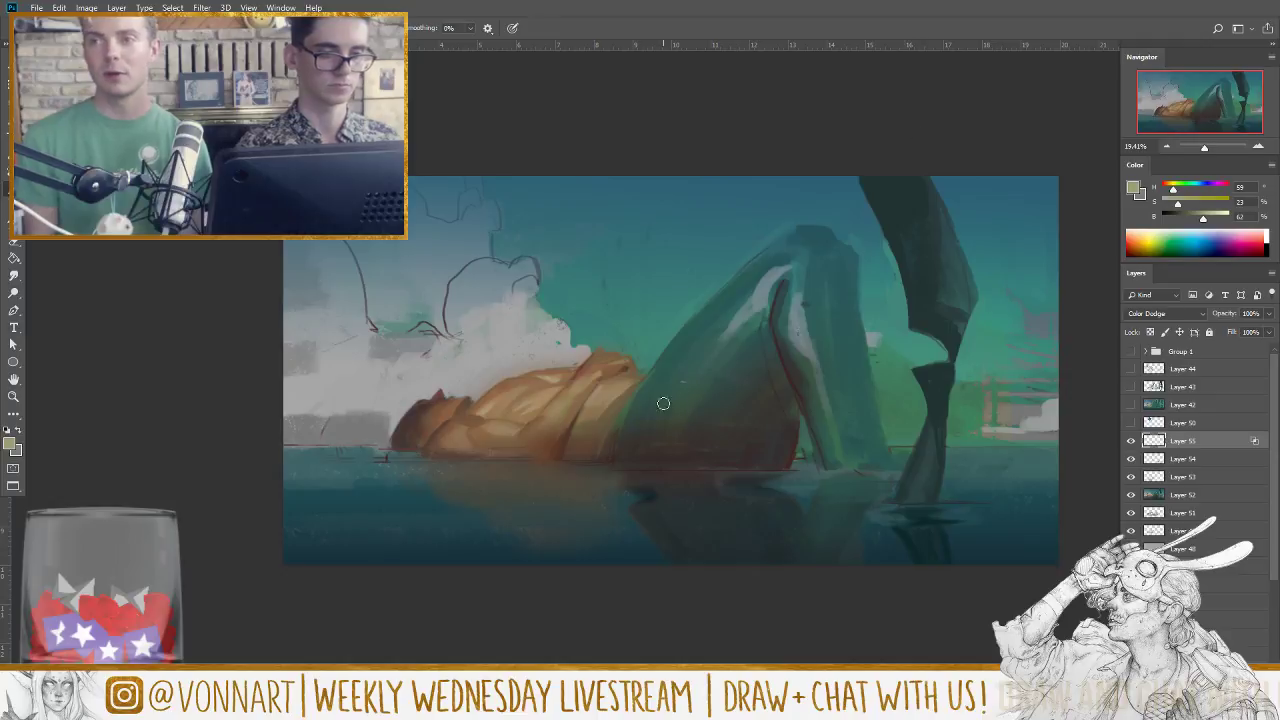
{"action": "mouse_move", "coordinate": [663, 403]}
{"action": "left_mouse_down"}
{"action": "mouse_move", "coordinate": [541, 418]}
{"action": "mouse_move", "coordinate": [737, 400]}
{"action": "left_mouse_up"}
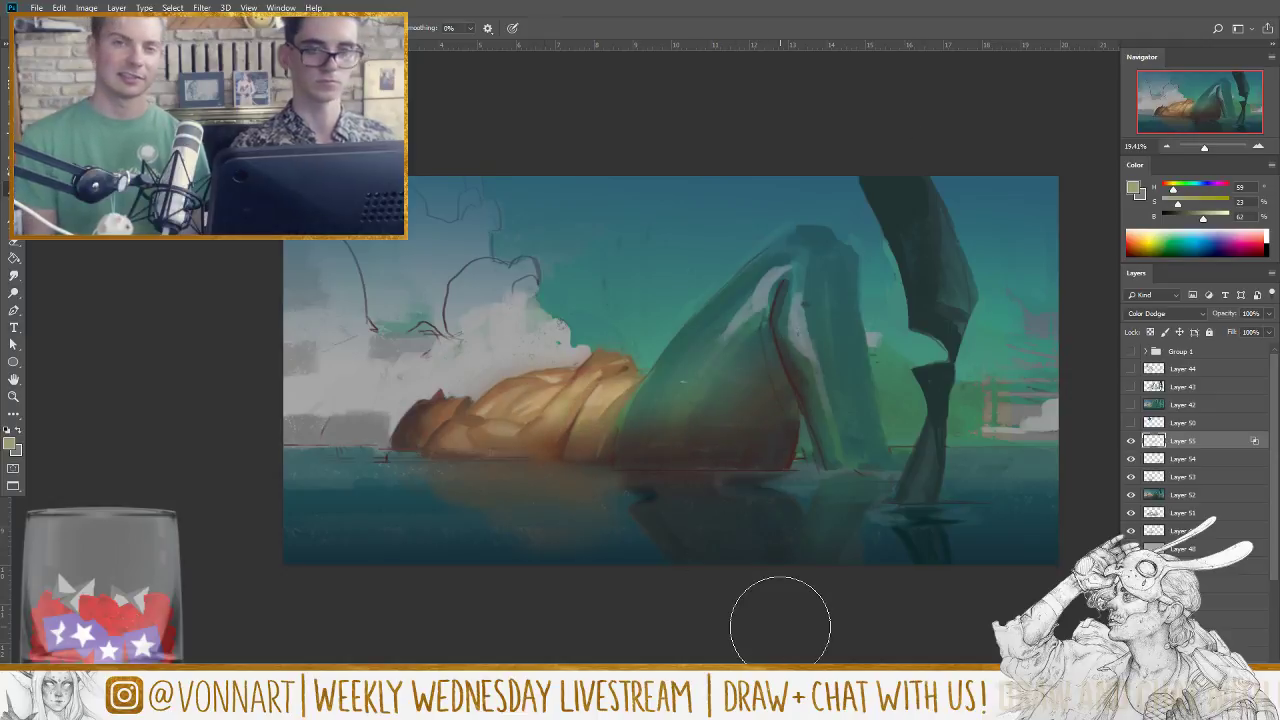
{"action": "key", "text": "ctrl+z"}
{"action": "key", "text": "bracketleft"}
{"action": "key", "text": "bracketleft"}
{"action": "key", "text": "bracketleft"}
{"action": "key", "text": "bracketleft"}
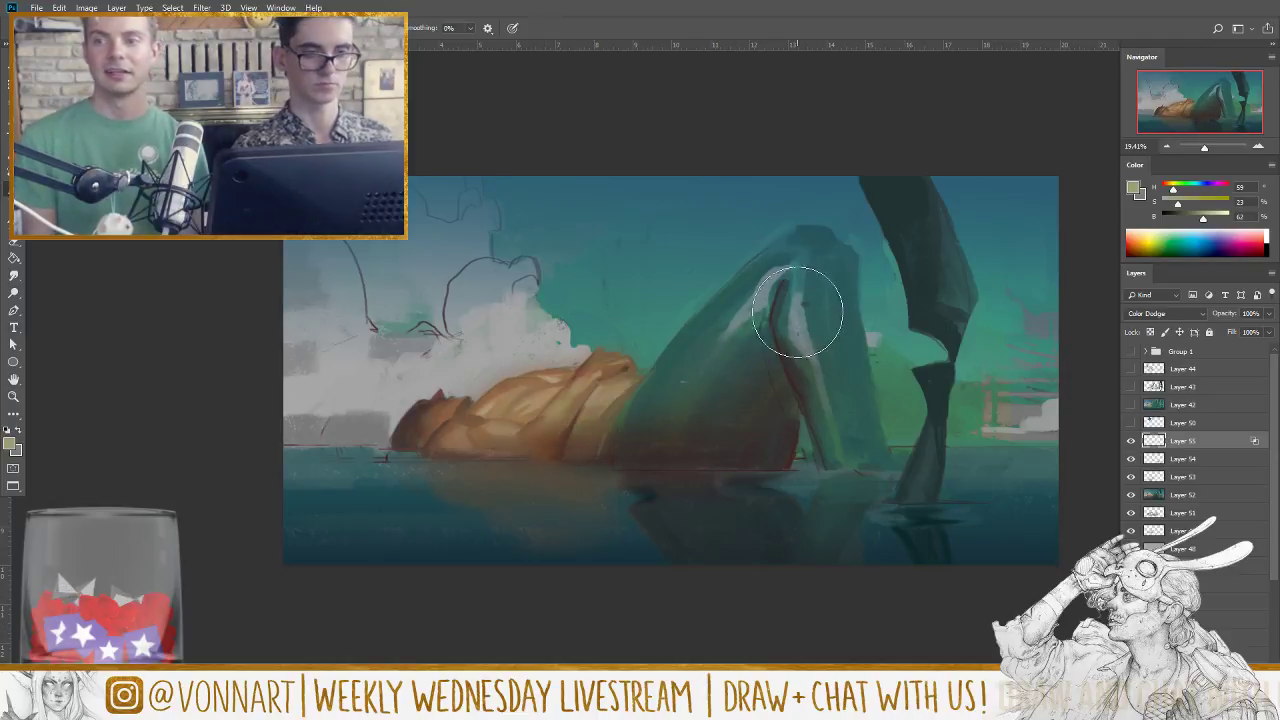
{"action": "left_click_drag", "start_coordinate": [790, 271], "coordinate": [724, 338]}
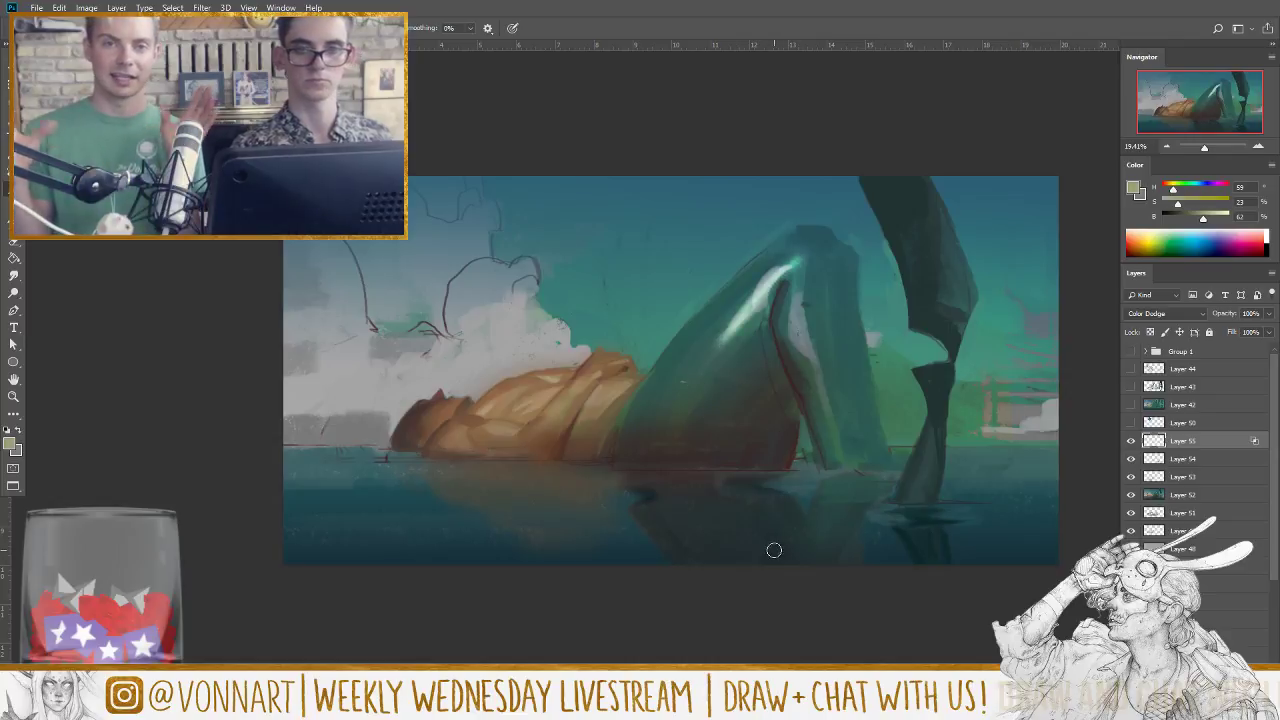
{"action": "key", "text": "ctrl+z"}
{"action": "key", "text": "bracketright"}
{"action": "key", "text": "bracketright"}
{"action": "key", "text": "bracketright"}
{"action": "key", "text": "bracketright"}
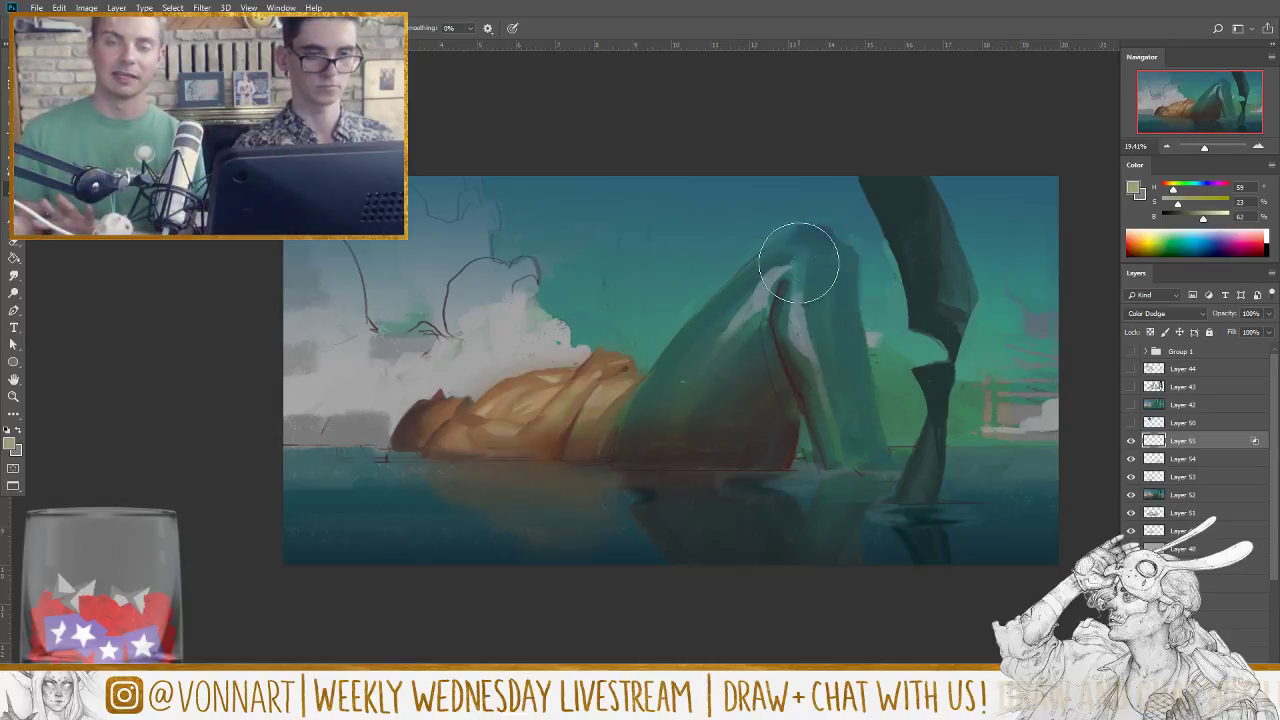
{"action": "key", "text": "ctrl+z"}
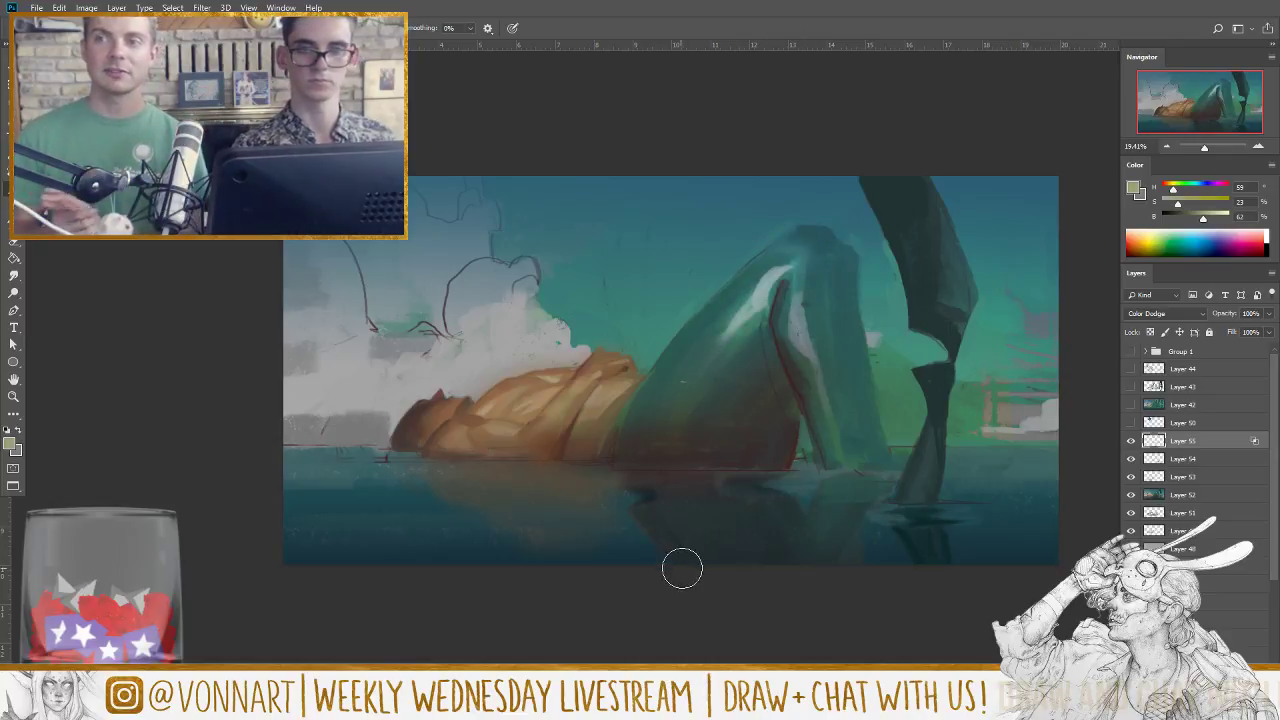
{"action": "left_click_drag", "start_coordinate": [803, 257], "coordinate": [812, 345]}
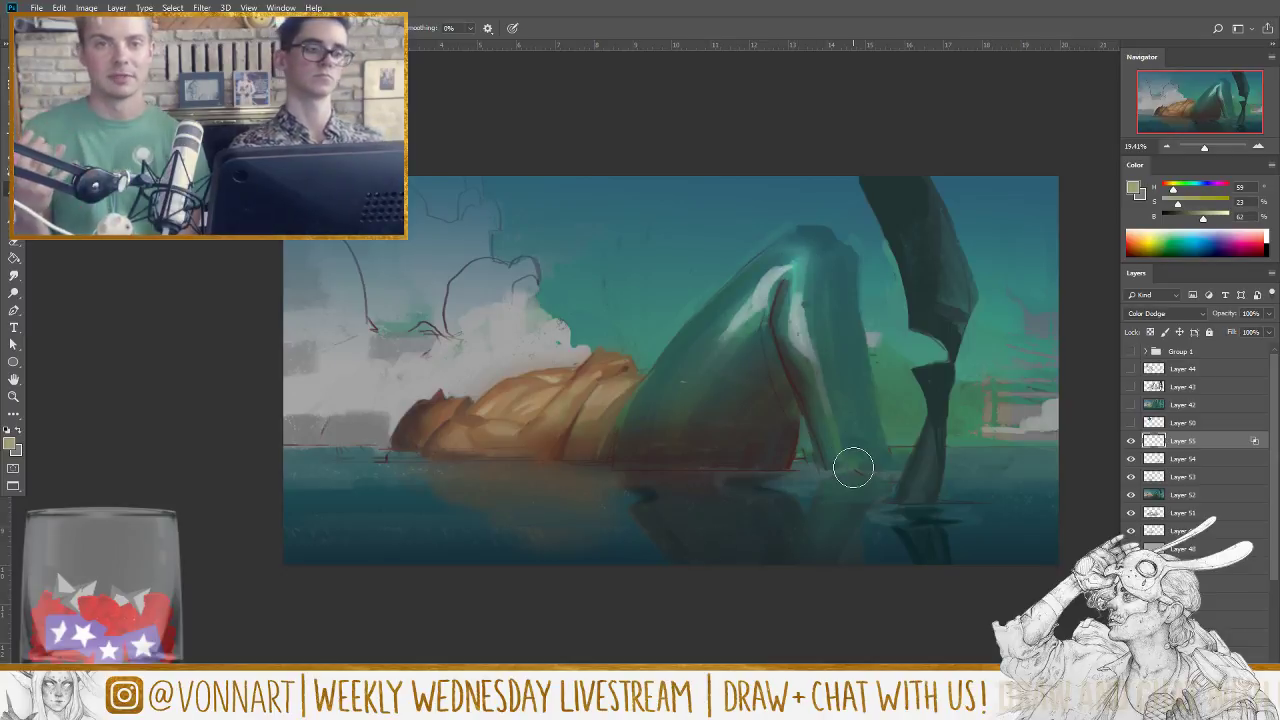
{"action": "mouse_move", "coordinate": [634, 391]}
{"action": "left_mouse_down"}
{"action": "mouse_move", "coordinate": [598, 414]}
{"action": "mouse_move", "coordinate": [622, 398]}
{"action": "mouse_move", "coordinate": [530, 406]}
{"action": "mouse_move", "coordinate": [605, 390]}
{"action": "left_mouse_up"}
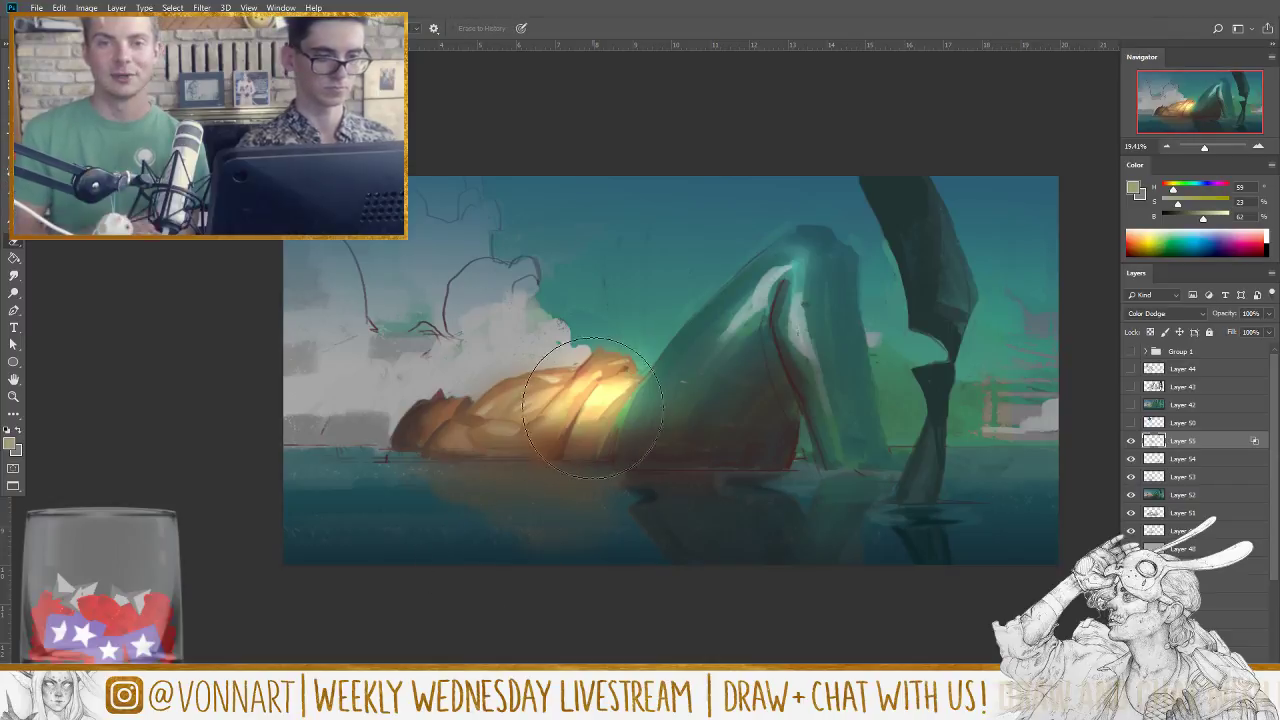
Step: Erase overly bright glow on the figure, repaint highlights across its top and left, then ease some back
{"action": "key", "text": "e"}
{"action": "left_click_drag", "start_coordinate": [533, 402], "coordinate": [457, 414]}
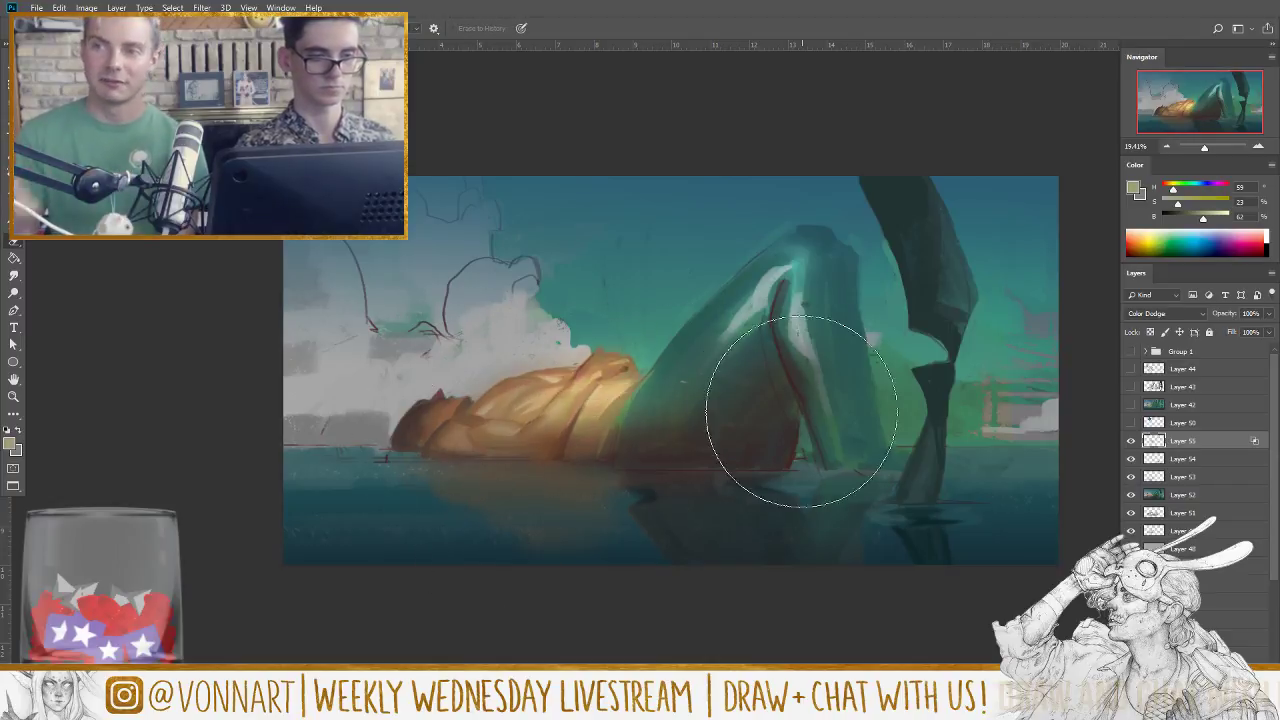
{"action": "key", "text": "bracketleft"}
{"action": "key", "text": "bracketleft"}
{"action": "key", "text": "bracketleft"}
{"action": "key", "text": "bracketleft"}
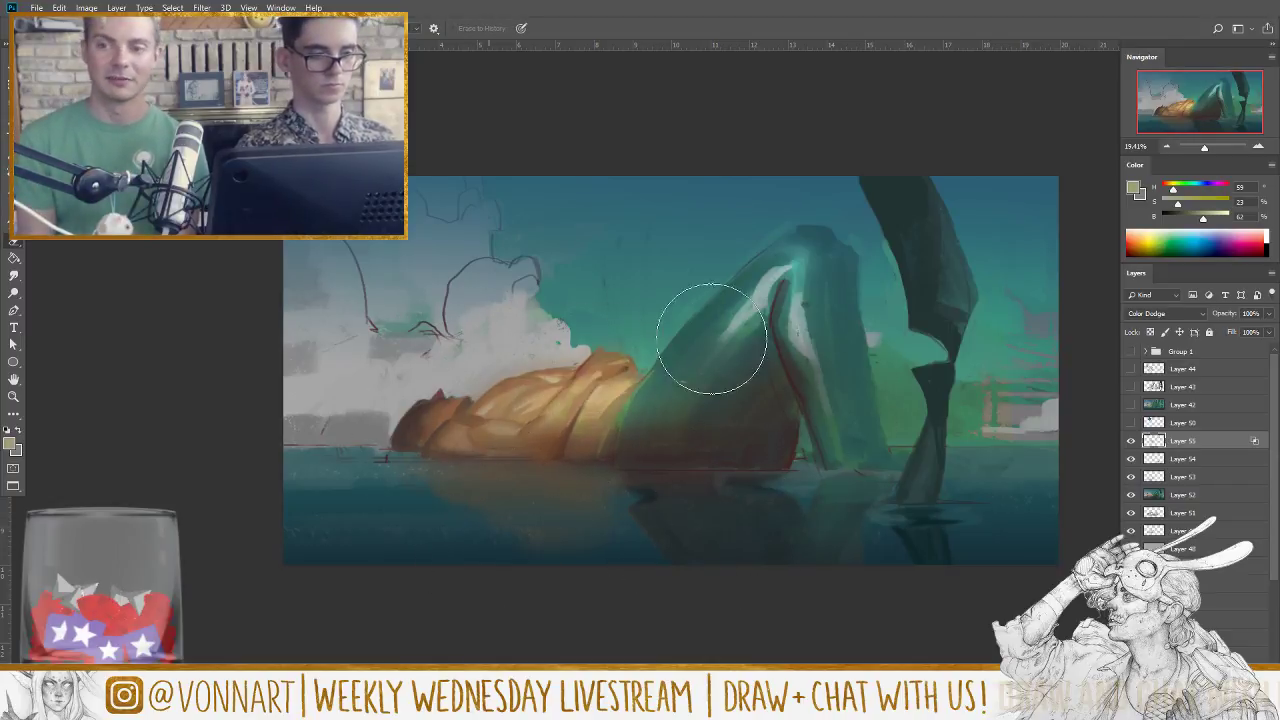
{"action": "key", "text": "b"}
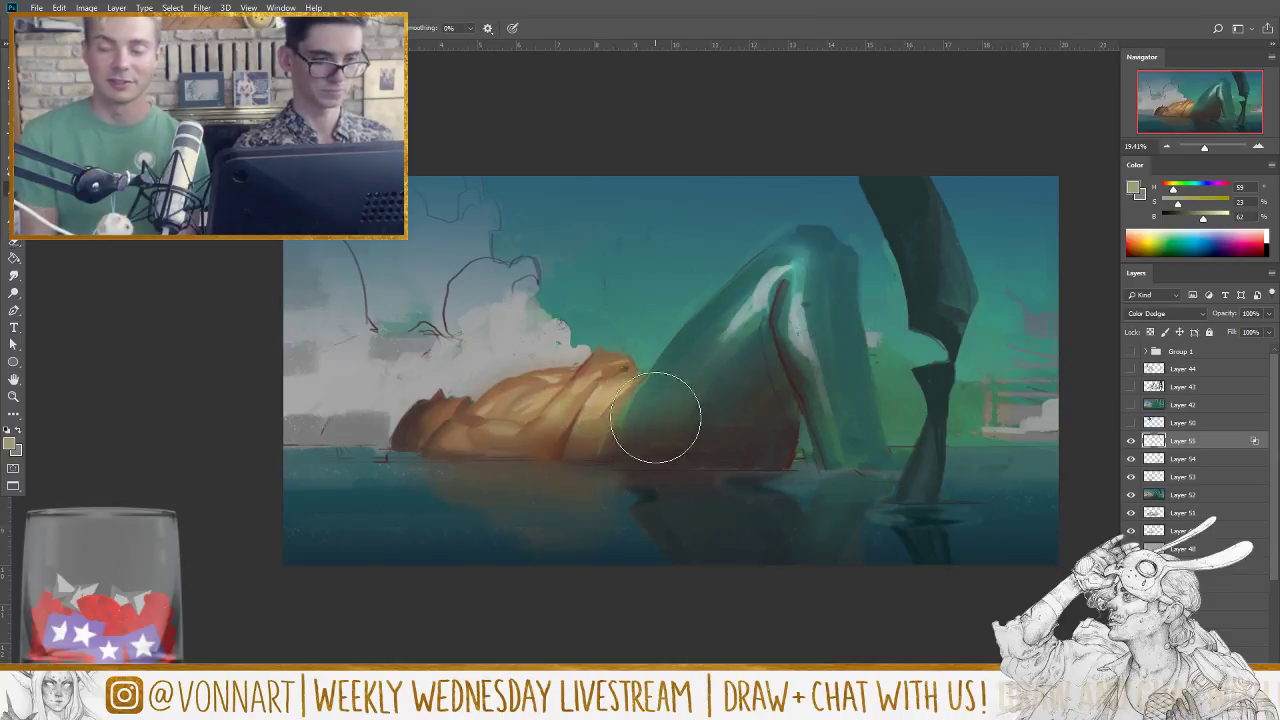
{"action": "mouse_move", "coordinate": [587, 412]}
{"action": "left_mouse_down"}
{"action": "mouse_move", "coordinate": [610, 380]}
{"action": "mouse_move", "coordinate": [500, 390]}
{"action": "mouse_move", "coordinate": [540, 365]}
{"action": "left_mouse_up"}
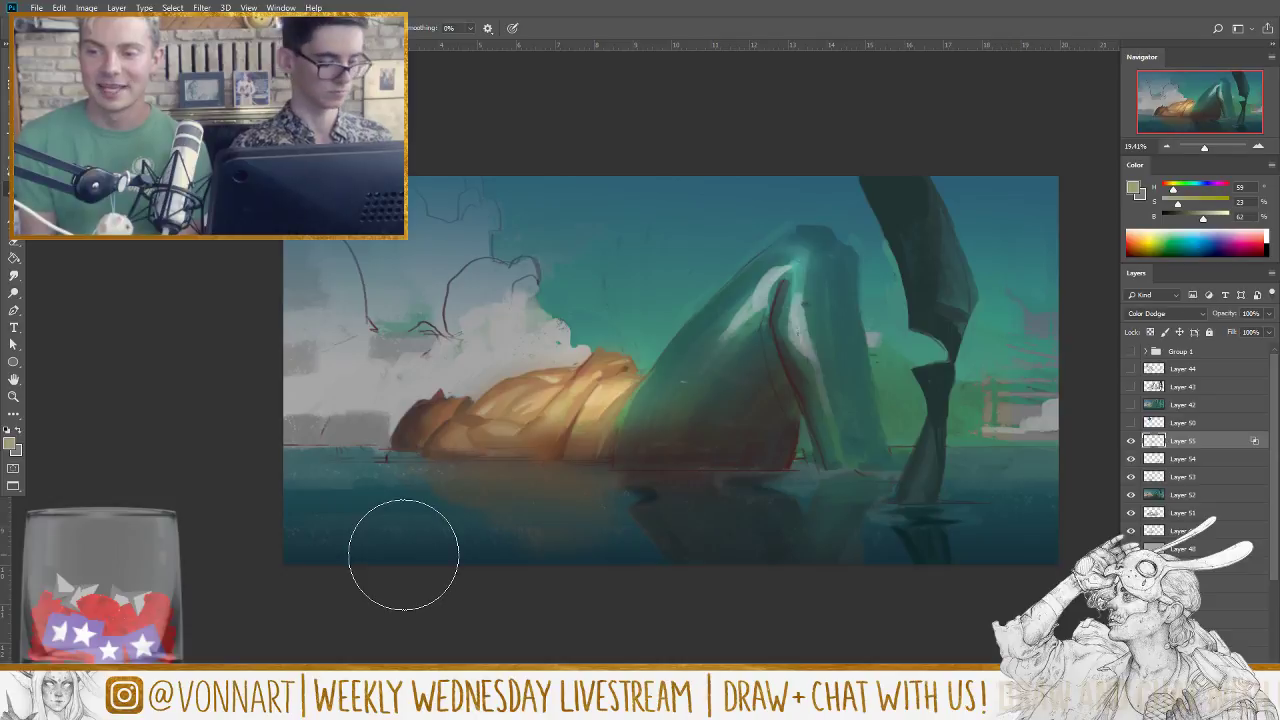
{"action": "key", "text": "e"}
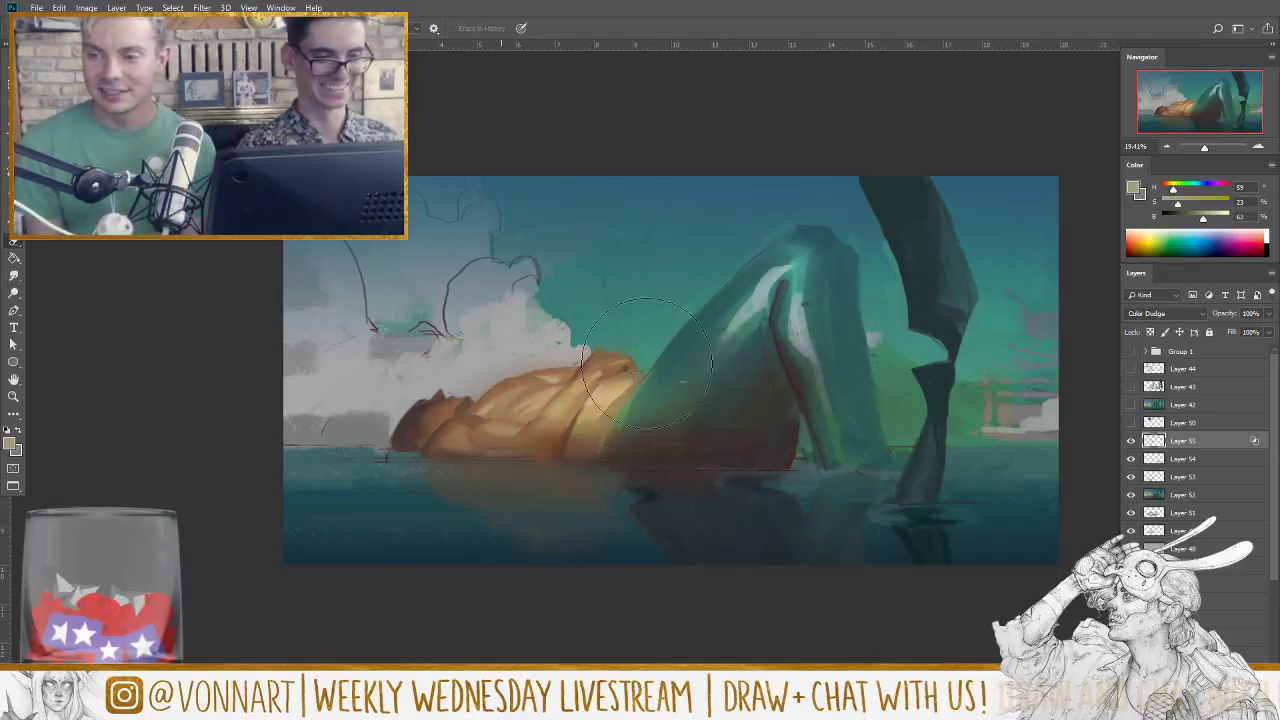
{"action": "key", "text": "ctrl+z"}
{"action": "key", "text": "b"}
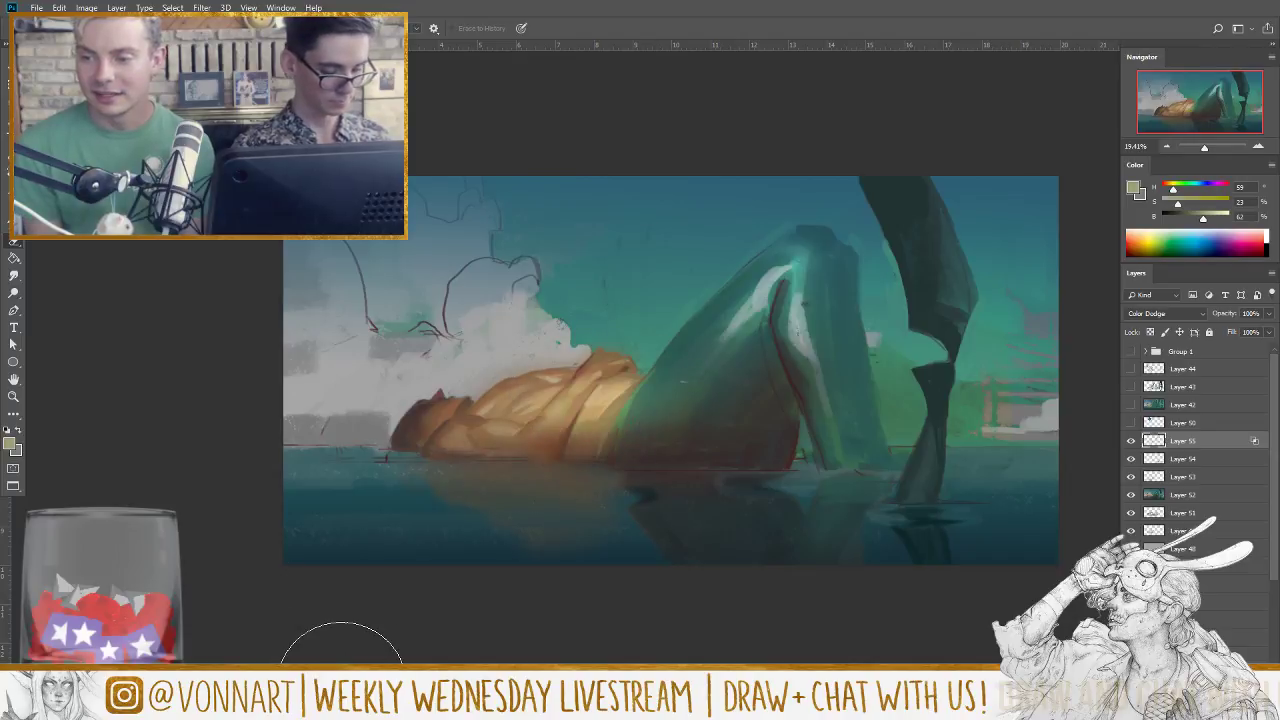
{"action": "mouse_move", "coordinate": [614, 400]}
{"action": "left_mouse_down"}
{"action": "mouse_move", "coordinate": [526, 414]}
{"action": "mouse_move", "coordinate": [478, 453]}
{"action": "left_mouse_up"}
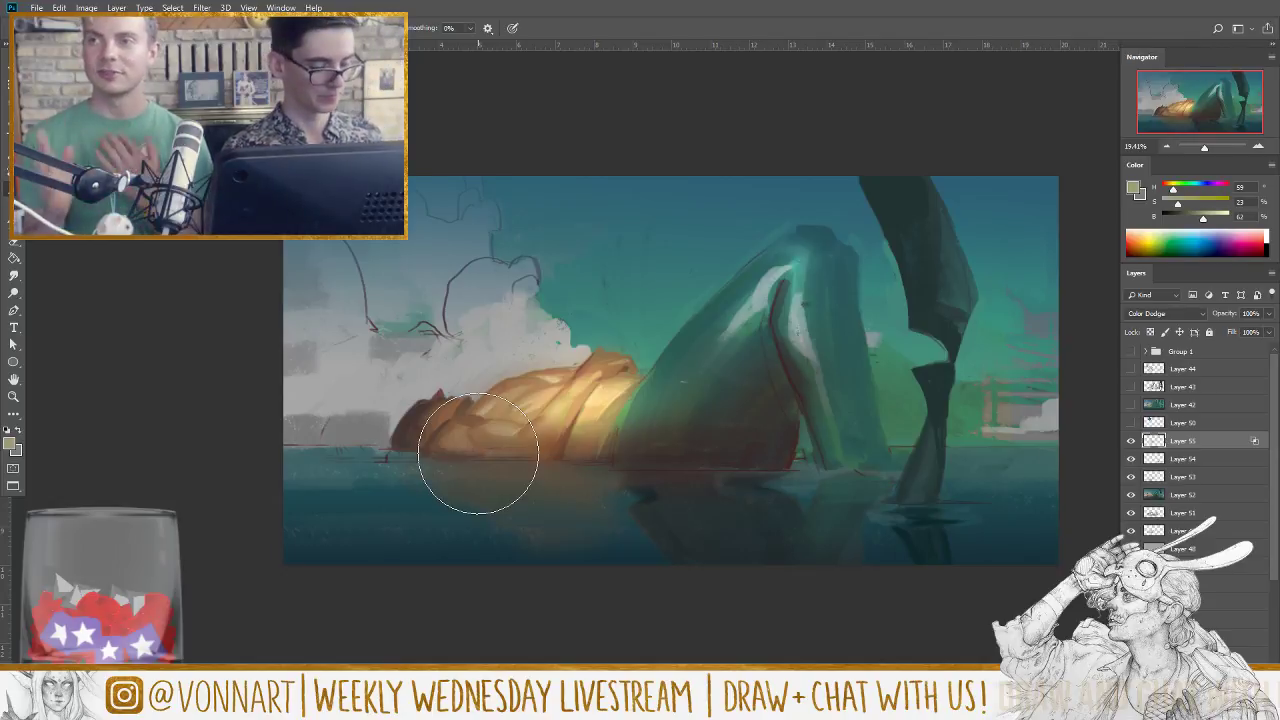
{"action": "key", "text": "e"}
{"action": "mouse_move", "coordinate": [471, 457]}
{"action": "left_mouse_down"}
{"action": "mouse_move", "coordinate": [518, 455]}
{"action": "mouse_move", "coordinate": [556, 405]}
{"action": "mouse_move", "coordinate": [489, 422]}
{"action": "mouse_move", "coordinate": [668, 378]}
{"action": "mouse_move", "coordinate": [547, 413]}
{"action": "left_mouse_up"}
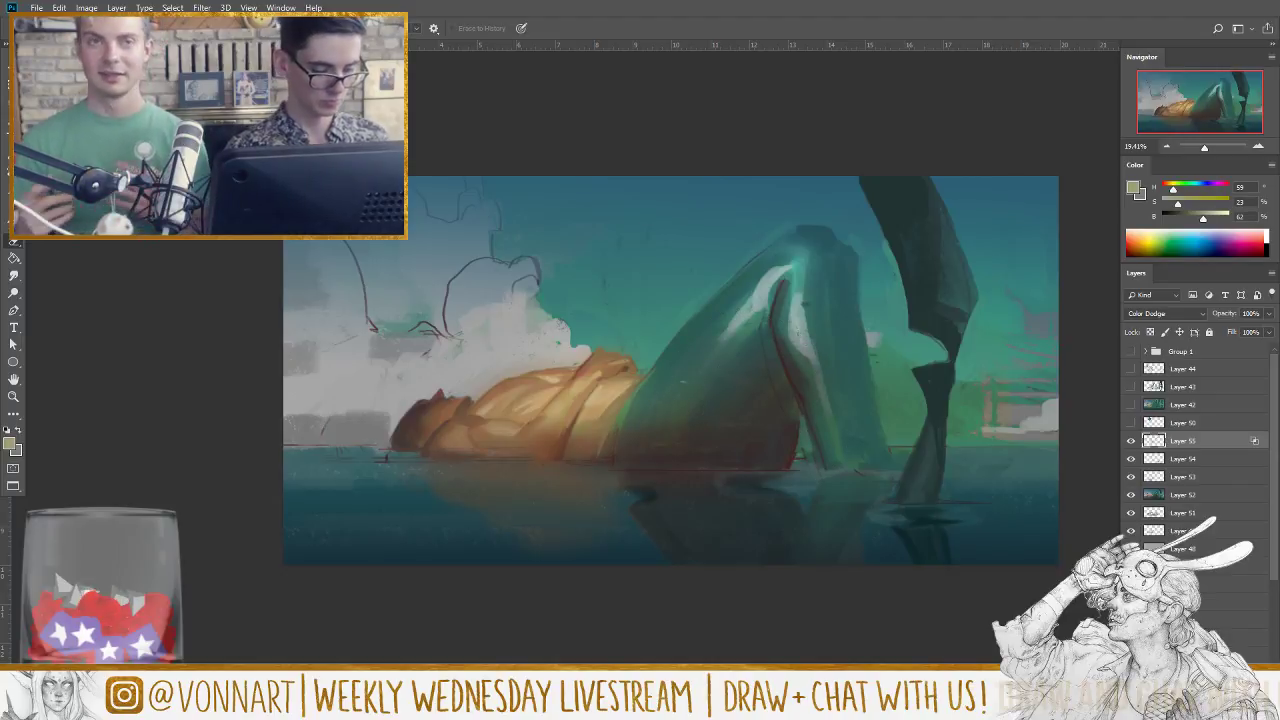
Step: Sample a cloud grey and repaint the left cloud bank in a lighter tone
{"action": "key", "text": "b"}
{"action": "left_click", "coordinate": [510, 360], "text": "alt"}
{"action": "left_click_drag", "start_coordinate": [510, 360], "coordinate": [440, 380]}
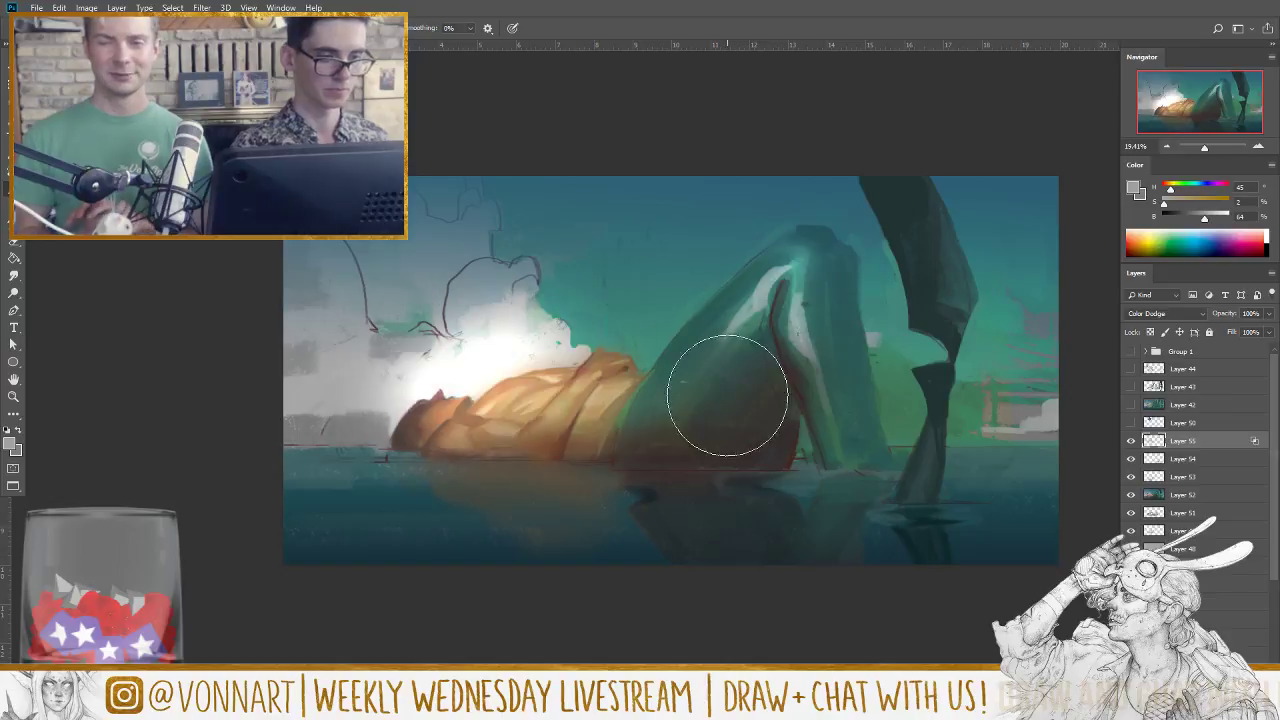
{"action": "key", "text": "ctrl+z"}
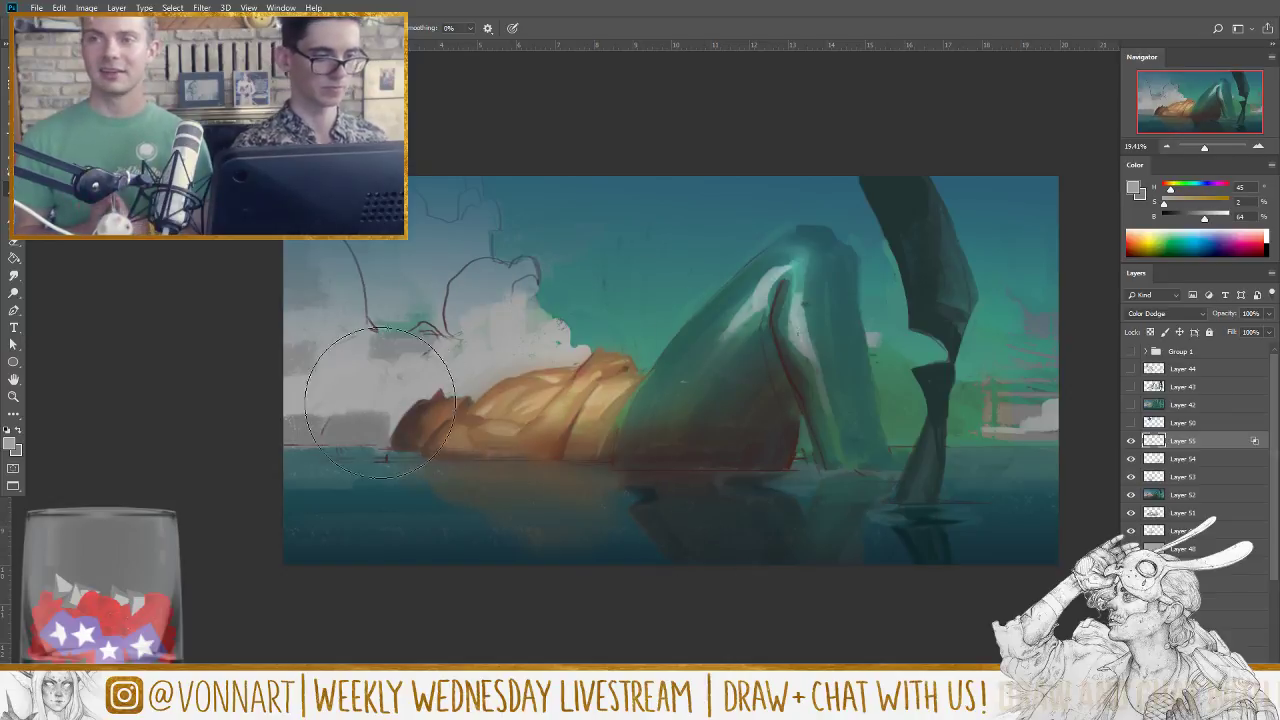
{"action": "key", "text": "bracketright"}
{"action": "key", "text": "bracketright"}
{"action": "key", "text": "bracketright"}
{"action": "mouse_move", "coordinate": [542, 308]}
{"action": "left_mouse_down"}
{"action": "mouse_move", "coordinate": [373, 404]}
{"action": "mouse_move", "coordinate": [534, 335]}
{"action": "mouse_move", "coordinate": [495, 367]}
{"action": "left_mouse_up"}
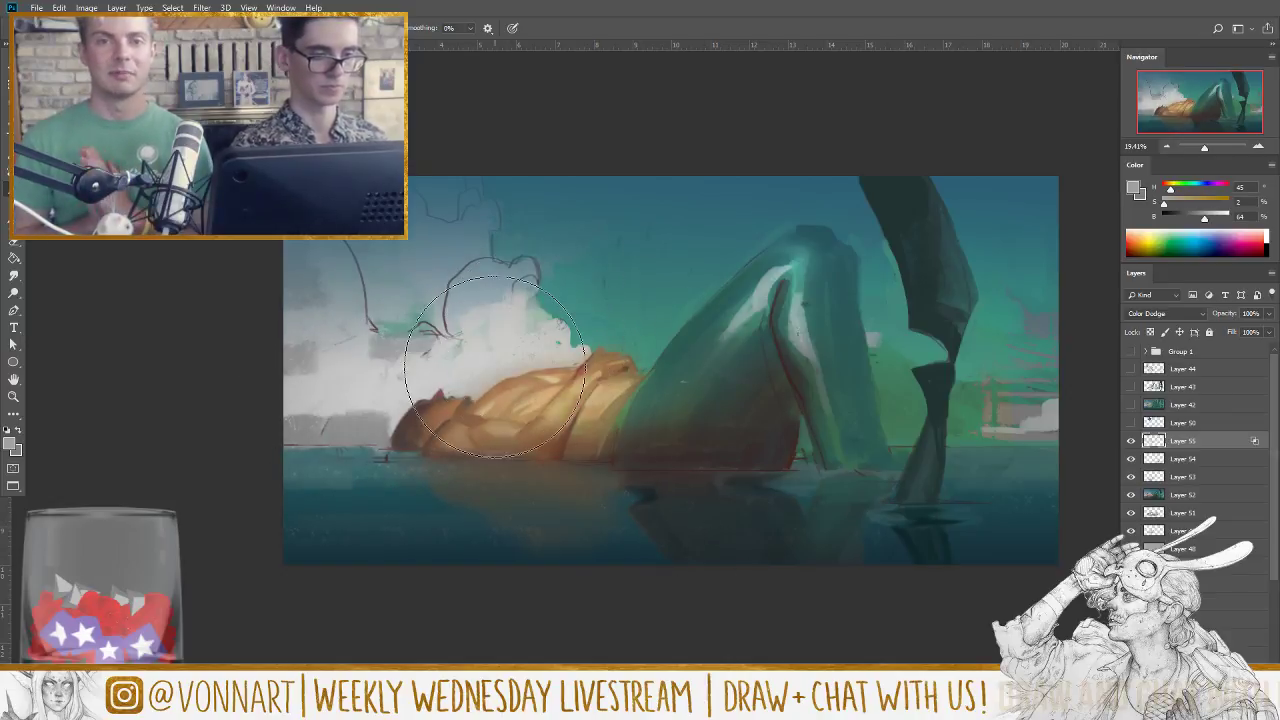
Step: With a tiny eraser, remove the white cloud edge along the figure's top
{"action": "key", "text": "e"}
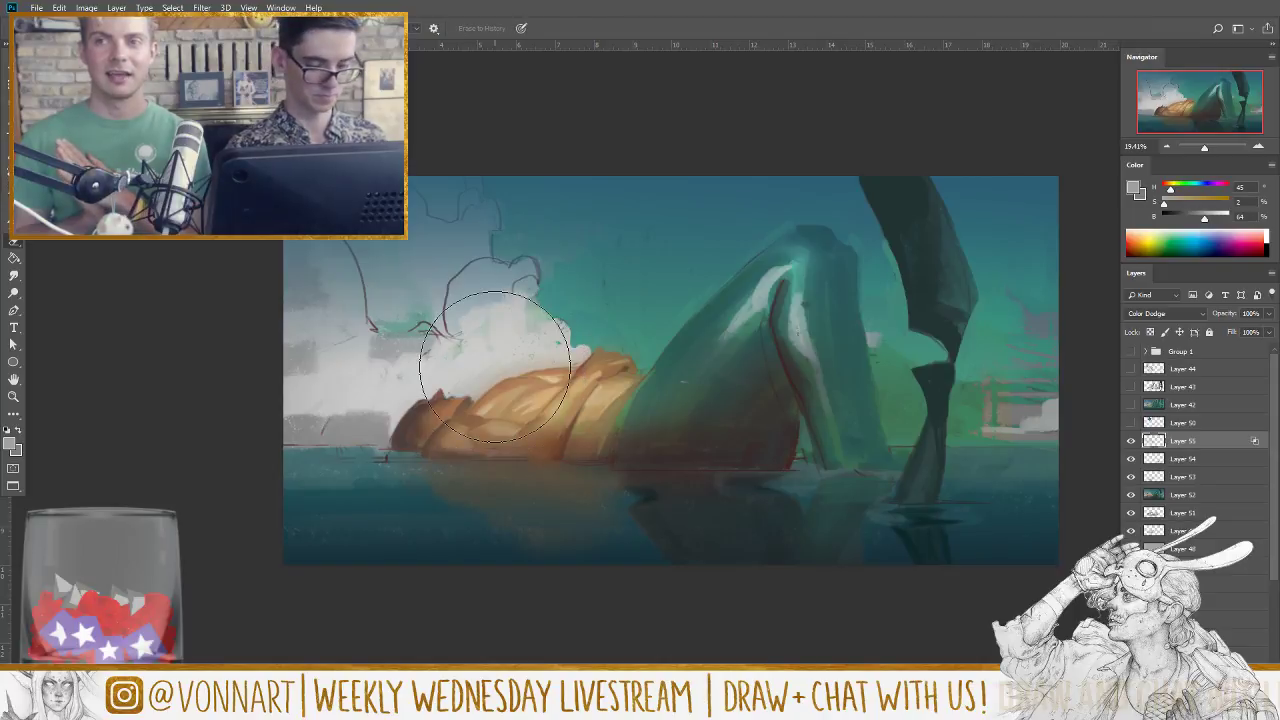
{"action": "key", "text": "bracketleft"}
{"action": "key", "text": "bracketleft"}
{"action": "key", "text": "bracketleft"}
{"action": "key", "text": "bracketleft"}
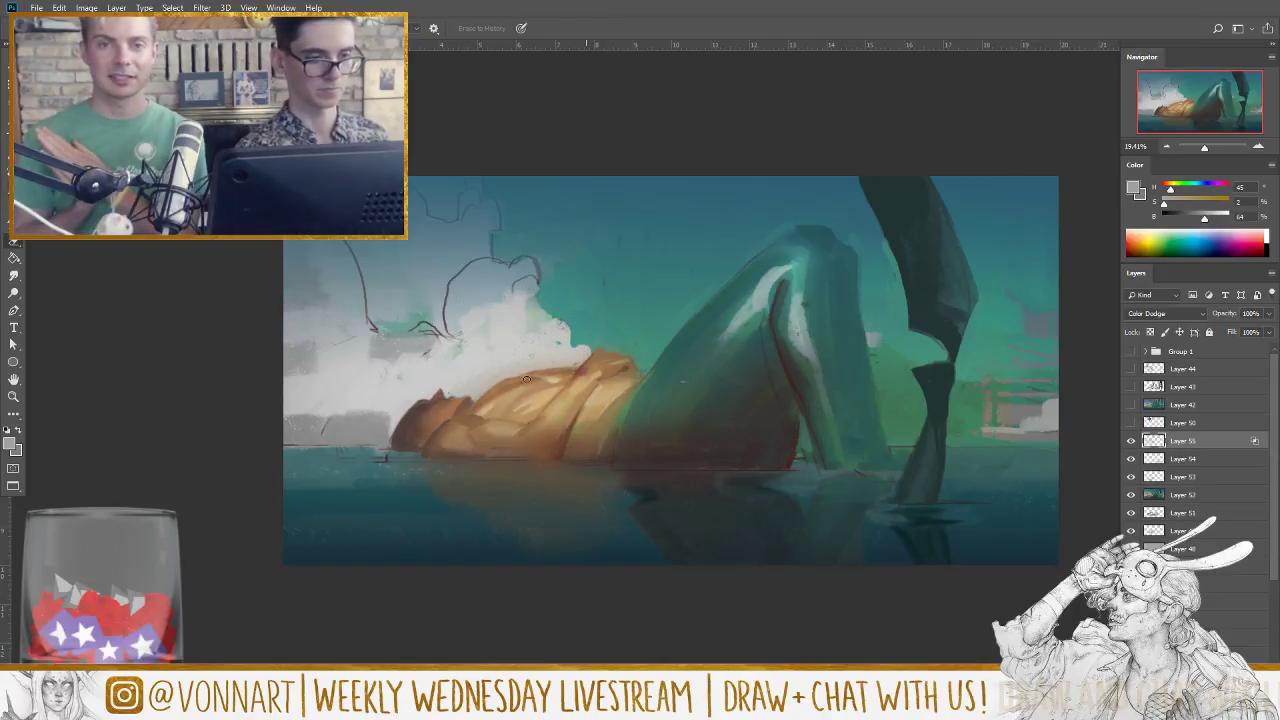
{"action": "mouse_move", "coordinate": [482, 407]}
{"action": "left_mouse_down"}
{"action": "mouse_move", "coordinate": [577, 376]}
{"action": "mouse_move", "coordinate": [617, 383]}
{"action": "left_mouse_up"}
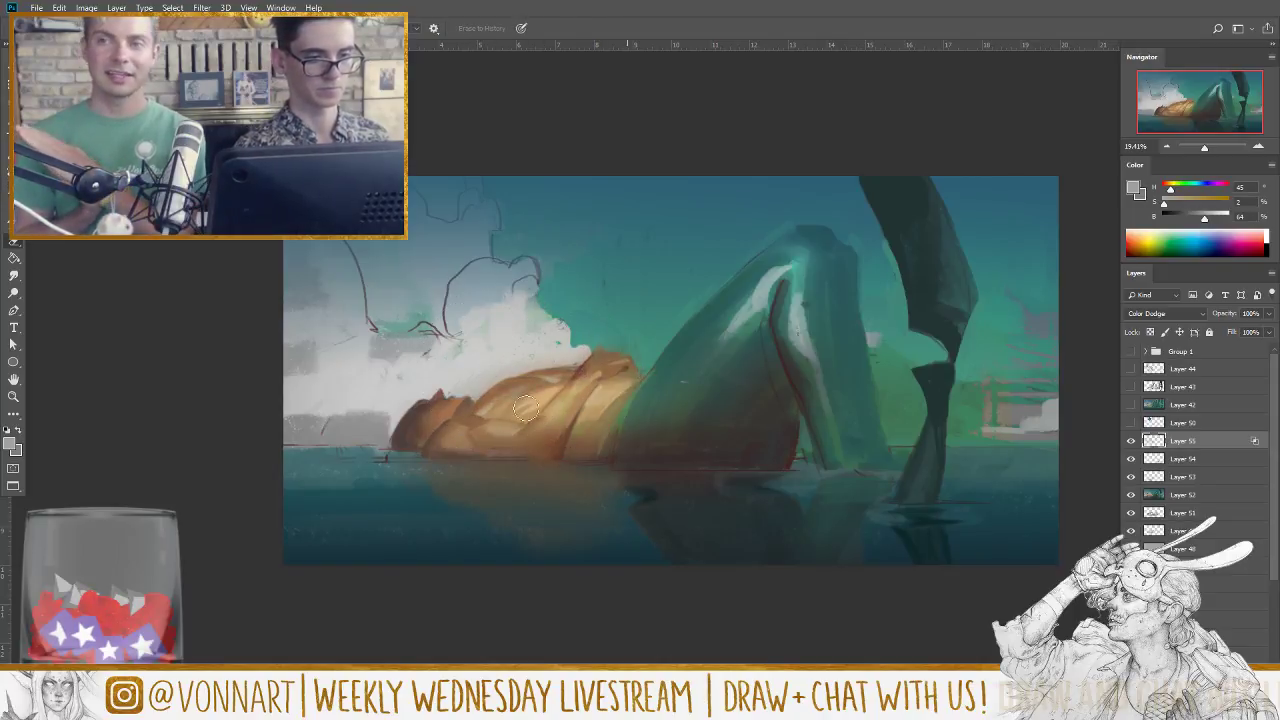
{"action": "key", "text": "bracketright"}
{"action": "key", "text": "bracketright"}
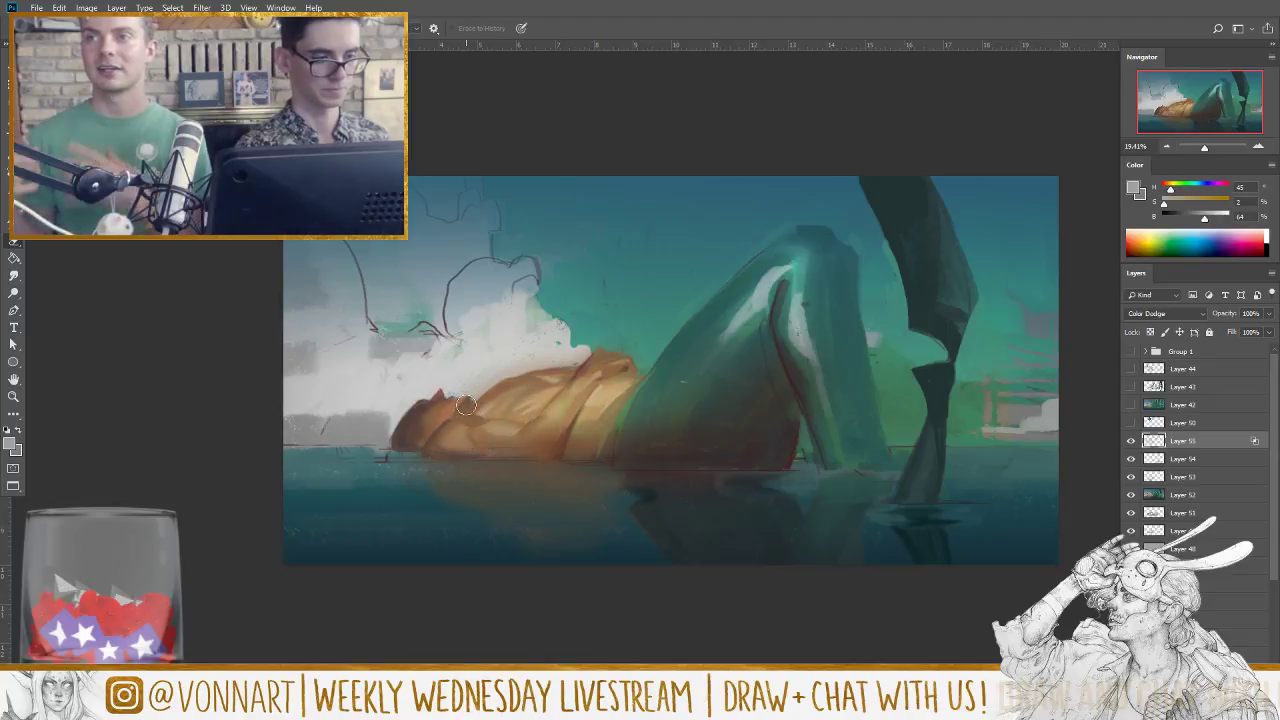
{"action": "key", "text": "bracketleft"}
{"action": "key", "text": "bracketleft"}
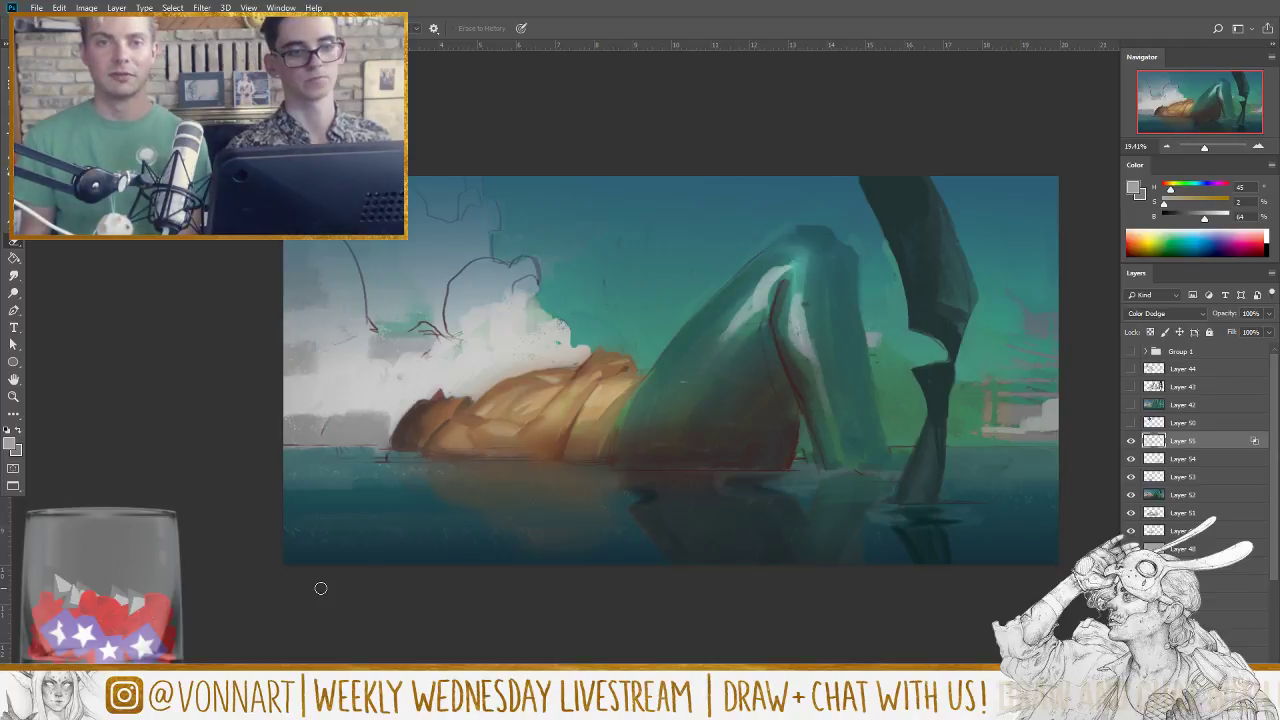
Step: On new Layer 56 with a softer brush preset, lighten the cloud's right edge and left part
{"action": "key", "text": "ctrl+shift+alt+n"}
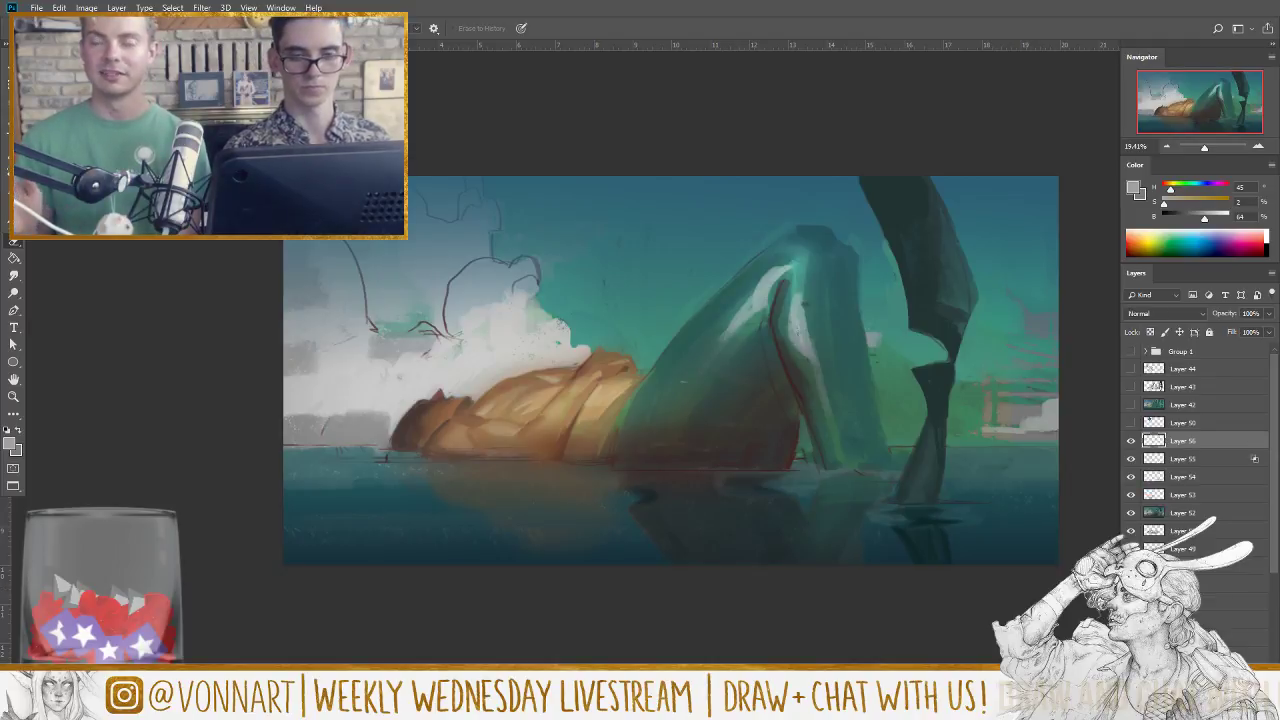
{"action": "key", "text": "b"}
{"action": "left_click", "coordinate": [44, 28]}
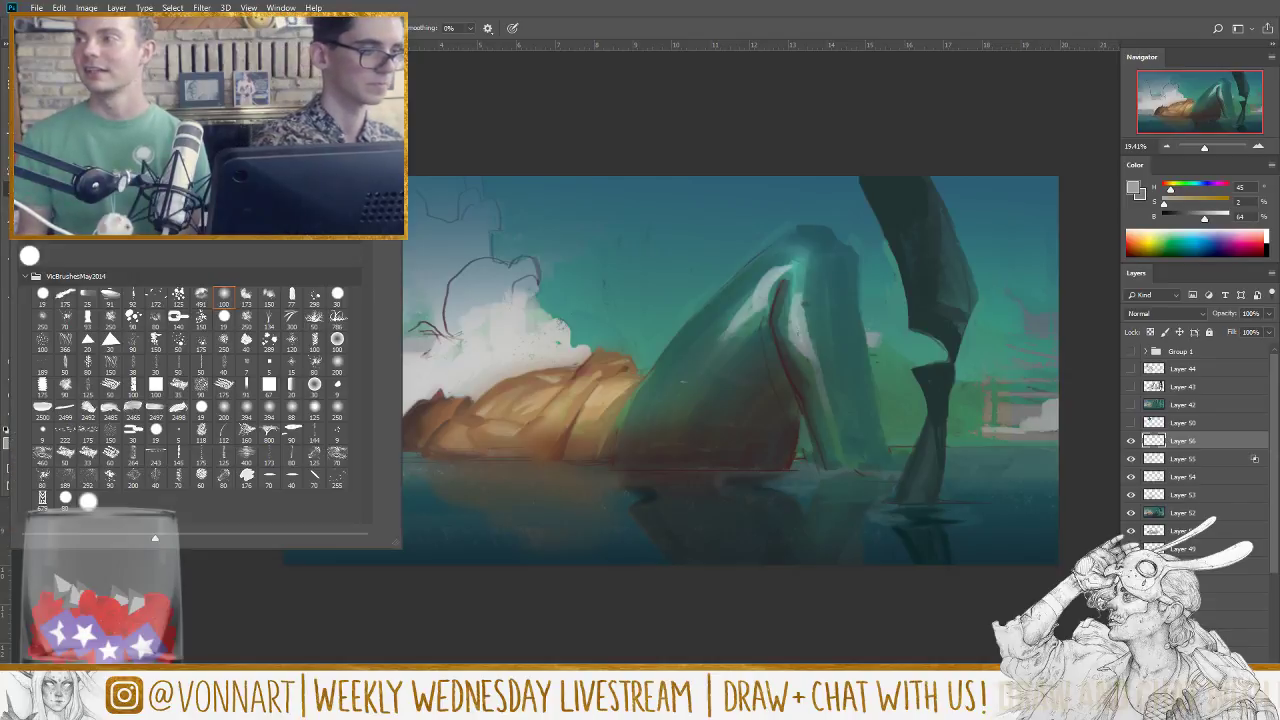
{"action": "double_click", "coordinate": [295, 293]}
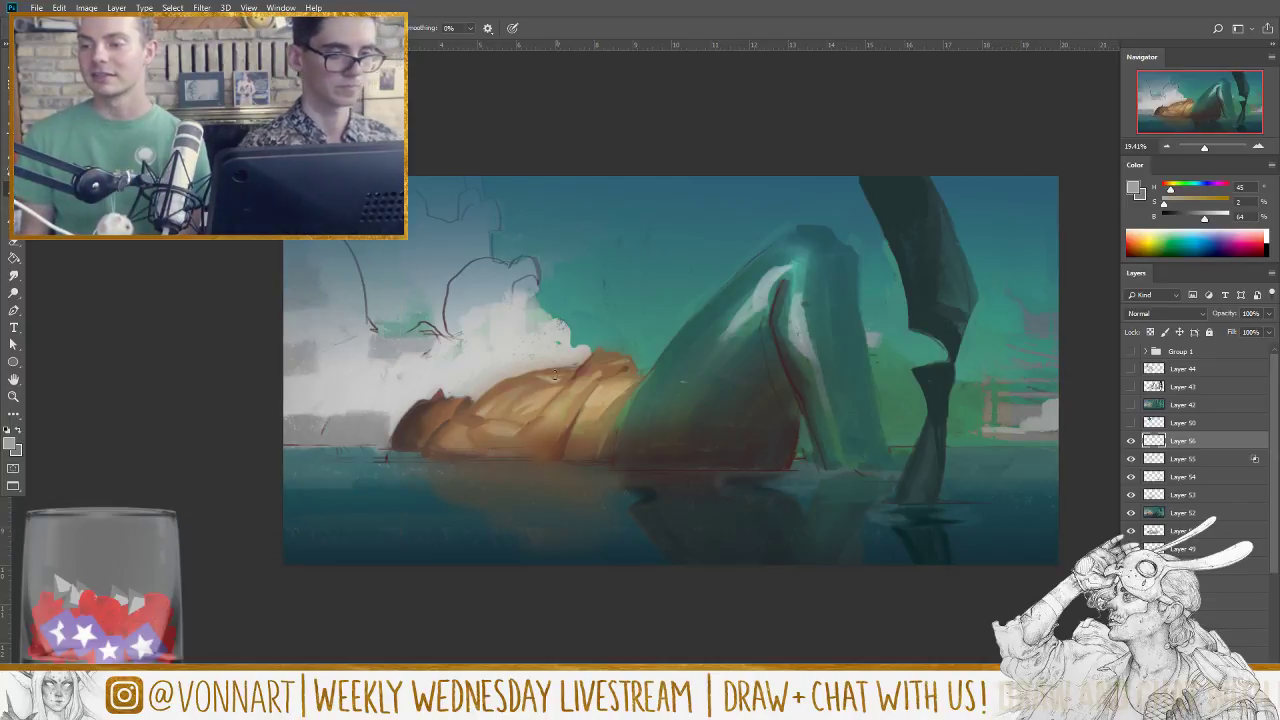
{"action": "left_click", "coordinate": [547, 313], "text": "alt"}
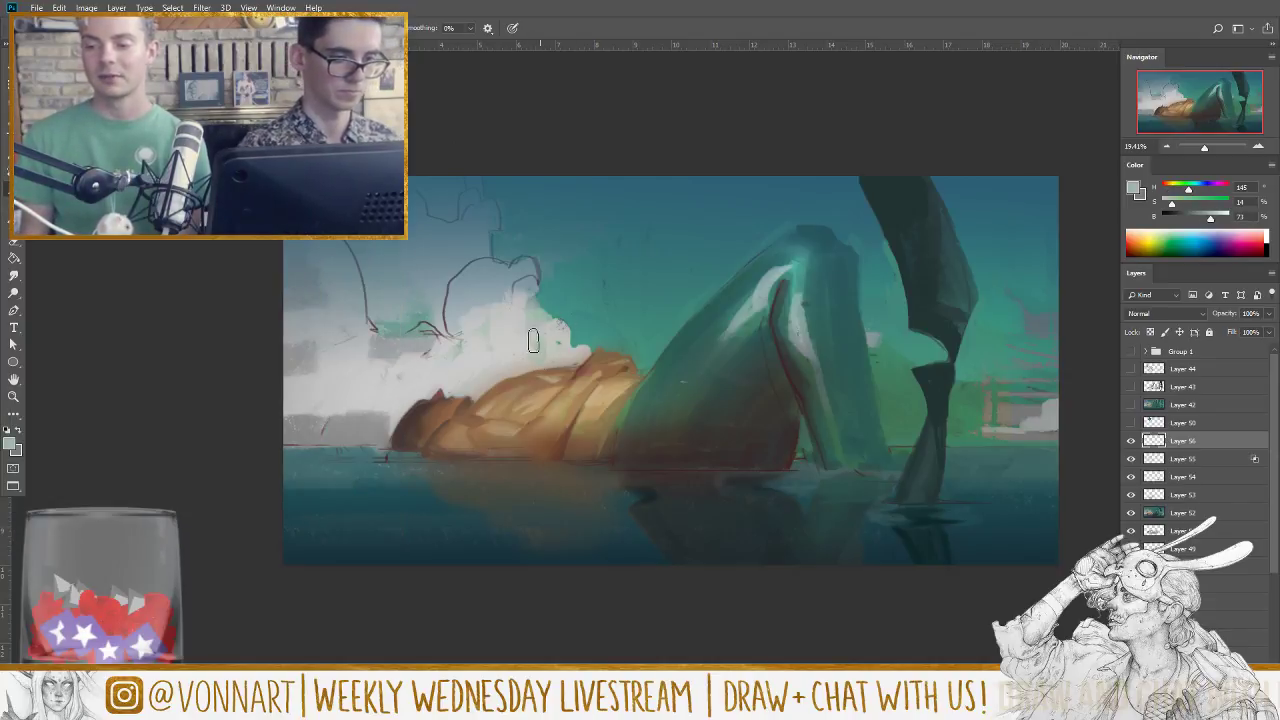
{"action": "left_click_drag", "start_coordinate": [540, 331], "coordinate": [585, 351]}
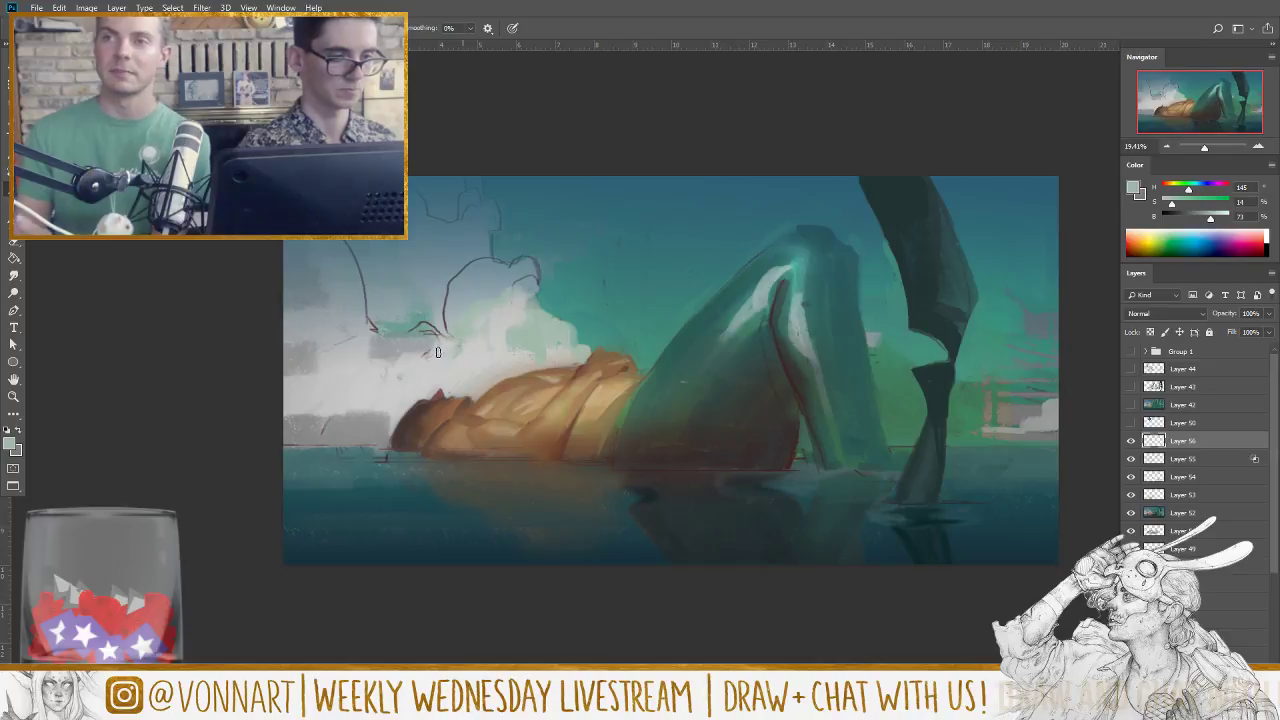
{"action": "mouse_move", "coordinate": [437, 352]}
{"action": "left_mouse_down"}
{"action": "mouse_move", "coordinate": [390, 428]}
{"action": "mouse_move", "coordinate": [367, 358]}
{"action": "left_mouse_up"}
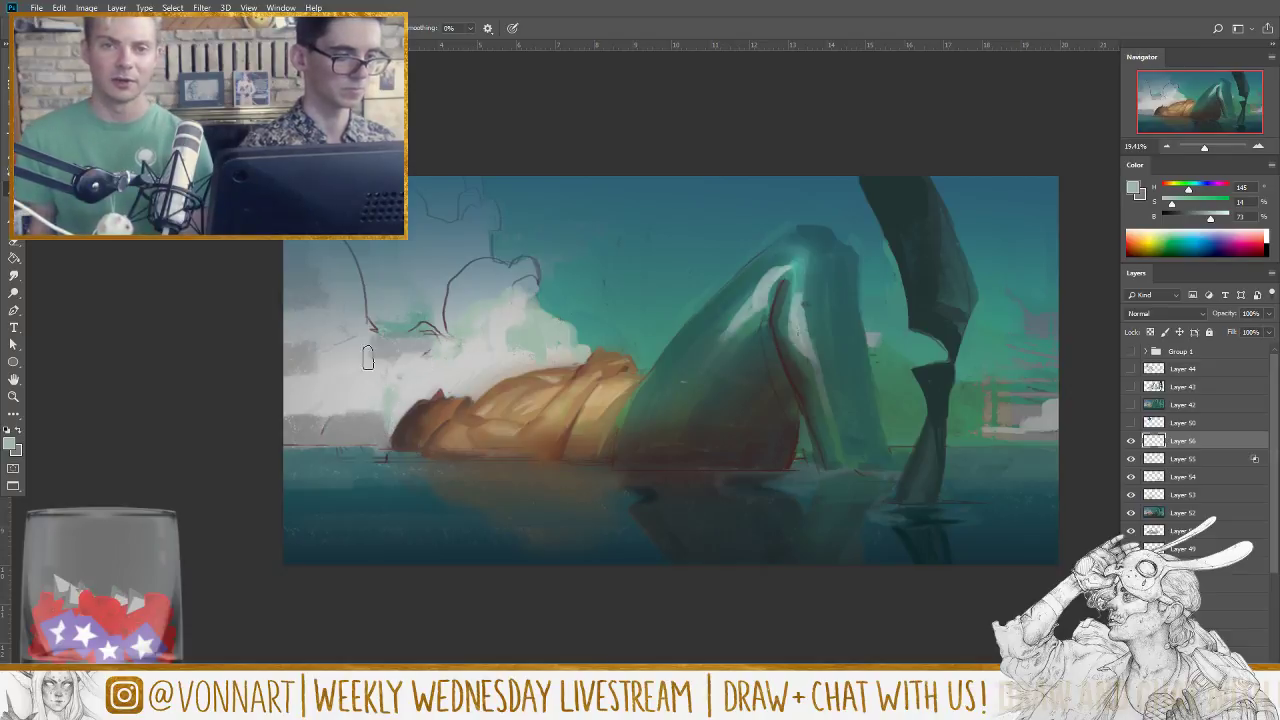
Step: Paint sampled teal water over the grey horizon on the left
{"action": "key", "text": "bracketright"}
{"action": "key", "text": "bracketright"}
{"action": "key", "text": "bracketright"}
{"action": "key", "text": "bracketright"}
{"action": "left_click", "coordinate": [304, 372], "text": "alt"}
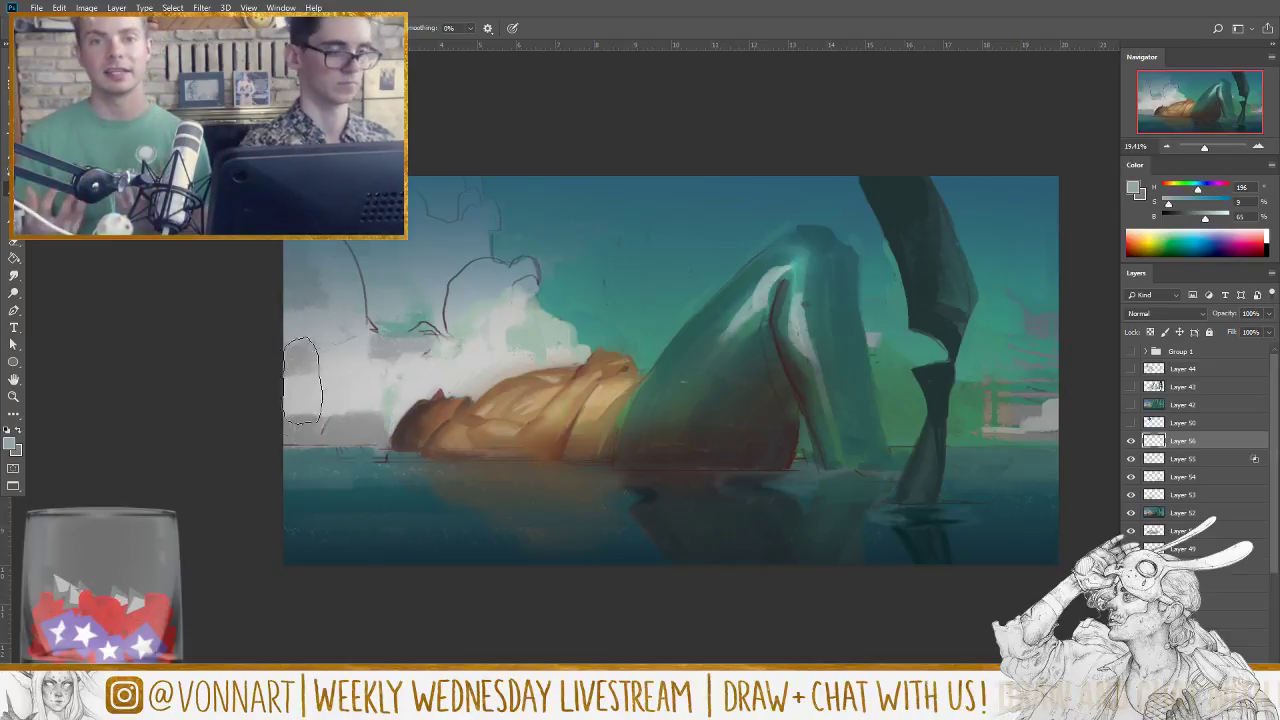
{"action": "left_click", "coordinate": [300, 402], "text": "alt"}
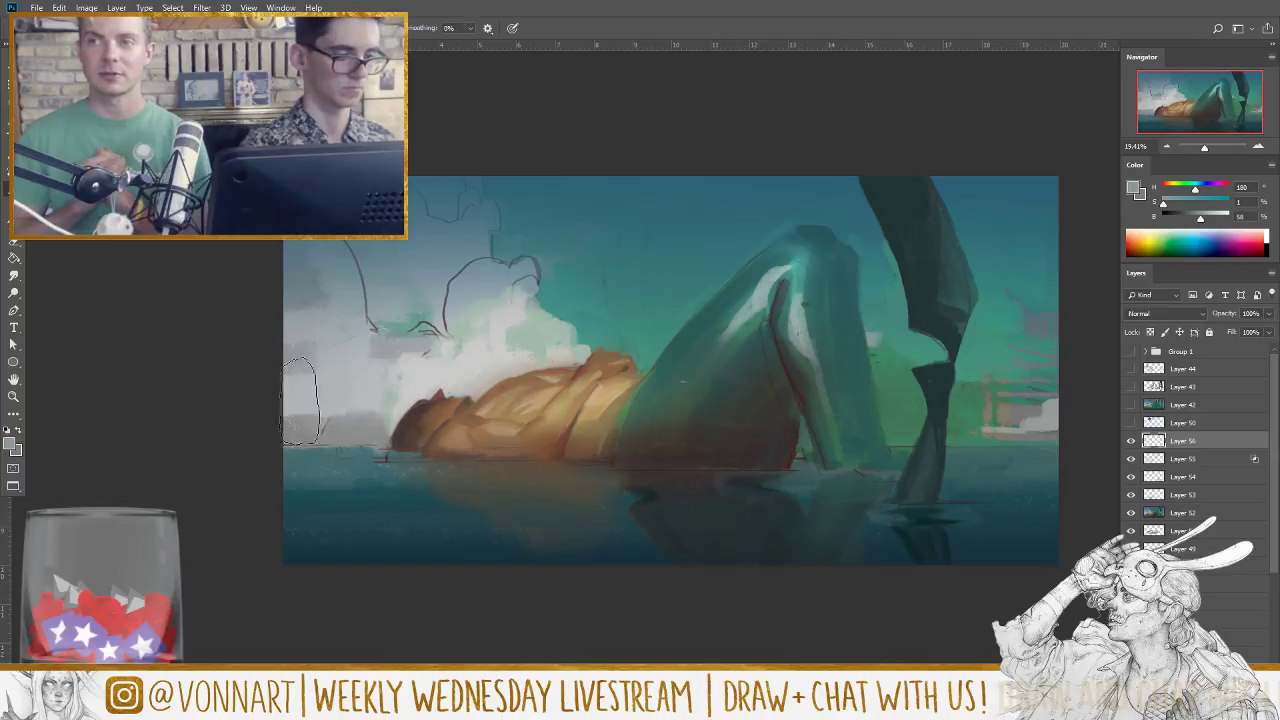
{"action": "key", "text": "bracketleft"}
{"action": "key", "text": "bracketleft"}
{"action": "key", "text": "bracketleft"}
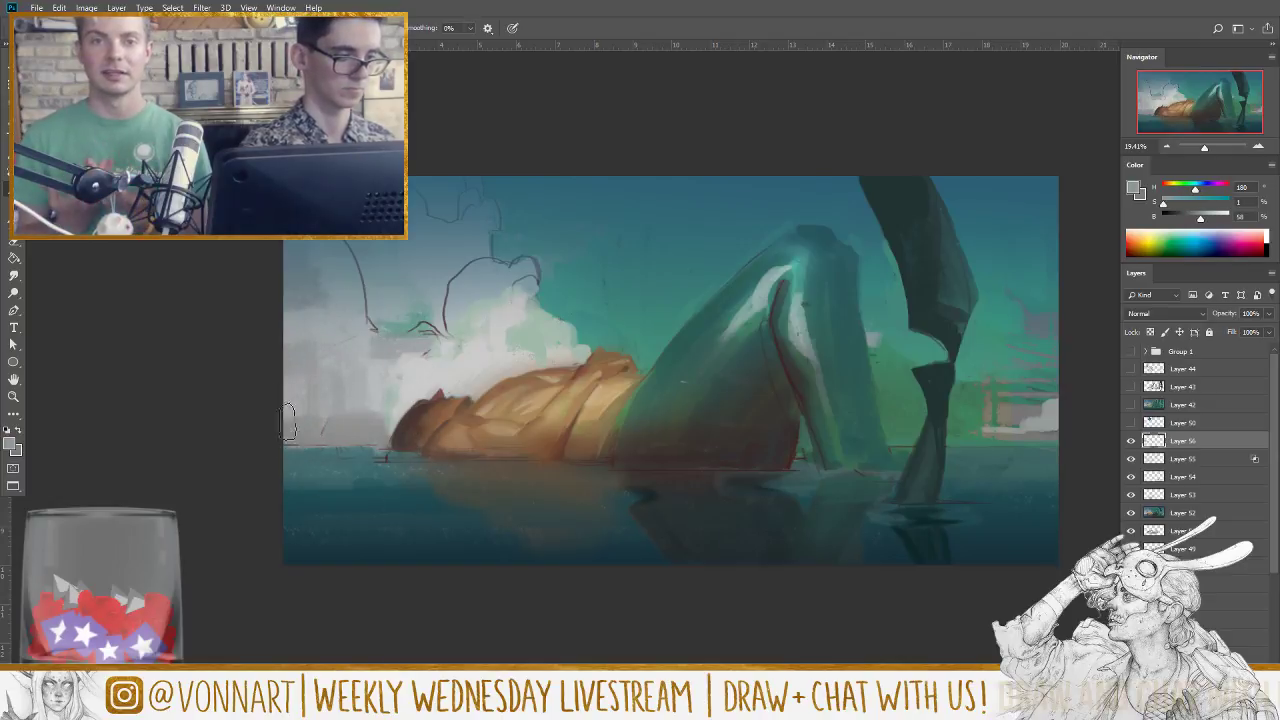
{"action": "left_click", "coordinate": [340, 456], "text": "alt"}
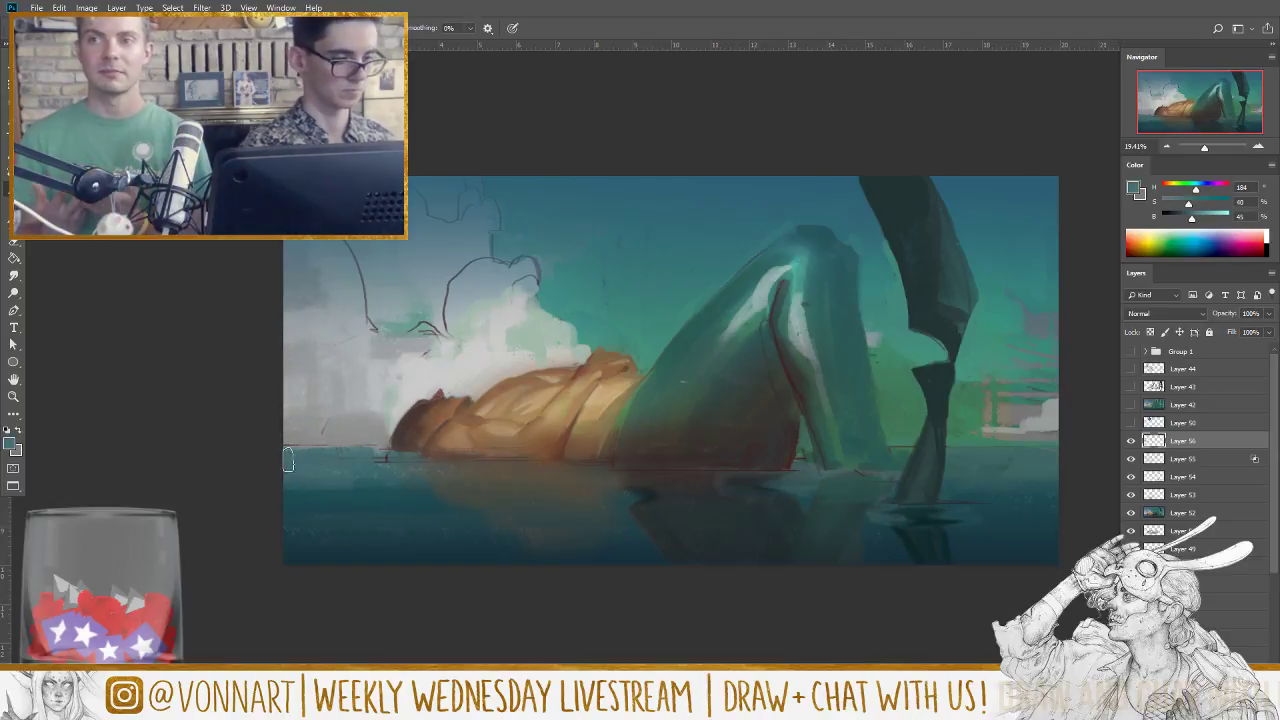
{"action": "left_click_drag", "start_coordinate": [287, 460], "coordinate": [370, 458]}
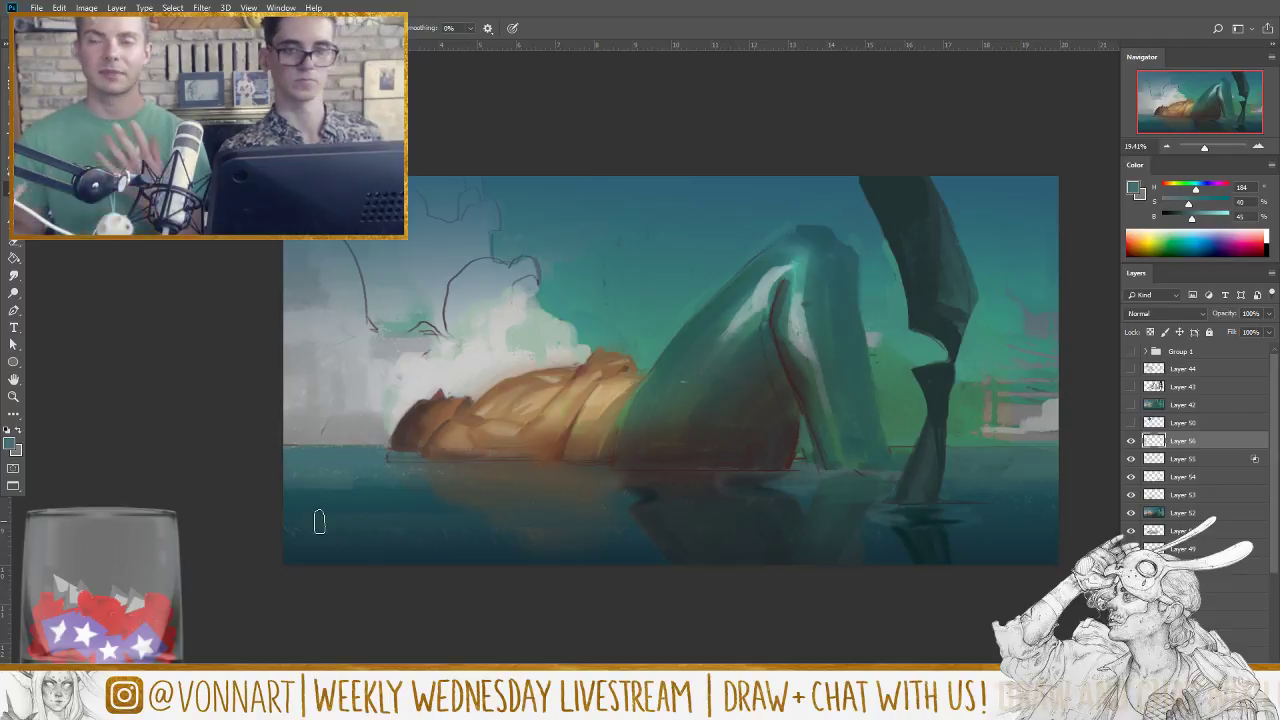
Step: Extend the white cloud upward at its upper-left edge, then sample a mid teal
{"action": "left_click", "coordinate": [465, 355], "text": "alt"}
{"action": "mouse_move", "coordinate": [435, 322]}
{"action": "left_mouse_down"}
{"action": "mouse_move", "coordinate": [446, 290]}
{"action": "mouse_move", "coordinate": [416, 302]}
{"action": "mouse_move", "coordinate": [432, 298]}
{"action": "left_mouse_up"}
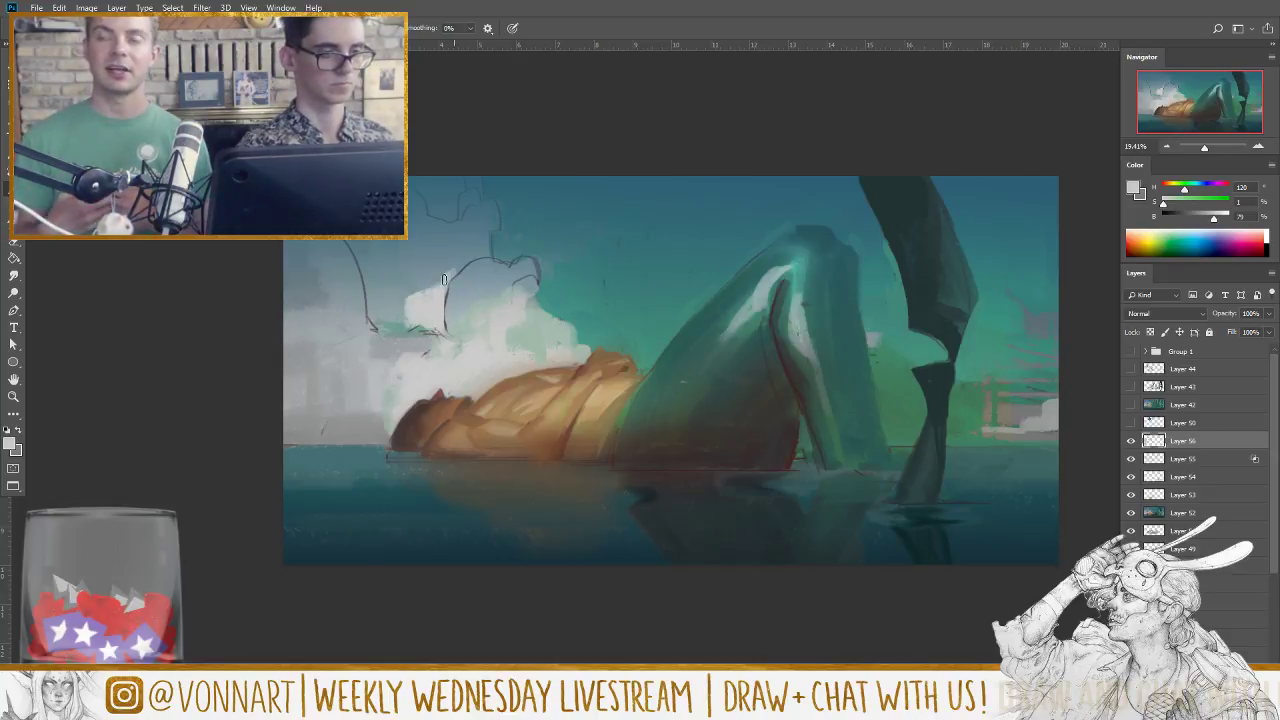
{"action": "left_click_drag", "start_coordinate": [395, 293], "coordinate": [452, 262]}
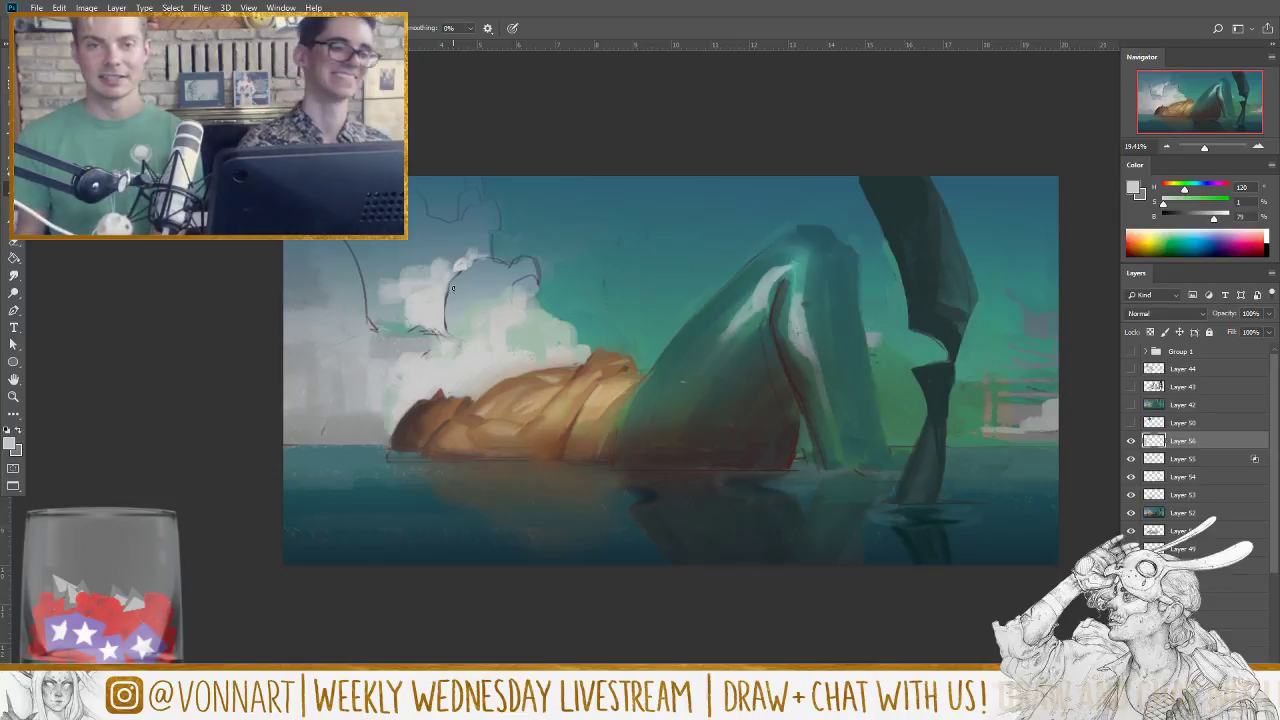
{"action": "left_click", "coordinate": [507, 215], "text": "alt"}
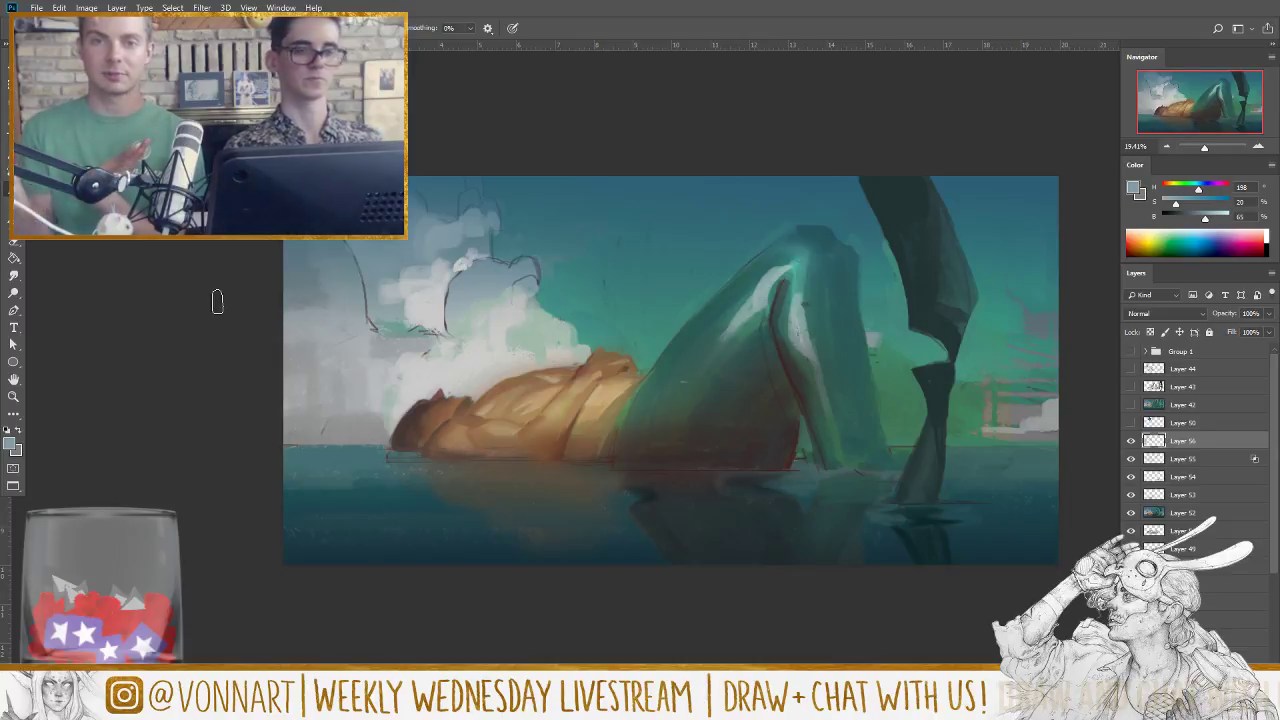
{"action": "left_click", "coordinate": [562, 305], "text": "alt"}
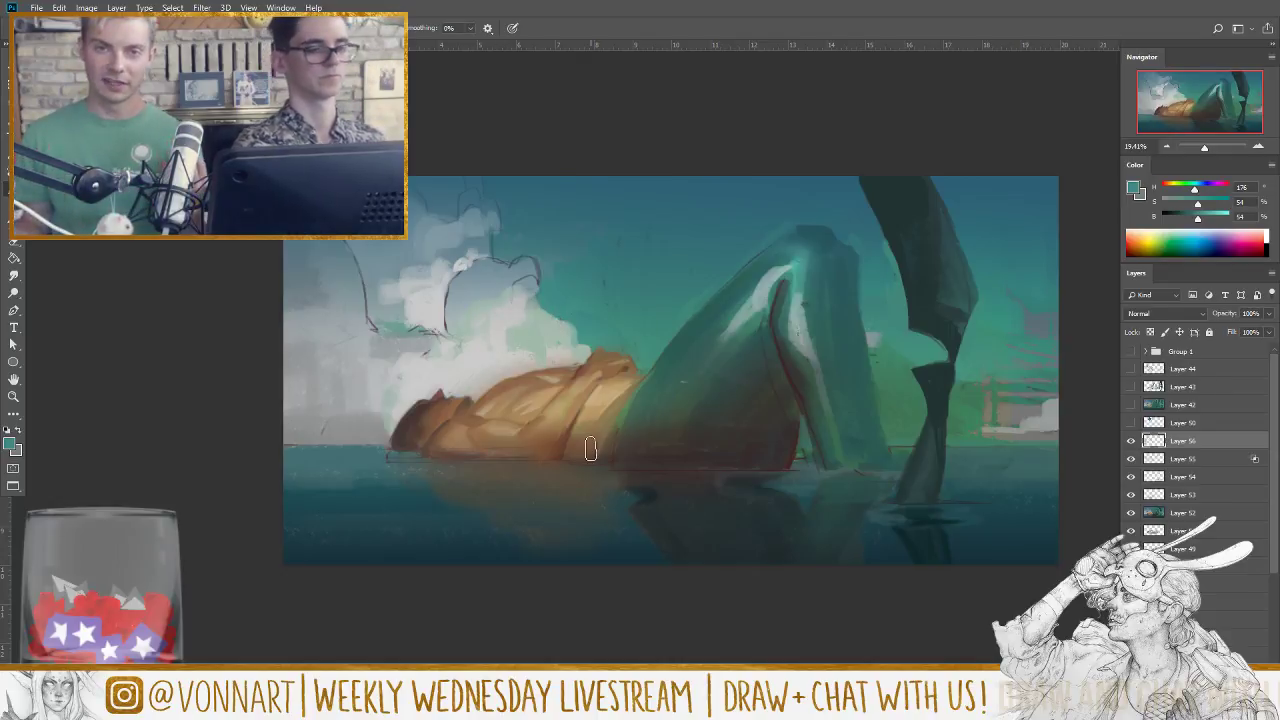
Step: On new Layer 57, paint teal over the white clouds and the canvas's left edge
{"action": "key", "text": "ctrl+shift+alt+n"}
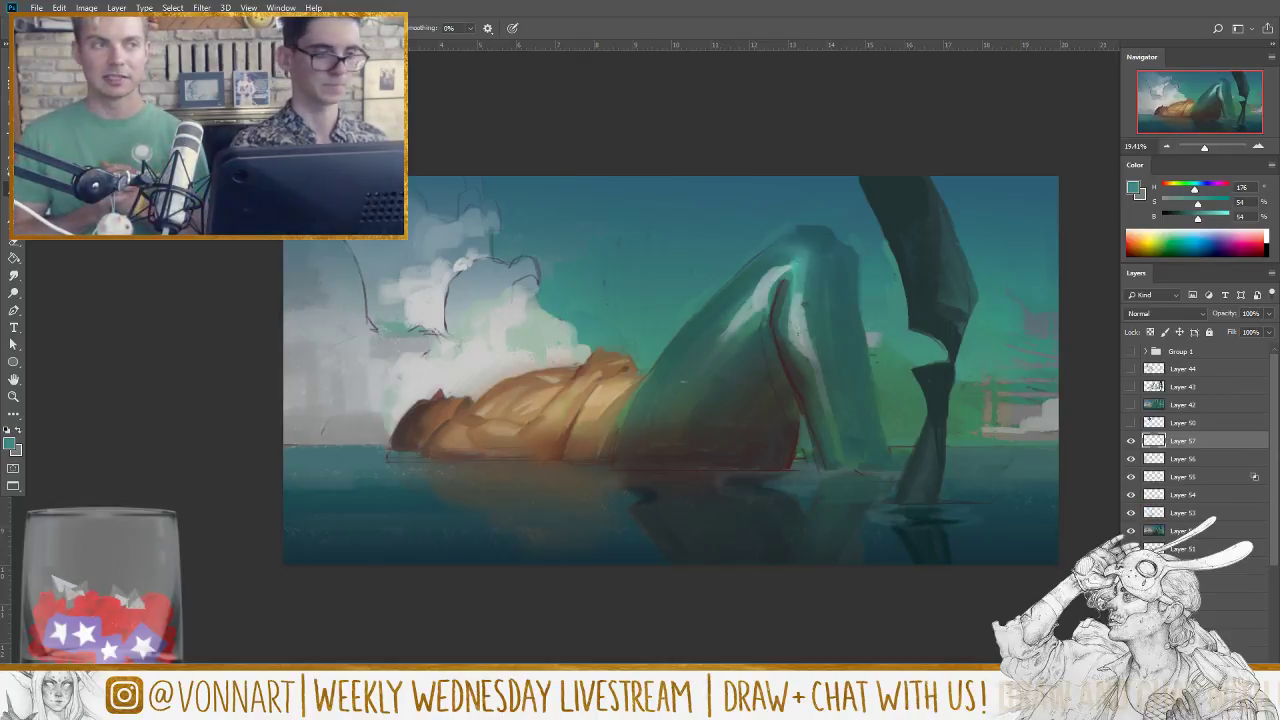
{"action": "mouse_move", "coordinate": [313, 365]}
{"action": "left_mouse_down"}
{"action": "mouse_move", "coordinate": [287, 374]}
{"action": "mouse_move", "coordinate": [311, 361]}
{"action": "left_mouse_up"}
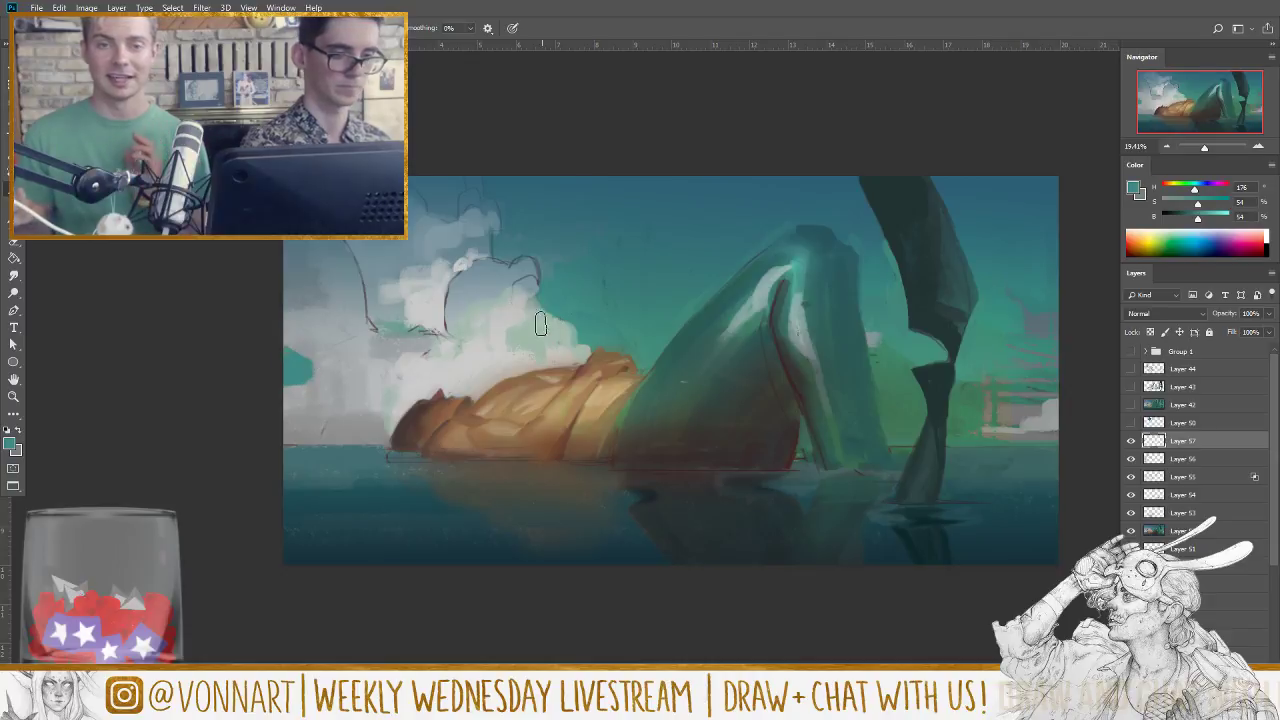
{"action": "mouse_move", "coordinate": [532, 348]}
{"action": "left_mouse_down"}
{"action": "mouse_move", "coordinate": [484, 309]}
{"action": "mouse_move", "coordinate": [516, 301]}
{"action": "mouse_move", "coordinate": [505, 322]}
{"action": "mouse_move", "coordinate": [522, 332]}
{"action": "mouse_move", "coordinate": [522, 257]}
{"action": "mouse_move", "coordinate": [521, 289]}
{"action": "mouse_move", "coordinate": [573, 332]}
{"action": "mouse_move", "coordinate": [528, 310]}
{"action": "mouse_move", "coordinate": [579, 346]}
{"action": "mouse_move", "coordinate": [539, 322]}
{"action": "mouse_move", "coordinate": [574, 342]}
{"action": "mouse_move", "coordinate": [578, 386]}
{"action": "left_mouse_up"}
{"action": "mouse_move", "coordinate": [472, 258]}
{"action": "left_mouse_down"}
{"action": "mouse_move", "coordinate": [468, 272]}
{"action": "mouse_move", "coordinate": [537, 270]}
{"action": "left_mouse_up"}
Step: Paint white mist along the right horizon beyond the rock, then layer pale grey over it
{"action": "left_click", "coordinate": [531, 233], "text": "alt"}
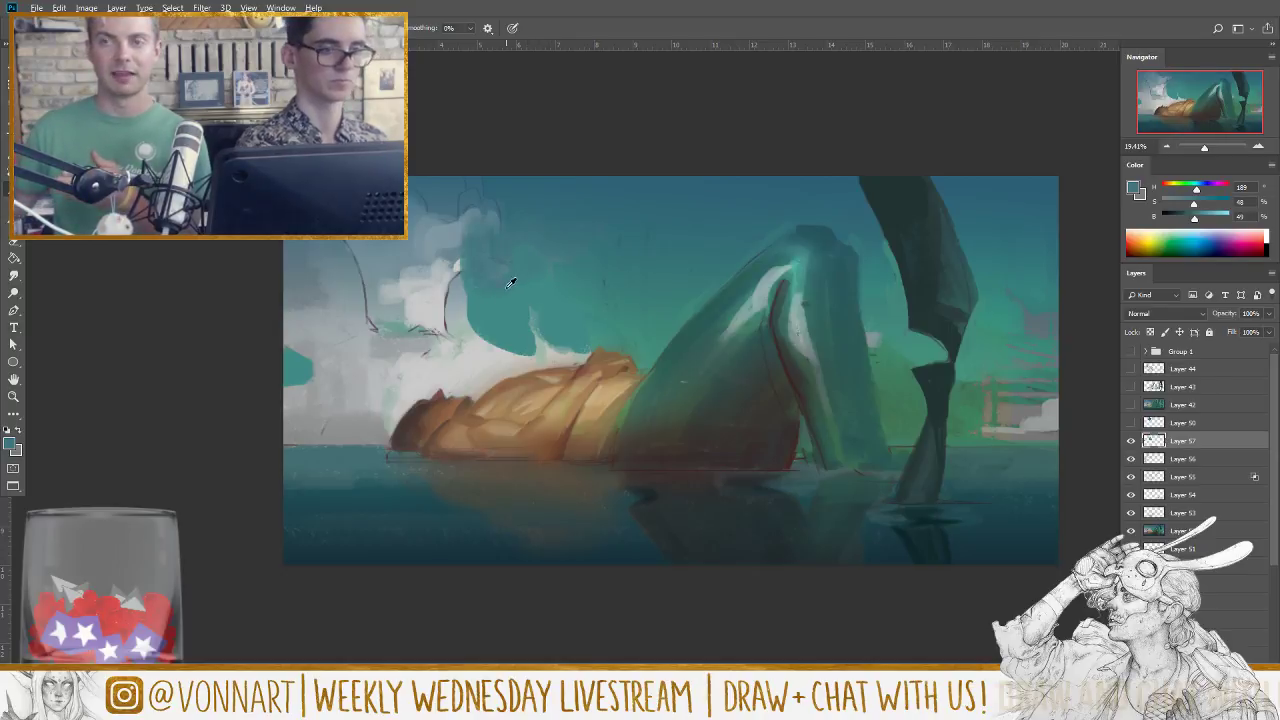
{"action": "left_click", "coordinate": [514, 248], "text": "alt"}
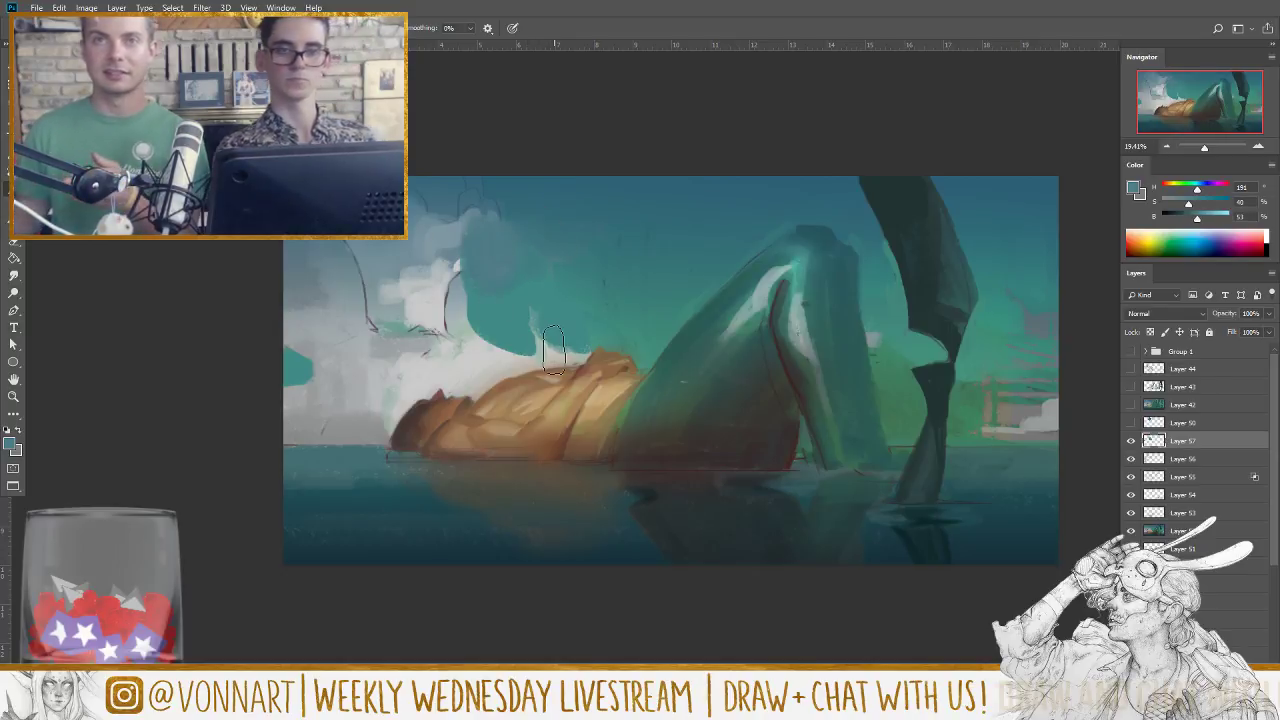
{"action": "left_click", "coordinate": [460, 300], "text": "alt"}
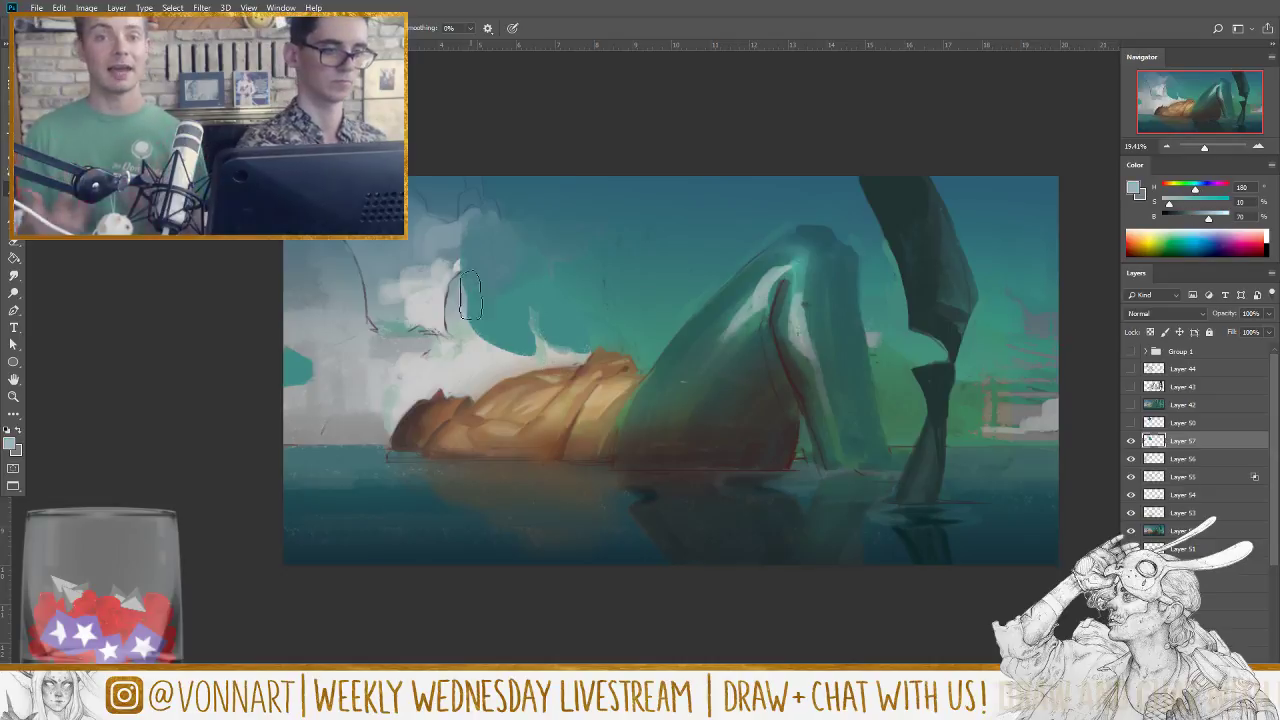
{"action": "left_click", "coordinate": [400, 262], "text": "alt"}
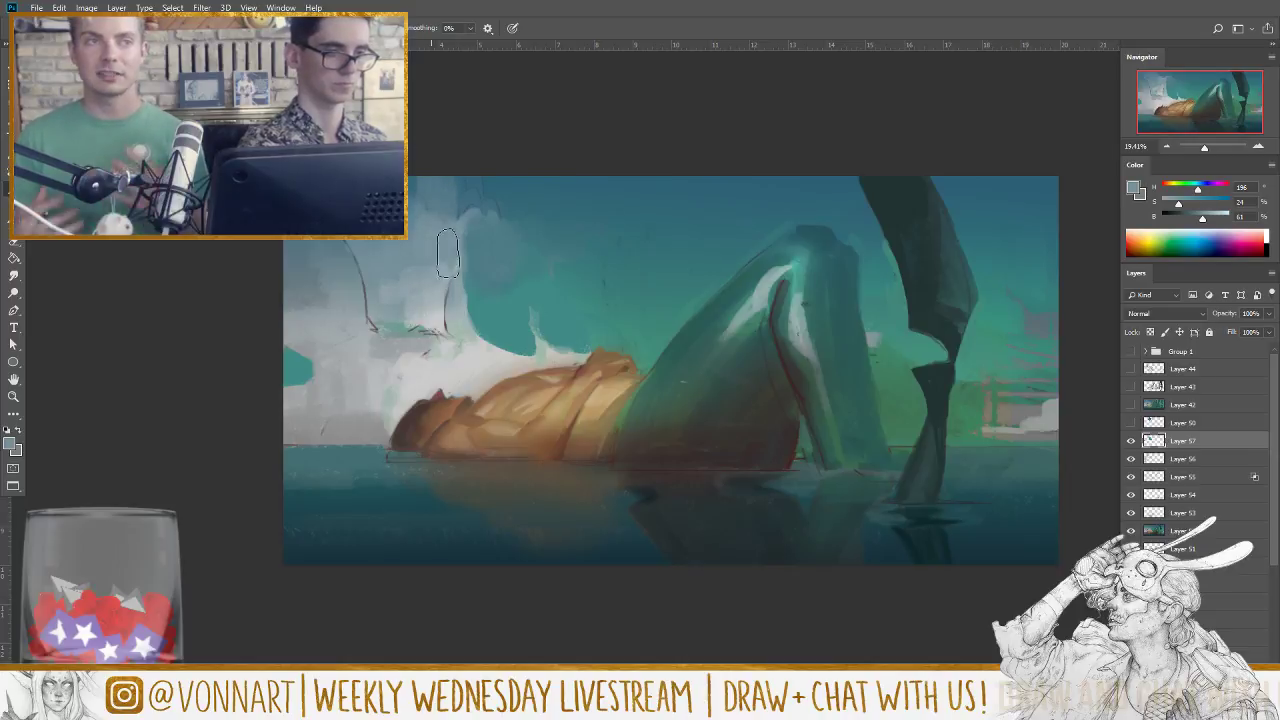
{"action": "key", "text": "["}
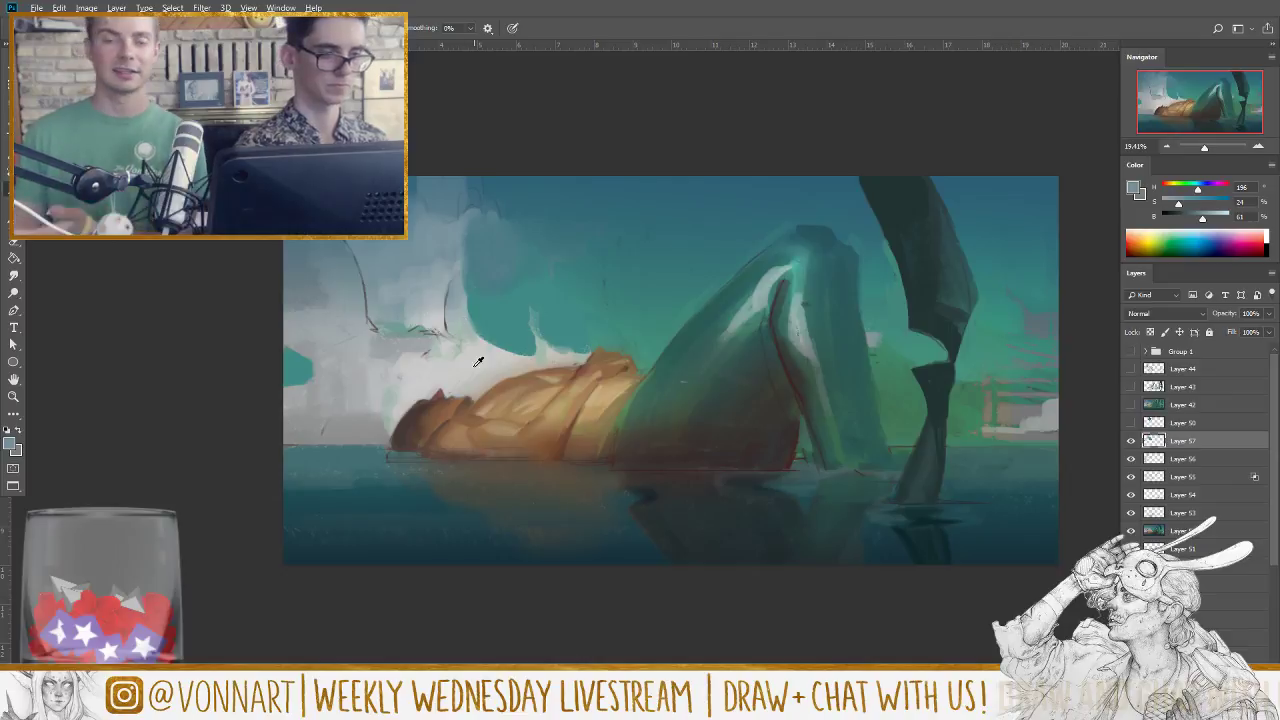
{"action": "left_click", "coordinate": [365, 262], "text": "alt"}
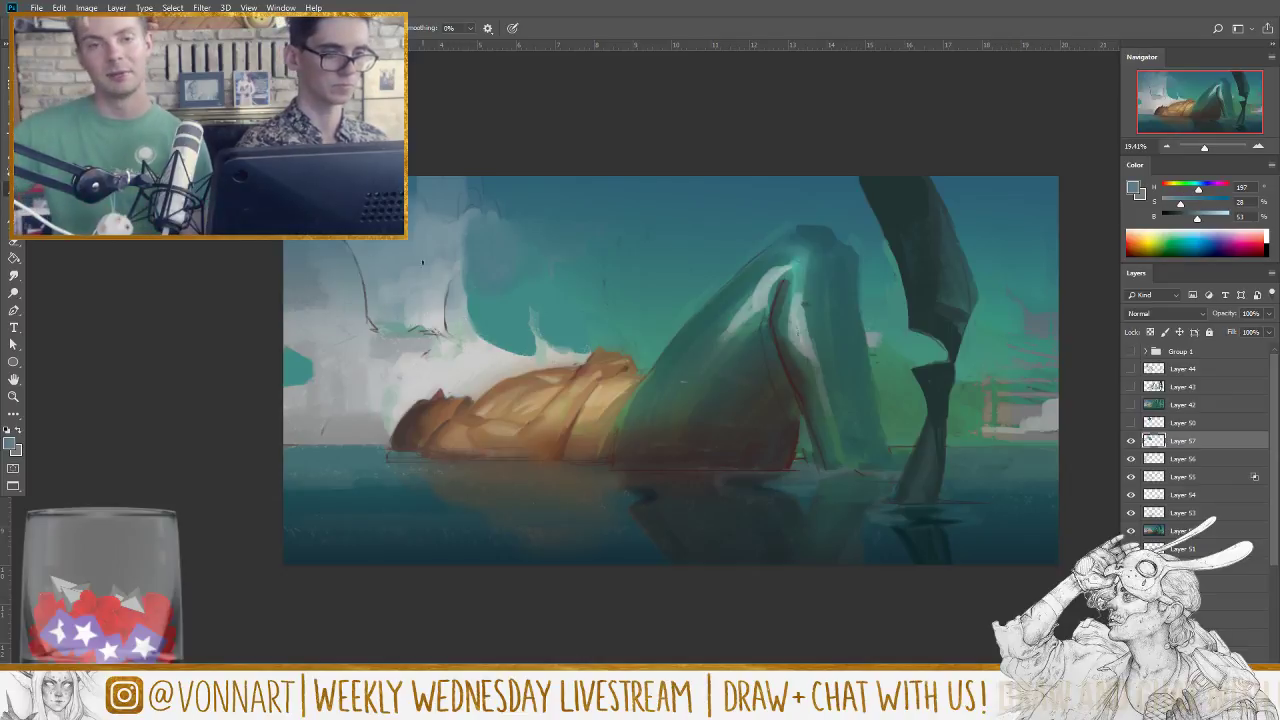
{"action": "key", "text": "]"}
{"action": "key", "text": "]"}
{"action": "key", "text": "]"}
{"action": "key", "text": "]"}
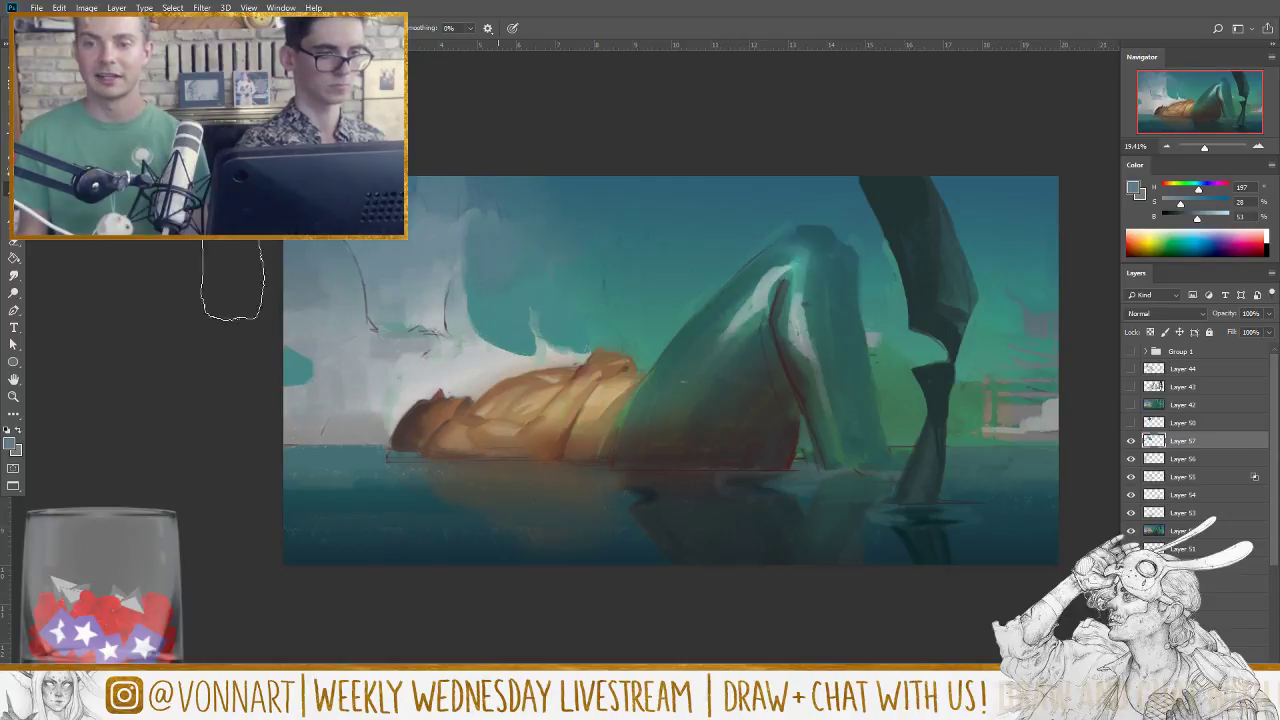
{"action": "left_click", "coordinate": [503, 354], "text": "alt"}
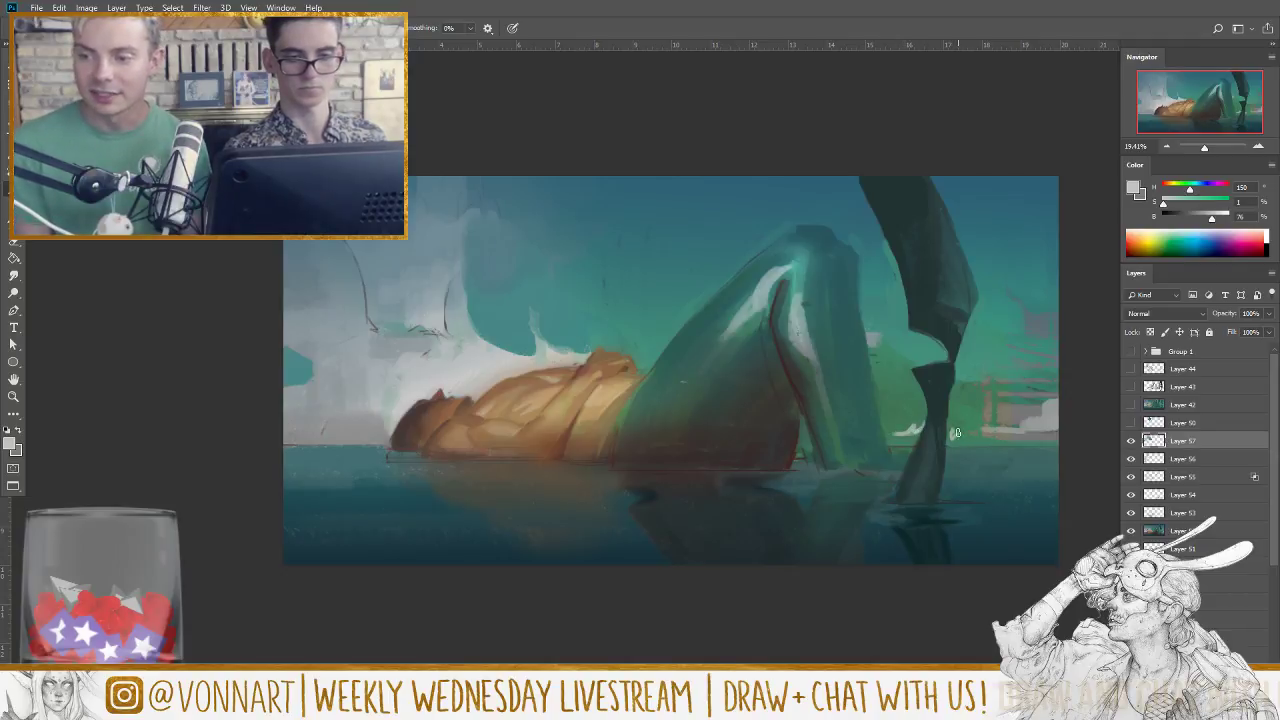
{"action": "mouse_move", "coordinate": [955, 432]}
{"action": "left_mouse_down"}
{"action": "mouse_move", "coordinate": [995, 435]}
{"action": "mouse_move", "coordinate": [1020, 412]}
{"action": "mouse_move", "coordinate": [1013, 429]}
{"action": "mouse_move", "coordinate": [1065, 392]}
{"action": "left_mouse_up"}
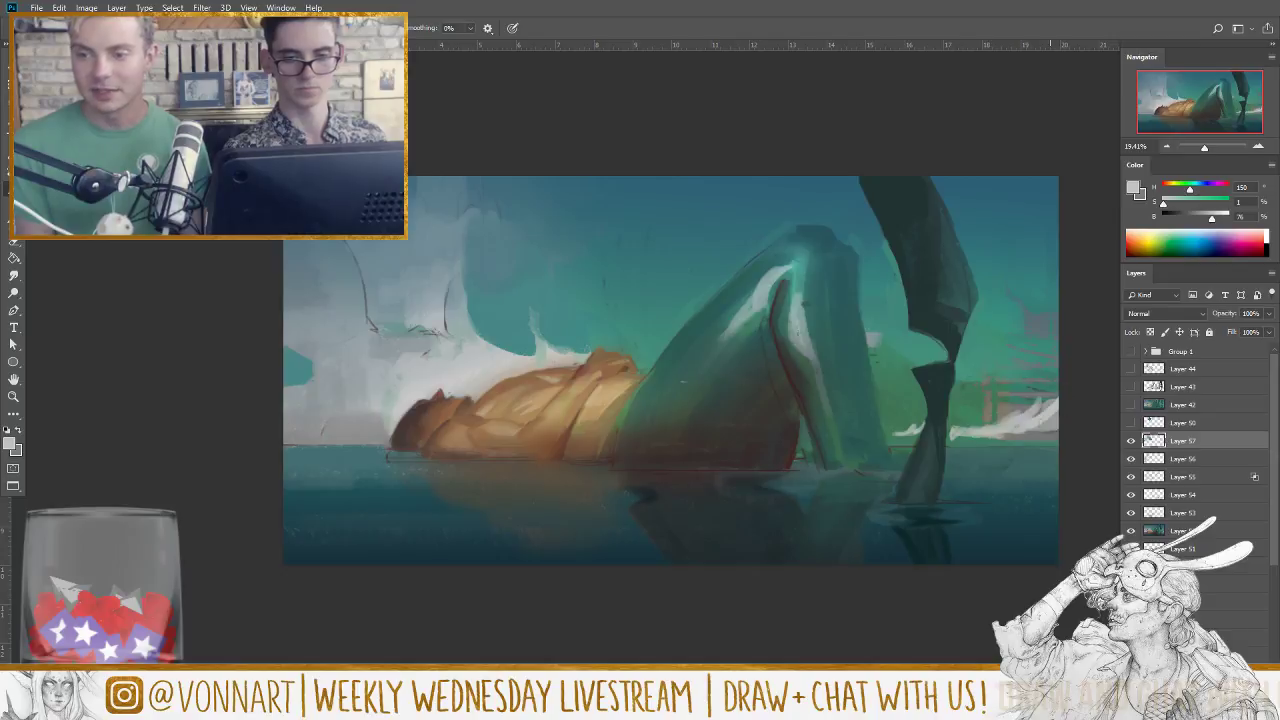
{"action": "left_click", "coordinate": [1058, 408], "text": "alt"}
{"action": "mouse_move", "coordinate": [980, 436]}
{"action": "left_mouse_down"}
{"action": "mouse_move", "coordinate": [1034, 395]}
{"action": "mouse_move", "coordinate": [1032, 409]}
{"action": "mouse_move", "coordinate": [1066, 368]}
{"action": "left_mouse_up"}
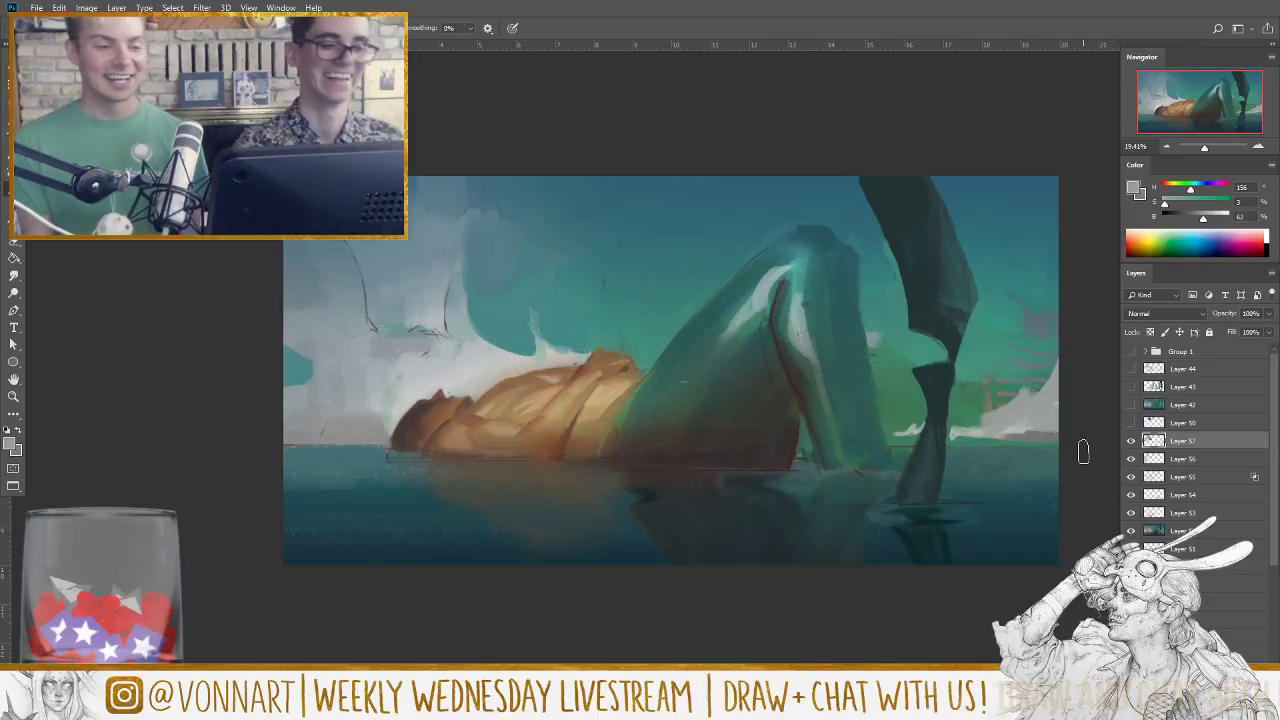
Step: Sample several pale teal sky tones, ending on a green from the painting
{"action": "left_click", "coordinate": [532, 317], "text": "alt"}
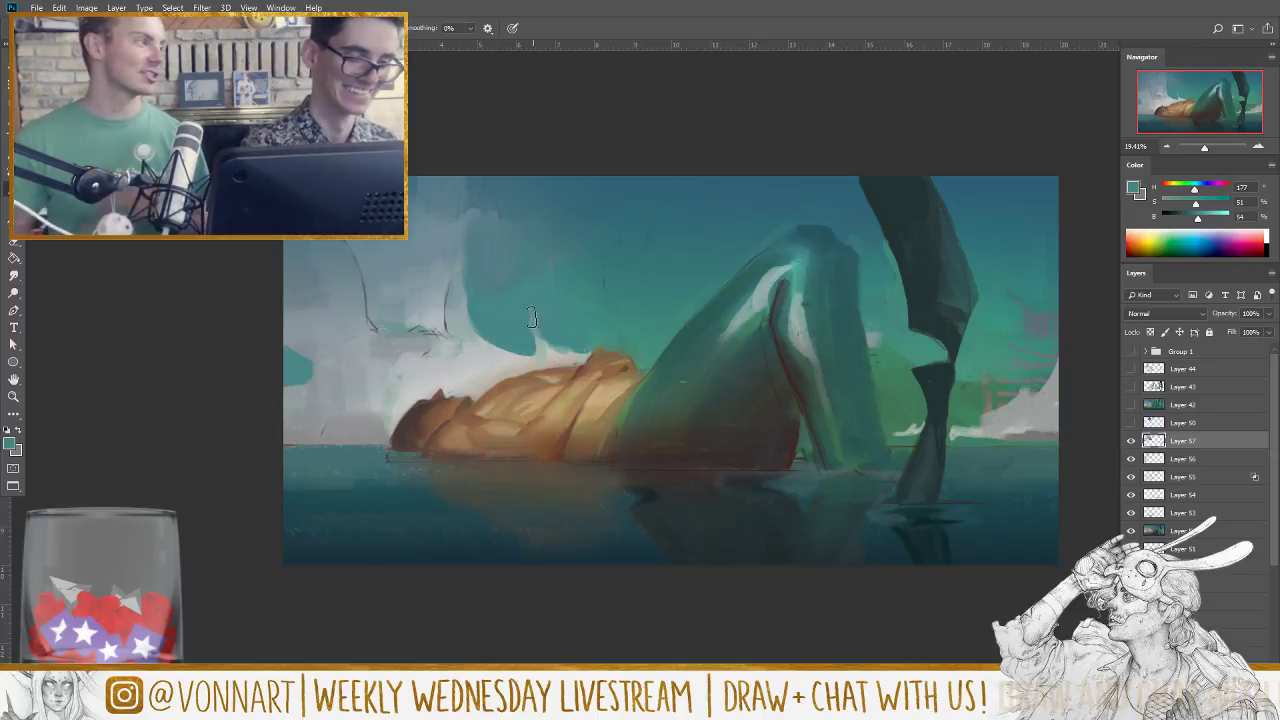
{"action": "left_click", "coordinate": [472, 316], "text": "alt"}
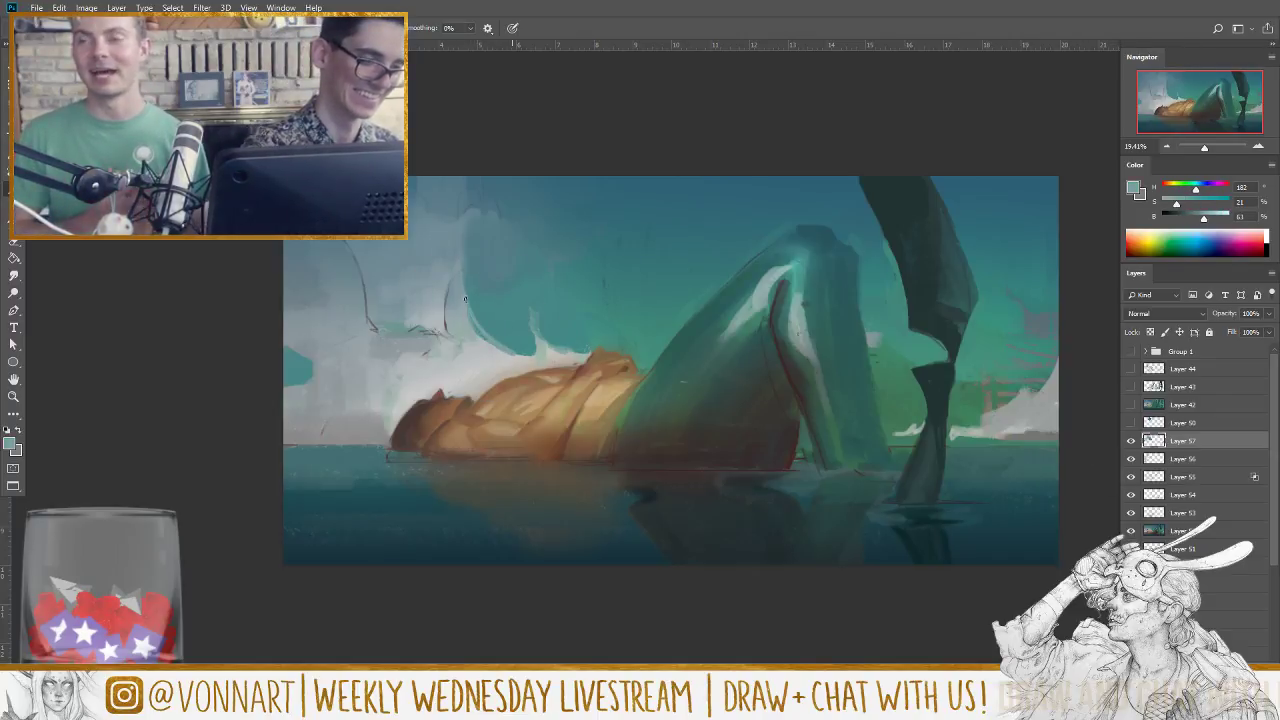
{"action": "left_click", "coordinate": [471, 318], "text": "alt"}
{"action": "left_click", "coordinate": [491, 352], "text": "alt"}
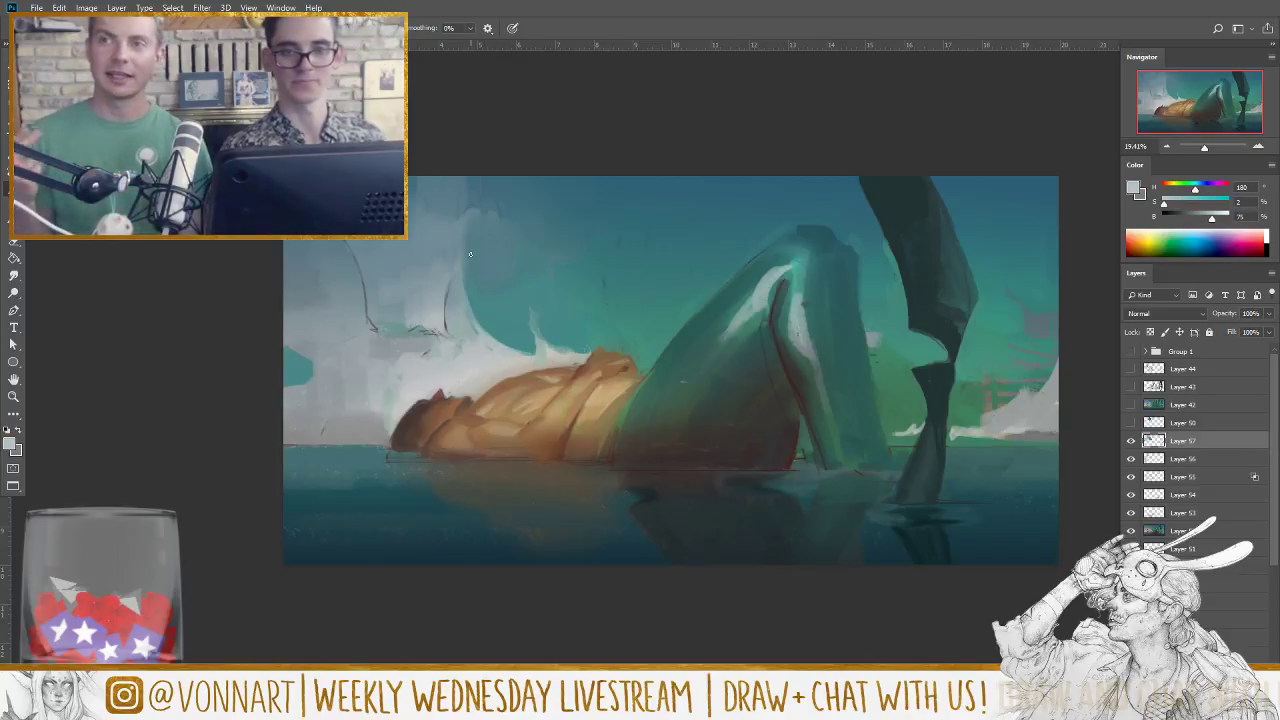
{"action": "left_click", "coordinate": [992, 413], "text": "alt"}
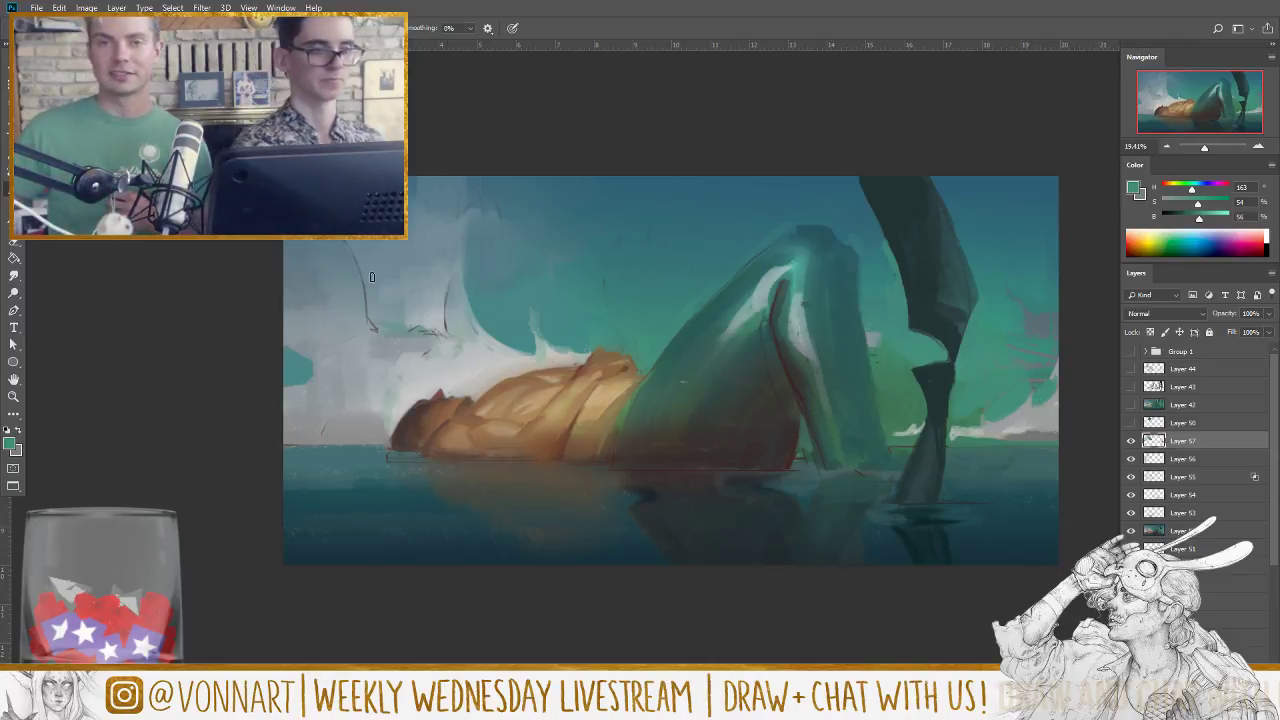
Step: Paint pale grey-teal cloud streaks across the upper-left sky
{"action": "left_click", "coordinate": [414, 281], "text": "alt"}
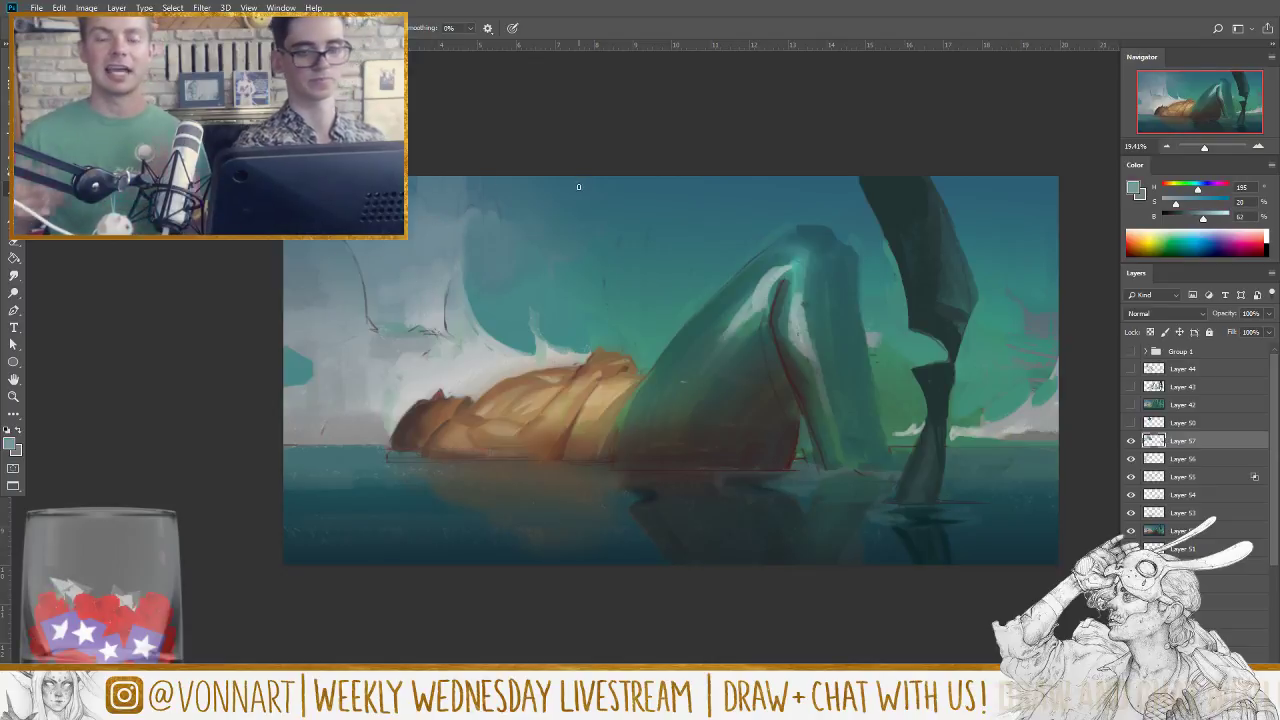
{"action": "left_click_drag", "start_coordinate": [466, 223], "coordinate": [588, 219]}
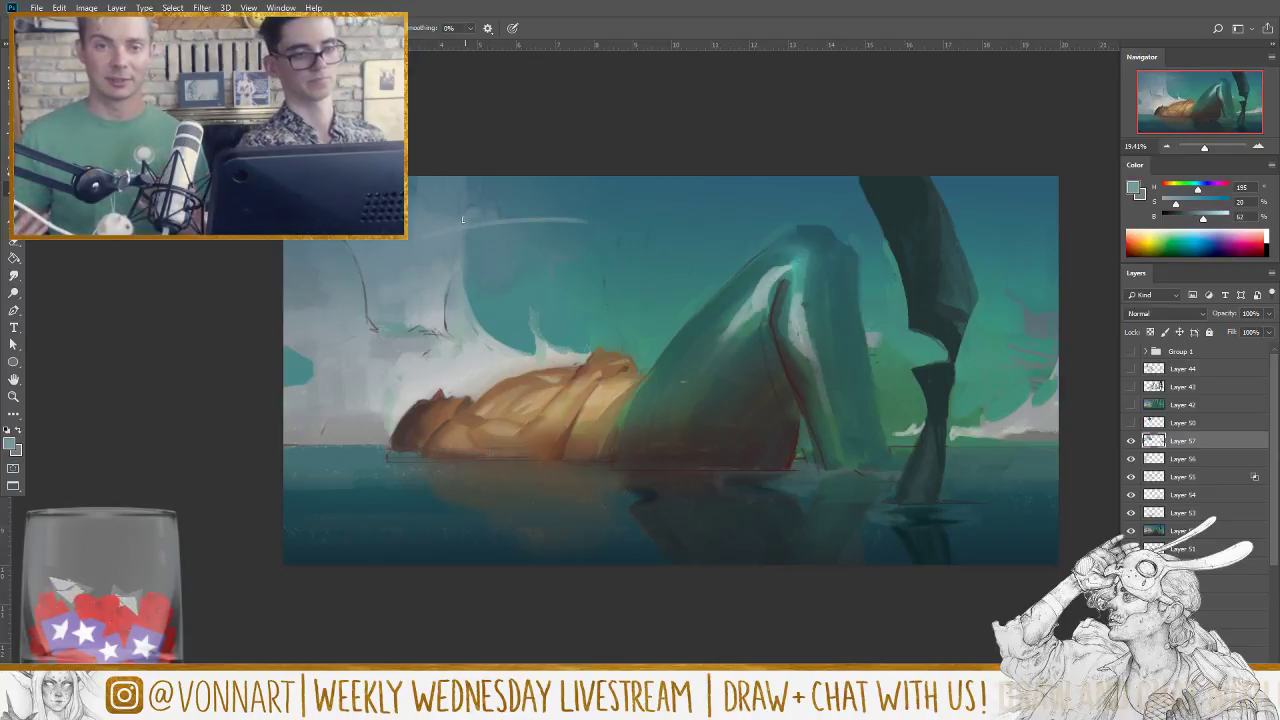
{"action": "mouse_move", "coordinate": [476, 214]}
{"action": "left_mouse_down"}
{"action": "mouse_move", "coordinate": [492, 208]}
{"action": "mouse_move", "coordinate": [478, 218]}
{"action": "left_mouse_up"}
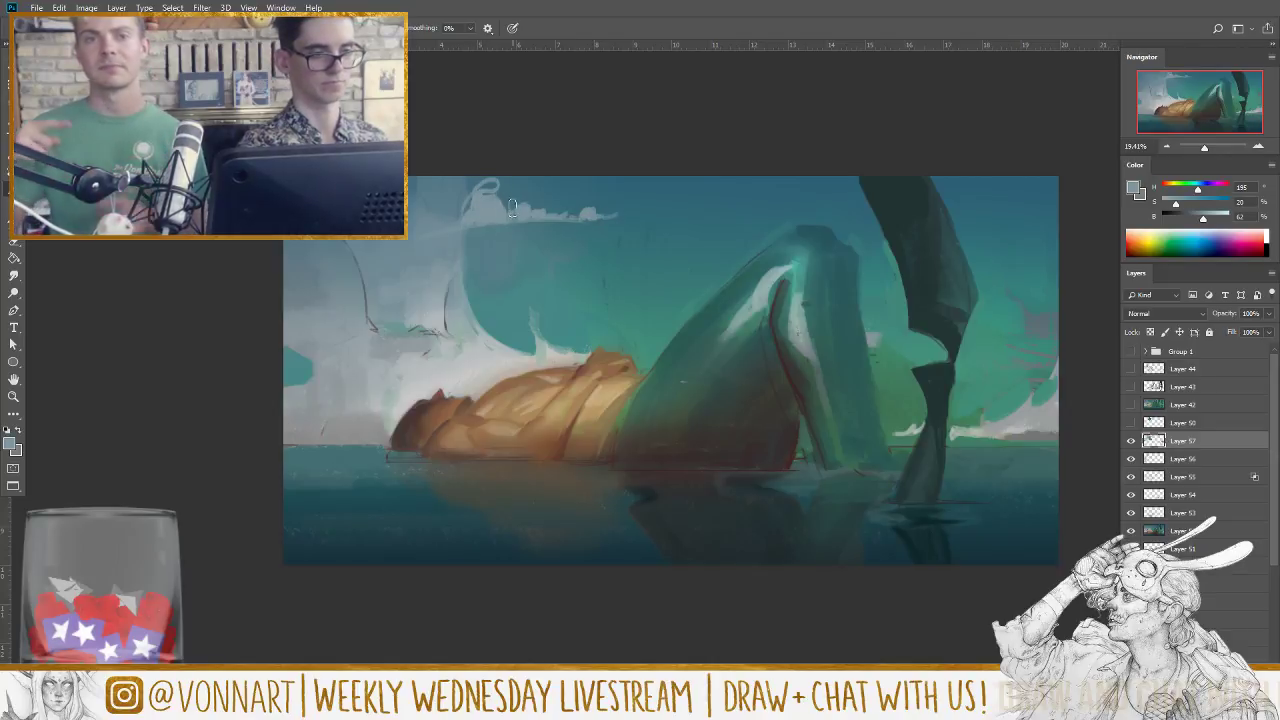
{"action": "mouse_move", "coordinate": [511, 207]}
{"action": "left_mouse_down"}
{"action": "mouse_move", "coordinate": [464, 195]}
{"action": "mouse_move", "coordinate": [499, 179]}
{"action": "mouse_move", "coordinate": [433, 221]}
{"action": "left_mouse_up"}
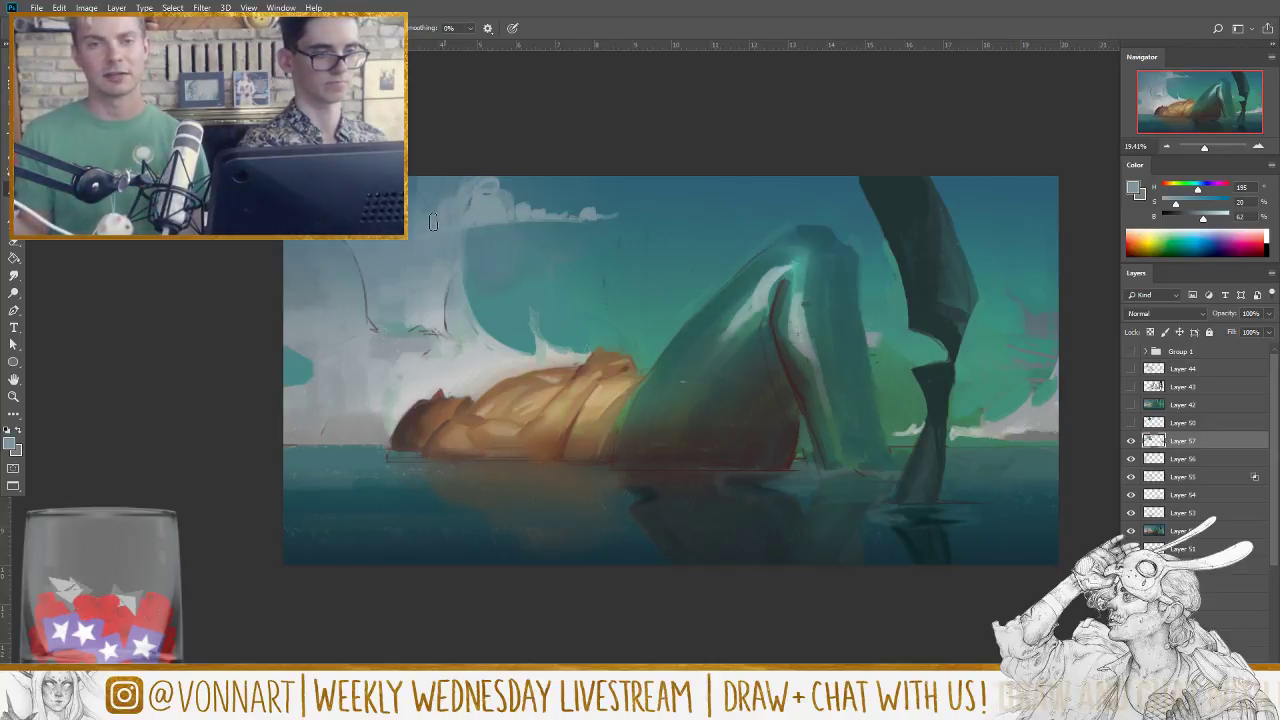
Step: Erase those strokes back to history, paint darker sky strokes, and erase their right part
{"action": "key", "text": "e"}
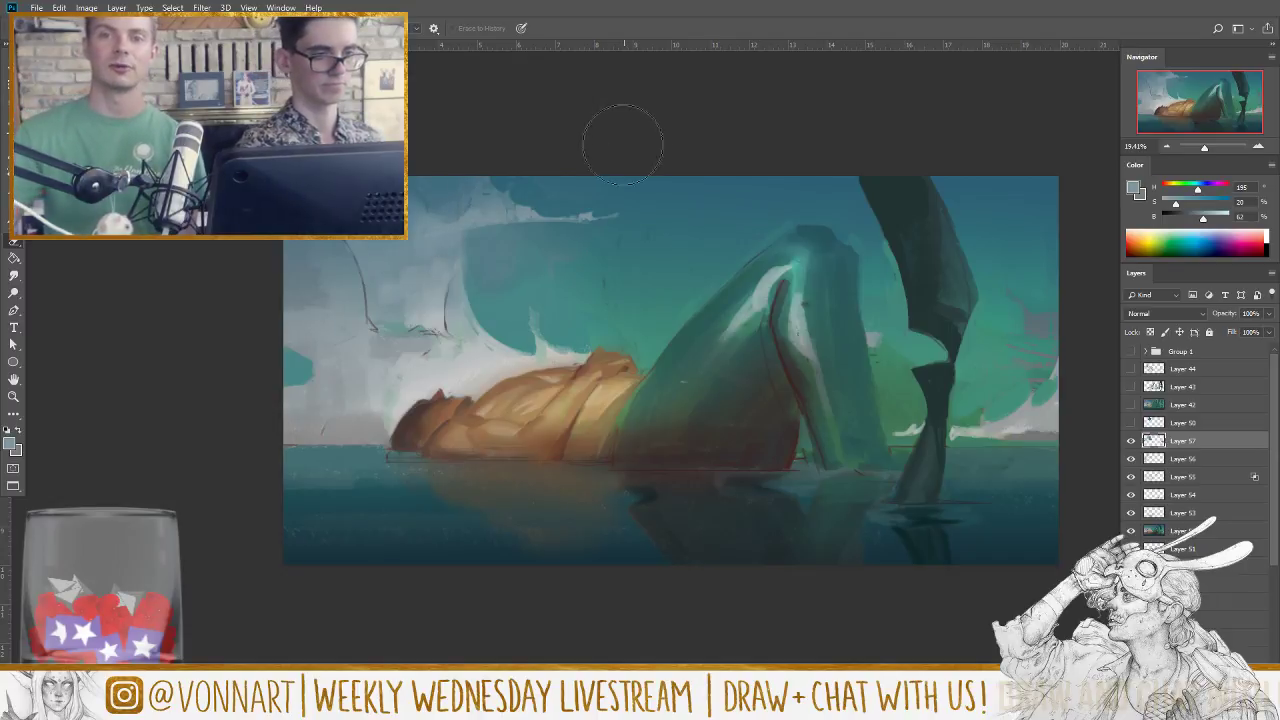
{"action": "key", "text": "b"}
{"action": "left_click", "coordinate": [632, 199], "text": "alt"}
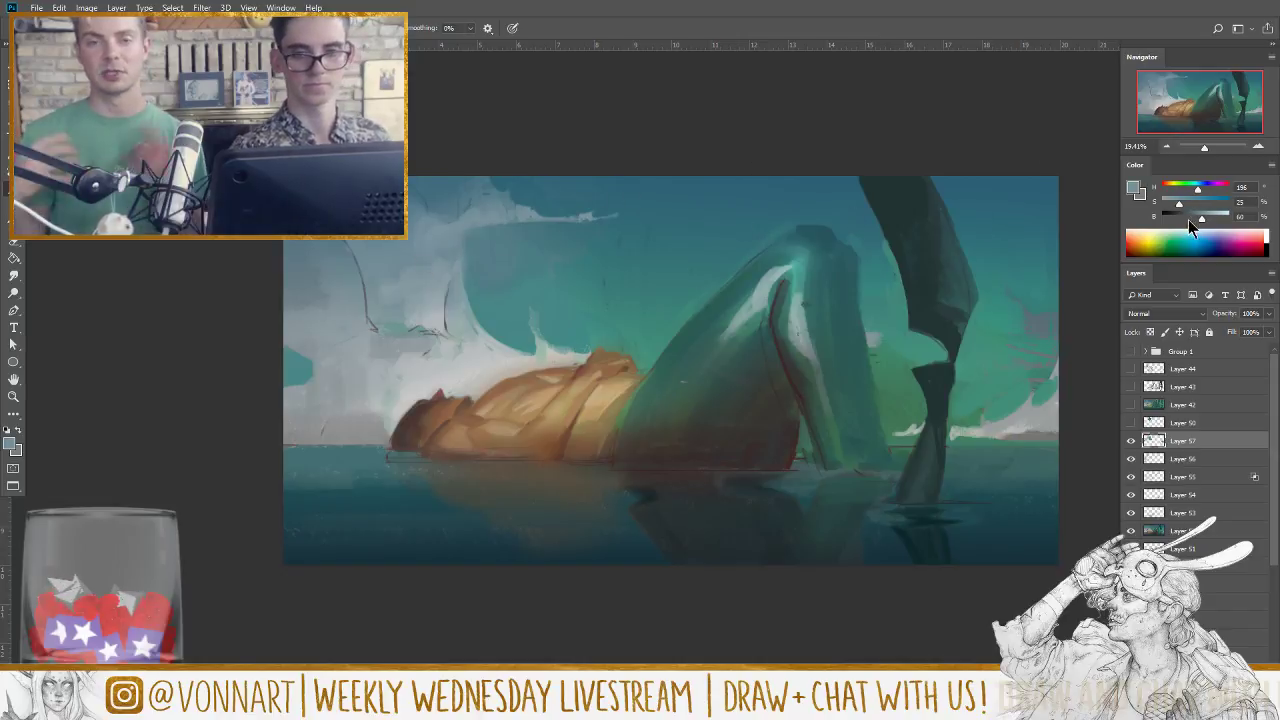
{"action": "left_click_drag", "start_coordinate": [1200, 218], "coordinate": [1185, 218]}
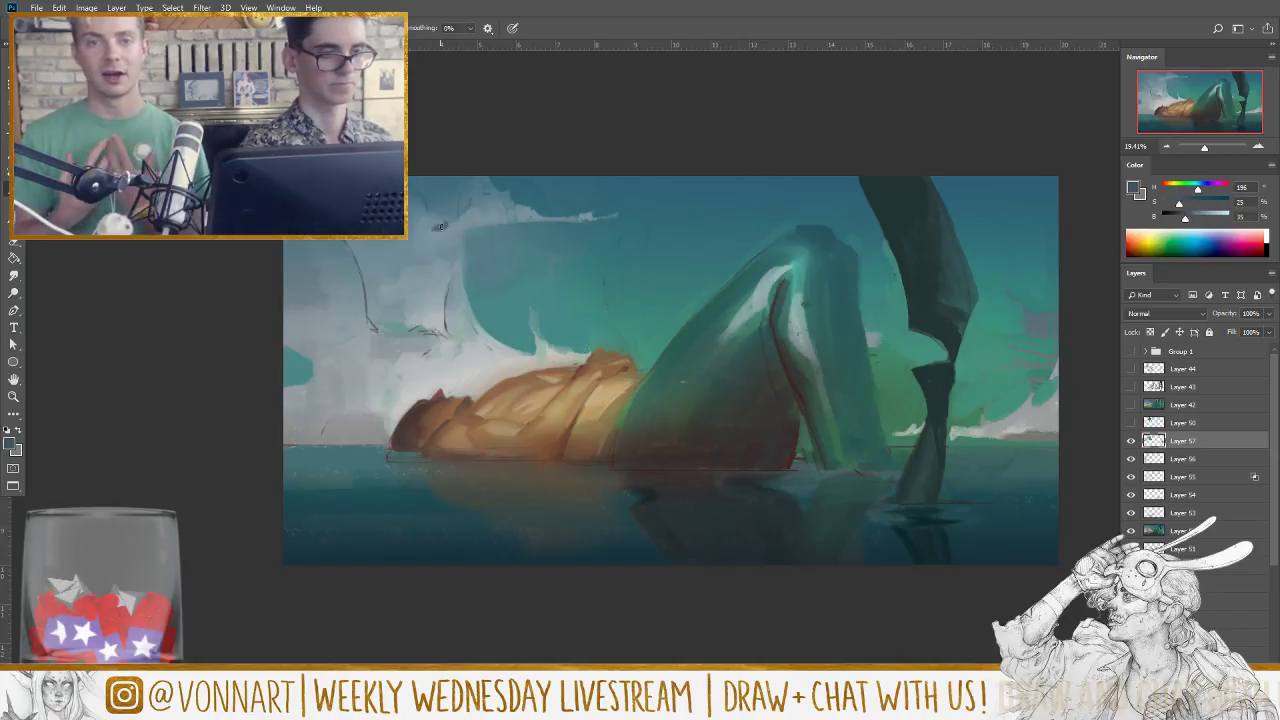
{"action": "mouse_move", "coordinate": [460, 215]}
{"action": "left_mouse_down"}
{"action": "mouse_move", "coordinate": [486, 198]}
{"action": "mouse_move", "coordinate": [441, 229]}
{"action": "mouse_move", "coordinate": [478, 224]}
{"action": "mouse_move", "coordinate": [453, 226]}
{"action": "mouse_move", "coordinate": [500, 196]}
{"action": "mouse_move", "coordinate": [517, 219]}
{"action": "mouse_move", "coordinate": [491, 216]}
{"action": "mouse_move", "coordinate": [644, 229]}
{"action": "mouse_move", "coordinate": [547, 221]}
{"action": "mouse_move", "coordinate": [634, 216]}
{"action": "left_mouse_up"}
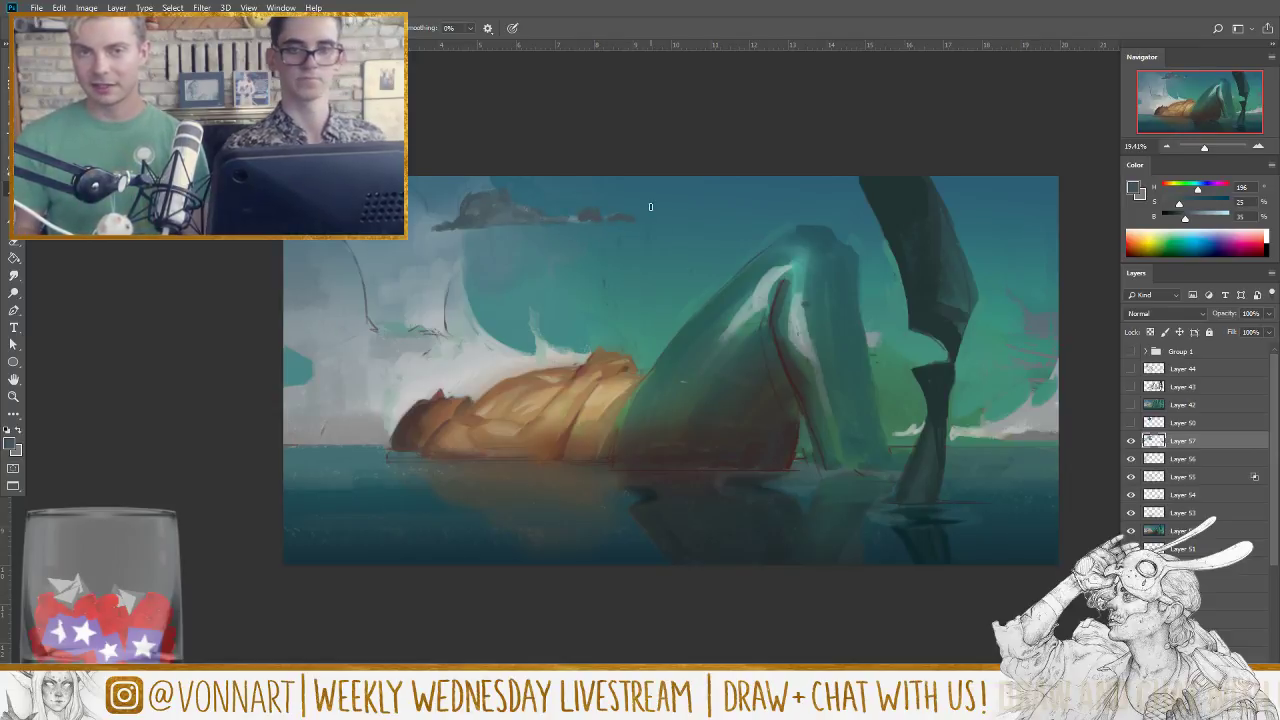
{"action": "key", "text": "e"}
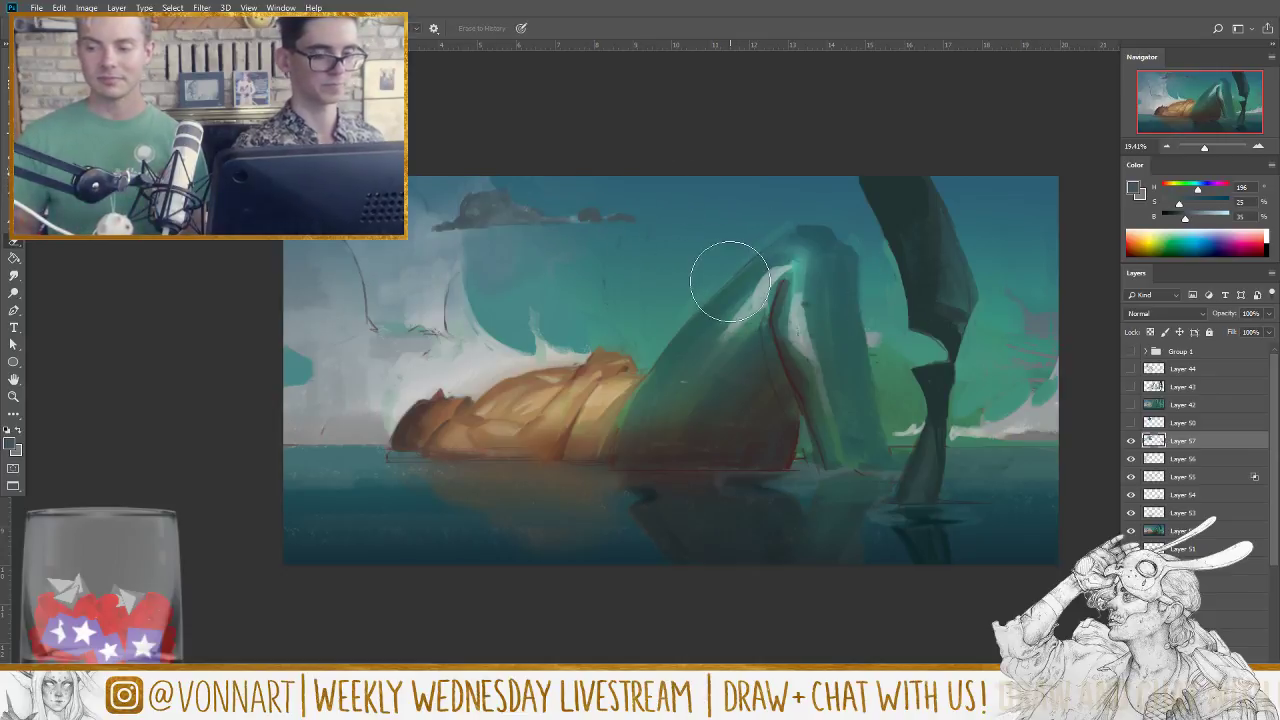
{"action": "left_click_drag", "start_coordinate": [623, 214], "coordinate": [551, 214]}
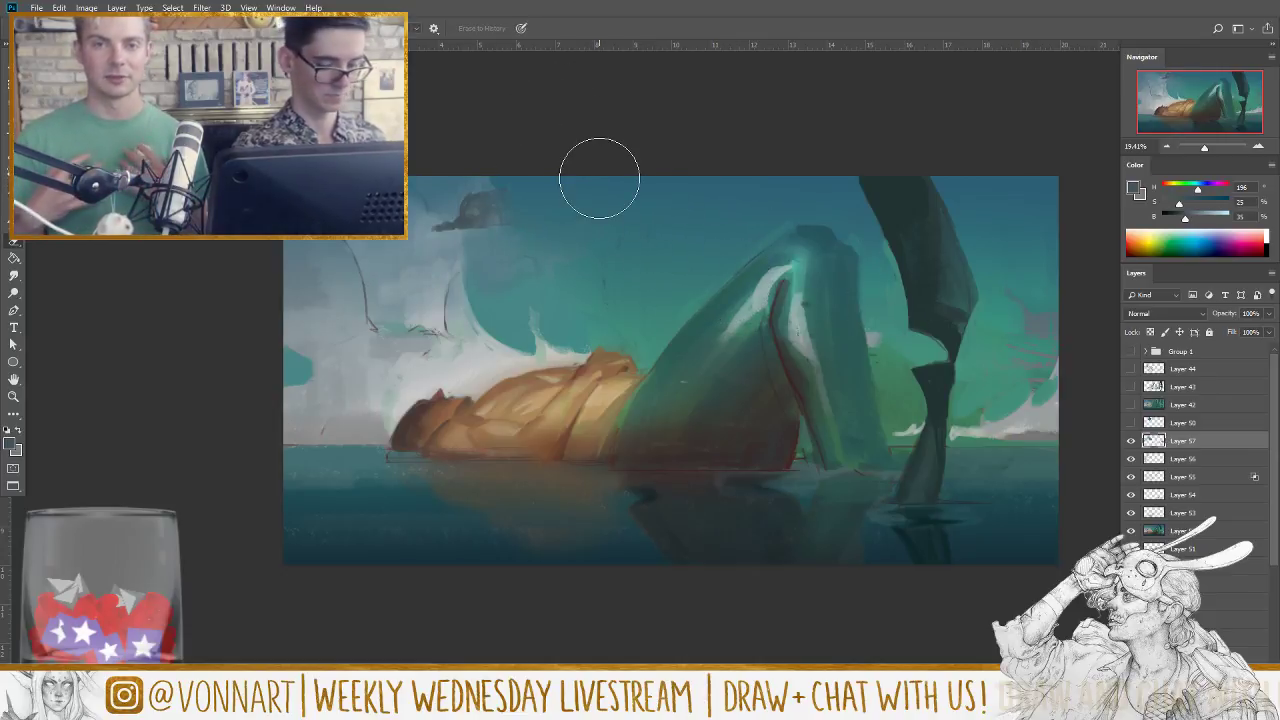
Step: Repaint the upper-left sky with sampled teals, smoothing the dark remnants into lighter sky
{"action": "key", "text": "b"}
{"action": "left_click", "coordinate": [519, 235], "text": "alt"}
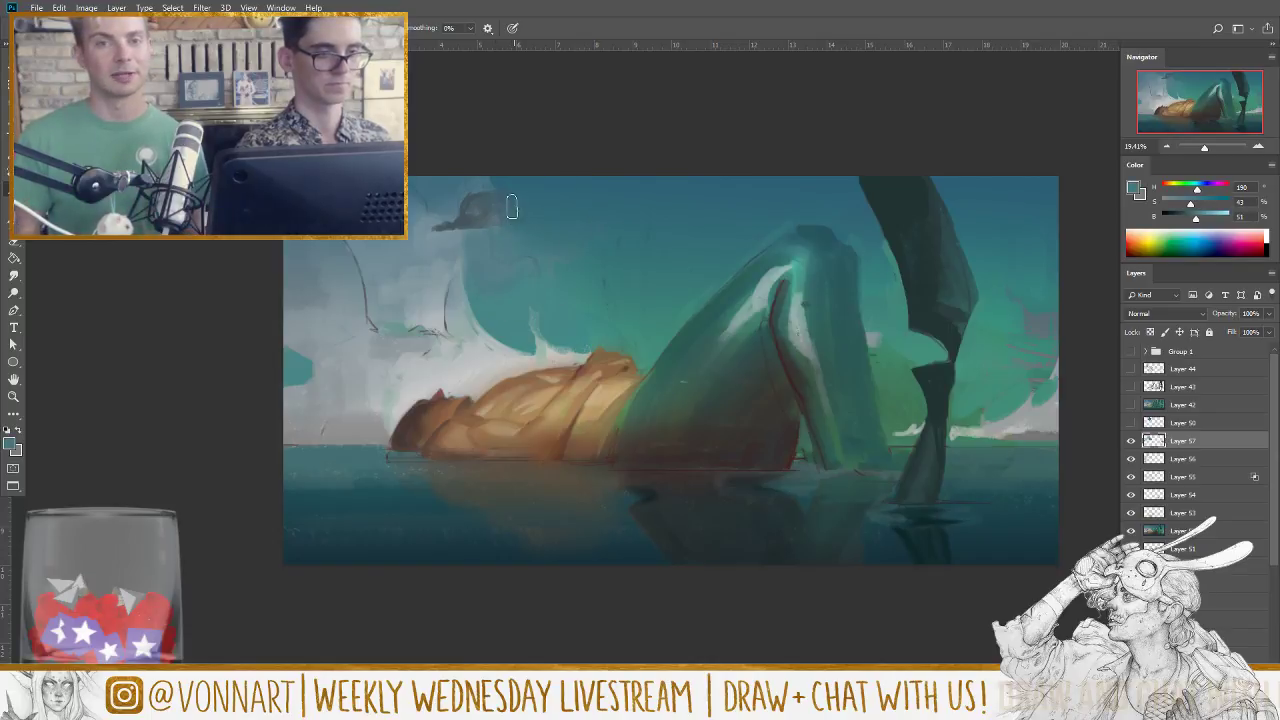
{"action": "mouse_move", "coordinate": [512, 222]}
{"action": "left_mouse_down"}
{"action": "mouse_move", "coordinate": [492, 186]}
{"action": "mouse_move", "coordinate": [477, 231]}
{"action": "mouse_move", "coordinate": [446, 188]}
{"action": "mouse_move", "coordinate": [452, 226]}
{"action": "left_mouse_up"}
{"action": "left_click", "coordinate": [440, 238], "text": "alt"}
{"action": "left_click", "coordinate": [441, 182], "text": "alt"}
{"action": "left_click_drag", "start_coordinate": [462, 170], "coordinate": [452, 225]}
{"action": "left_click", "coordinate": [445, 230], "text": "alt"}
{"action": "left_click", "coordinate": [528, 200], "text": "alt"}
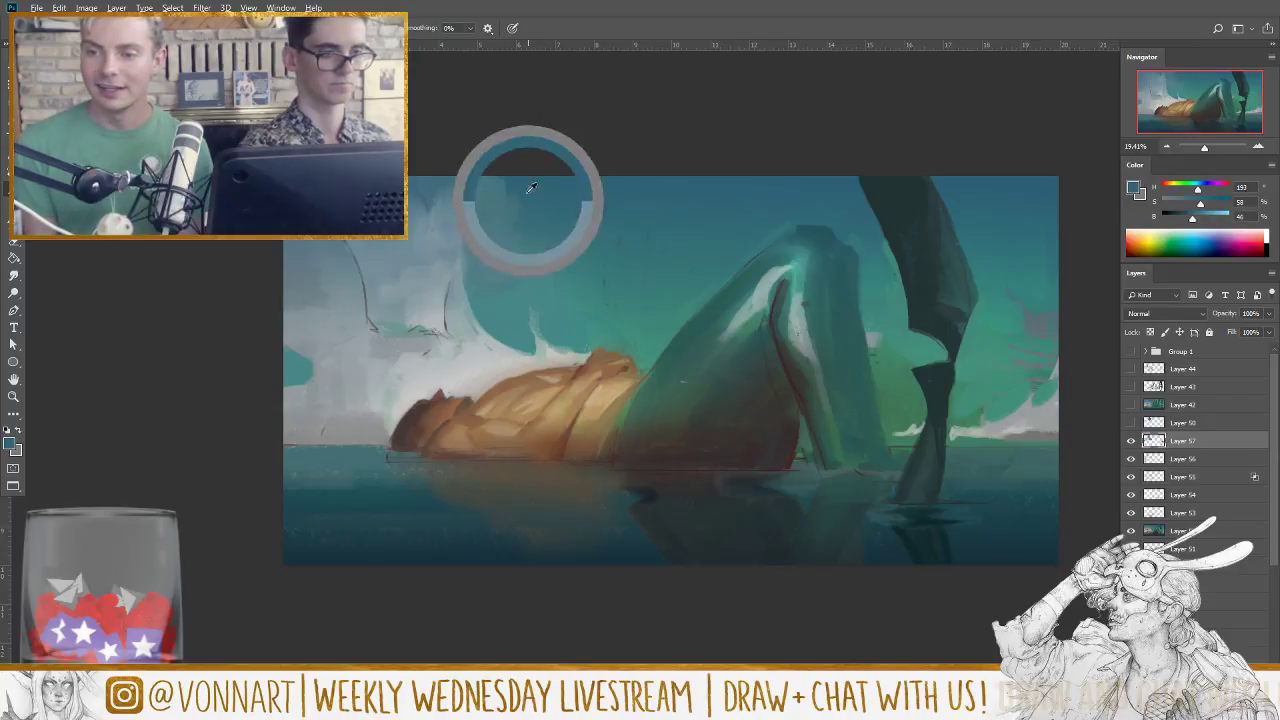
{"action": "left_click_drag", "start_coordinate": [500, 175], "coordinate": [469, 224]}
{"action": "left_click", "coordinate": [460, 212], "text": "alt"}
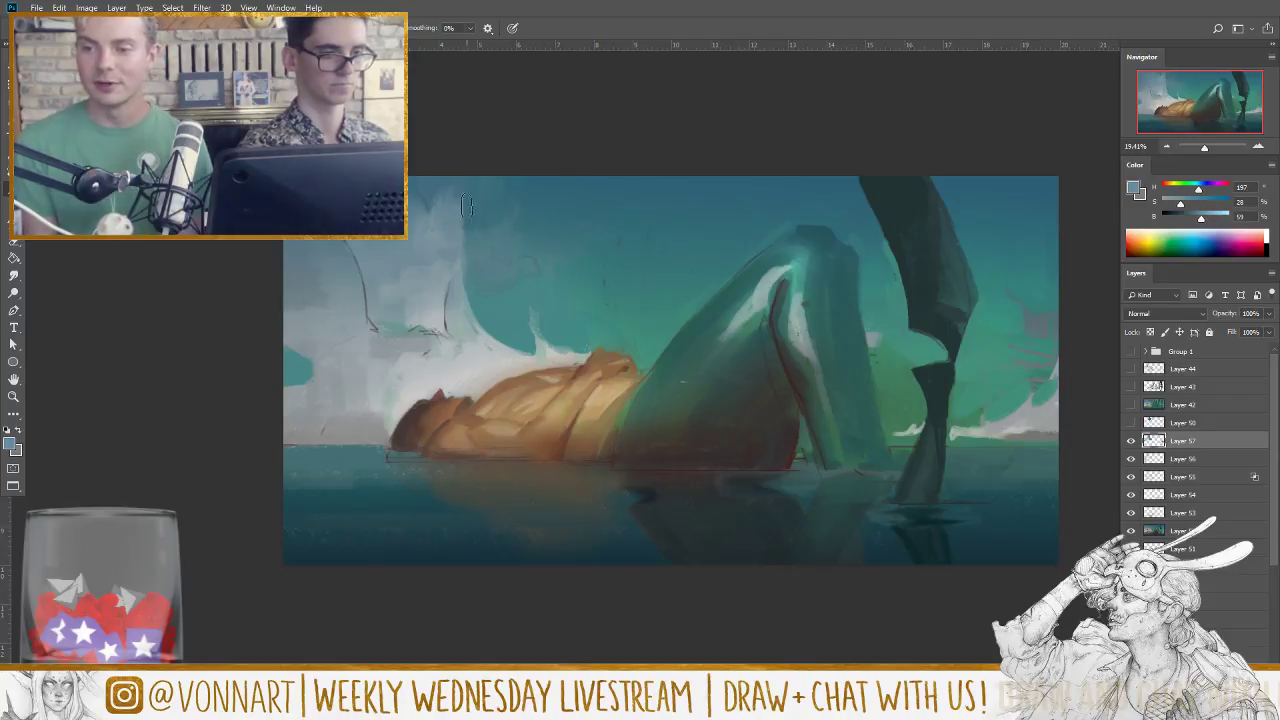
Step: Lighten the large cloud's edge above the figure and sample the figure's dark reddish-brown
{"action": "left_click", "coordinate": [472, 315], "text": "alt"}
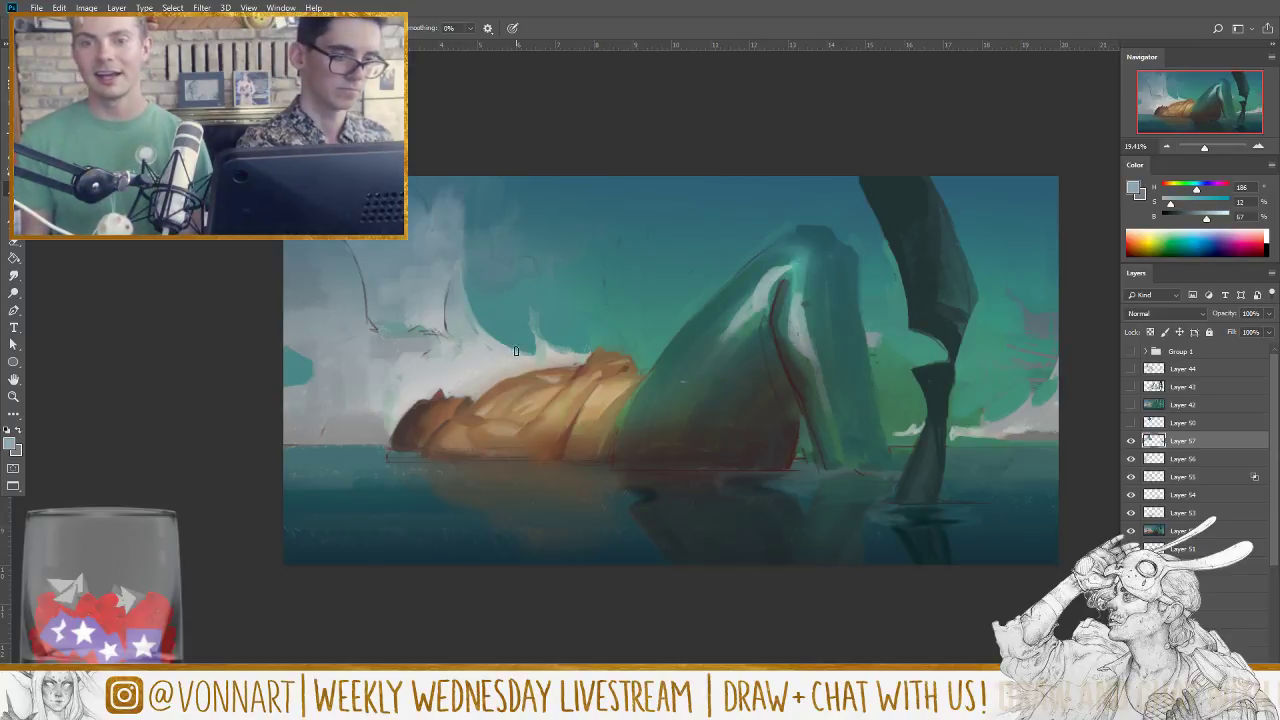
{"action": "left_click_drag", "start_coordinate": [484, 328], "coordinate": [468, 215]}
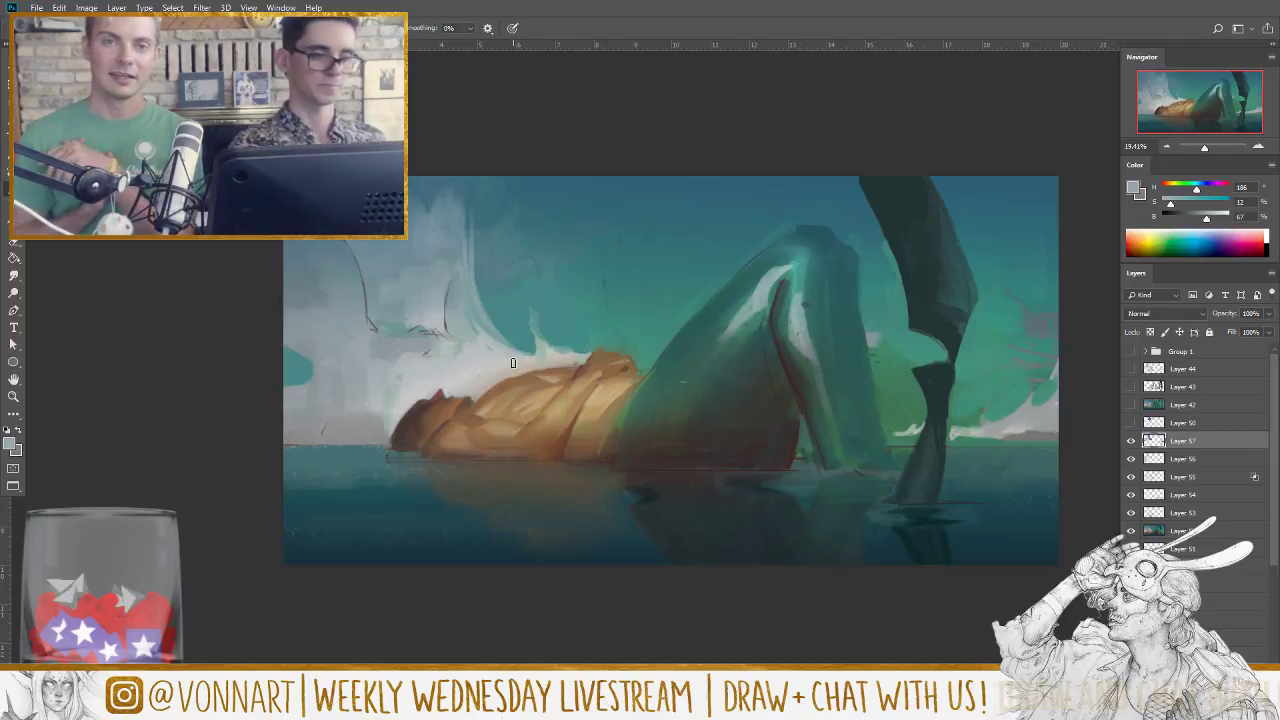
{"action": "left_click", "coordinate": [427, 403], "text": "alt"}
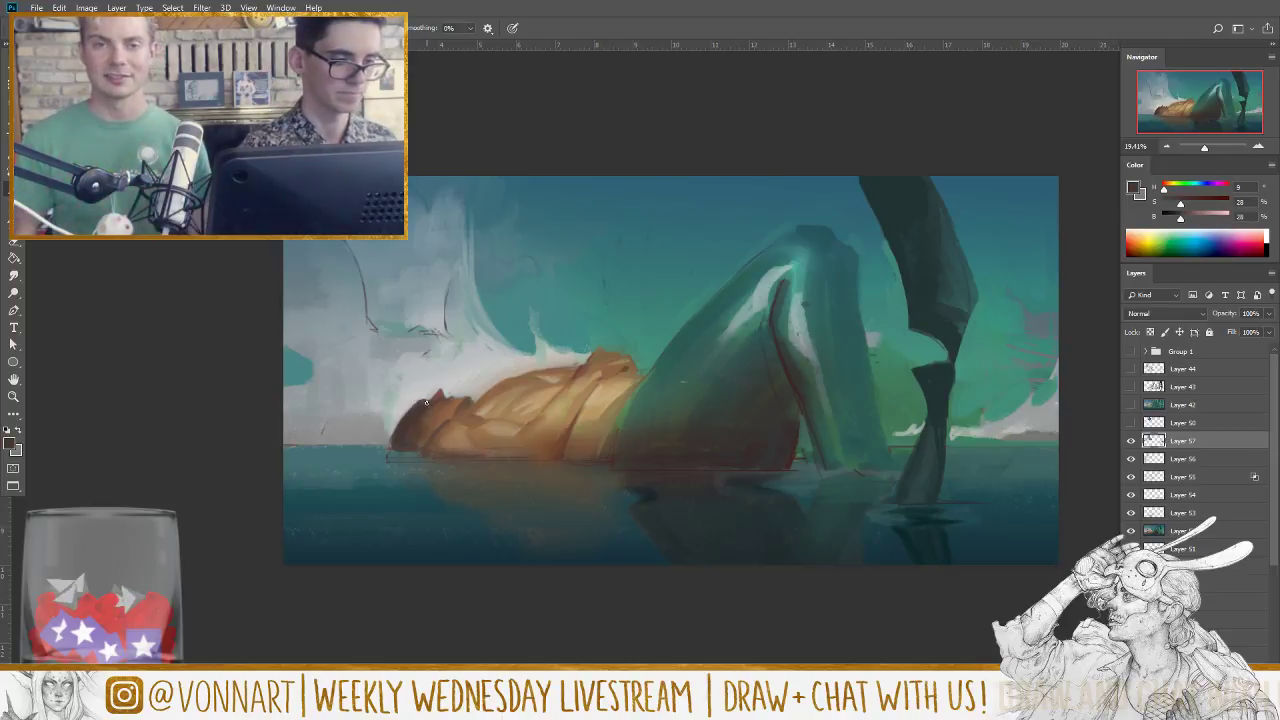
Step: Outline the figure's curved left end with dark reddish-brown strokes
{"action": "left_click_drag", "start_coordinate": [418, 403], "coordinate": [403, 431]}
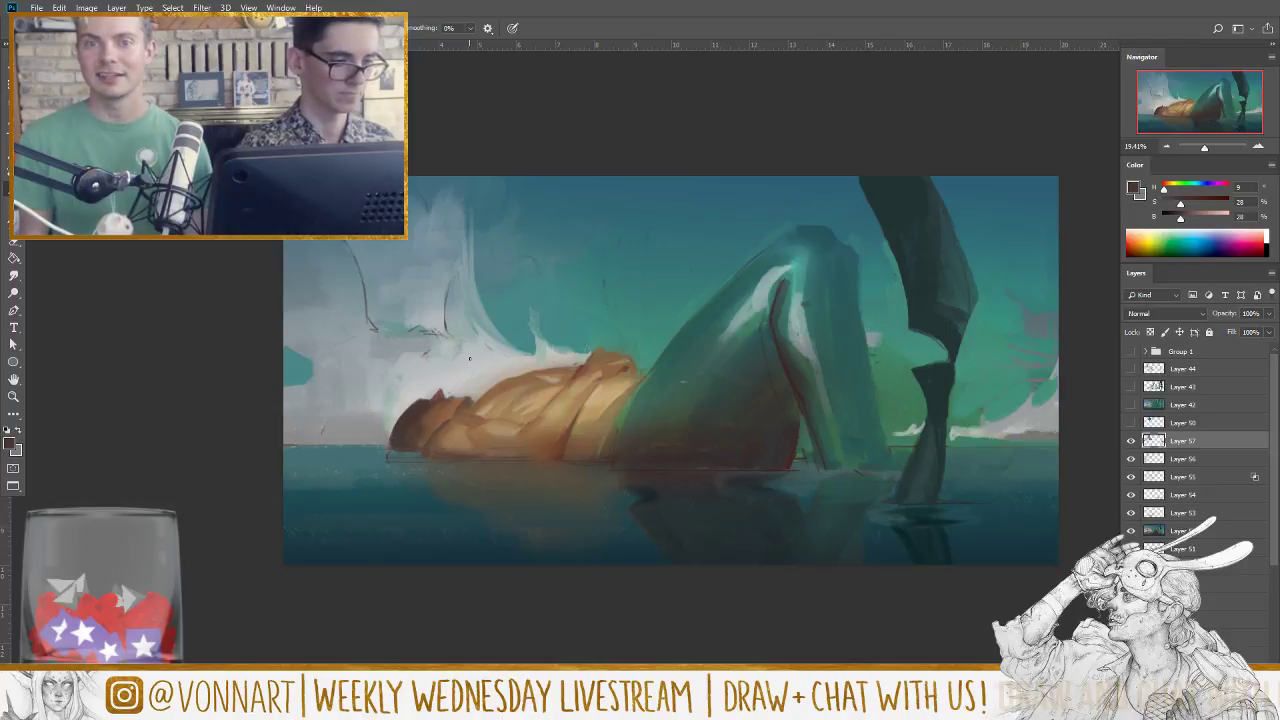
{"action": "left_click", "coordinate": [414, 430], "text": "alt"}
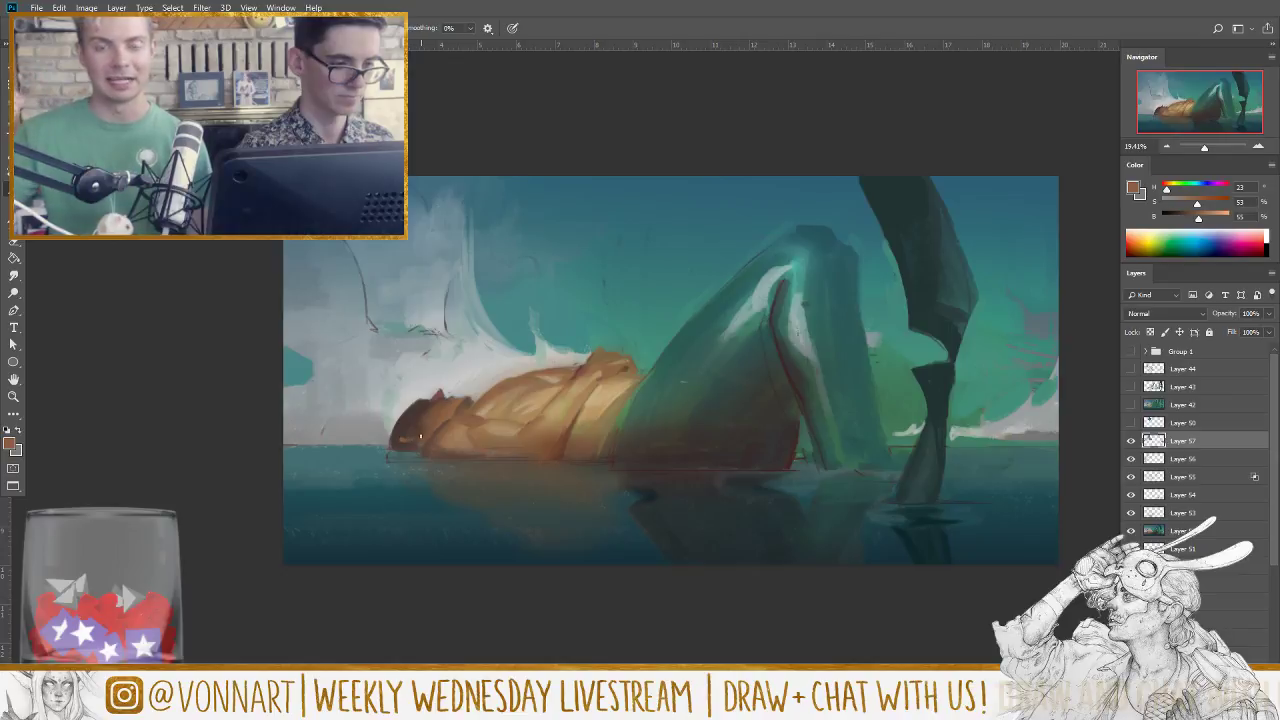
{"action": "left_click", "coordinate": [408, 430], "text": "alt"}
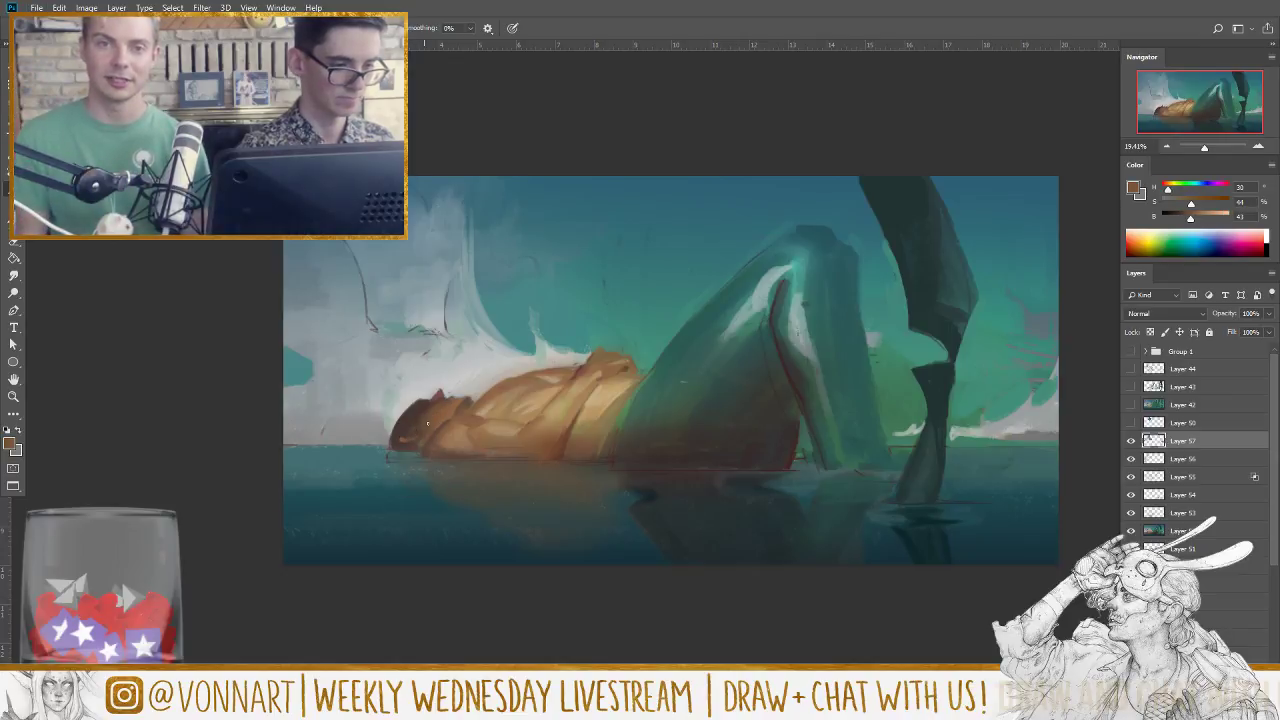
{"action": "left_click", "coordinate": [403, 438], "text": "alt"}
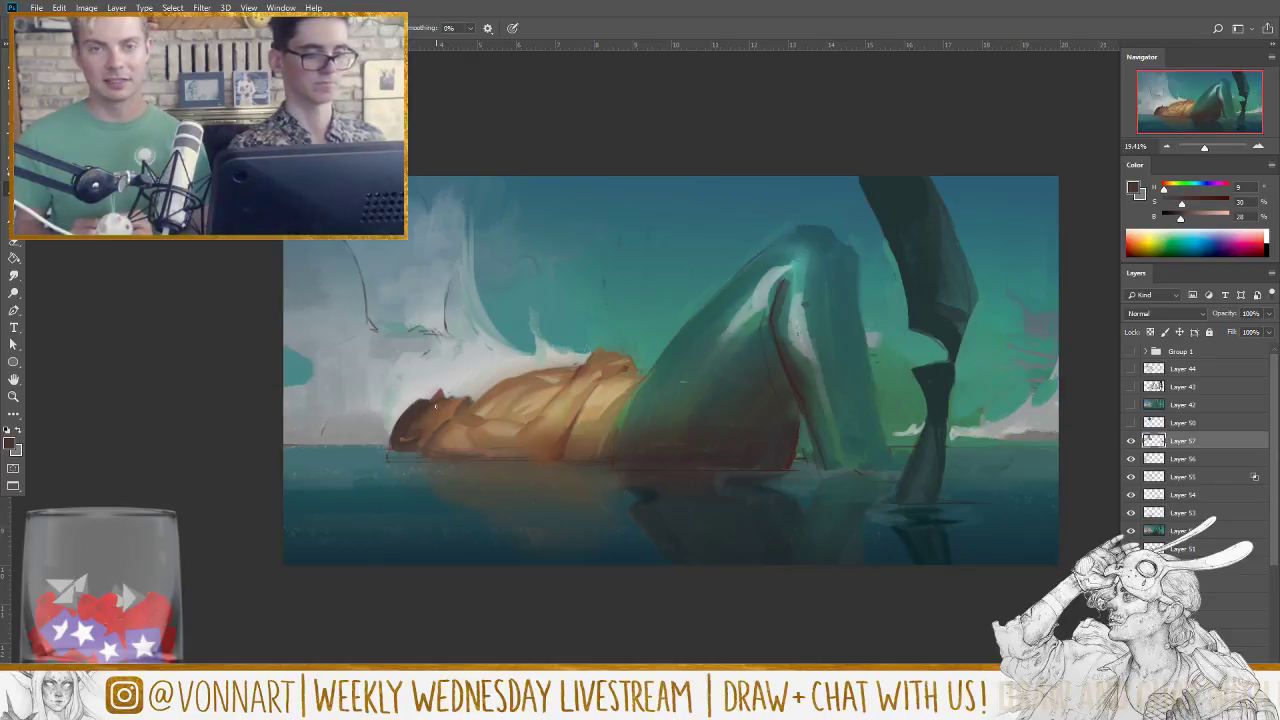
{"action": "left_click", "coordinate": [431, 407], "text": "alt"}
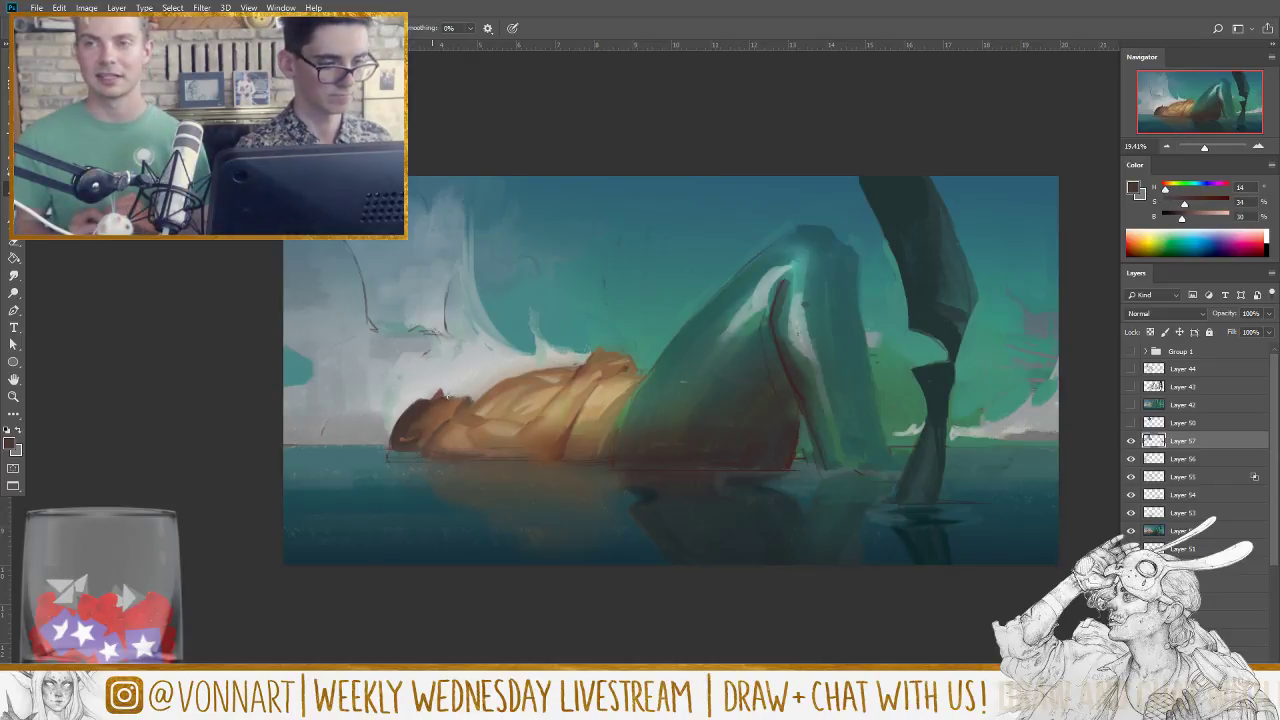
{"action": "left_click", "coordinate": [446, 397], "text": "alt"}
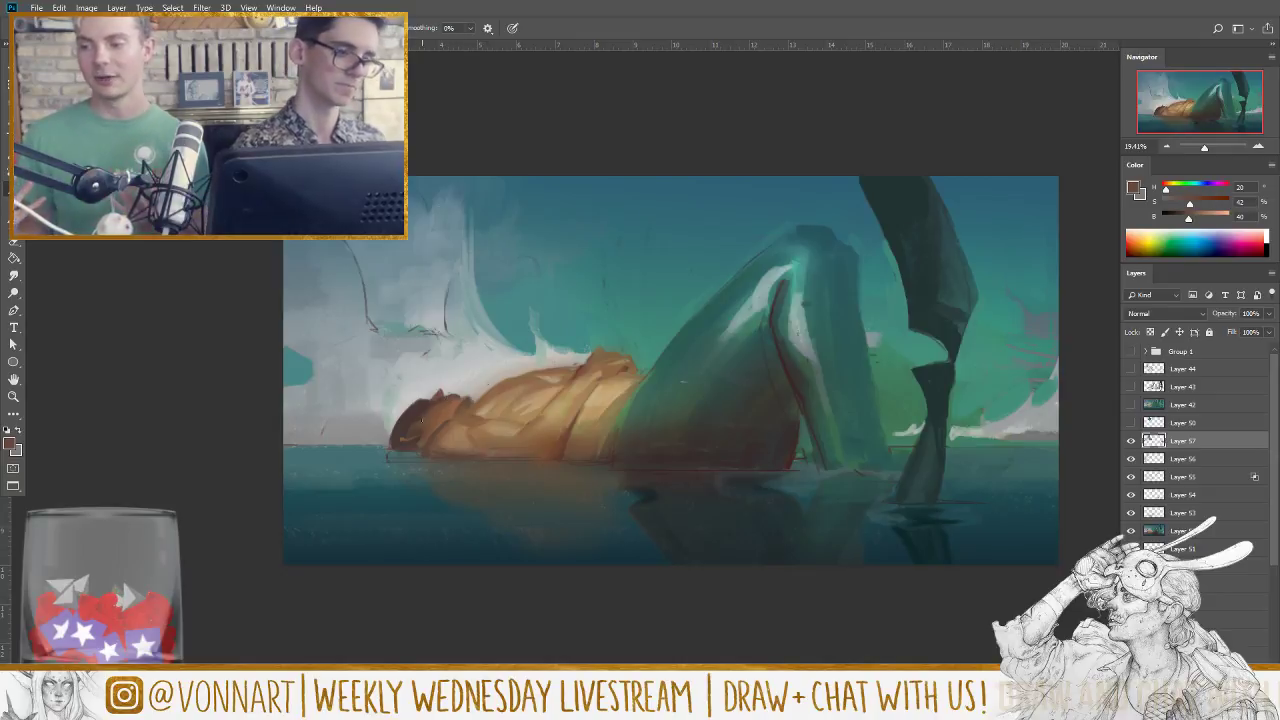
{"action": "left_click", "coordinate": [413, 404], "text": "alt"}
{"action": "left_click", "coordinate": [411, 410], "text": "alt"}
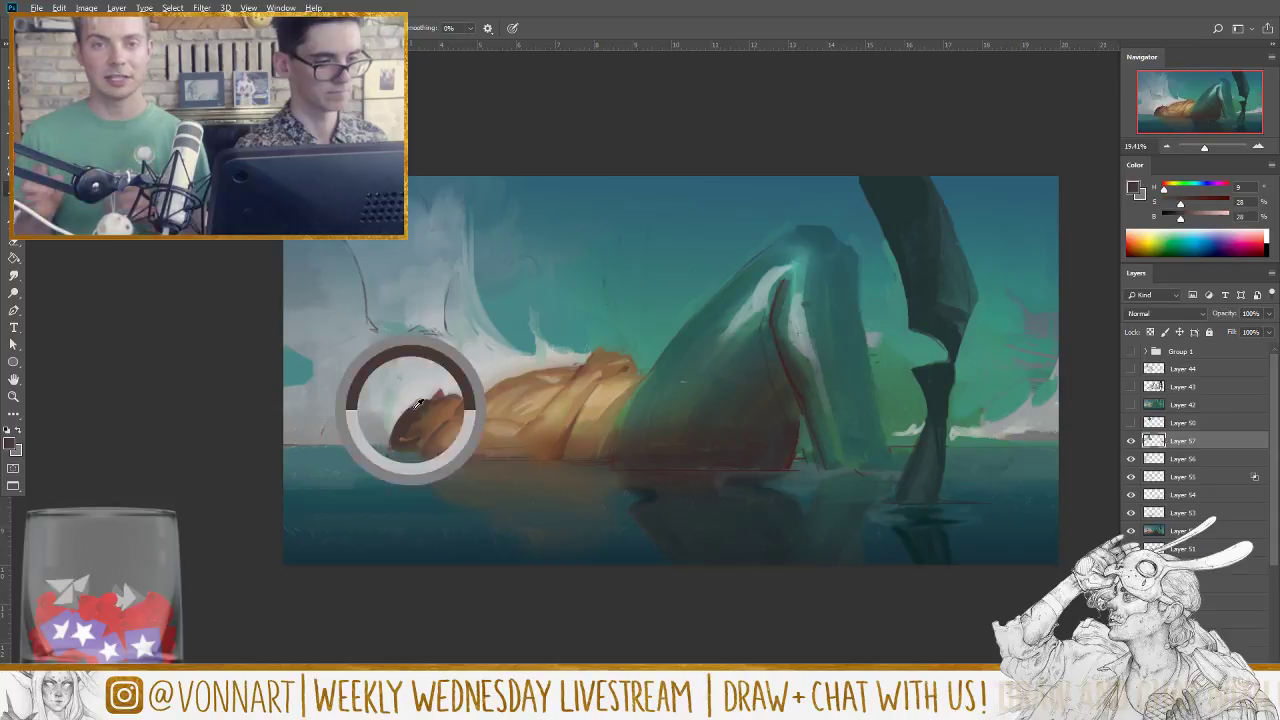
{"action": "left_click_drag", "start_coordinate": [402, 410], "coordinate": [388, 446]}
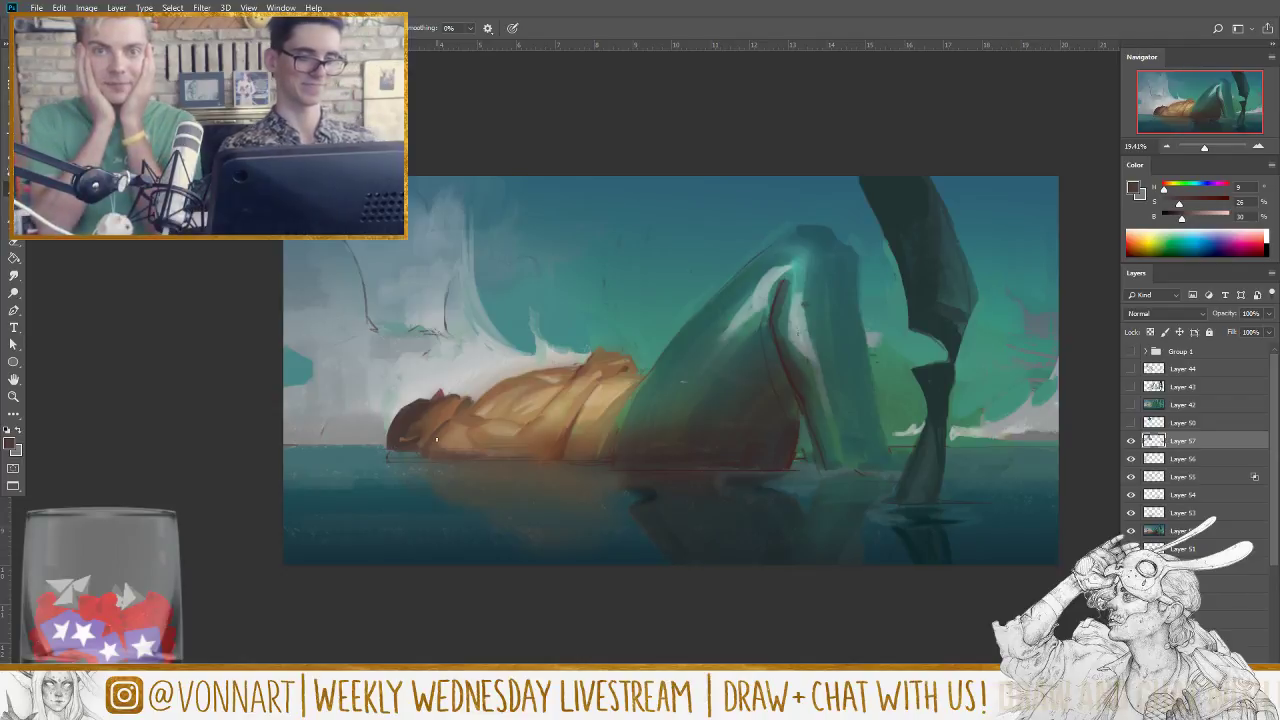
Step: Settle on a muted tan from the figure and stamp a merged copy onto new Layer 58
{"action": "left_click", "coordinate": [465, 385], "text": "alt"}
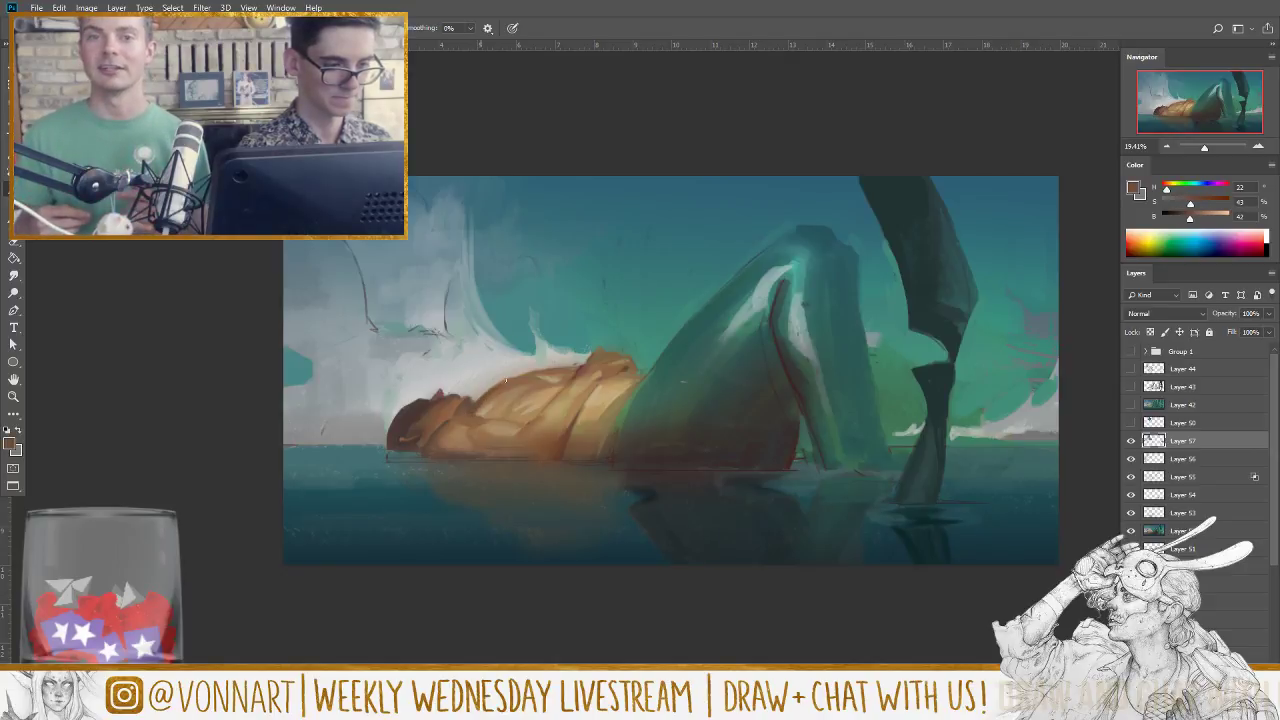
{"action": "left_click", "coordinate": [523, 379], "text": "alt"}
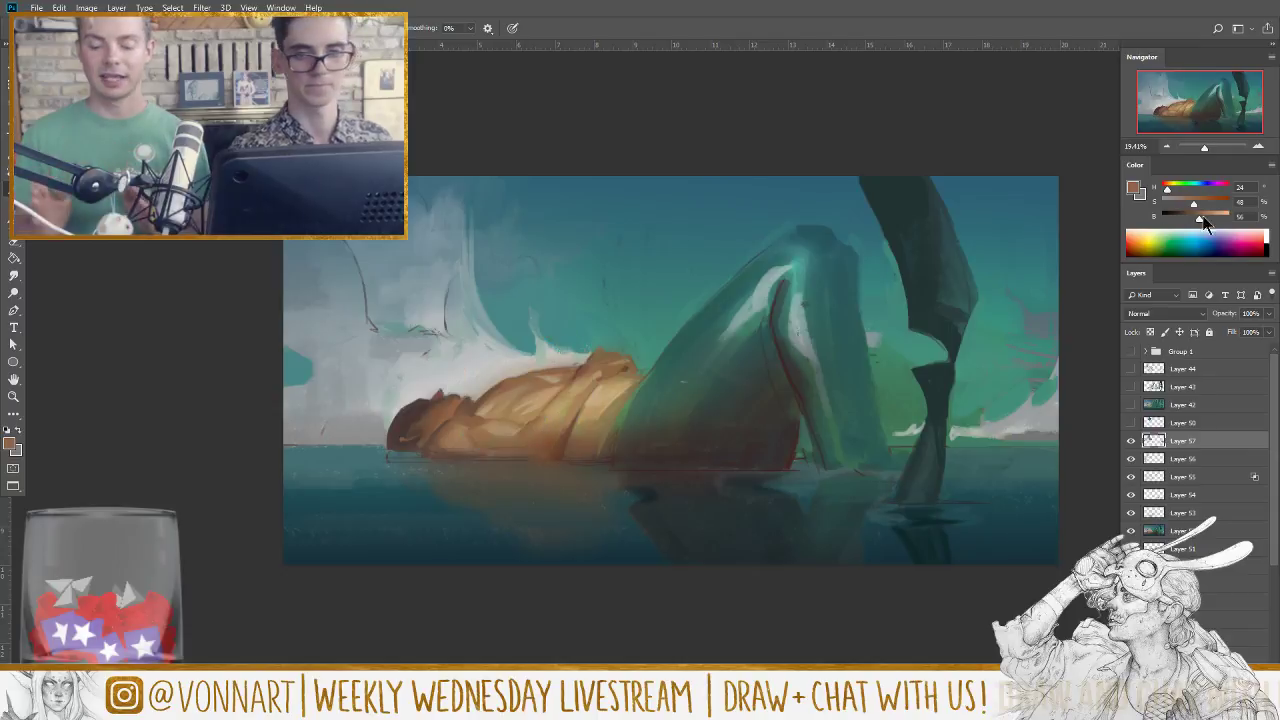
{"action": "left_click", "coordinate": [1190, 188]}
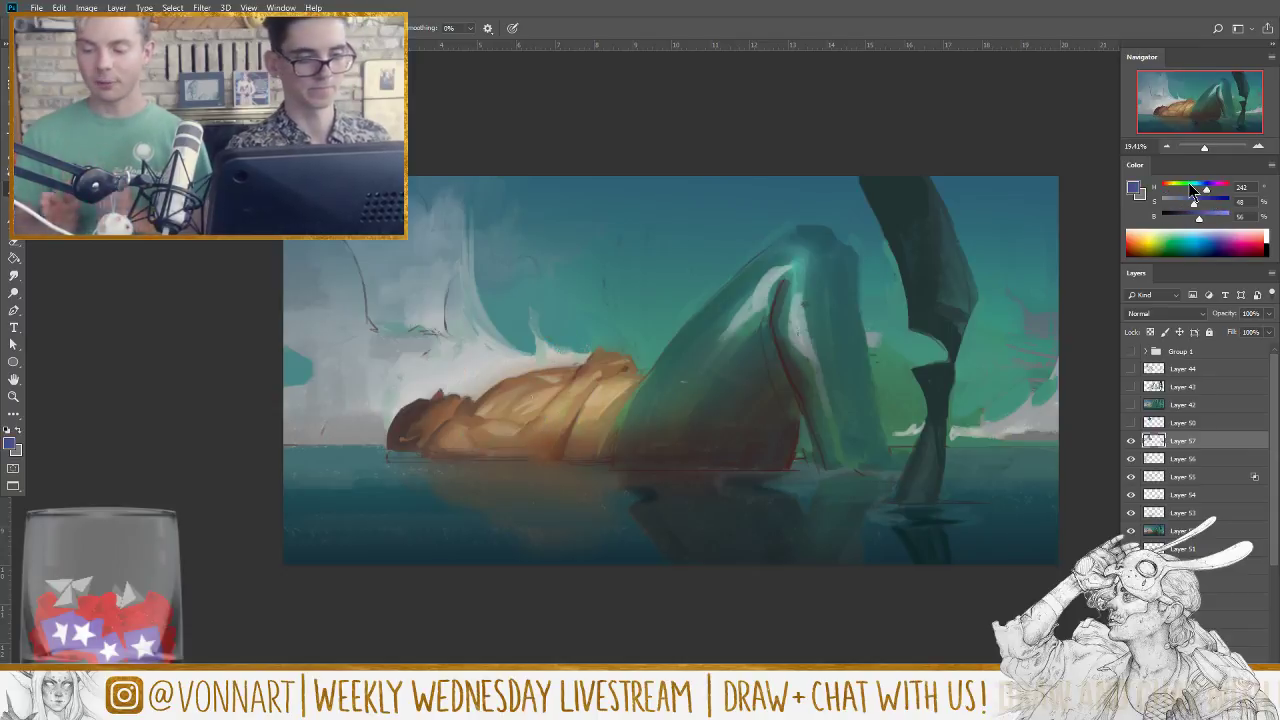
{"action": "left_click", "coordinate": [506, 383], "text": "alt"}
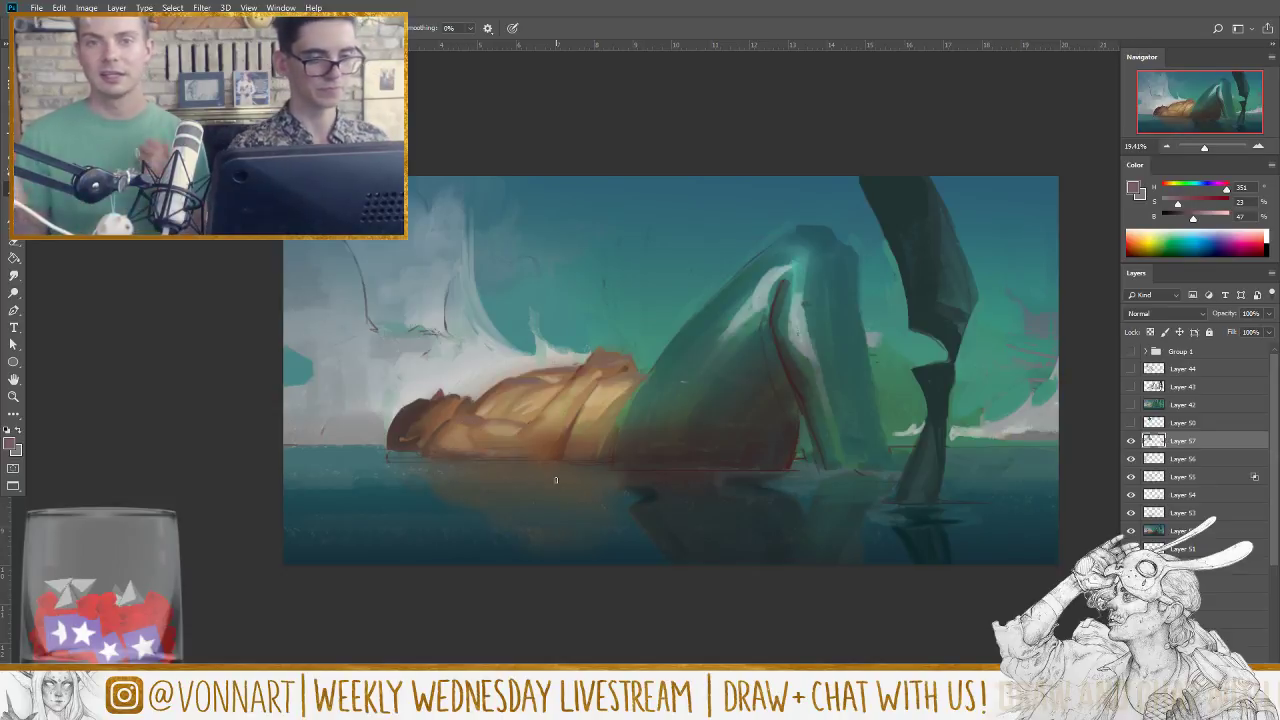
{"action": "left_click", "coordinate": [603, 402], "text": "alt"}
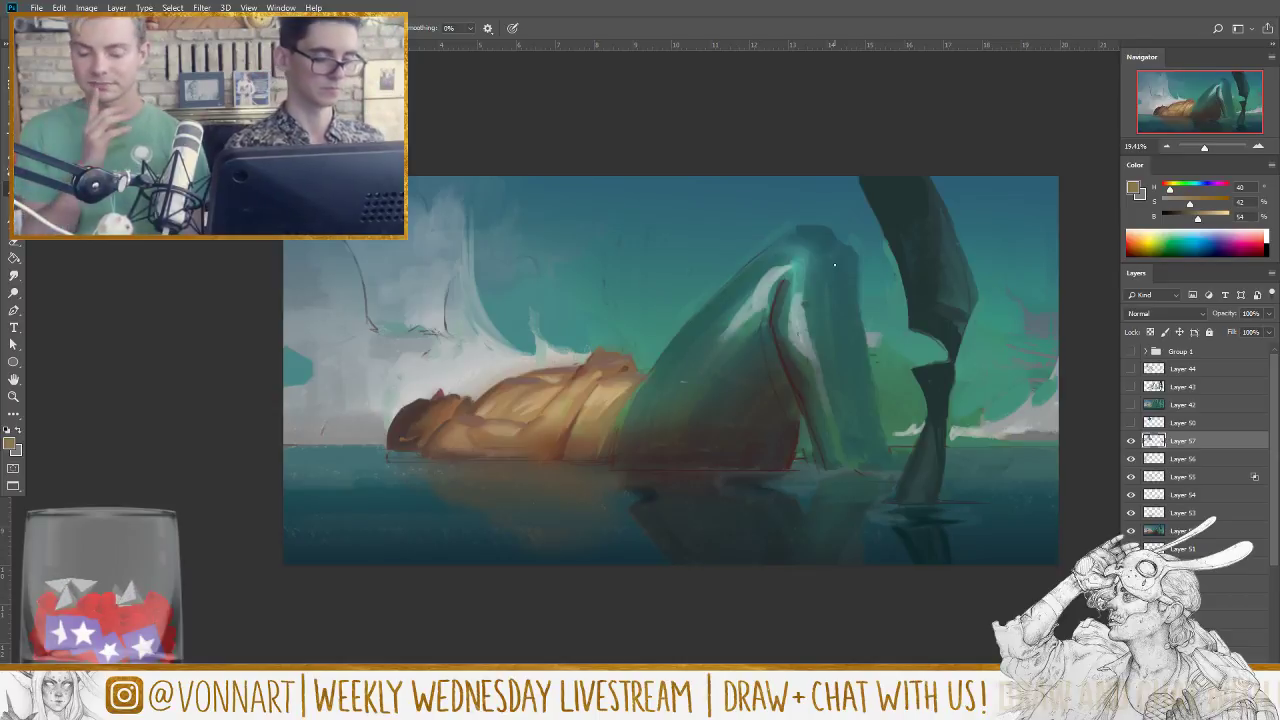
{"action": "key", "text": "ctrl+shift+alt+e"}
Step: Smudge the figure's upper-right edge into the teal rock, then add a dark brown underside stroke
{"action": "key", "text": "r"}
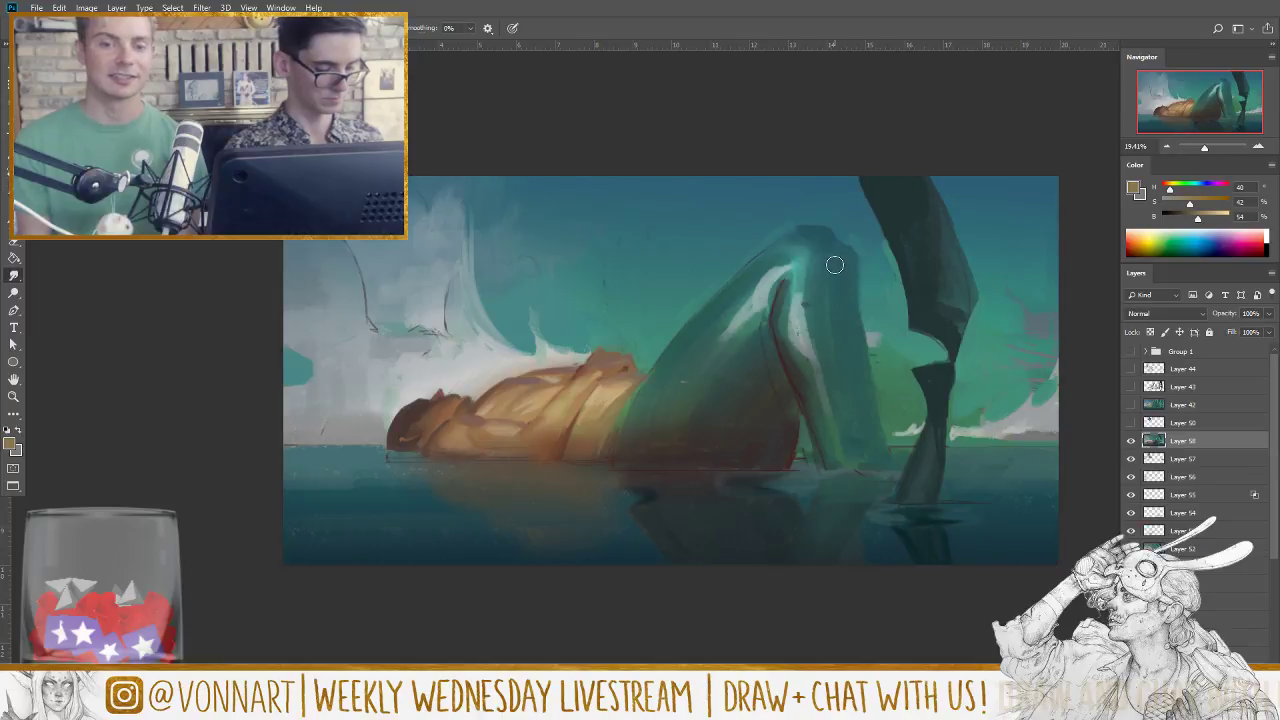
{"action": "key", "text": "bracketright"}
{"action": "key", "text": "bracketright"}
{"action": "key", "text": "bracketright"}
{"action": "key", "text": "bracketright"}
{"action": "key", "text": "bracketright"}
{"action": "key", "text": "bracketright"}
{"action": "key", "text": "bracketright"}
{"action": "key", "text": "bracketright"}
{"action": "key", "text": "bracketright"}
{"action": "key", "text": "bracketright"}
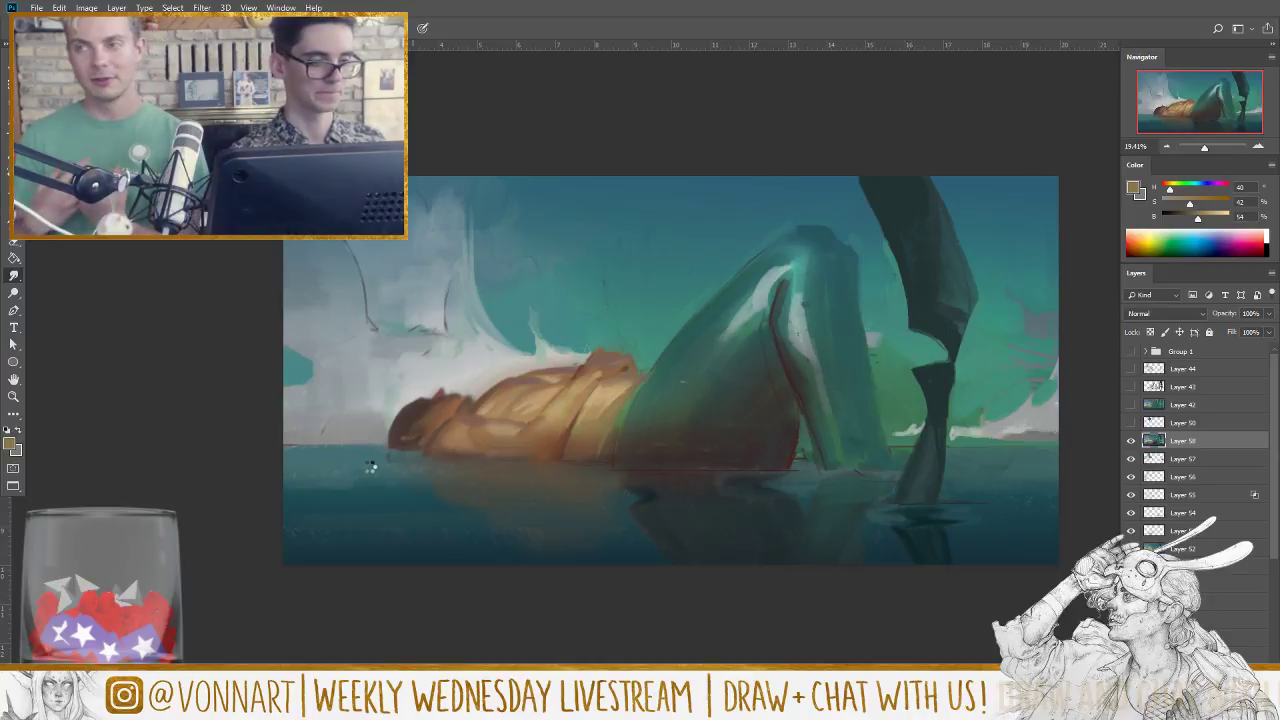
{"action": "key", "text": "b"}
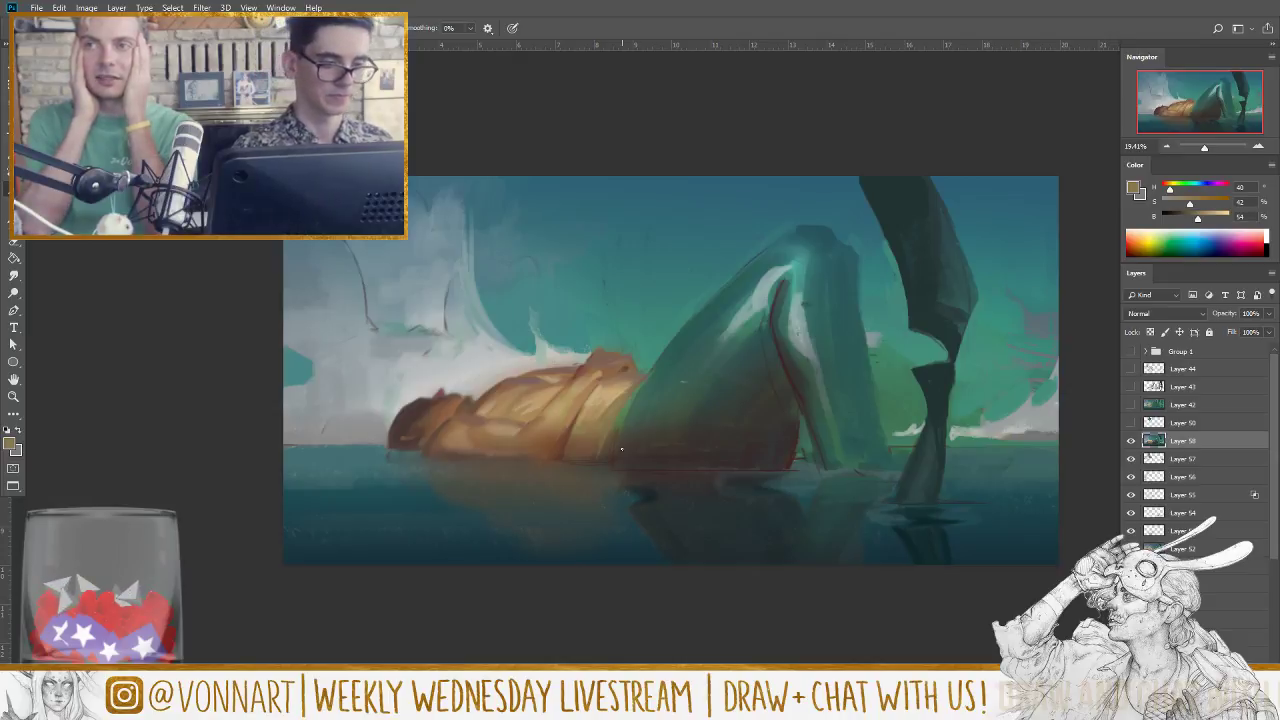
{"action": "left_click", "coordinate": [468, 444], "text": "alt"}
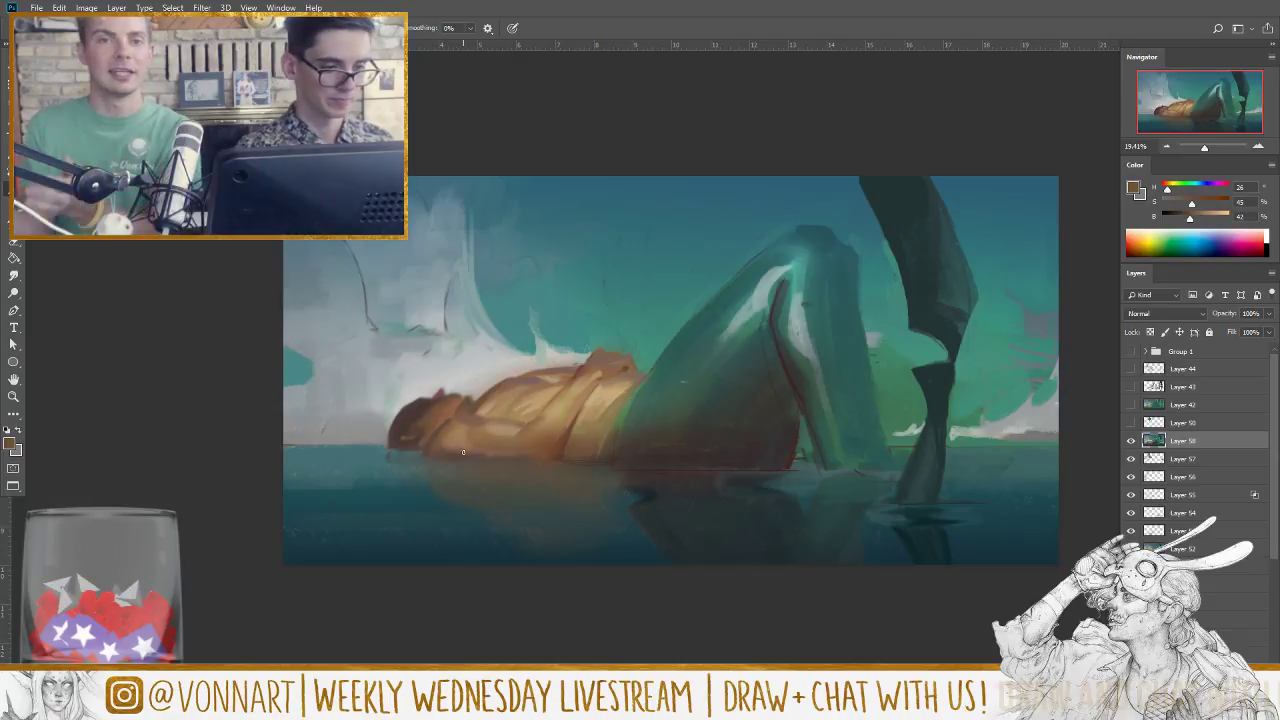
{"action": "mouse_move", "coordinate": [463, 452]}
{"action": "left_mouse_down"}
{"action": "mouse_move", "coordinate": [478, 428]}
{"action": "mouse_move", "coordinate": [470, 445]}
{"action": "left_mouse_up"}
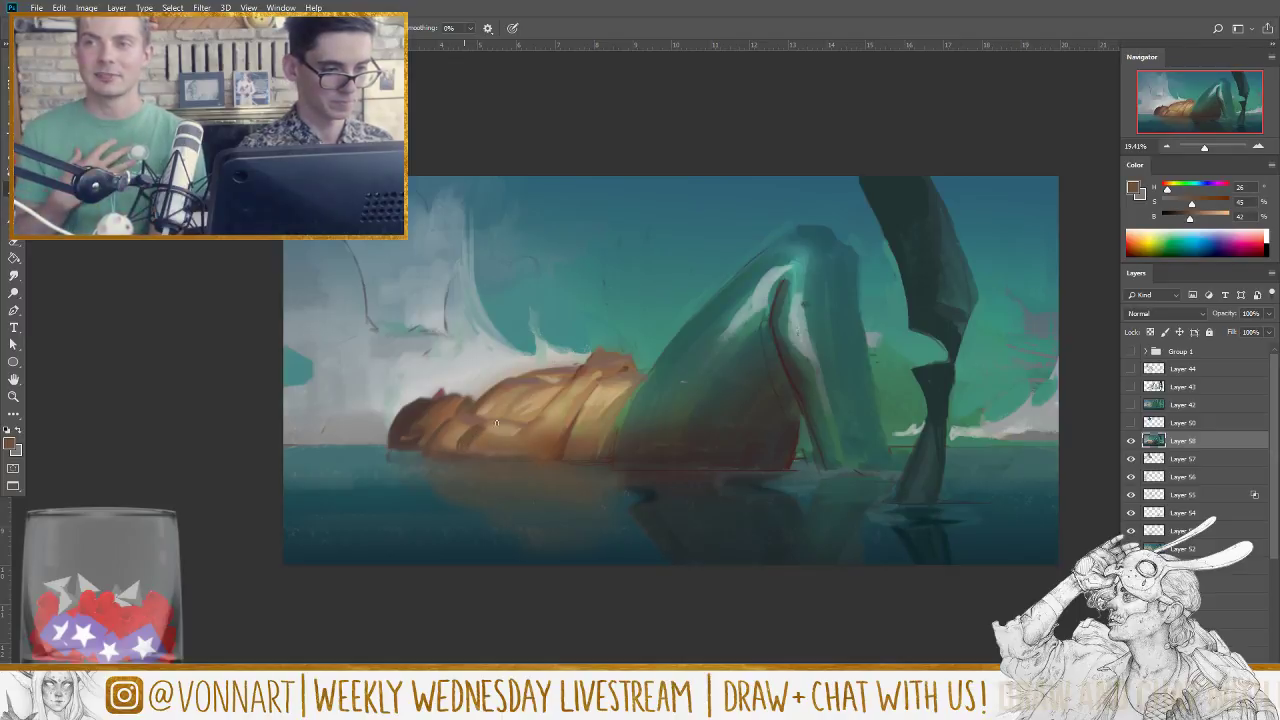
Step: Sample several browns from the figure and keep smudging, ending with a smaller smudge brush
{"action": "key", "text": "e"}
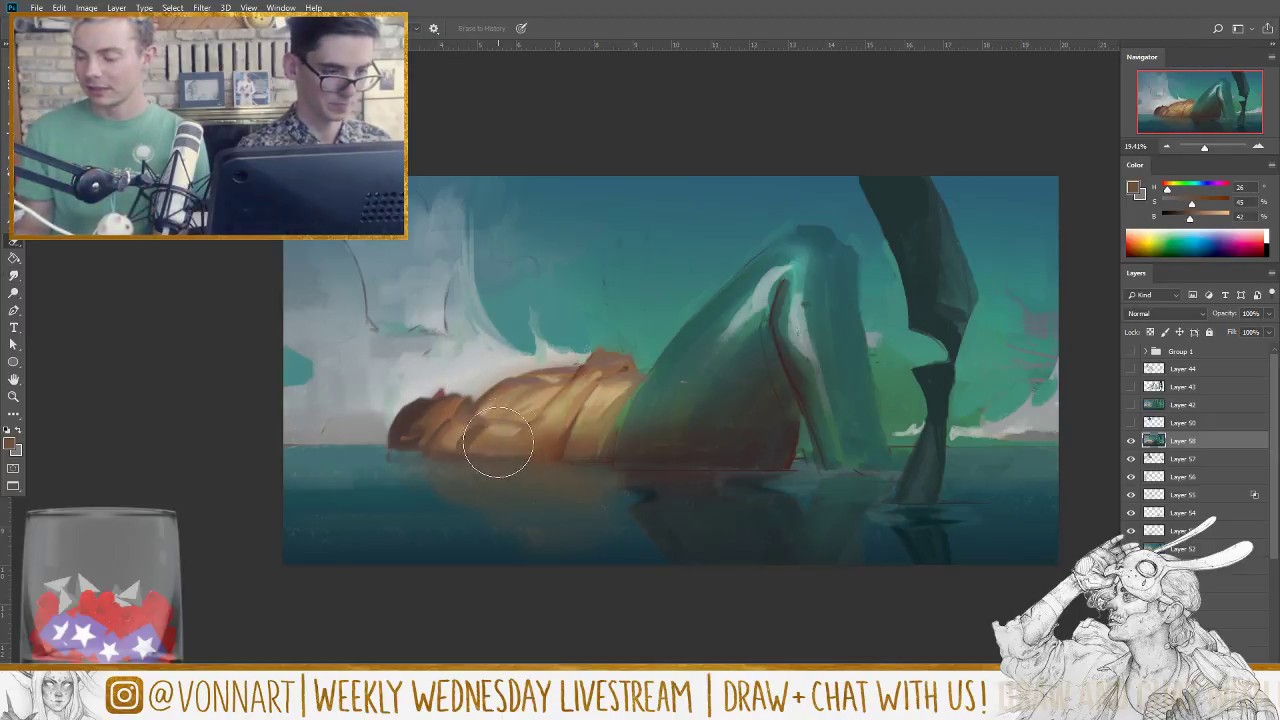
{"action": "key", "text": "bracketleft"}
{"action": "key", "text": "bracketleft"}
{"action": "key", "text": "bracketleft"}
{"action": "key", "text": "bracketleft"}
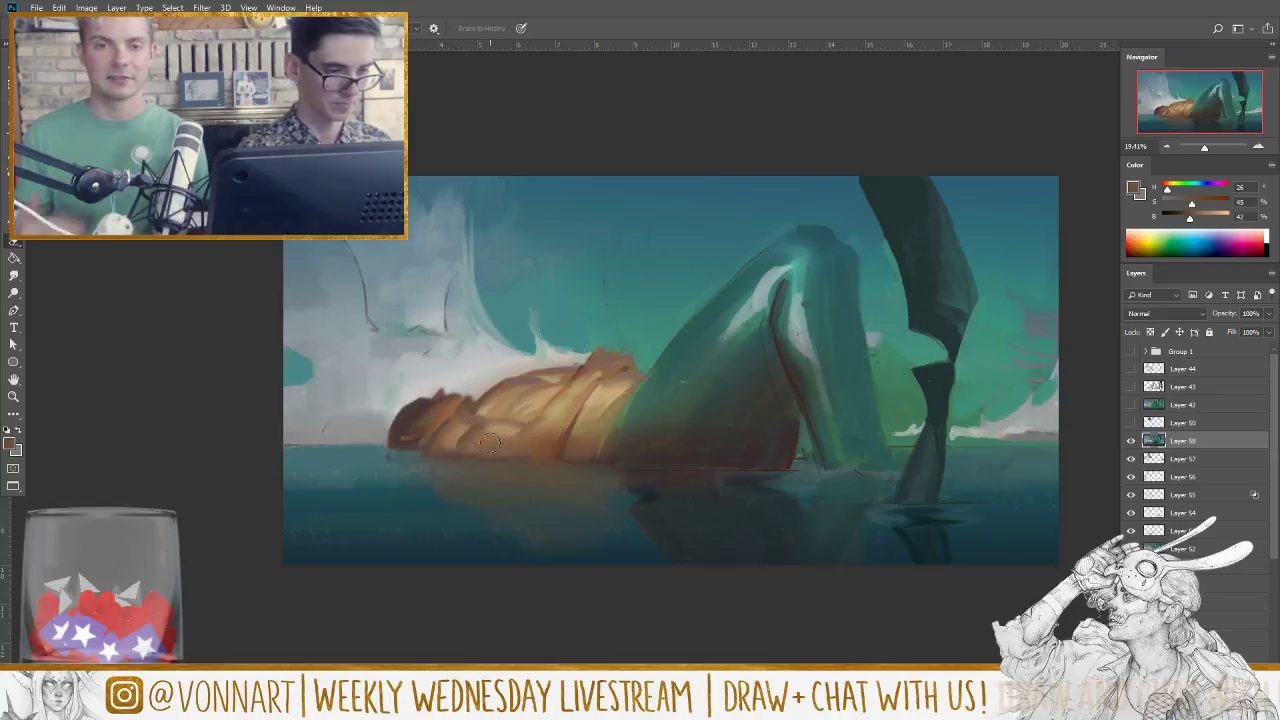
{"action": "key", "text": "b"}
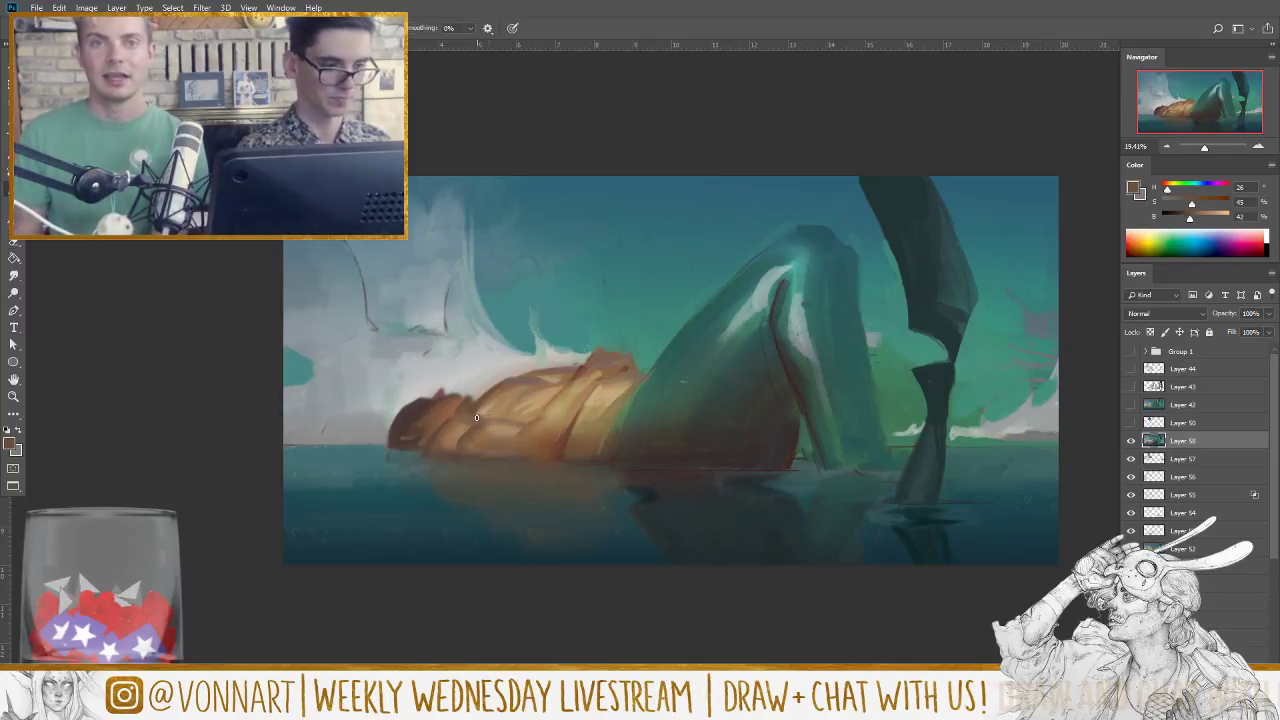
{"action": "left_click", "coordinate": [438, 440], "text": "alt"}
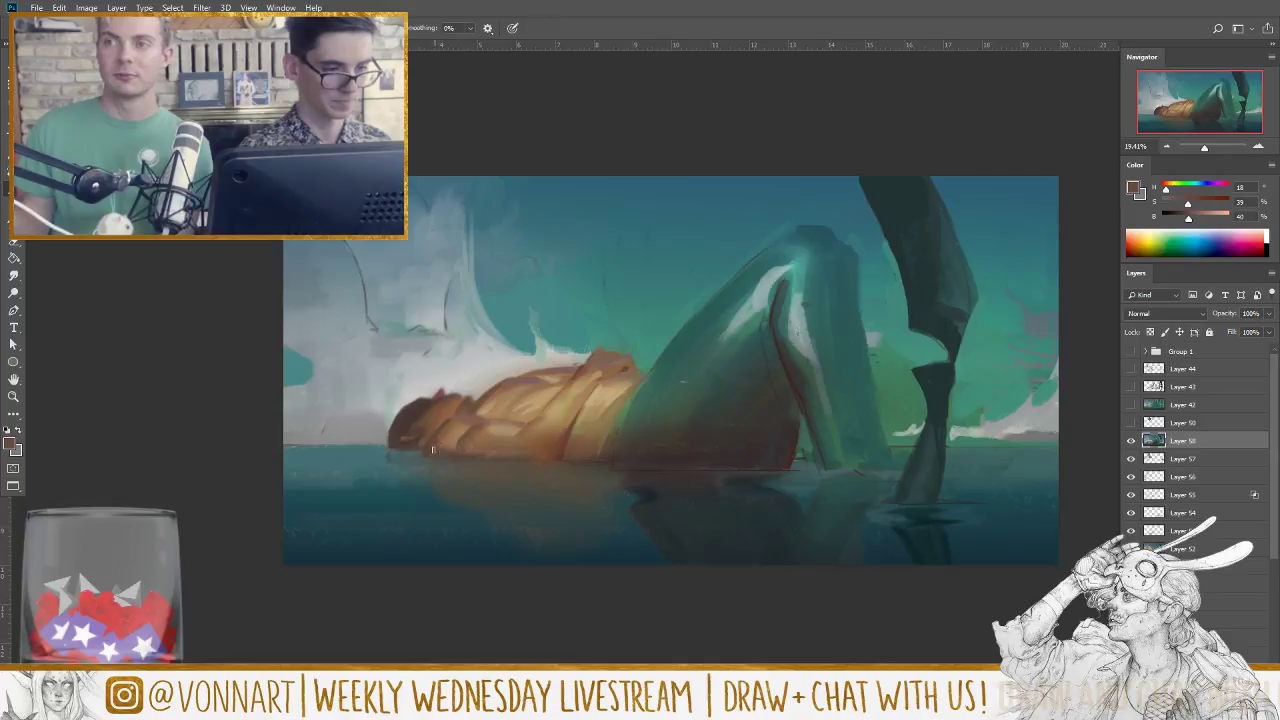
{"action": "left_click", "coordinate": [436, 444], "text": "alt"}
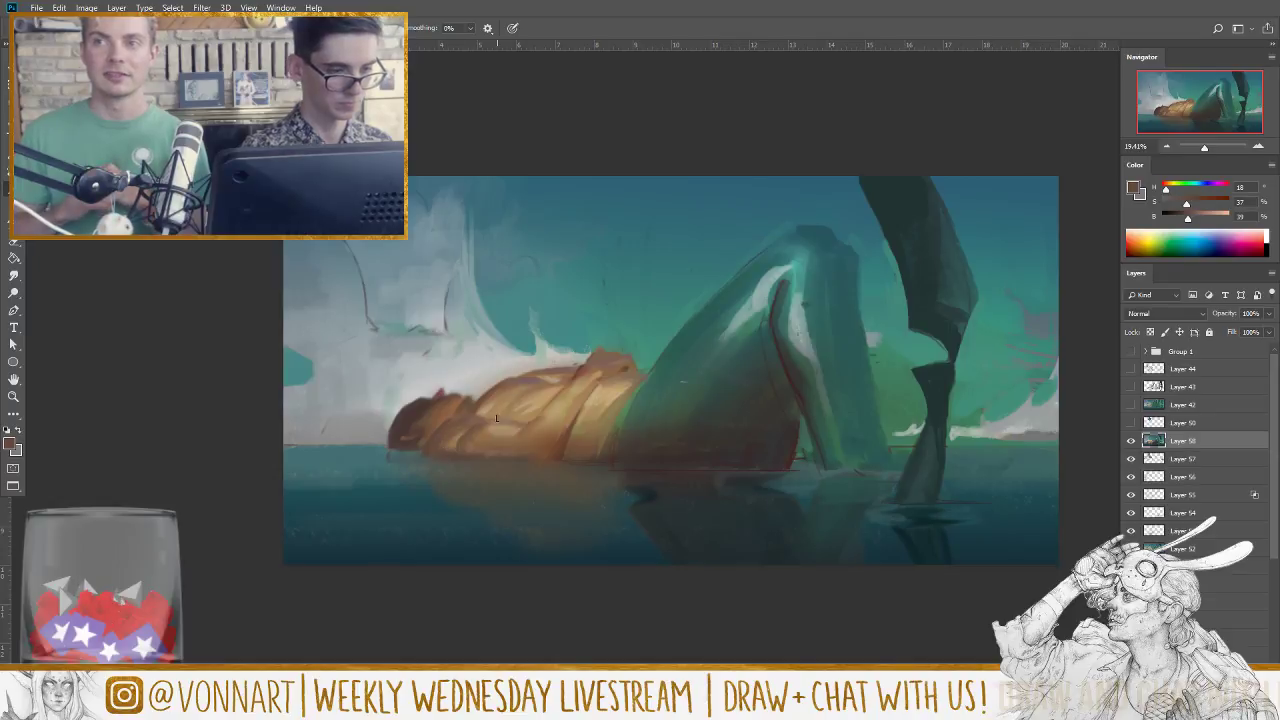
{"action": "left_click", "coordinate": [444, 448], "text": "alt"}
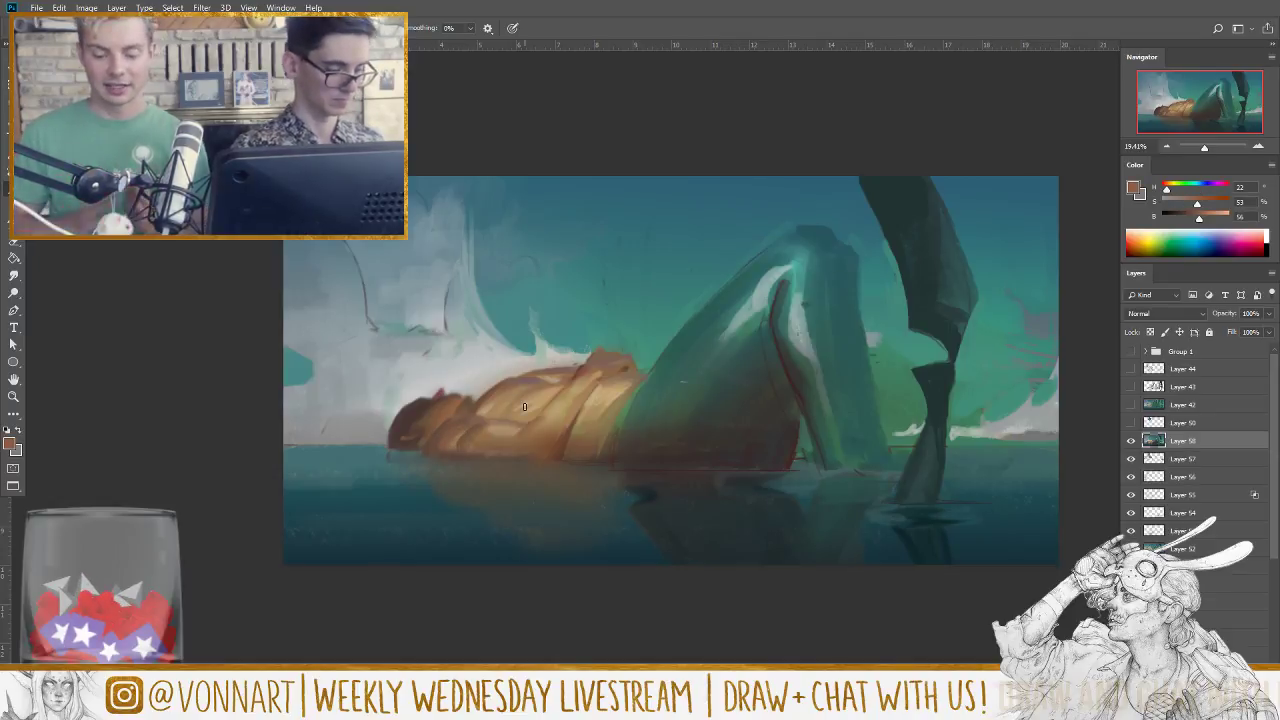
{"action": "key", "text": "r"}
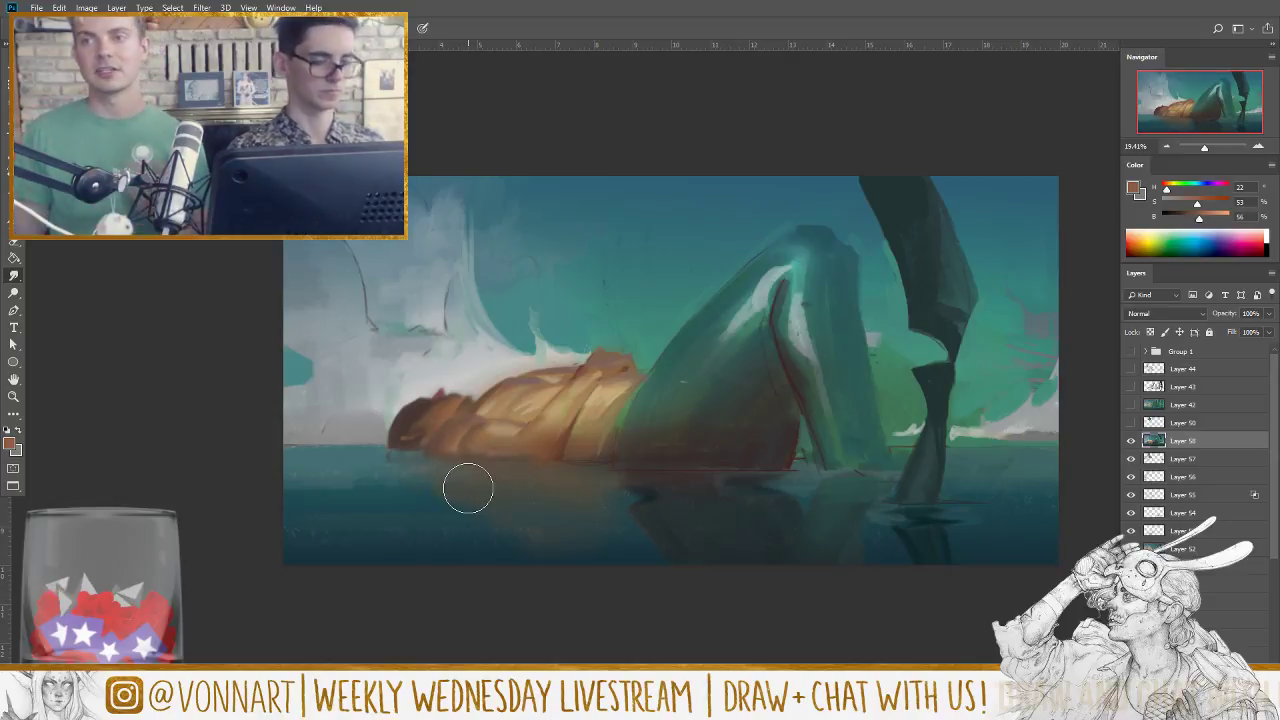
{"action": "key", "text": "b"}
{"action": "left_click", "coordinate": [521, 441], "text": "alt"}
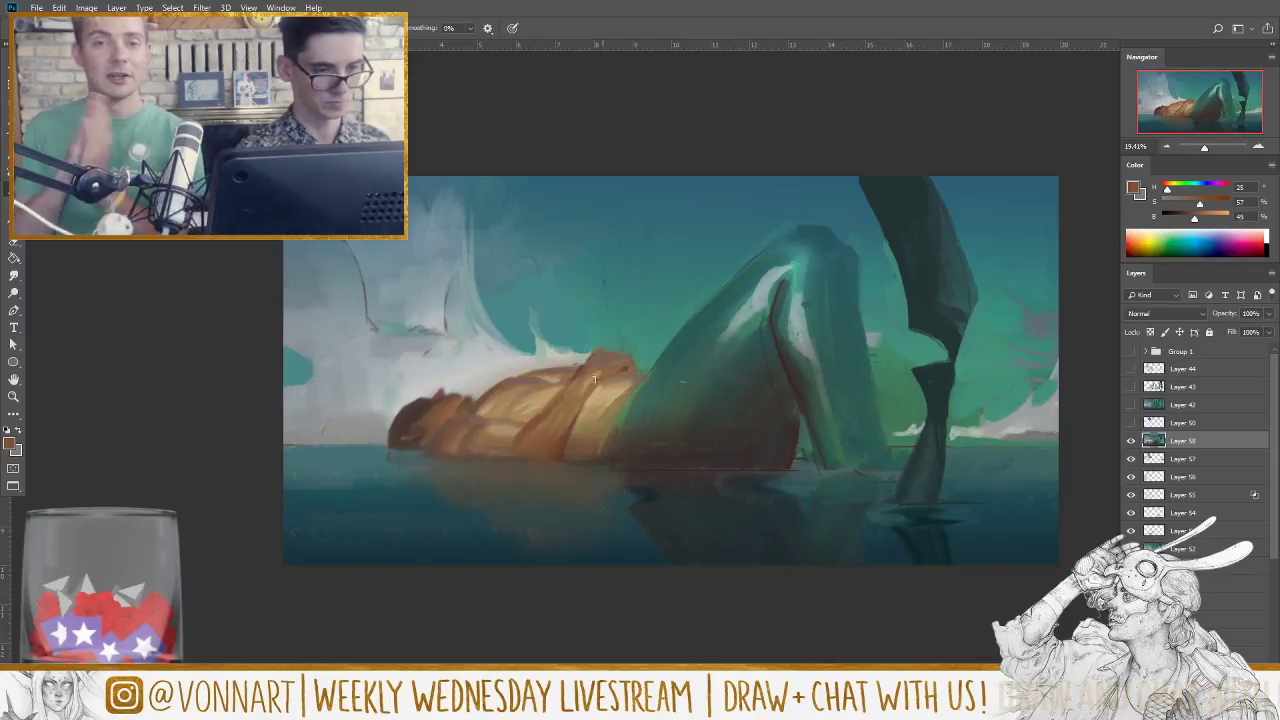
{"action": "key", "text": "o"}
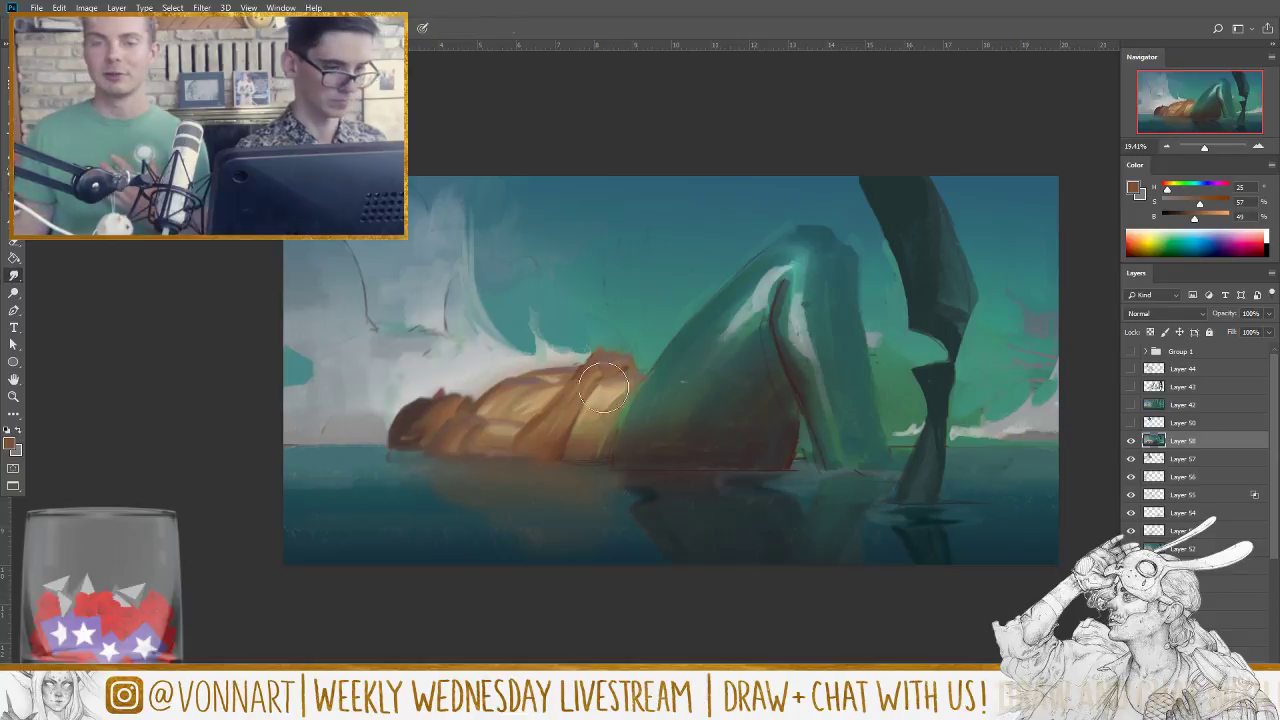
{"action": "key", "text": "bracketleft"}
{"action": "key", "text": "bracketleft"}
{"action": "key", "text": "bracketleft"}
{"action": "key", "text": "bracketleft"}
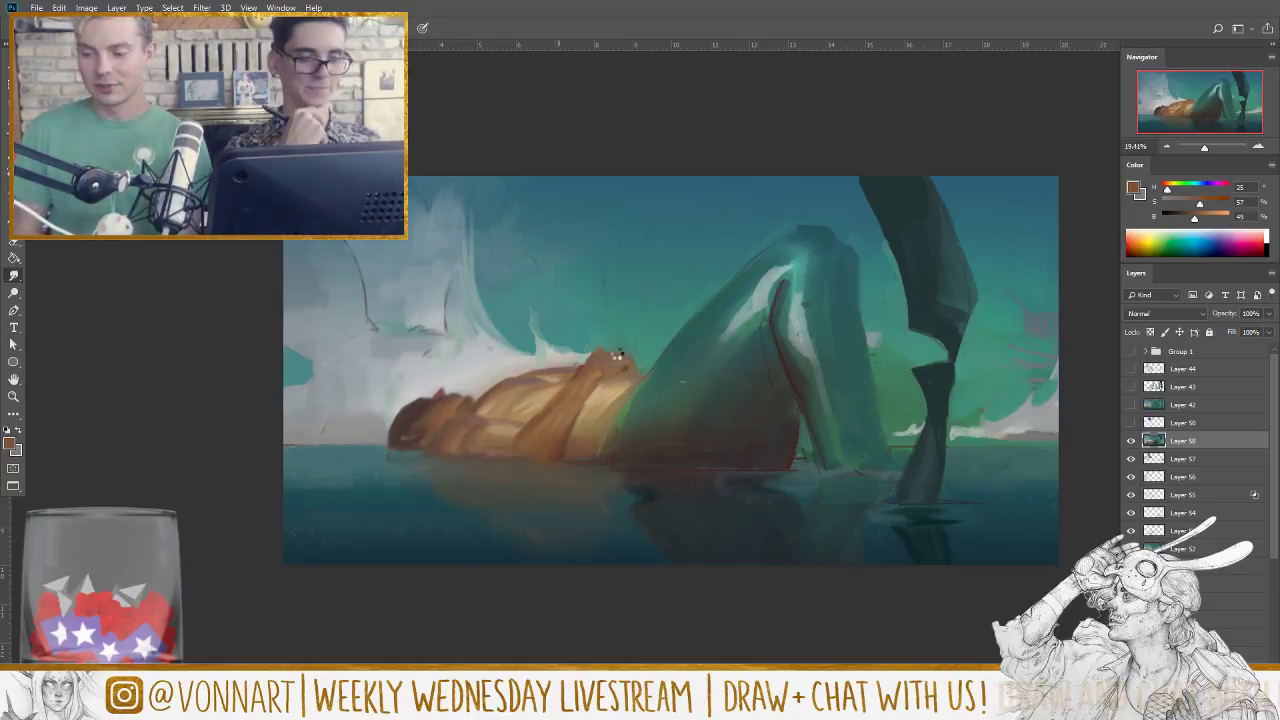
Step: Reshade the figure's clothing with tans and browns sampled from the painting, then mirror the canvas horizontally
{"action": "key", "text": "b"}
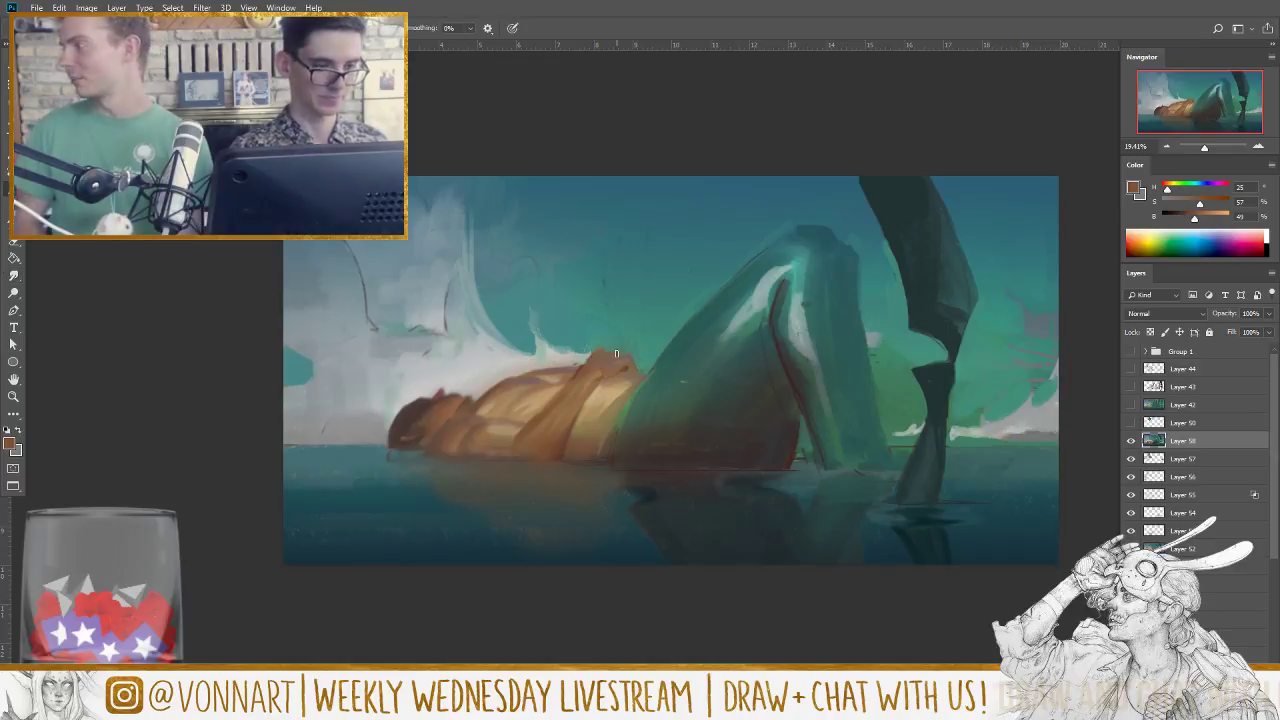
{"action": "left_click", "coordinate": [523, 400], "text": "alt"}
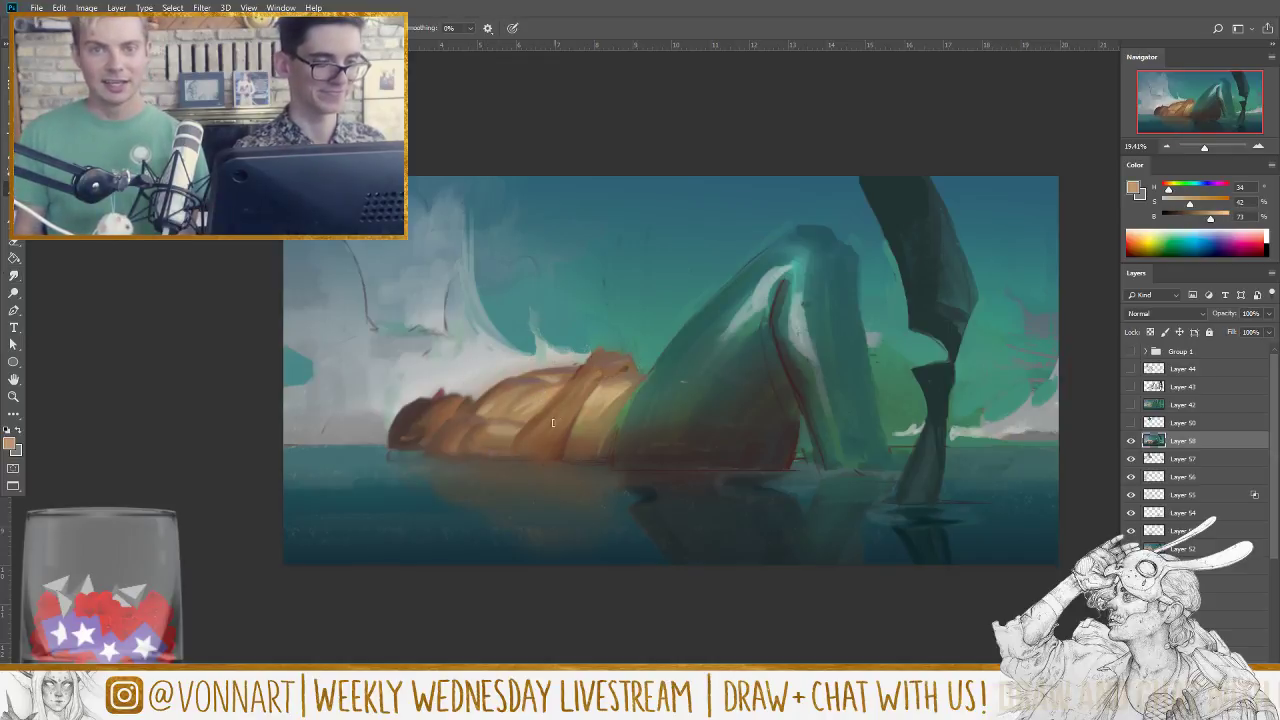
{"action": "left_click", "coordinate": [477, 435], "text": "alt"}
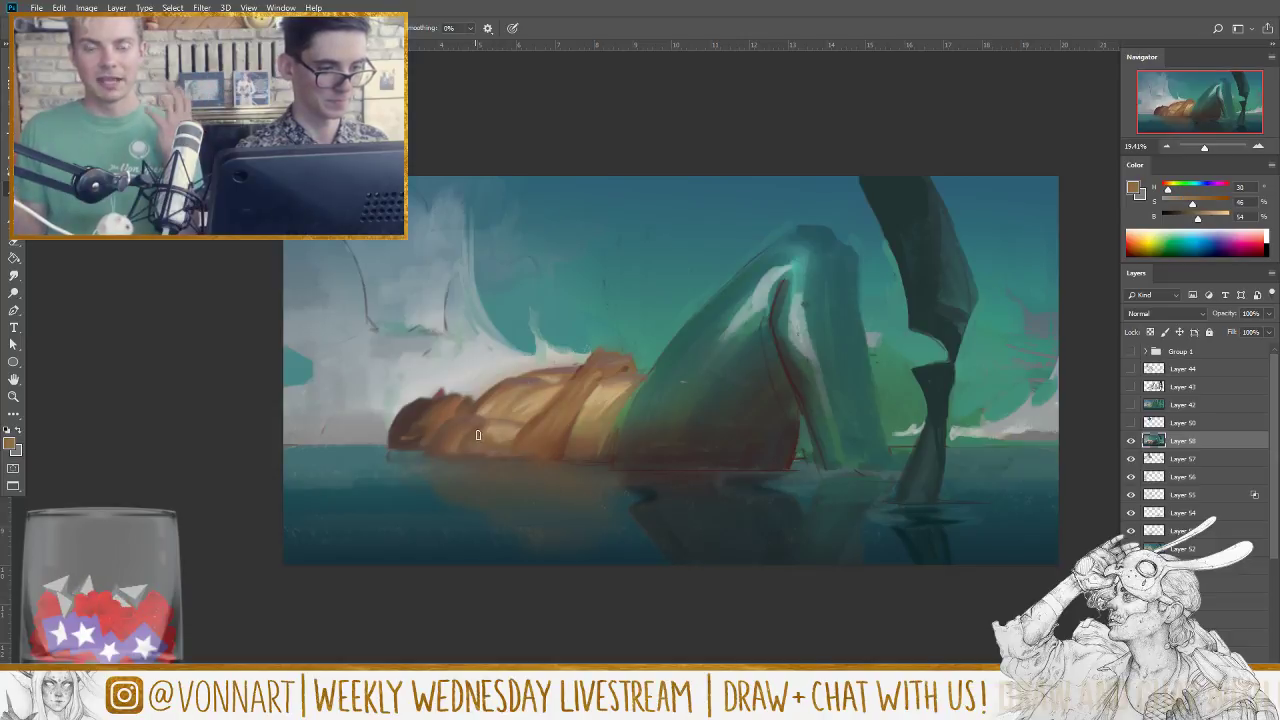
{"action": "left_click", "coordinate": [521, 428], "text": "alt"}
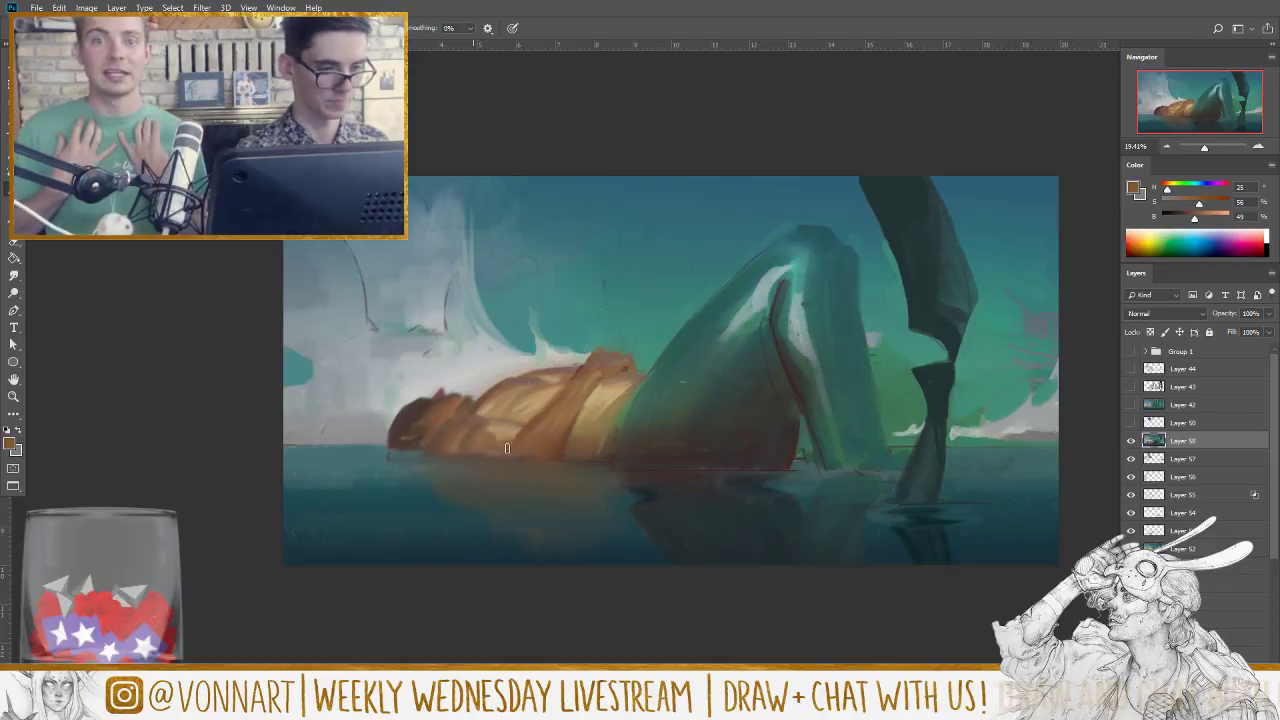
{"action": "left_click", "coordinate": [502, 431], "text": "alt"}
{"action": "left_click", "coordinate": [492, 431], "text": "alt"}
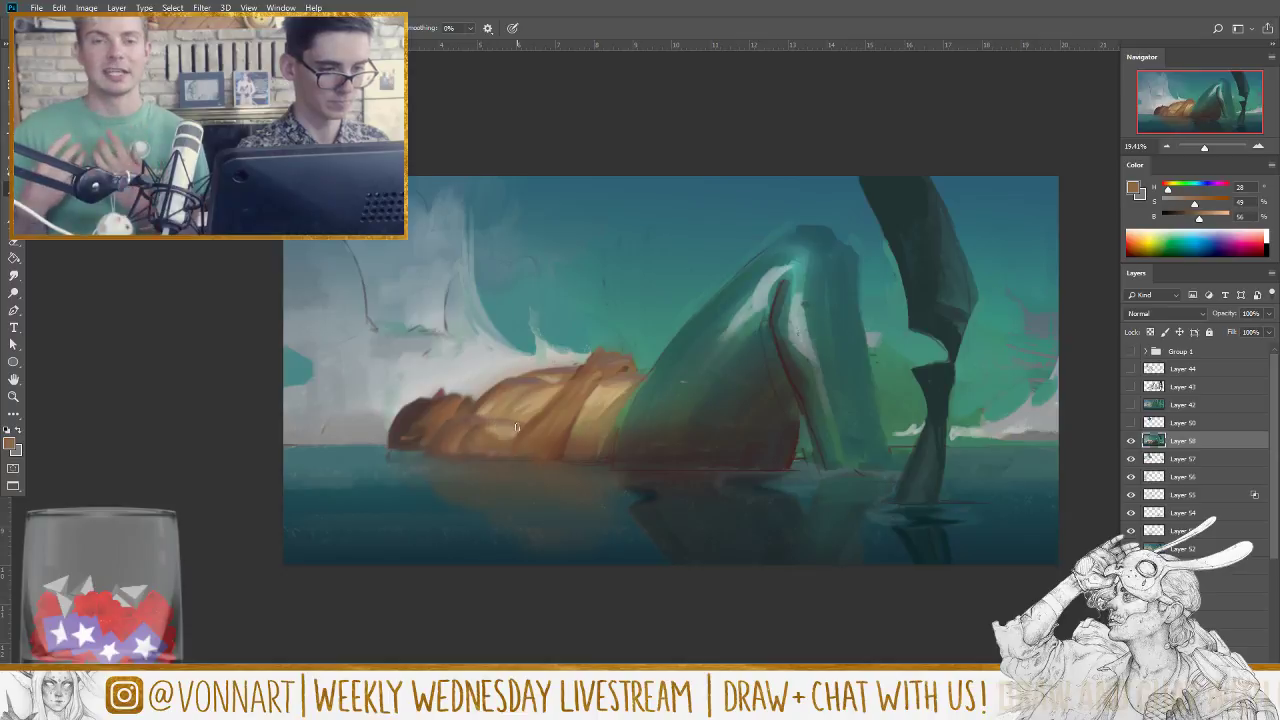
{"action": "left_click", "coordinate": [502, 436], "text": "alt"}
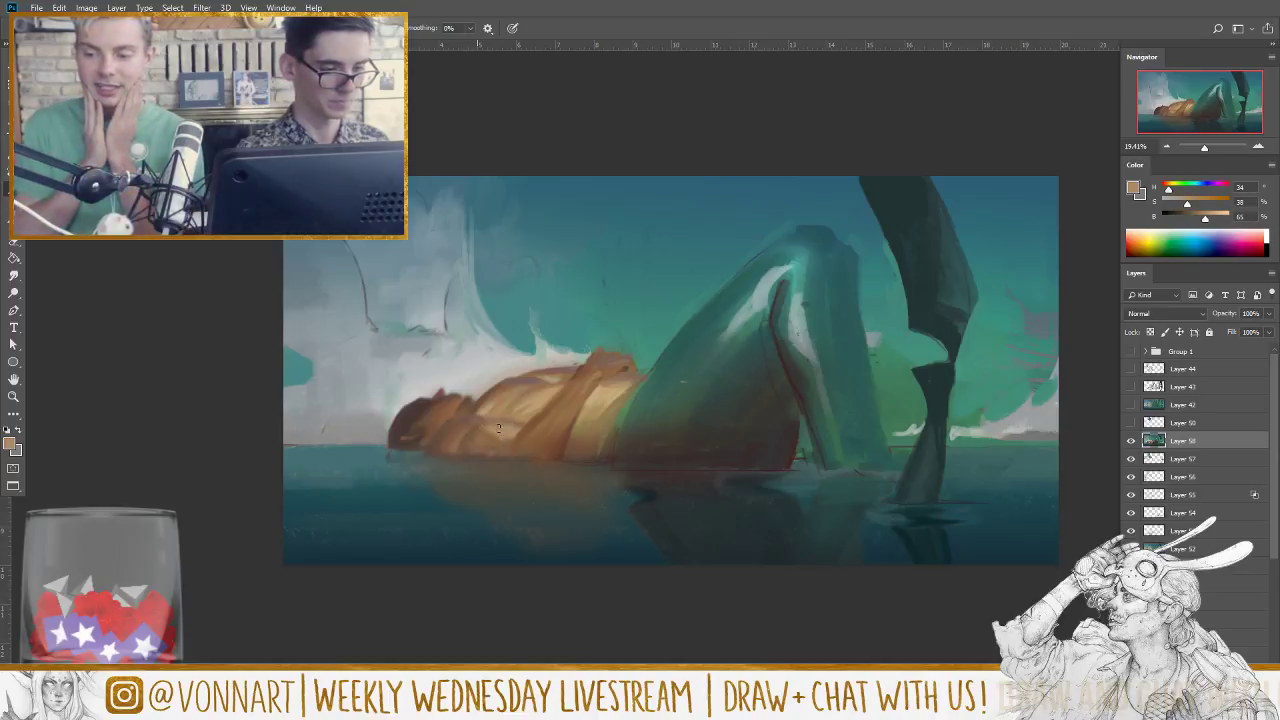
{"action": "left_click", "coordinate": [463, 432], "text": "alt"}
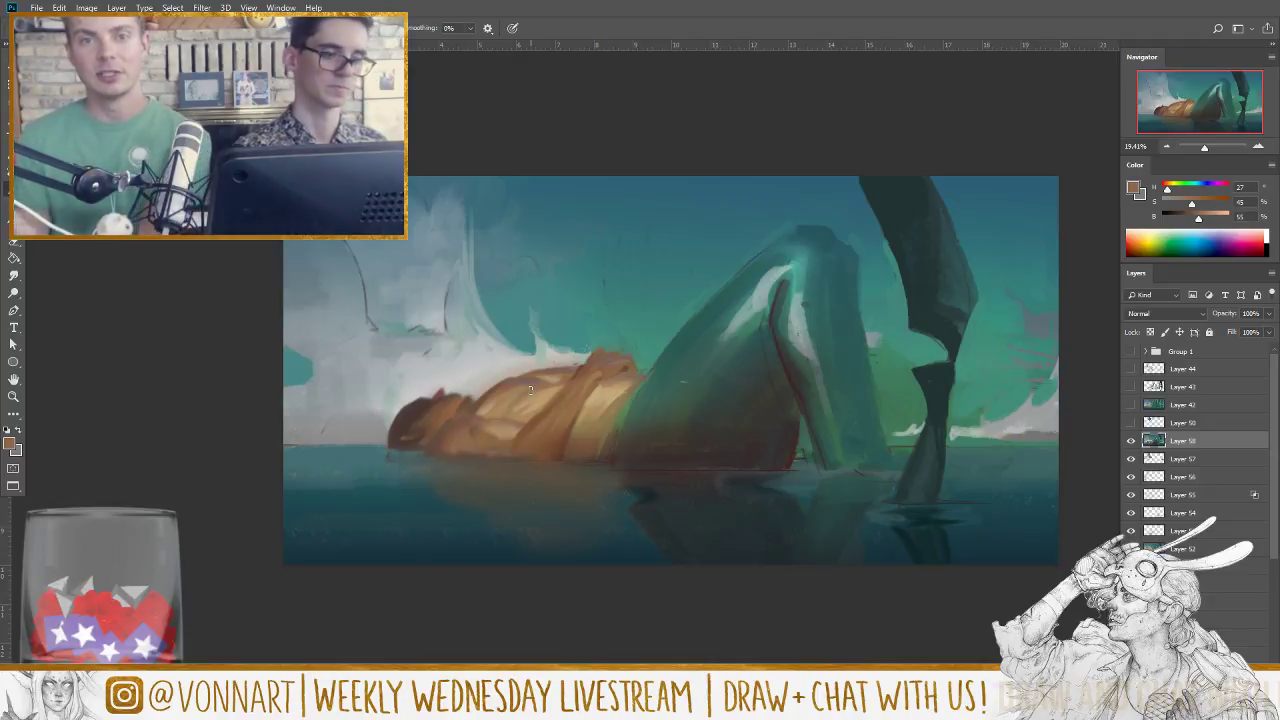
{"action": "left_click", "coordinate": [486, 438], "text": "alt"}
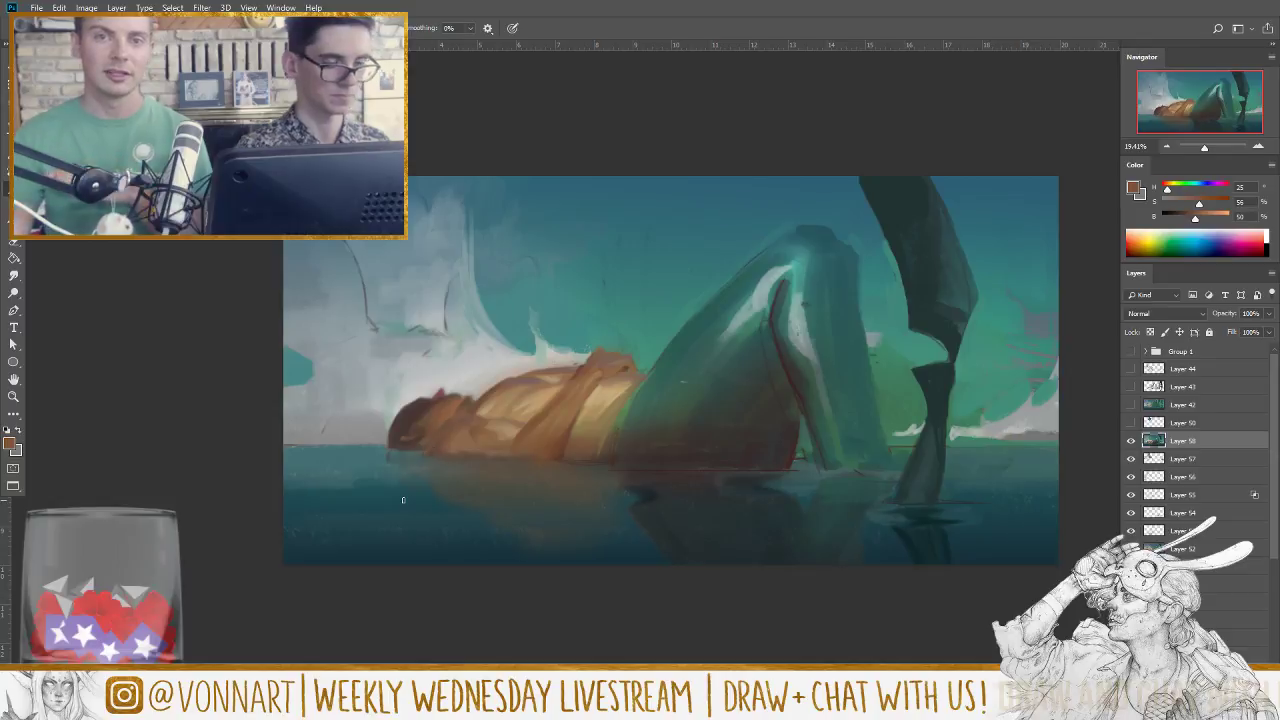
{"action": "key", "text": "e"}
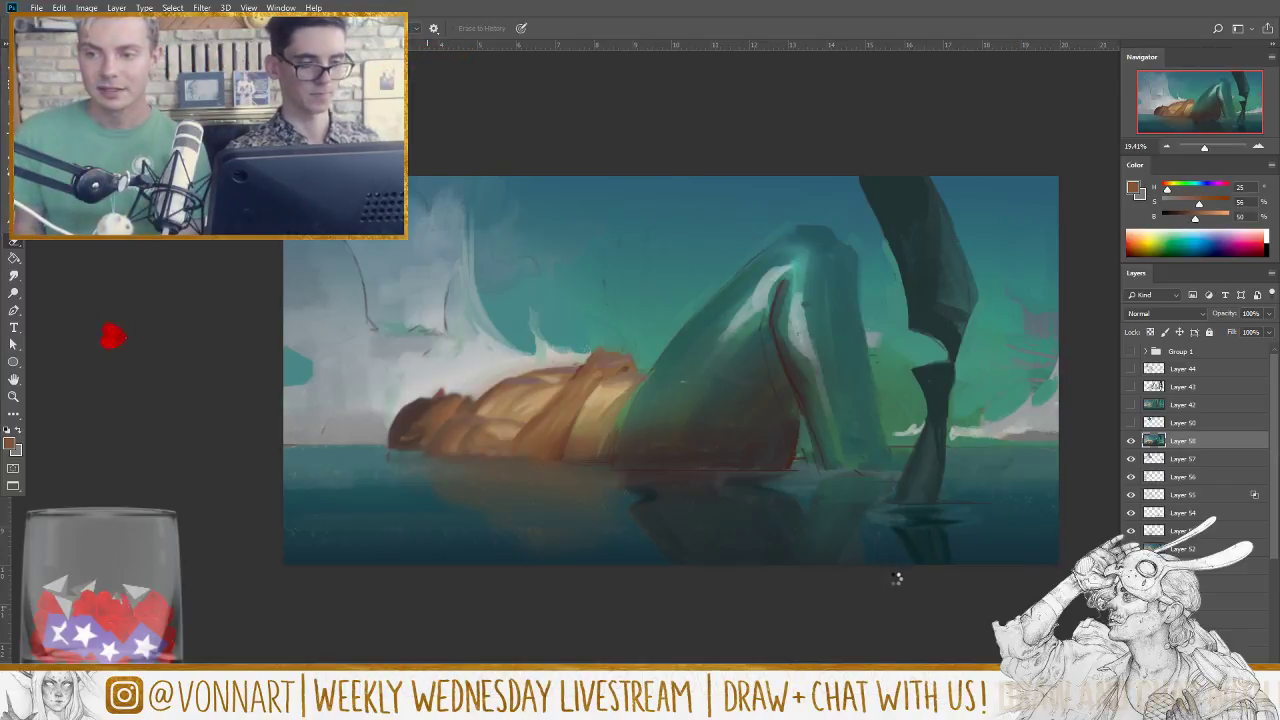
{"action": "key", "text": "ctrl+shift+h"}
Step: Zoom out and paint brown reflections in the water beneath the flipped figure
{"action": "key", "text": "z"}
{"action": "left_click_drag", "start_coordinate": [938, 563], "coordinate": [921, 474]}
{"action": "key", "text": "b"}
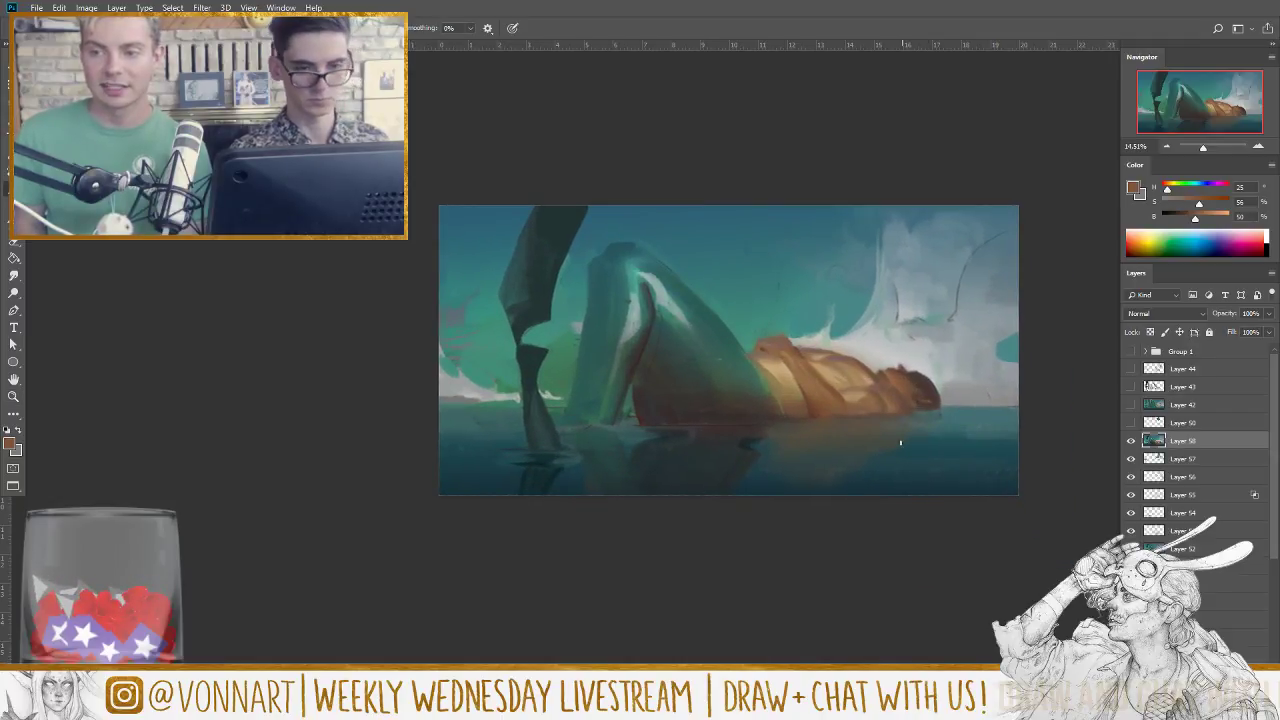
{"action": "left_click", "coordinate": [828, 438], "text": "alt"}
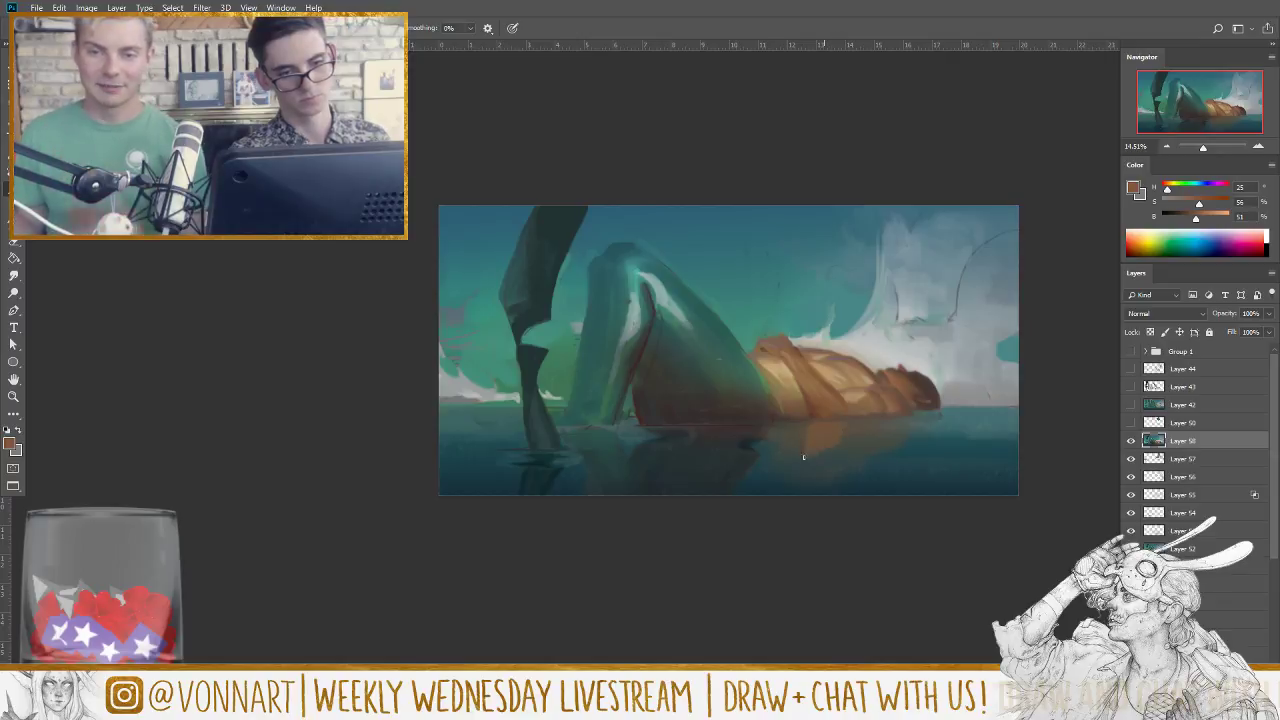
{"action": "left_click", "coordinate": [890, 408], "text": "alt"}
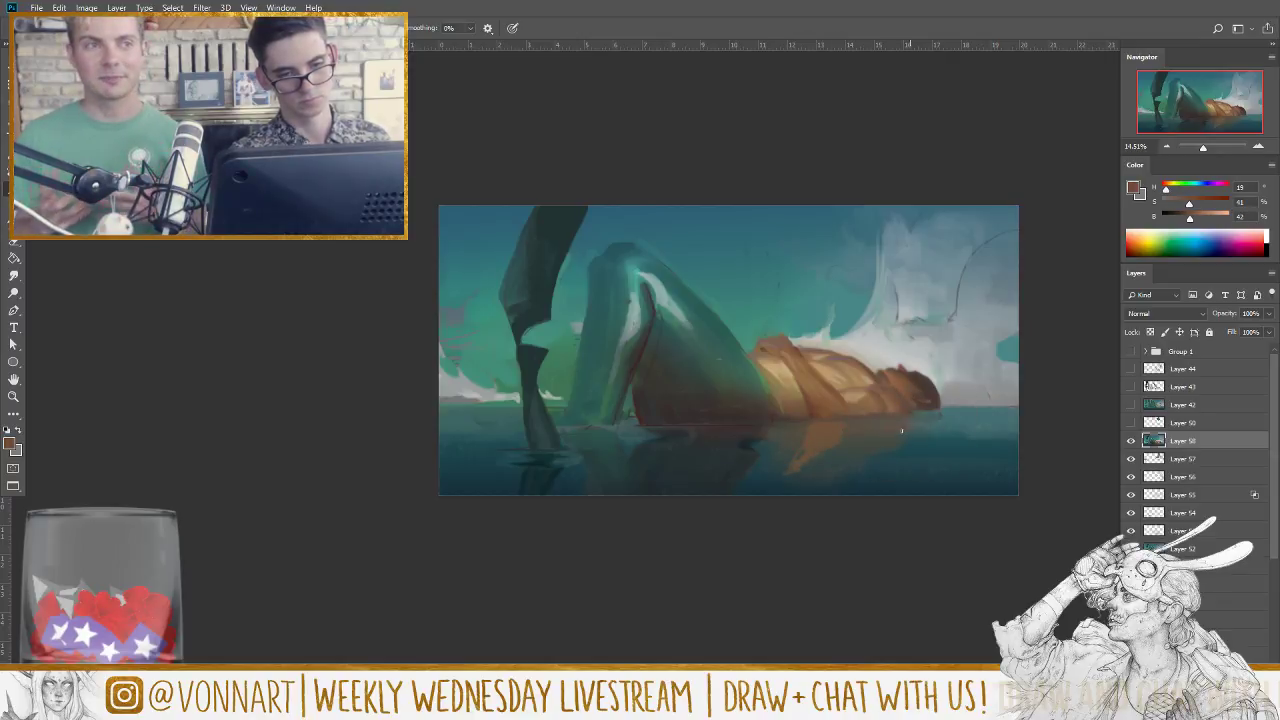
{"action": "left_click", "coordinate": [910, 386], "text": "alt"}
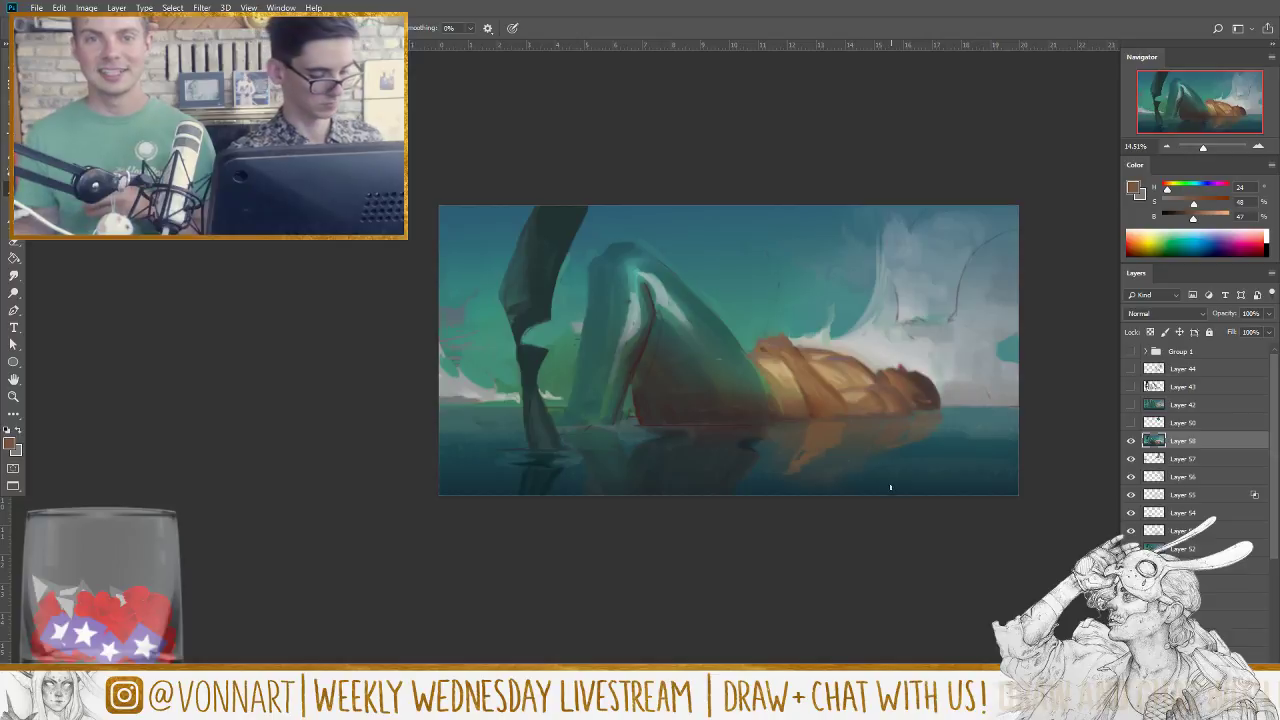
Step: Blend the reflection with the history eraser and smudge tool, touch up colours, and add a new layer
{"action": "key", "text": "e"}
{"action": "key", "text": "bracketright"}
{"action": "key", "text": "bracketright"}
{"action": "key", "text": "bracketright"}
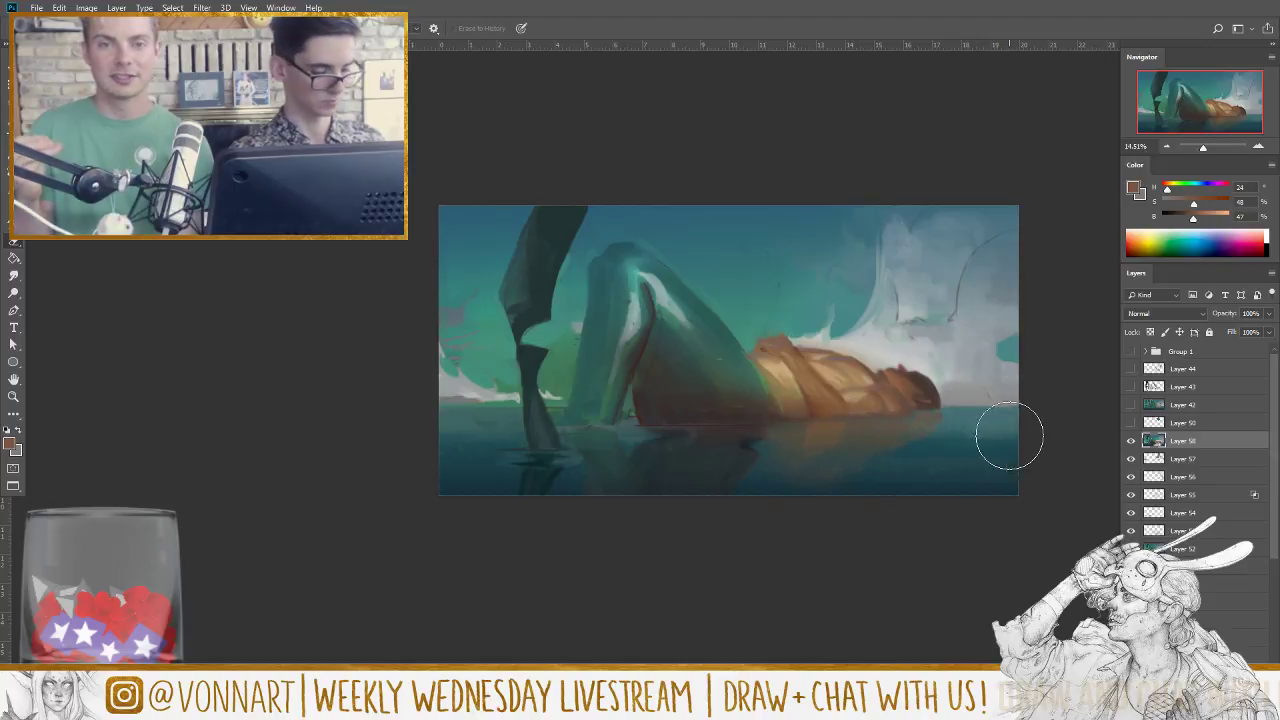
{"action": "key", "text": "r"}
{"action": "key", "text": "bracketleft"}
{"action": "key", "text": "bracketleft"}
{"action": "key", "text": "bracketleft"}
{"action": "key", "text": "bracketleft"}
{"action": "key", "text": "bracketleft"}
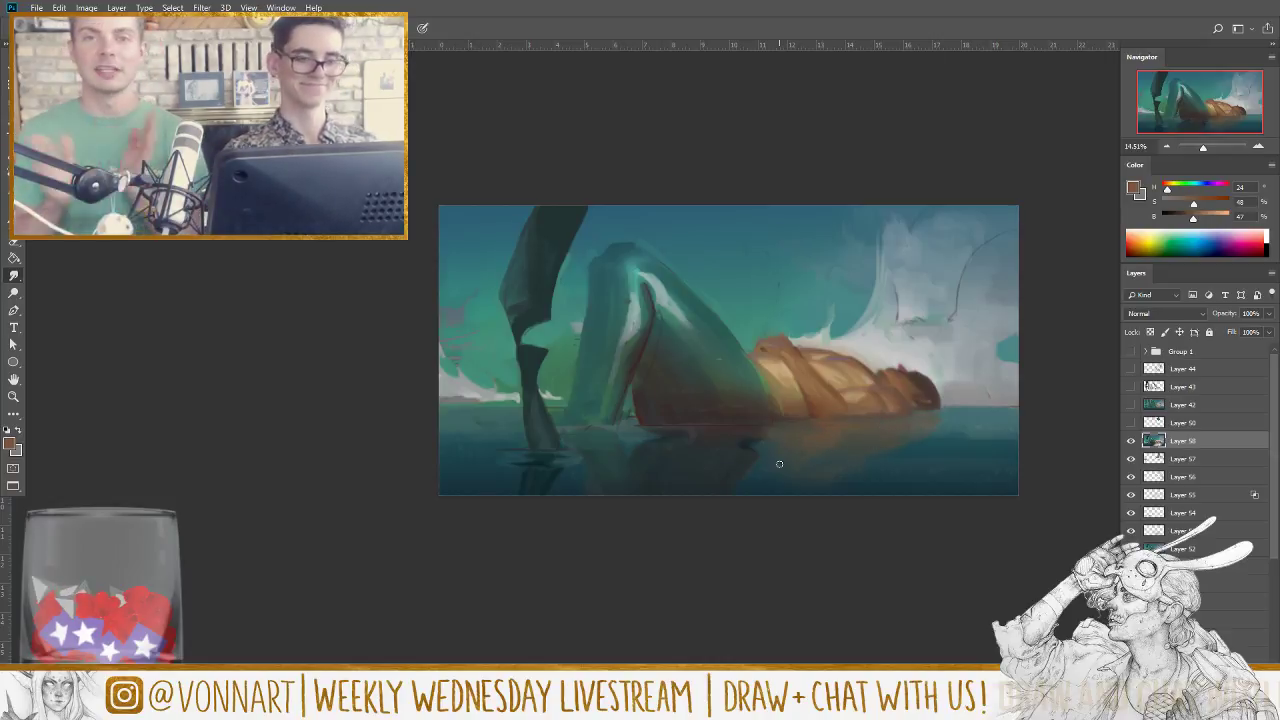
{"action": "key", "text": "b"}
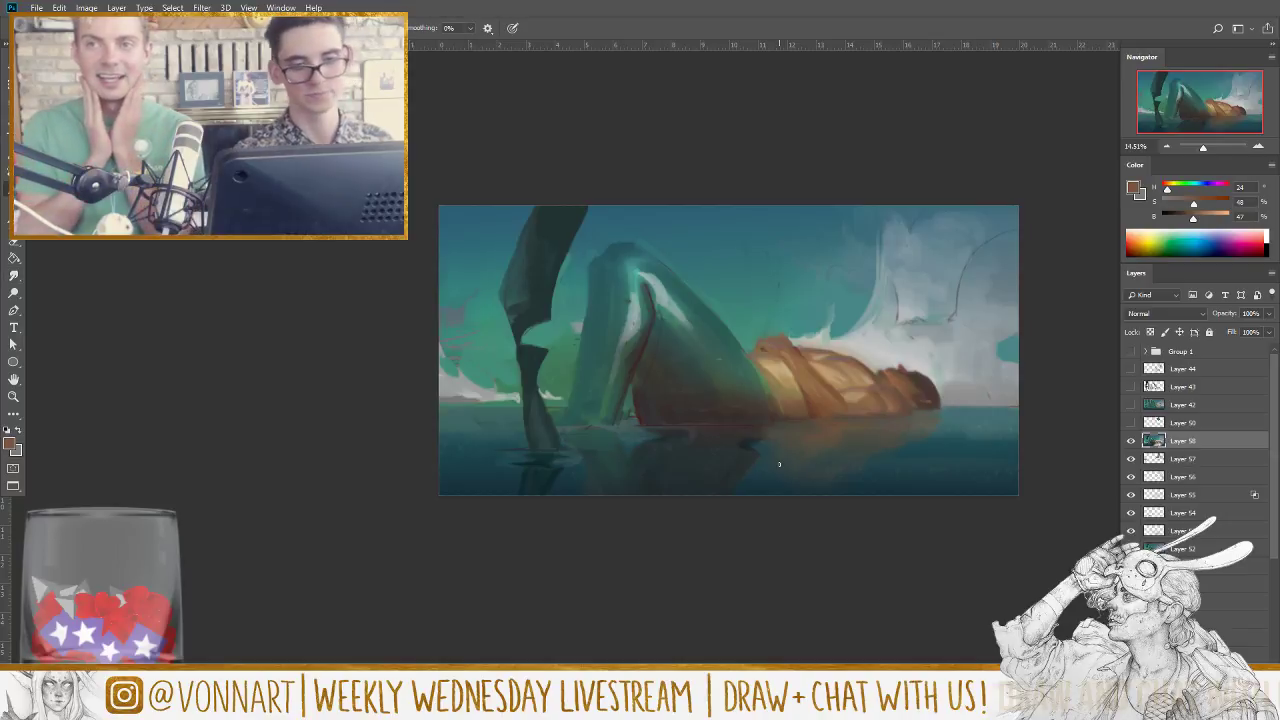
{"action": "left_click", "coordinate": [940, 375], "text": "alt"}
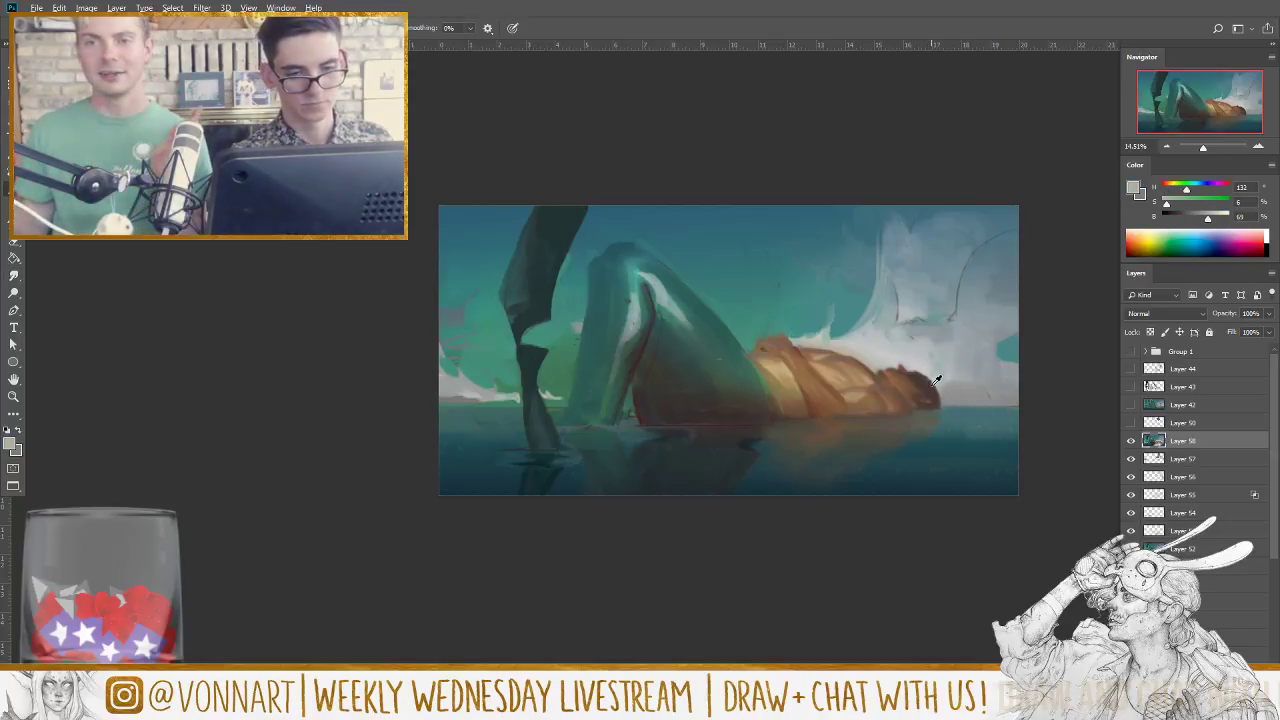
{"action": "left_click", "coordinate": [934, 378], "text": "alt"}
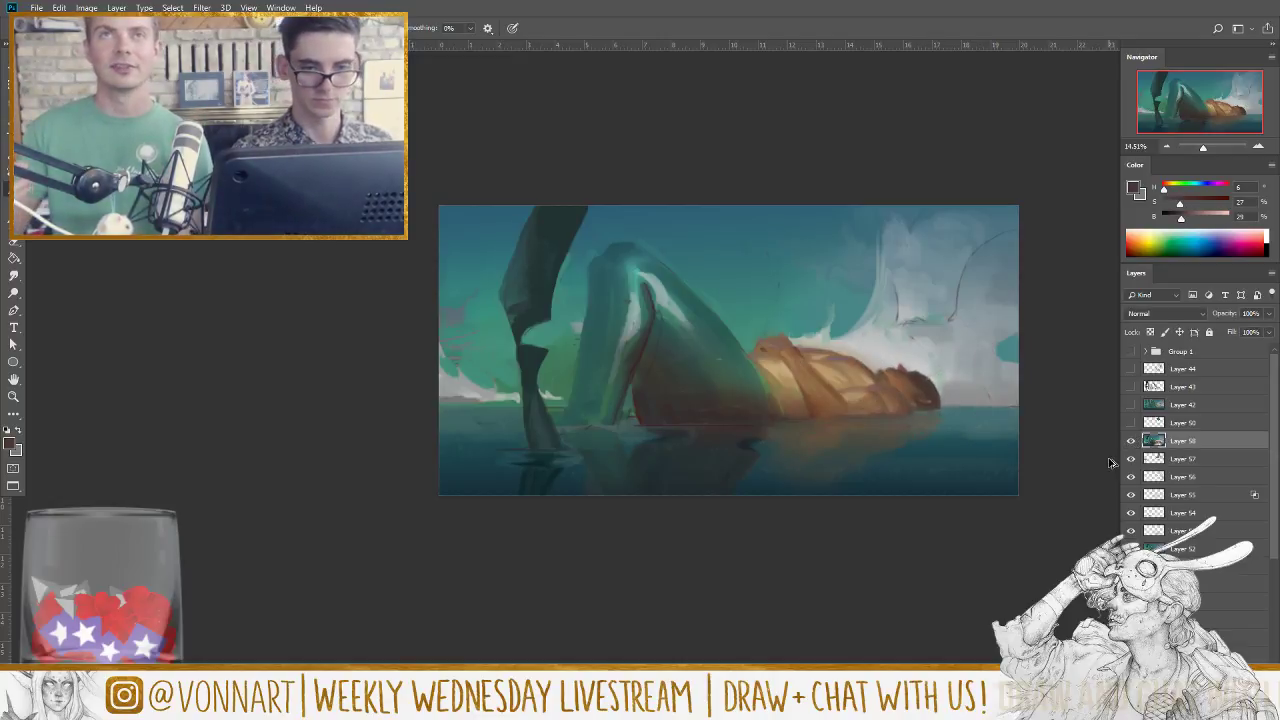
{"action": "key", "text": "ctrl+shift+alt+n"}
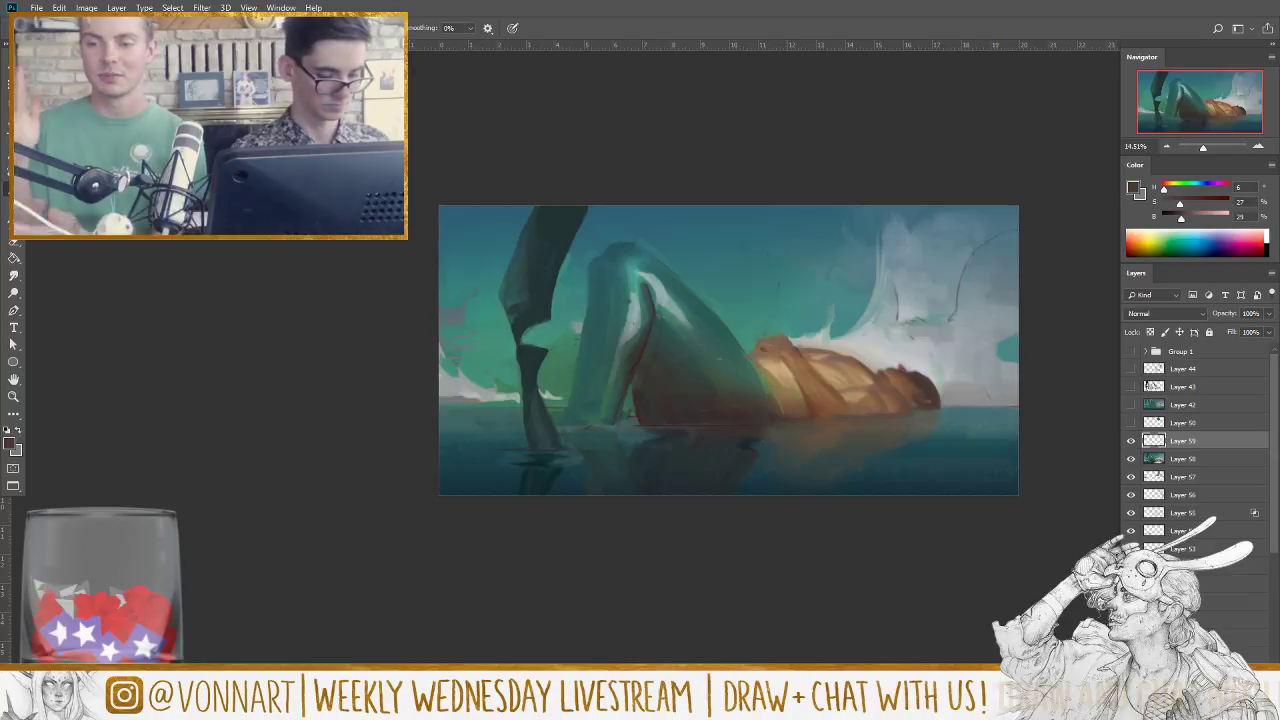
Step: Compare against the Group 1 reference collage, then paint darker brown details onto the figure's head
{"action": "left_click", "coordinate": [1131, 351]}
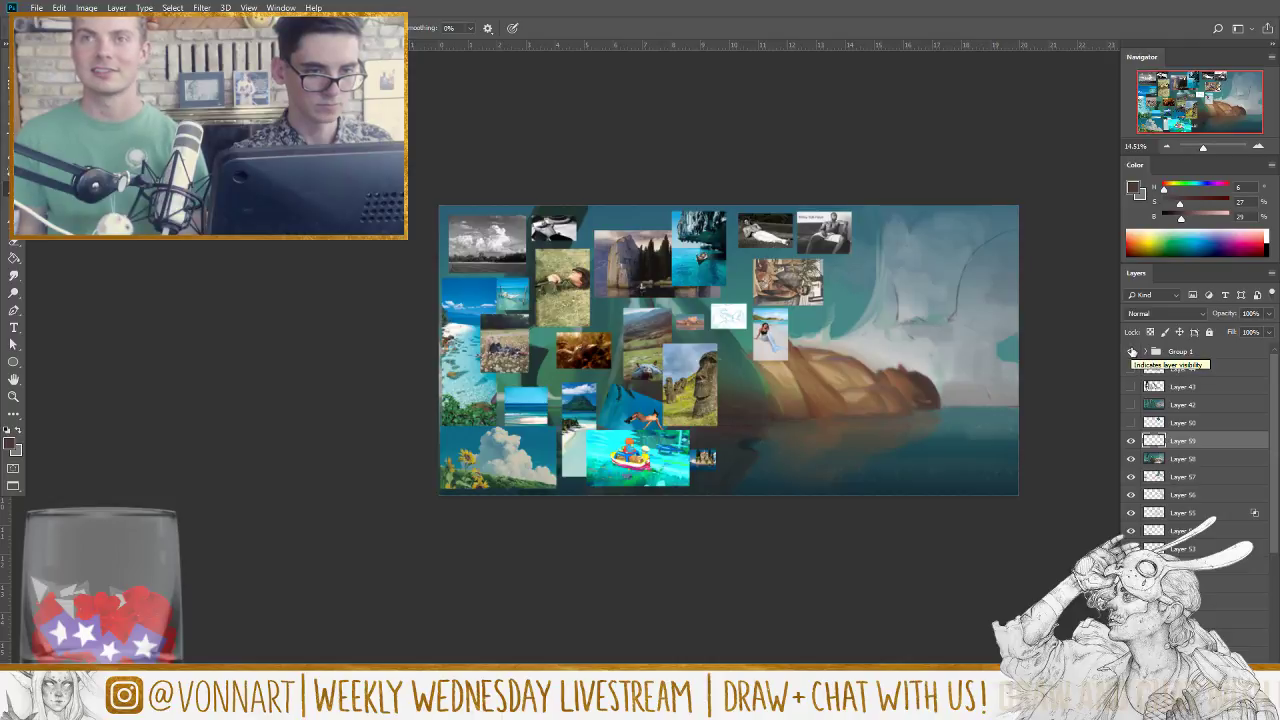
{"action": "left_click", "coordinate": [1131, 351]}
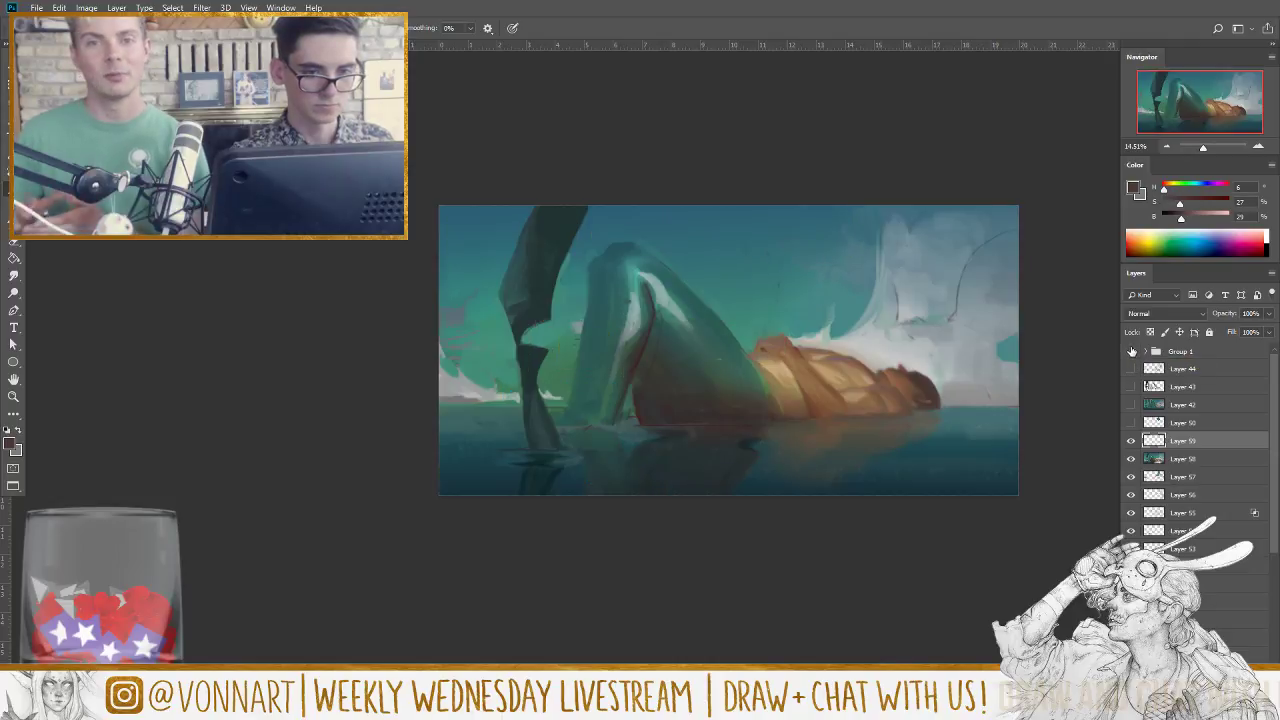
{"action": "left_click", "coordinate": [897, 363], "text": "alt"}
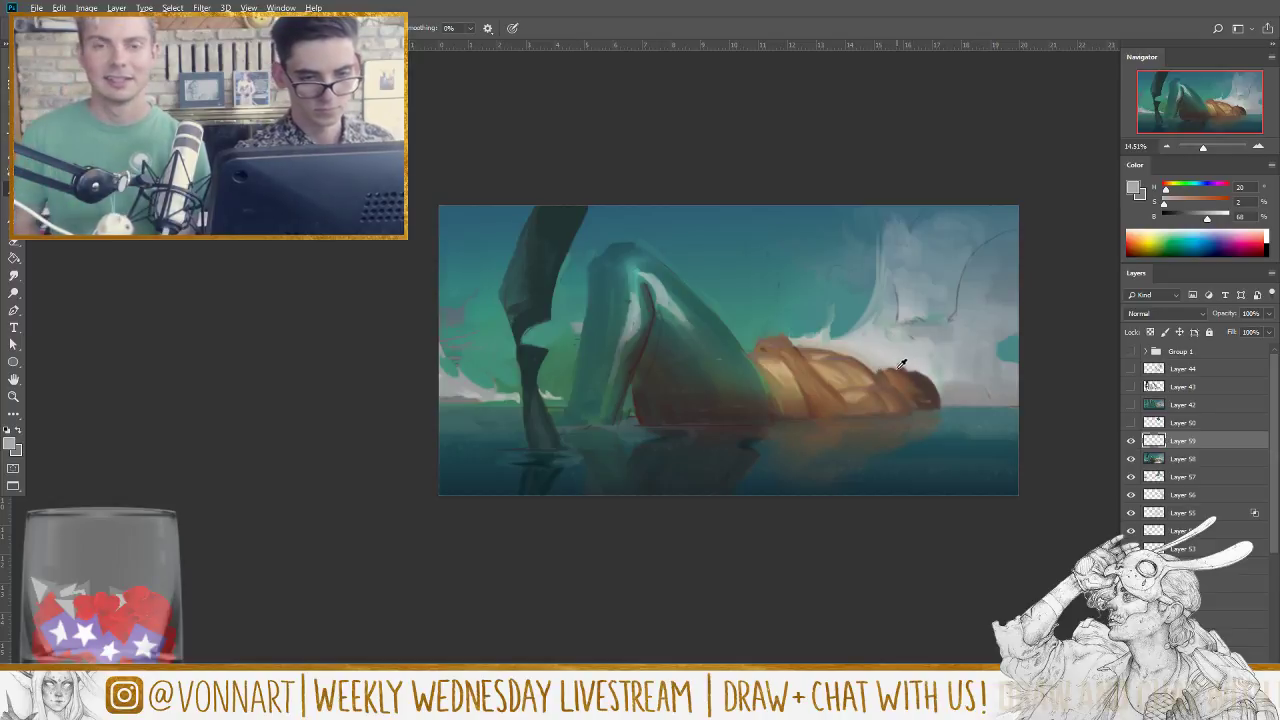
{"action": "left_click", "coordinate": [902, 366], "text": "alt"}
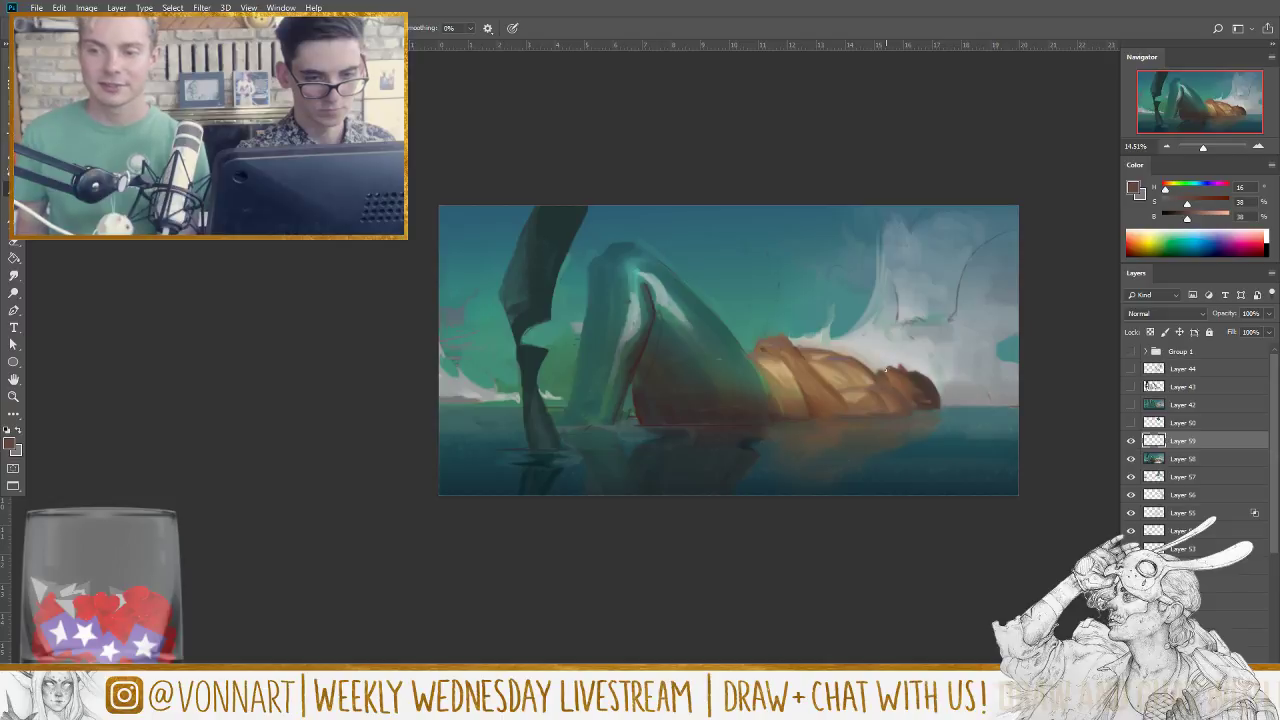
{"action": "left_click_drag", "start_coordinate": [883, 389], "coordinate": [903, 397]}
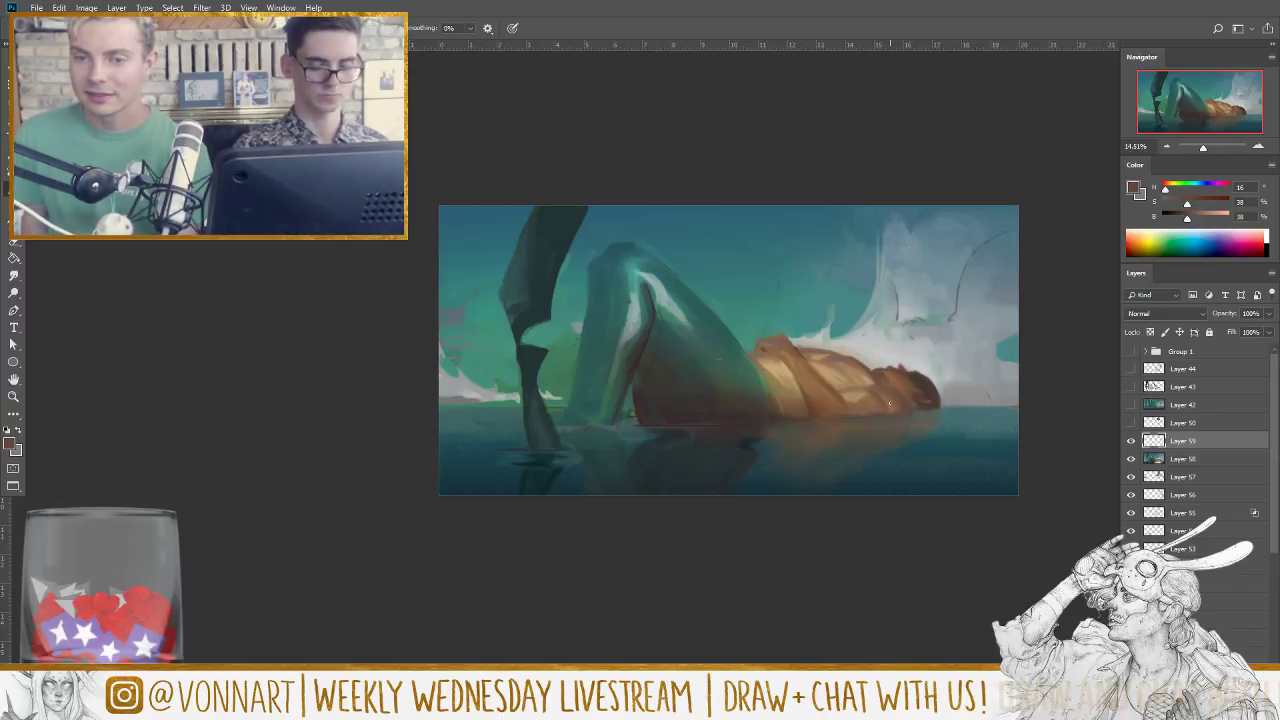
{"action": "left_click", "coordinate": [806, 350], "text": "alt"}
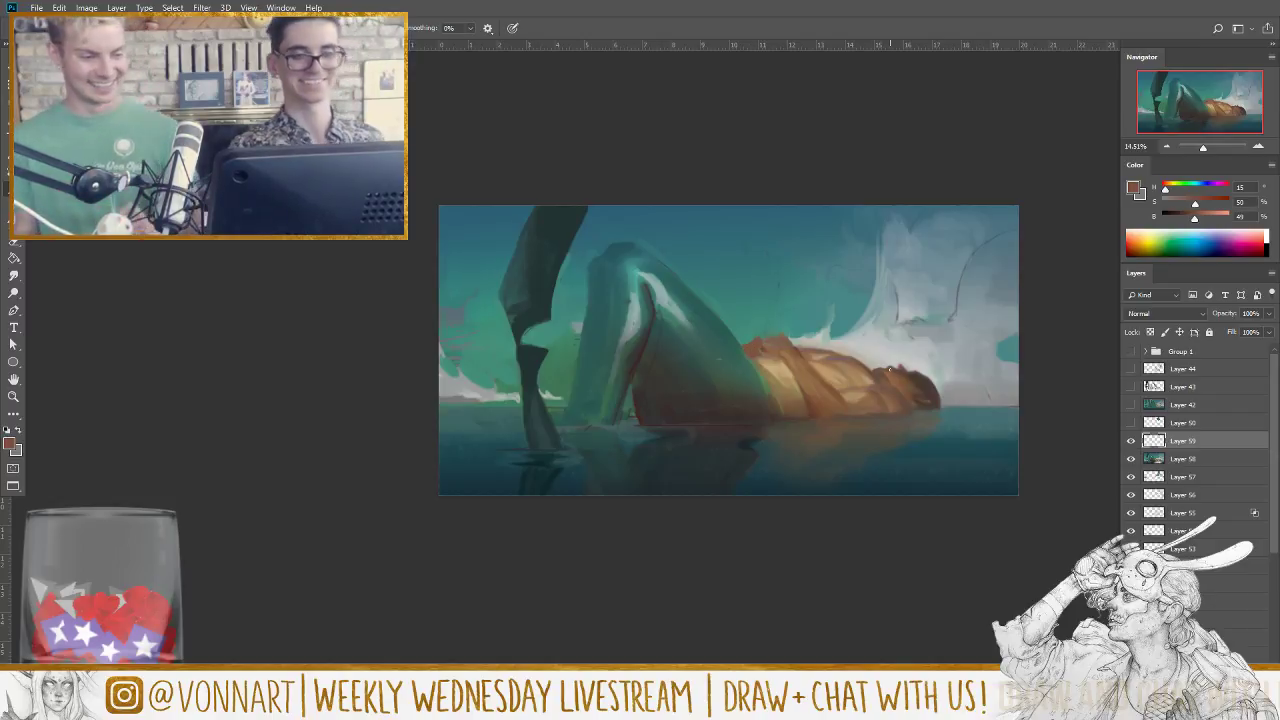
{"action": "key", "text": "z"}
{"action": "left_click", "coordinate": [966, 535], "text": "alt"}
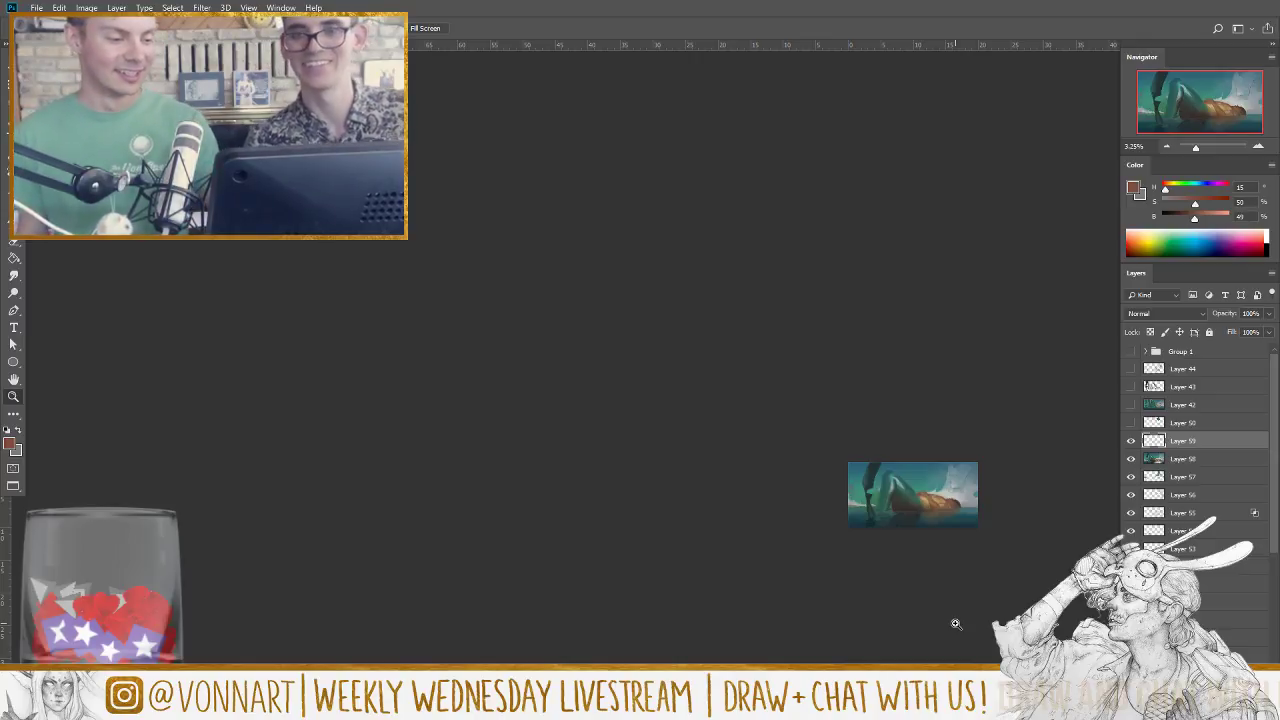
{"action": "scroll", "coordinate": [955, 623], "scroll_direction": "up", "scroll_amount": 5}
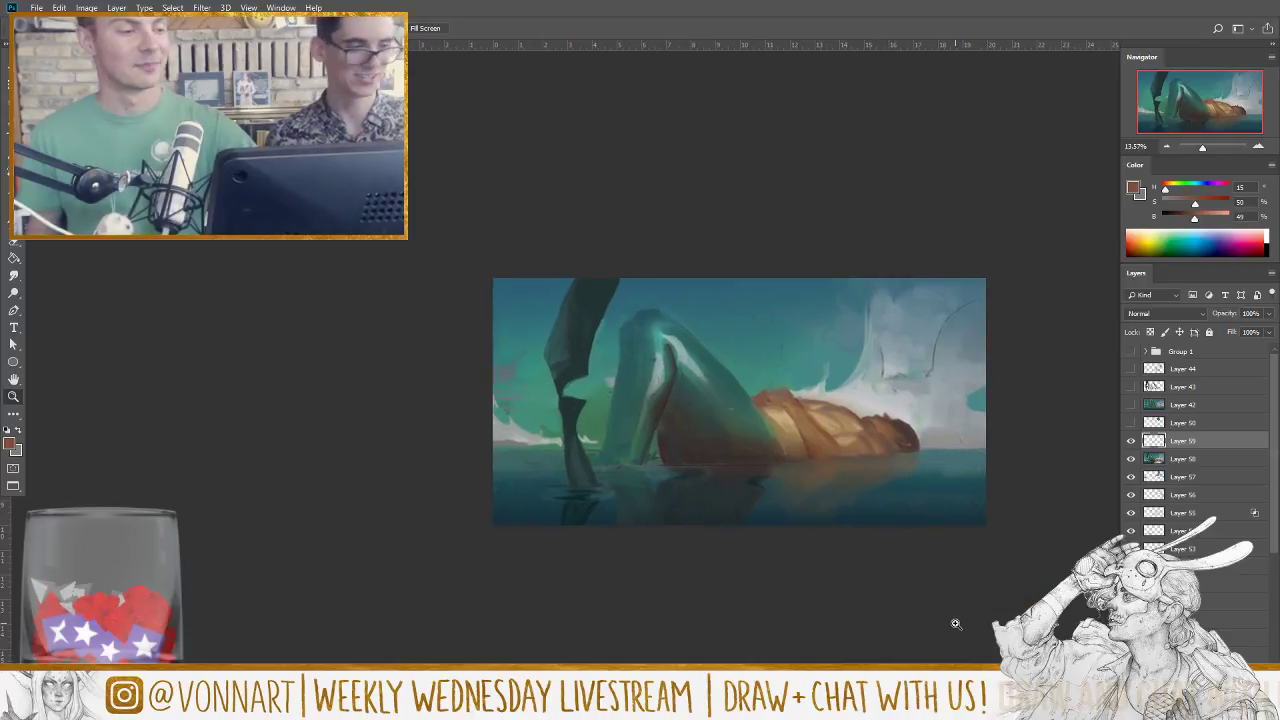
{"action": "scroll", "coordinate": [955, 623], "scroll_direction": "up", "scroll_amount": 5}
{"action": "scroll", "coordinate": [955, 623], "scroll_direction": "up", "scroll_amount": 2}
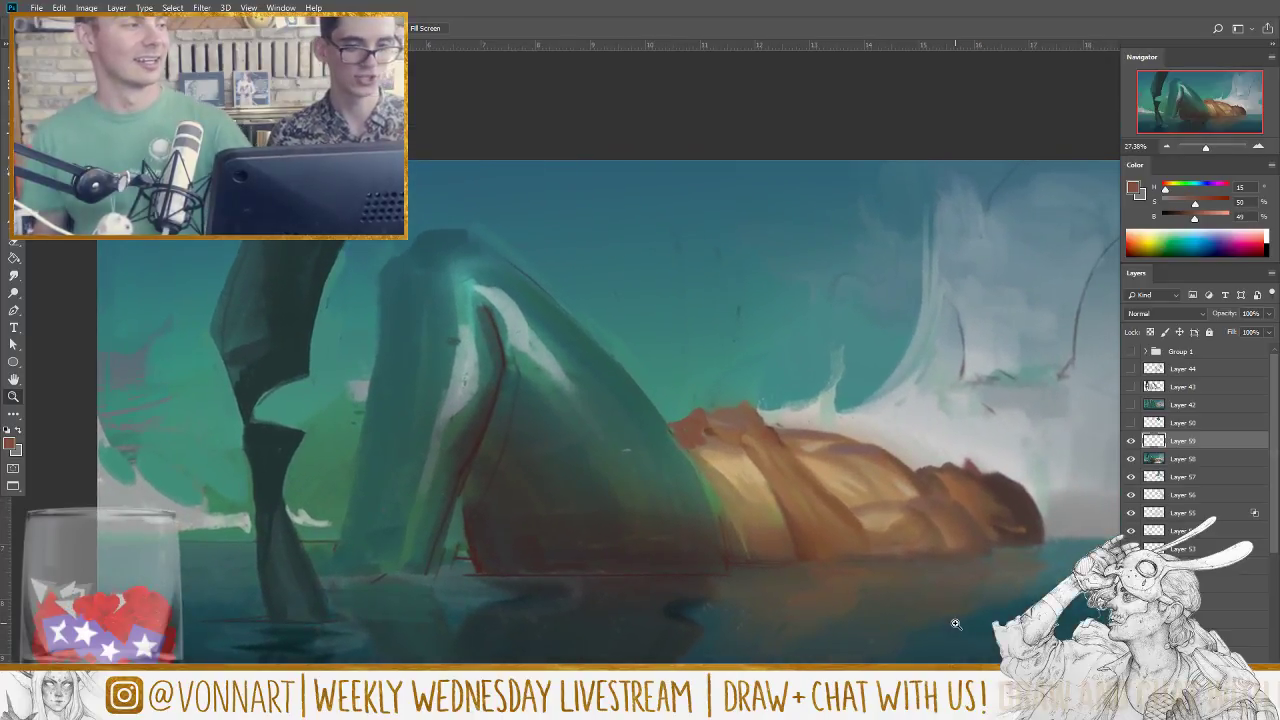
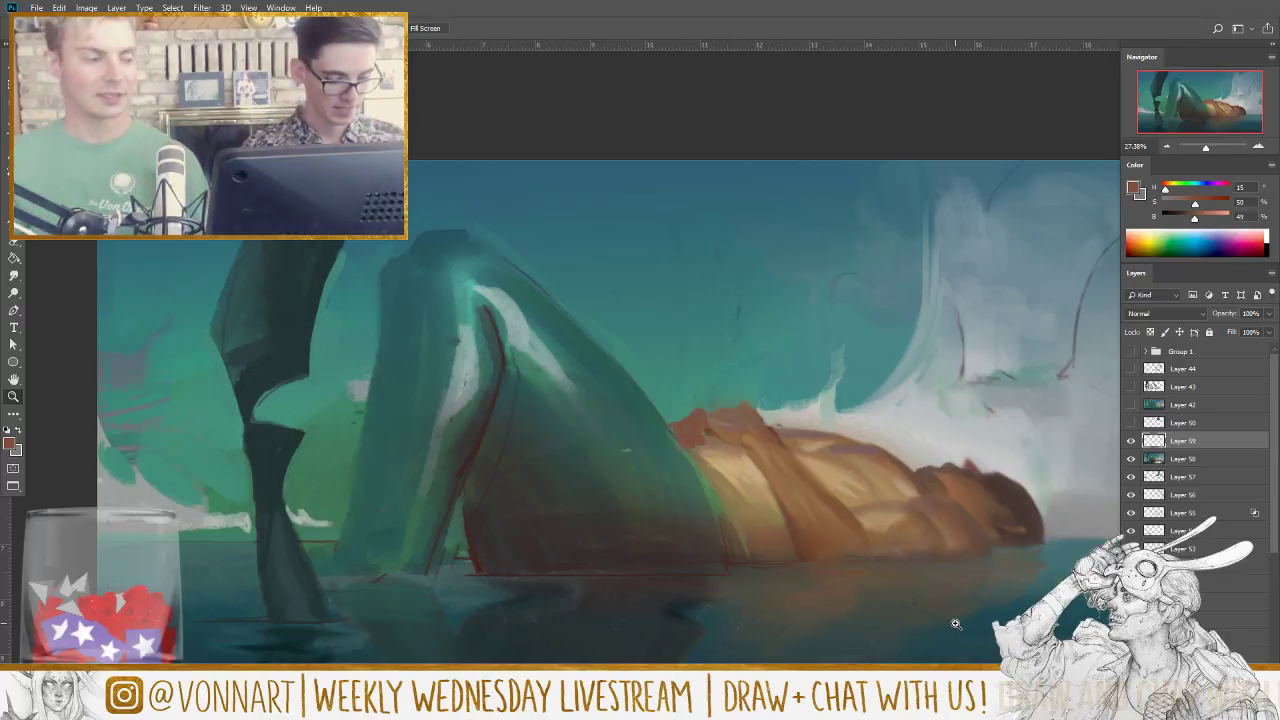
Step: Sample dark grey and teal tones from the painting, then mix a light grey-blue in the Color panel
{"action": "key", "text": "b"}
{"action": "left_click", "coordinate": [745, 568], "text": "alt"}
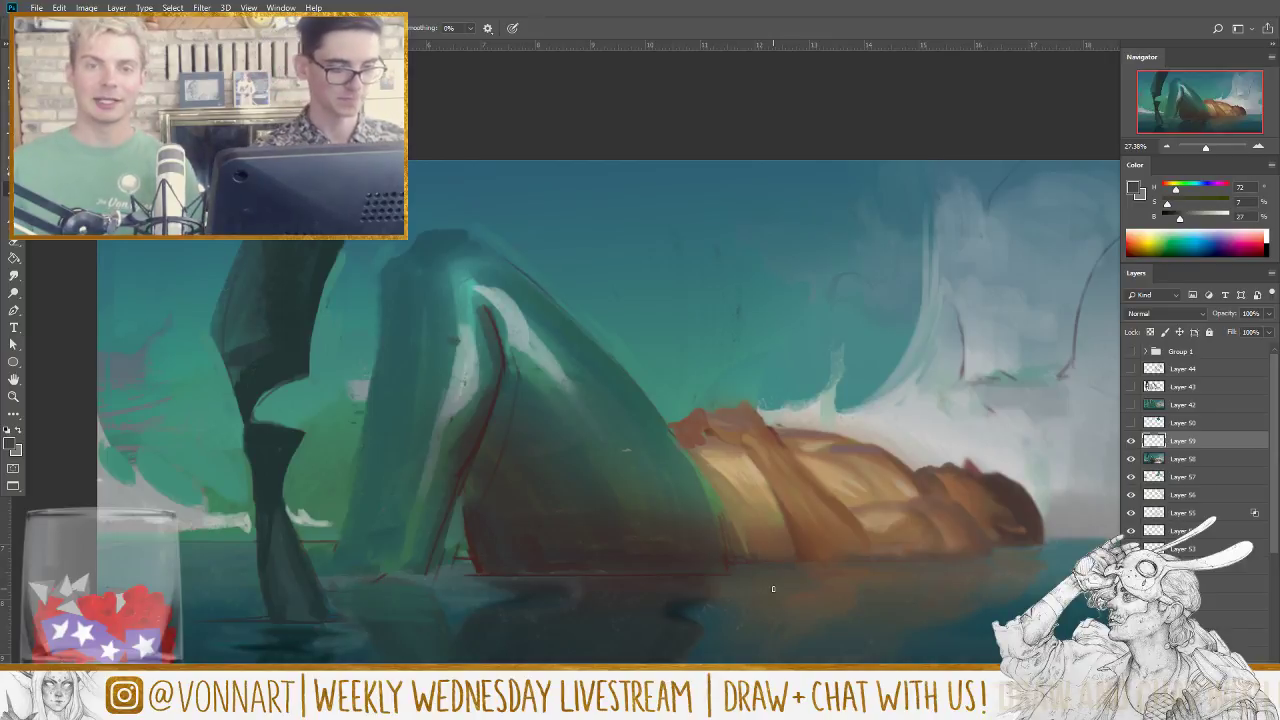
{"action": "left_click", "coordinate": [459, 529], "text": "alt"}
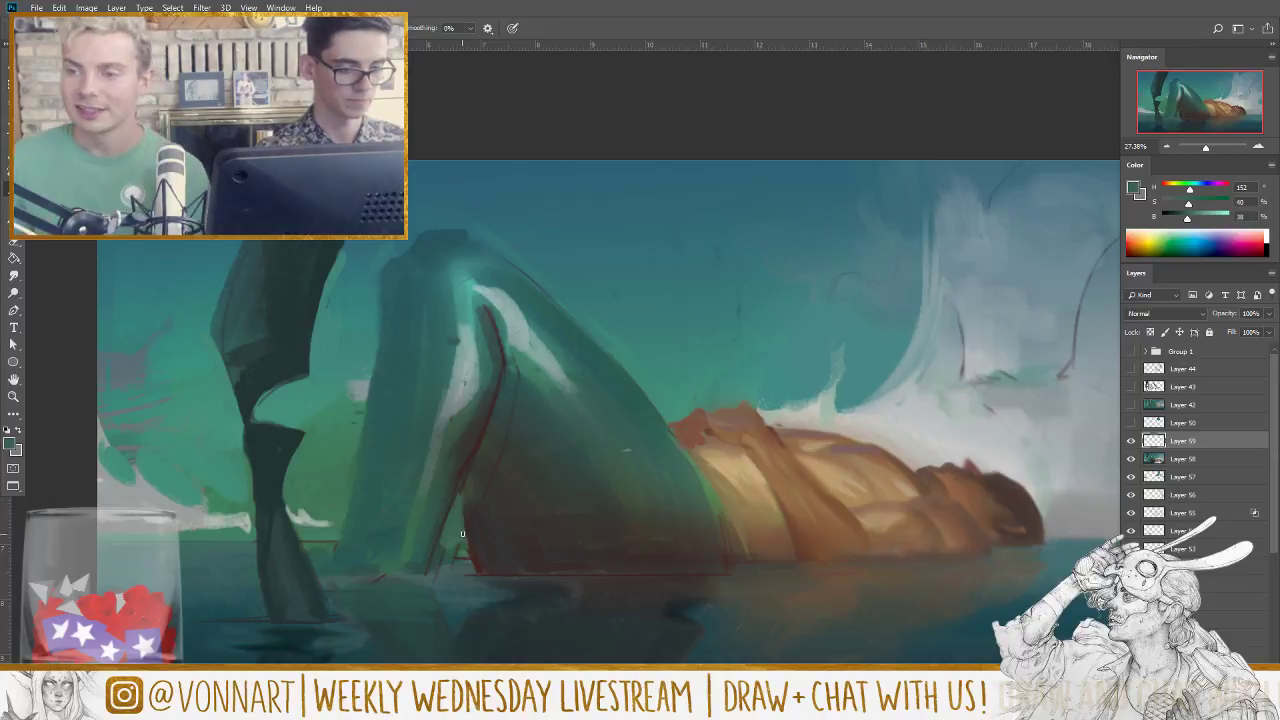
{"action": "left_click", "coordinate": [328, 551], "text": "alt"}
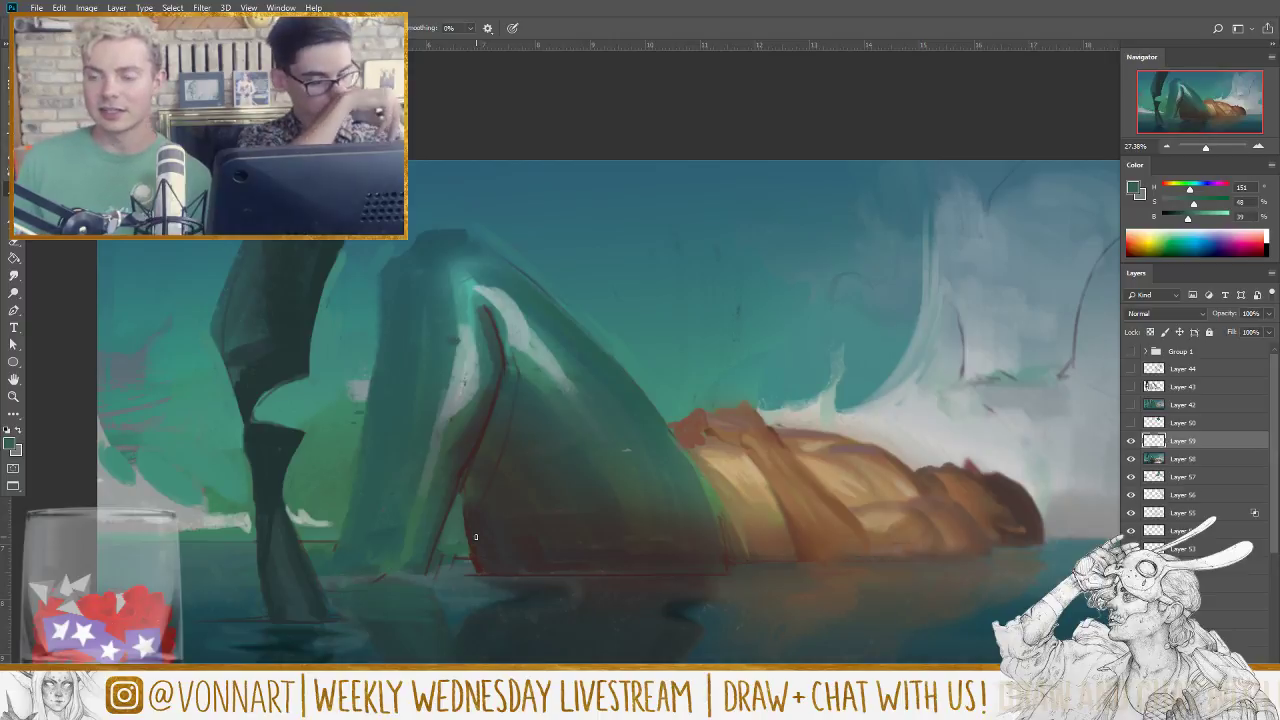
{"action": "left_click", "coordinate": [1113, 336], "text": "alt"}
{"action": "mouse_move", "coordinate": [1182, 204]}
{"action": "left_mouse_down"}
{"action": "mouse_move", "coordinate": [1169, 204]}
{"action": "mouse_move", "coordinate": [1189, 216]}
{"action": "left_mouse_up"}
{"action": "left_click", "coordinate": [1200, 222]}
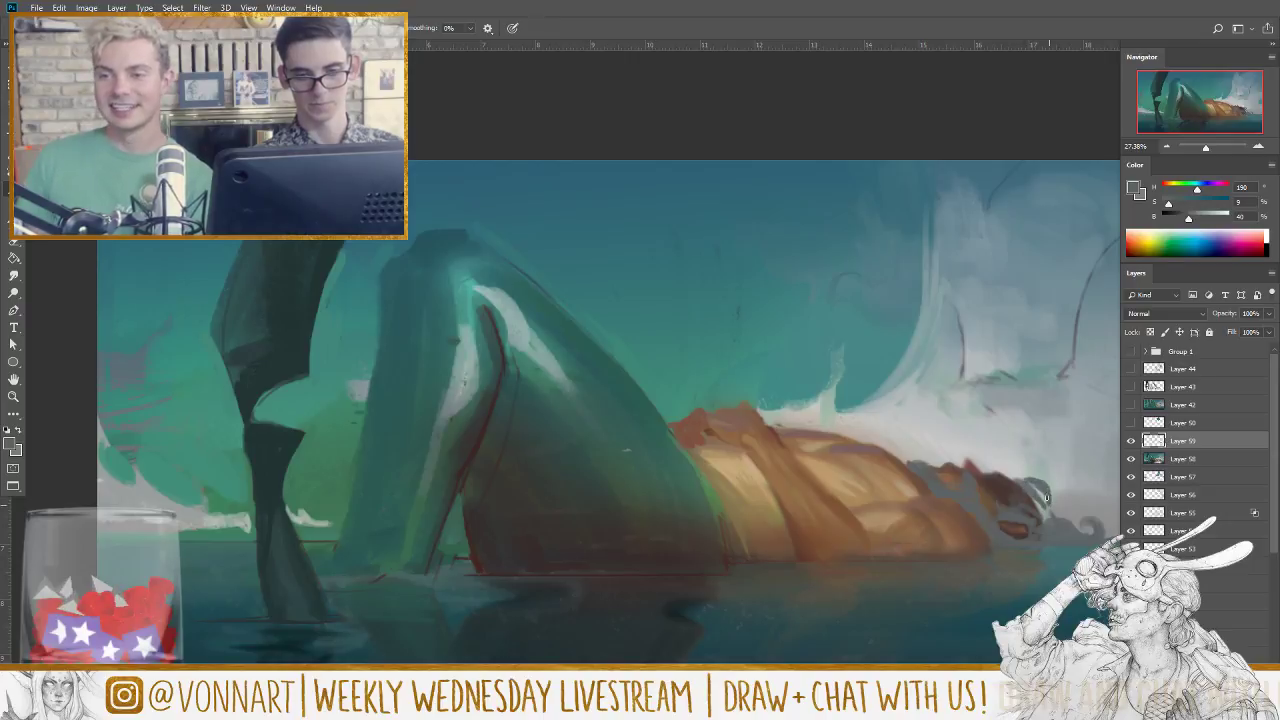
Step: Paint dark grey strokes on the figure's head and light grey strokes across its back
{"action": "mouse_move", "coordinate": [1018, 482]}
{"action": "left_mouse_down"}
{"action": "mouse_move", "coordinate": [1052, 508]}
{"action": "mouse_move", "coordinate": [1022, 512]}
{"action": "left_mouse_up"}
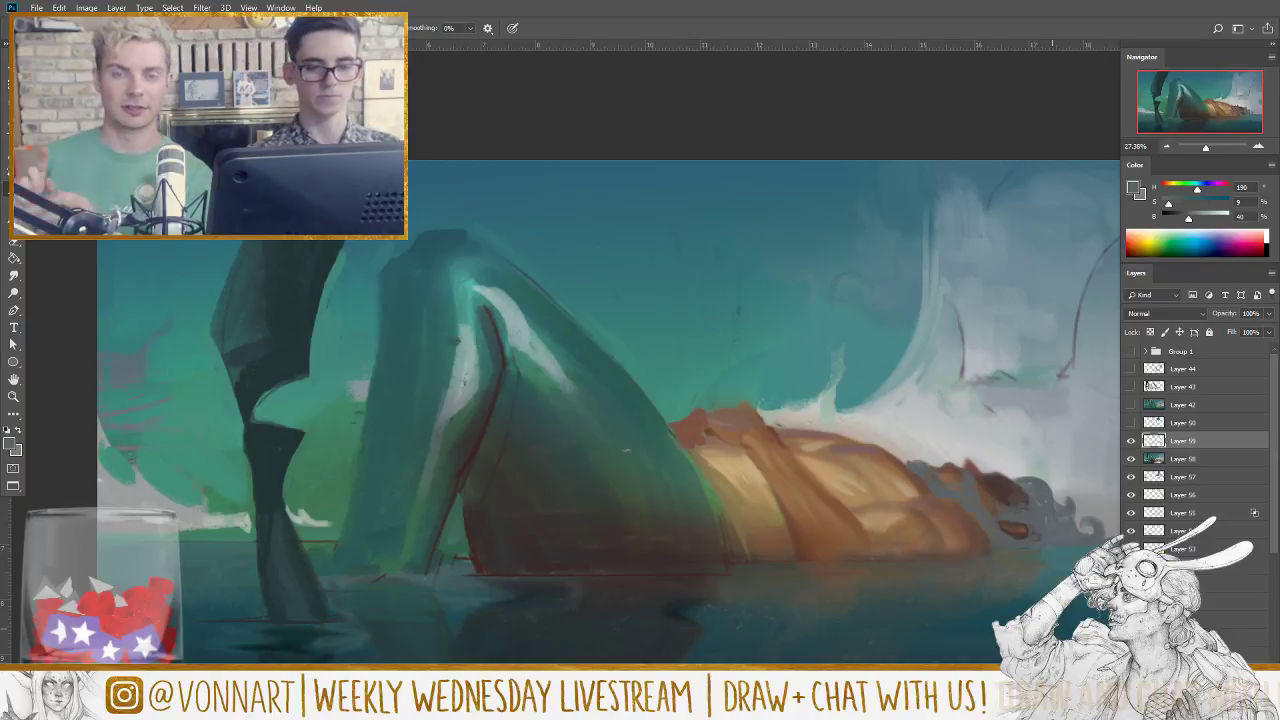
{"action": "left_click", "coordinate": [1043, 446], "text": "alt"}
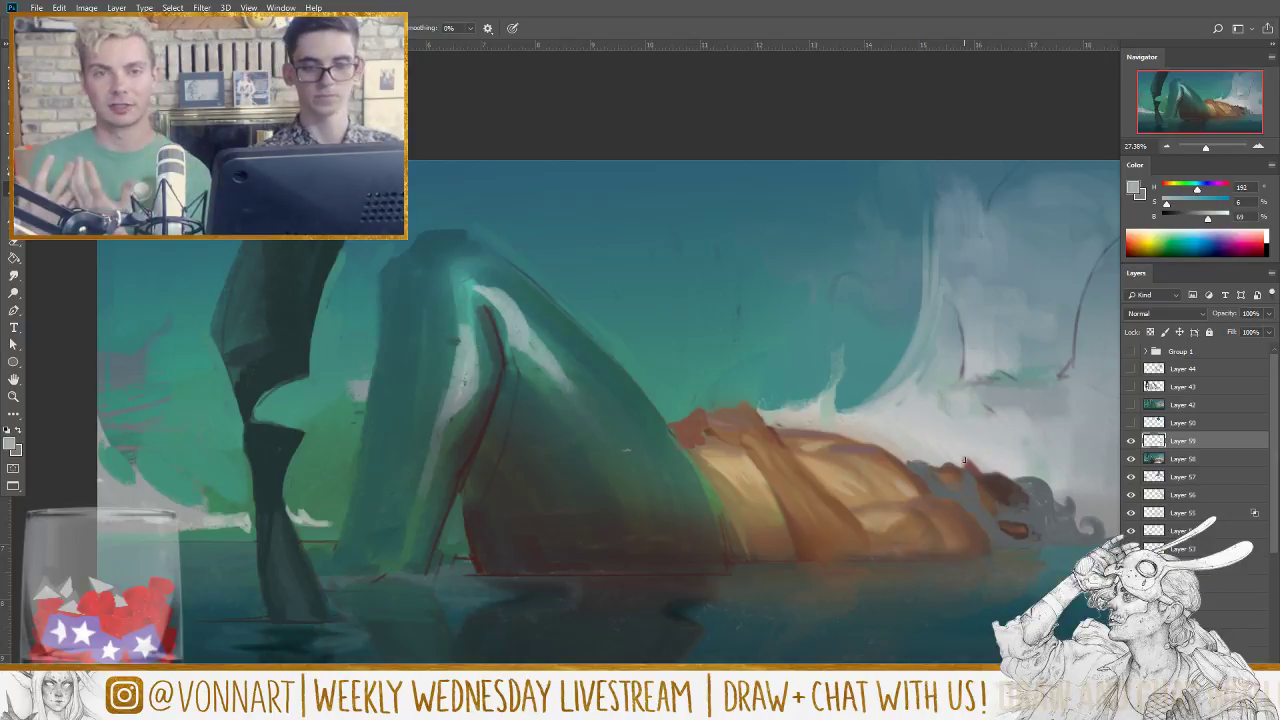
{"action": "mouse_move", "coordinate": [910, 468]}
{"action": "left_mouse_down"}
{"action": "mouse_move", "coordinate": [942, 494]}
{"action": "mouse_move", "coordinate": [968, 488]}
{"action": "mouse_move", "coordinate": [960, 500]}
{"action": "left_mouse_up"}
Step: Pick a cool grey from the figure's back and add a new empty layer
{"action": "left_click", "coordinate": [967, 489], "text": "alt"}
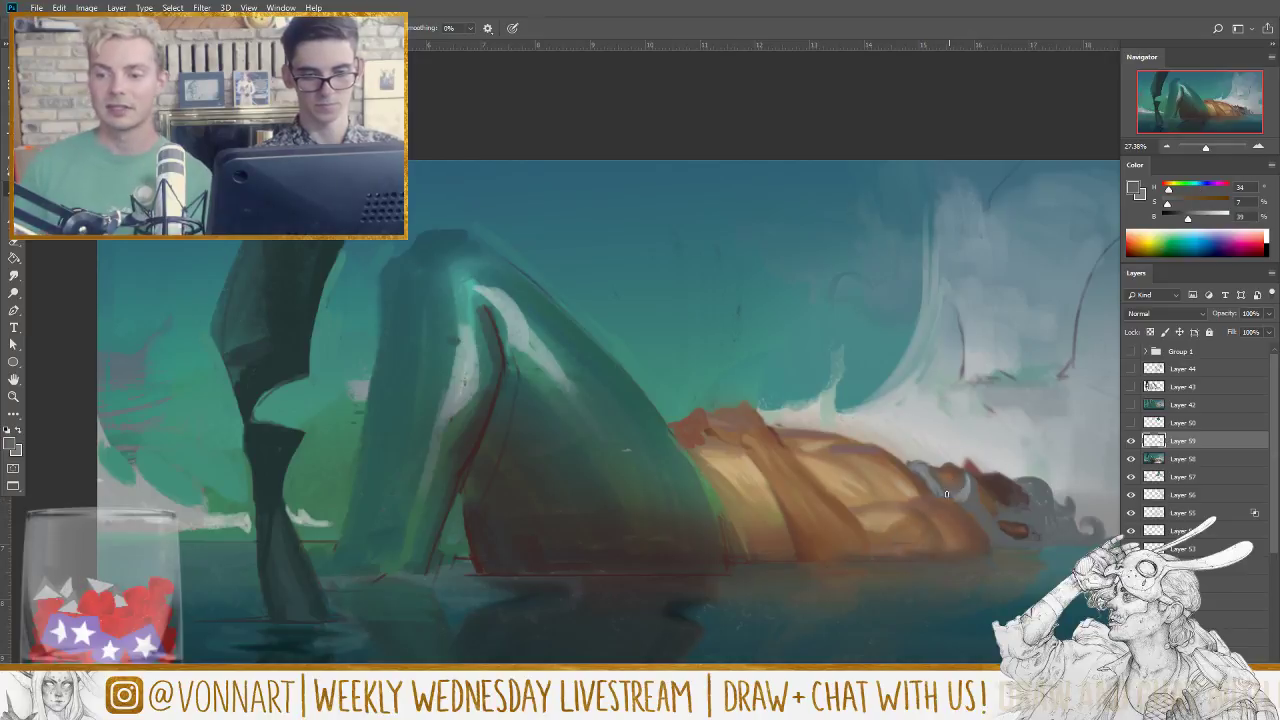
{"action": "left_click", "coordinate": [968, 492], "text": "alt"}
{"action": "left_click_drag", "start_coordinate": [962, 500], "coordinate": [968, 506]}
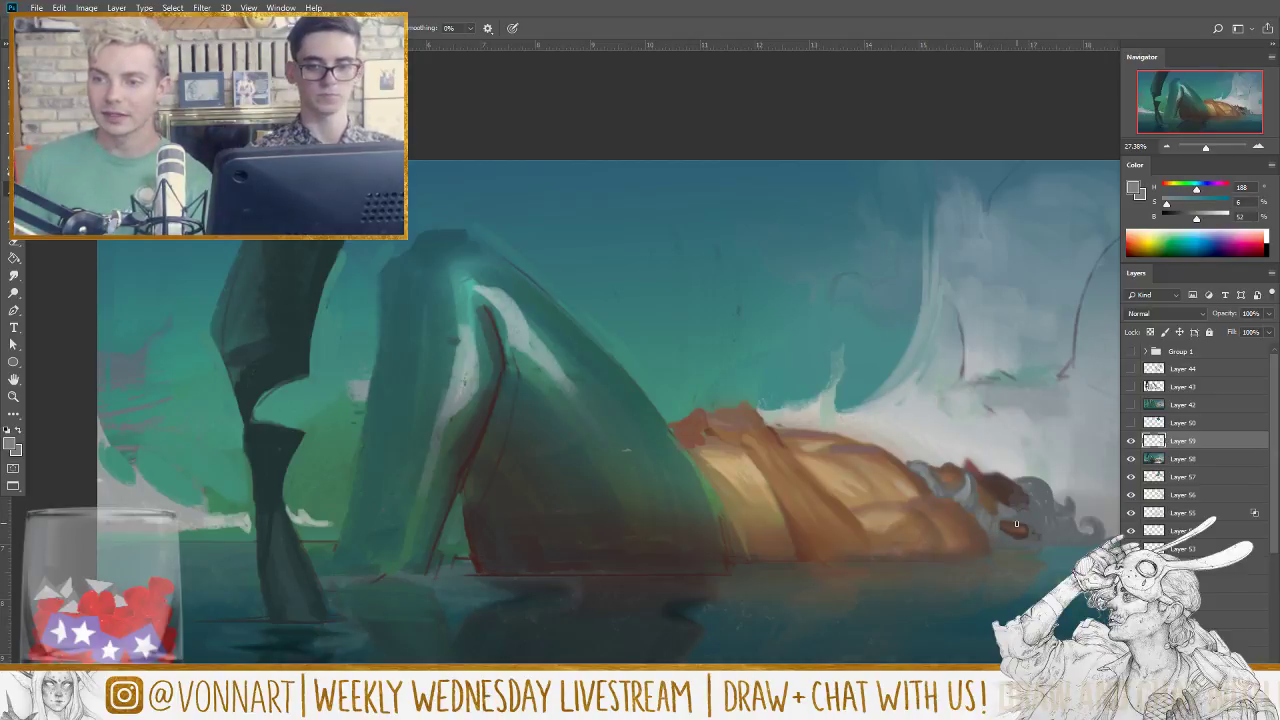
{"action": "key", "text": "ctrl+shift+alt+n"}
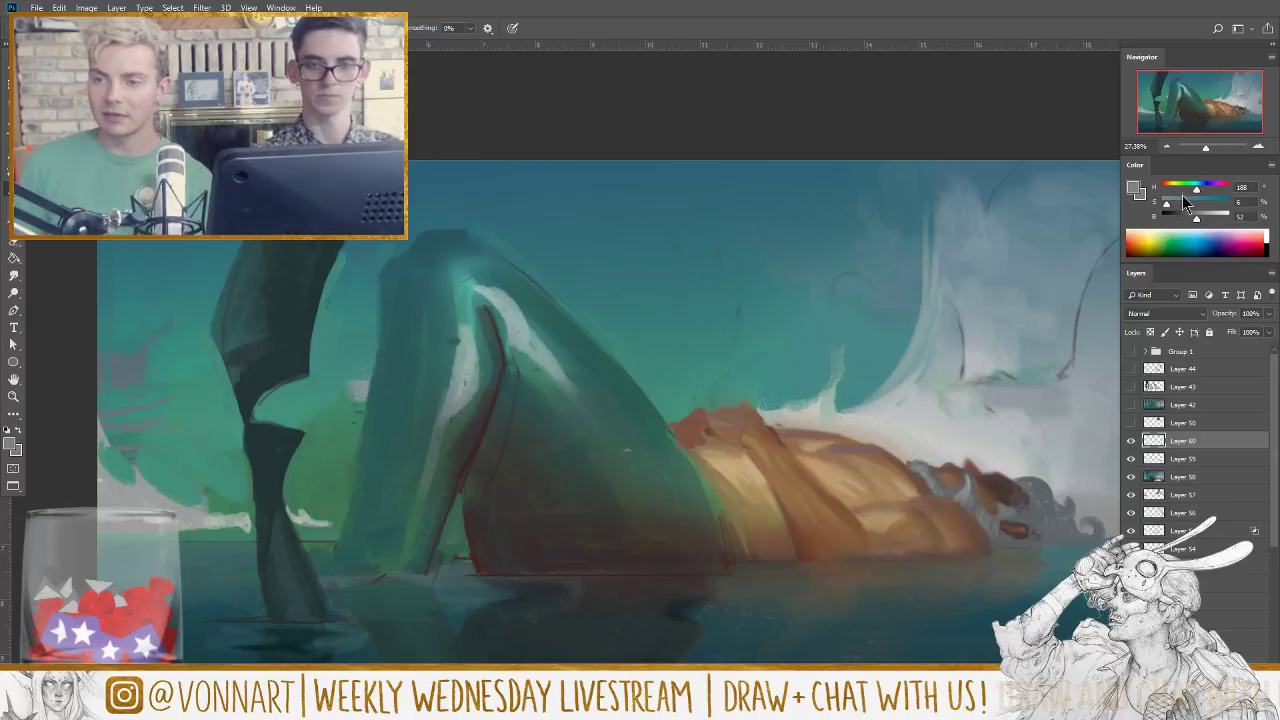
Step: Shift the paint colour to olive gold, checking the clouds above the figure up close
{"action": "left_click_drag", "start_coordinate": [1168, 190], "coordinate": [1177, 219]}
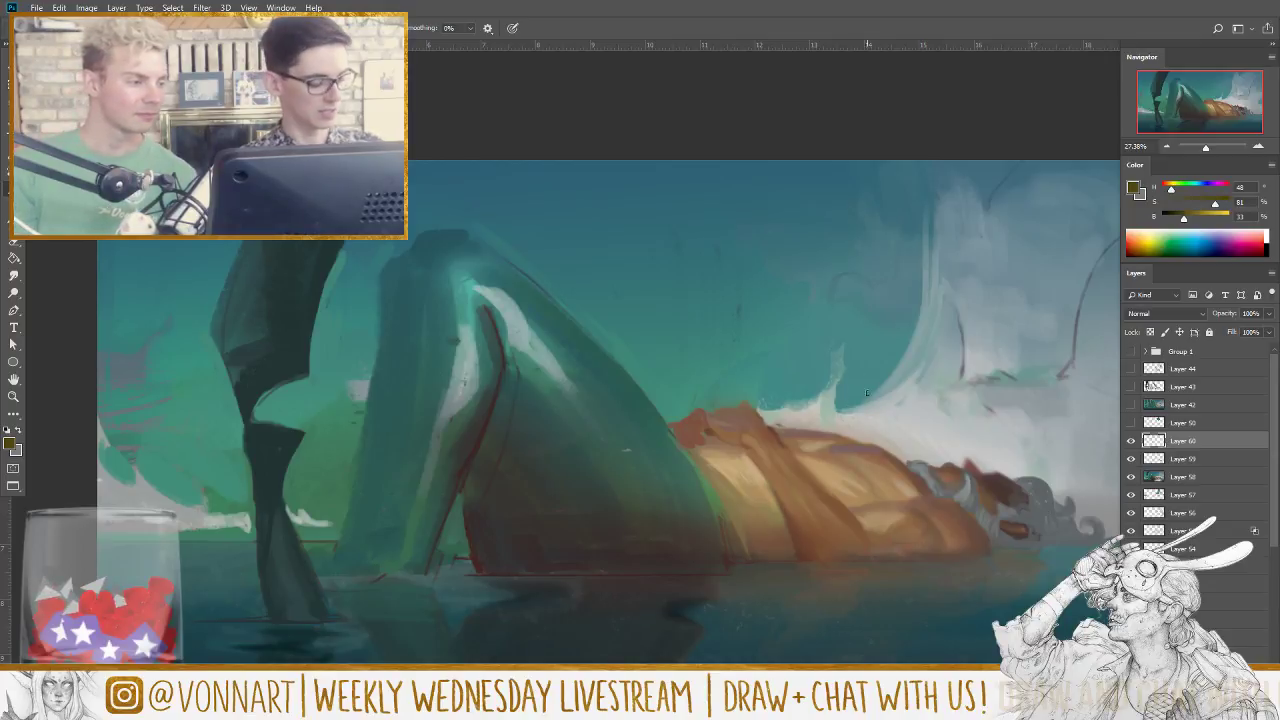
{"action": "key", "text": "z"}
{"action": "left_click_drag", "start_coordinate": [837, 366], "coordinate": [932, 377]}
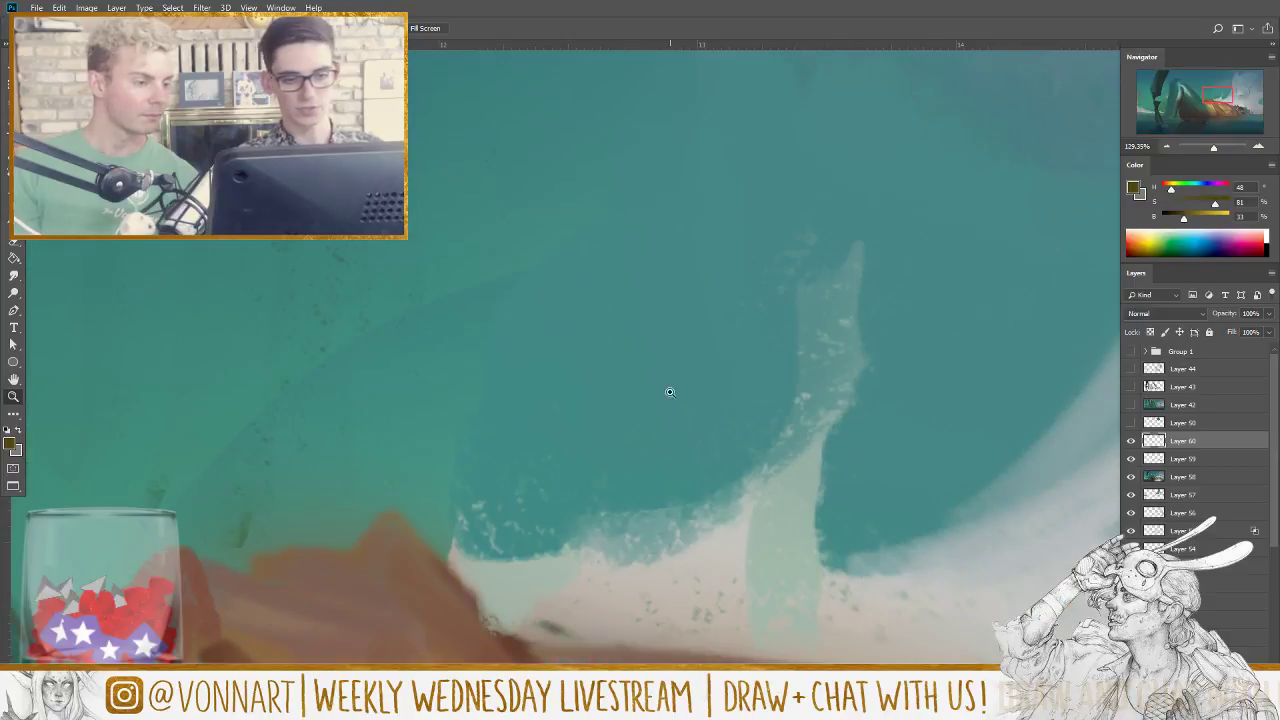
{"action": "left_click_drag", "start_coordinate": [934, 506], "coordinate": [1007, 548]}
{"action": "key", "text": "b"}
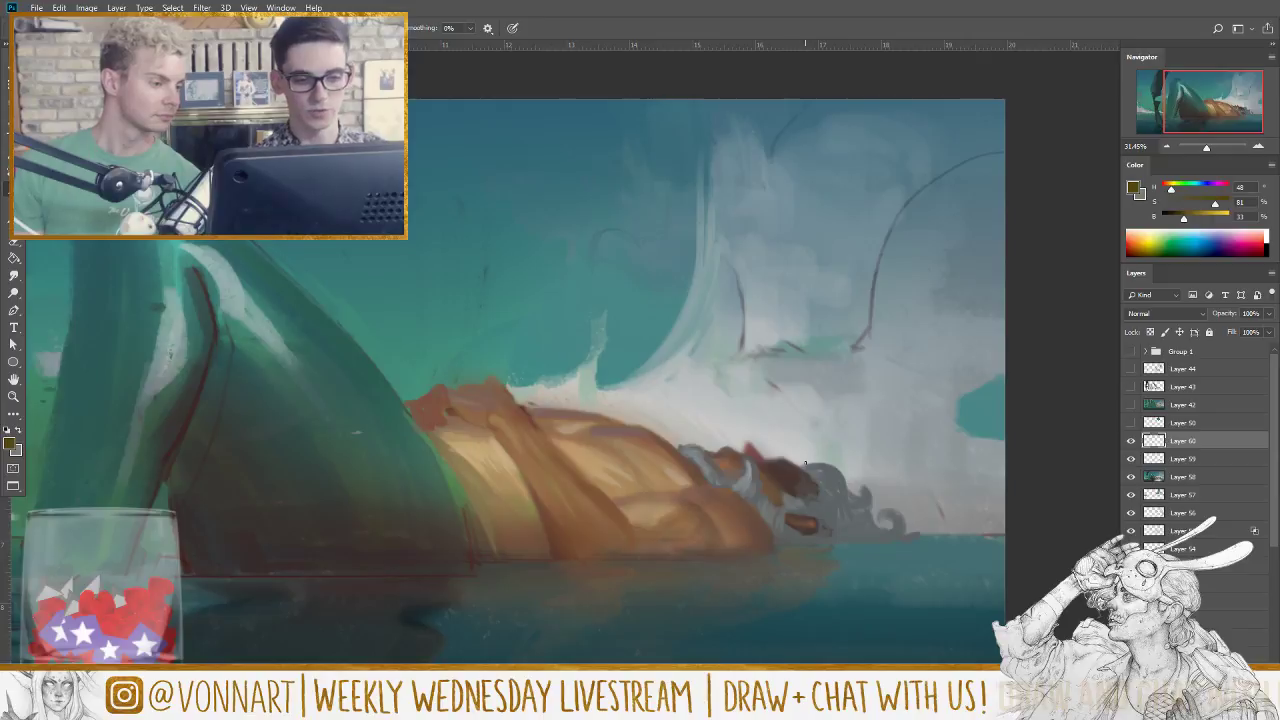
Step: Paint thin olive-gold ornament strokes beside and over the figure's head and along its back
{"action": "left_click_drag", "start_coordinate": [805, 463], "coordinate": [814, 464]}
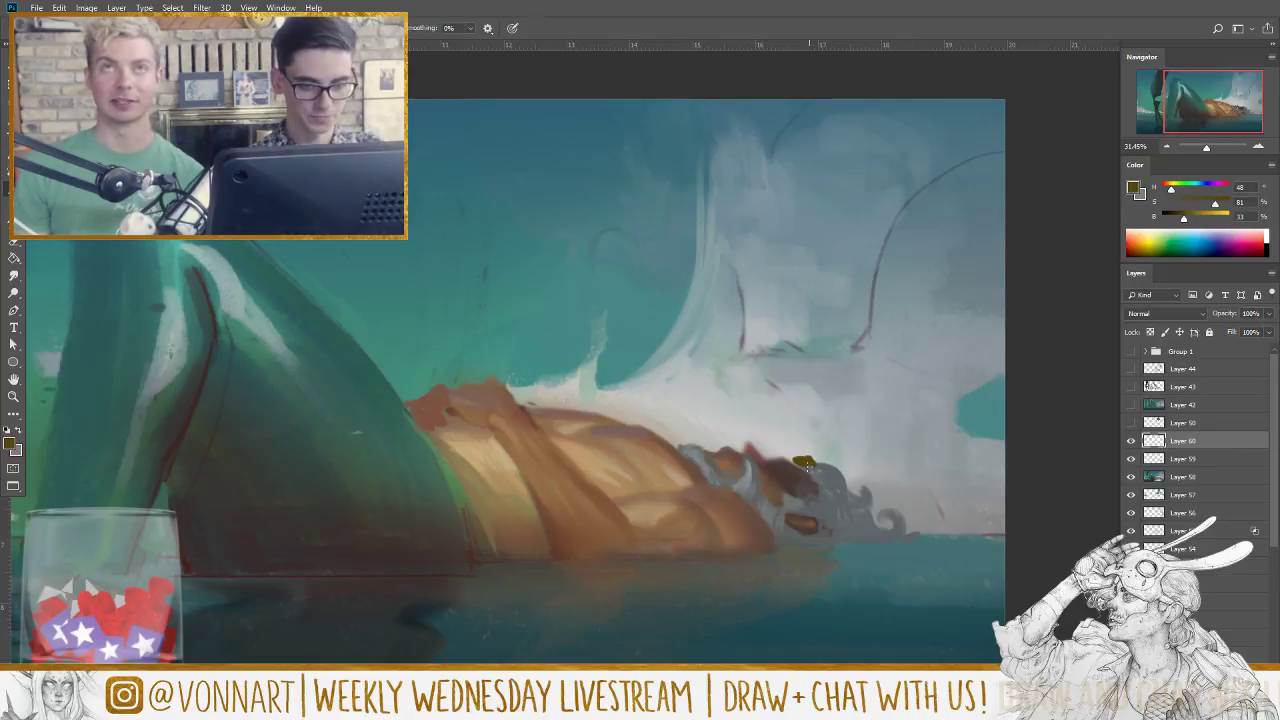
{"action": "left_click_drag", "start_coordinate": [825, 470], "coordinate": [838, 506]}
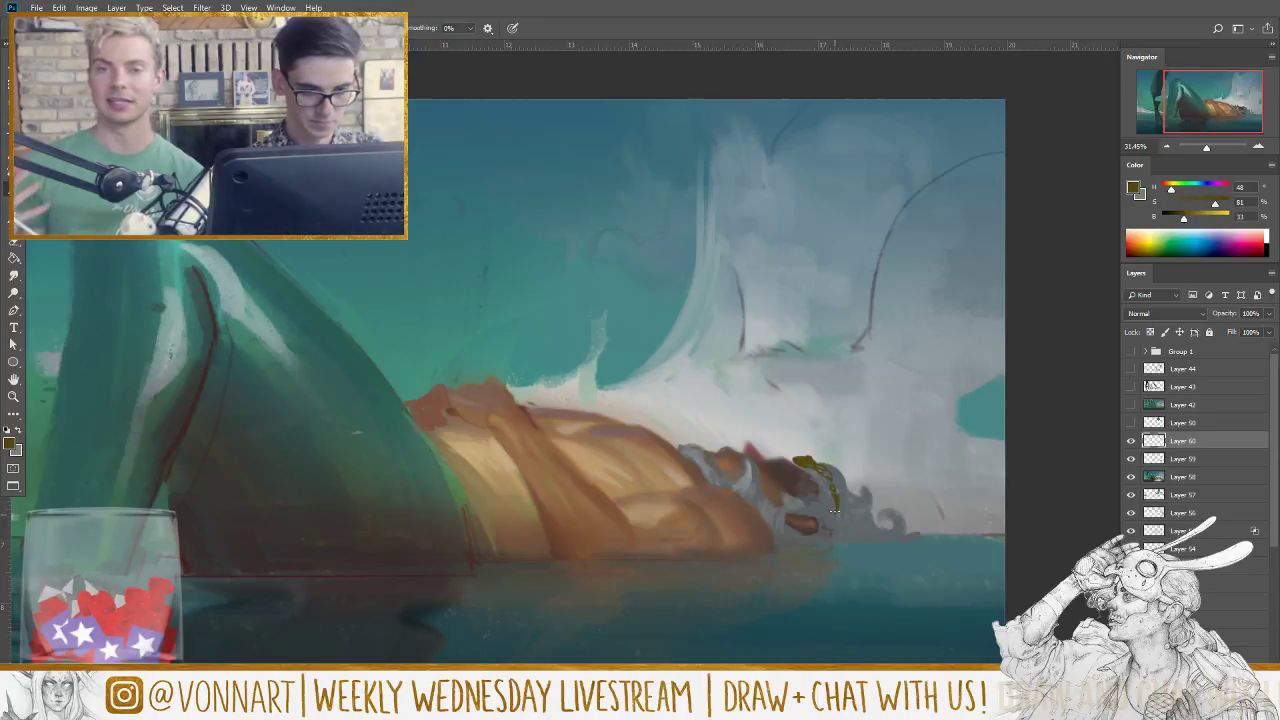
{"action": "left_click_drag", "start_coordinate": [811, 628], "coordinate": [936, 620]}
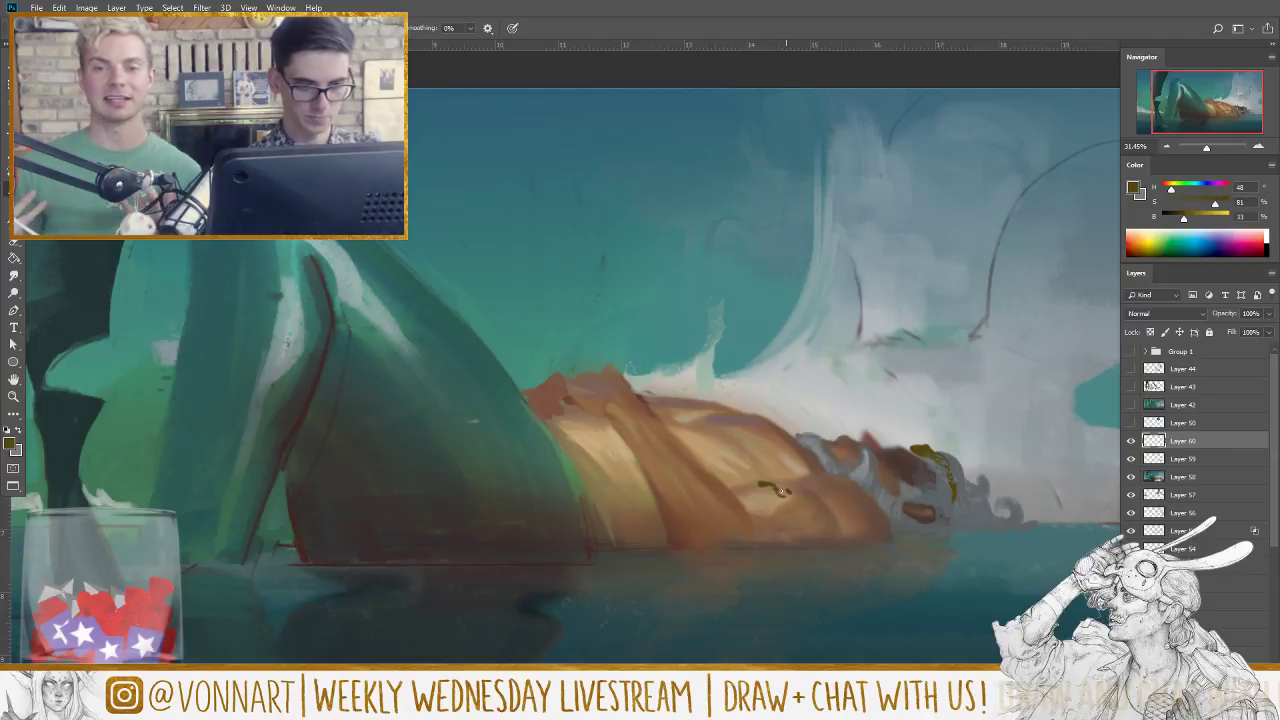
{"action": "left_click_drag", "start_coordinate": [790, 496], "coordinate": [810, 512]}
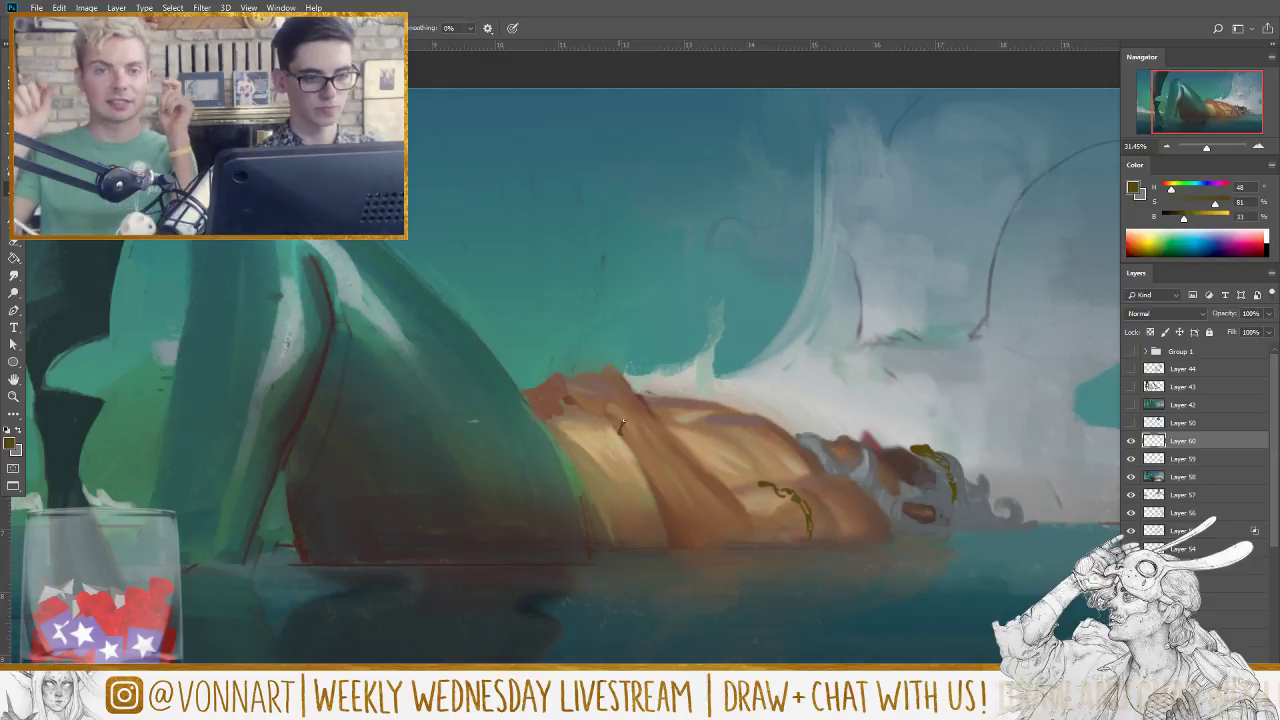
{"action": "left_click_drag", "start_coordinate": [620, 428], "coordinate": [660, 418]}
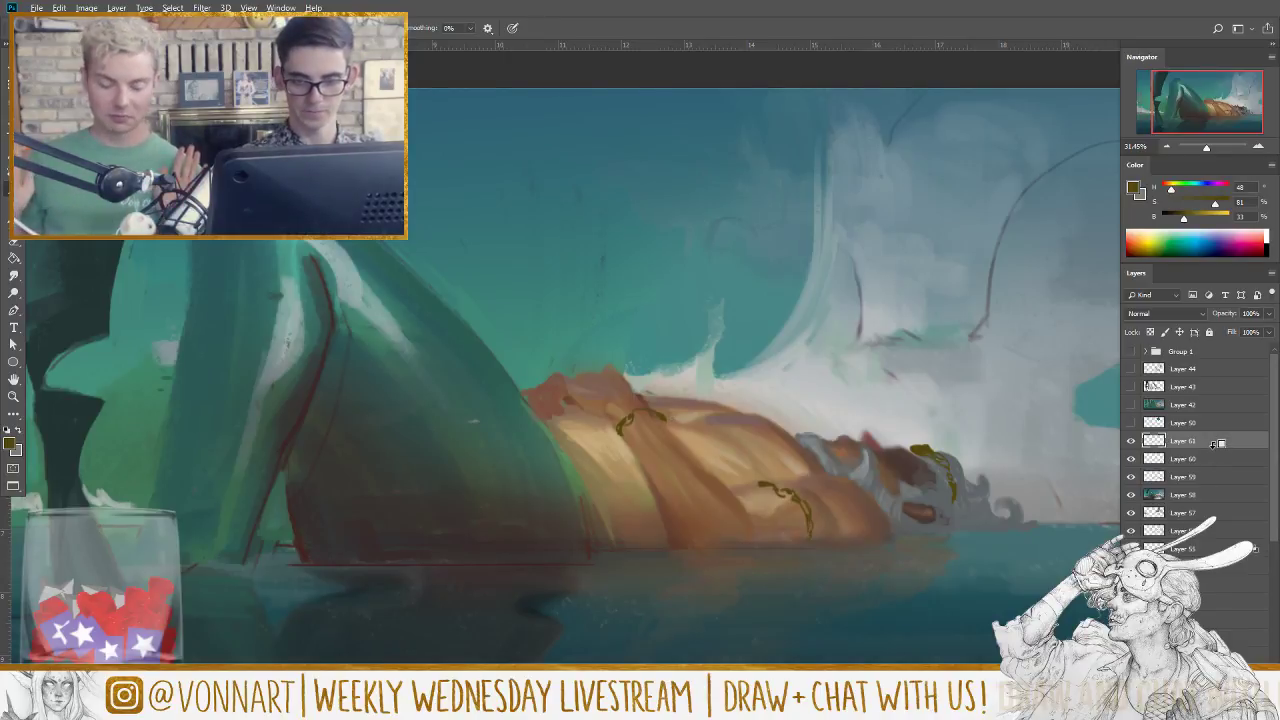
Step: Add Layer 61 and confirm its Blending Options, turning off Transparency Shapes Layer and clipped blending
{"action": "key", "text": "ctrl+shift+alt+n"}
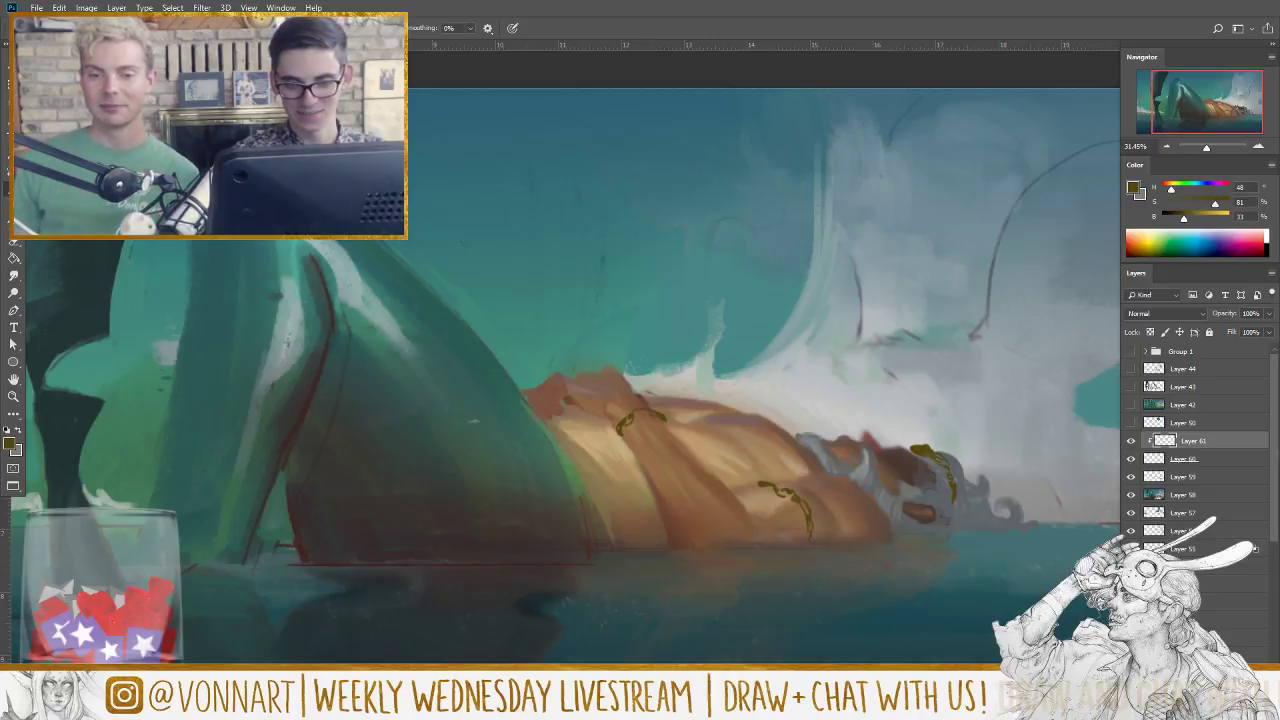
{"action": "right_click", "coordinate": [1194, 444]}
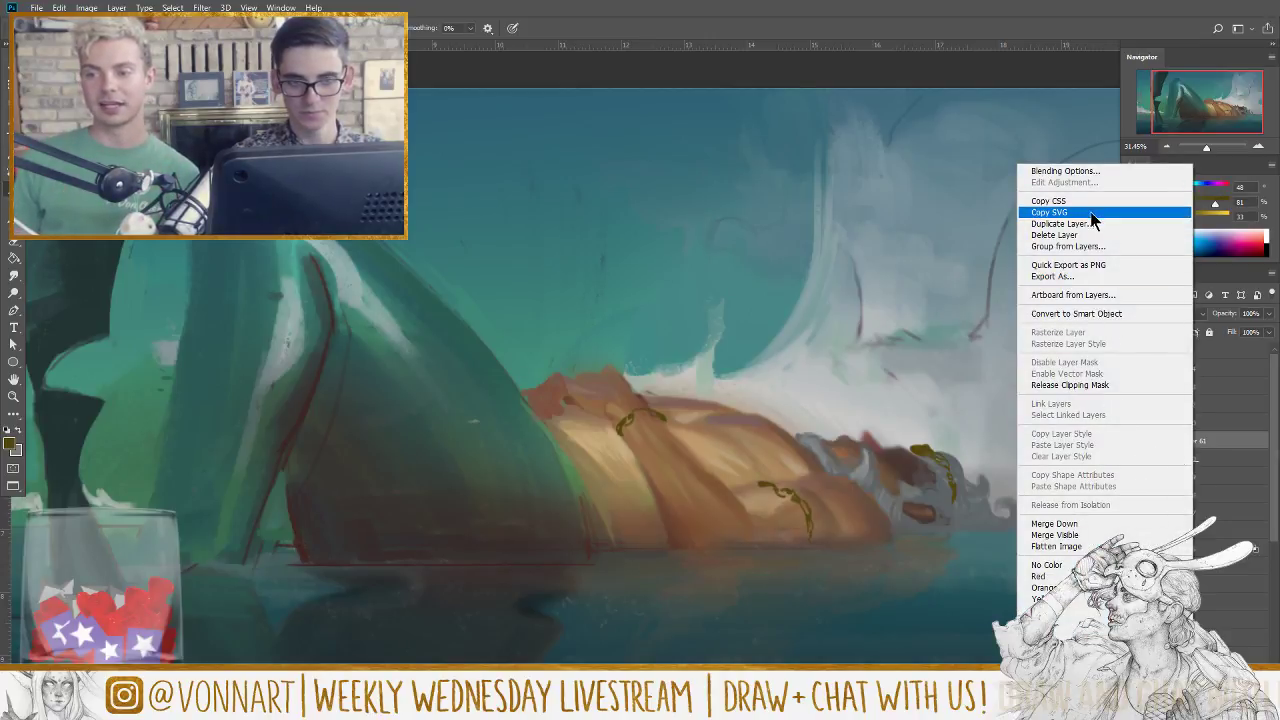
{"action": "left_click", "coordinate": [1078, 172]}
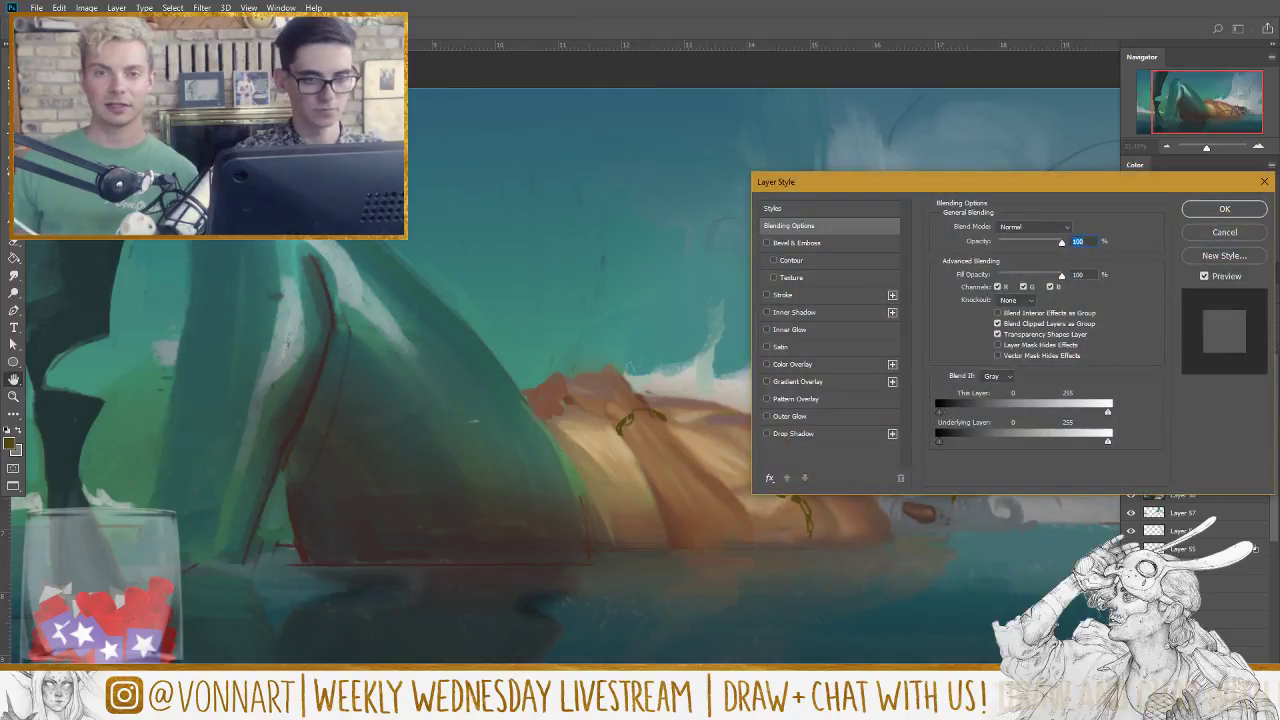
{"action": "left_click", "coordinate": [1224, 209]}
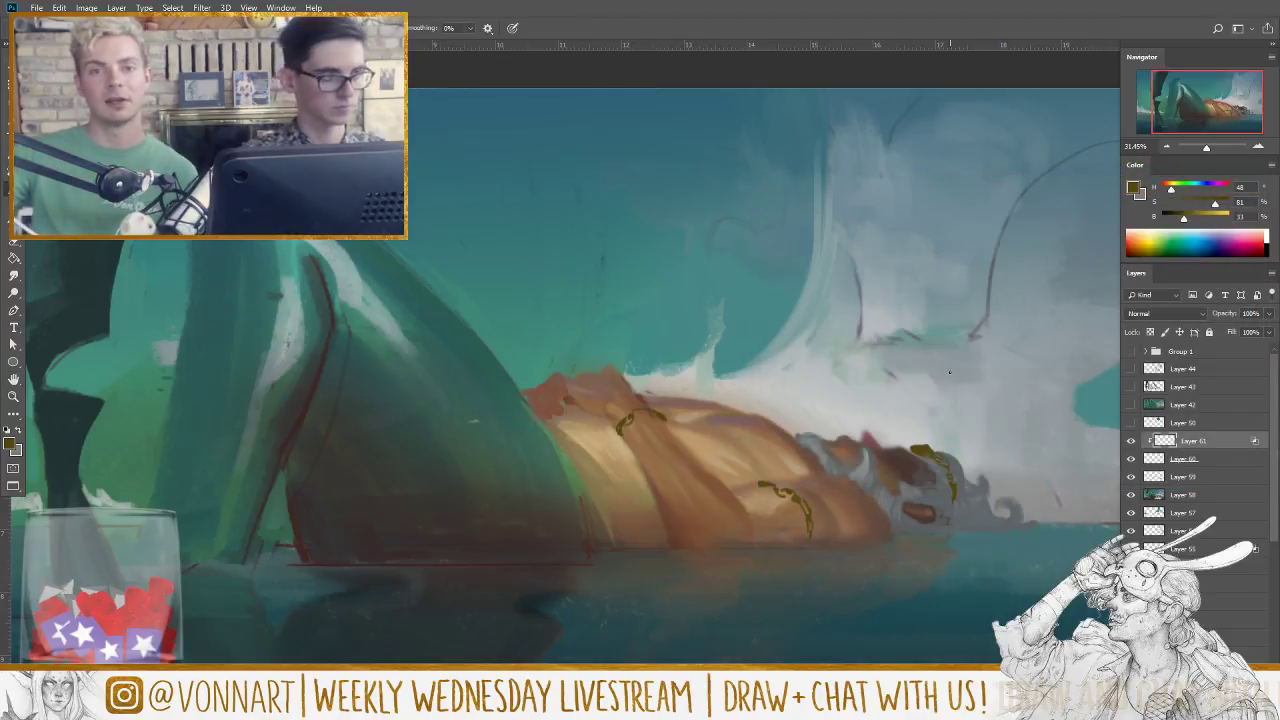
{"action": "right_click", "coordinate": [20, 250]}
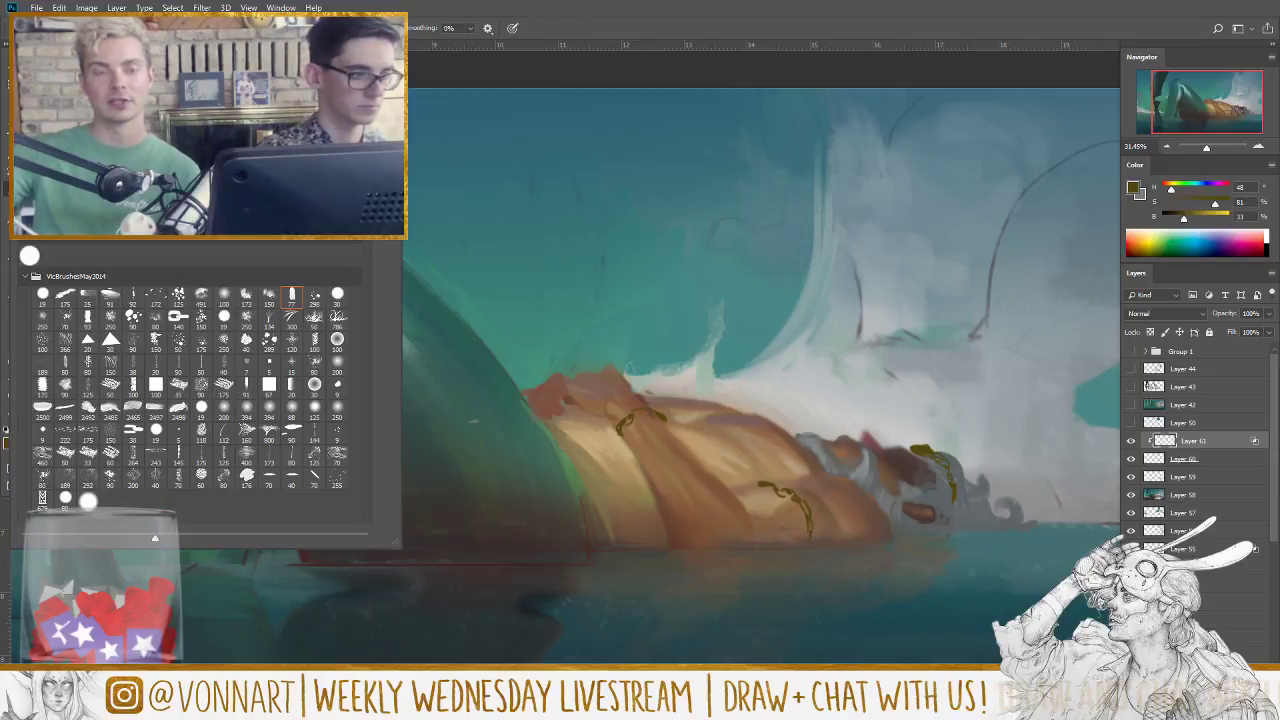
Step: Choose a brush preset and brighten the gold paint colour for highlights
{"action": "double_click", "coordinate": [243, 350]}
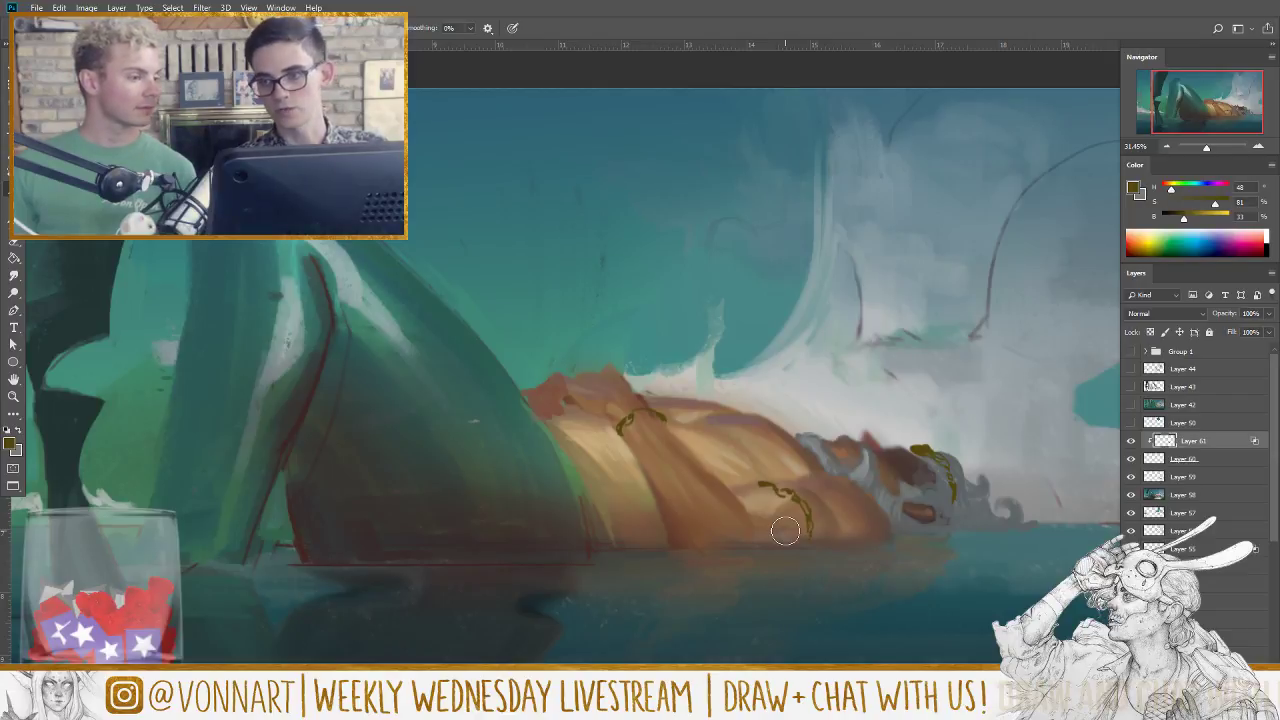
{"action": "key", "text": "b"}
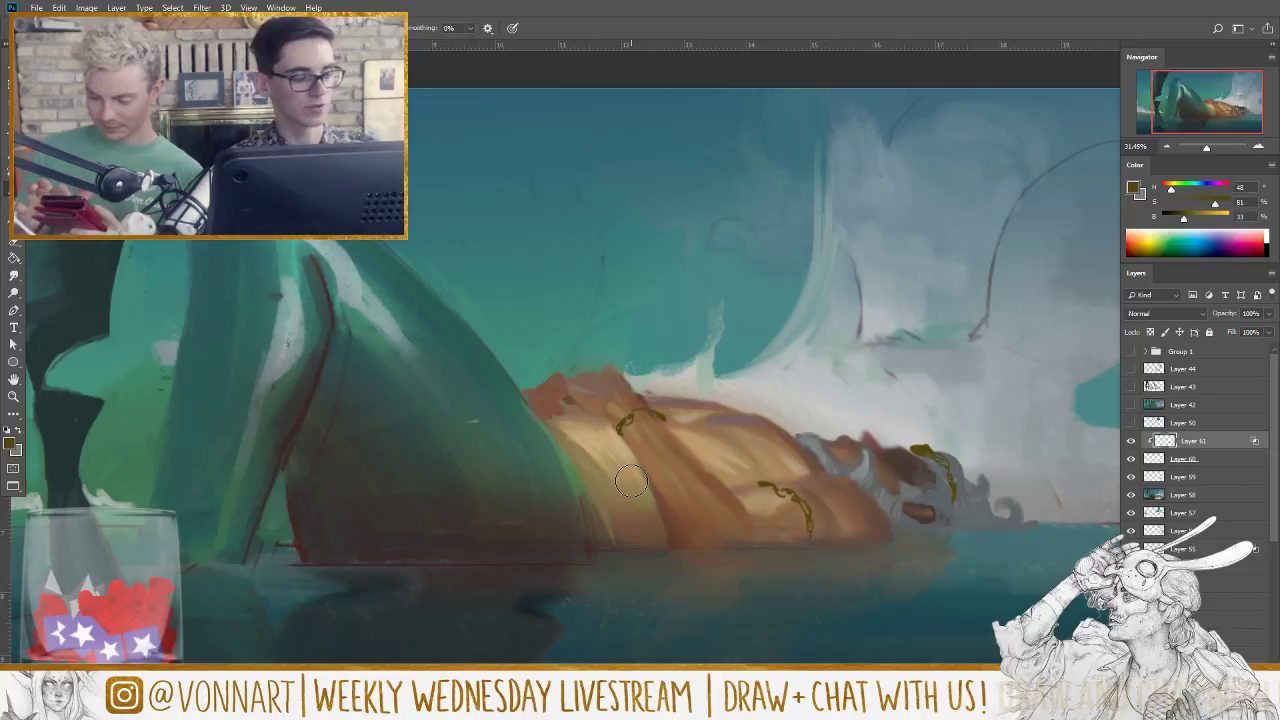
{"action": "left_click", "coordinate": [1198, 219]}
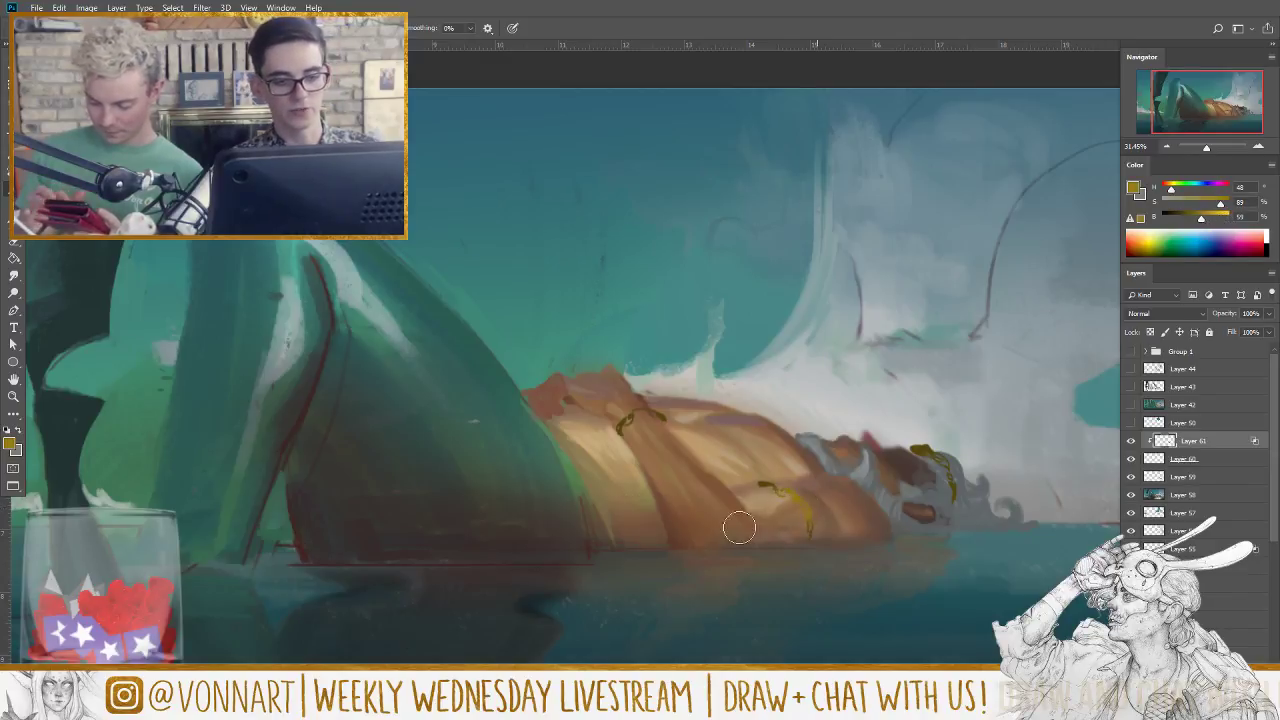
Step: Lighten and desaturate the colour, then repaint the yellow chain strokes by the figure's head
{"action": "key", "text": "ctrl+z"}
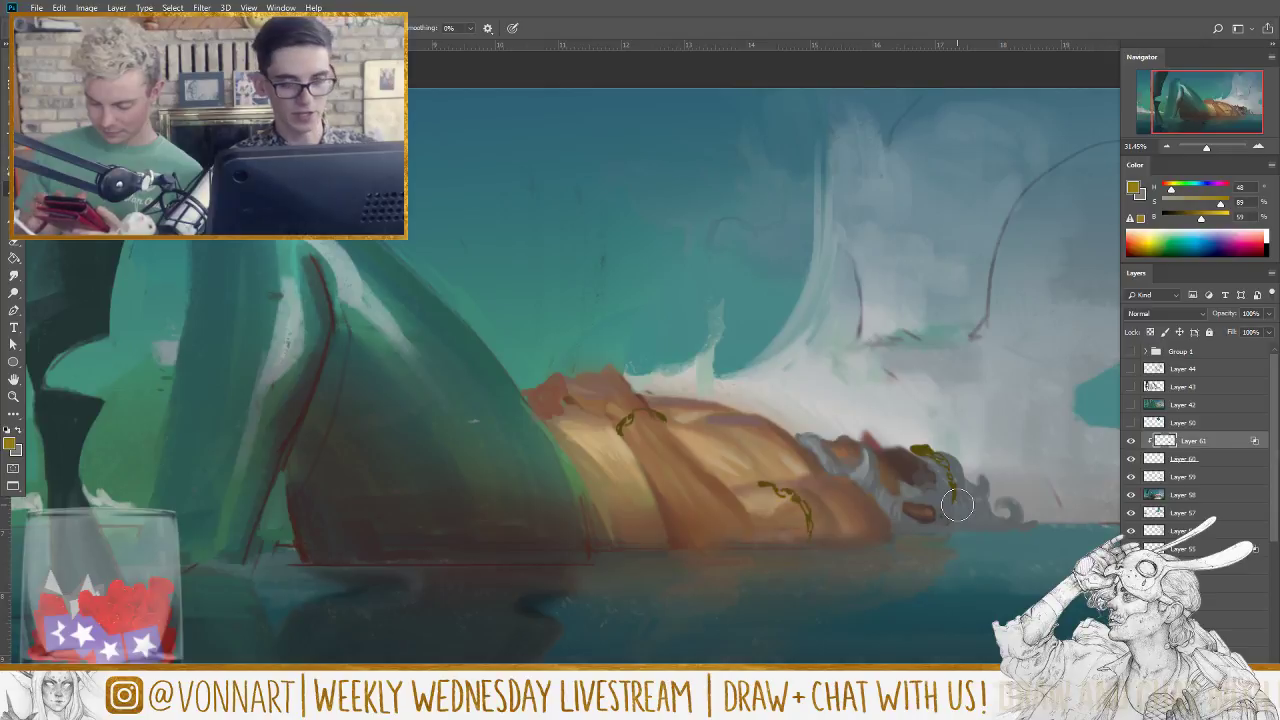
{"action": "left_click", "coordinate": [1218, 216]}
{"action": "left_click", "coordinate": [1210, 202]}
{"action": "left_click_drag", "start_coordinate": [1210, 204], "coordinate": [1194, 206]}
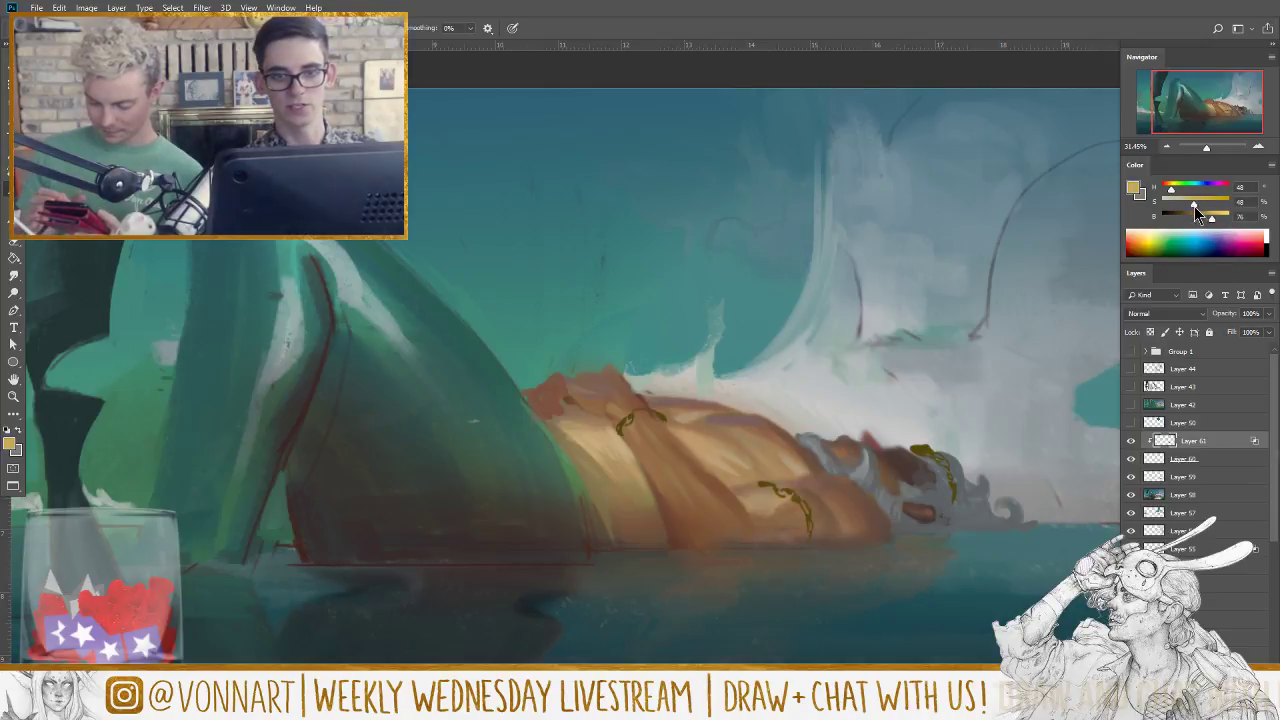
{"action": "left_click_drag", "start_coordinate": [780, 495], "coordinate": [815, 512]}
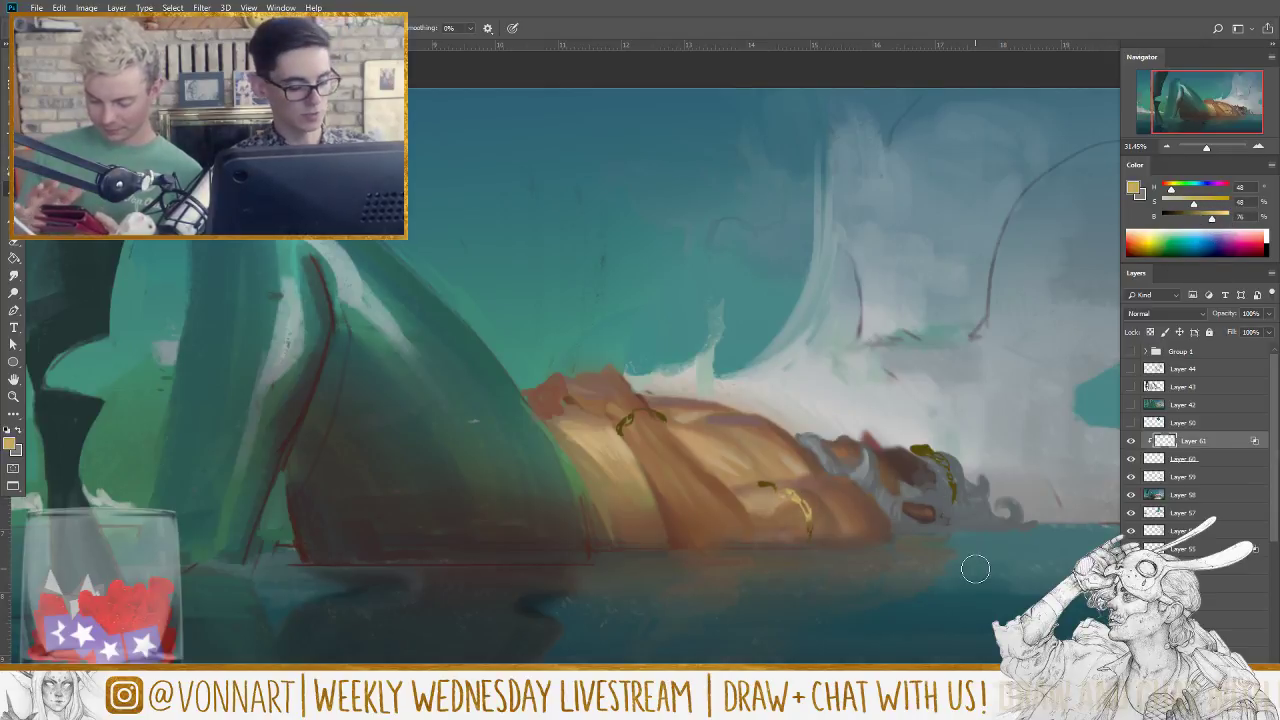
{"action": "key", "text": "ctrl+z"}
{"action": "left_click_drag", "start_coordinate": [807, 495], "coordinate": [787, 503]}
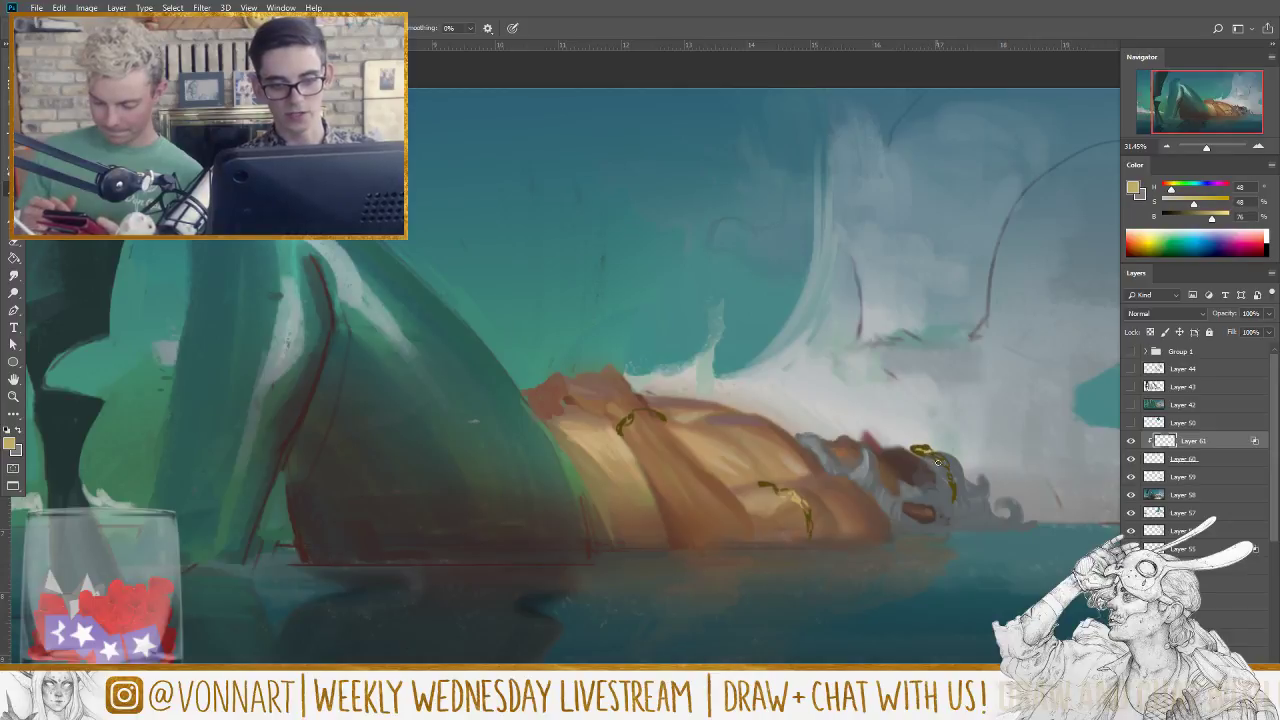
{"action": "left_click_drag", "start_coordinate": [937, 461], "coordinate": [952, 471]}
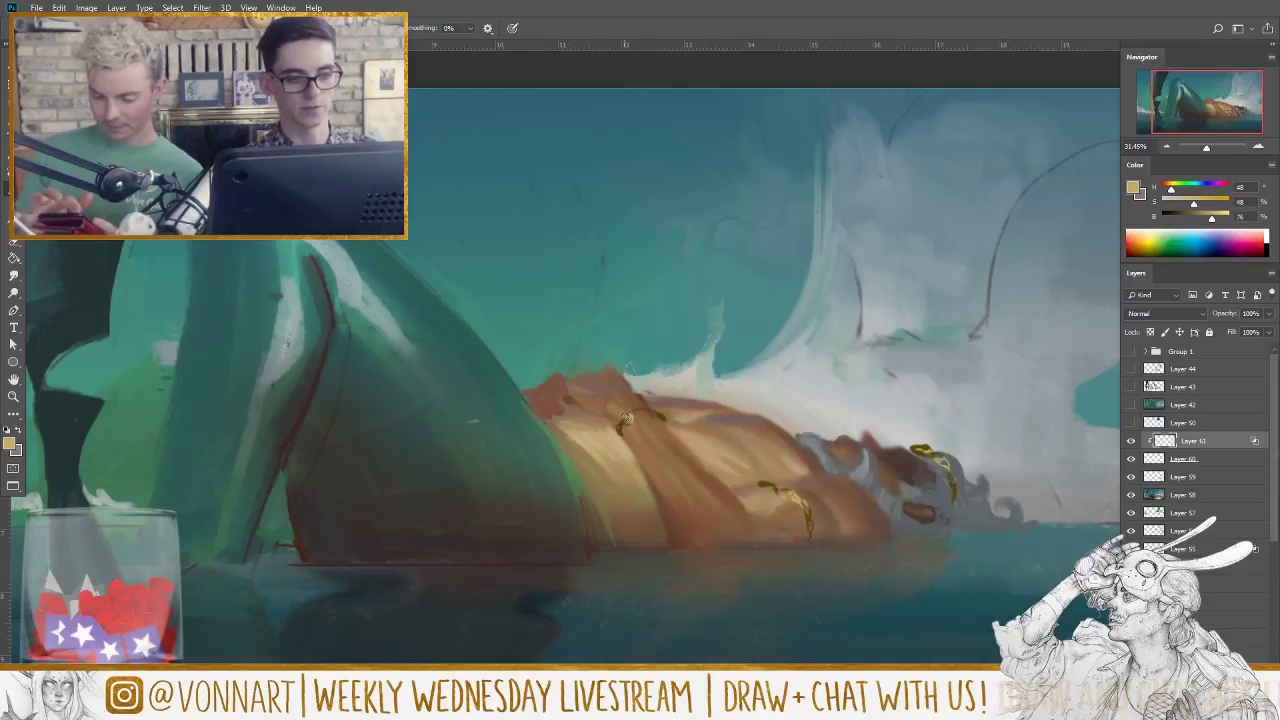
{"action": "left_click", "coordinate": [1216, 214]}
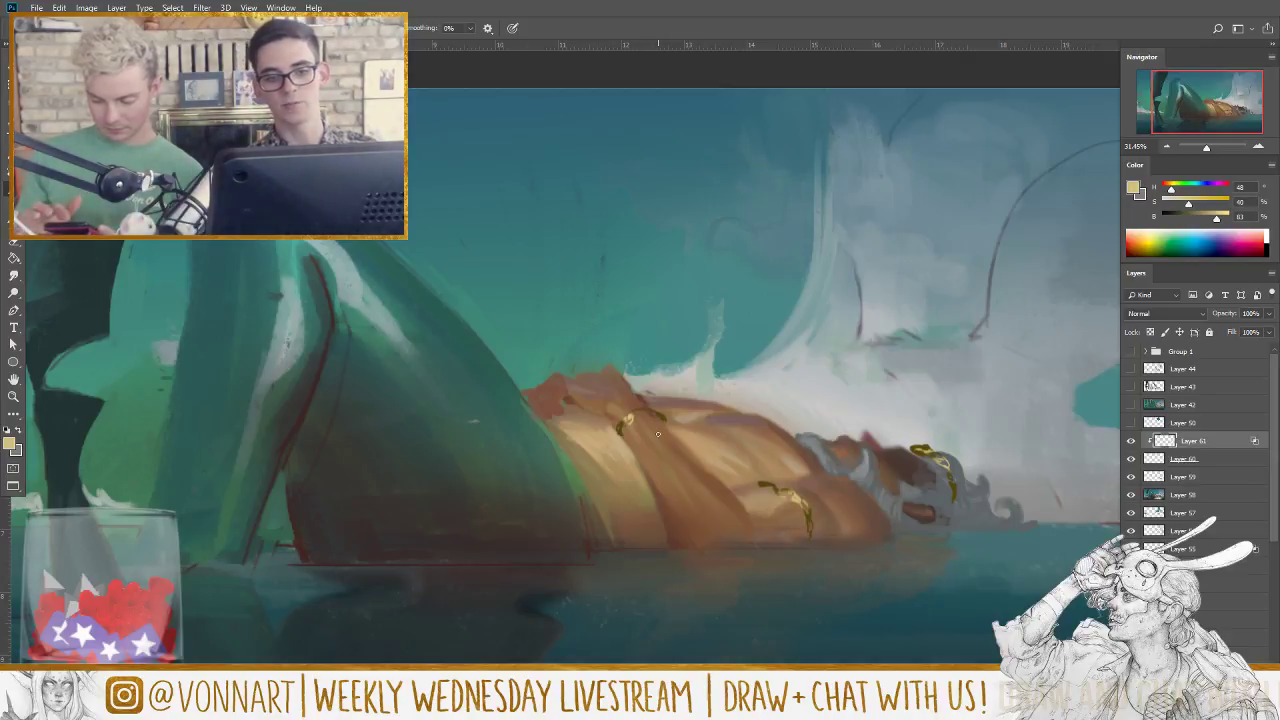
Step: Zoom out and pan to view the whole painting
{"action": "key", "text": "z"}
{"action": "left_click", "coordinate": [843, 555], "text": "alt"}
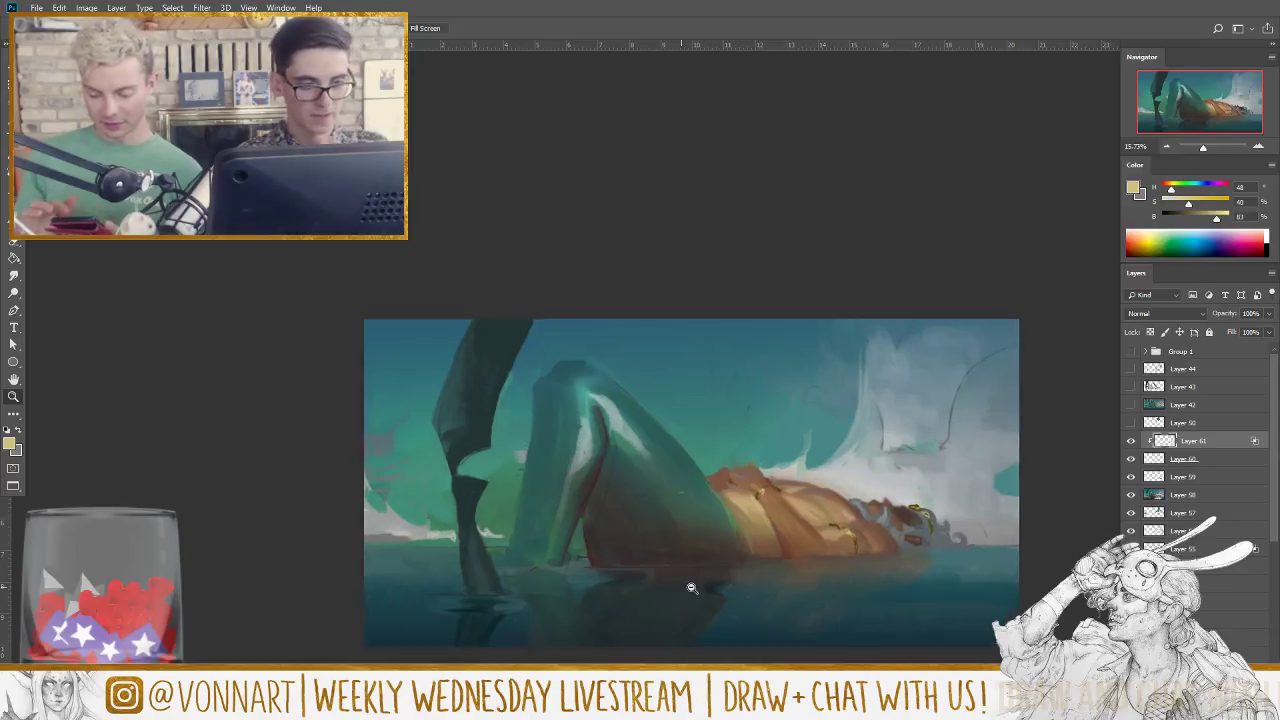
{"action": "left_click_drag", "start_coordinate": [682, 588], "coordinate": [690, 583]}
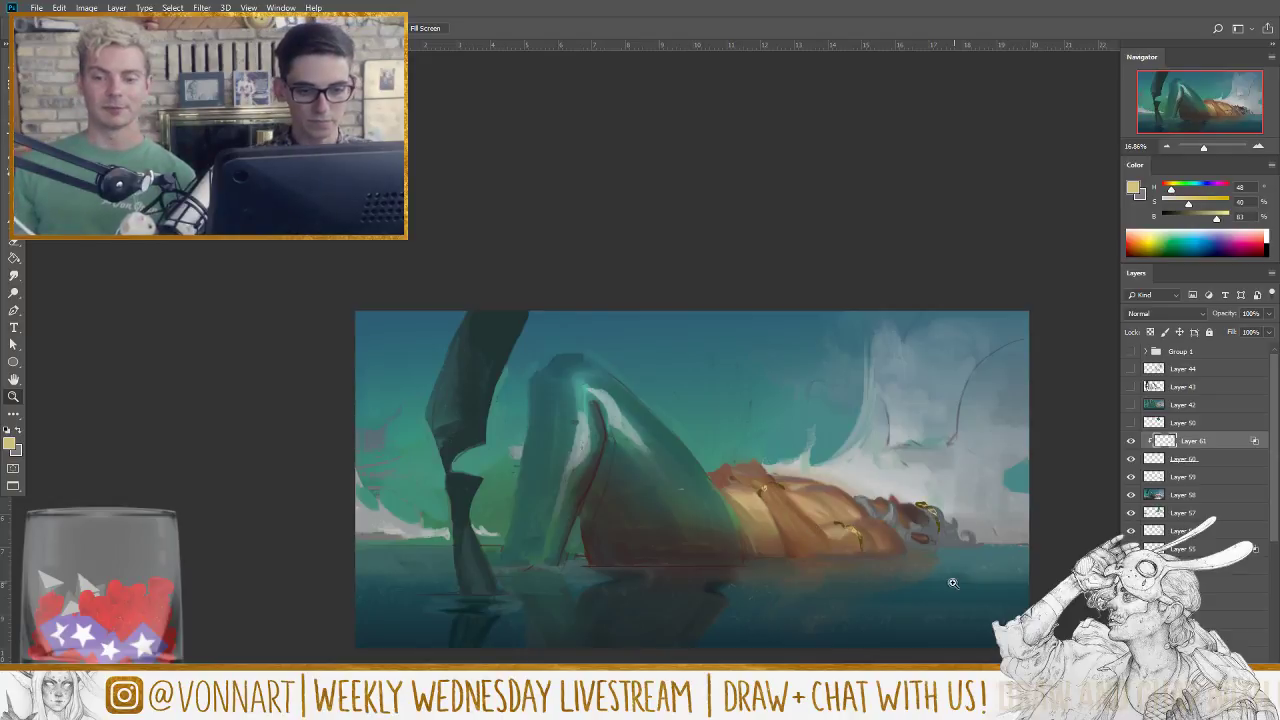
{"action": "left_click_drag", "start_coordinate": [945, 594], "coordinate": [852, 514]}
{"action": "scroll", "coordinate": [898, 513], "scroll_direction": "up", "scroll_amount": 2}
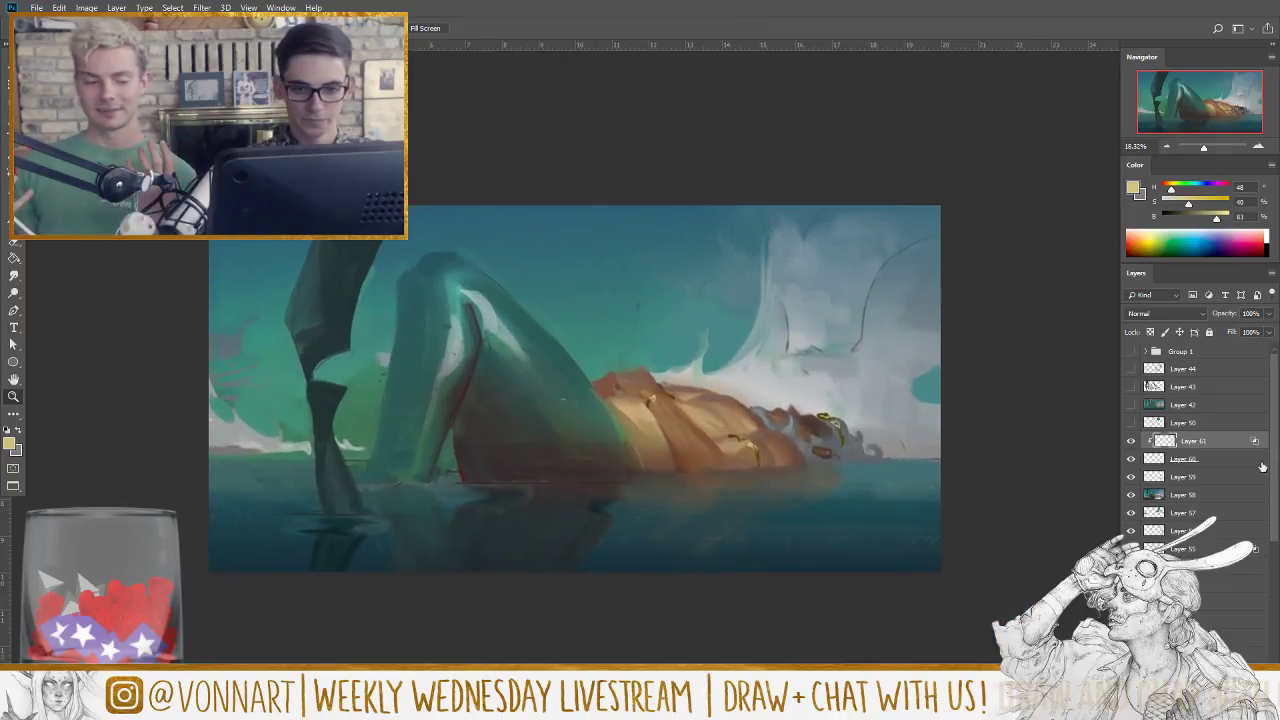
Step: Add Layer 62 and sample a pale grey-blue from the painting
{"action": "key", "text": "ctrl+shift+alt+n"}
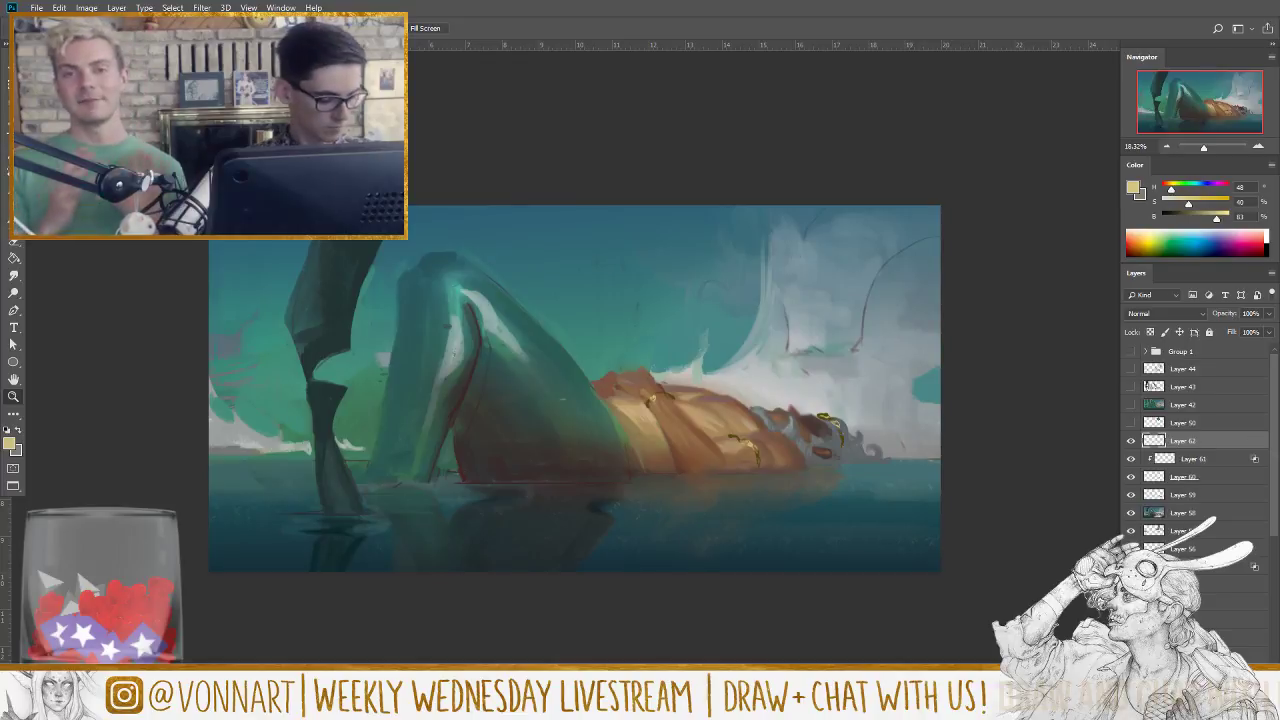
{"action": "key", "text": "b"}
{"action": "left_click", "coordinate": [815, 424], "text": "alt"}
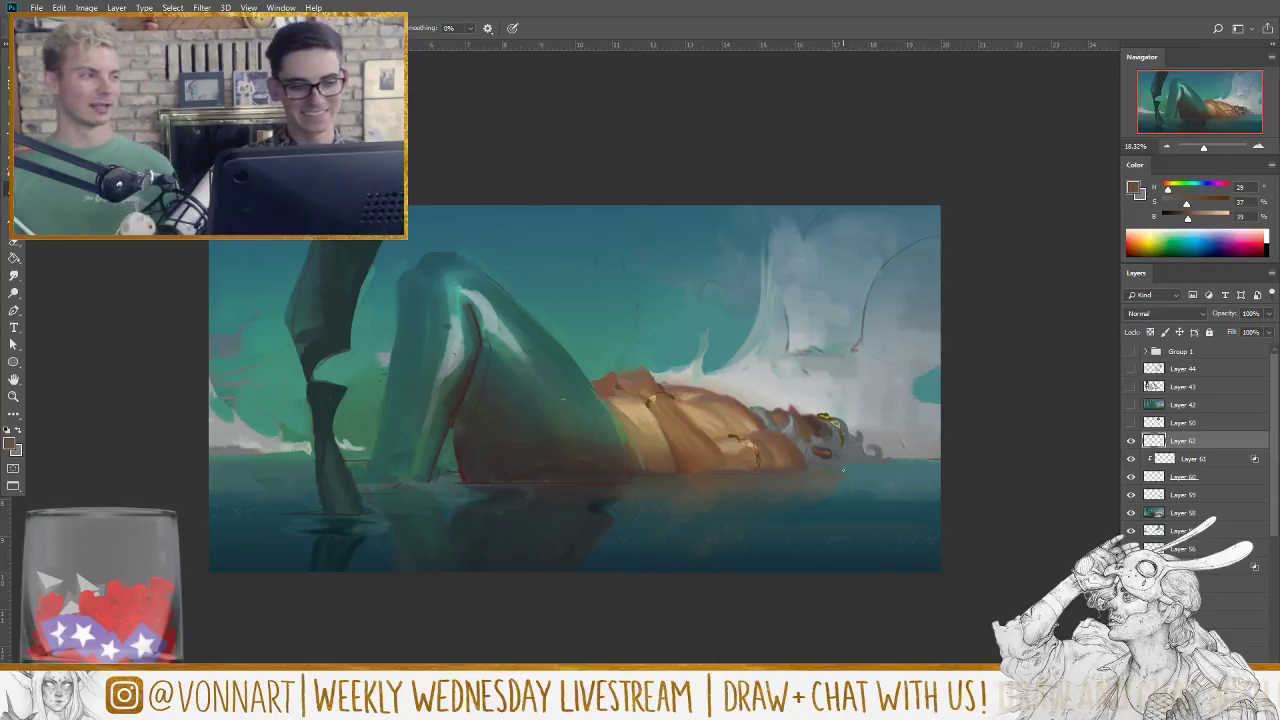
{"action": "left_click", "coordinate": [774, 448], "text": "alt"}
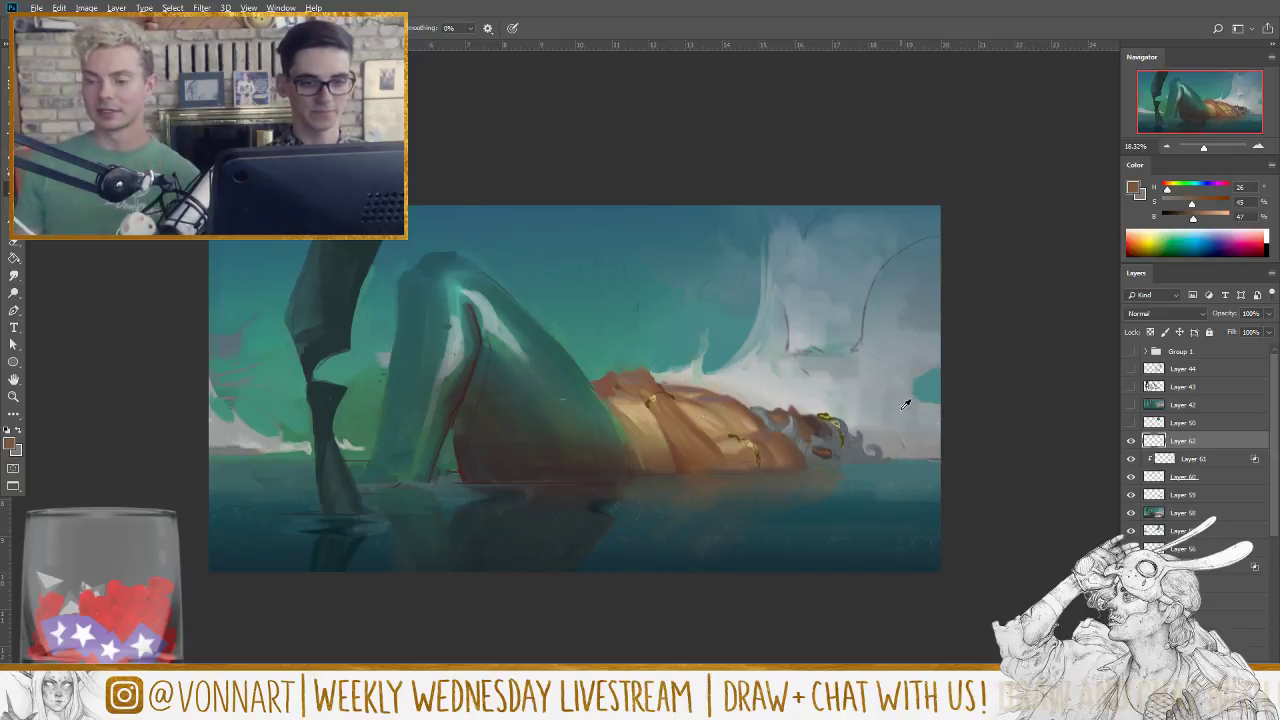
{"action": "left_click", "coordinate": [905, 404], "text": "alt"}
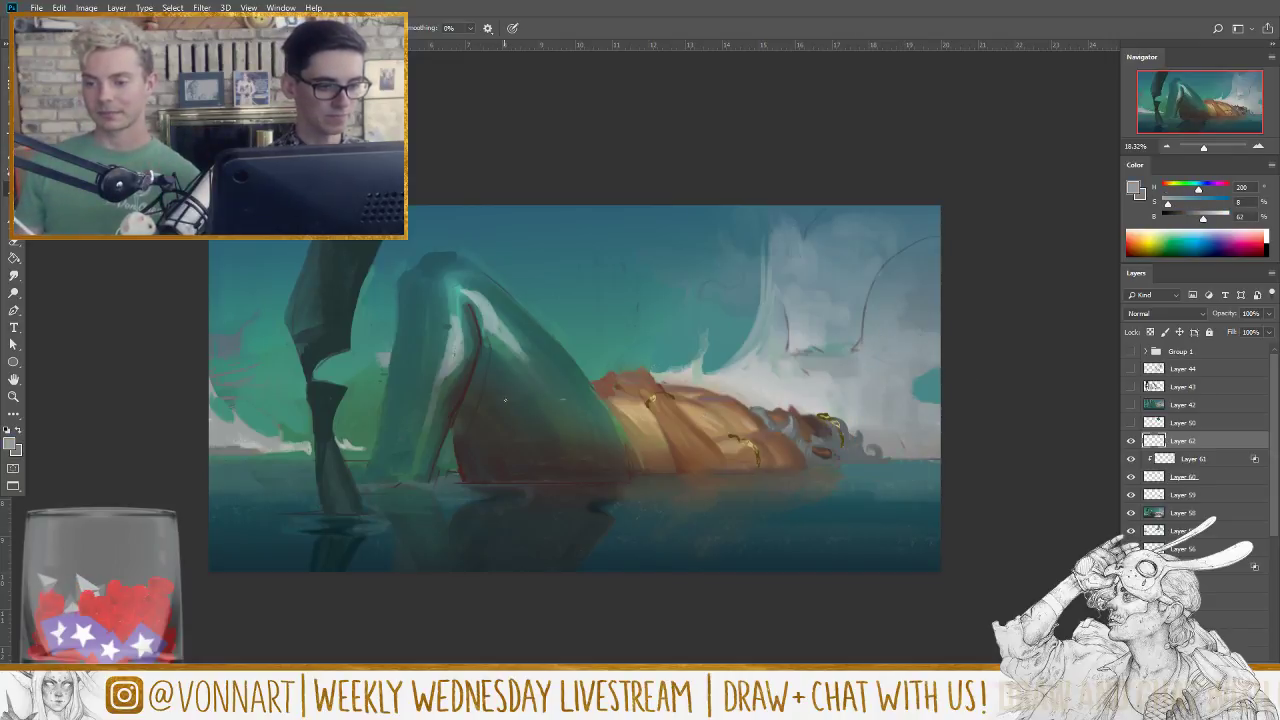
Step: Build up a pale curved streak down the green shape, extending it toward the water
{"action": "mouse_move", "coordinate": [505, 400]}
{"action": "left_mouse_down"}
{"action": "mouse_move", "coordinate": [493, 496]}
{"action": "mouse_move", "coordinate": [504, 525]}
{"action": "left_mouse_up"}
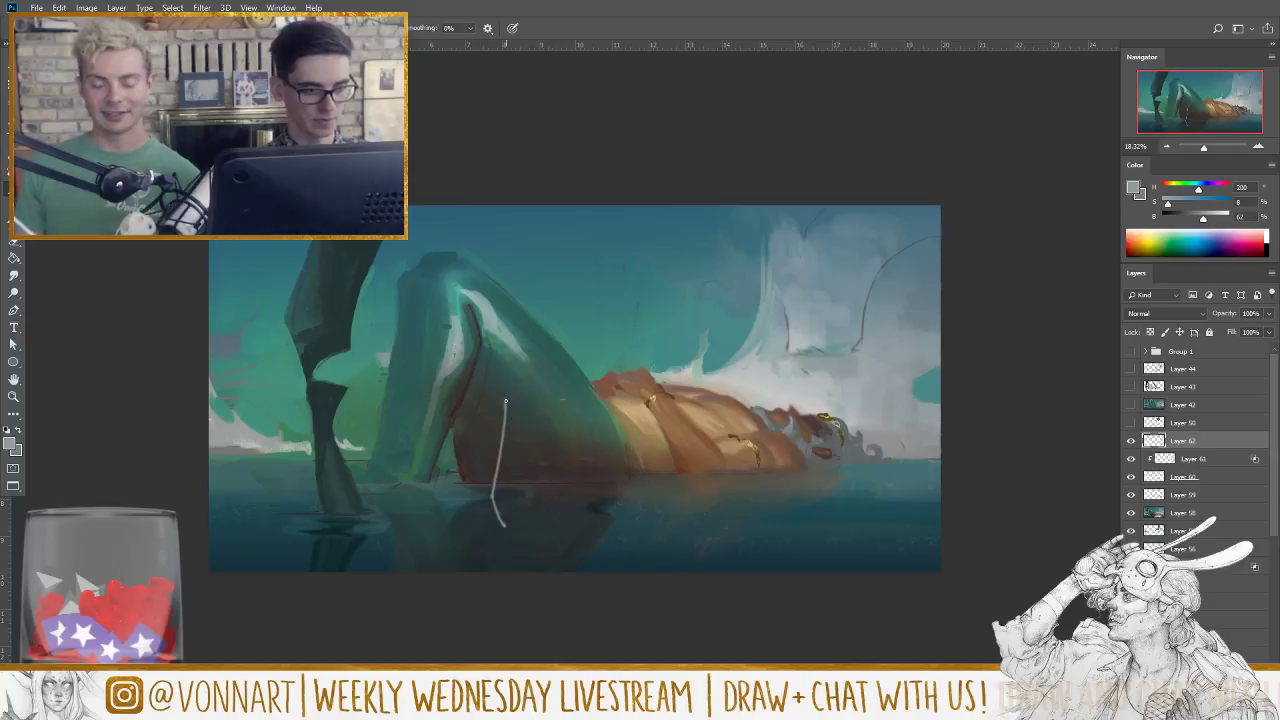
{"action": "mouse_move", "coordinate": [503, 382]}
{"action": "left_mouse_down"}
{"action": "mouse_move", "coordinate": [520, 470]}
{"action": "mouse_move", "coordinate": [524, 445]}
{"action": "mouse_move", "coordinate": [512, 450]}
{"action": "left_mouse_up"}
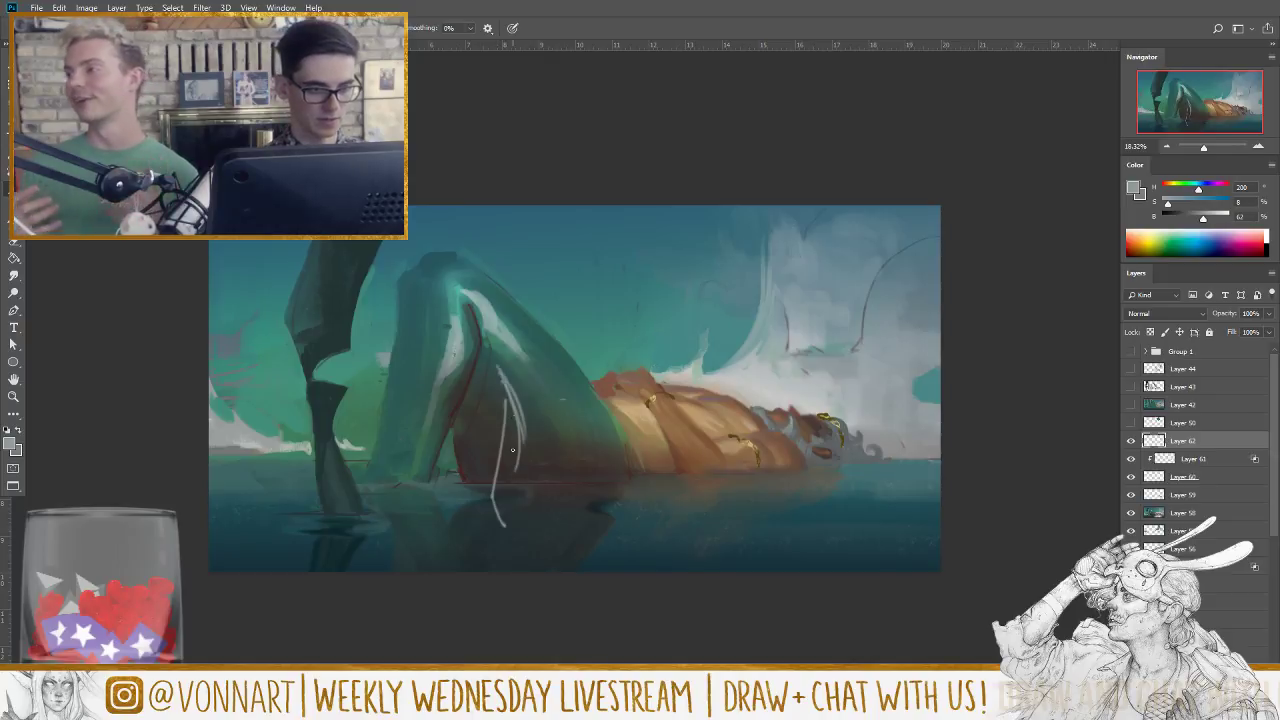
{"action": "mouse_move", "coordinate": [492, 360]}
{"action": "left_mouse_down"}
{"action": "mouse_move", "coordinate": [512, 412]}
{"action": "mouse_move", "coordinate": [506, 444]}
{"action": "left_mouse_up"}
{"action": "mouse_move", "coordinate": [508, 386]}
{"action": "left_mouse_down"}
{"action": "mouse_move", "coordinate": [516, 452]}
{"action": "mouse_move", "coordinate": [496, 498]}
{"action": "mouse_move", "coordinate": [517, 434]}
{"action": "mouse_move", "coordinate": [504, 498]}
{"action": "left_mouse_up"}
{"action": "mouse_move", "coordinate": [502, 452]}
{"action": "left_mouse_down"}
{"action": "mouse_move", "coordinate": [515, 424]}
{"action": "mouse_move", "coordinate": [506, 393]}
{"action": "left_mouse_up"}
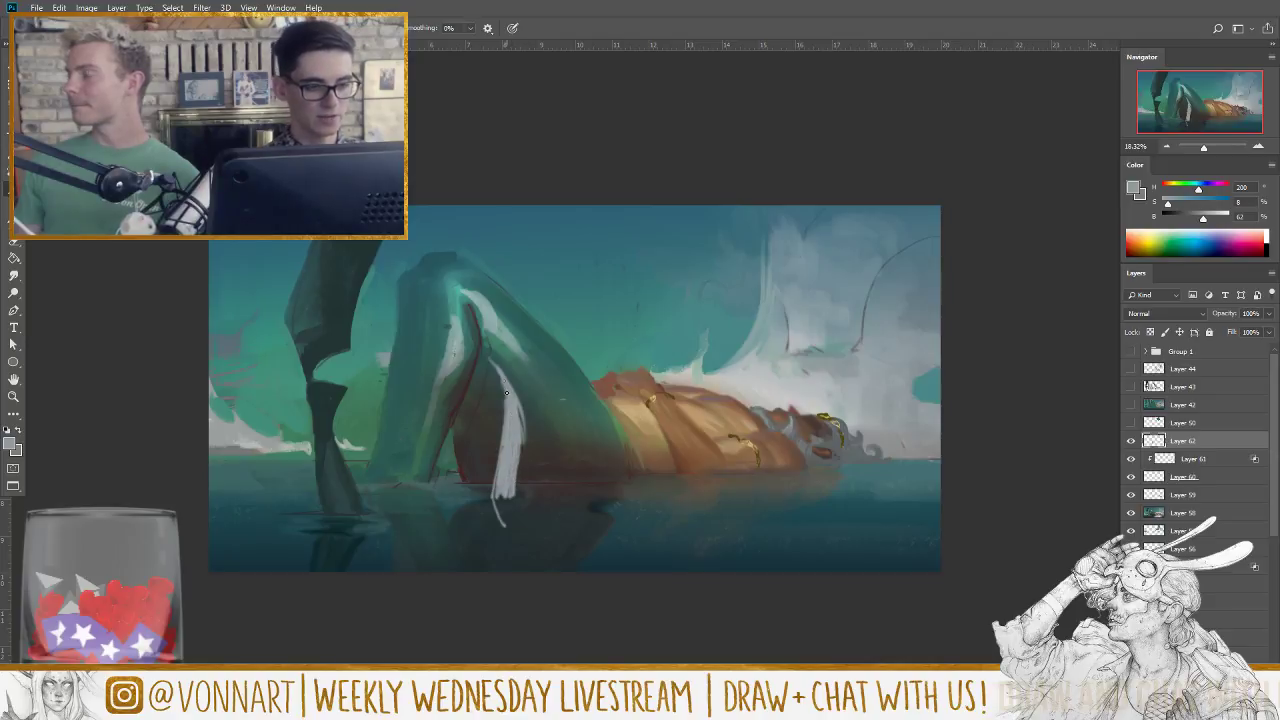
{"action": "left_click_drag", "start_coordinate": [522, 437], "coordinate": [519, 498]}
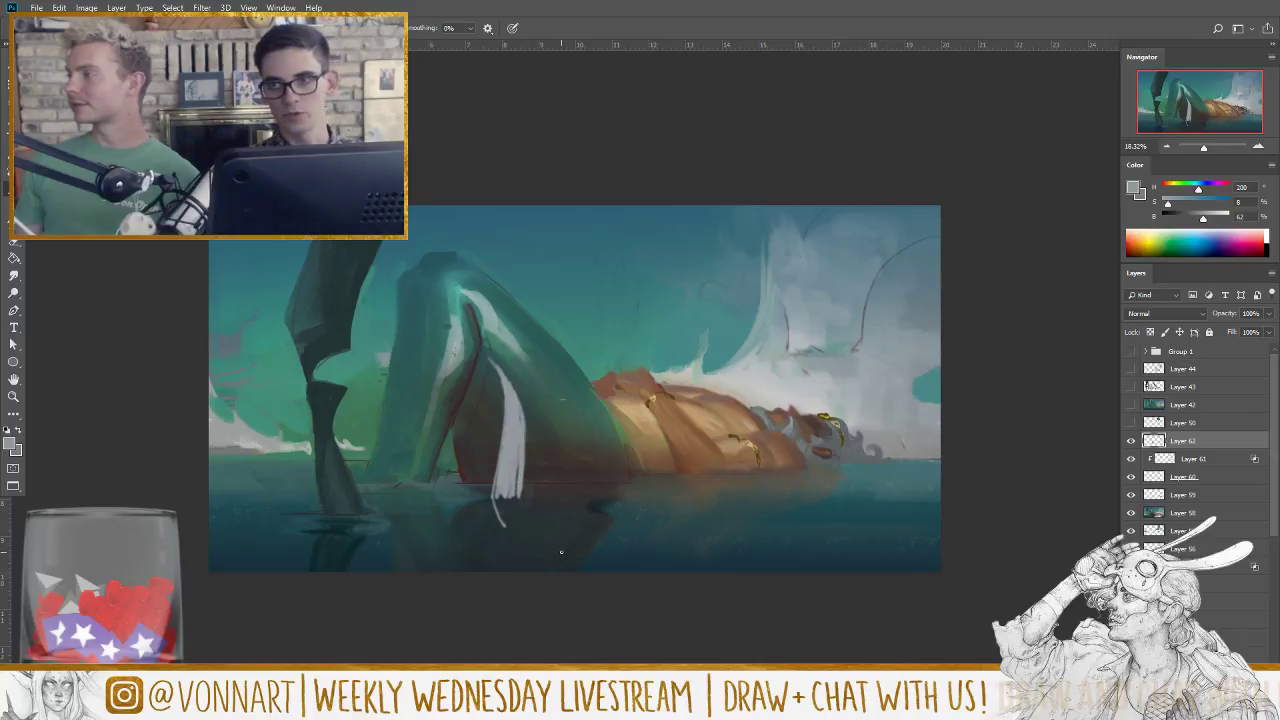
{"action": "mouse_move", "coordinate": [500, 484]}
{"action": "left_mouse_down"}
{"action": "mouse_move", "coordinate": [507, 518]}
{"action": "mouse_move", "coordinate": [518, 472]}
{"action": "mouse_move", "coordinate": [522, 520]}
{"action": "mouse_move", "coordinate": [514, 490]}
{"action": "mouse_move", "coordinate": [502, 514]}
{"action": "mouse_move", "coordinate": [495, 480]}
{"action": "mouse_move", "coordinate": [528, 502]}
{"action": "left_mouse_up"}
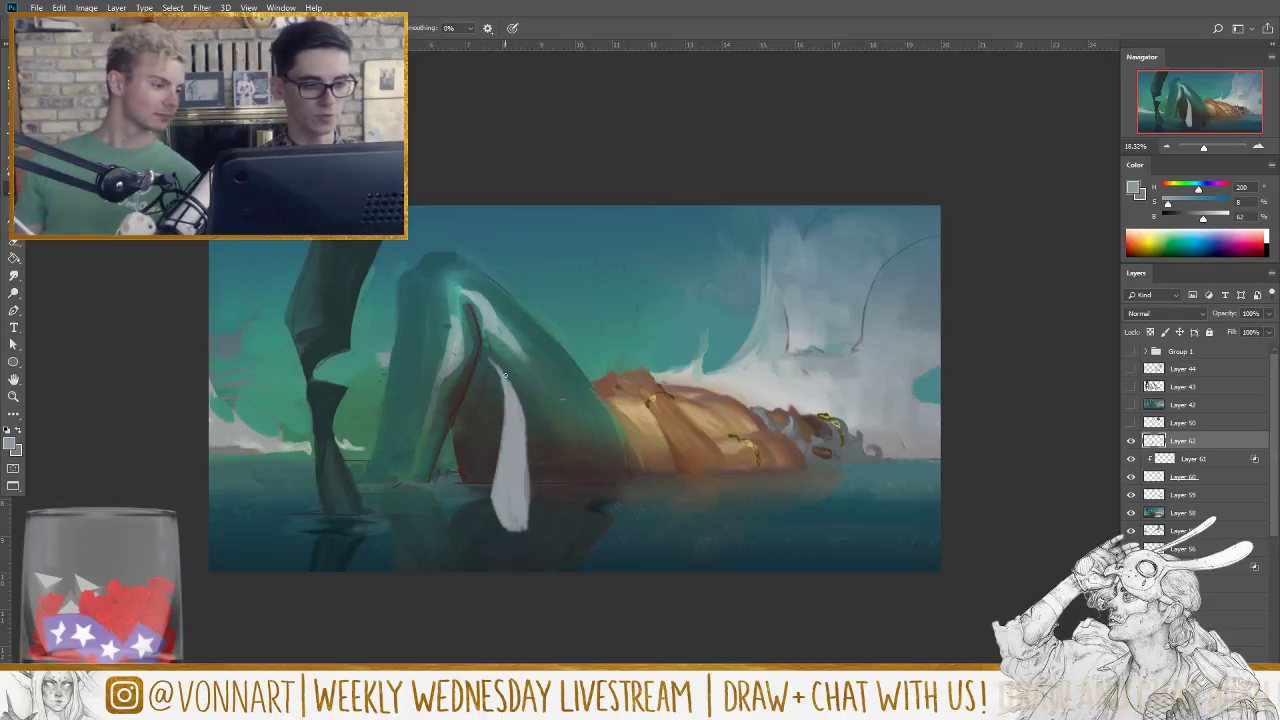
Step: Erase and repaint the streak's top, then paint light strokes along its right edge
{"action": "key", "text": "e"}
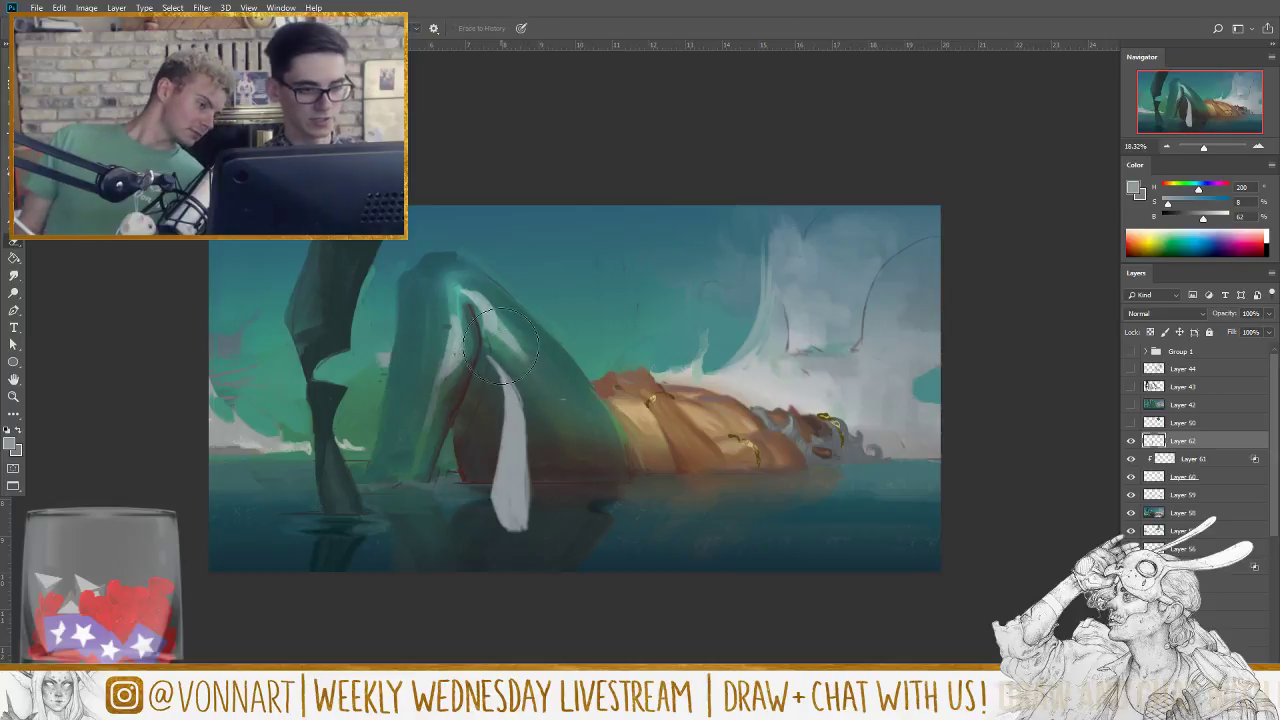
{"action": "left_click_drag", "start_coordinate": [502, 409], "coordinate": [499, 366]}
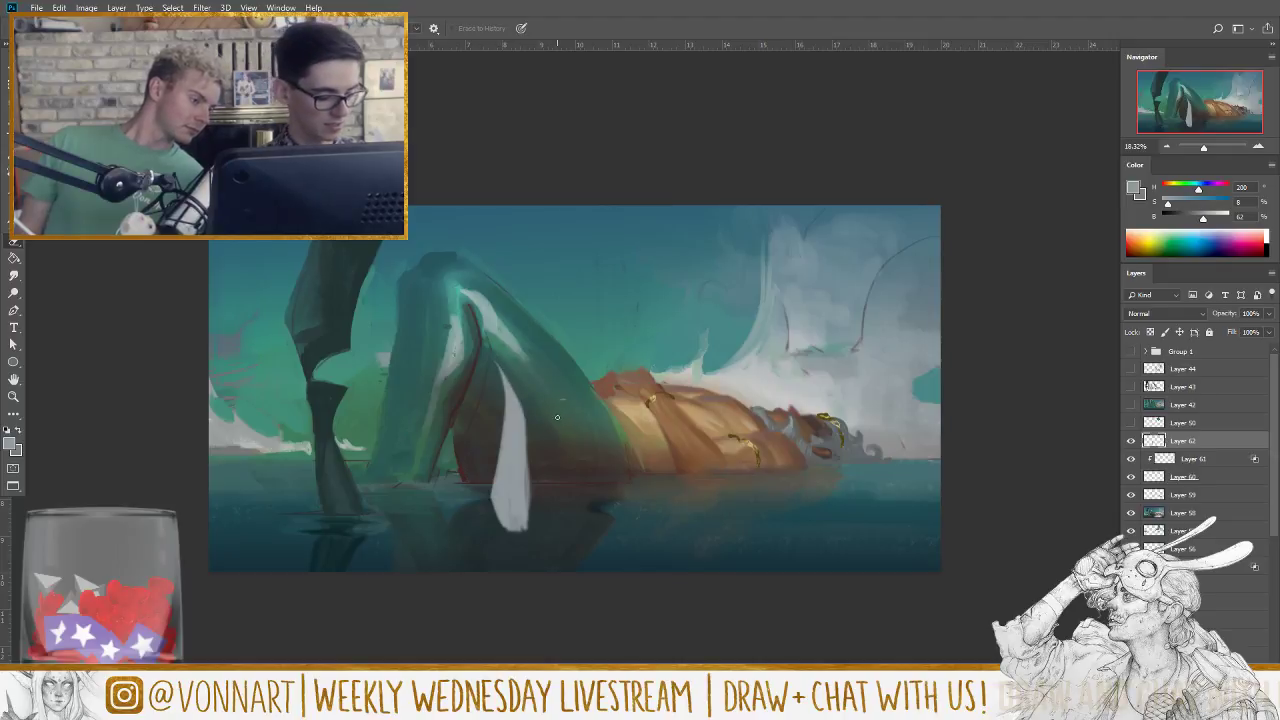
{"action": "key", "text": "b"}
{"action": "mouse_move", "coordinate": [522, 406]}
{"action": "left_mouse_down"}
{"action": "mouse_move", "coordinate": [497, 362]}
{"action": "mouse_move", "coordinate": [508, 378]}
{"action": "left_mouse_up"}
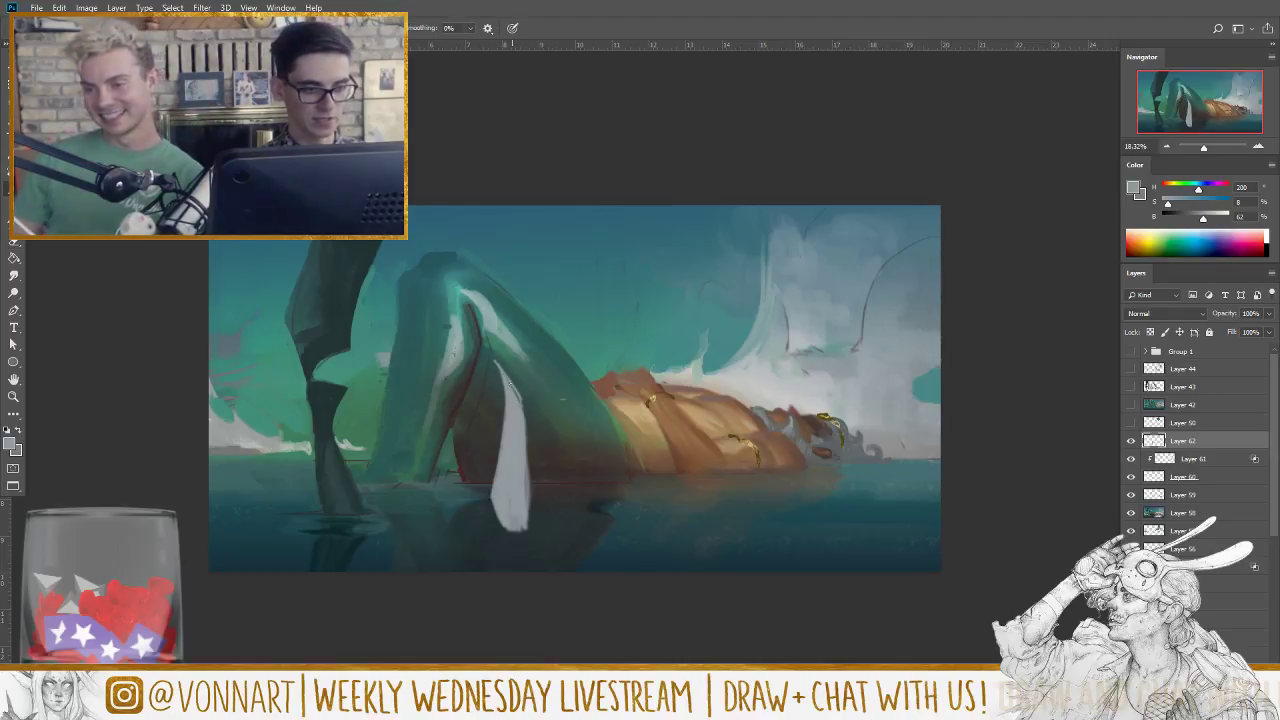
{"action": "key", "text": "e"}
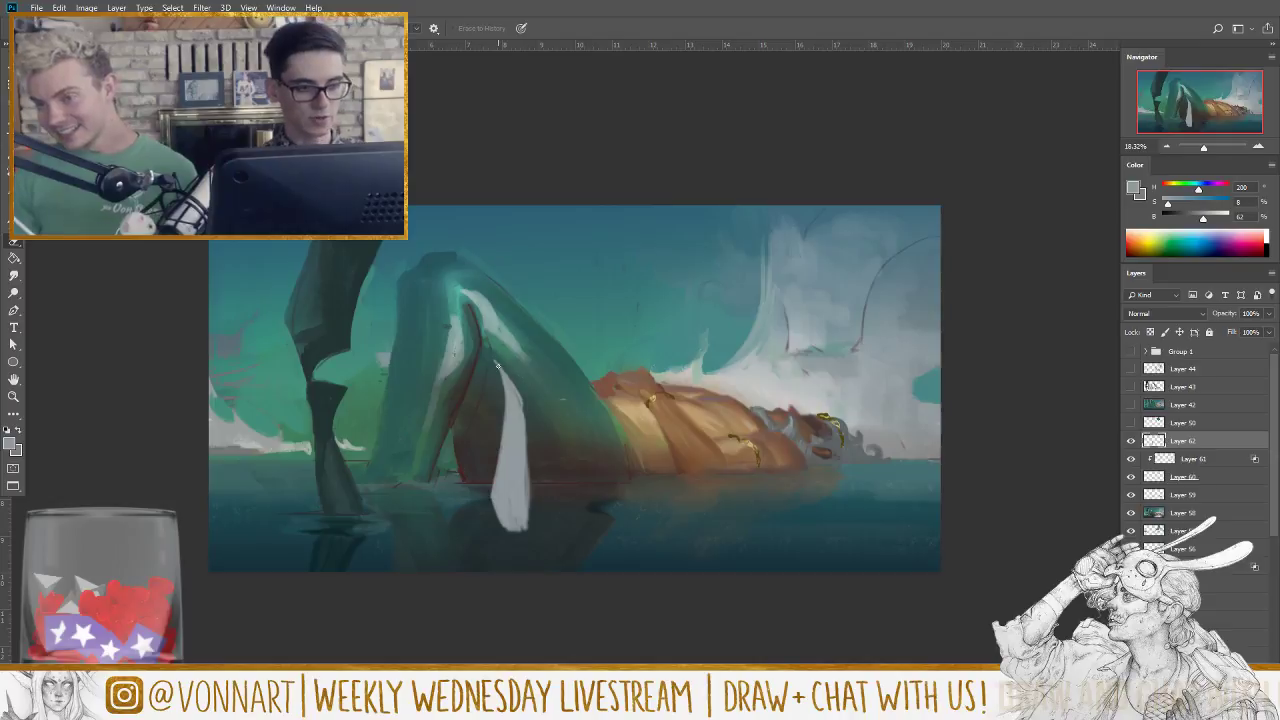
{"action": "left_click_drag", "start_coordinate": [520, 398], "coordinate": [498, 362]}
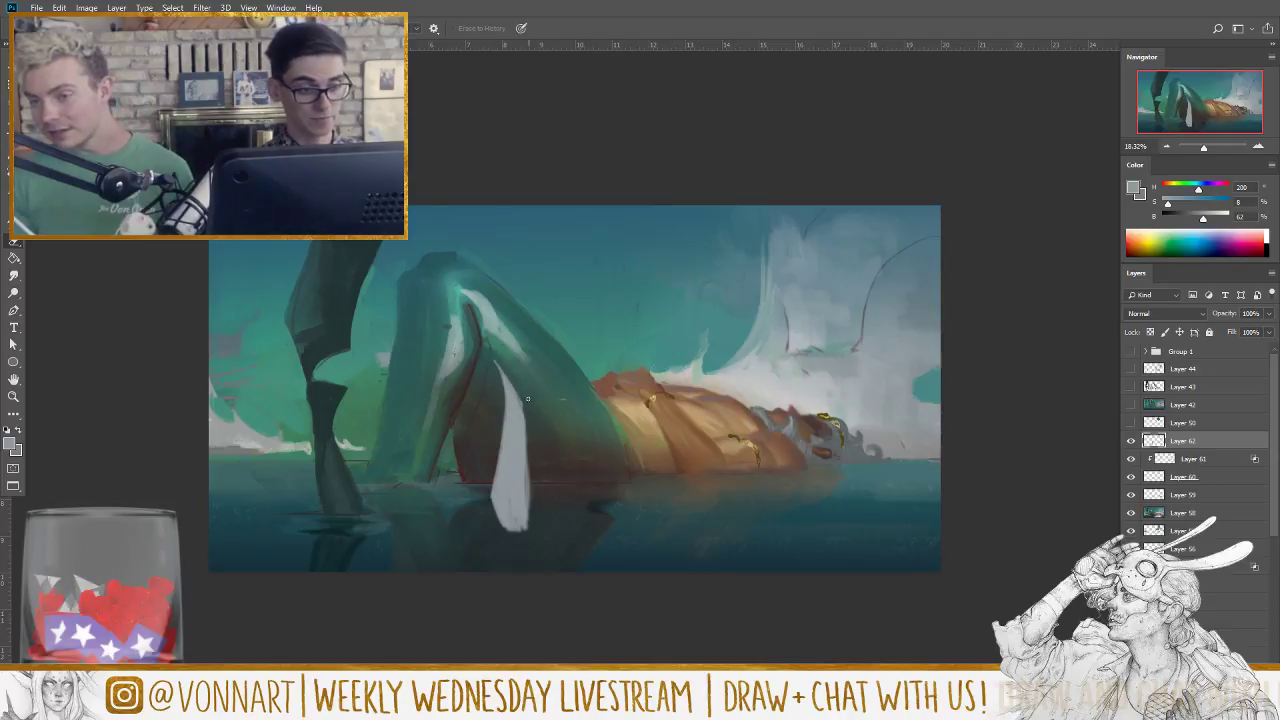
{"action": "key", "text": "b"}
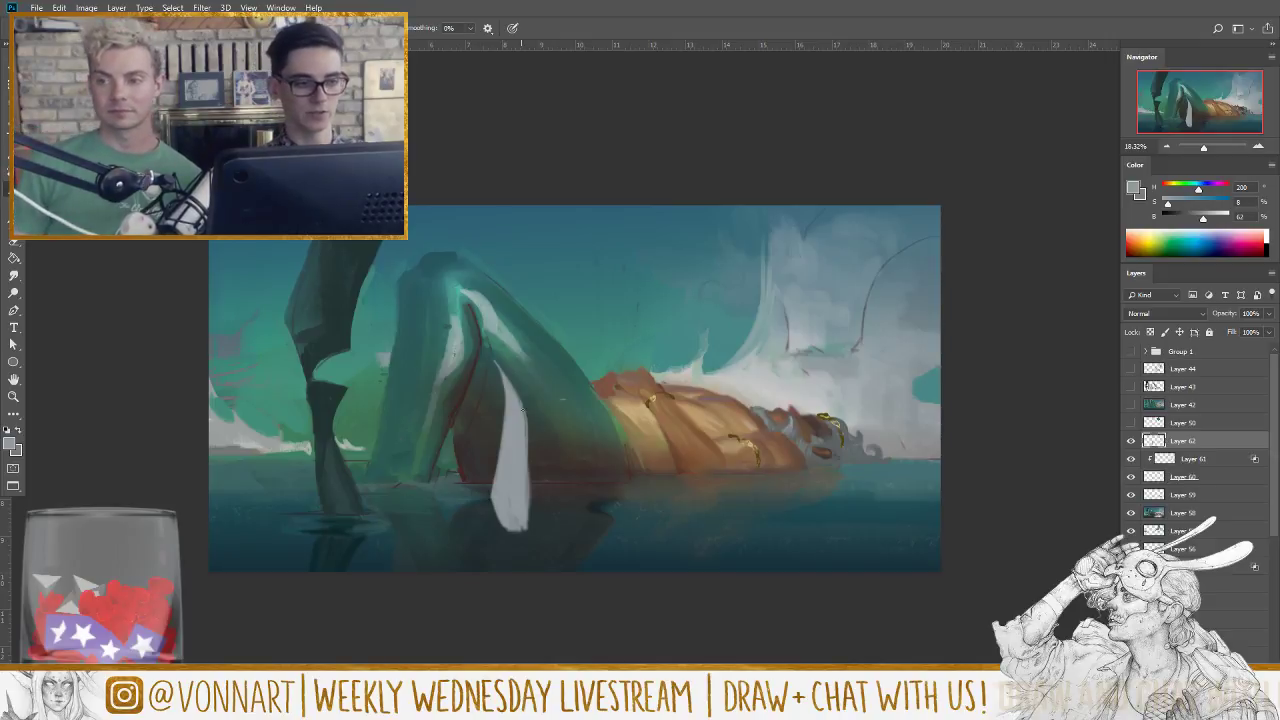
{"action": "left_click_drag", "start_coordinate": [522, 406], "coordinate": [528, 526]}
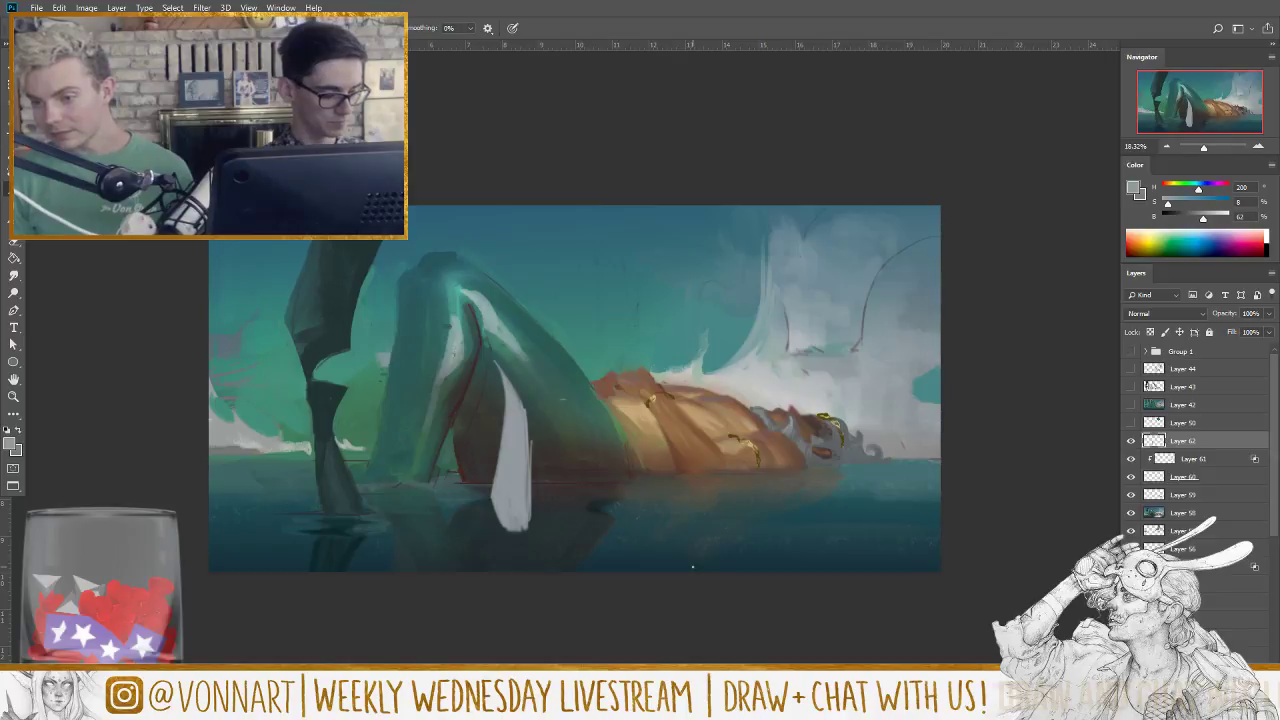
Step: Switch to the Smudge tool and enlarge its brush size
{"action": "key", "text": "r"}
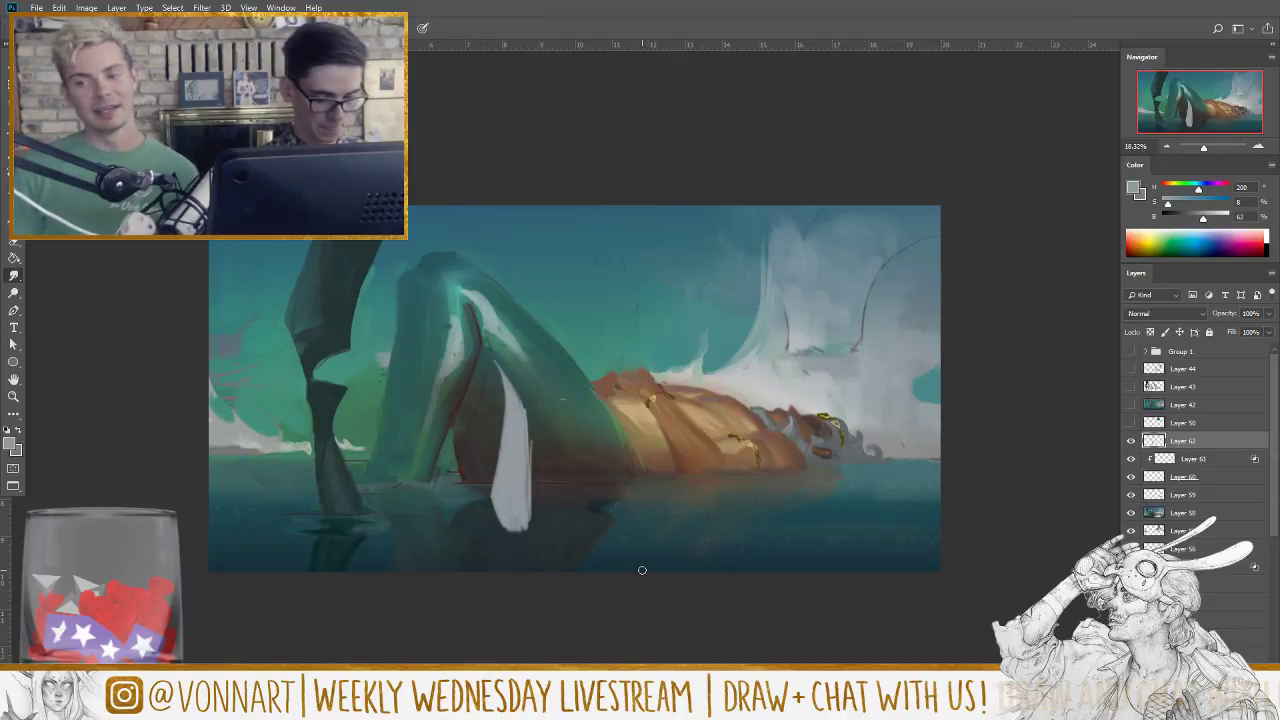
{"action": "key", "text": "bracketright"}
{"action": "key", "text": "bracketright"}
{"action": "key", "text": "bracketright"}
{"action": "key", "text": "bracketright"}
{"action": "key", "text": "bracketright"}
{"action": "key", "text": "bracketright"}
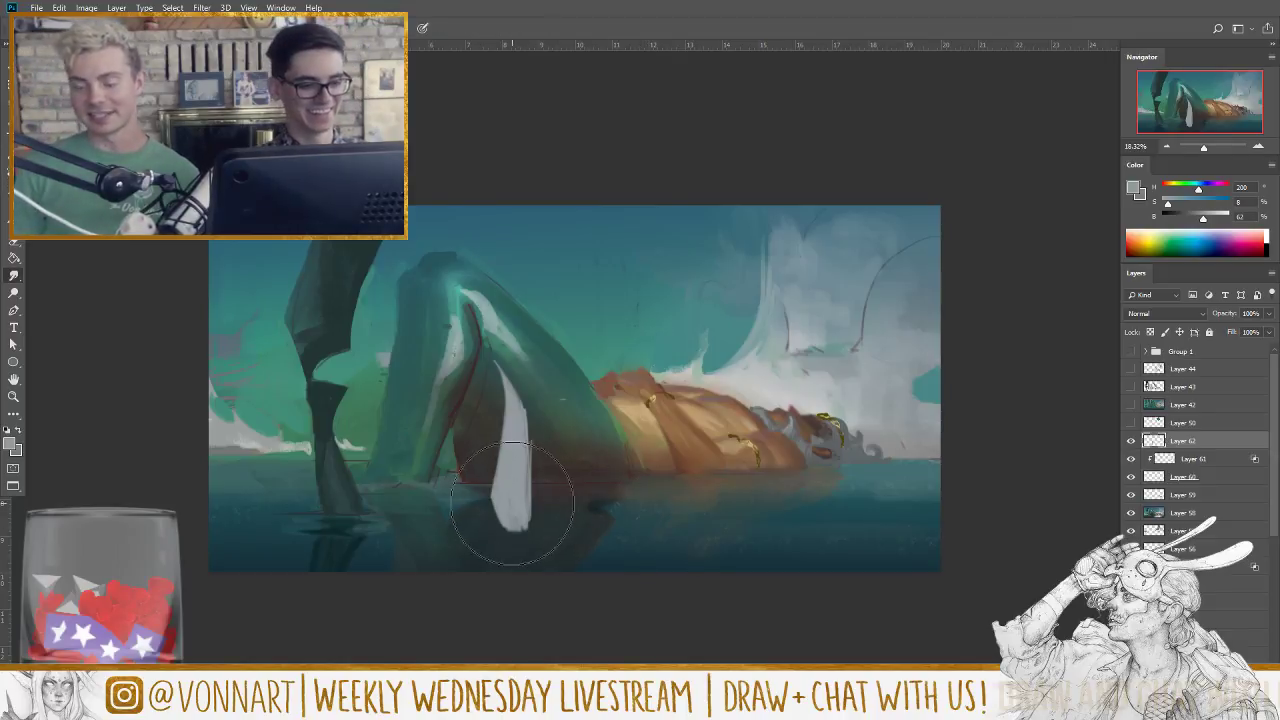
{"action": "key", "text": "bracketright"}
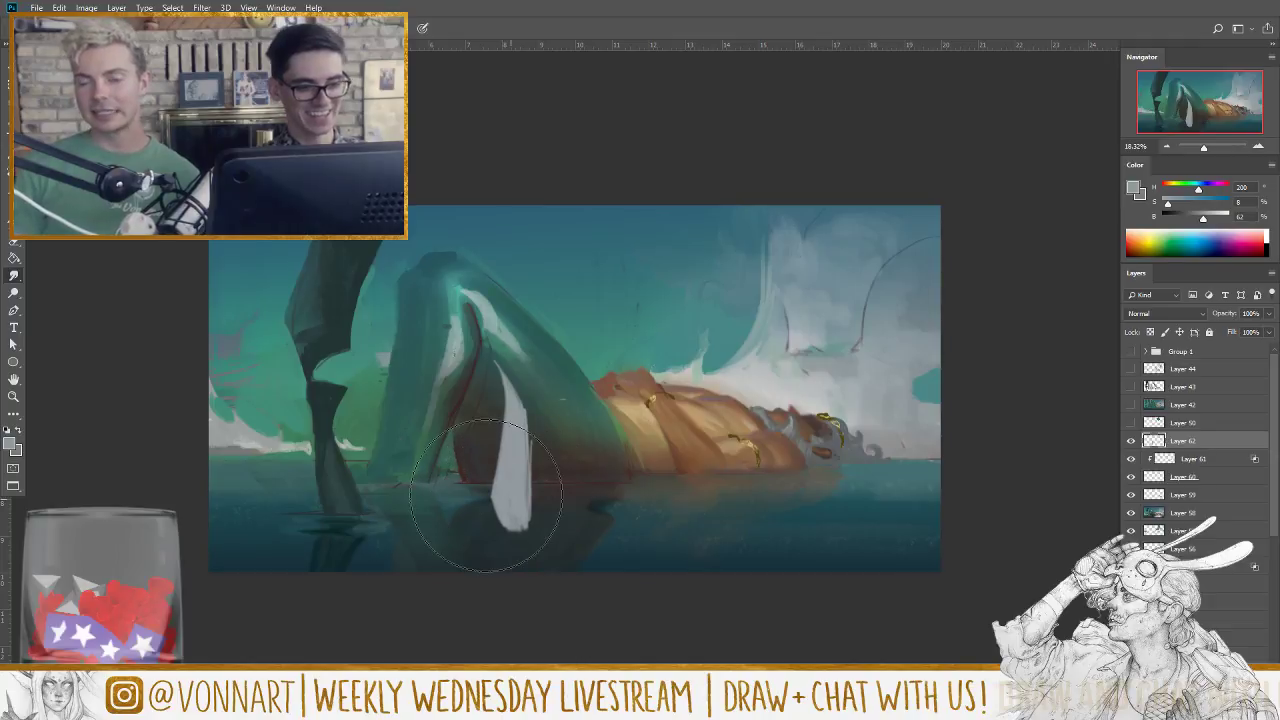
{"action": "key", "text": "Caps_Lock"}
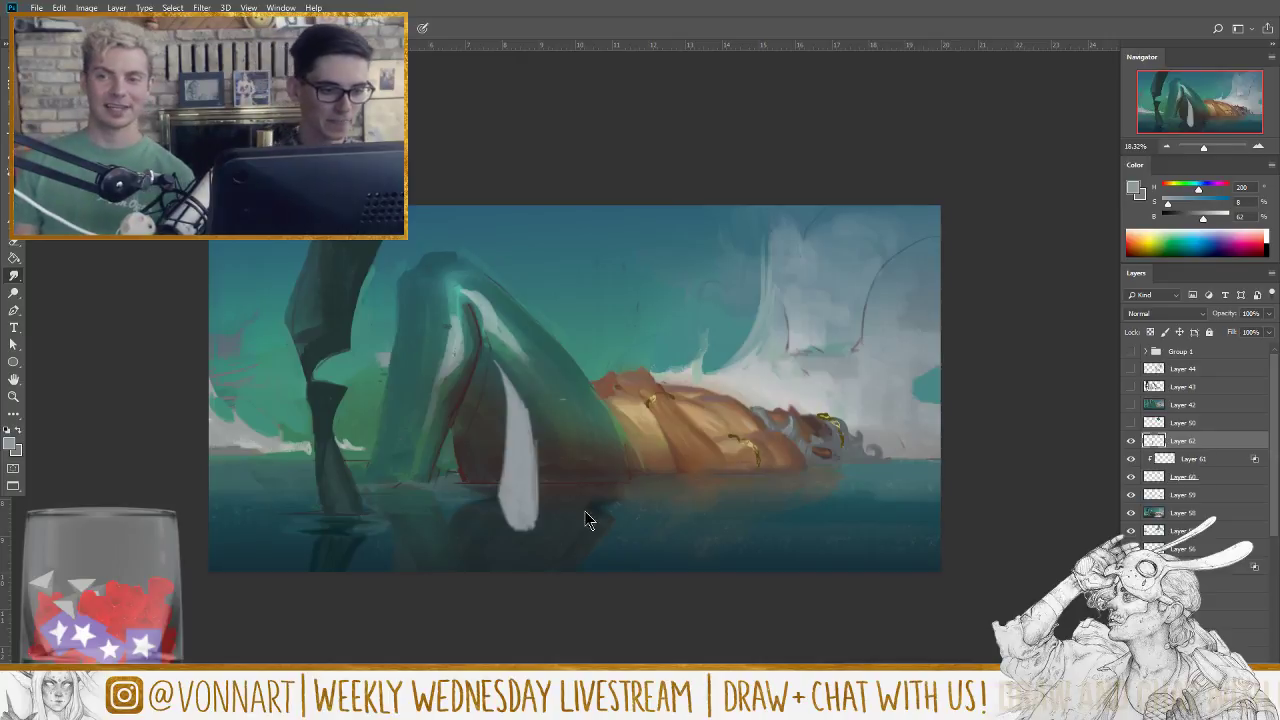
Step: Lasso the white stroke and cut-paste it onto its own new layer
{"action": "key", "text": "bracketright"}
{"action": "key", "text": "bracketright"}
{"action": "key", "text": "bracketright"}
{"action": "key", "text": "ctrl+t"}
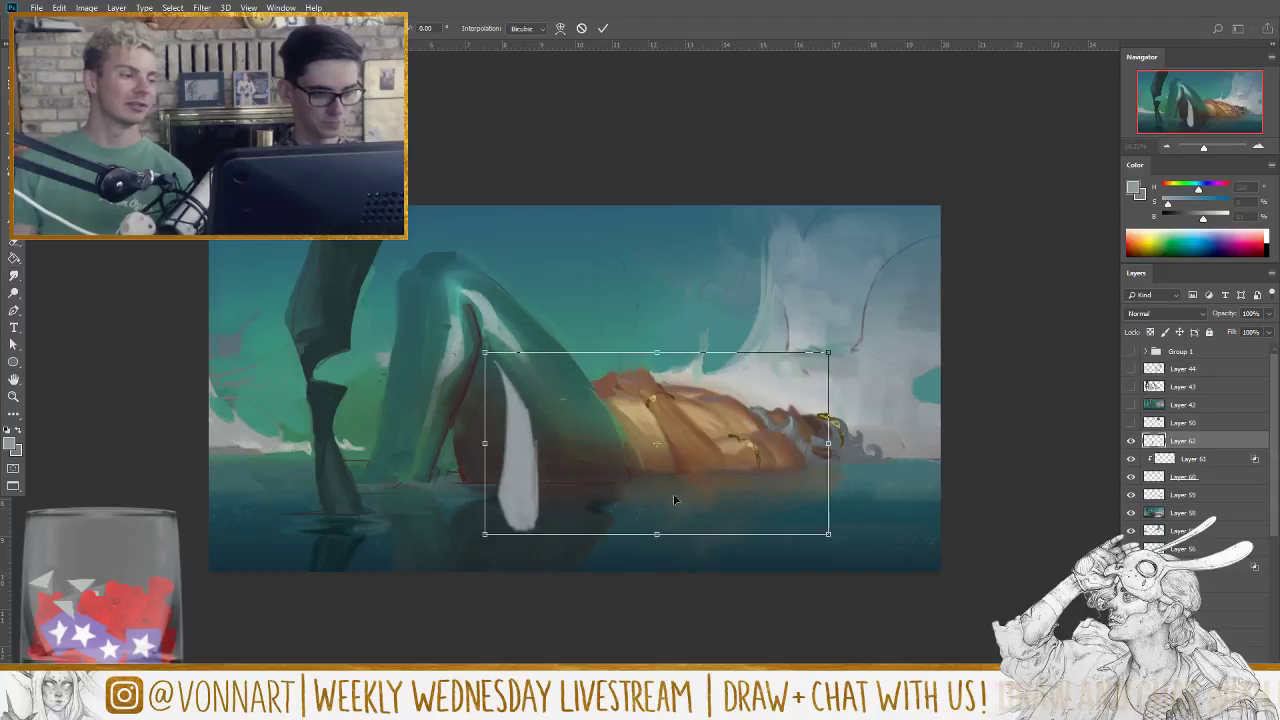
{"action": "key", "text": "Escape"}
{"action": "mouse_move", "coordinate": [565, 491]}
{"action": "left_mouse_down"}
{"action": "mouse_move", "coordinate": [522, 350]}
{"action": "mouse_move", "coordinate": [467, 439]}
{"action": "mouse_move", "coordinate": [549, 532]}
{"action": "left_mouse_up"}
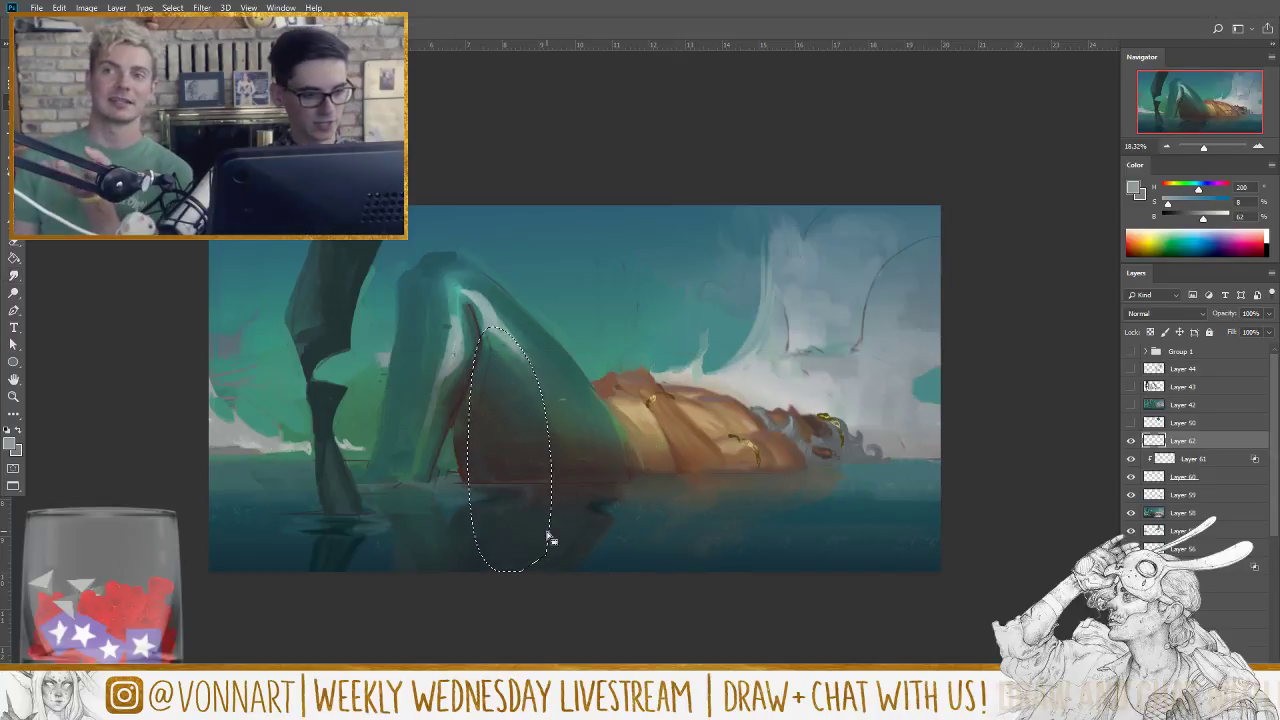
{"action": "key", "text": "ctrl+x"}
{"action": "key", "text": "ctrl+v"}
Step: Skew the pasted stroke into a left-leaning diagonal fin, shrink it slightly, then sample a brown
{"action": "key", "text": "ctrl+t"}
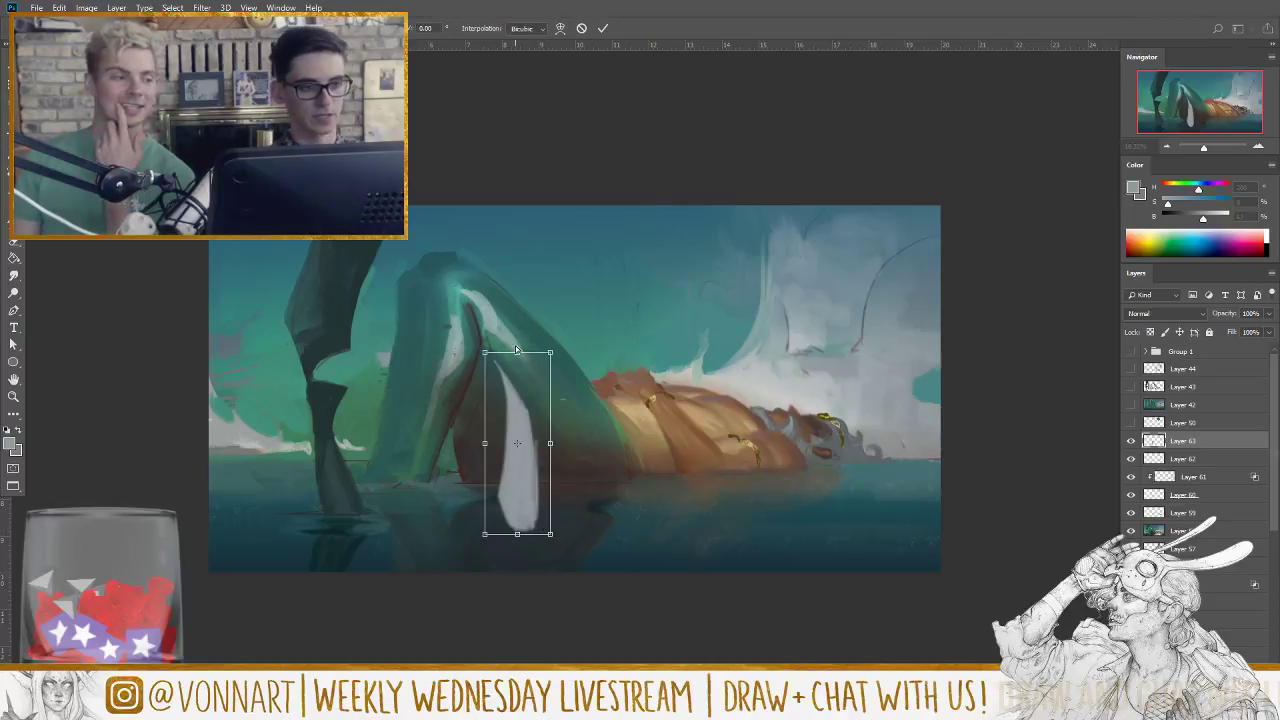
{"action": "left_click_drag", "start_coordinate": [517, 352], "coordinate": [448, 336]}
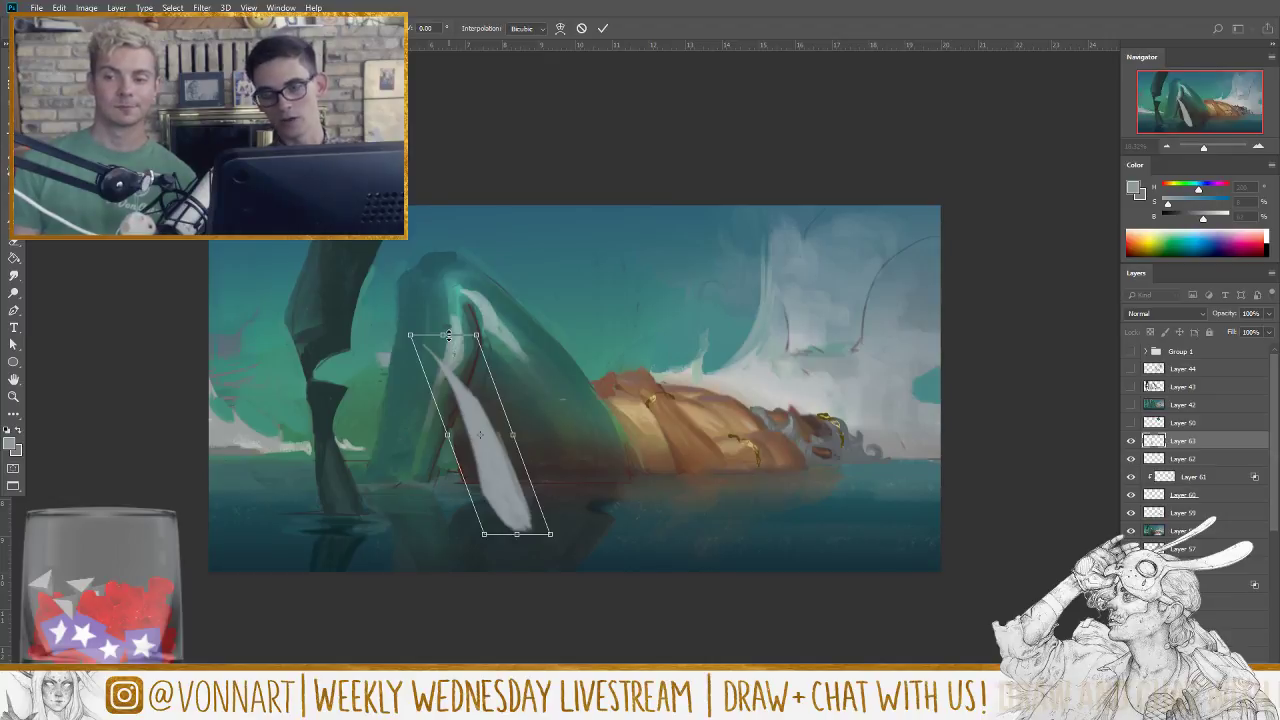
{"action": "key", "text": "Return"}
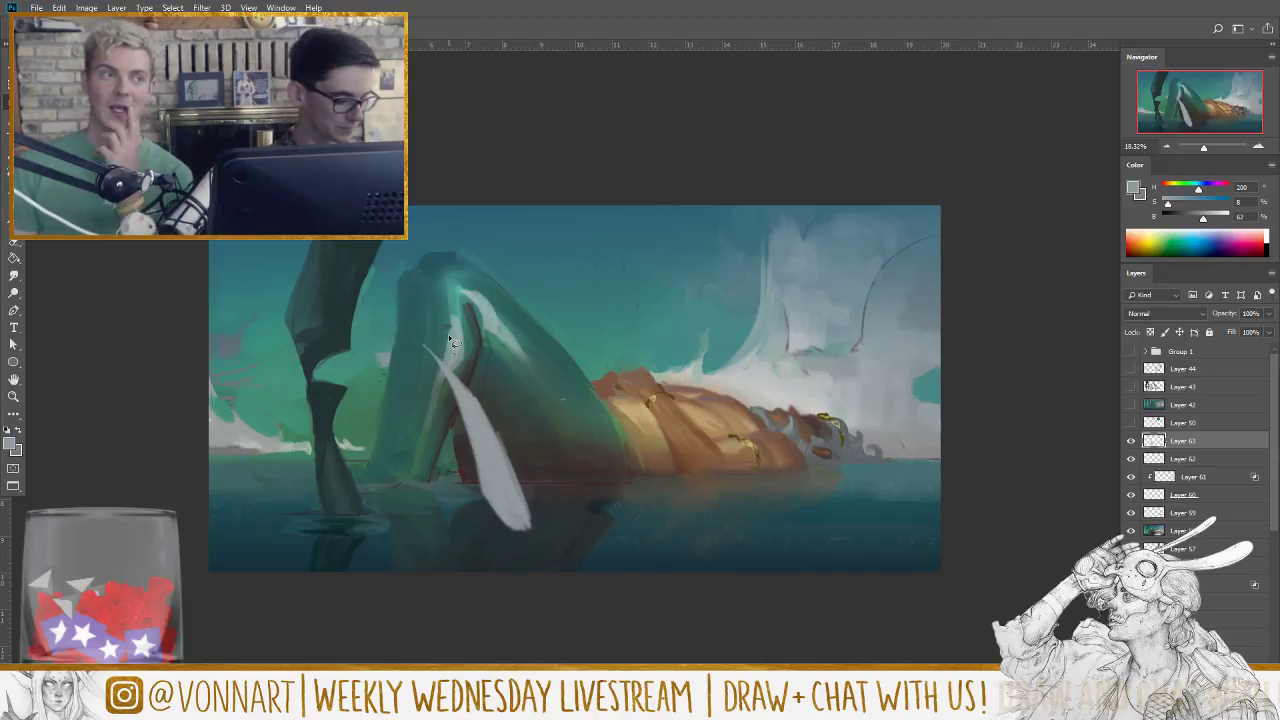
{"action": "key", "text": "ctrl+t"}
{"action": "left_click_drag", "start_coordinate": [413, 334], "coordinate": [445, 367]}
{"action": "key", "text": "Return"}
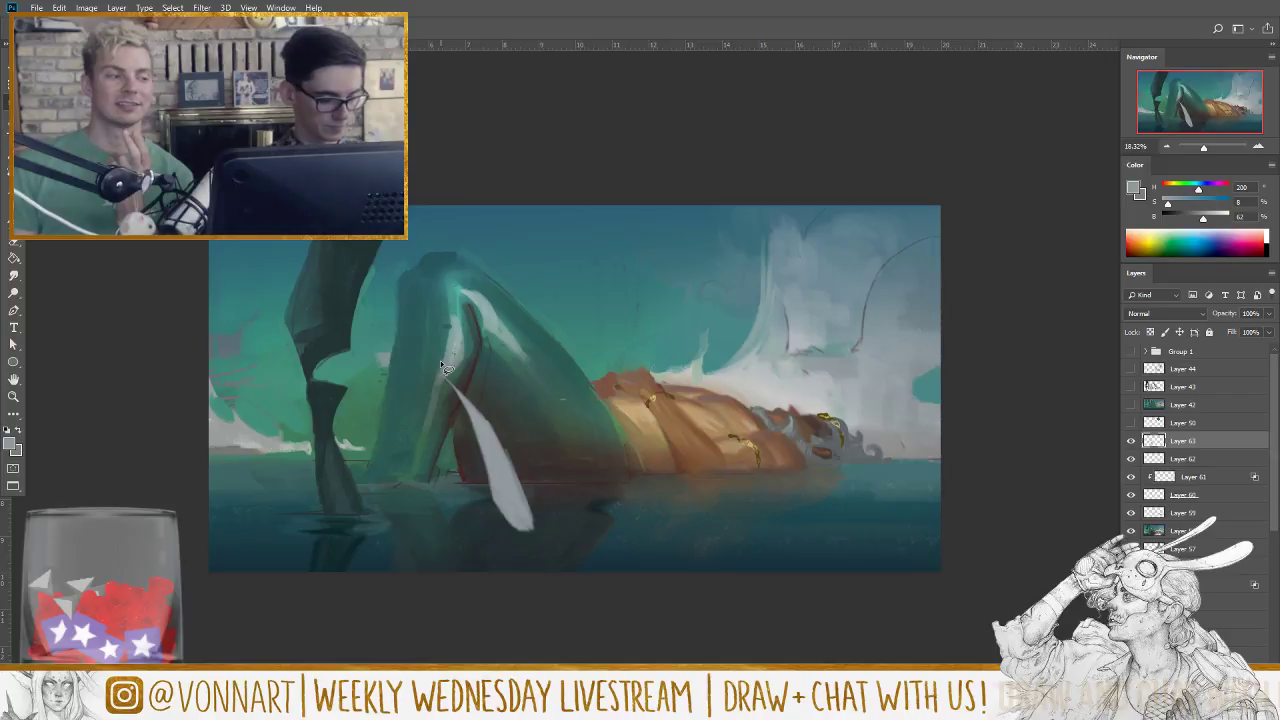
{"action": "key", "text": "b"}
{"action": "left_click", "coordinate": [806, 458], "text": "alt"}
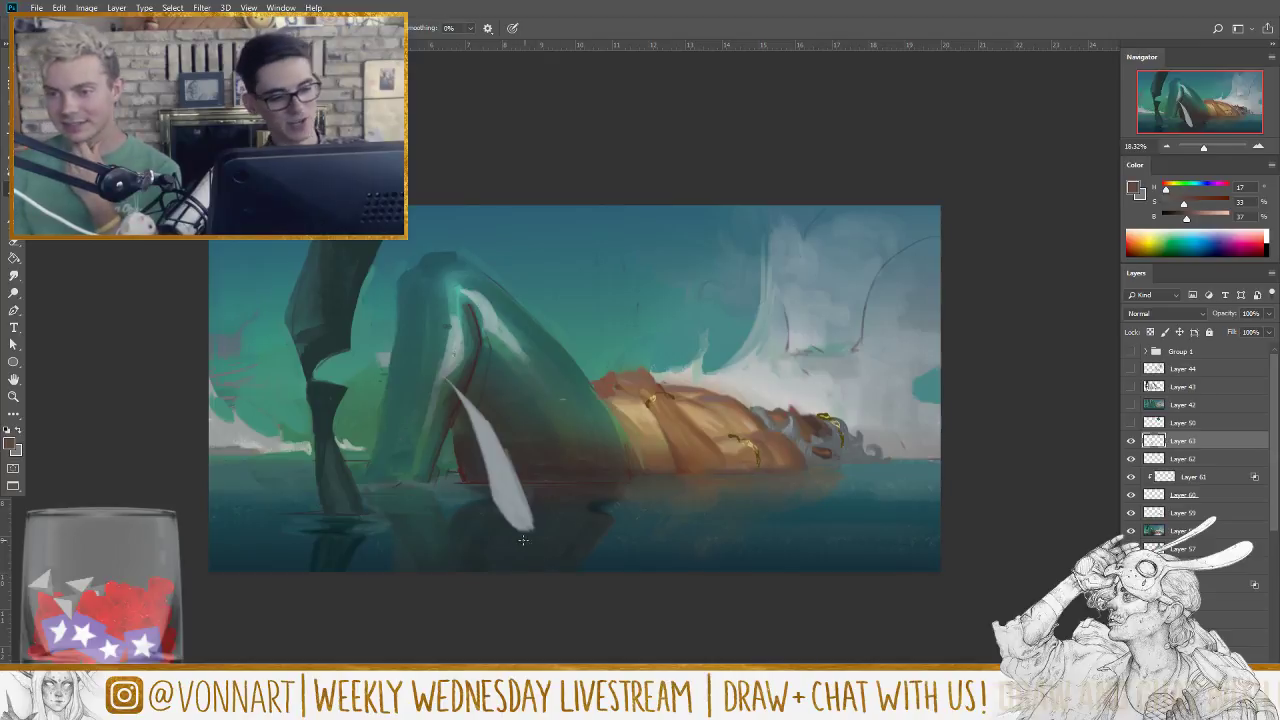
Step: Dab reddish-brown paint into the water below the fin and darken the colour
{"action": "left_click_drag", "start_coordinate": [518, 541], "coordinate": [550, 540]}
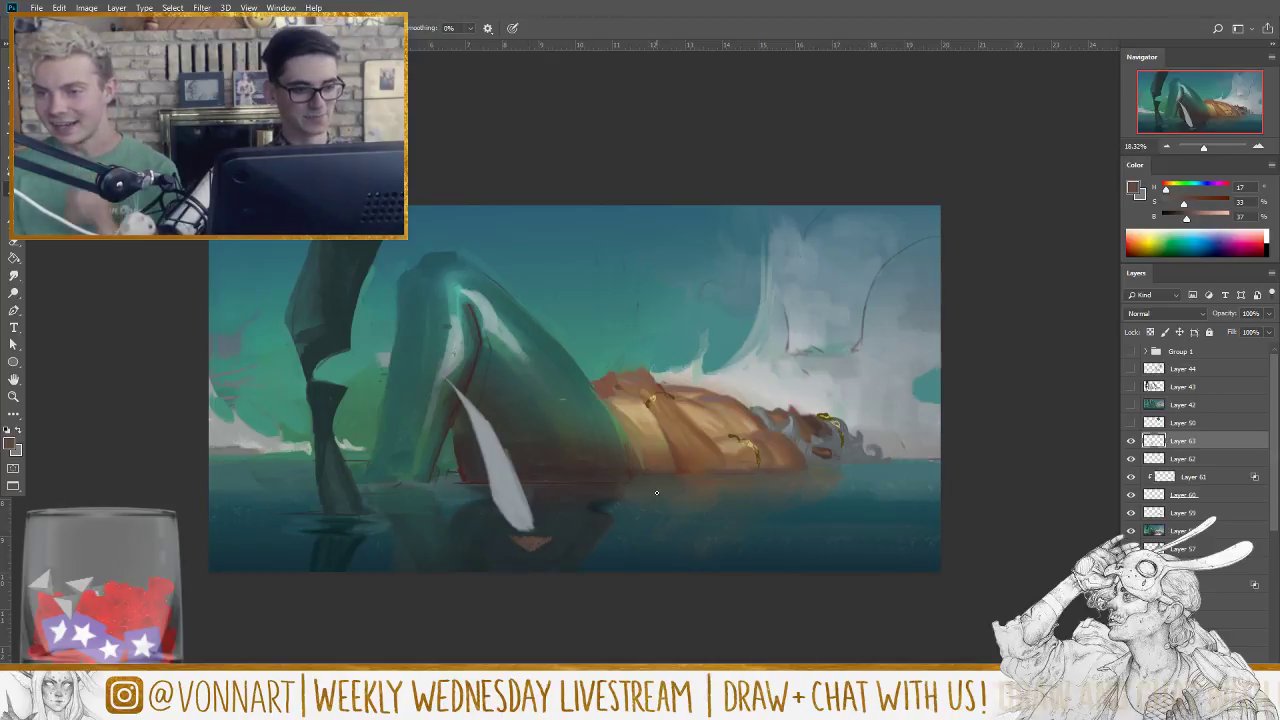
{"action": "left_click", "coordinate": [1179, 218]}
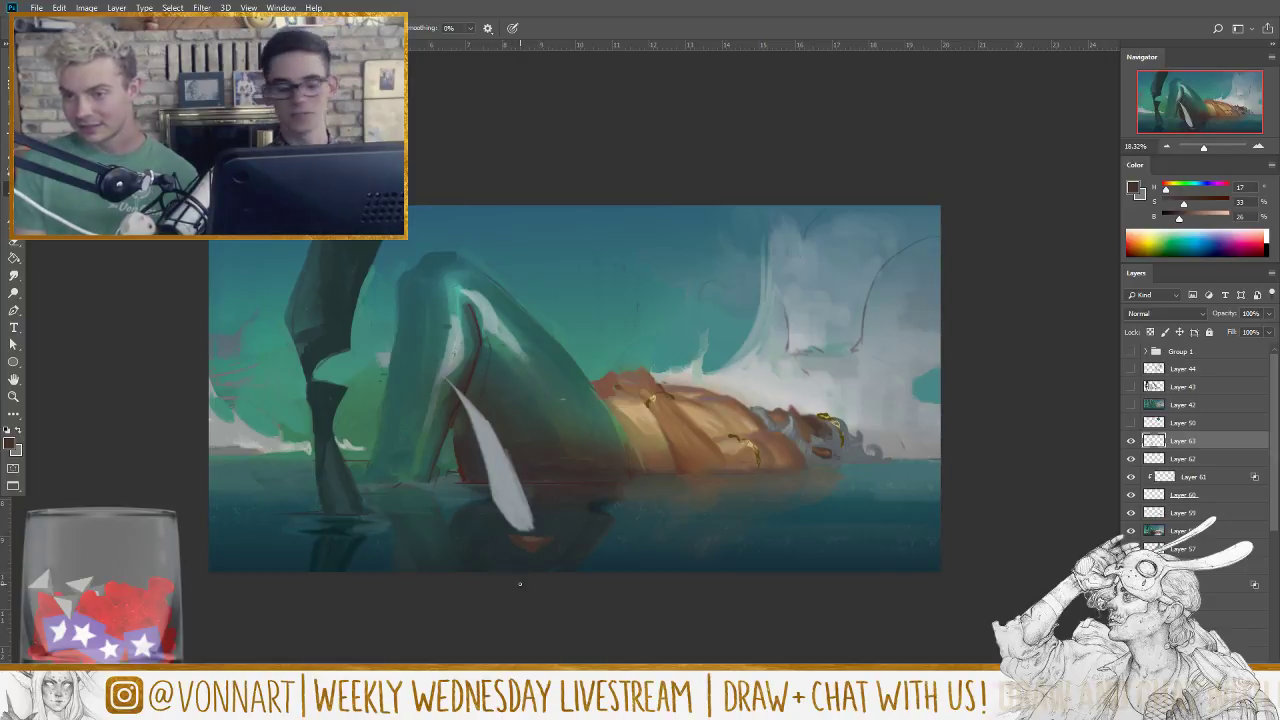
{"action": "key", "text": "e"}
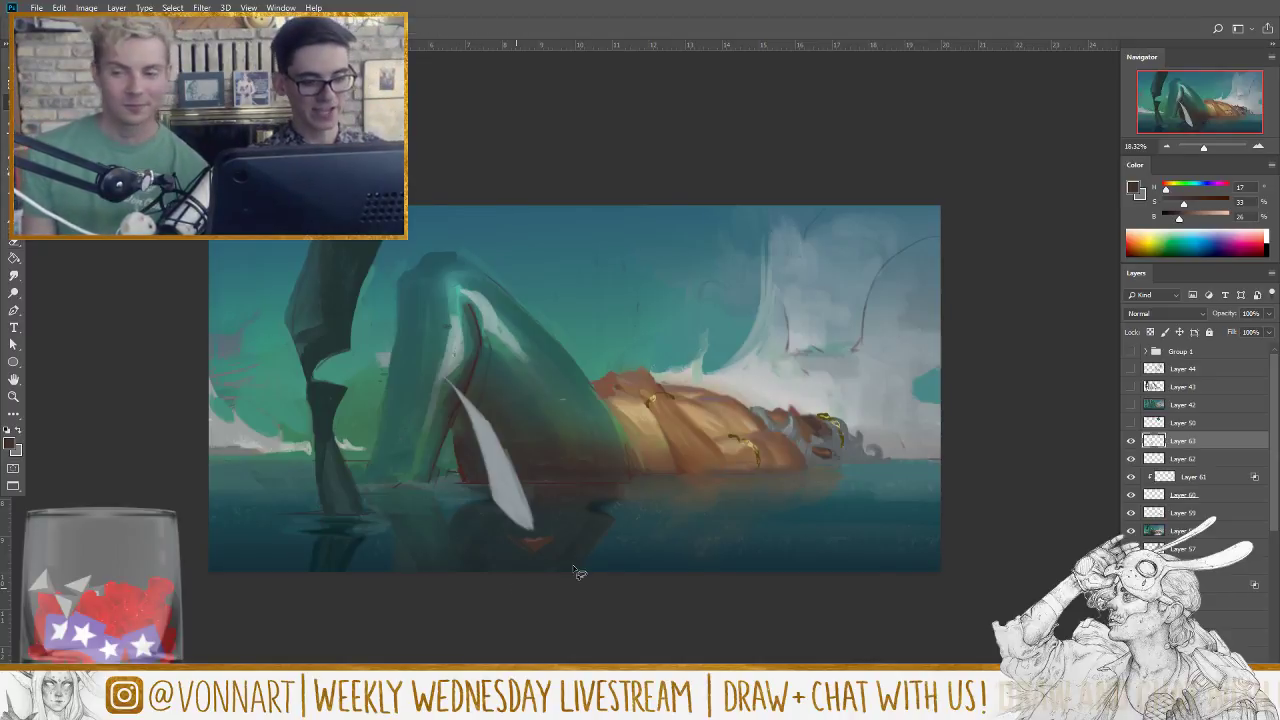
Step: Copy a lassoed fin shape, scale it smaller beside the first, then flip the canvas horizontally
{"action": "left_click_drag", "start_coordinate": [566, 555], "coordinate": [550, 450]}
{"action": "mouse_move", "coordinate": [528, 398]}
{"action": "left_mouse_down"}
{"action": "mouse_move", "coordinate": [566, 556]}
{"action": "mouse_move", "coordinate": [612, 540]}
{"action": "left_mouse_up"}
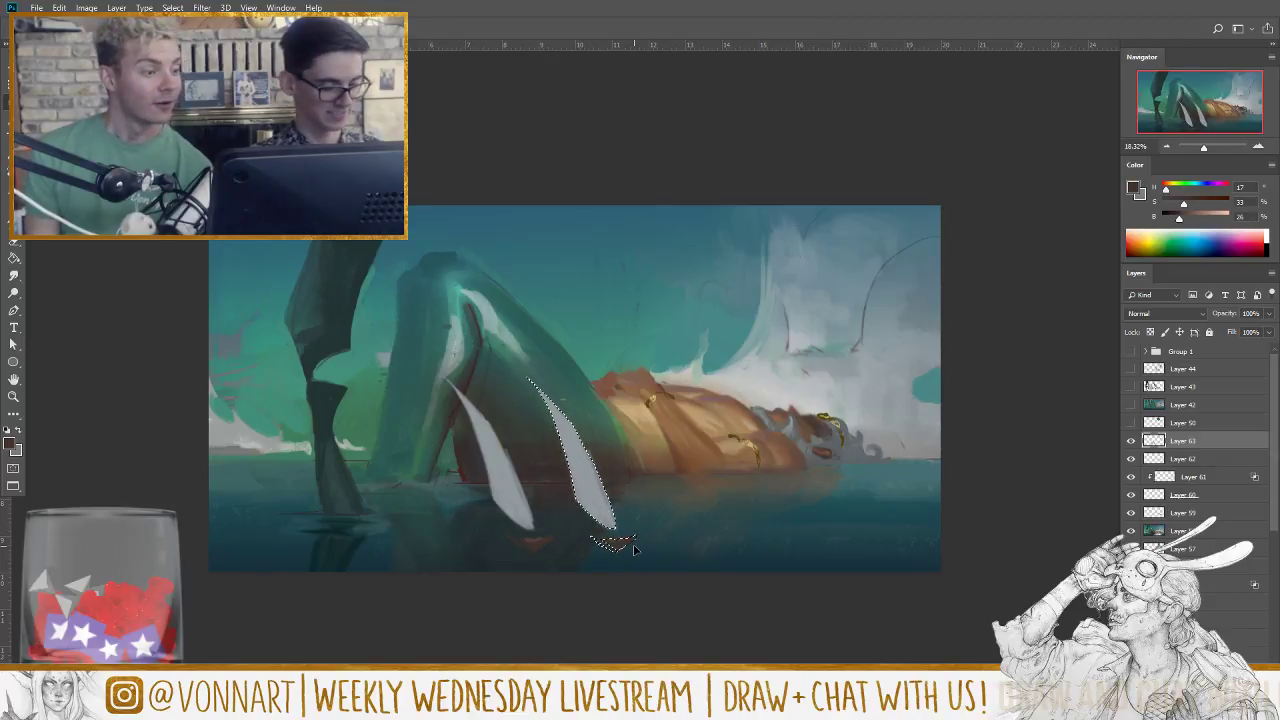
{"action": "key", "text": "ctrl+t"}
{"action": "left_click_drag", "start_coordinate": [638, 378], "coordinate": [574, 477]}
{"action": "left_click_drag", "start_coordinate": [590, 408], "coordinate": [629, 470]}
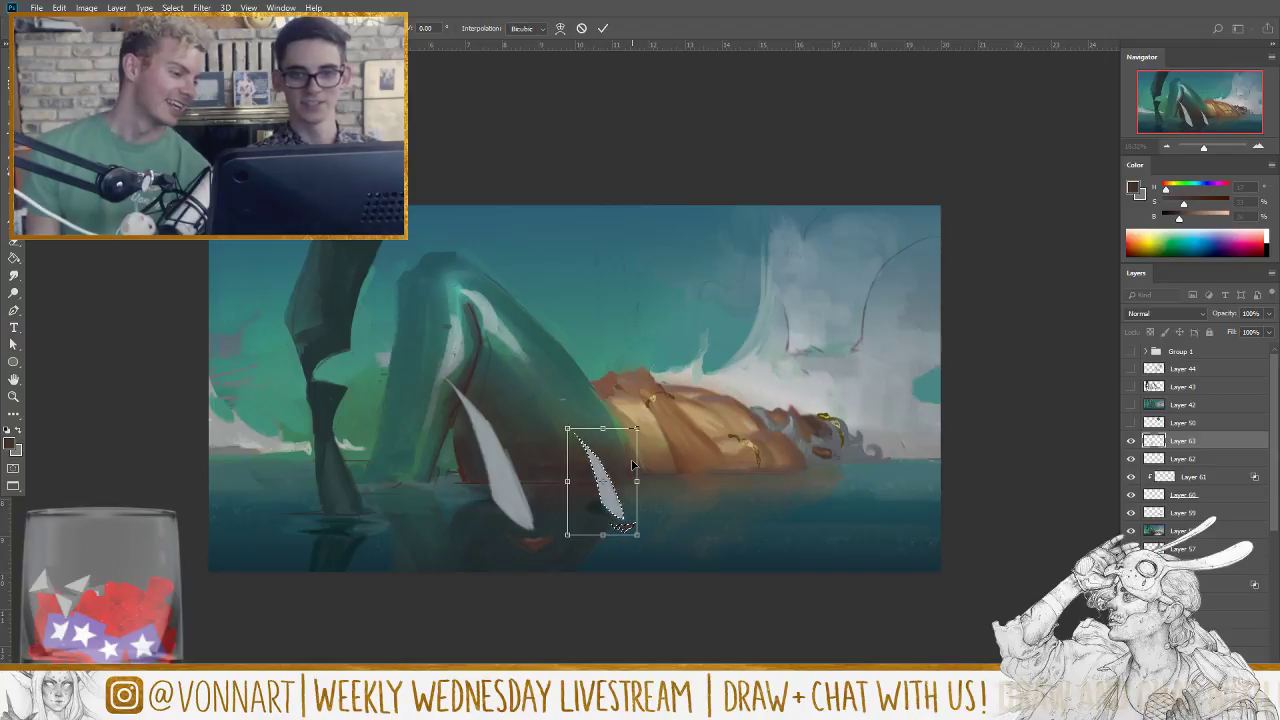
{"action": "key", "text": "Return"}
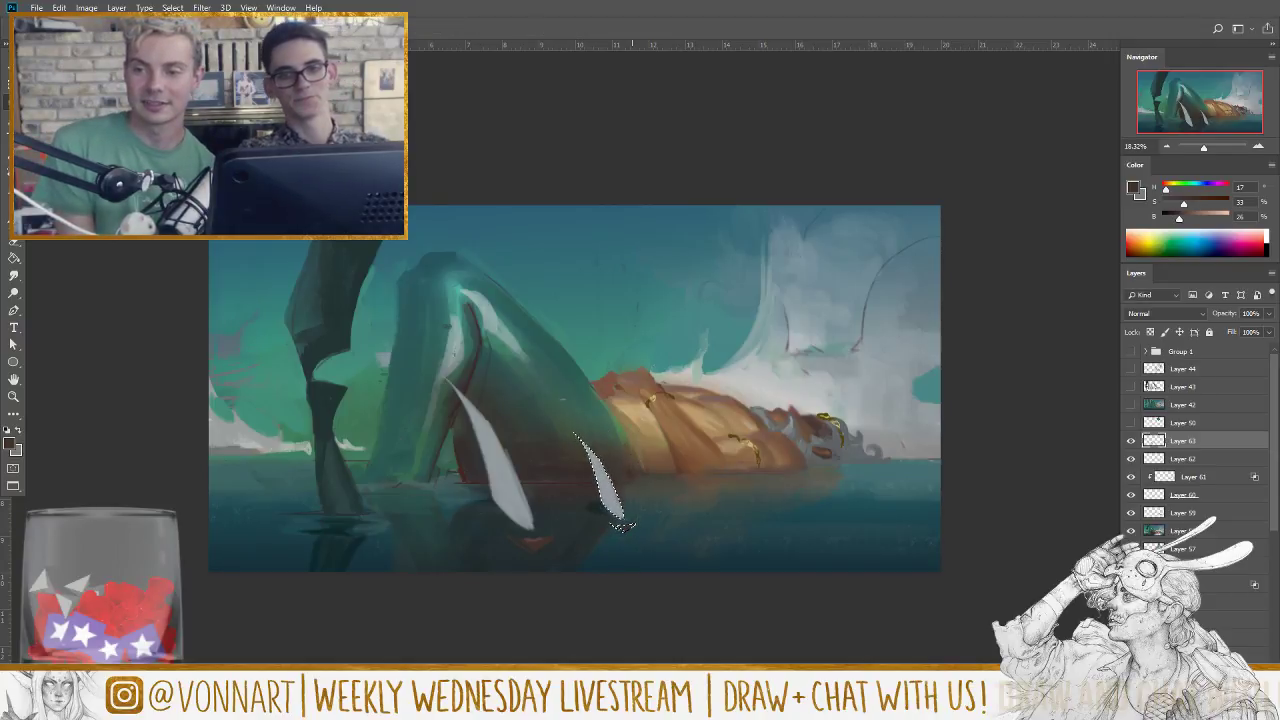
{"action": "key", "text": "h"}
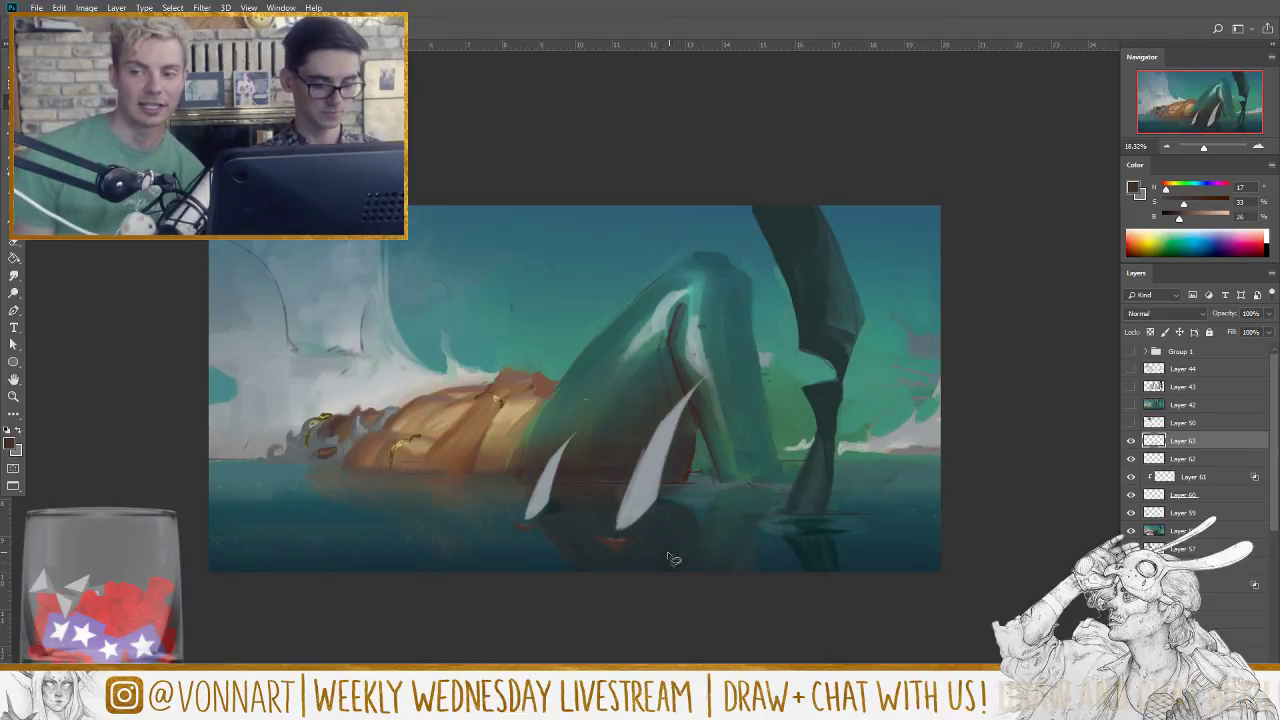
Step: Deselect, then hide the Layer 63 white fins and Layers 61, 60 and 59 detail layers
{"action": "mouse_move", "coordinate": [673, 558]}
{"action": "left_mouse_down"}
{"action": "mouse_move", "coordinate": [740, 350]}
{"action": "mouse_move", "coordinate": [528, 580]}
{"action": "mouse_move", "coordinate": [650, 568]}
{"action": "left_mouse_up"}
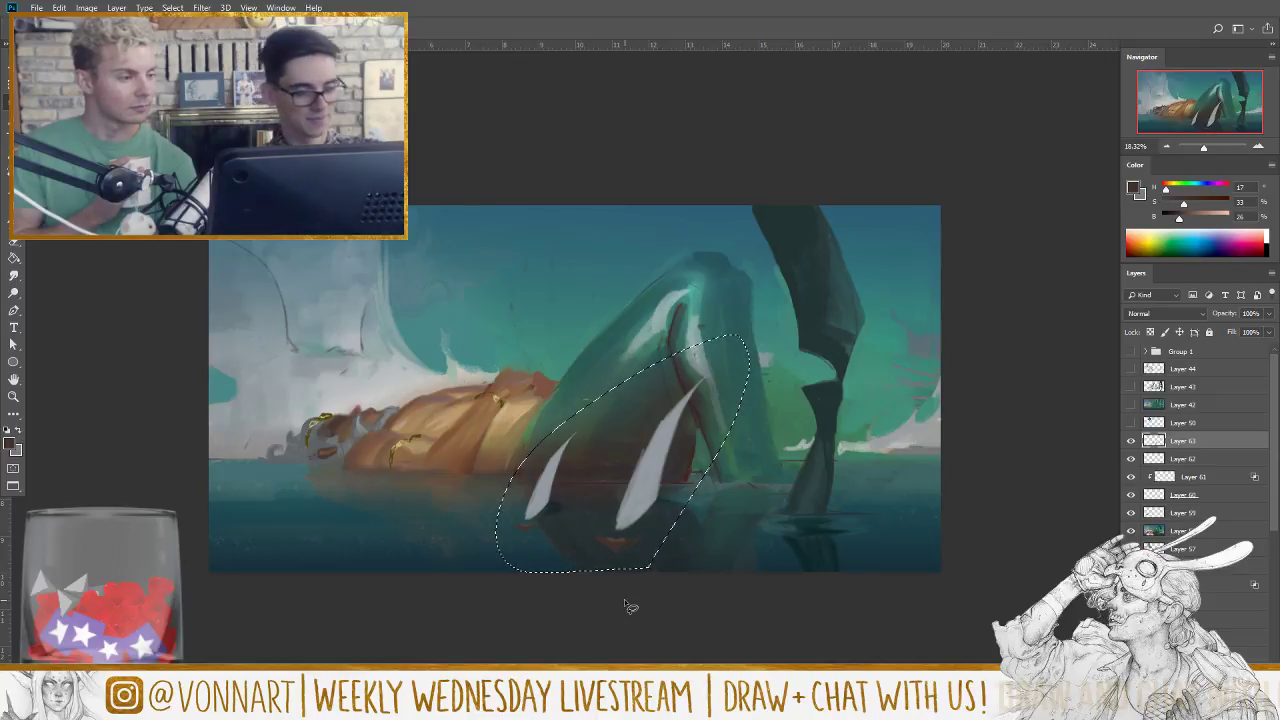
{"action": "key", "text": "ctrl+d"}
{"action": "key", "text": "o"}
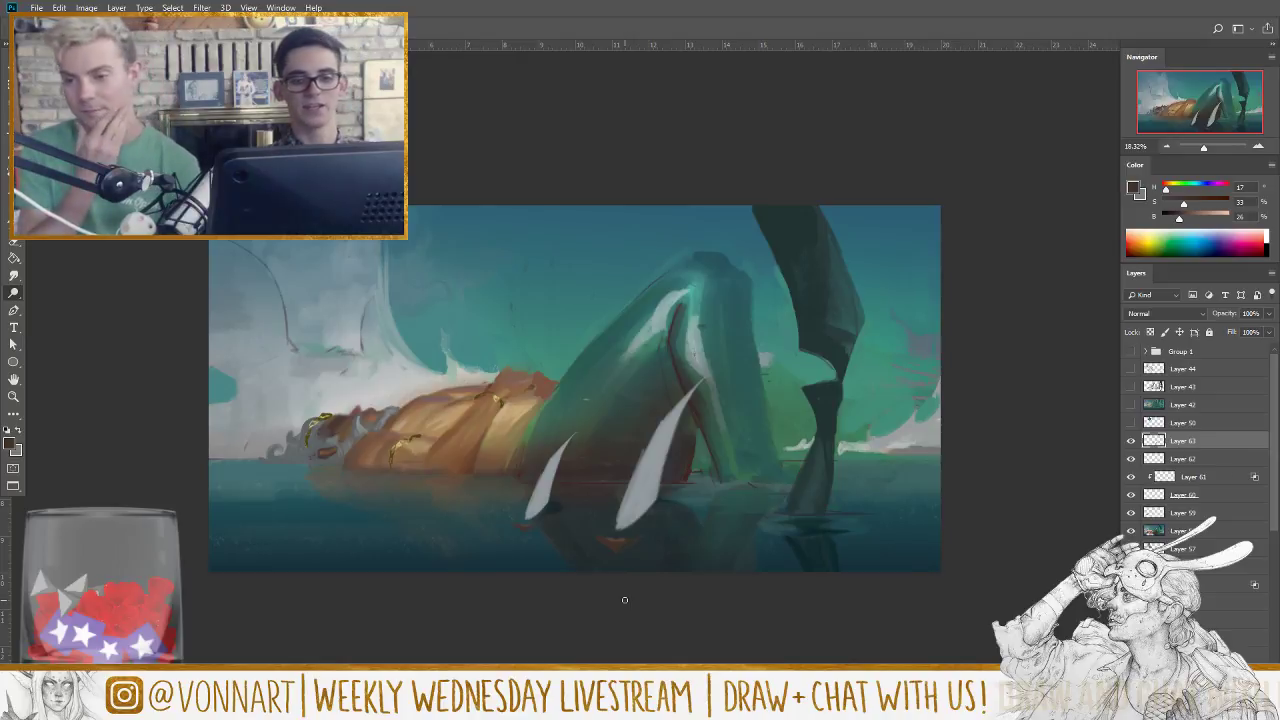
{"action": "left_click", "coordinate": [1131, 441]}
{"action": "left_click_drag", "start_coordinate": [1131, 476], "coordinate": [1131, 533]}
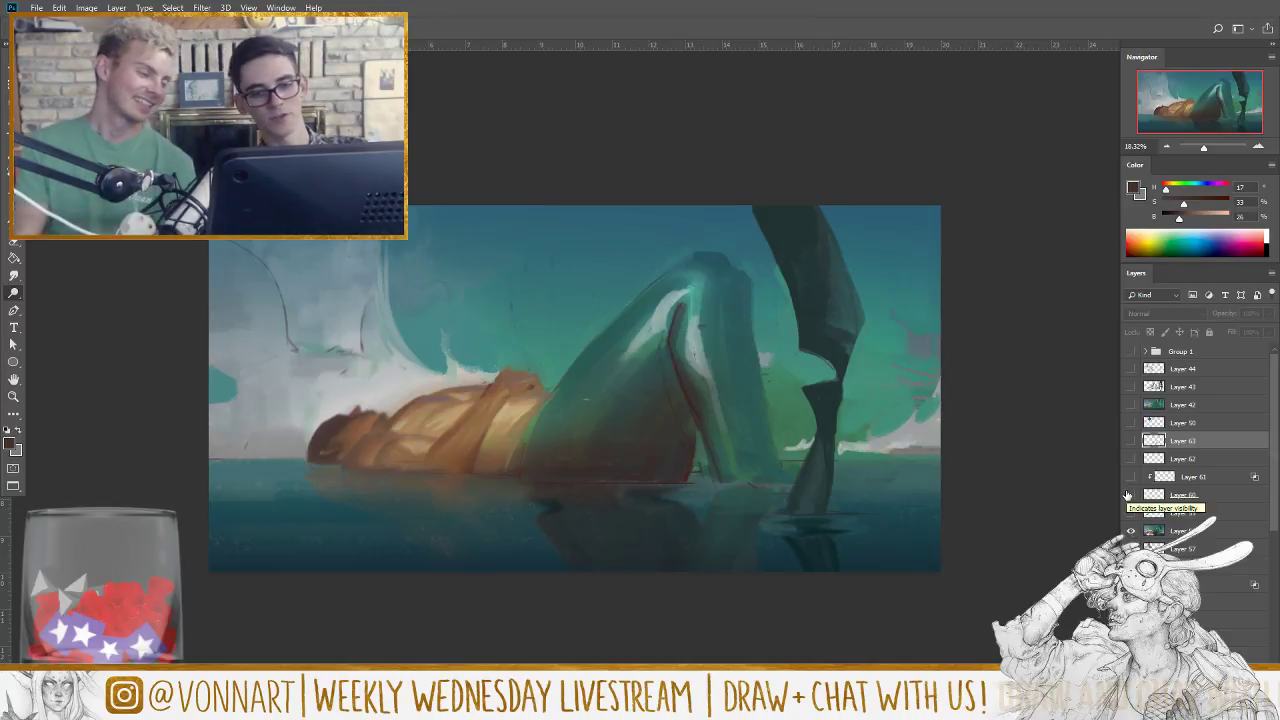
Step: Re-show the smoke, gold, Layer 61–62 and white fin layers, checking values in greyscale proof
{"action": "left_click", "coordinate": [1131, 512]}
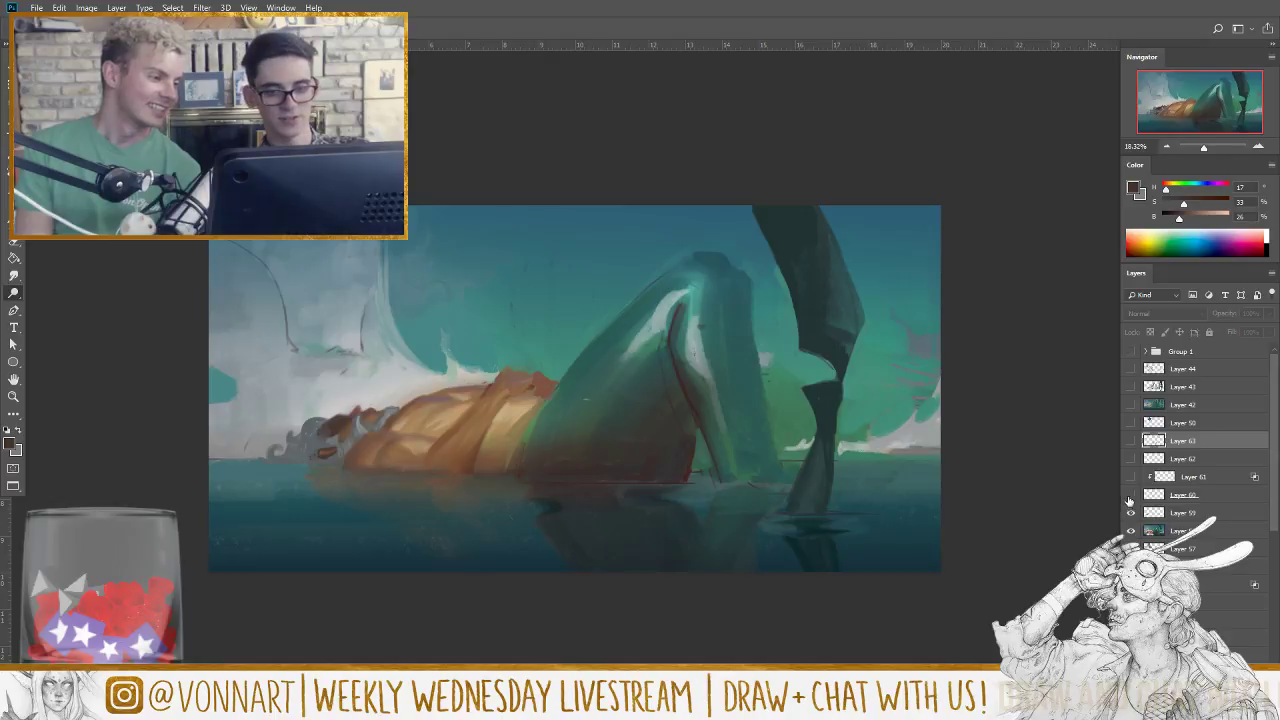
{"action": "left_click", "coordinate": [1131, 495]}
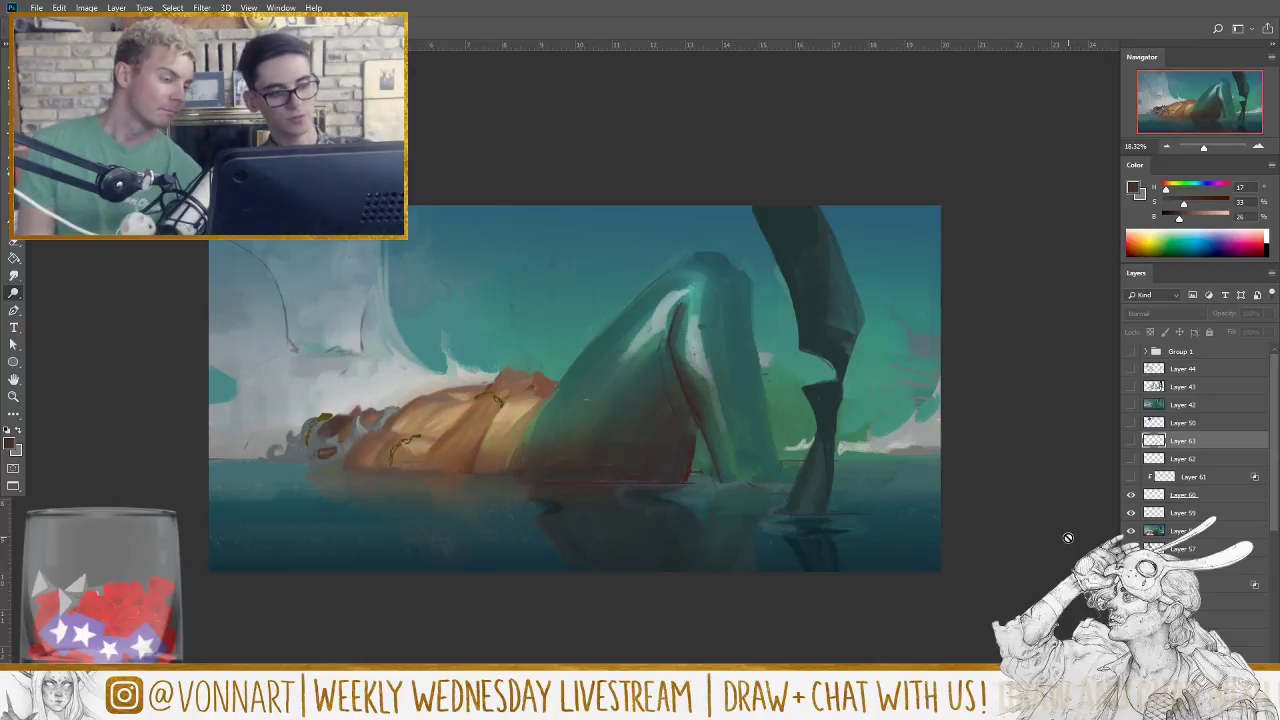
{"action": "key", "text": "ctrl+y"}
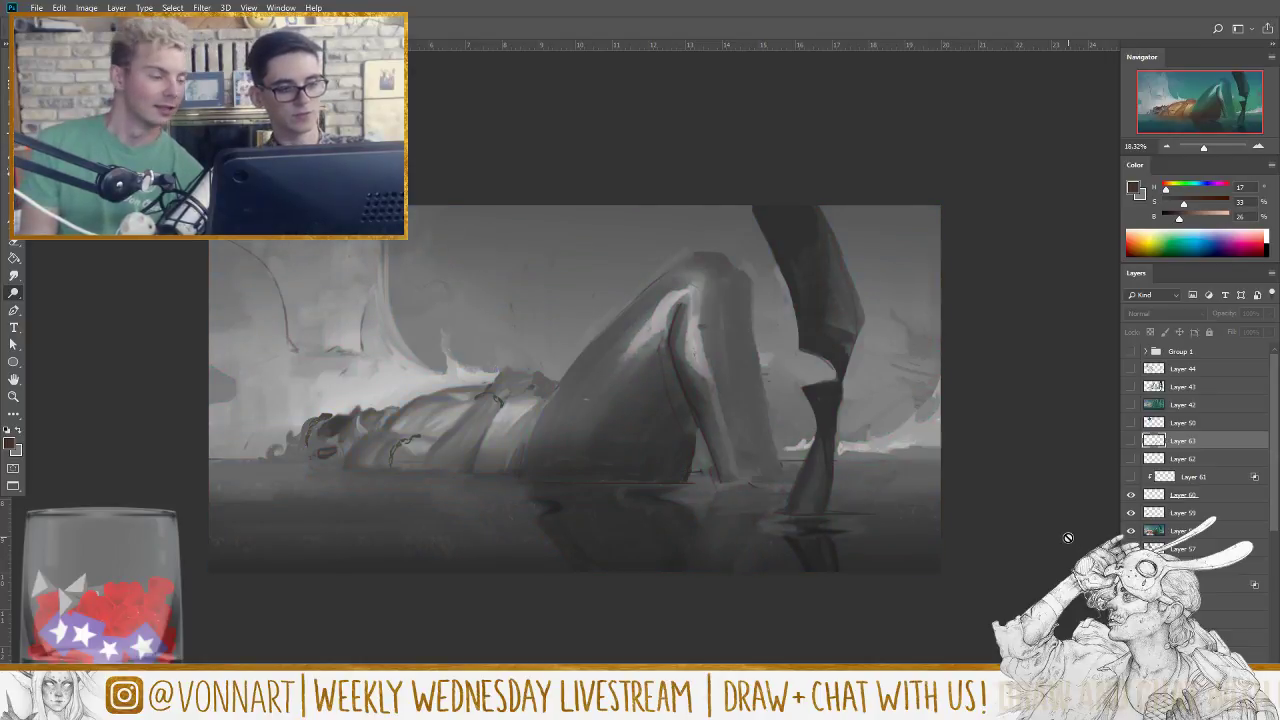
{"action": "key", "text": "ctrl+y"}
{"action": "left_click", "coordinate": [1130, 478]}
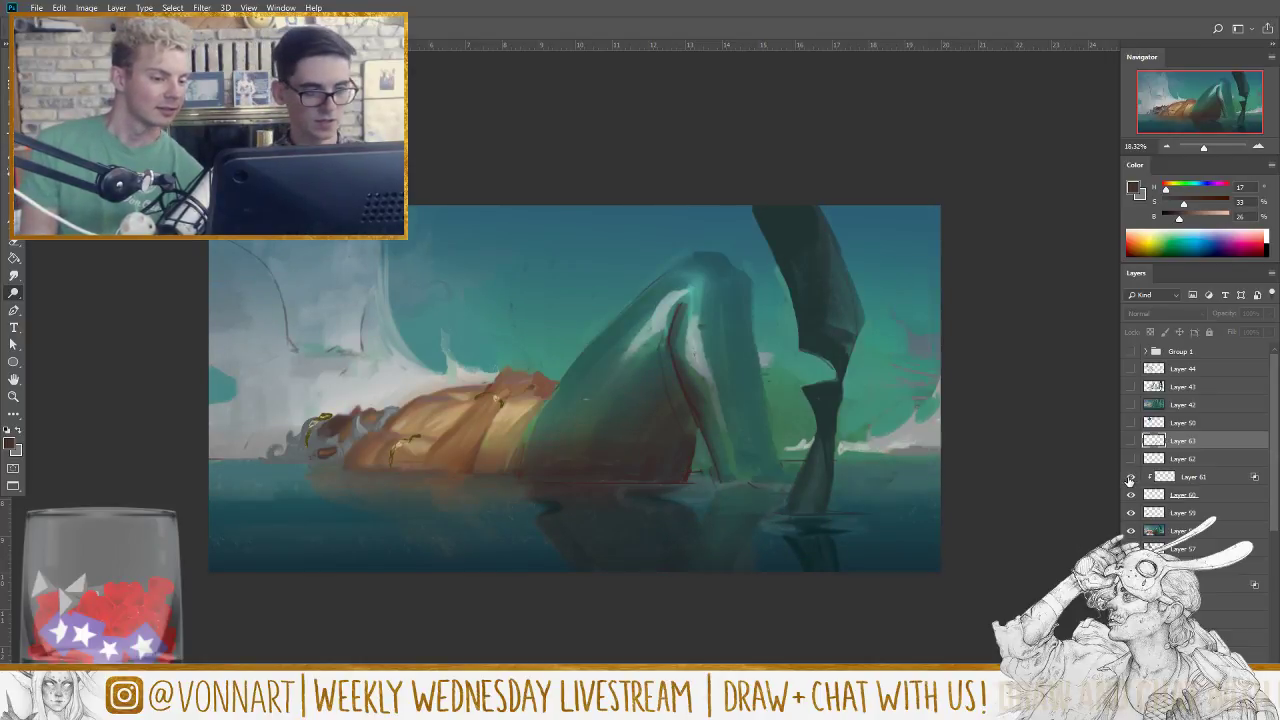
{"action": "left_click", "coordinate": [1131, 458]}
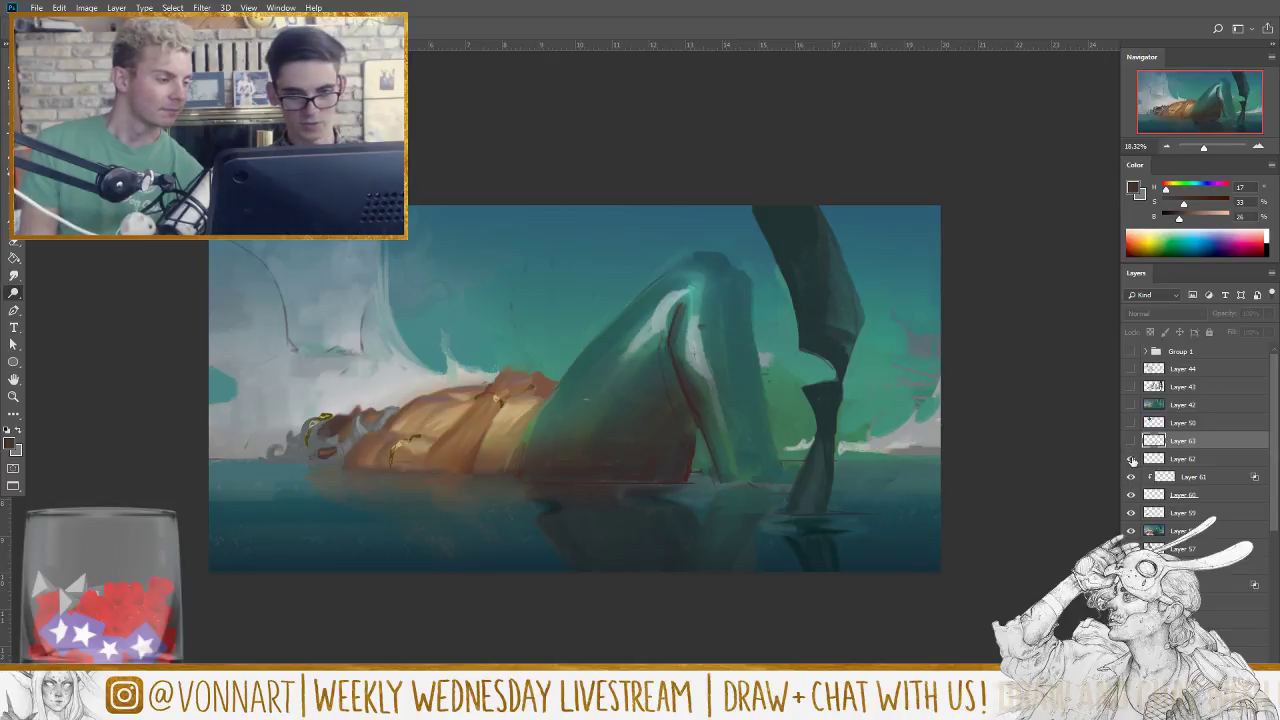
{"action": "left_click", "coordinate": [1131, 440]}
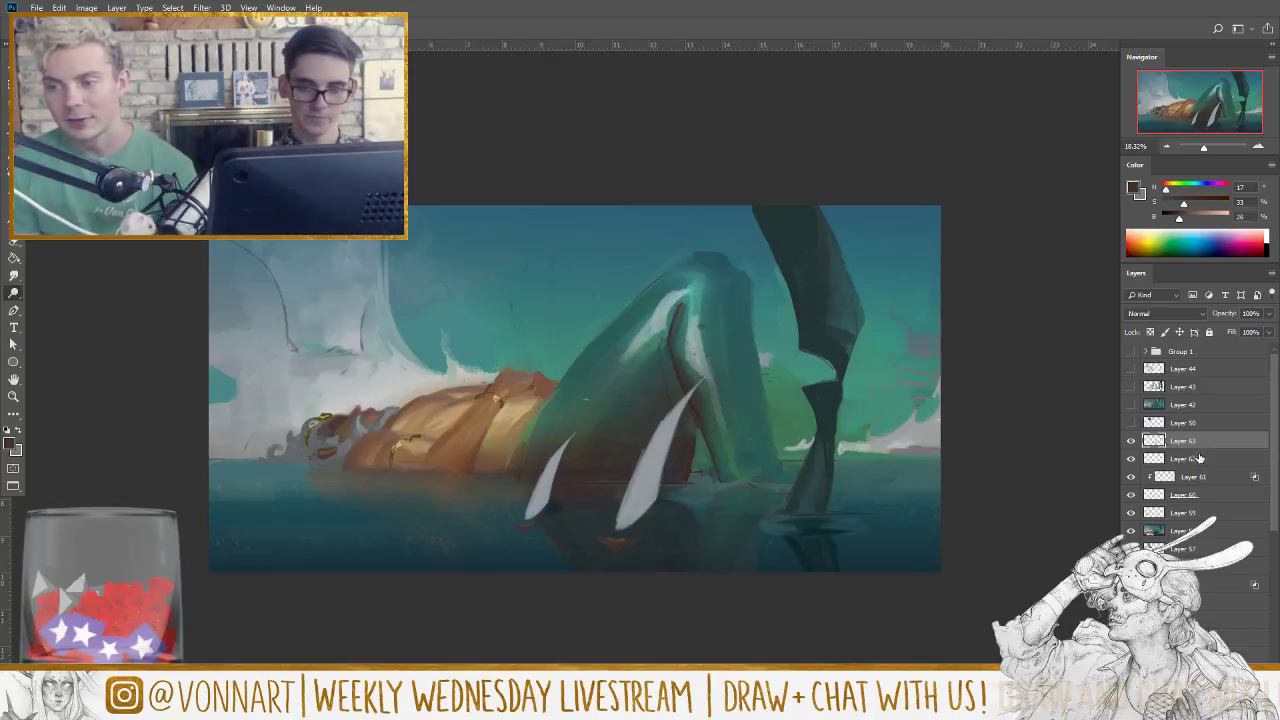
{"action": "left_click", "coordinate": [1131, 440]}
{"action": "left_click", "coordinate": [1131, 440]}
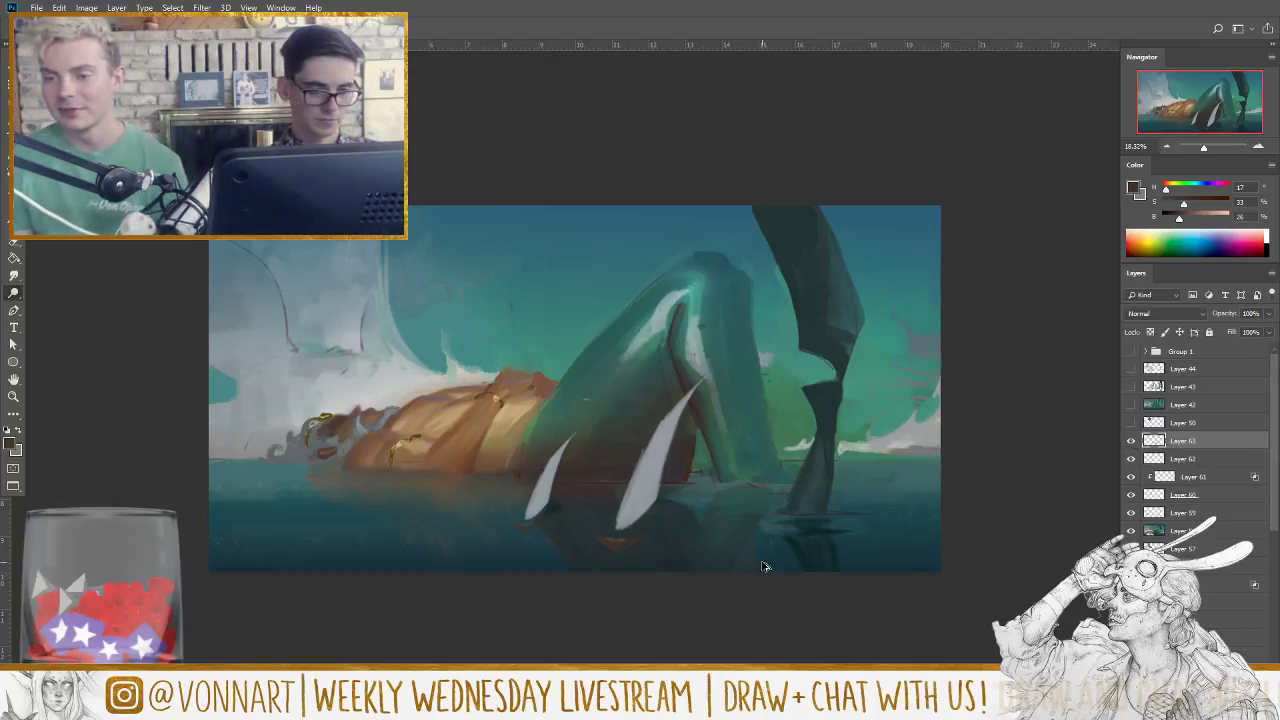
Step: Drag a copy of the white fins down into the water as a reflection
{"action": "mouse_move", "coordinate": [763, 563]}
{"action": "left_mouse_down"}
{"action": "mouse_move", "coordinate": [735, 598]}
{"action": "mouse_move", "coordinate": [734, 579]}
{"action": "left_mouse_up"}
{"action": "key", "text": "ctrl+t"}
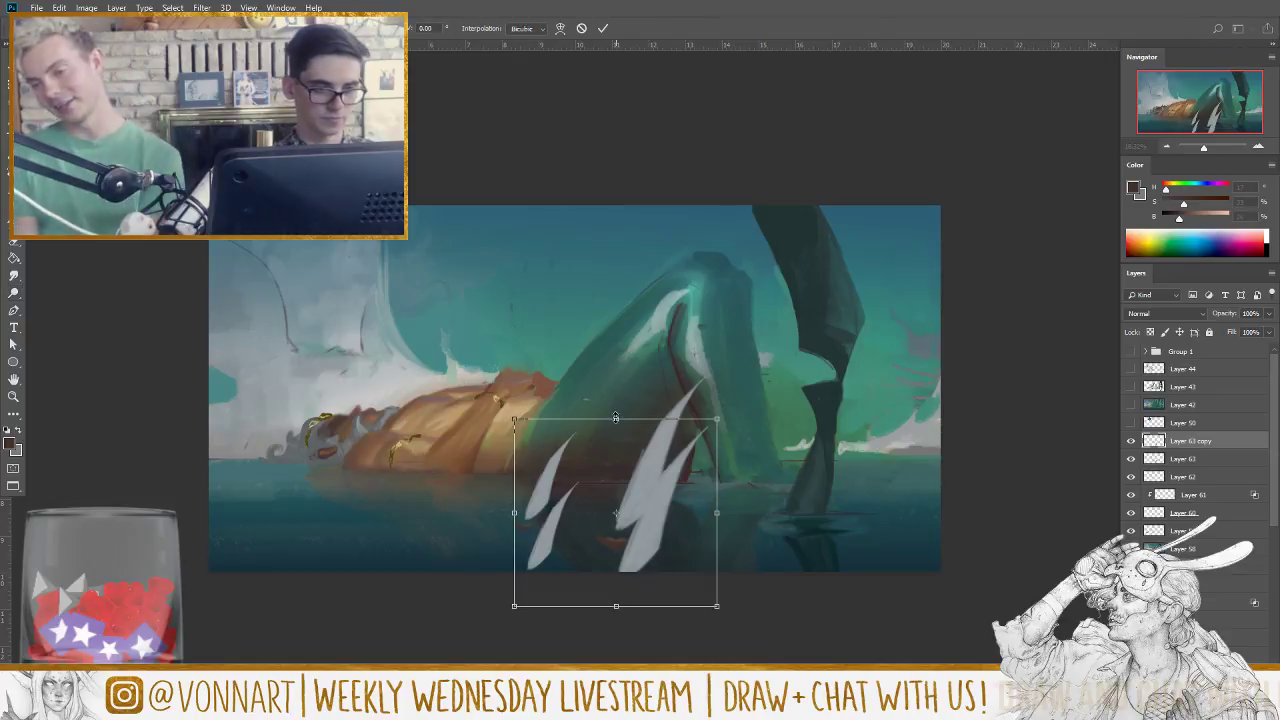
{"action": "mouse_move", "coordinate": [615, 416]}
{"action": "left_mouse_down"}
{"action": "mouse_move", "coordinate": [615, 655]}
{"action": "mouse_move", "coordinate": [640, 665]}
{"action": "mouse_move", "coordinate": [686, 551]}
{"action": "mouse_move", "coordinate": [657, 497]}
{"action": "mouse_move", "coordinate": [679, 517]}
{"action": "left_mouse_up"}
{"action": "key", "text": "Return"}
{"action": "key", "text": "b"}
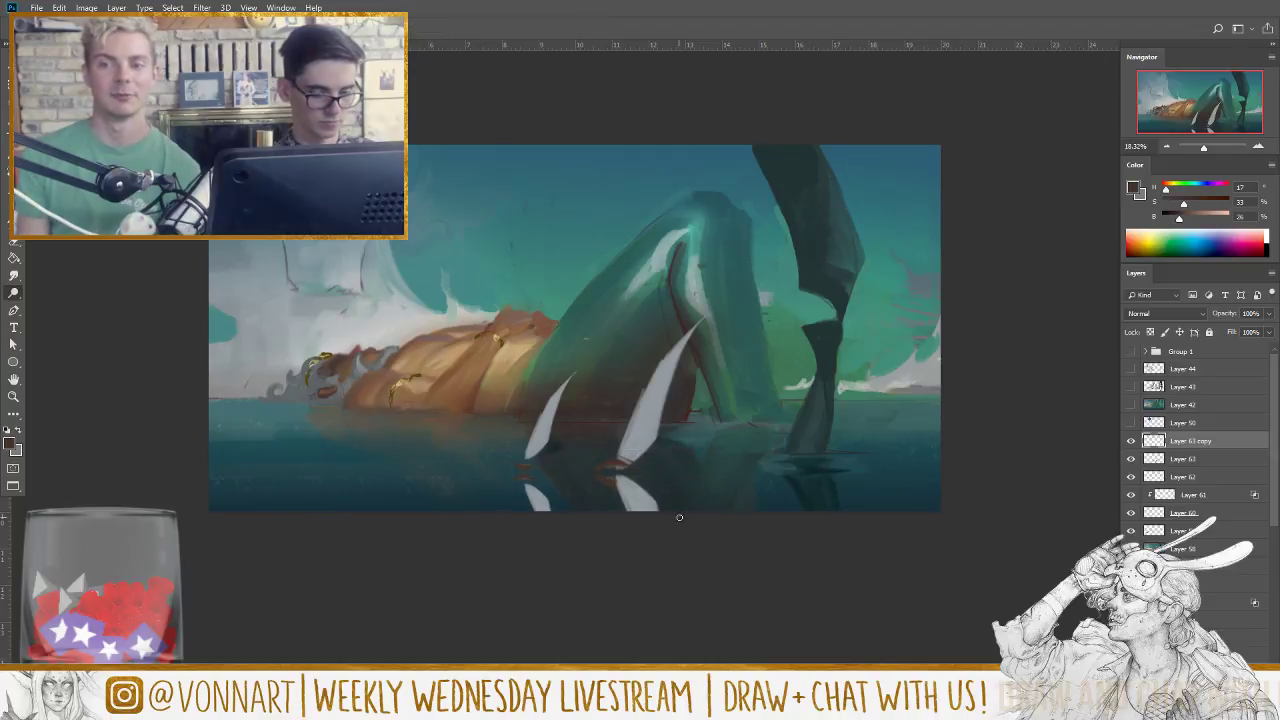
Step: Stretch a lassoed reflection piece taller and lower the layer opacity to 20%
{"action": "key", "text": "l"}
{"action": "mouse_move", "coordinate": [757, 544]}
{"action": "left_mouse_down"}
{"action": "mouse_move", "coordinate": [636, 406]}
{"action": "mouse_move", "coordinate": [634, 583]}
{"action": "mouse_move", "coordinate": [703, 538]}
{"action": "left_mouse_up"}
{"action": "key", "text": "ctrl+t"}
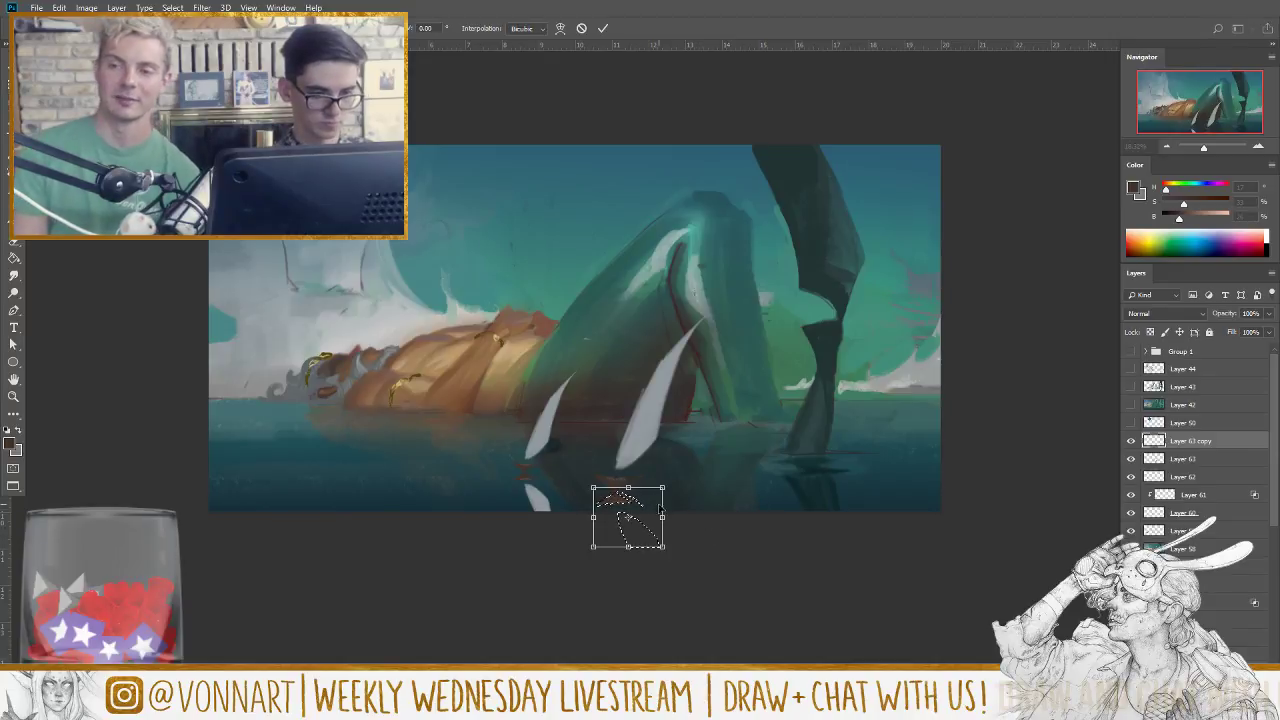
{"action": "mouse_move", "coordinate": [628, 487]}
{"action": "left_mouse_down"}
{"action": "mouse_move", "coordinate": [628, 511]}
{"action": "mouse_move", "coordinate": [660, 510]}
{"action": "left_mouse_up"}
{"action": "key", "text": "Return"}
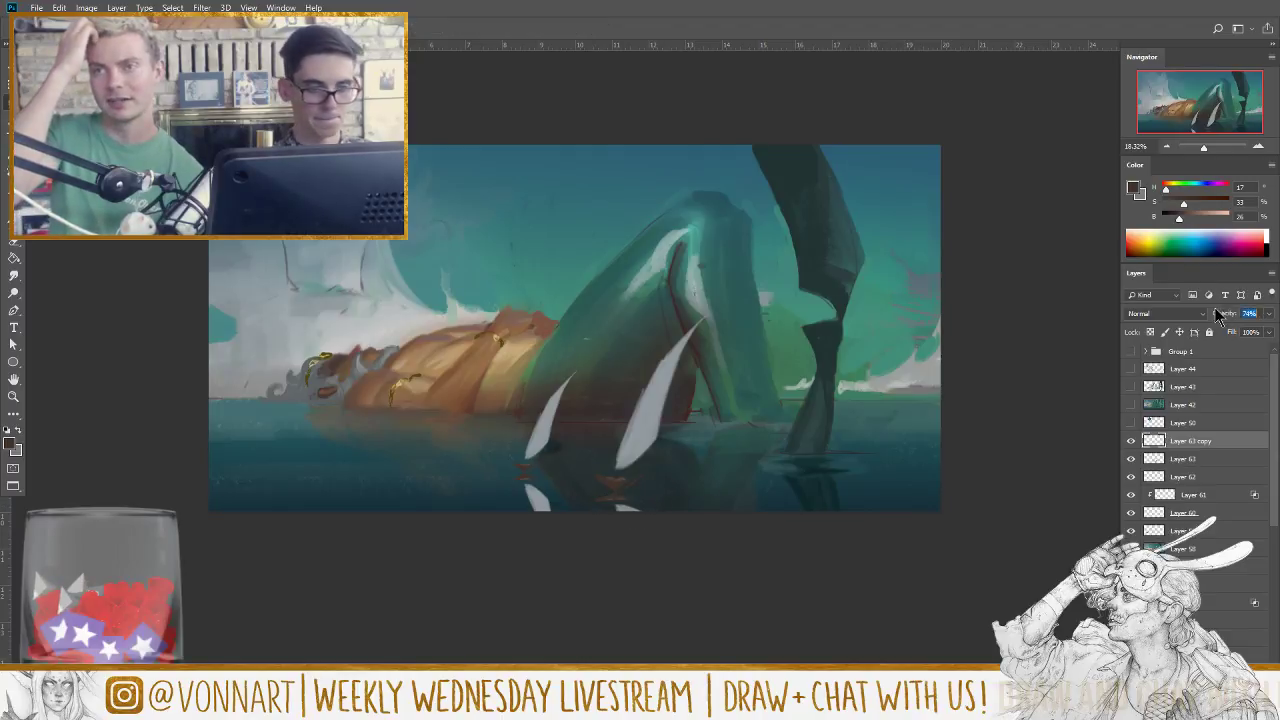
{"action": "left_click_drag", "start_coordinate": [1227, 313], "coordinate": [1207, 315]}
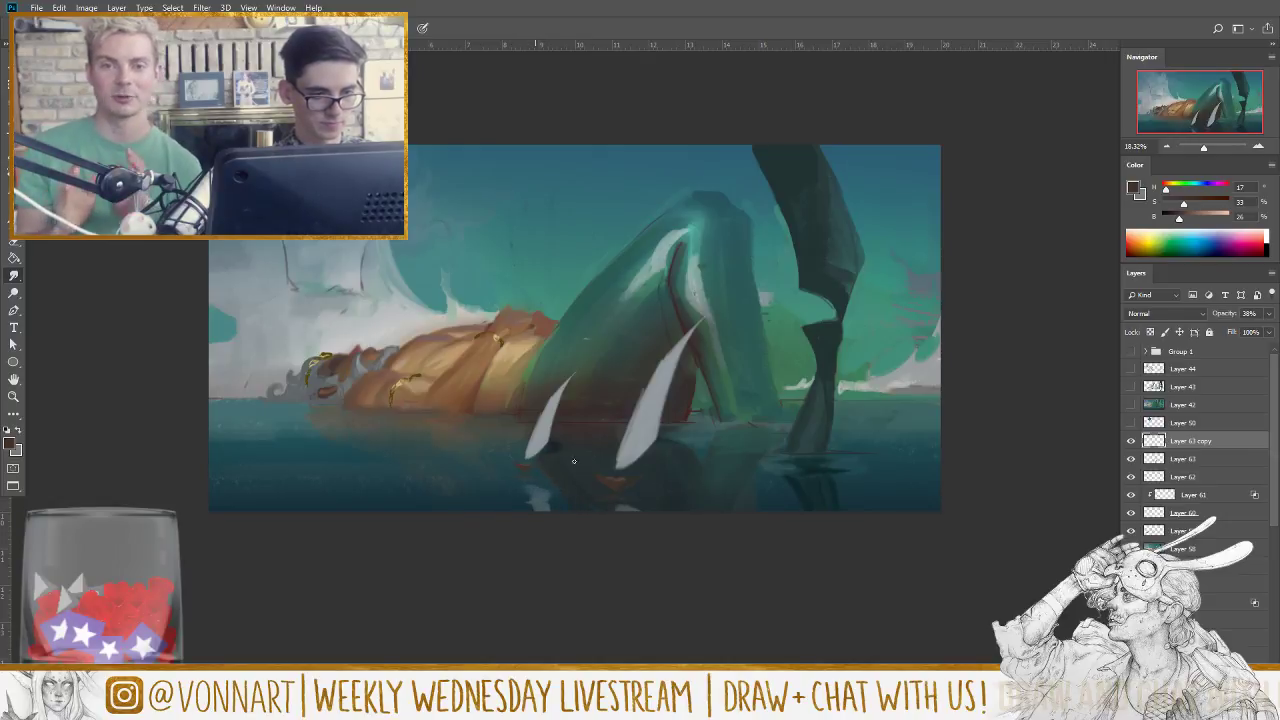
Step: Select Layer 63, refit the view with the Zoom tool, and add empty Layer 64 above it
{"action": "scroll", "coordinate": [877, 580], "scroll_direction": "down", "scroll_amount": 3}
{"action": "scroll", "coordinate": [940, 580], "scroll_direction": "up", "scroll_amount": 4}
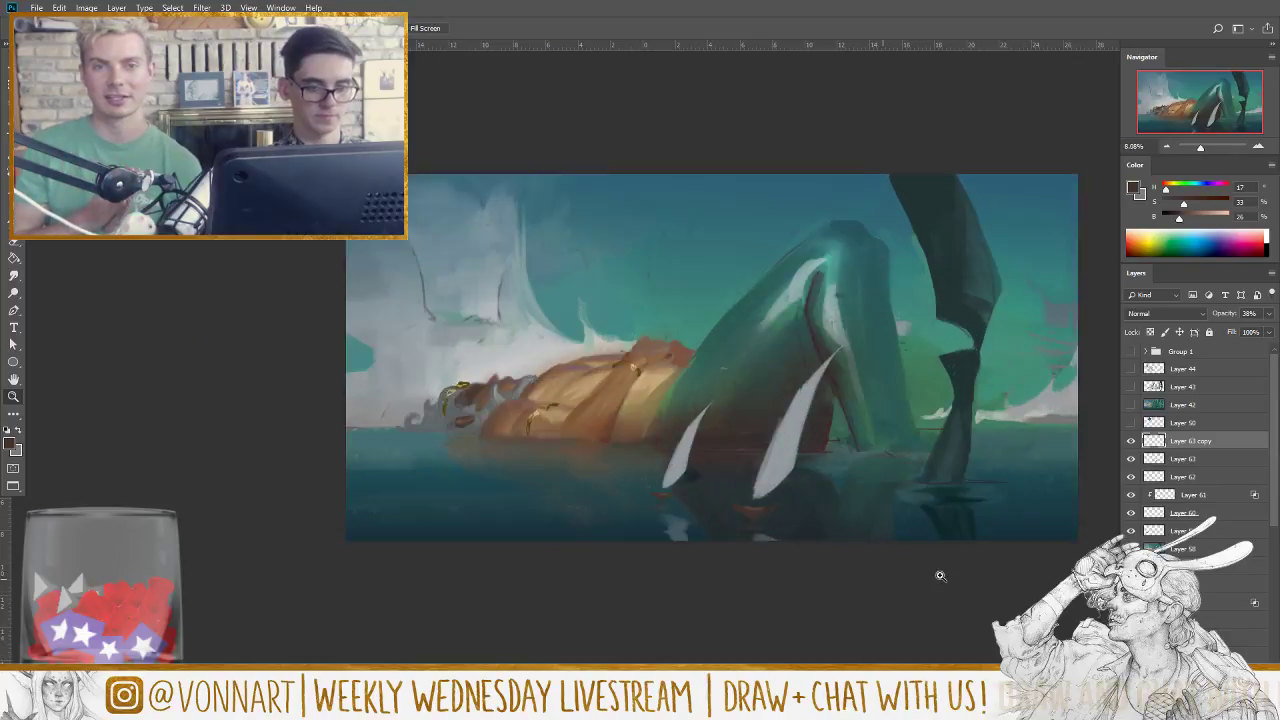
{"action": "left_click", "coordinate": [1188, 460]}
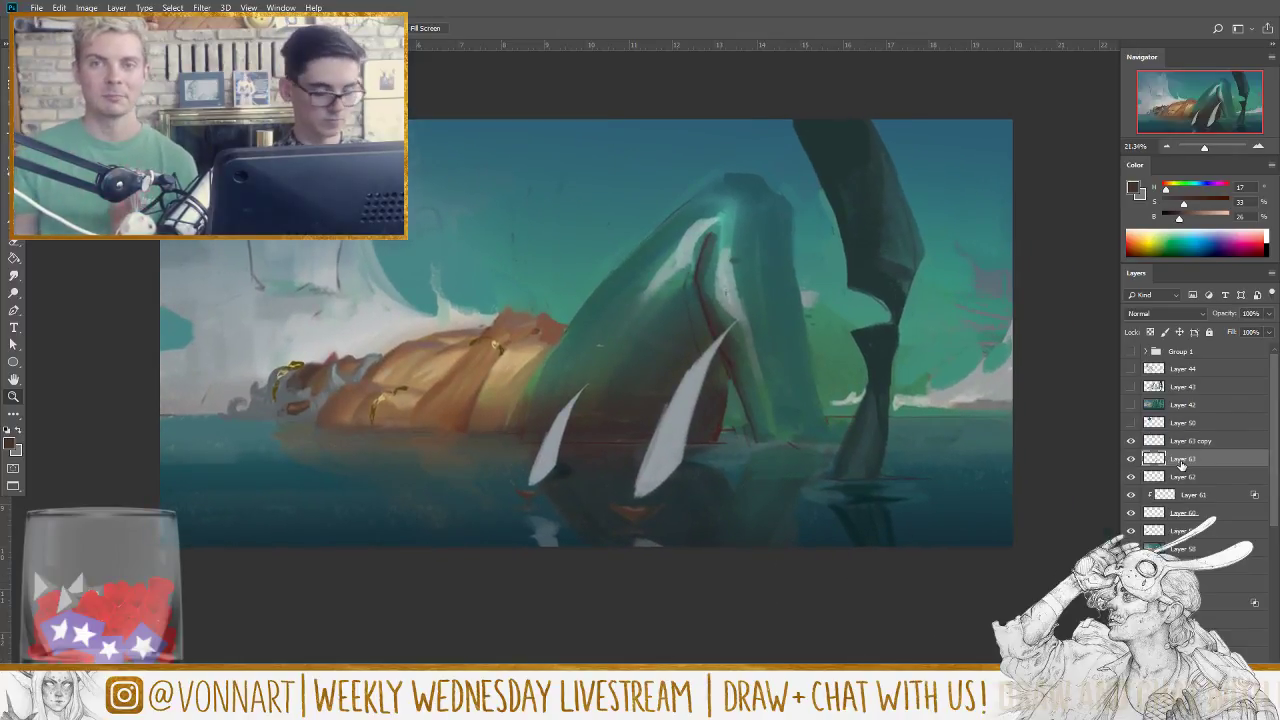
{"action": "key", "text": "]"}
{"action": "key", "text": "]"}
{"action": "key", "text": "]"}
{"action": "key", "text": "]"}
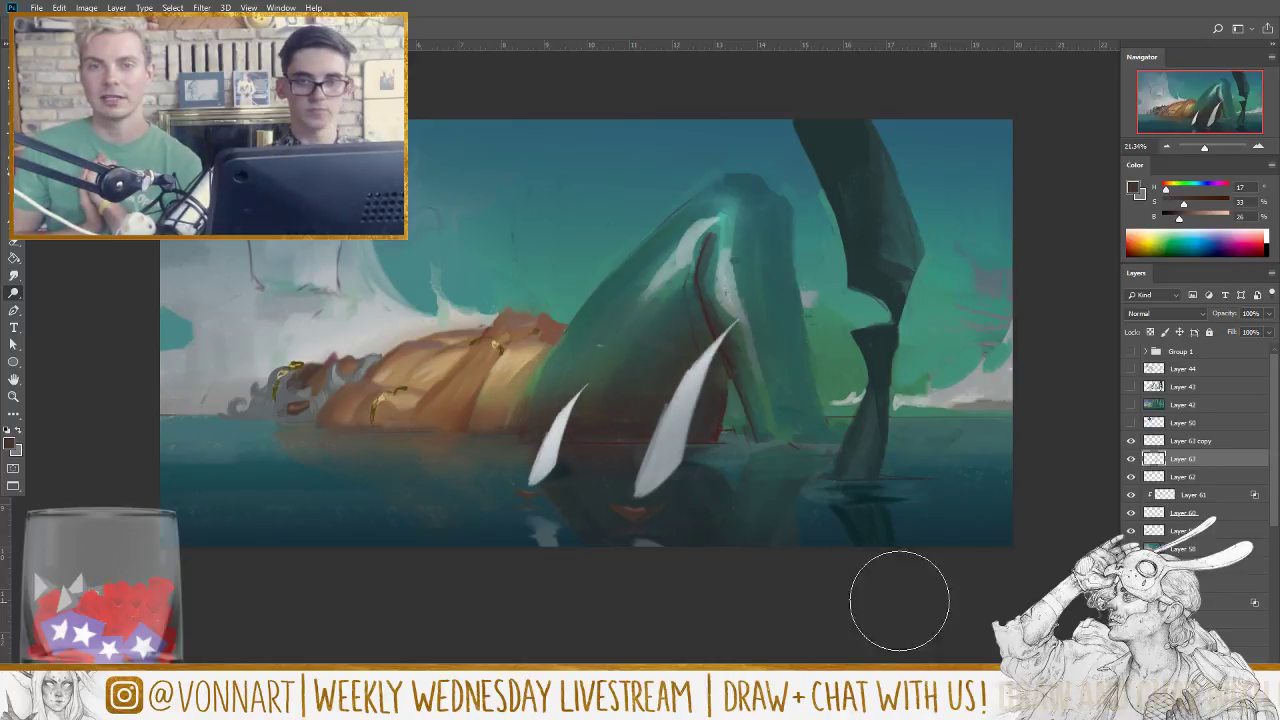
{"action": "key", "text": "z"}
{"action": "left_click_drag", "start_coordinate": [1006, 563], "coordinate": [999, 573]}
{"action": "left_click", "coordinate": [999, 573]}
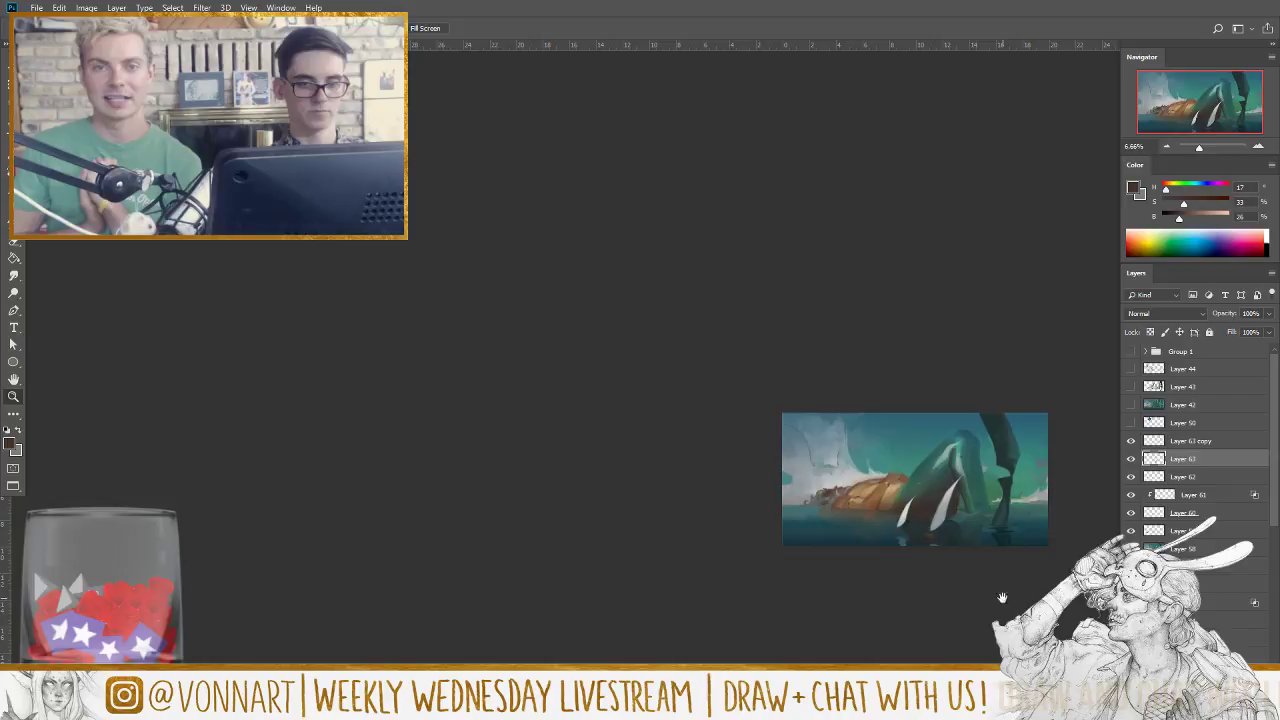
{"action": "left_click", "coordinate": [814, 560]}
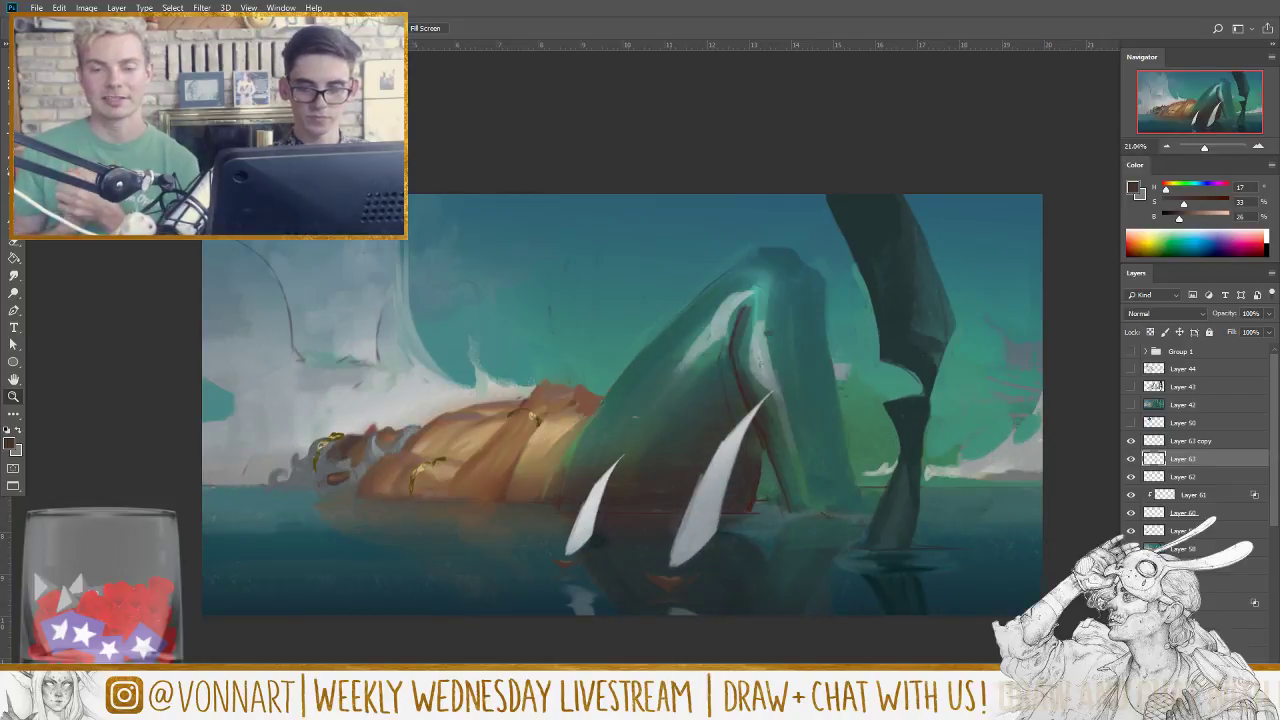
{"action": "key", "text": "ctrl+shift+alt+n"}
Step: Sample pale and blue-grey sky tones and brush light-grey dabs into the upper-left clouds
{"action": "key", "text": "b"}
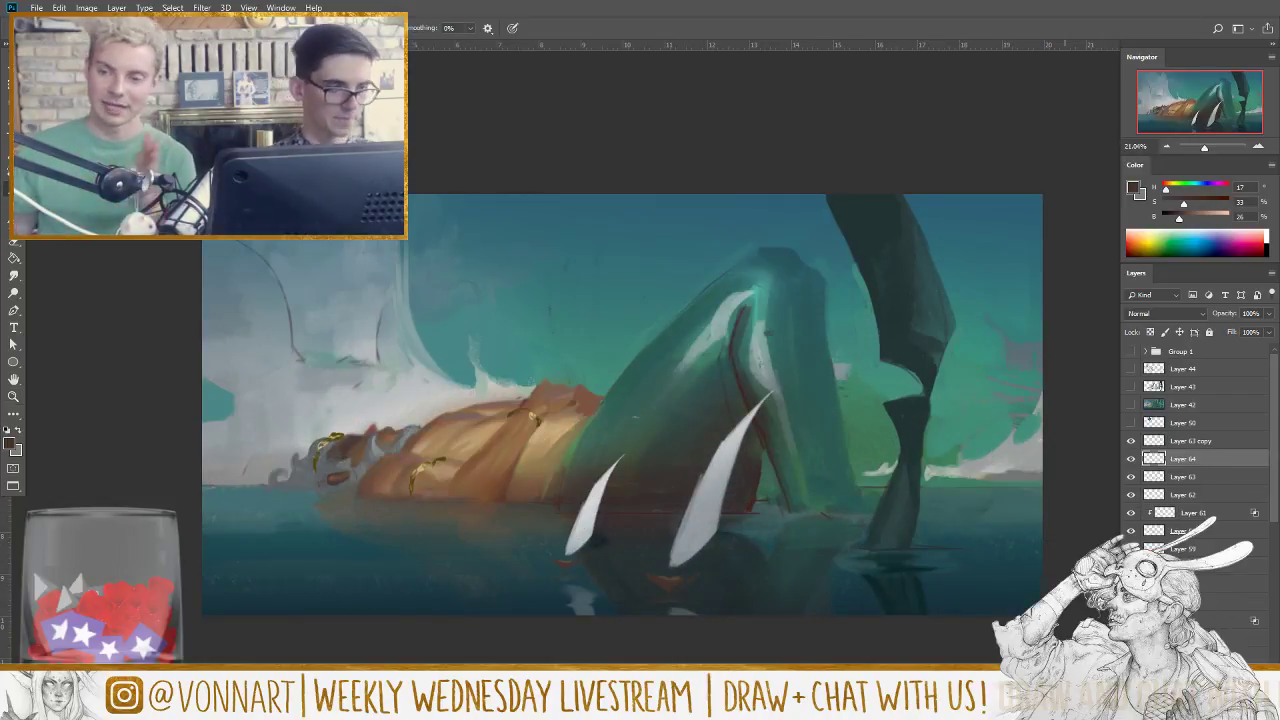
{"action": "left_click", "coordinate": [240, 307], "text": "alt"}
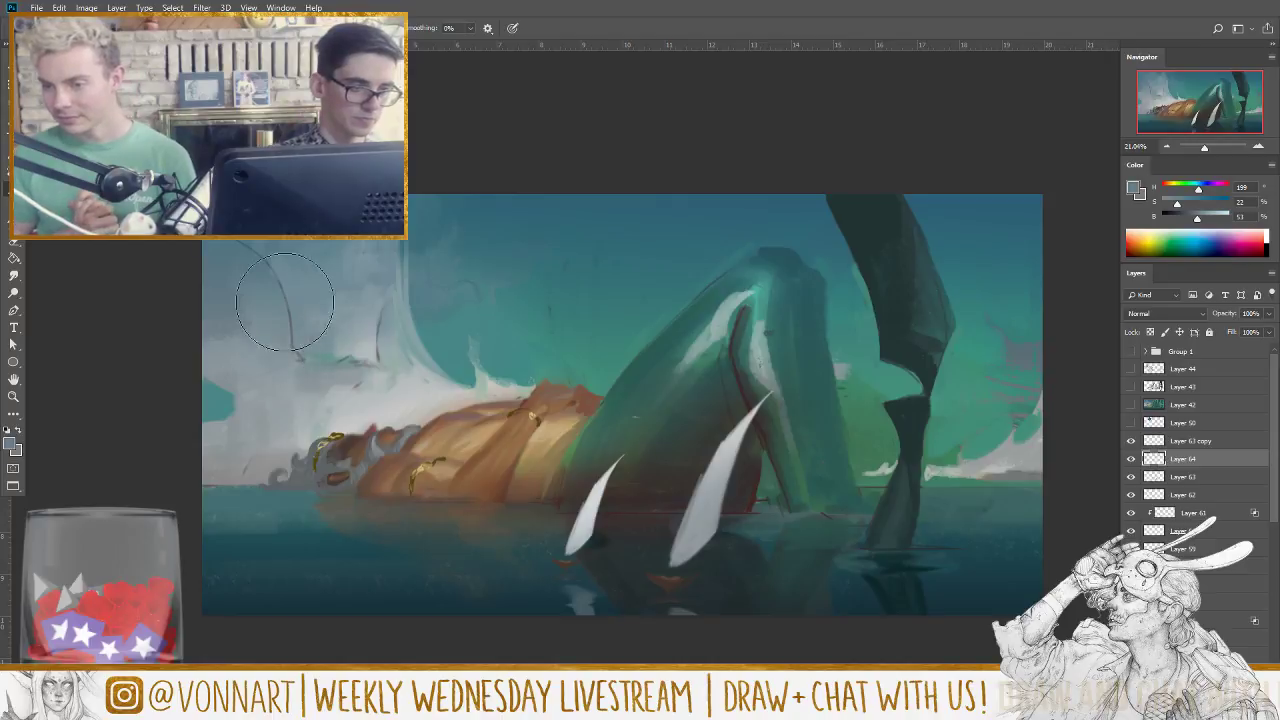
{"action": "left_click", "coordinate": [230, 272], "text": "alt"}
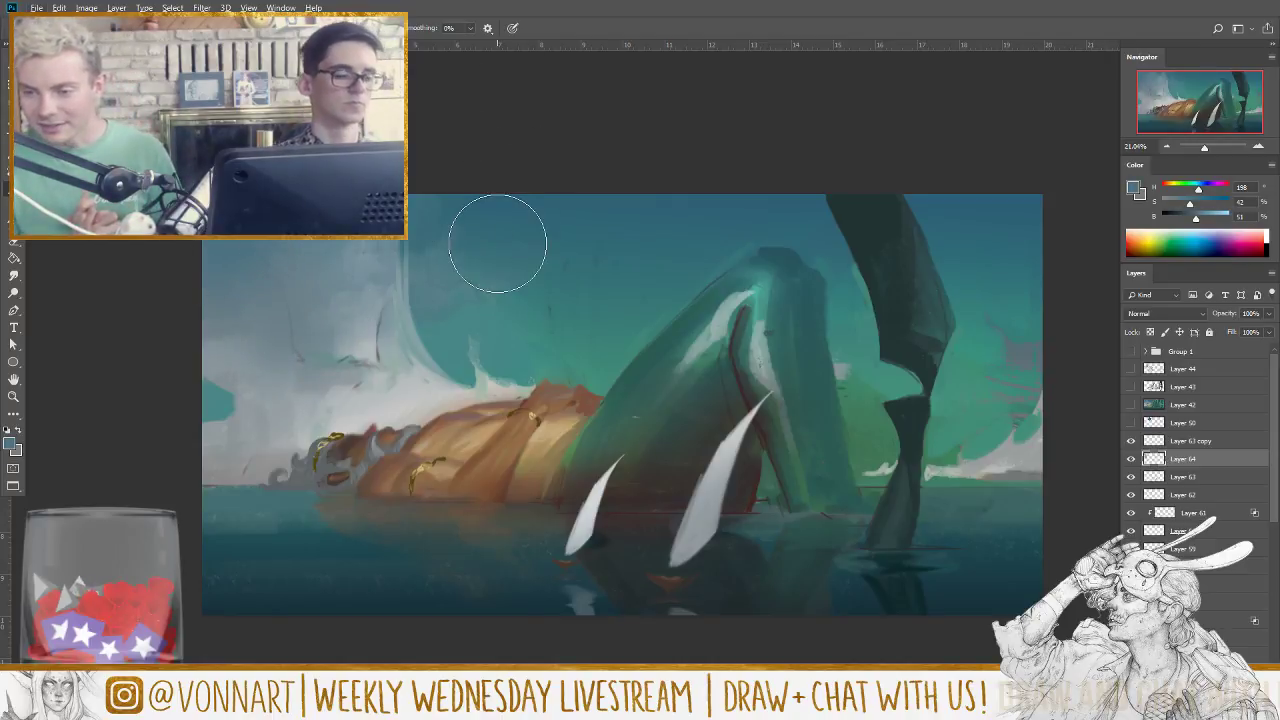
{"action": "left_click", "coordinate": [360, 350], "text": "alt"}
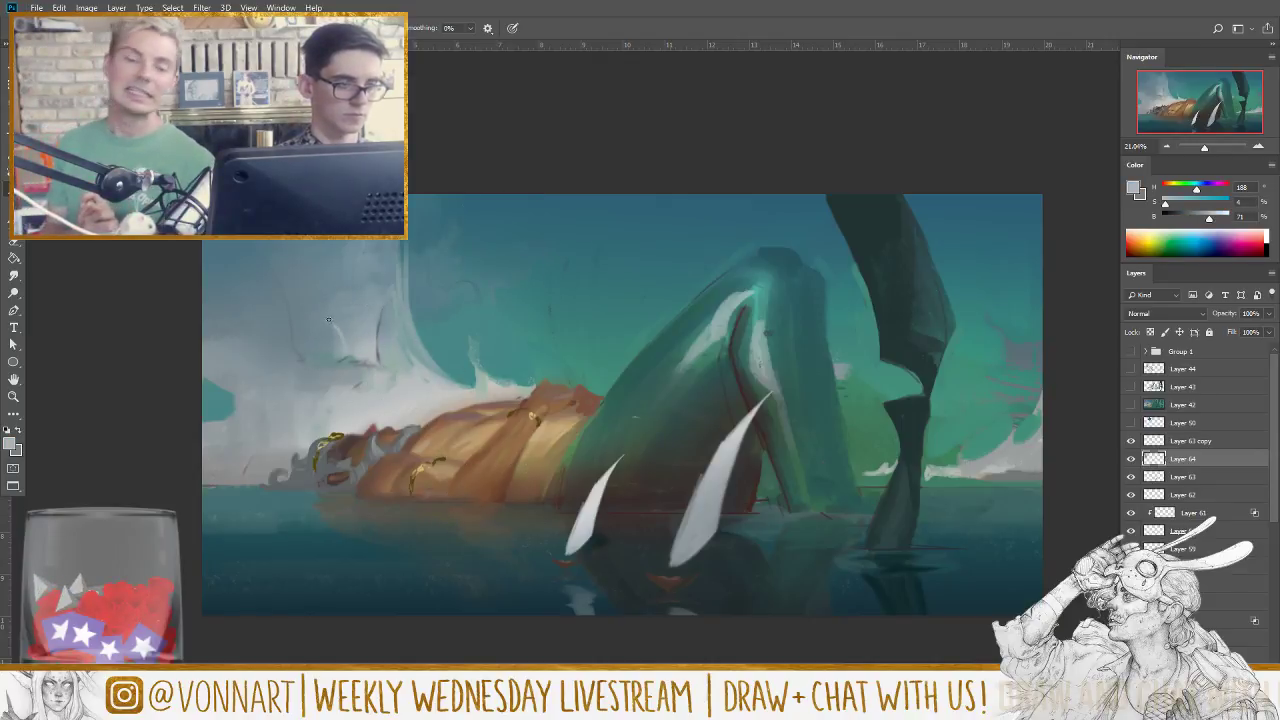
{"action": "left_click_drag", "start_coordinate": [328, 320], "coordinate": [324, 330]}
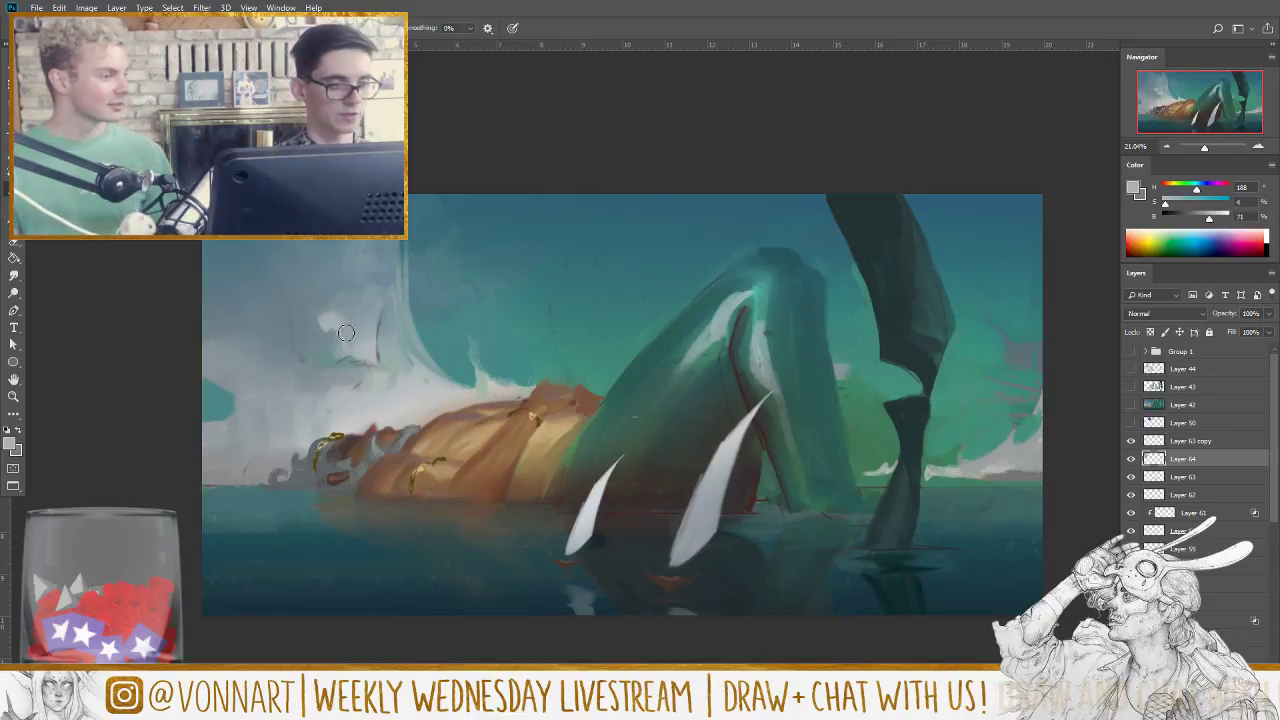
{"action": "left_click_drag", "start_coordinate": [346, 332], "coordinate": [336, 322]}
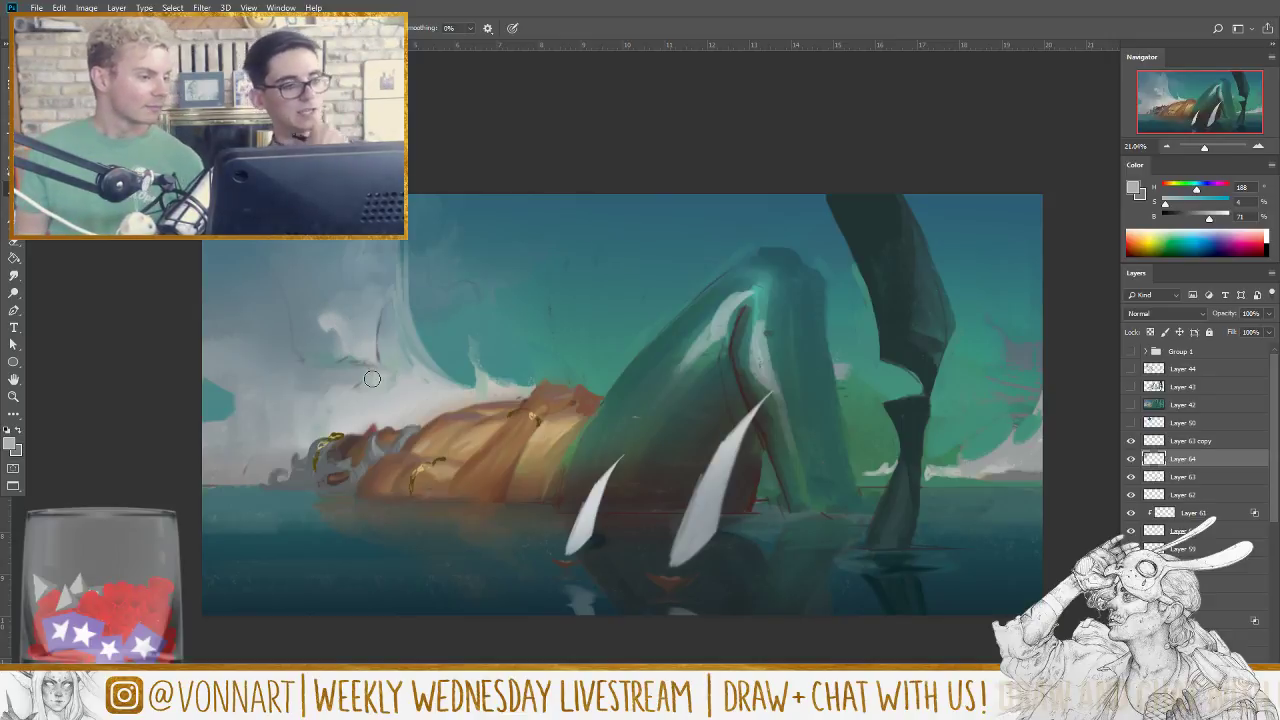
{"action": "left_click", "coordinate": [348, 390], "text": "alt"}
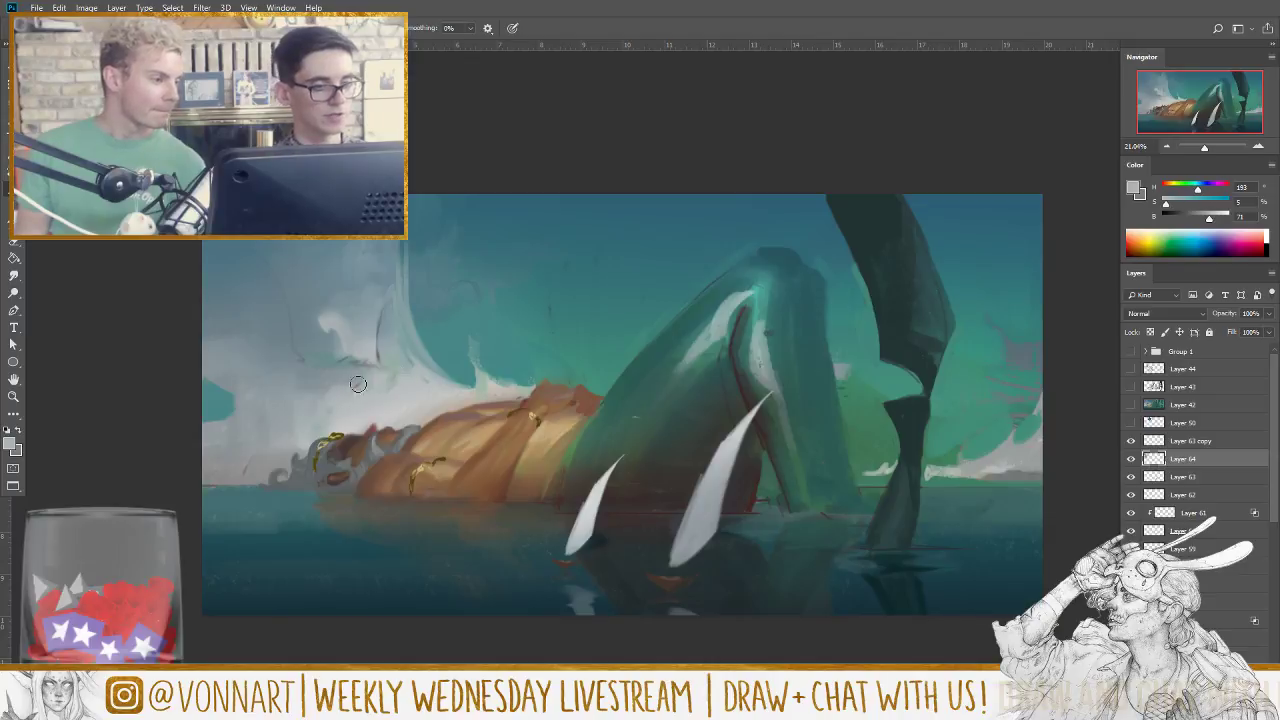
{"action": "left_click", "coordinate": [320, 381], "text": "alt"}
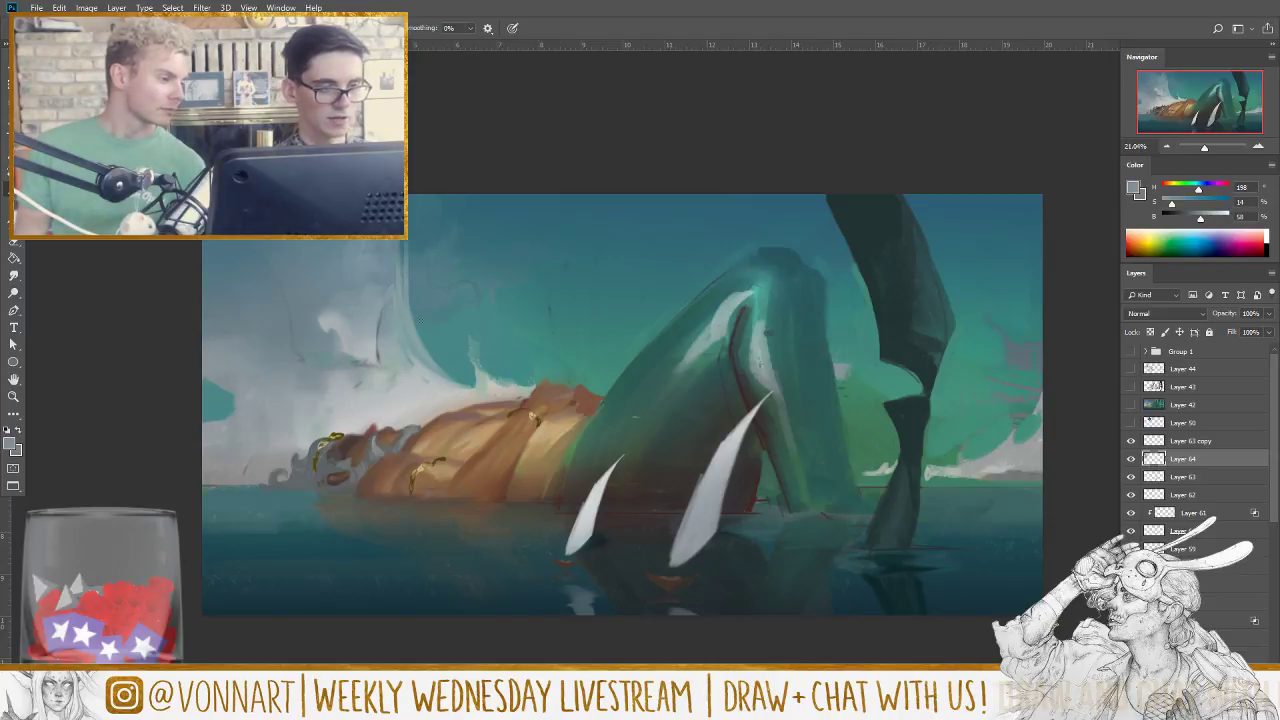
{"action": "left_click", "coordinate": [365, 356], "text": "alt"}
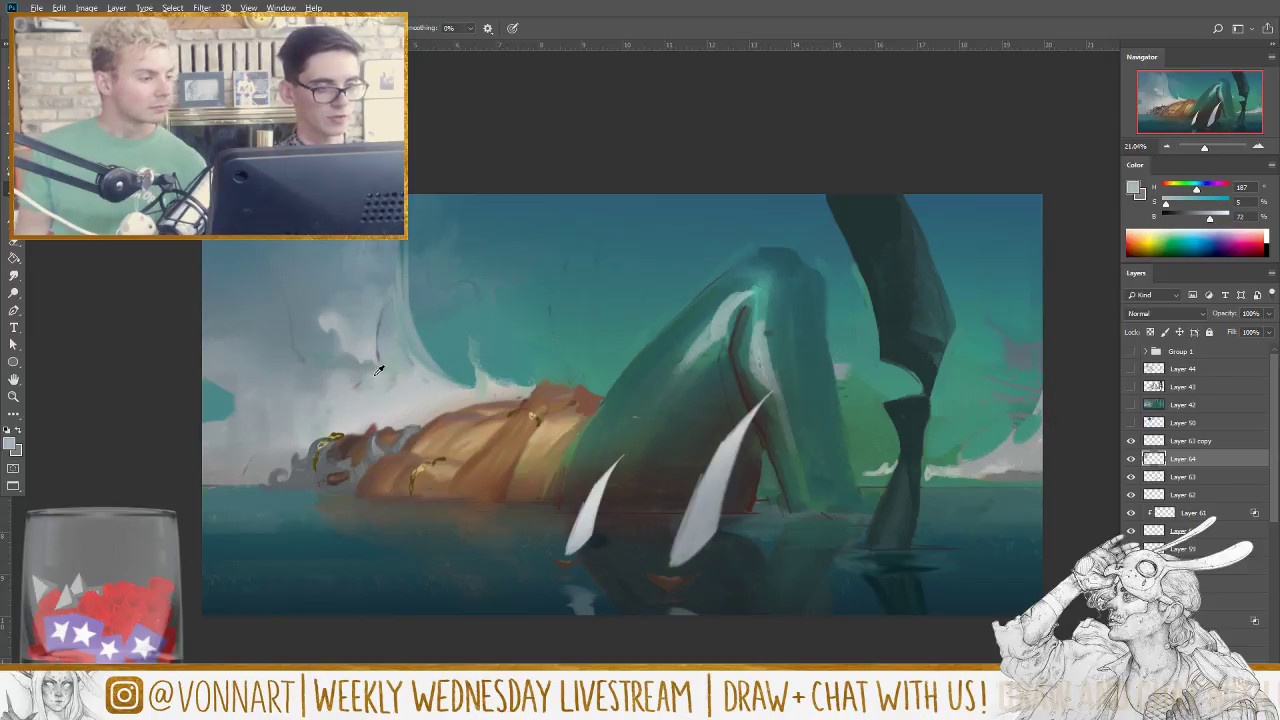
{"action": "left_click", "coordinate": [374, 370], "text": "alt"}
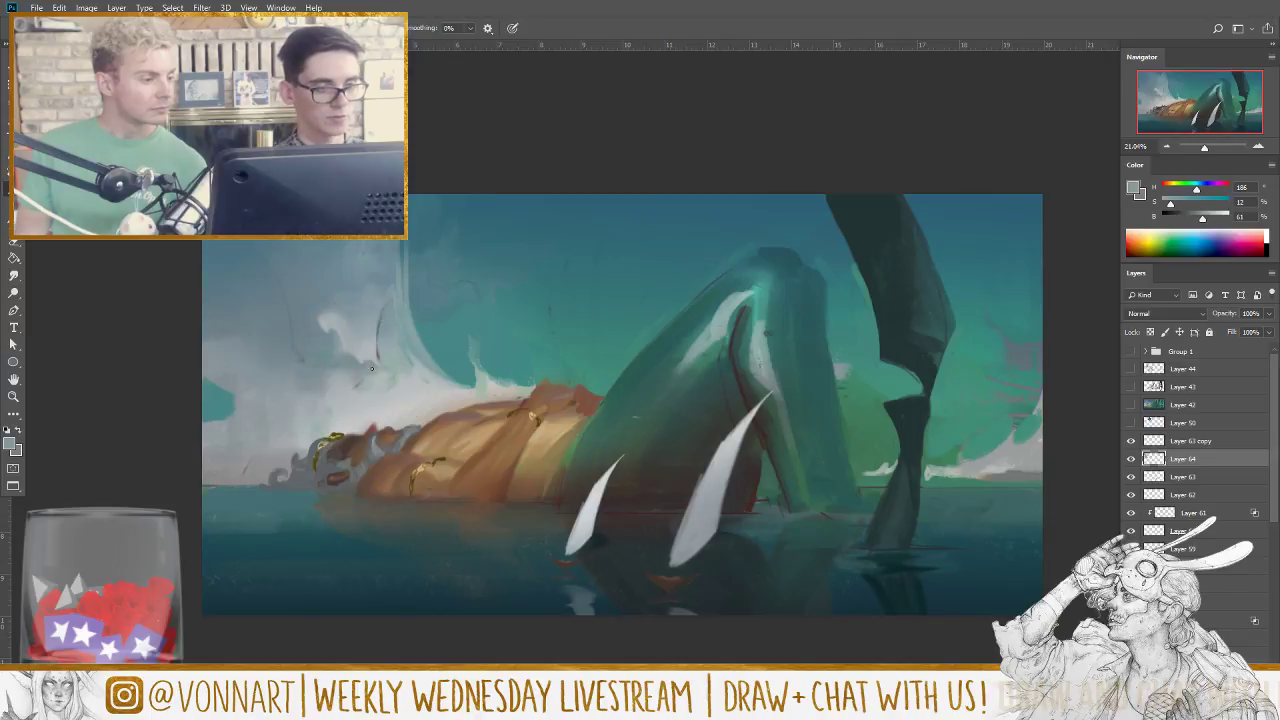
{"action": "left_click", "coordinate": [368, 368], "text": "alt"}
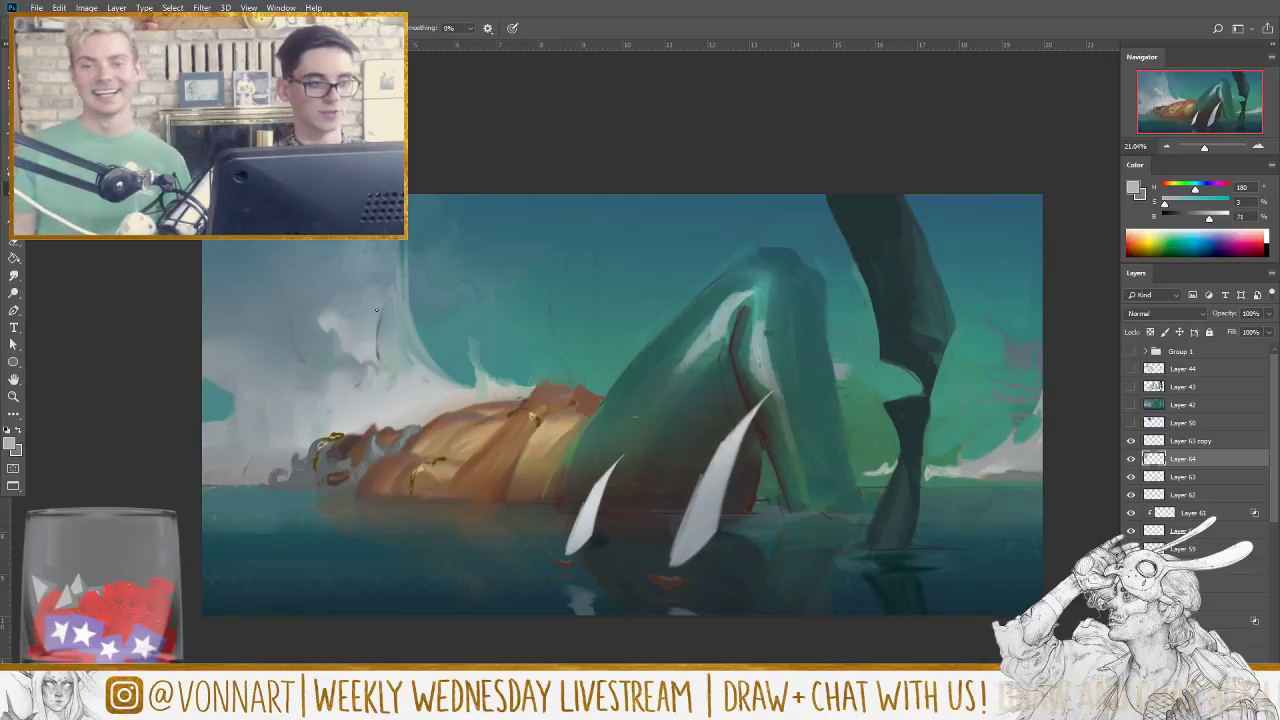
{"action": "left_click", "coordinate": [343, 306], "text": "alt"}
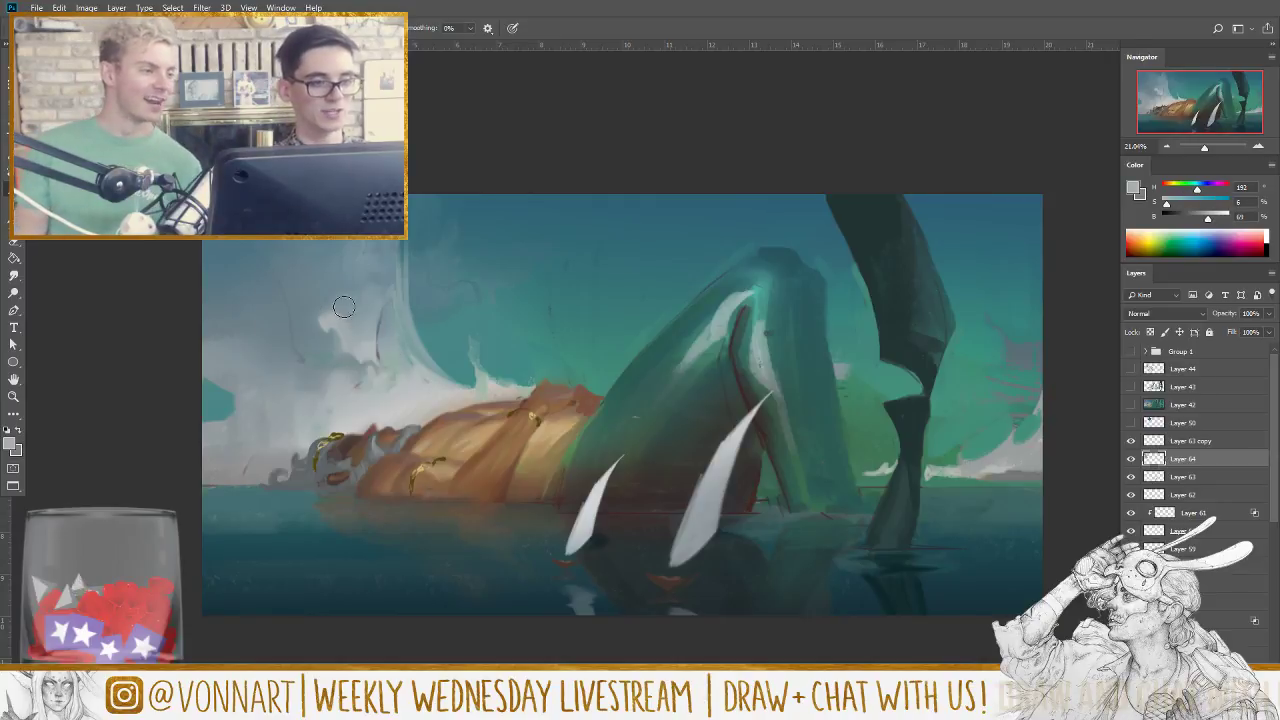
Step: Shrink the brush and keep sampling light and bluish cloud greys for finer billow edges
{"action": "key", "text": "bracketright"}
{"action": "key", "text": "bracketright"}
{"action": "key", "text": "bracketright"}
{"action": "left_click", "coordinate": [323, 300], "text": "alt"}
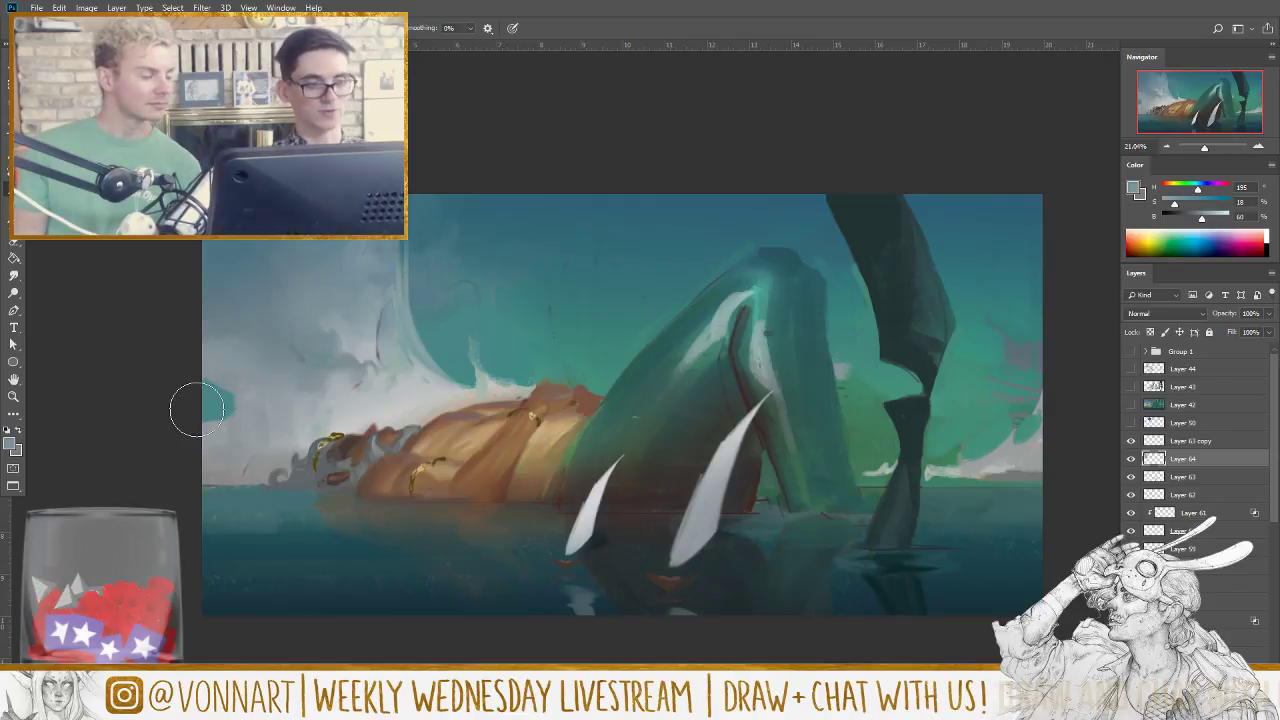
{"action": "key", "text": "bracketleft"}
{"action": "left_click", "coordinate": [370, 372], "text": "alt"}
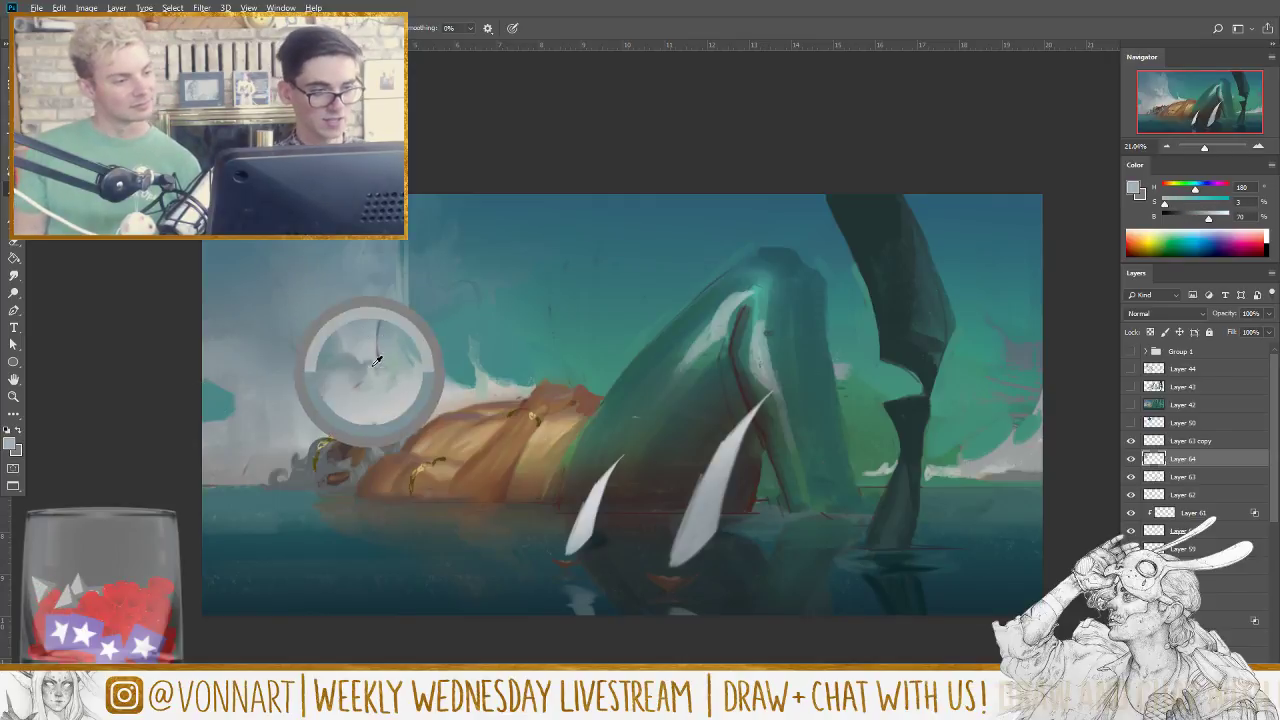
{"action": "key", "text": "bracketleft"}
{"action": "key", "text": "bracketleft"}
{"action": "key", "text": "bracketleft"}
{"action": "key", "text": "bracketleft"}
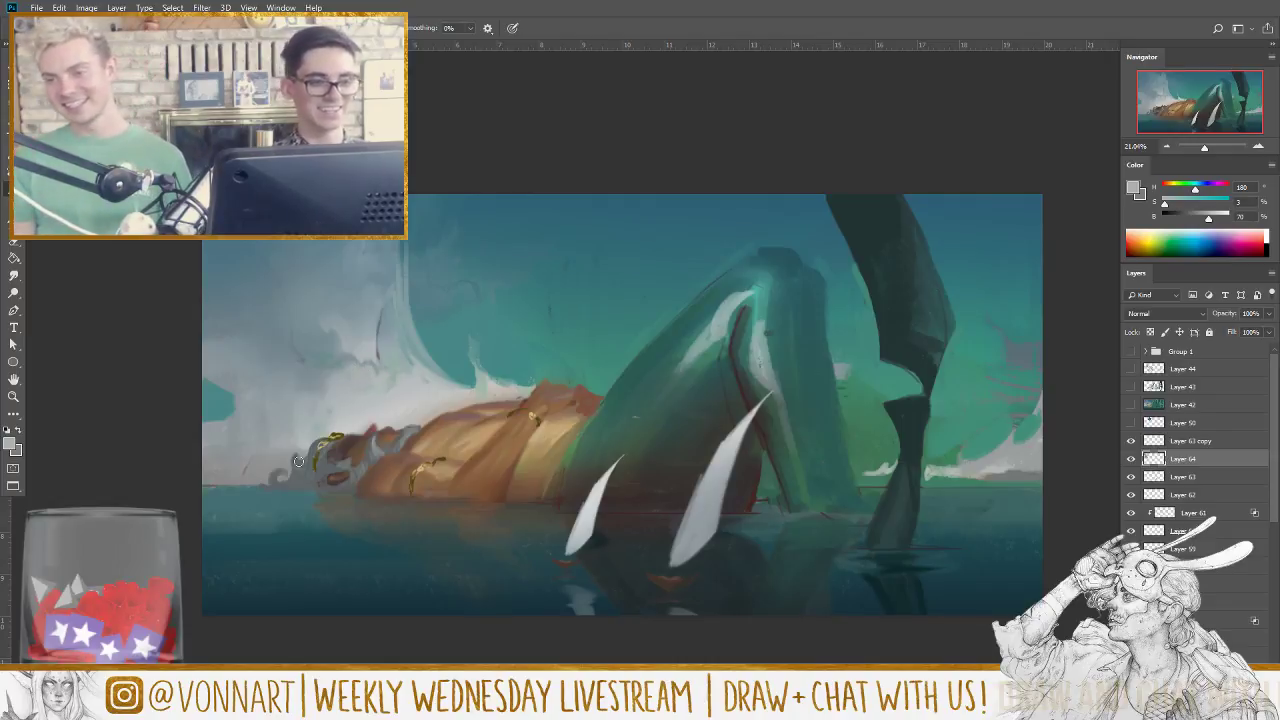
{"action": "left_click", "coordinate": [346, 350], "text": "alt"}
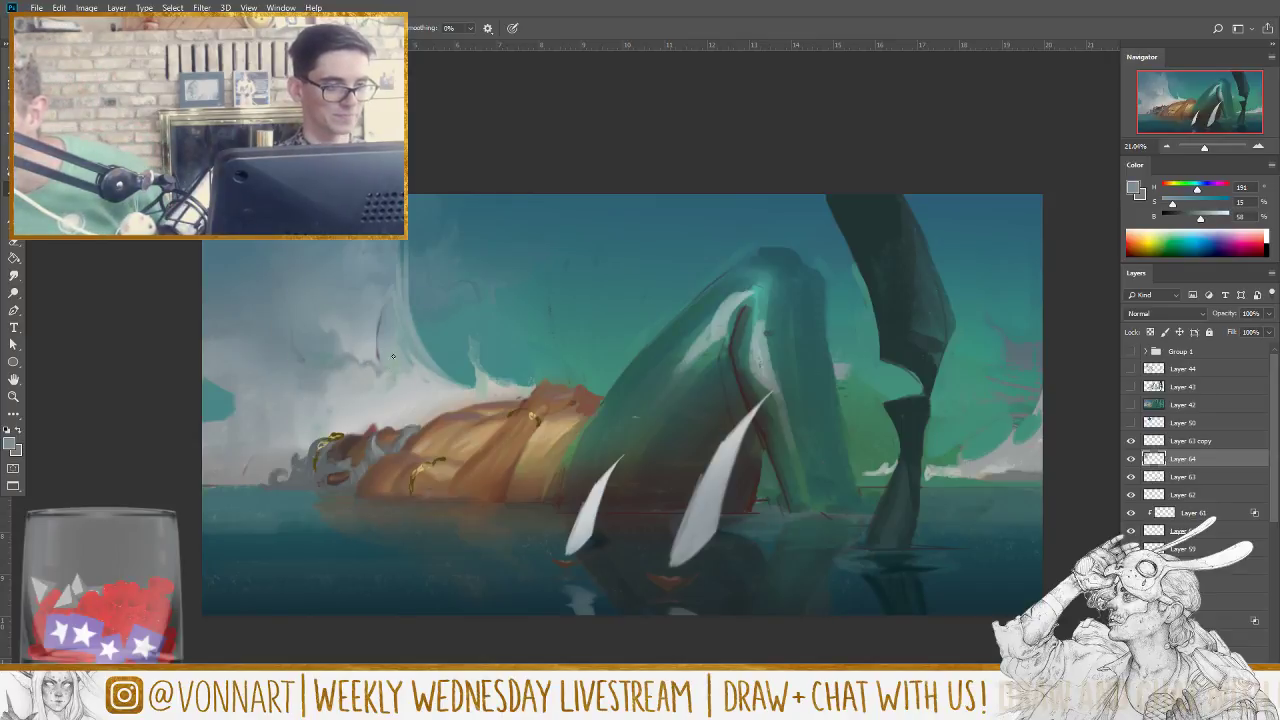
{"action": "left_click", "coordinate": [376, 356], "text": "alt"}
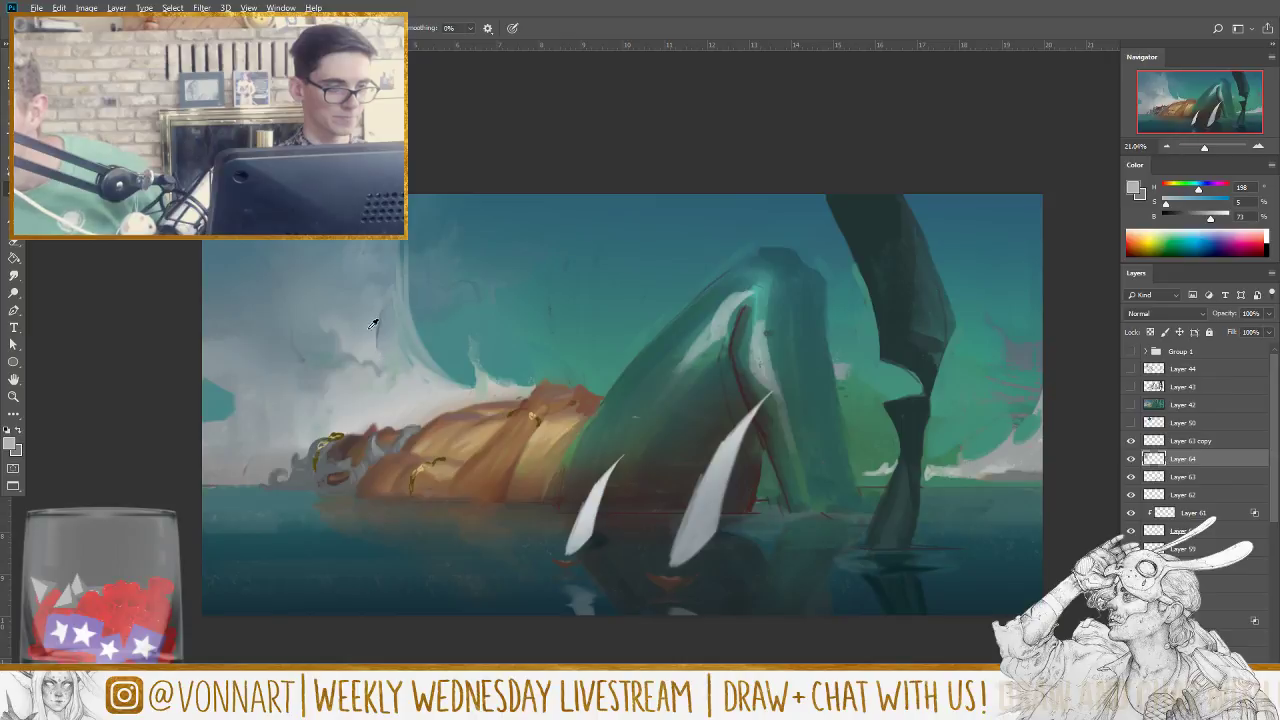
{"action": "left_click", "coordinate": [372, 323], "text": "alt"}
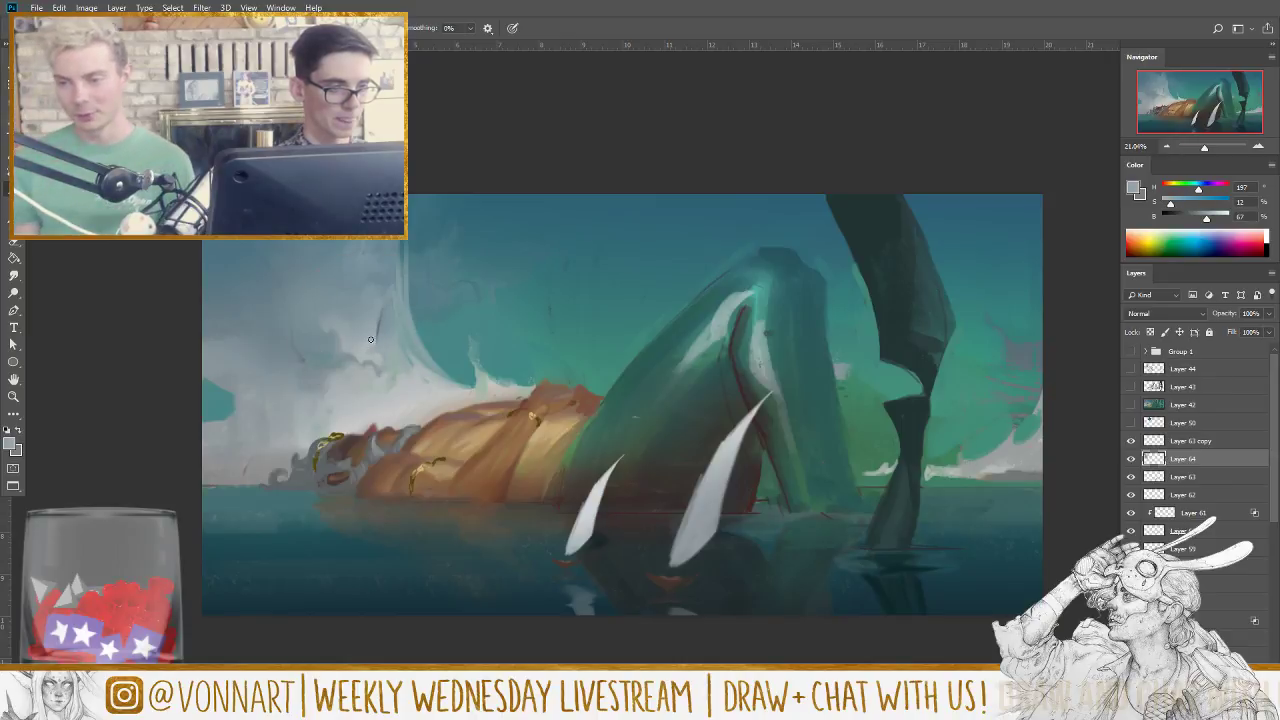
{"action": "left_click", "coordinate": [374, 328], "text": "alt"}
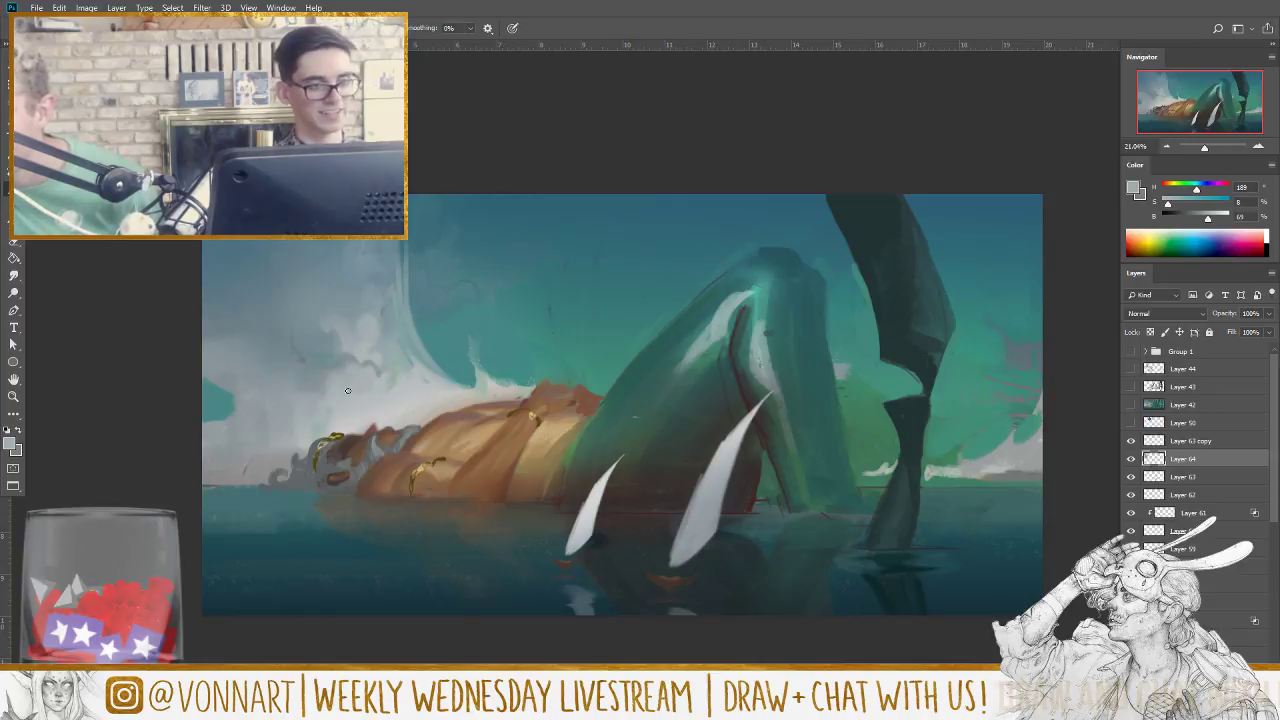
{"action": "left_click", "coordinate": [371, 317], "text": "alt"}
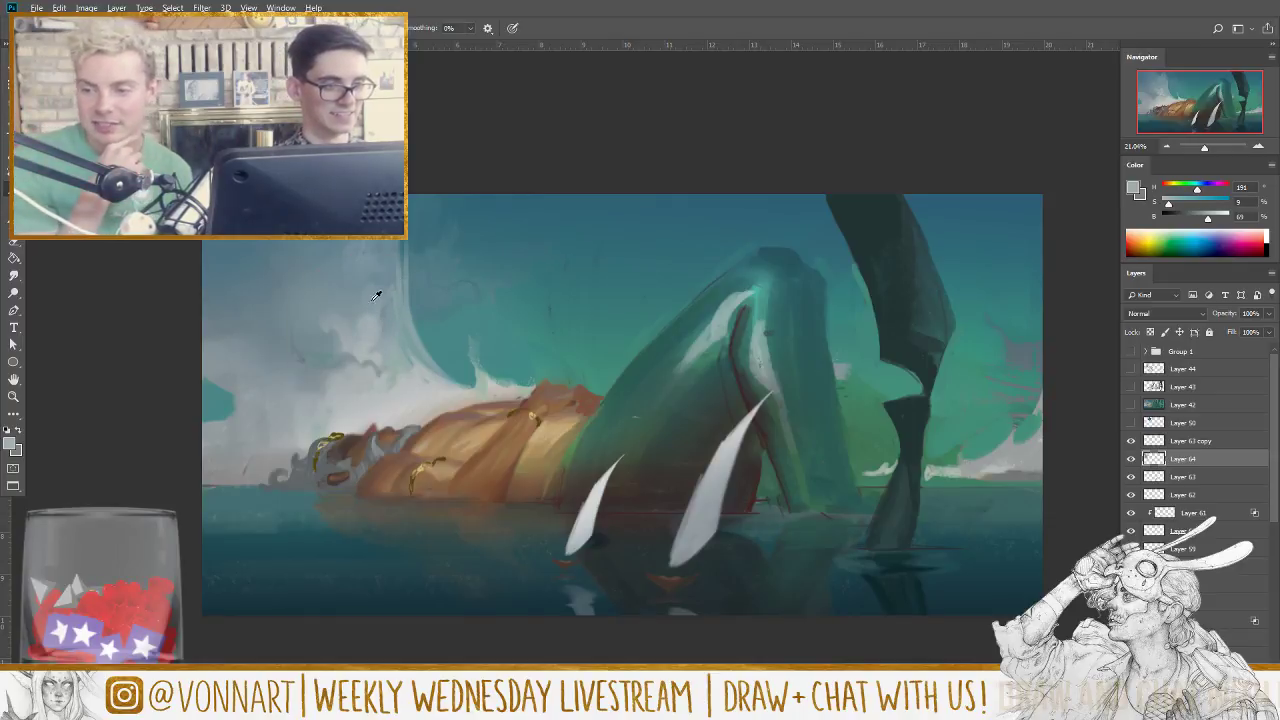
{"action": "left_click", "coordinate": [385, 312], "text": "alt"}
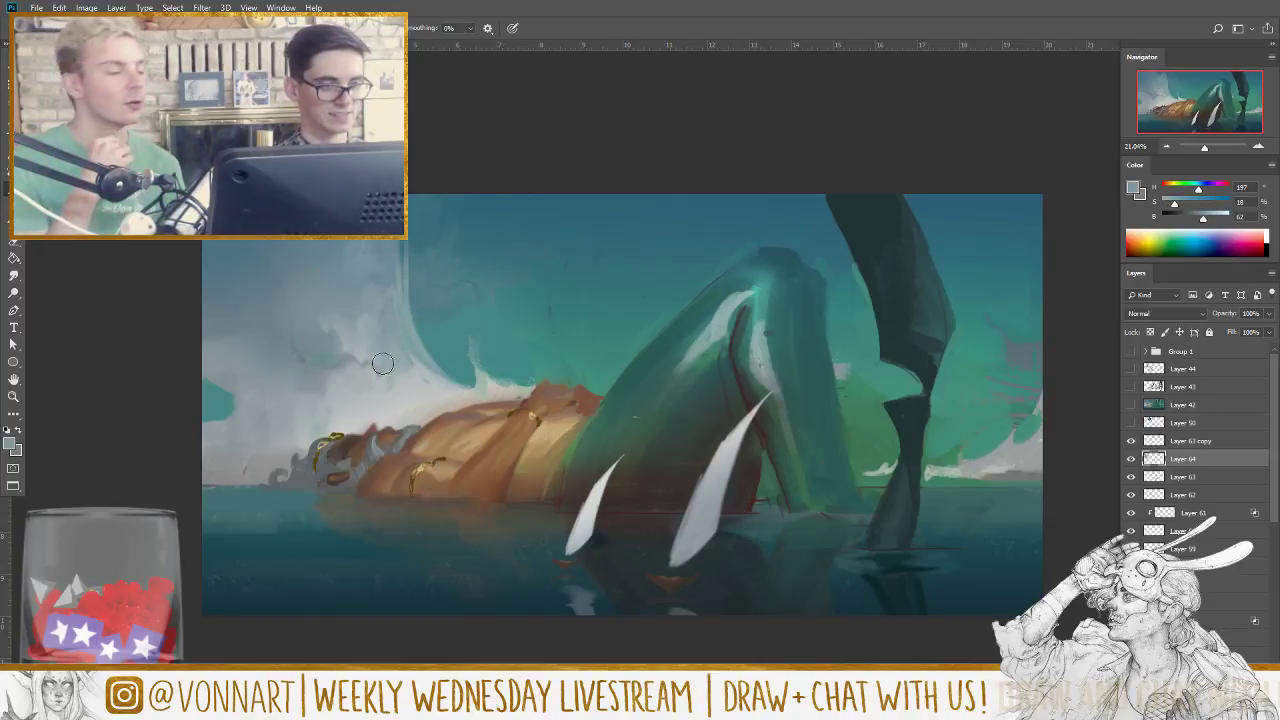
{"action": "key", "text": "bracketleft"}
{"action": "key", "text": "bracketleft"}
{"action": "key", "text": "bracketleft"}
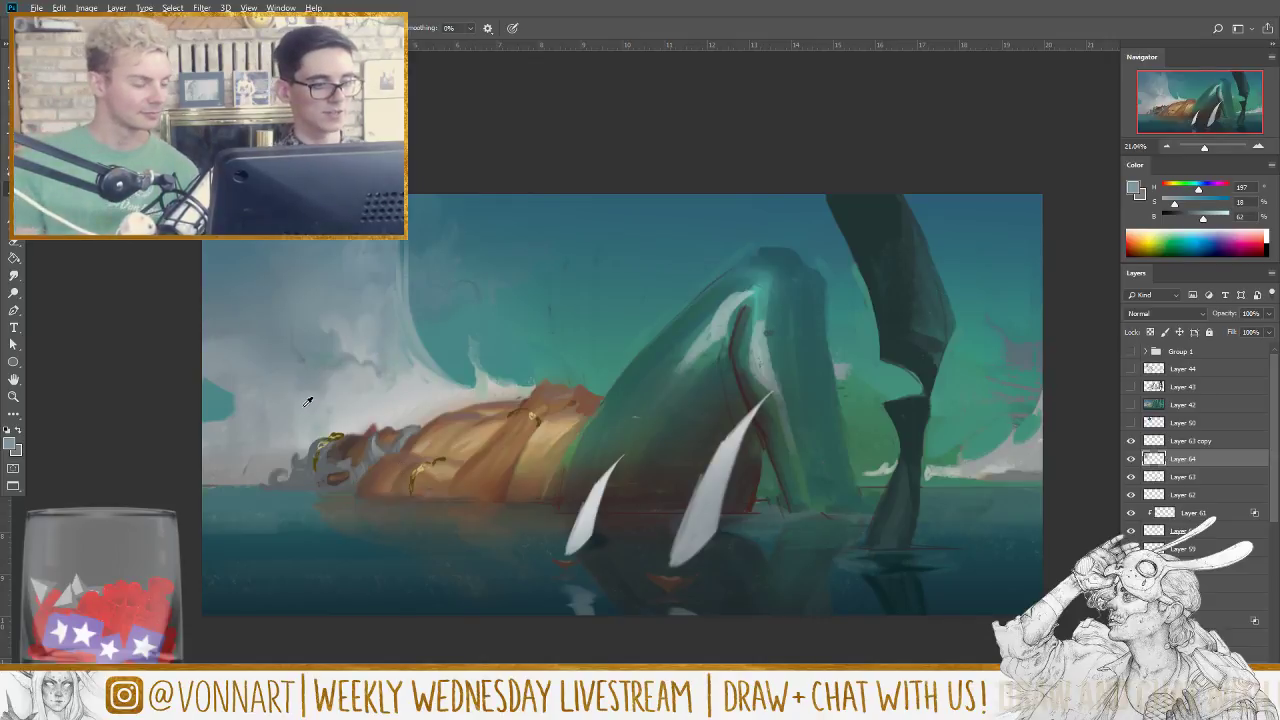
{"action": "left_click", "coordinate": [350, 372], "text": "alt"}
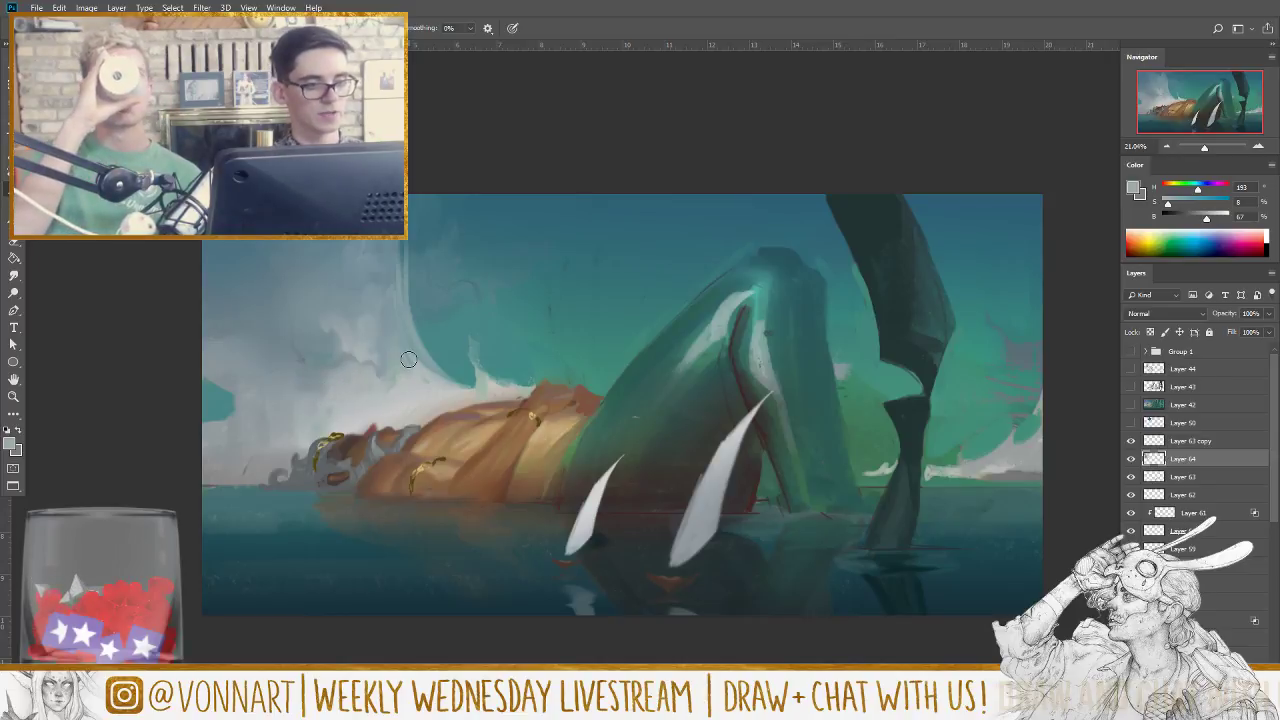
{"action": "left_click", "coordinate": [374, 370], "text": "alt"}
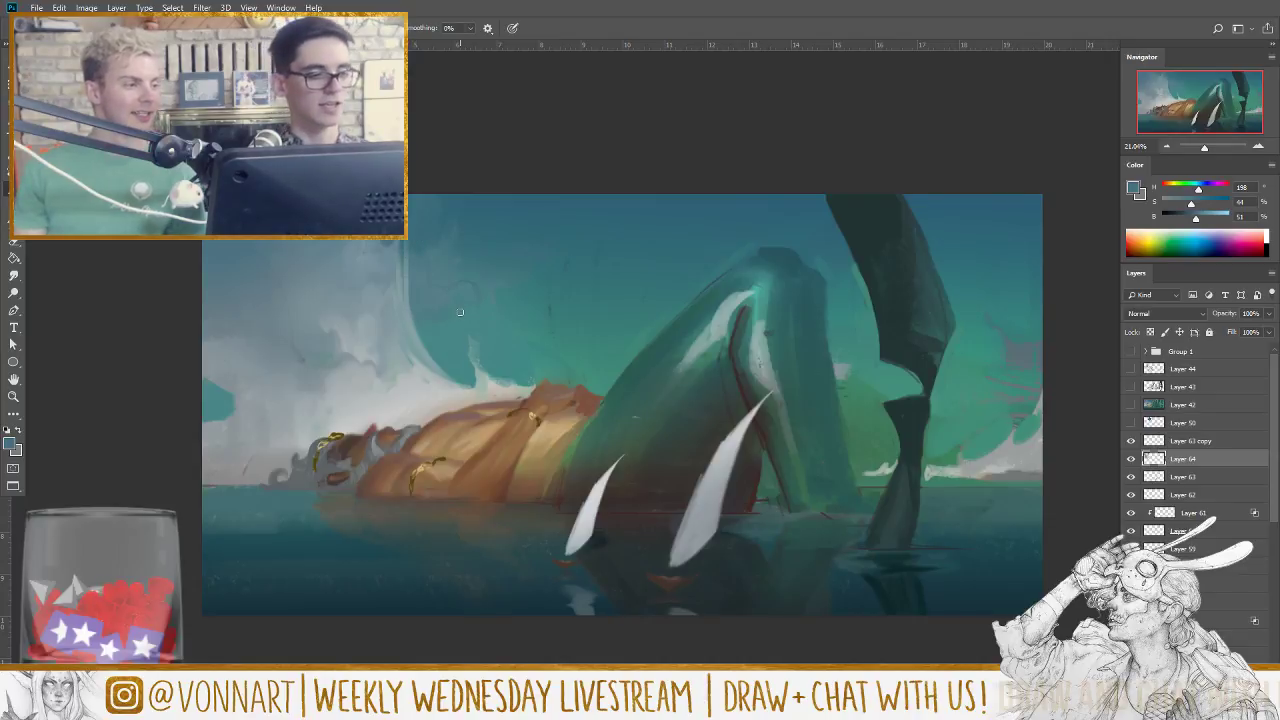
Step: Alternate sampled pale highlight and darker shadow greys to build cloud puffs above the figure's head
{"action": "left_click", "coordinate": [335, 375], "text": "alt"}
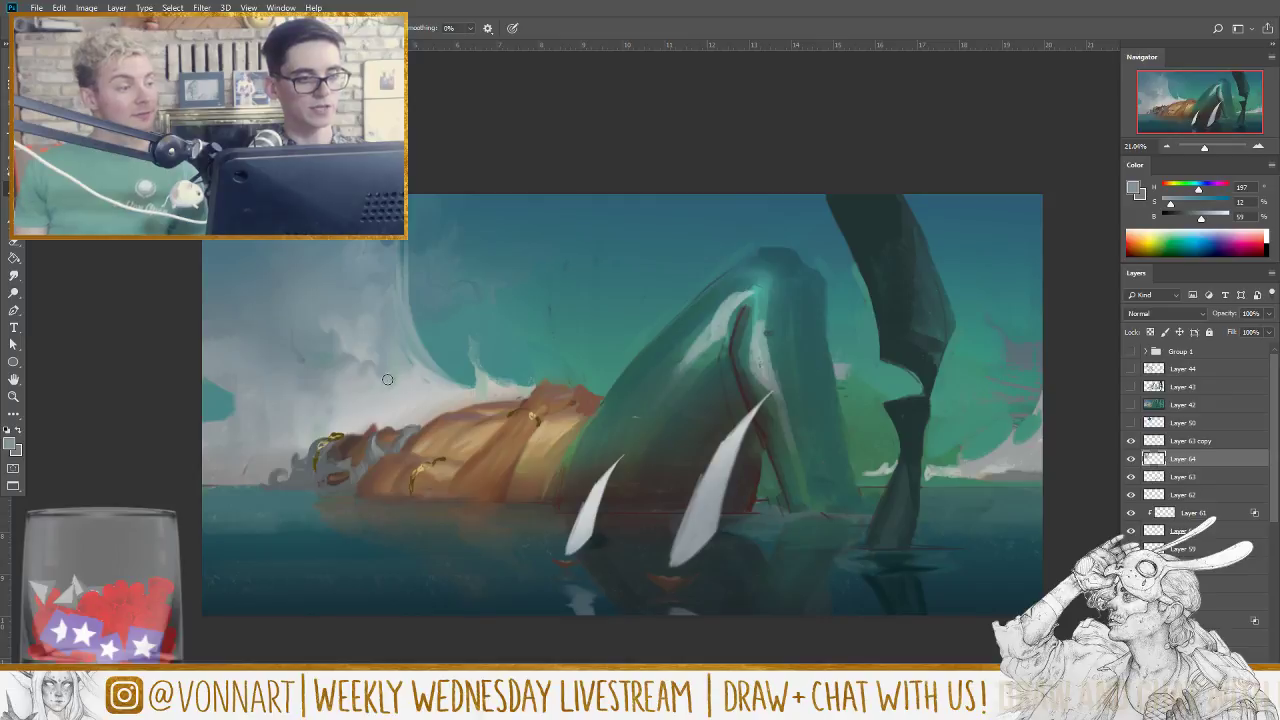
{"action": "left_click", "coordinate": [375, 375], "text": "alt"}
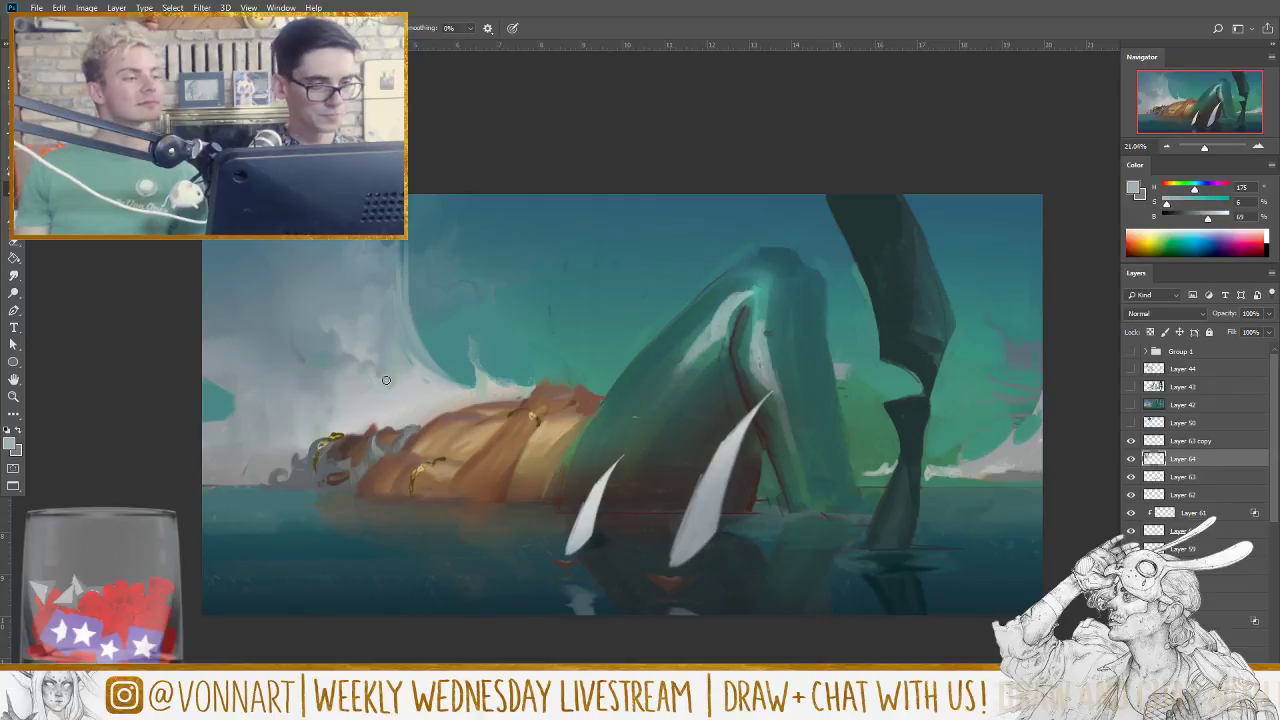
{"action": "left_click", "coordinate": [378, 401], "text": "alt"}
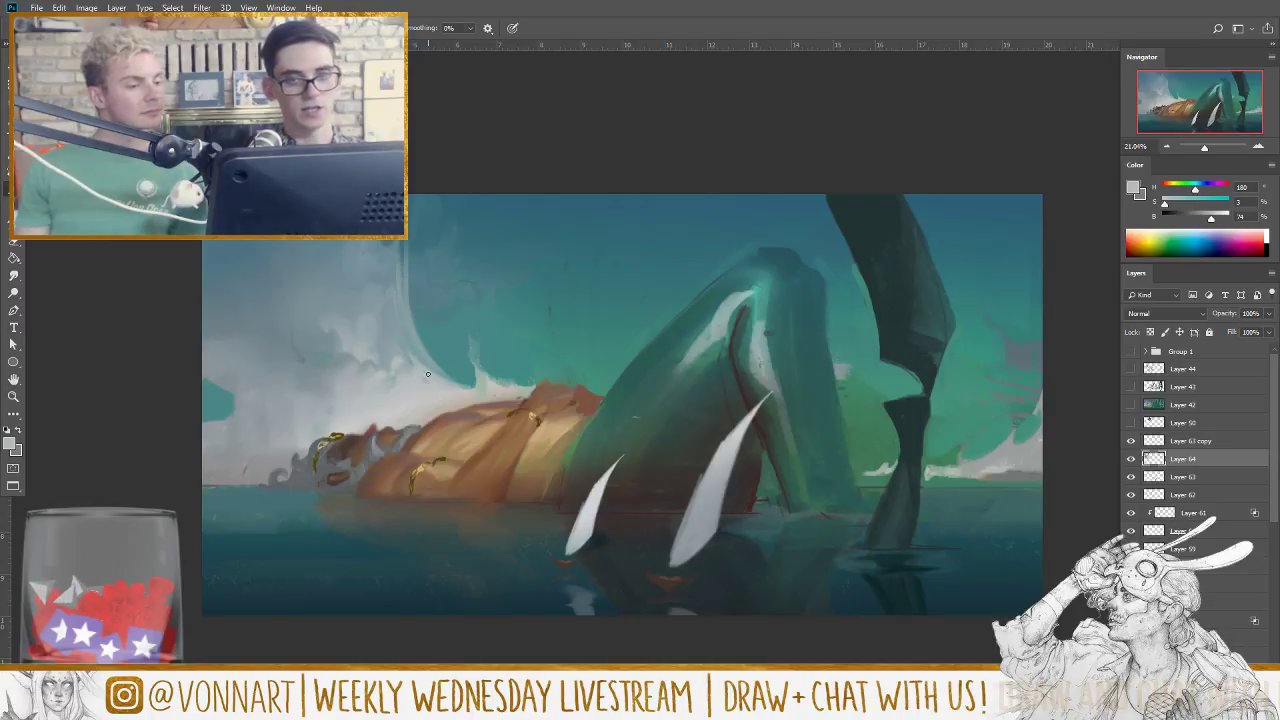
{"action": "left_click", "coordinate": [370, 312], "text": "alt"}
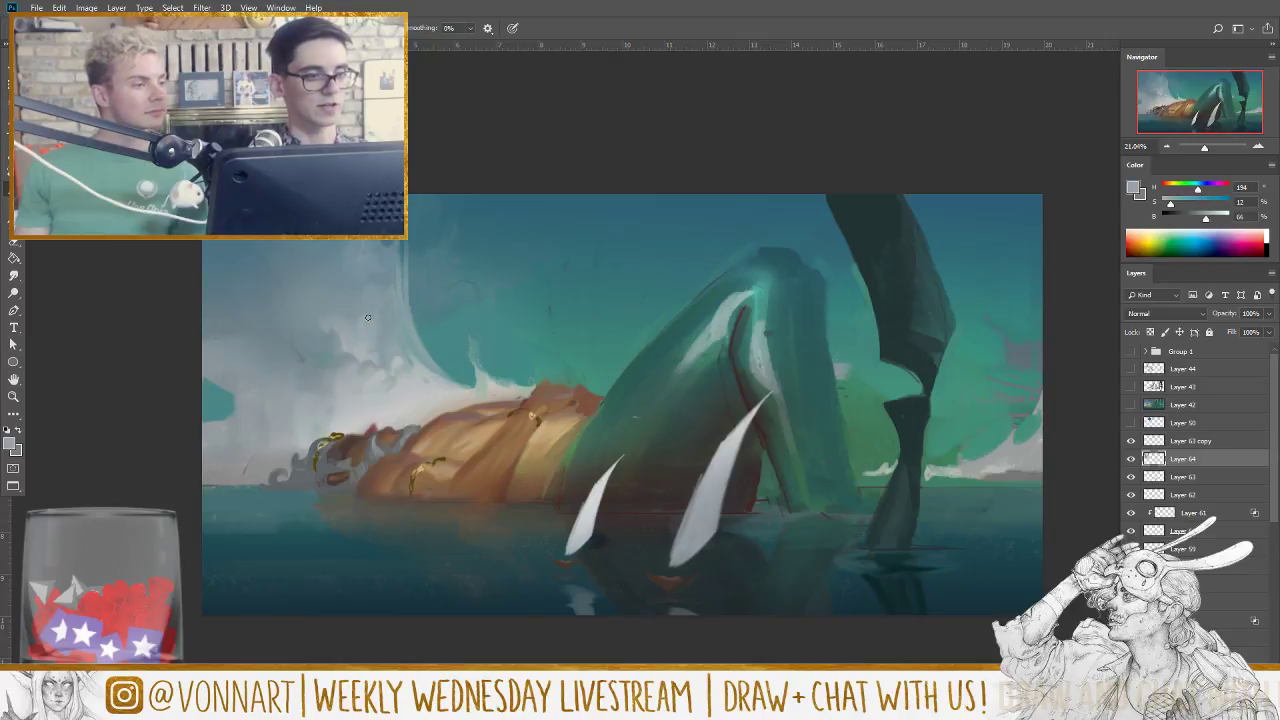
{"action": "left_click", "coordinate": [305, 357], "text": "alt"}
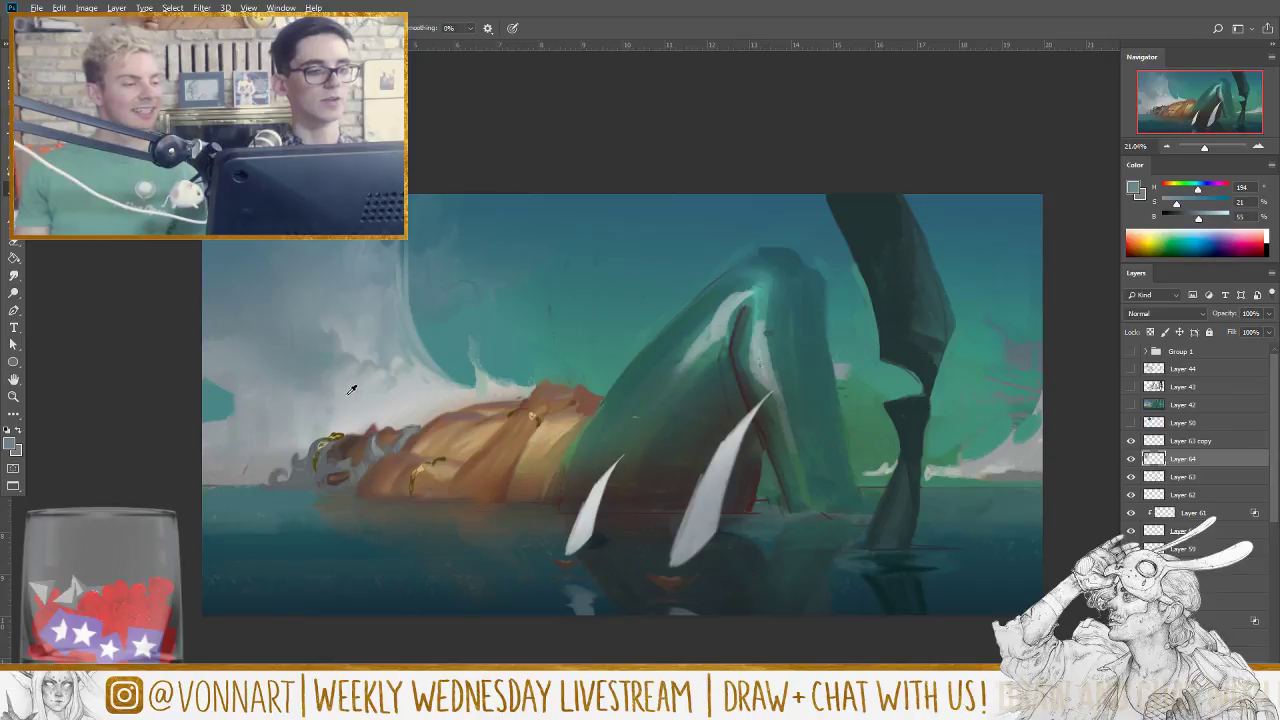
{"action": "left_click", "coordinate": [338, 362], "text": "alt"}
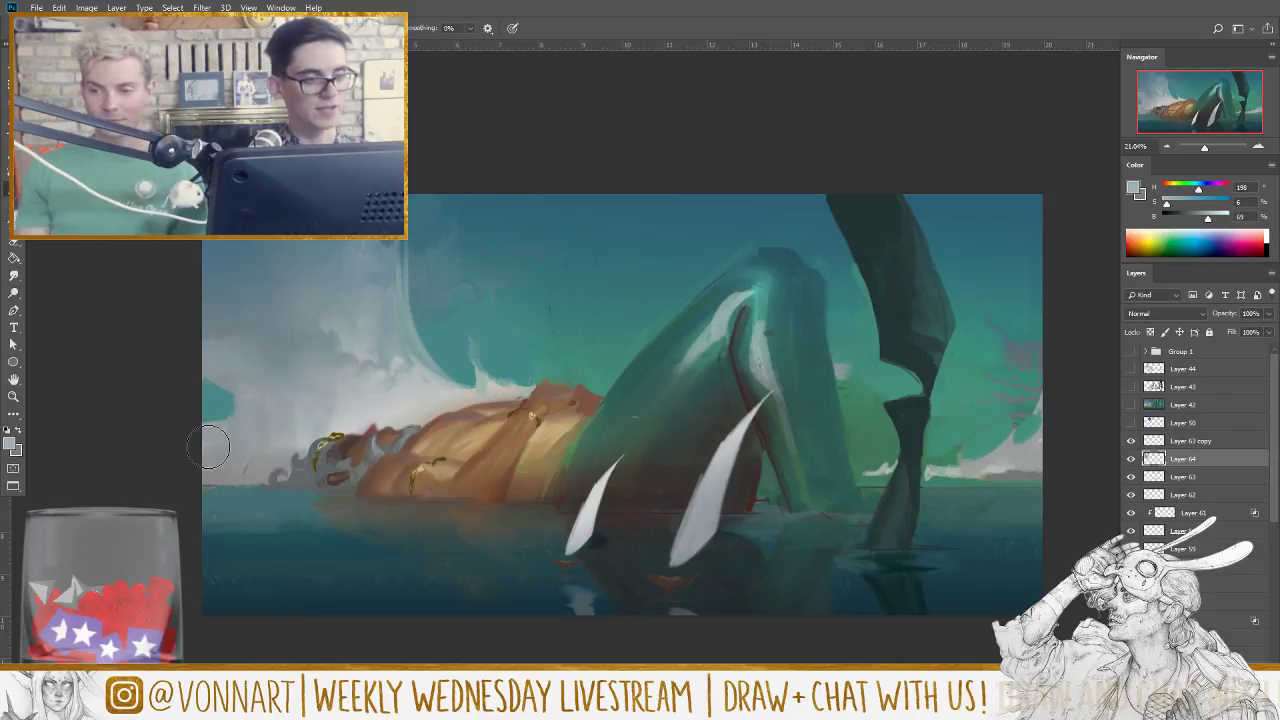
{"action": "left_click", "coordinate": [335, 330], "text": "alt"}
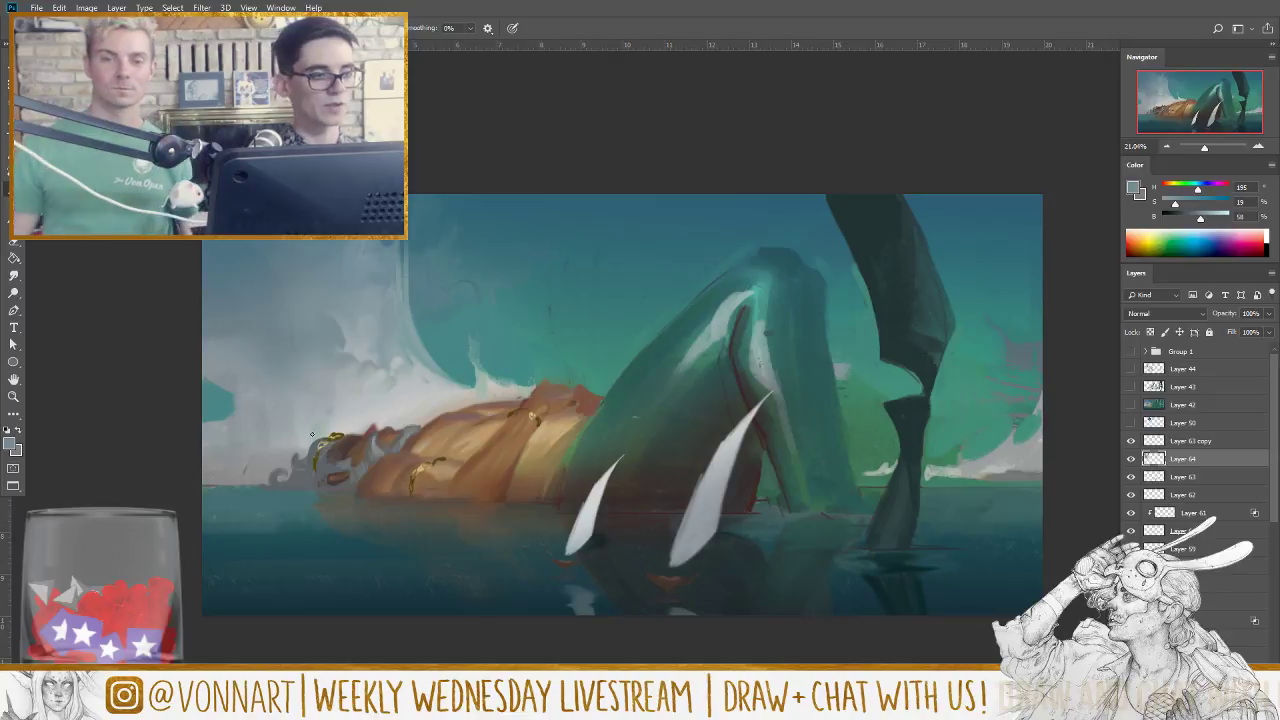
{"action": "left_click", "coordinate": [355, 328], "text": "alt"}
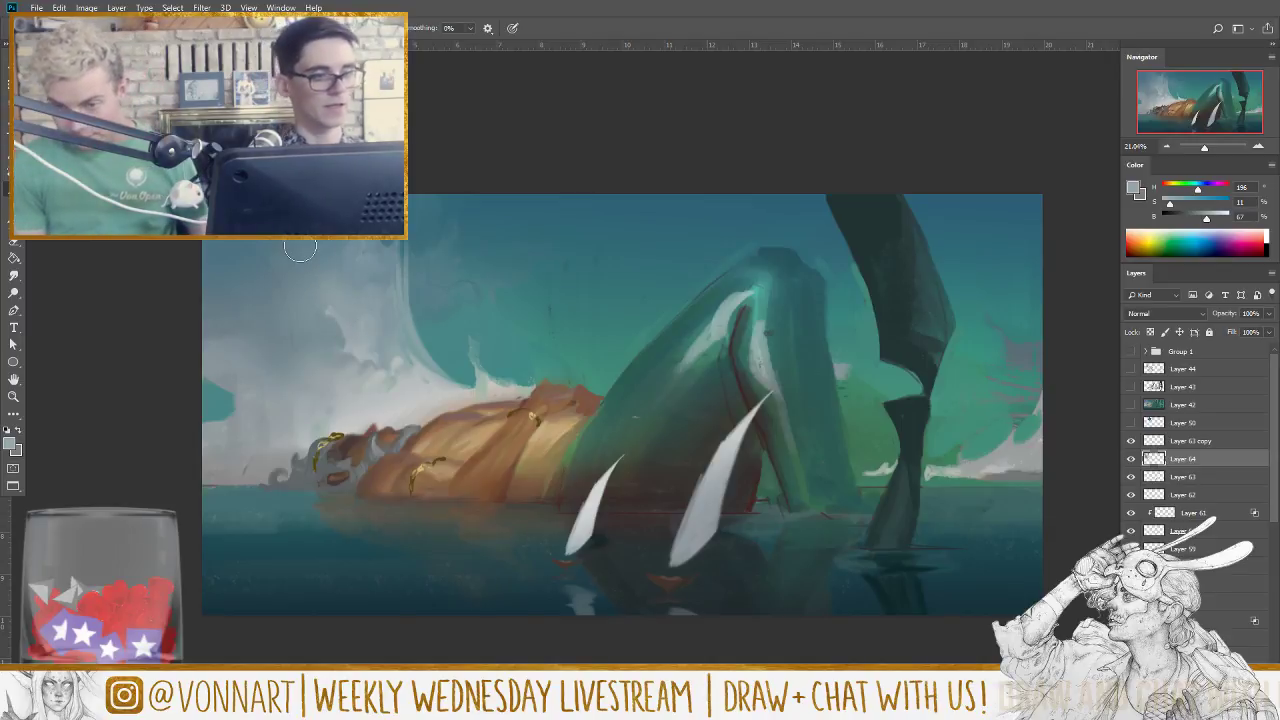
{"action": "left_click", "coordinate": [360, 378], "text": "alt"}
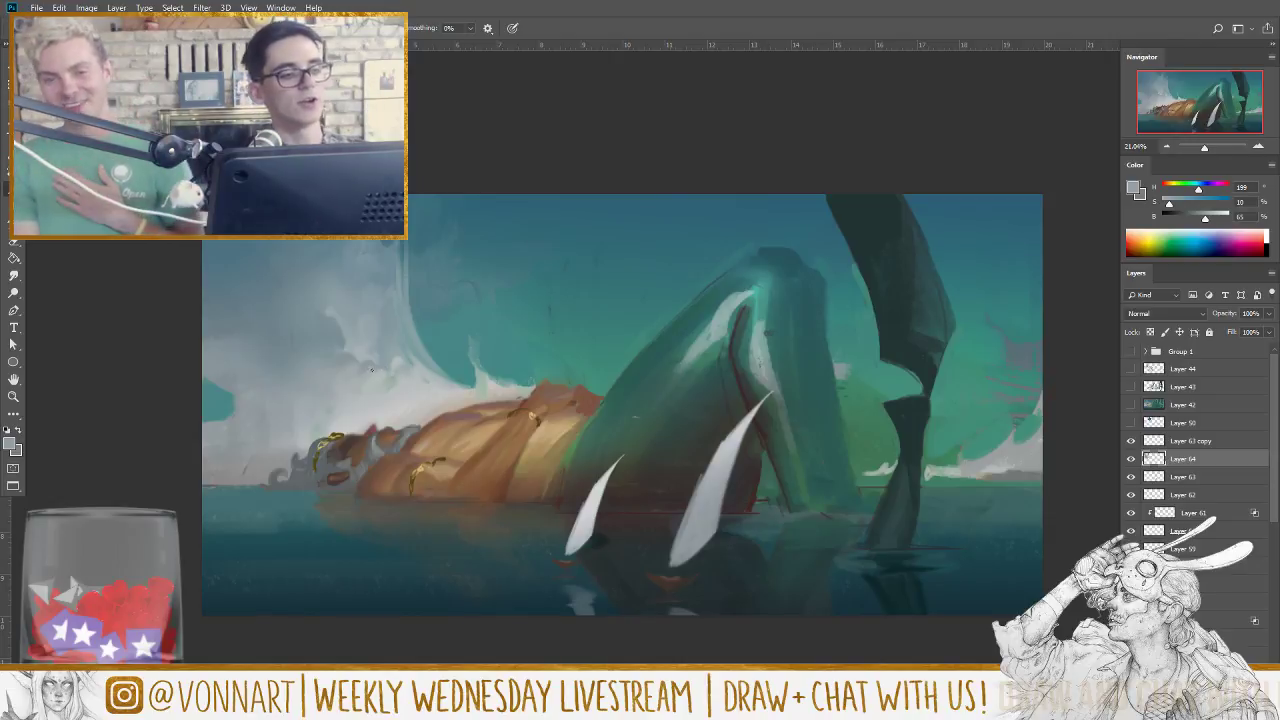
{"action": "left_click", "coordinate": [362, 371], "text": "alt"}
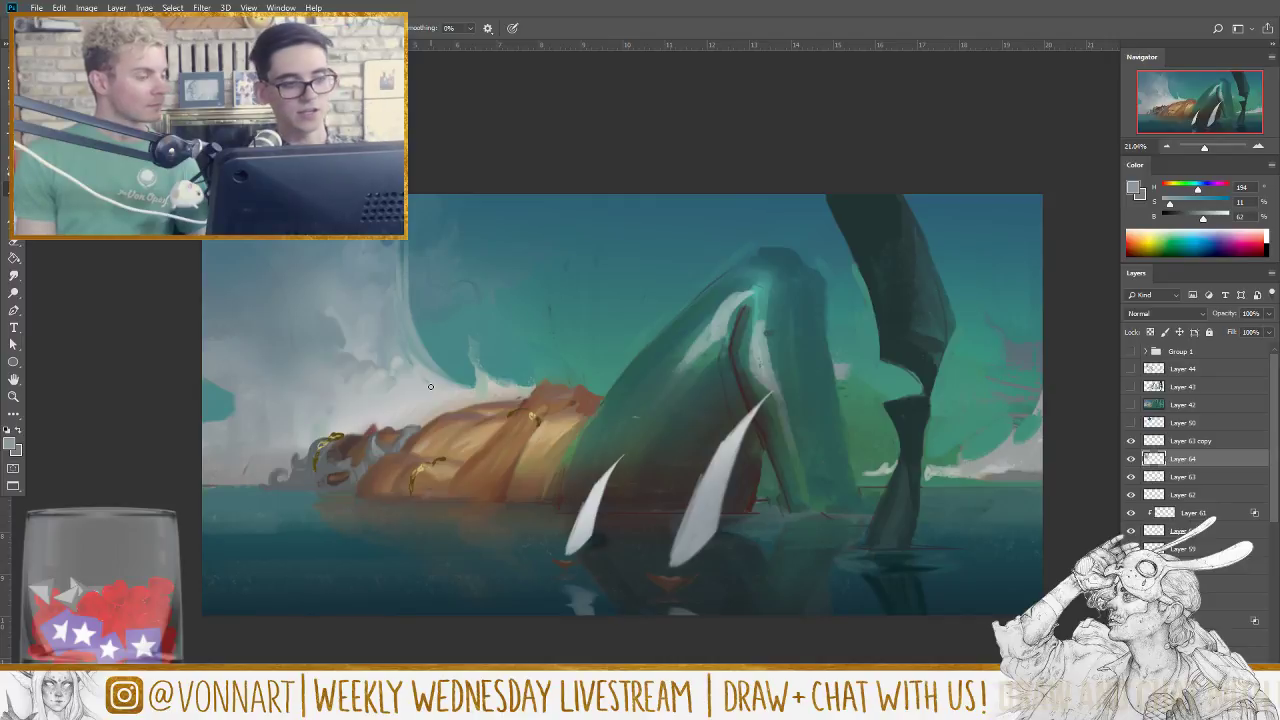
Step: Soften the left cloud bank with sampled pale highlights and deeper blue-grey shading
{"action": "left_click", "coordinate": [385, 349], "text": "alt"}
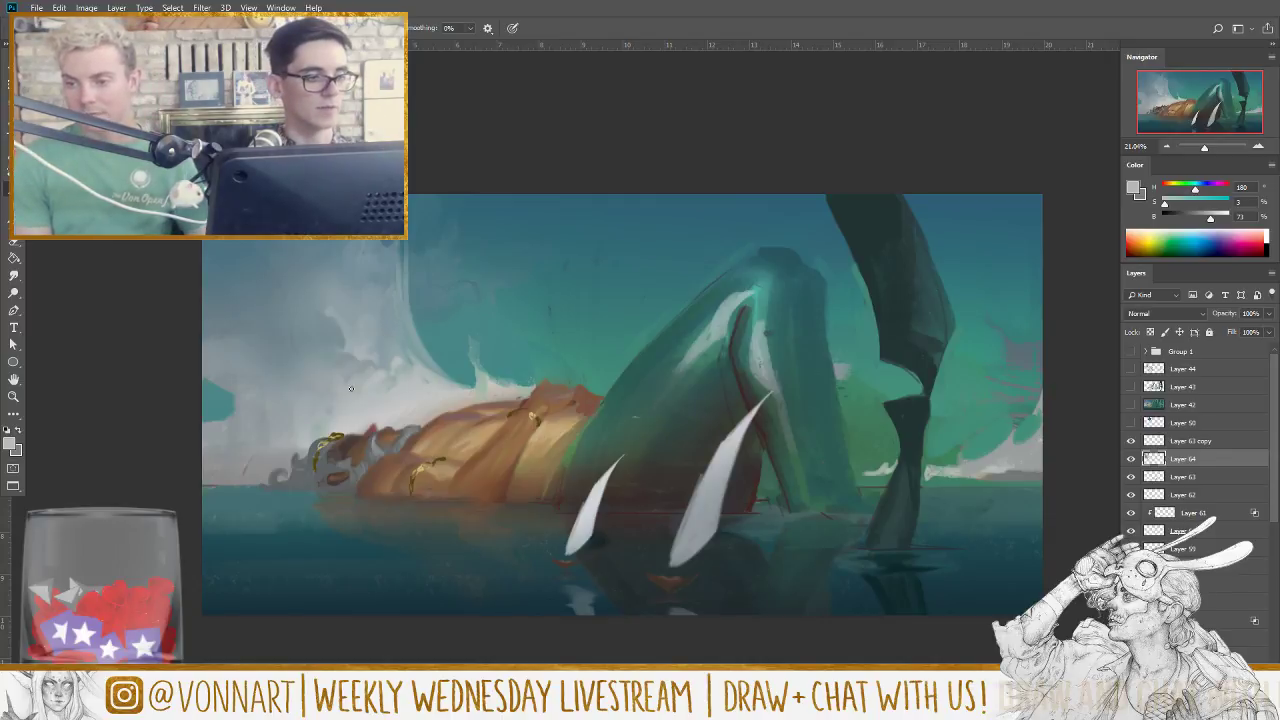
{"action": "left_click", "coordinate": [320, 396], "text": "alt"}
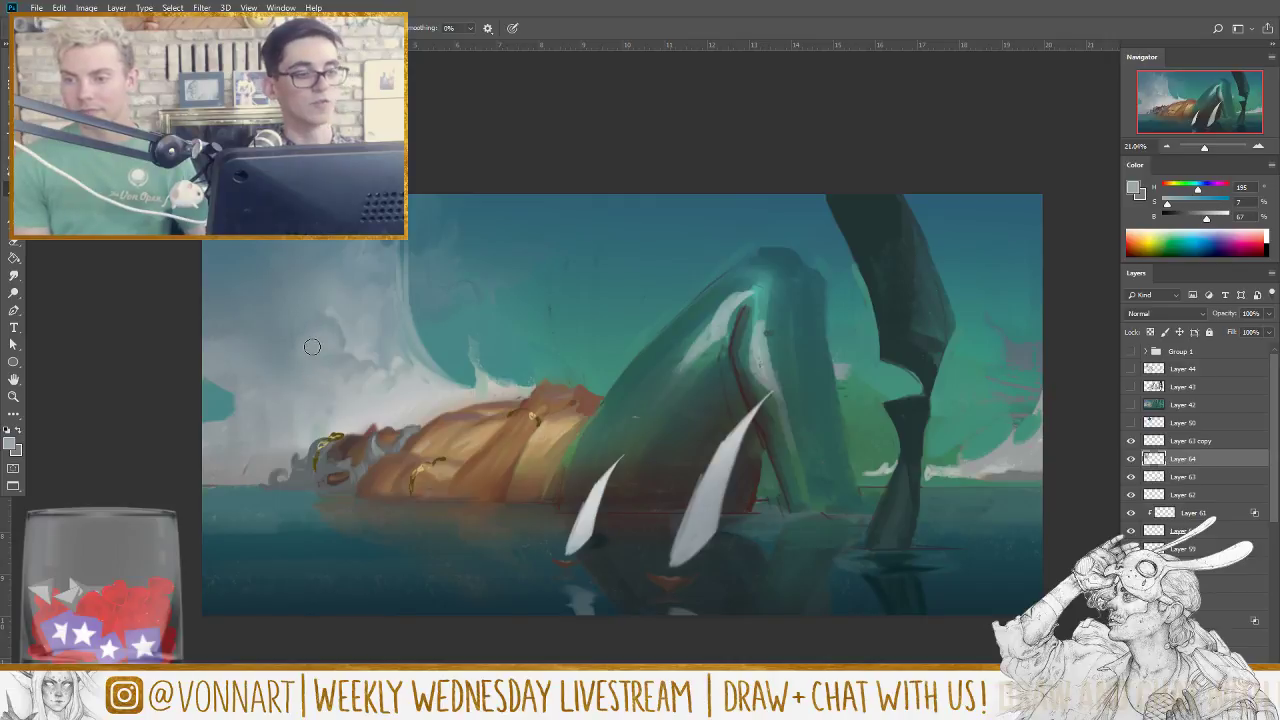
{"action": "left_click", "coordinate": [321, 340], "text": "alt"}
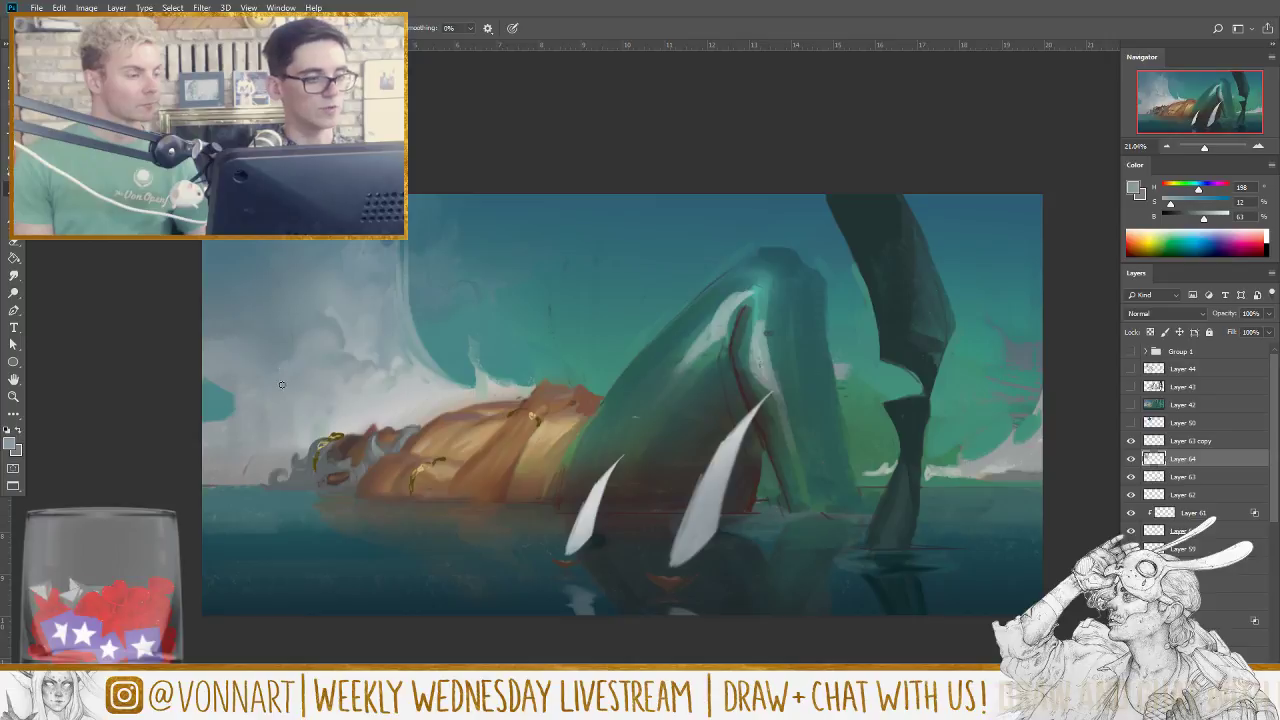
{"action": "left_click", "coordinate": [284, 378], "text": "alt"}
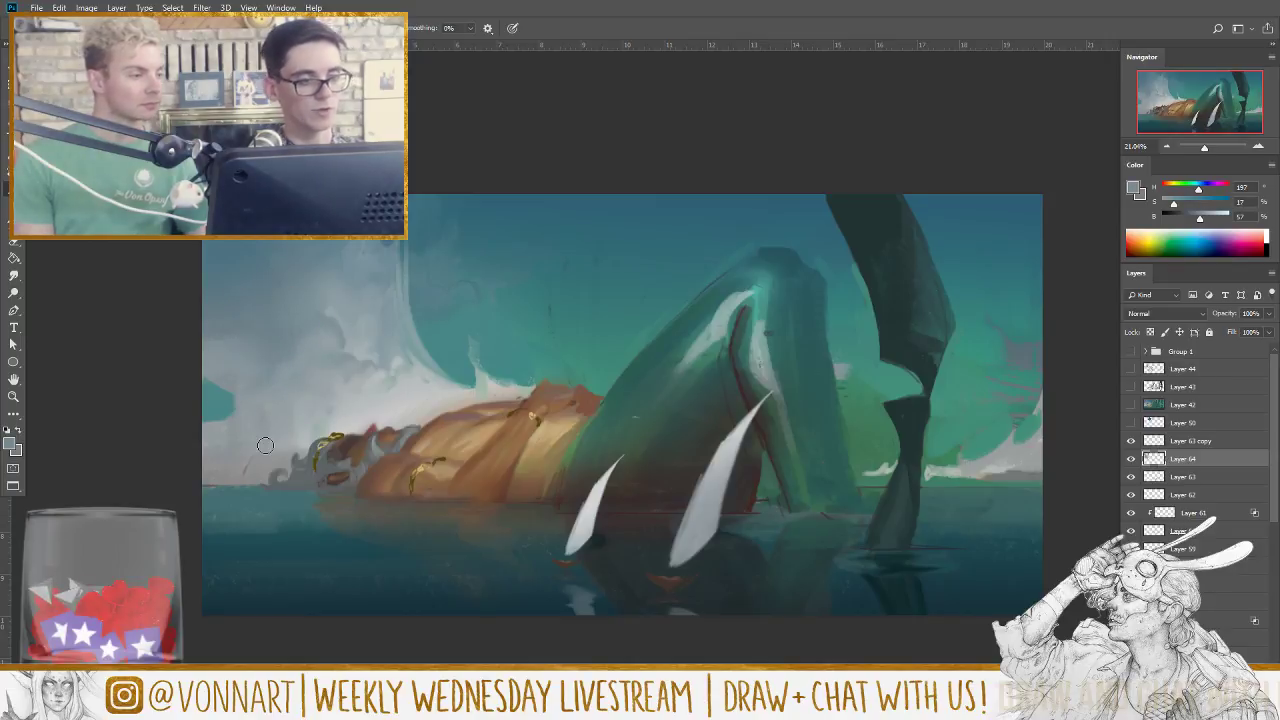
{"action": "left_click", "coordinate": [334, 298], "text": "alt"}
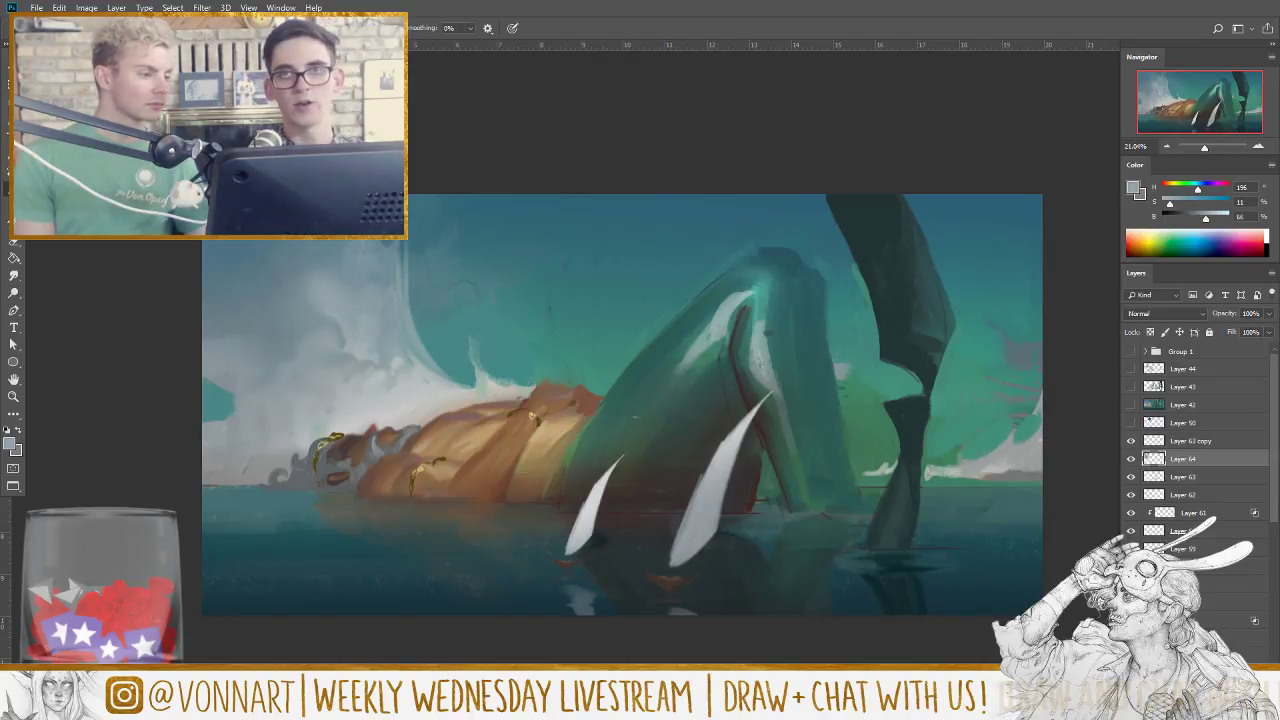
{"action": "left_click", "coordinate": [303, 301], "text": "alt"}
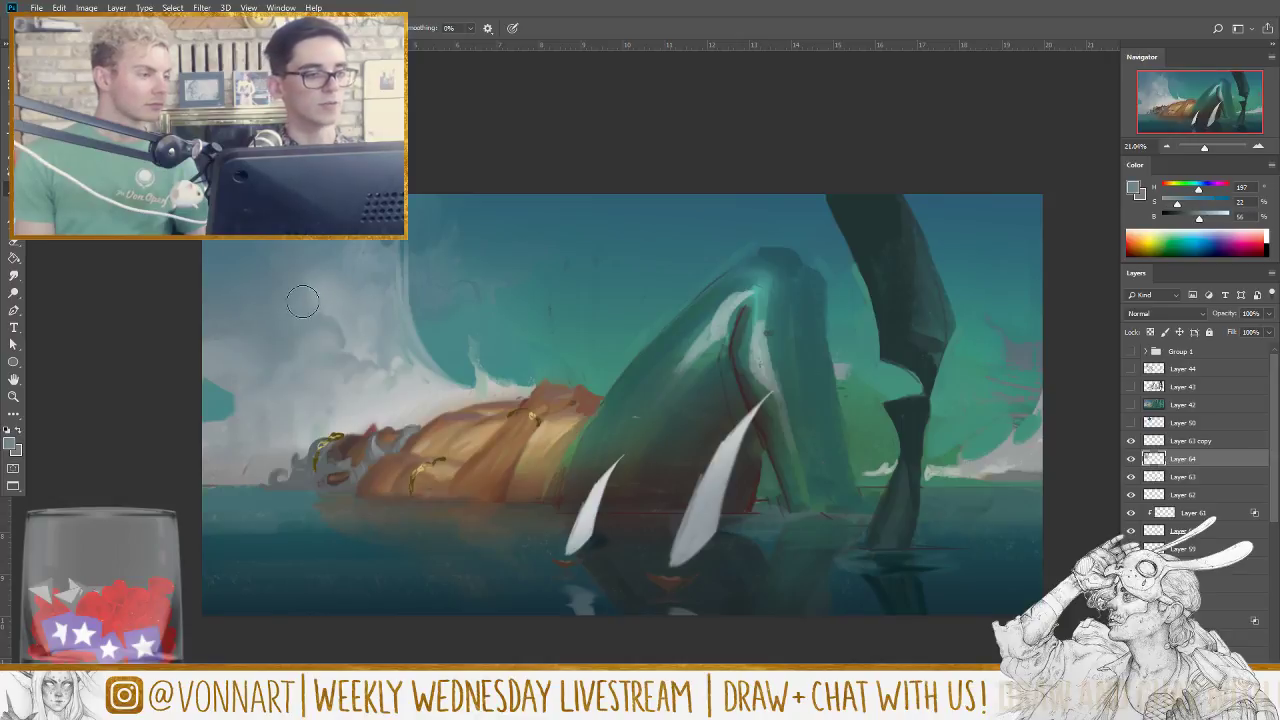
{"action": "left_click", "coordinate": [280, 270], "text": "alt"}
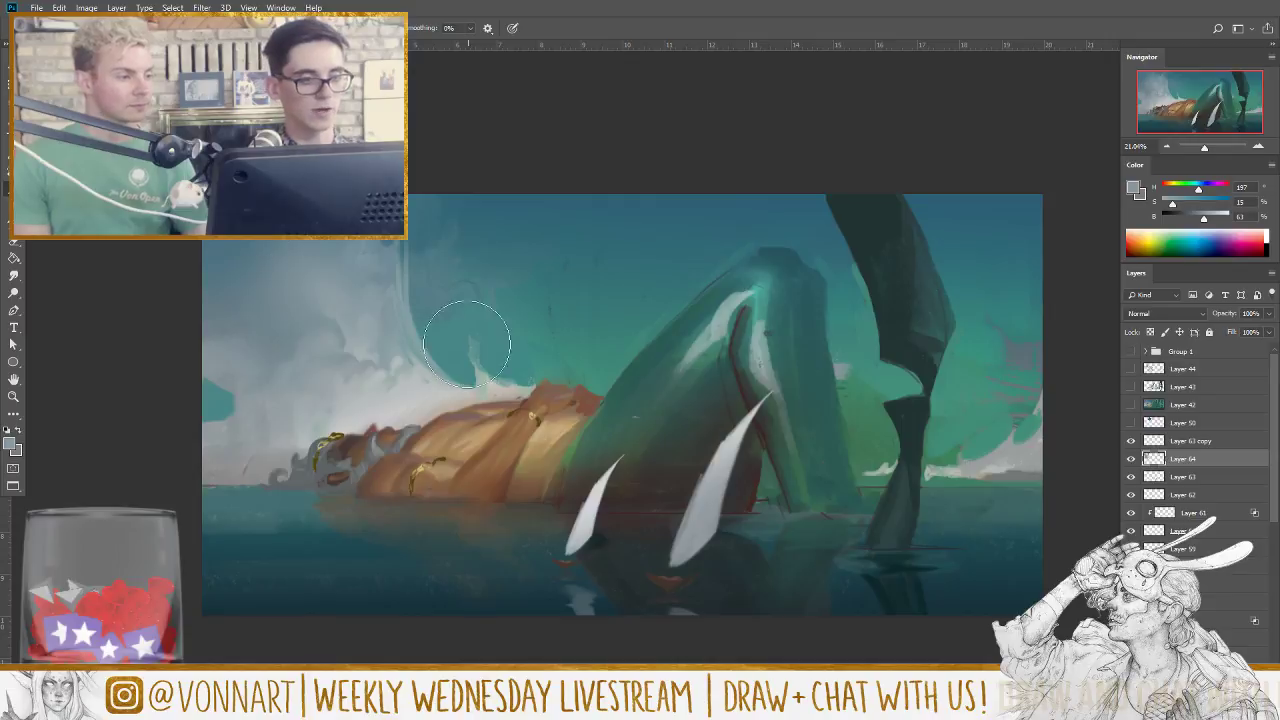
{"action": "left_click", "coordinate": [396, 362], "text": "alt"}
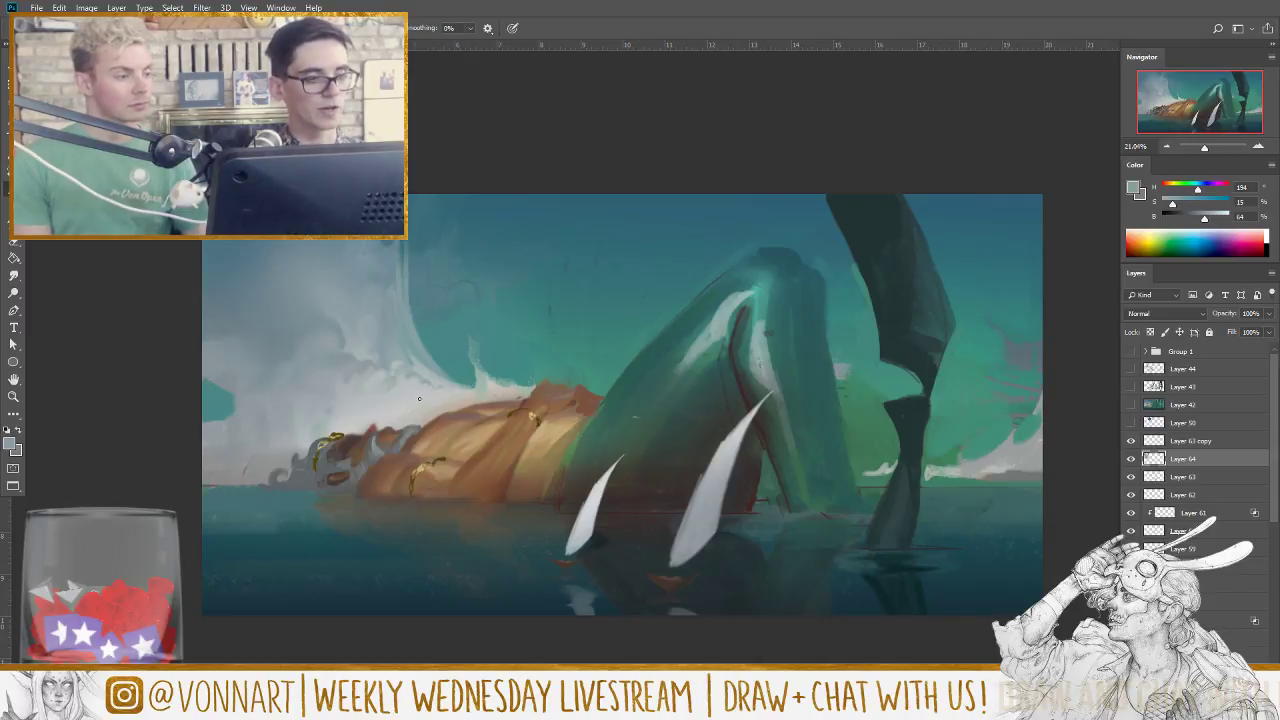
{"action": "left_click", "coordinate": [395, 378], "text": "alt"}
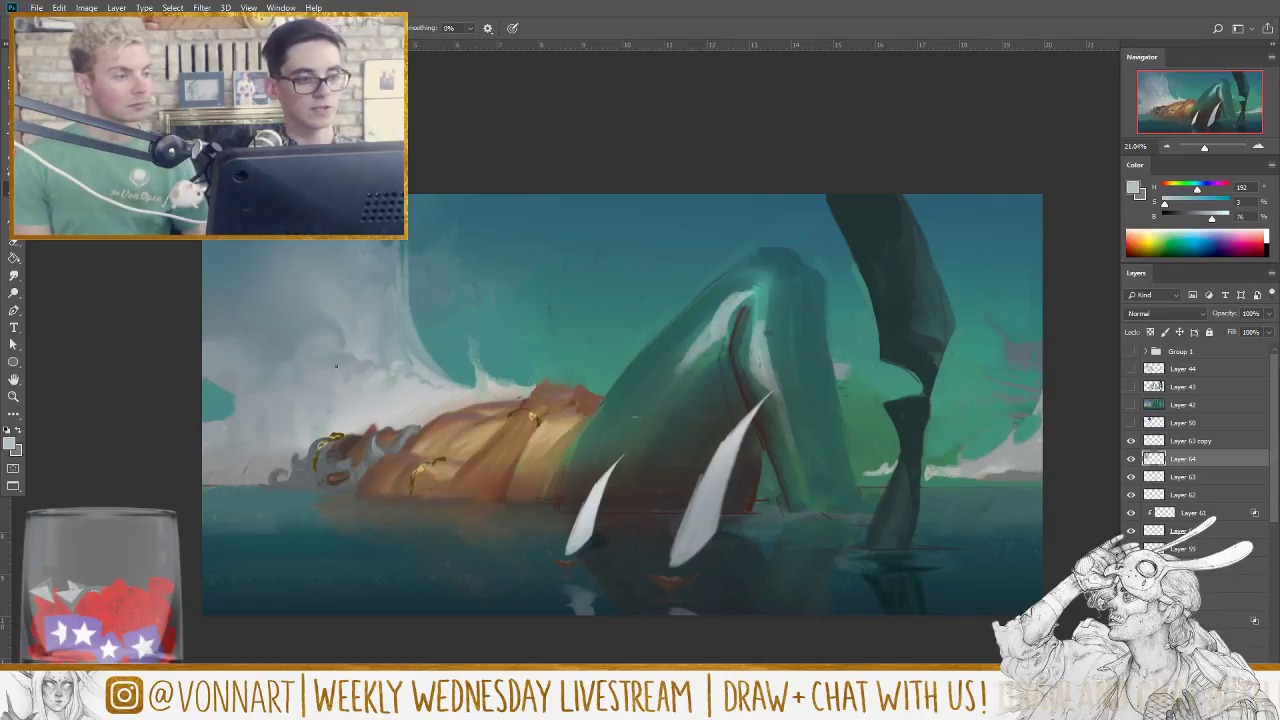
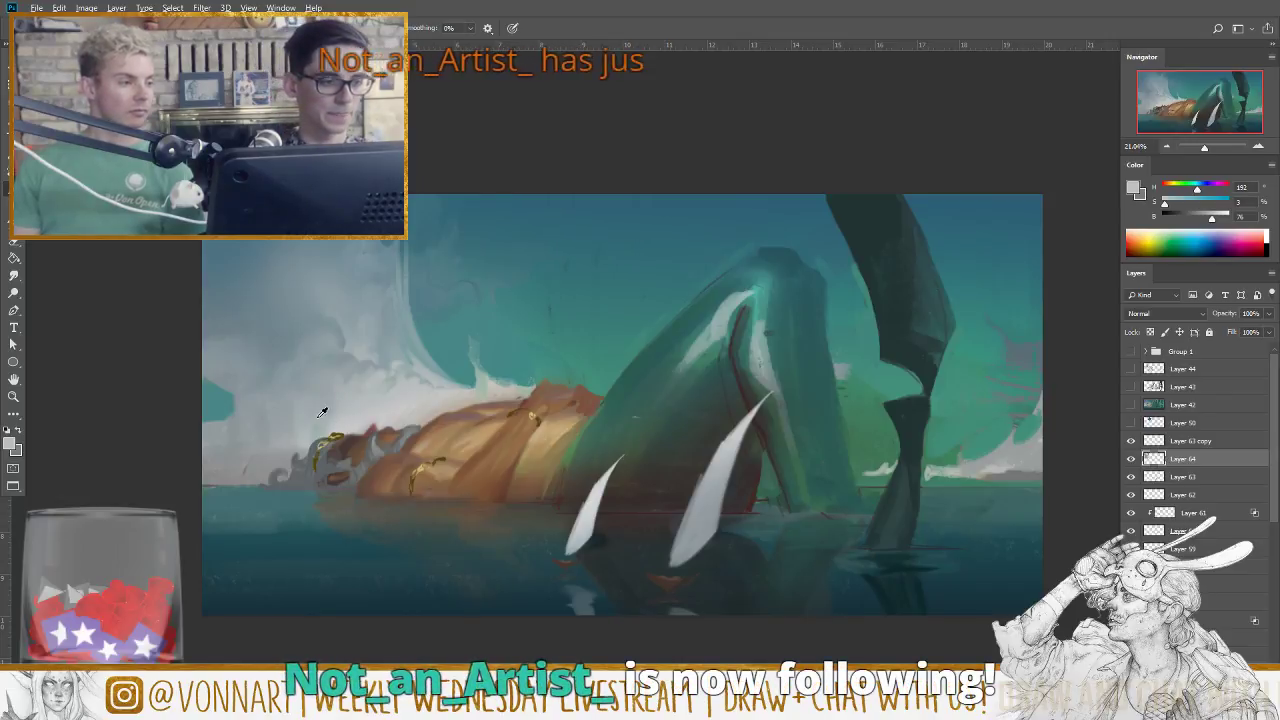
Step: Sample the light grey from the clouds left of the wreck as the brush colour
{"action": "left_click", "coordinate": [315, 410], "text": "alt"}
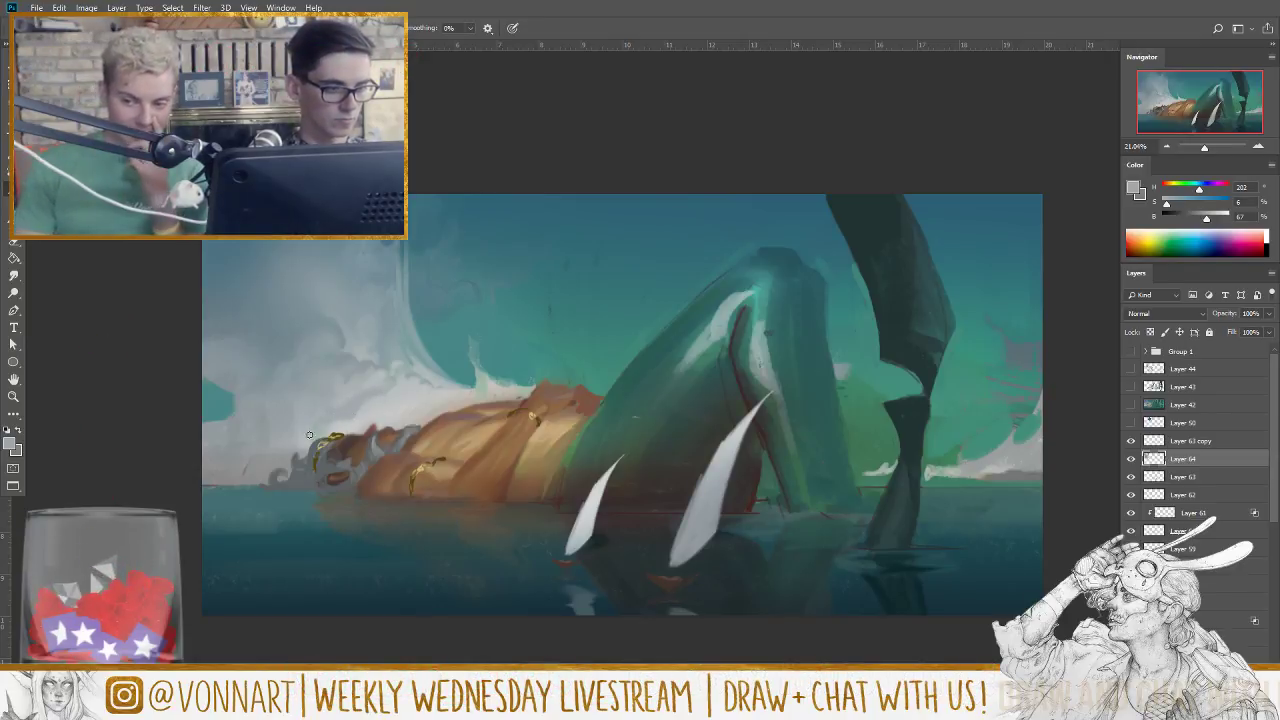
{"action": "left_click", "coordinate": [372, 383], "text": "alt"}
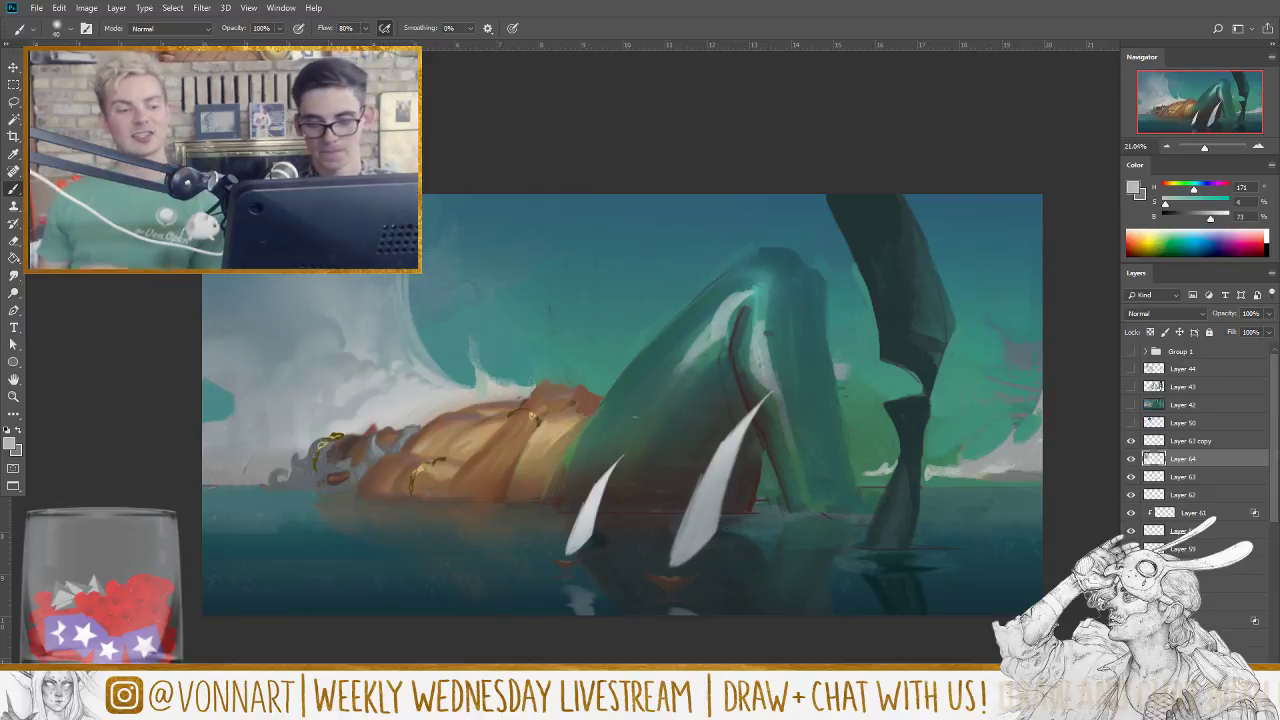
Step: Add Layer 65 above Layer 64 and sample the blue-grey from the sky
{"action": "key", "text": "ctrl+alt+shift+n"}
{"action": "left_click", "coordinate": [375, 398], "text": "alt"}
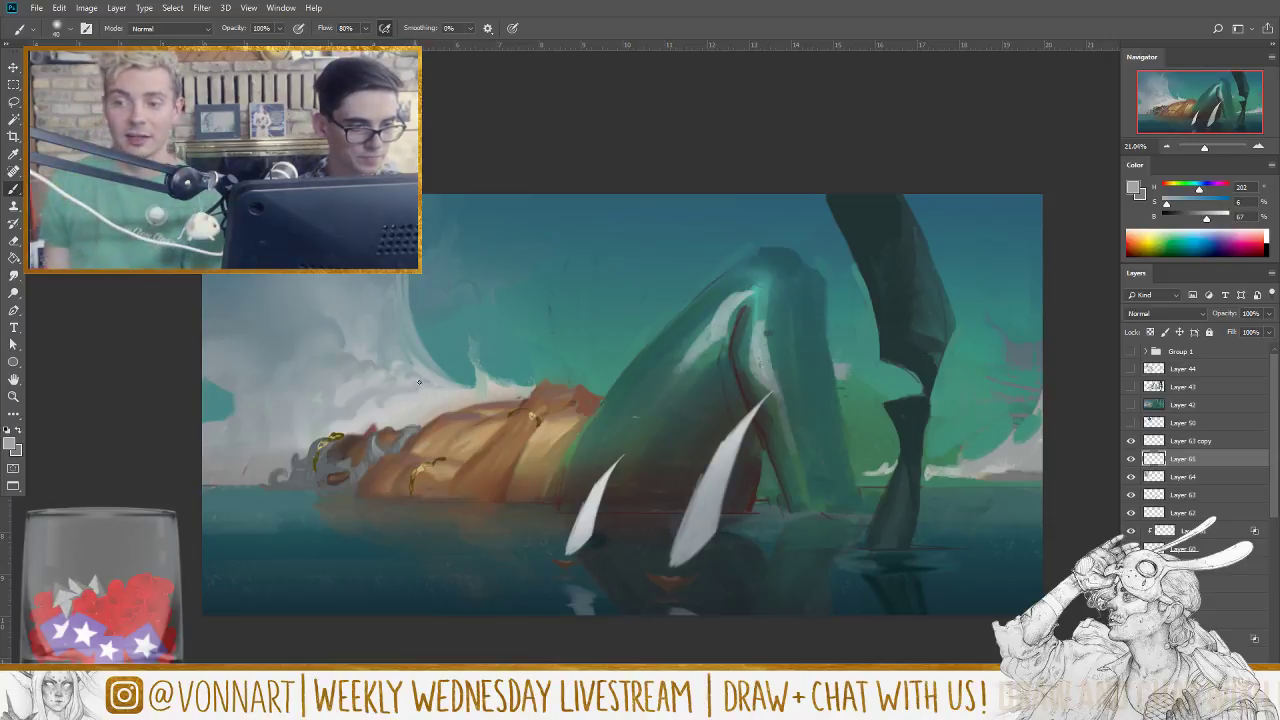
Step: Shrink the brush to 30 and shade the wreck's left tip with pale and blue-grey cloud tones
{"action": "left_click", "coordinate": [425, 390], "text": "alt"}
{"action": "key", "text": "bracketleft"}
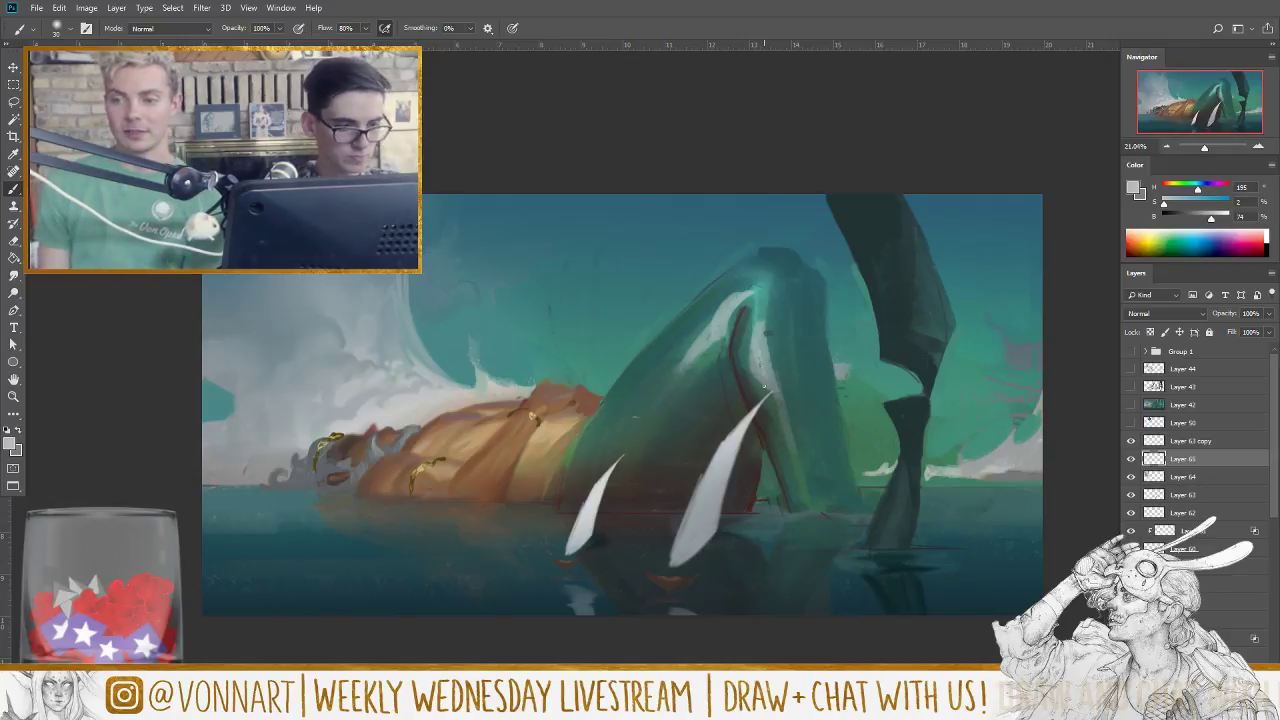
{"action": "left_click", "coordinate": [421, 394], "text": "alt"}
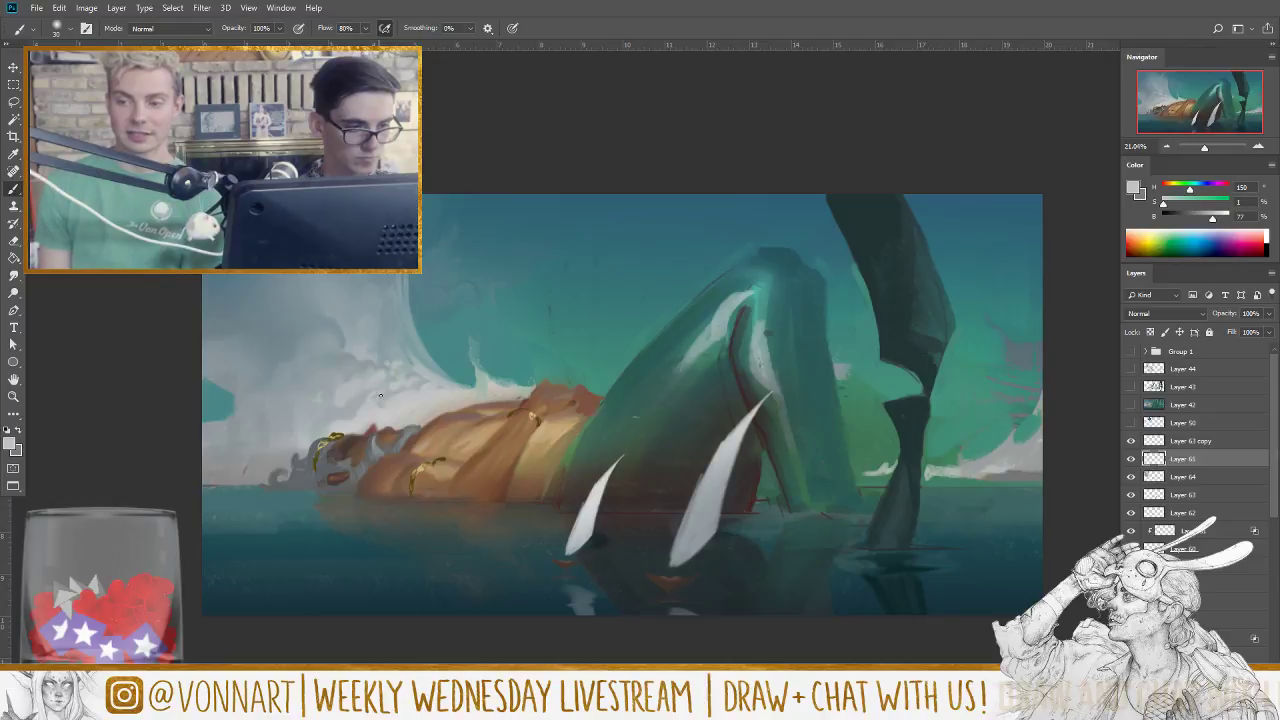
{"action": "left_click", "coordinate": [364, 403], "text": "alt"}
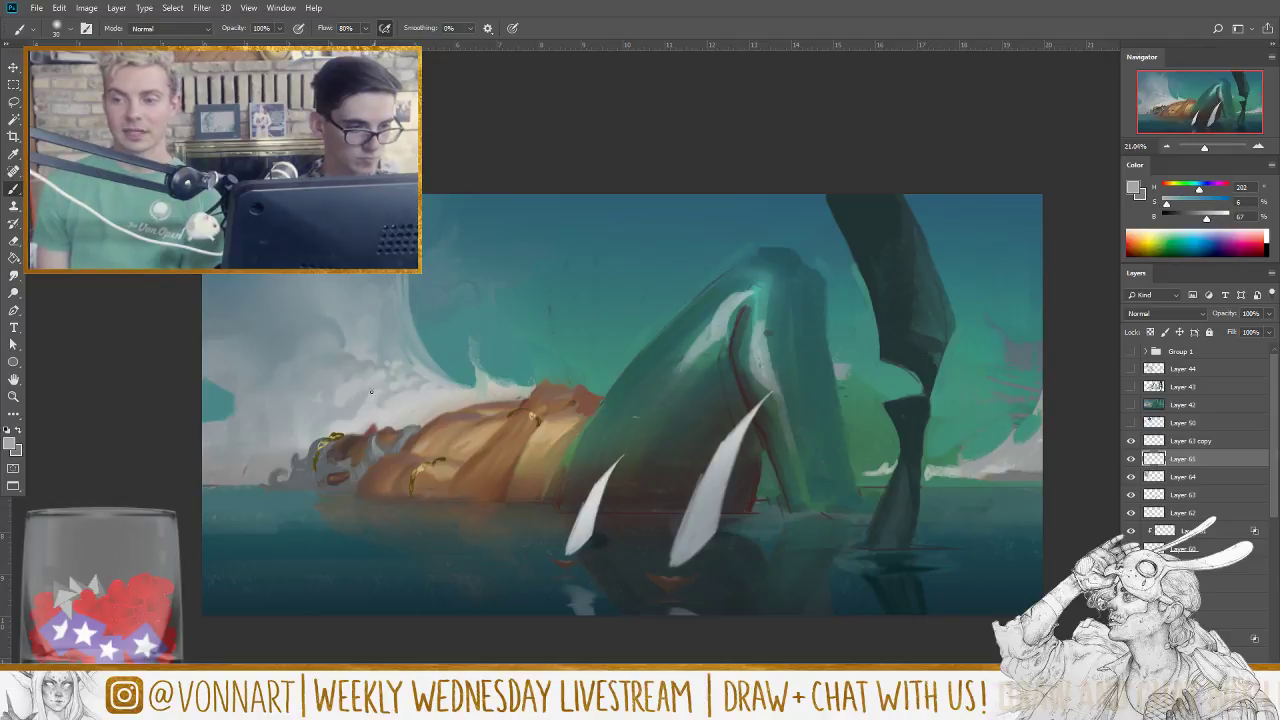
{"action": "left_click", "coordinate": [320, 420], "text": "alt"}
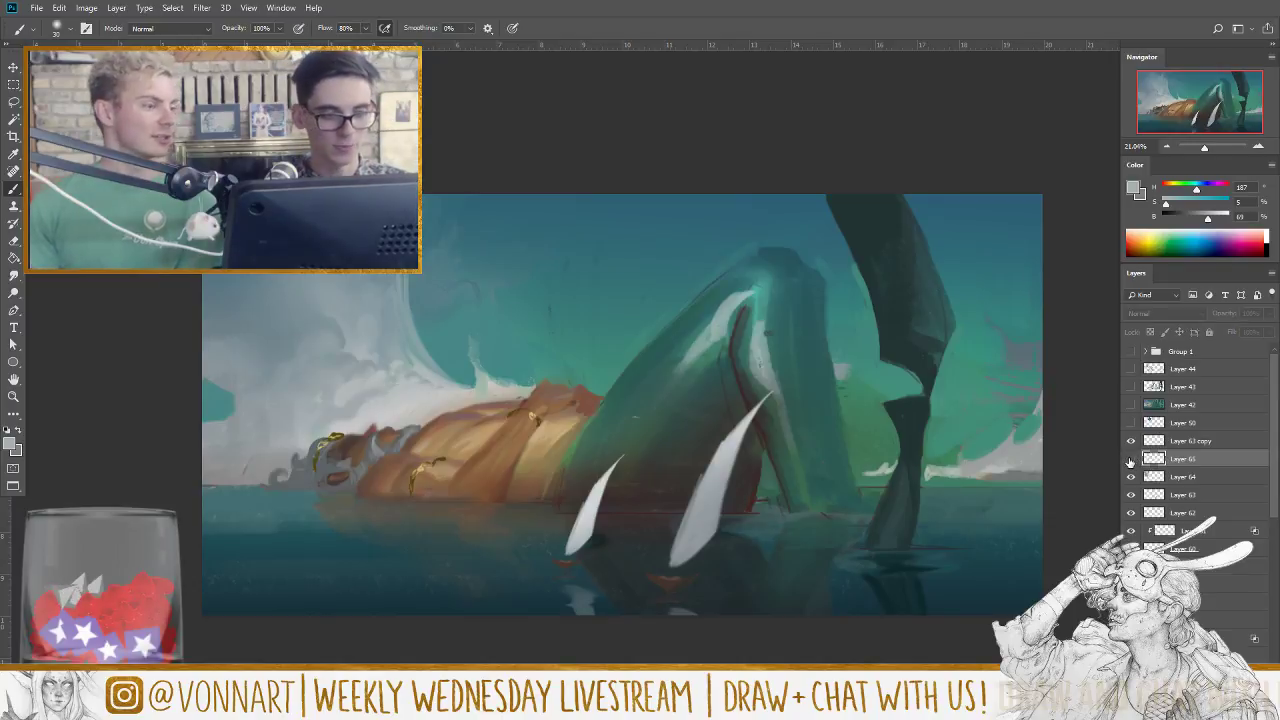
Step: Dab a light grey gull shape into the sky above the wreck
{"action": "left_click", "coordinate": [707, 508], "text": "alt"}
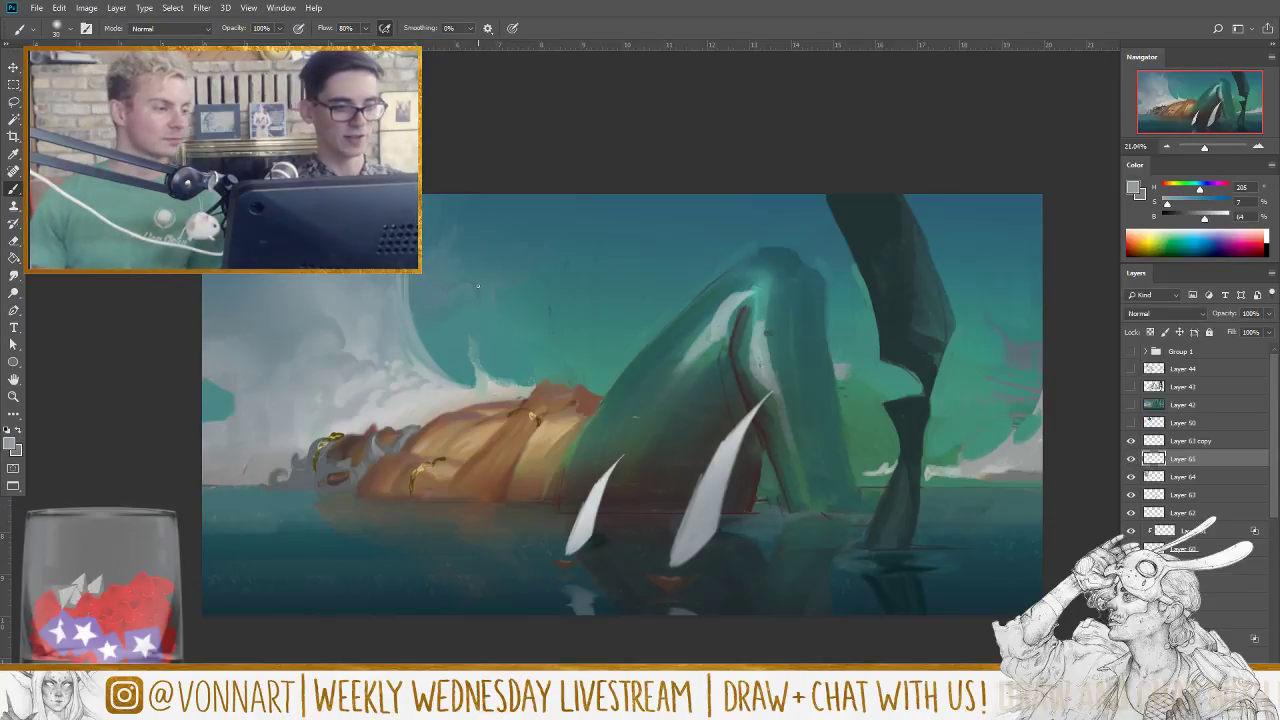
{"action": "left_click_drag", "start_coordinate": [481, 288], "coordinate": [500, 280]}
{"action": "left_click", "coordinate": [591, 509], "text": "alt"}
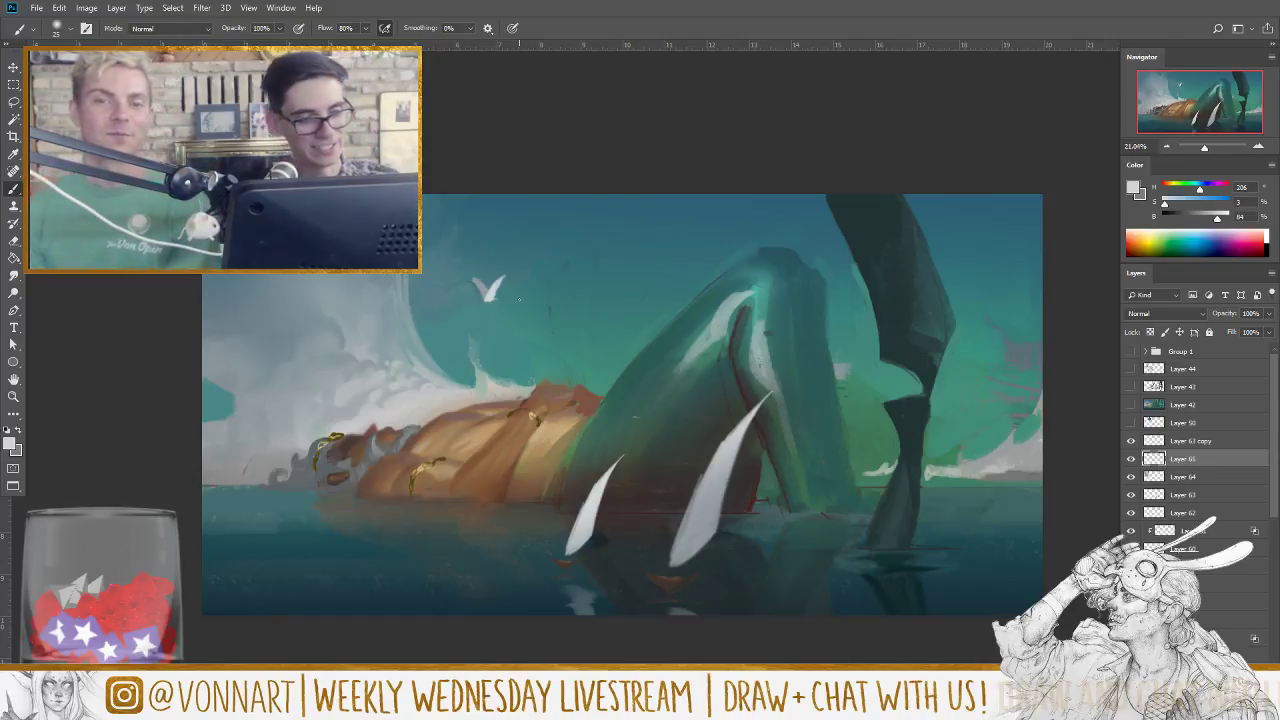
Step: Enlarge the brush and sample teal, then the deeper blue from the upper sky
{"action": "left_click", "coordinate": [480, 293], "text": "alt"}
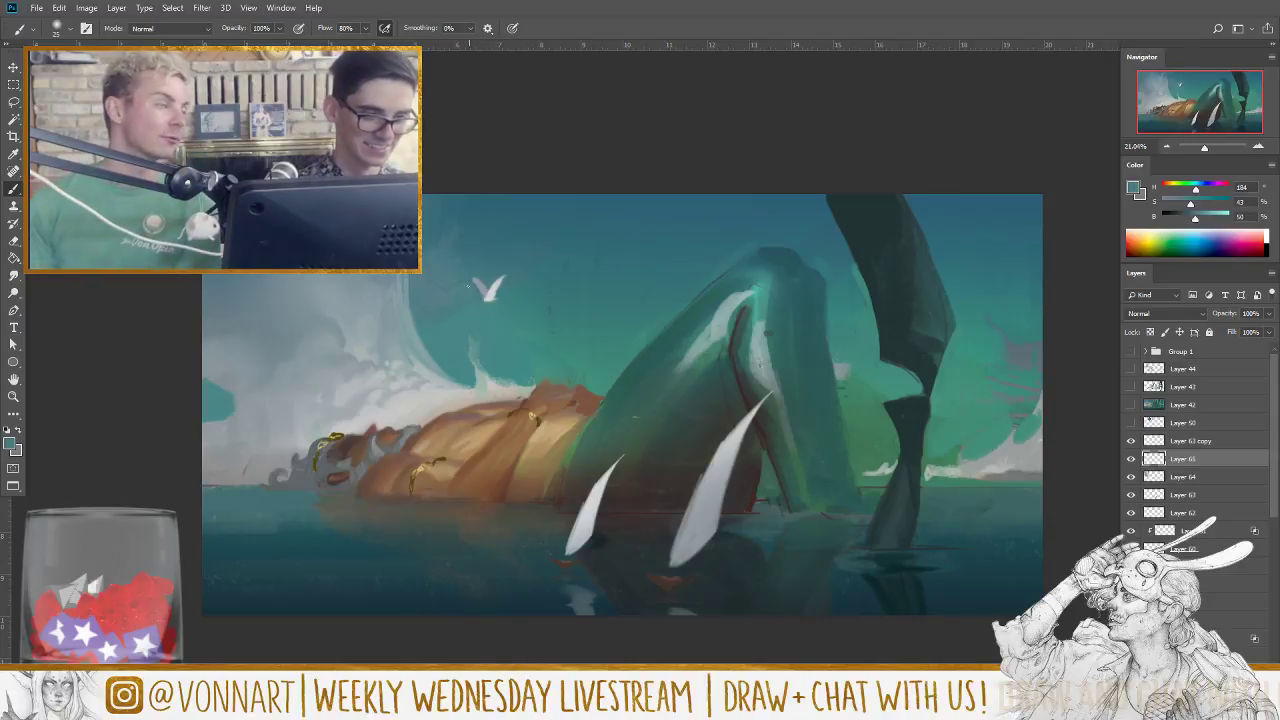
{"action": "left_click", "coordinate": [473, 264], "text": "alt"}
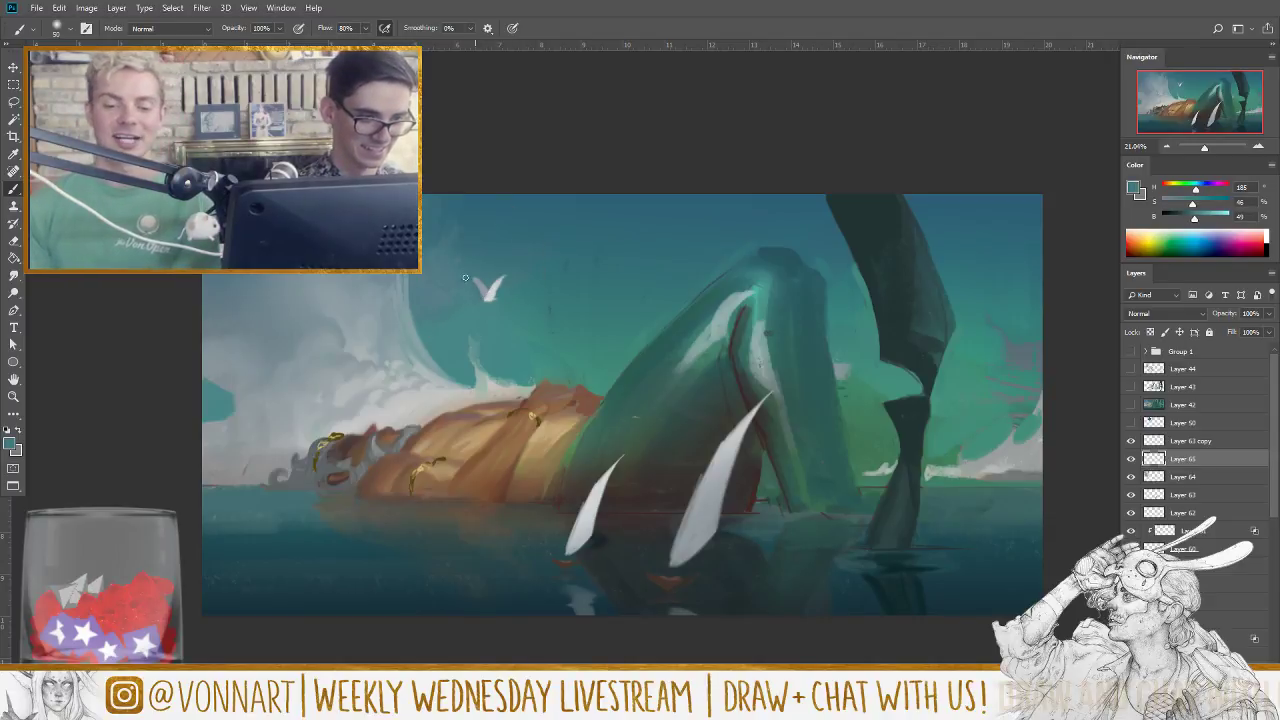
{"action": "left_click", "coordinate": [474, 305], "text": "alt"}
{"action": "key", "text": "bracketright"}
{"action": "key", "text": "bracketright"}
{"action": "key", "text": "bracketright"}
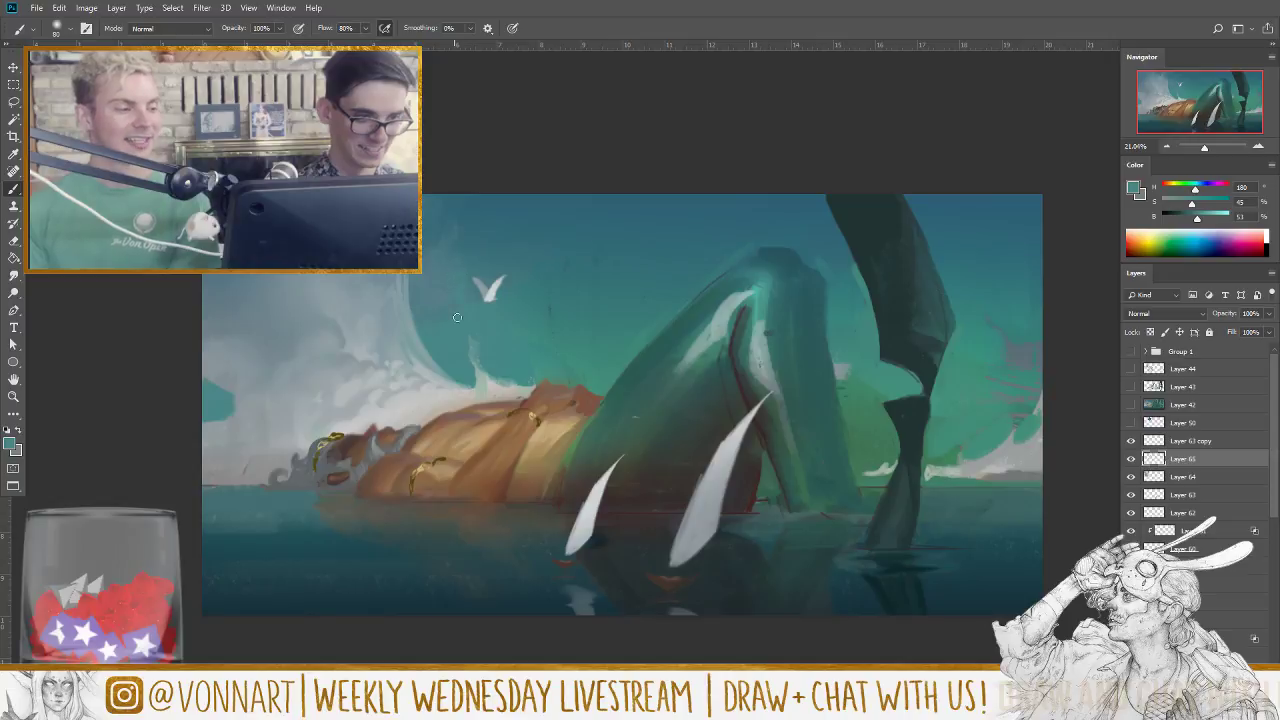
{"action": "left_click", "coordinate": [443, 286], "text": "alt"}
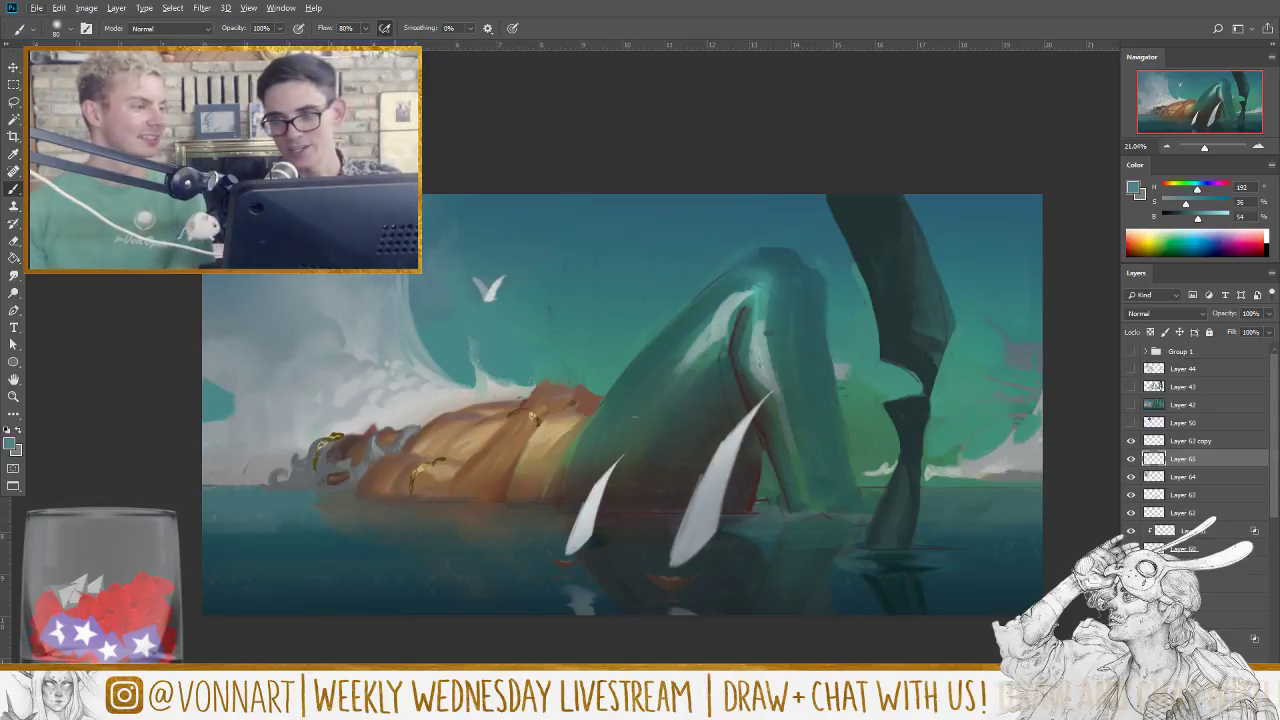
{"action": "left_click", "coordinate": [486, 201], "text": "alt"}
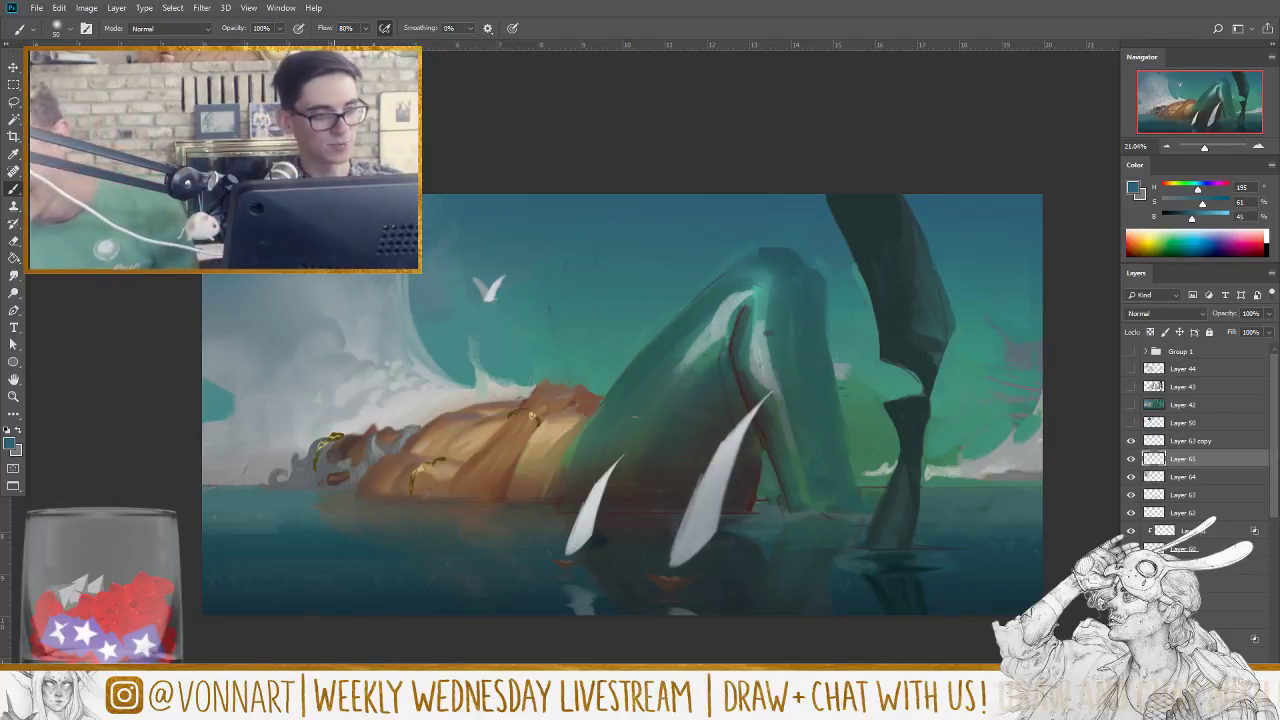
Step: Adjust the brush size and sample mist grey and teal tones near the right horizon
{"action": "key", "text": "bracketright"}
{"action": "key", "text": "bracketright"}
{"action": "key", "text": "bracketright"}
{"action": "key", "text": "bracketright"}
{"action": "key", "text": "bracketright"}
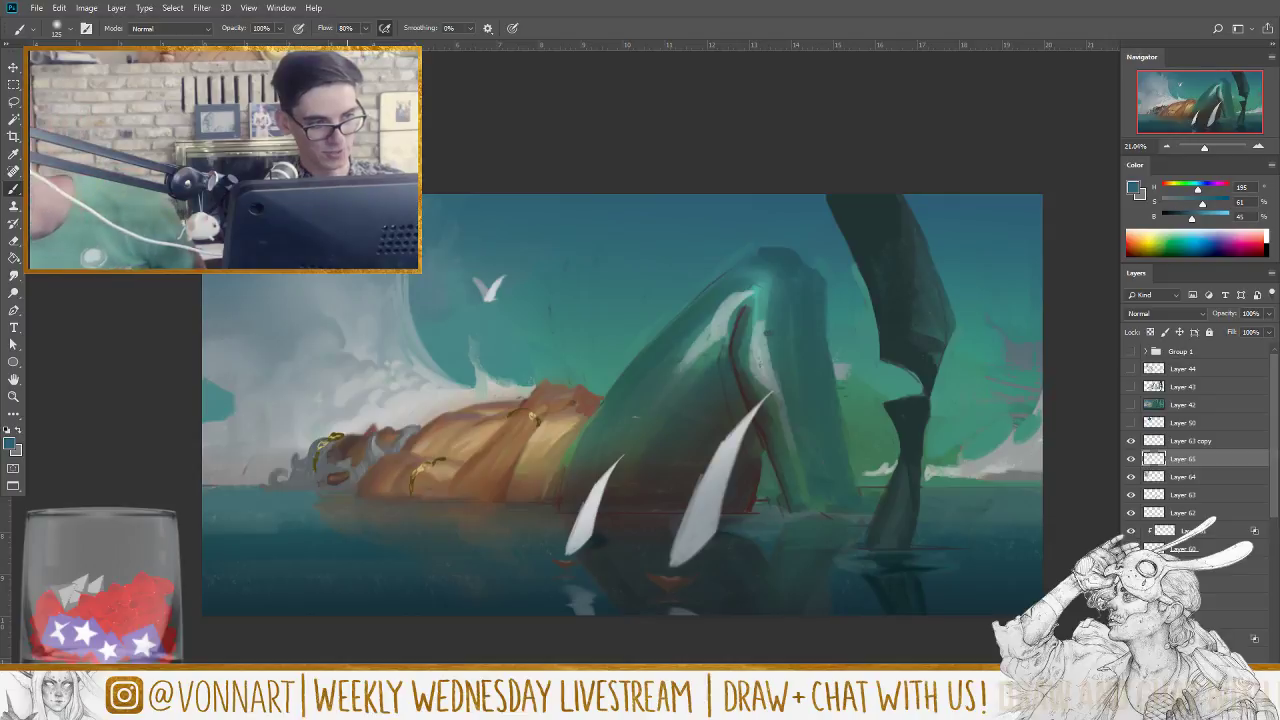
{"action": "key", "text": "bracketleft"}
{"action": "key", "text": "bracketleft"}
{"action": "key", "text": "bracketleft"}
{"action": "key", "text": "bracketleft"}
{"action": "key", "text": "bracketleft"}
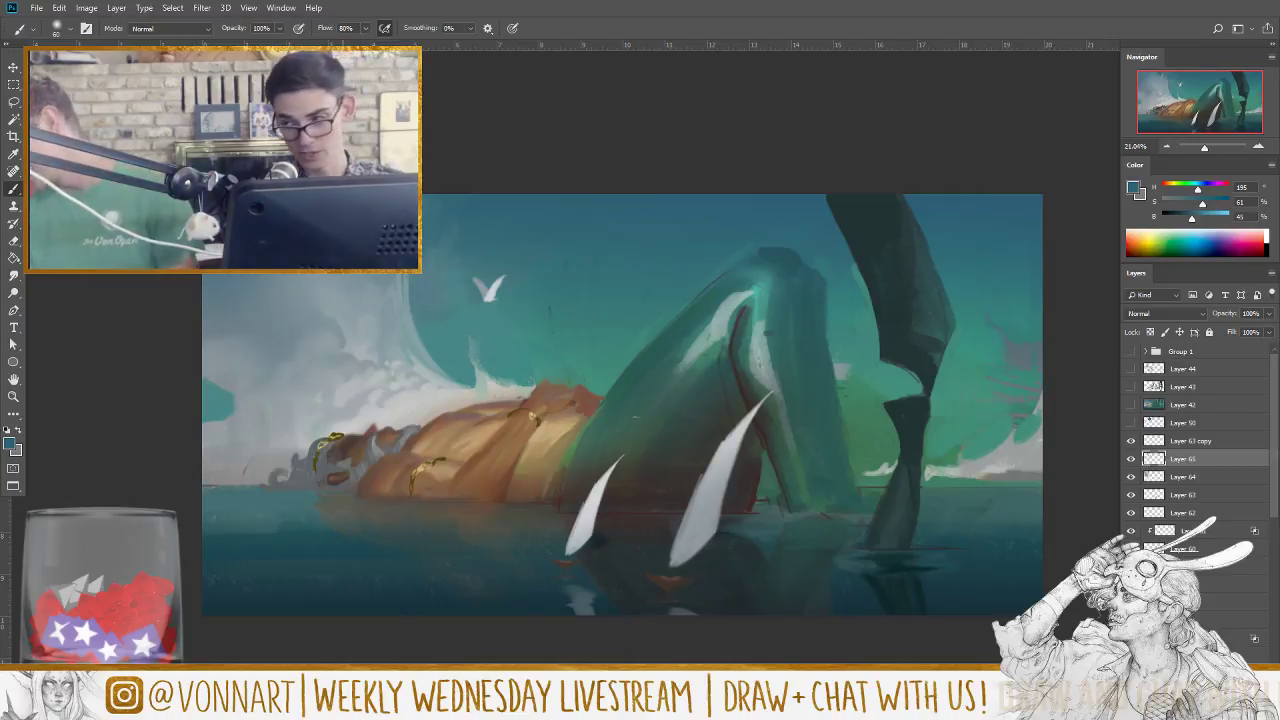
{"action": "key", "text": "bracketleft"}
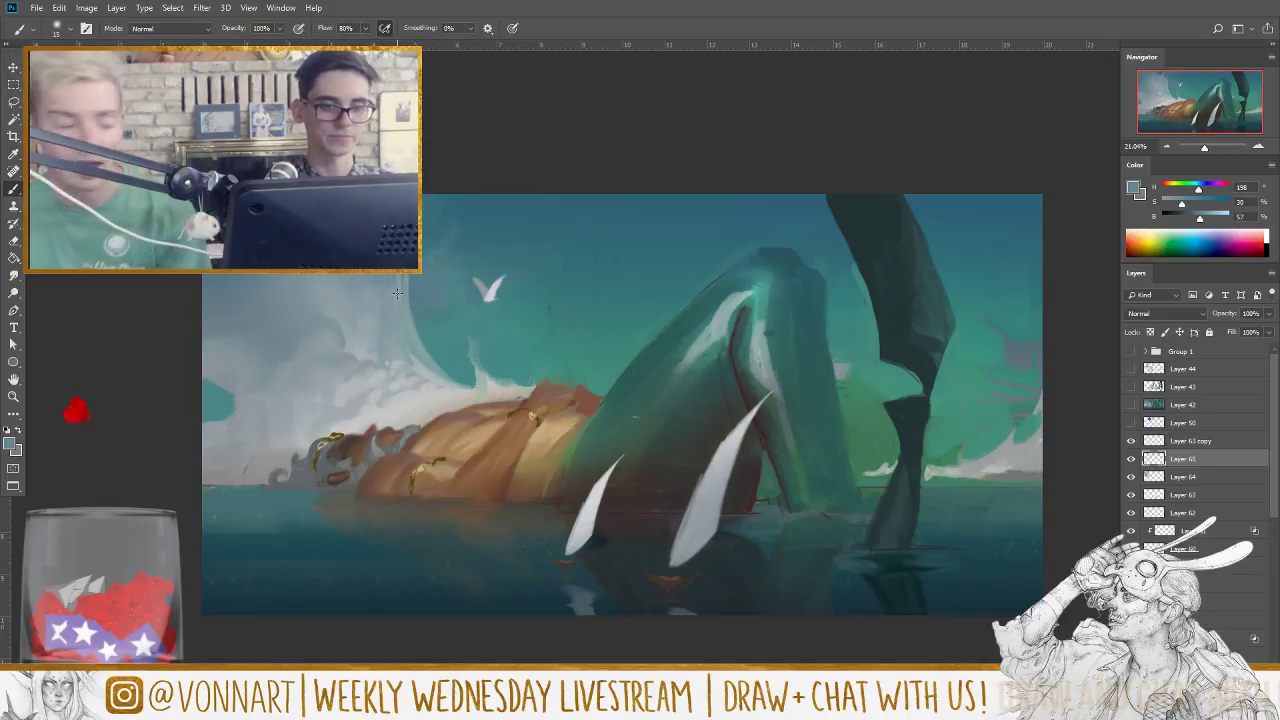
{"action": "left_click", "coordinate": [996, 468], "text": "alt"}
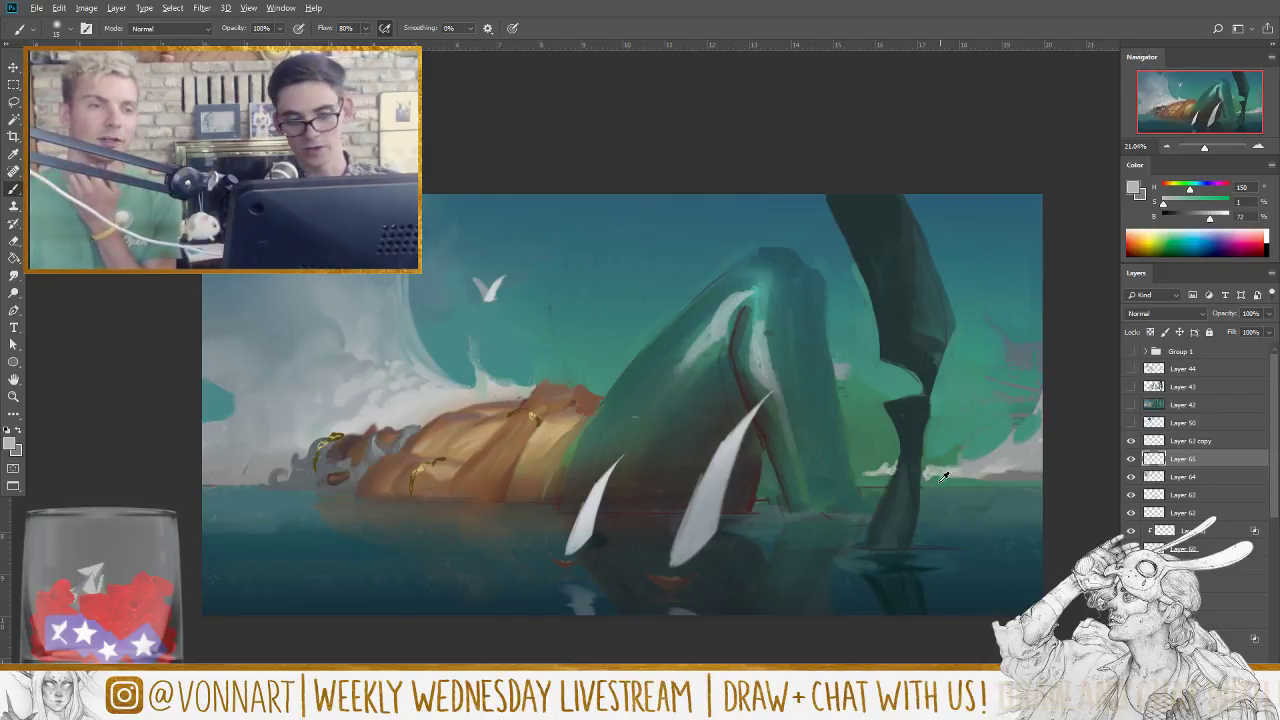
{"action": "left_click", "coordinate": [930, 481], "text": "alt"}
{"action": "left_click", "coordinate": [928, 476], "text": "alt"}
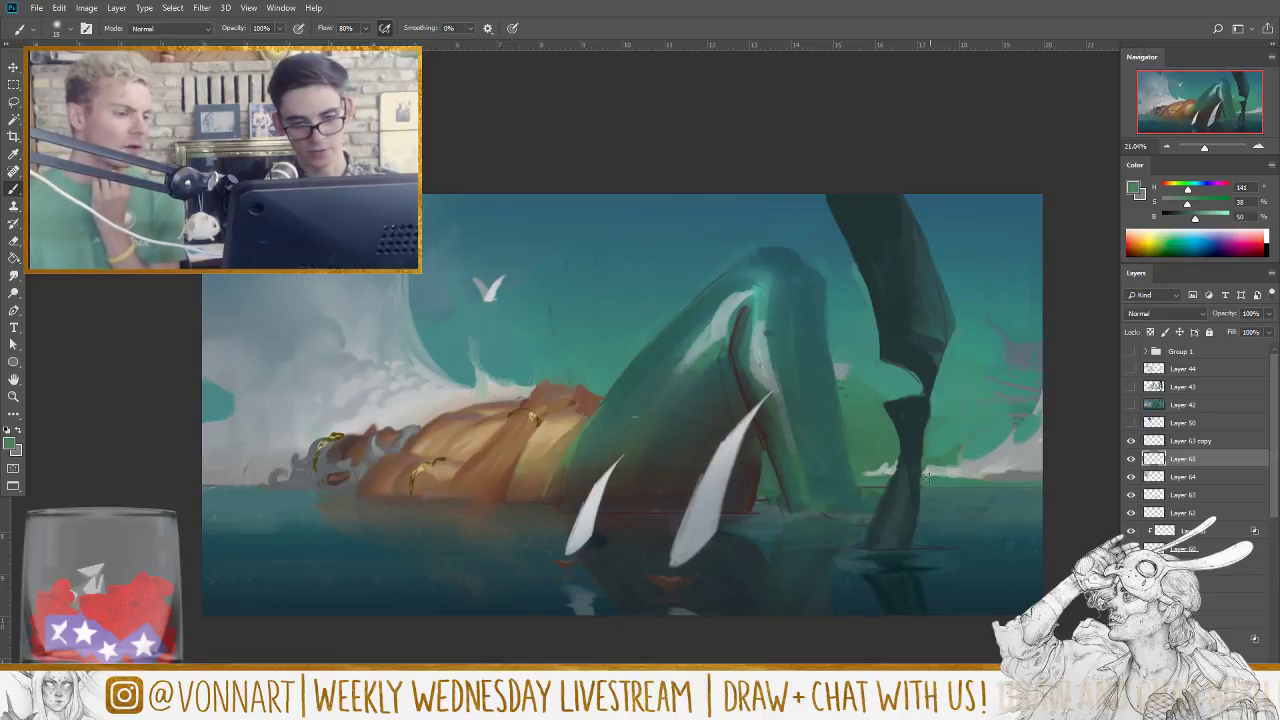
Step: Paint a light grey mist streak along the right horizon beside the creature
{"action": "left_click", "coordinate": [928, 478], "text": "alt"}
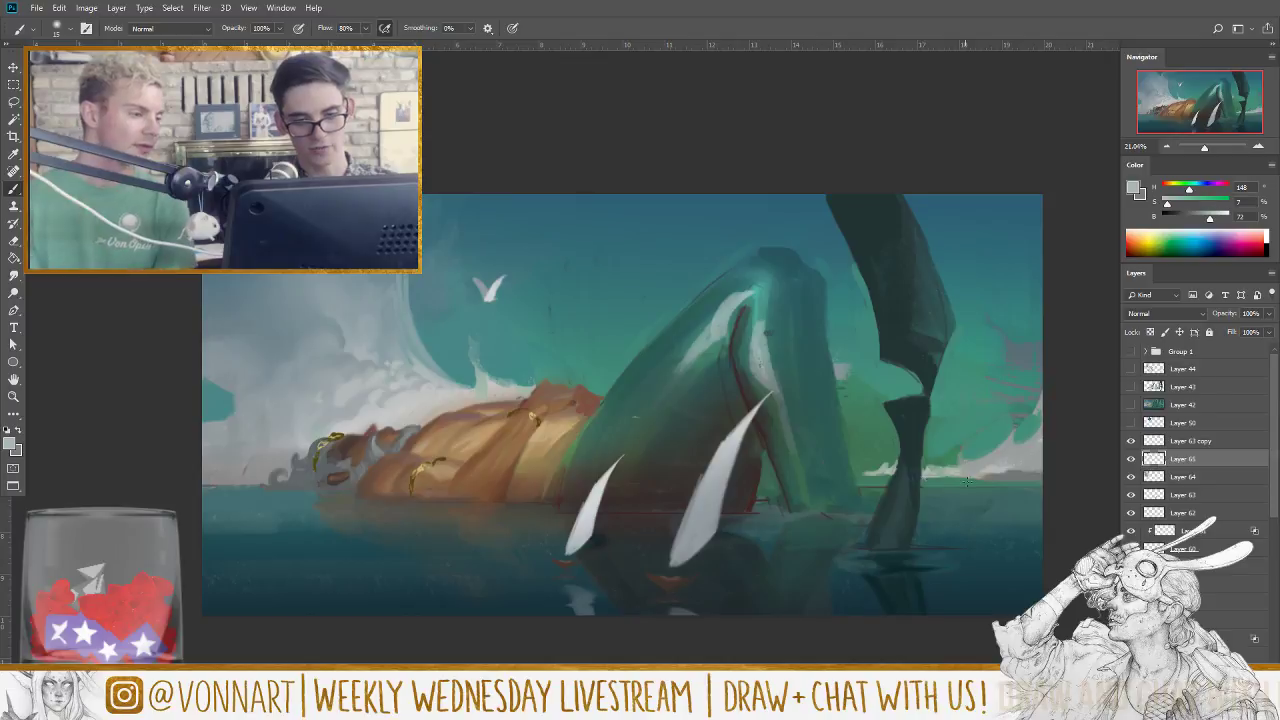
{"action": "left_click_drag", "start_coordinate": [930, 480], "coordinate": [1006, 476]}
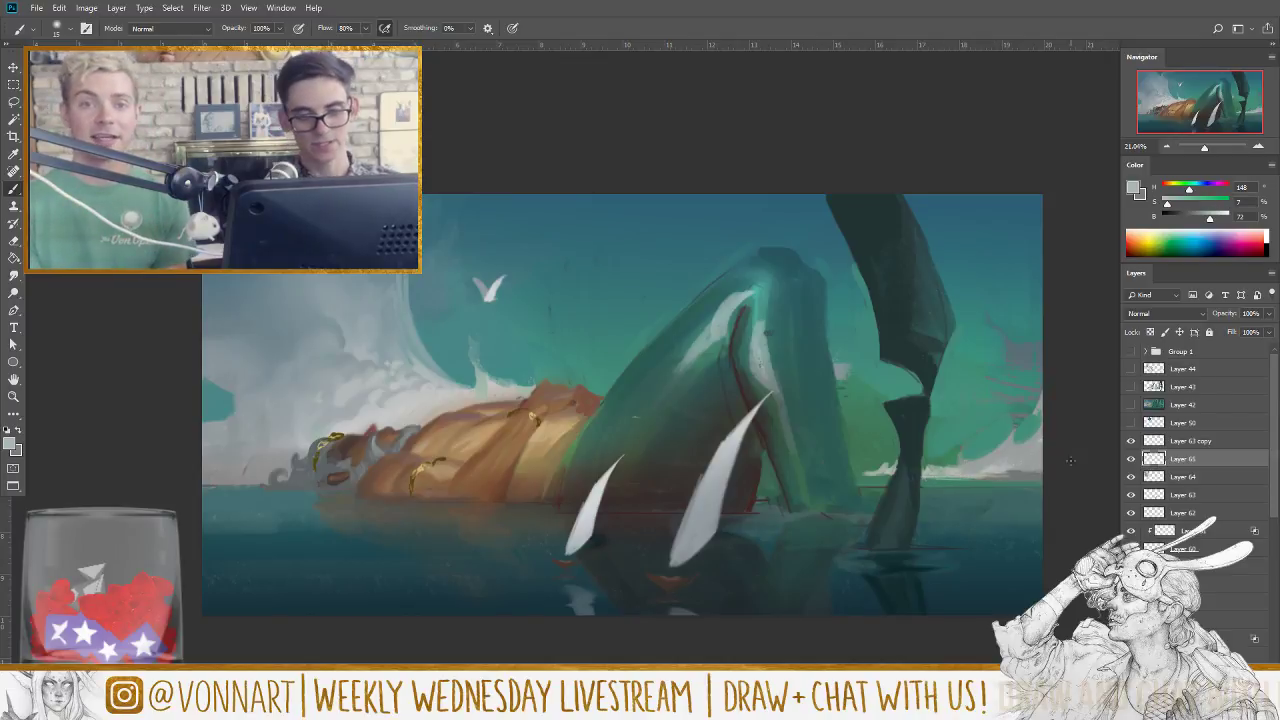
{"action": "left_click", "coordinate": [880, 470], "text": "alt"}
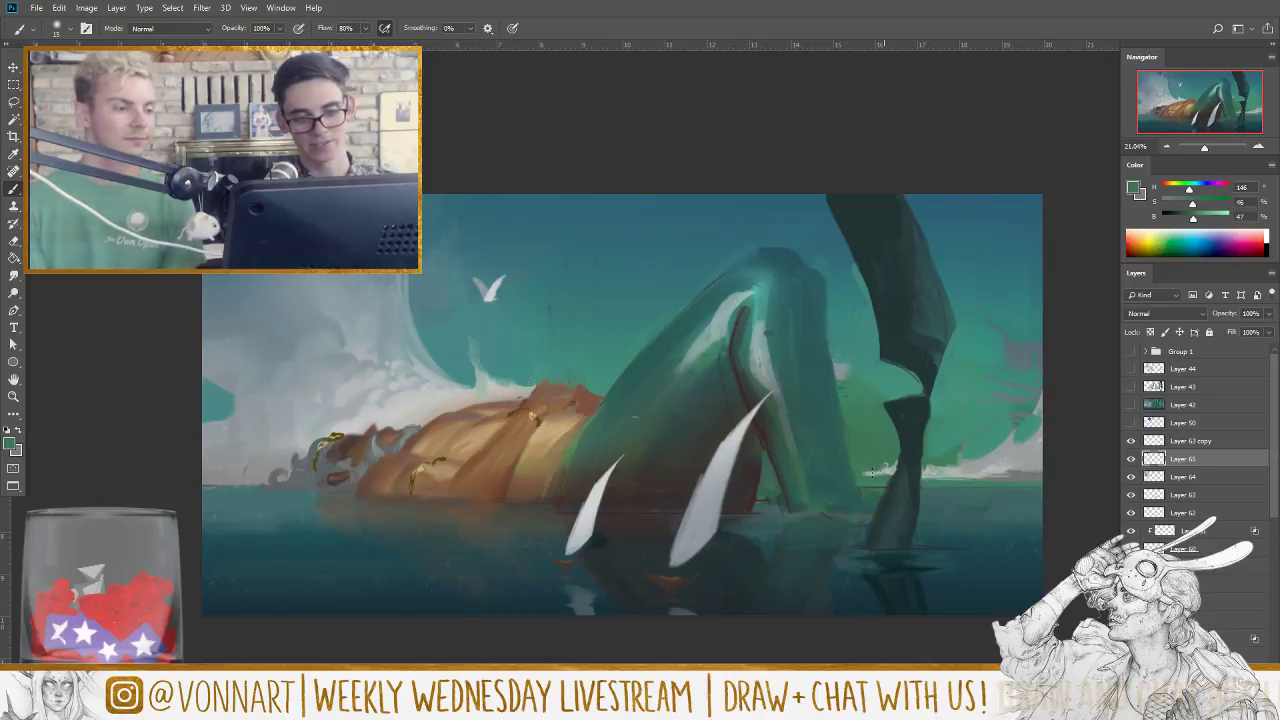
{"action": "left_click_drag", "start_coordinate": [871, 469], "coordinate": [866, 473]}
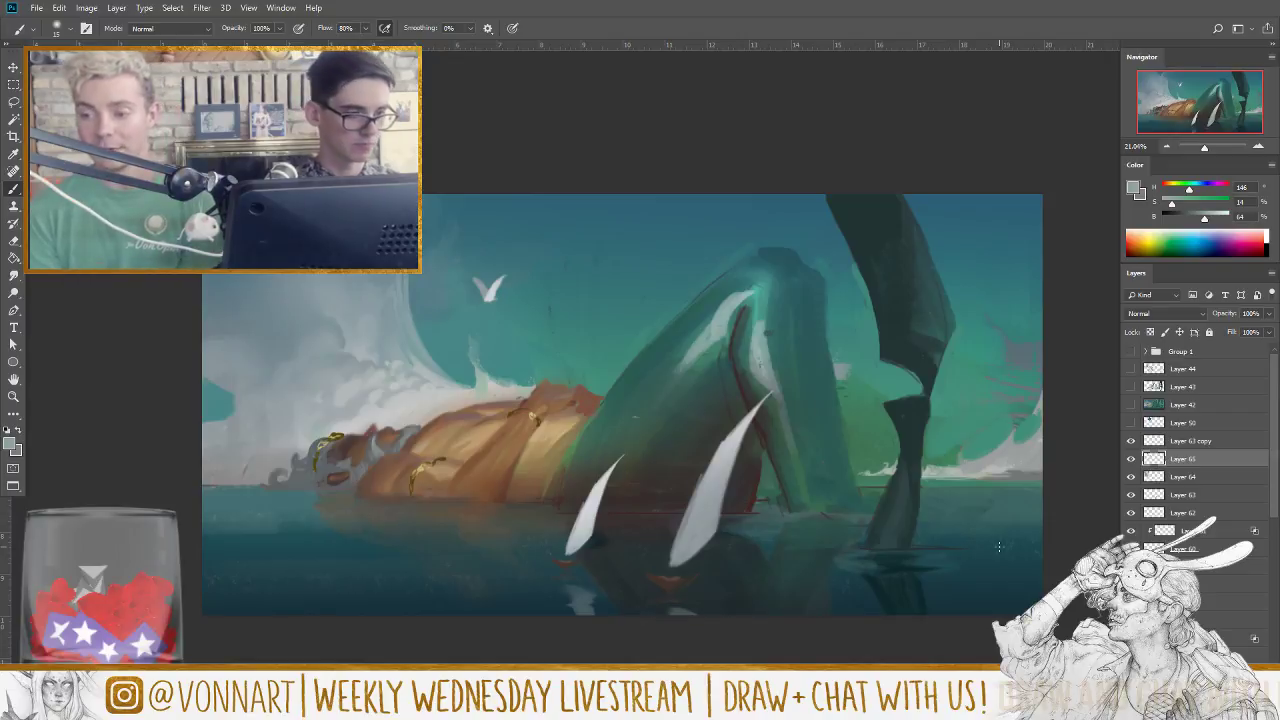
{"action": "left_click", "coordinate": [493, 289], "text": "alt"}
{"action": "left_click_drag", "start_coordinate": [459, 257], "coordinate": [455, 256]}
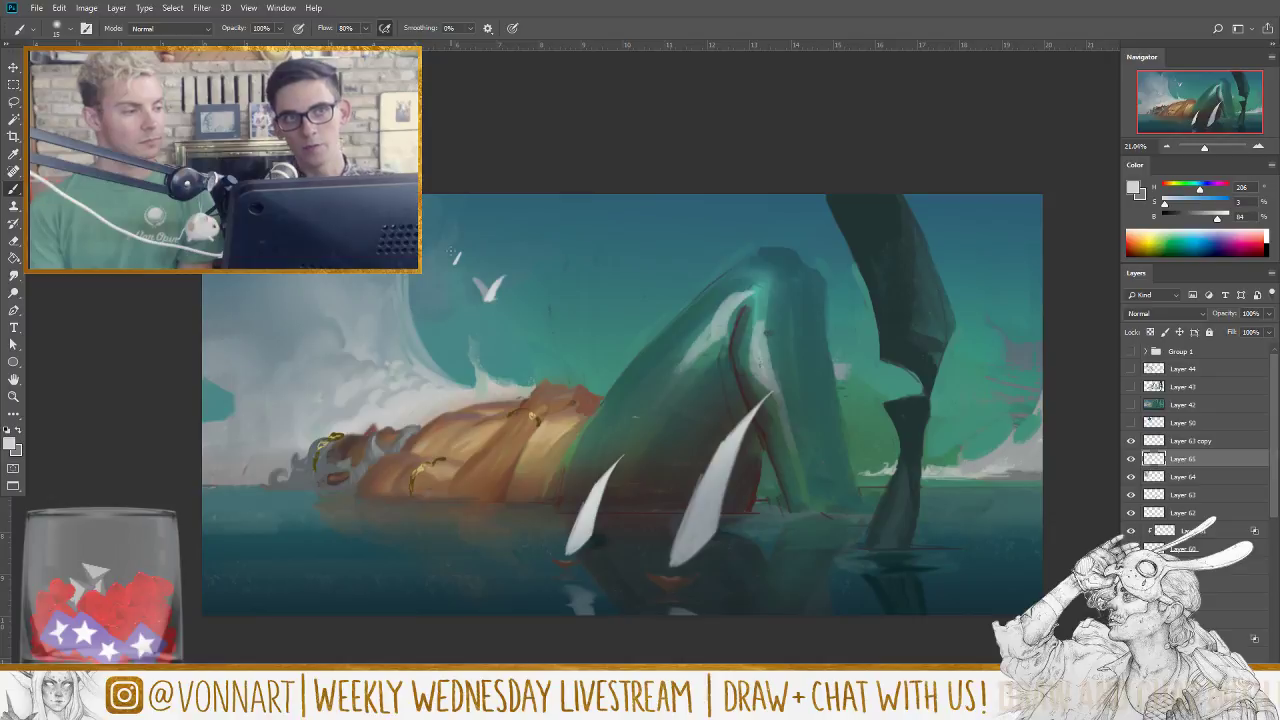
Step: Zoom in on the whale's body and sample a darker teal from it
{"action": "key", "text": "z"}
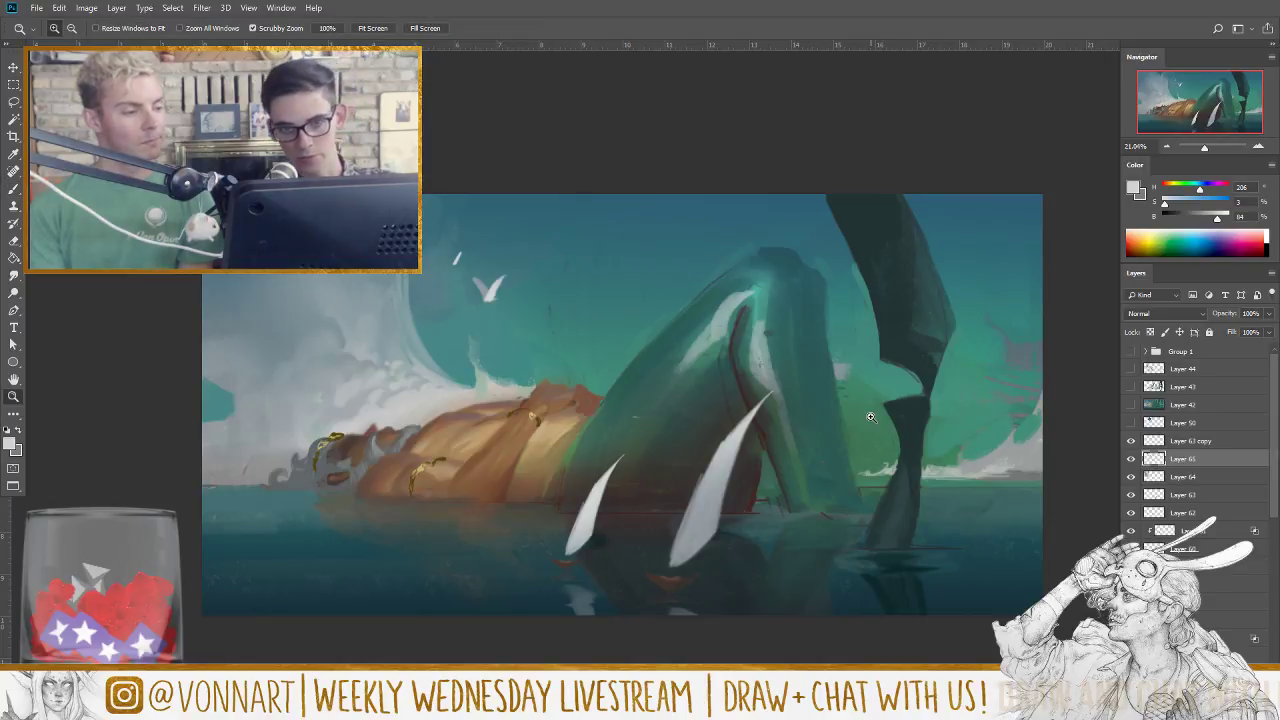
{"action": "left_click_drag", "start_coordinate": [848, 330], "coordinate": [895, 335]}
{"action": "key", "text": "b"}
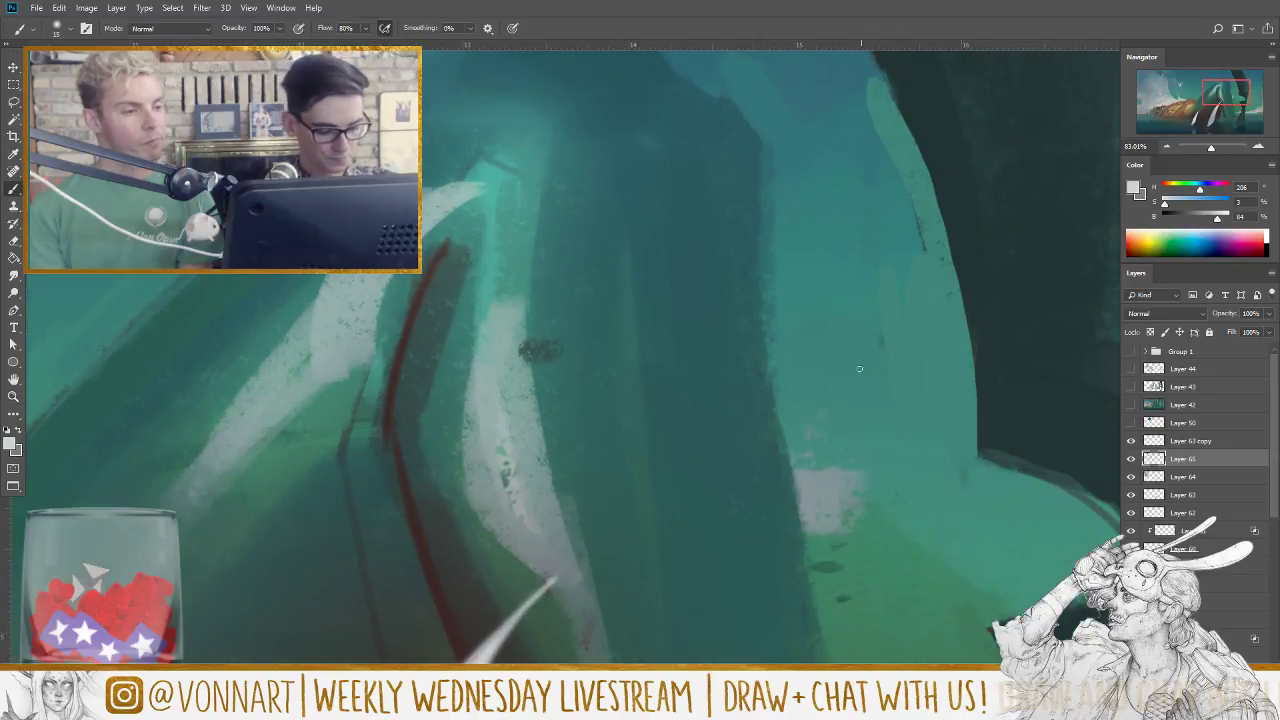
{"action": "left_click", "coordinate": [794, 302], "text": "alt"}
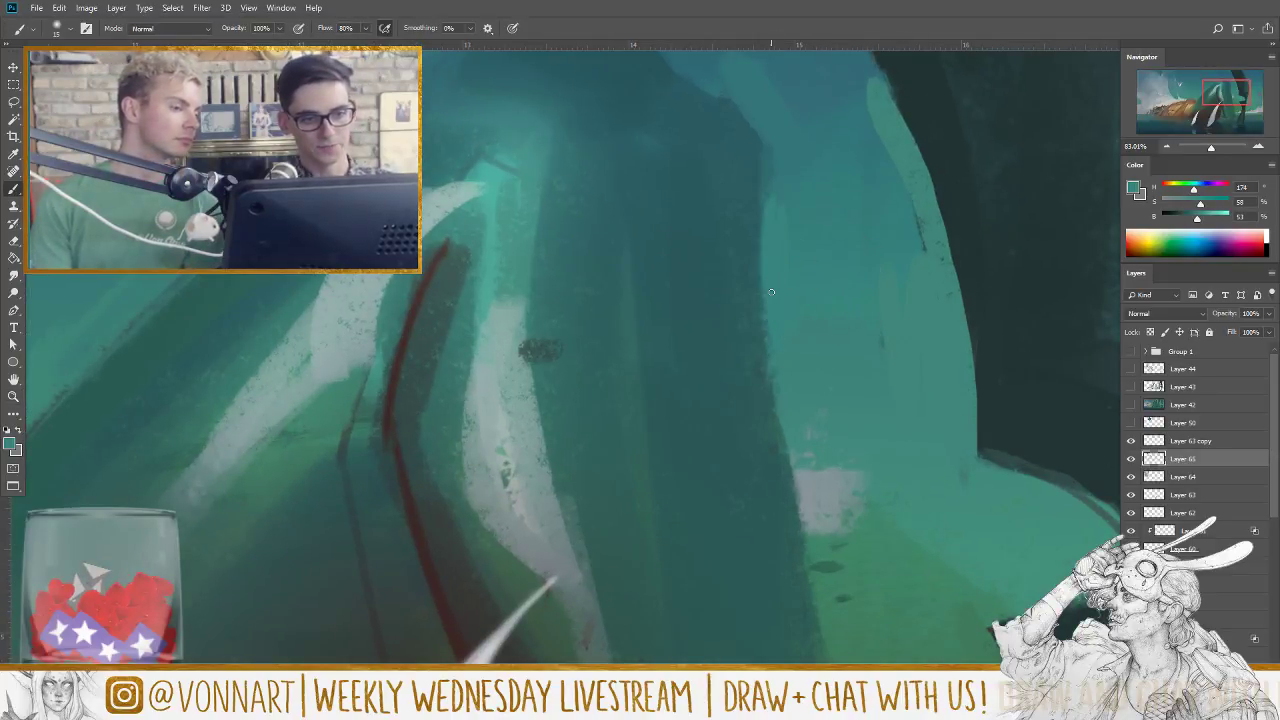
{"action": "left_click", "coordinate": [740, 309], "text": "alt"}
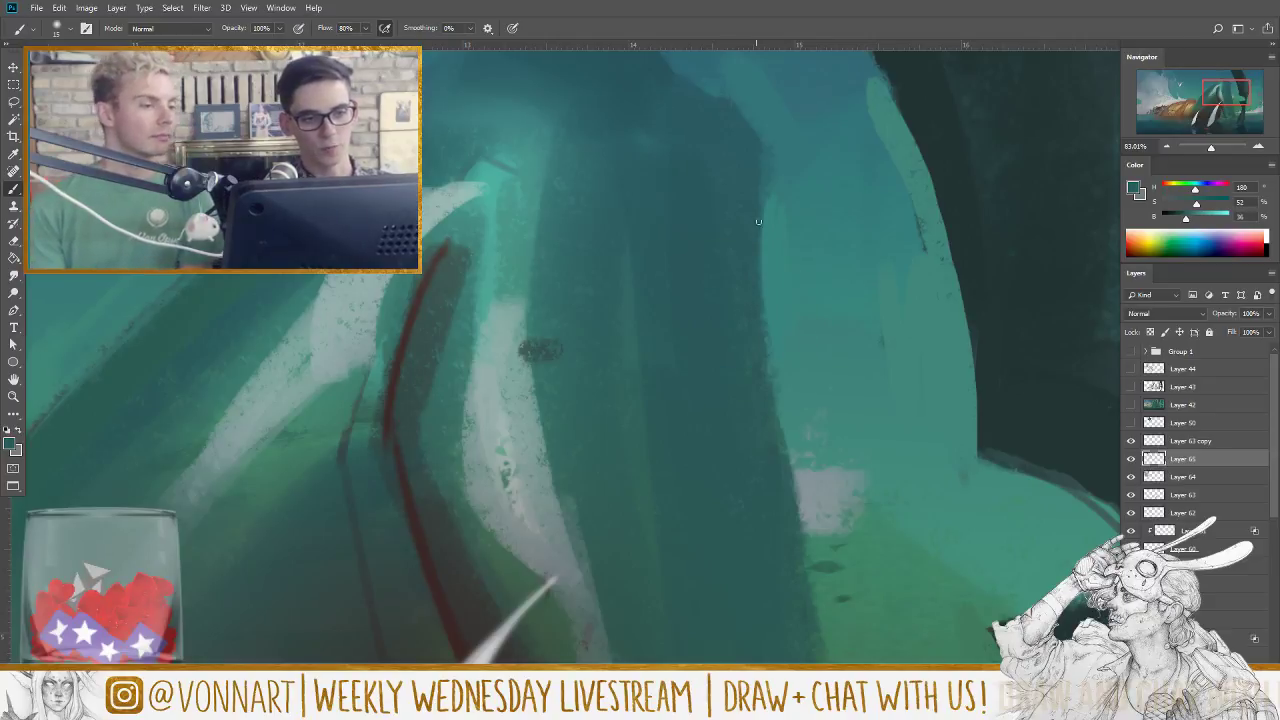
Step: Undo the stray white stroke and paint teal over the top of the whale's red line
{"action": "key", "text": "z"}
{"action": "scroll", "coordinate": [843, 605], "scroll_direction": "down", "scroll_amount": 5}
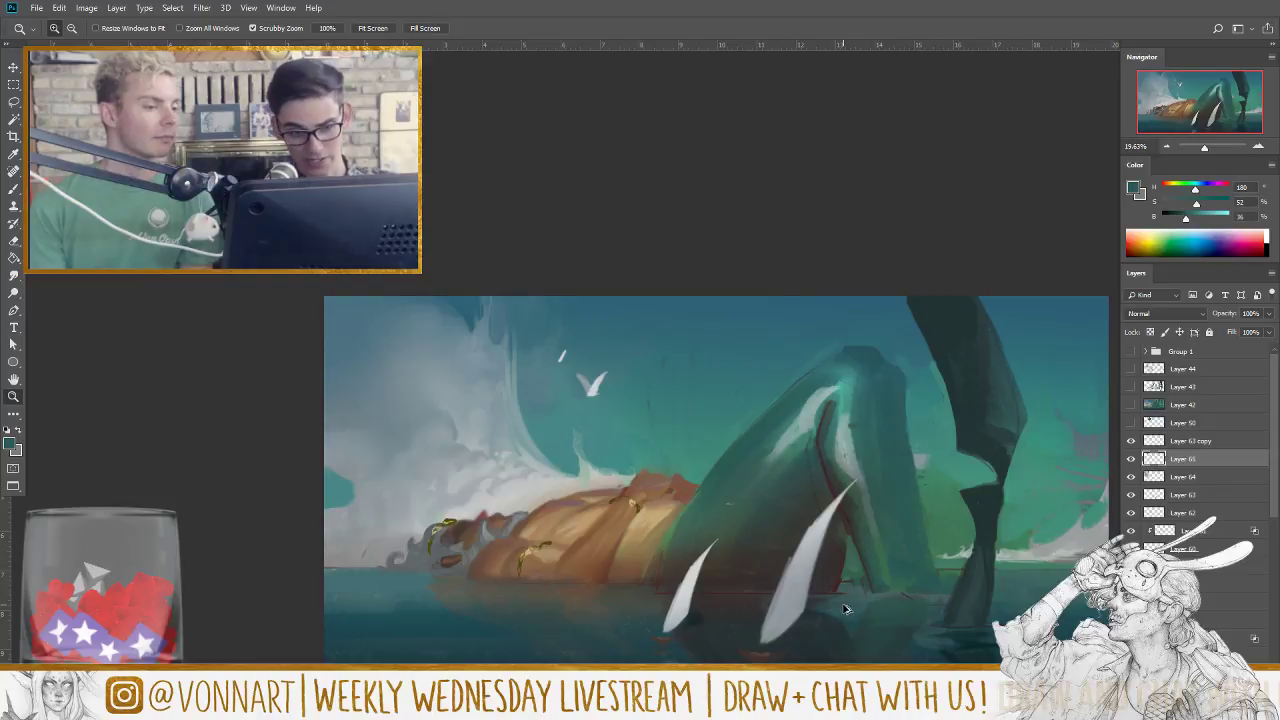
{"action": "key", "text": "ctrl+z"}
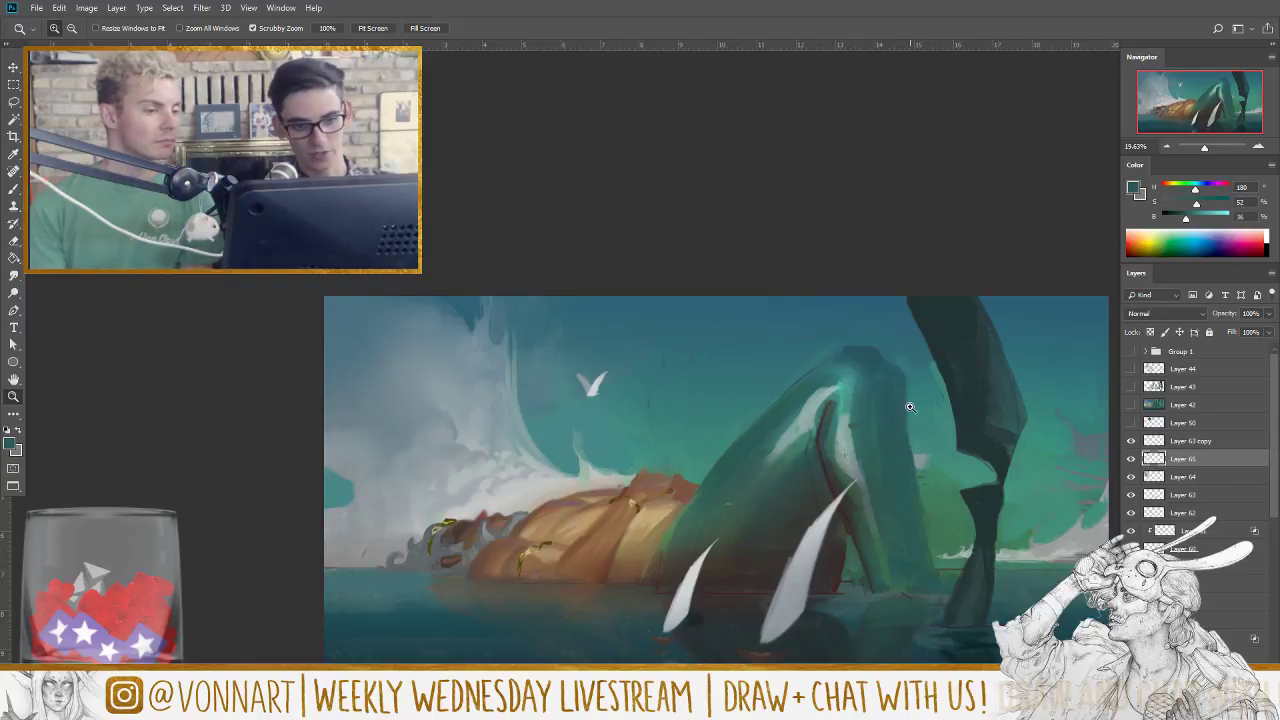
{"action": "scroll", "coordinate": [821, 410], "scroll_direction": "up", "scroll_amount": 3}
{"action": "key", "text": "b"}
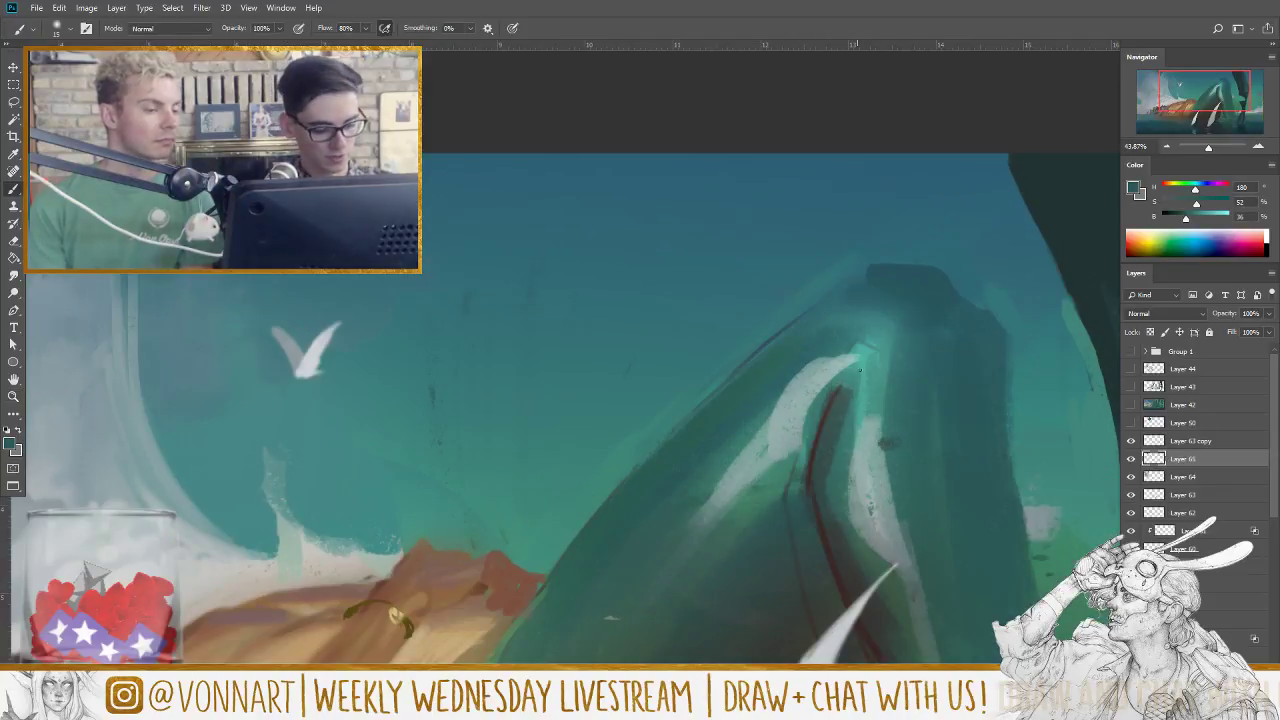
{"action": "left_click", "coordinate": [832, 400], "text": "alt"}
{"action": "left_click_drag", "start_coordinate": [838, 388], "coordinate": [818, 440]}
Step: Zoom in on the orange shipwreck hull to check the result
{"action": "key", "text": "z"}
{"action": "scroll", "coordinate": [950, 520], "scroll_direction": "down", "scroll_amount": 5}
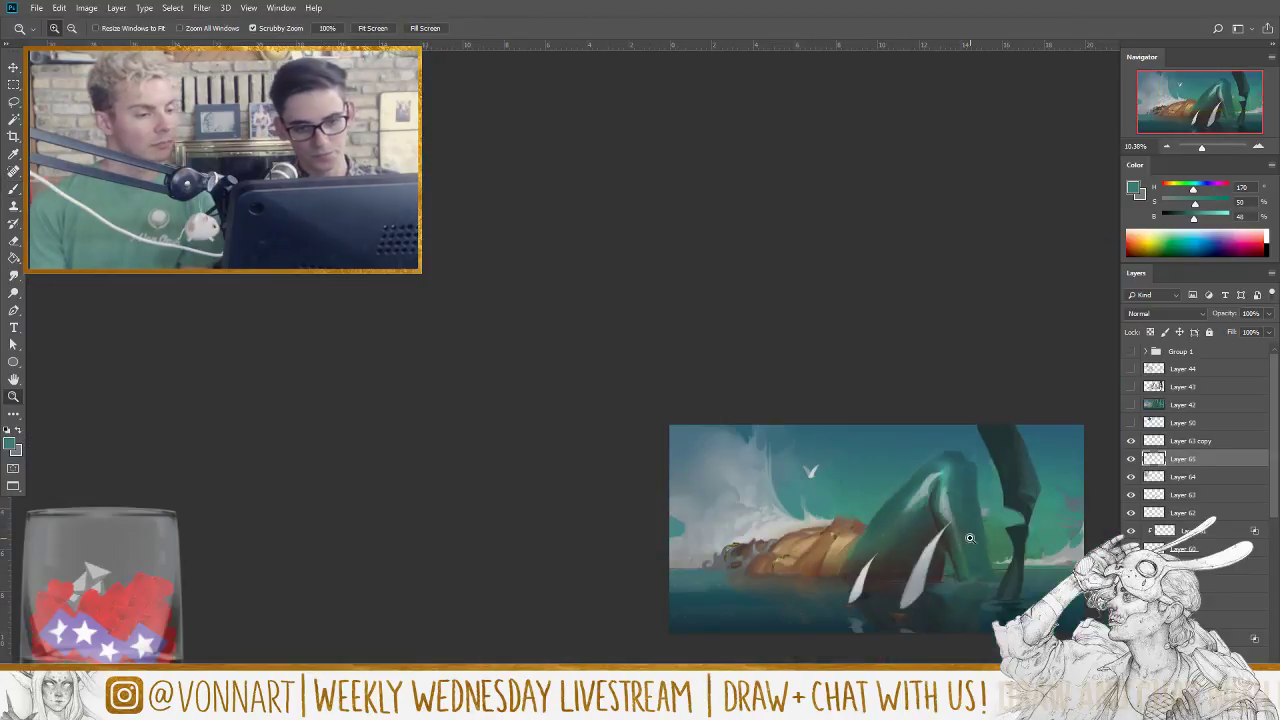
{"action": "scroll", "coordinate": [960, 530], "scroll_direction": "up", "scroll_amount": 6}
{"action": "left_click_drag", "start_coordinate": [716, 599], "coordinate": [966, 451]}
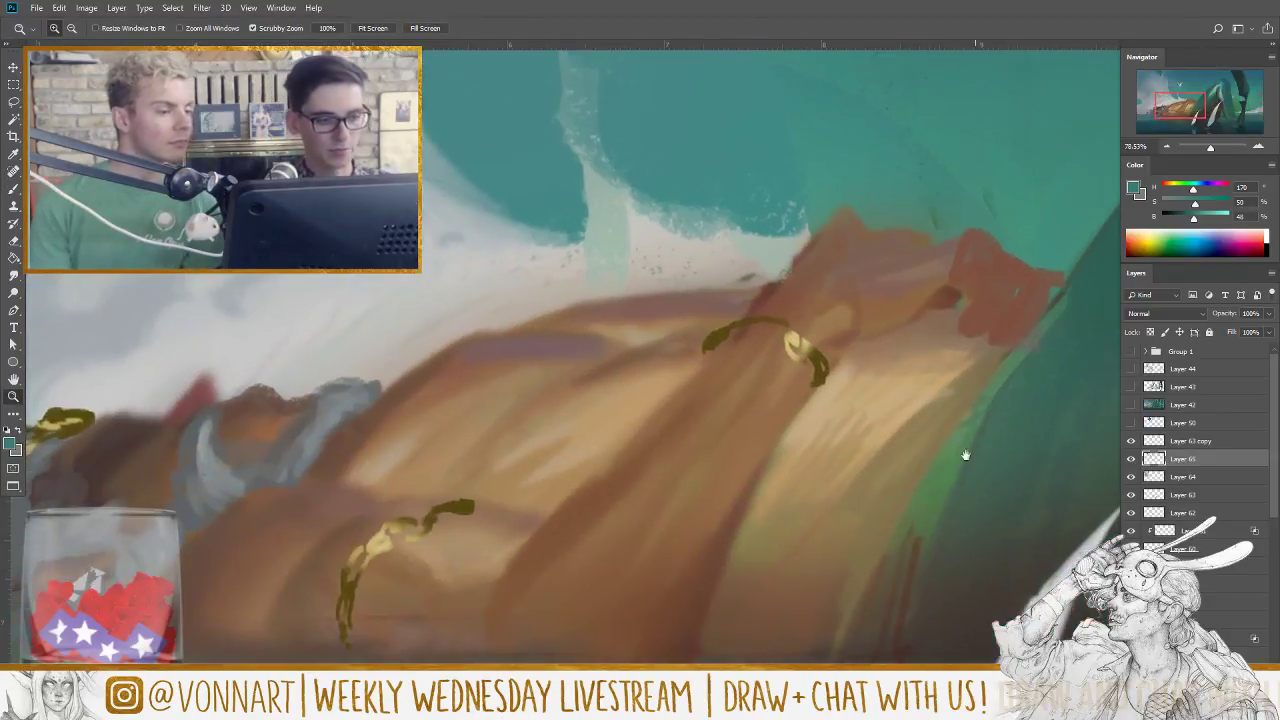
{"action": "scroll", "coordinate": [815, 466], "scroll_direction": "down", "scroll_amount": 3}
{"action": "scroll", "coordinate": [815, 466], "scroll_direction": "up", "scroll_amount": 3}
{"action": "scroll", "coordinate": [785, 625], "scroll_direction": "down", "scroll_amount": 8}
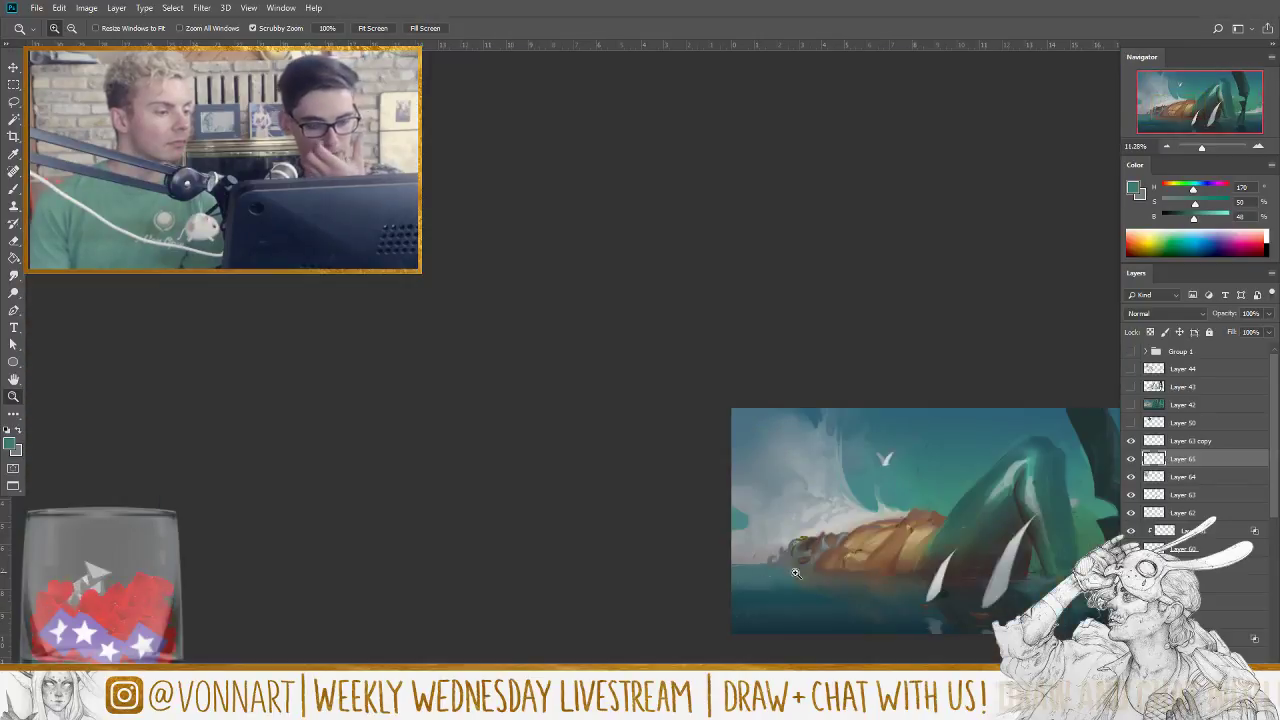
{"action": "scroll", "coordinate": [692, 577], "scroll_direction": "up", "scroll_amount": 1}
{"action": "key", "text": "ctrl+r"}
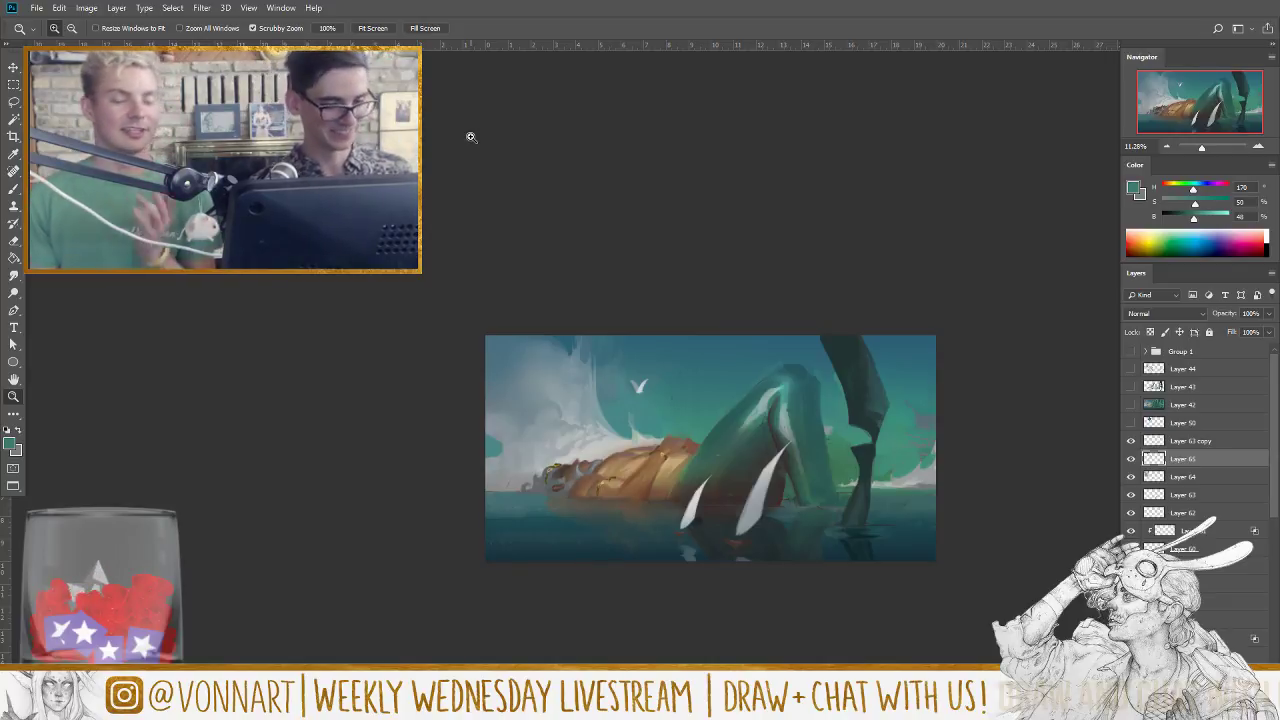
Step: Select Layer 63 copy and make the clouds and seagull visible again
{"action": "scroll", "coordinate": [843, 571], "scroll_direction": "down", "scroll_amount": 3}
{"action": "left_click_drag", "start_coordinate": [857, 620], "coordinate": [729, 543]}
{"action": "scroll", "coordinate": [729, 543], "scroll_direction": "up", "scroll_amount": 5}
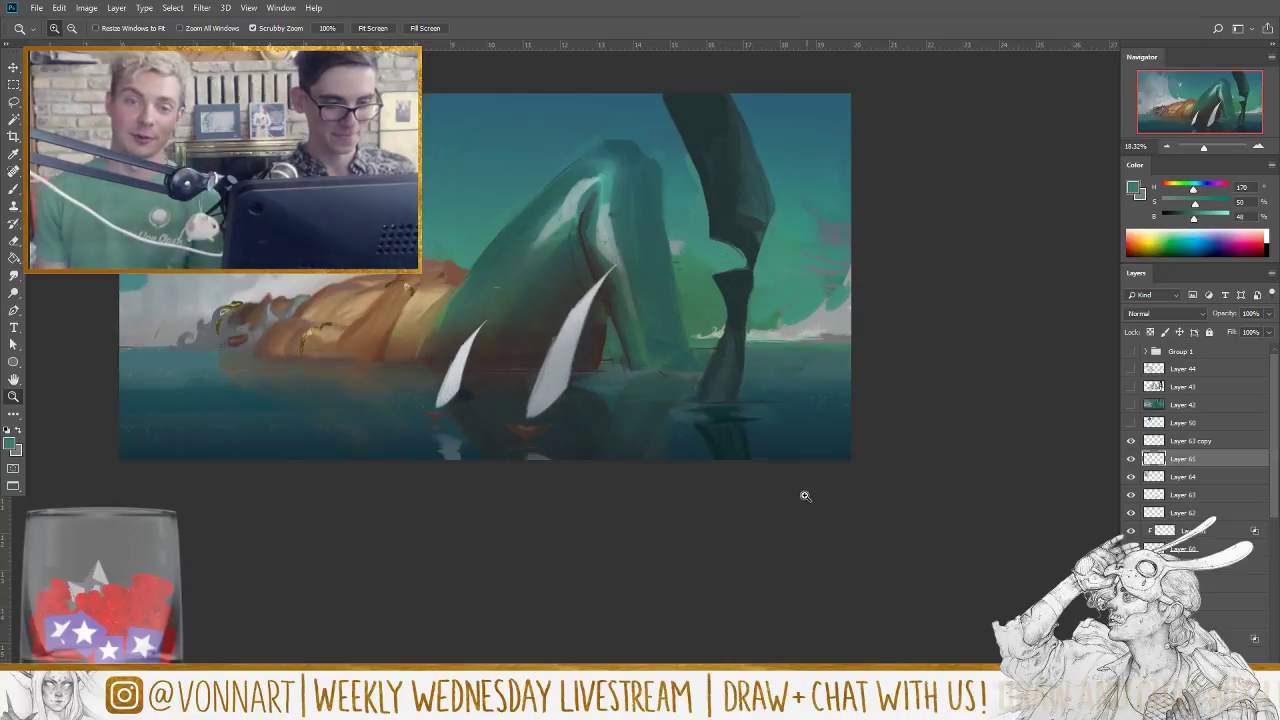
{"action": "left_click", "coordinate": [1185, 443]}
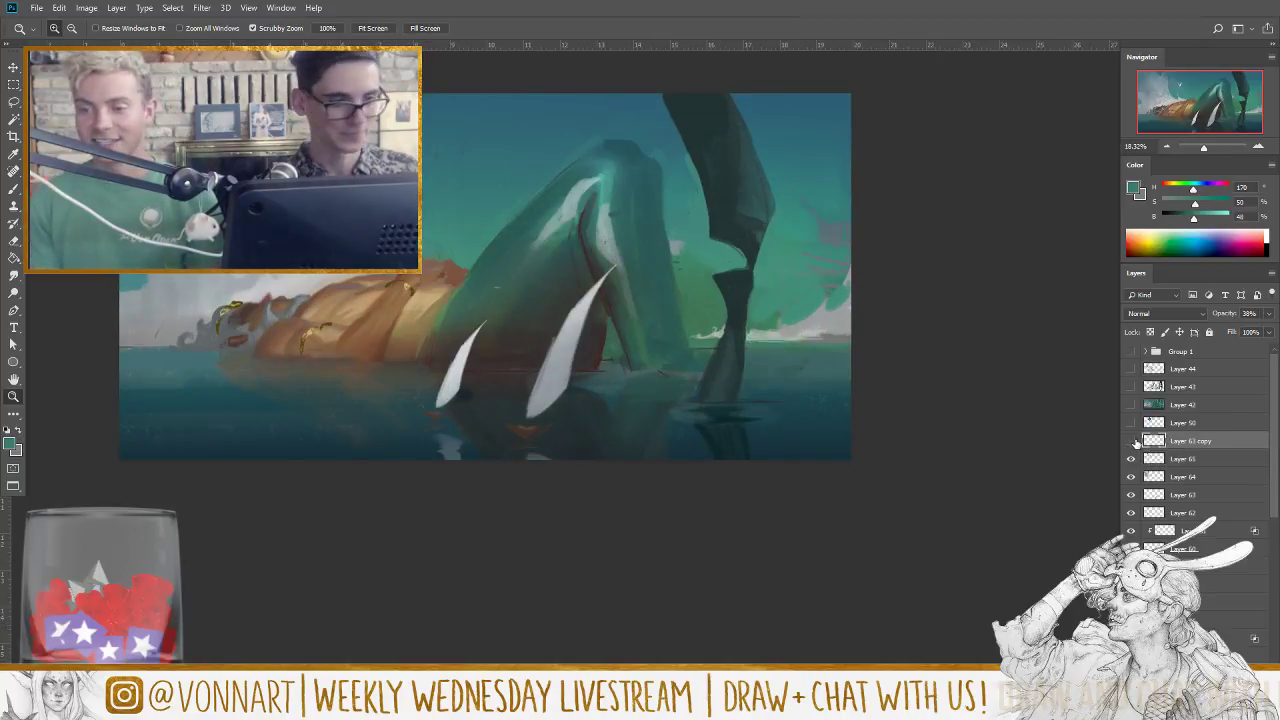
{"action": "left_click", "coordinate": [1131, 441]}
Step: Create Layer 66 and sample the seagull's light grey and a darker grey-blue
{"action": "key", "text": "ctrl+r"}
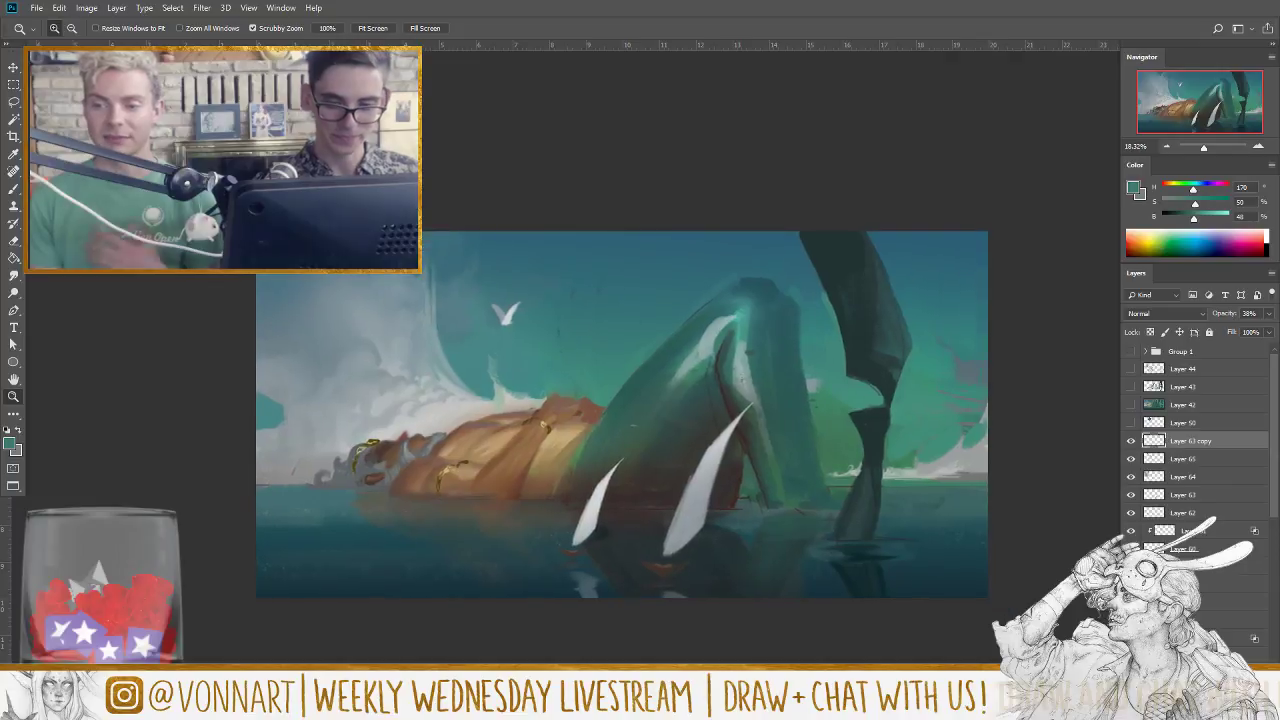
{"action": "key", "text": "ctrl+shift+alt+n"}
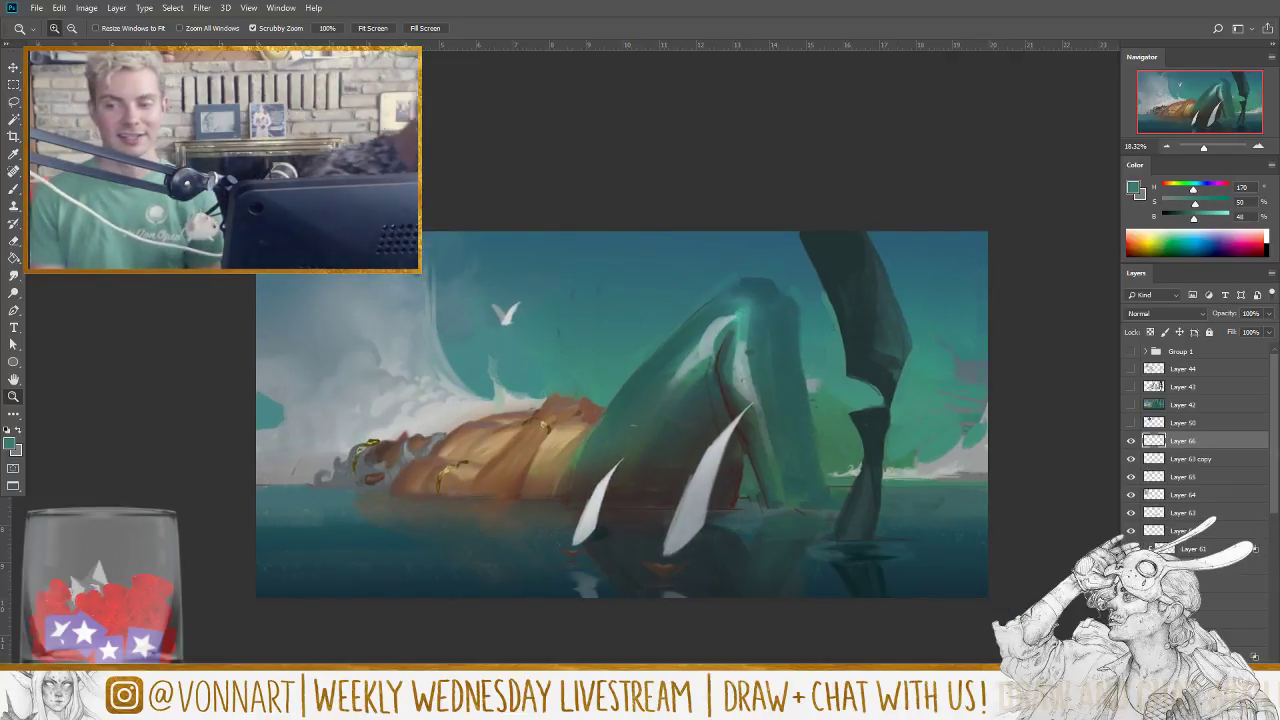
{"action": "key", "text": "b"}
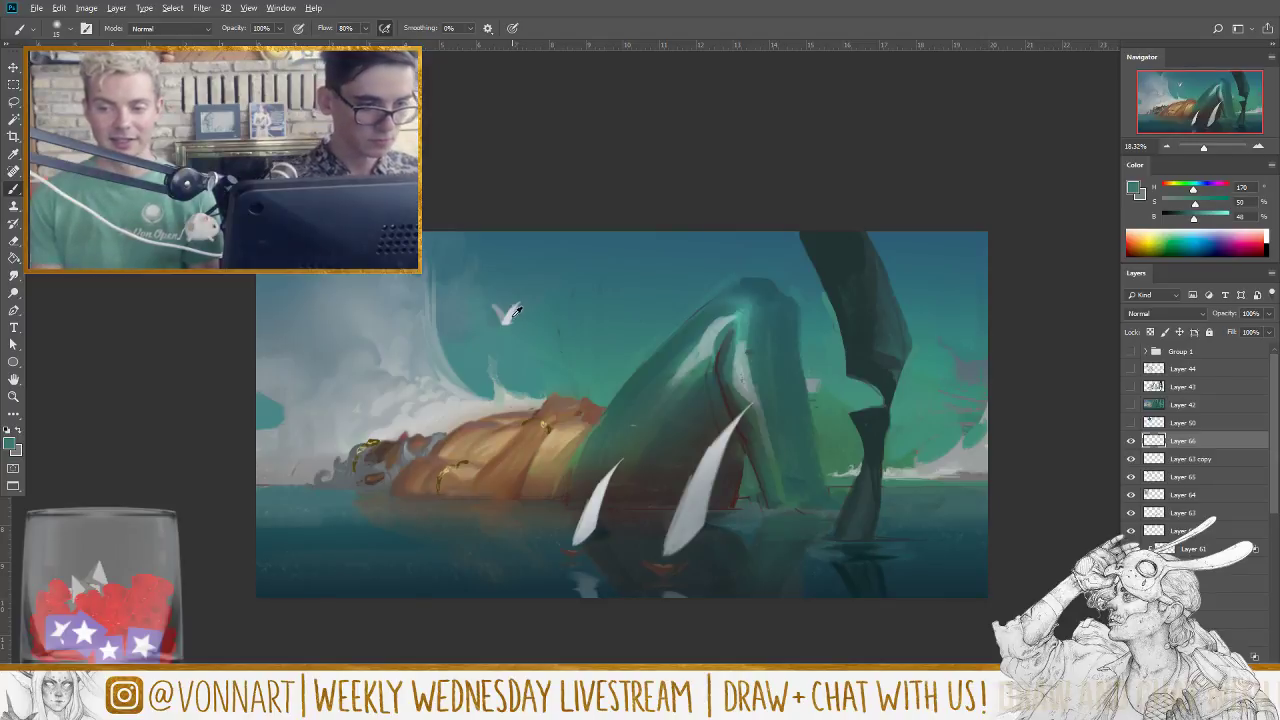
{"action": "left_click", "coordinate": [510, 312], "text": "alt"}
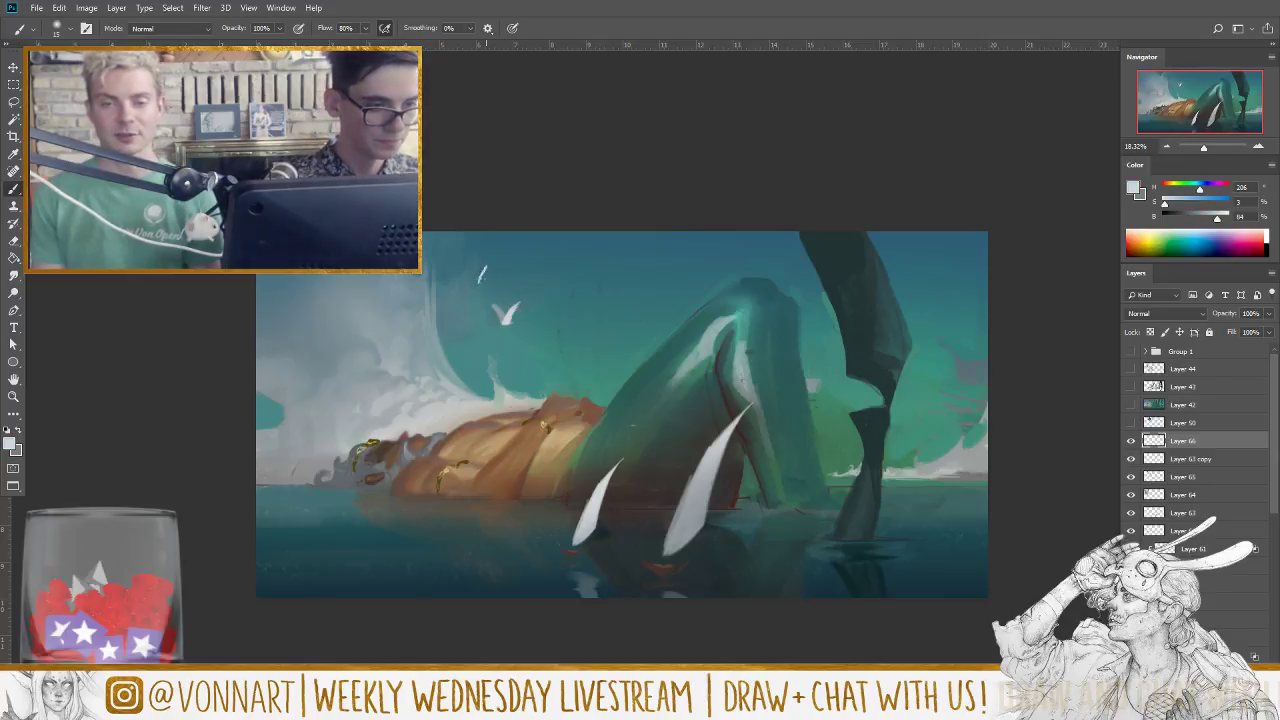
{"action": "left_click", "coordinate": [481, 276], "text": "alt"}
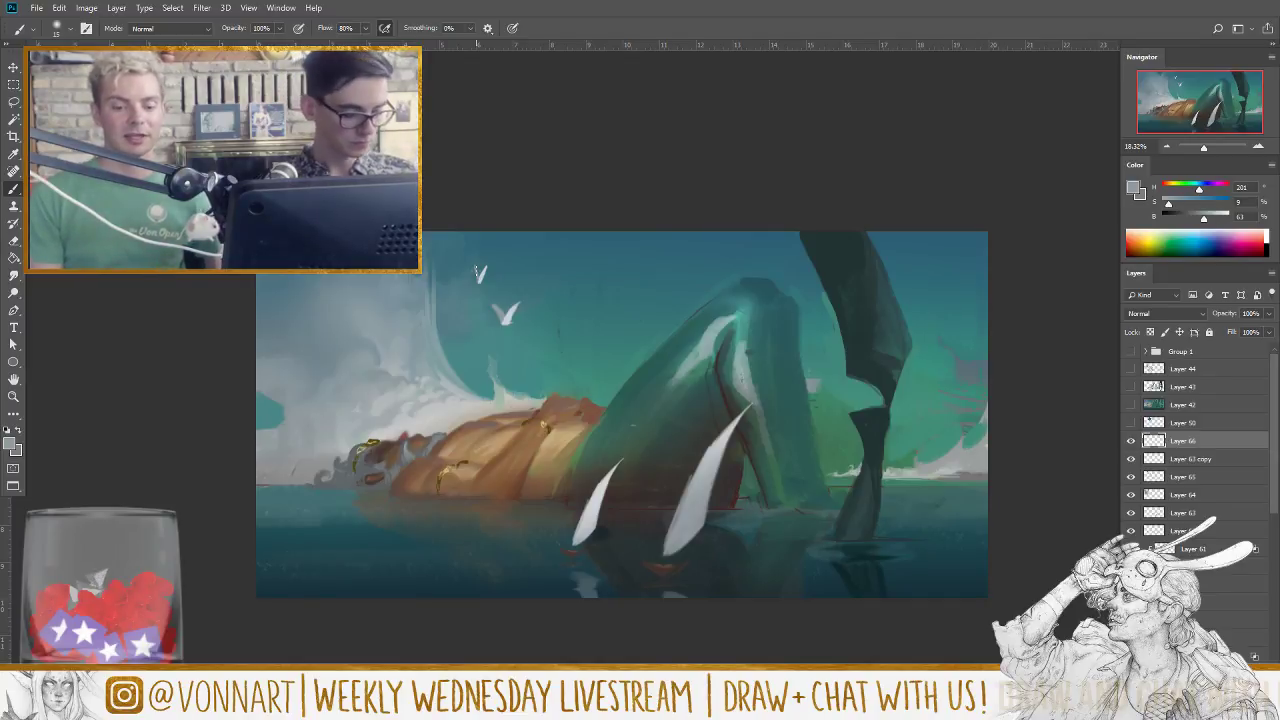
Step: Paint a faint small gull on Layer 66, then toggle the bird layers' visibility to compare
{"action": "left_click", "coordinate": [1131, 440]}
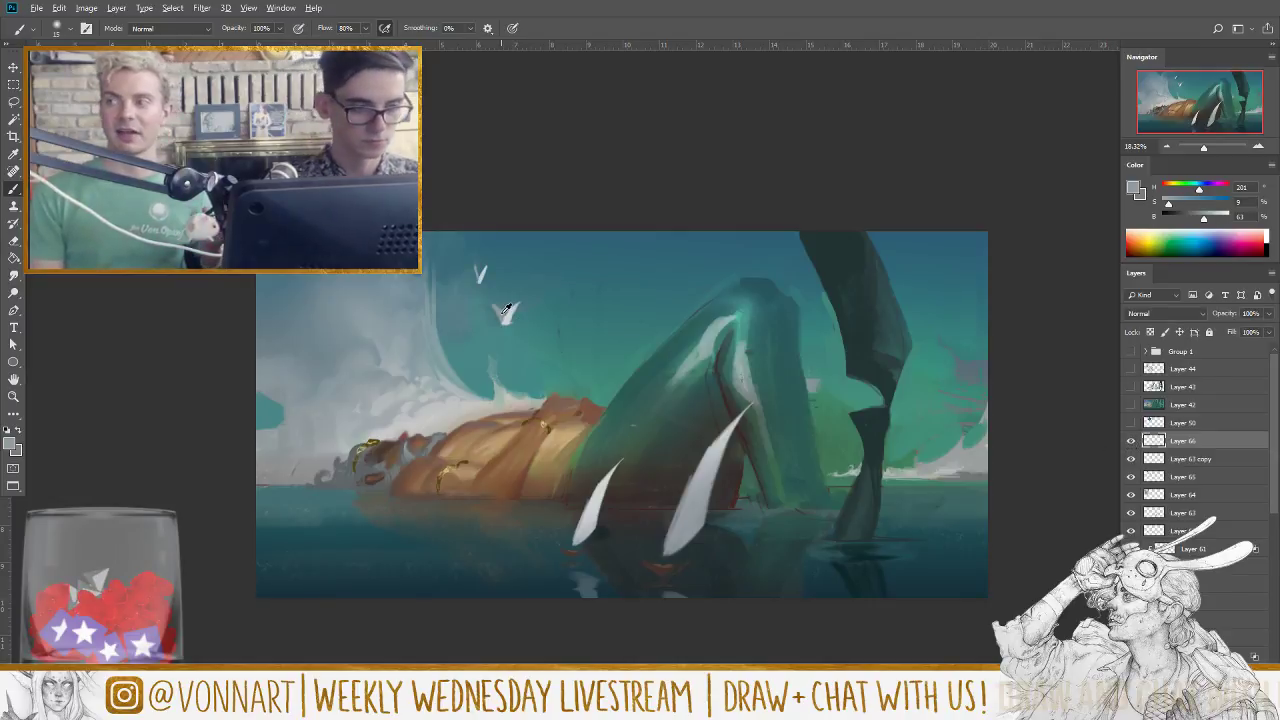
{"action": "left_click_drag", "start_coordinate": [509, 287], "coordinate": [524, 288]}
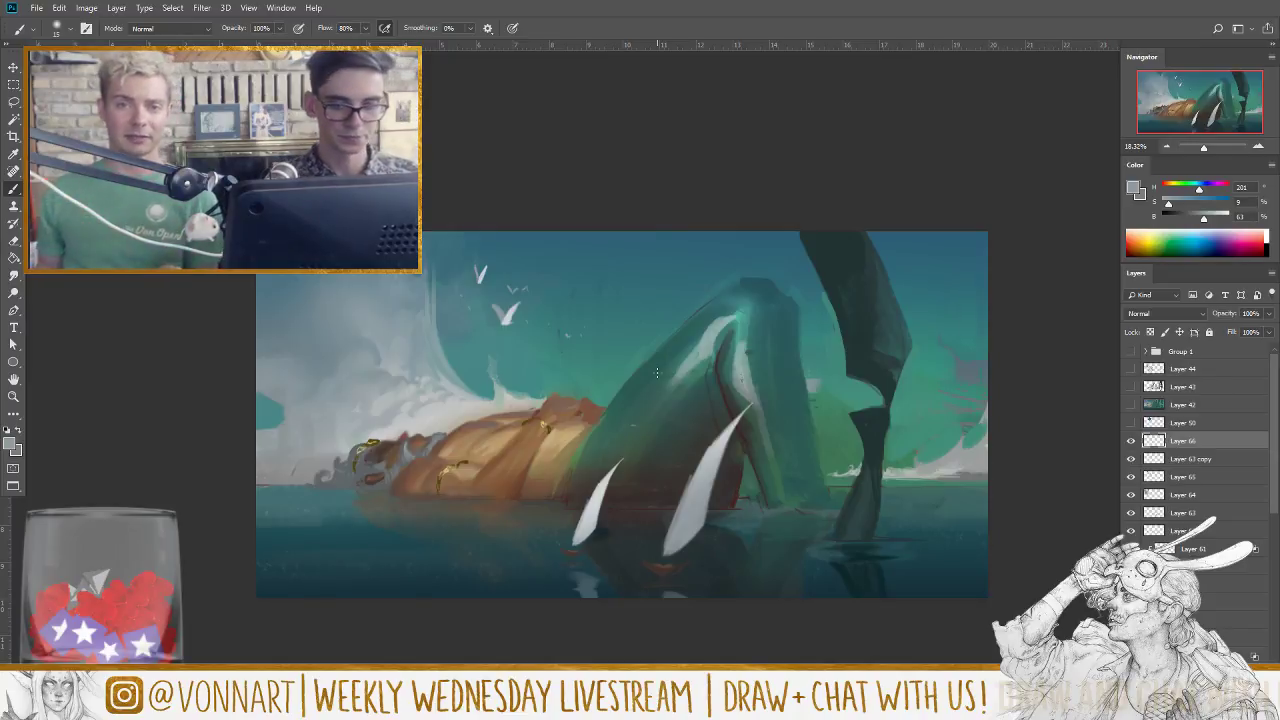
{"action": "left_click", "coordinate": [1131, 496]}
{"action": "left_click", "coordinate": [1131, 496]}
{"action": "left_click", "coordinate": [1133, 478]}
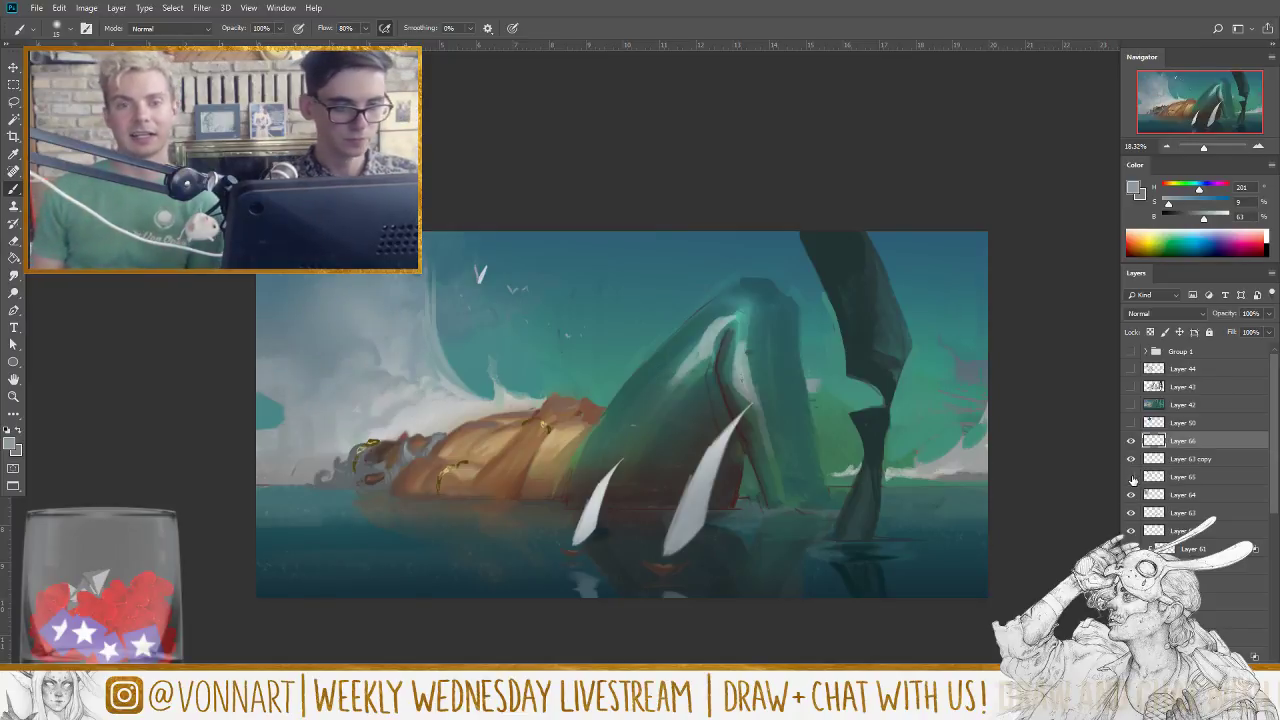
{"action": "left_click", "coordinate": [1133, 478]}
Step: Lasso the small seagull on Layer 65 and scale it down to about 79%
{"action": "left_click", "coordinate": [1196, 479]}
{"action": "key", "text": "l"}
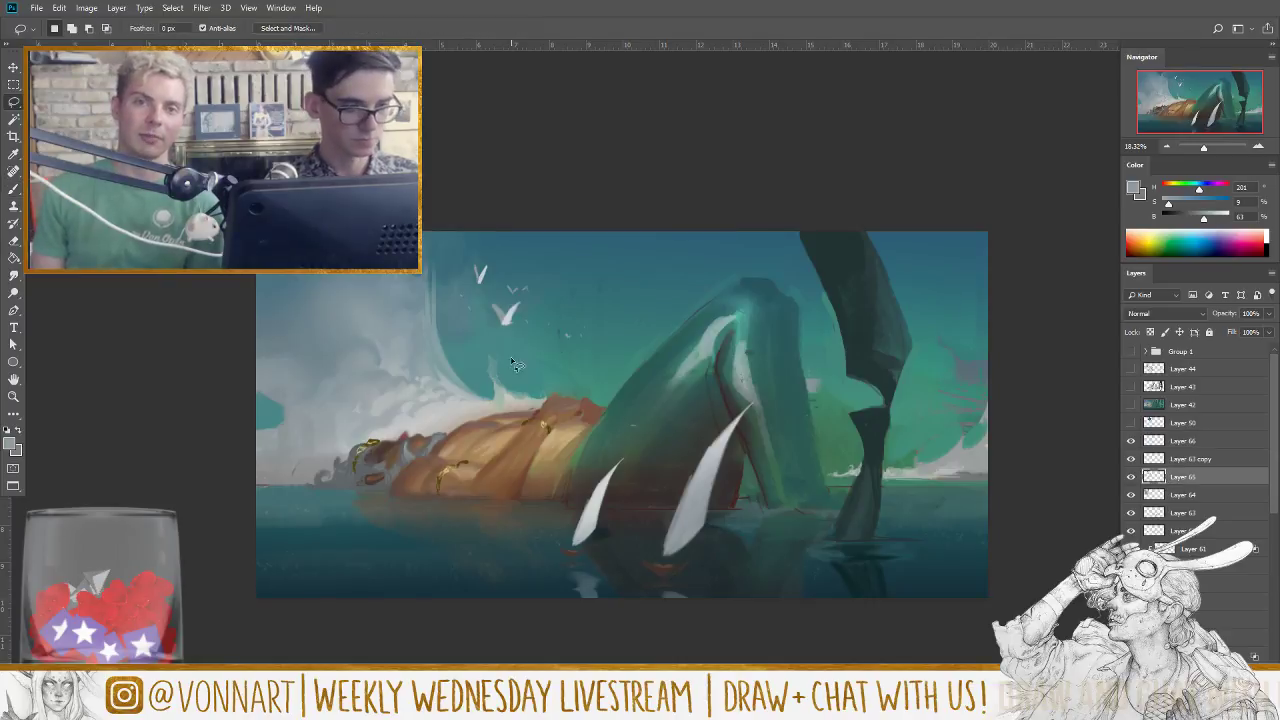
{"action": "mouse_move", "coordinate": [506, 336]}
{"action": "left_mouse_down"}
{"action": "mouse_move", "coordinate": [488, 300]}
{"action": "mouse_move", "coordinate": [506, 336]}
{"action": "left_mouse_up"}
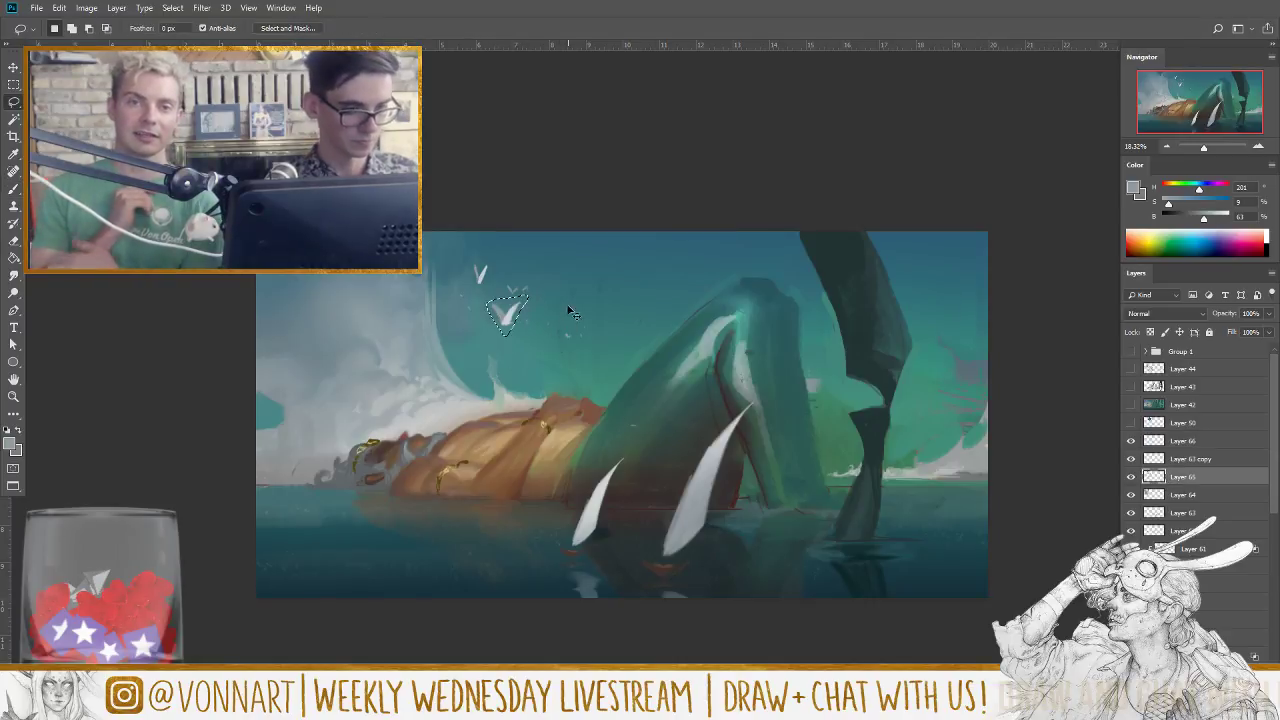
{"action": "key", "text": "ctrl+t"}
{"action": "left_click_drag", "start_coordinate": [528, 291], "coordinate": [519, 300]}
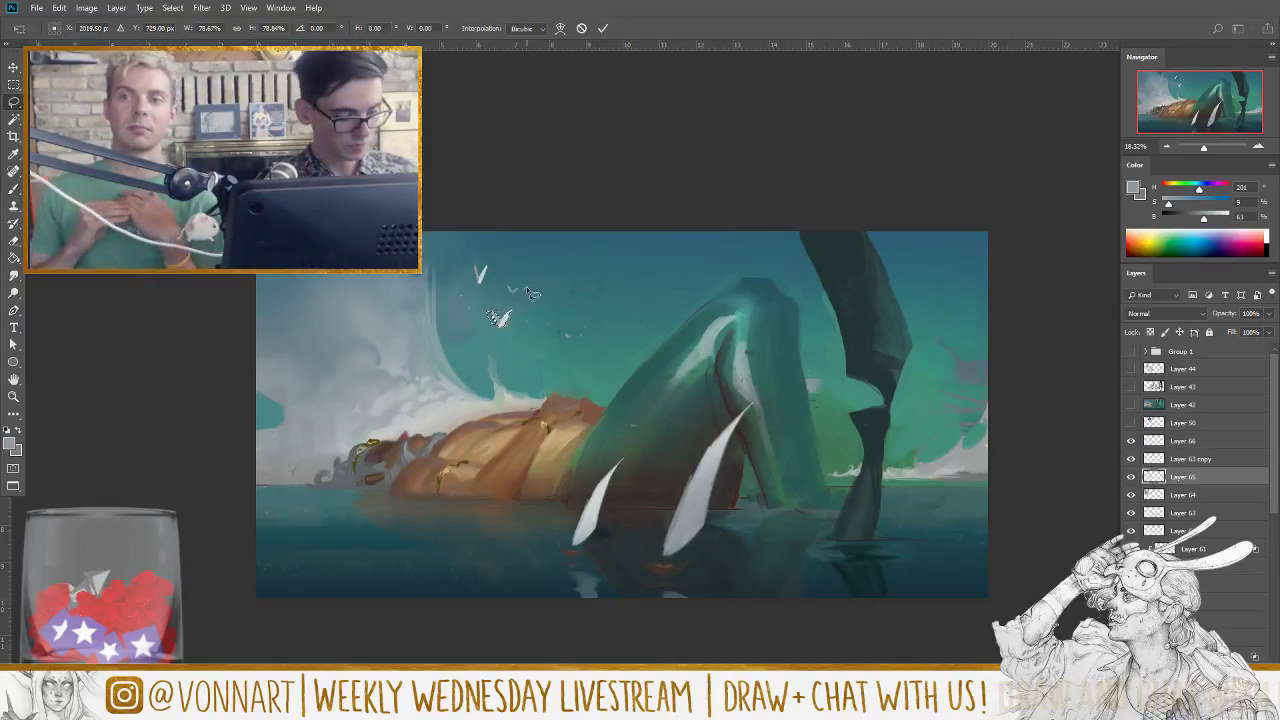
{"action": "key", "text": "Return"}
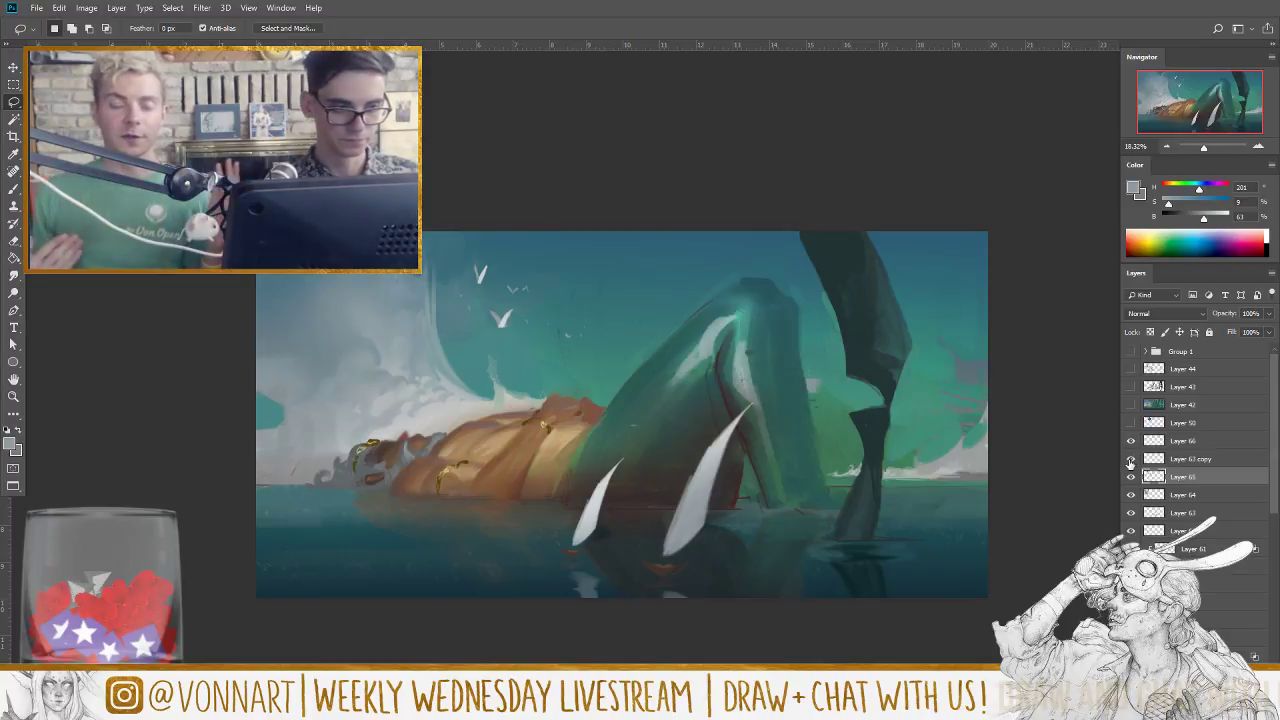
Step: Scale the birds on Layer 66 down to about 76%
{"action": "left_click", "coordinate": [1192, 441]}
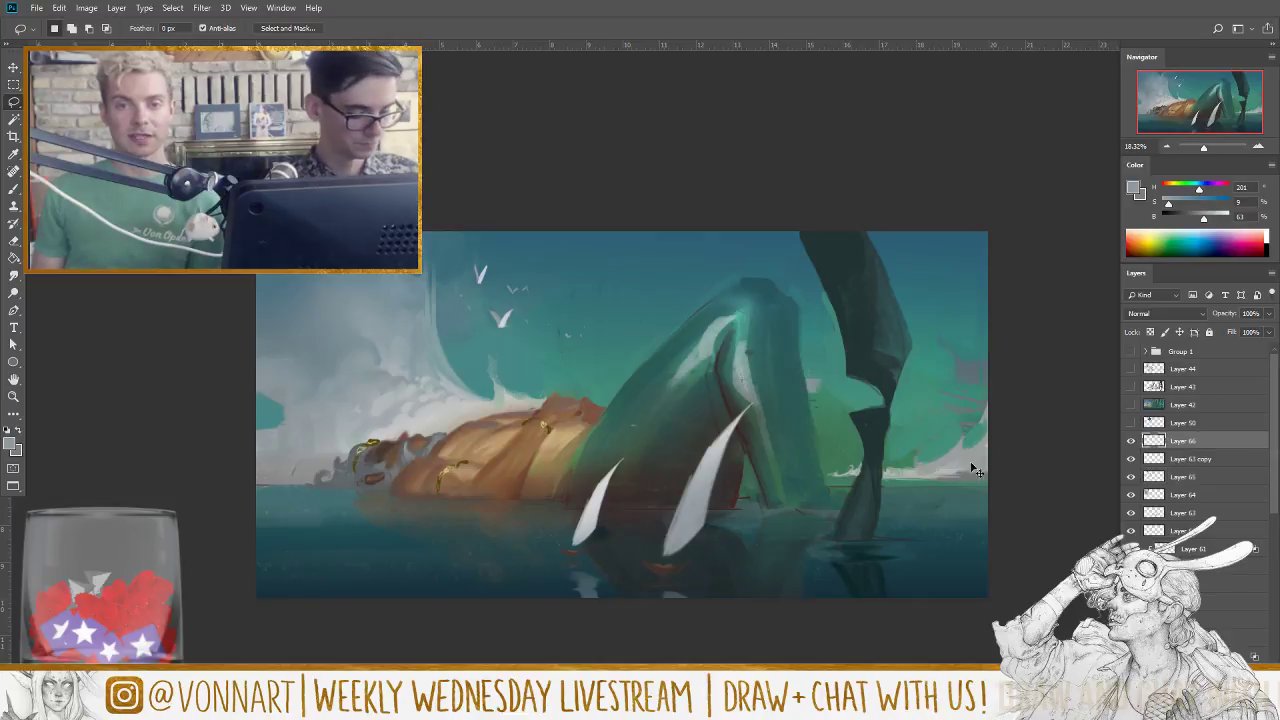
{"action": "key", "text": "ctrl+t"}
{"action": "left_click_drag", "start_coordinate": [583, 264], "coordinate": [549, 285]}
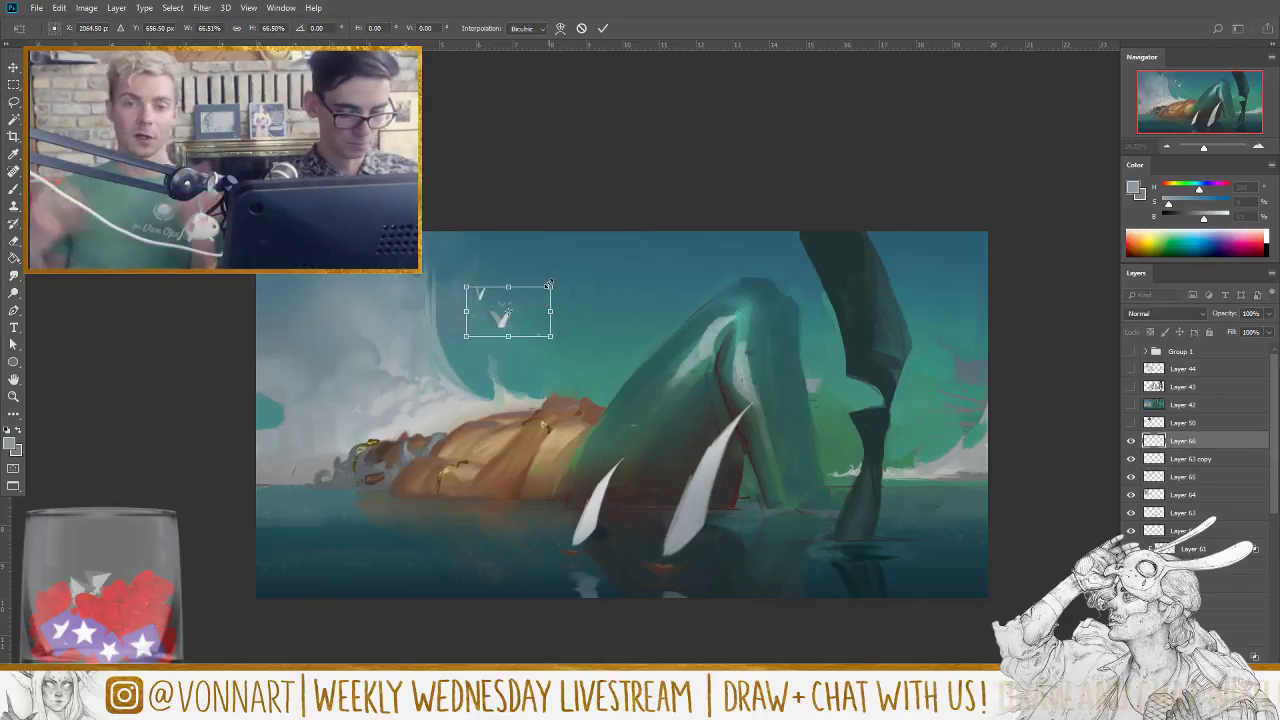
{"action": "key", "text": "Return"}
{"action": "key", "text": "b"}
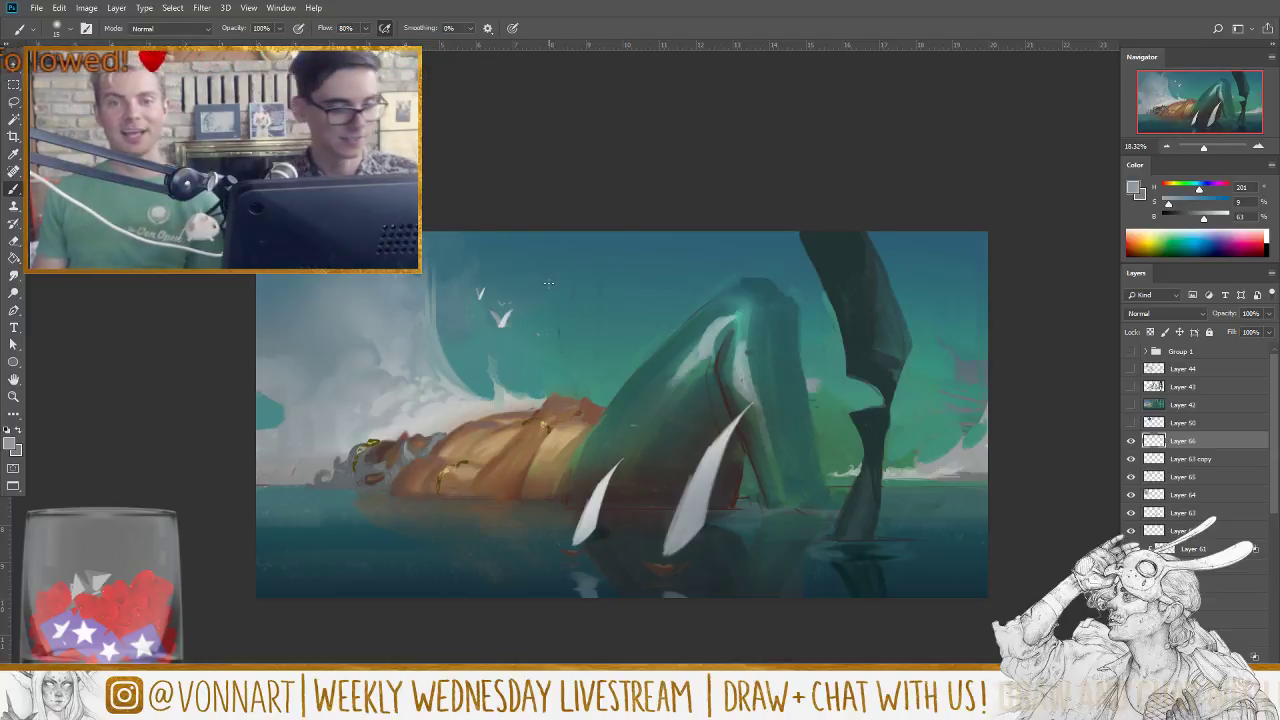
Step: Paint a small white gull over the left clouds
{"action": "left_click", "coordinate": [505, 318], "text": "alt"}
{"action": "left_click", "coordinate": [503, 318], "text": "alt"}
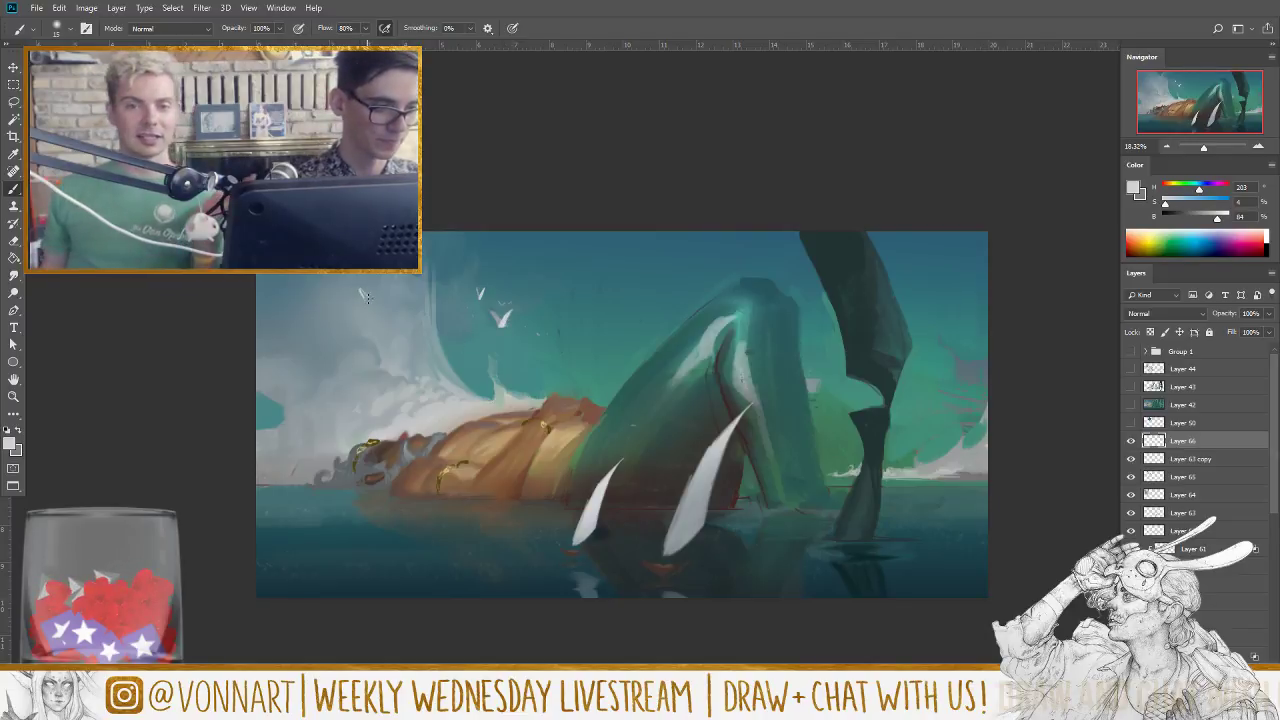
{"action": "left_click_drag", "start_coordinate": [361, 299], "coordinate": [376, 290]}
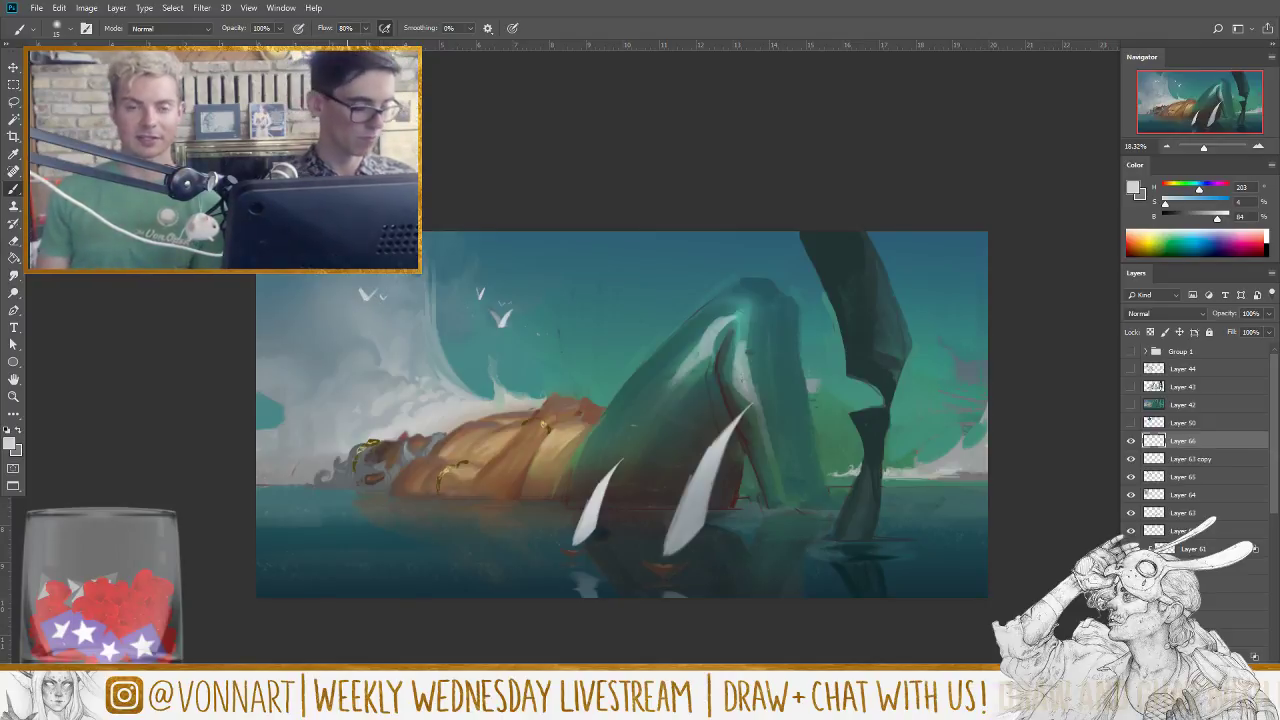
Step: With a larger brush, paint over the two old seagulls using sampled sky teal
{"action": "left_click", "coordinate": [507, 273], "text": "alt"}
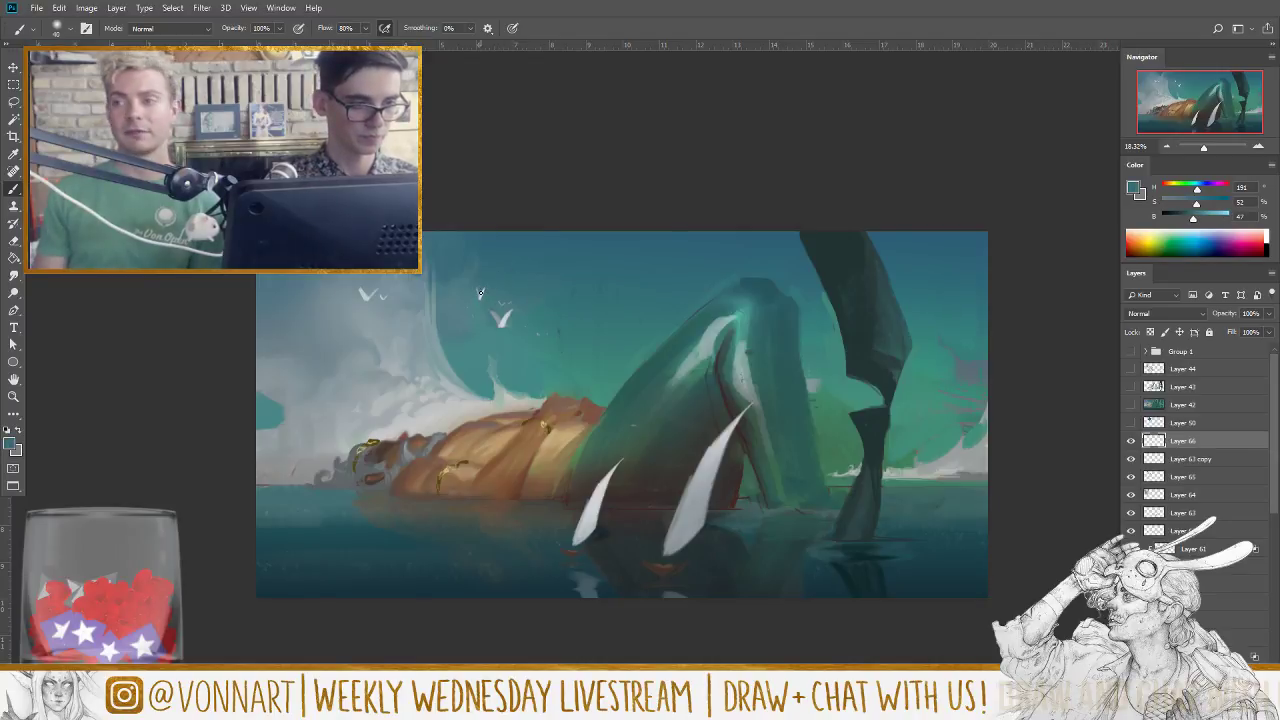
{"action": "key", "text": "bracketright"}
{"action": "key", "text": "bracketright"}
{"action": "key", "text": "bracketright"}
{"action": "key", "text": "bracketright"}
{"action": "key", "text": "bracketright"}
{"action": "key", "text": "bracketright"}
{"action": "key", "text": "bracketright"}
{"action": "key", "text": "bracketright"}
{"action": "key", "text": "bracketright"}
{"action": "key", "text": "bracketright"}
{"action": "key", "text": "bracketright"}
{"action": "left_click_drag", "start_coordinate": [512, 300], "coordinate": [500, 306]}
{"action": "left_click", "coordinate": [518, 310], "text": "alt"}
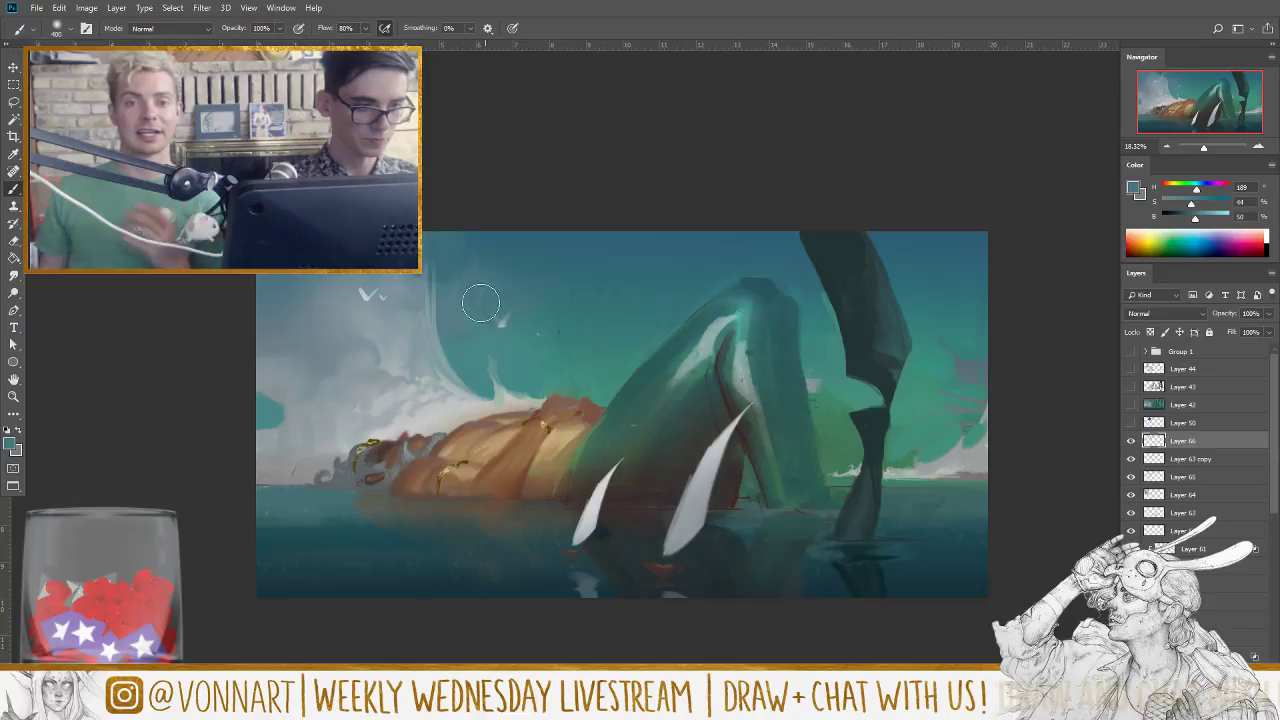
{"action": "left_click_drag", "start_coordinate": [494, 306], "coordinate": [509, 314]}
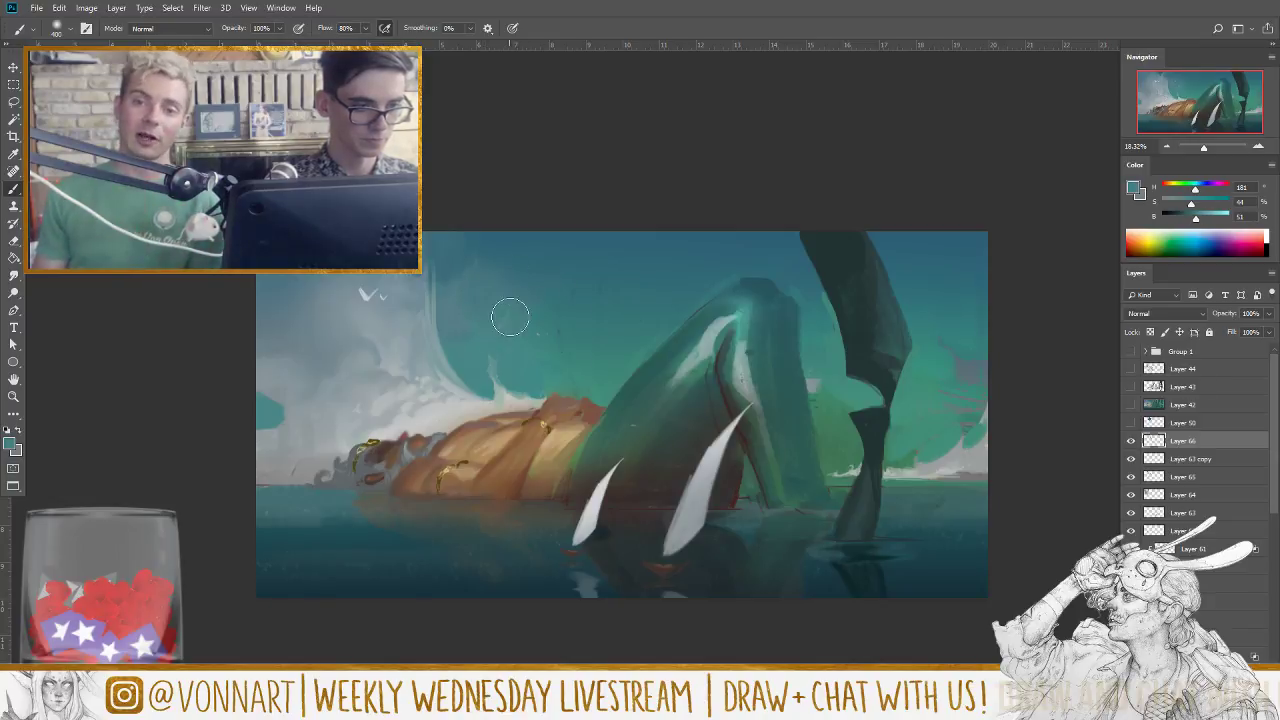
{"action": "left_click", "coordinate": [511, 364], "text": "alt"}
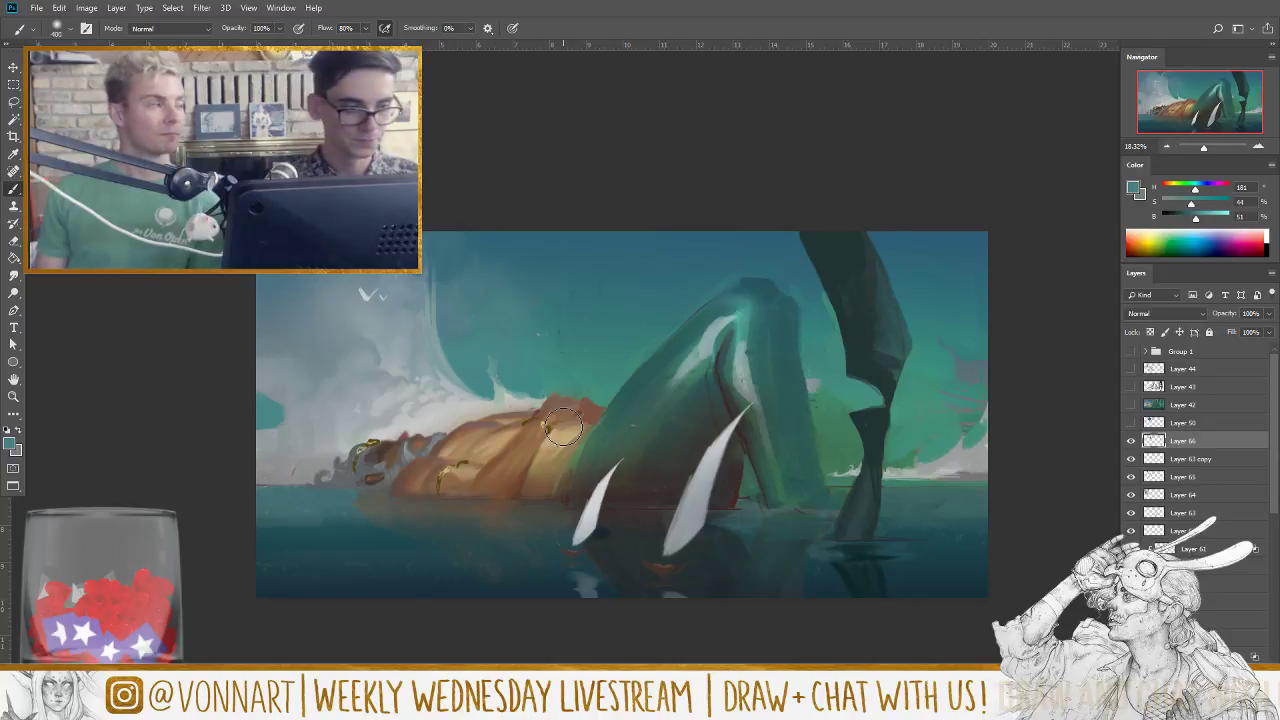
Step: Shrink the brush to a fine tip and paint tiny distant light grey gulls
{"action": "key", "text": "["}
{"action": "left_click", "coordinate": [450, 403], "text": "alt"}
{"action": "key", "text": "["}
{"action": "key", "text": "["}
{"action": "key", "text": "["}
{"action": "key", "text": "["}
{"action": "key", "text": "["}
{"action": "key", "text": "["}
{"action": "key", "text": "["}
{"action": "key", "text": "["}
{"action": "key", "text": "["}
{"action": "key", "text": "["}
{"action": "key", "text": "["}
{"action": "key", "text": "["}
{"action": "key", "text": "["}
{"action": "key", "text": "["}
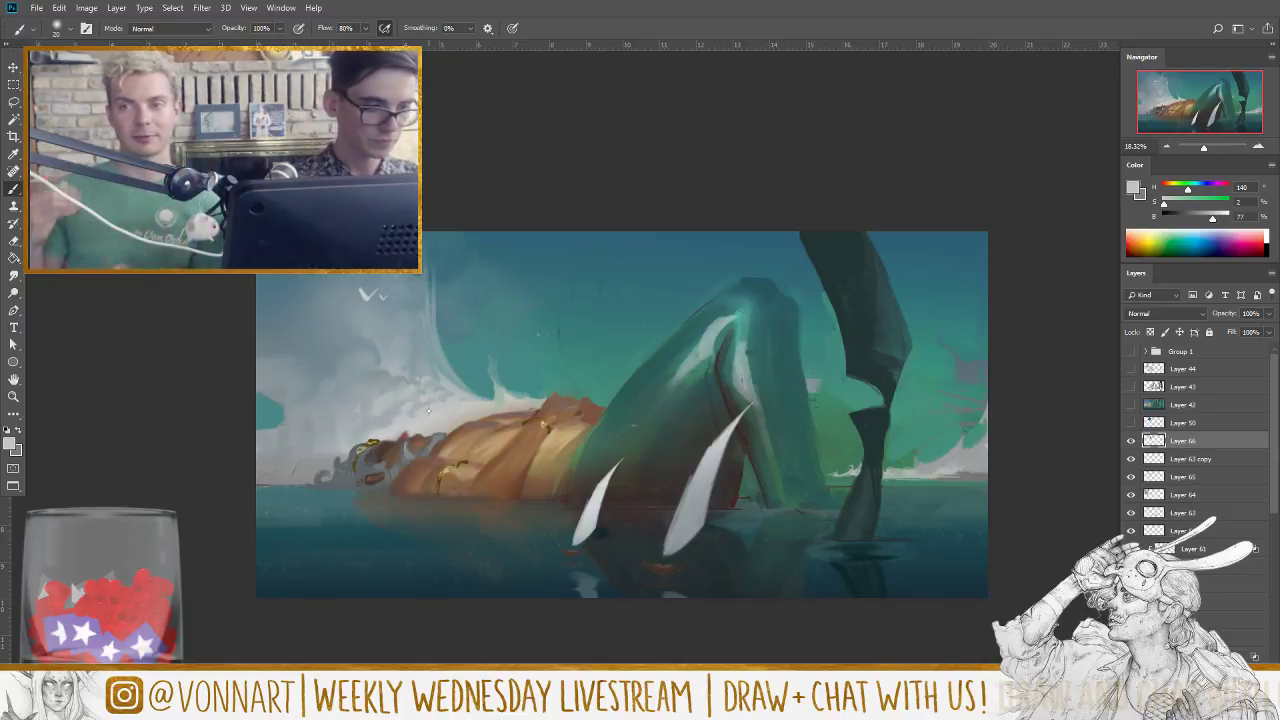
{"action": "left_click", "coordinate": [430, 335], "text": "alt"}
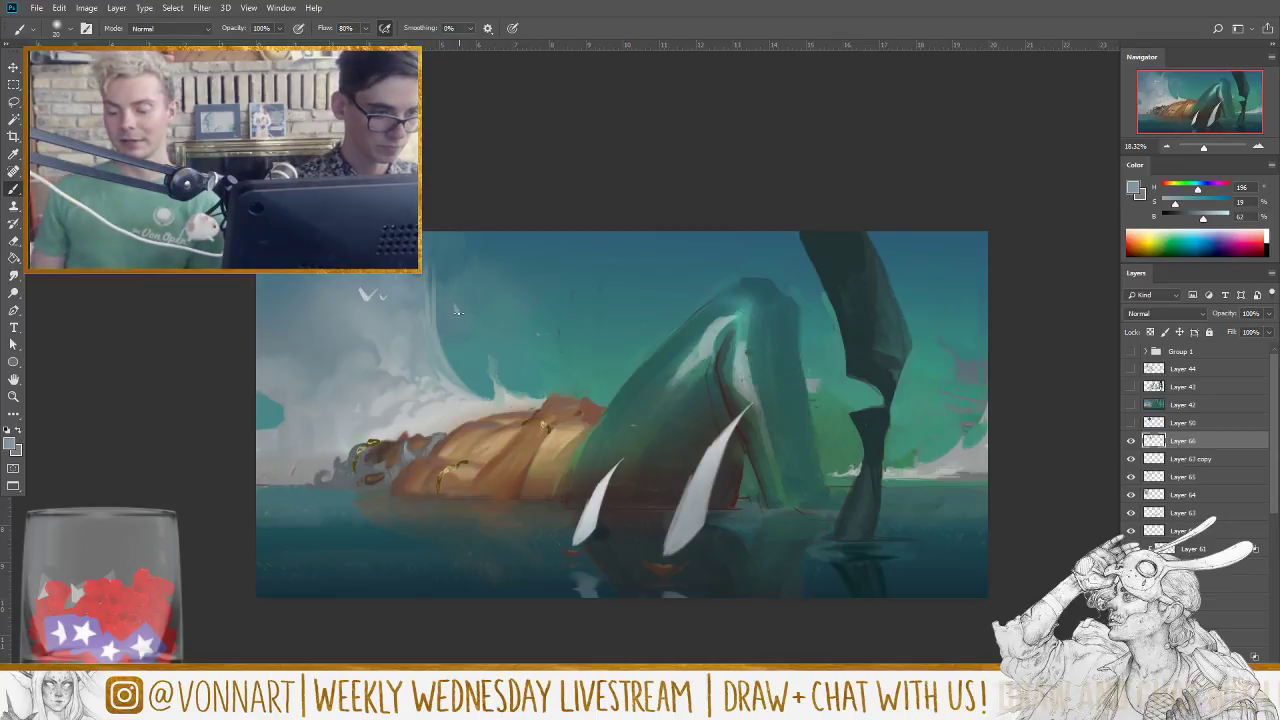
{"action": "left_click", "coordinate": [443, 406], "text": "alt"}
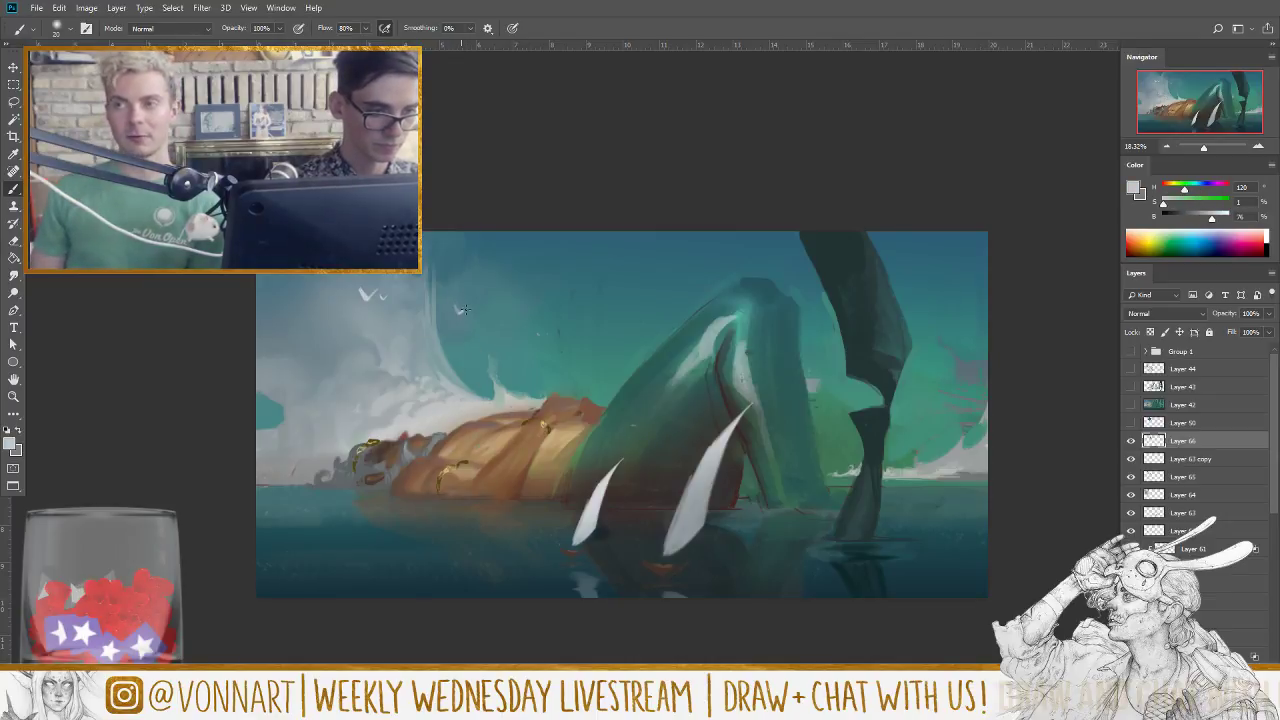
{"action": "left_click_drag", "start_coordinate": [455, 308], "coordinate": [486, 312]}
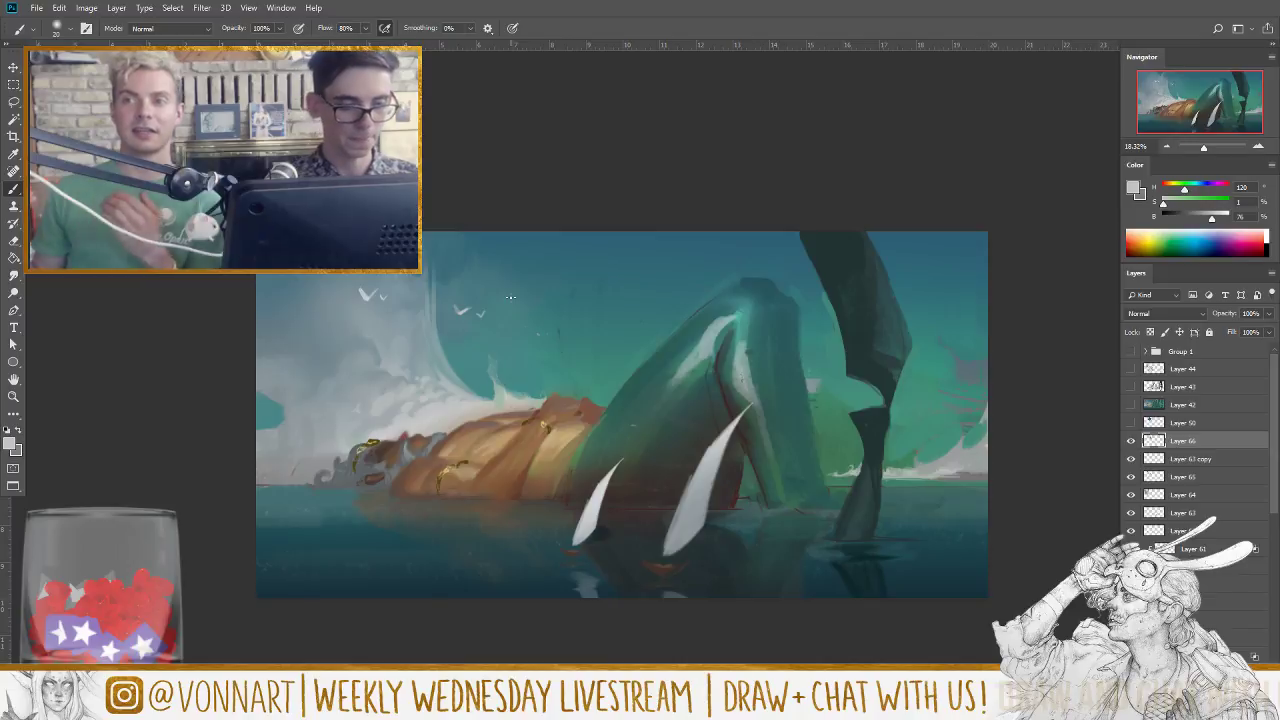
{"action": "left_click", "coordinate": [571, 537], "text": "alt"}
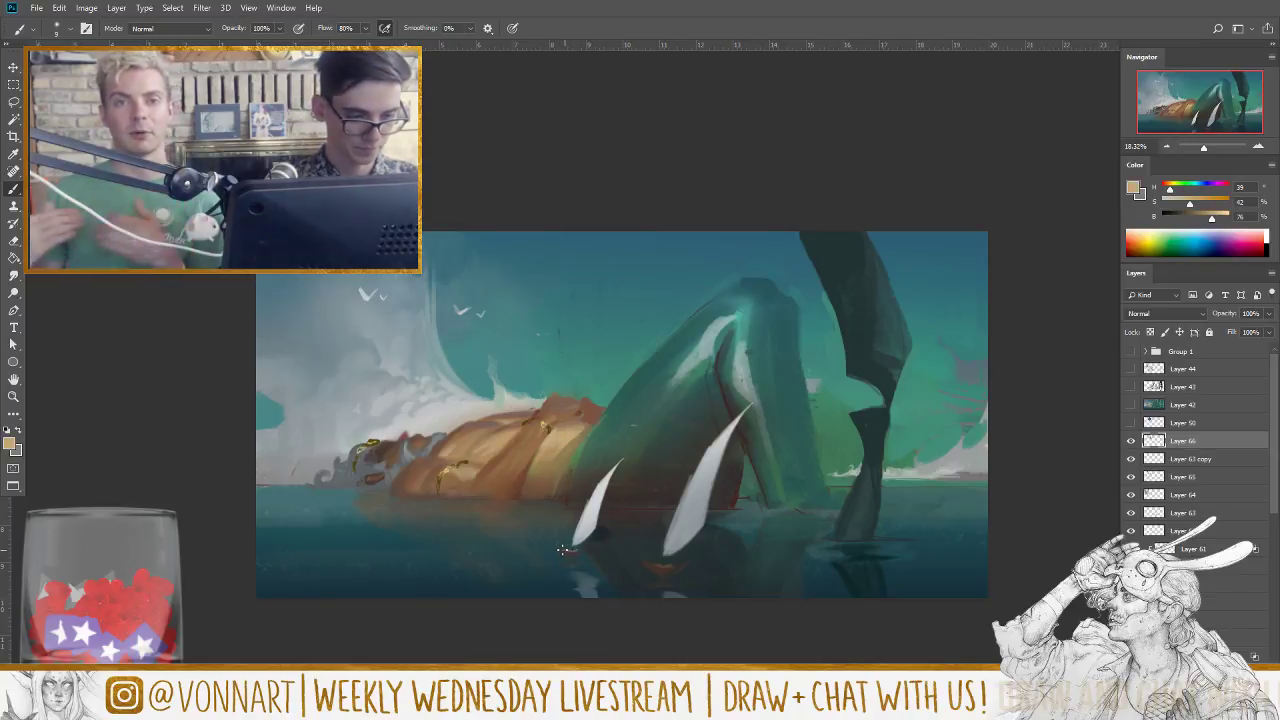
Step: Dab tan-orange at the base of the lower white shape, then sample light grey from the right edge
{"action": "left_click", "coordinate": [566, 551]}
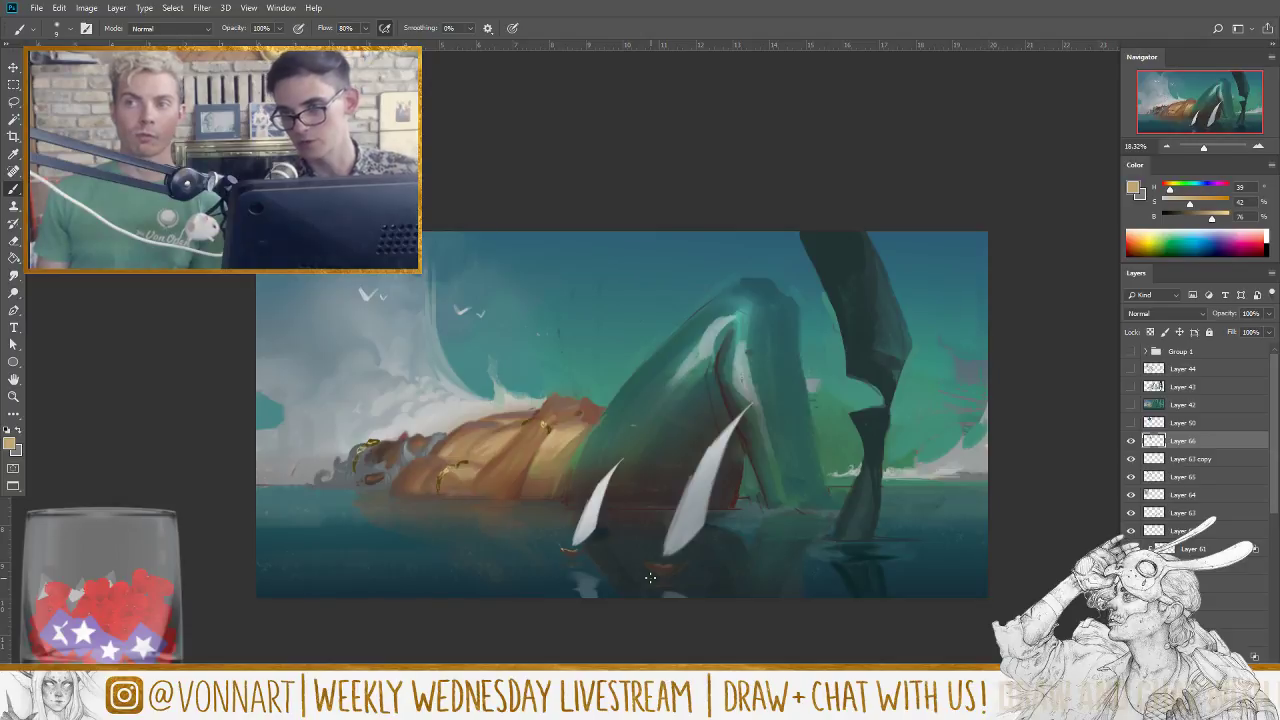
{"action": "left_click", "coordinate": [973, 473], "text": "alt"}
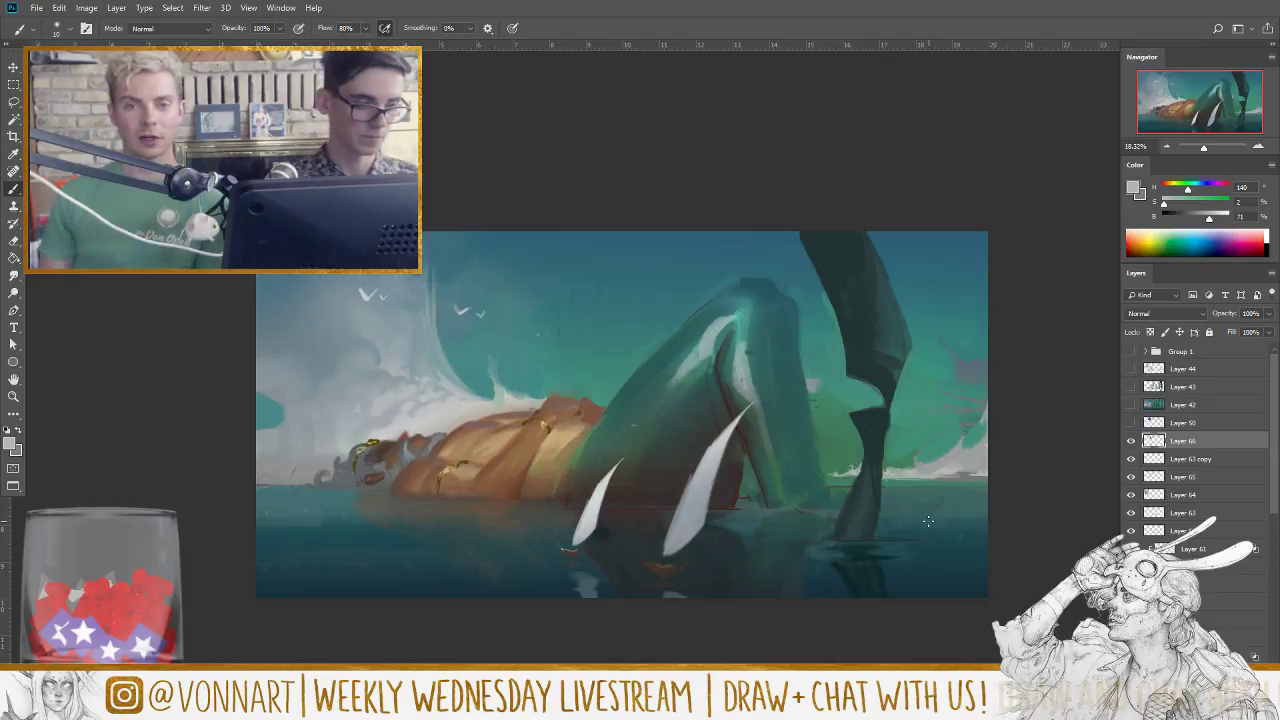
Step: Sample wreck brown, reddish brown and several blue-greys to blend the wreck's left end into the mist
{"action": "left_click", "coordinate": [470, 440], "text": "alt"}
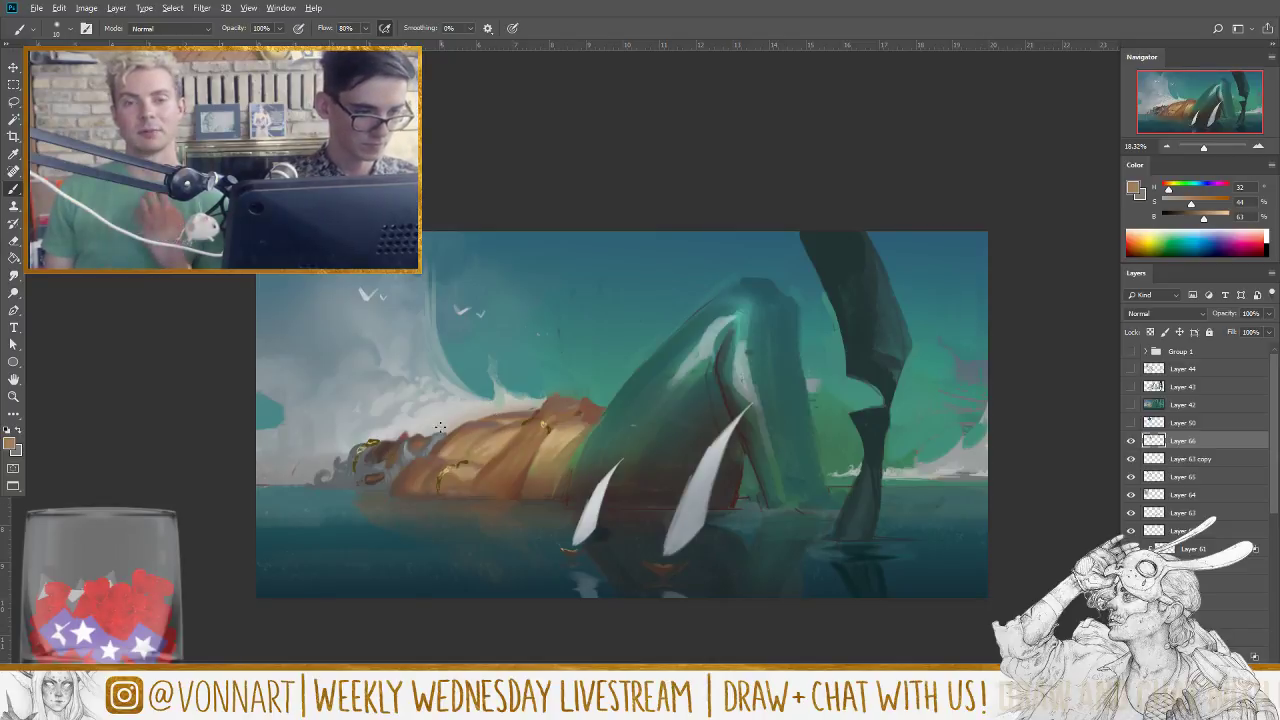
{"action": "left_click", "coordinate": [383, 443], "text": "alt"}
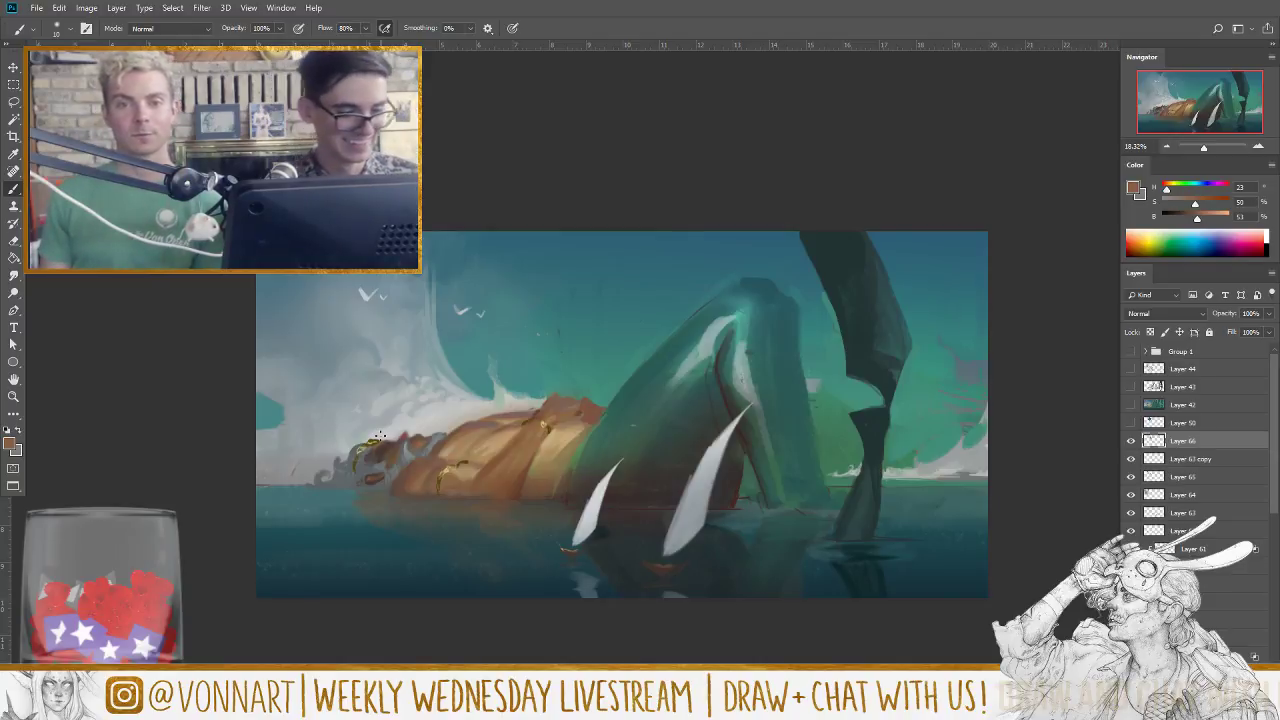
{"action": "left_click", "coordinate": [345, 456], "text": "alt"}
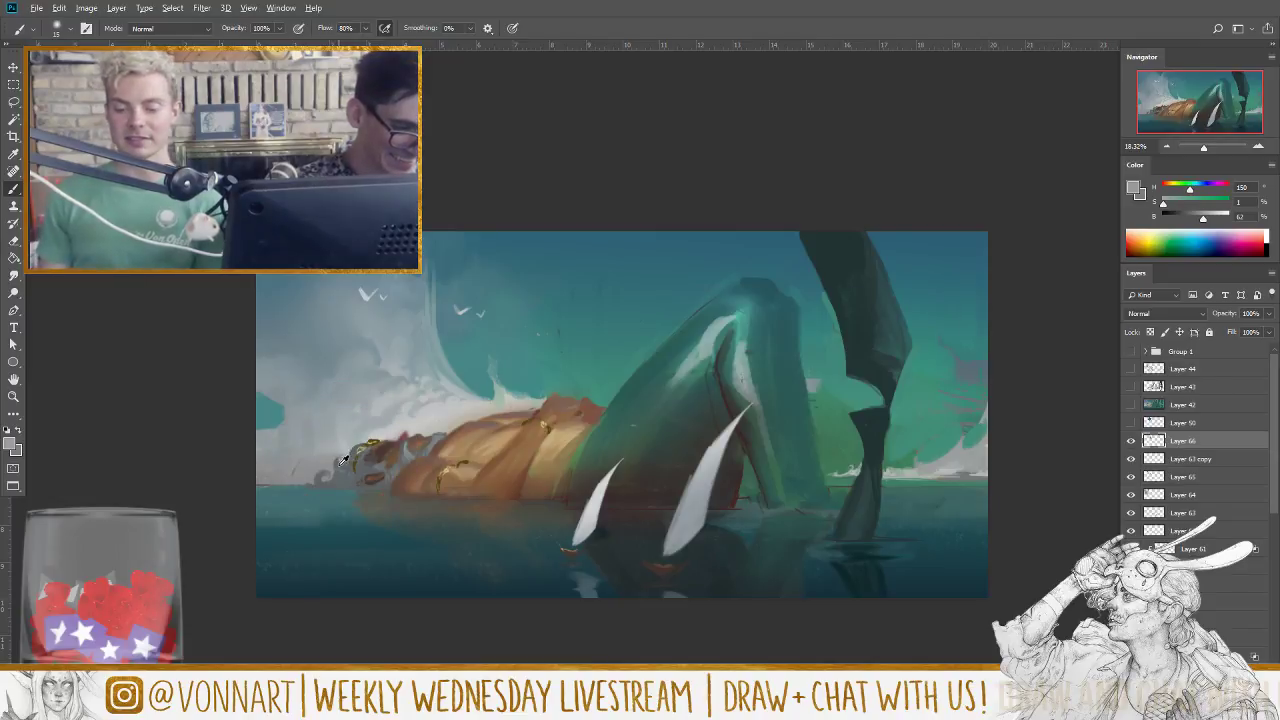
{"action": "left_click", "coordinate": [343, 457], "text": "alt"}
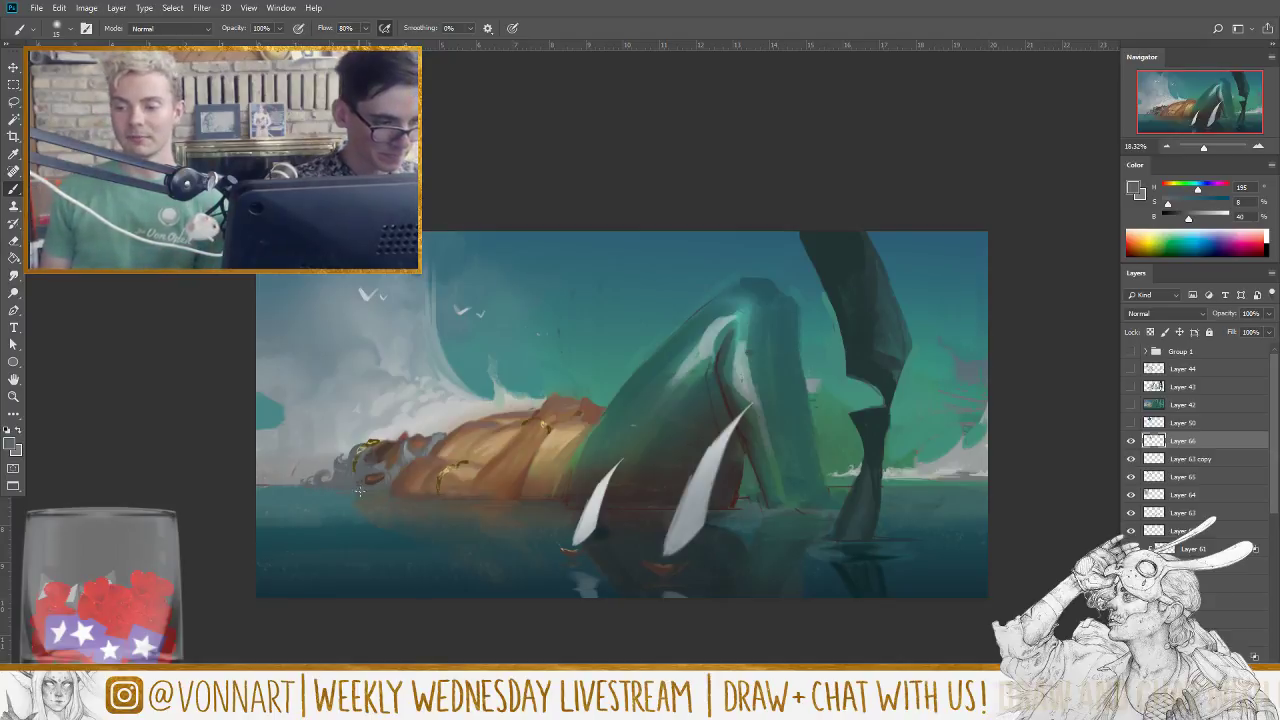
{"action": "left_click", "coordinate": [410, 452], "text": "alt"}
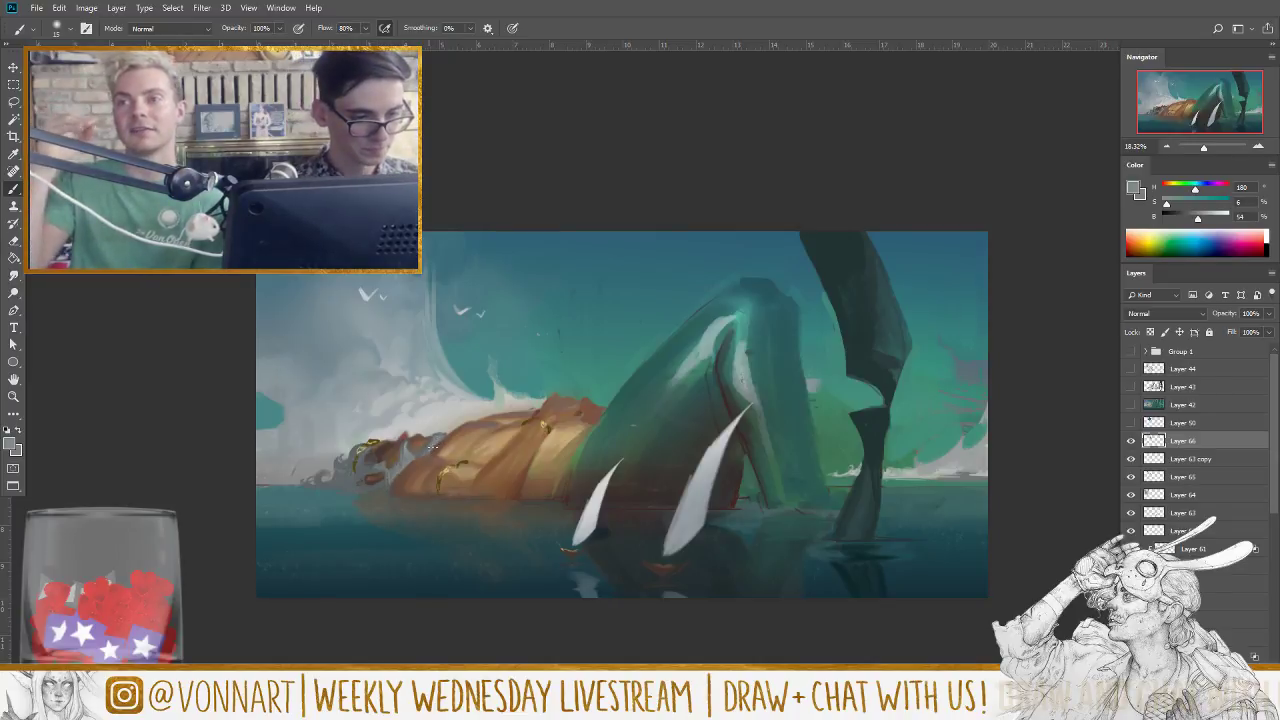
Step: Sample greys, then light, dark and warm tans from the hull, enlarging the brush for detail marks
{"action": "left_click", "coordinate": [440, 433], "text": "alt"}
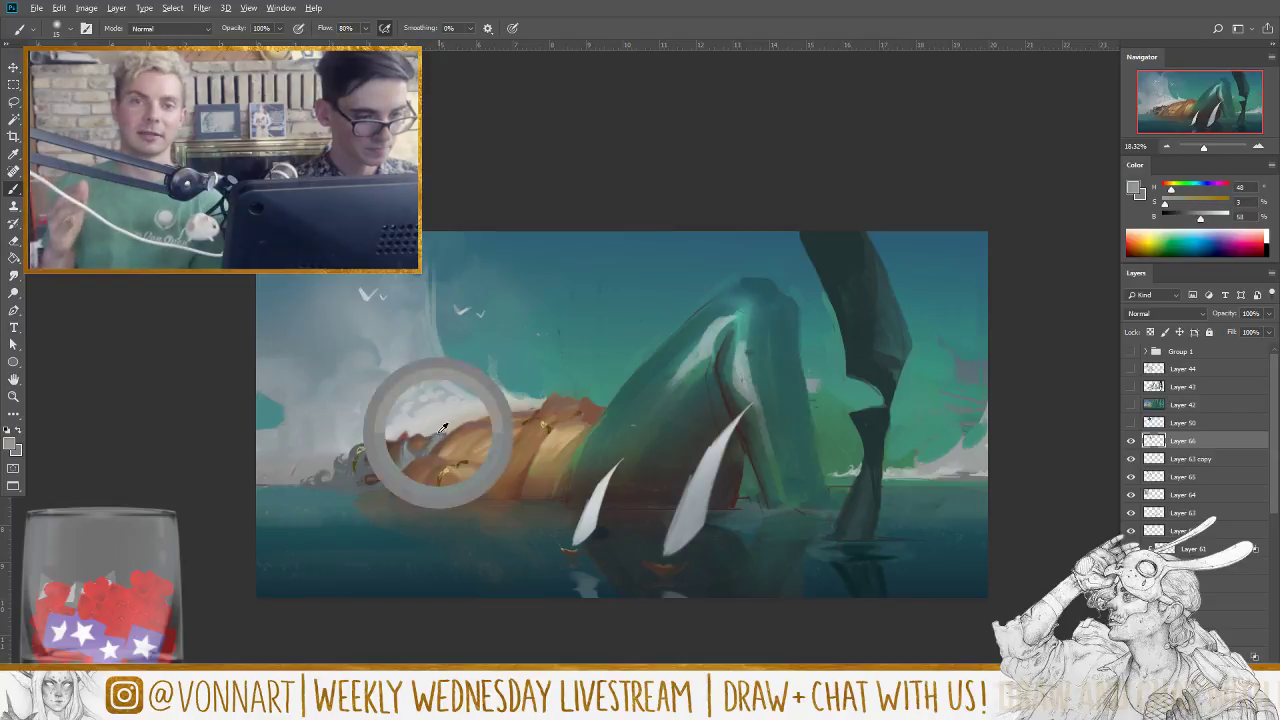
{"action": "left_click", "coordinate": [440, 432], "text": "alt"}
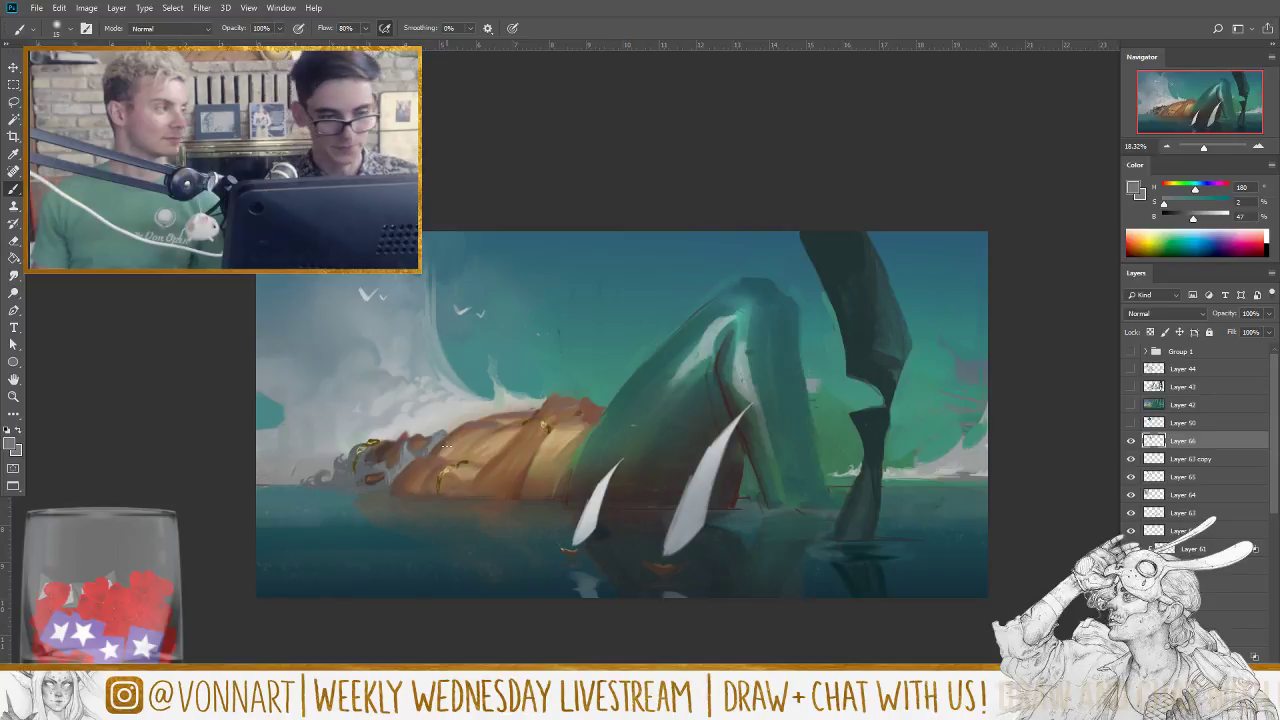
{"action": "left_click", "coordinate": [568, 444], "text": "alt"}
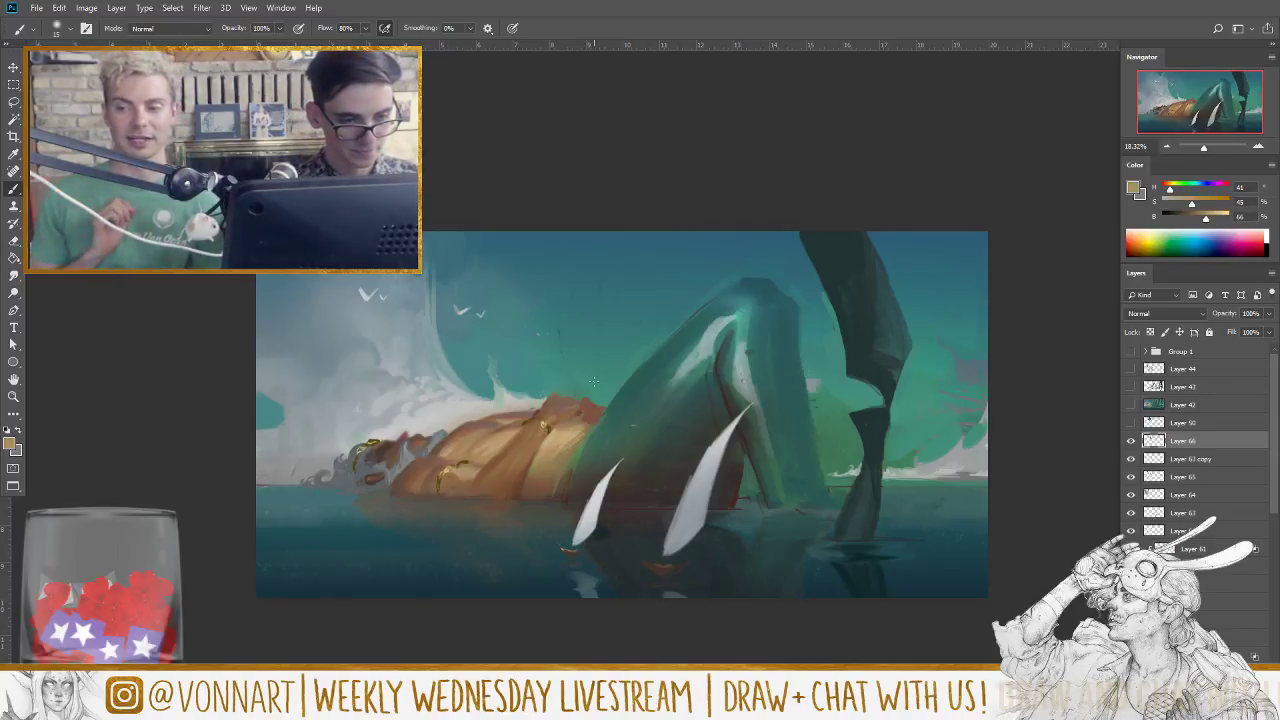
{"action": "left_click", "coordinate": [576, 436], "text": "alt"}
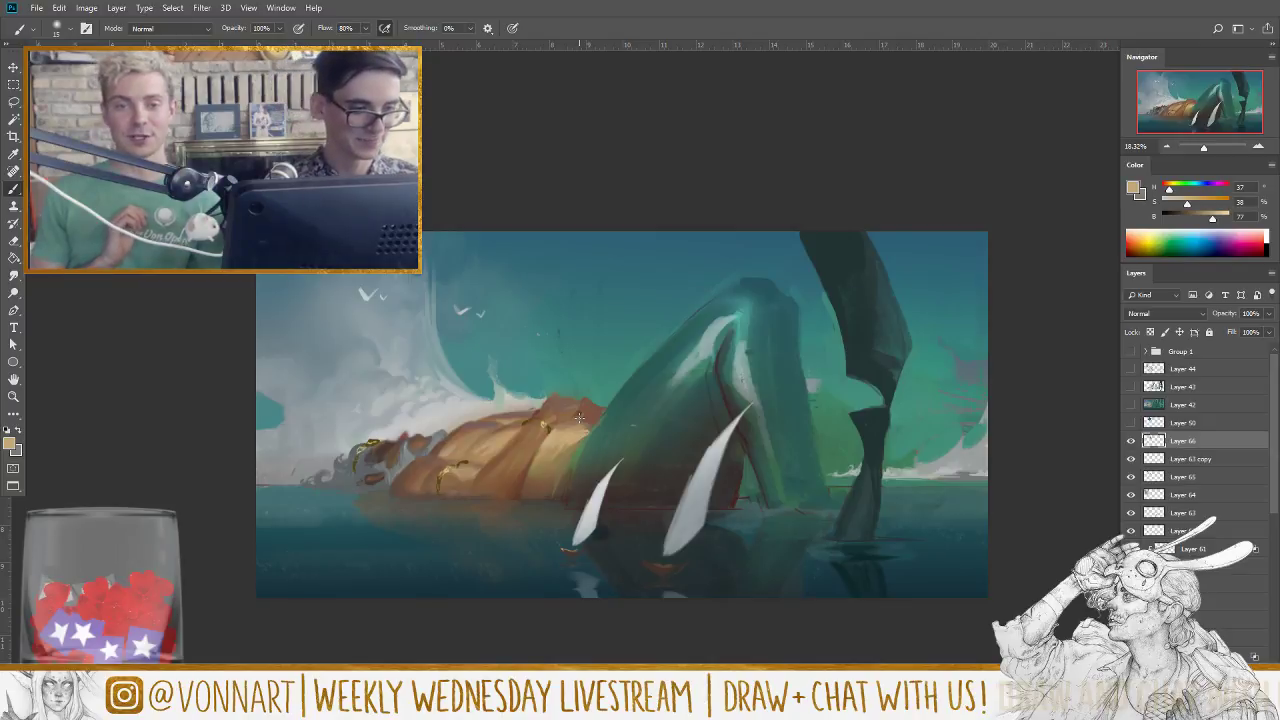
{"action": "left_click", "coordinate": [508, 427], "text": "alt"}
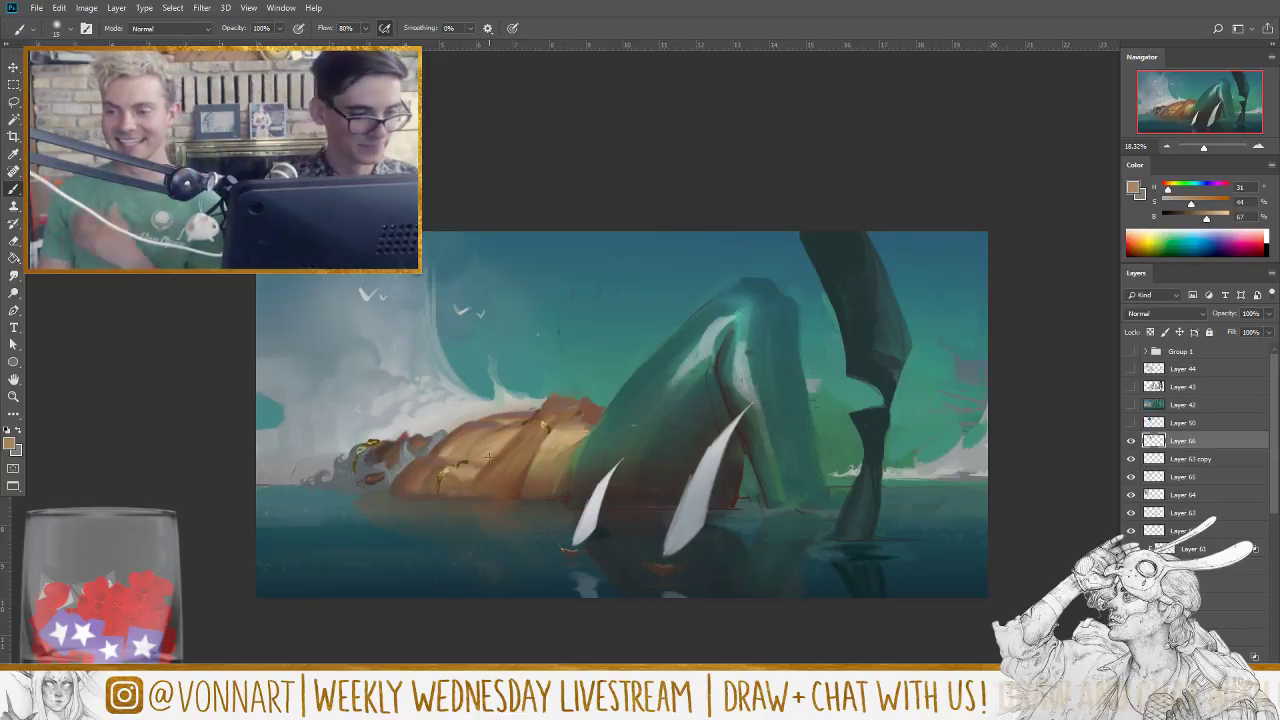
{"action": "left_click", "coordinate": [456, 473], "text": "alt"}
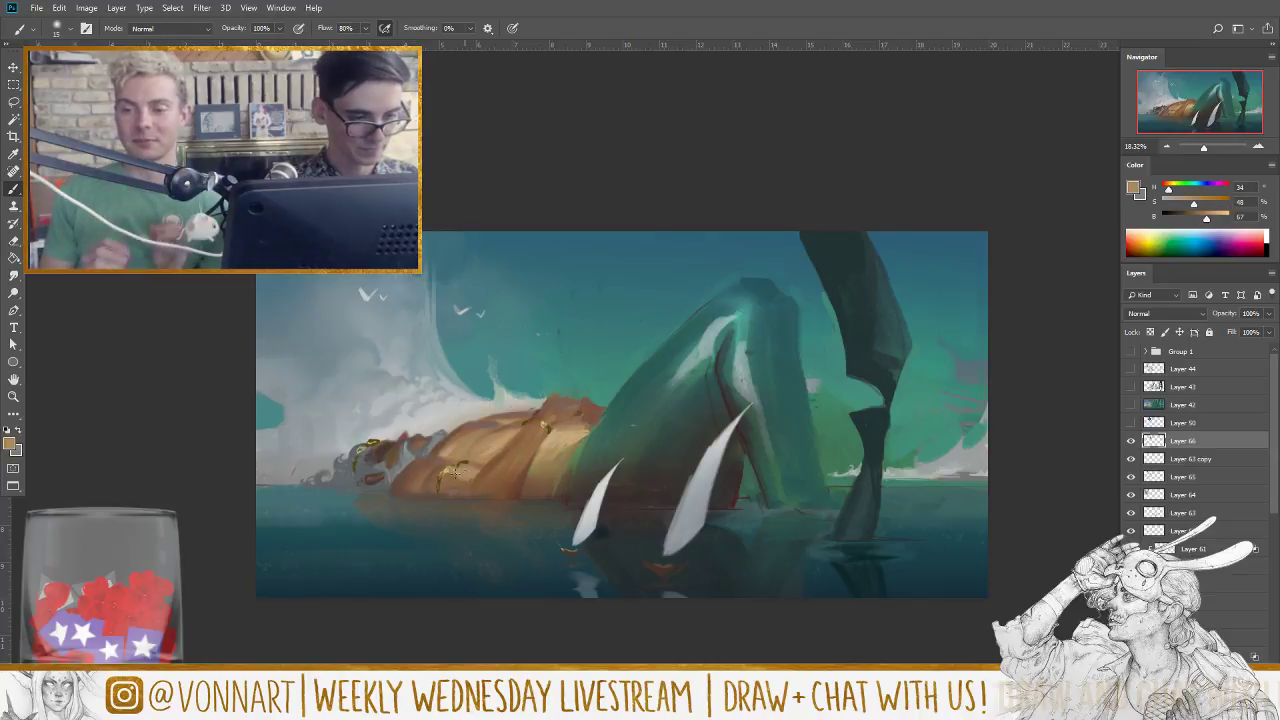
{"action": "key", "text": "bracketright"}
{"action": "left_click", "coordinate": [466, 470], "text": "alt"}
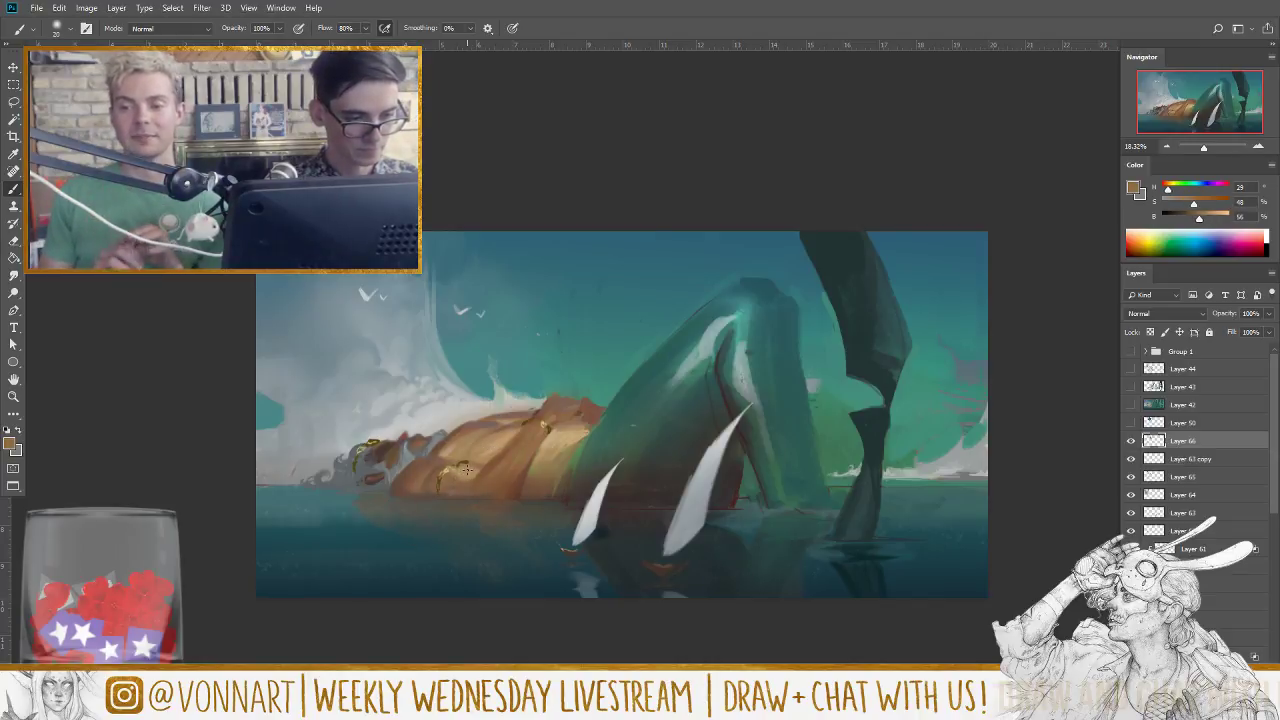
{"action": "key", "text": "bracketright"}
{"action": "left_click", "coordinate": [481, 464], "text": "alt"}
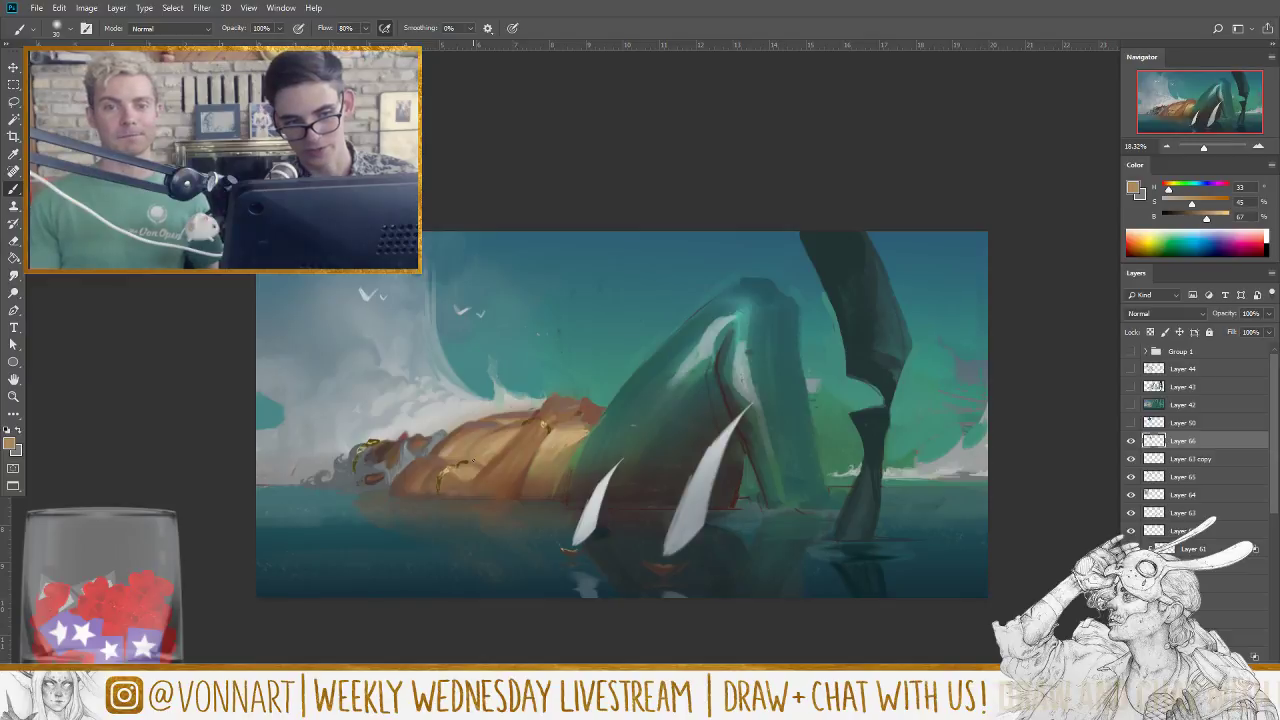
Step: Sample dark teal from the creature and light cloud grey, adjusting brush size to paint the wreck's tip
{"action": "left_click", "coordinate": [727, 297], "text": "alt"}
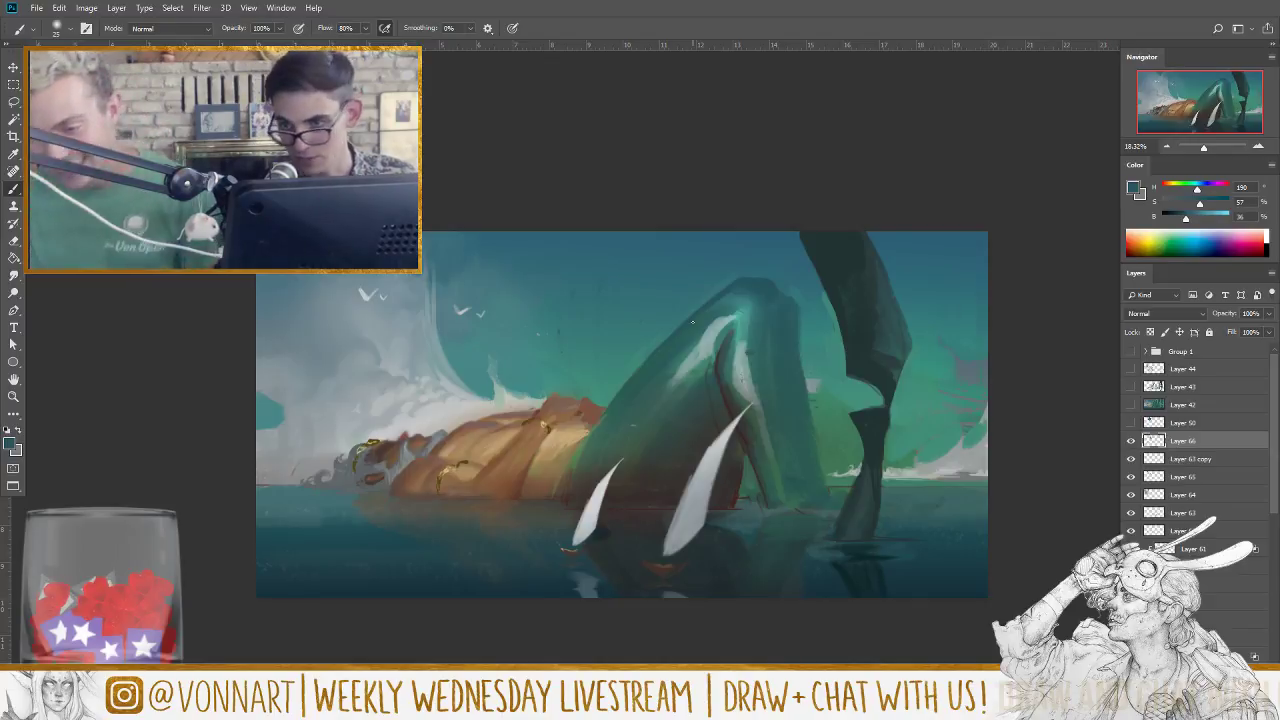
{"action": "key", "text": "bracketright"}
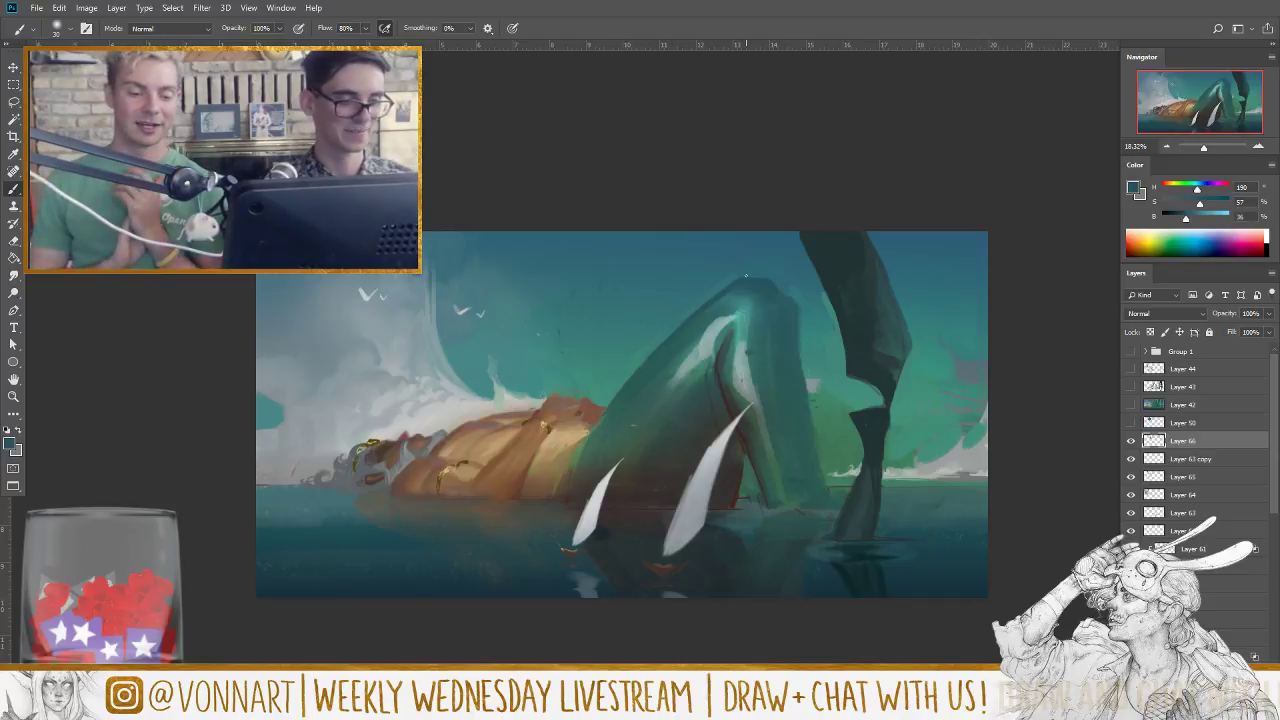
{"action": "key", "text": "bracketleft"}
{"action": "left_click", "coordinate": [390, 425], "text": "alt"}
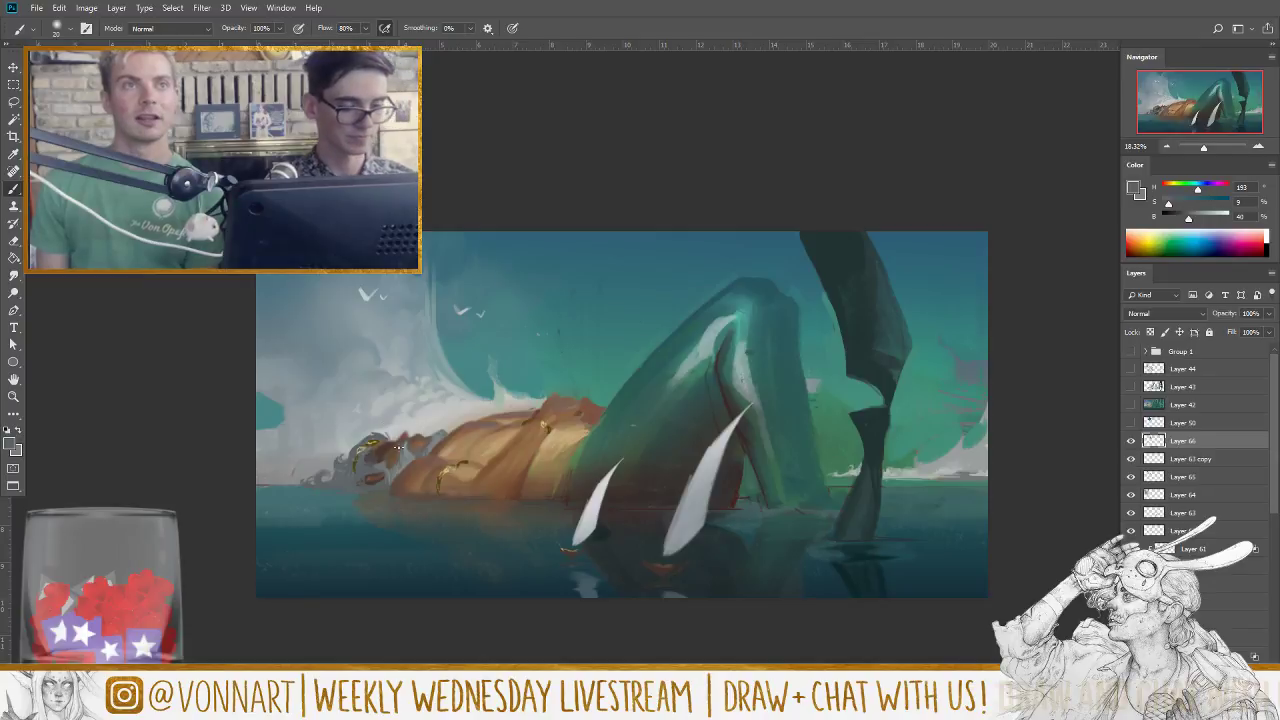
Step: Paint the wreck's left tip with reddish, brown and light grey tones sampled from the rock
{"action": "key", "text": "bracketleft"}
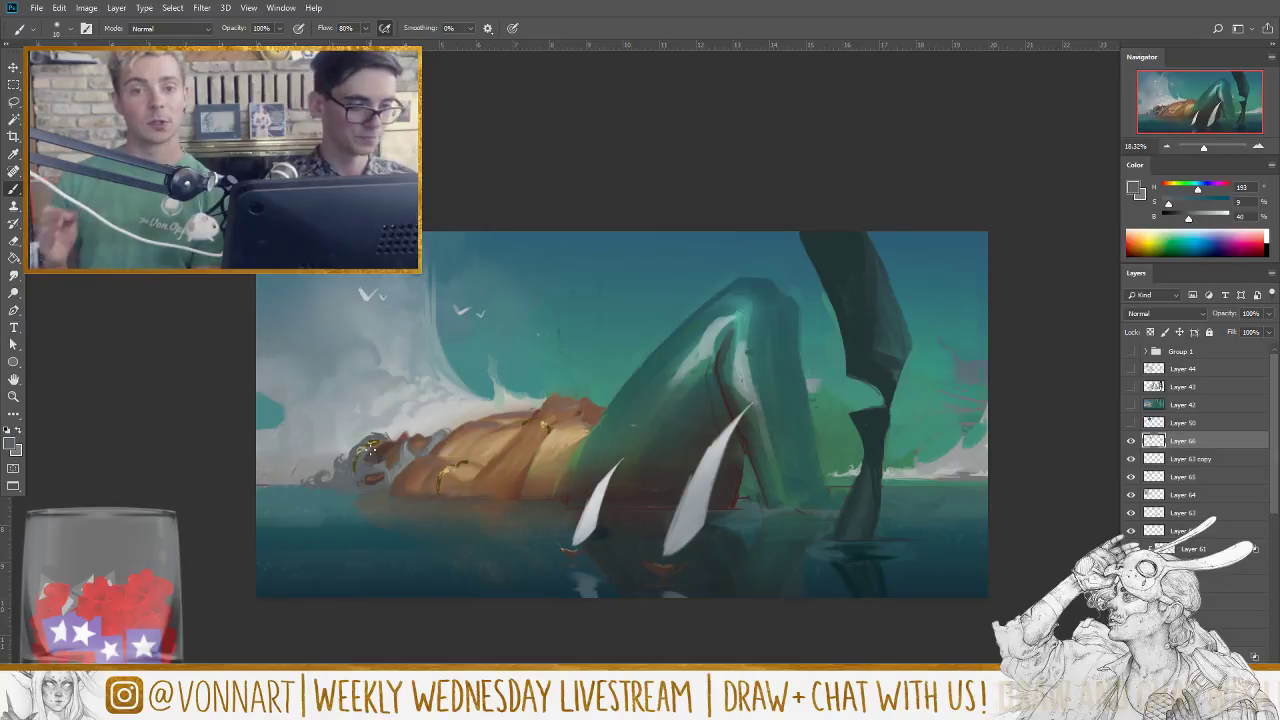
{"action": "left_click", "coordinate": [400, 438], "text": "alt"}
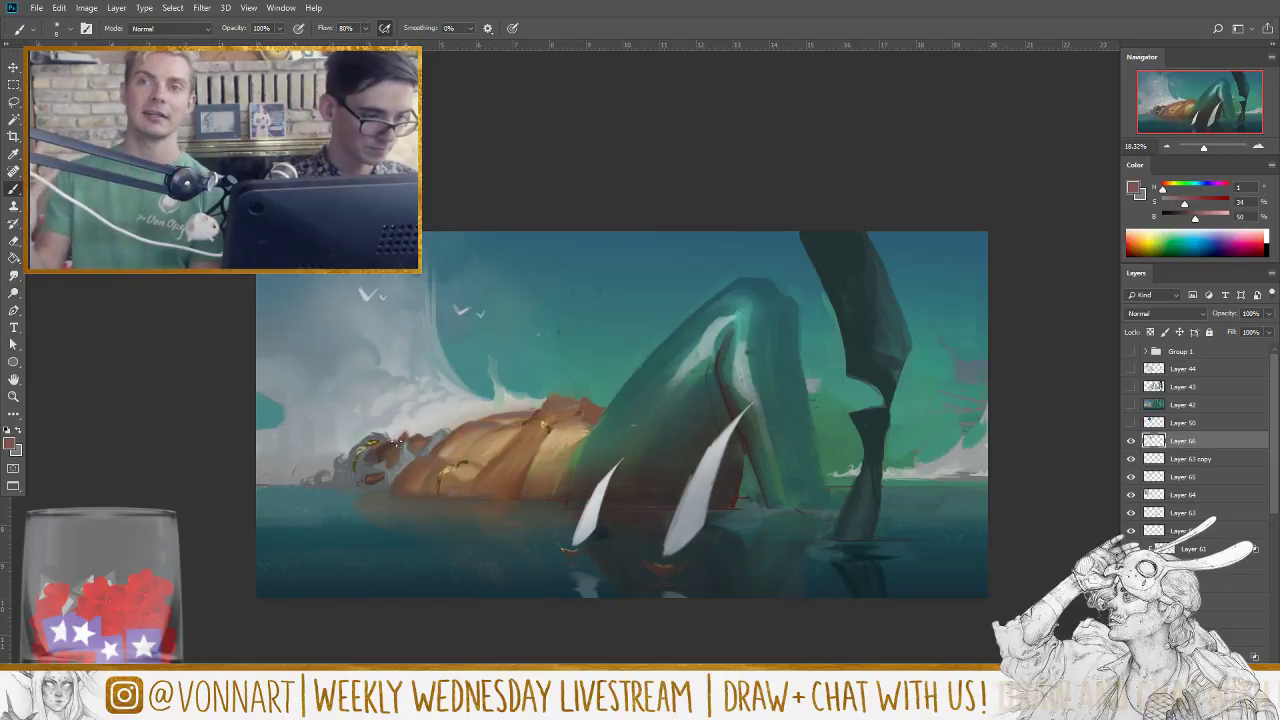
{"action": "key", "text": "bracketright"}
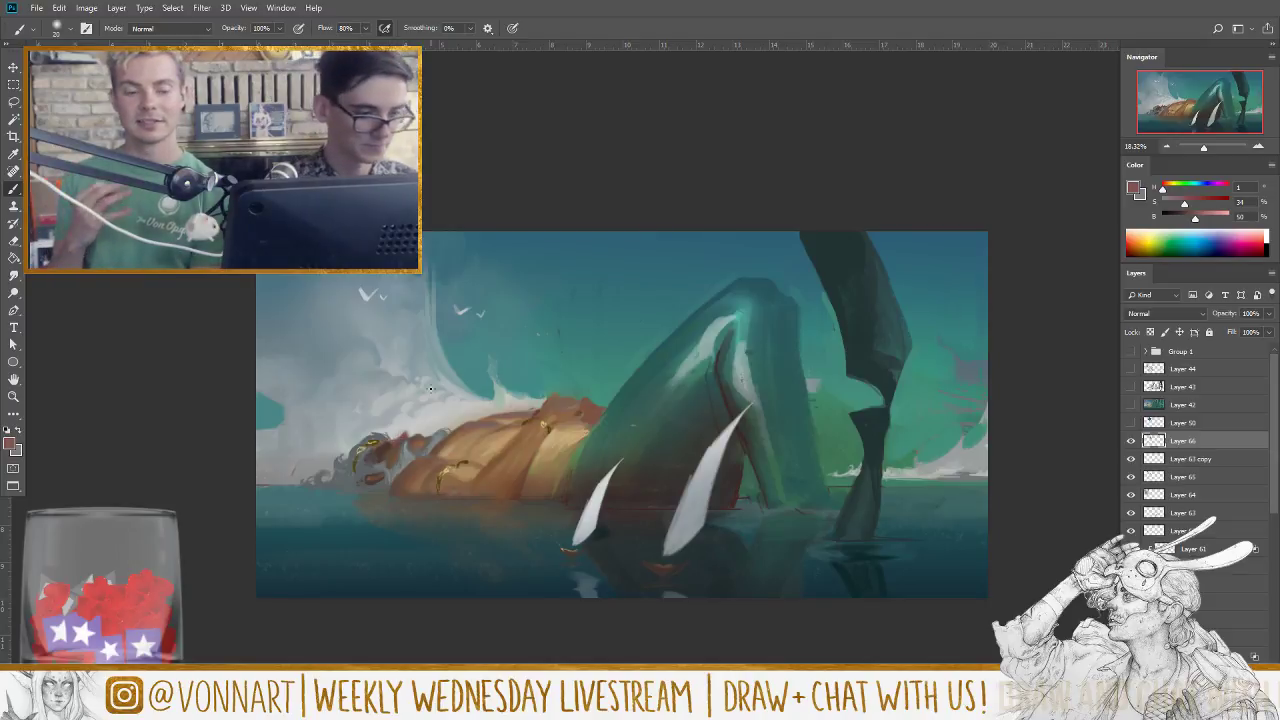
{"action": "left_click", "coordinate": [398, 444], "text": "alt"}
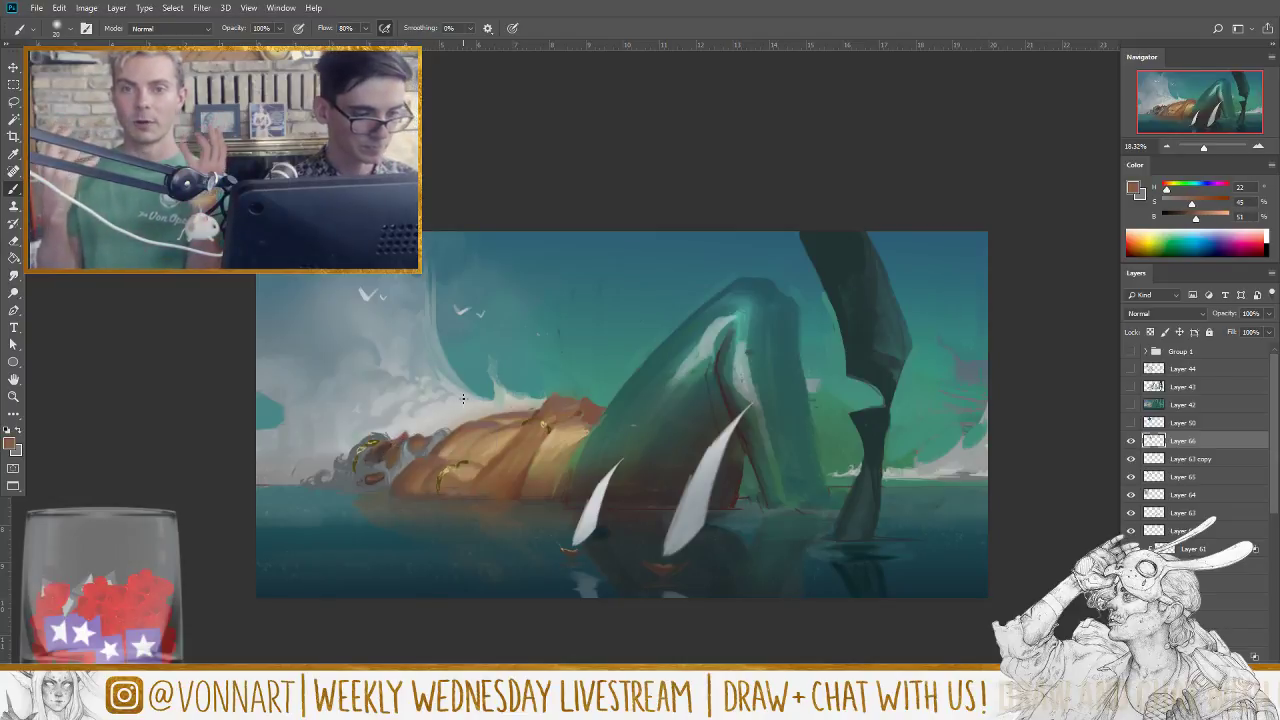
{"action": "left_click", "coordinate": [389, 436], "text": "alt"}
{"action": "left_click", "coordinate": [388, 440], "text": "alt"}
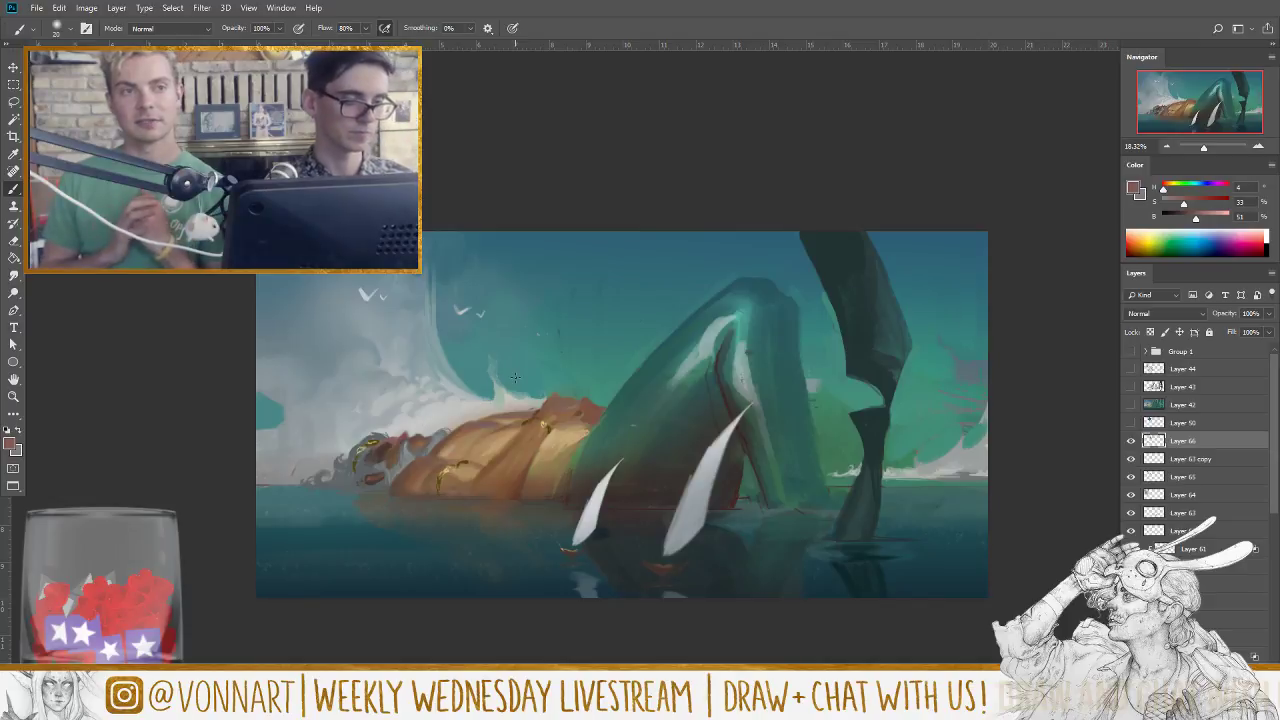
{"action": "left_click", "coordinate": [395, 440], "text": "alt"}
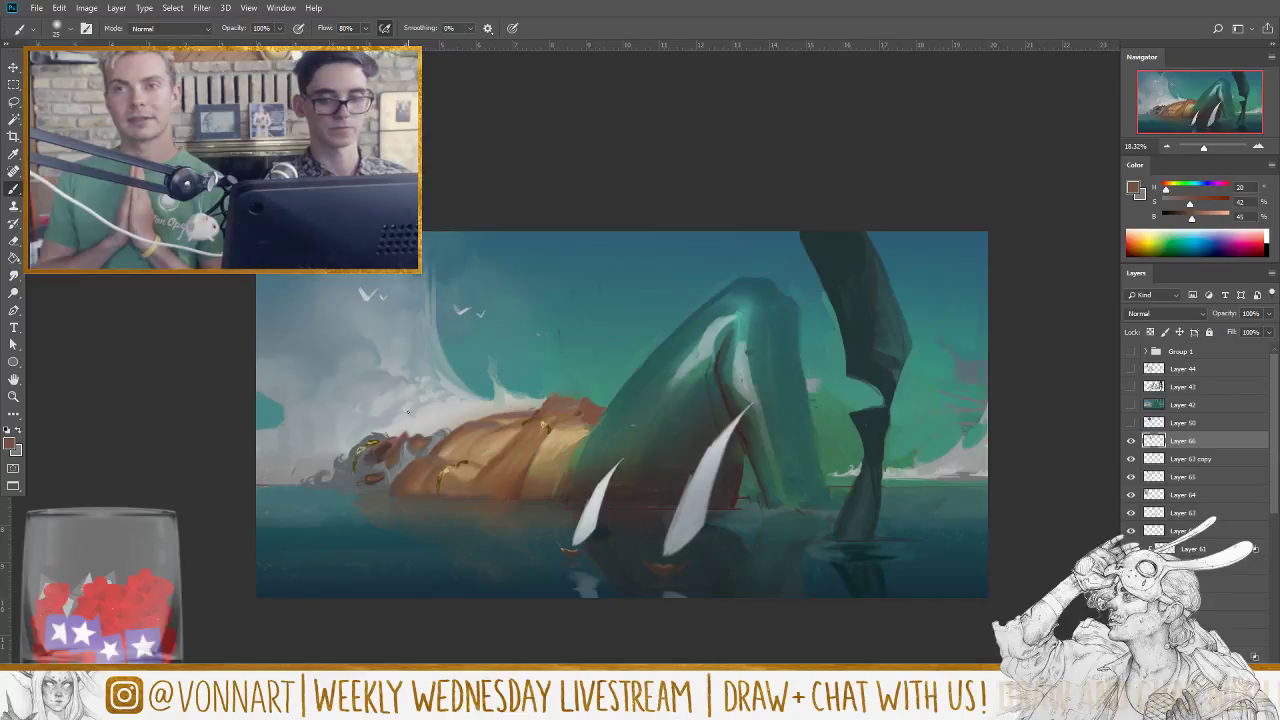
Step: Toggle Layer 66 off and on to compare the changes, then briefly erase
{"action": "left_click", "coordinate": [1131, 440]}
{"action": "left_click", "coordinate": [1131, 440]}
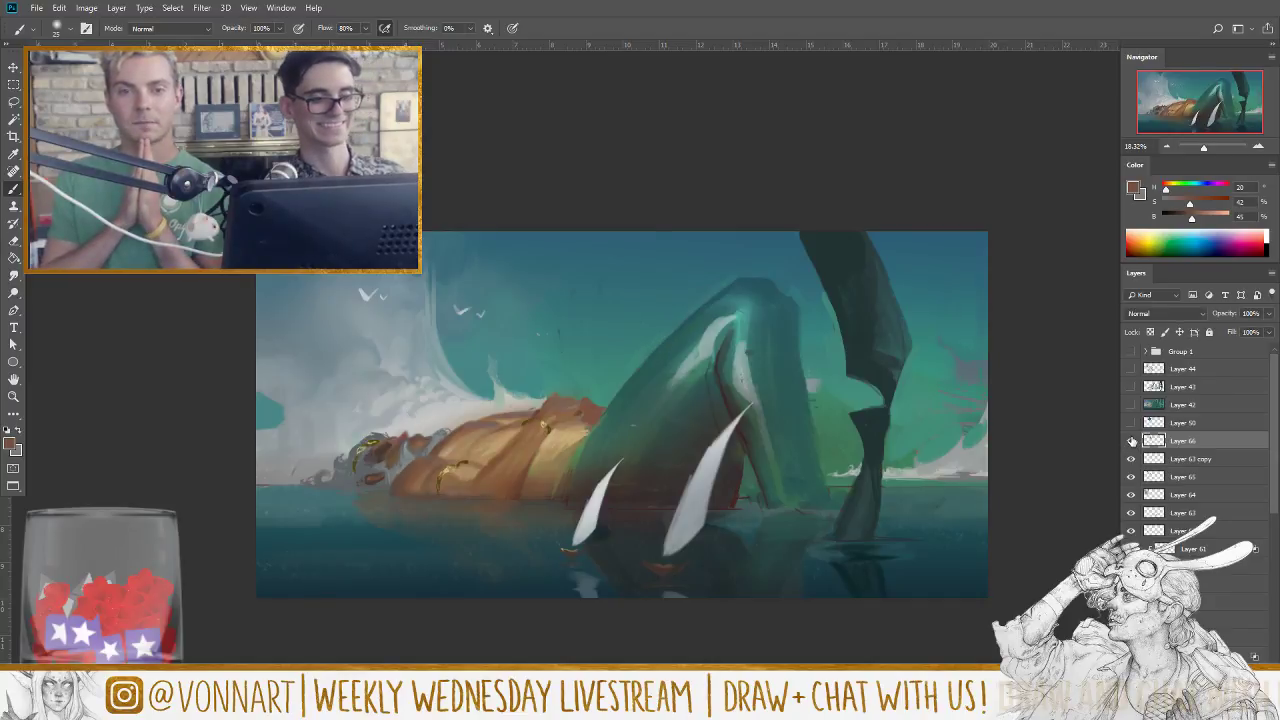
{"action": "left_click", "coordinate": [1131, 440]}
{"action": "left_click", "coordinate": [1131, 440]}
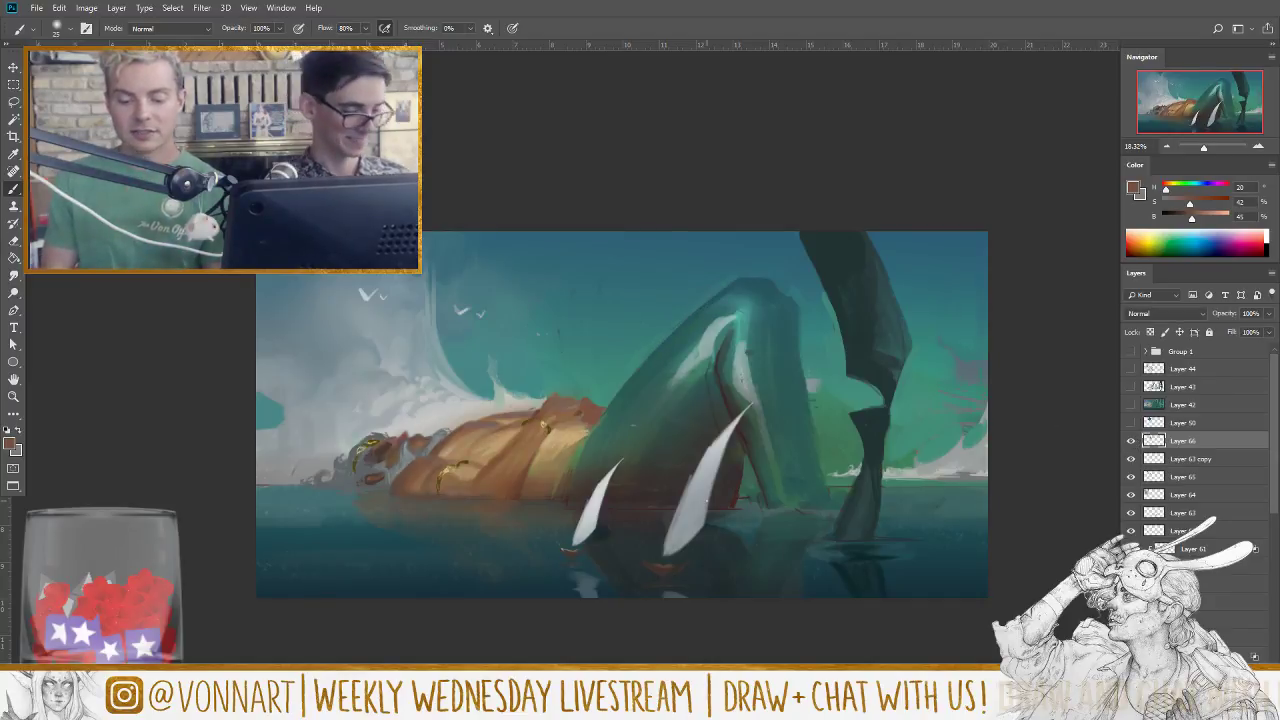
{"action": "key", "text": "e"}
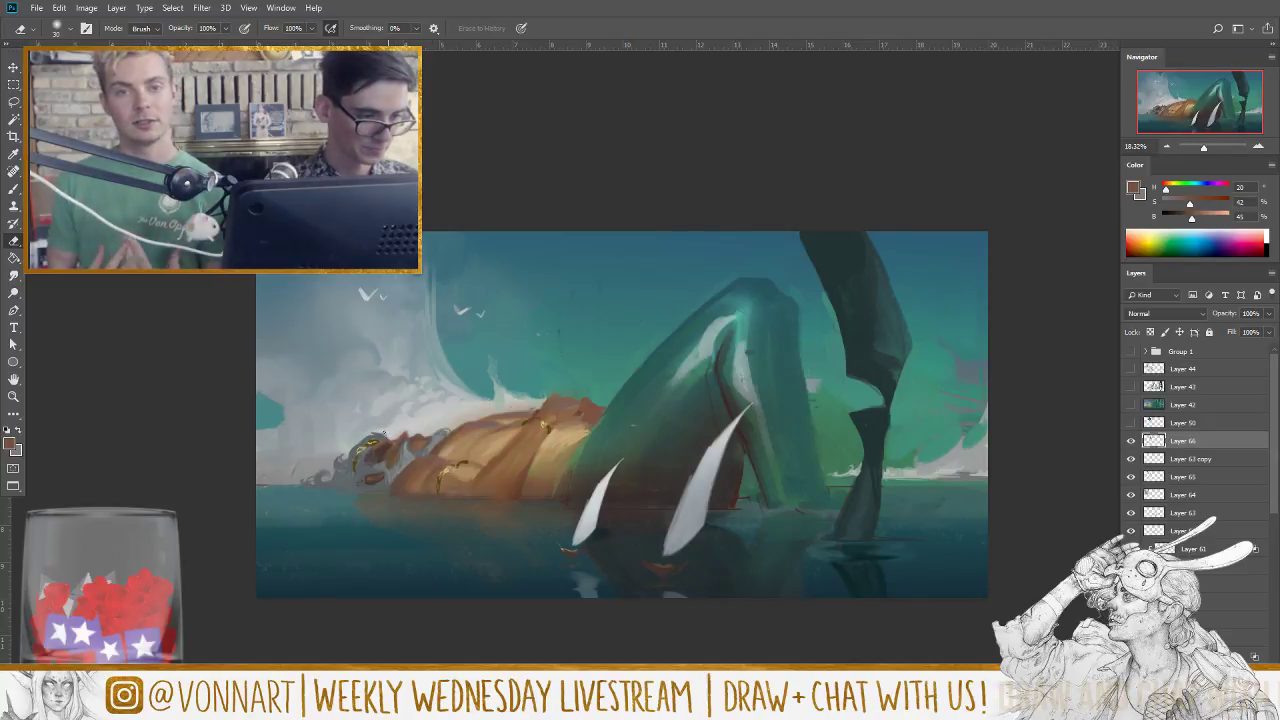
{"action": "key", "text": "b"}
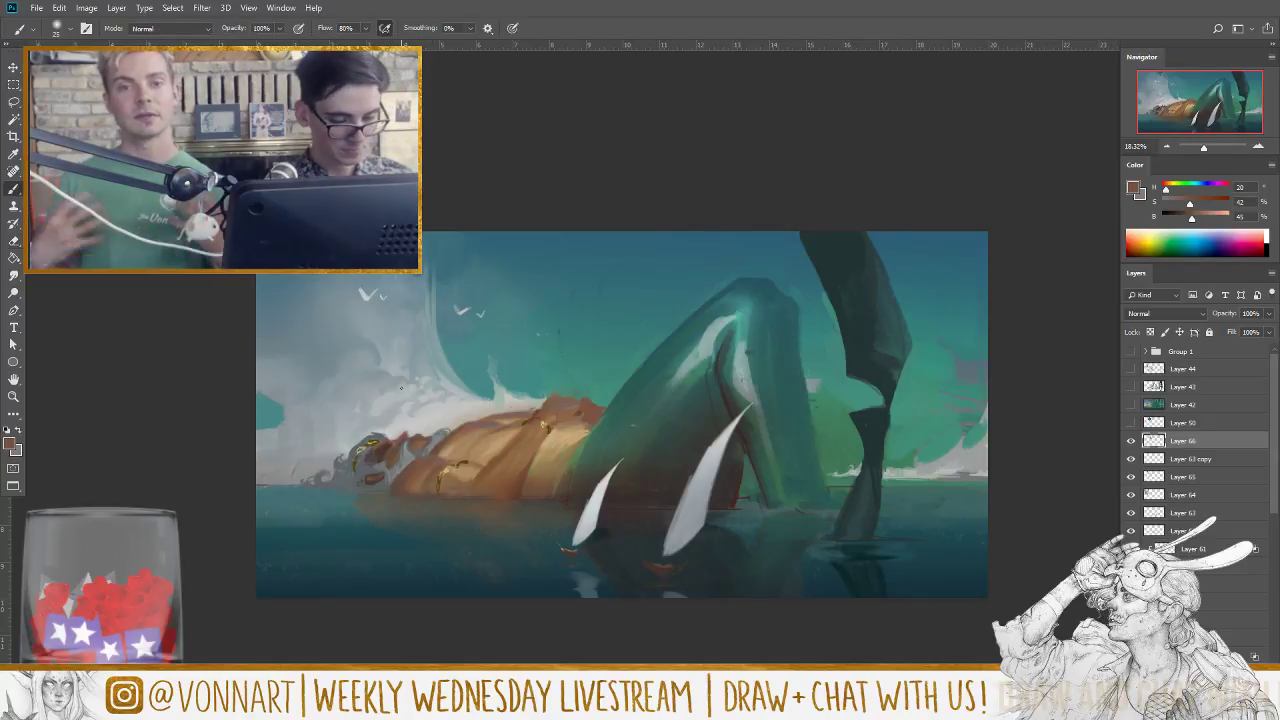
Step: Add darker brown, orange-brown and dark brown-grey strokes to the wreck with a slightly larger brush
{"action": "left_click", "coordinate": [389, 445], "text": "alt"}
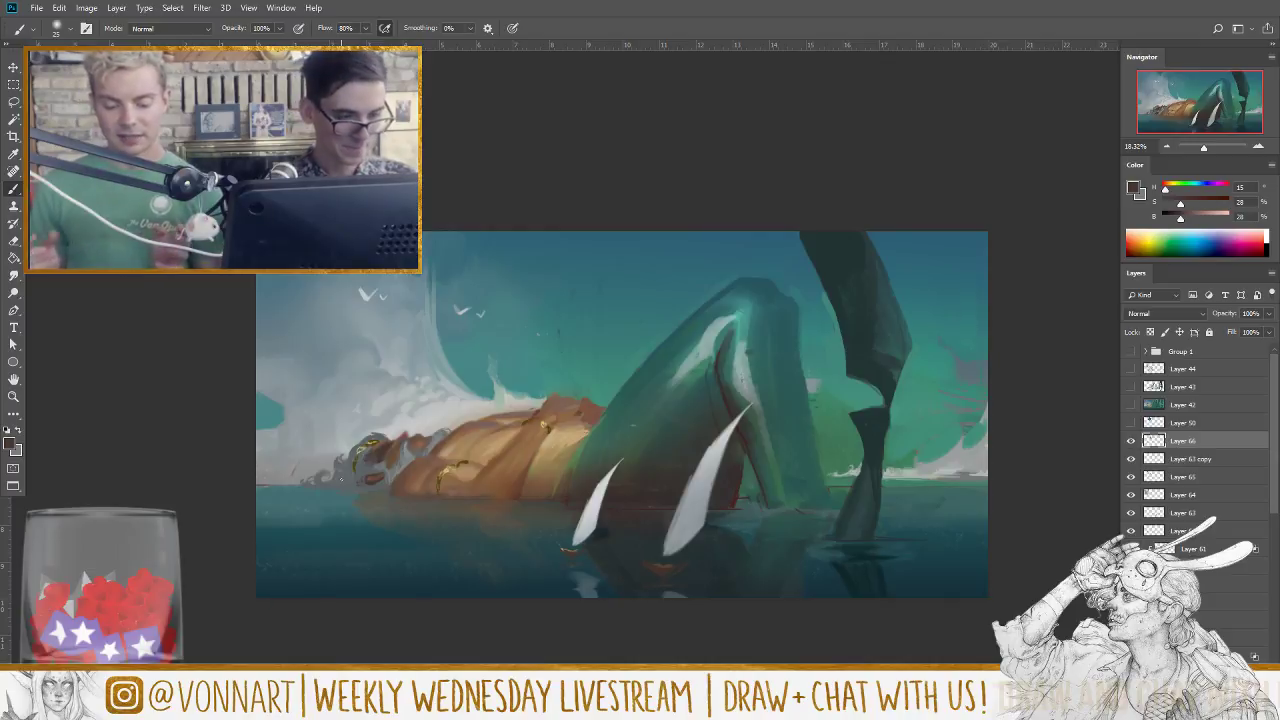
{"action": "left_click", "coordinate": [424, 441], "text": "alt"}
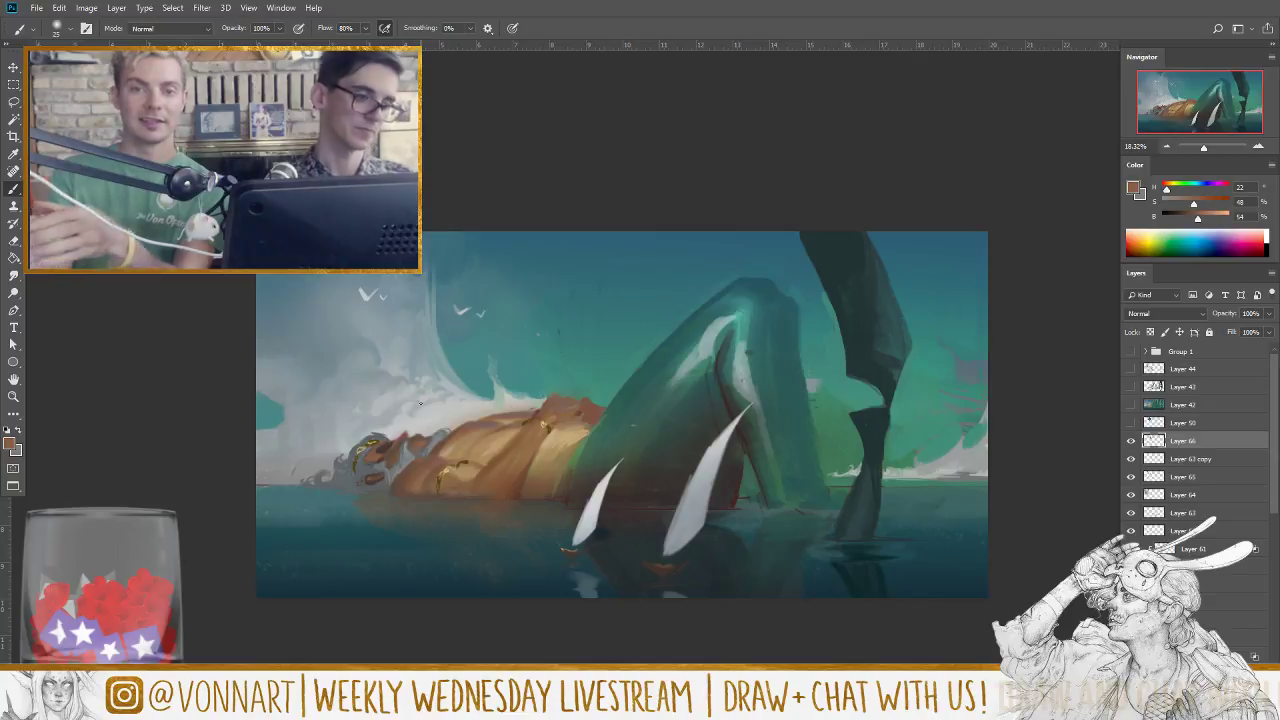
{"action": "key", "text": "bracketright"}
{"action": "key", "text": "bracketright"}
{"action": "key", "text": "bracketright"}
{"action": "key", "text": "bracketright"}
{"action": "key", "text": "bracketright"}
{"action": "key", "text": "bracketright"}
{"action": "key", "text": "bracketright"}
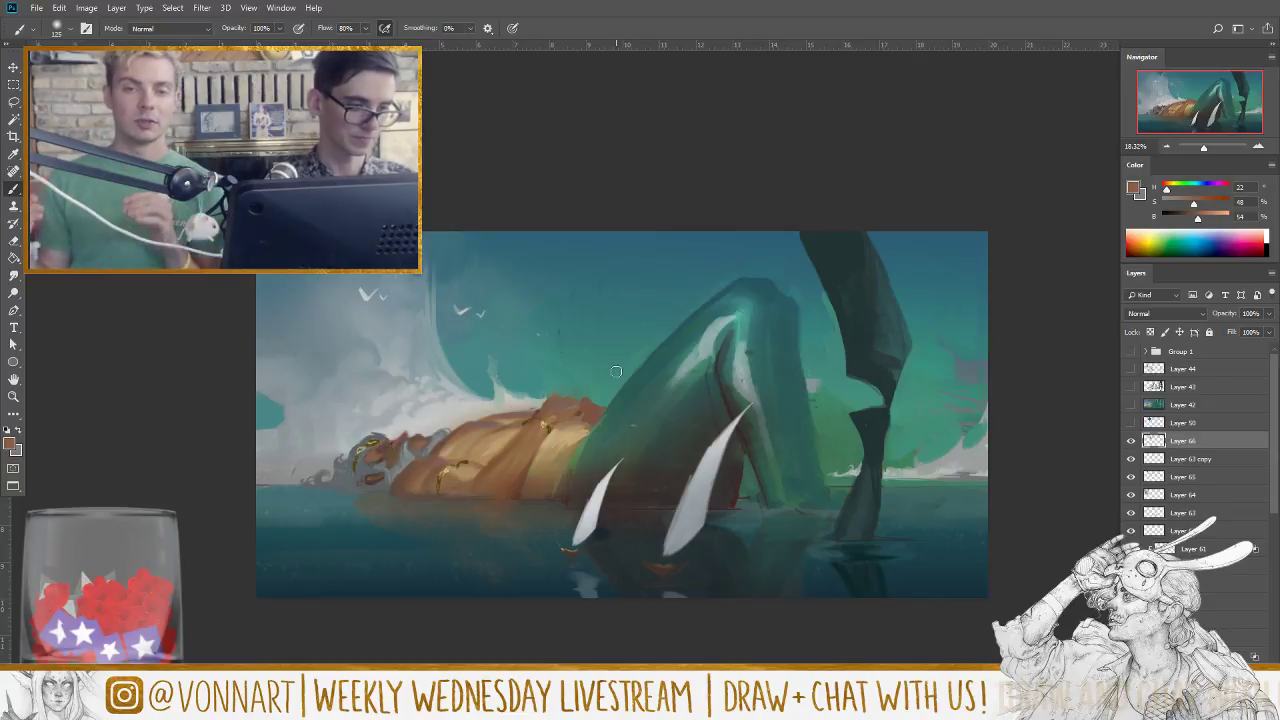
{"action": "left_click", "coordinate": [390, 454], "text": "alt"}
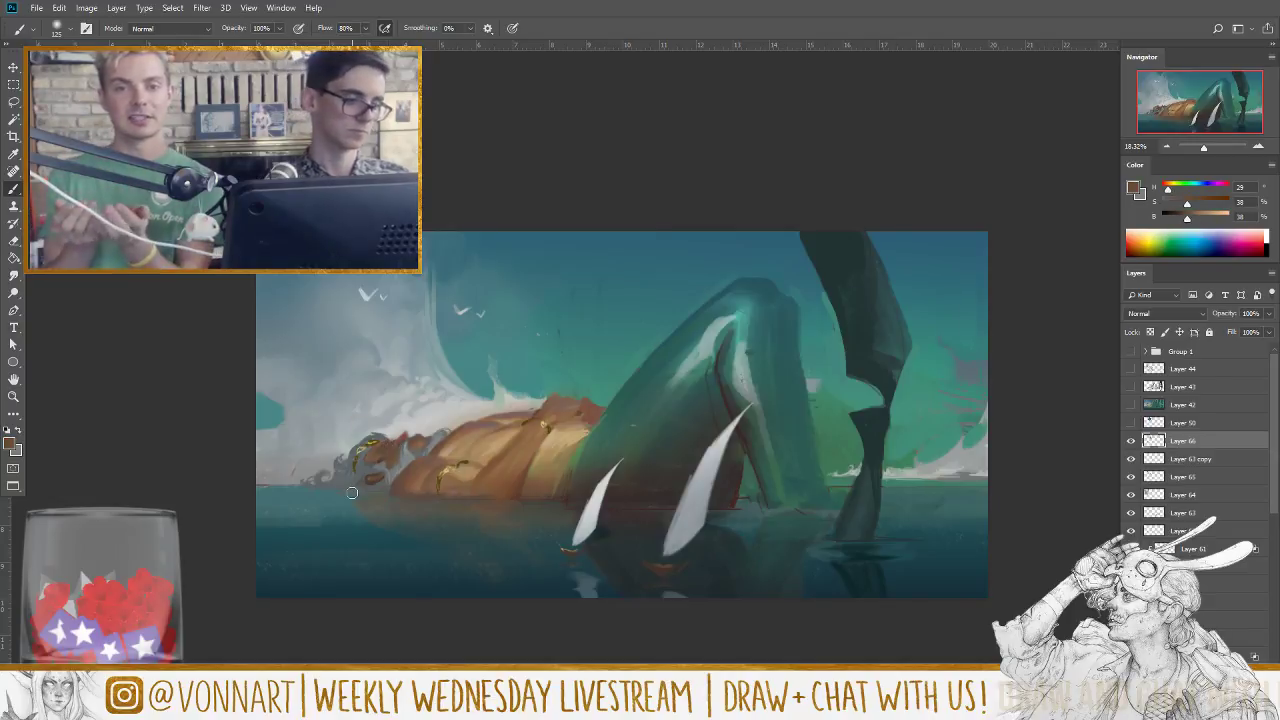
Step: Soften the tip with a much larger eraser and zoom out to see the whole painting
{"action": "key", "text": "e"}
{"action": "key", "text": "bracketright"}
{"action": "key", "text": "bracketright"}
{"action": "key", "text": "bracketright"}
{"action": "key", "text": "bracketright"}
{"action": "key", "text": "bracketright"}
{"action": "key", "text": "bracketright"}
{"action": "key", "text": "bracketright"}
{"action": "key", "text": "bracketright"}
{"action": "key", "text": "bracketright"}
{"action": "key", "text": "bracketright"}
{"action": "key", "text": "bracketright"}
{"action": "key", "text": "bracketright"}
{"action": "key", "text": "bracketright"}
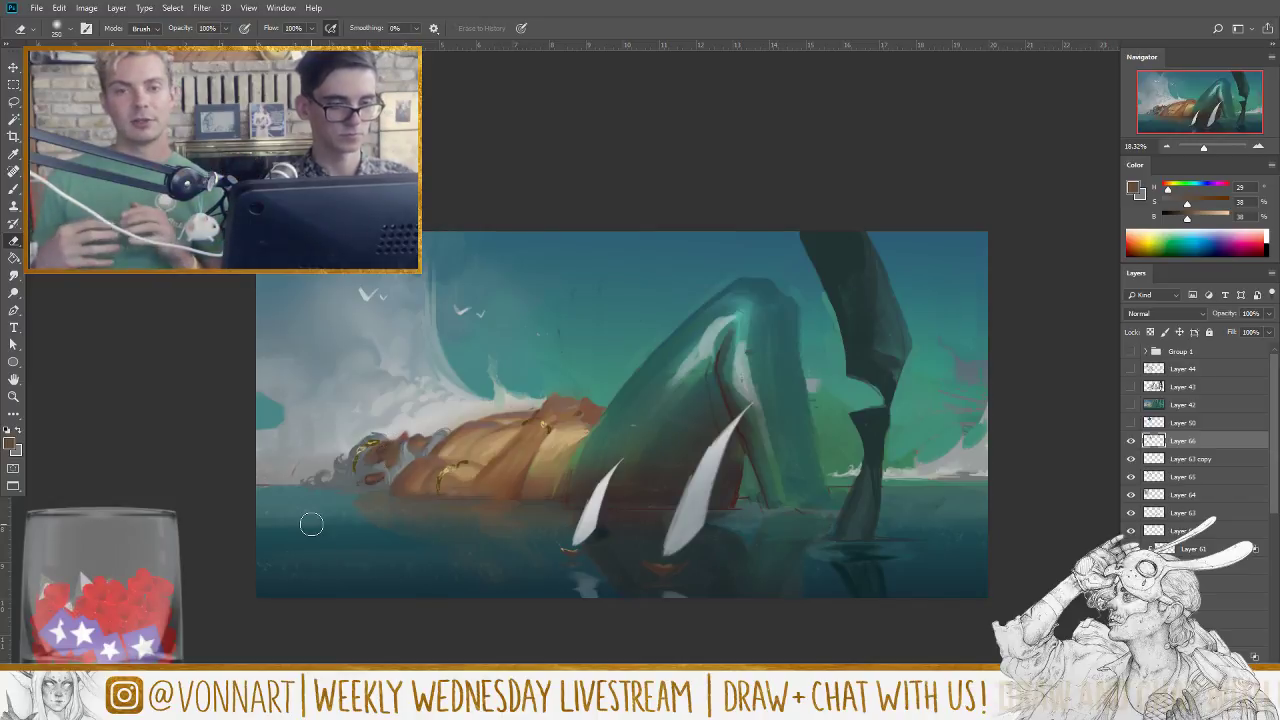
{"action": "key", "text": "z"}
{"action": "left_click_drag", "start_coordinate": [840, 560], "coordinate": [774, 546]}
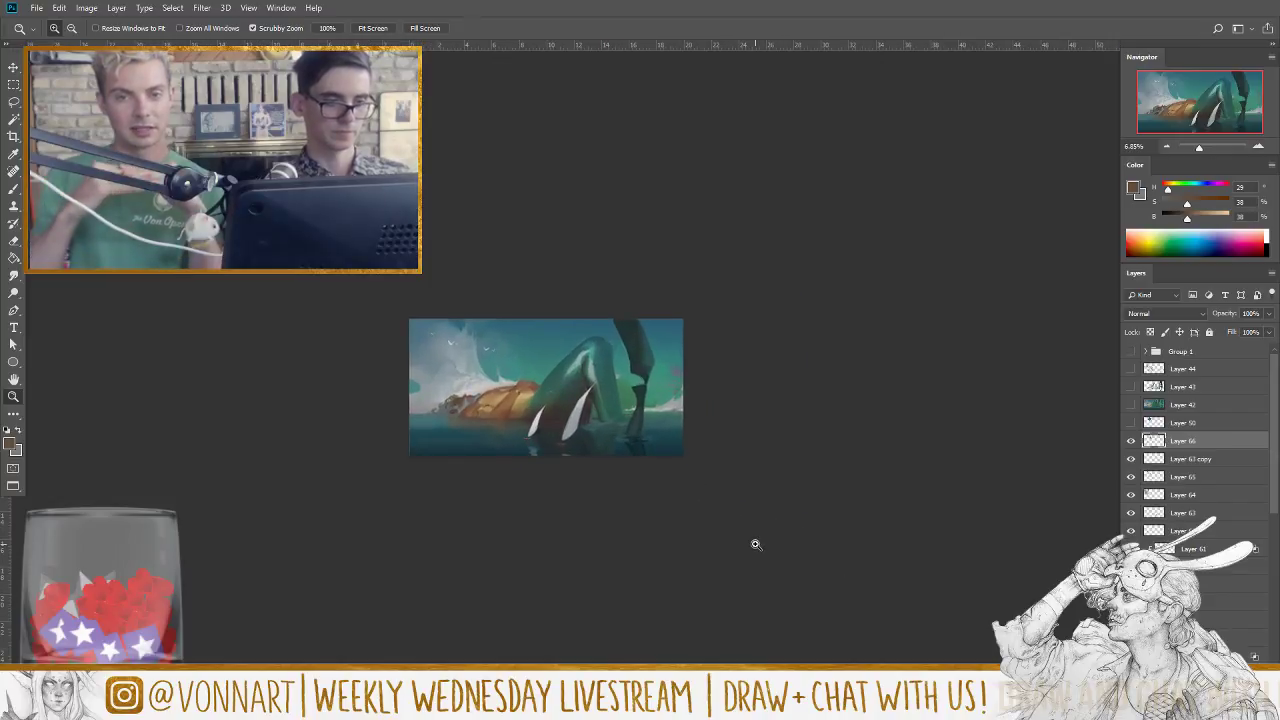
Step: Check the composition at a smaller view, then pick teal and lighter teal with a tiny brush
{"action": "left_click_drag", "start_coordinate": [610, 327], "coordinate": [682, 316]}
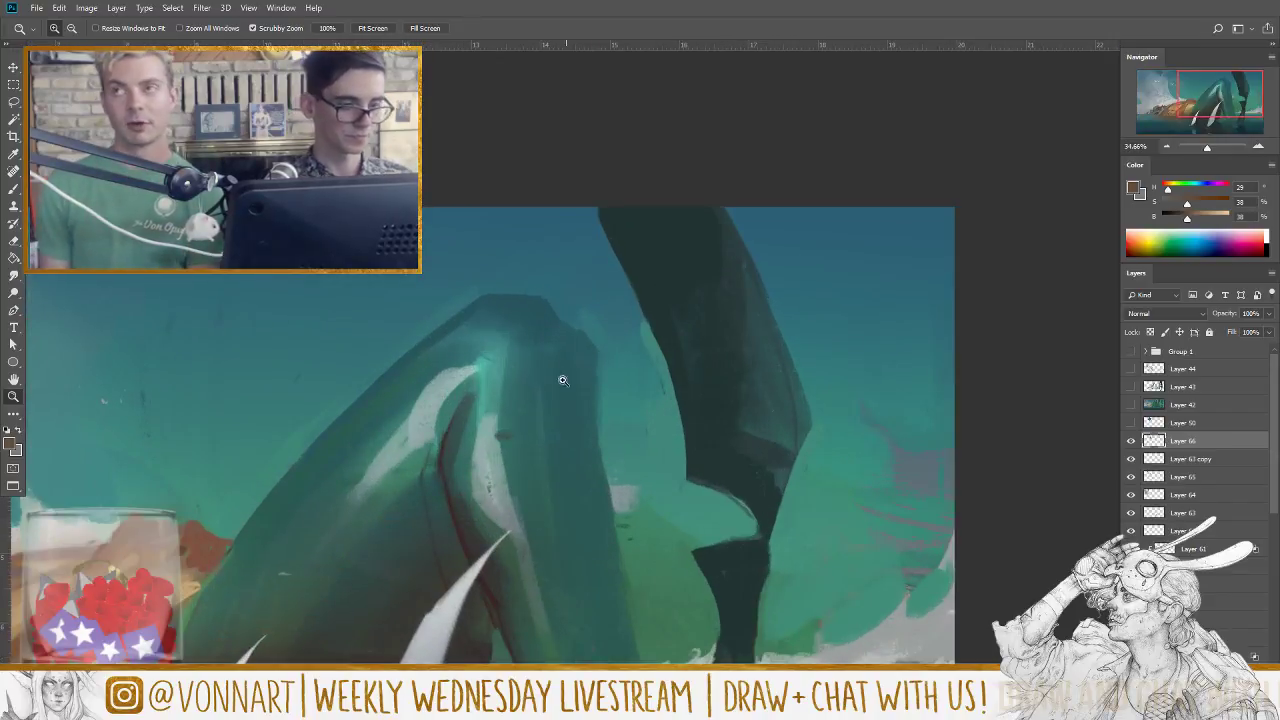
{"action": "key", "text": "b"}
{"action": "key", "text": "bracketleft"}
{"action": "key", "text": "bracketleft"}
{"action": "key", "text": "bracketleft"}
{"action": "key", "text": "bracketleft"}
{"action": "key", "text": "bracketleft"}
{"action": "key", "text": "bracketleft"}
{"action": "key", "text": "bracketleft"}
{"action": "key", "text": "bracketleft"}
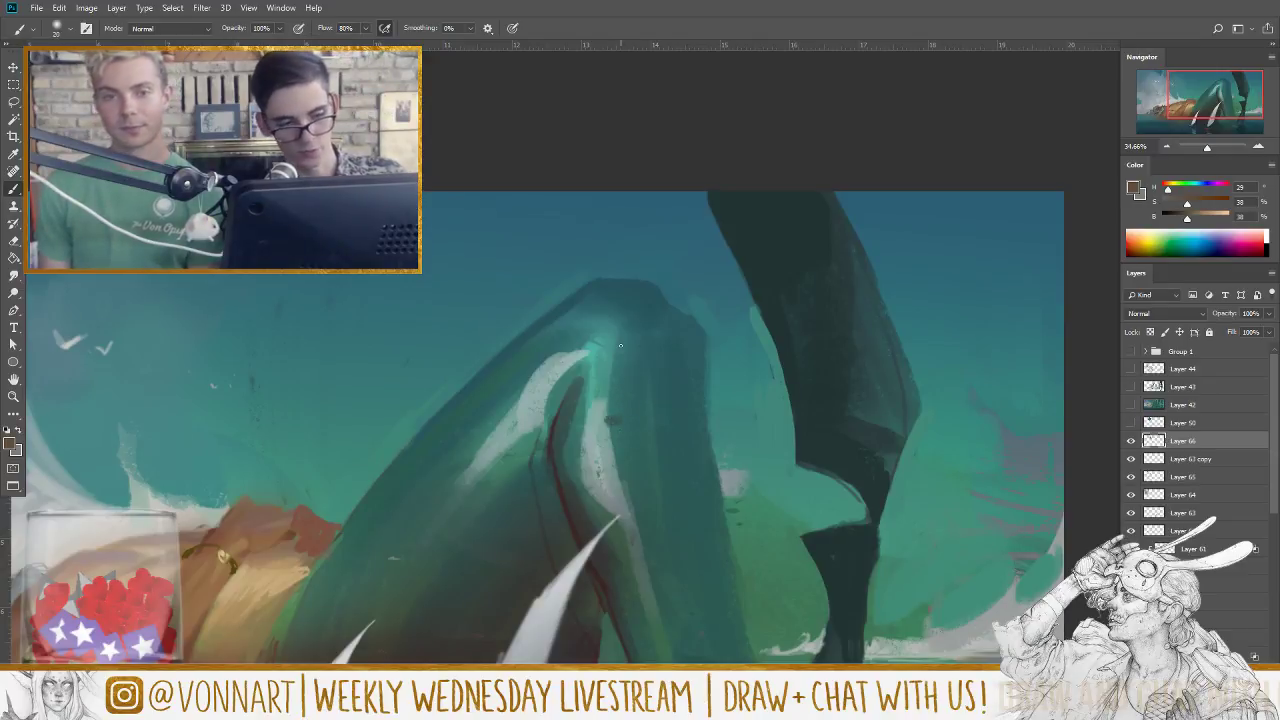
{"action": "left_click", "coordinate": [574, 403], "text": "alt"}
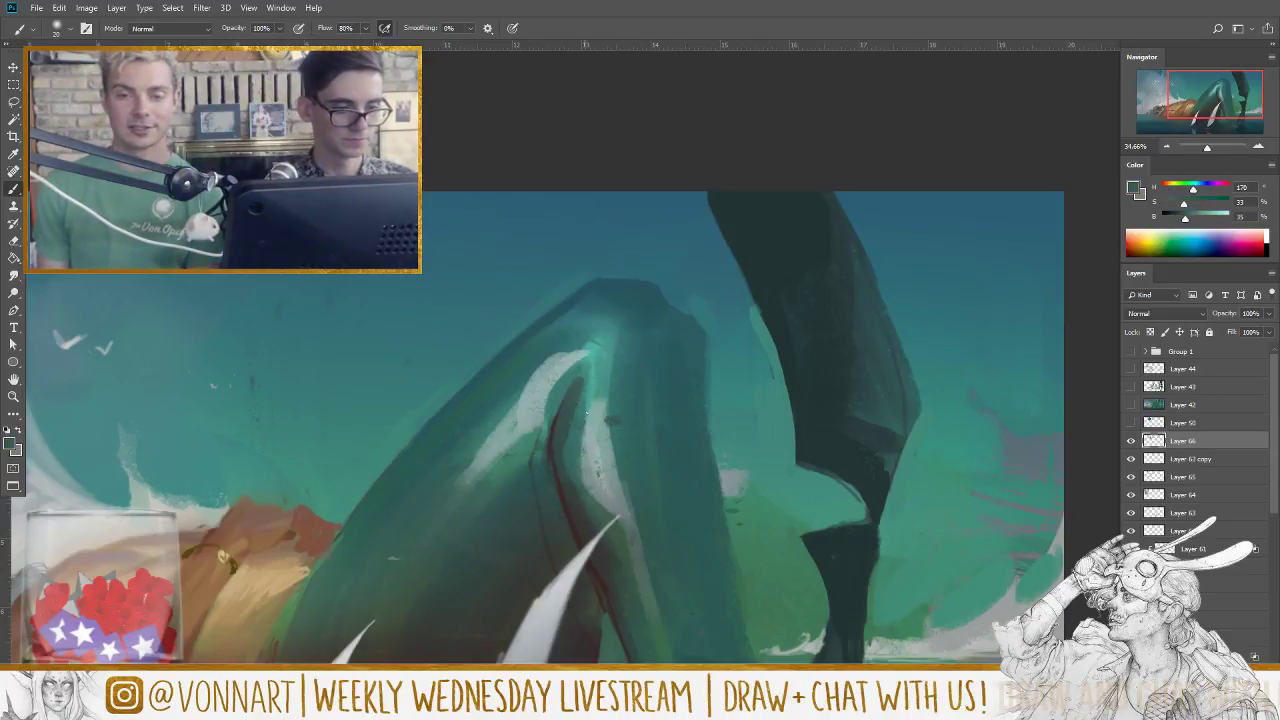
{"action": "left_click", "coordinate": [588, 410], "text": "alt"}
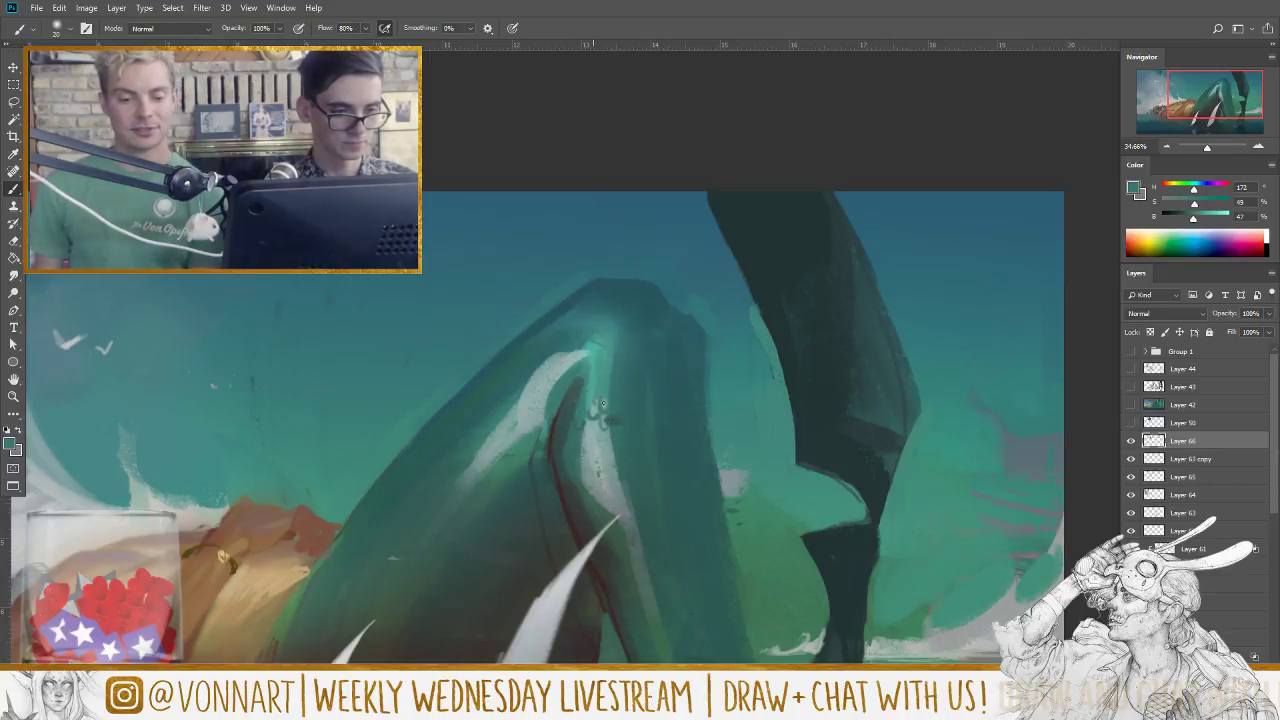
{"action": "key", "text": "bracketleft"}
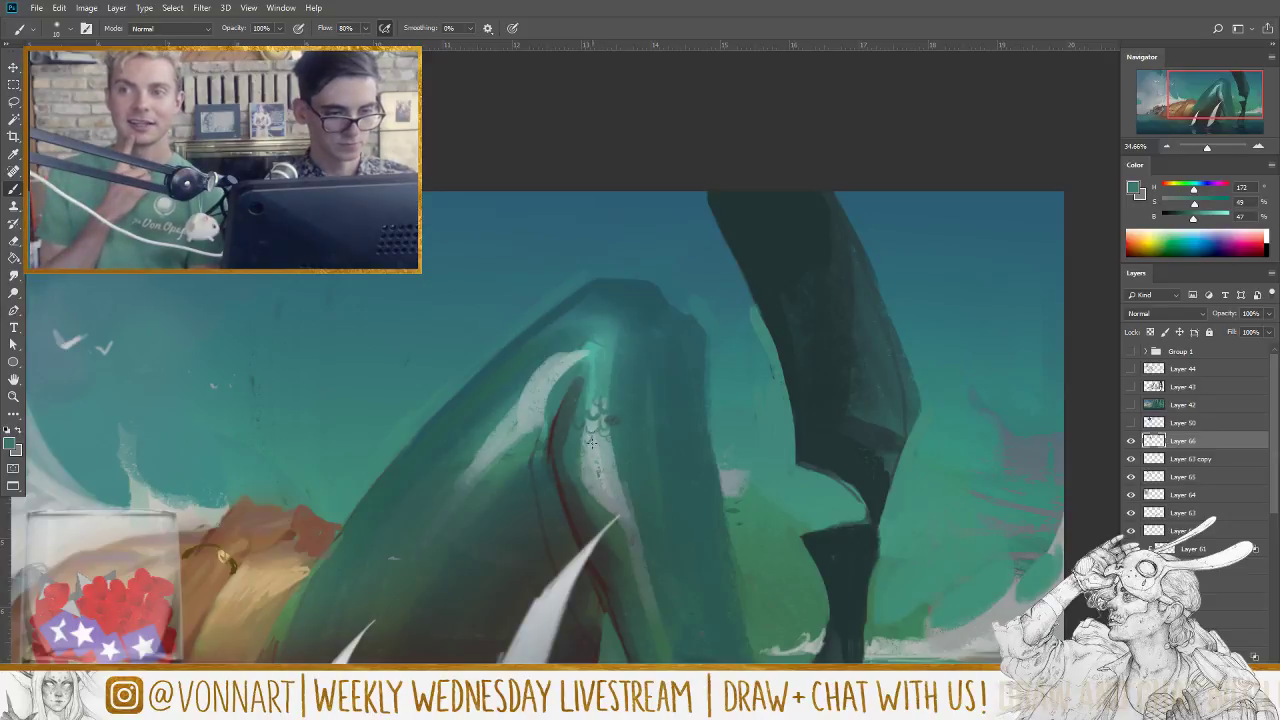
Step: Paint small scales down the creature's neck and belly, then sample darker, brighter and deeper teals
{"action": "left_click_drag", "start_coordinate": [588, 442], "coordinate": [610, 453]}
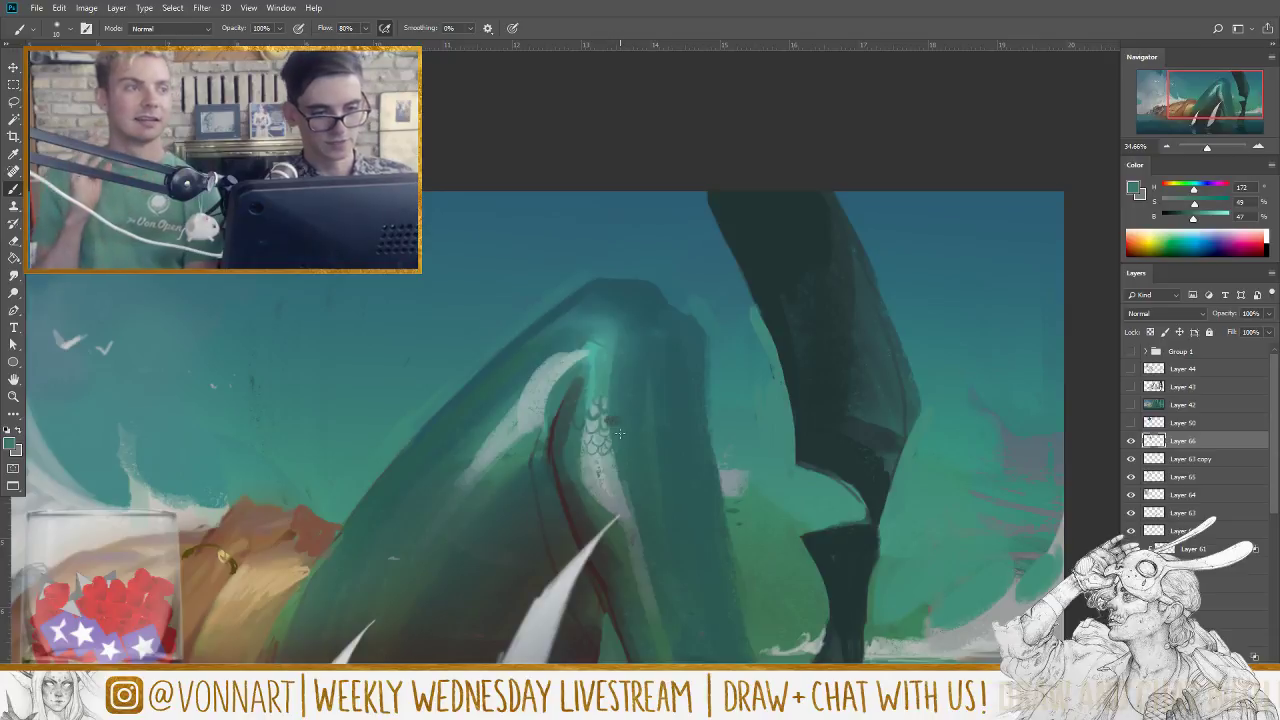
{"action": "mouse_move", "coordinate": [590, 452]}
{"action": "left_mouse_down"}
{"action": "mouse_move", "coordinate": [612, 472]}
{"action": "mouse_move", "coordinate": [596, 480]}
{"action": "mouse_move", "coordinate": [604, 490]}
{"action": "left_mouse_up"}
{"action": "key", "text": "bracketright"}
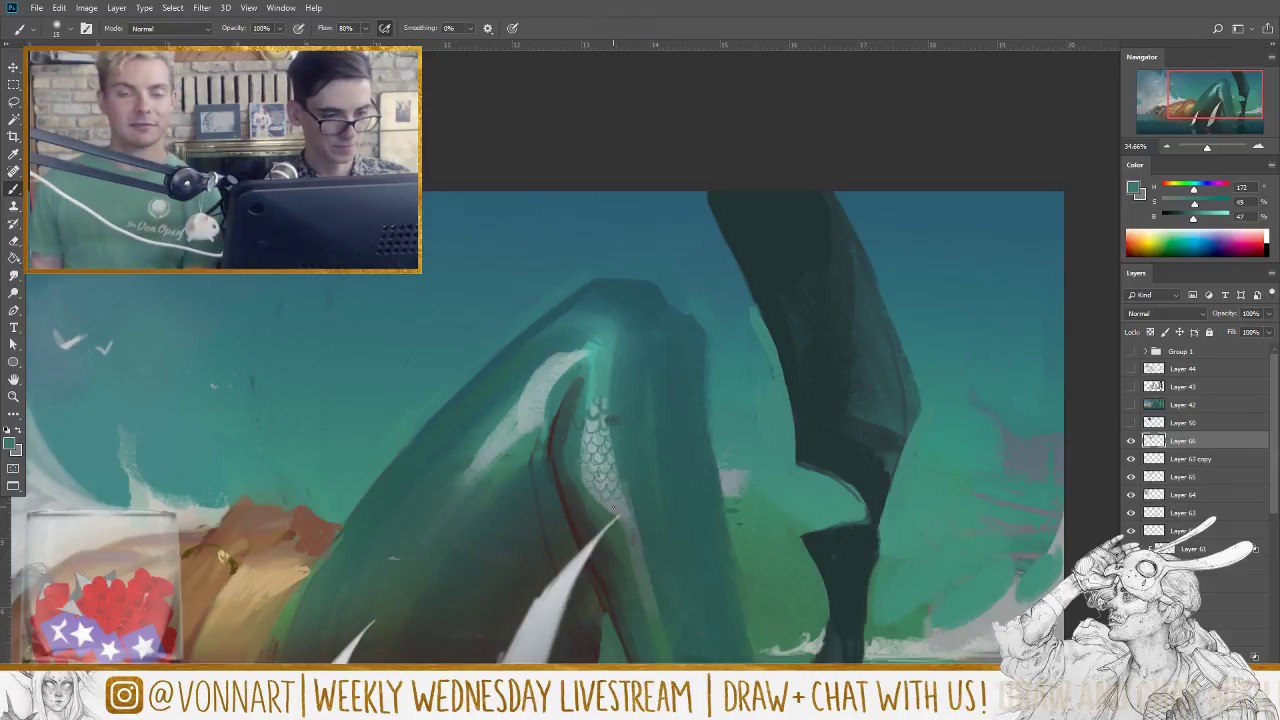
{"action": "left_click", "coordinate": [615, 507], "text": "alt"}
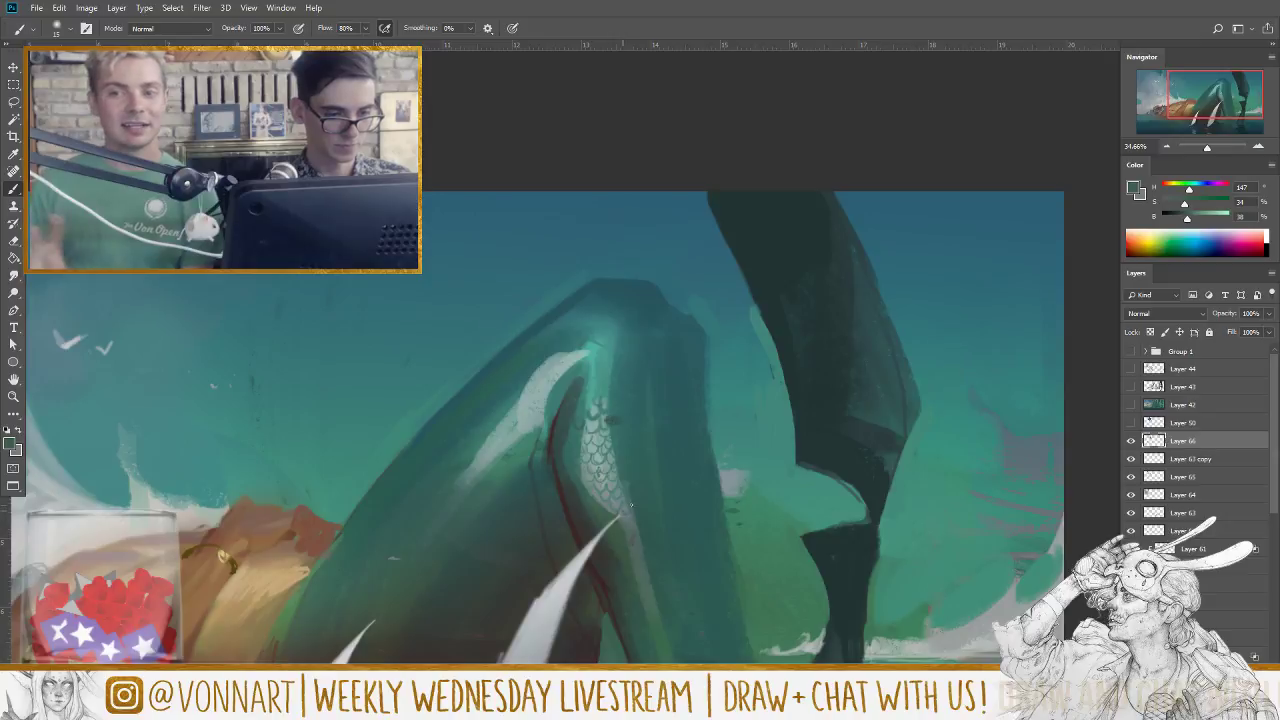
{"action": "left_click", "coordinate": [620, 487], "text": "alt"}
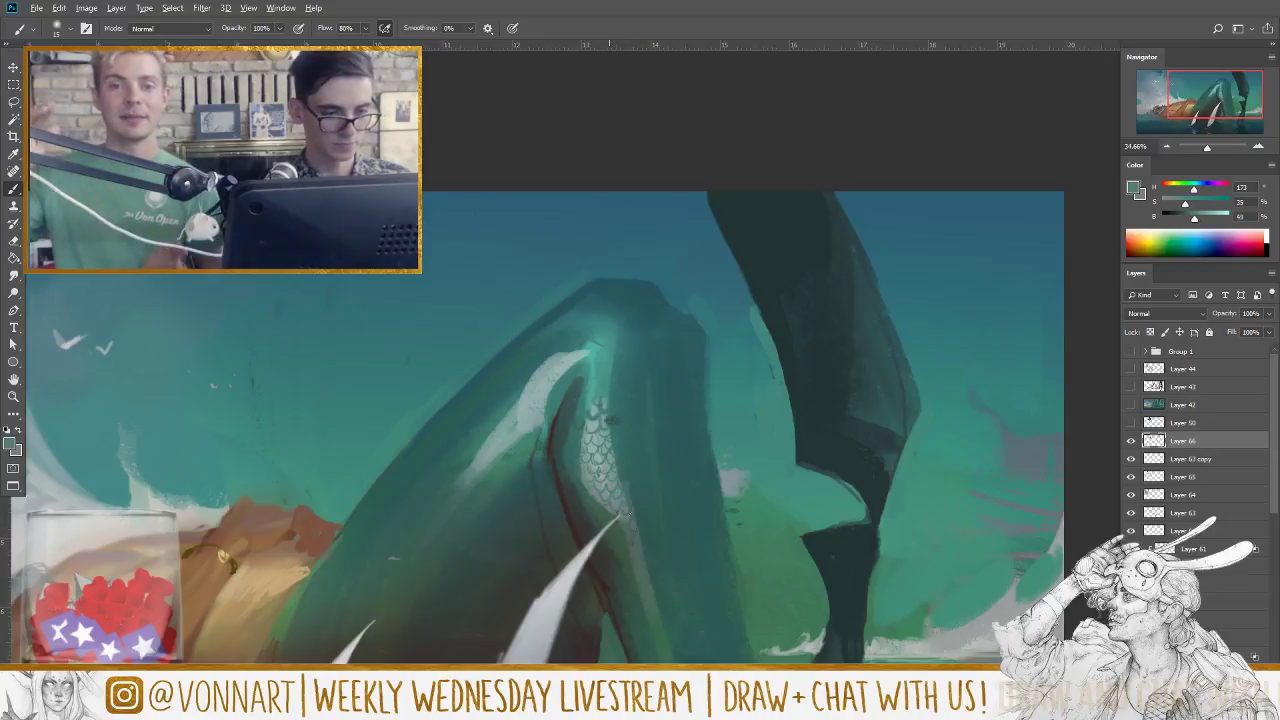
{"action": "left_click", "coordinate": [627, 488], "text": "alt"}
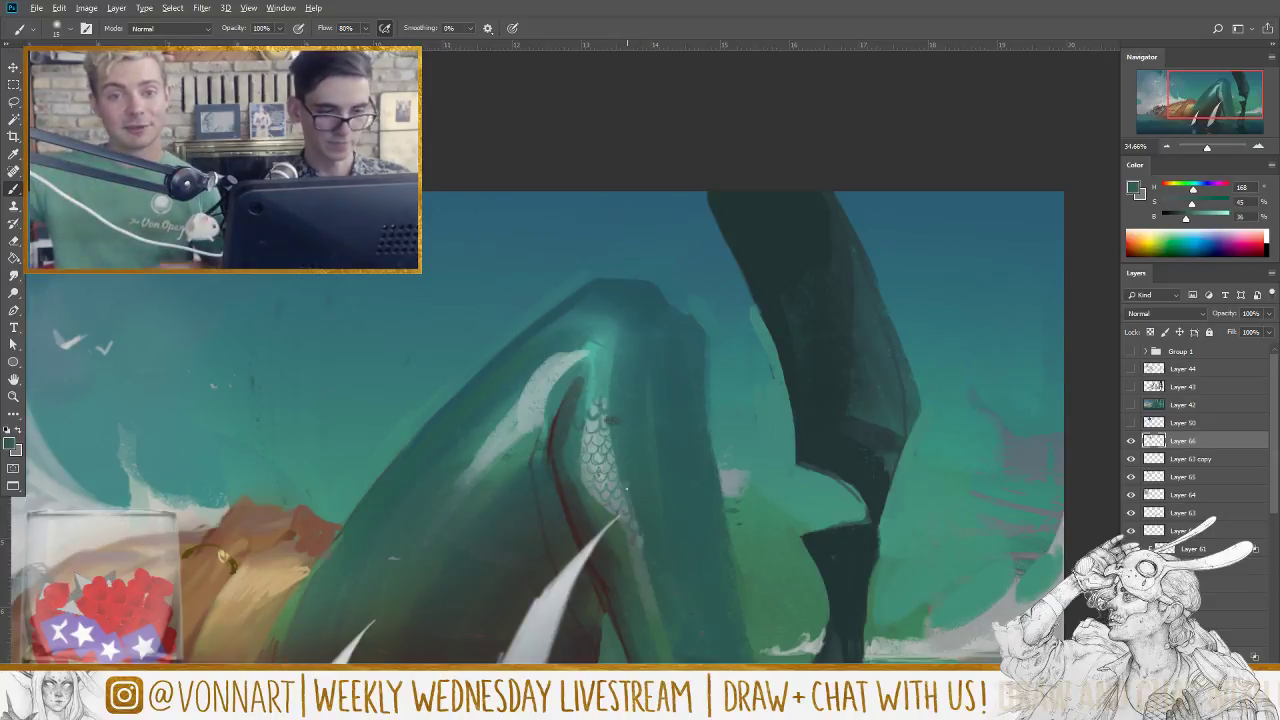
Step: Sample a pale scale tone and mid green, then paint small dark marks near the creature's head
{"action": "key", "text": "bracketright"}
{"action": "key", "text": "bracketright"}
{"action": "key", "text": "bracketright"}
{"action": "key", "text": "bracketright"}
{"action": "key", "text": "bracketright"}
{"action": "key", "text": "bracketright"}
{"action": "key", "text": "bracketright"}
{"action": "key", "text": "bracketright"}
{"action": "key", "text": "bracketright"}
{"action": "key", "text": "bracketright"}
{"action": "key", "text": "bracketright"}
{"action": "key", "text": "bracketright"}
{"action": "key", "text": "bracketright"}
{"action": "key", "text": "bracketright"}
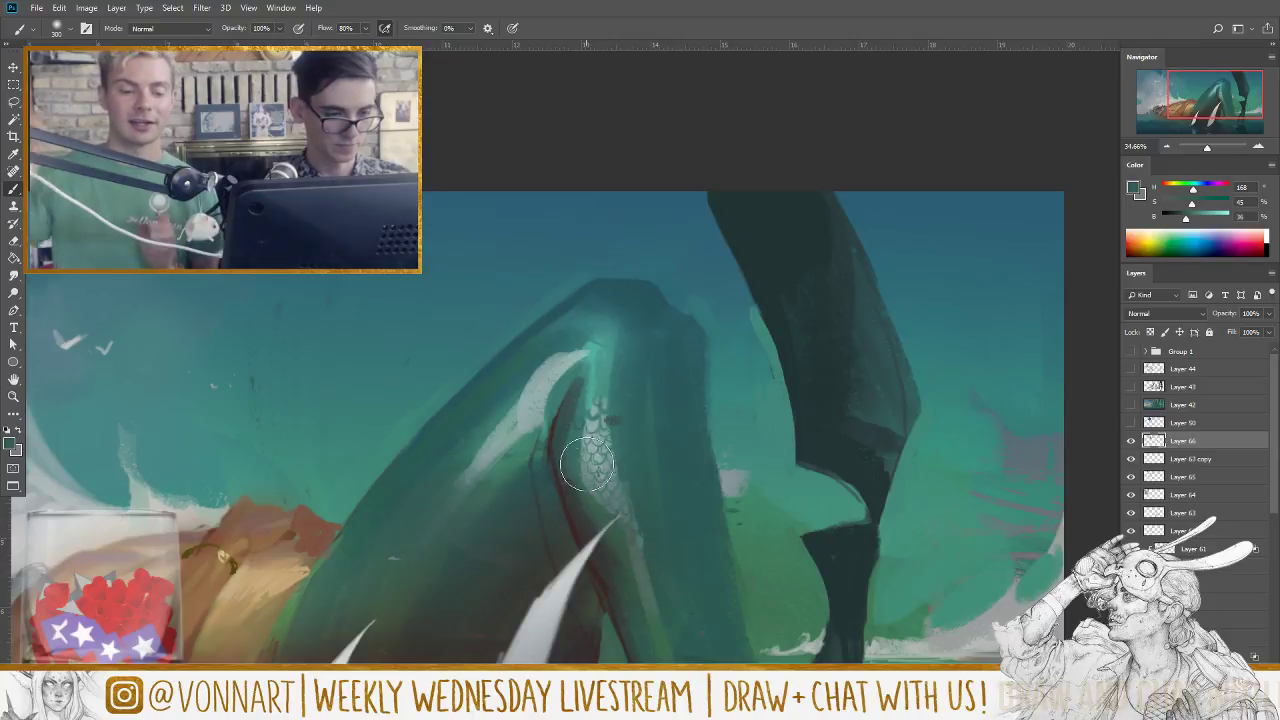
{"action": "key", "text": "bracketleft"}
{"action": "key", "text": "bracketleft"}
{"action": "key", "text": "bracketleft"}
{"action": "key", "text": "bracketleft"}
{"action": "key", "text": "bracketleft"}
{"action": "key", "text": "bracketleft"}
{"action": "key", "text": "bracketleft"}
{"action": "key", "text": "bracketleft"}
{"action": "key", "text": "bracketleft"}
{"action": "key", "text": "bracketleft"}
{"action": "key", "text": "bracketleft"}
{"action": "key", "text": "bracketleft"}
{"action": "key", "text": "bracketleft"}
{"action": "key", "text": "bracketleft"}
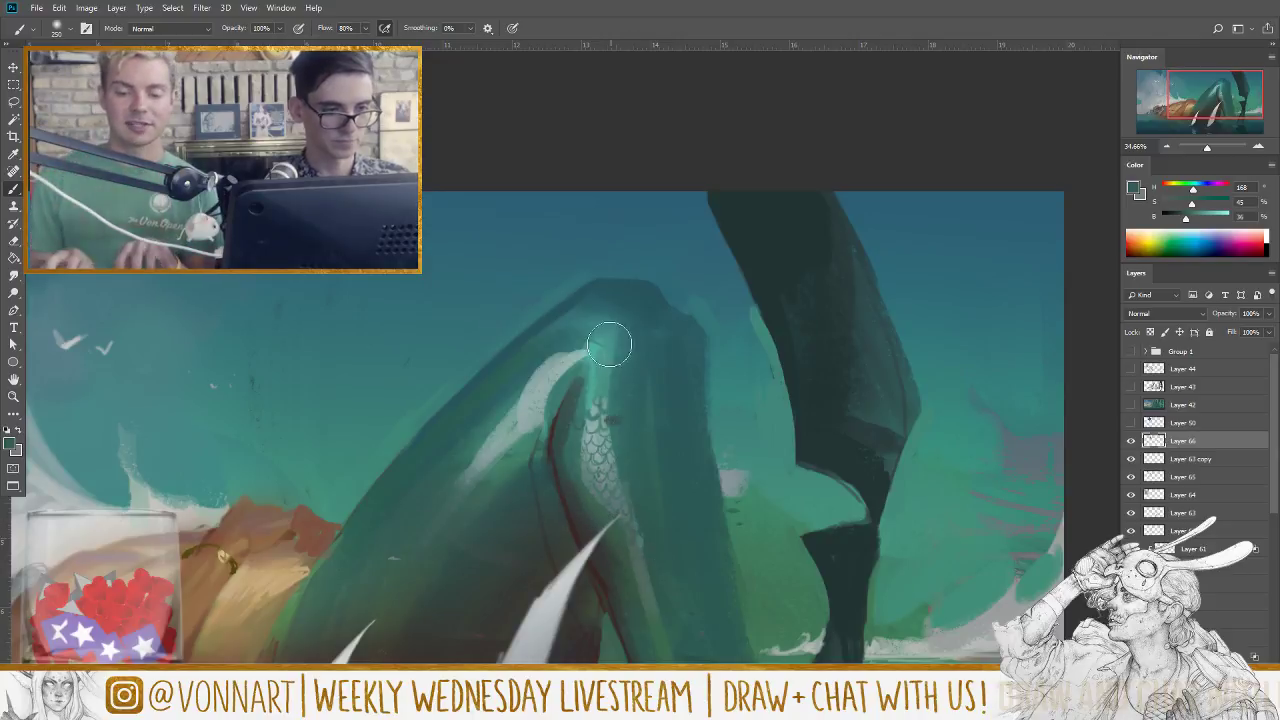
{"action": "left_click", "coordinate": [602, 407], "text": "alt"}
{"action": "key", "text": "bracketleft"}
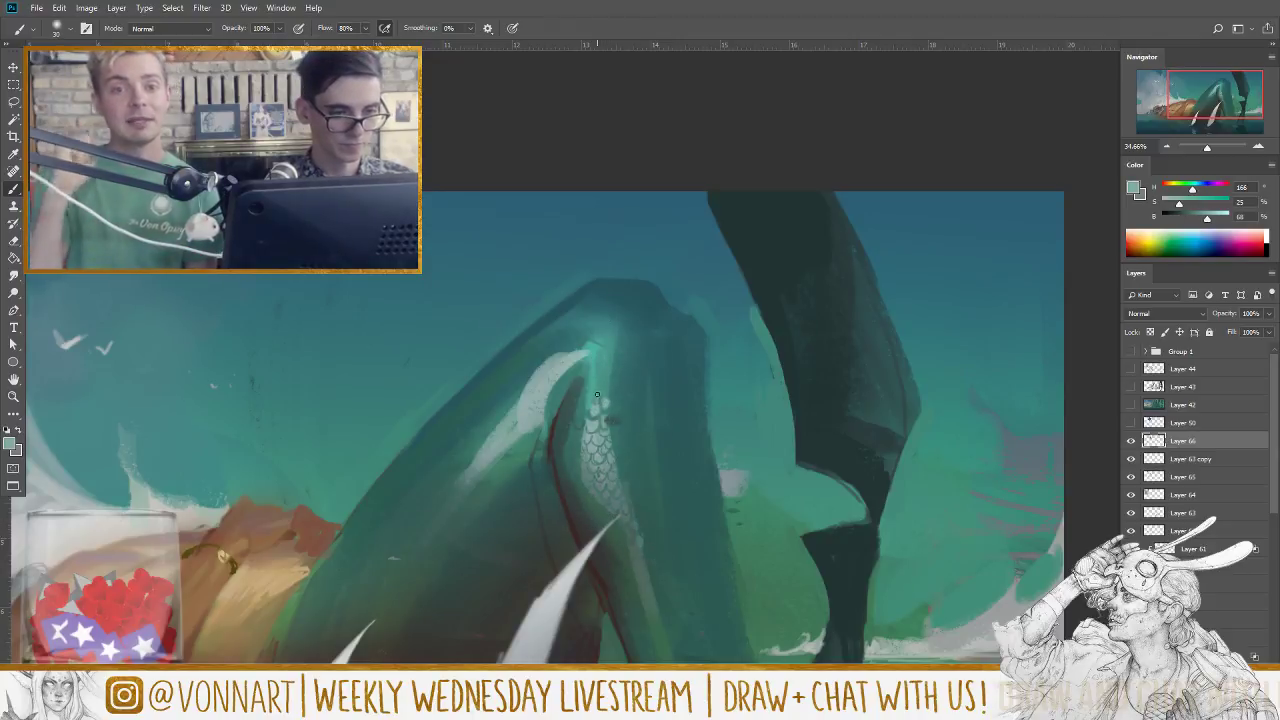
{"action": "key", "text": "bracketleft"}
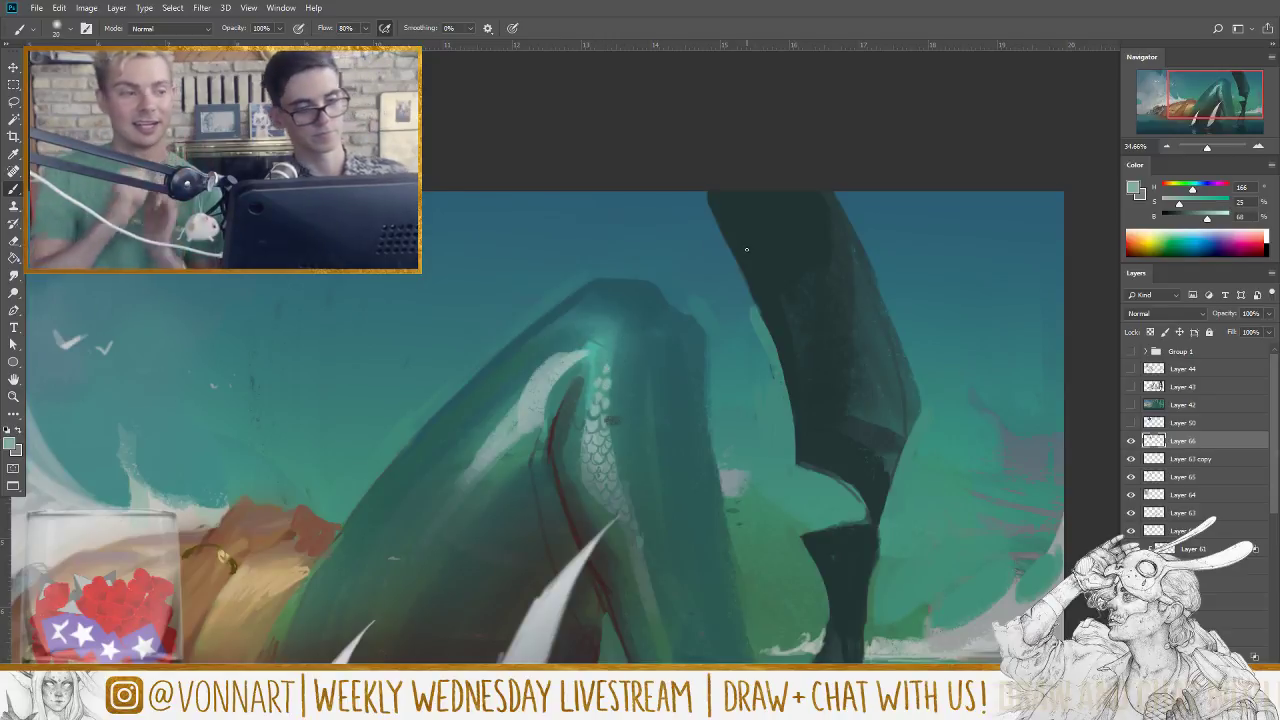
{"action": "left_click", "coordinate": [492, 465], "text": "alt"}
{"action": "key", "text": "bracketleft"}
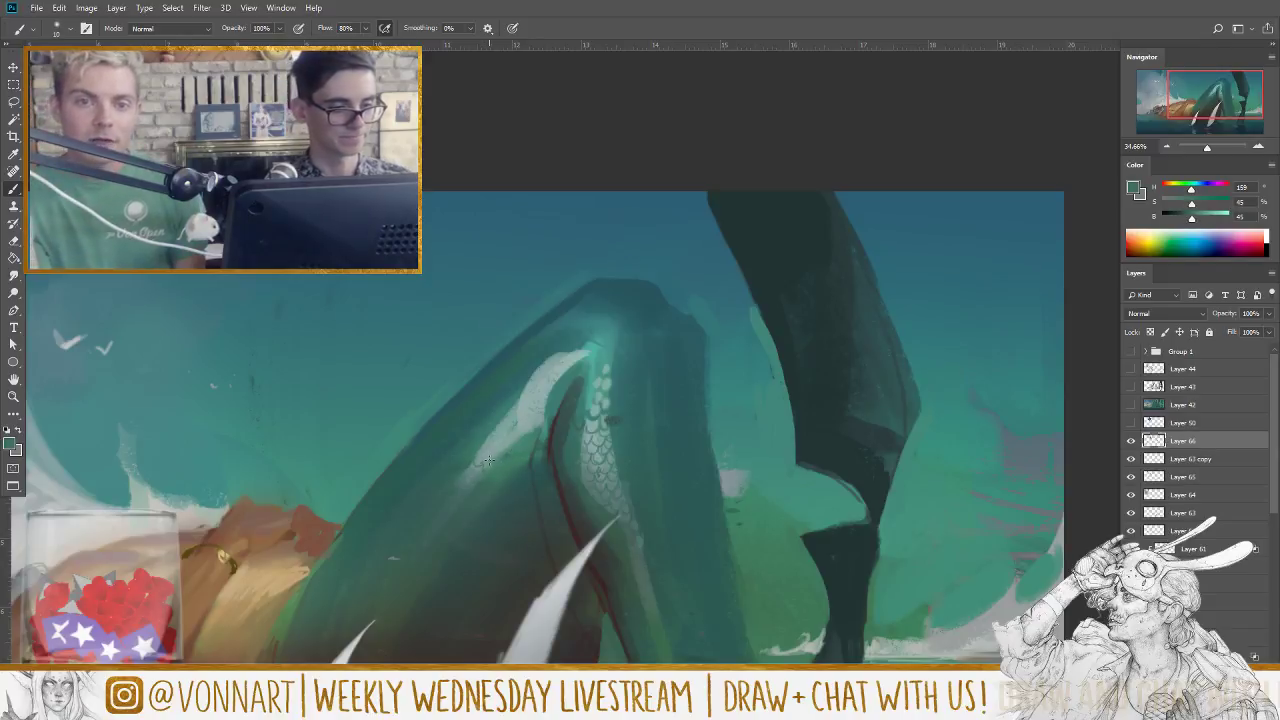
{"action": "key", "text": "bracketright"}
{"action": "key", "text": "bracketright"}
{"action": "key", "text": "bracketleft"}
{"action": "key", "text": "bracketleft"}
{"action": "key", "text": "bracketleft"}
{"action": "mouse_move", "coordinate": [490, 446]}
{"action": "left_mouse_down"}
{"action": "mouse_move", "coordinate": [474, 472]}
{"action": "mouse_move", "coordinate": [497, 438]}
{"action": "left_mouse_up"}
Step: Sample pale head tones, neck green, and deep and mid teals, then shift the view to show more creature
{"action": "left_click", "coordinate": [515, 393], "text": "alt"}
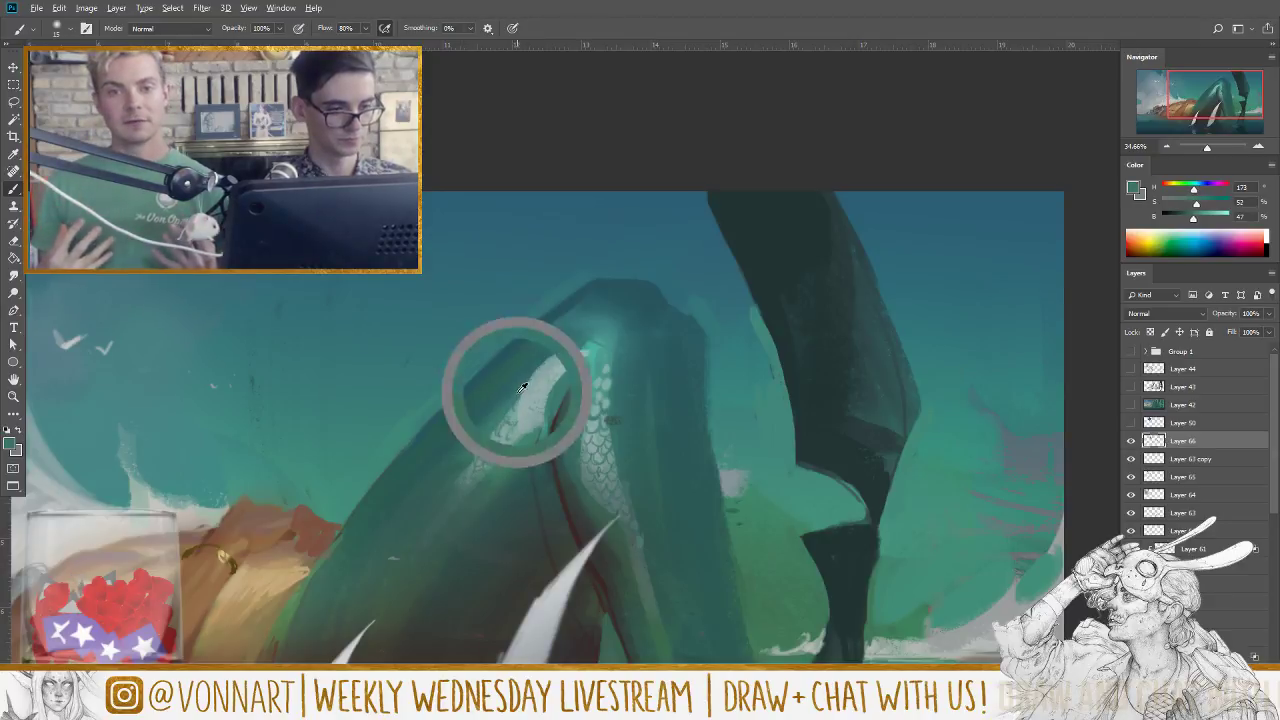
{"action": "left_click", "coordinate": [528, 400], "text": "alt"}
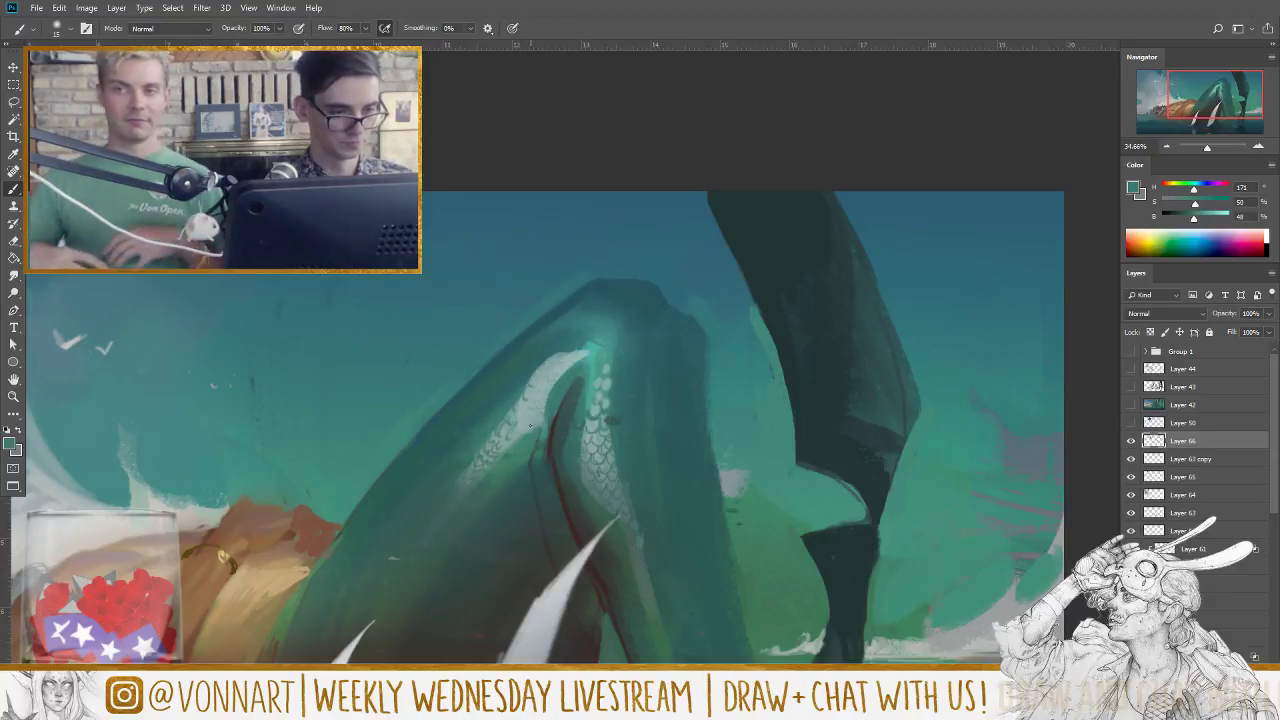
{"action": "left_click", "coordinate": [533, 410], "text": "alt"}
{"action": "left_click", "coordinate": [502, 445], "text": "alt"}
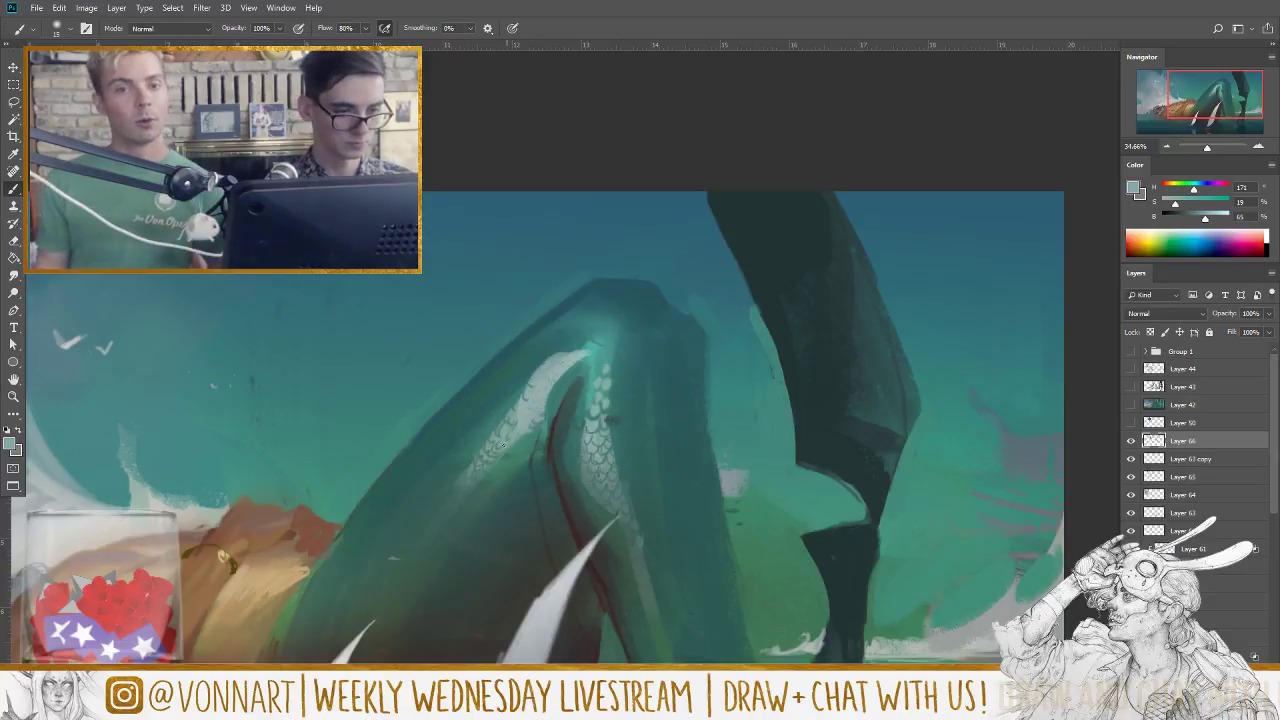
{"action": "left_click", "coordinate": [510, 446], "text": "alt"}
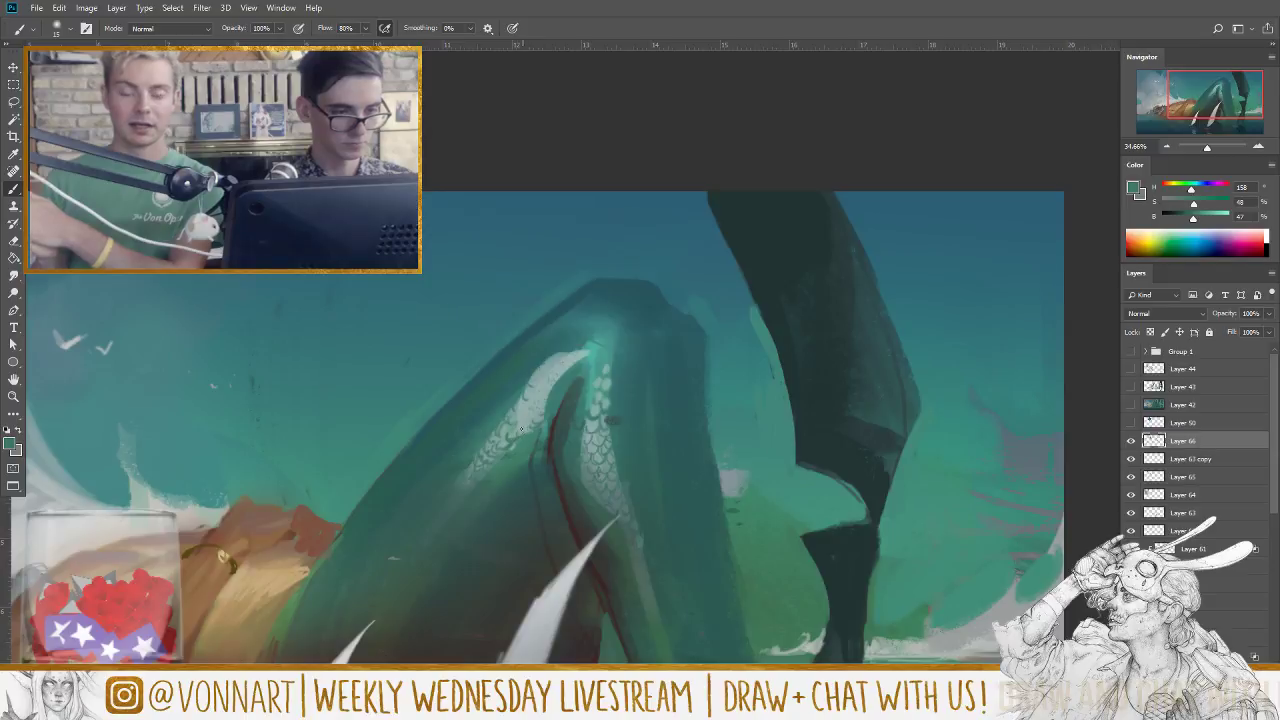
{"action": "left_click", "coordinate": [533, 368], "text": "alt"}
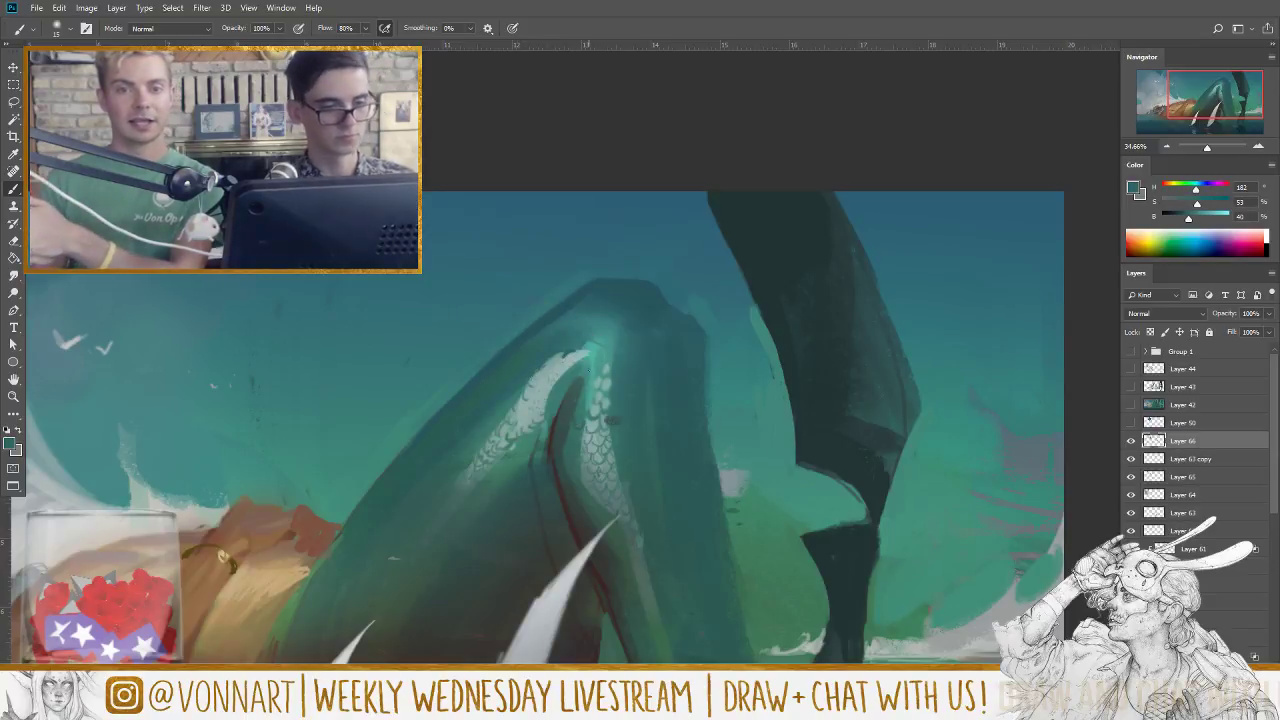
{"action": "left_click", "coordinate": [588, 355], "text": "alt"}
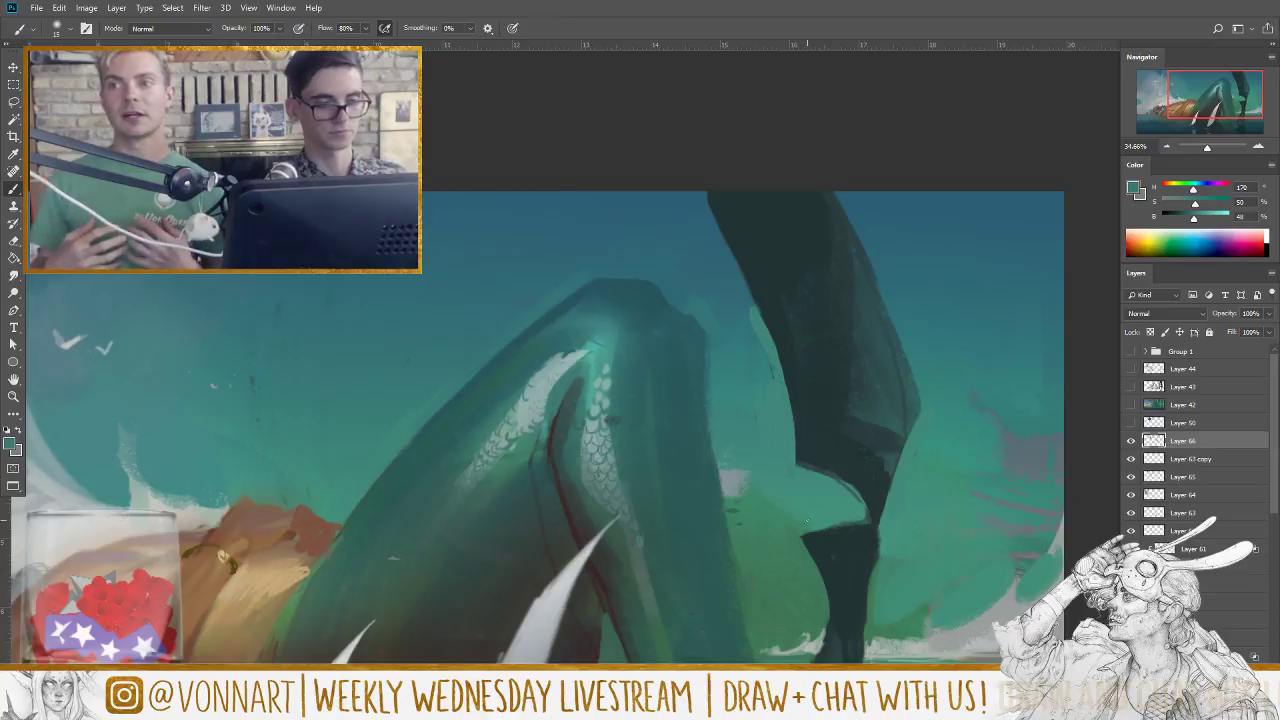
{"action": "key", "text": "h"}
{"action": "left_click_drag", "start_coordinate": [754, 472], "coordinate": [754, 472]}
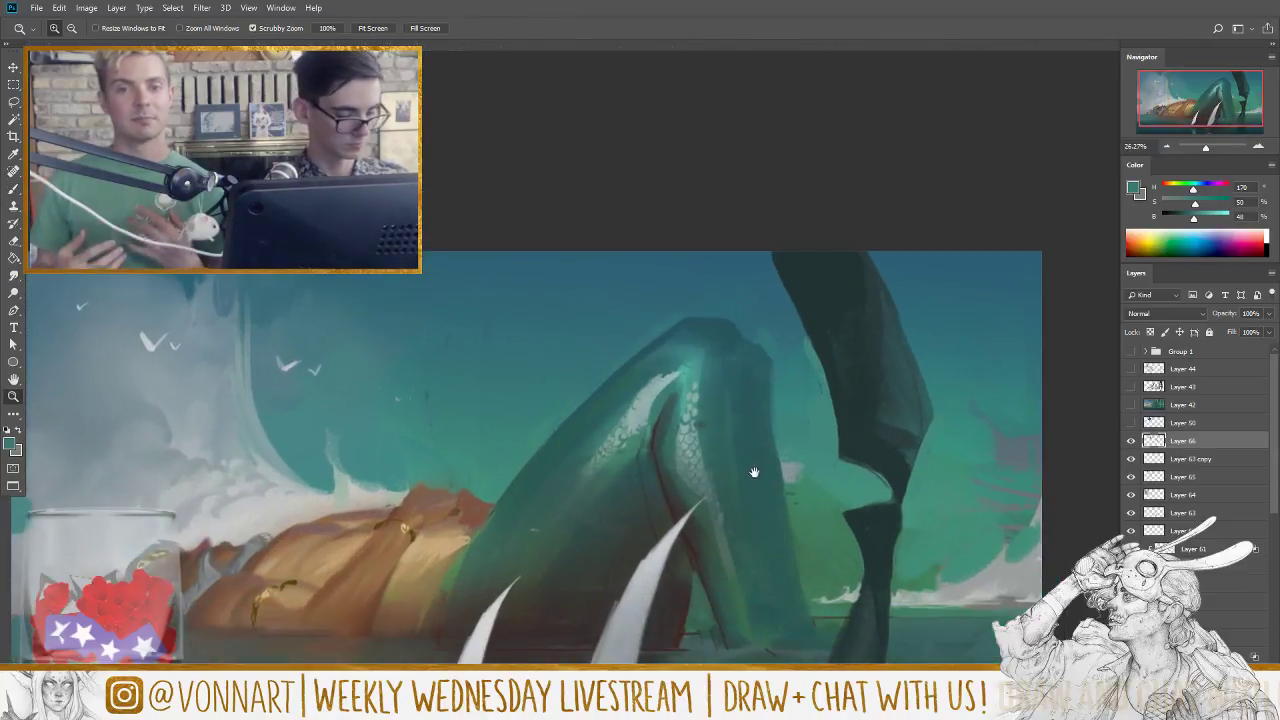
Step: Sample light scale colours and richer and darker teals from the creature, resizing the brush
{"action": "key", "text": "e"}
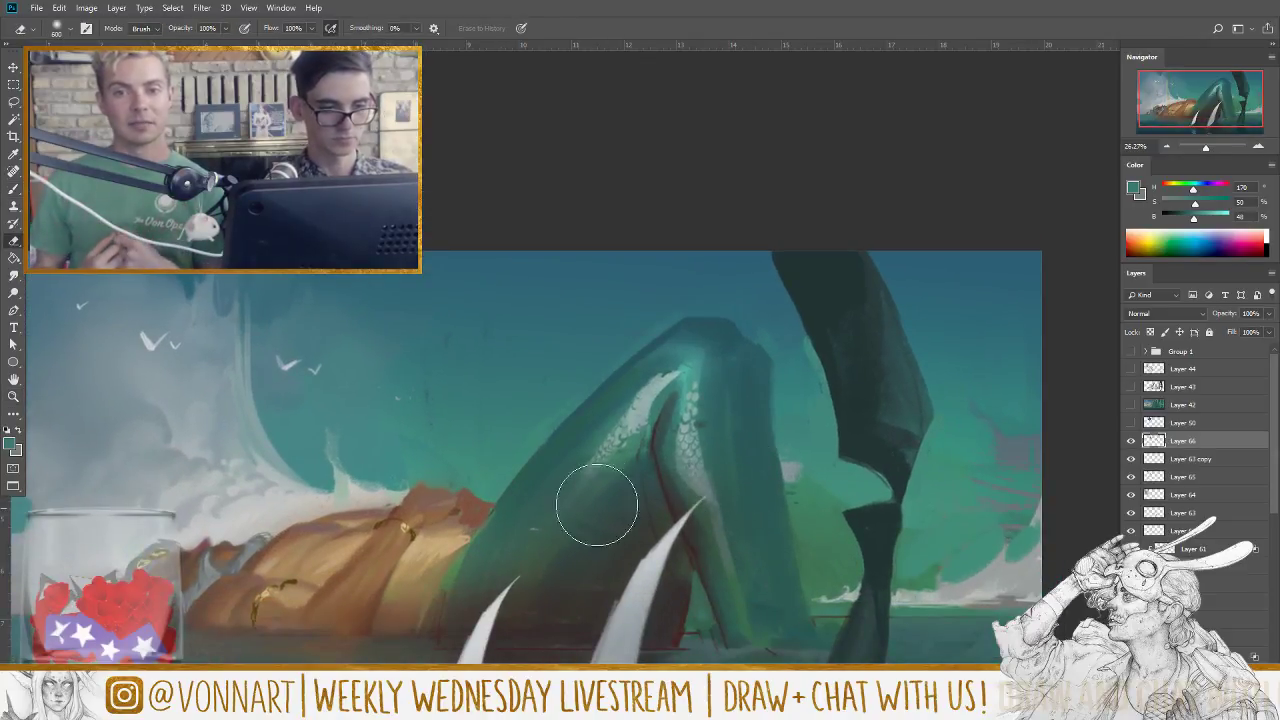
{"action": "key", "text": "b"}
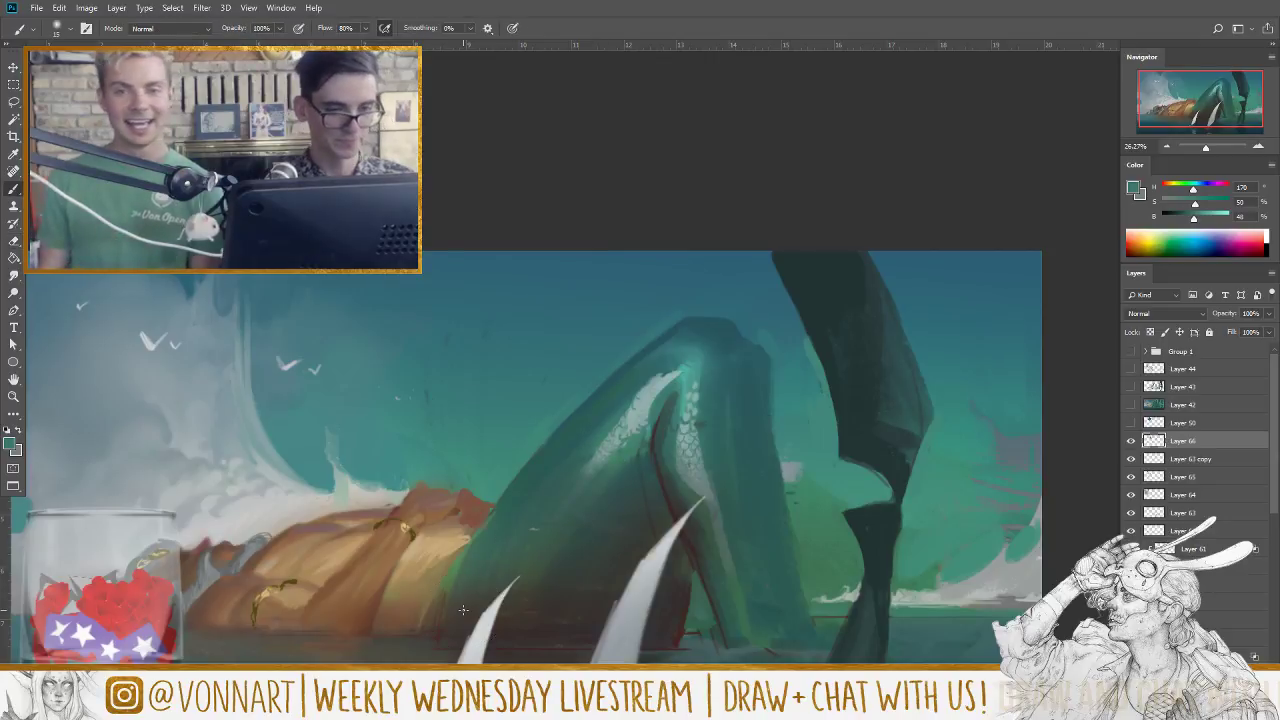
{"action": "left_click", "coordinate": [670, 382], "text": "alt"}
{"action": "left_click", "coordinate": [686, 375], "text": "alt"}
{"action": "key", "text": "bracketleft"}
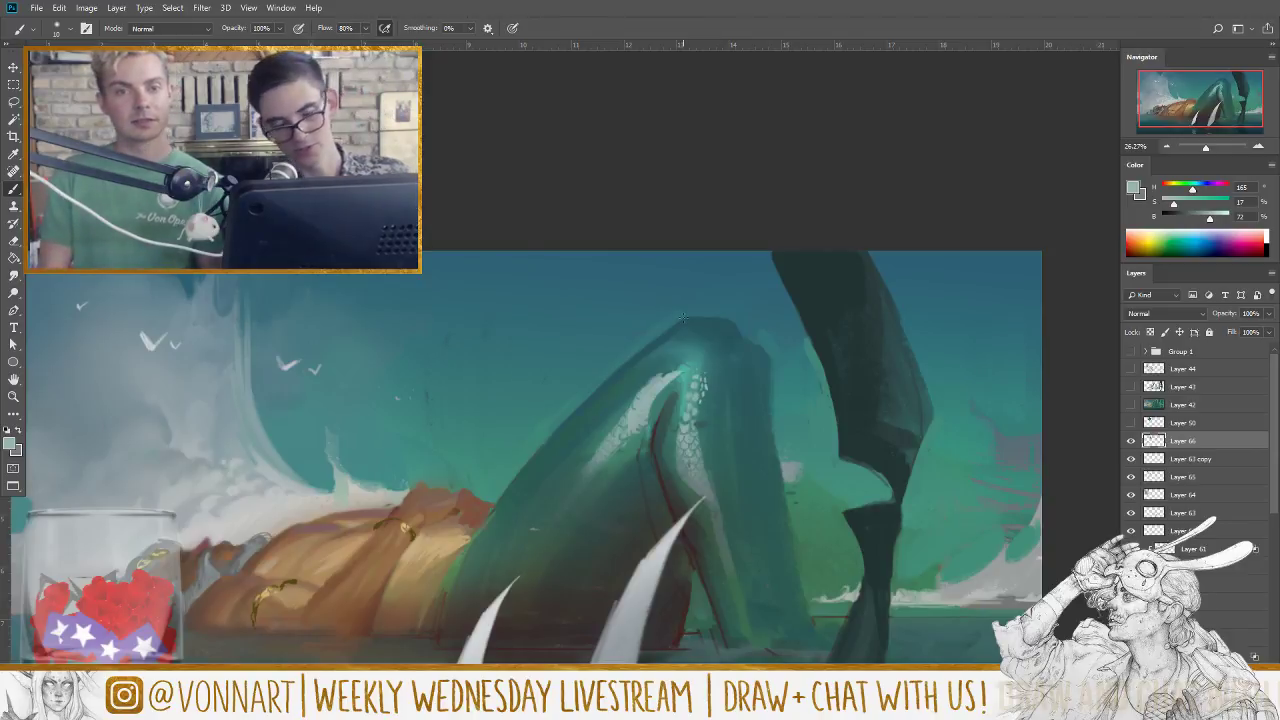
{"action": "left_click", "coordinate": [699, 378], "text": "alt"}
{"action": "key", "text": "bracketright"}
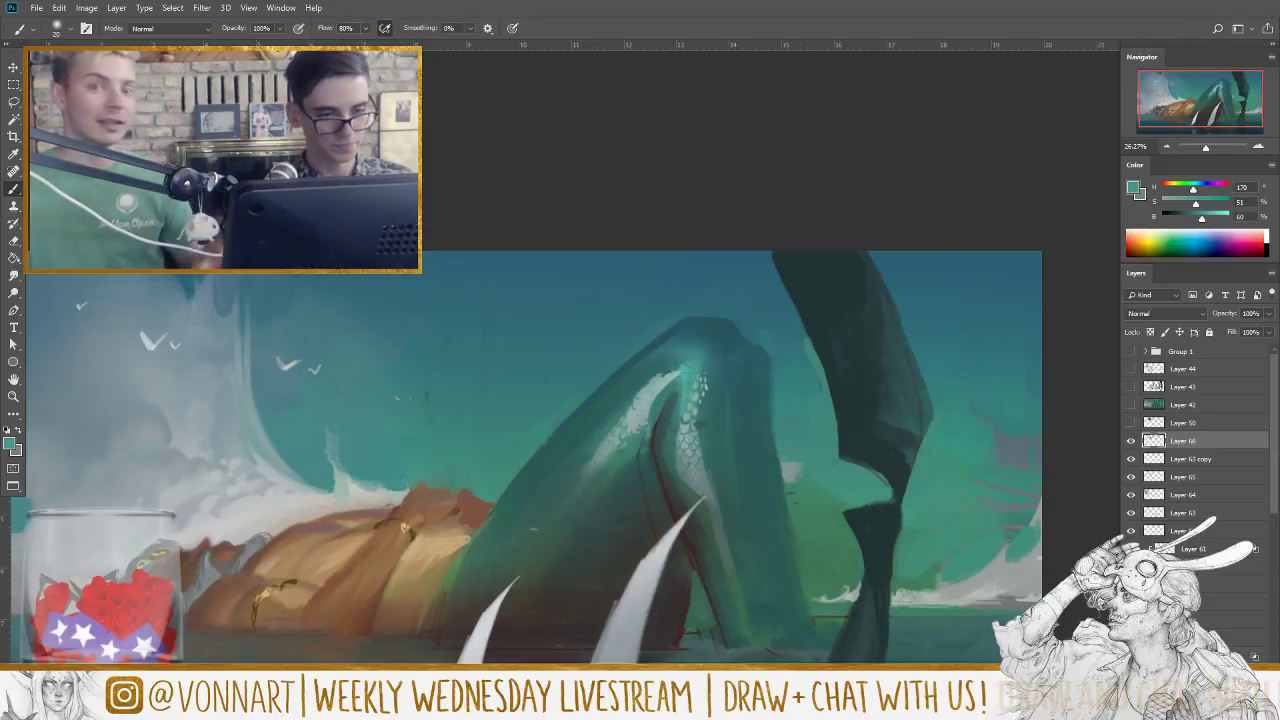
{"action": "left_click", "coordinate": [667, 399], "text": "alt"}
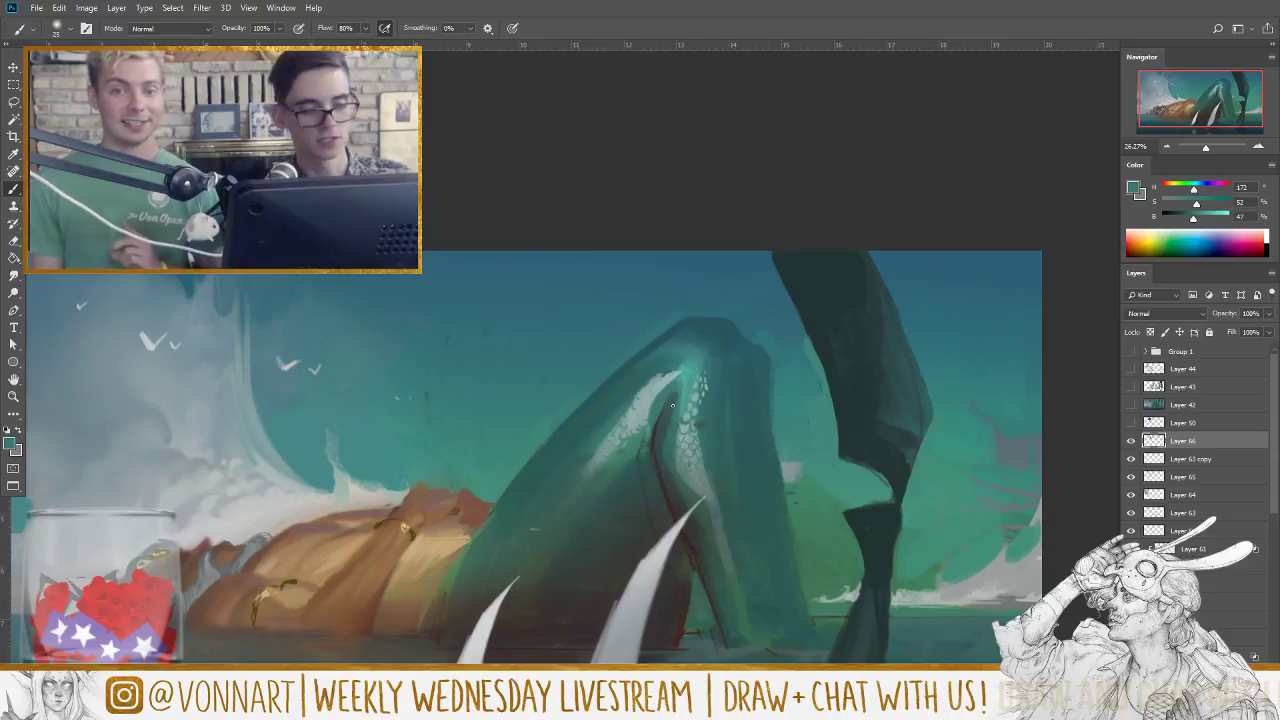
Step: Paint dark green shading along the body, then lighten a pale scale tone to brightness 84 with a tiny brush
{"action": "left_click", "coordinate": [622, 462], "text": "alt"}
{"action": "left_click_drag", "start_coordinate": [622, 462], "coordinate": [585, 485]}
{"action": "left_click_drag", "start_coordinate": [665, 376], "coordinate": [615, 445]}
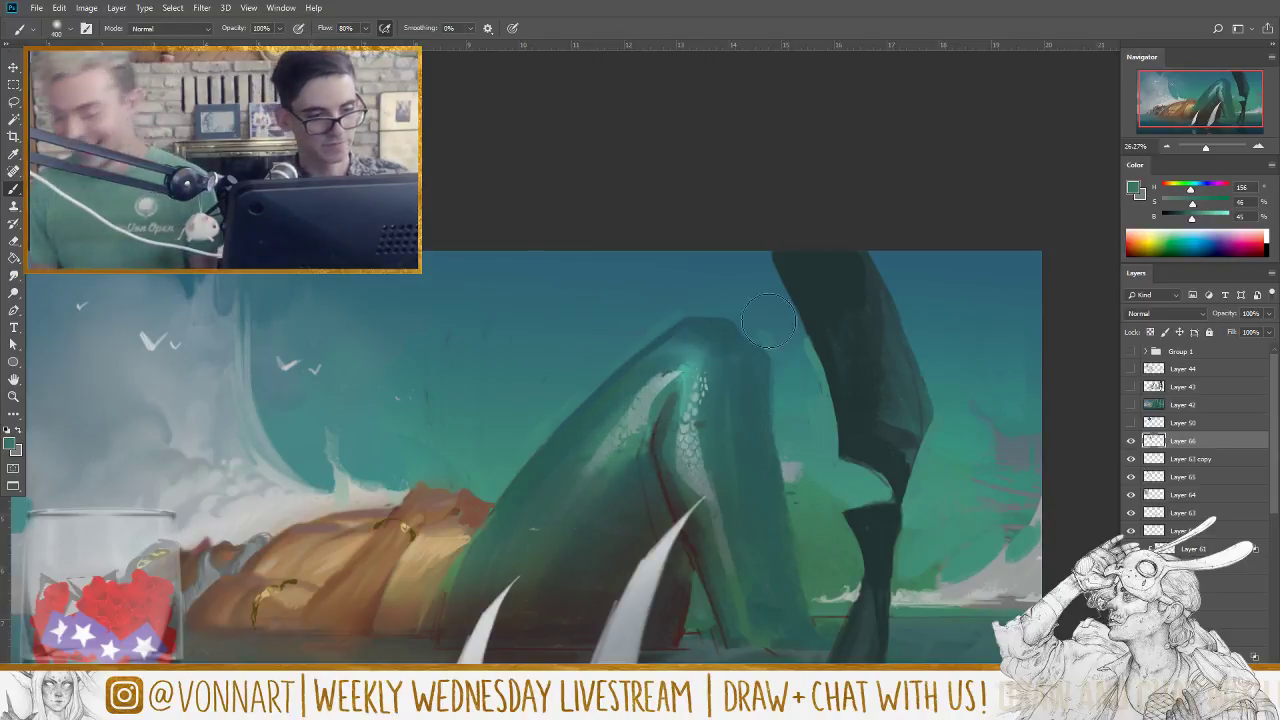
{"action": "left_click", "coordinate": [710, 384], "text": "alt"}
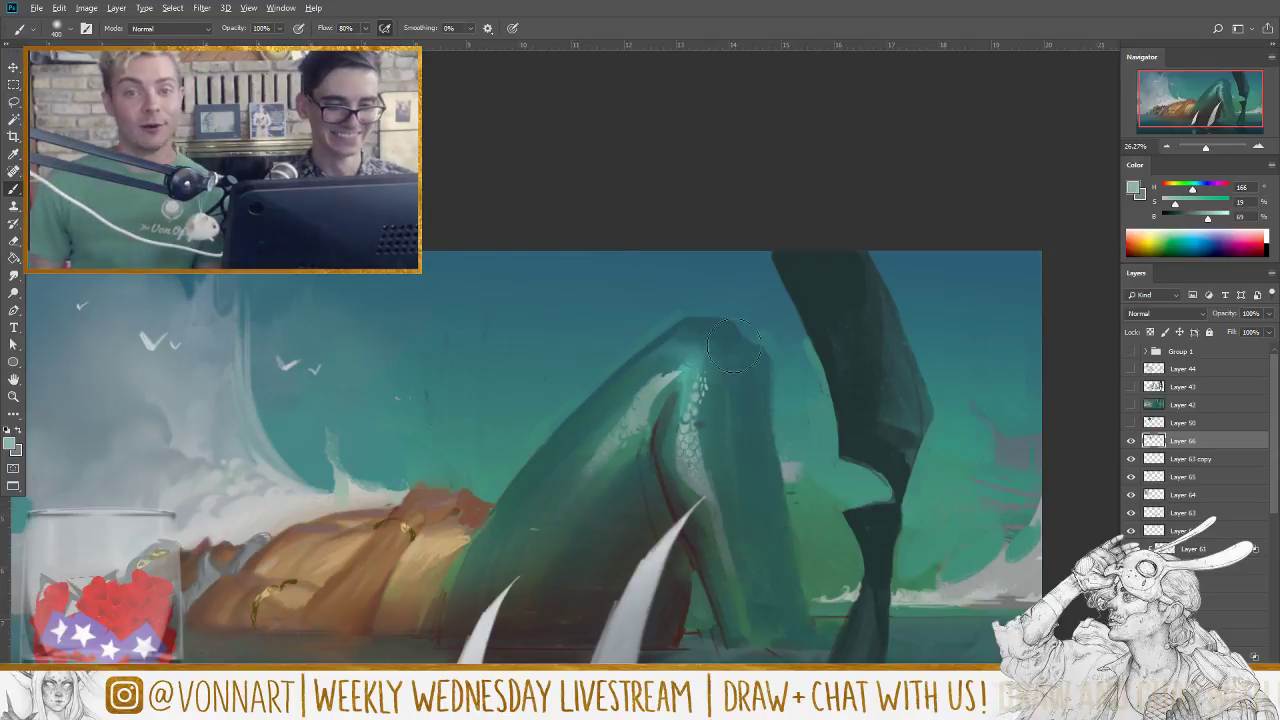
{"action": "left_click_drag", "start_coordinate": [1214, 226], "coordinate": [1219, 224]}
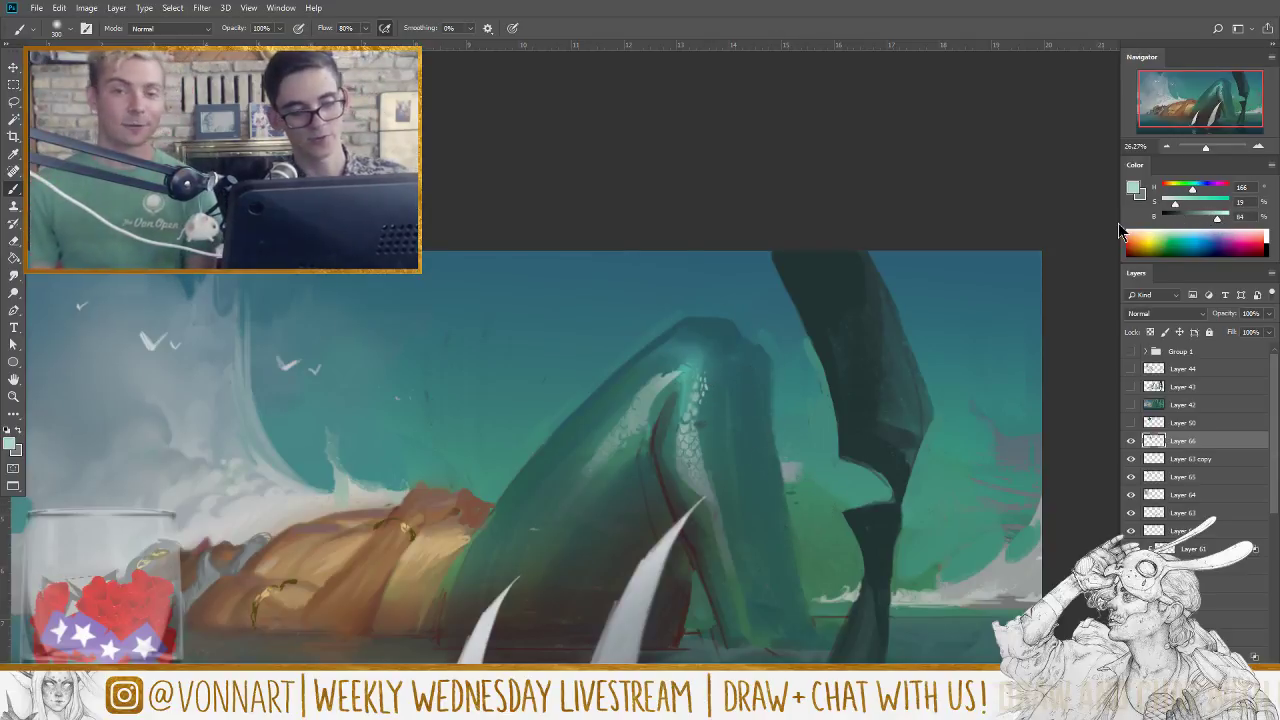
{"action": "key", "text": "bracketleft"}
{"action": "key", "text": "bracketleft"}
{"action": "key", "text": "bracketleft"}
{"action": "key", "text": "bracketleft"}
{"action": "key", "text": "bracketleft"}
{"action": "key", "text": "bracketleft"}
{"action": "key", "text": "bracketleft"}
{"action": "key", "text": "bracketleft"}
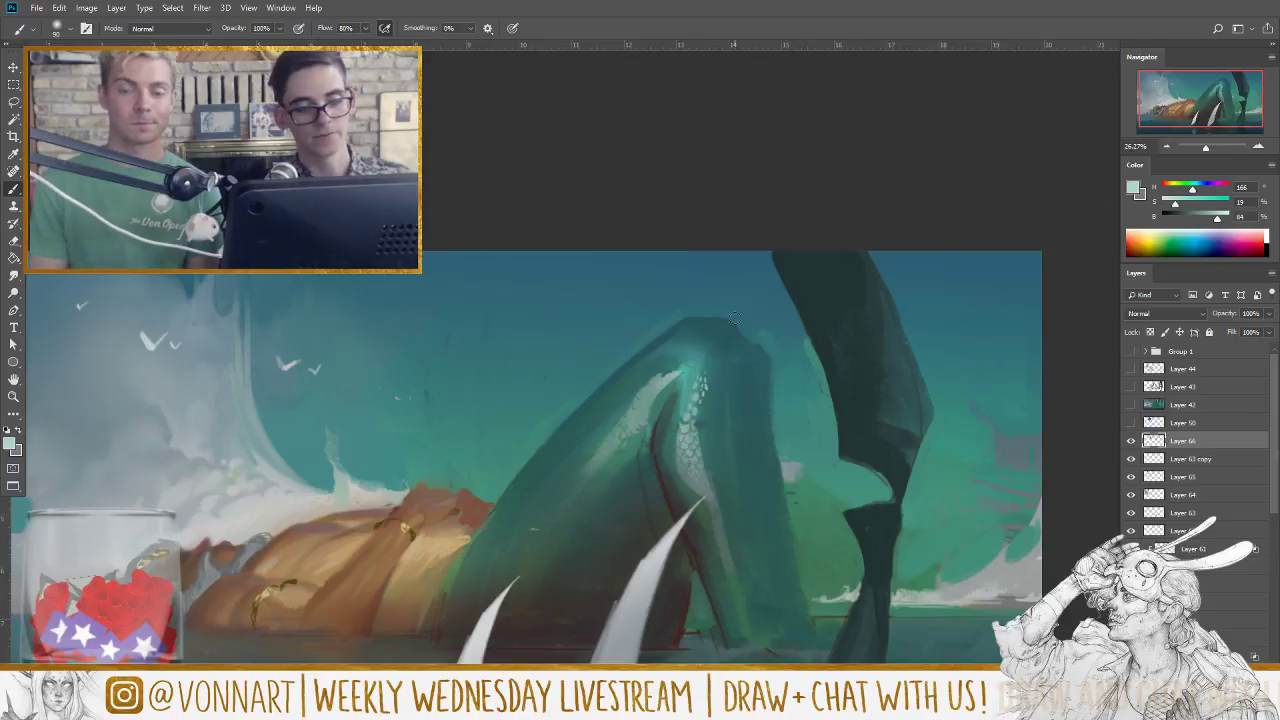
{"action": "key", "text": "bracketleft"}
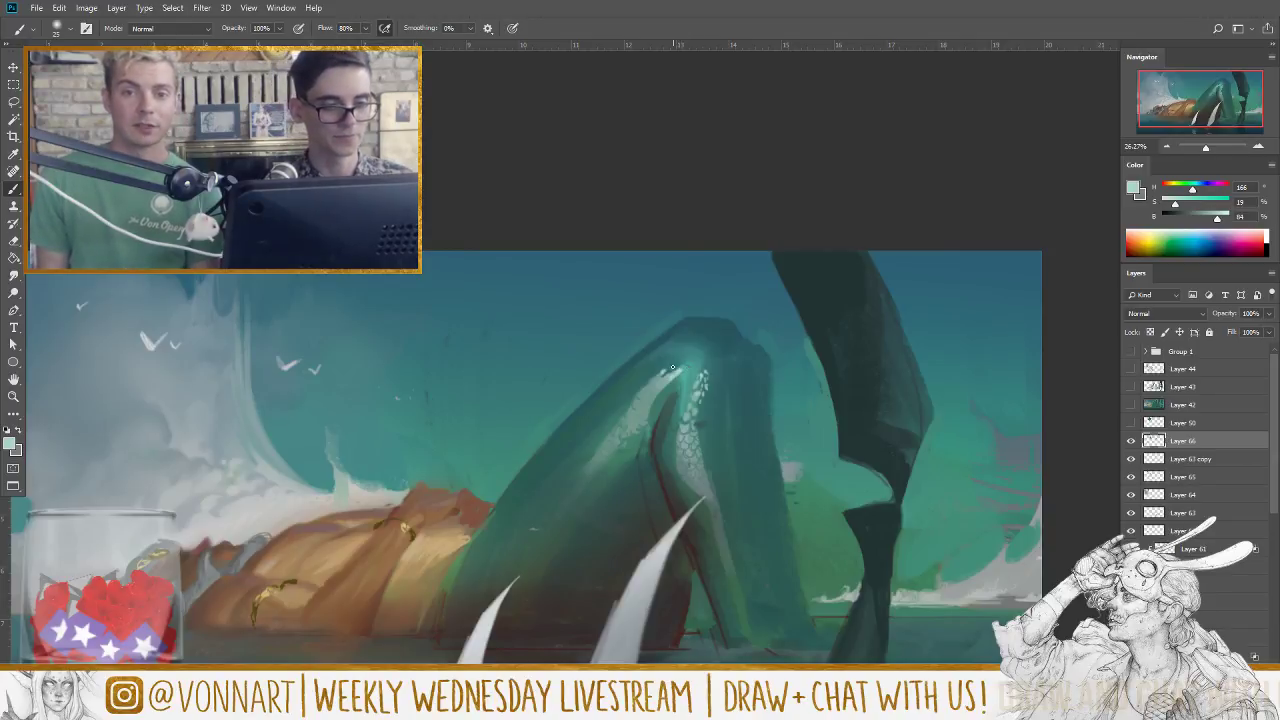
{"action": "key", "text": "bracketleft"}
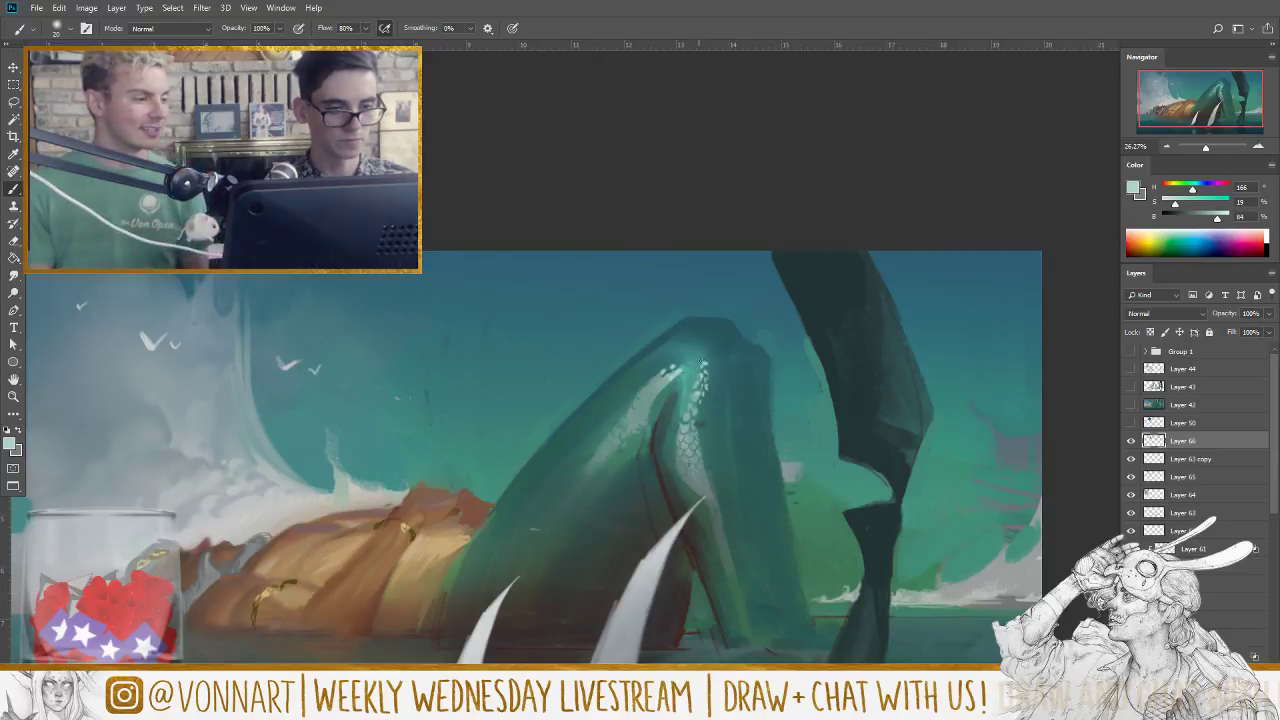
Step: Zoom out to the whole painting, then zoom back in on the shipwreck and creature
{"action": "key", "text": "z"}
{"action": "mouse_move", "coordinate": [886, 524]}
{"action": "left_mouse_down"}
{"action": "mouse_move", "coordinate": [860, 530]}
{"action": "mouse_move", "coordinate": [983, 562]}
{"action": "left_mouse_up"}
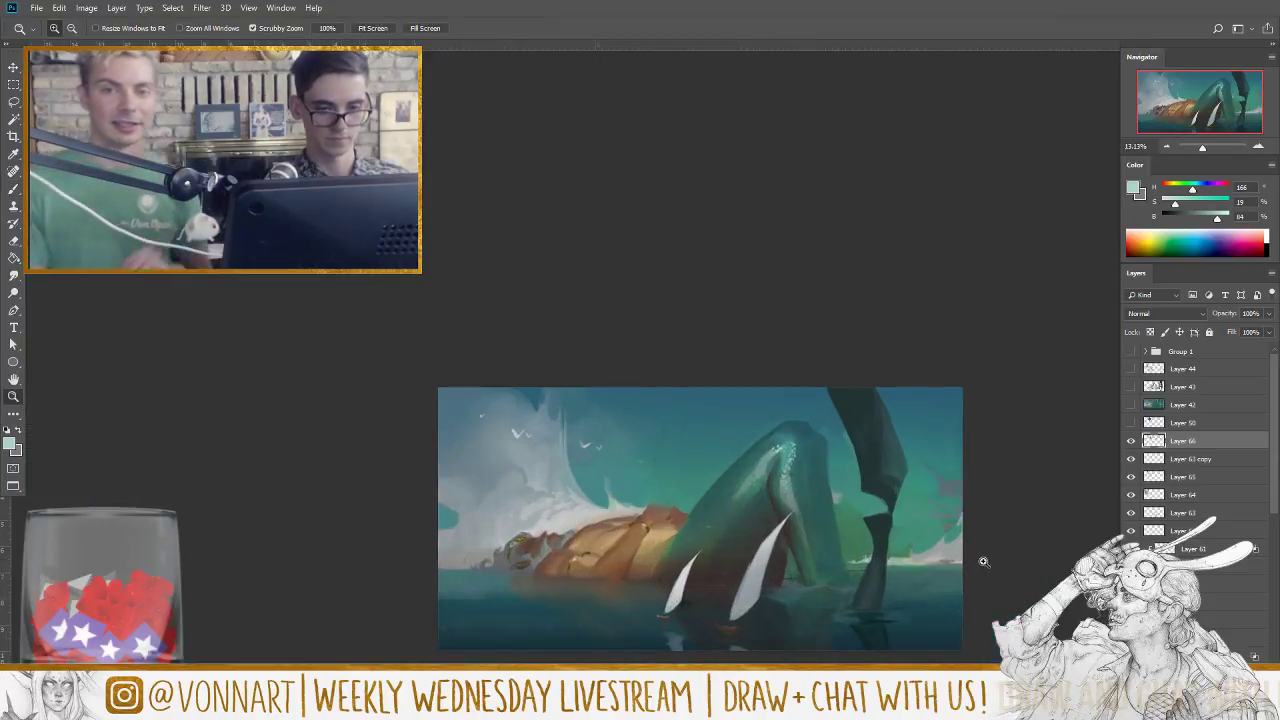
{"action": "scroll", "coordinate": [919, 504], "scroll_direction": "down", "scroll_amount": 3}
{"action": "scroll", "coordinate": [910, 515], "scroll_direction": "down", "scroll_amount": 1}
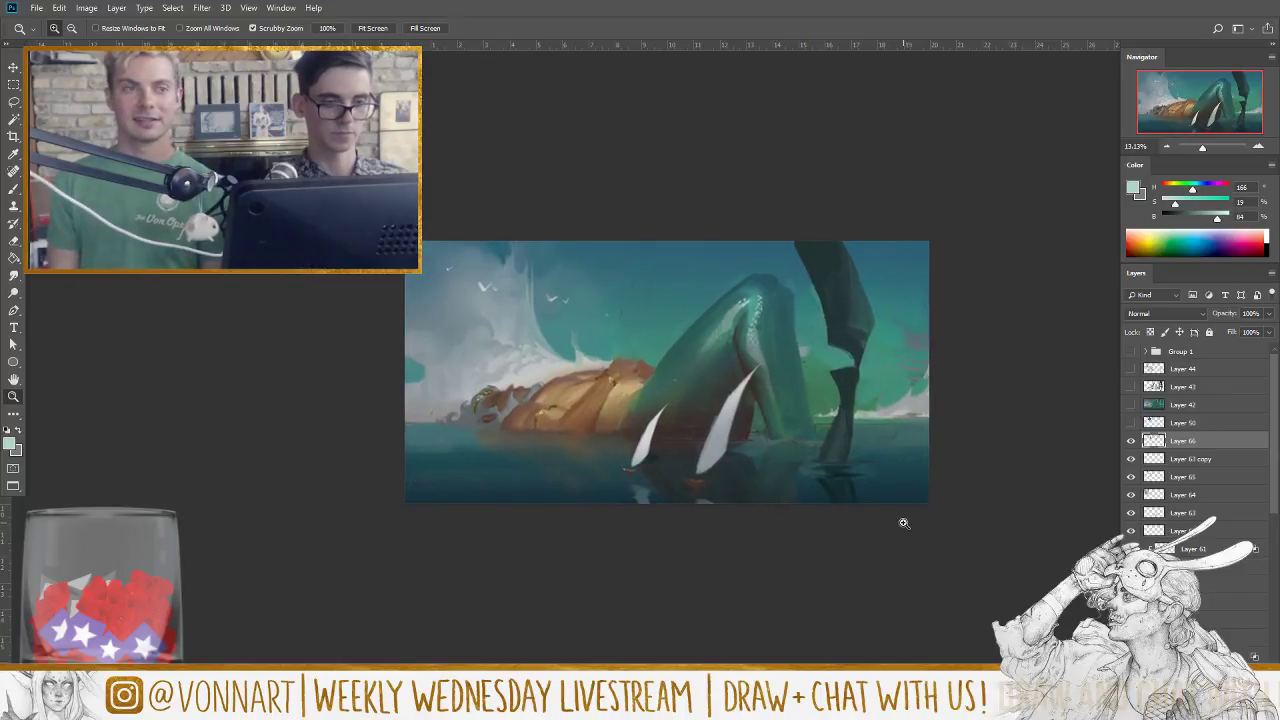
{"action": "left_click_drag", "start_coordinate": [600, 423], "coordinate": [641, 420]}
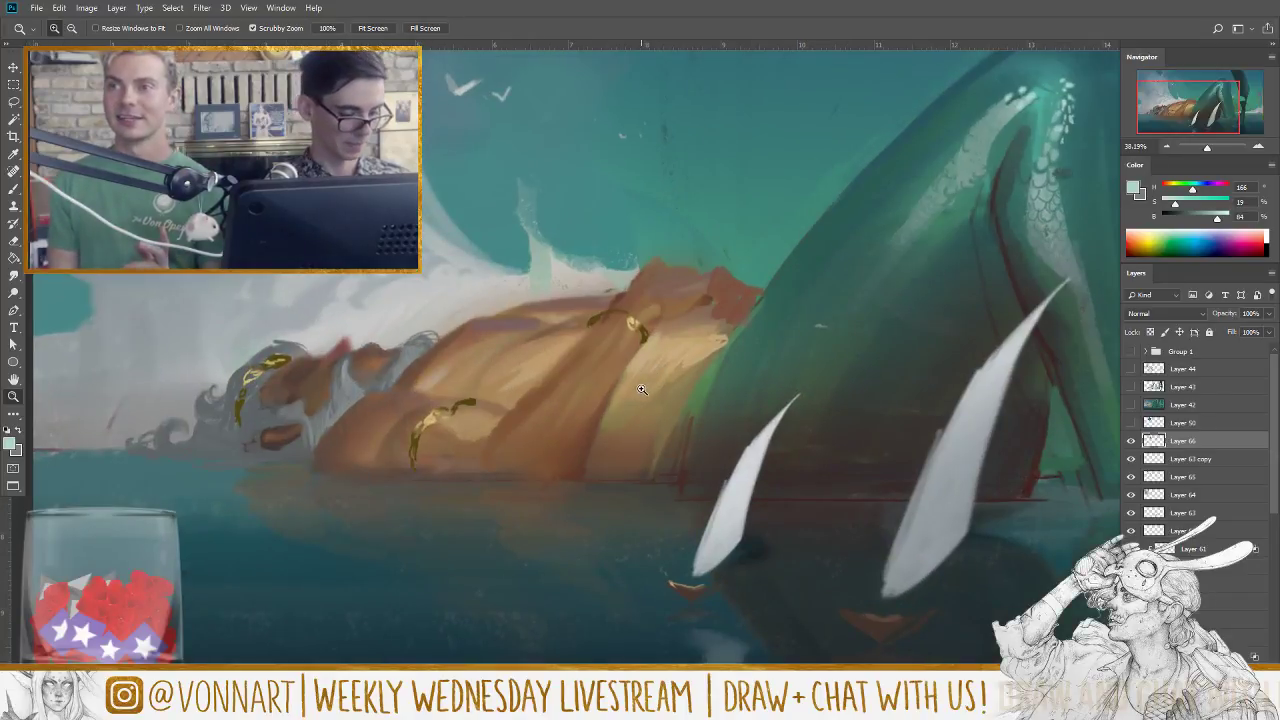
Step: Sample wreck brown and lighter tan with a smaller brush, ending on dark reddish brown, then zoom out
{"action": "key", "text": "b"}
{"action": "left_click", "coordinate": [513, 413], "text": "alt"}
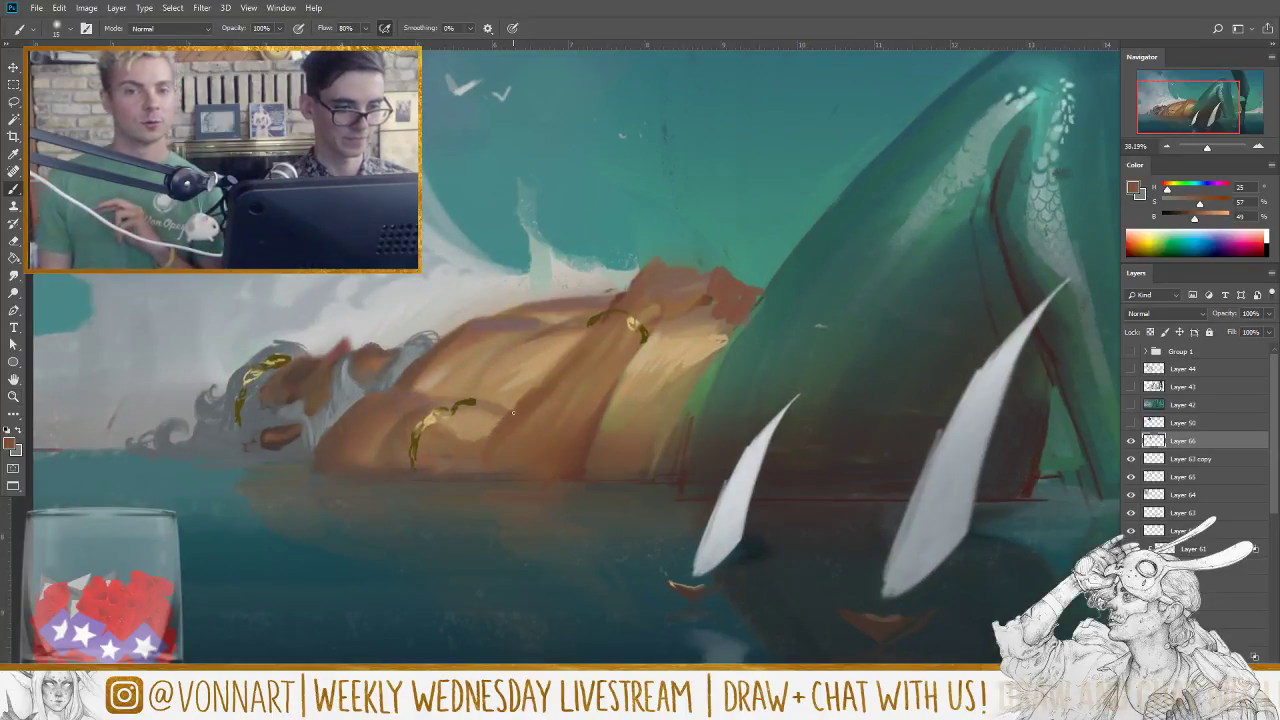
{"action": "key", "text": "bracketleft"}
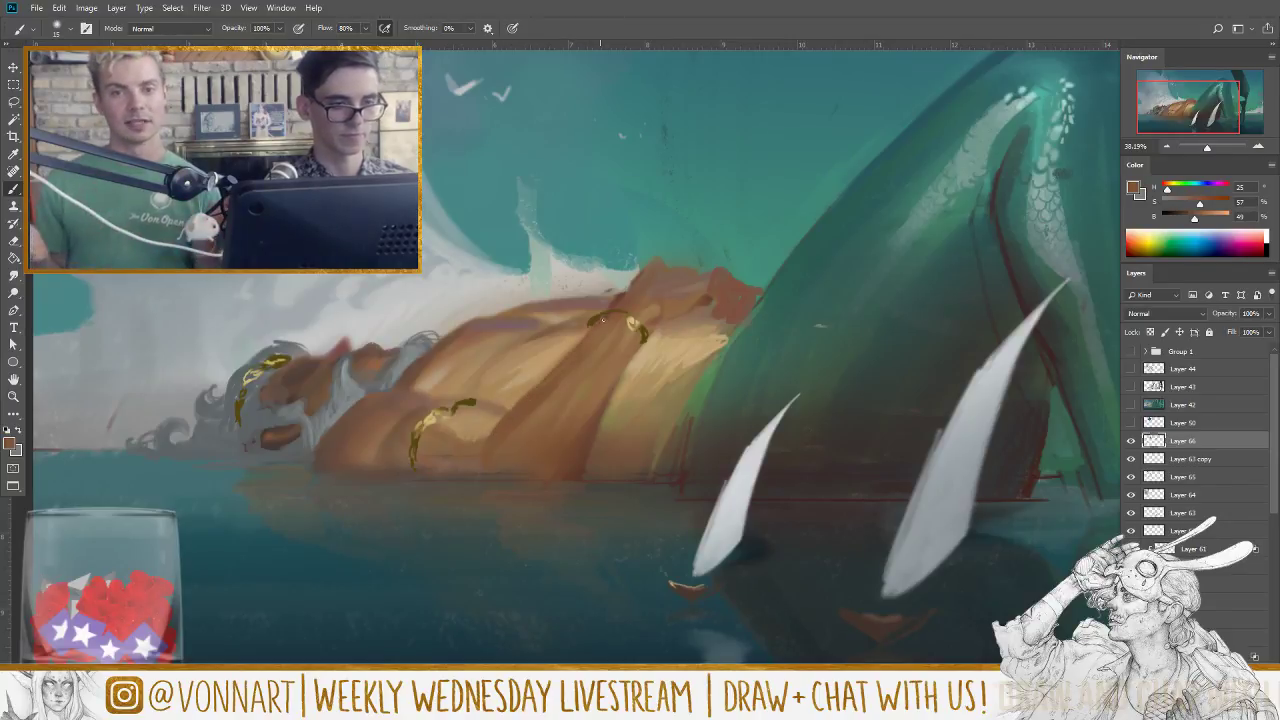
{"action": "left_click", "coordinate": [540, 384], "text": "alt"}
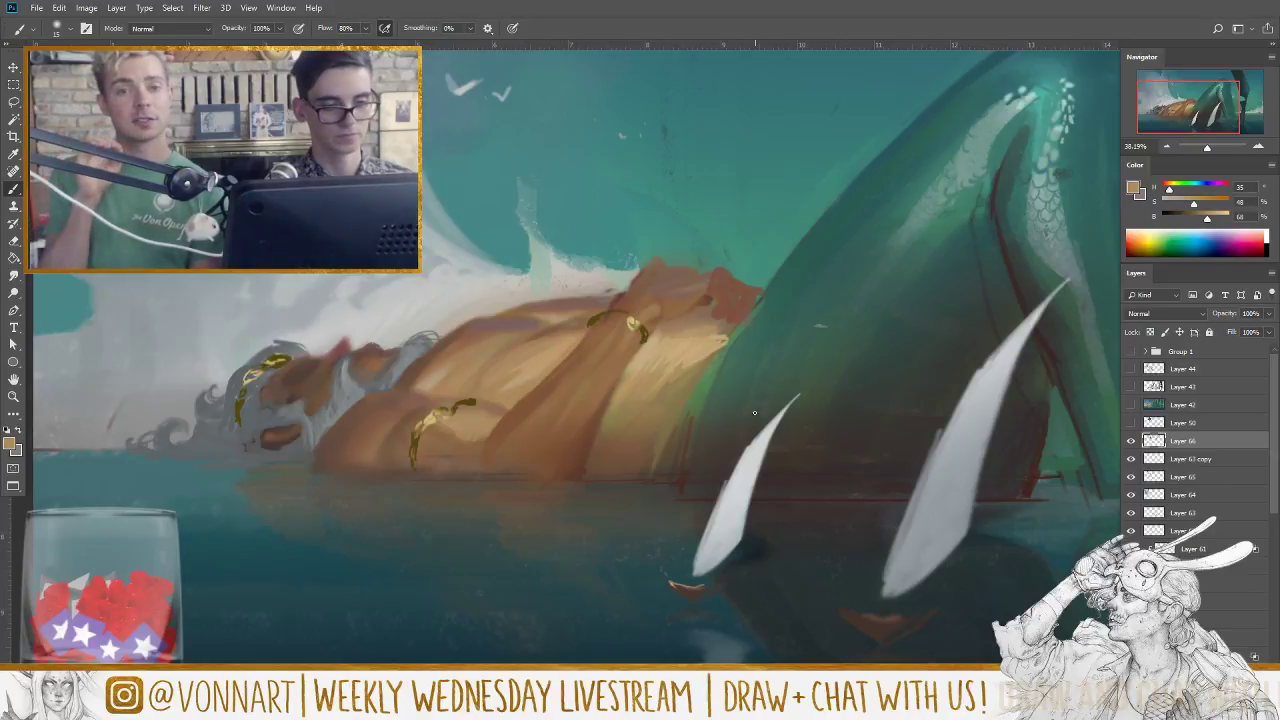
{"action": "left_click", "coordinate": [700, 586], "text": "alt"}
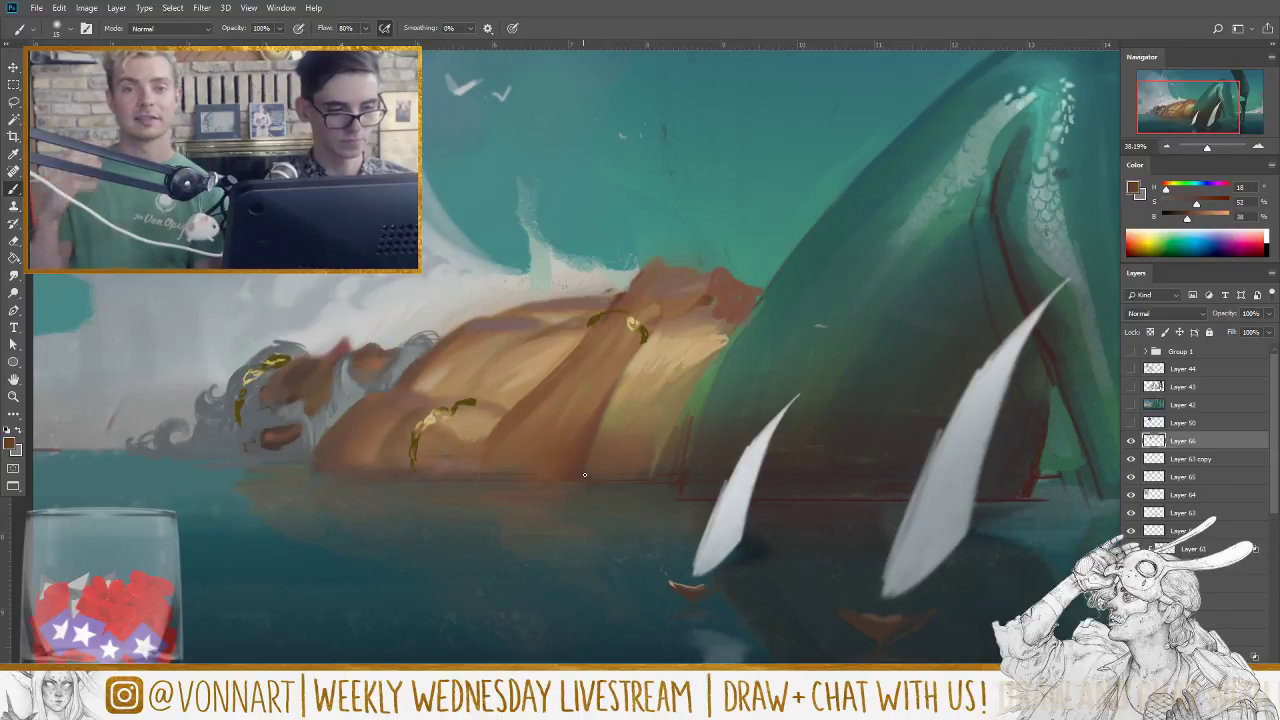
{"action": "key", "text": "z"}
{"action": "left_click_drag", "start_coordinate": [715, 580], "coordinate": [733, 571]}
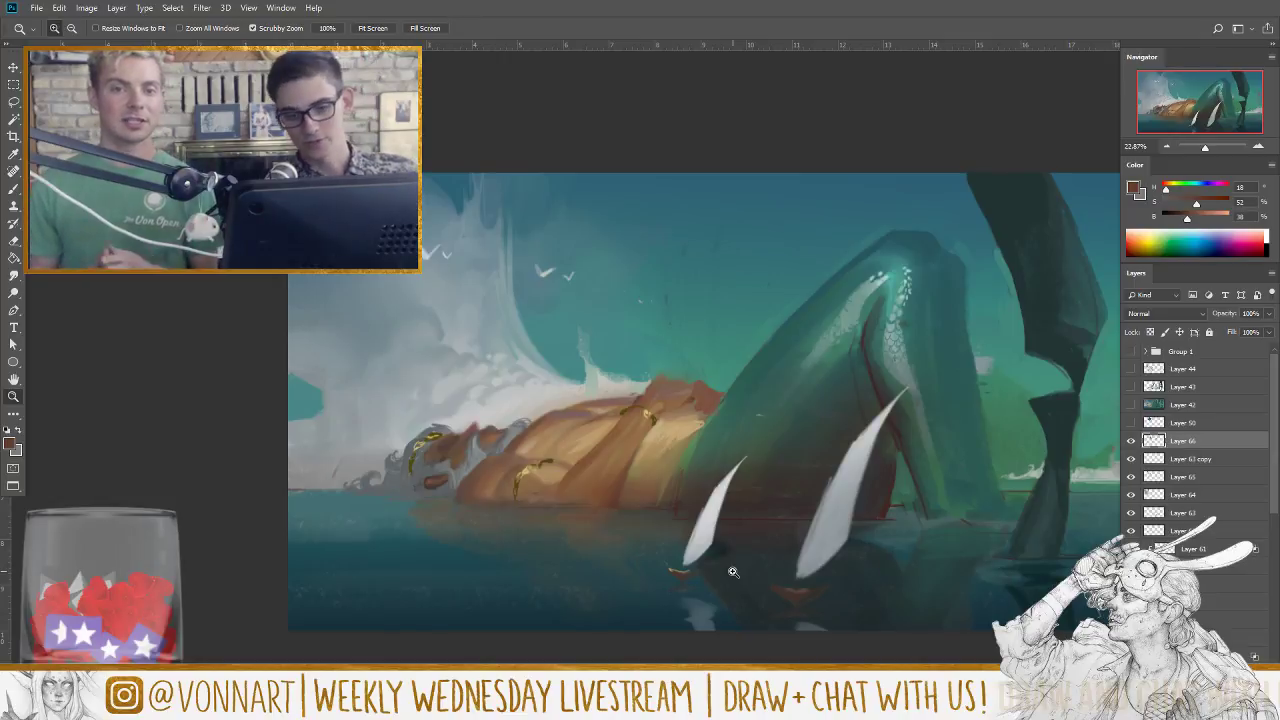
{"action": "scroll", "coordinate": [733, 571], "scroll_direction": "down", "scroll_amount": 5}
{"action": "scroll", "coordinate": [878, 543], "scroll_direction": "up", "scroll_amount": 3}
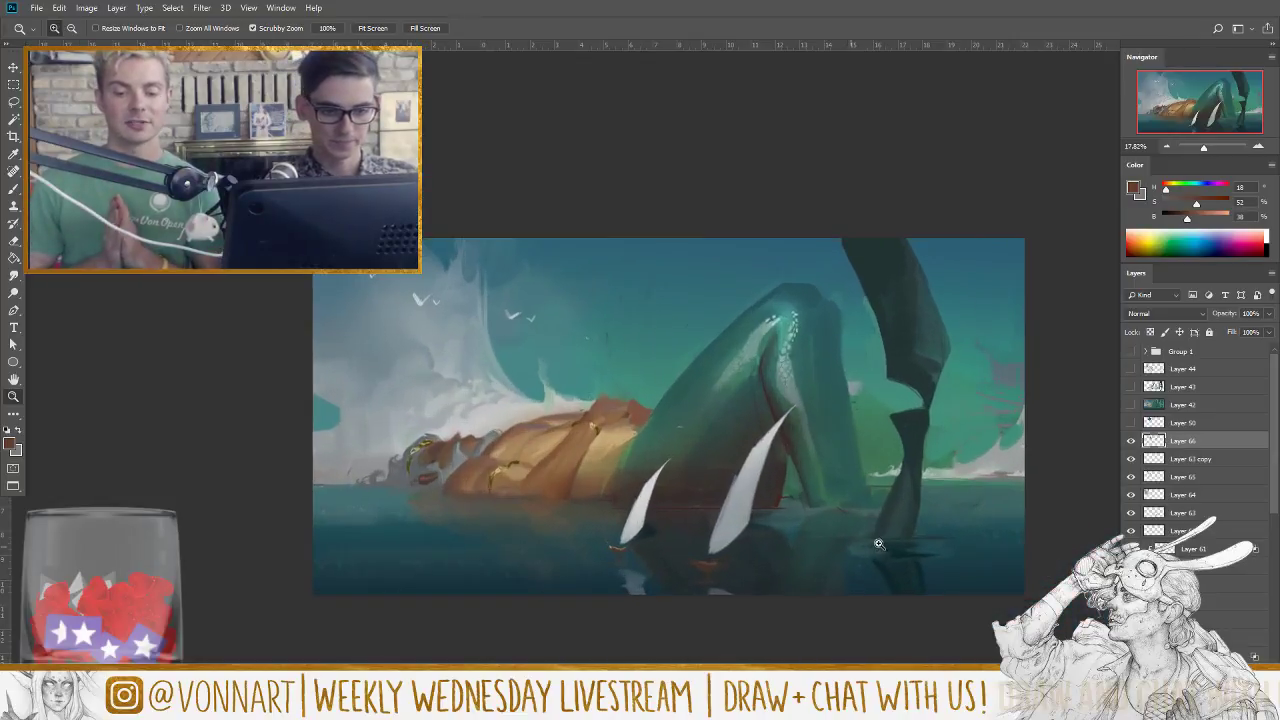
{"action": "left_click_drag", "start_coordinate": [877, 599], "coordinate": [848, 592]}
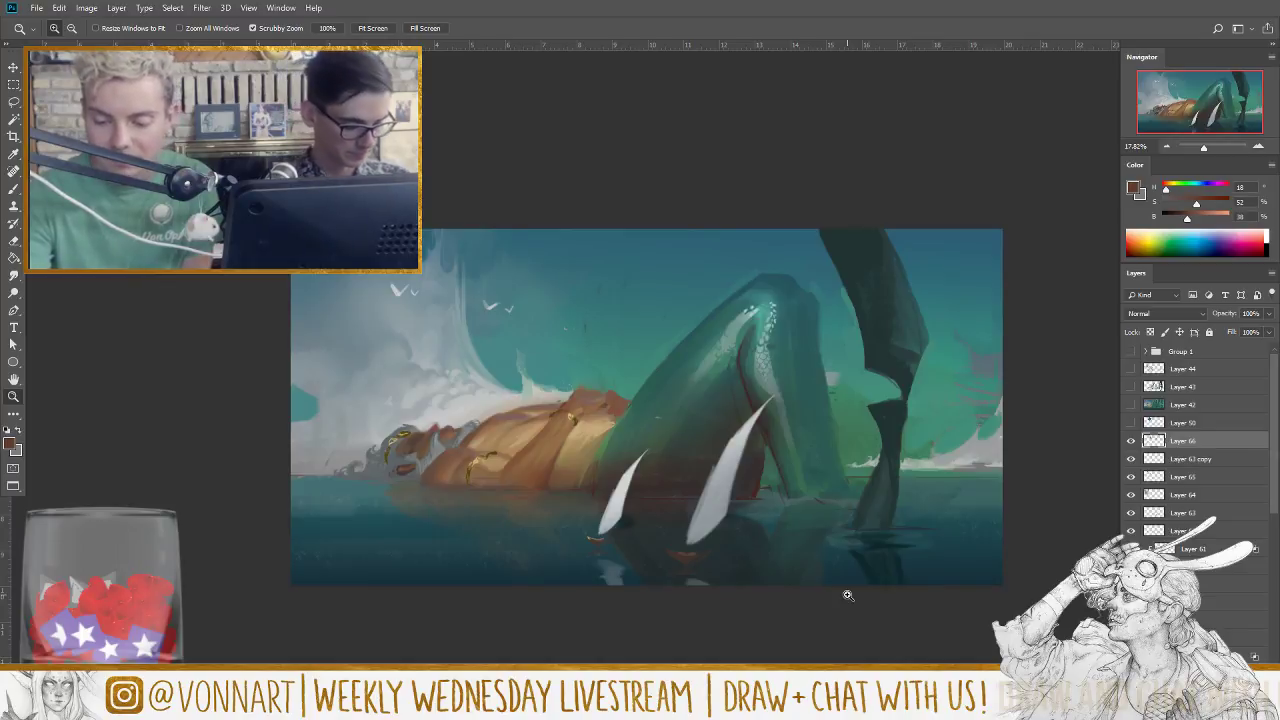
Step: Sample dark red-brown beside the creature's tusk and enlarge the brush toward size 35
{"action": "key", "text": "b"}
{"action": "left_click", "coordinate": [766, 420], "text": "alt"}
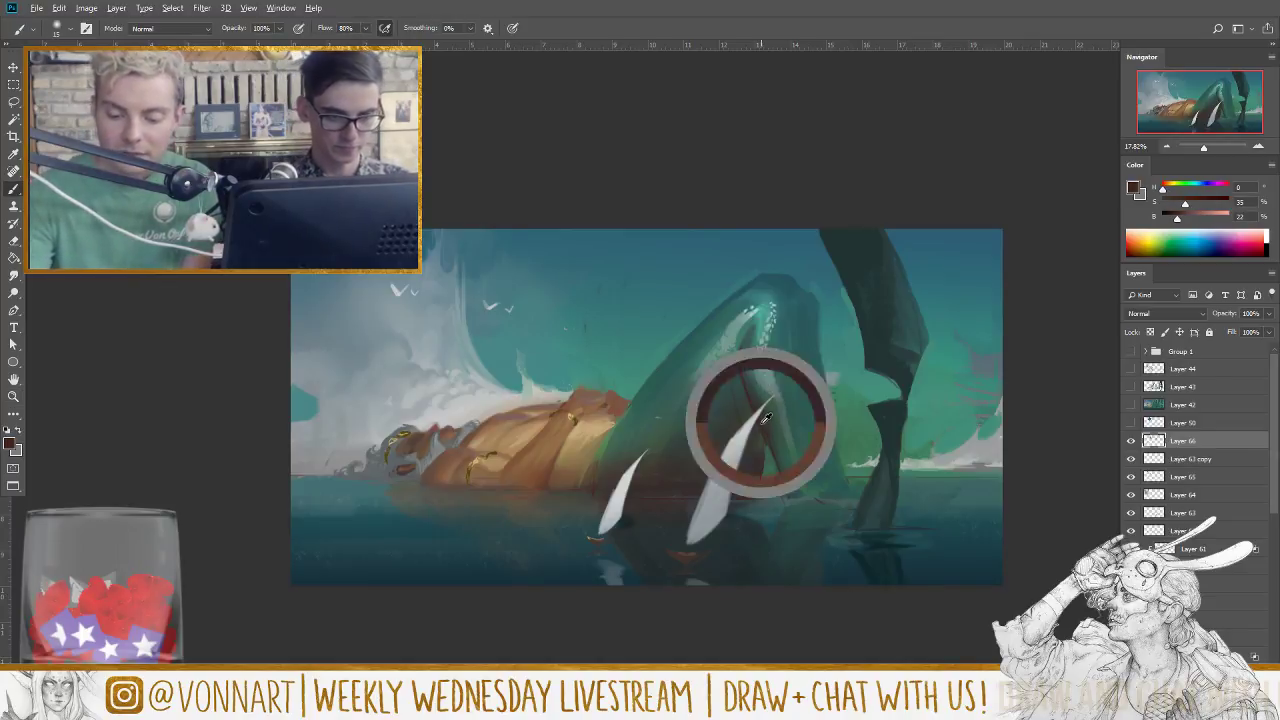
{"action": "key", "text": "bracketright"}
{"action": "key", "text": "bracketright"}
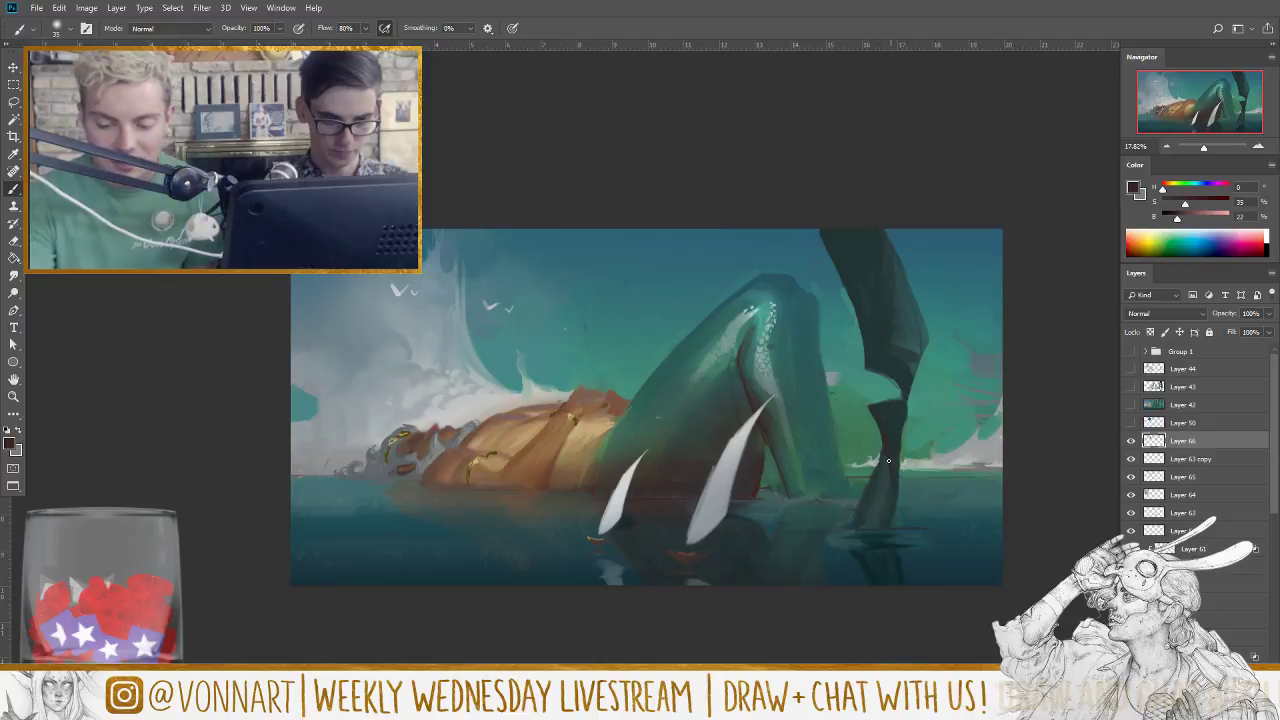